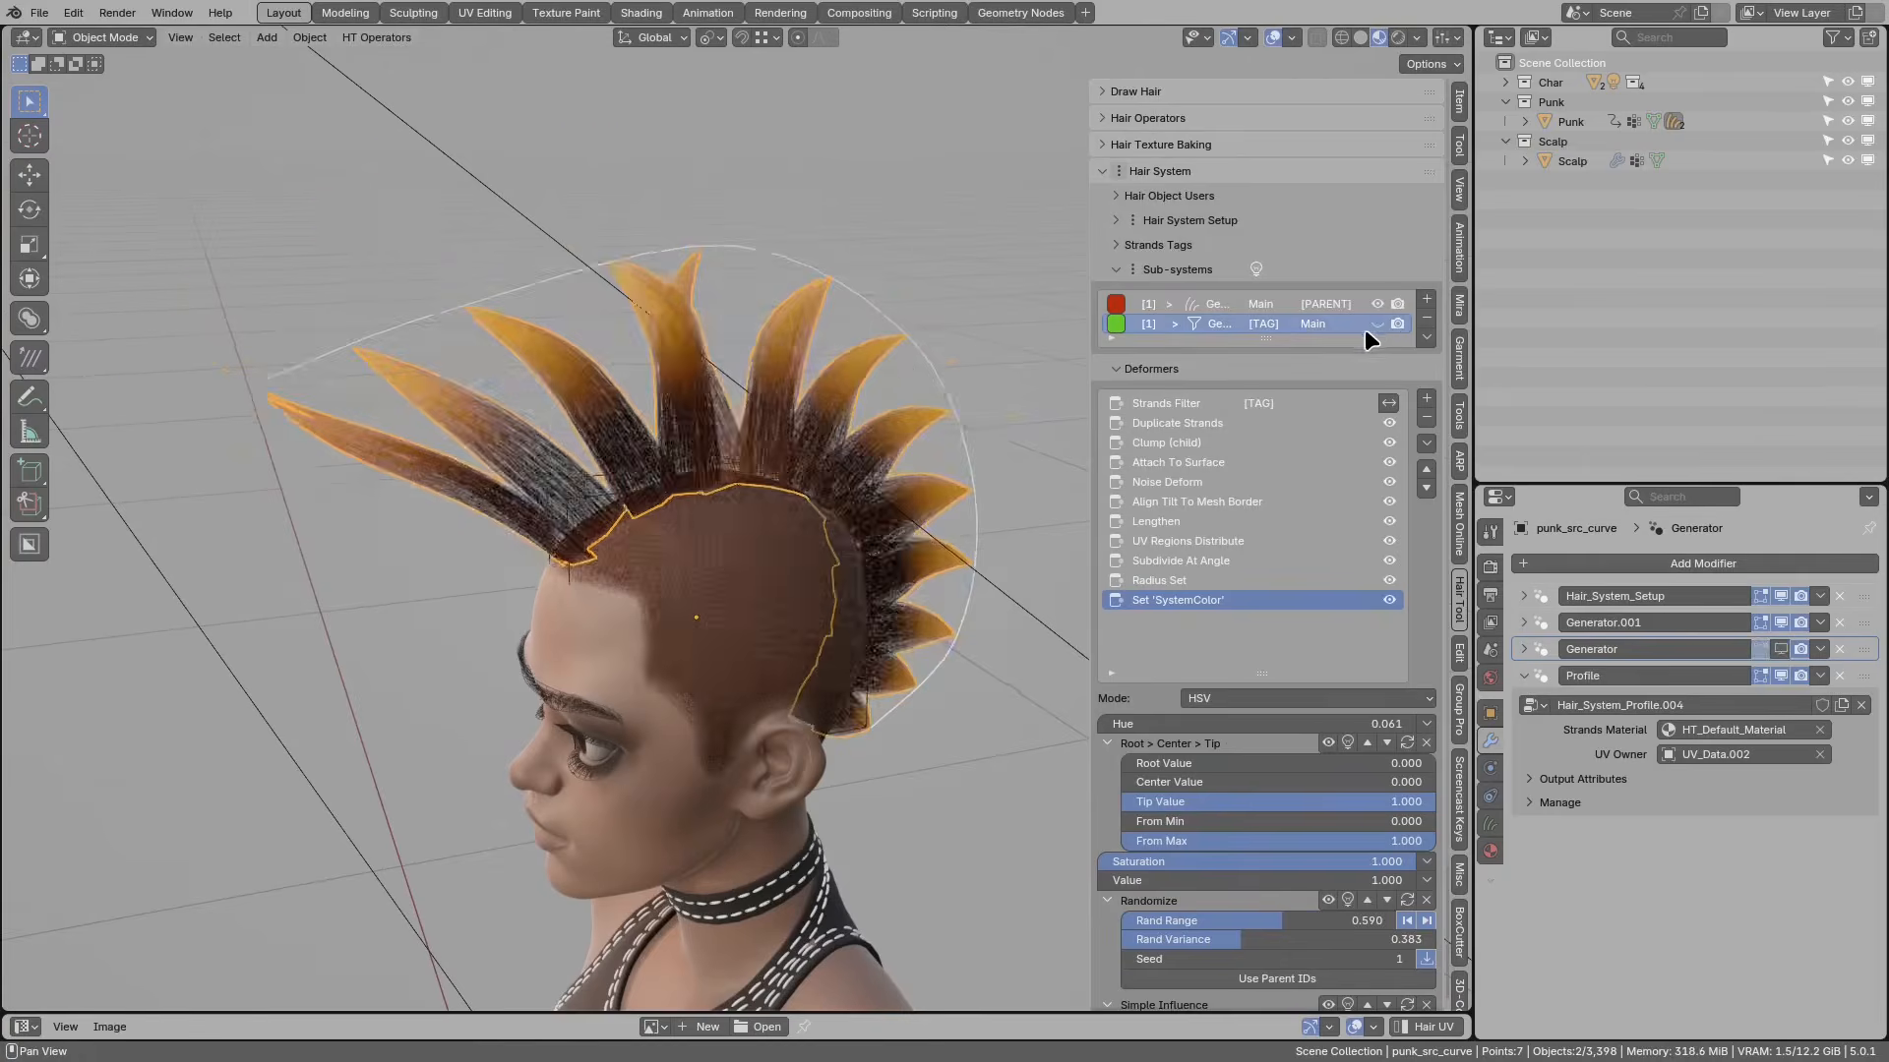
# Step: Compare the mohawk by toggling the viewport visibility of the [TAG] and [PARENT] sub-systems
pyautogui.click(1379, 323)
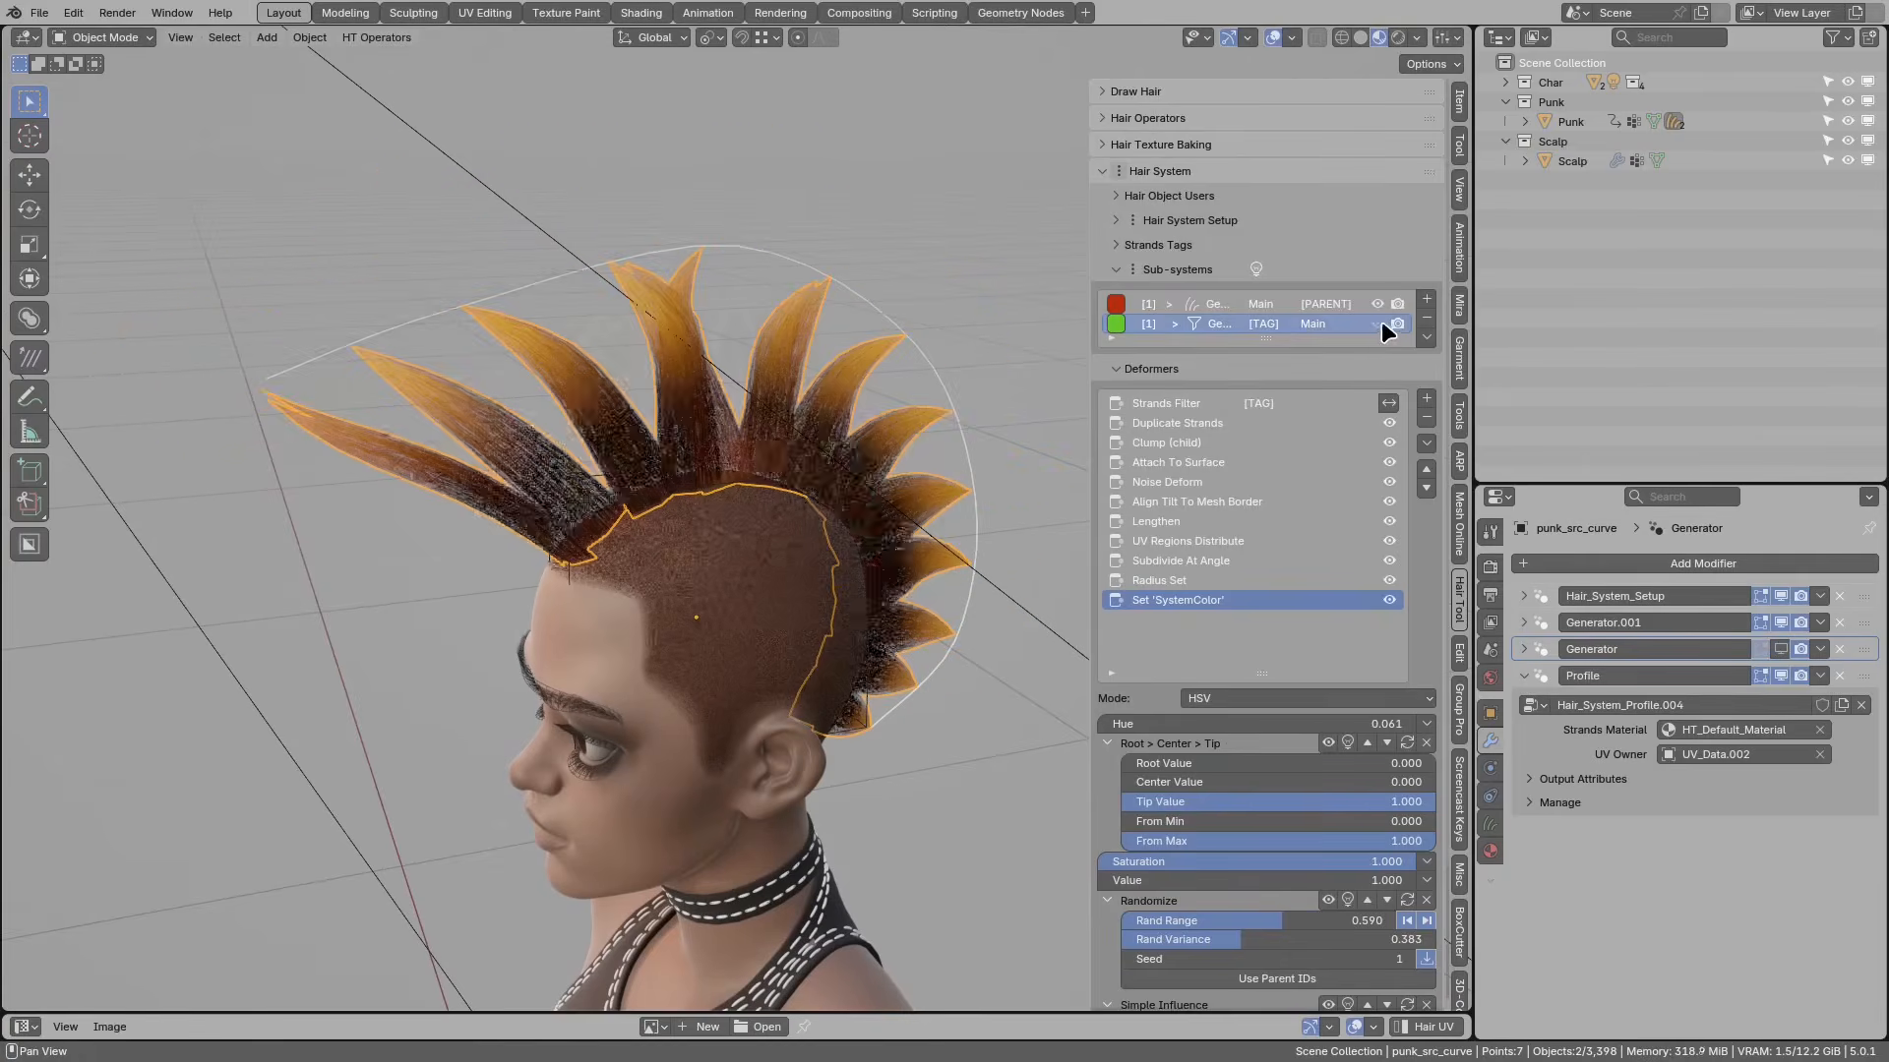
pyautogui.click(1379, 304)
pyautogui.click(1377, 304)
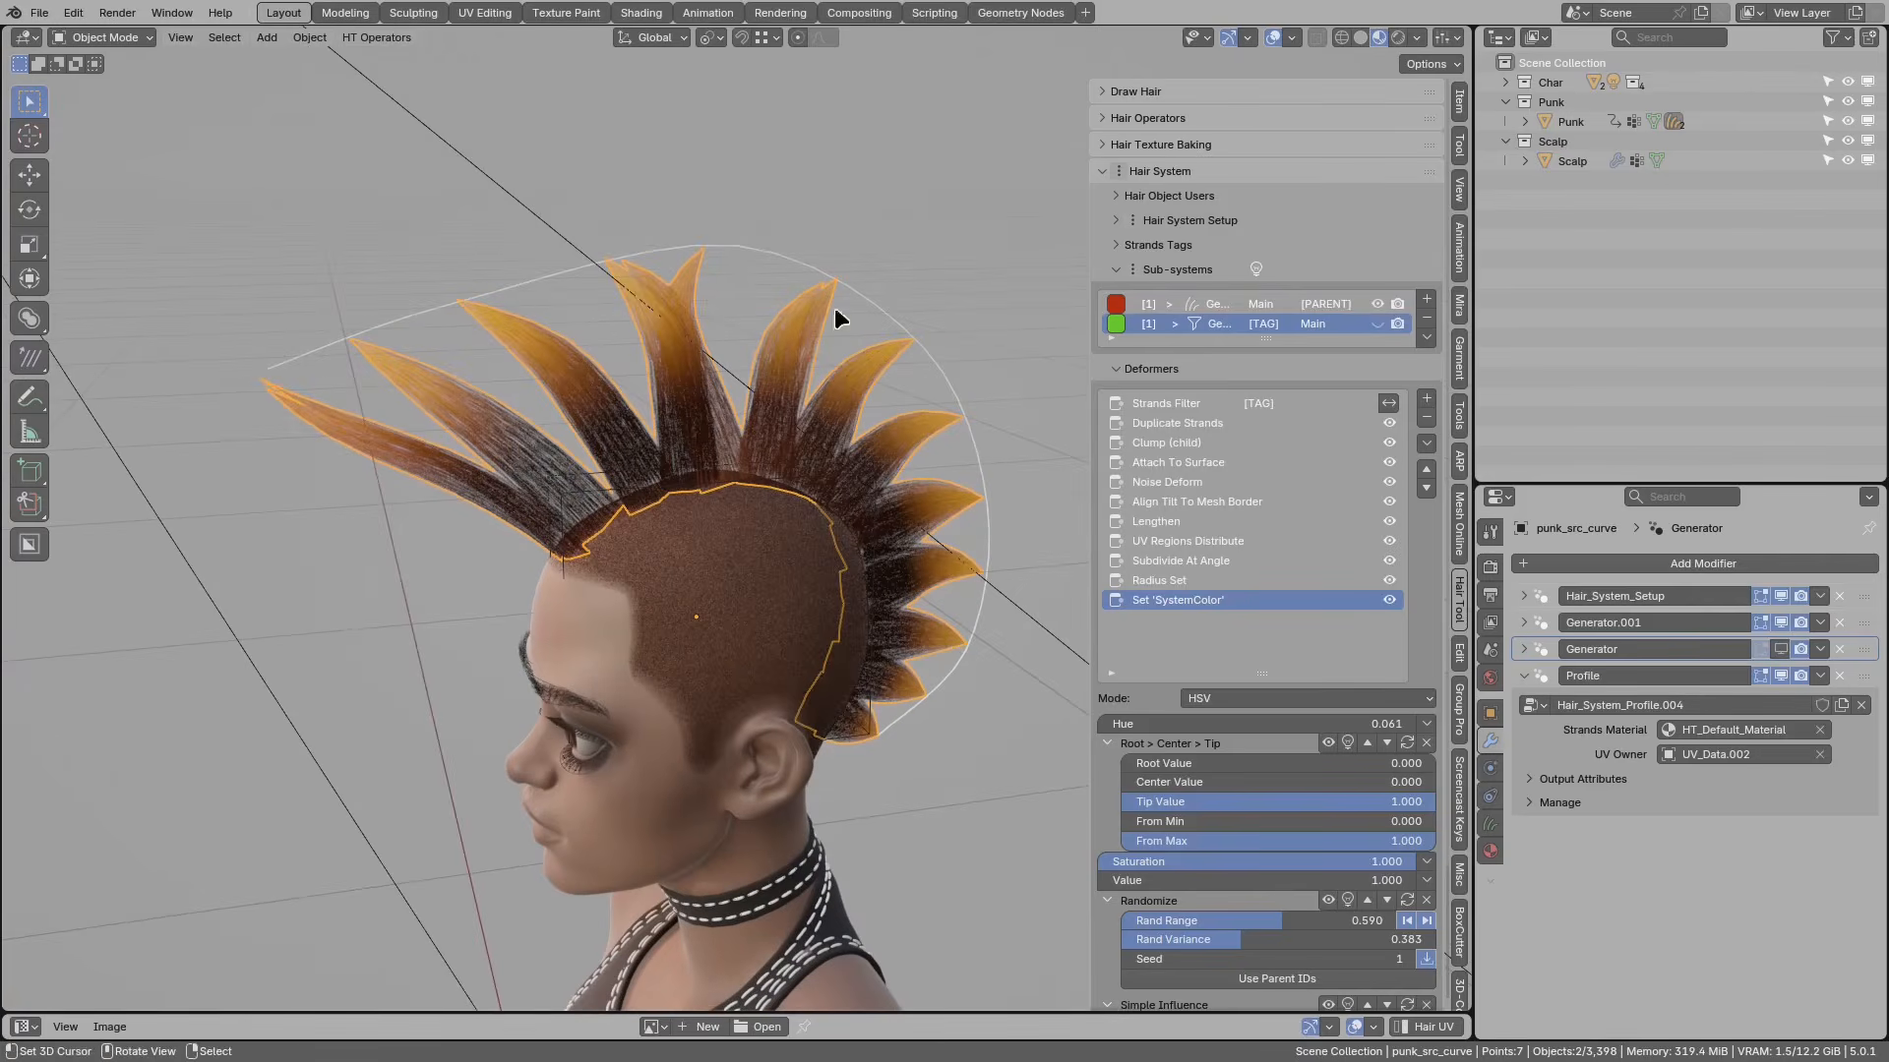
# Step: Disable every deformer below Strands Generator in the [PARENT] sub-system and display the Strands Generator settings
pyautogui.click(1354, 305)
pyautogui.moveTo(1384, 500); pyautogui.dragTo(1391, 423)
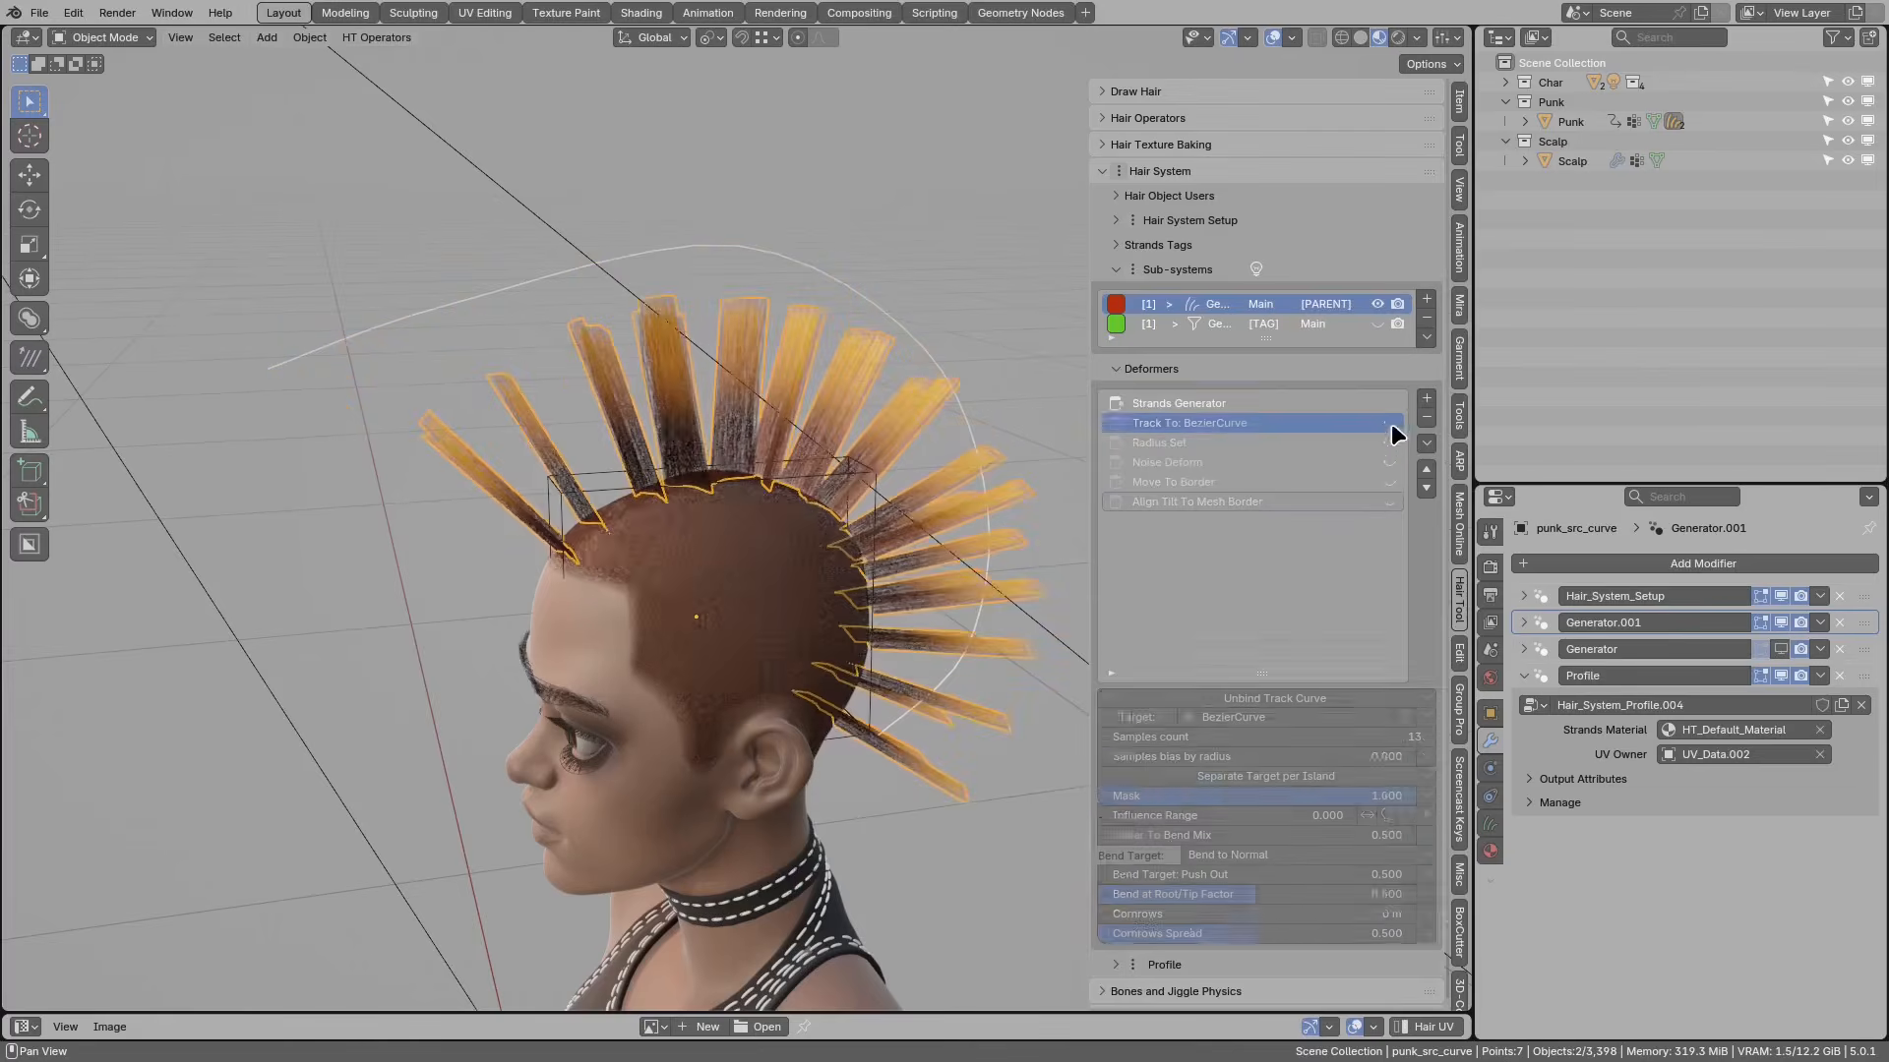
pyautogui.click(1177, 404)
pyautogui.moveTo(1072, 449); pyautogui.dragTo(923, 728, button='middle')
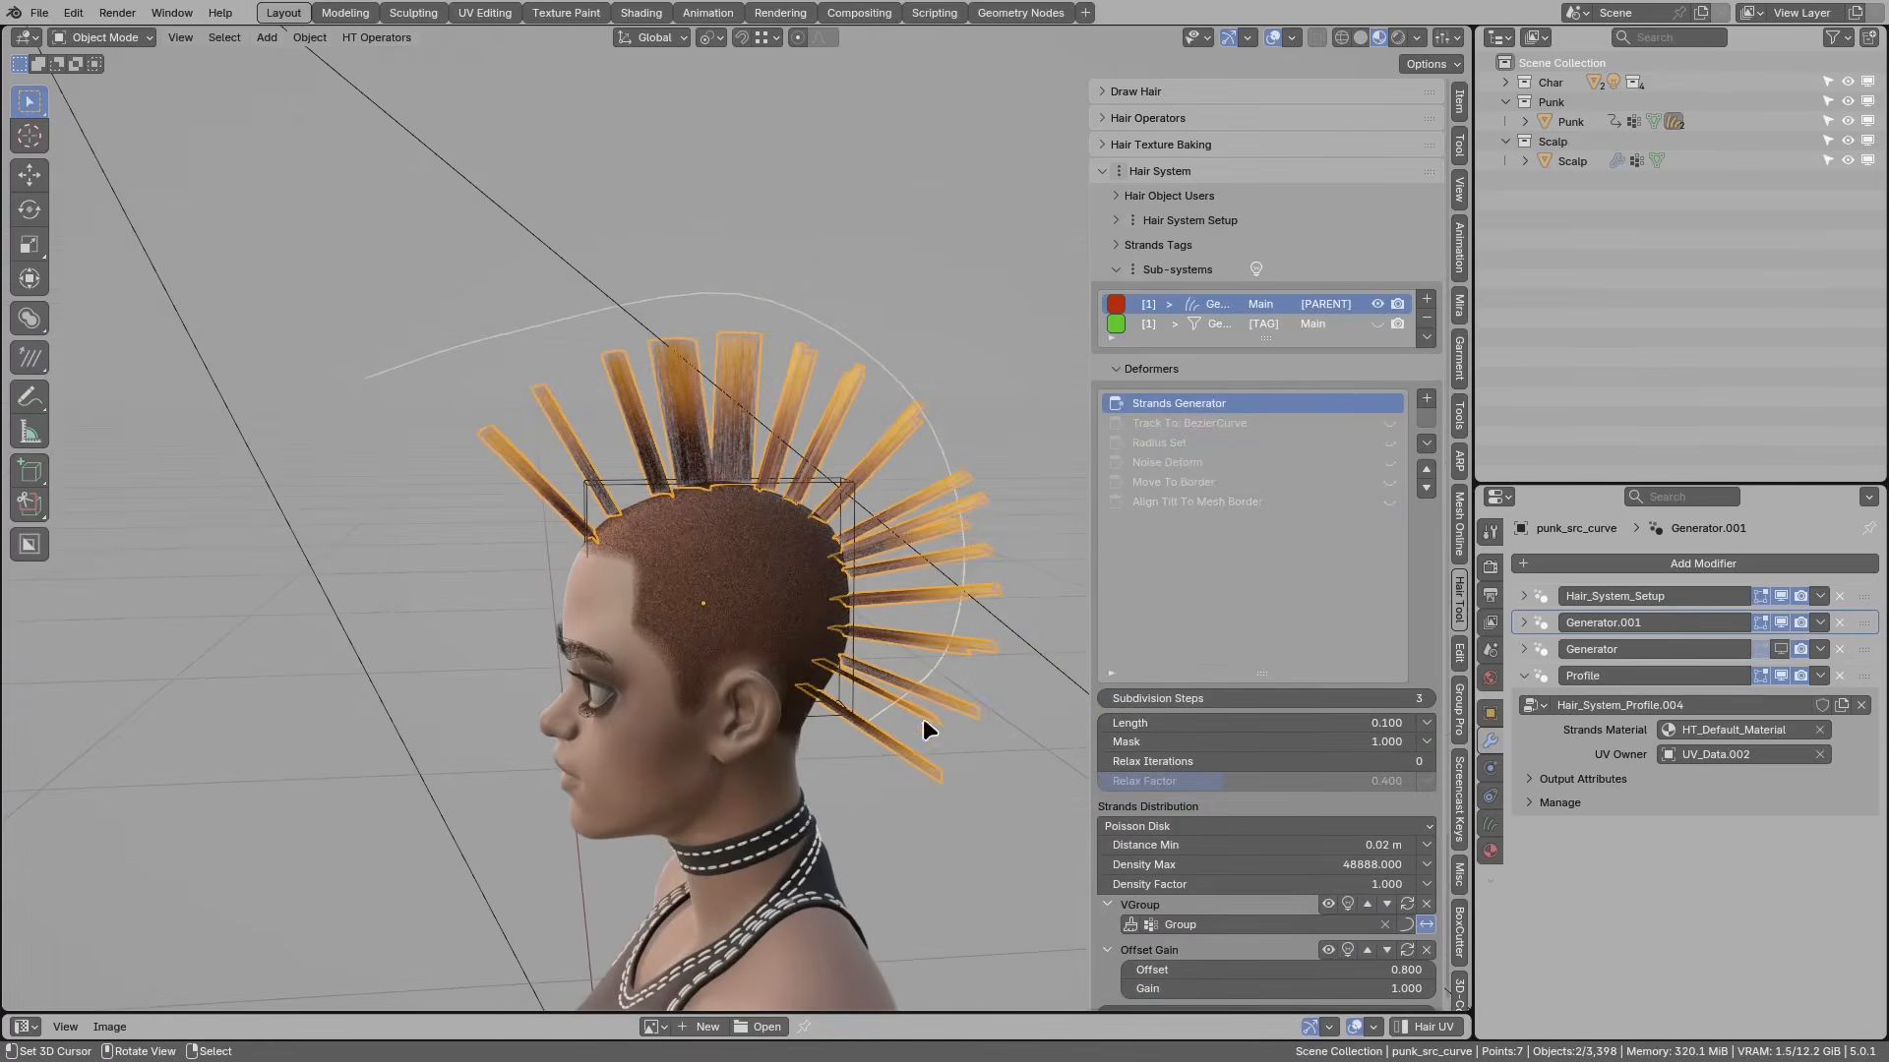
pyautogui.moveTo(812, 595); pyautogui.dragTo(736, 457, button='middle')
# Step: Draw a temporary annotation stroke along the upper edge of the Punk mesh, erase it and reselect the hair
pyautogui.click(718, 504)
pyautogui.press('d')
pyautogui.moveTo(747, 510); pyautogui.dragTo(695, 526)
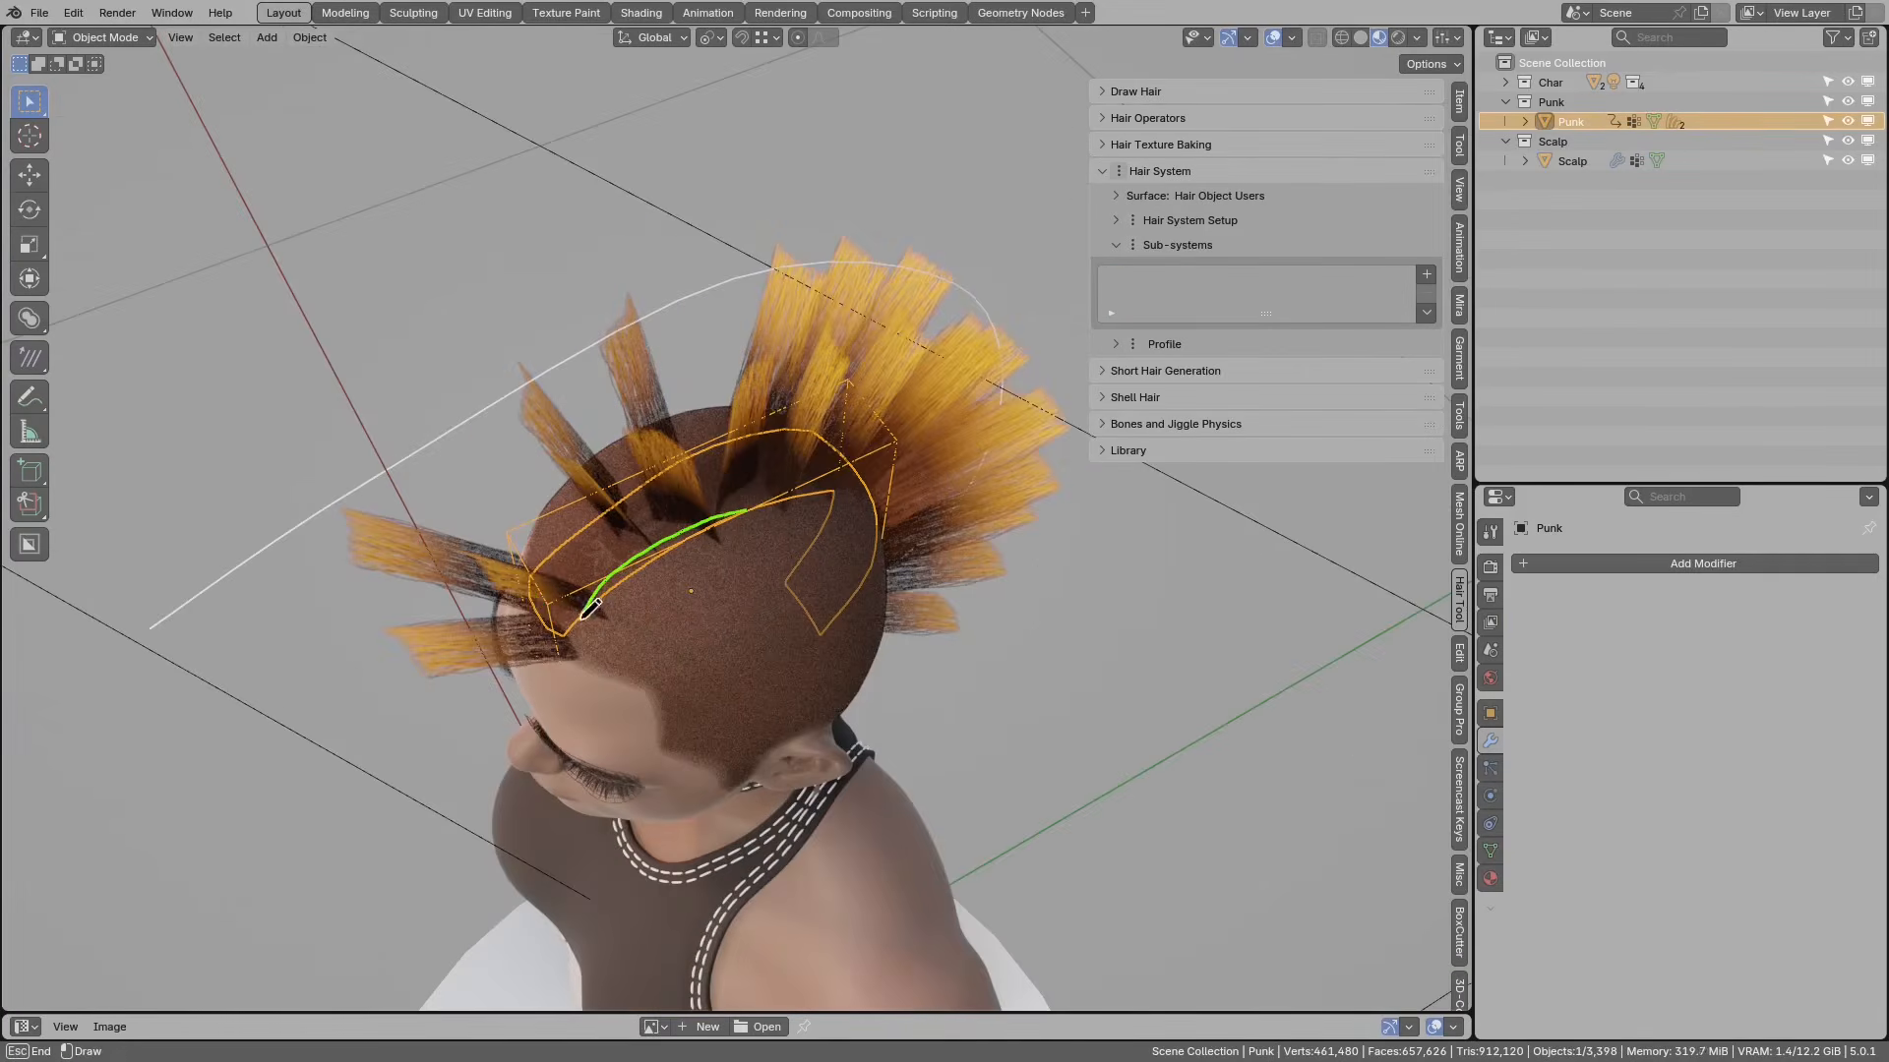
pyautogui.moveTo(677, 477); pyautogui.dragTo(678, 494, button='right')
pyautogui.click(880, 377)
pyautogui.moveTo(880, 376); pyautogui.dragTo(1041, 476, button='middle')
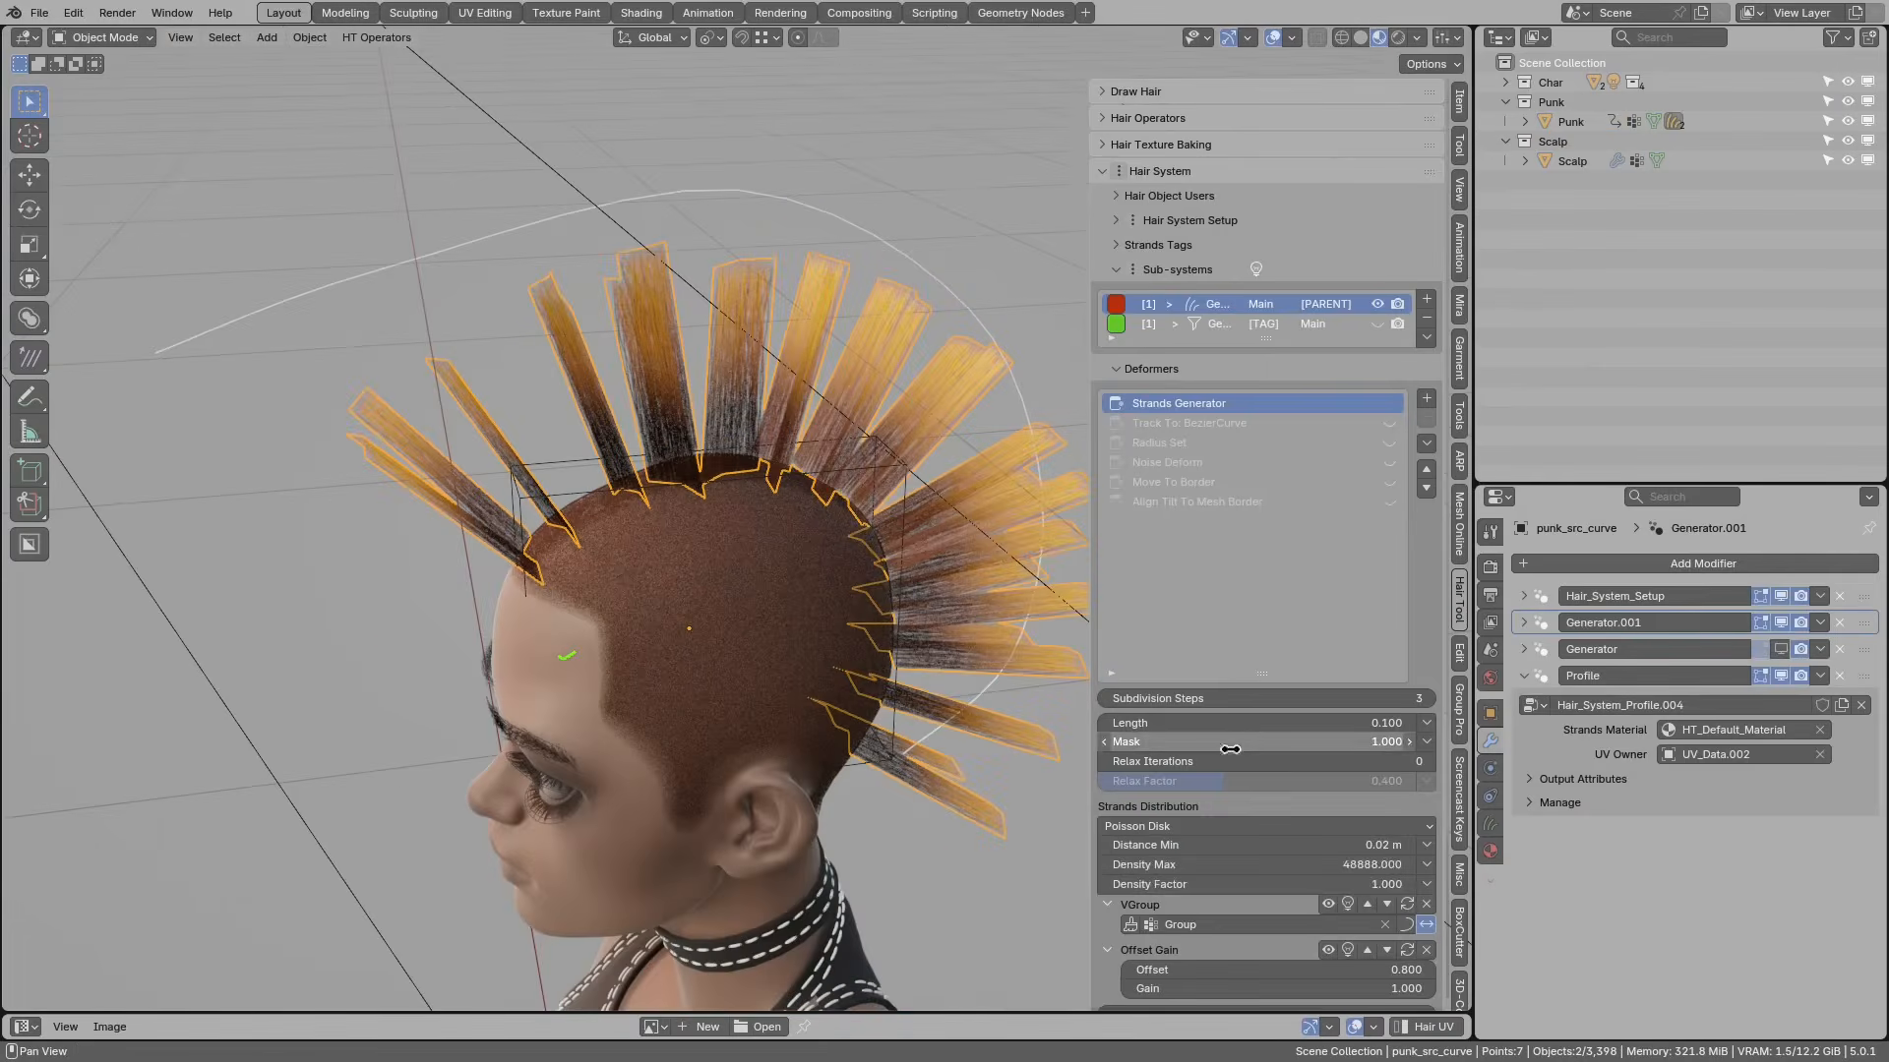
# Step: Remove the VGroup and Offset Gain modifiers from the Strands Generator's density factor
pyautogui.scroll(-2, 1248, 738)
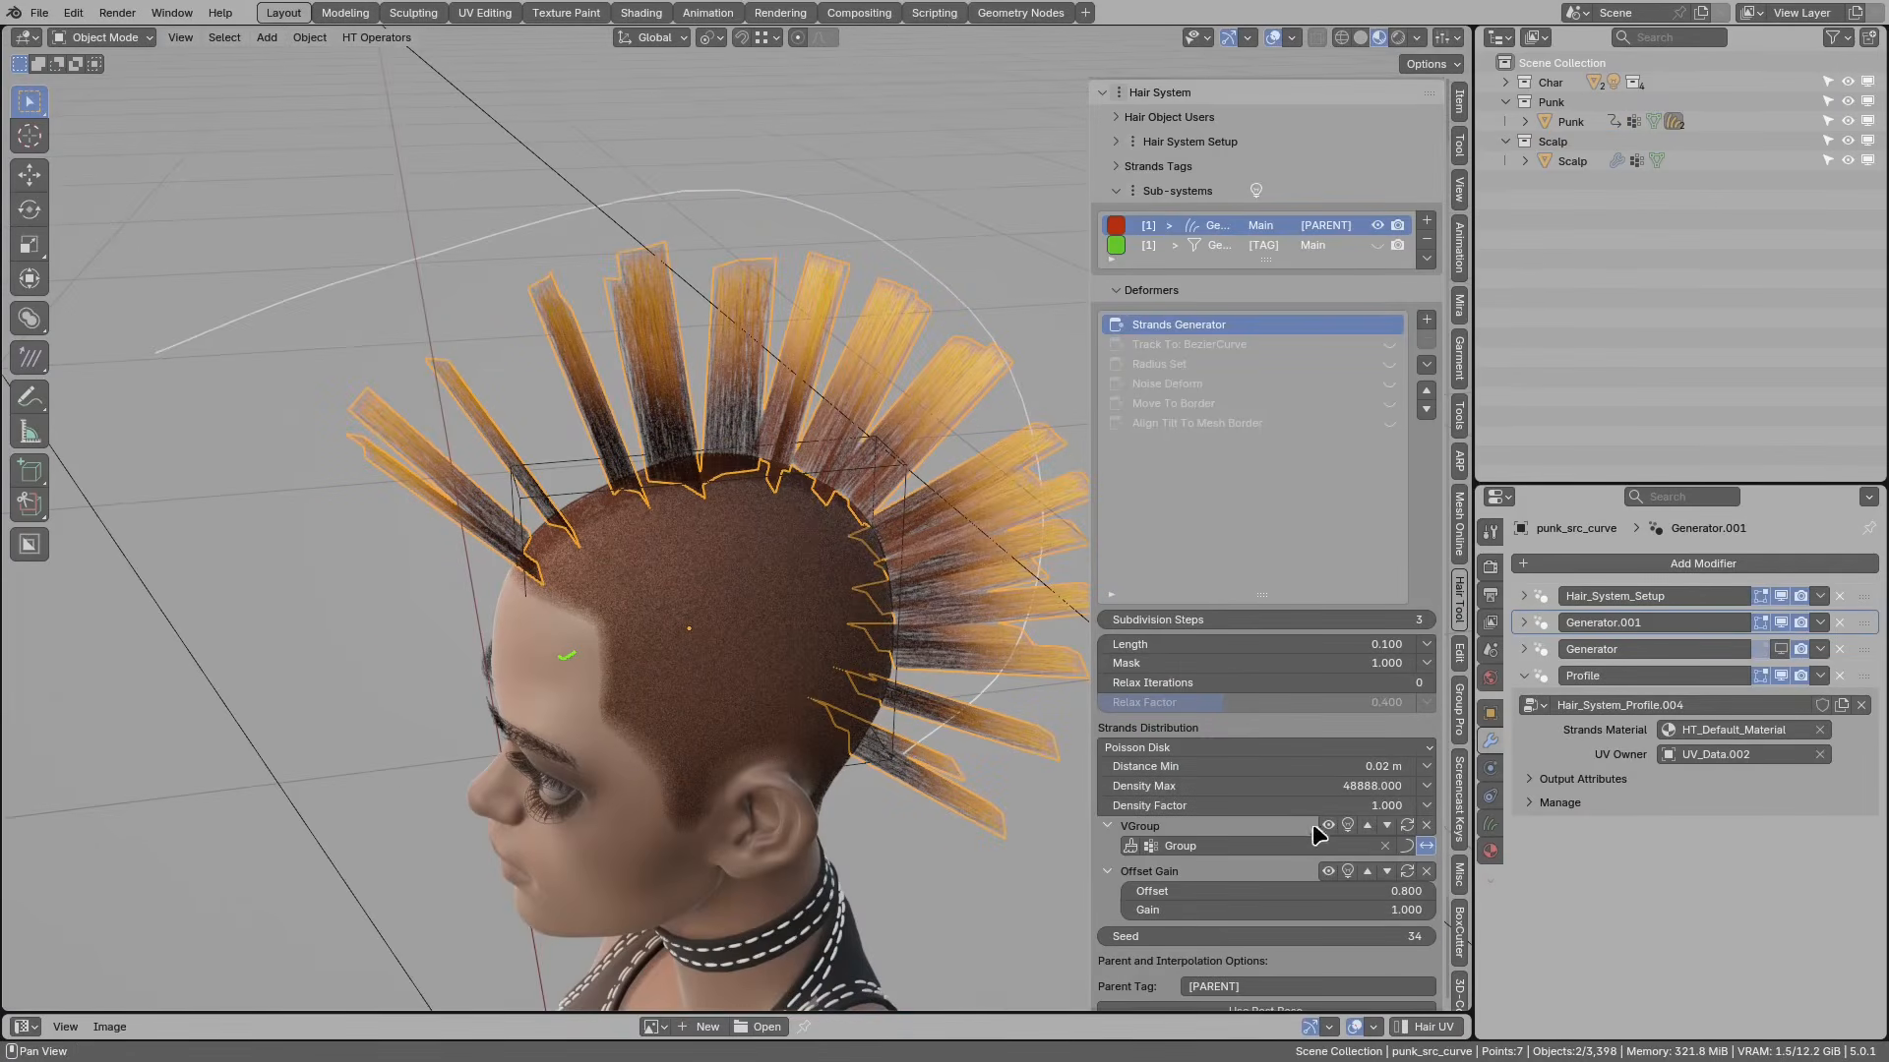
pyautogui.click(1426, 825)
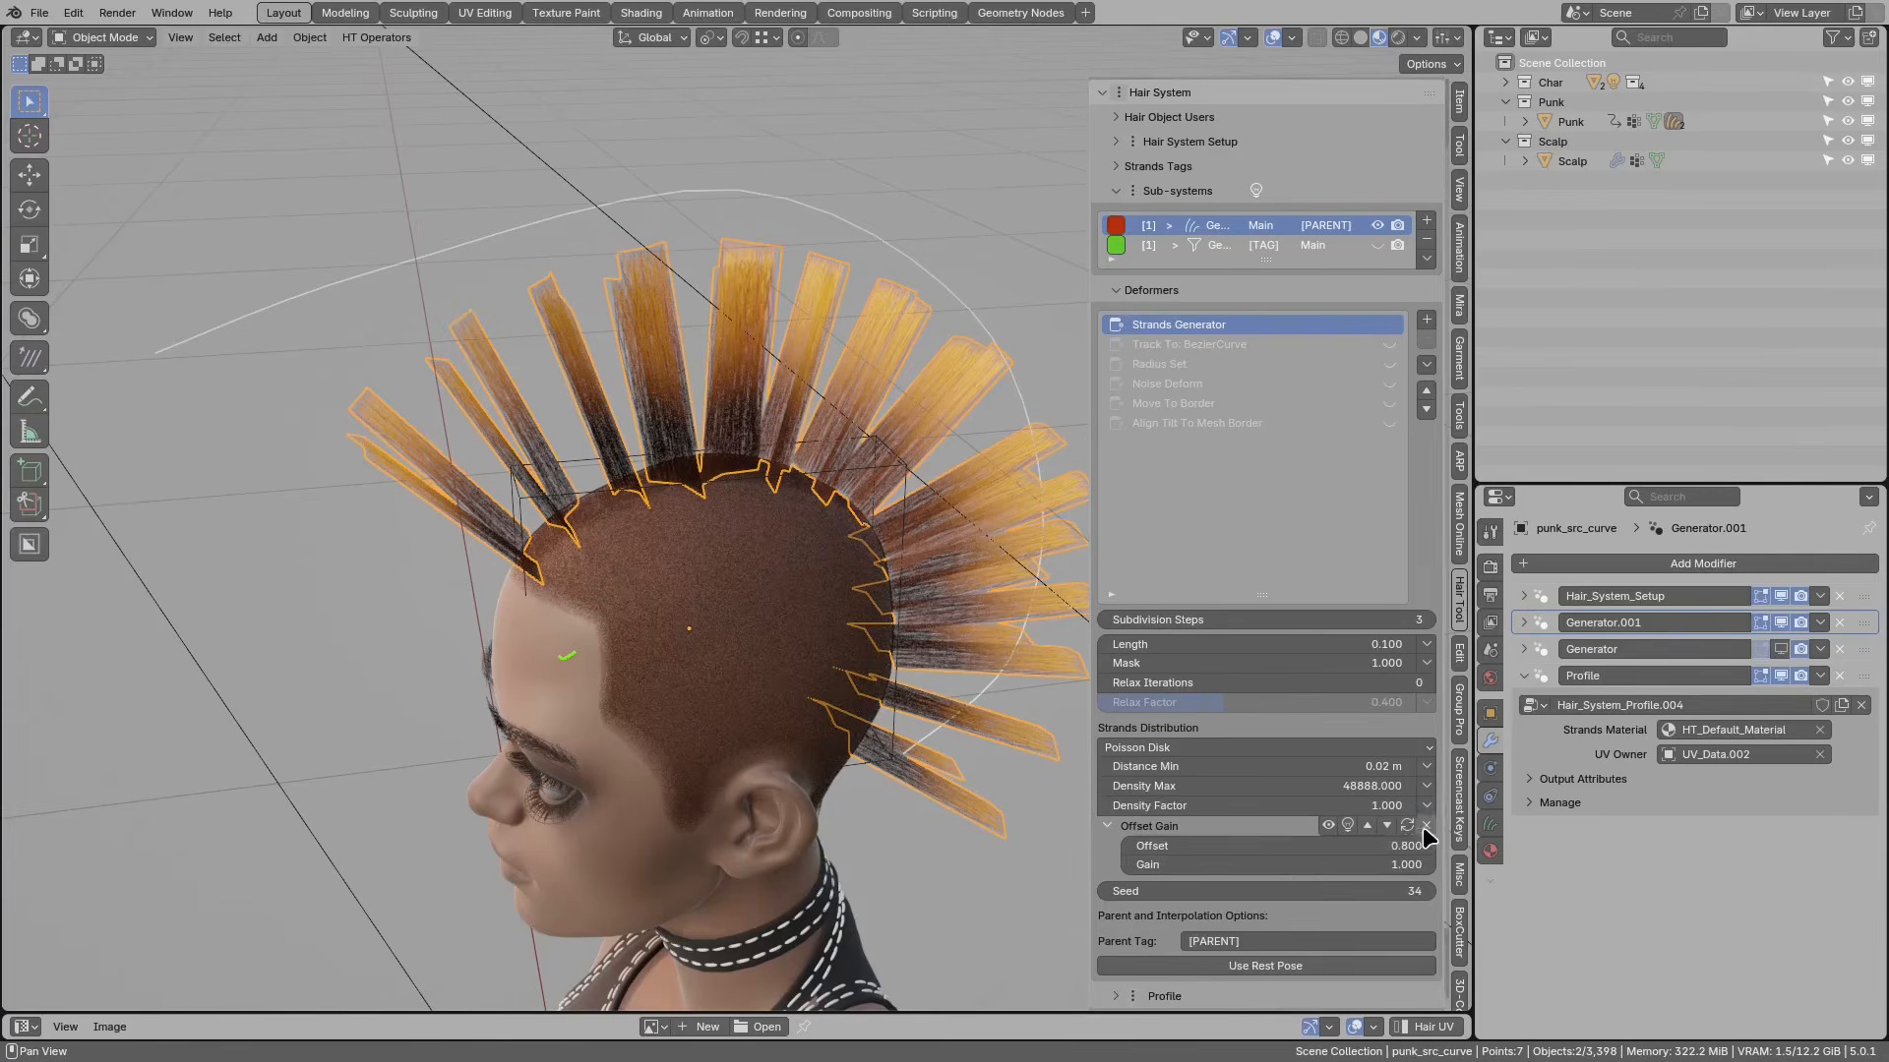
pyautogui.click(1426, 825)
pyautogui.moveTo(968, 551); pyautogui.dragTo(956, 595, button='middle')
# Step: Enable the Track To: BezierCurve deformer on the [PARENT] sub-system
pyautogui.click(1183, 350)
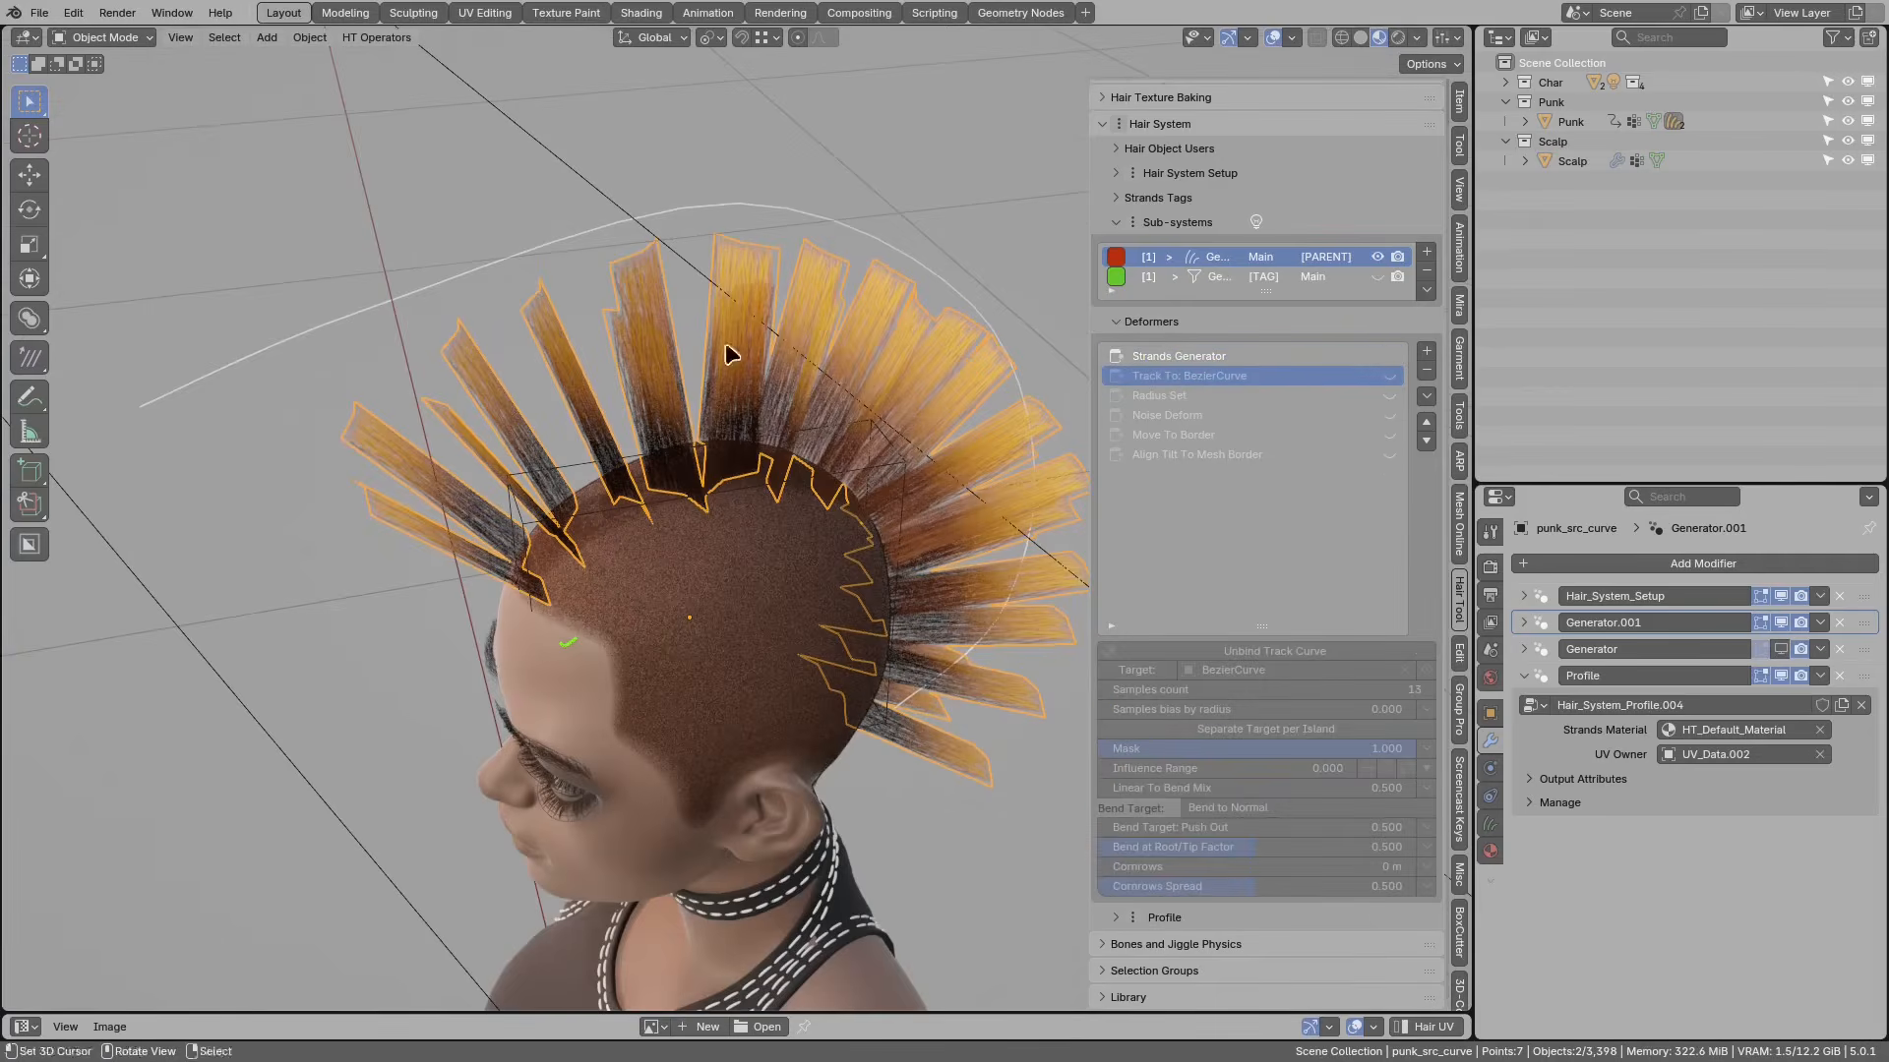
pyautogui.moveTo(794, 308); pyautogui.dragTo(824, 282, button='middle')
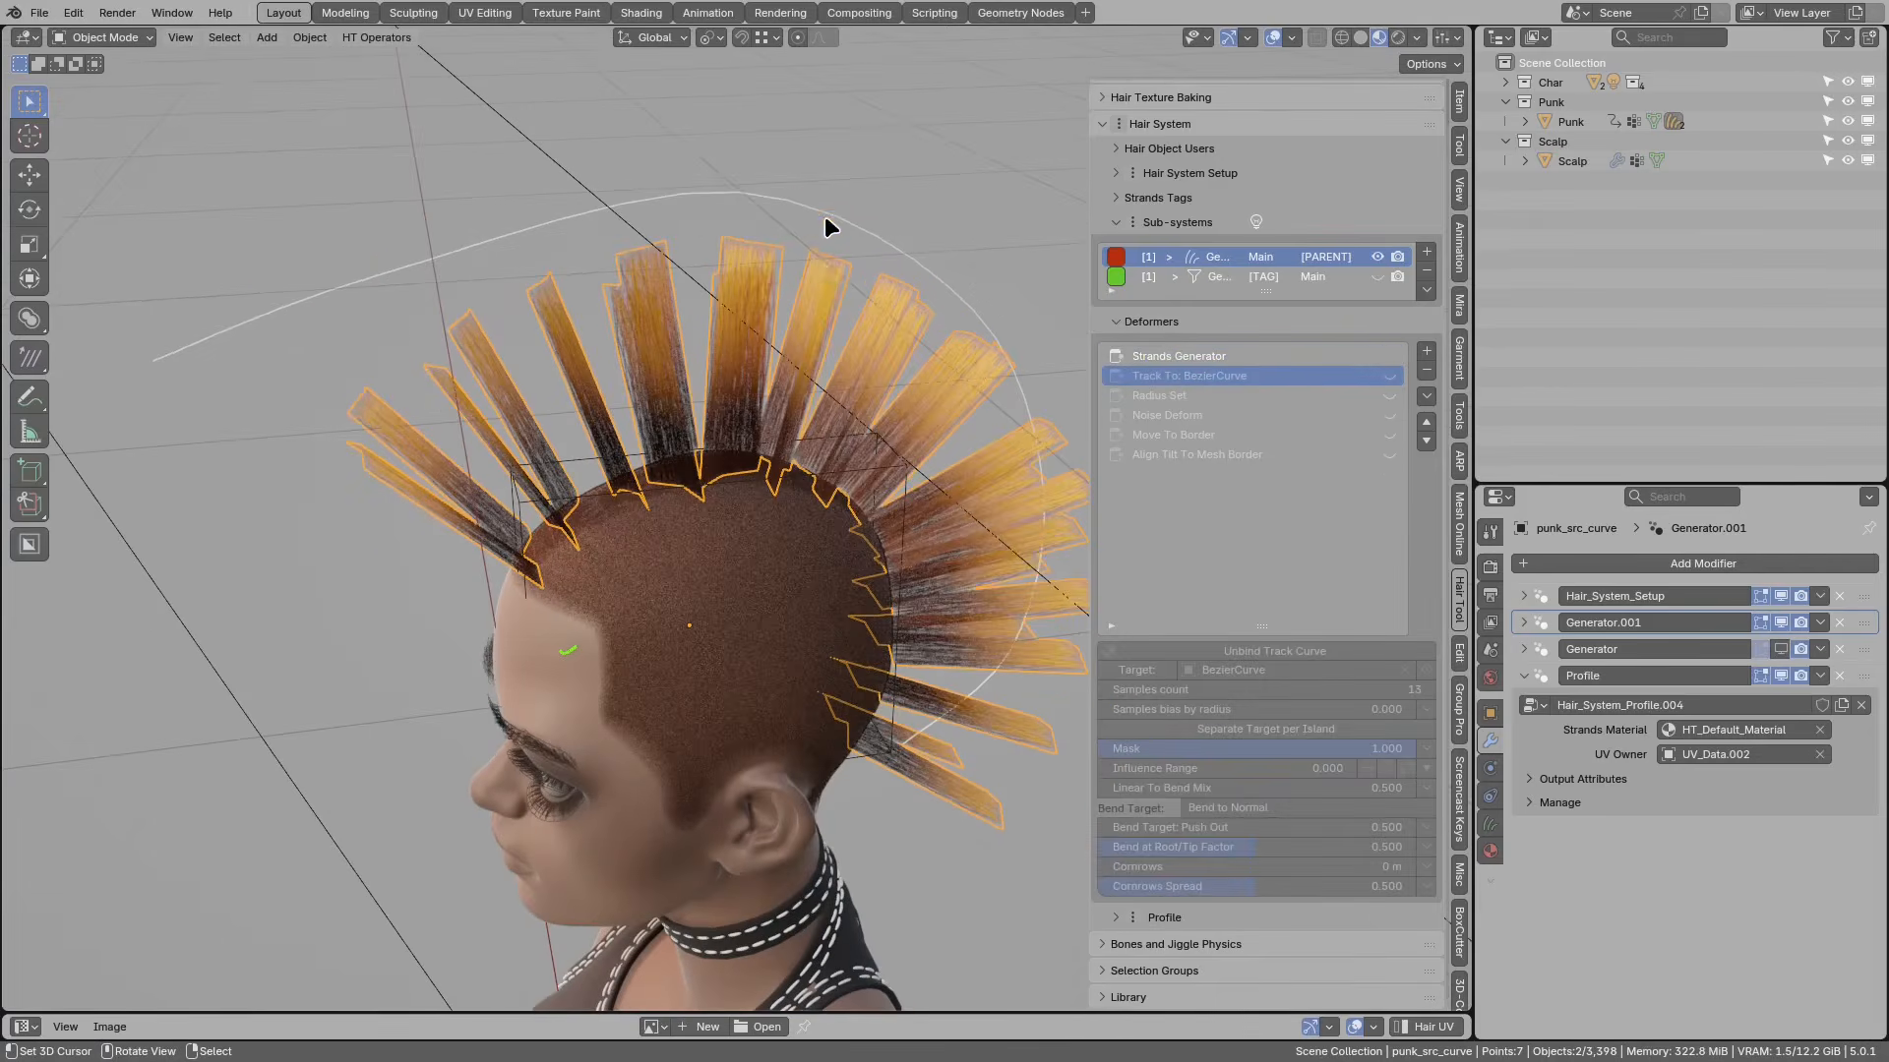
pyautogui.click(824, 218)
pyautogui.click(867, 268)
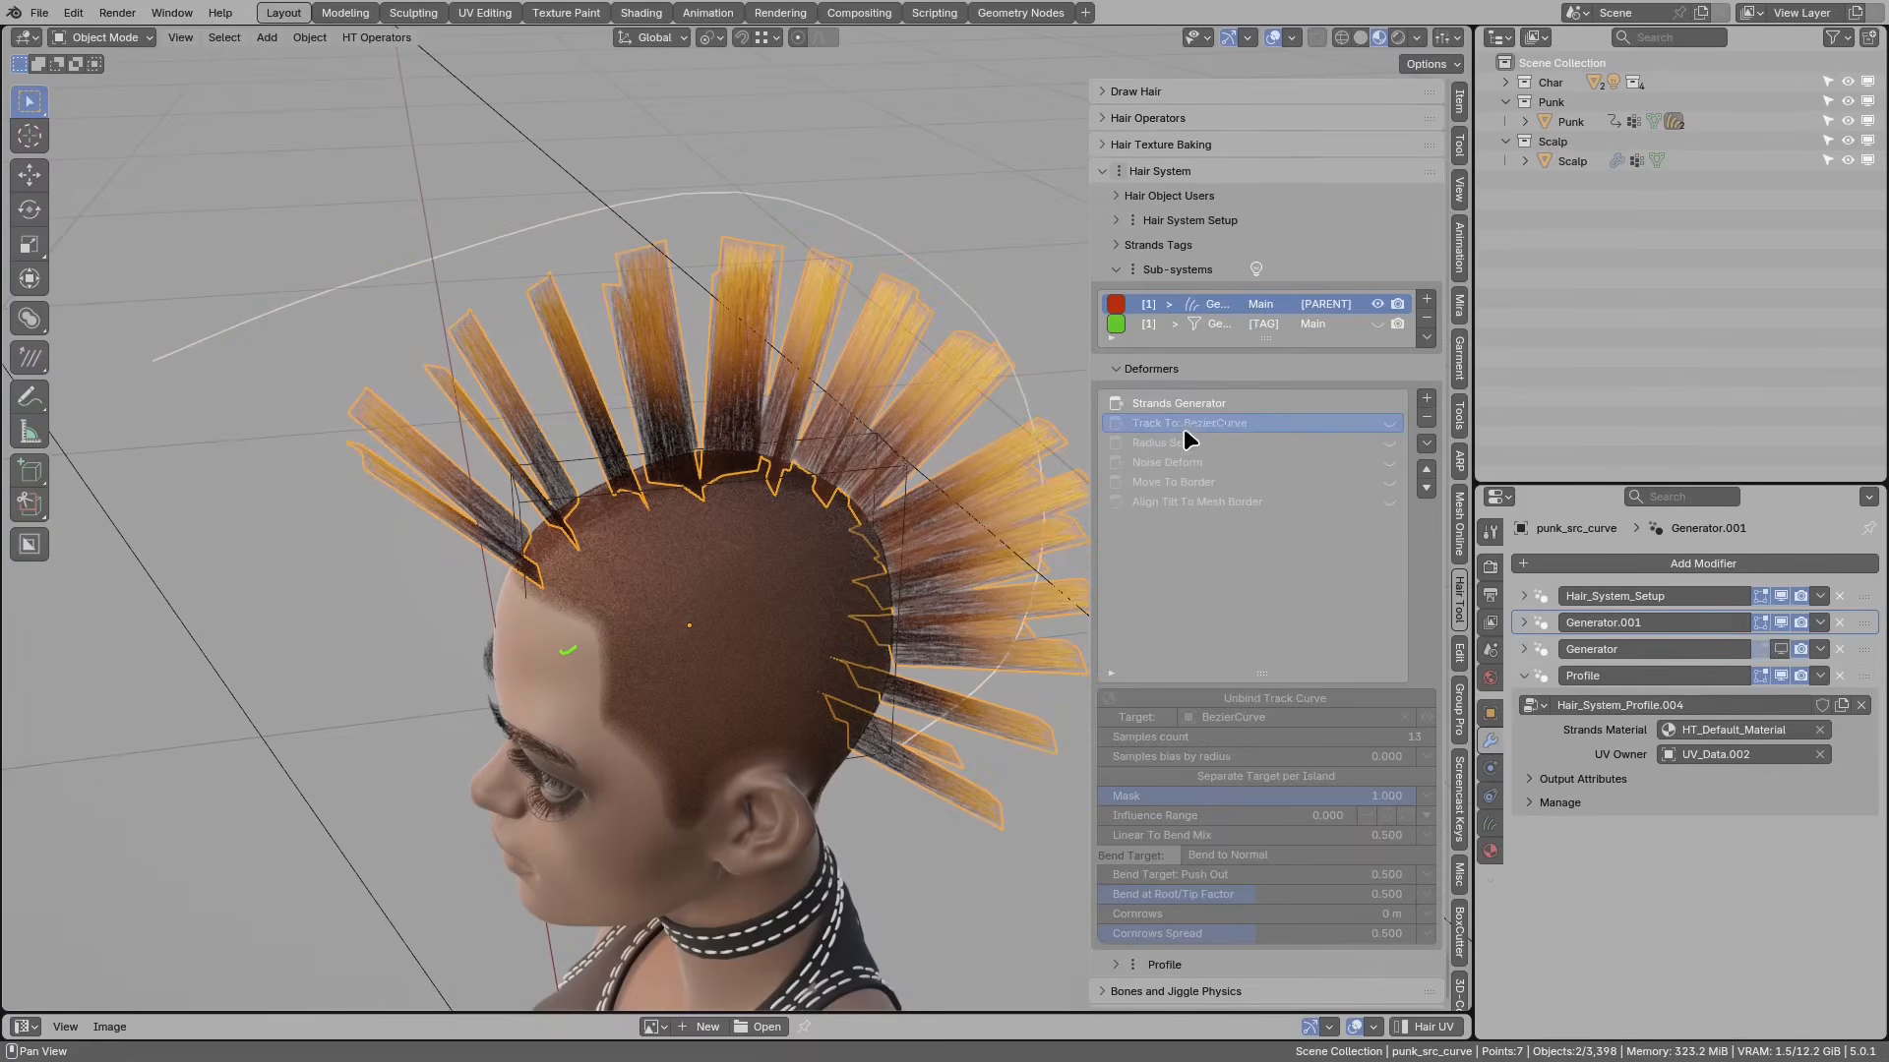
pyautogui.click(1389, 424)
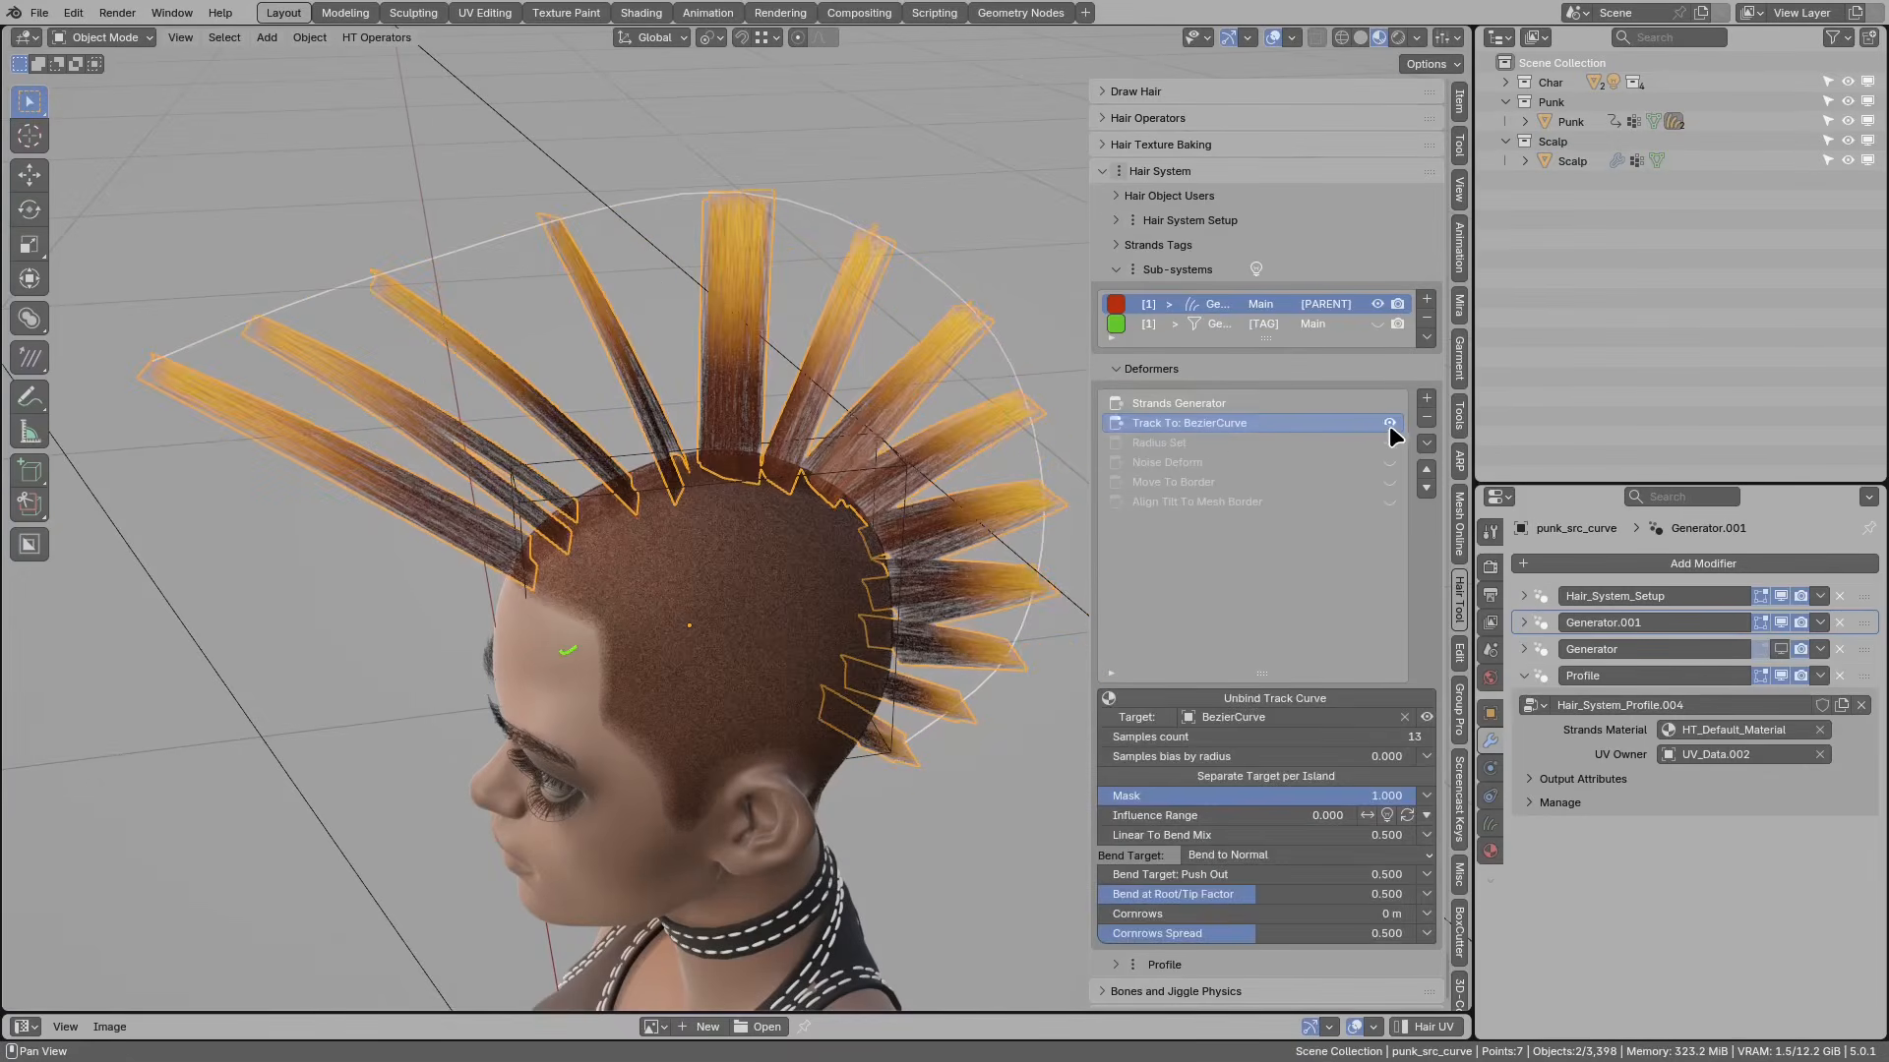
# Step: Try to move the BezierCurve guide arching above the mohawk, cancel, and reselect the hair
pyautogui.click(818, 216)
pyautogui.moveTo(824, 258); pyautogui.dragTo(806, 231, button='middle')
pyautogui.scroll(-1, 807, 231)
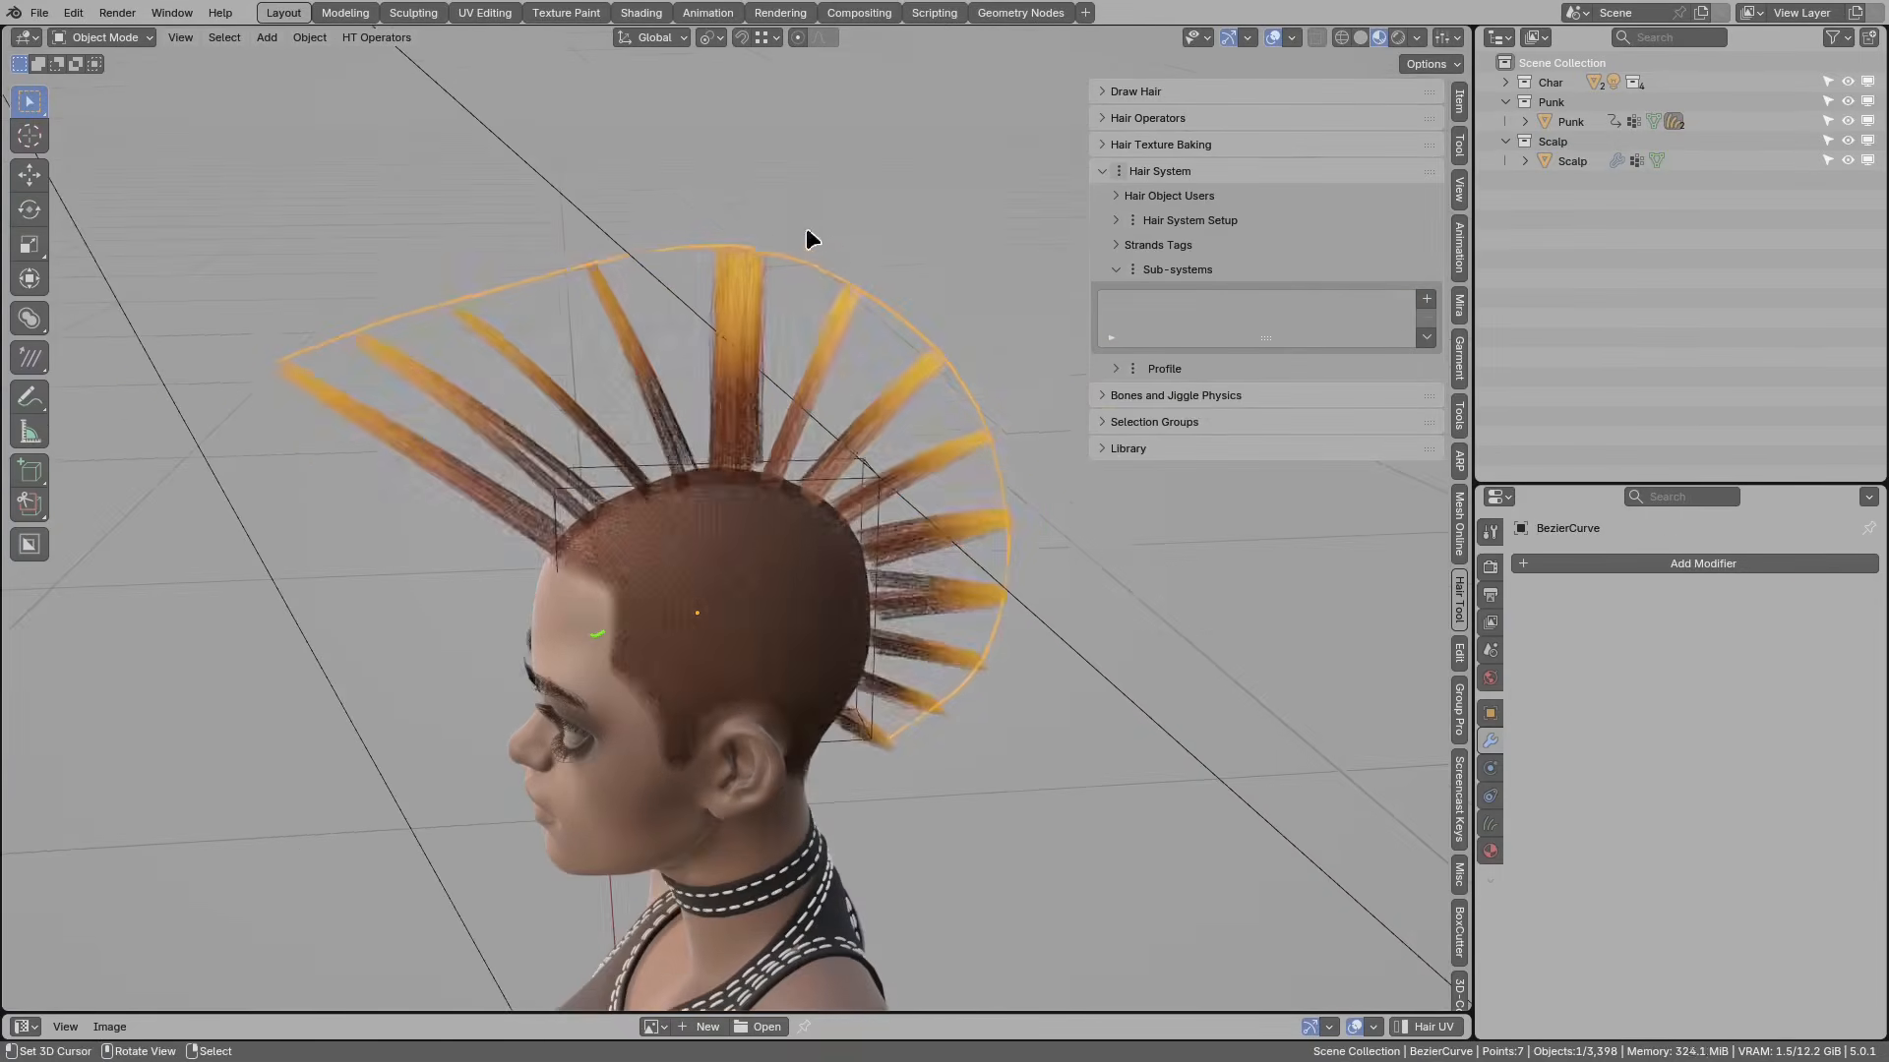
pyautogui.press('g')
pyautogui.rightClick(878, 253)
pyautogui.click(839, 307)
pyautogui.click(784, 258)
pyautogui.moveTo(784, 259); pyautogui.dragTo(862, 360, button='middle')
pyautogui.click(828, 340)
pyautogui.scroll(1, 828, 340)
# Step: Enable the Radius Set deformer on the parent strands
pyautogui.click(1324, 445)
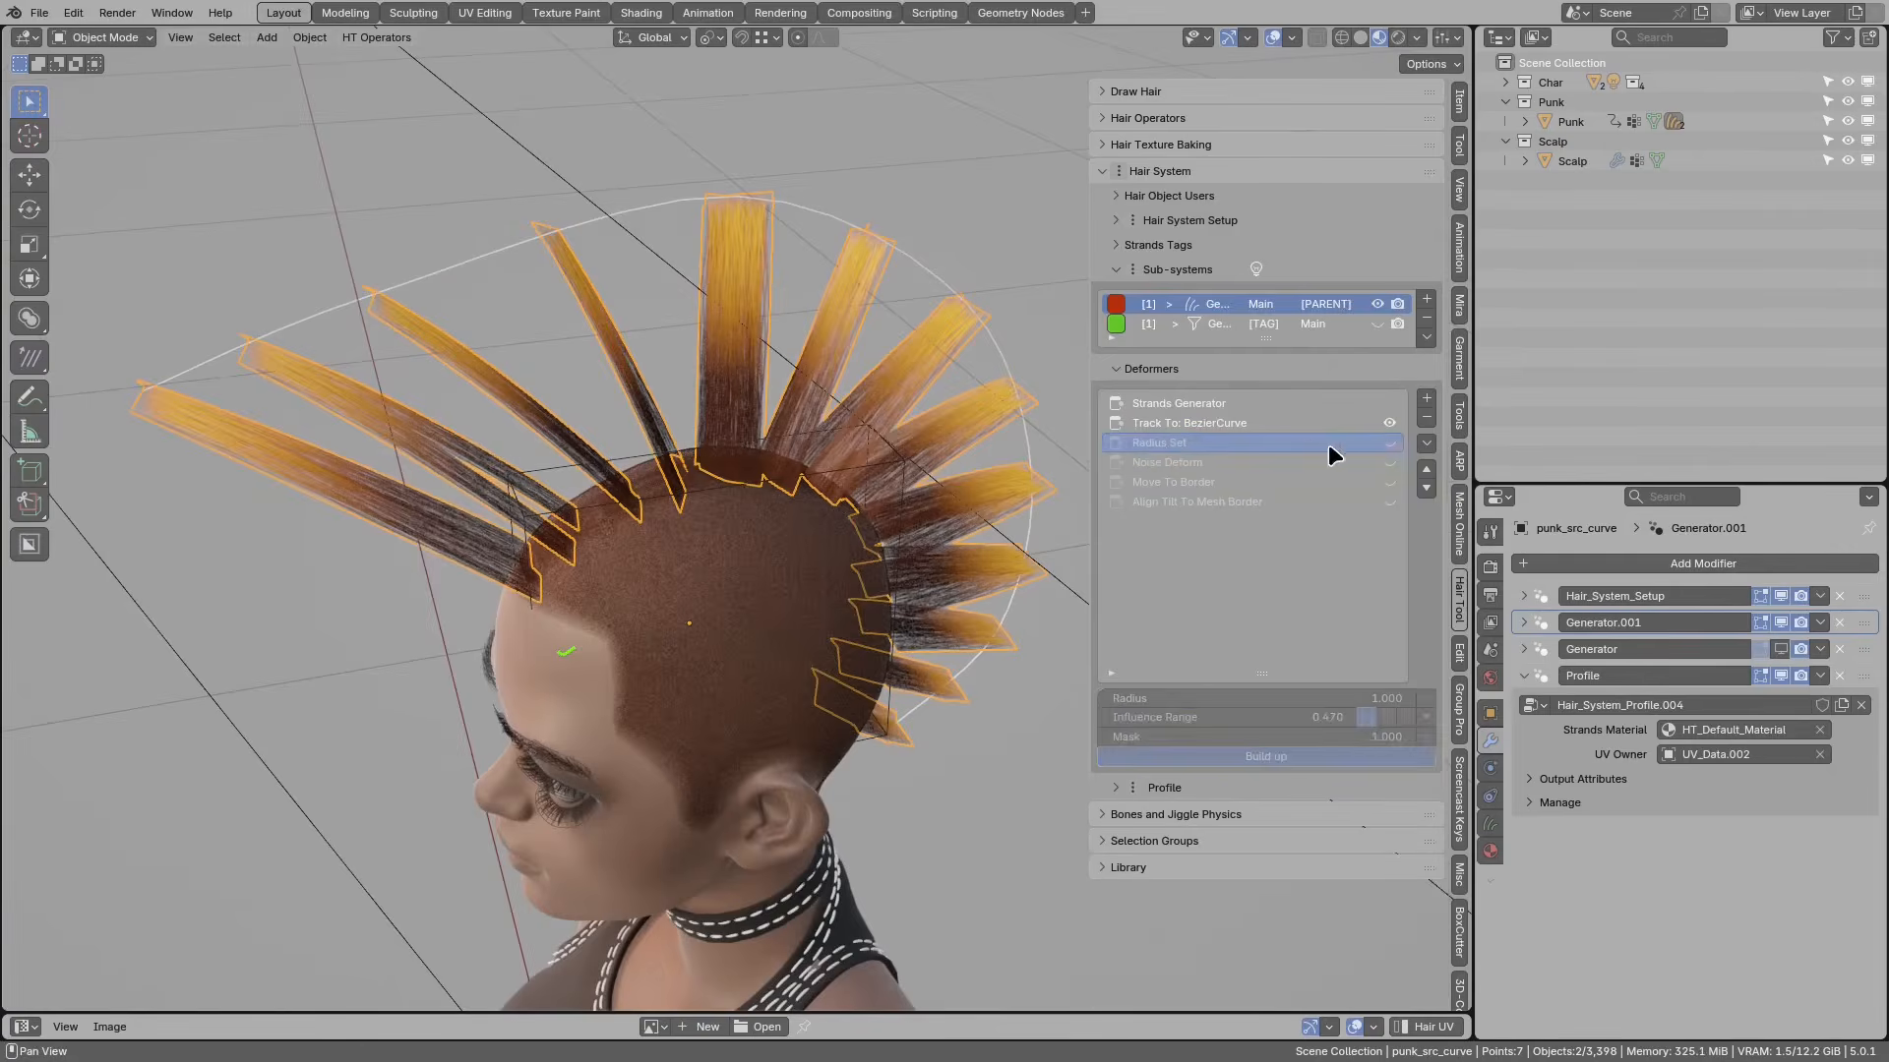
pyautogui.click(1394, 443)
pyautogui.moveTo(953, 455); pyautogui.dragTo(1011, 396, button='middle')
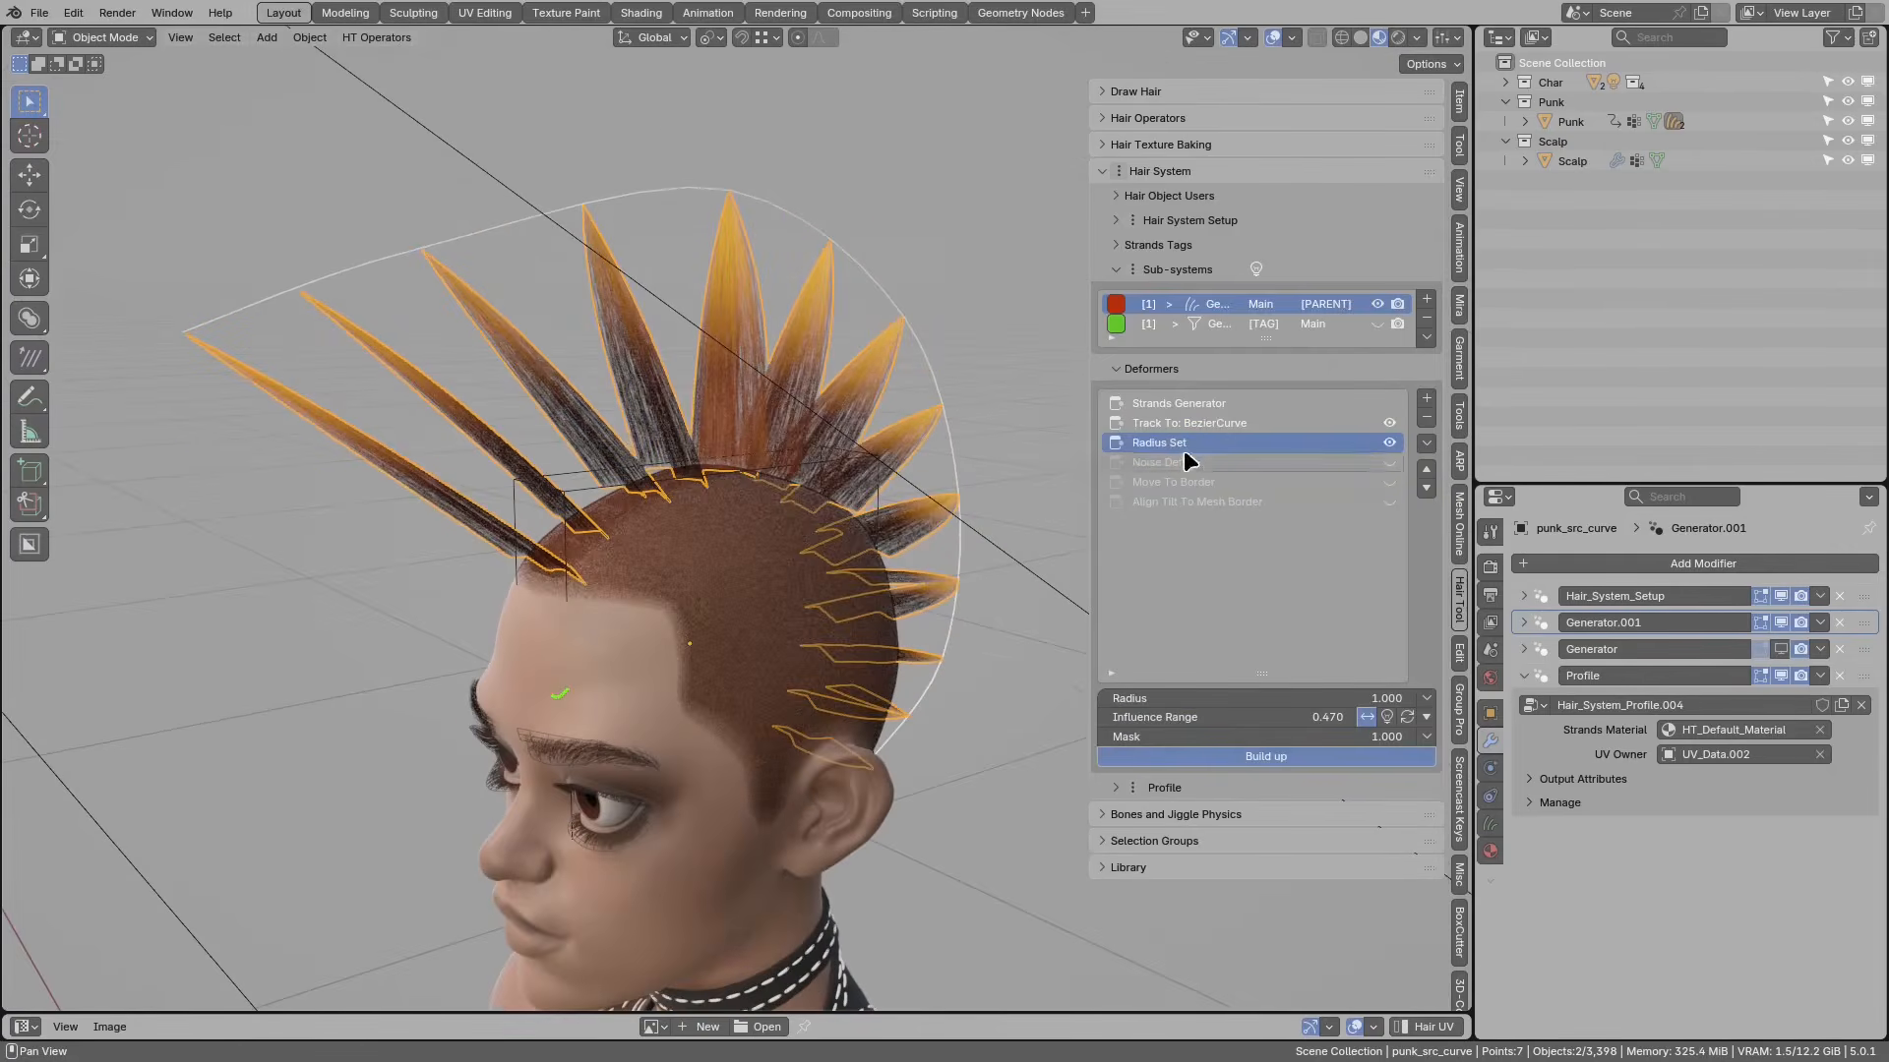
# Step: Enable the Noise Deform deformer on the parent strands, comparing the hair with it off and on
pyautogui.click(1172, 460)
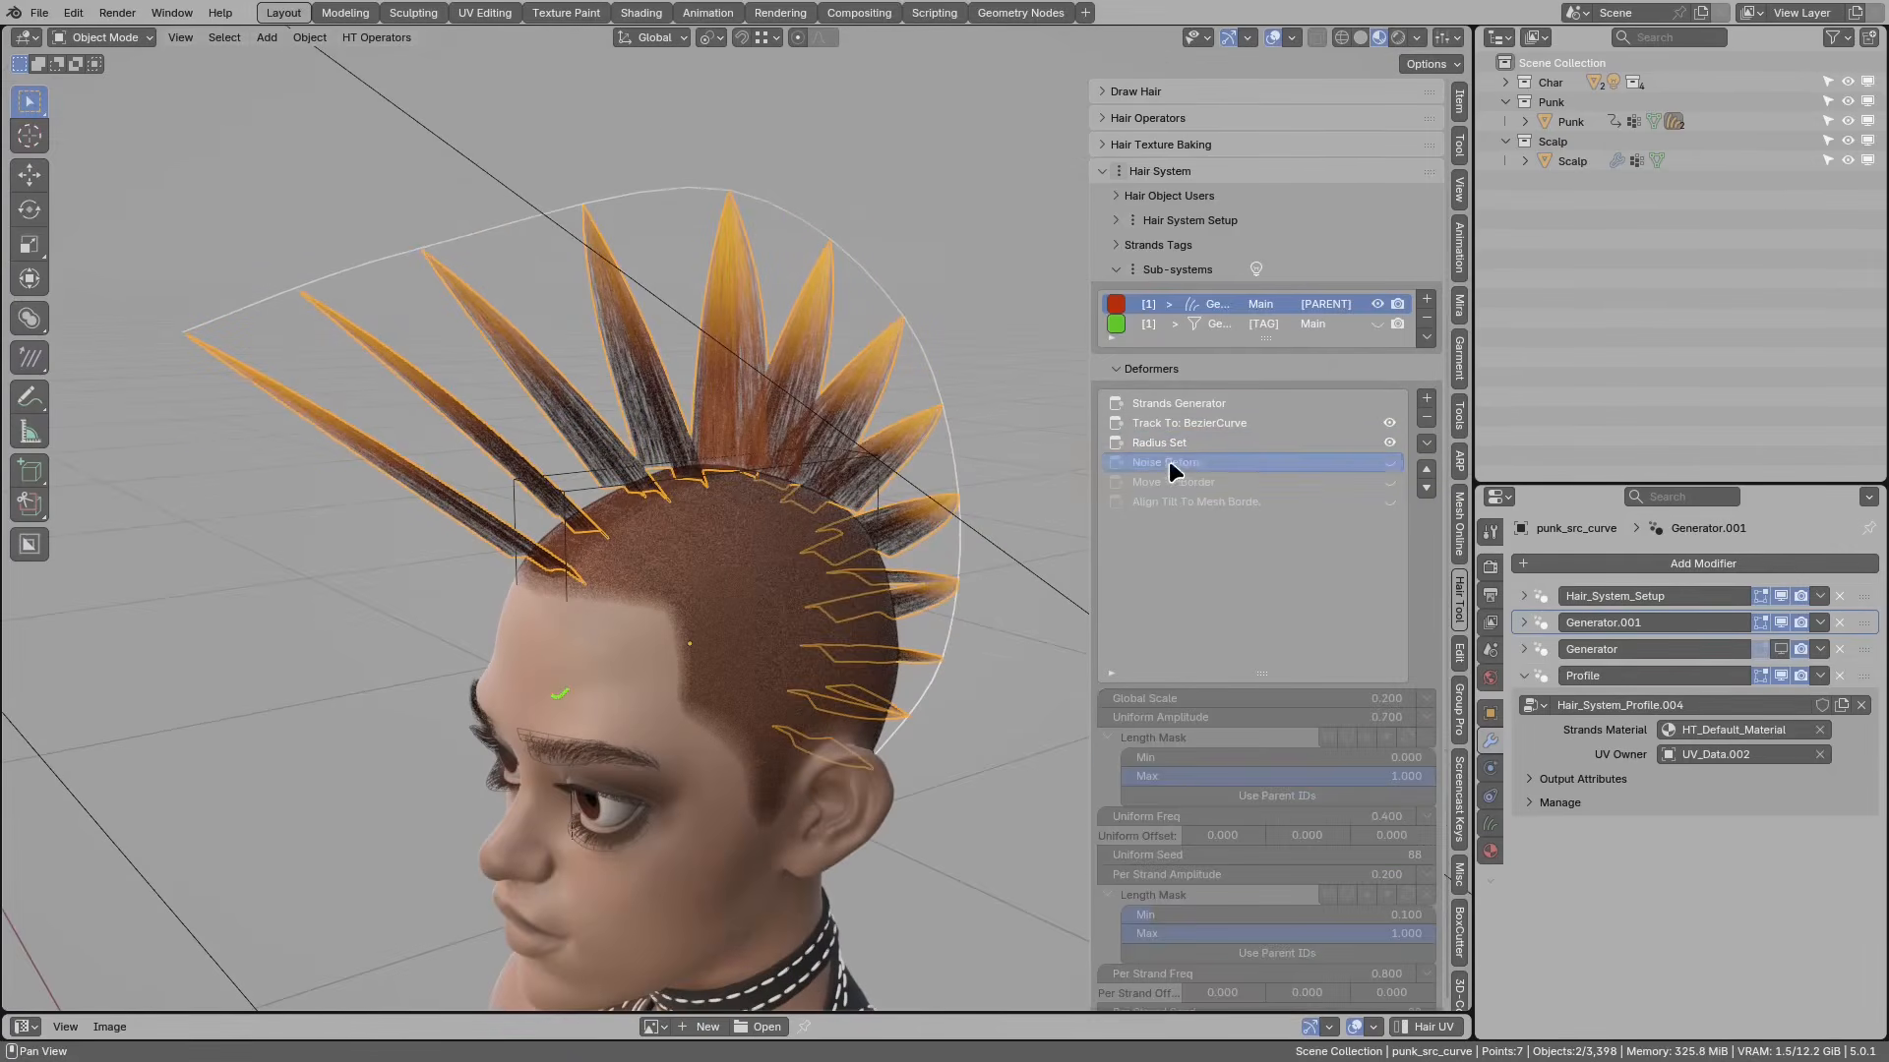
pyautogui.click(1389, 462)
pyautogui.moveTo(984, 433)
pyautogui.mouseDown(button='middle')
pyautogui.moveTo(483, 342)
pyautogui.moveTo(645, 379)
pyautogui.moveTo(843, 299)
pyautogui.moveTo(876, 262)
pyautogui.moveTo(787, 295)
pyautogui.mouseUp(button='middle')
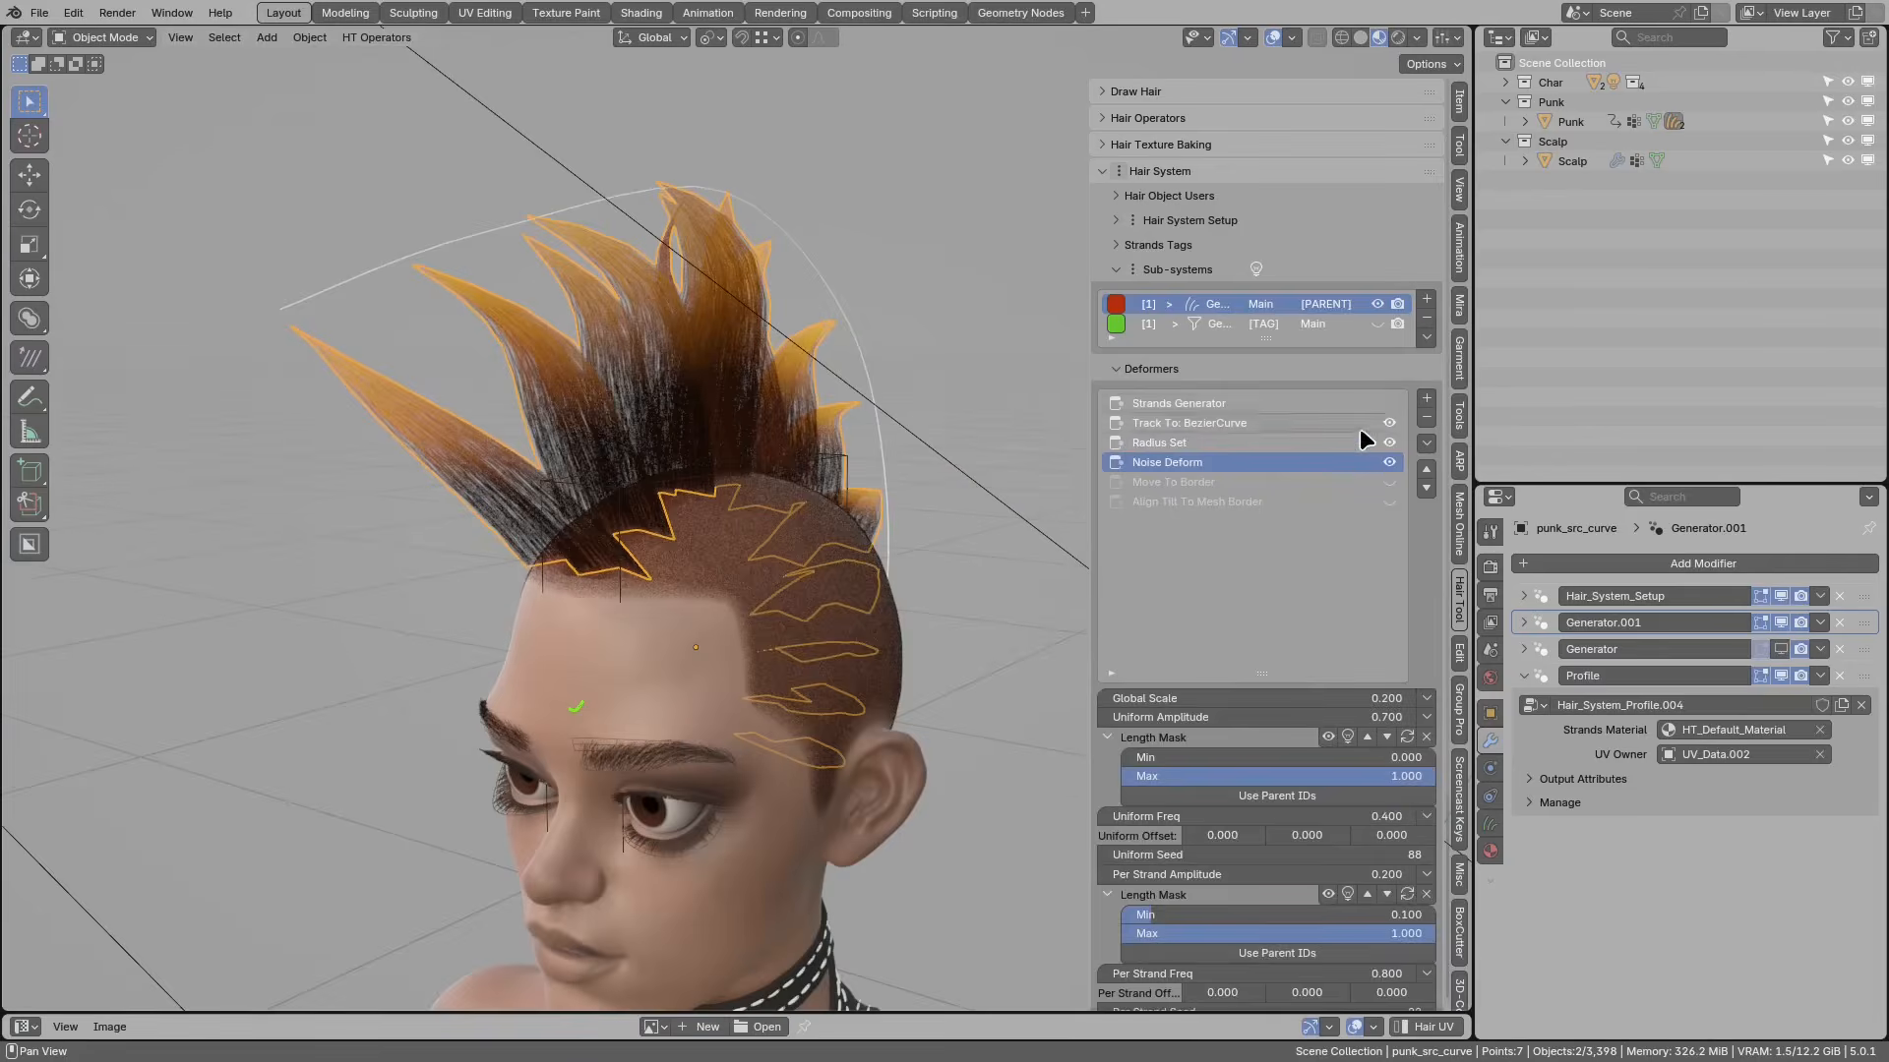
pyautogui.click(1391, 460)
pyautogui.click(1391, 461)
# Step: Enable the Move To Border deformer on the parent strands
pyautogui.click(1200, 482)
pyautogui.moveTo(777, 472)
pyautogui.mouseDown(button='middle')
pyautogui.moveTo(735, 479)
pyautogui.moveTo(950, 516)
pyautogui.mouseUp(button='middle')
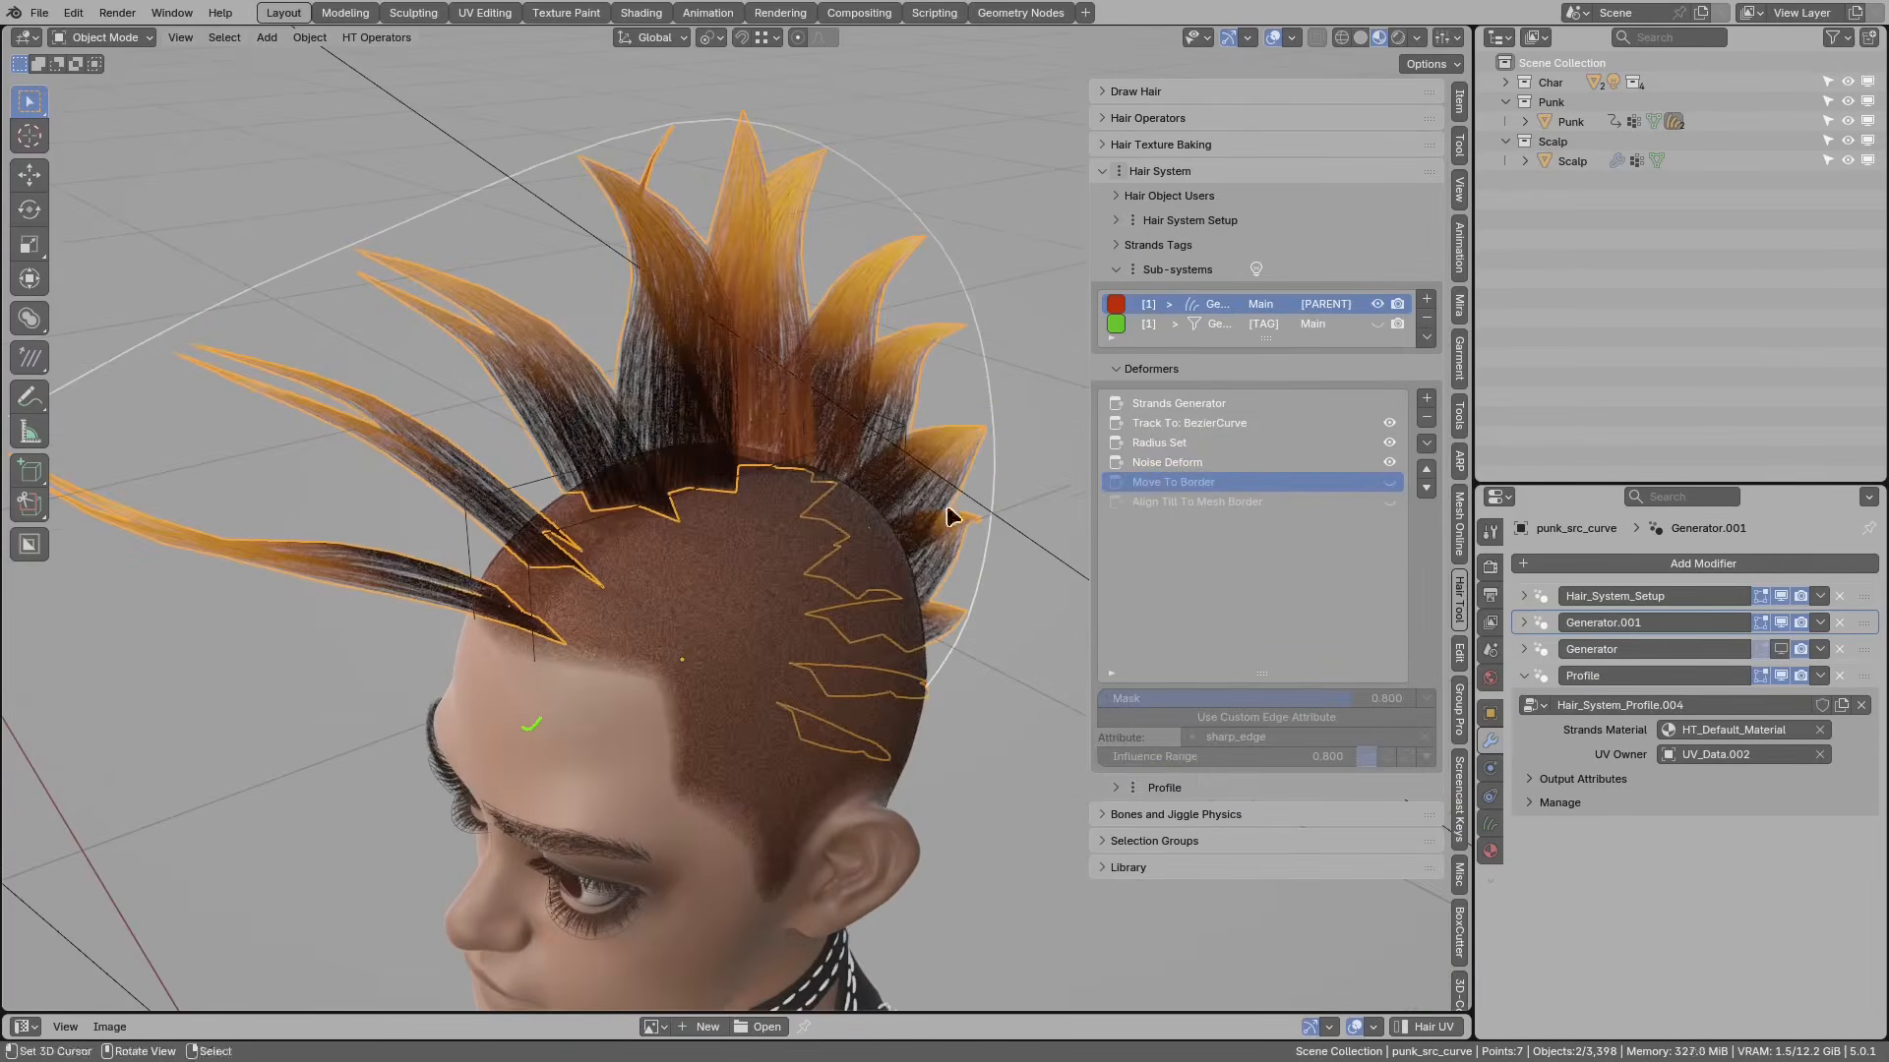
pyautogui.click(1389, 482)
pyautogui.moveTo(786, 491)
pyautogui.mouseDown(button='middle')
pyautogui.moveTo(704, 499)
pyautogui.moveTo(748, 504)
pyautogui.moveTo(759, 527)
pyautogui.moveTo(761, 493)
pyautogui.mouseUp(button='middle')
# Step: Sketch temporary annotation strokes from the strand roots to the border of the Punk mesh
pyautogui.click(750, 506)
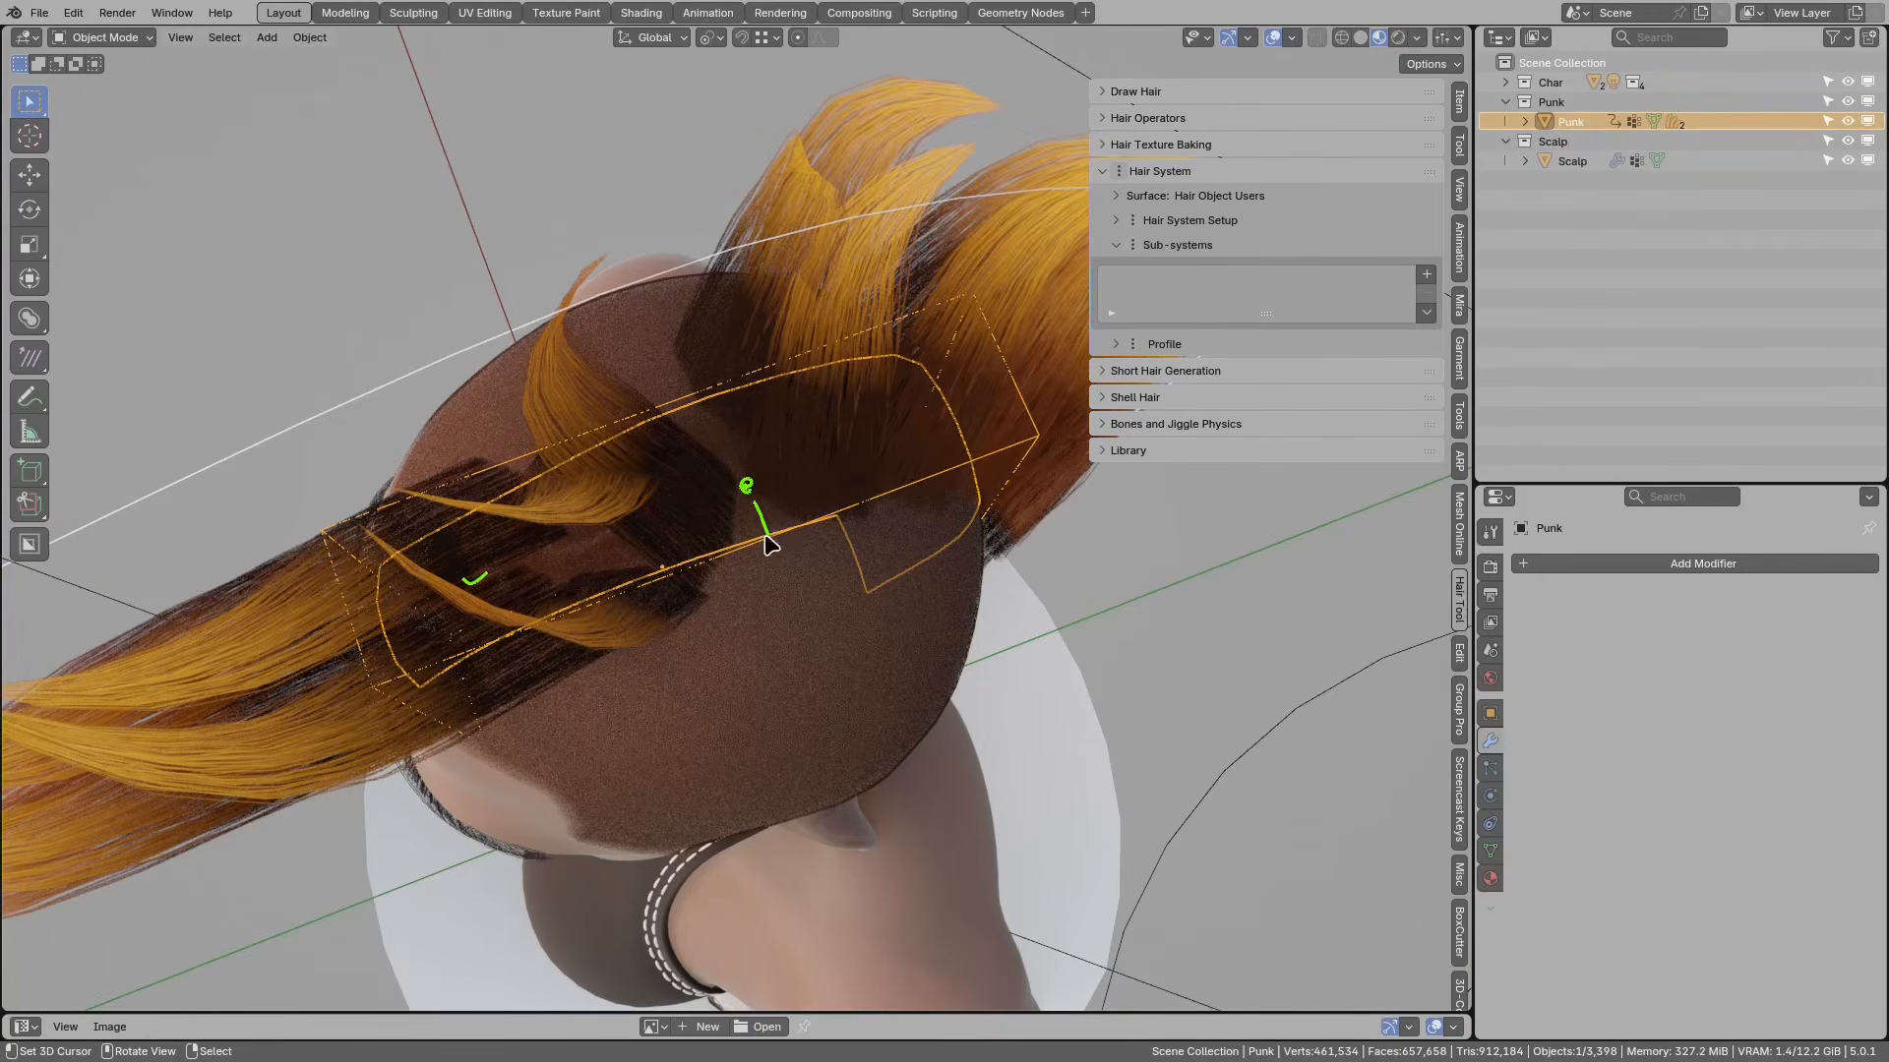
pyautogui.moveTo(770, 532); pyautogui.dragTo(777, 547)
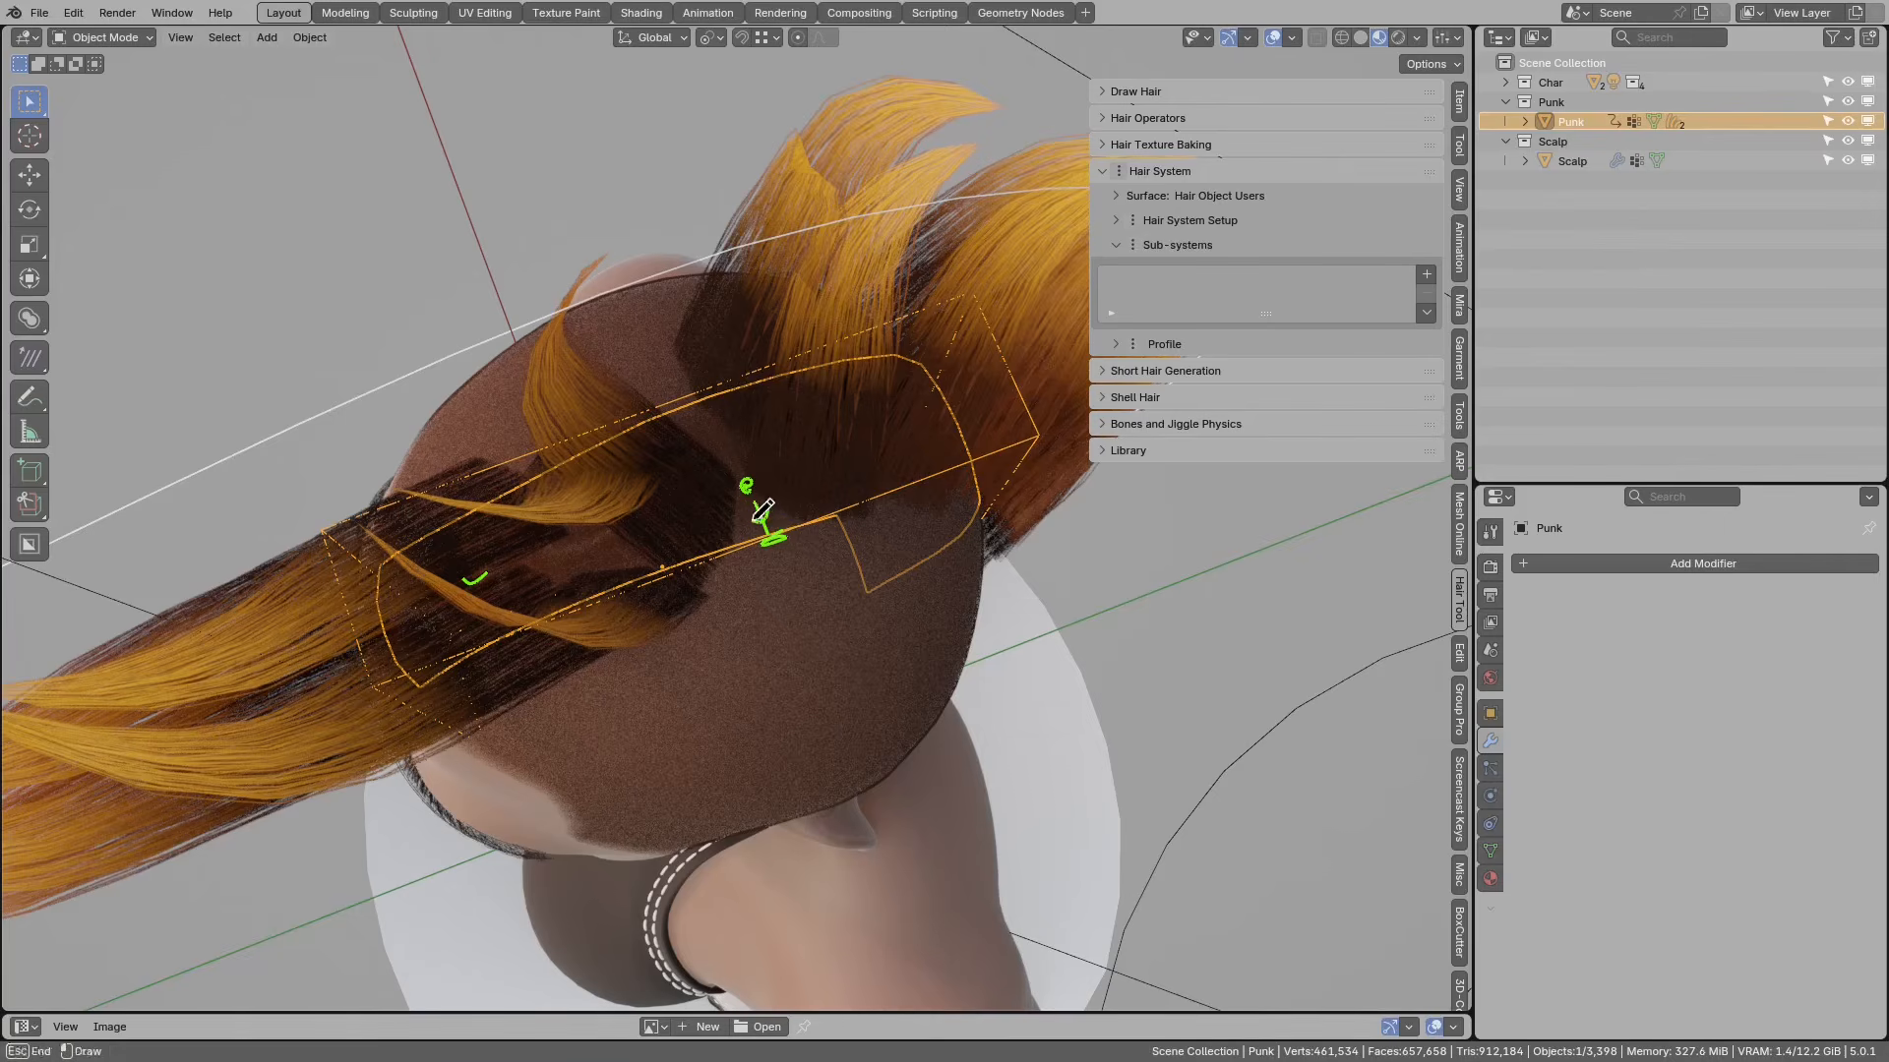
pyautogui.moveTo(518, 576); pyautogui.dragTo(768, 492, button='middle')
pyautogui.moveTo(740, 529); pyautogui.dragTo(670, 627)
pyautogui.moveTo(645, 653)
pyautogui.mouseDown()
pyautogui.moveTo(638, 669)
pyautogui.moveTo(718, 521)
pyautogui.mouseUp()
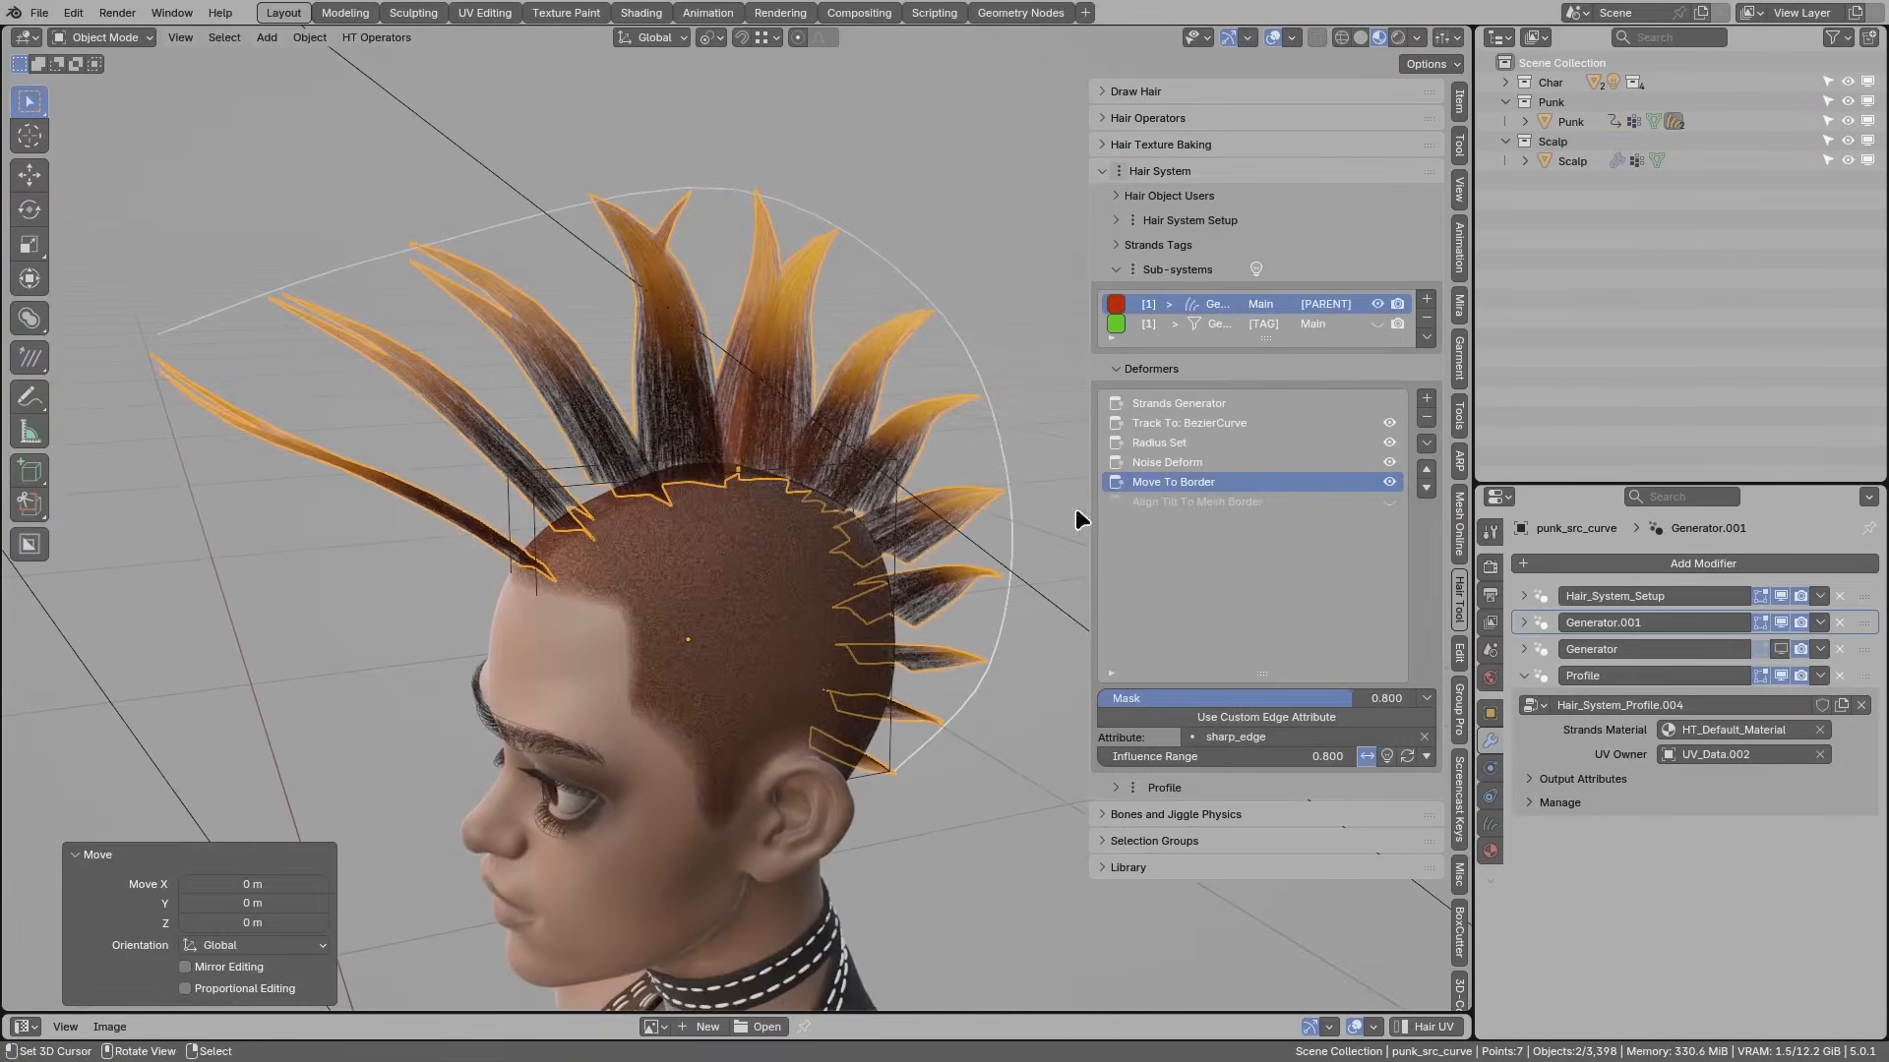
# Step: Mark the Punk mesh's border with temporary annotation strokes and enable the Align Tilt To Mesh Border deformer
pyautogui.click(1162, 502)
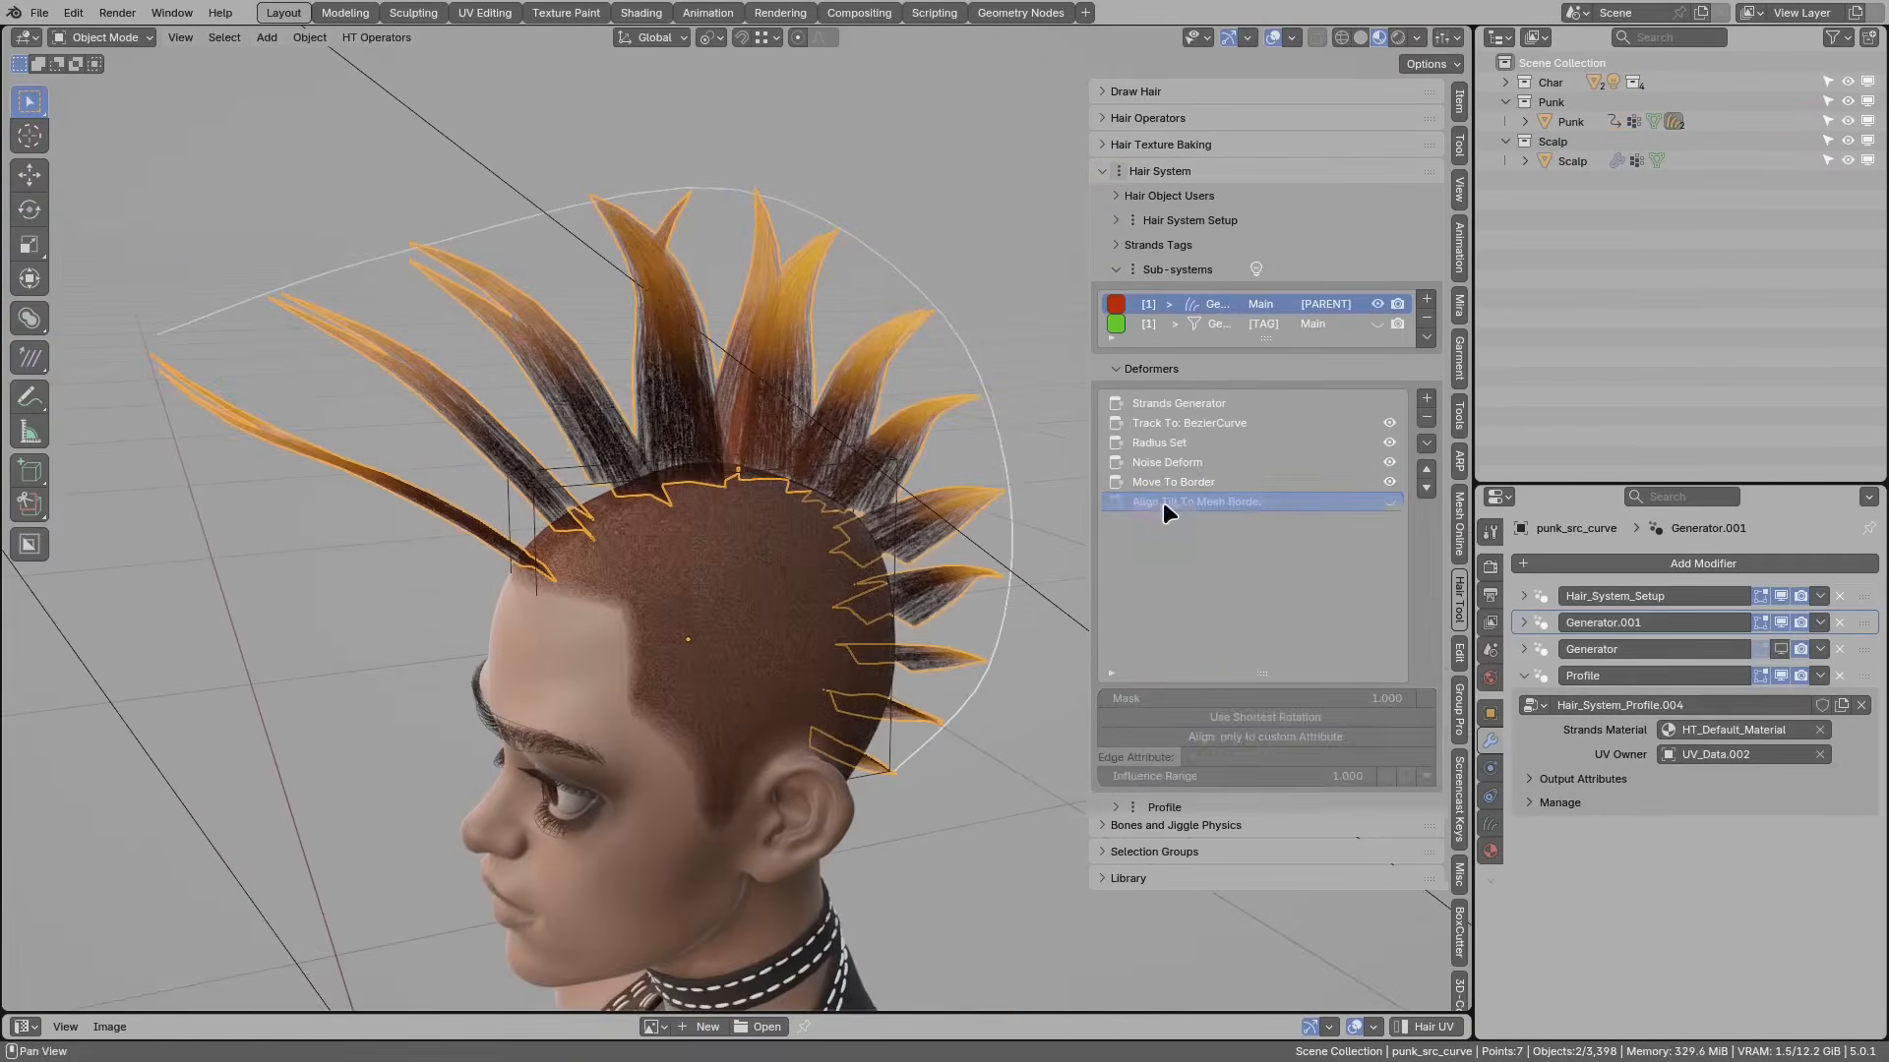
pyautogui.moveTo(843, 344); pyautogui.dragTo(730, 497, button='middle')
pyautogui.click(733, 497)
pyautogui.click(734, 499)
pyautogui.click(740, 514)
pyautogui.click(752, 516)
pyautogui.click(816, 502)
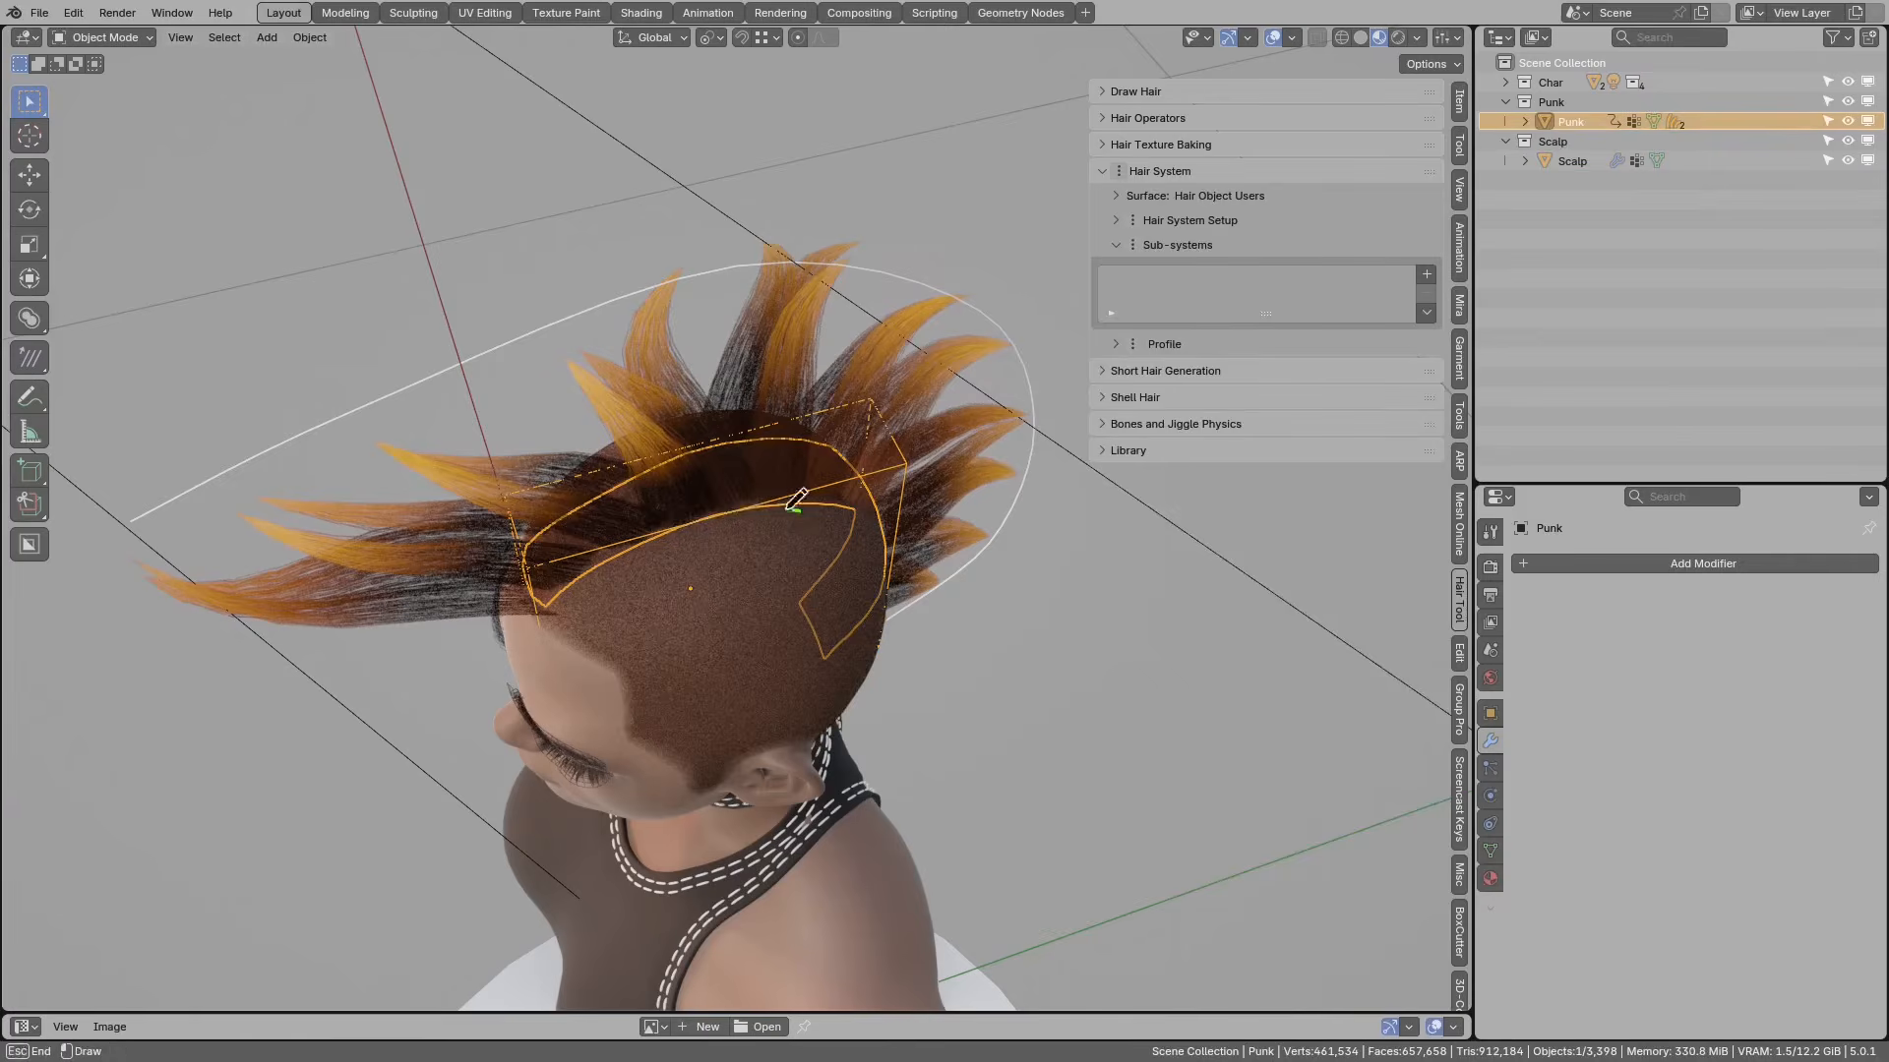
pyautogui.moveTo(765, 518); pyautogui.dragTo(613, 527, button='right')
pyautogui.click(933, 407)
pyautogui.moveTo(932, 401); pyautogui.dragTo(931, 285, button='middle')
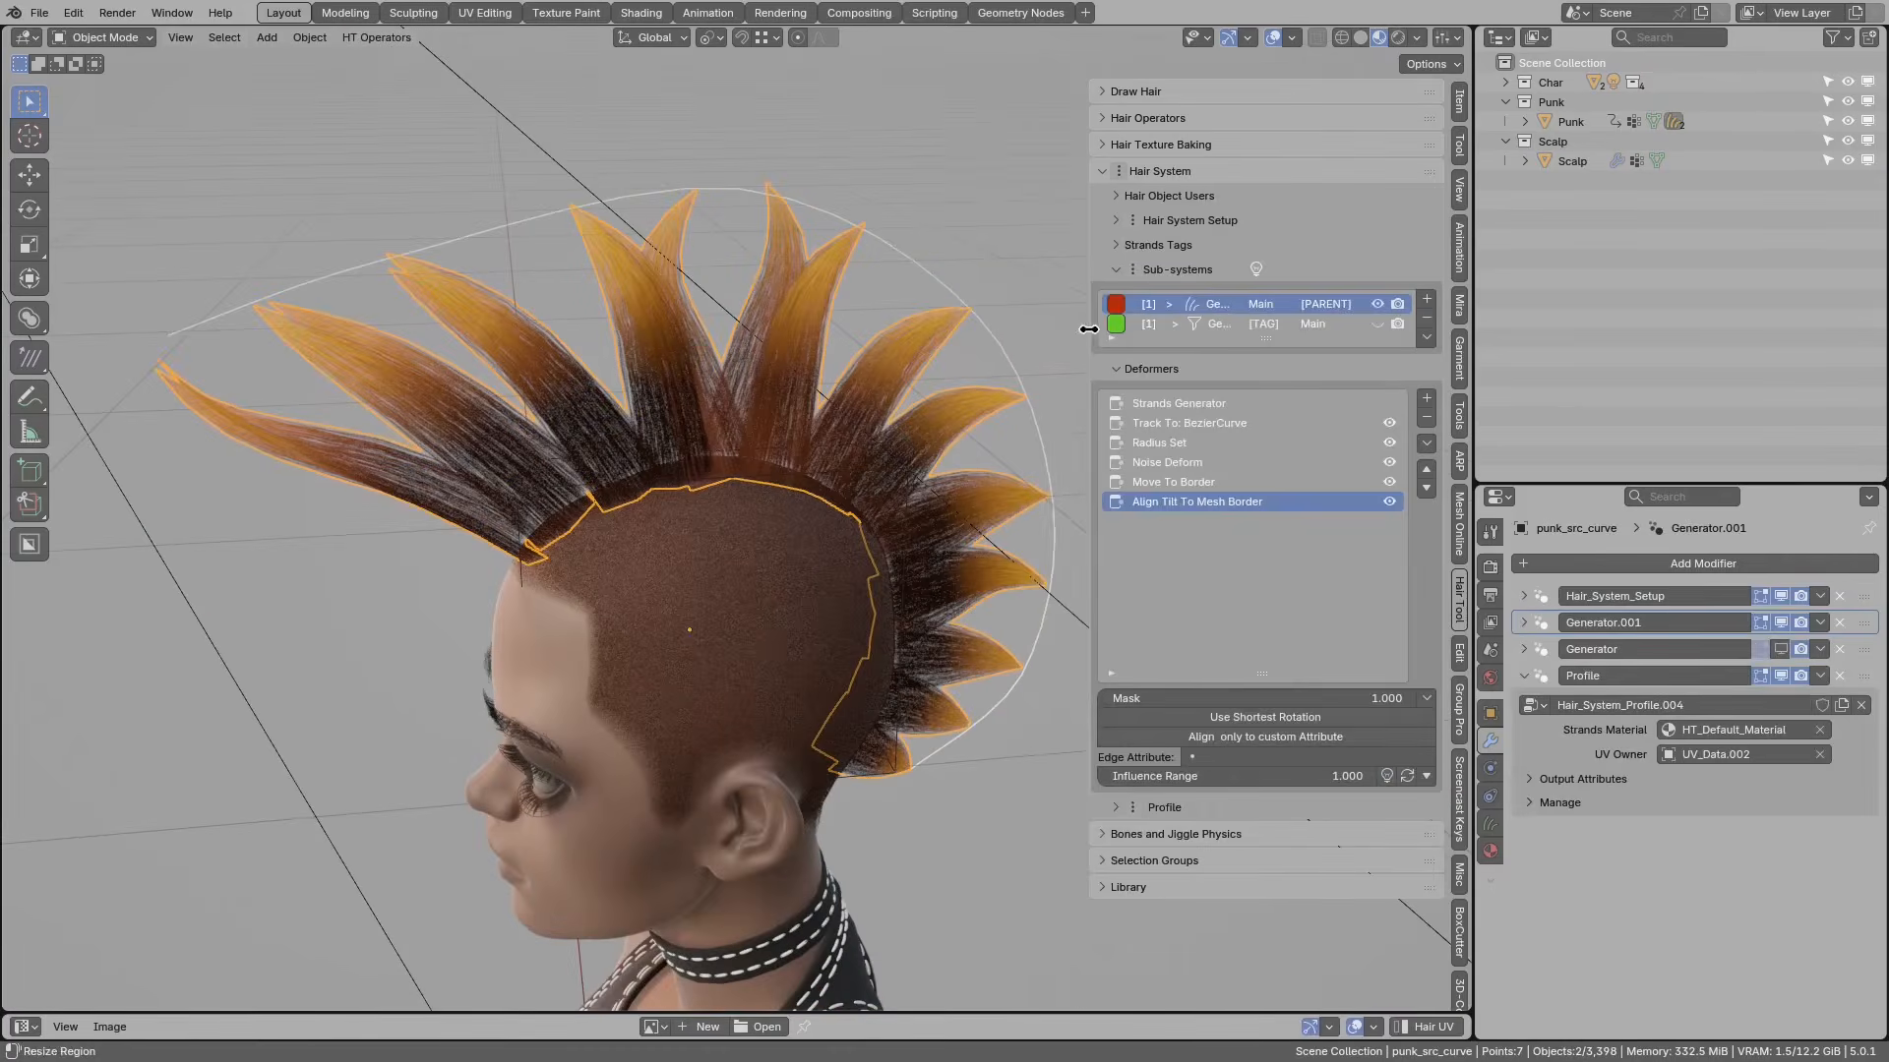
# Step: Widen the hair settings sidebar and make the child [TAG] sub-system visible on the mohawk
pyautogui.moveTo(1089, 329); pyautogui.dragTo(1043, 327)
pyautogui.click(1364, 326)
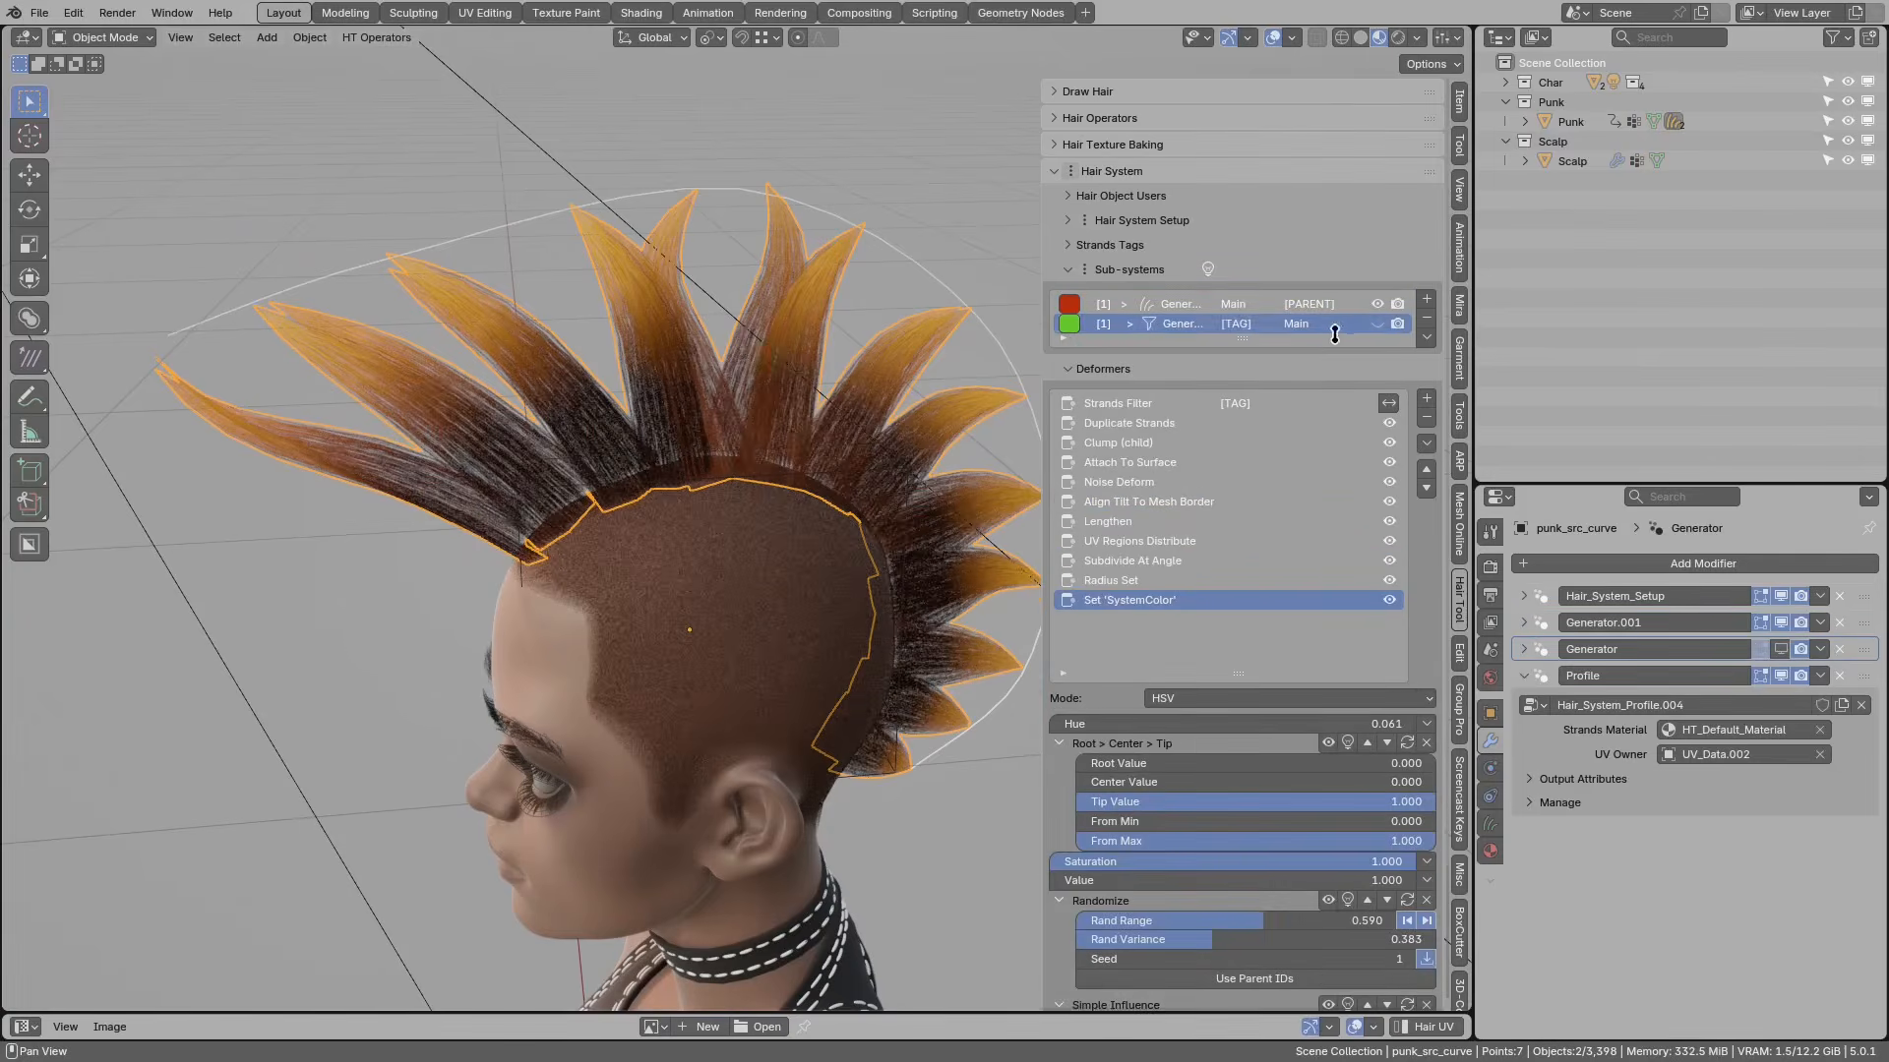
pyautogui.click(1377, 323)
pyautogui.moveTo(734, 379); pyautogui.dragTo(979, 399, button='middle')
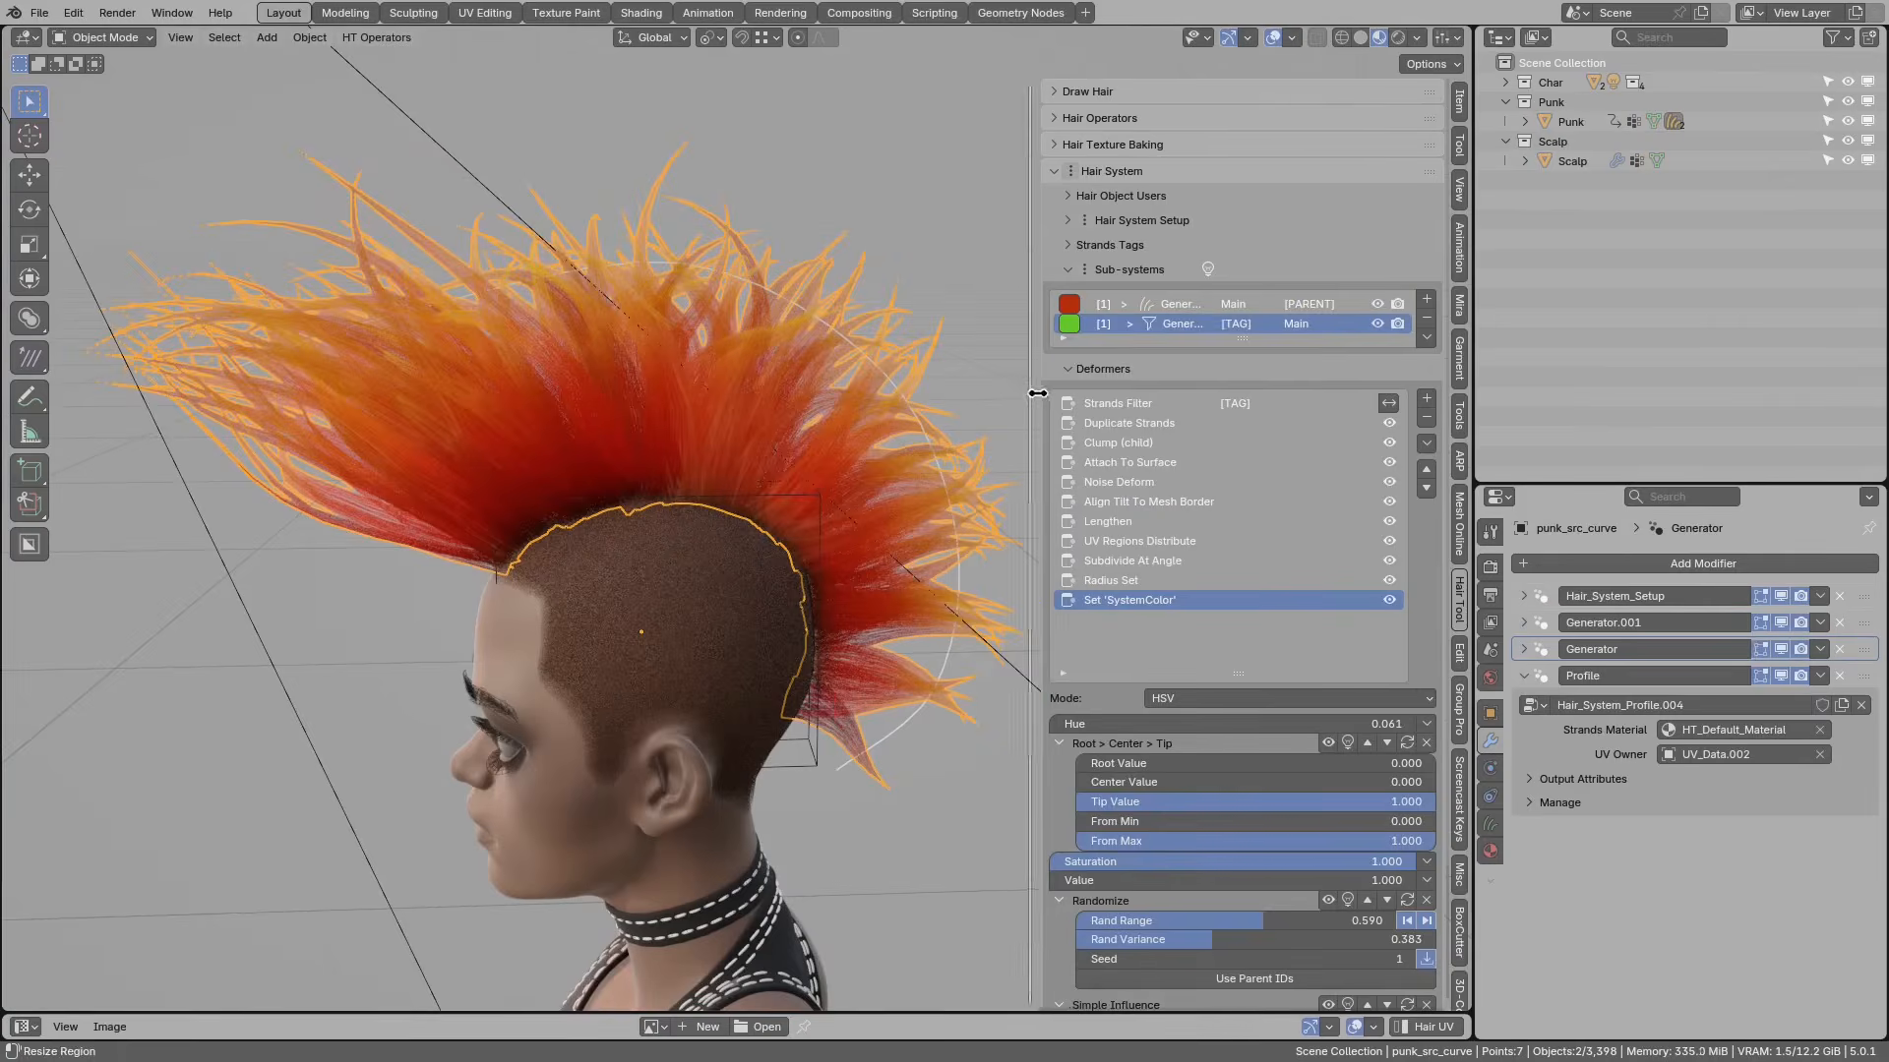
pyautogui.moveTo(1038, 393); pyautogui.dragTo(1008, 393)
pyautogui.moveTo(581, 367); pyautogui.dragTo(741, 199, button='middle')
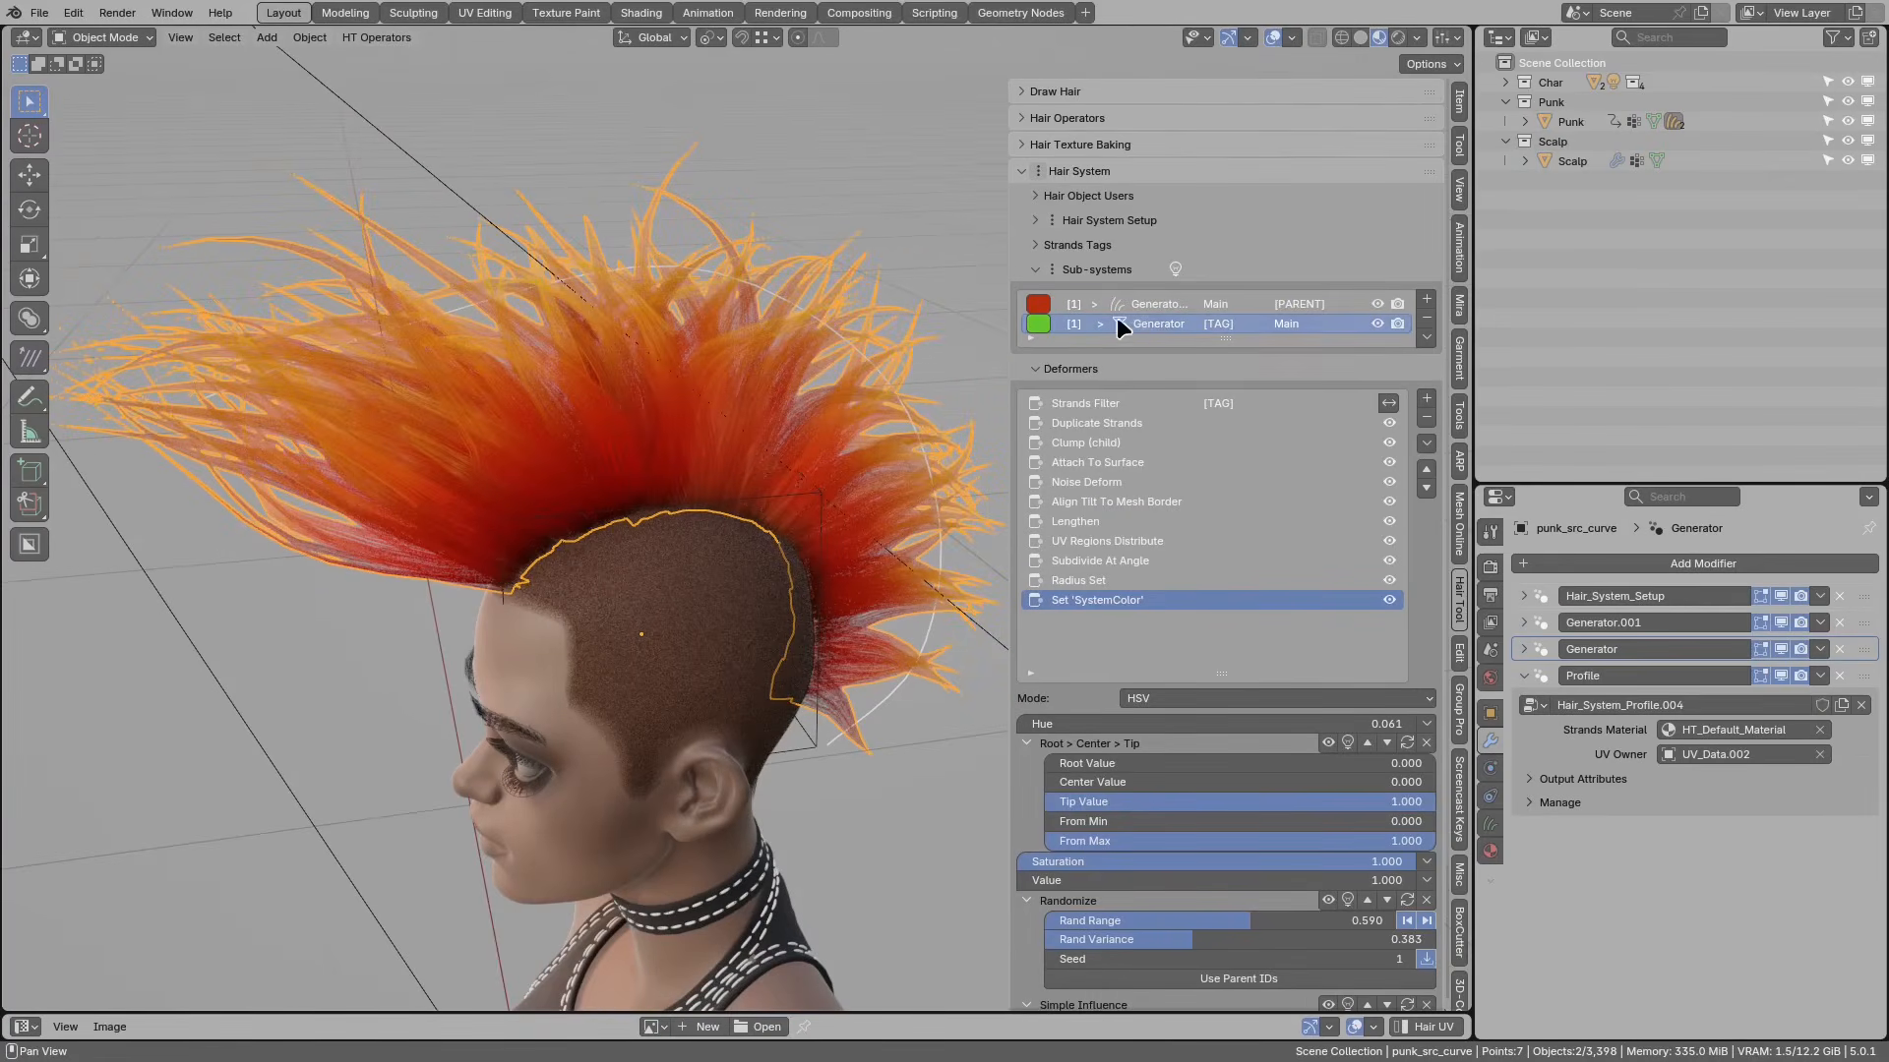
# Step: Rename the [TAG] sub-system as Filter
pyautogui.doubleClick(1154, 322)
pyautogui.write('F')
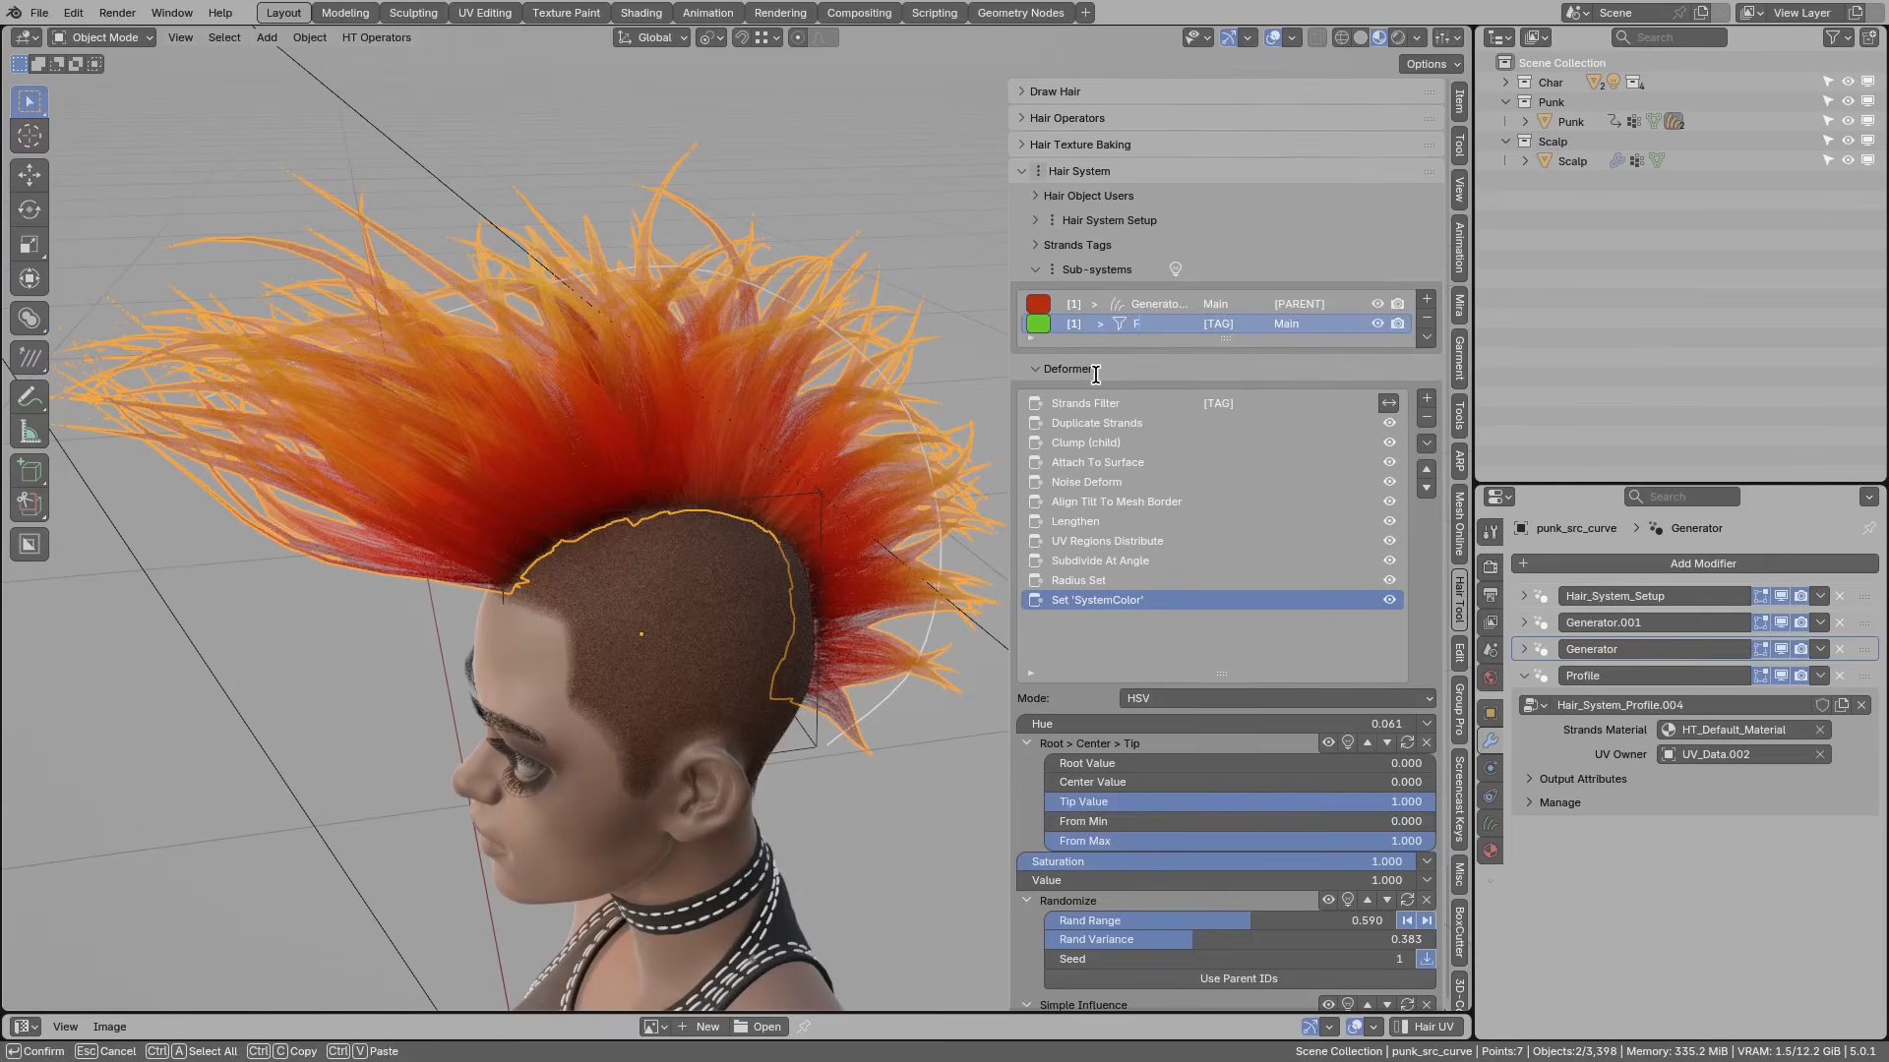
pyautogui.write('ilter')
pyautogui.press('Return')
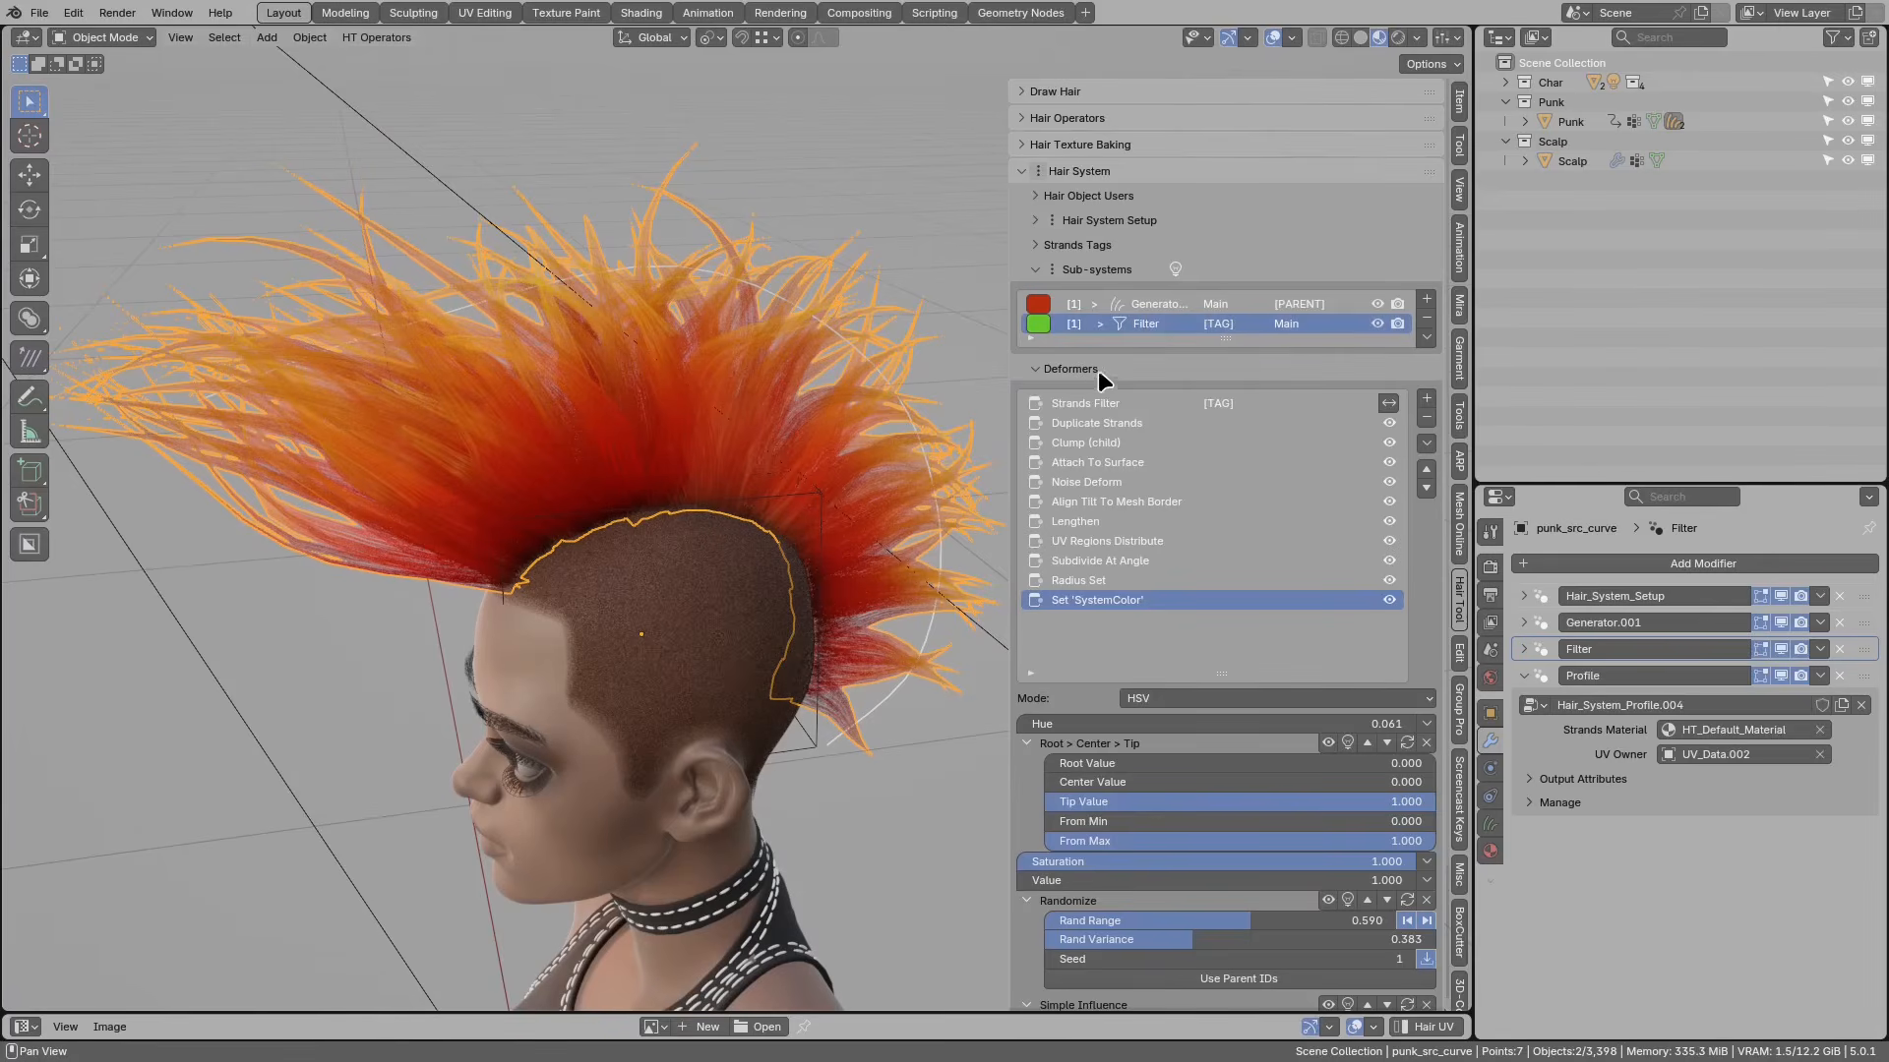
# Step: Inspect the Strands Filter and Duplicate Strands settings and hide the Filter sub-system to view the parent strands
pyautogui.click(1090, 403)
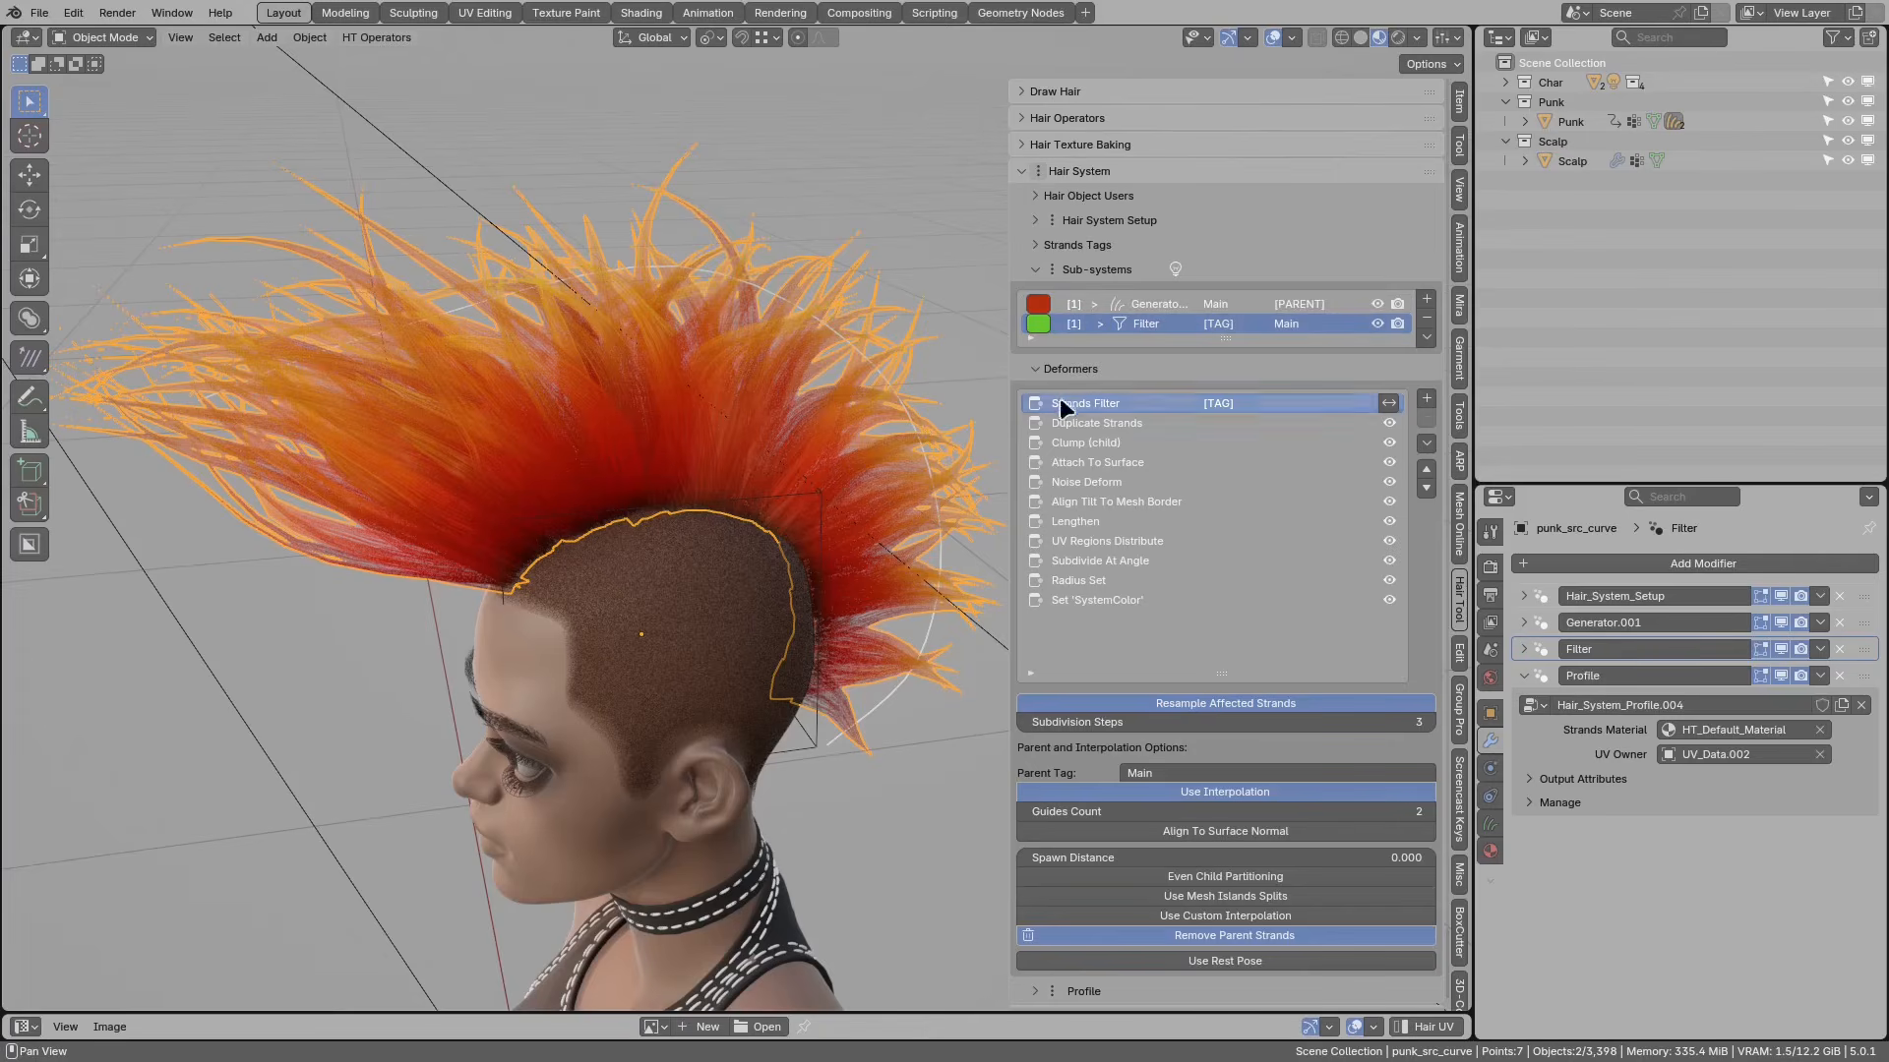
pyautogui.moveTo(696, 413); pyautogui.dragTo(727, 462, button='middle')
pyautogui.click(1082, 423)
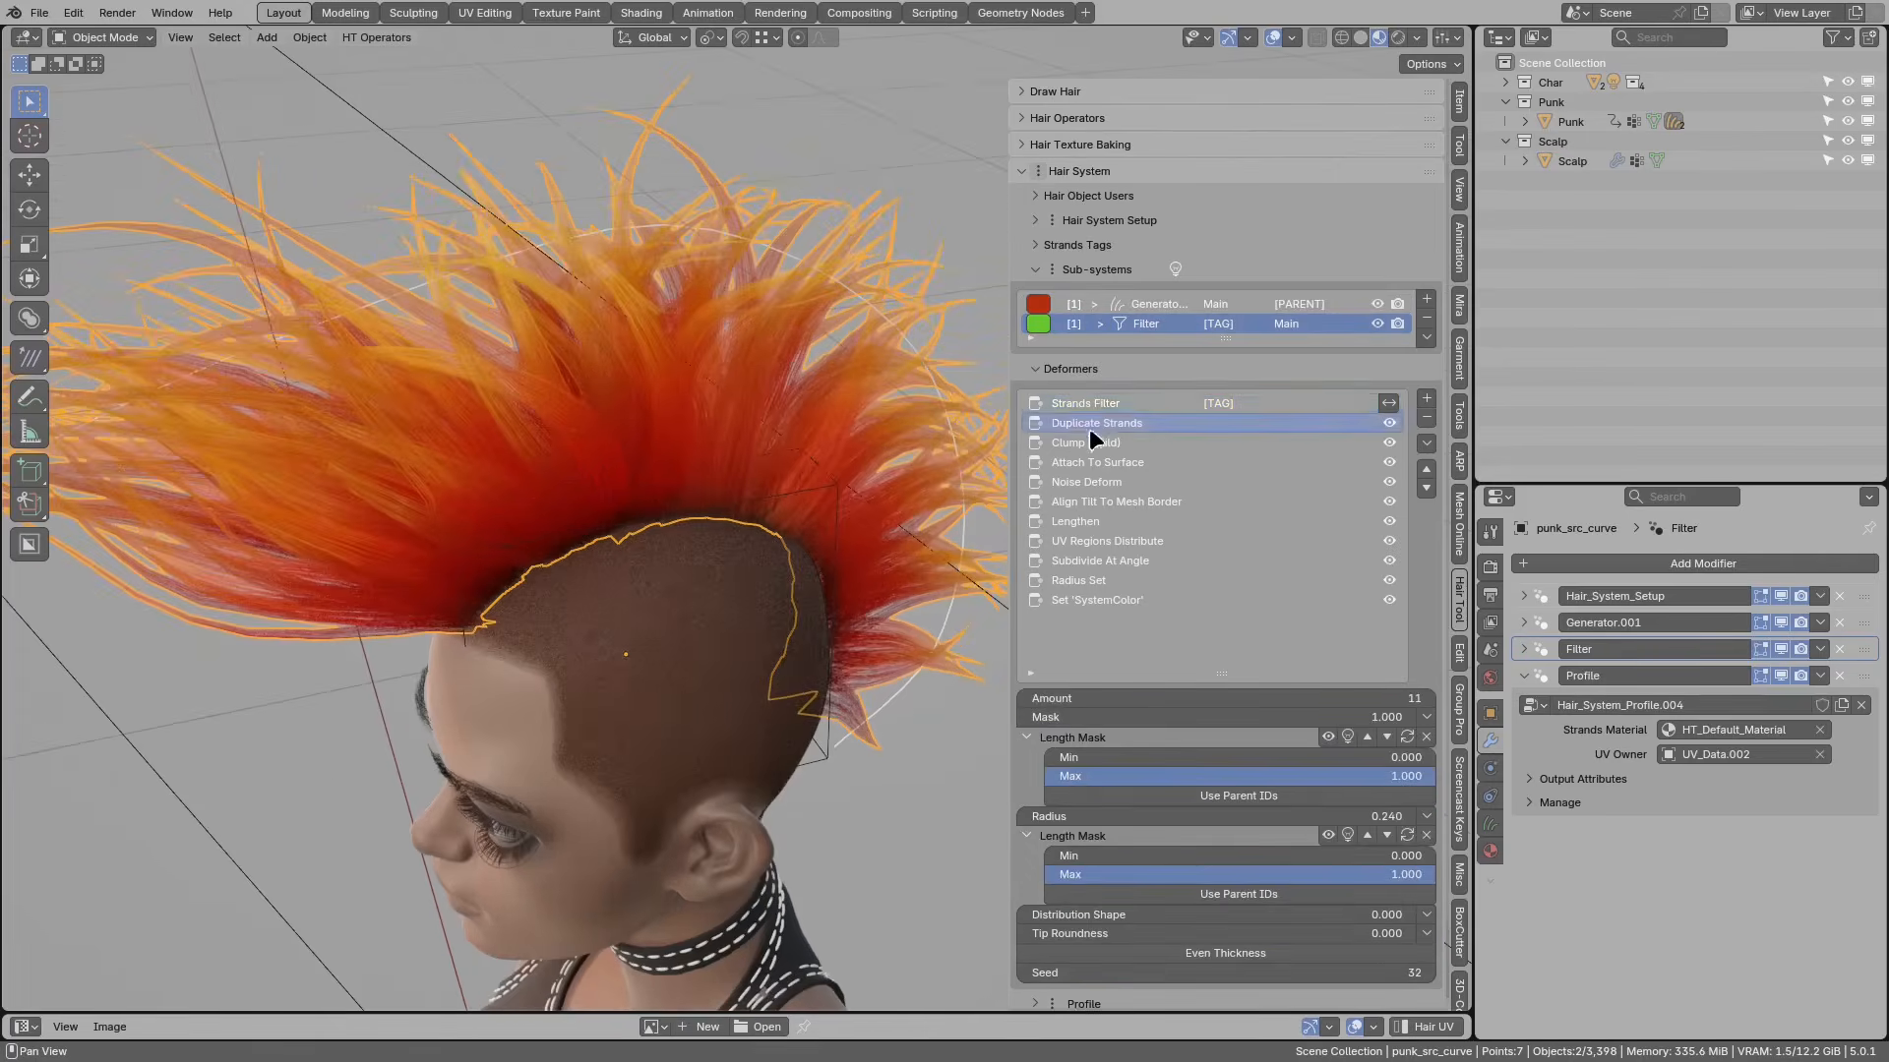
pyautogui.click(1377, 324)
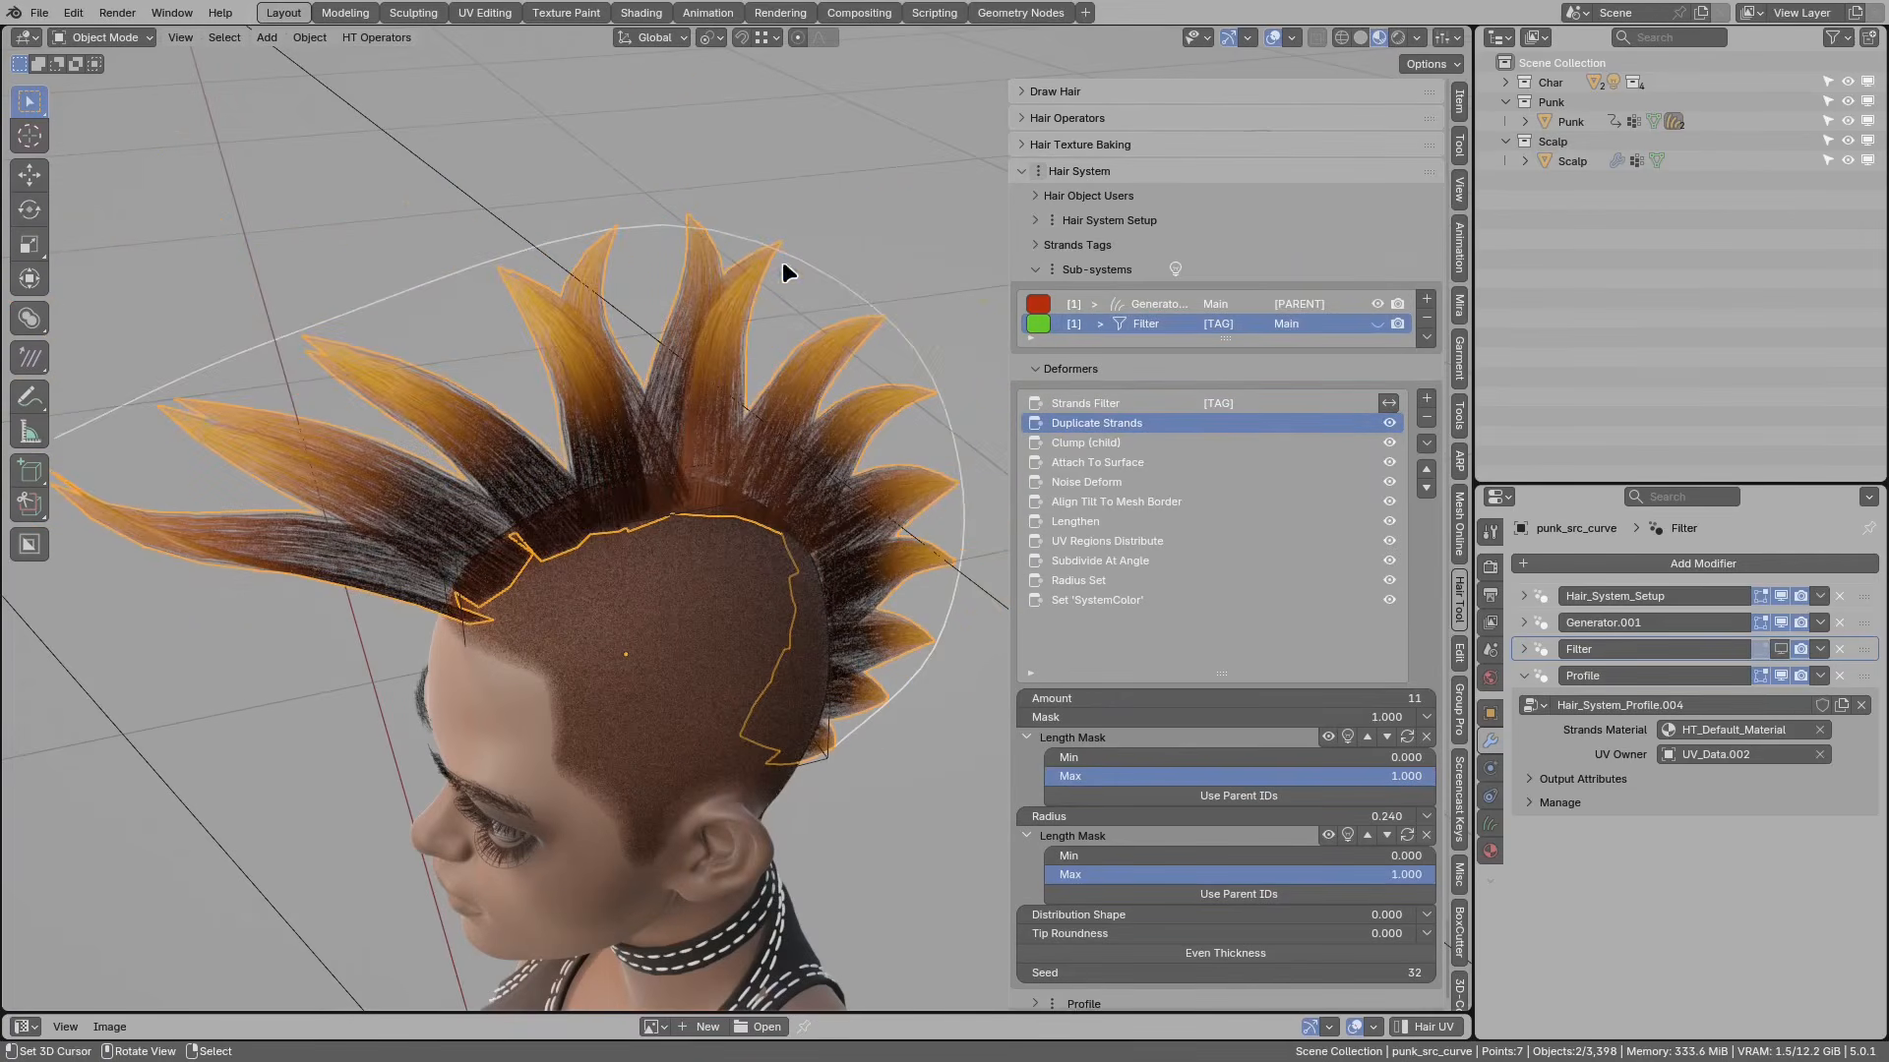
# Step: Show the Filter sub-system with all deformers below Duplicate Strands disabled, comparing the hair with Duplicate Strands off and on
pyautogui.click(1377, 323)
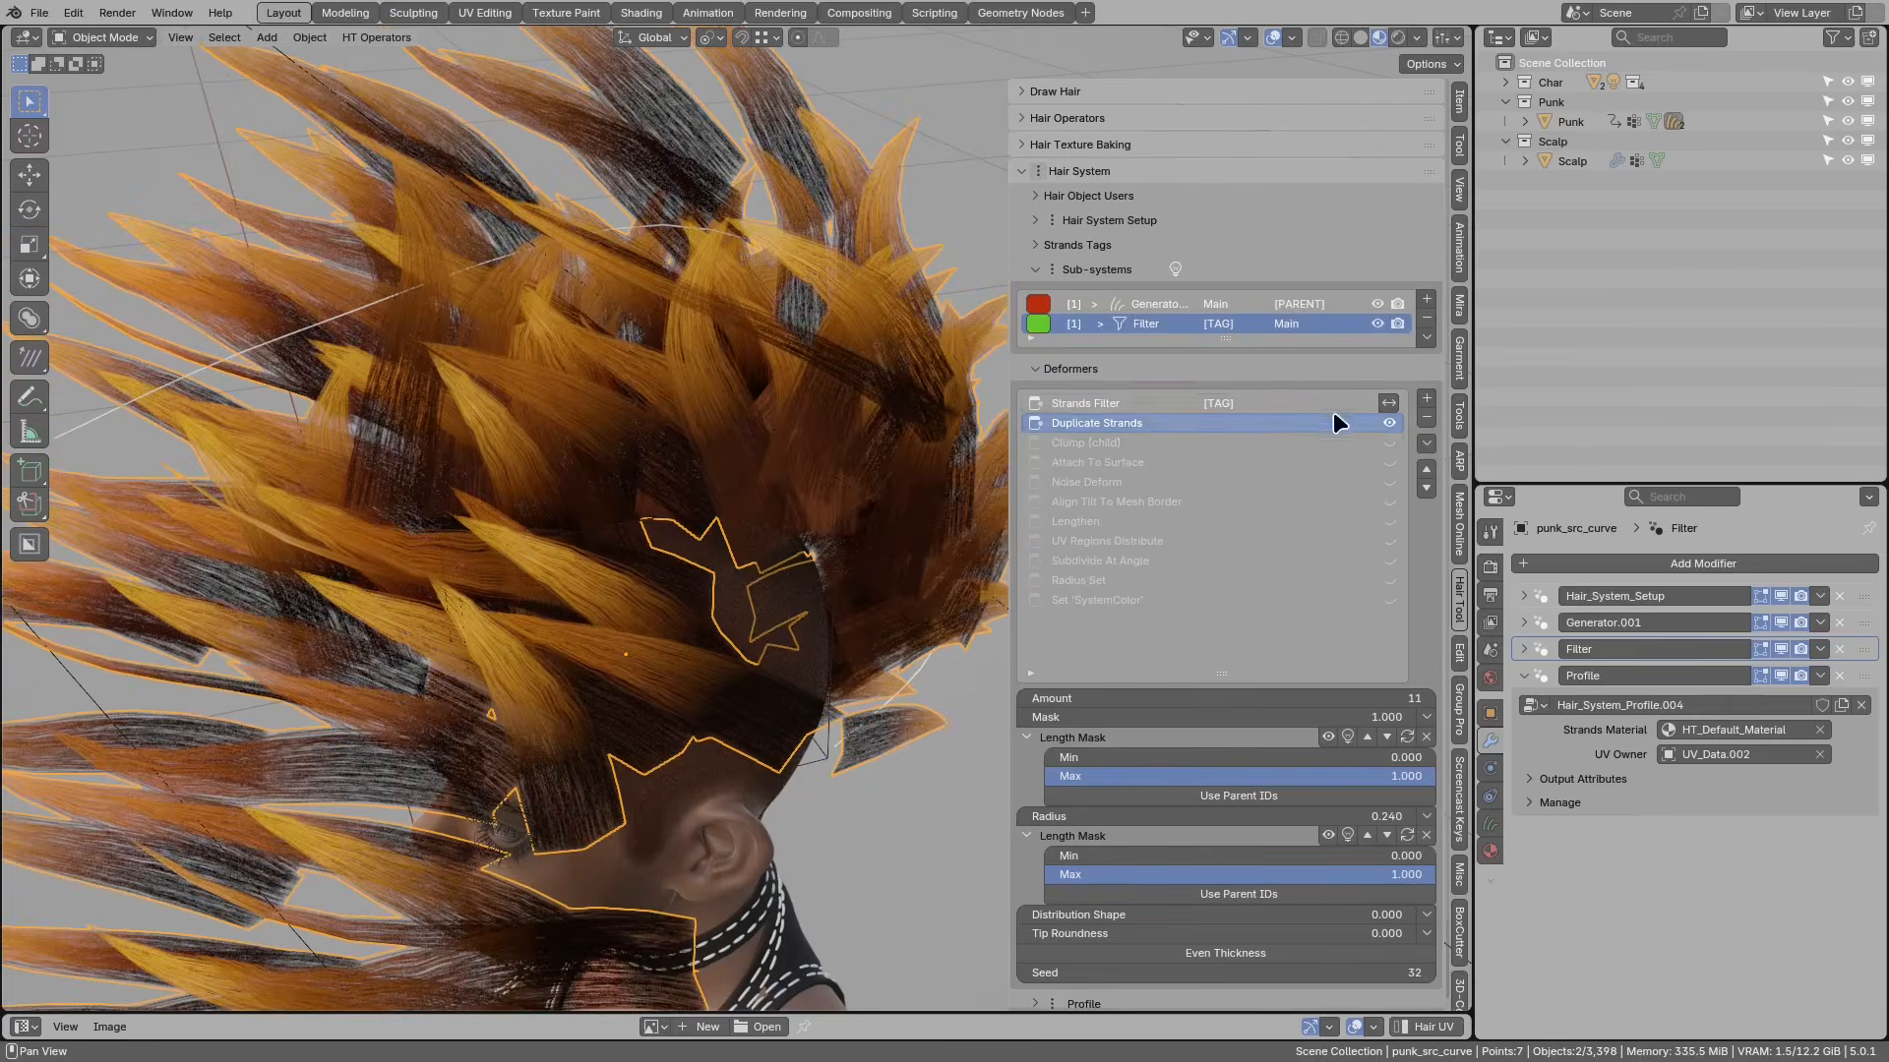
pyautogui.click(1389, 423)
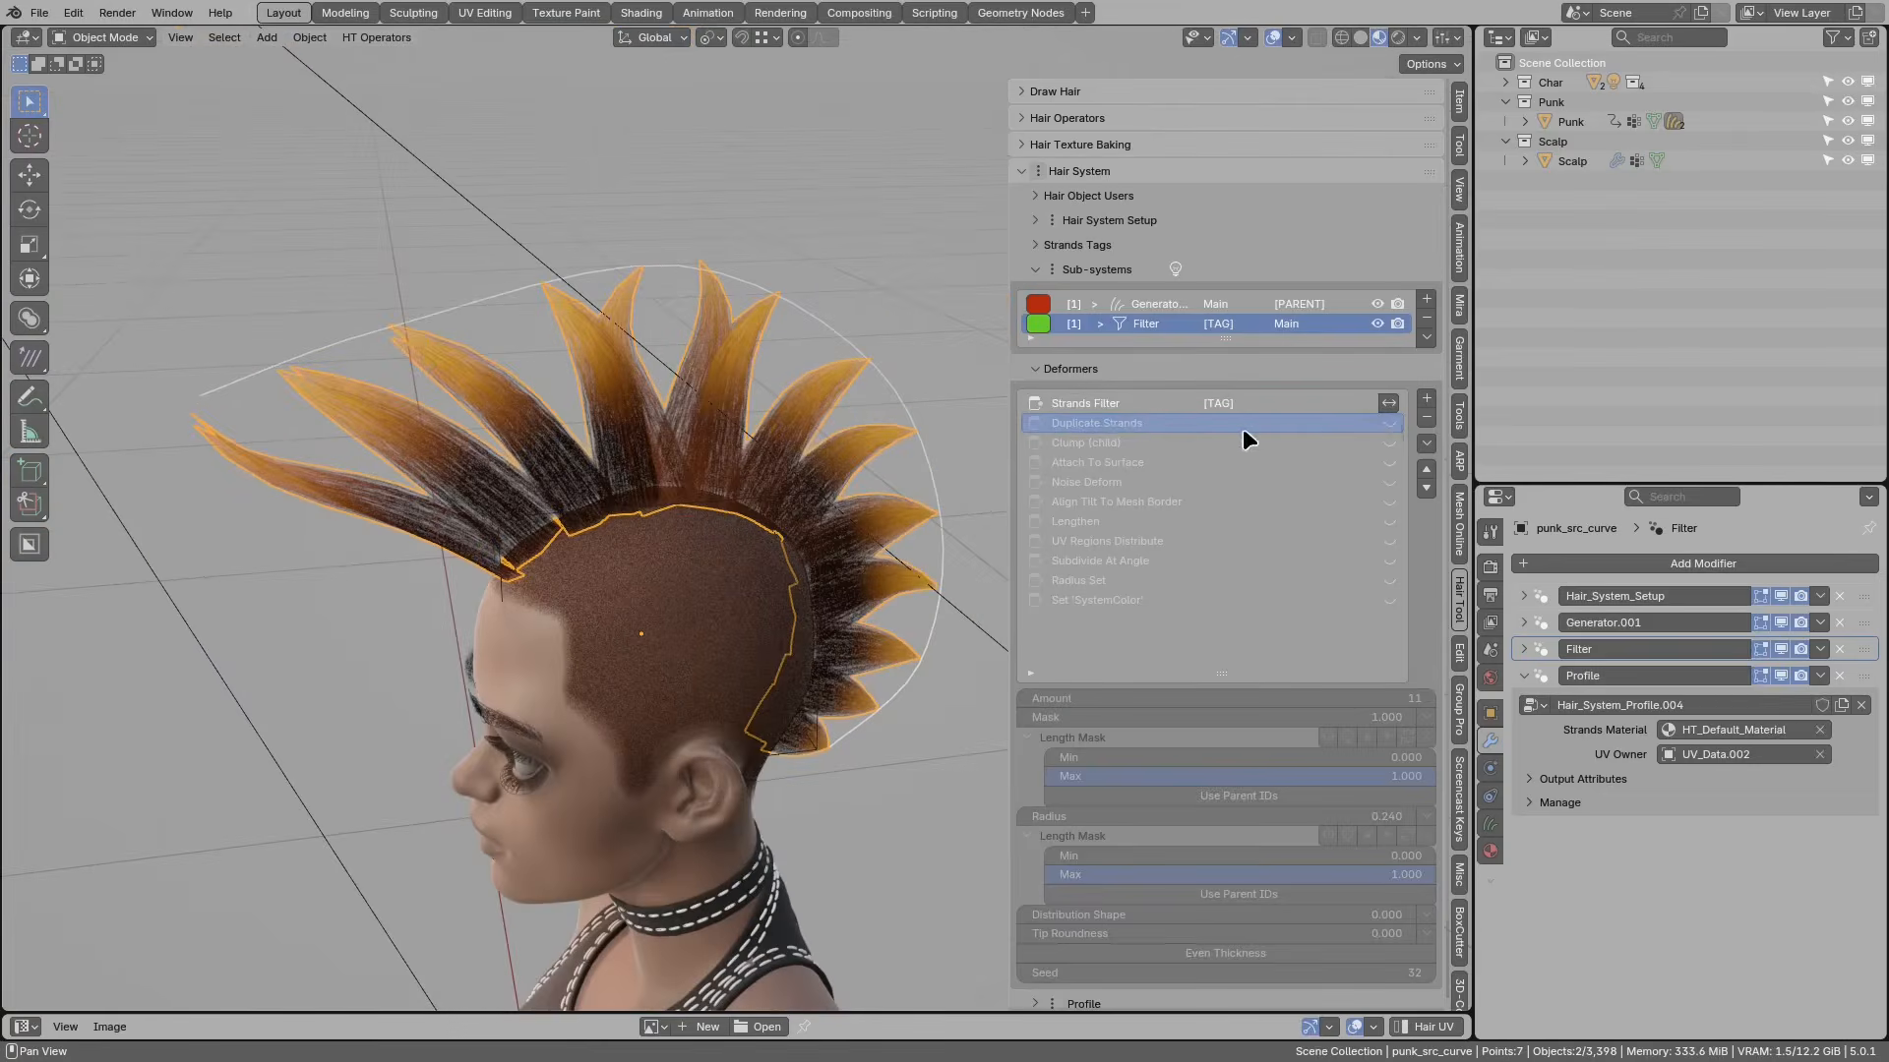
pyautogui.click(1390, 423)
pyautogui.scroll(-2, 716, 329)
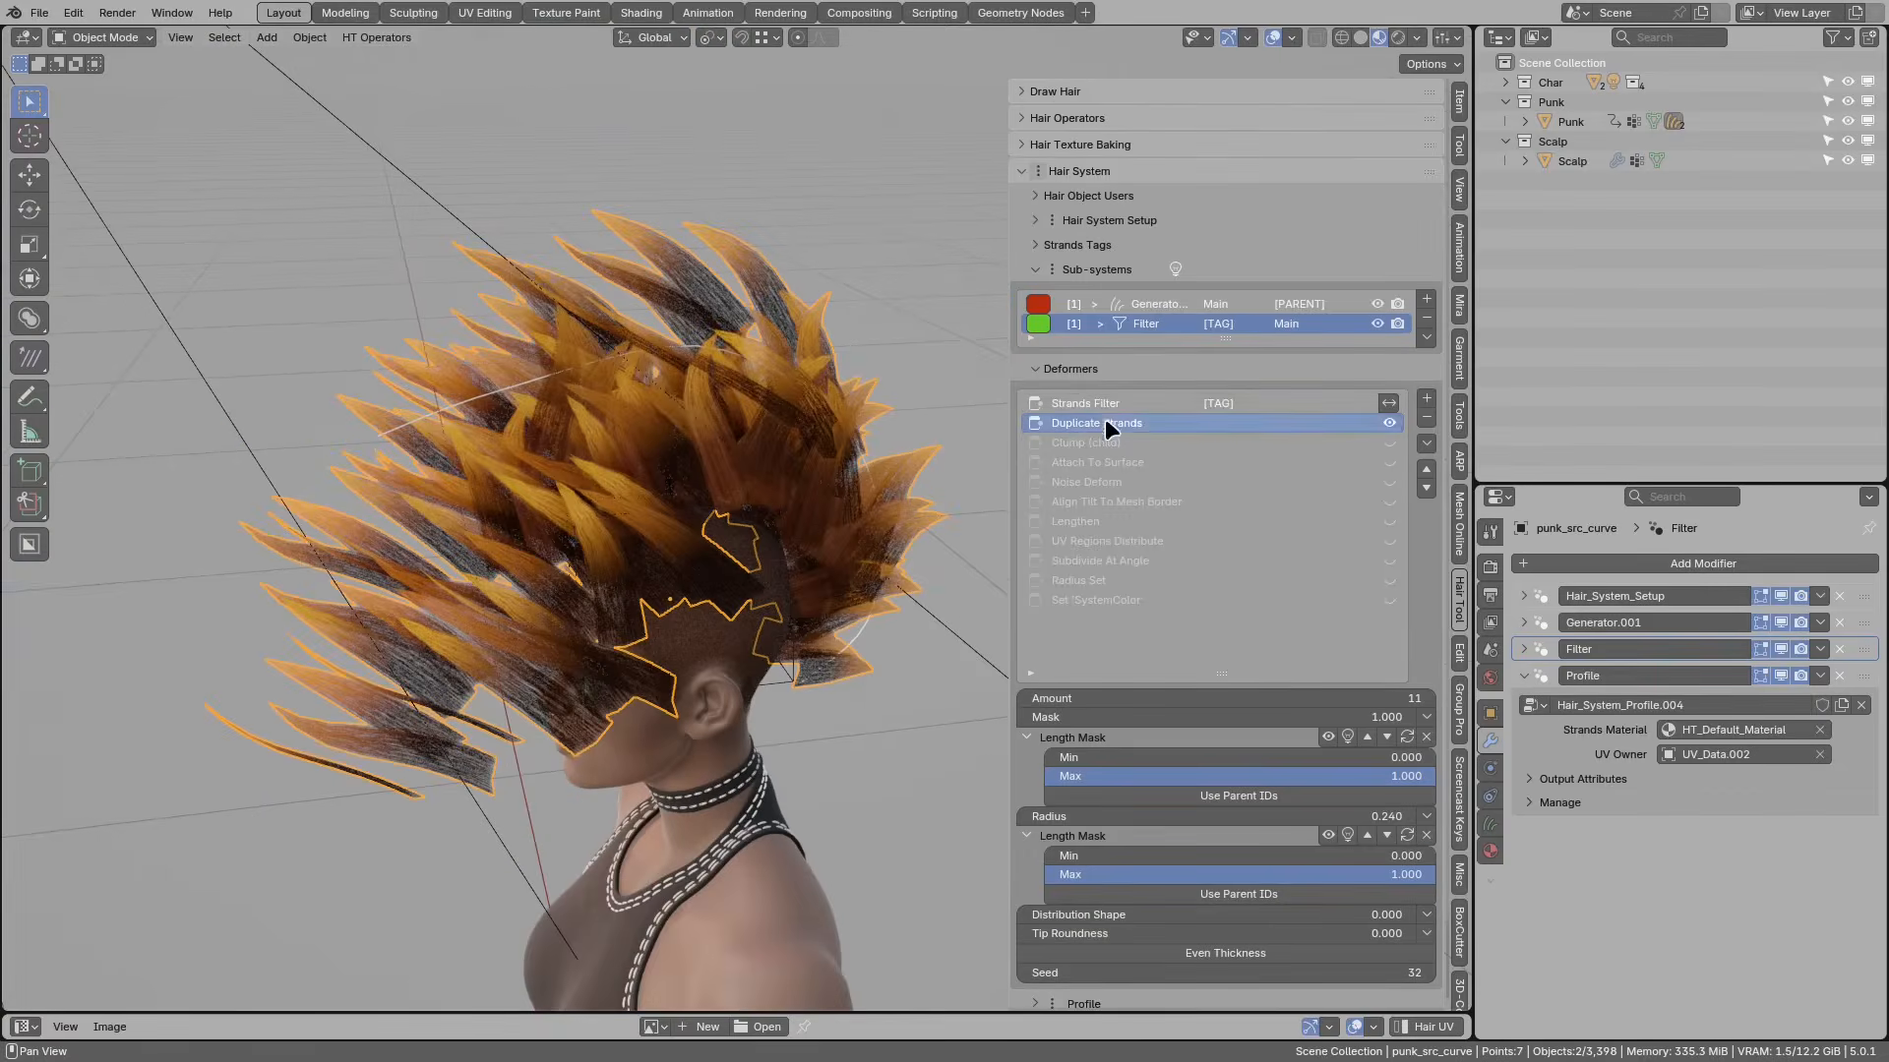
# Step: Reduce the Duplicate Strands radius to 0.020 so the child hair gathers closely around the parent strands
pyautogui.scroll(1, 677, 394)
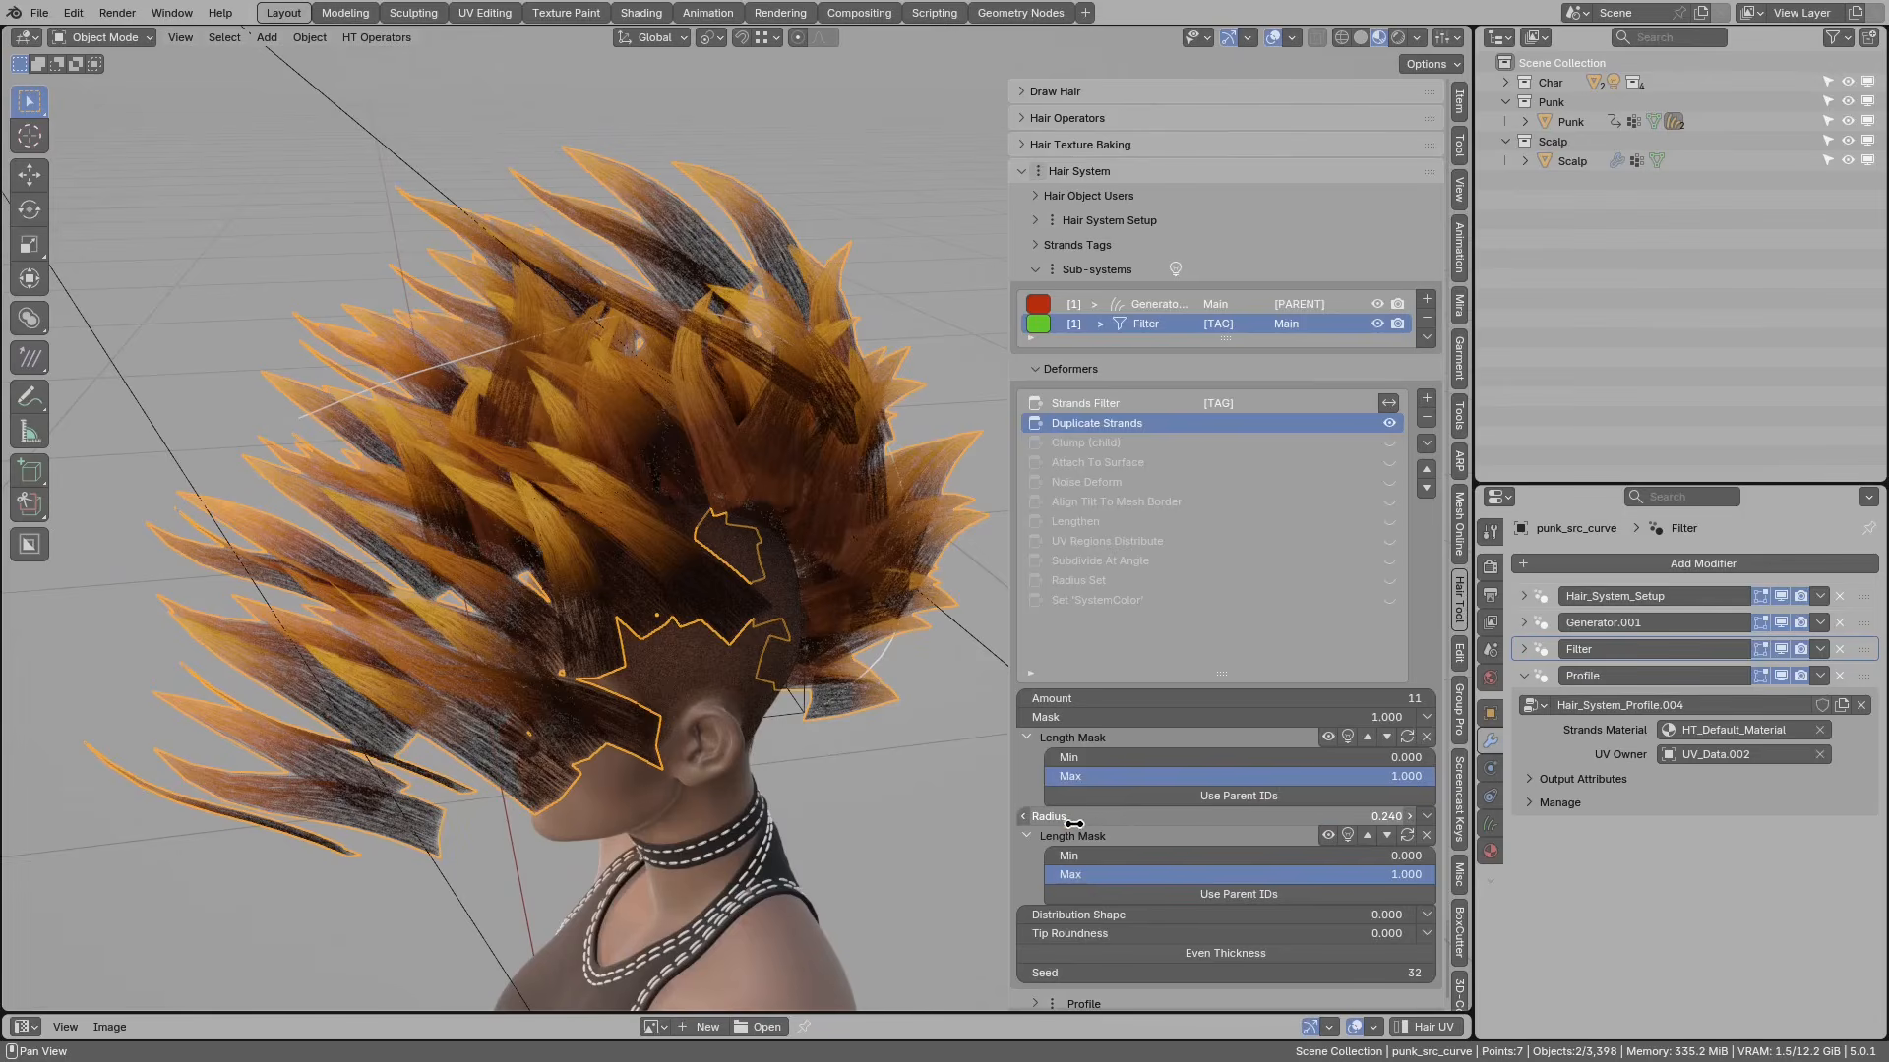
pyautogui.moveTo(1094, 824); pyautogui.dragTo(852, 694)
pyautogui.moveTo(852, 694); pyautogui.dragTo(555, 454, button='middle')
pyautogui.click(1389, 696)
pyautogui.press('Escape')
pyautogui.moveTo(576, 401); pyautogui.dragTo(581, 408)
pyautogui.moveTo(665, 333); pyautogui.dragTo(677, 359)
pyautogui.keyDown('ctrl'); pyautogui.moveTo(366, 524); pyautogui.dragTo(382, 531); pyautogui.keyUp('ctrl')
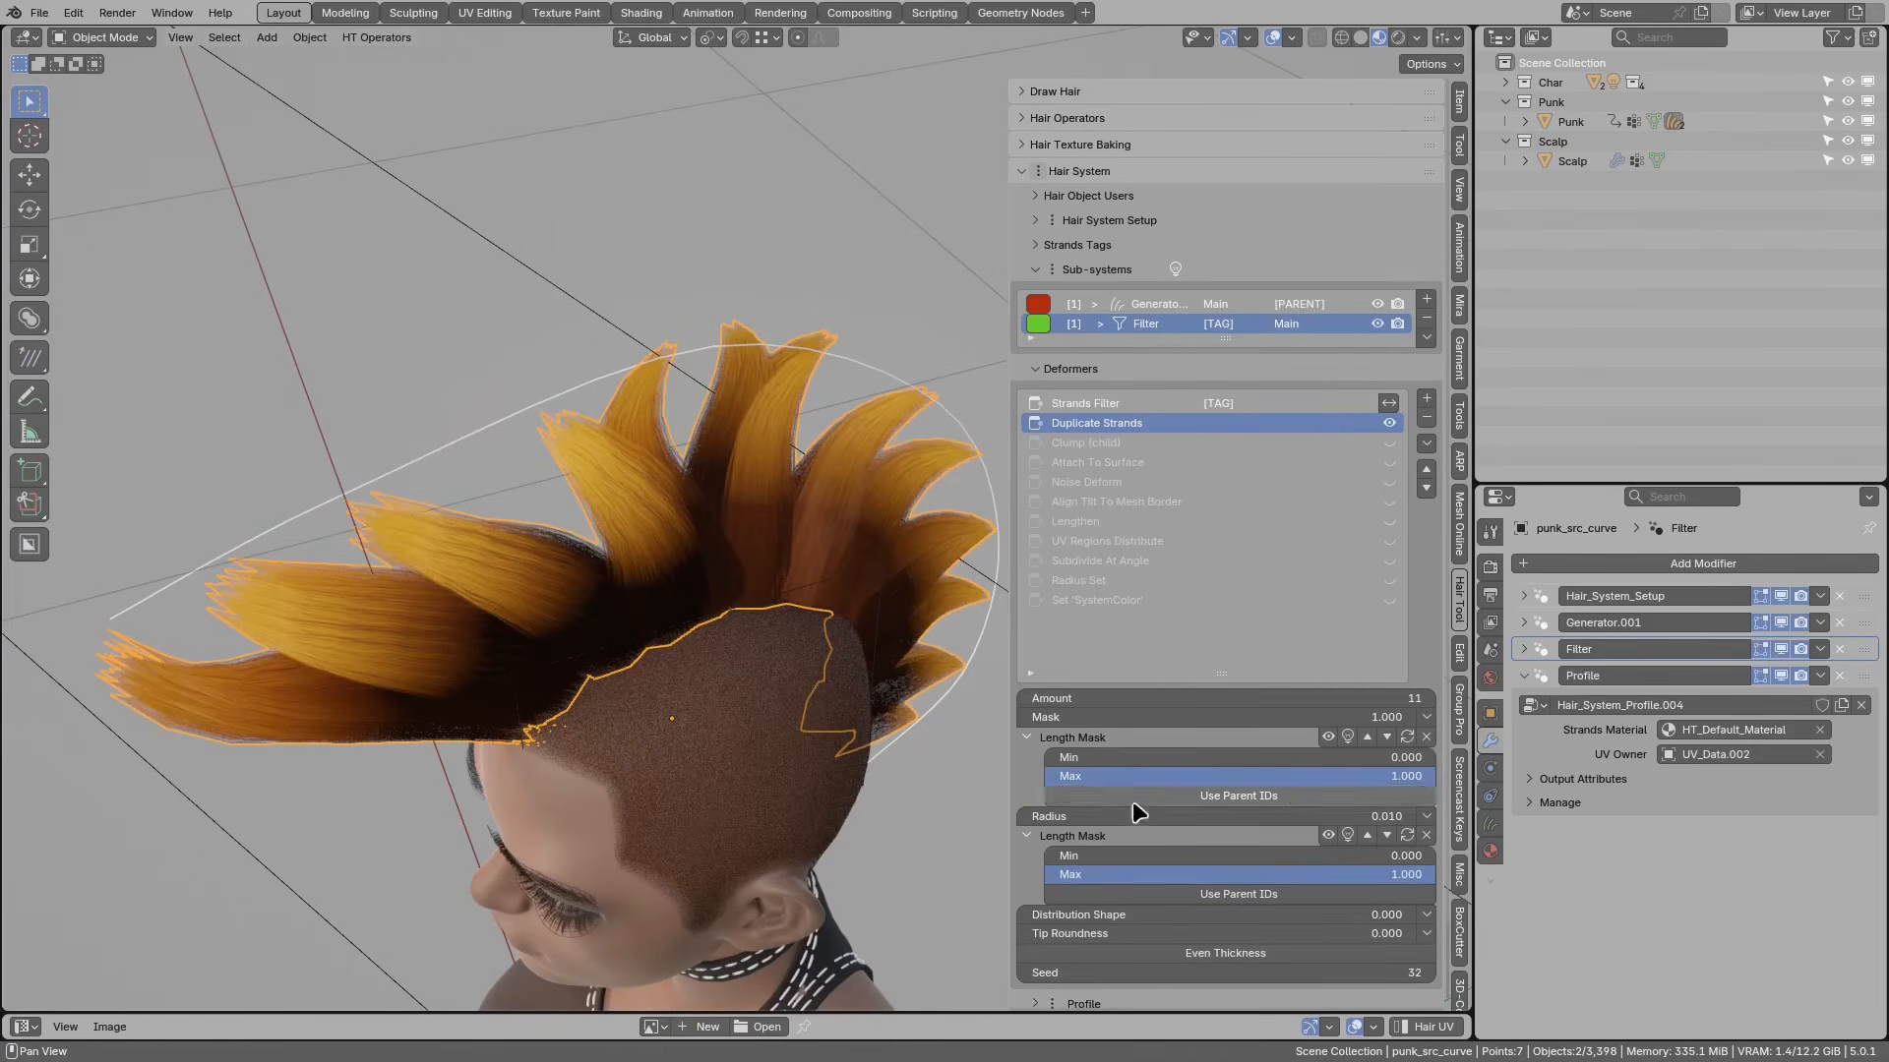
pyautogui.moveTo(1140, 817)
pyautogui.mouseDown()
pyautogui.moveTo(1176, 817)
pyautogui.moveTo(1149, 817)
pyautogui.mouseUp()
pyautogui.moveTo(816, 612); pyautogui.dragTo(1052, 409, button='middle')
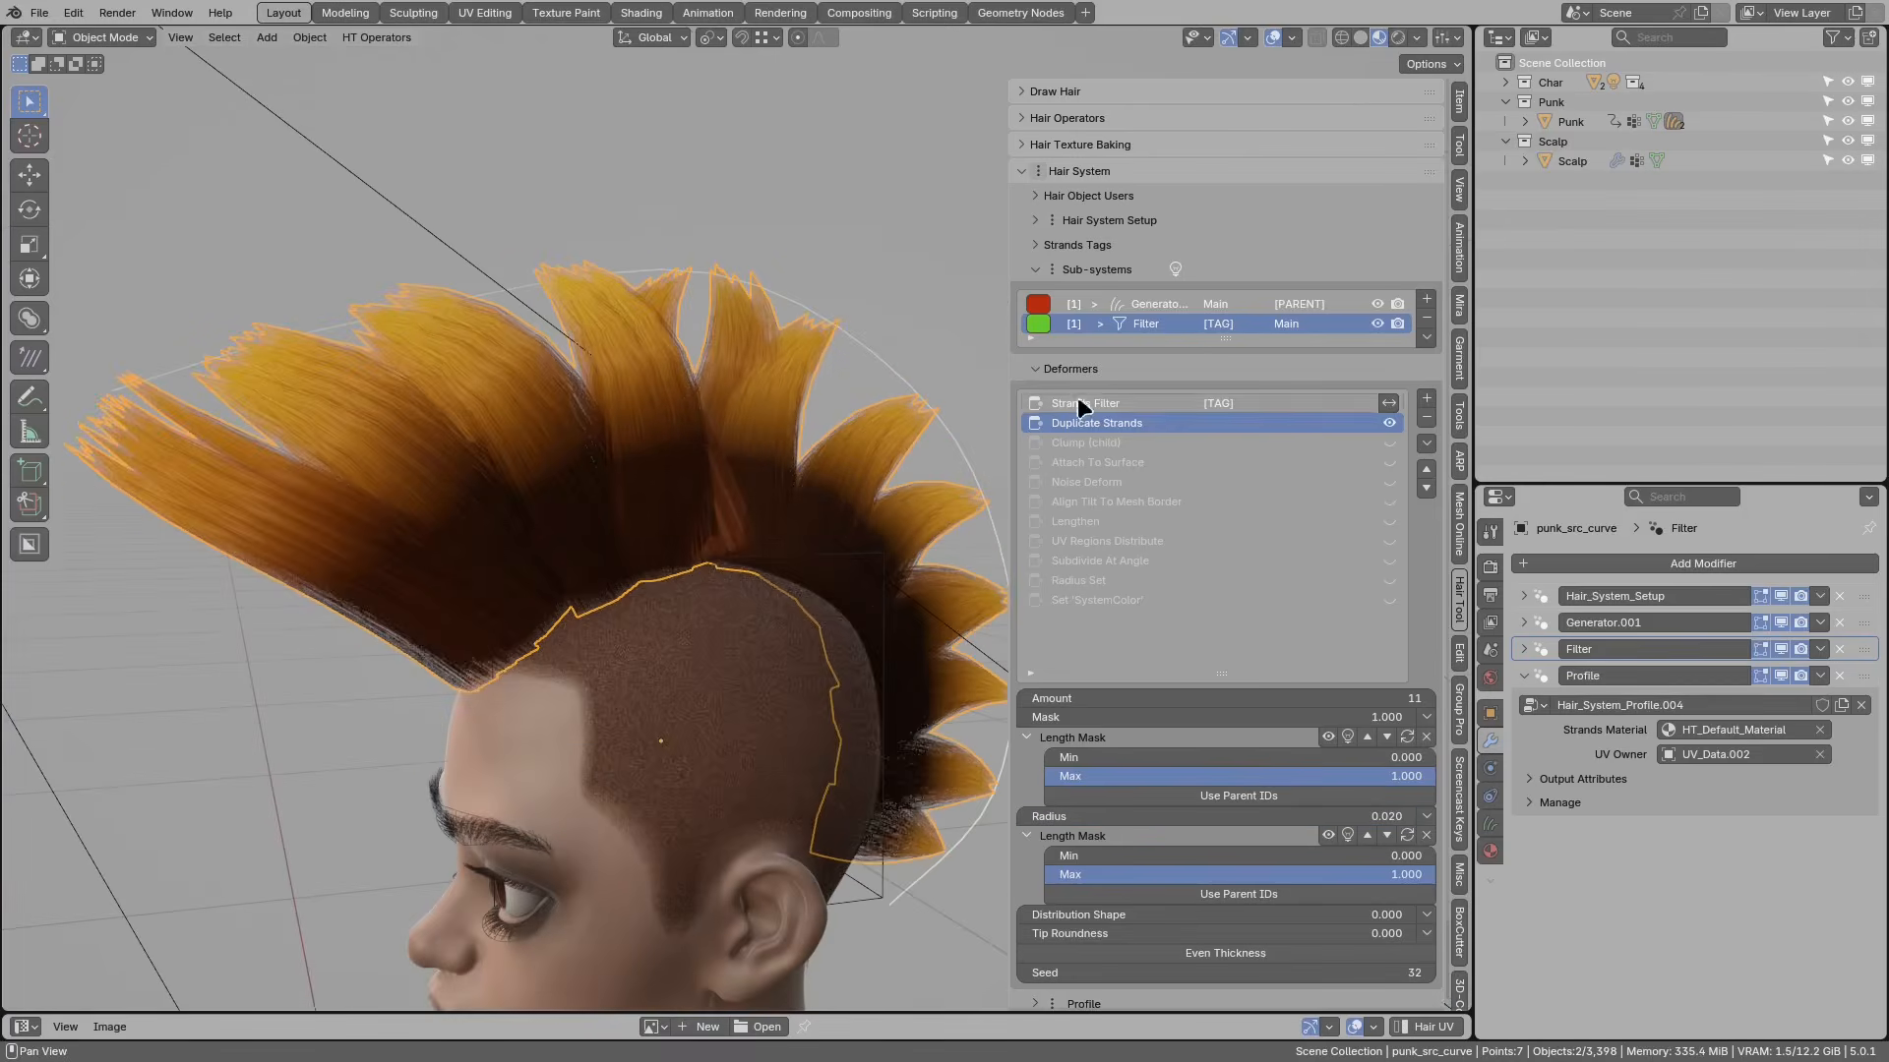
# Step: Enable the Clump (child) deformer in the Filter sub-system and view the clumped spikes from the front
pyautogui.click(1127, 445)
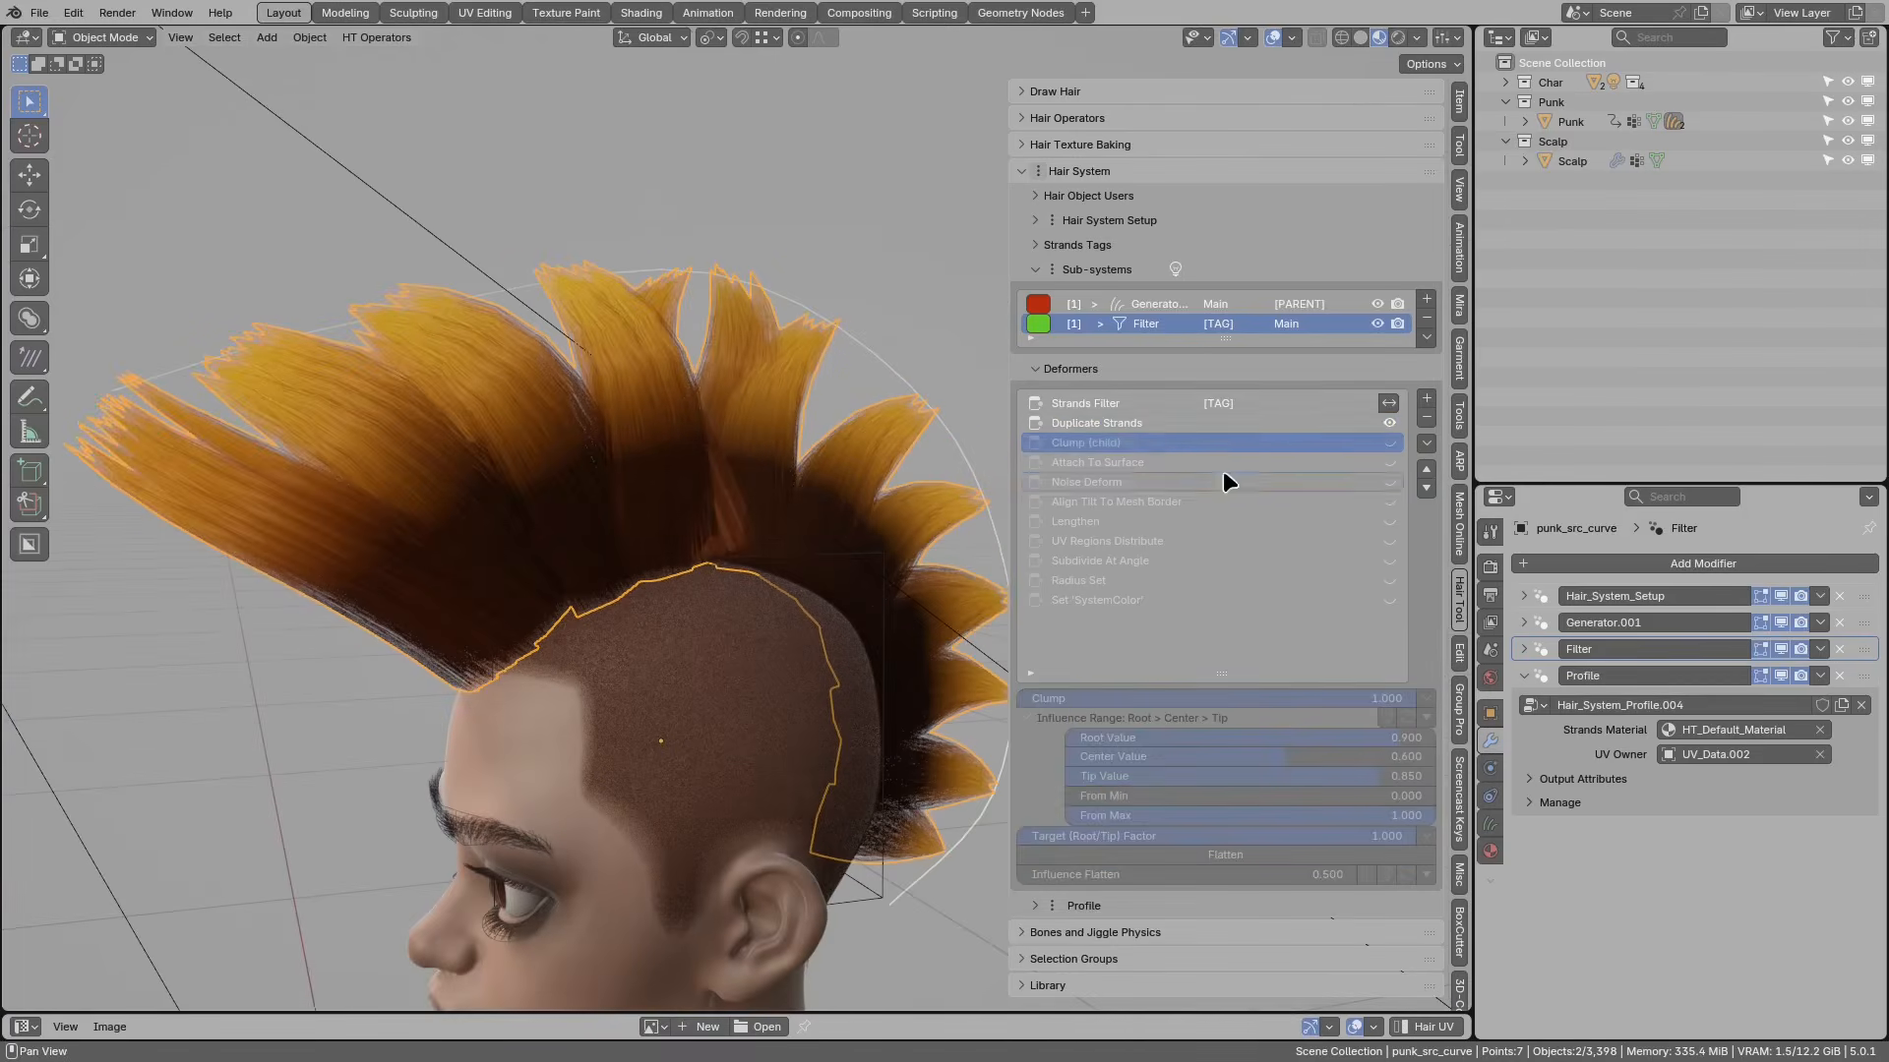
pyautogui.click(1095, 424)
pyautogui.click(1120, 443)
pyautogui.click(1390, 442)
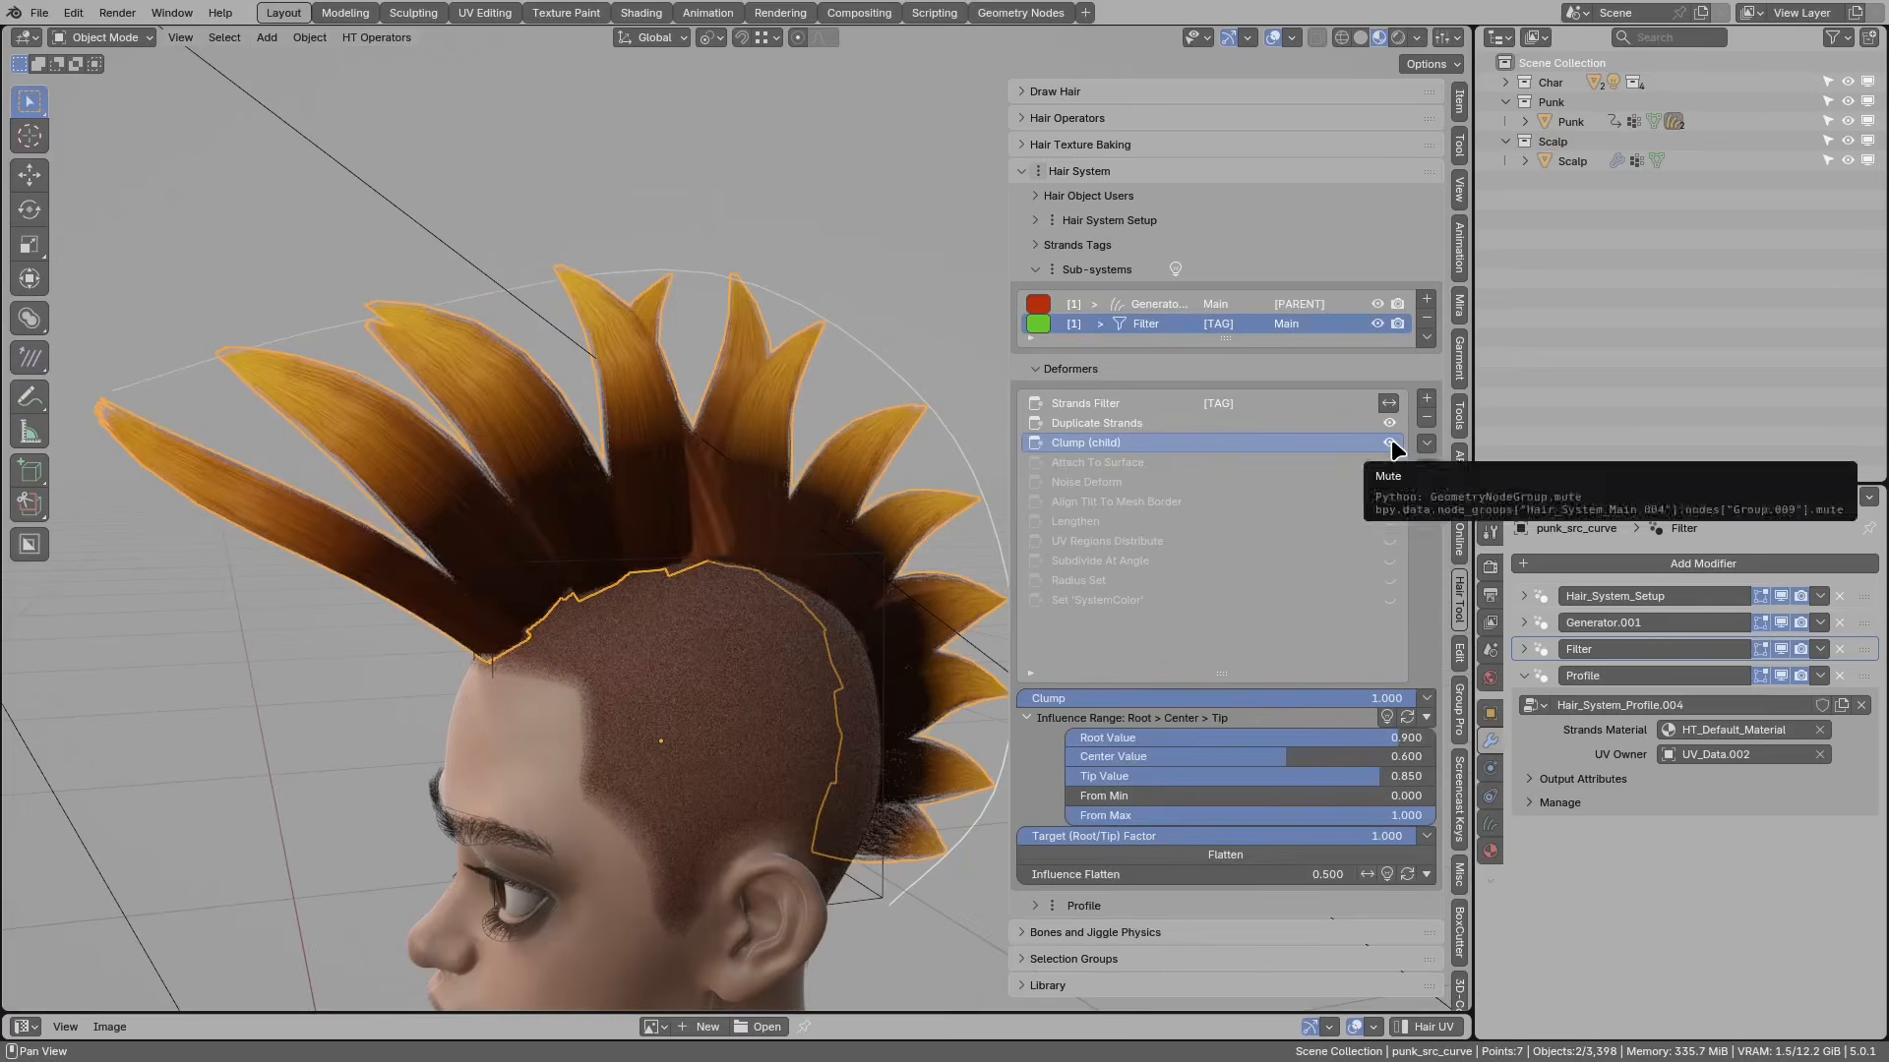
pyautogui.scroll(-2, 709, 408)
pyautogui.moveTo(689, 408); pyautogui.dragTo(797, 396, button='middle')
pyautogui.scroll(2, 799, 396)
# Step: Set the Duplicate Strands radius to 0.190 to spread the clumped child strands into a fuller mohawk
pyautogui.click(1071, 421)
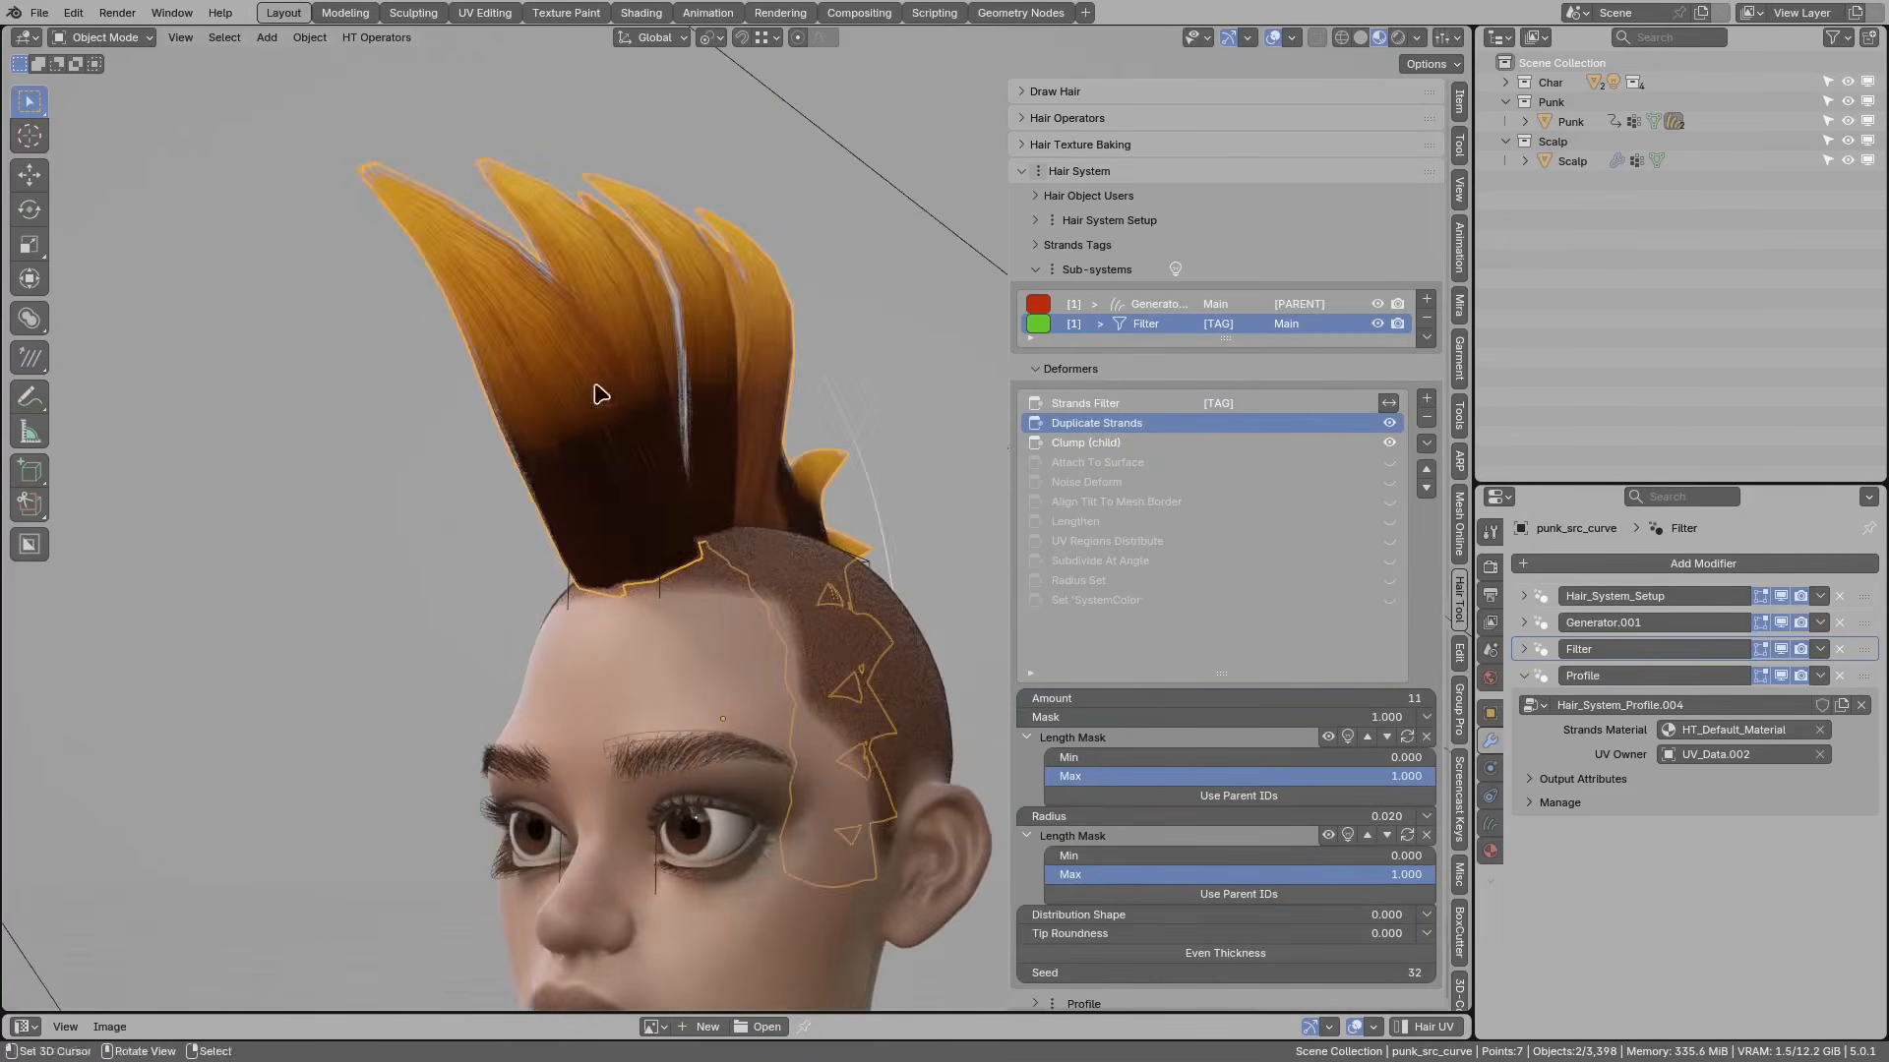
pyautogui.moveTo(611, 392); pyautogui.dragTo(455, 426, button='middle')
pyautogui.moveTo(317, 423); pyautogui.dragTo(512, 433, button='middle')
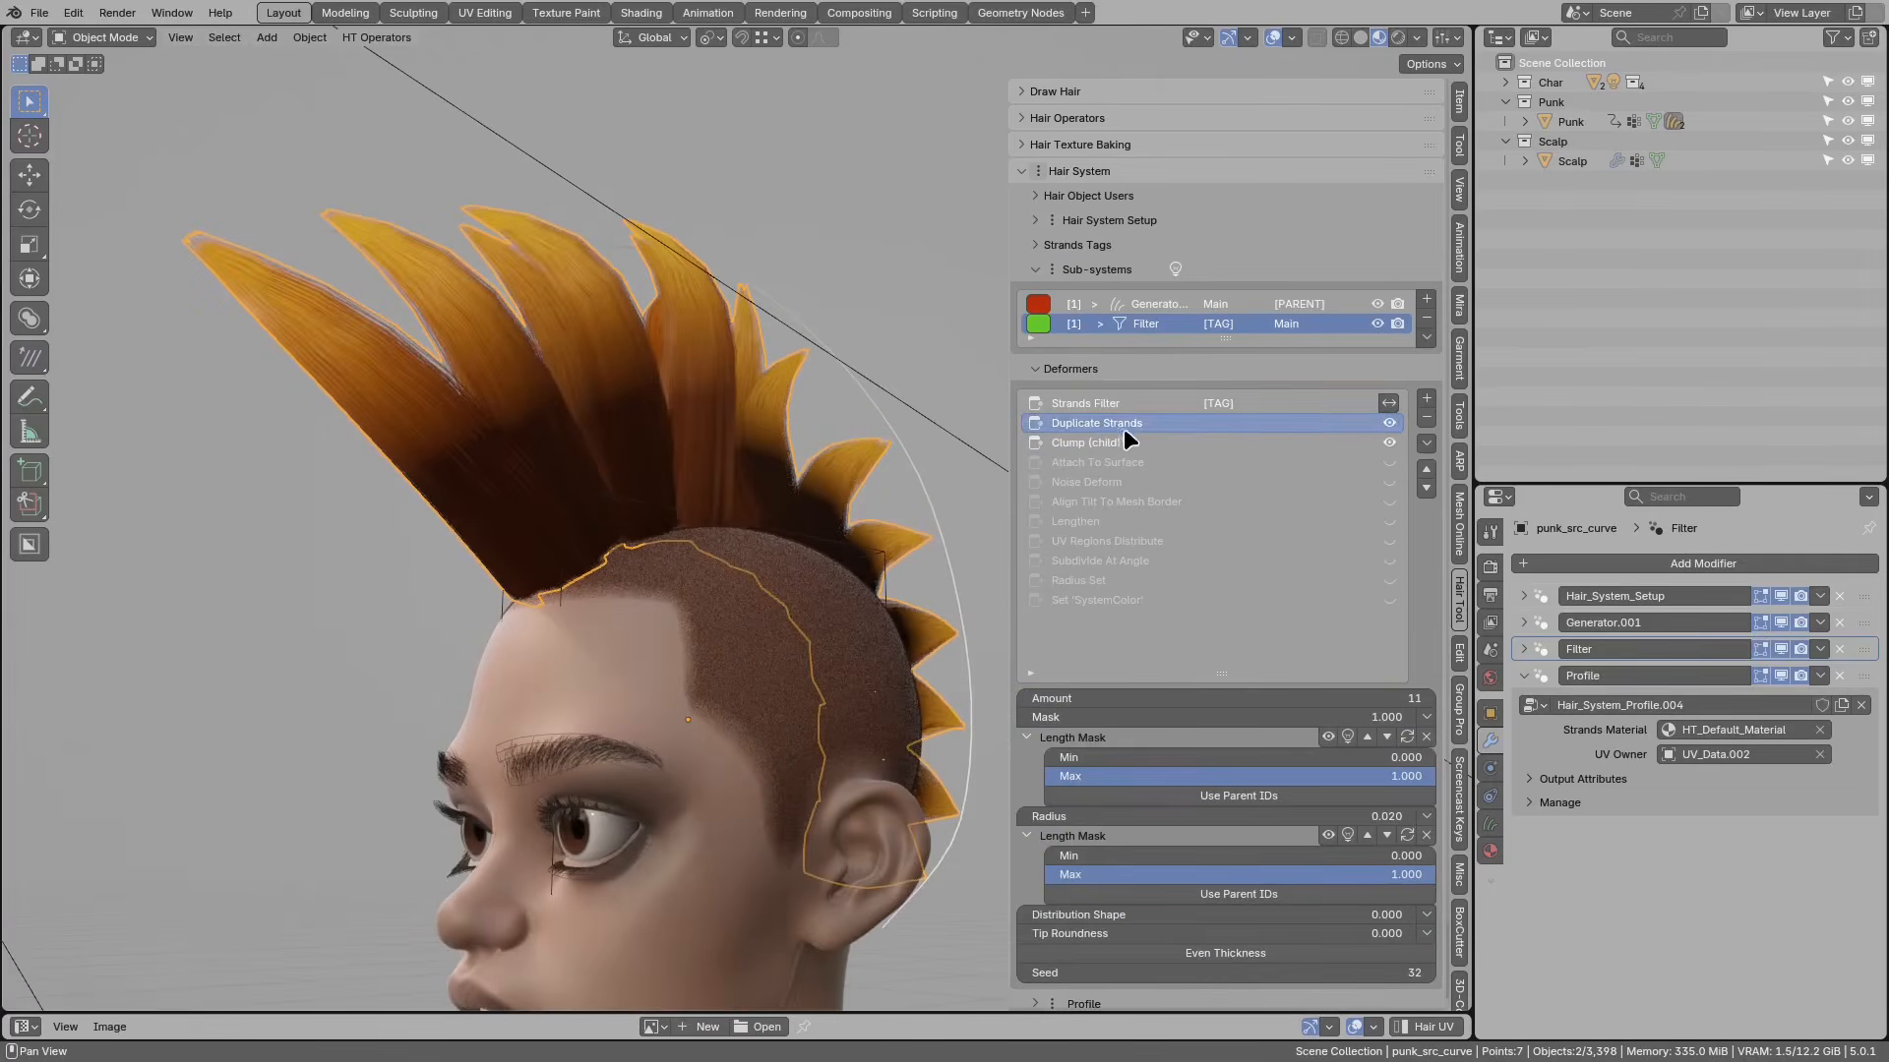
pyautogui.moveTo(1097, 816); pyautogui.dragTo(1298, 816)
pyautogui.scroll(-1, 575, 373)
pyautogui.moveTo(574, 373); pyautogui.dragTo(639, 521, button='middle')
pyautogui.moveTo(680, 541)
pyautogui.mouseDown()
pyautogui.moveTo(651, 349)
pyautogui.moveTo(507, 258)
pyautogui.mouseUp()
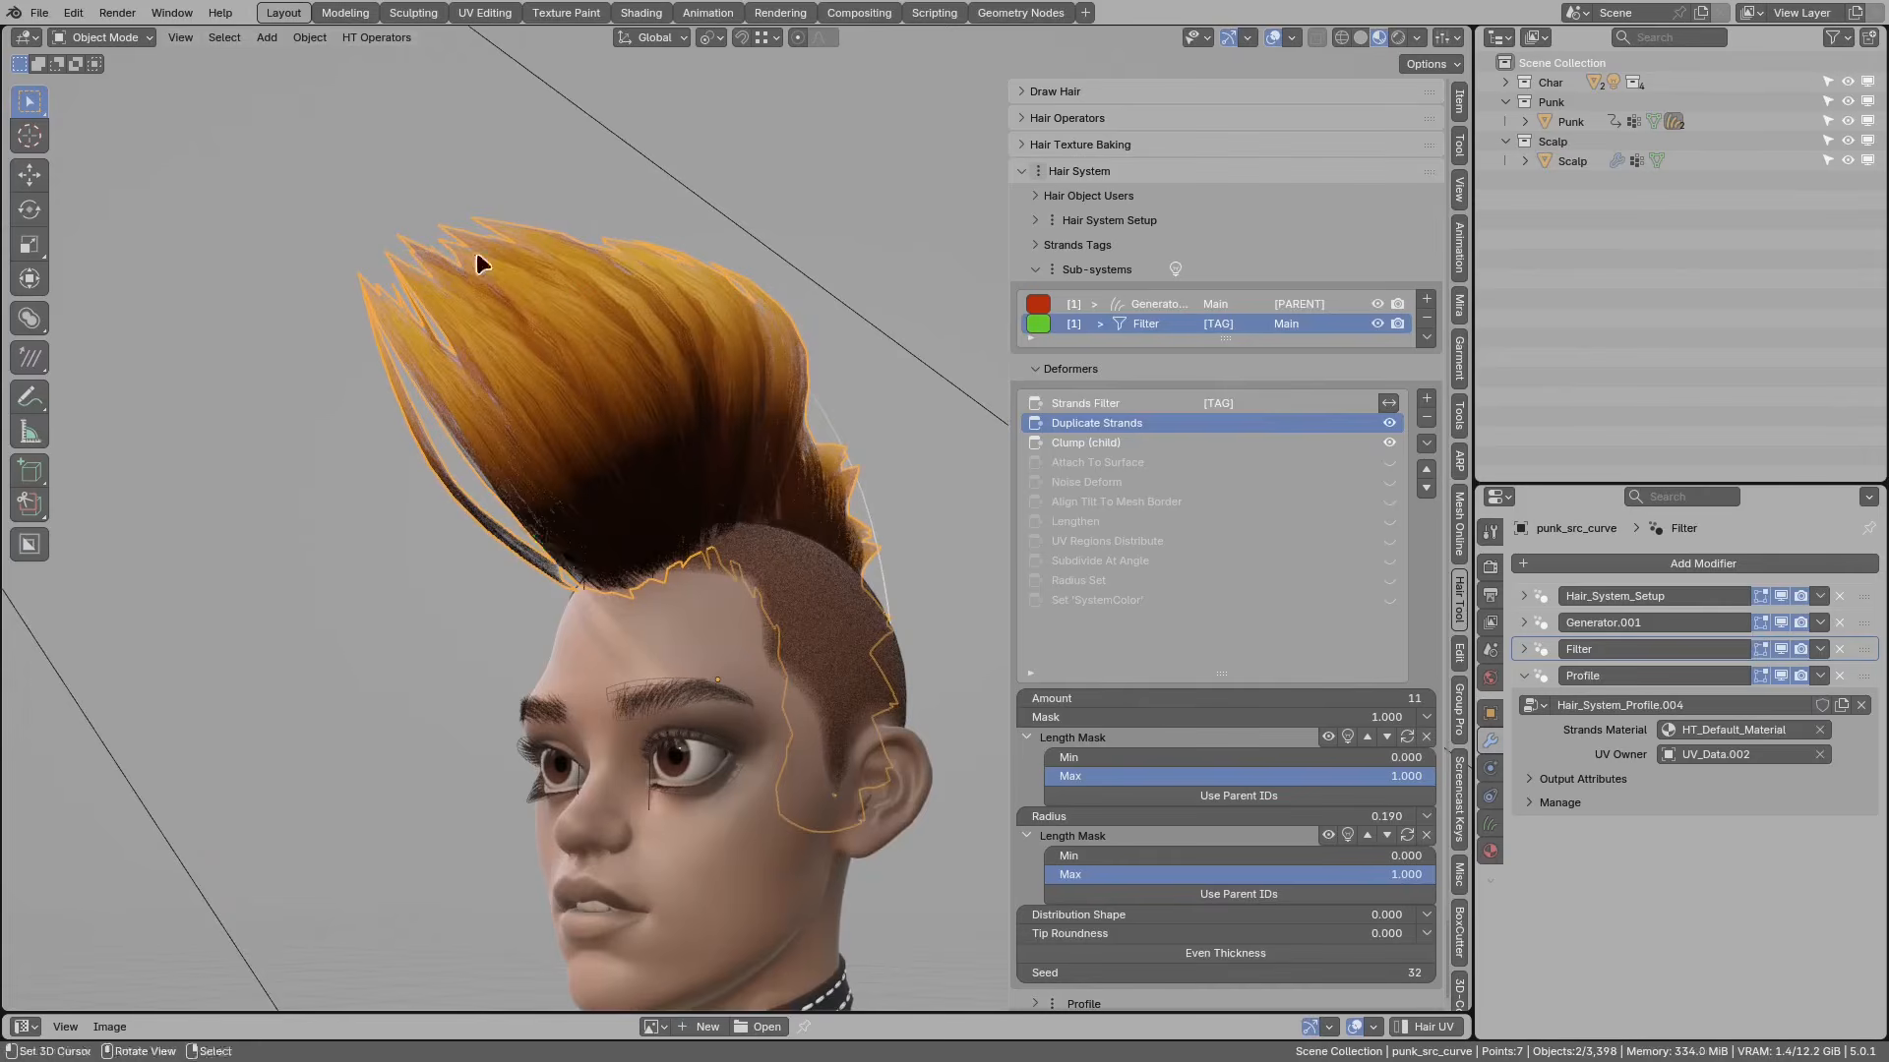
pyautogui.moveTo(865, 368); pyautogui.dragTo(710, 421, button='middle')
pyautogui.moveTo(617, 477)
pyautogui.mouseDown()
pyautogui.moveTo(577, 437)
pyautogui.moveTo(646, 499)
pyautogui.mouseUp()
pyautogui.moveTo(657, 498); pyautogui.dragTo(778, 507, button='middle')
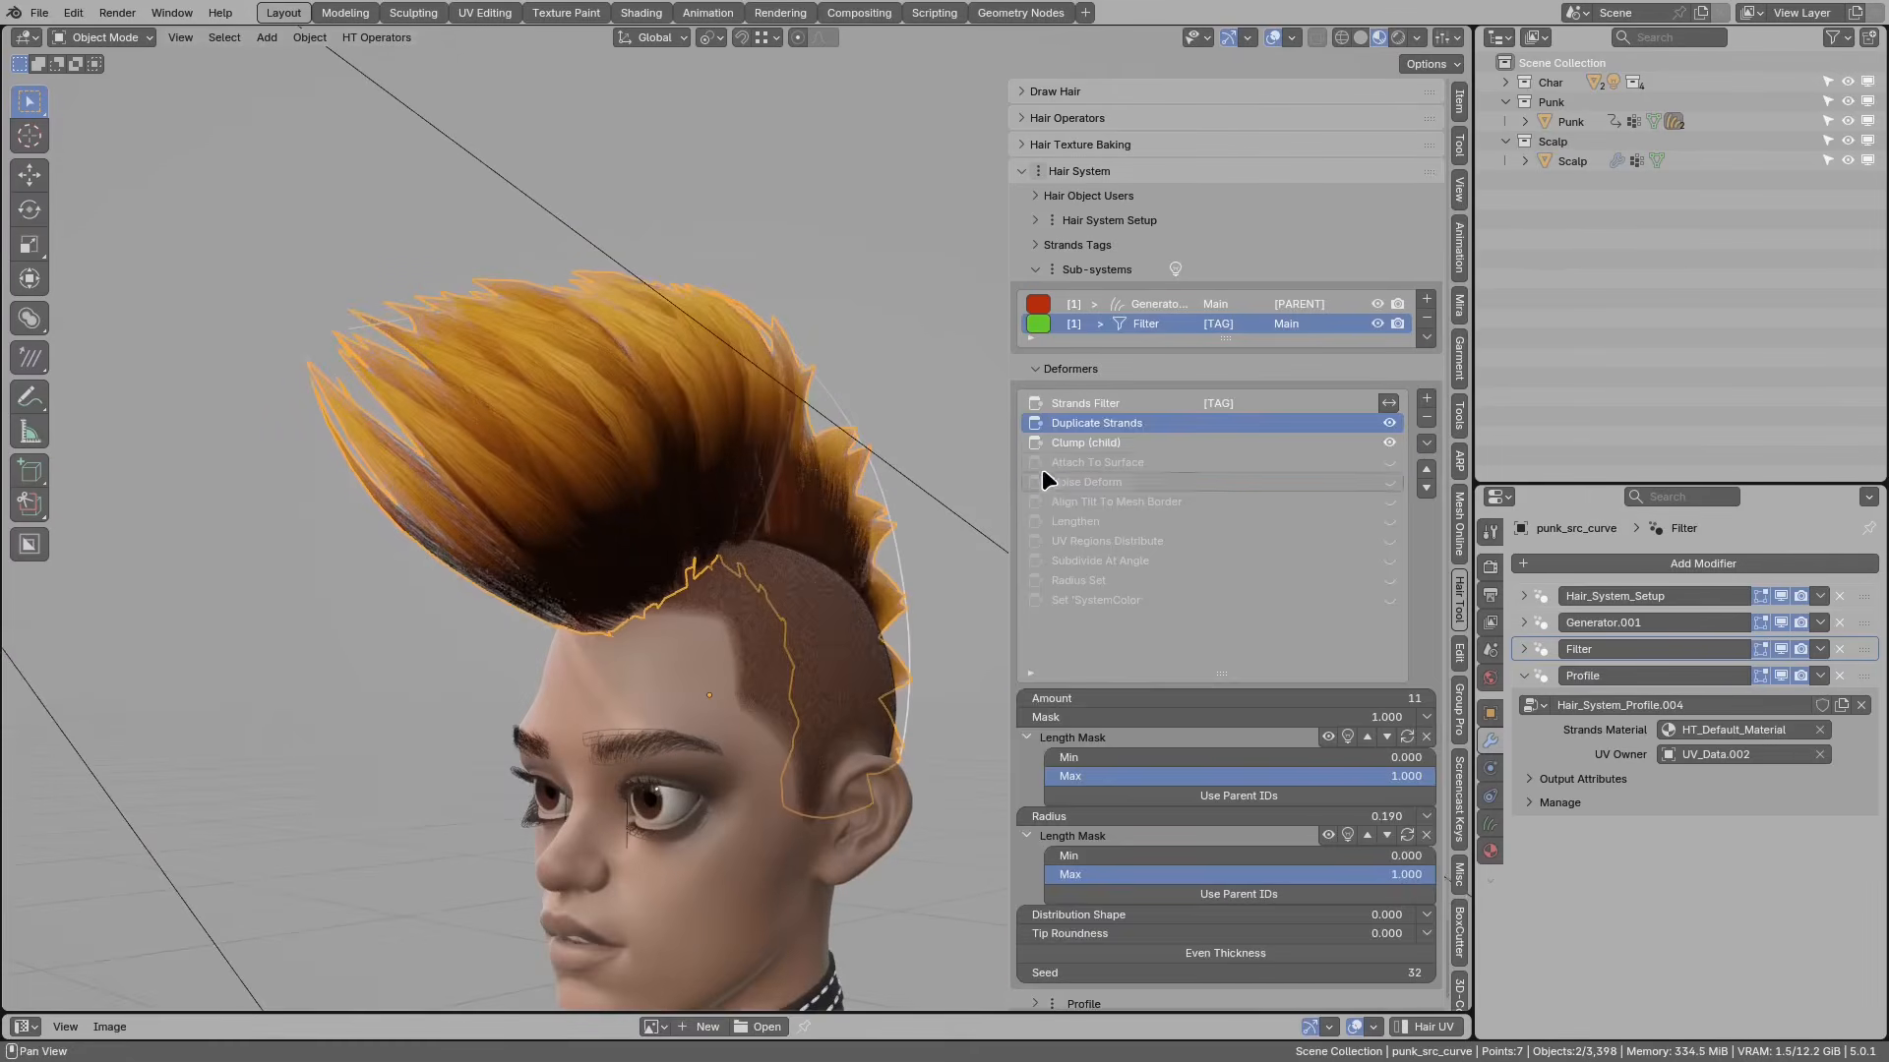
# Step: Select the Punk surface mesh on the scalp and examine how the hair roots sit against its edge
pyautogui.click(1080, 446)
pyautogui.click(1074, 462)
pyautogui.moveTo(662, 523); pyautogui.dragTo(766, 559, button='middle')
pyautogui.moveTo(778, 523)
pyautogui.mouseDown()
pyautogui.moveTo(630, 594)
pyautogui.moveTo(669, 539)
pyautogui.mouseUp()
pyautogui.hotkey('ctrl', 'z')
pyautogui.moveTo(792, 503)
pyautogui.mouseDown(button='middle')
pyautogui.moveTo(654, 651)
pyautogui.moveTo(682, 638)
pyautogui.moveTo(738, 682)
pyautogui.moveTo(703, 666)
pyautogui.mouseUp(button='middle')
pyautogui.rightClick(688, 611)
pyautogui.rightClick(687, 612)
pyautogui.rightClick(702, 649)
pyautogui.moveTo(670, 672)
pyautogui.mouseDown()
pyautogui.moveTo(593, 697)
pyautogui.moveTo(544, 743)
pyautogui.mouseUp()
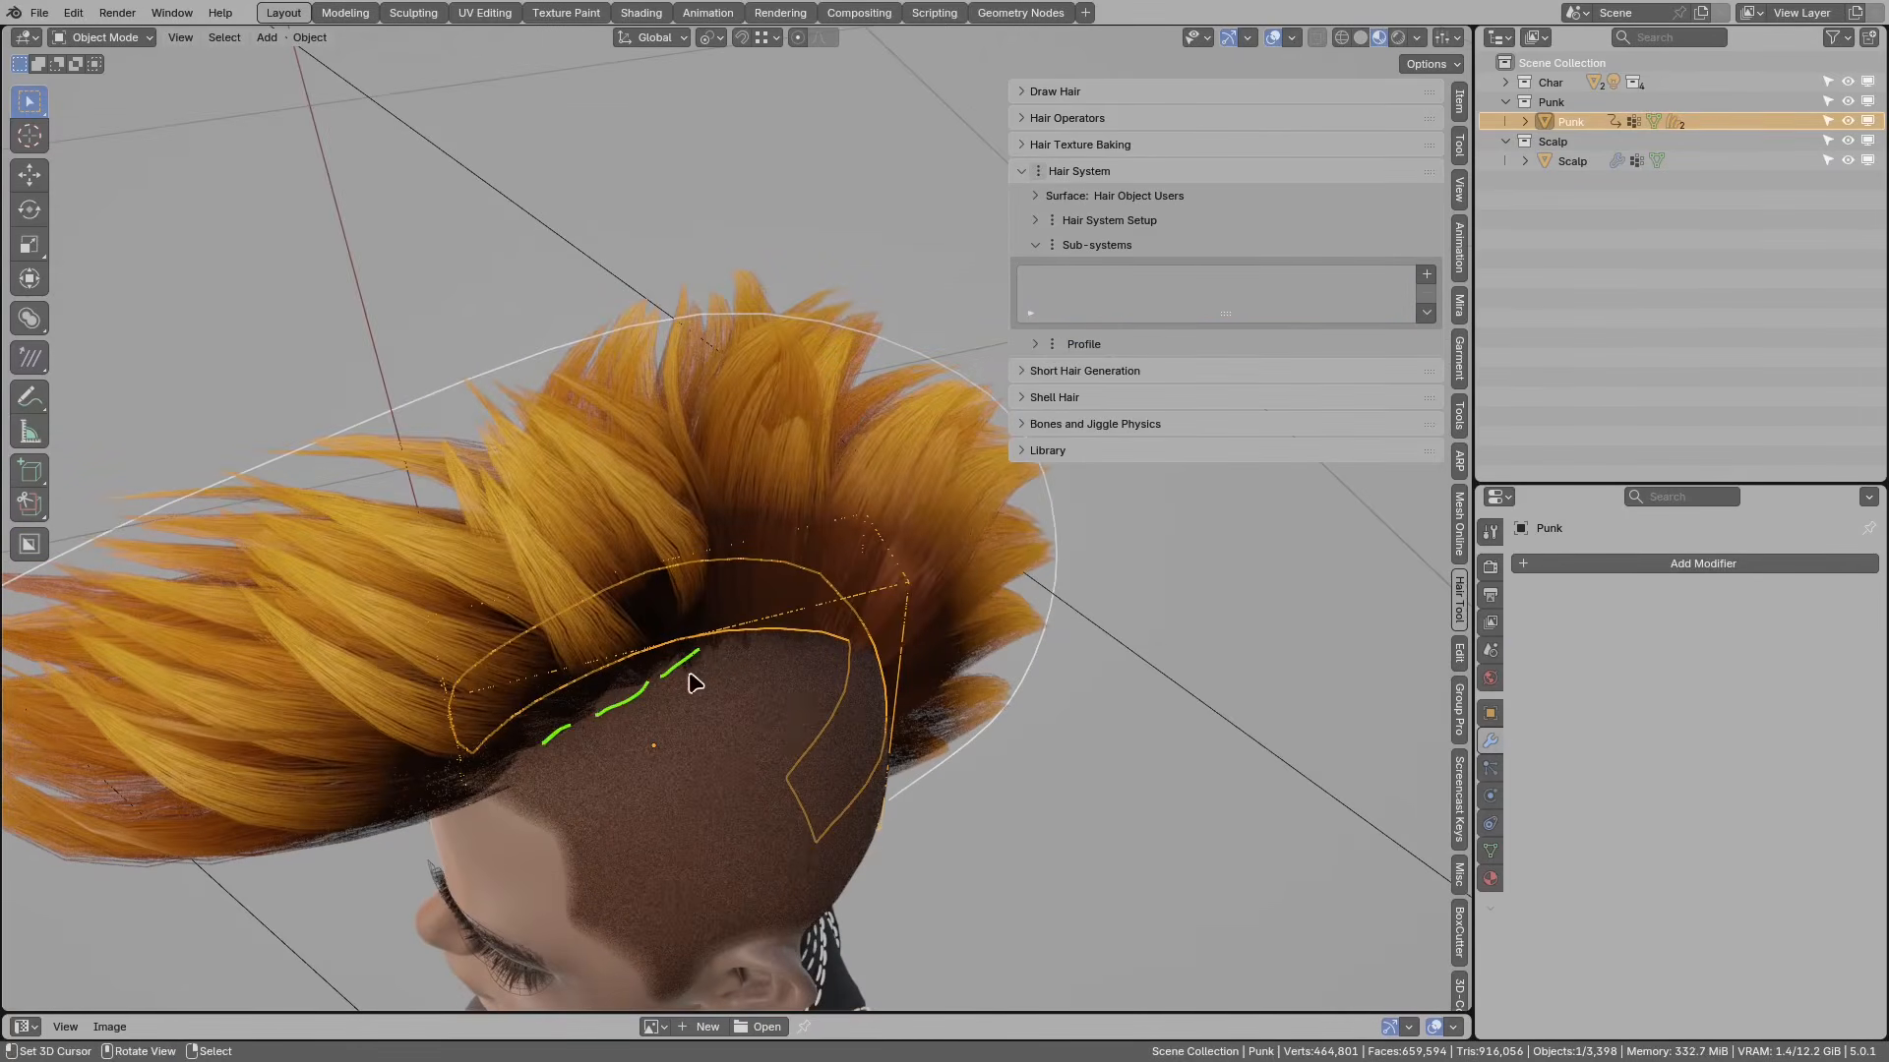
pyautogui.moveTo(675, 653); pyautogui.dragTo(751, 604, button='middle')
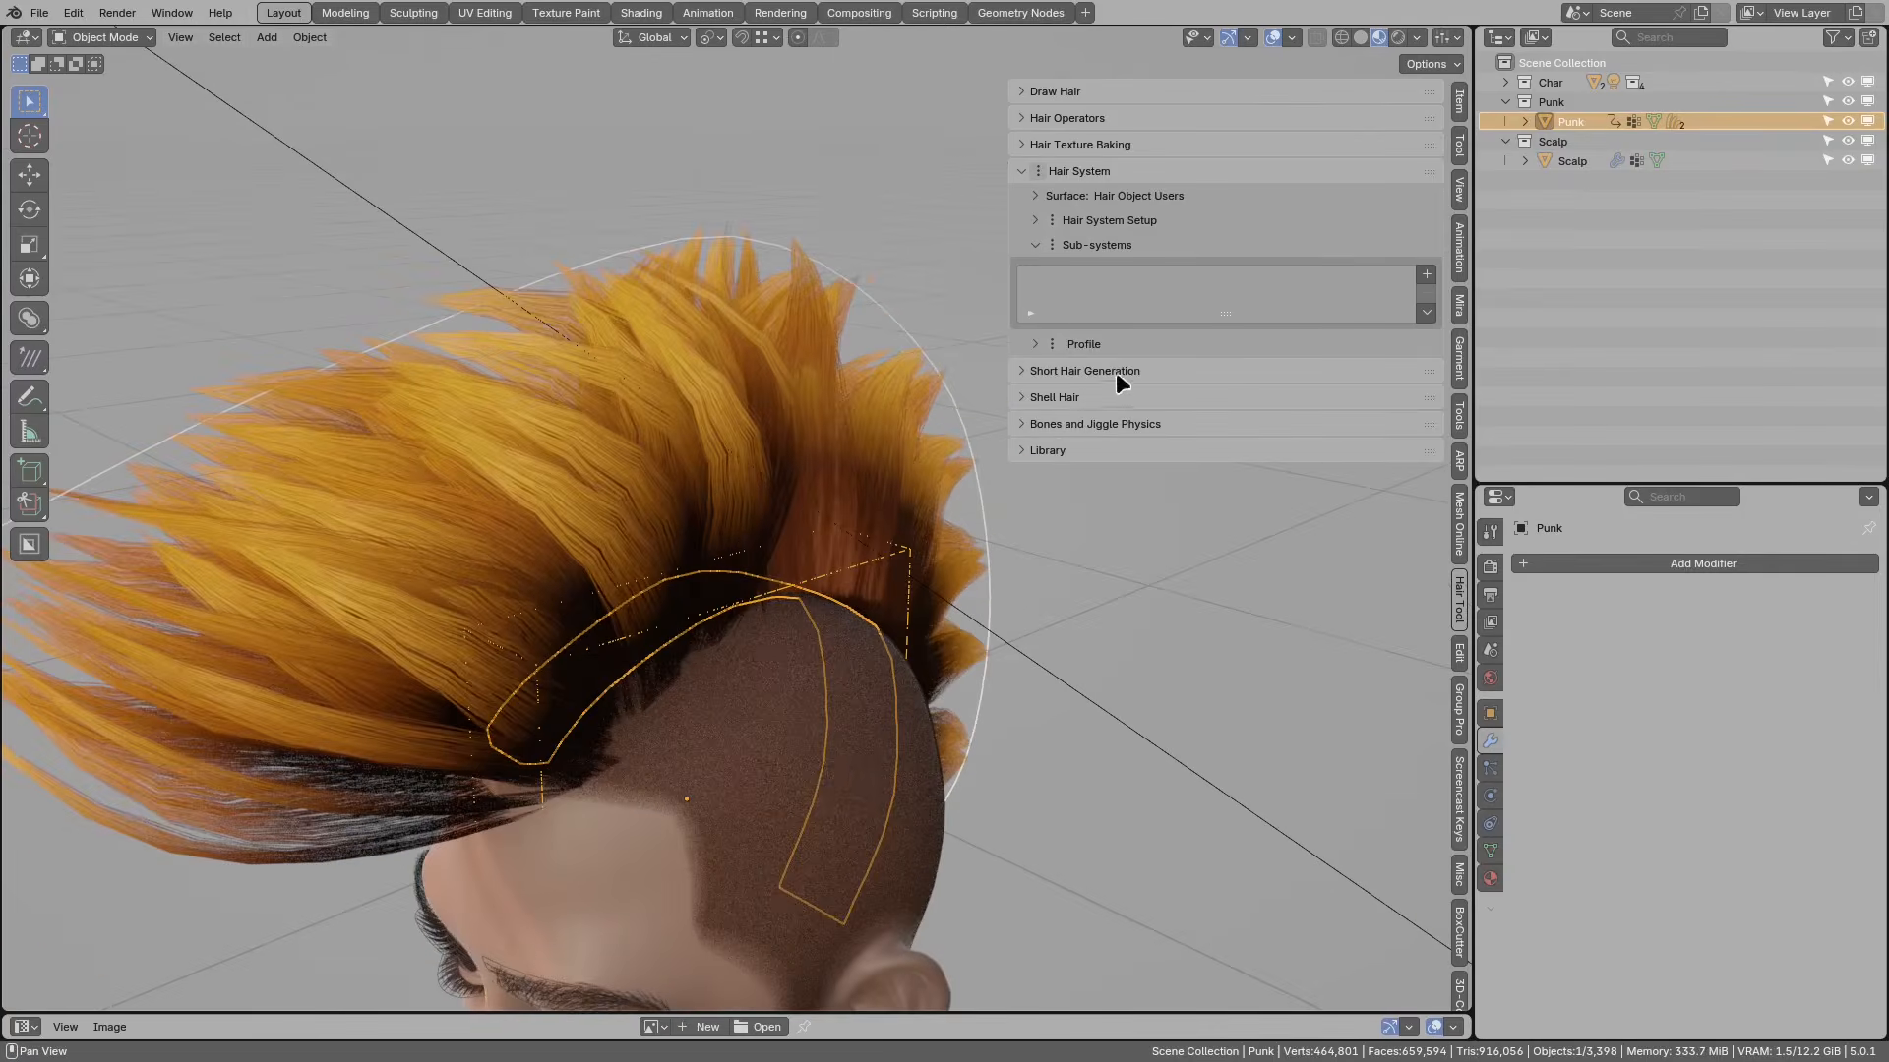
# Step: Reselect the mohawk hair and enable the Attach To Surface deformer in the Filter sub-system
pyautogui.click(801, 500)
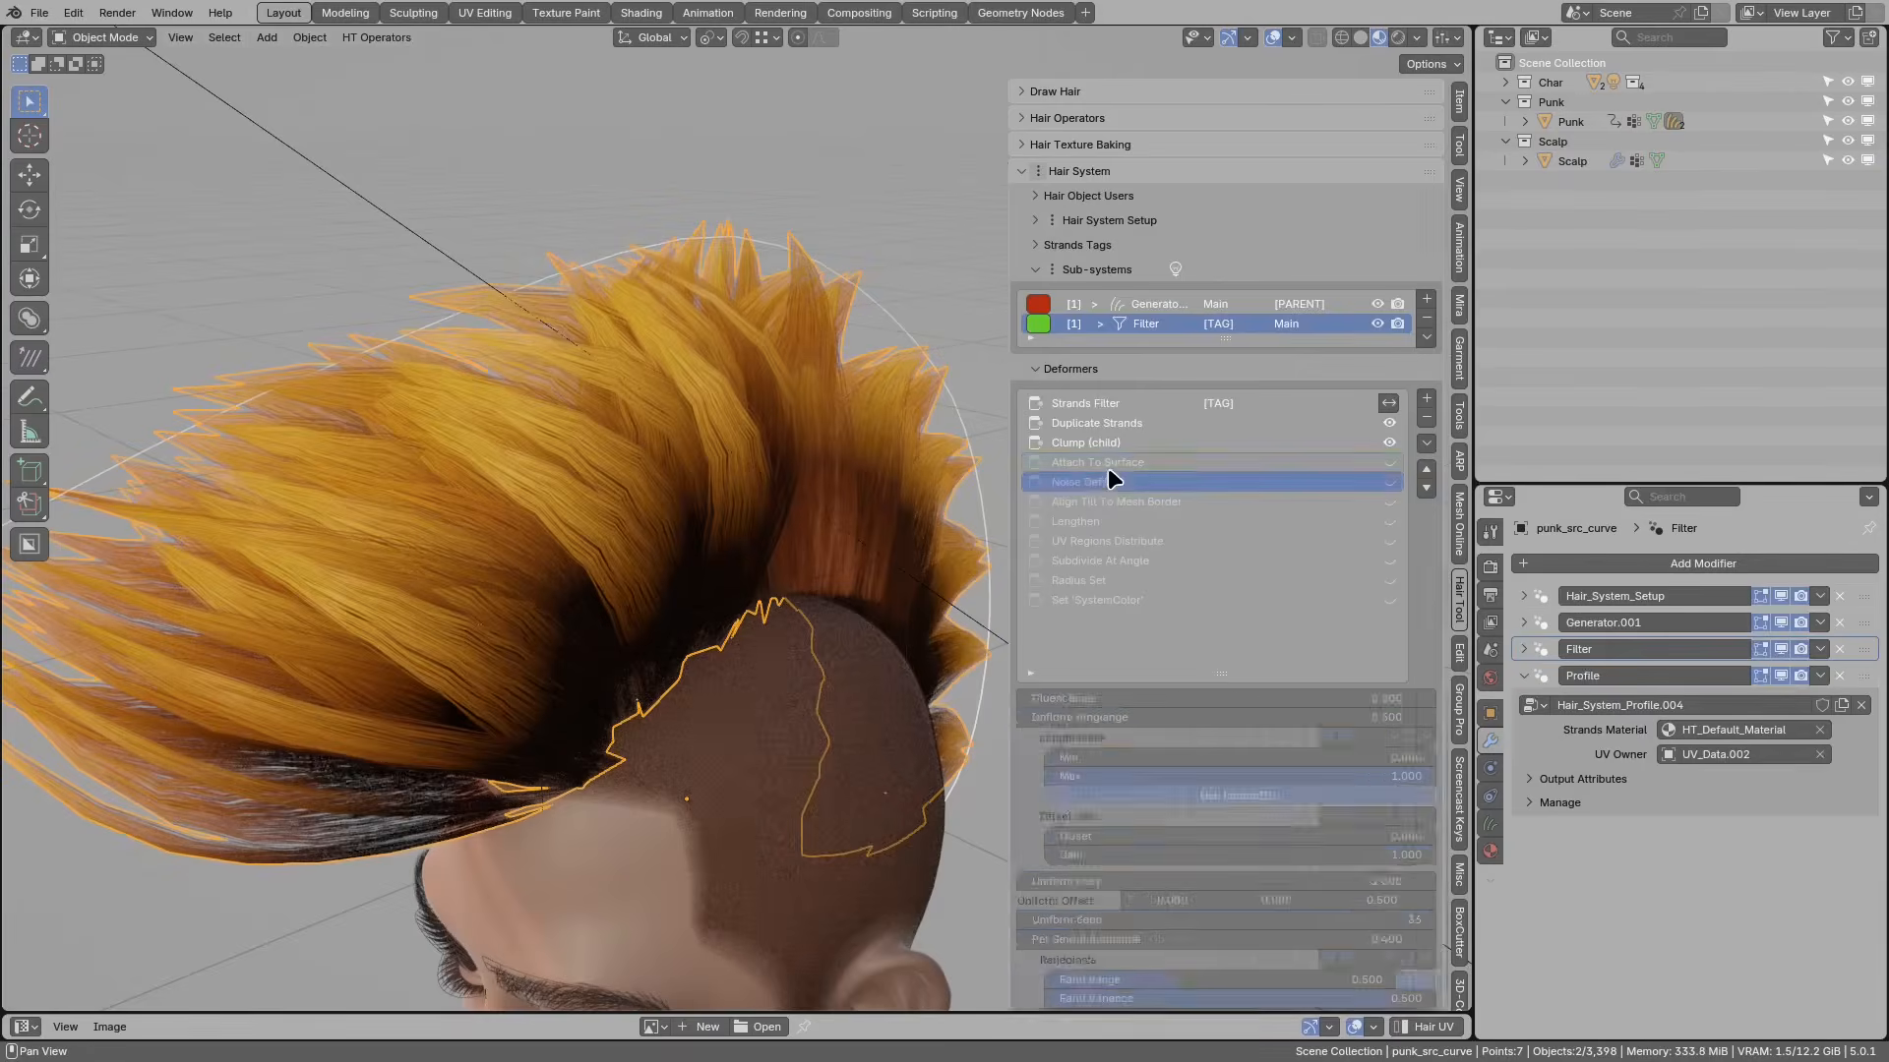
pyautogui.click(1389, 462)
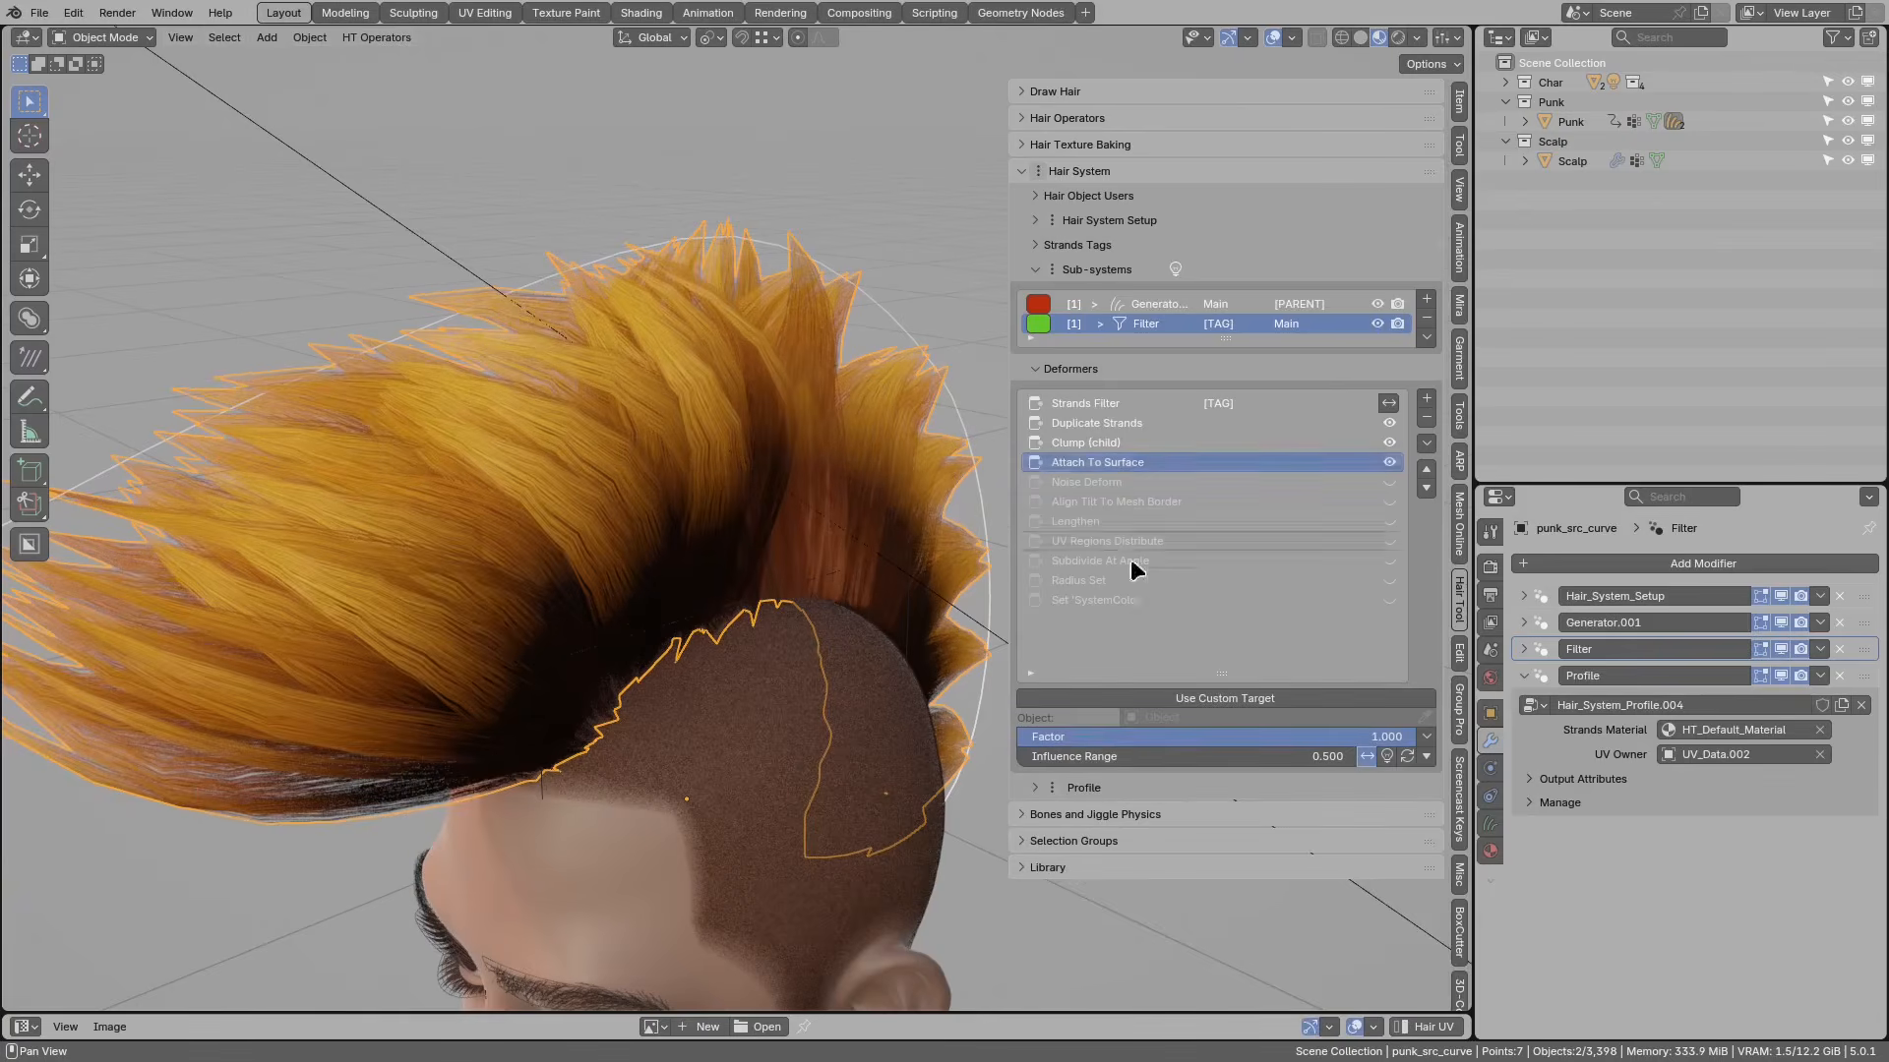
pyautogui.moveTo(672, 669); pyautogui.dragTo(732, 588, button='middle')
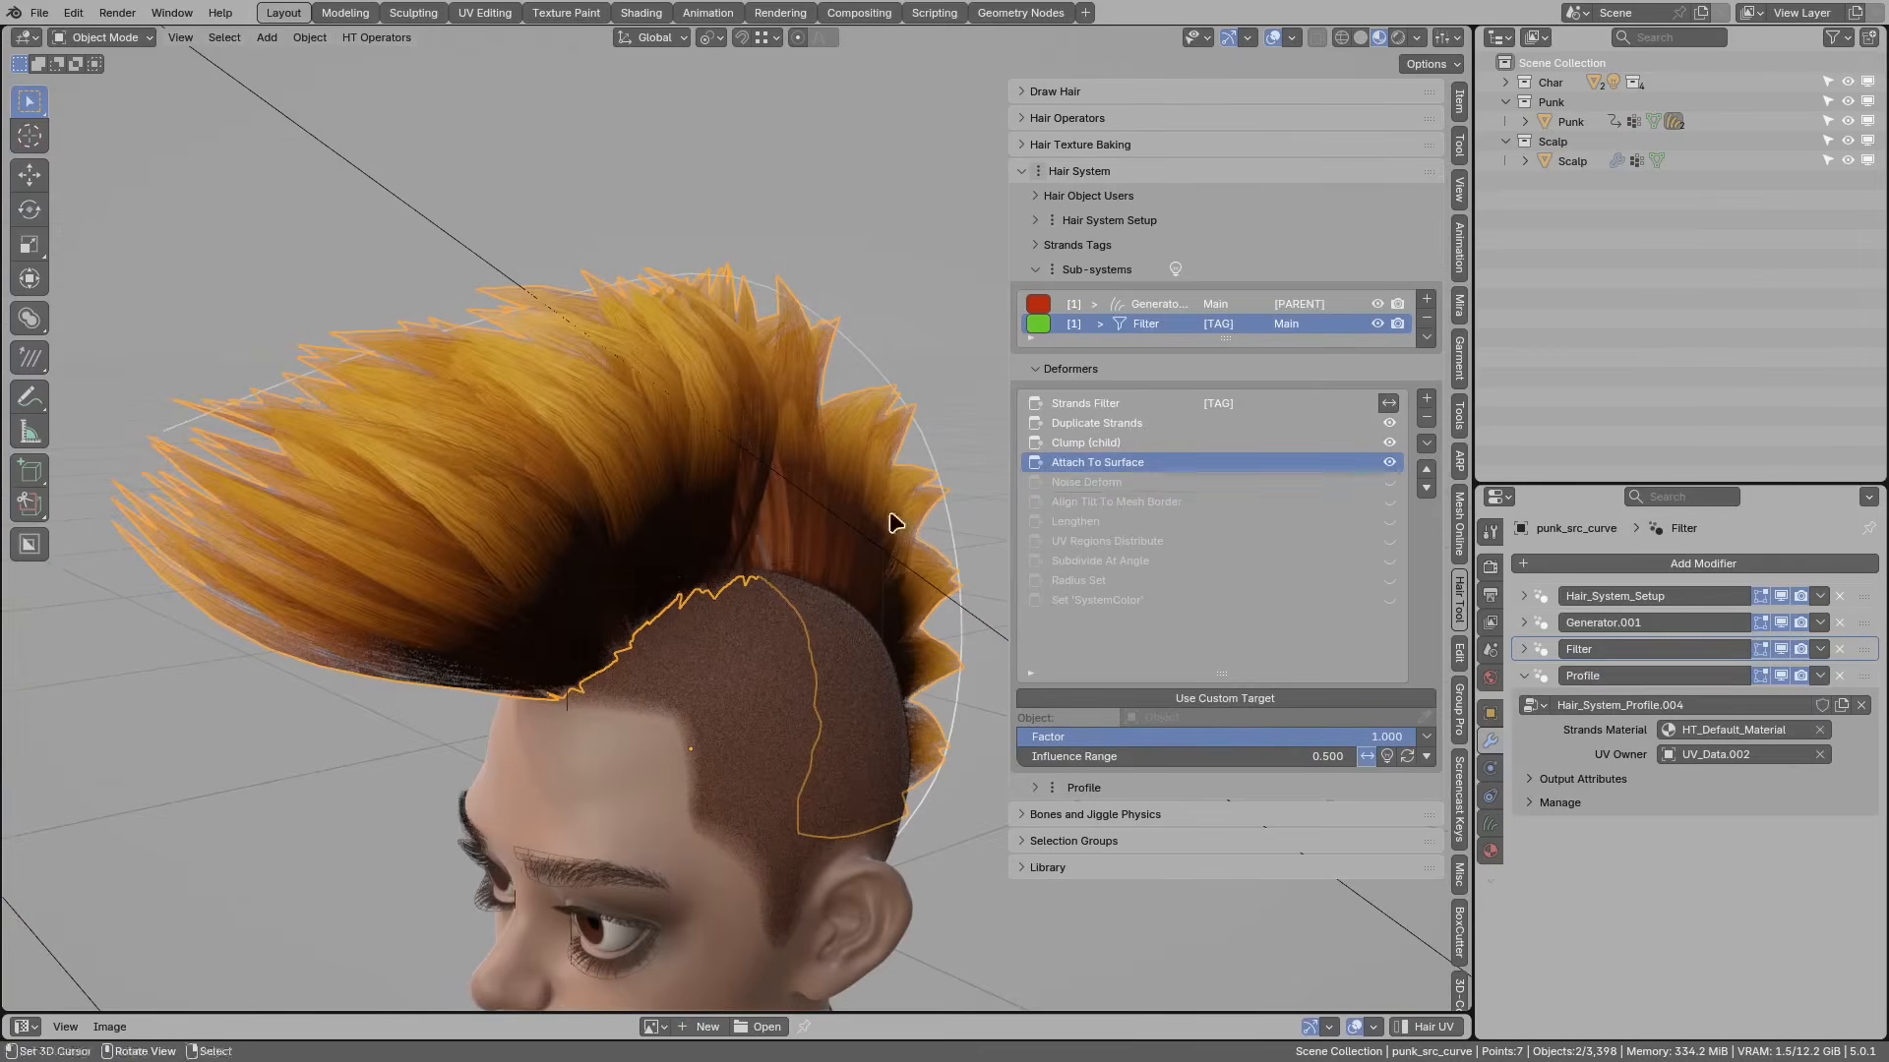
# Step: Enable the Noise Deform and Align Tilt To Mesh Border deformers in the Filter sub-system
pyautogui.click(1090, 481)
pyautogui.moveTo(865, 497); pyautogui.dragTo(879, 391, button='middle')
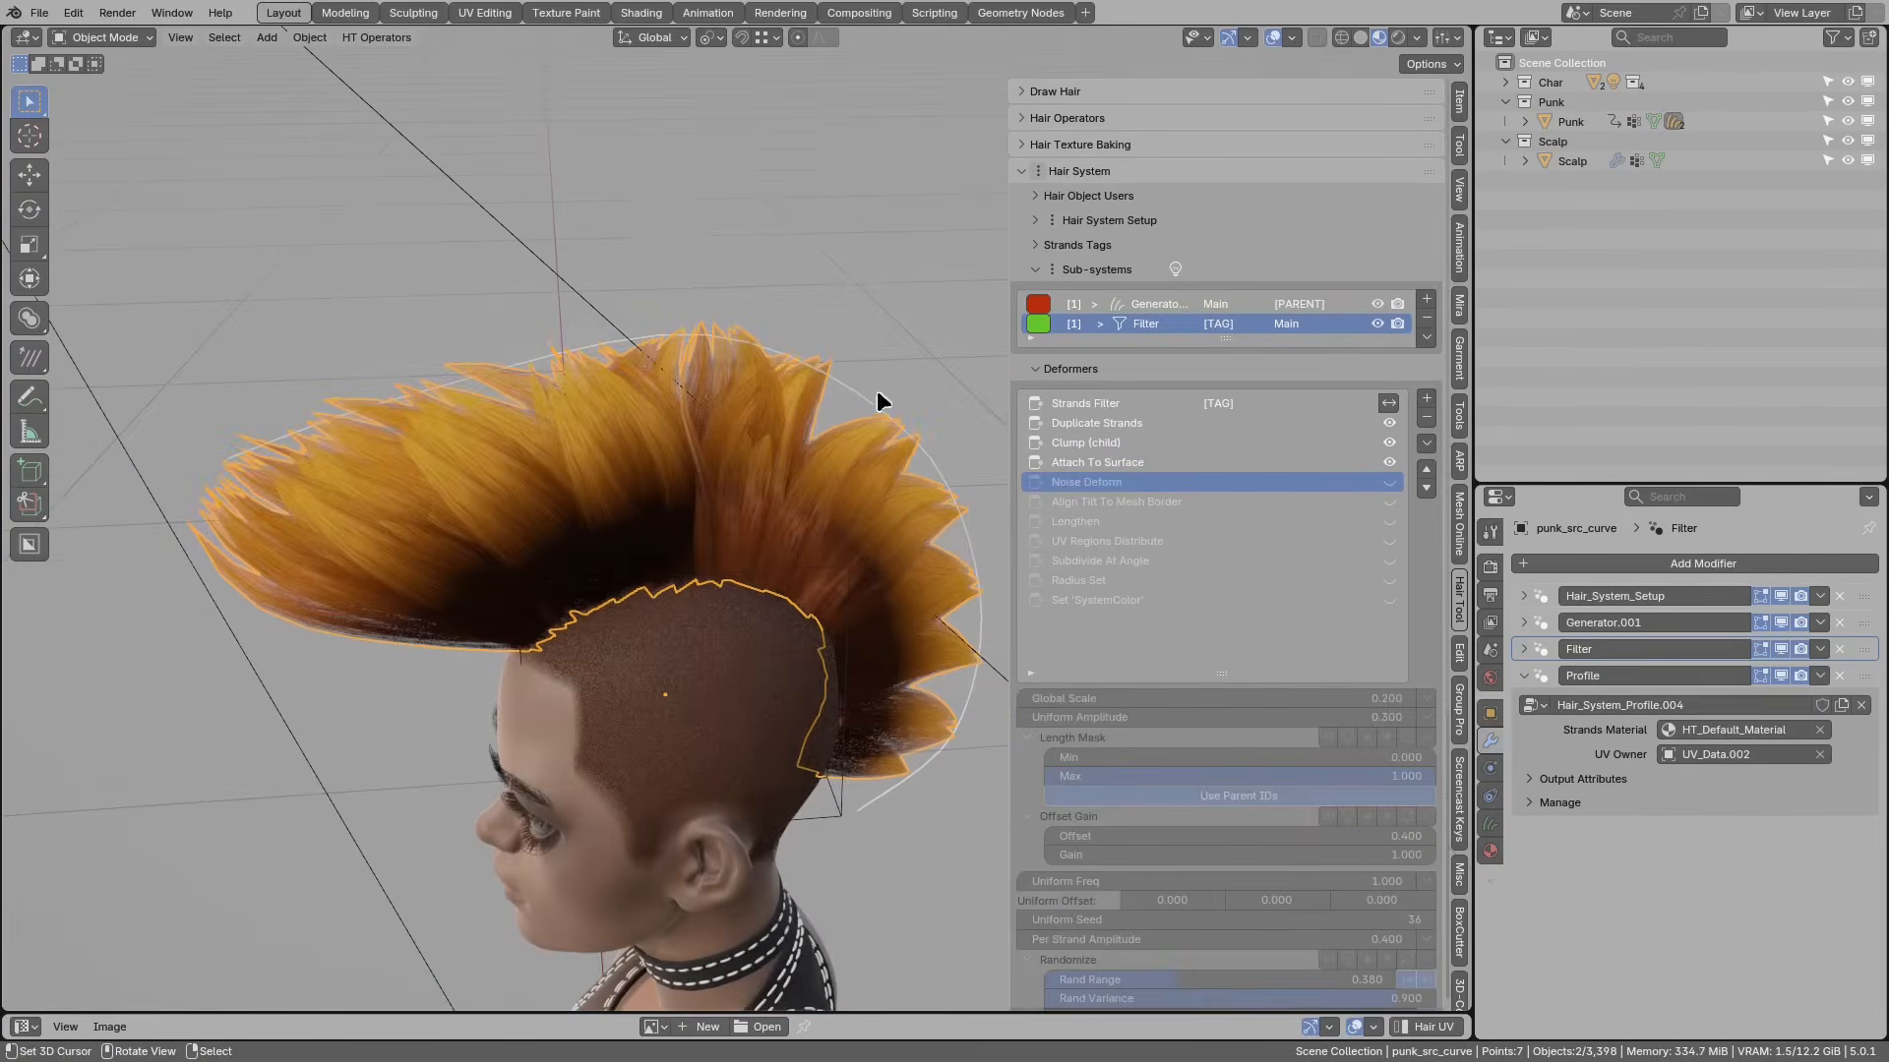
pyautogui.click(1391, 482)
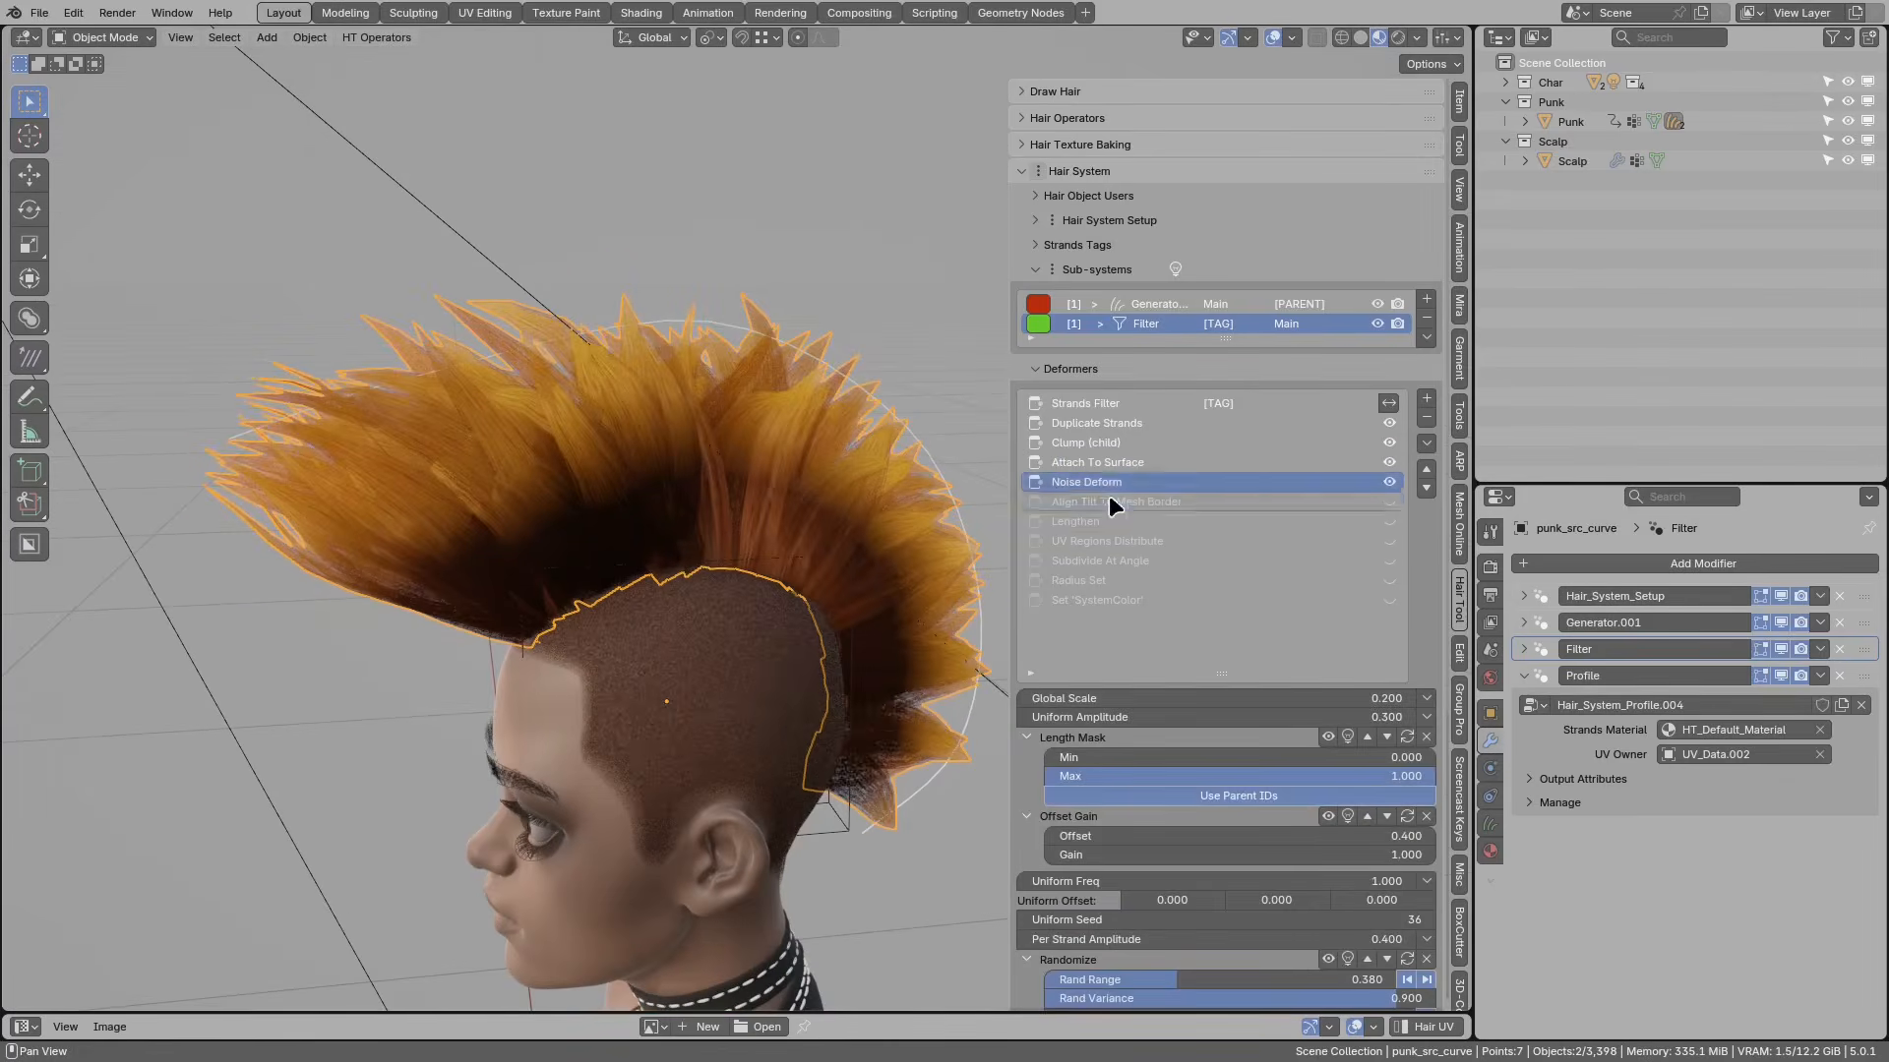
pyautogui.click(1110, 502)
pyautogui.moveTo(964, 536); pyautogui.dragTo(758, 624, button='middle')
pyautogui.click(1389, 502)
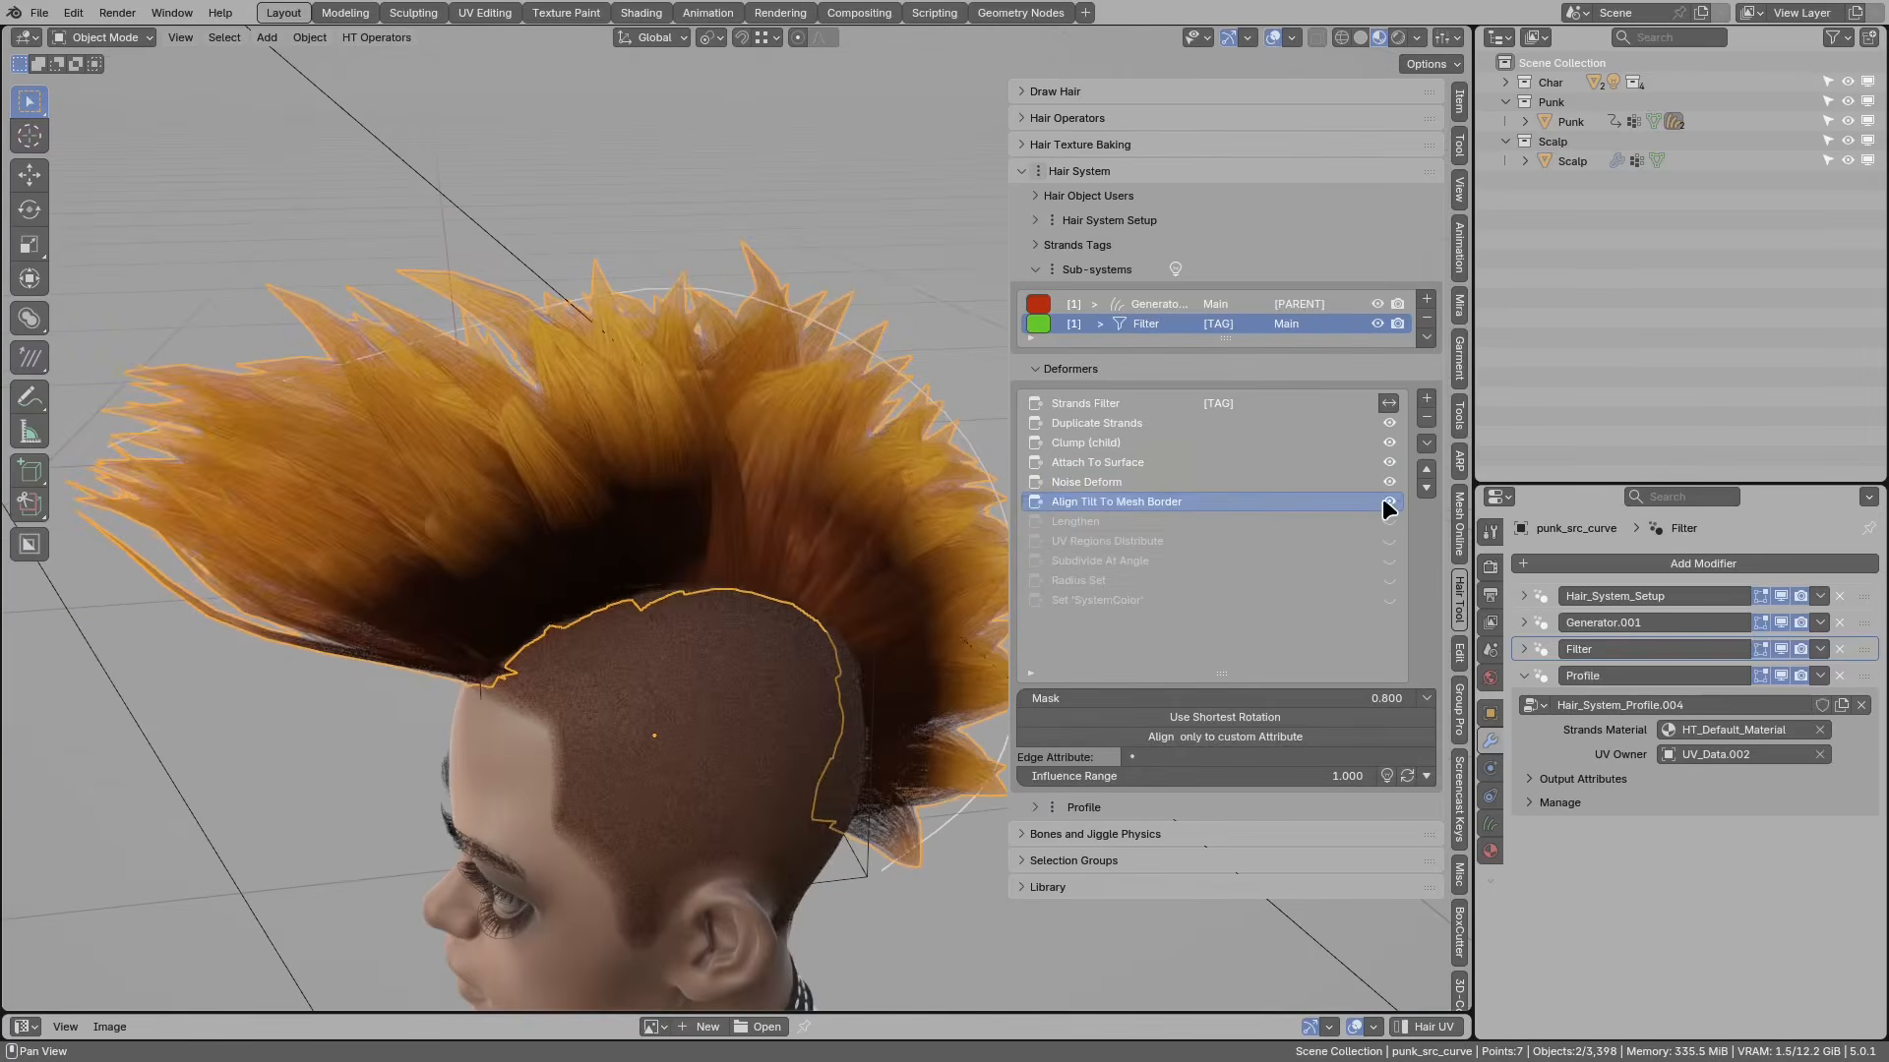
# Step: Enable the Lengthen deformer and set its Extend Fac to 0.240
pyautogui.click(1068, 525)
pyautogui.moveTo(580, 590); pyautogui.dragTo(605, 390, button='middle')
pyautogui.click(1389, 521)
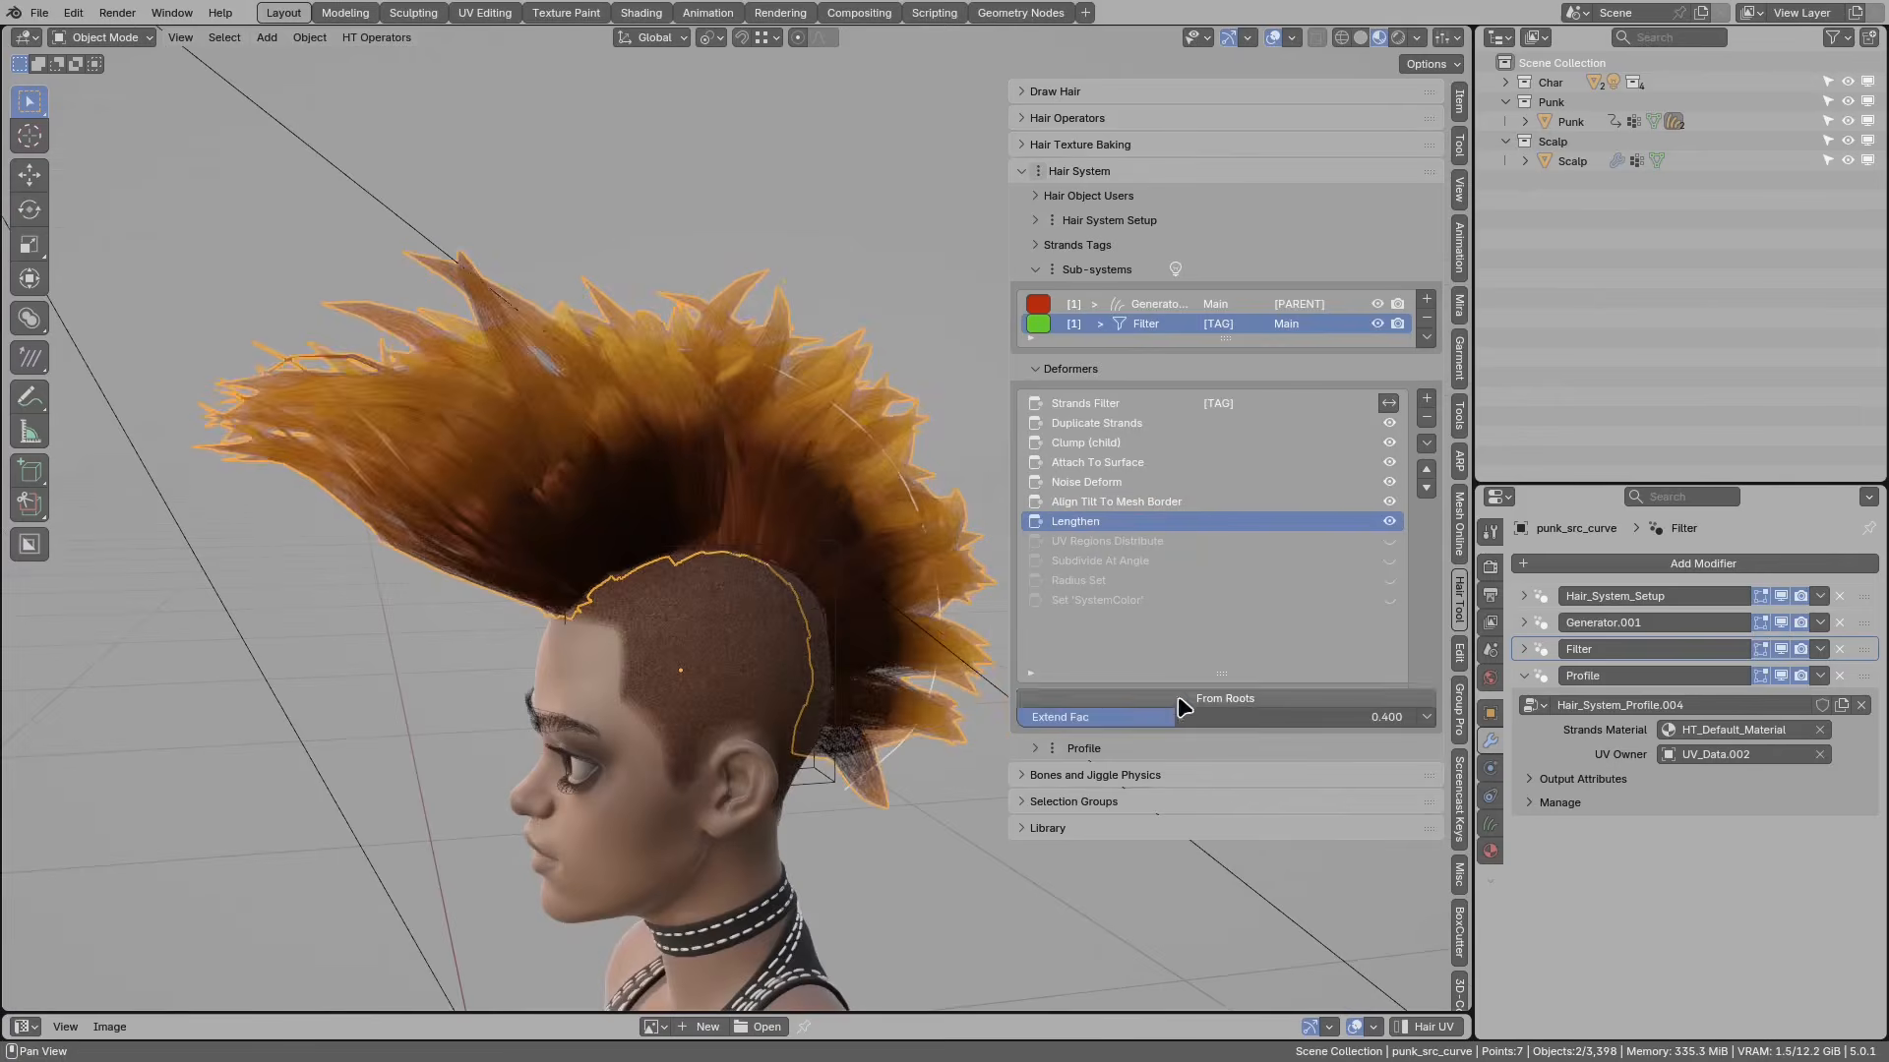
pyautogui.moveTo(1185, 717); pyautogui.dragTo(1121, 717)
pyautogui.moveTo(836, 418); pyautogui.dragTo(773, 368, button='middle')
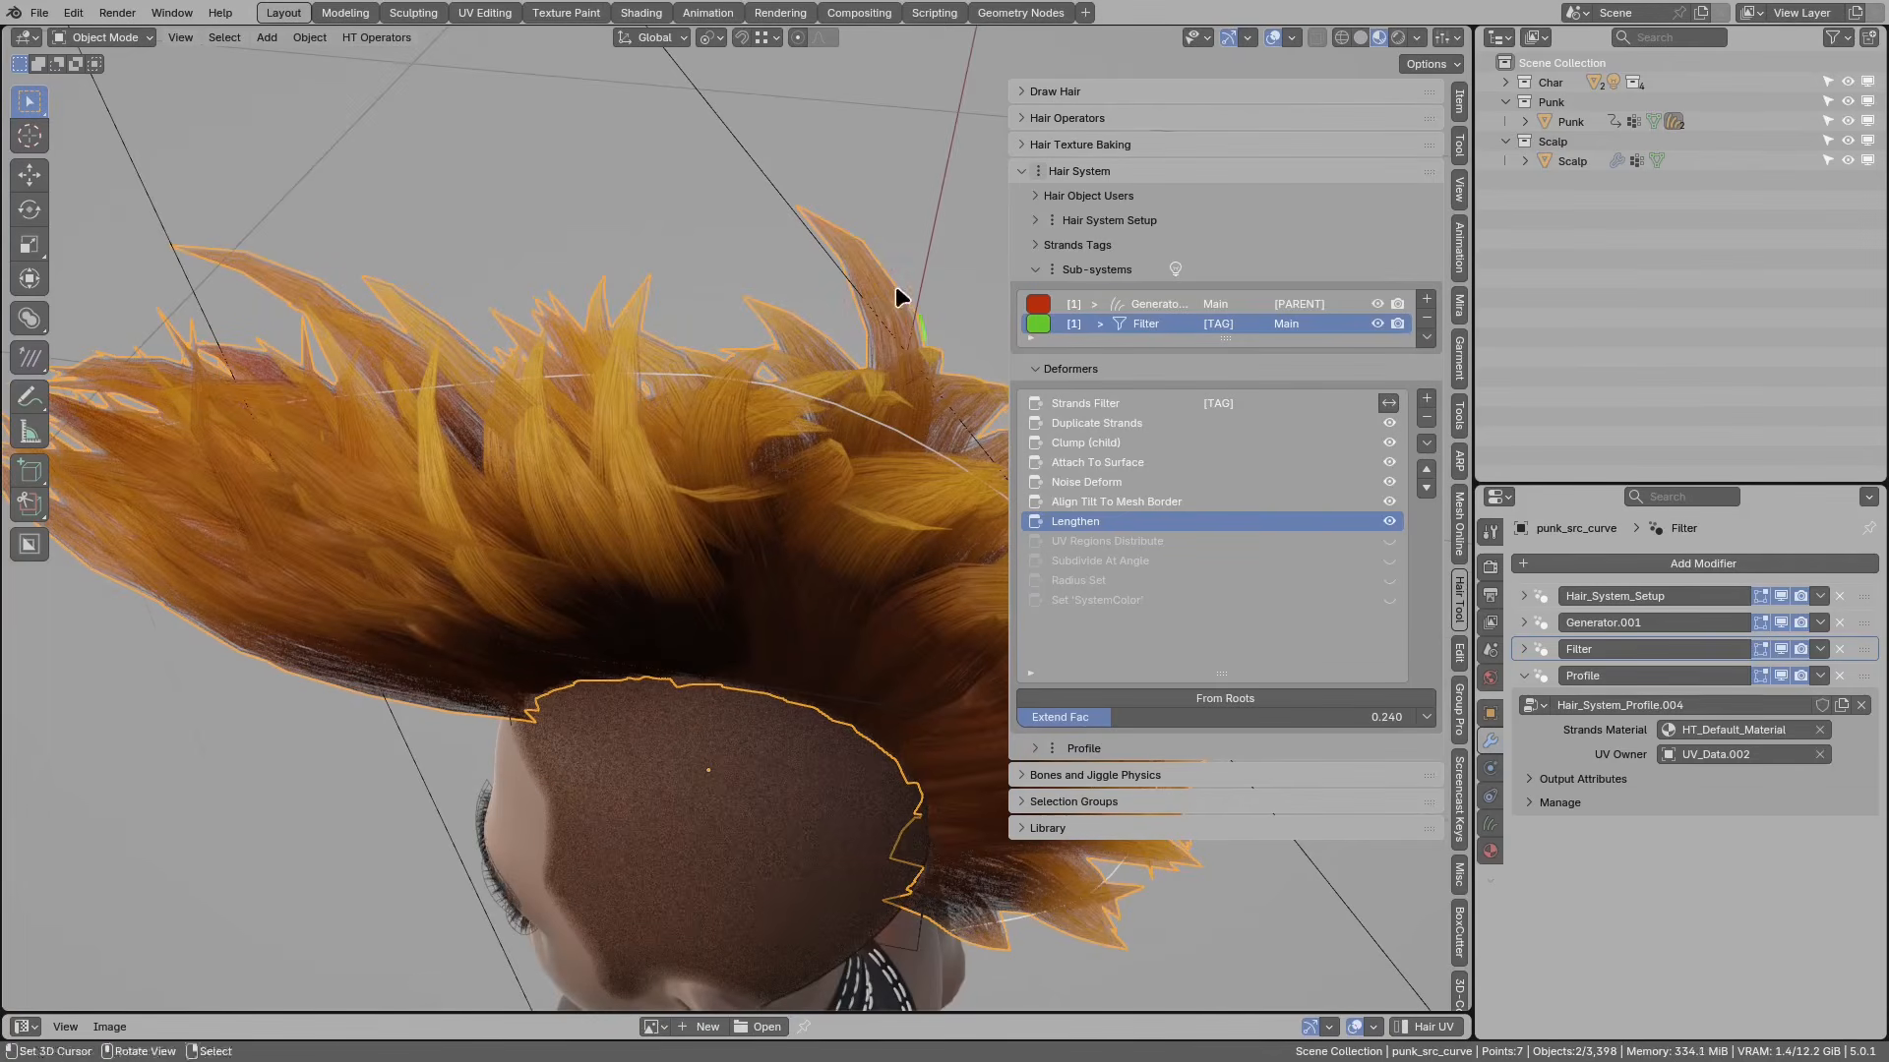
pyautogui.moveTo(900, 298); pyautogui.dragTo(758, 423, button='middle')
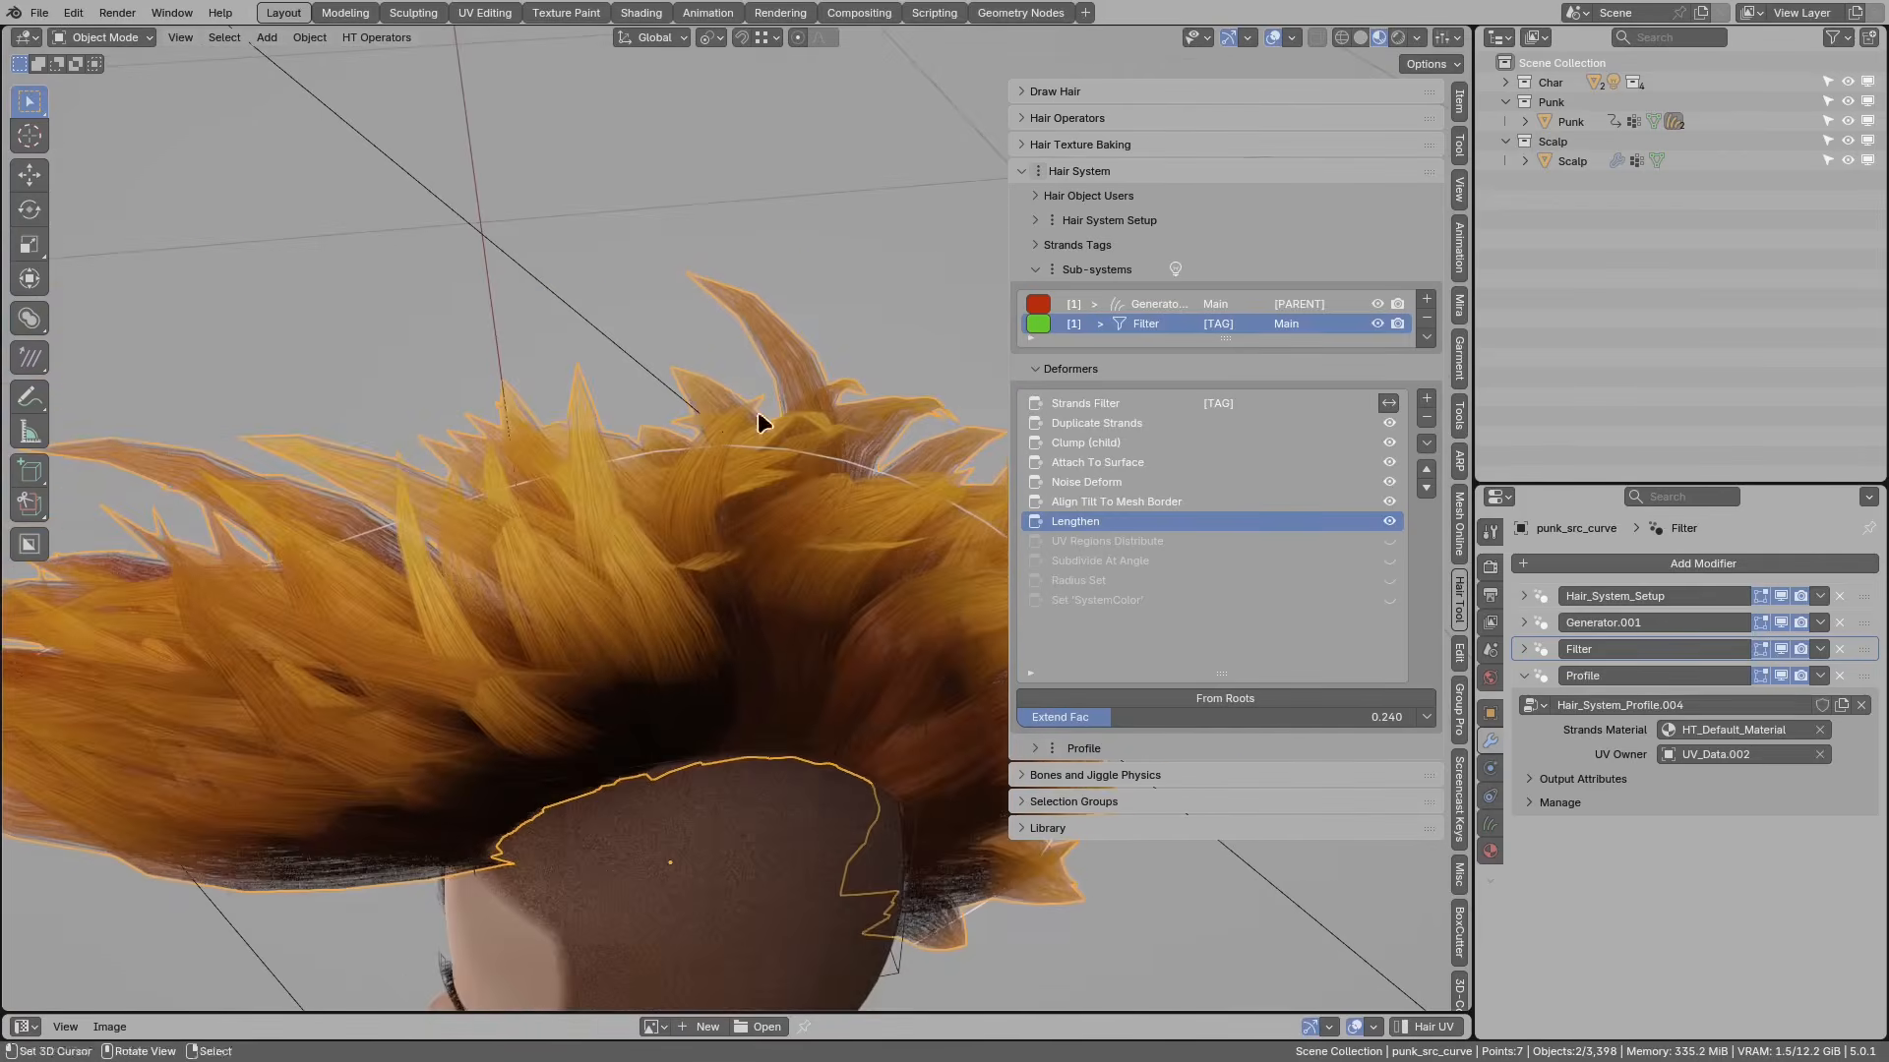
# Step: Enable the Subdivide At Angle deformer and inspect the curved strand tips at the crown
pyautogui.click(1092, 543)
pyautogui.click(1220, 562)
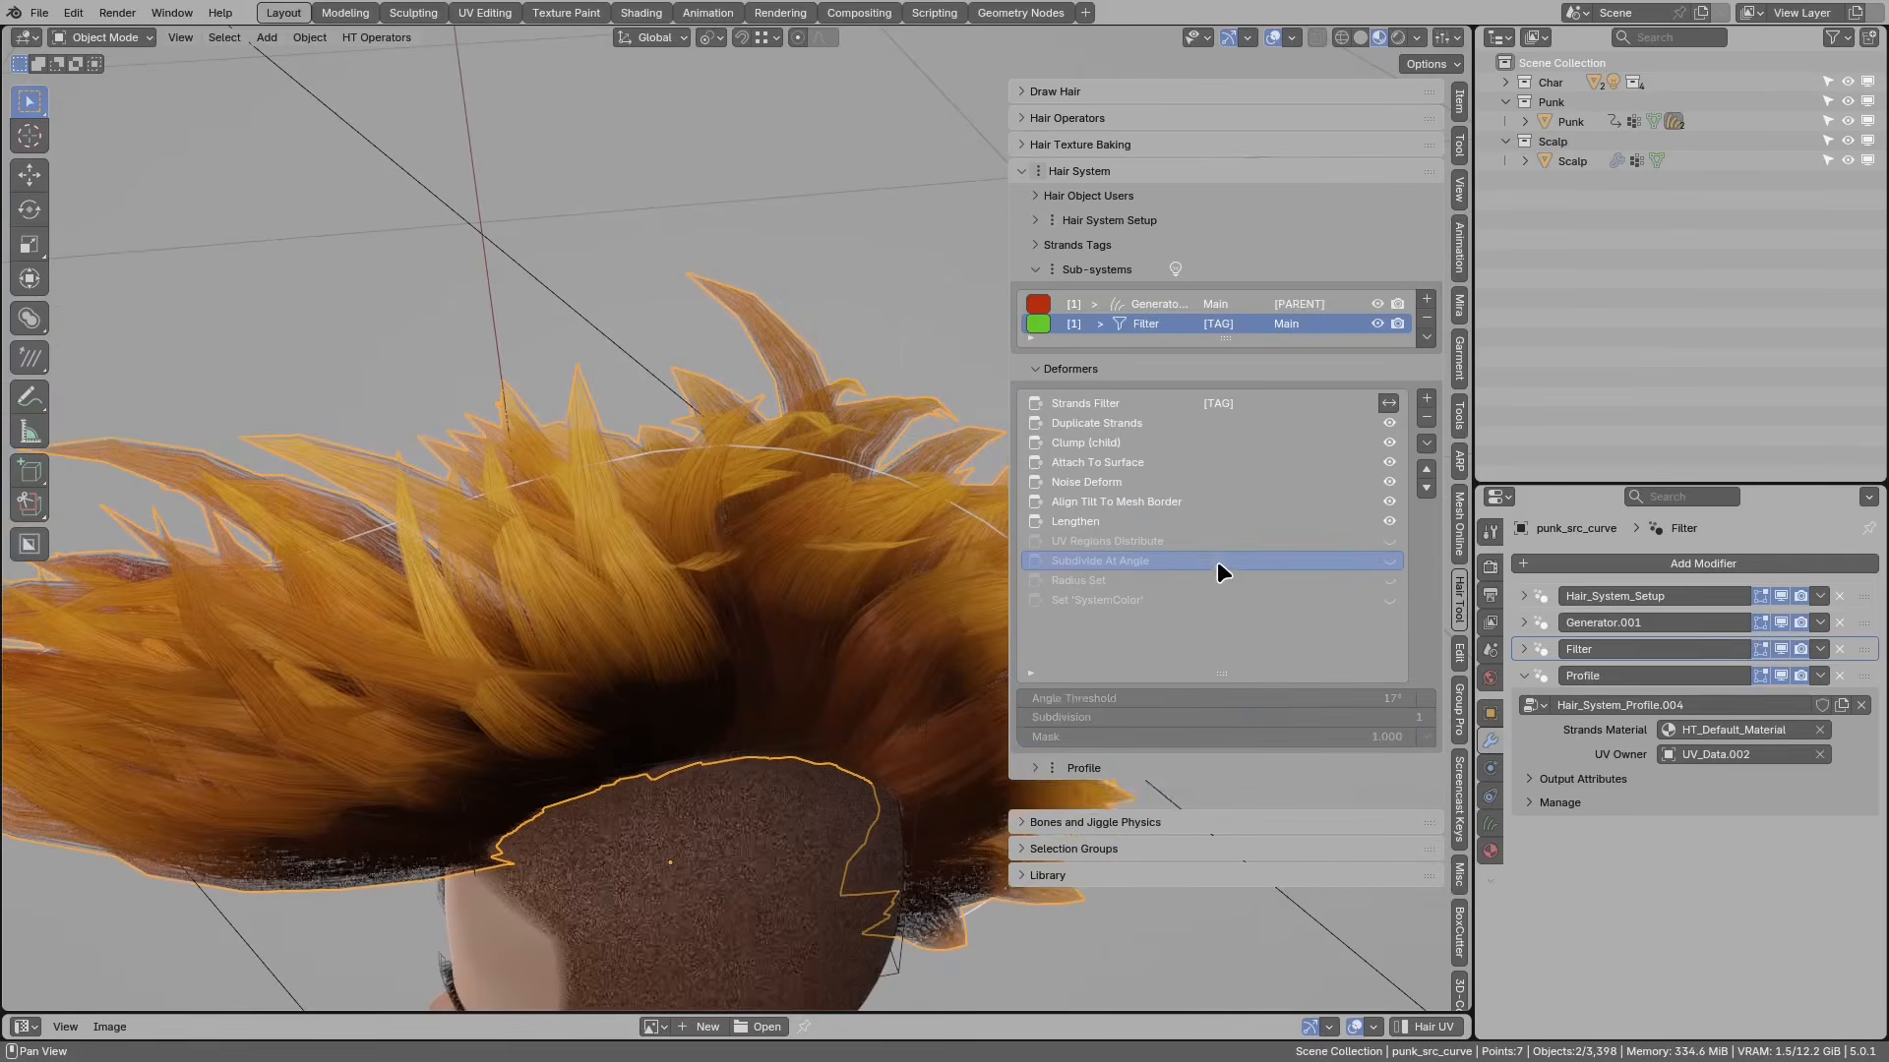
pyautogui.click(1390, 560)
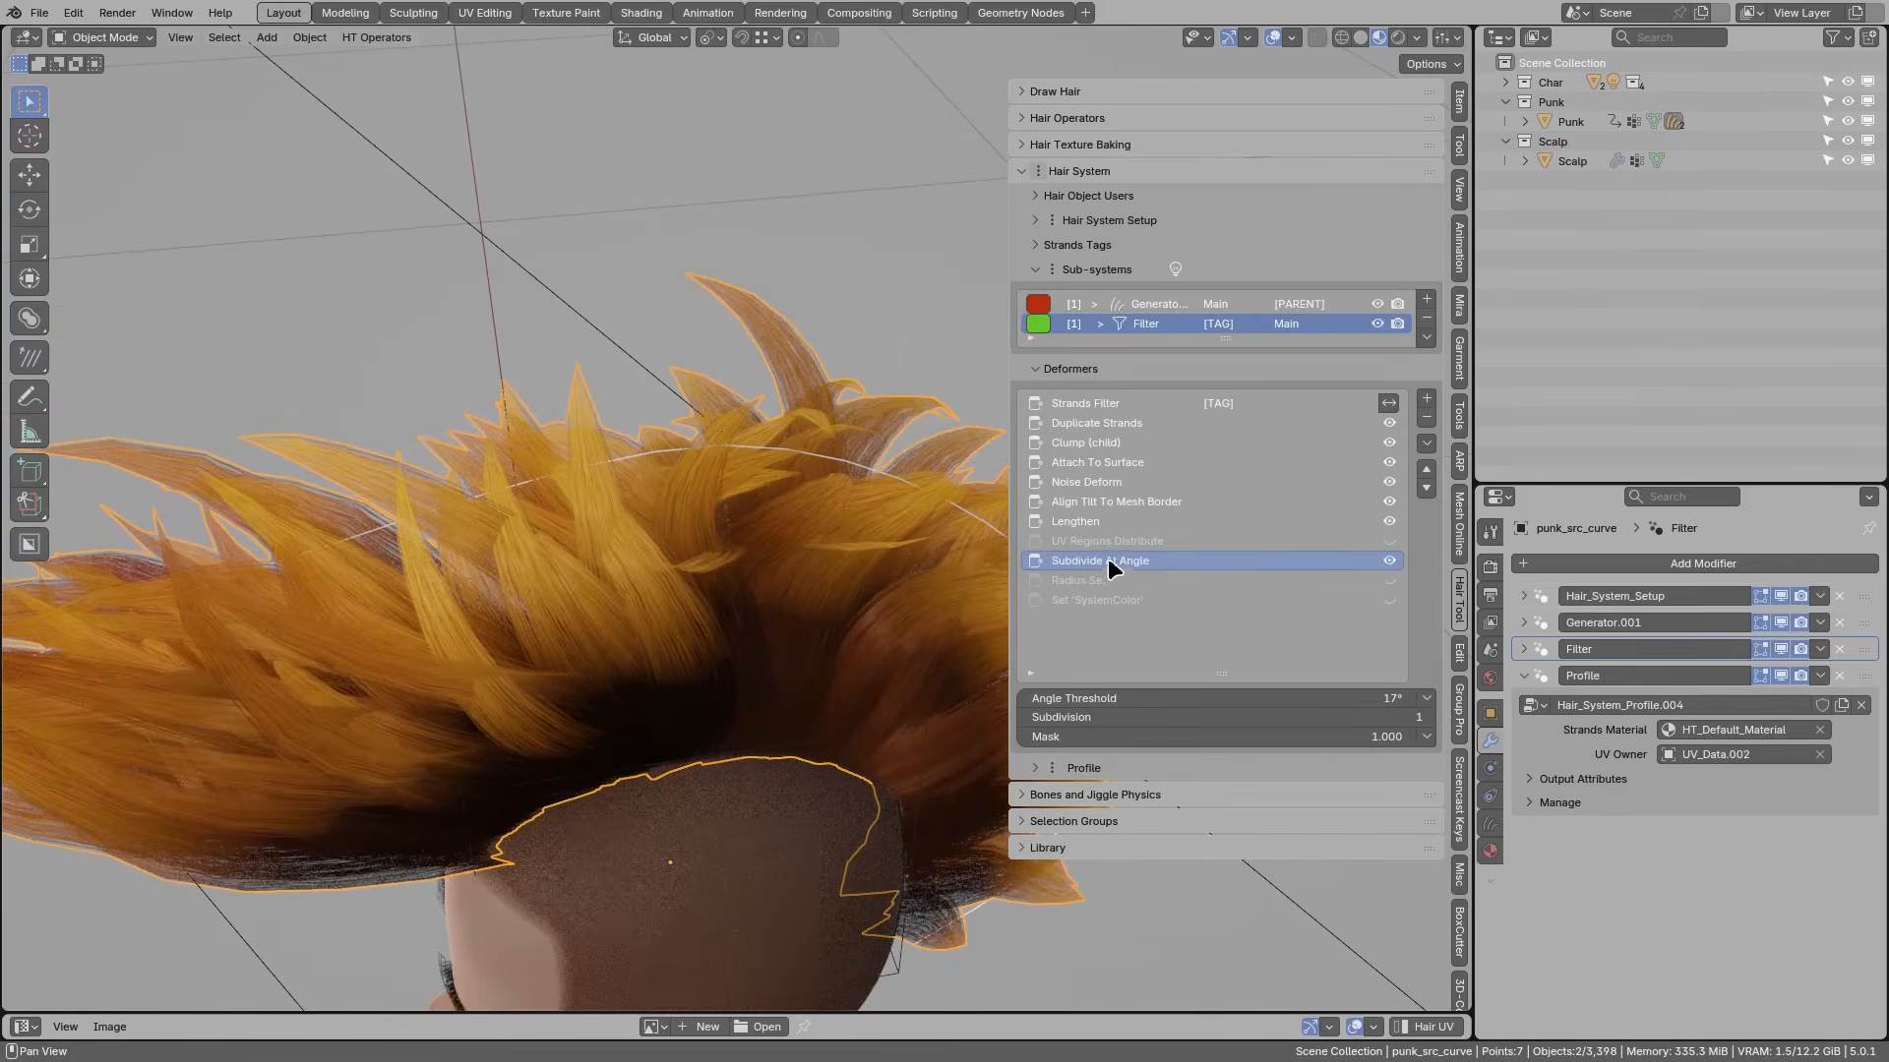
pyautogui.moveTo(748, 376); pyautogui.dragTo(665, 374, button='middle')
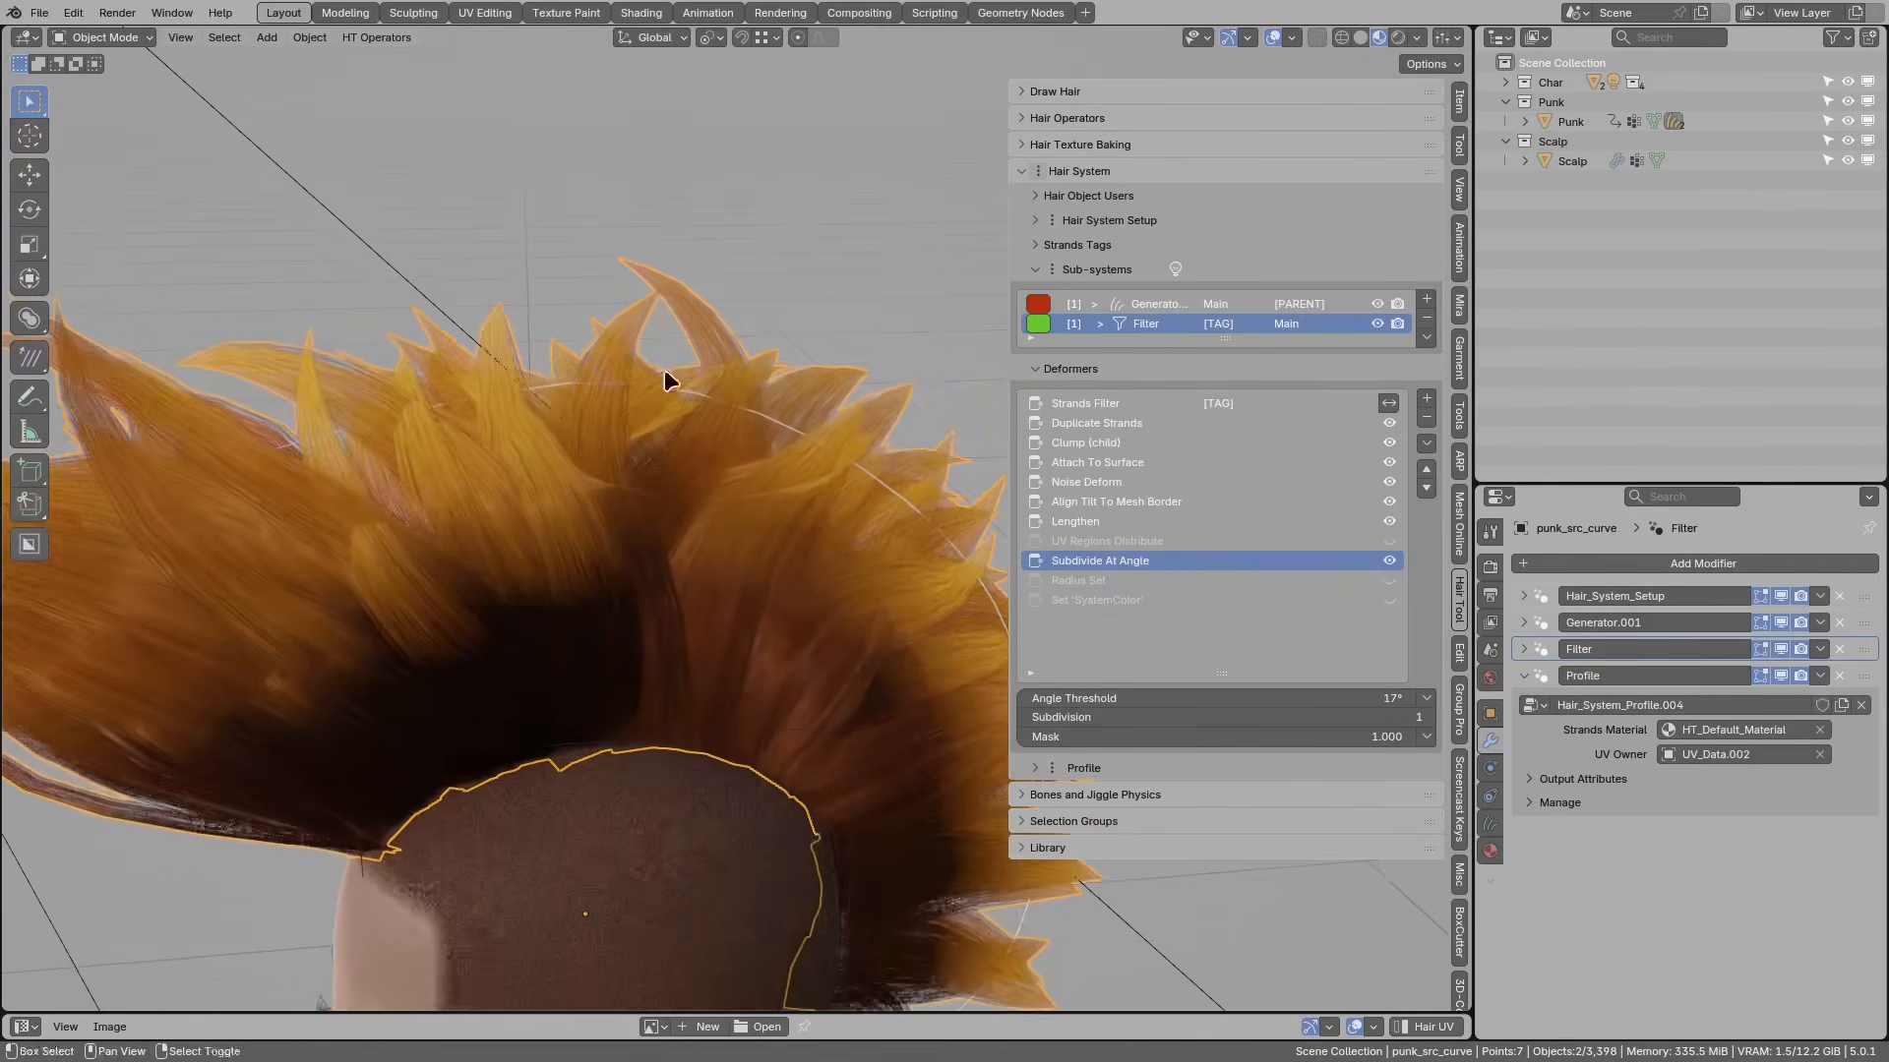
pyautogui.scroll(-1, 727, 674)
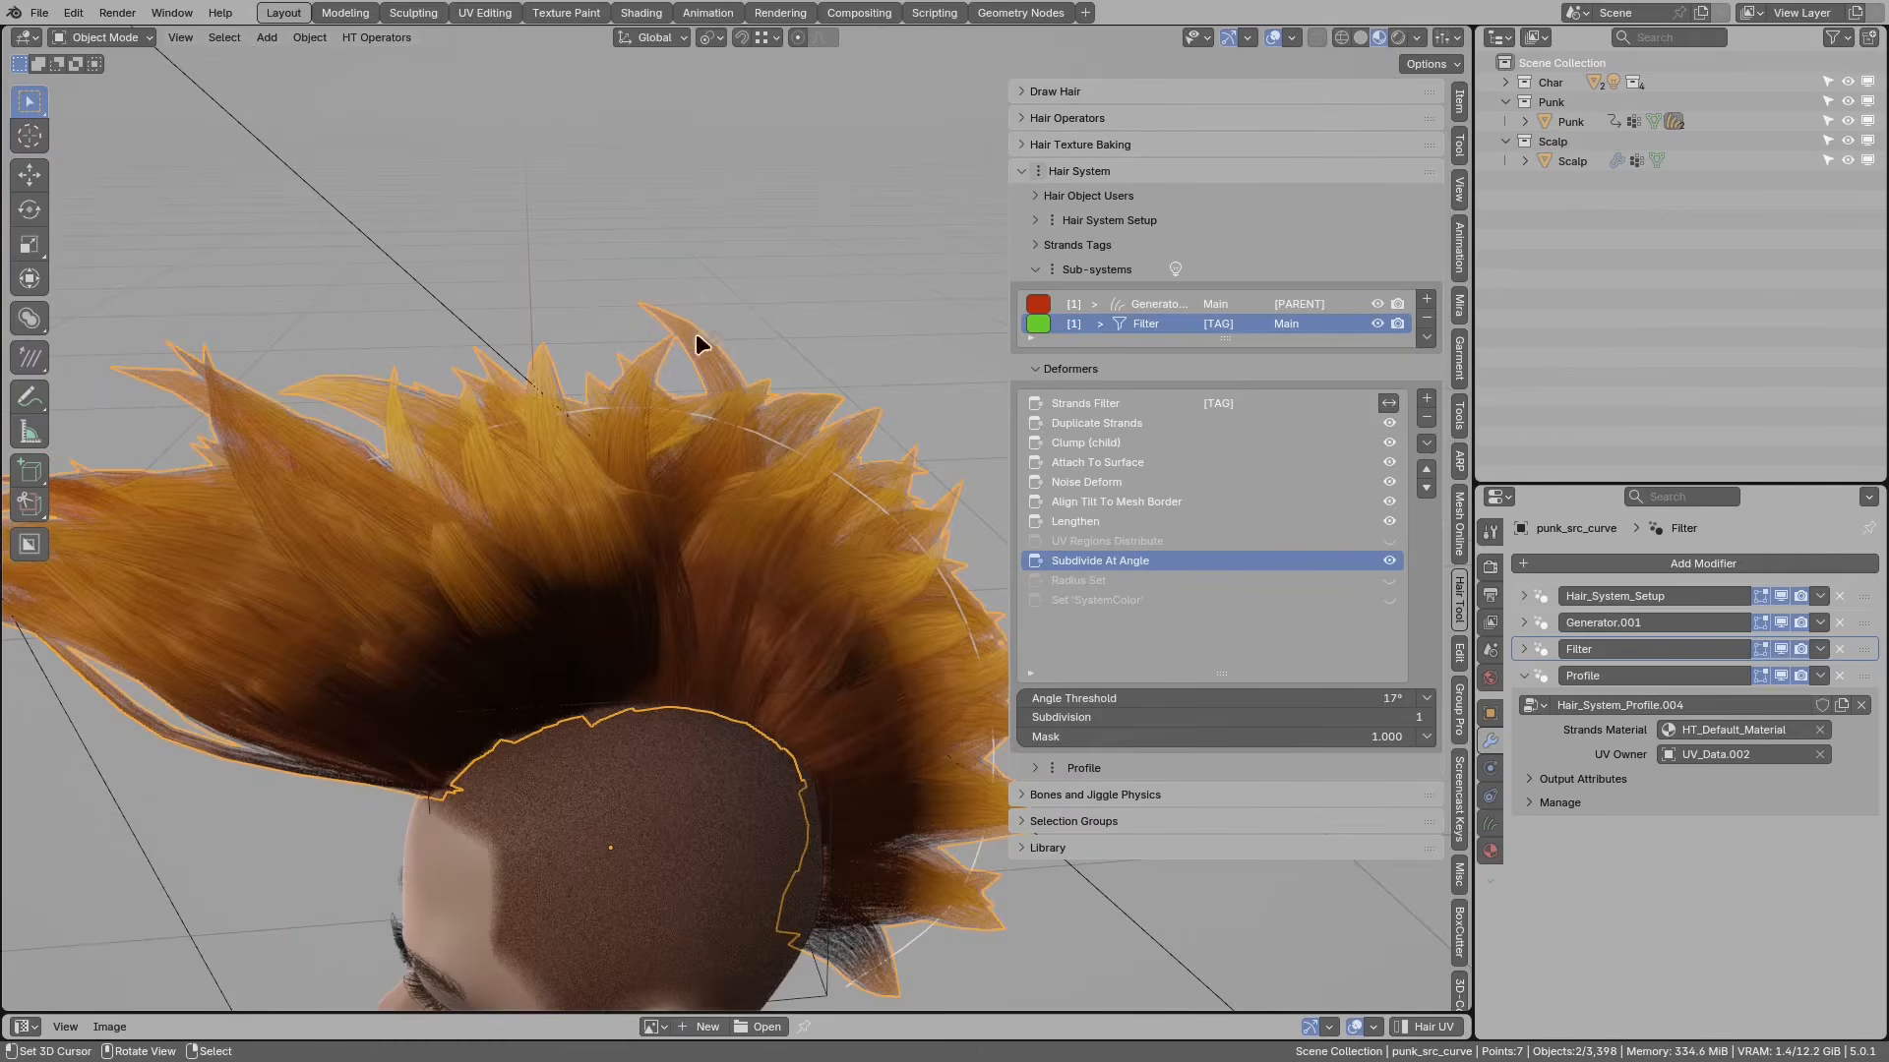
# Step: Enable the UV Regions Distribute deformer for the child strands
pyautogui.click(1082, 541)
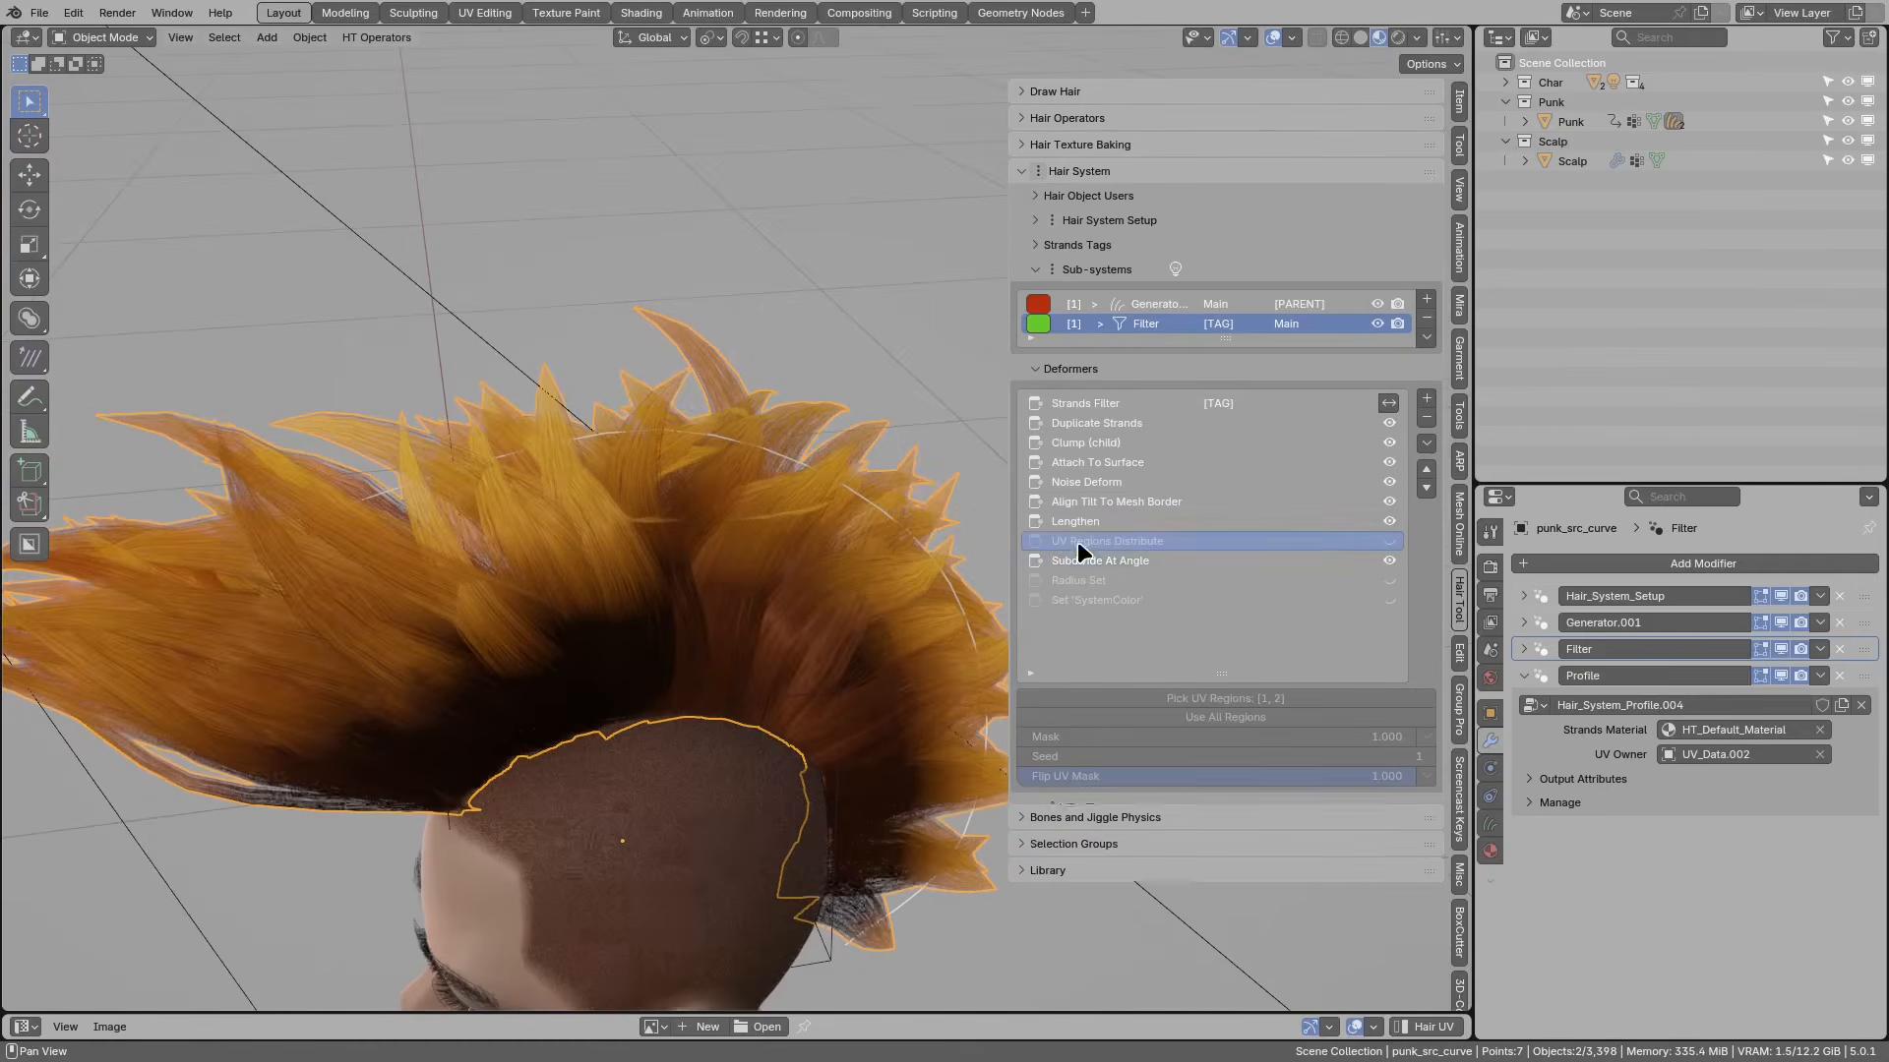
pyautogui.scroll(1, 777, 448)
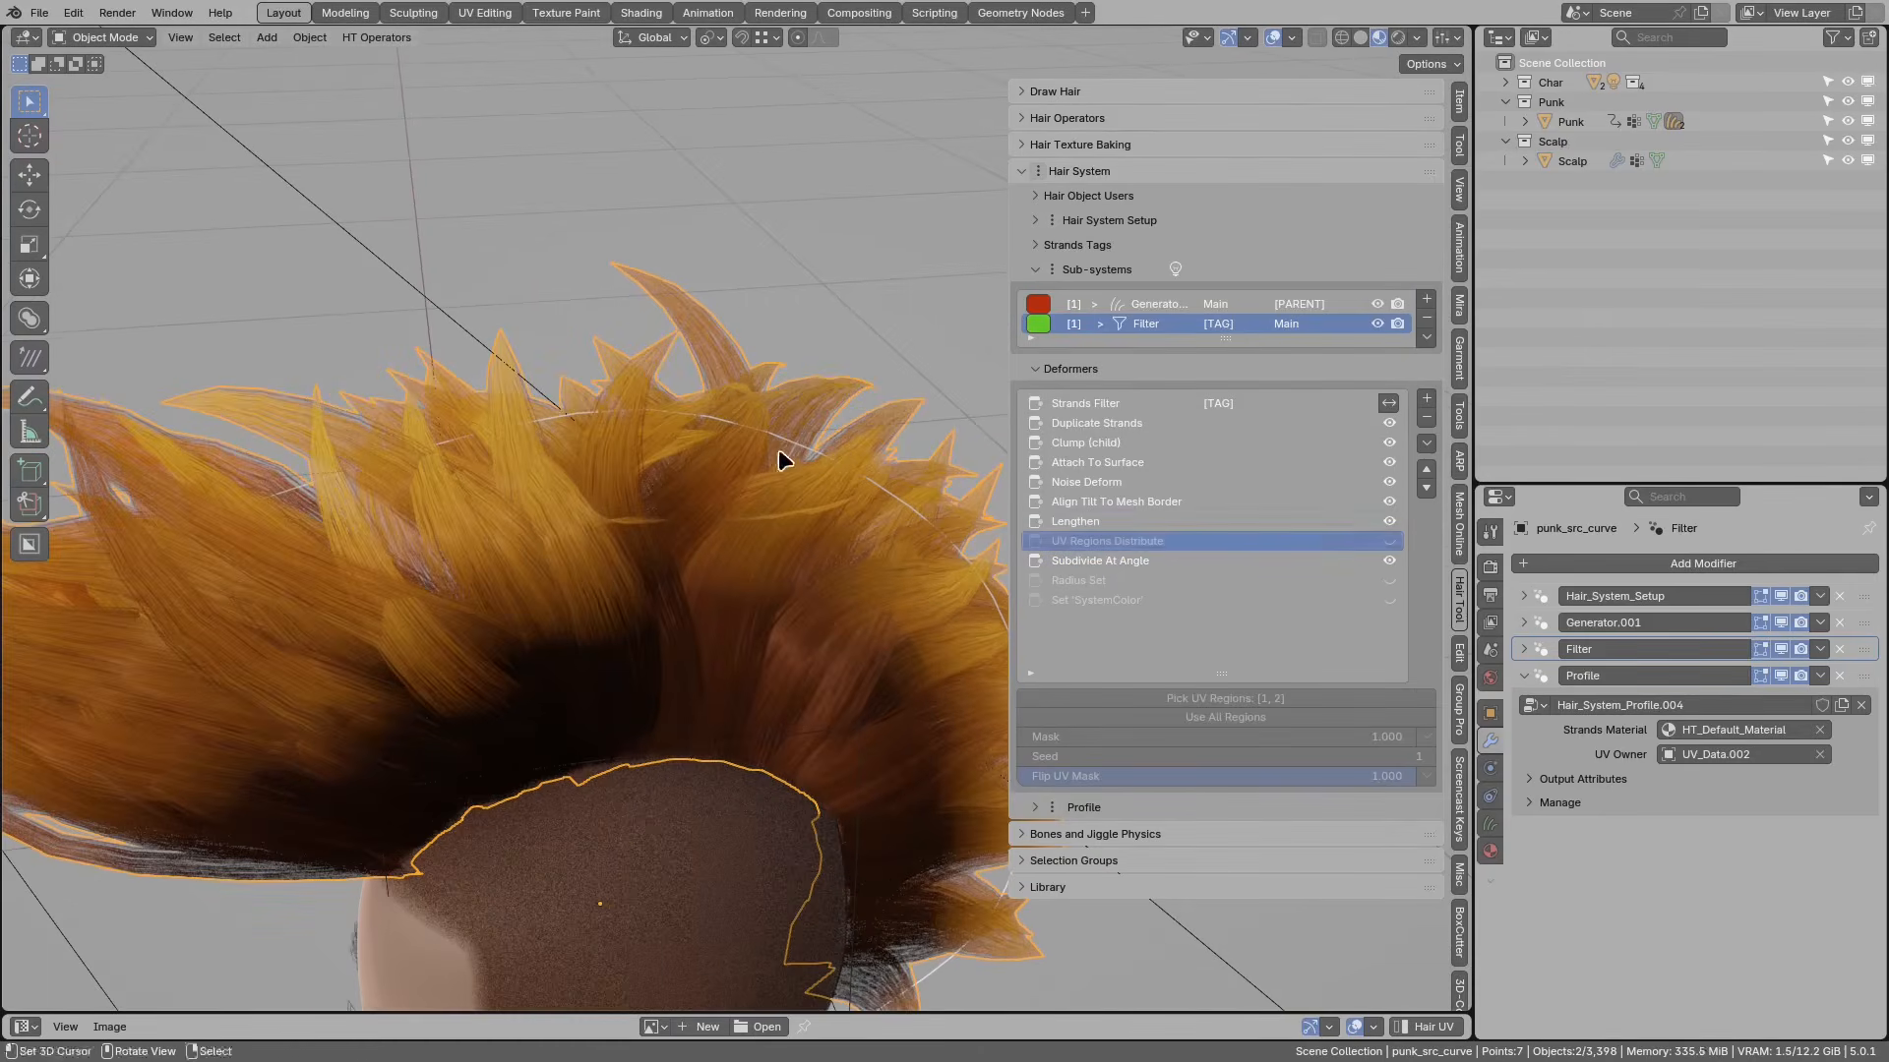
pyautogui.click(1388, 542)
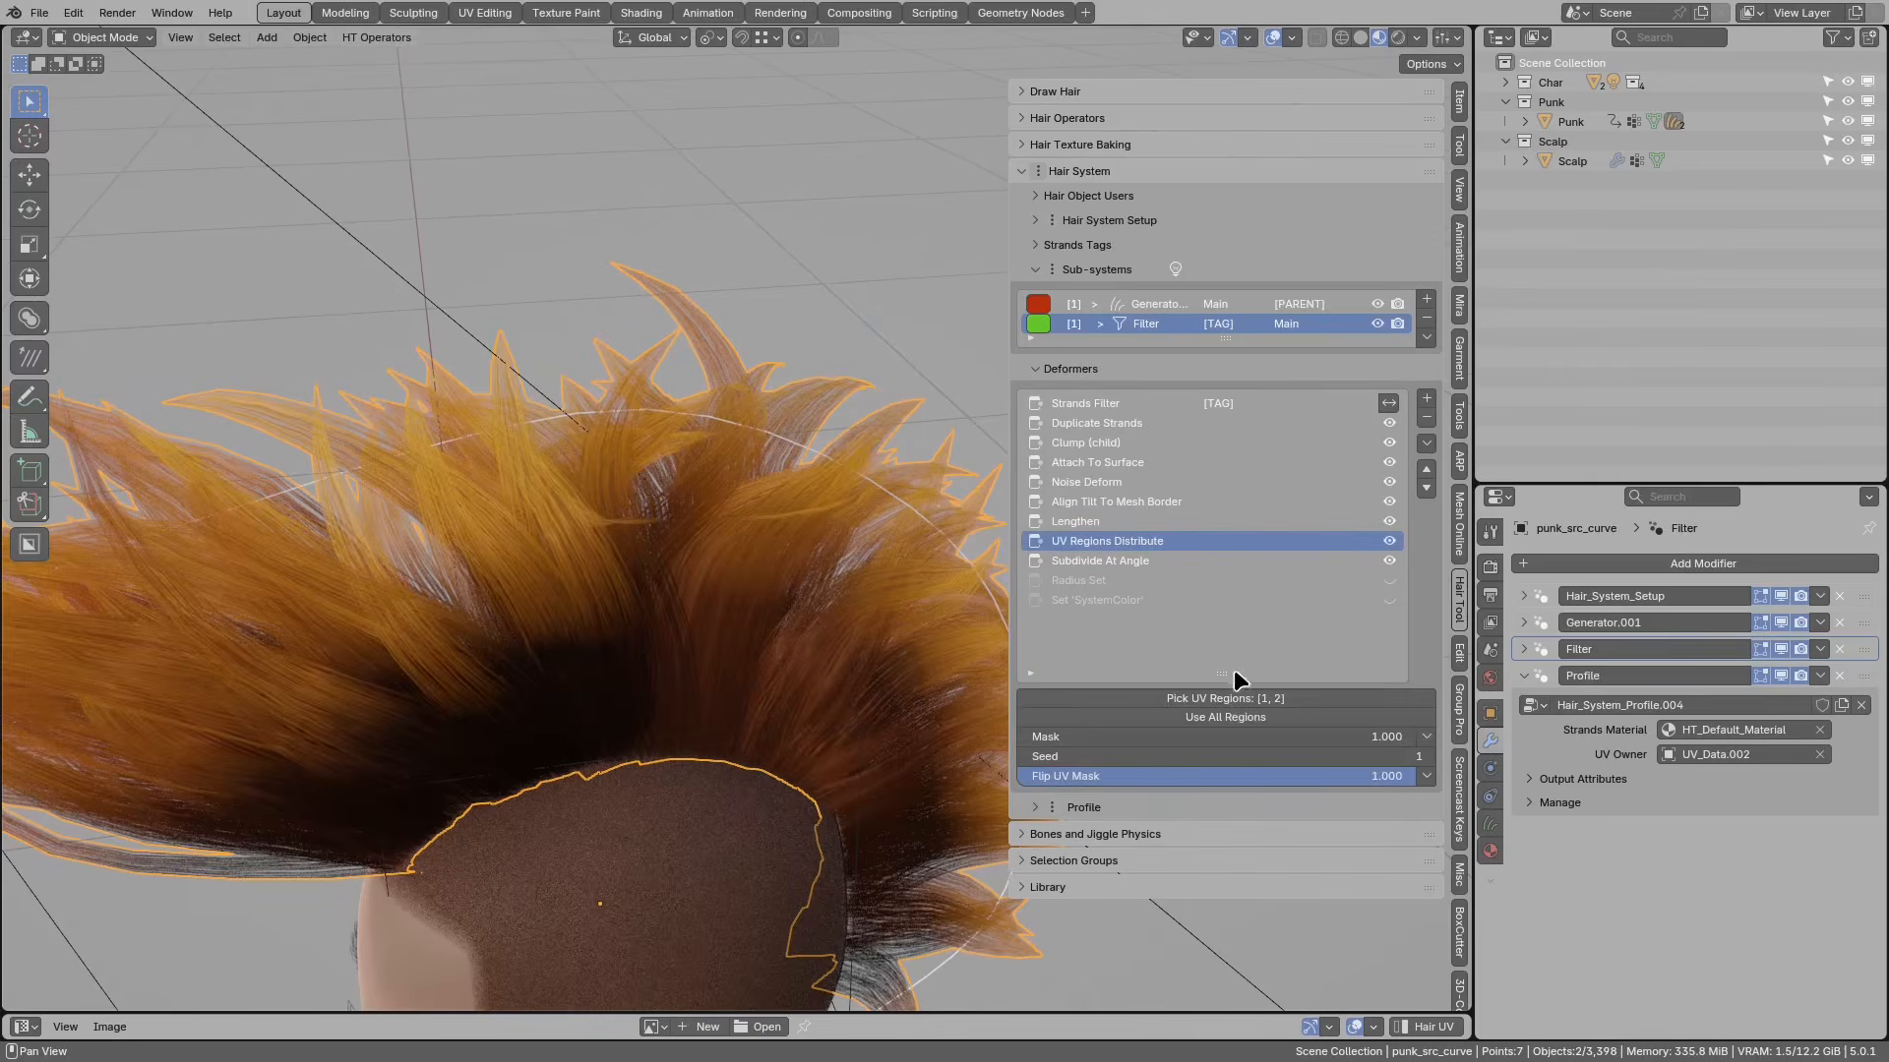
# Step: Try single UV regions such as 0 and 3 on the strands in an enlarged region overlay, and cancel the picking
pyautogui.click(1278, 699)
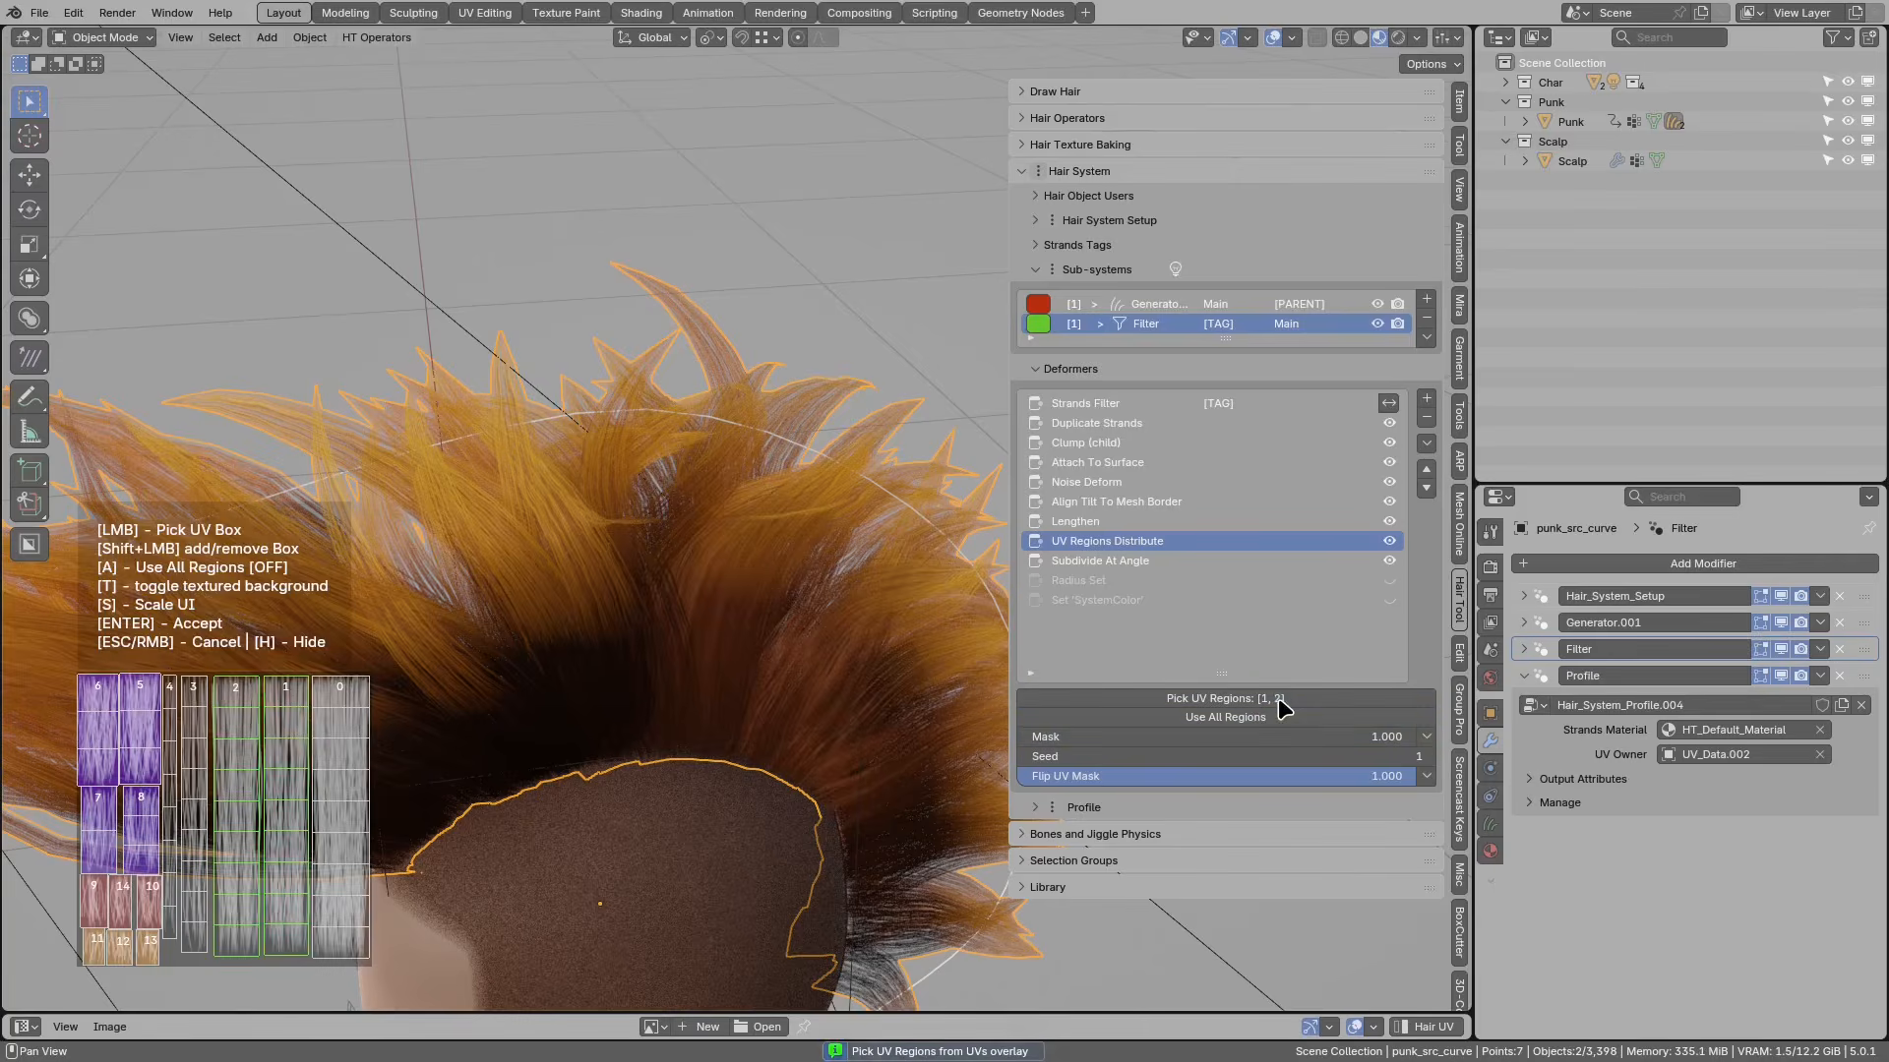
pyautogui.press('s')
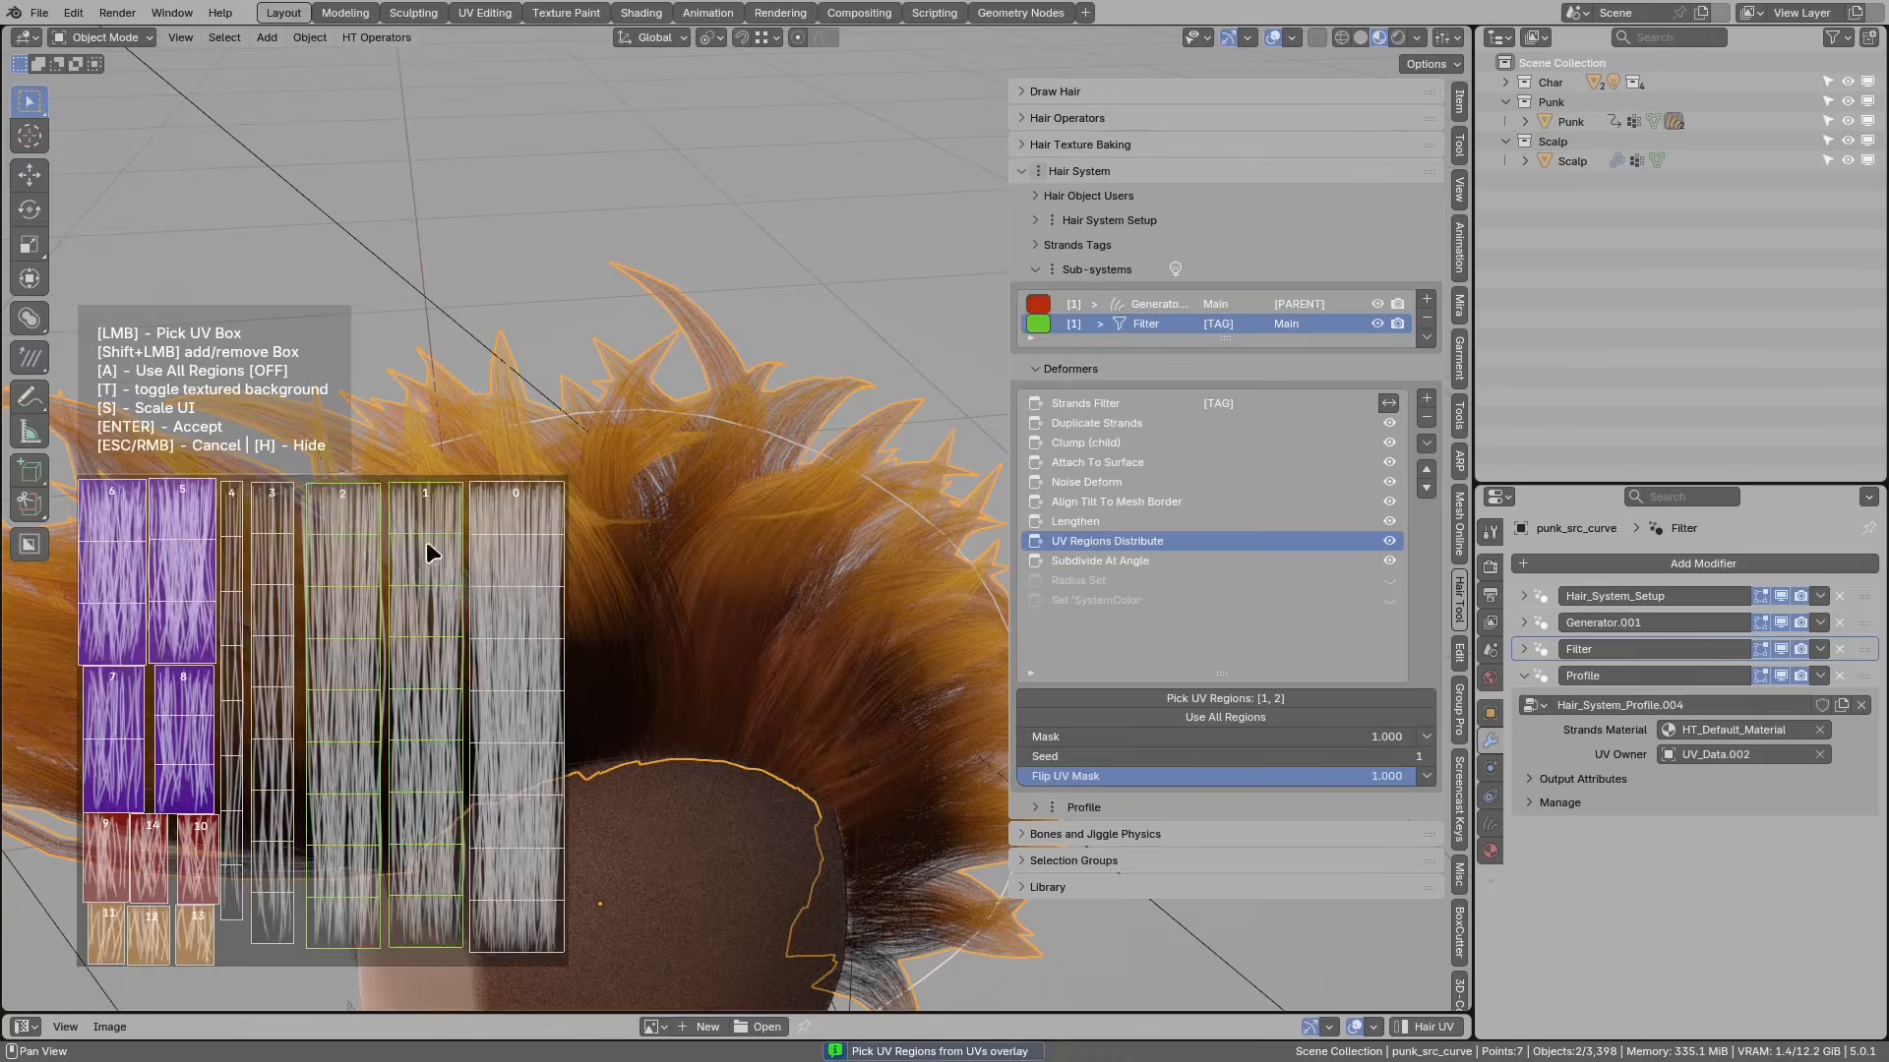
pyautogui.press('s')
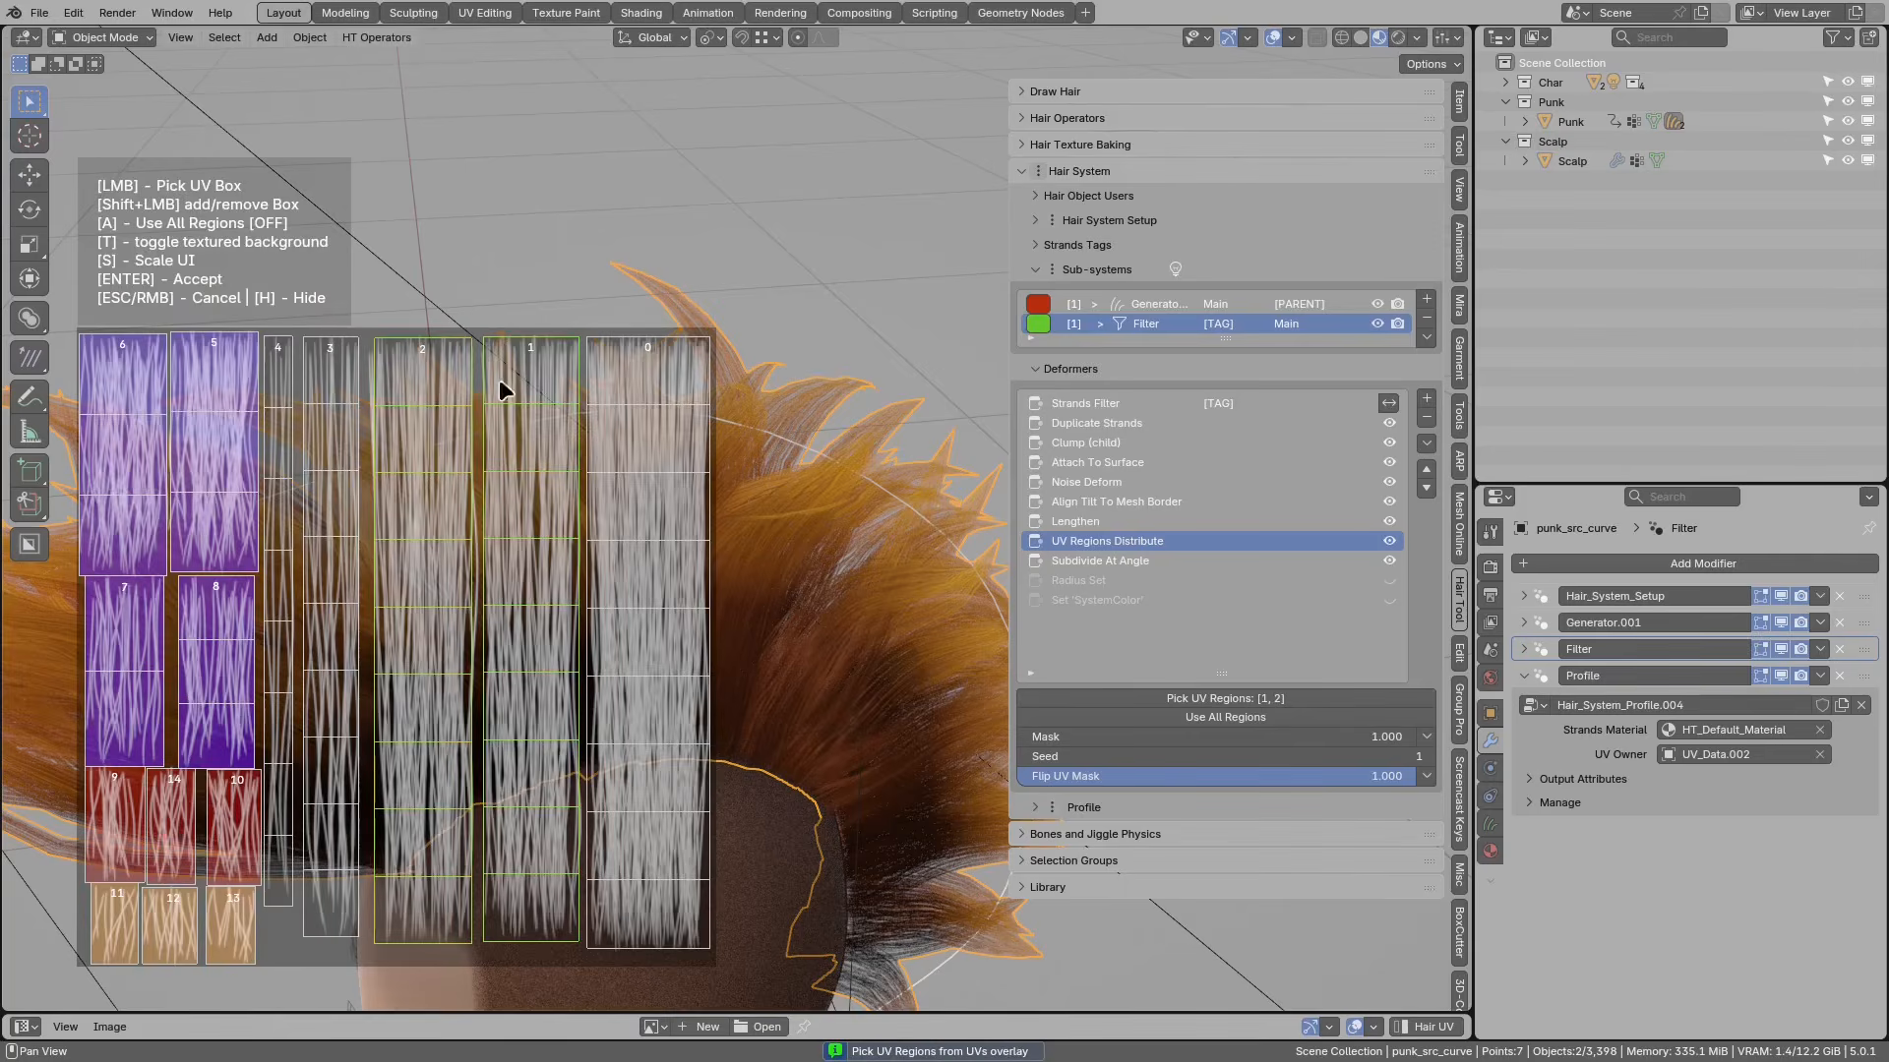
pyautogui.keyDown('shift'); pyautogui.moveTo(822, 439); pyautogui.dragTo(882, 284, button='middle'); pyautogui.keyUp('shift')
pyautogui.click(666, 394)
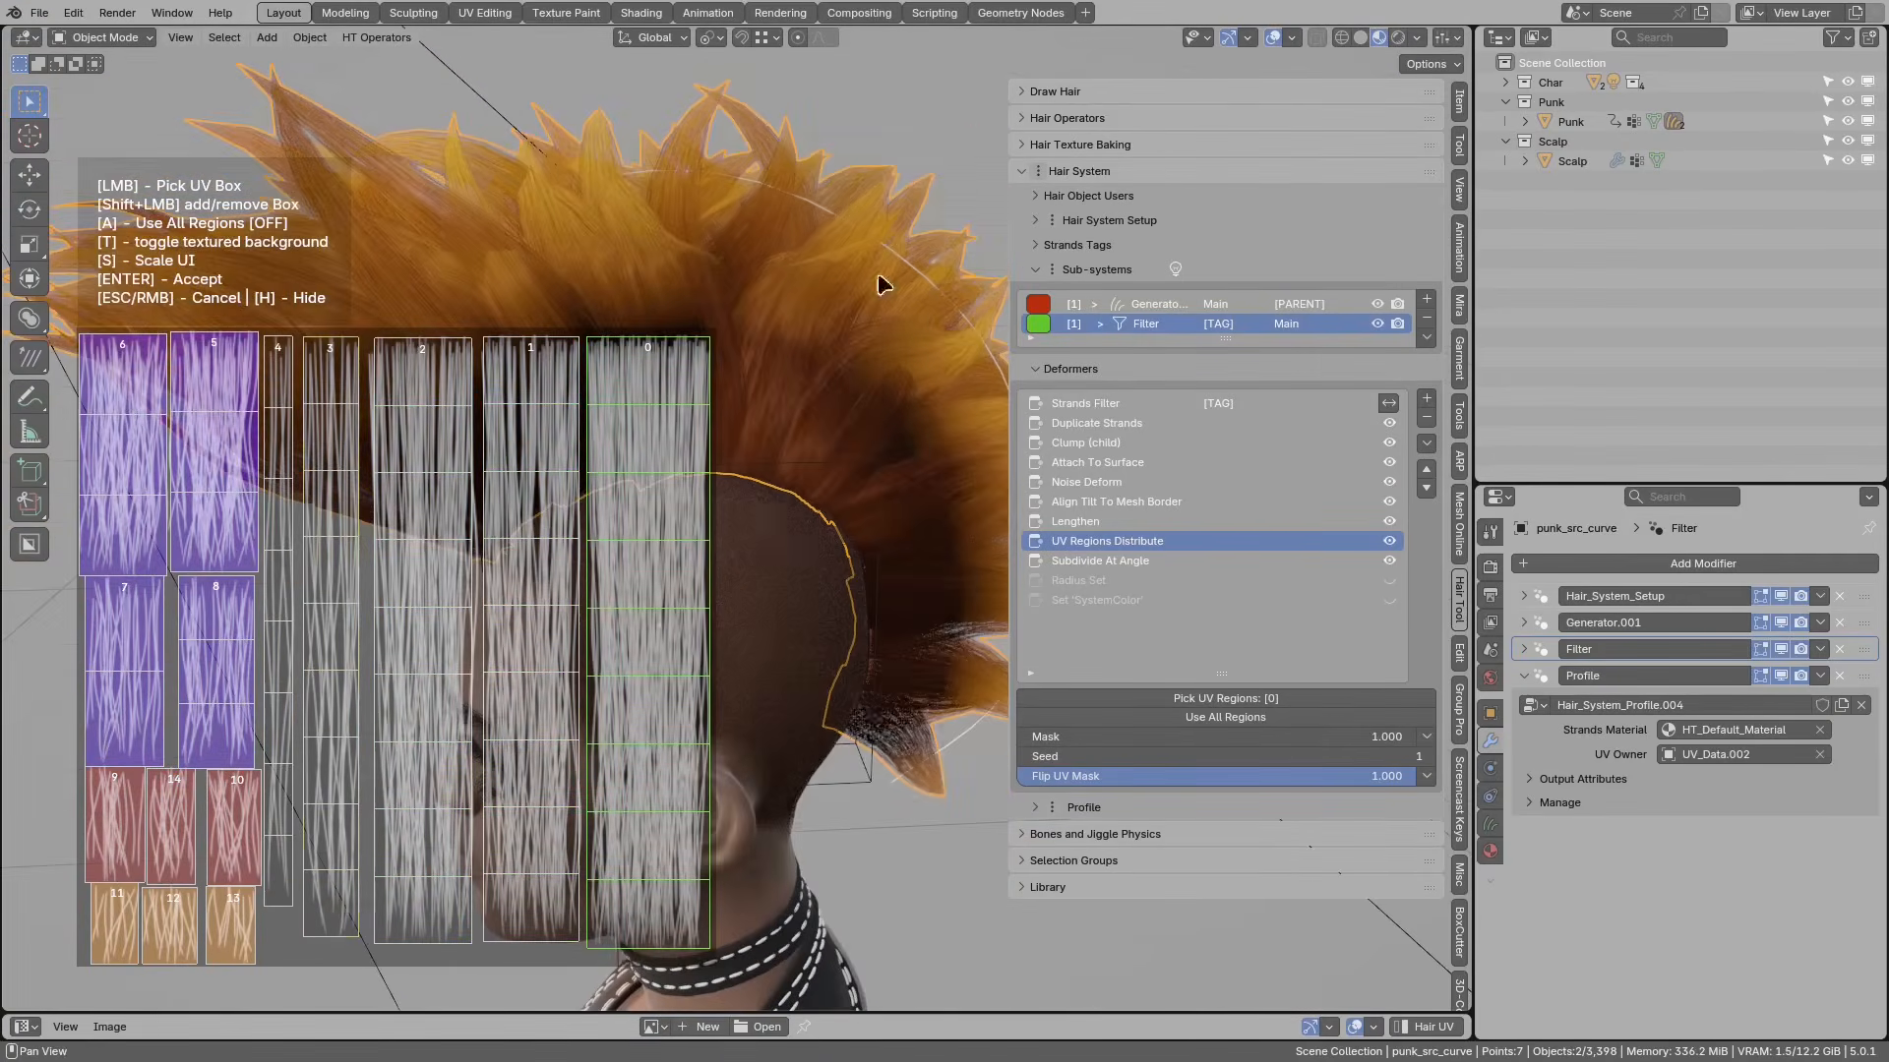
pyautogui.click(355, 403)
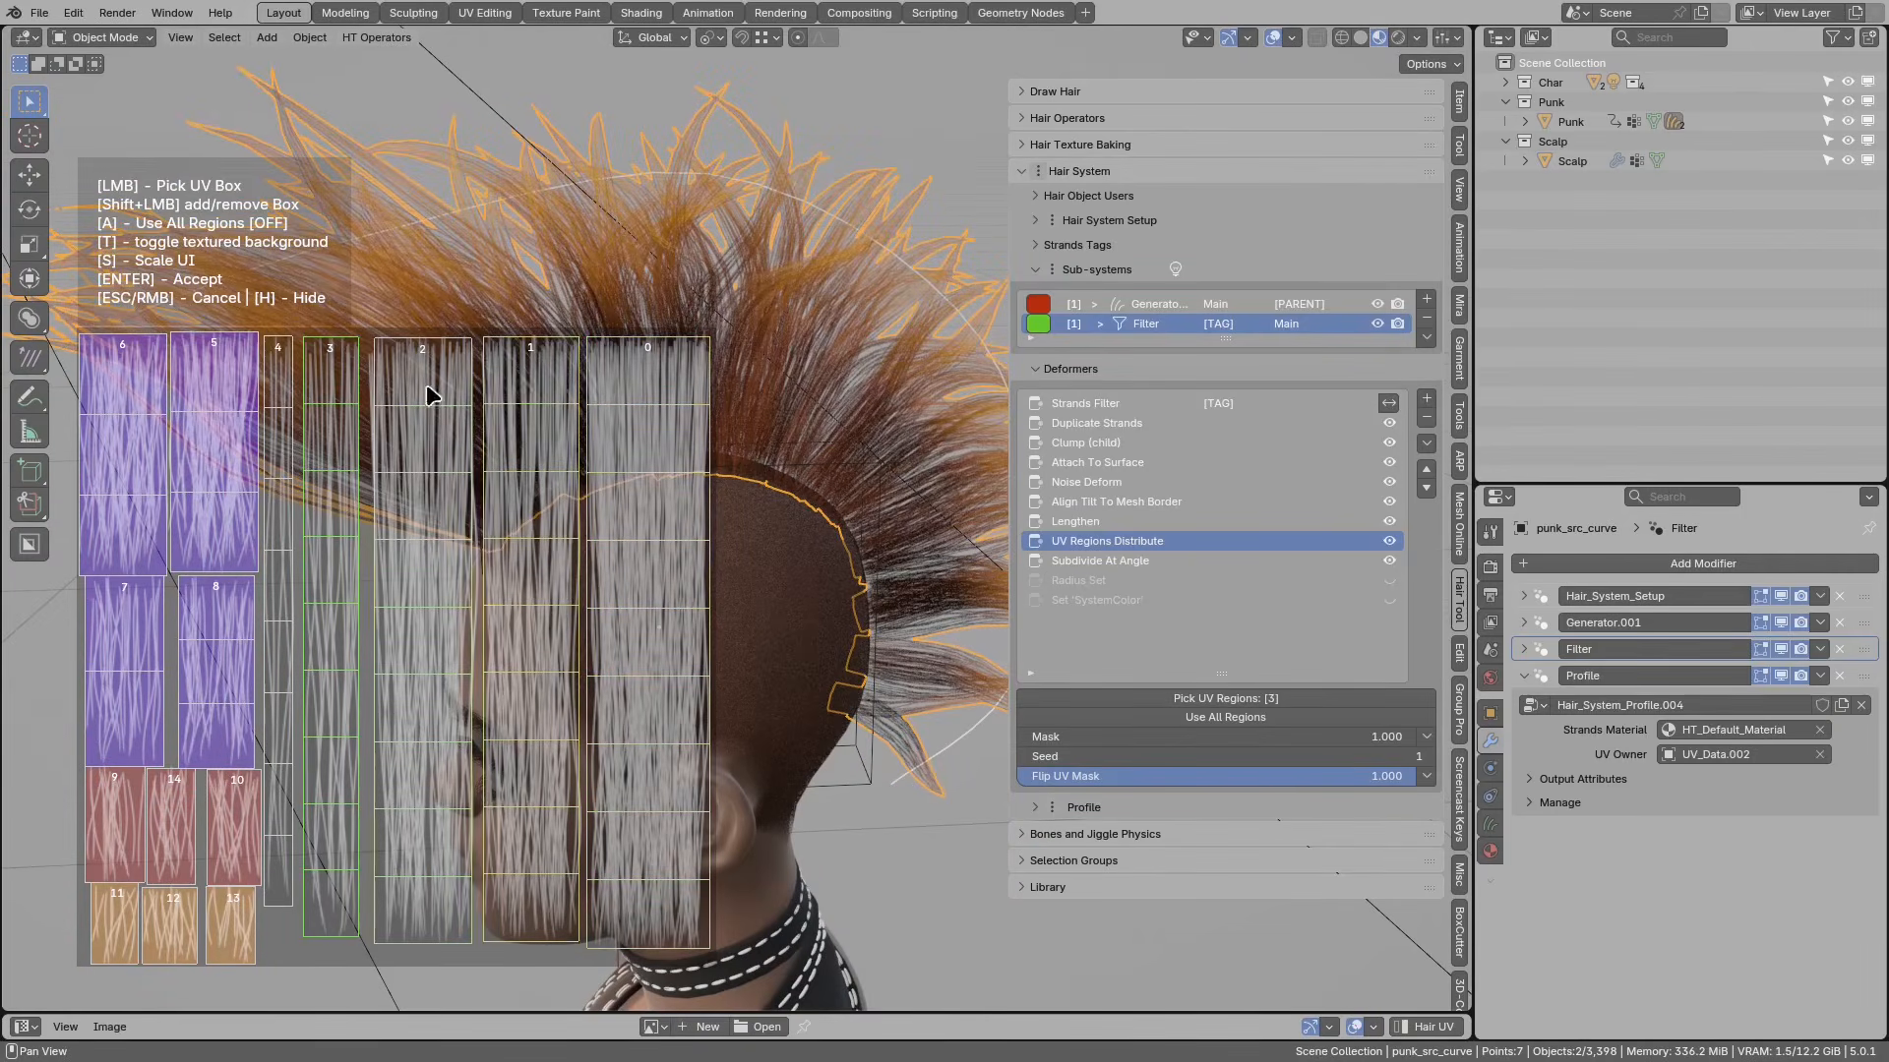
pyautogui.click(504, 402)
pyautogui.rightClick(549, 297)
# Step: Enable the Radius Set deformer and deselect the hair to view the mohawk without its selection outline
pyautogui.moveTo(650, 344); pyautogui.dragTo(836, 492, button='middle')
pyautogui.scroll(2, 836, 492)
pyautogui.click(1078, 581)
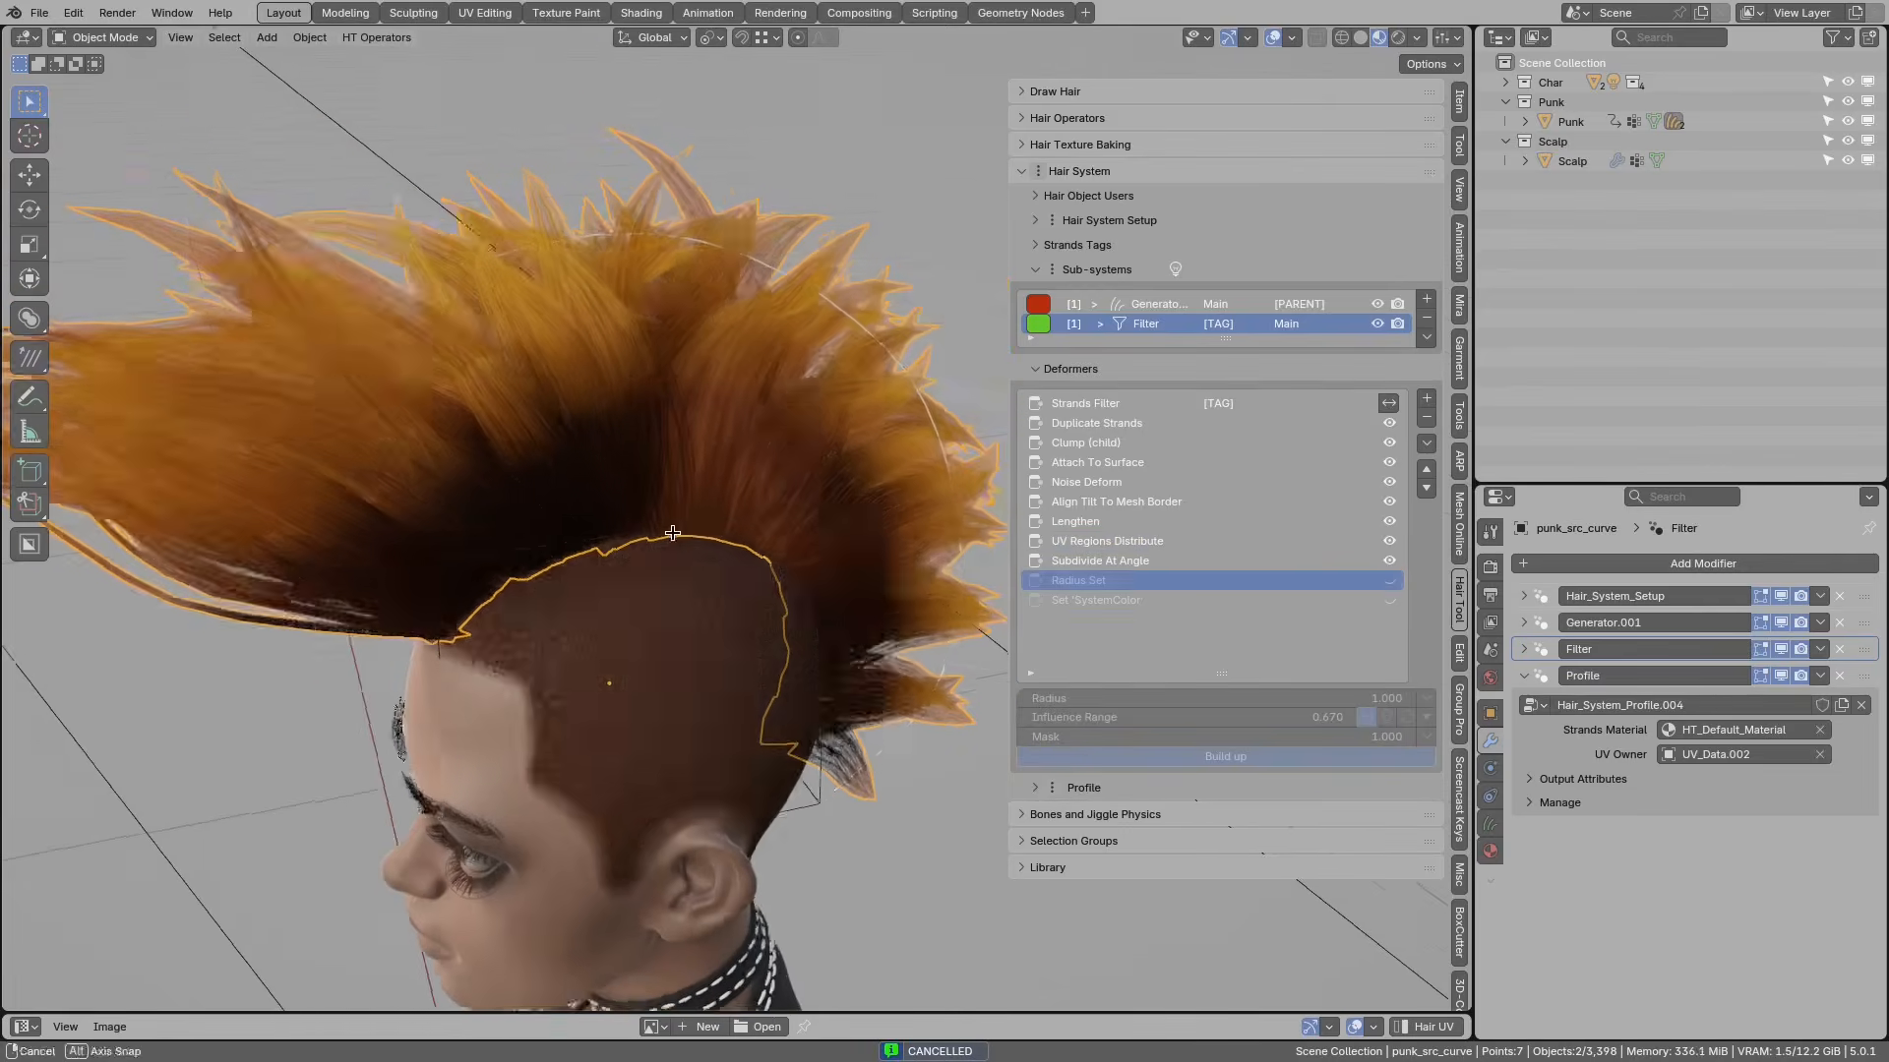
pyautogui.click(1387, 578)
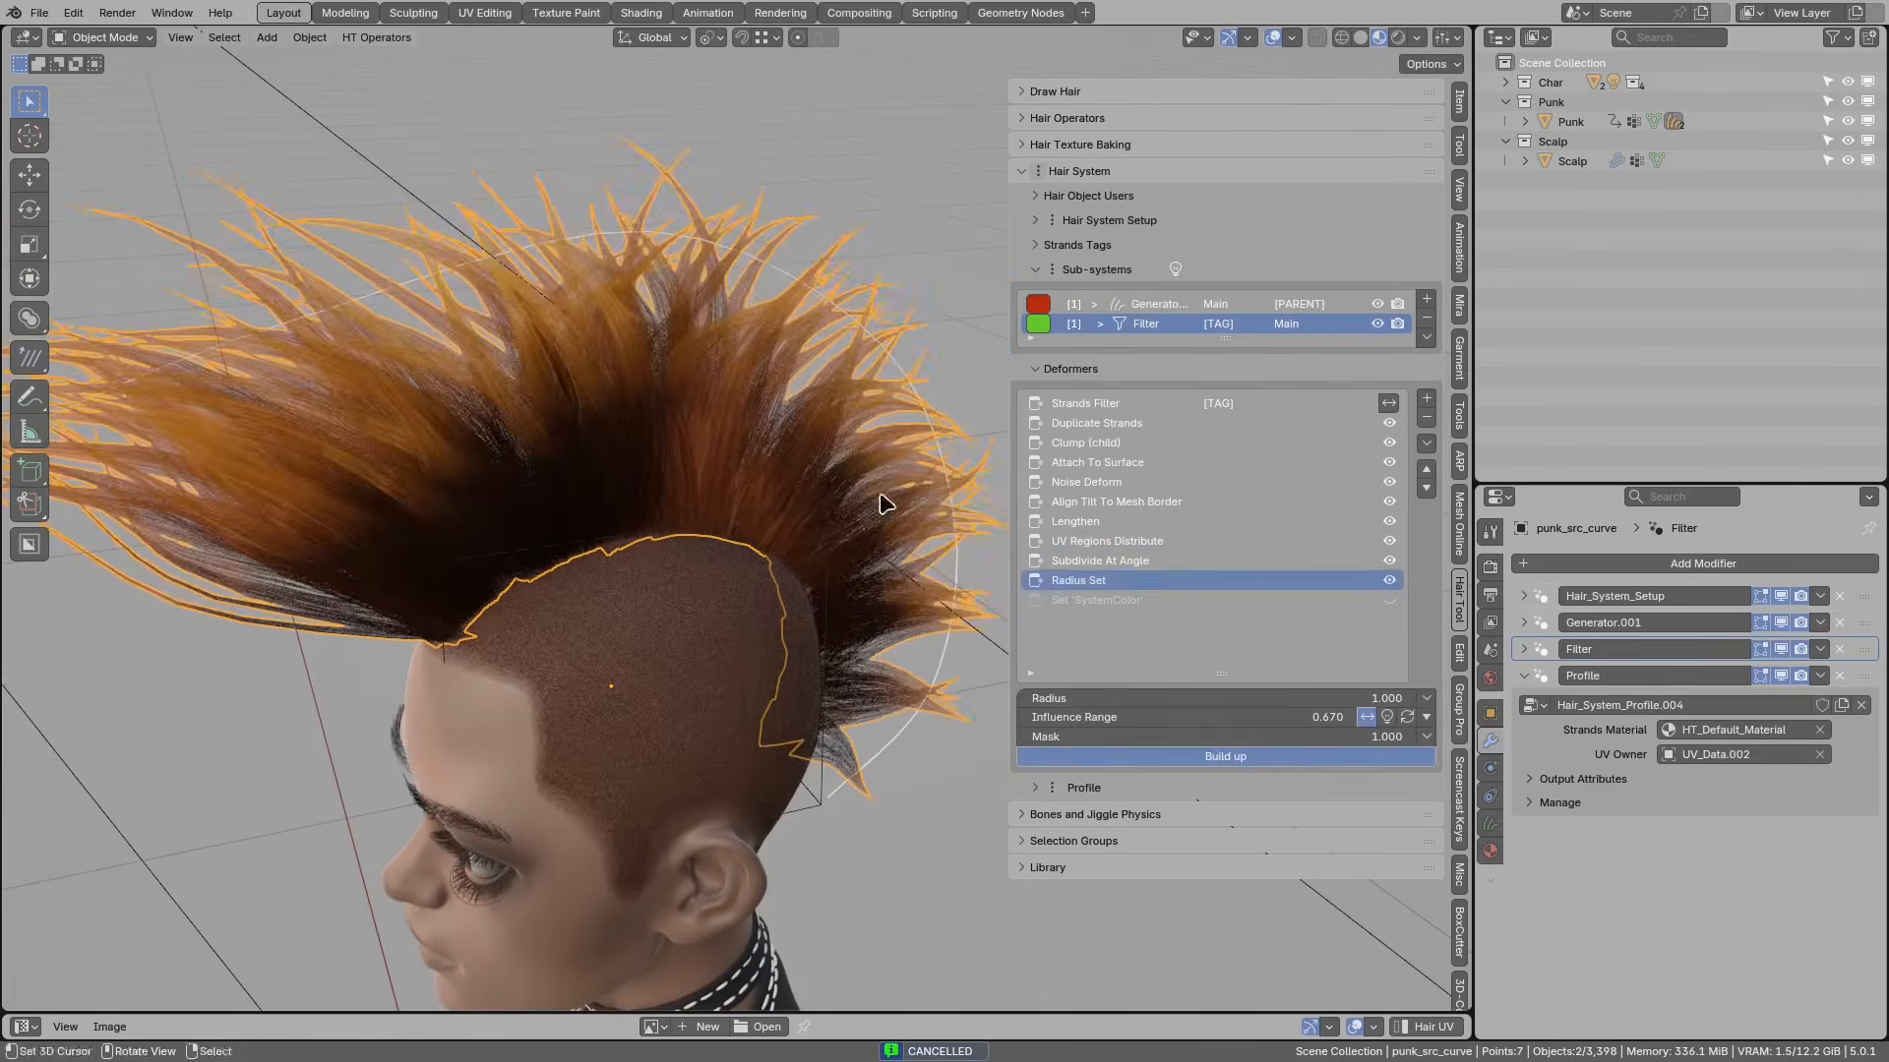
pyautogui.moveTo(880, 495); pyautogui.dragTo(715, 421, button='middle')
pyautogui.hotkey('alt', 'a')
# Step: Enable the Set 'SystemColor' deformer for the child strands and inspect the coloured mohawk
pyautogui.click(1161, 601)
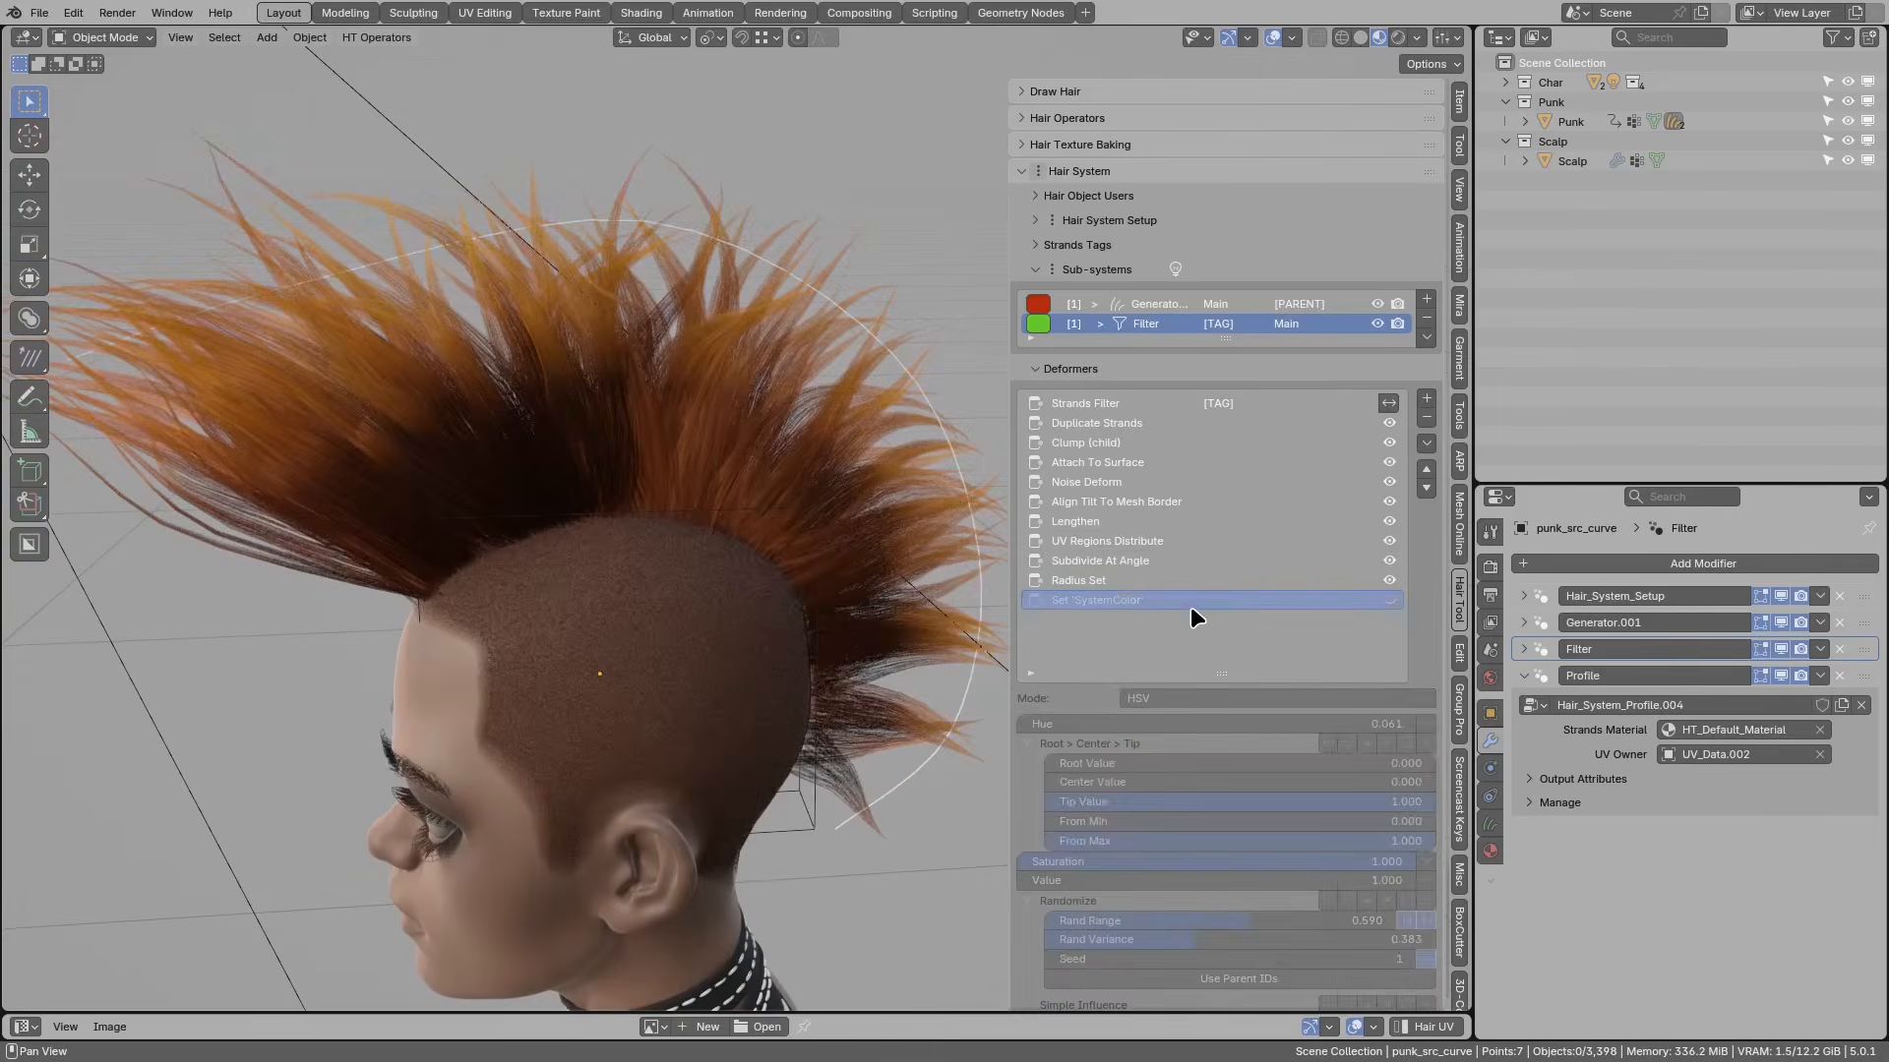
pyautogui.click(1387, 599)
pyautogui.moveTo(806, 492); pyautogui.dragTo(624, 511, button='middle')
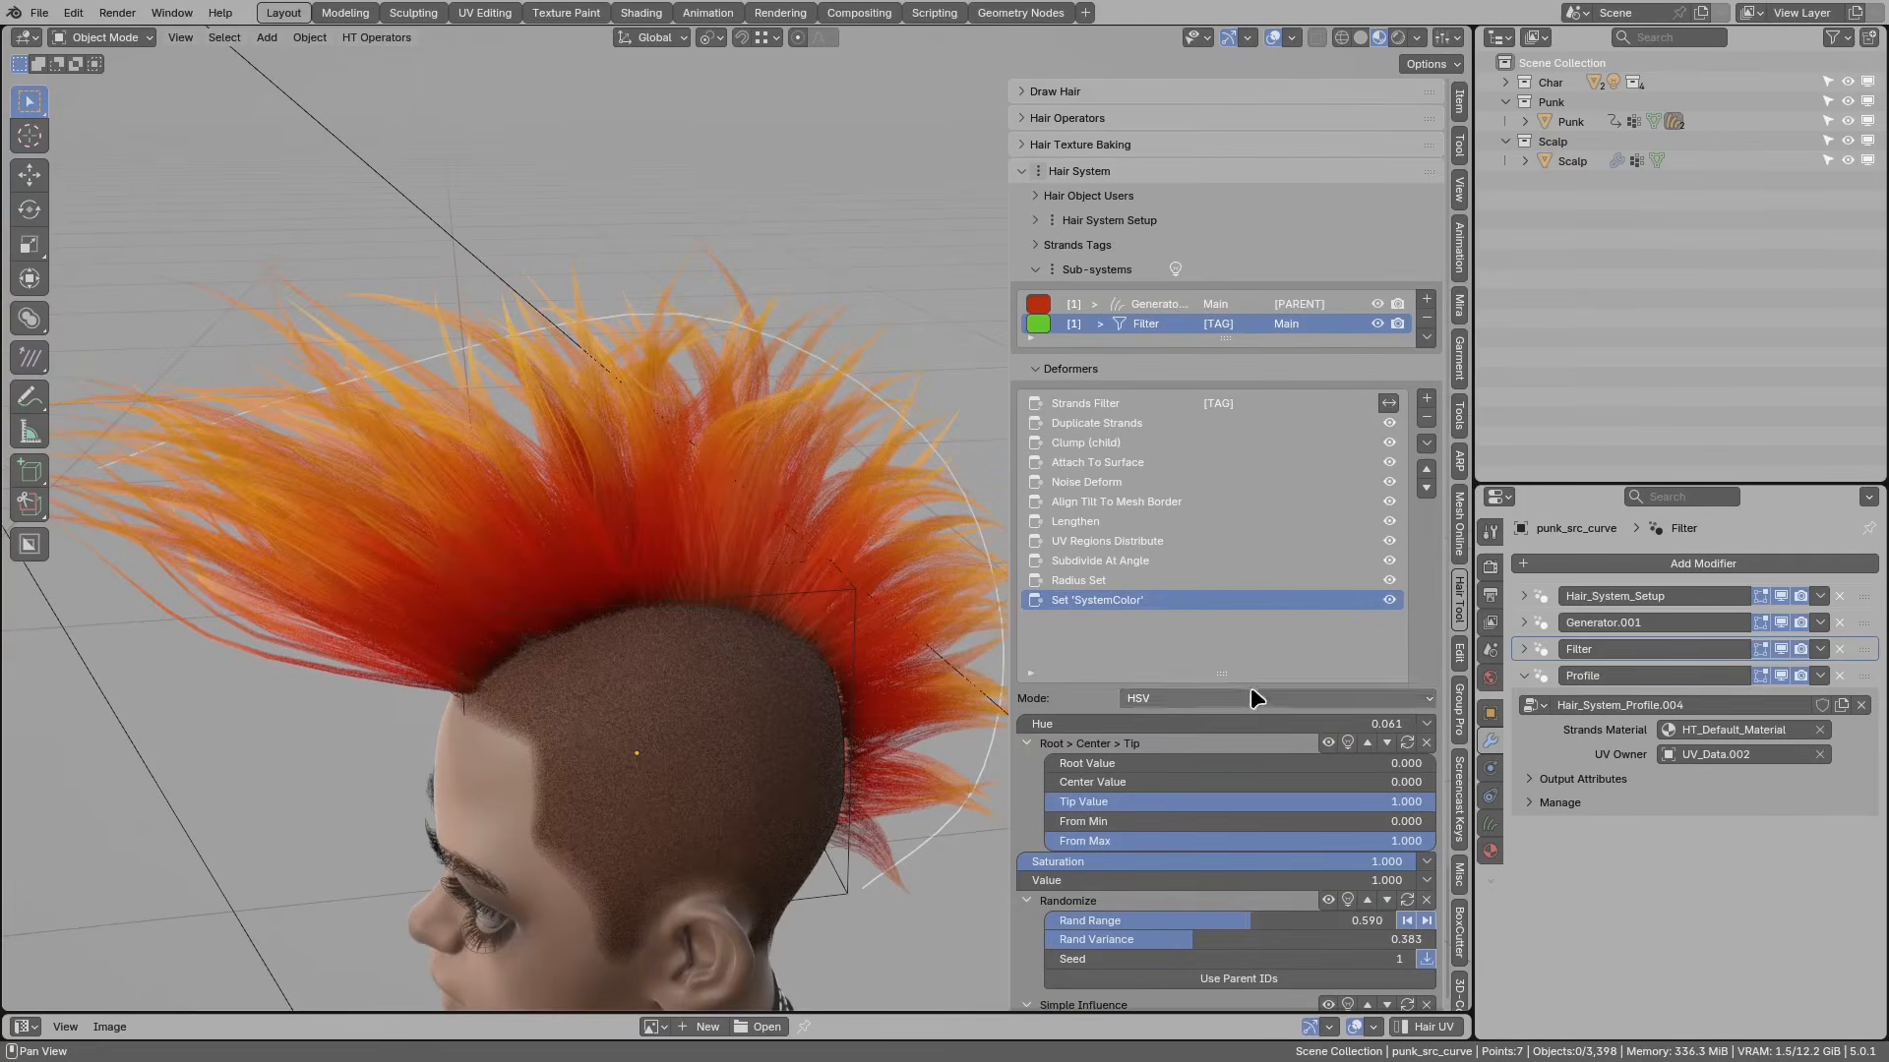
# Step: Set the Hue of the Set 'SystemColor' deformer to 0.261 and review its remaining settings
pyautogui.moveTo(1250, 724)
pyautogui.mouseDown()
pyautogui.moveTo(1397, 724)
pyautogui.moveTo(1274, 724)
pyautogui.mouseUp()
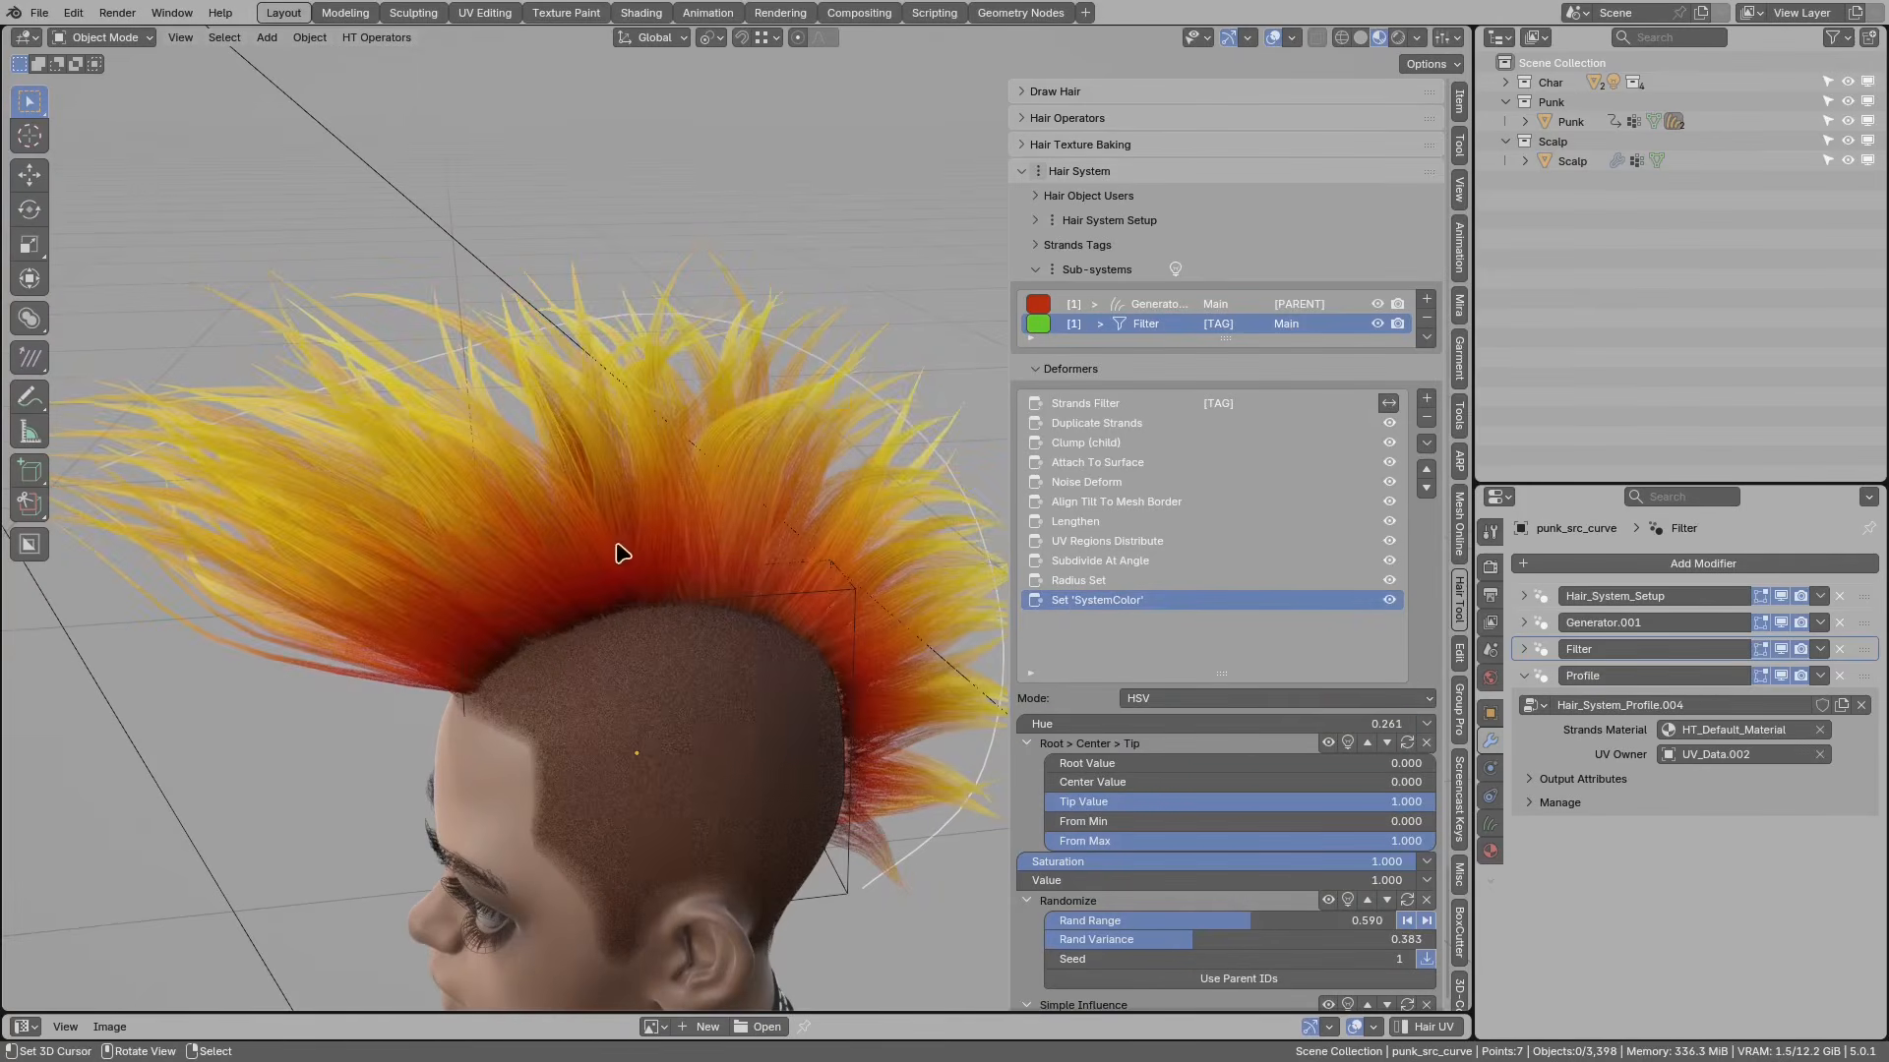
pyautogui.scroll(-3, 1196, 808)
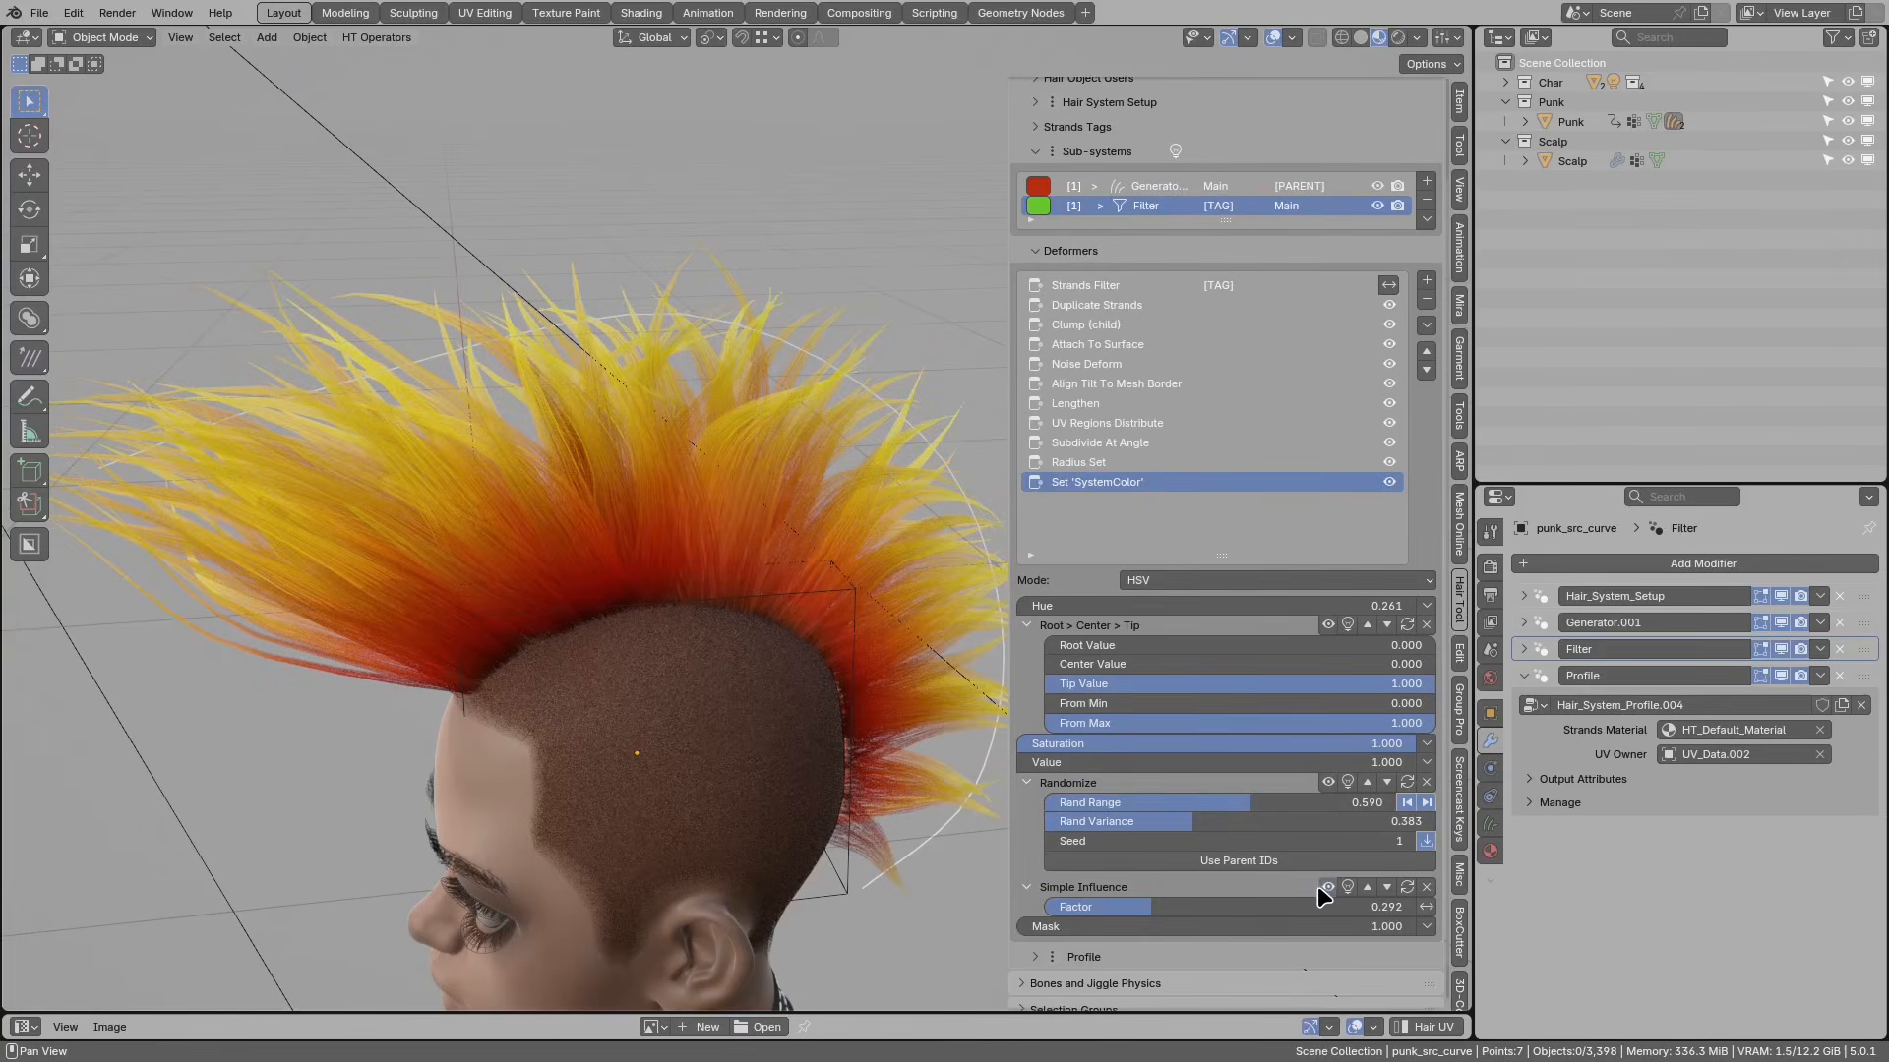
pyautogui.scroll(-1, 635, 546)
pyautogui.moveTo(634, 546); pyautogui.dragTo(650, 539, button='middle')
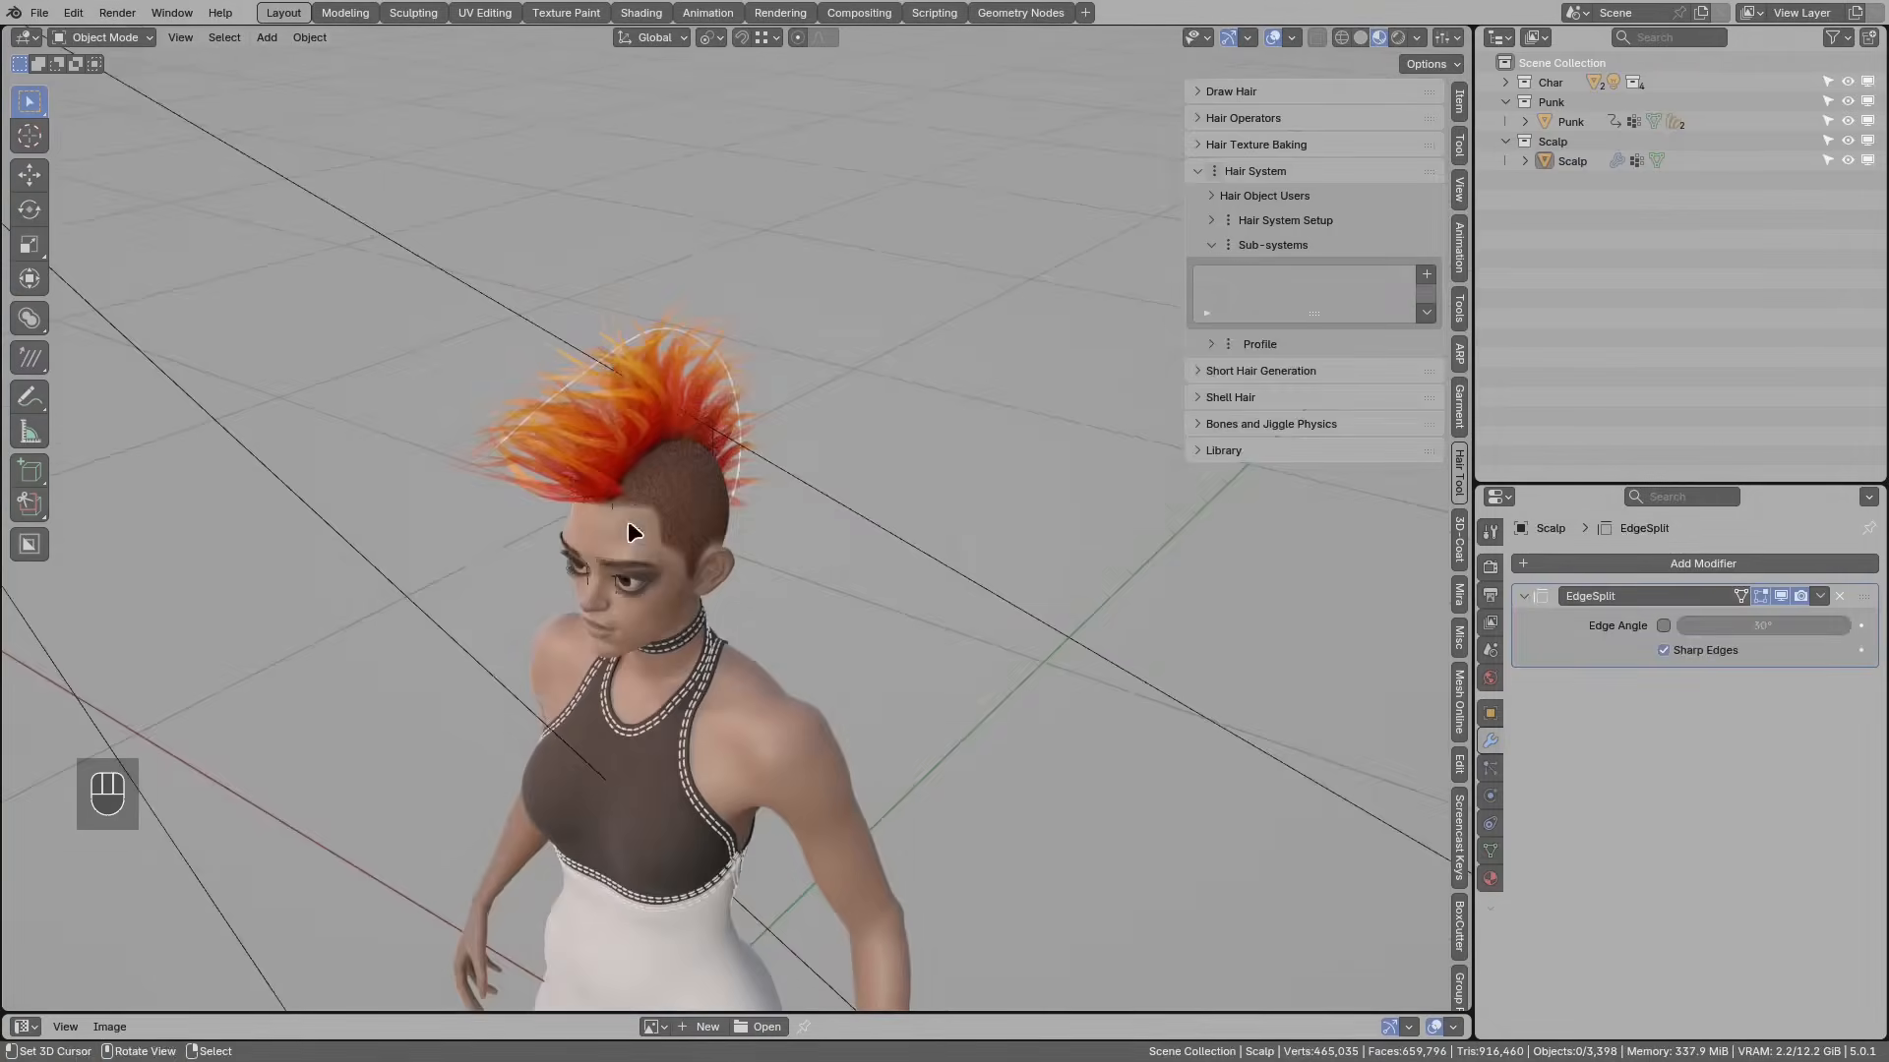
# Step: Clear the selection beside the bald character and append the Scalp preset from the SubComponents category of the hair library
pyautogui.moveTo(627, 521); pyautogui.dragTo(610, 492, button='middle')
pyautogui.rightClick(626, 341)
pyautogui.moveTo(625, 340); pyautogui.dragTo(693, 372, button='middle')
pyautogui.scroll(-4, 816, 462)
pyautogui.moveTo(933, 543)
pyautogui.keyDown('shift'); pyautogui.mouseDown(button='middle')
pyautogui.moveTo(660, 460)
pyautogui.moveTo(910, 514)
pyautogui.mouseUp(button='middle'); pyautogui.keyUp('shift')
pyautogui.hotkey('alt', 'a')
pyautogui.rightClick(829, 496)
pyautogui.hotkey('alt', 'a')
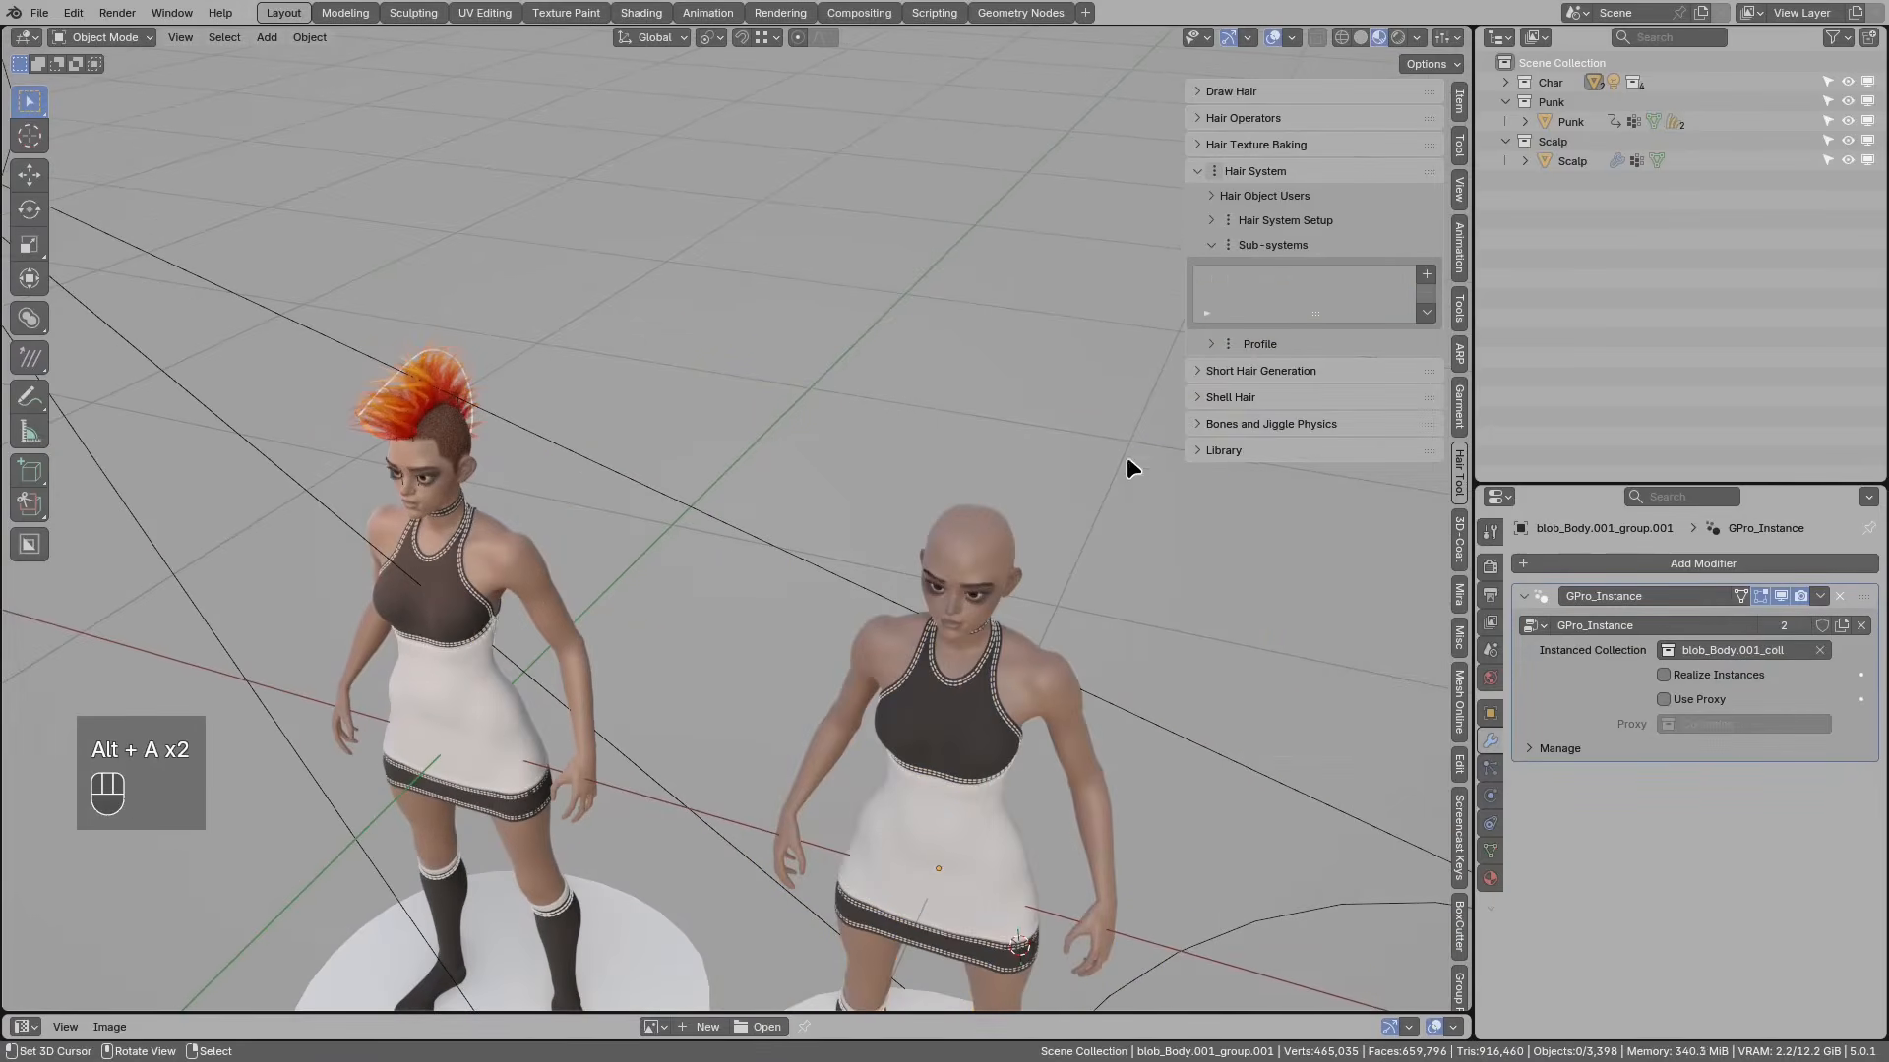
pyautogui.click(1242, 451)
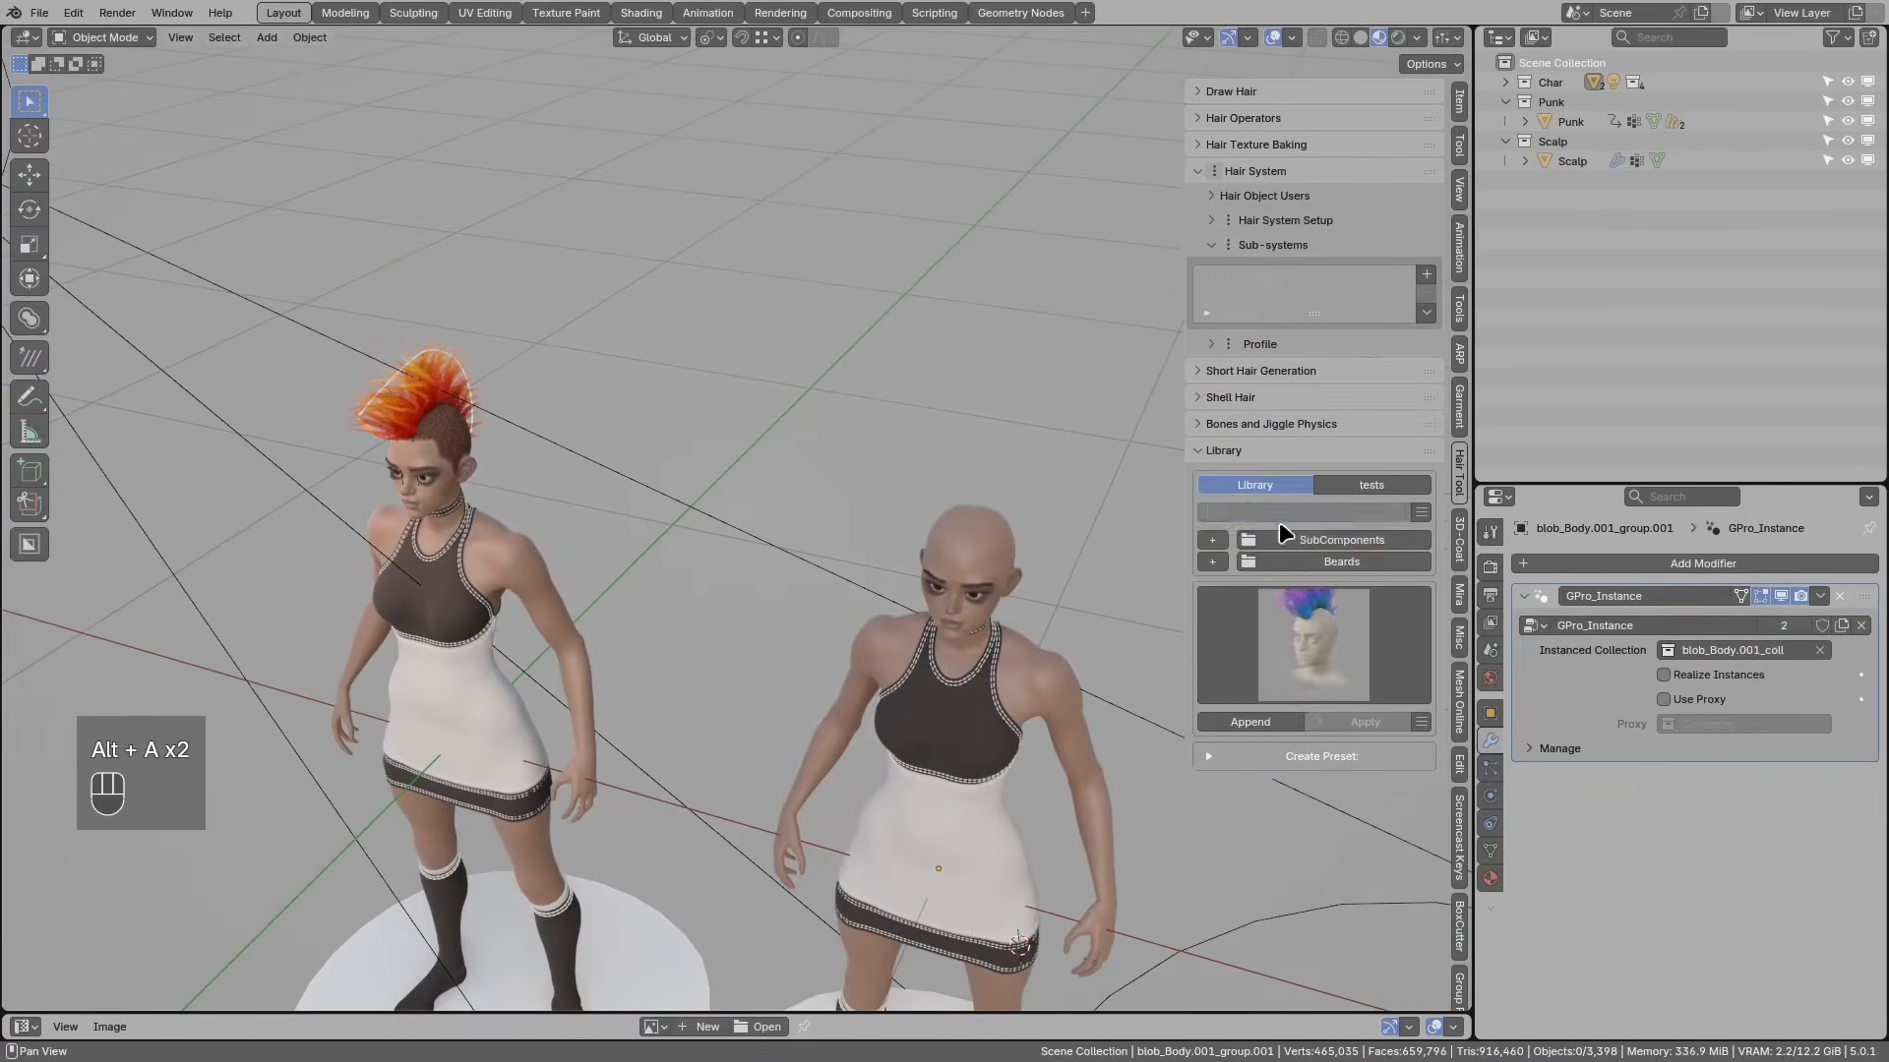
pyautogui.click(1293, 581)
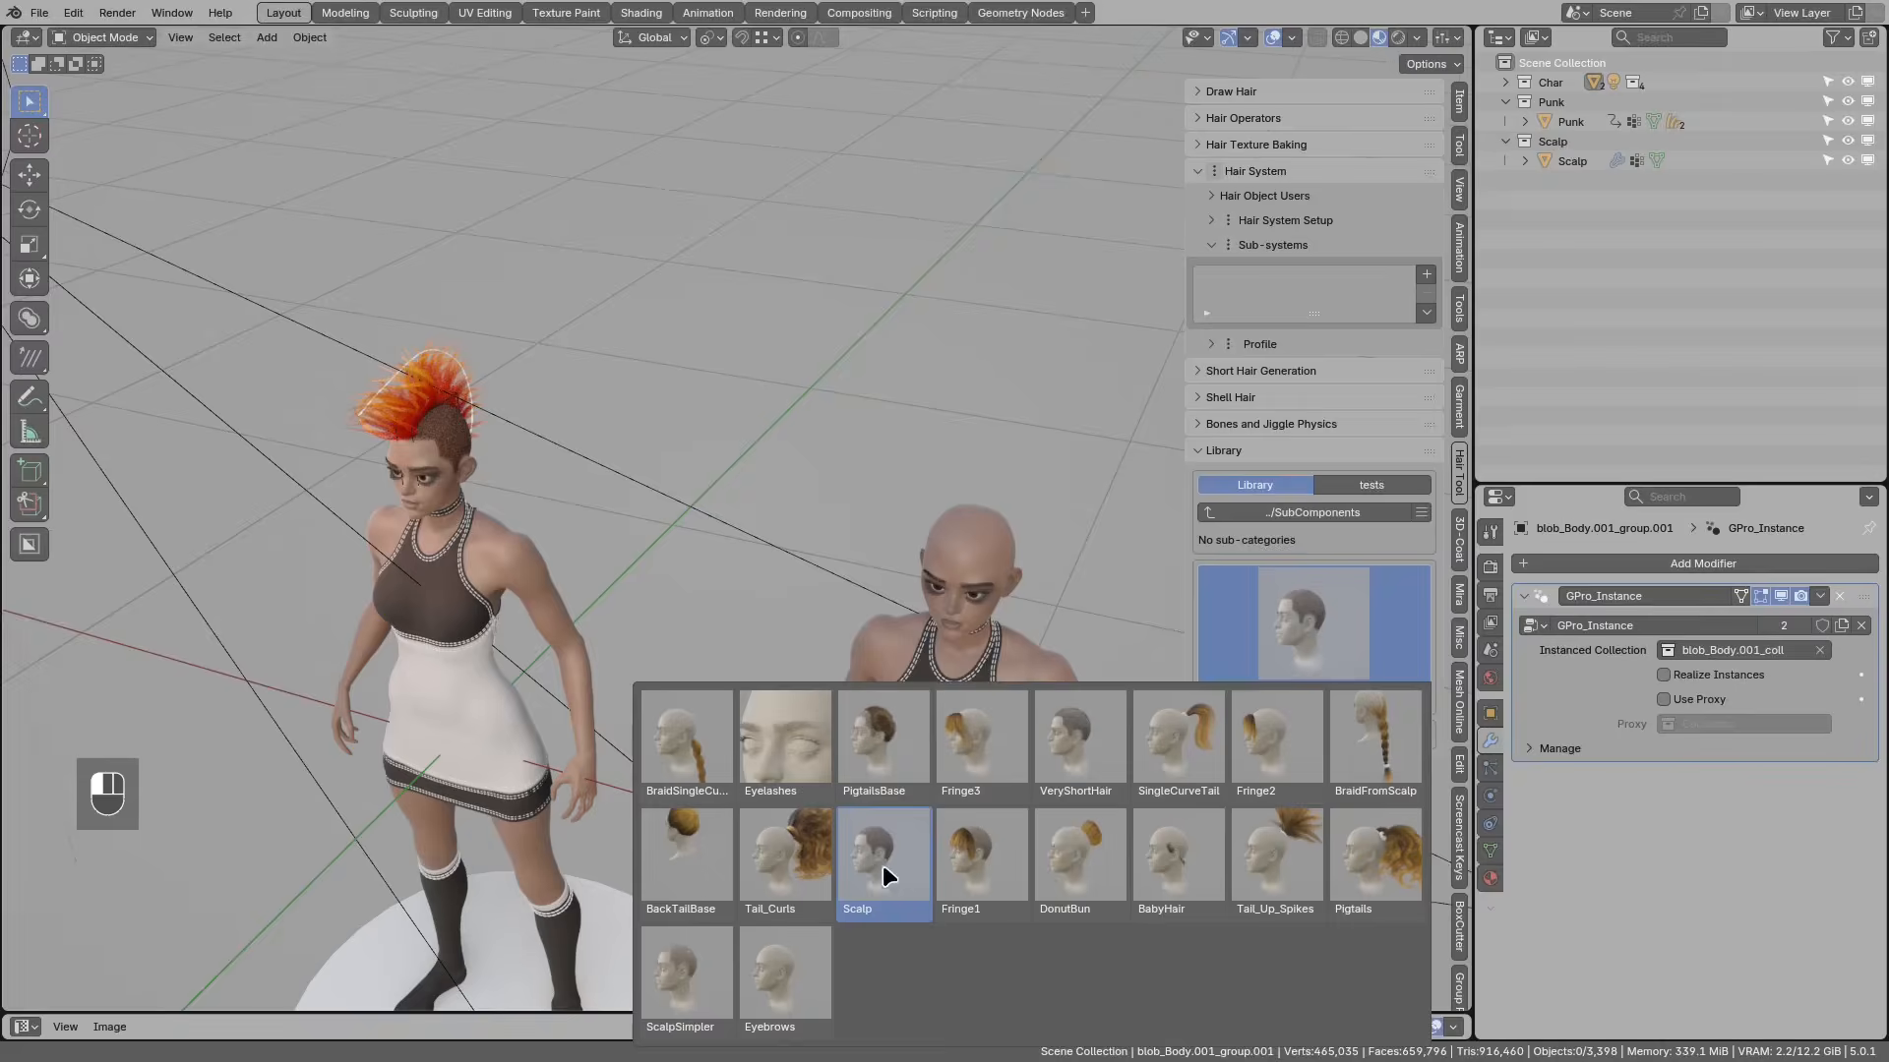
pyautogui.click(882, 865)
pyautogui.click(1248, 700)
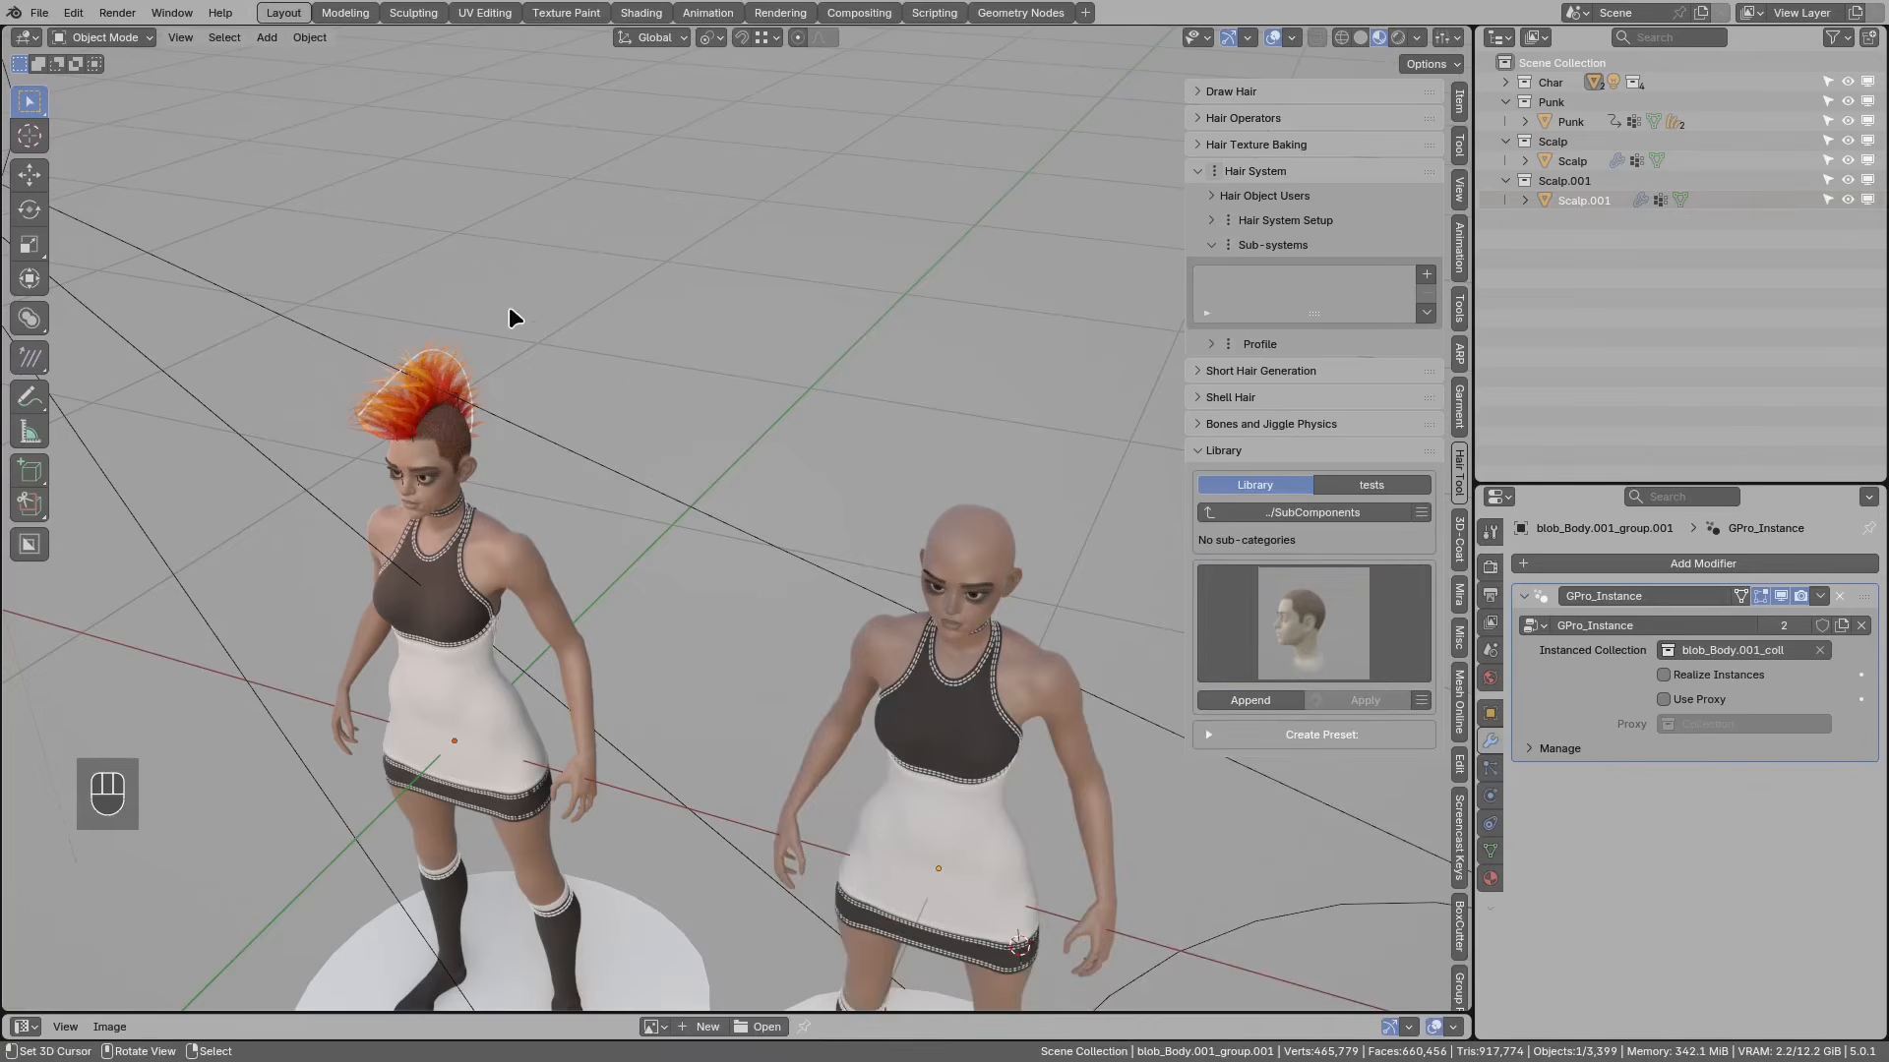
# Step: Lower the appended scalp about 0.97 m along Z to head height
pyautogui.scroll(-5, 512, 300)
pyautogui.press('g')
pyautogui.press('z')
pyautogui.click(562, 464)
pyautogui.scroll(3, 580, 384)
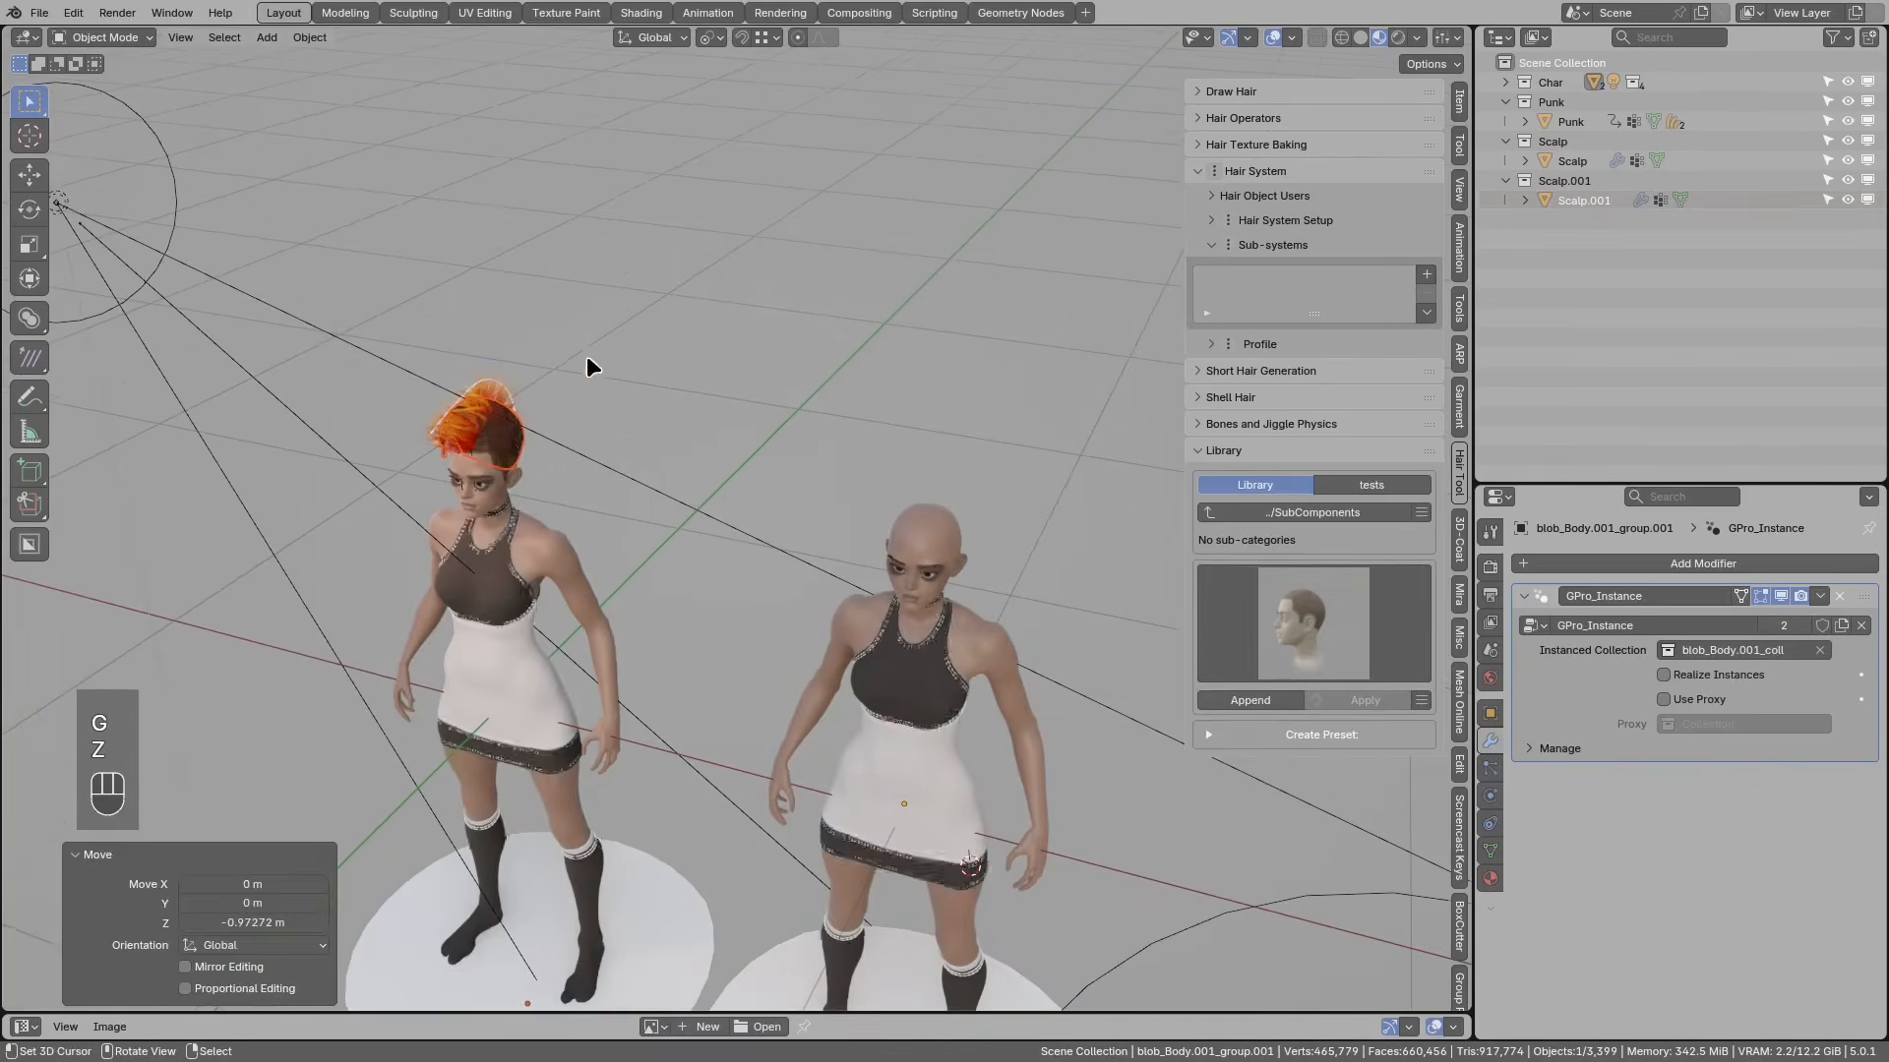
# Step: Move the appended scalp onto the bald character's head and lower it about 0.04 m along Z
pyautogui.click(514, 430)
pyautogui.press('g')
pyautogui.middleClick(600, 445)
pyautogui.press('1')
pyautogui.click(747, 453)
pyautogui.scroll(1, 824, 451)
pyautogui.press('g')
pyautogui.press('z')
pyautogui.click(834, 470)
pyautogui.press('KP_Decimal')
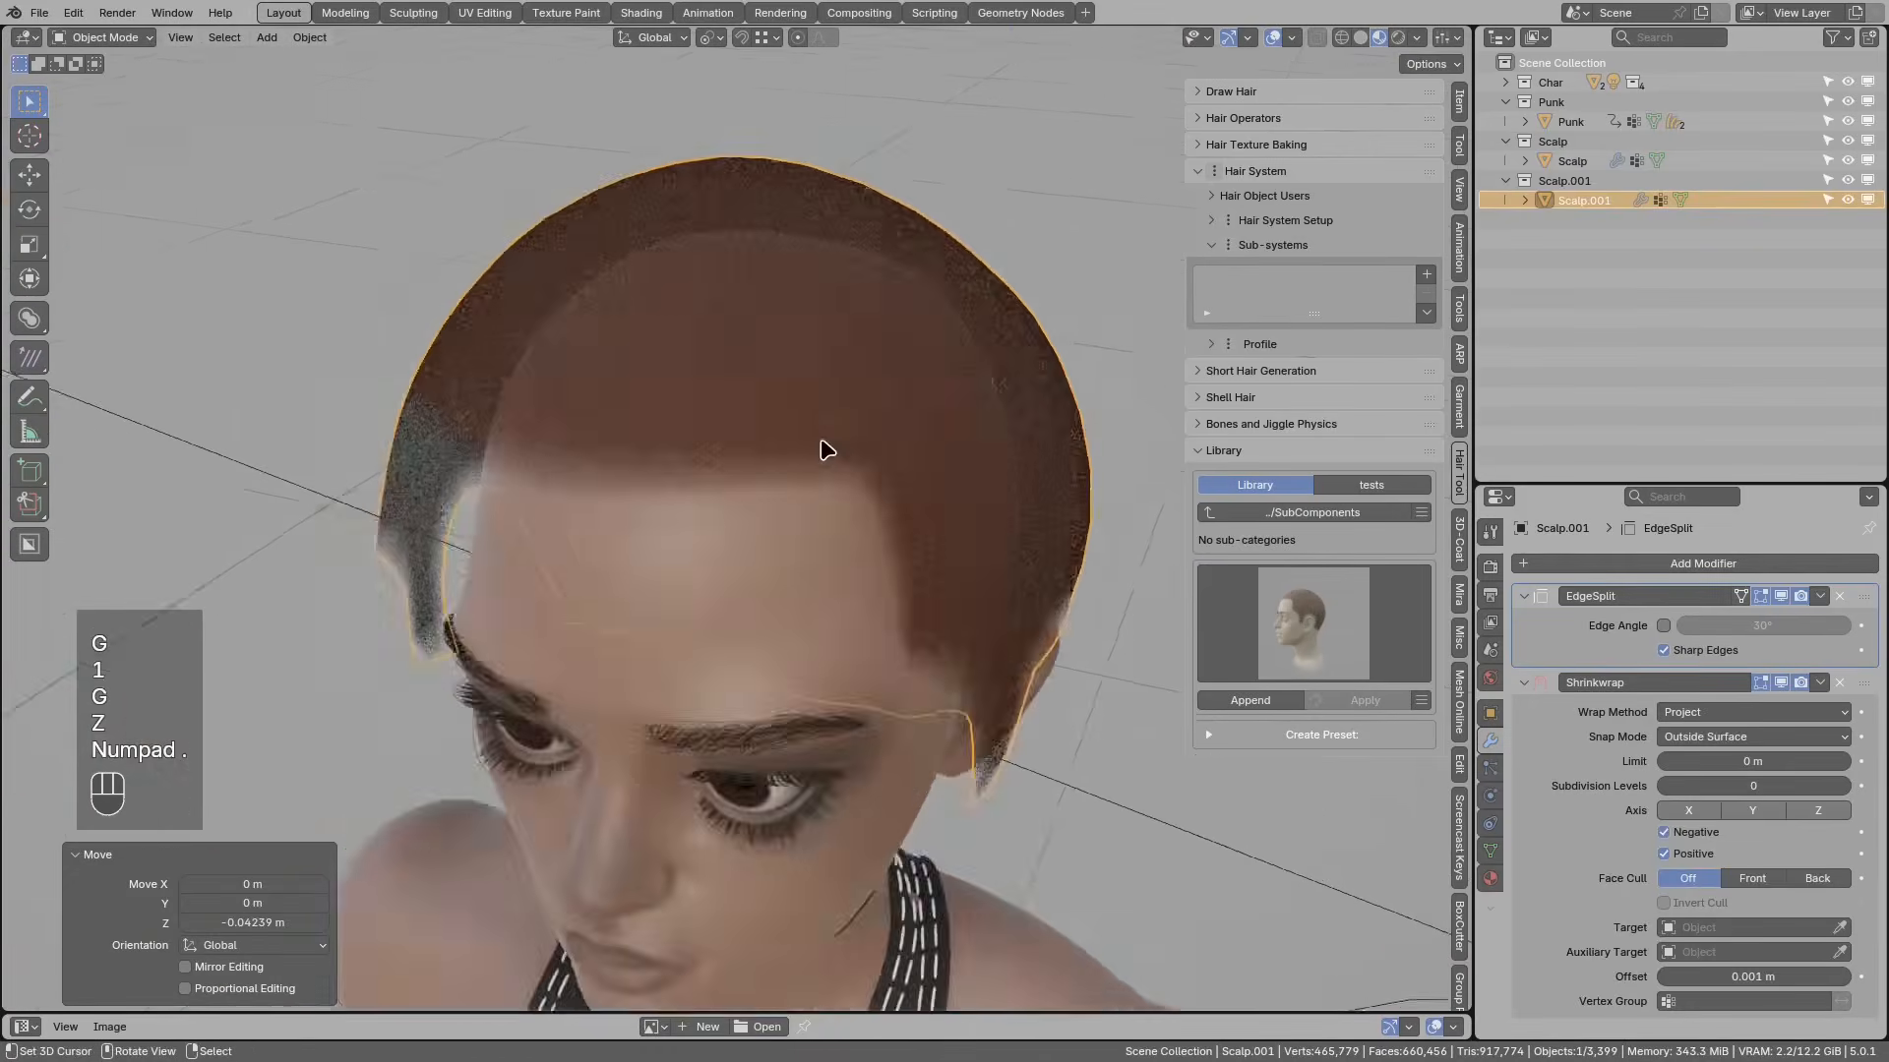
# Step: Reset the origin of the Scalp.001 object with Set Origin
pyautogui.scroll(-6, 822, 446)
pyautogui.moveTo(823, 445); pyautogui.dragTo(766, 439, button='middle')
pyautogui.press('w')
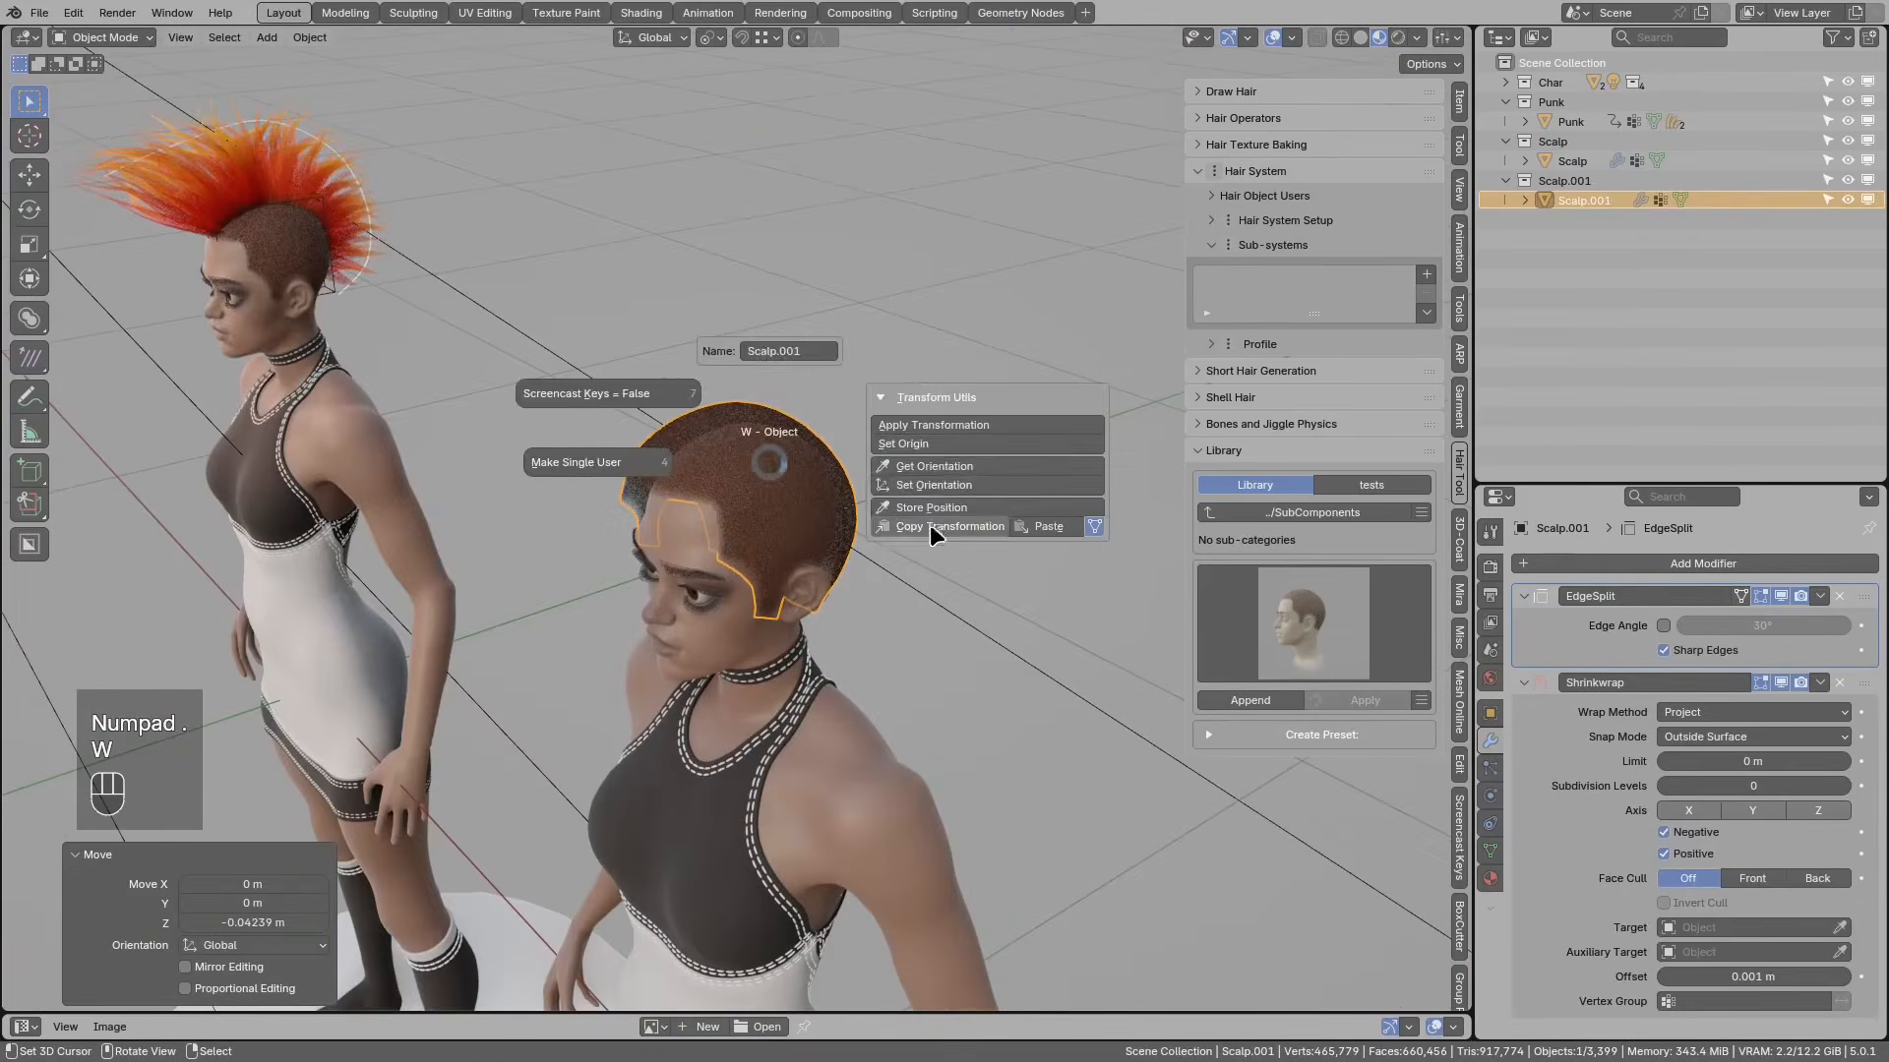
pyautogui.click(899, 445)
pyautogui.click(900, 565)
# Step: Scale and reposition the scalp so that it fits over the bald character's head
pyautogui.moveTo(900, 566); pyautogui.dragTo(919, 500, button='middle')
pyautogui.press('s')
pyautogui.press('g')
pyautogui.press('z')
pyautogui.click(919, 503)
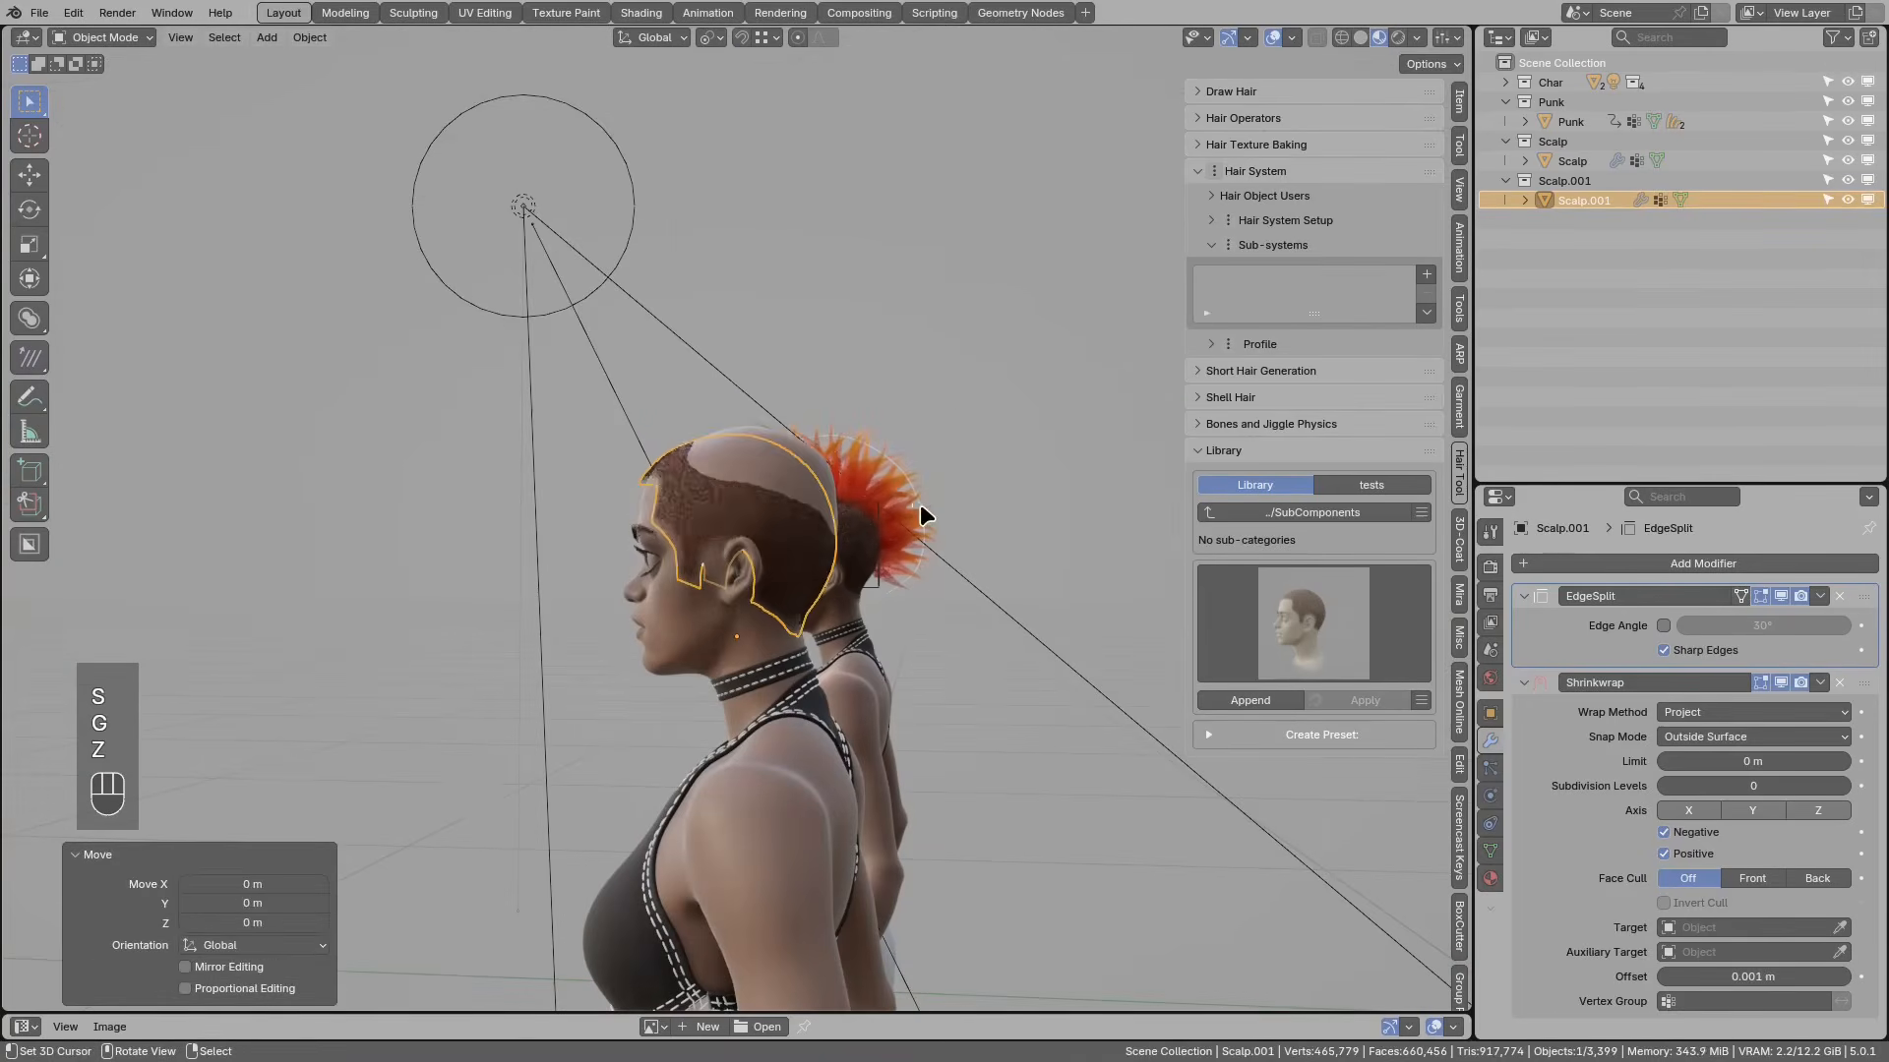
pyautogui.press('g')
pyautogui.press('z')
pyautogui.press('g')
pyautogui.click(915, 498)
pyautogui.moveTo(915, 498); pyautogui.dragTo(877, 623, button='middle')
# Step: Enable Realize Instances on the bald character's body and set that body as the scalp's Shrinkwrap target
pyautogui.click(832, 657)
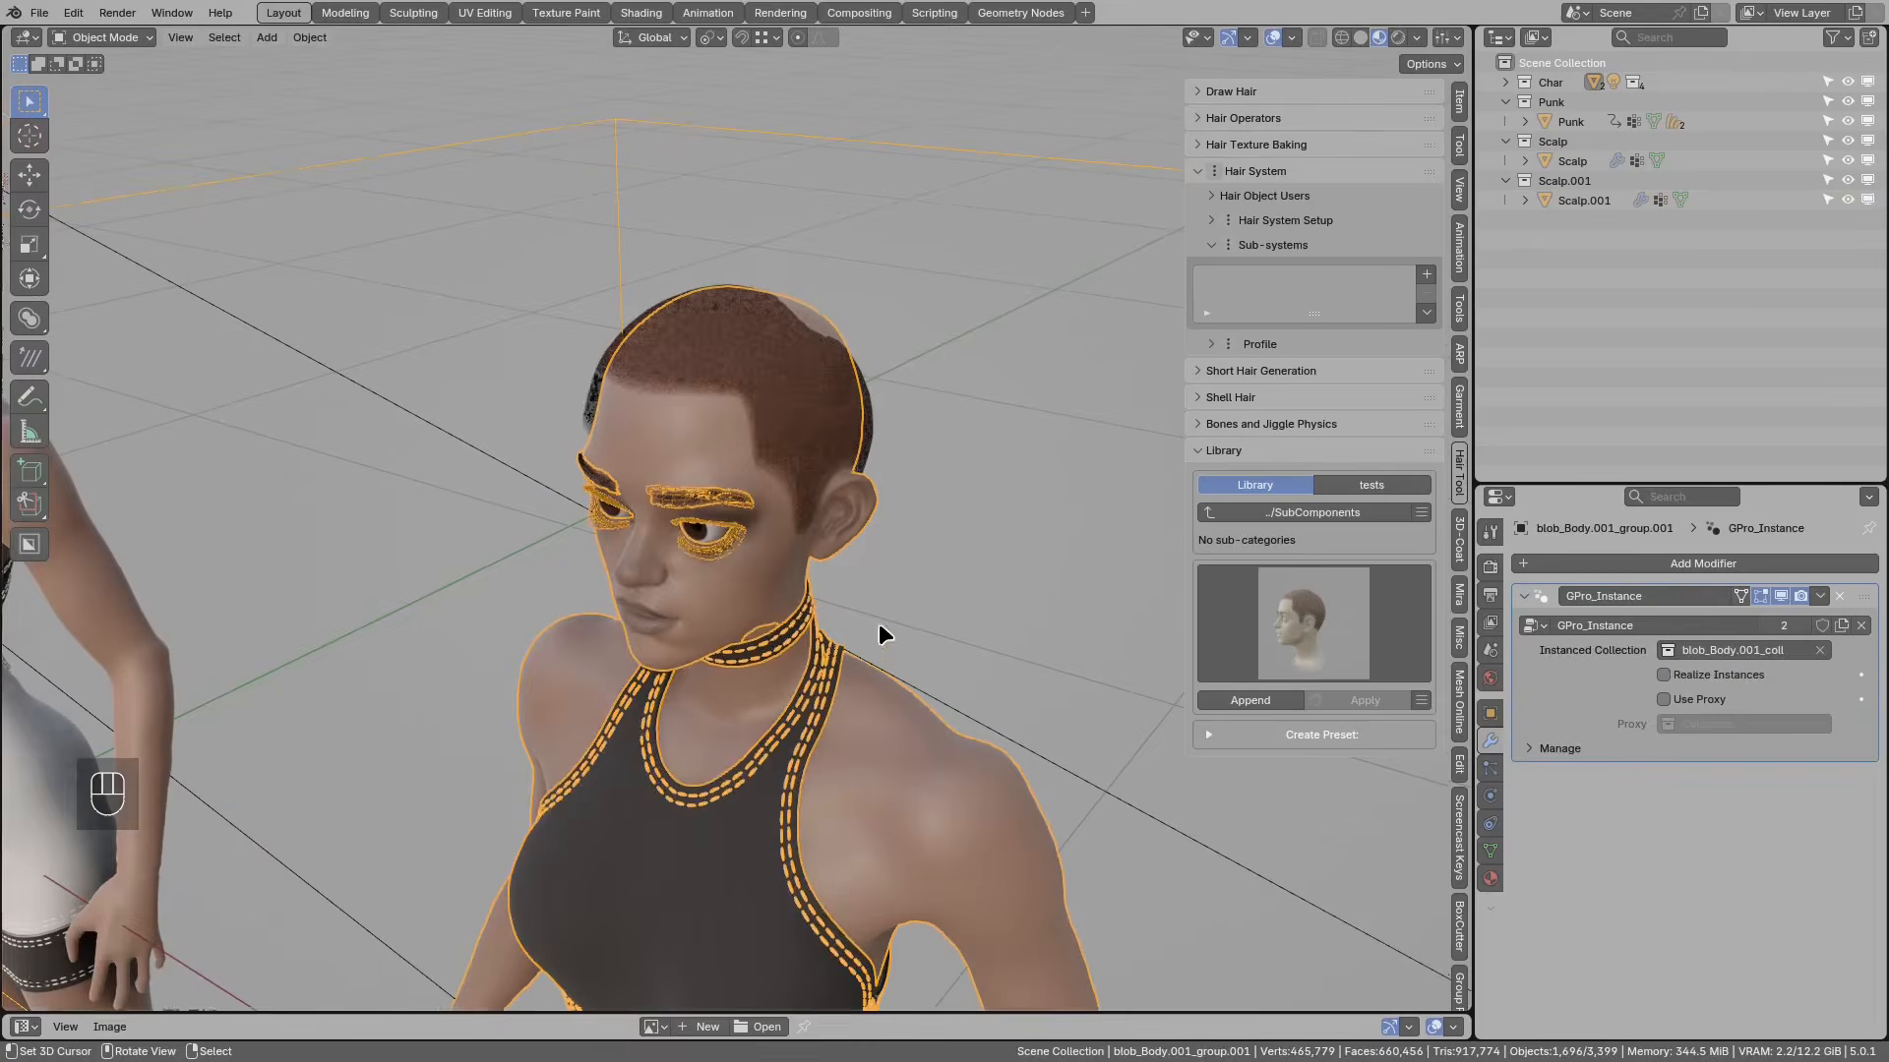
pyautogui.click(1662, 675)
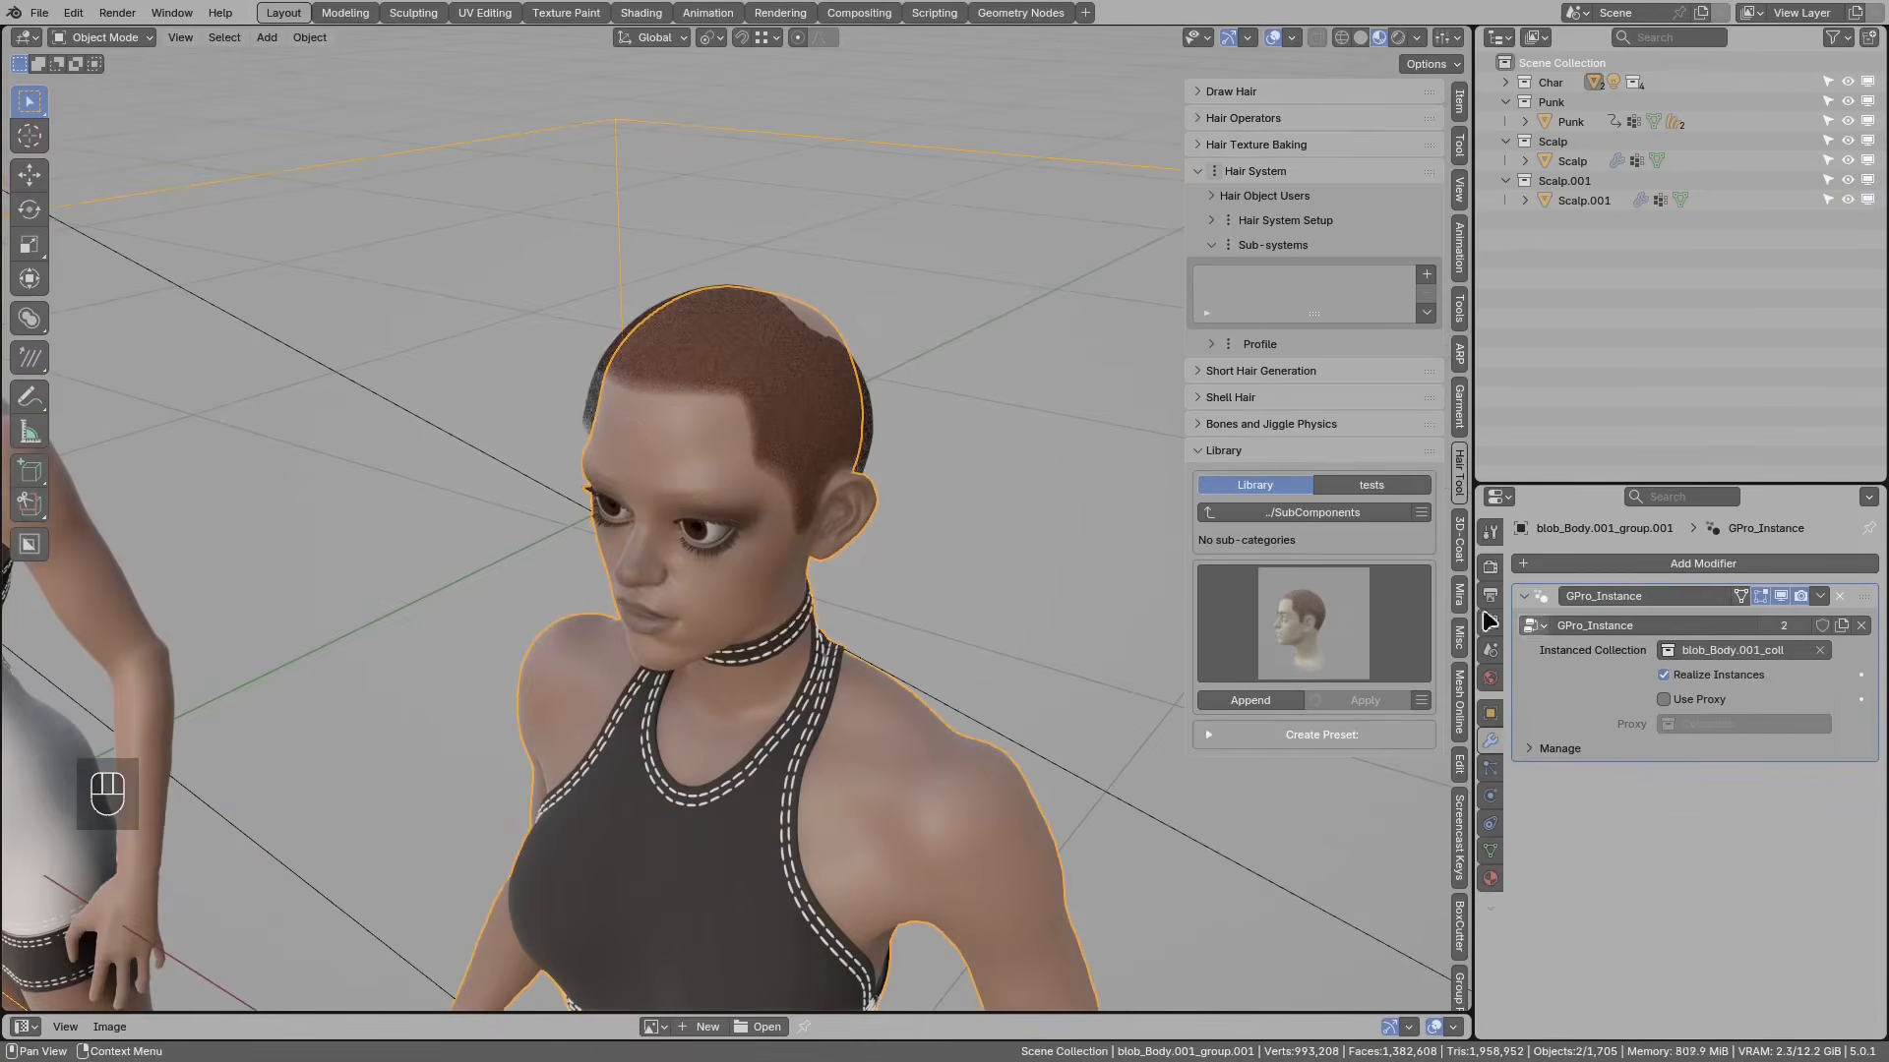
pyautogui.click(863, 416)
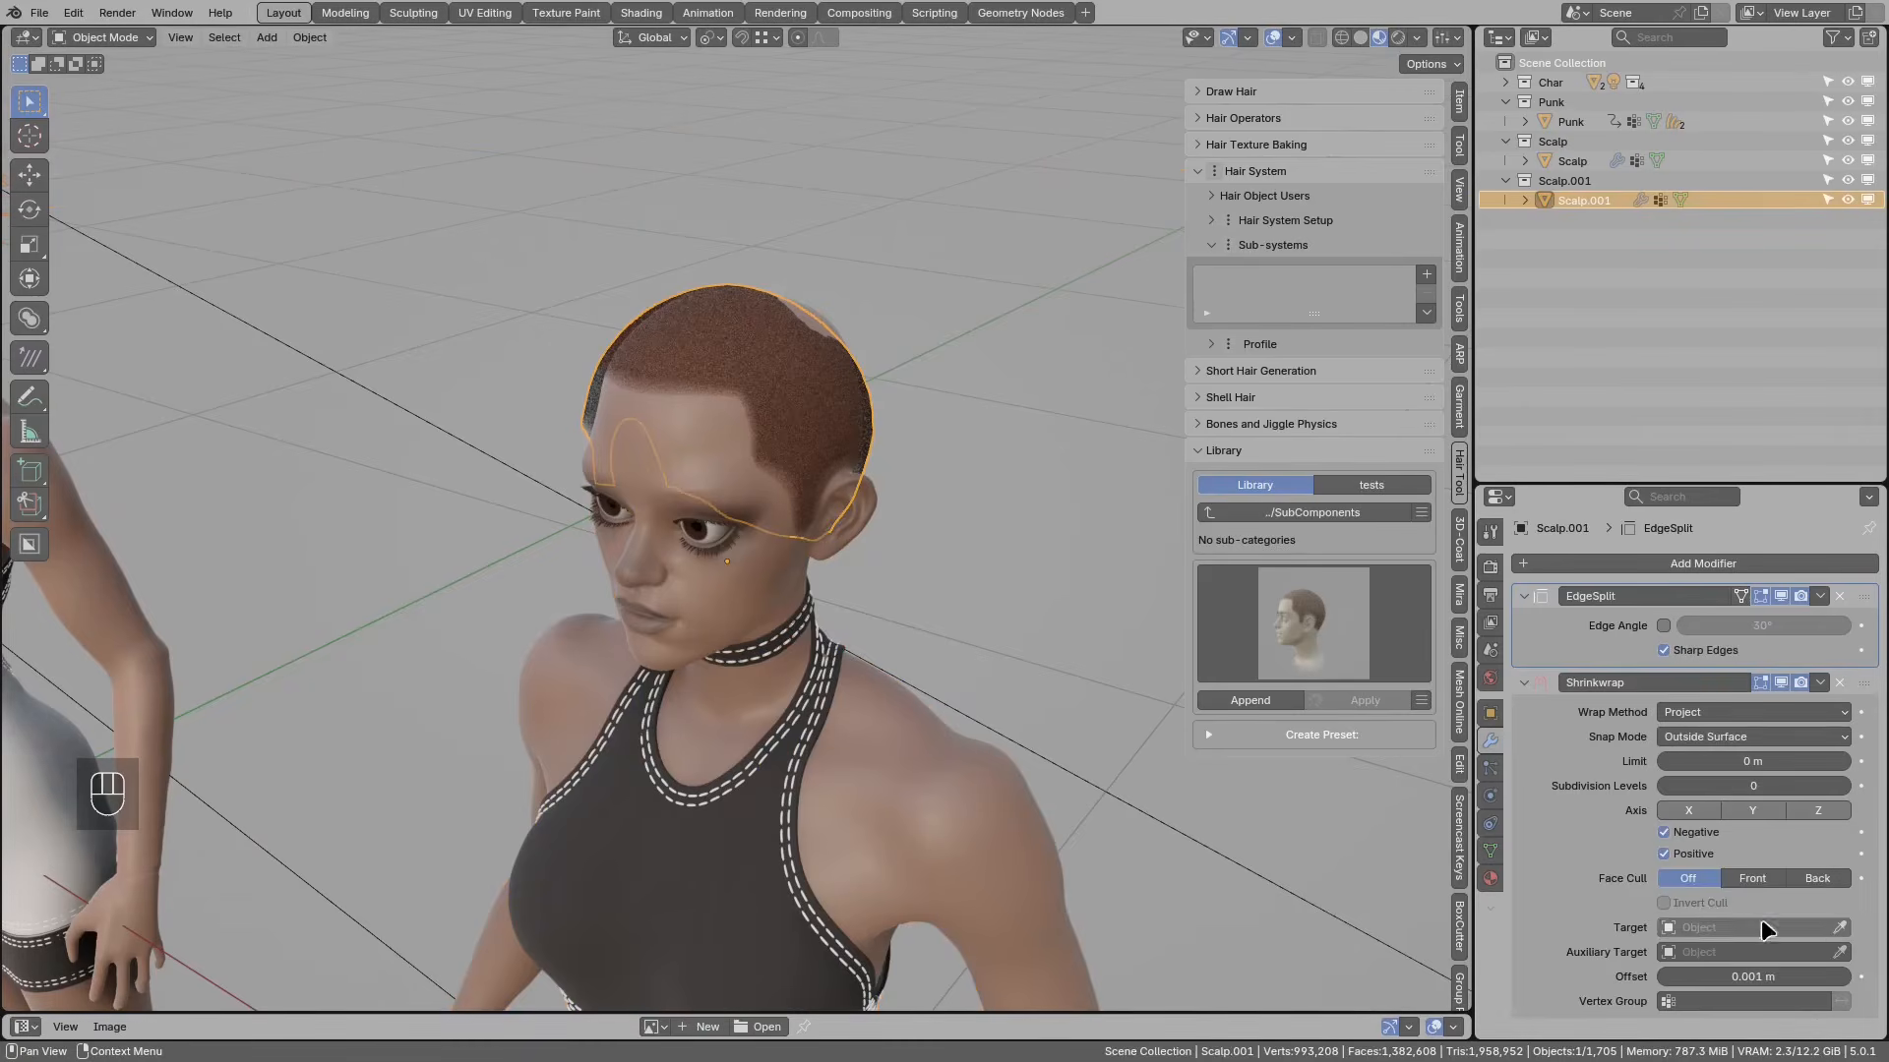
pyautogui.click(1835, 928)
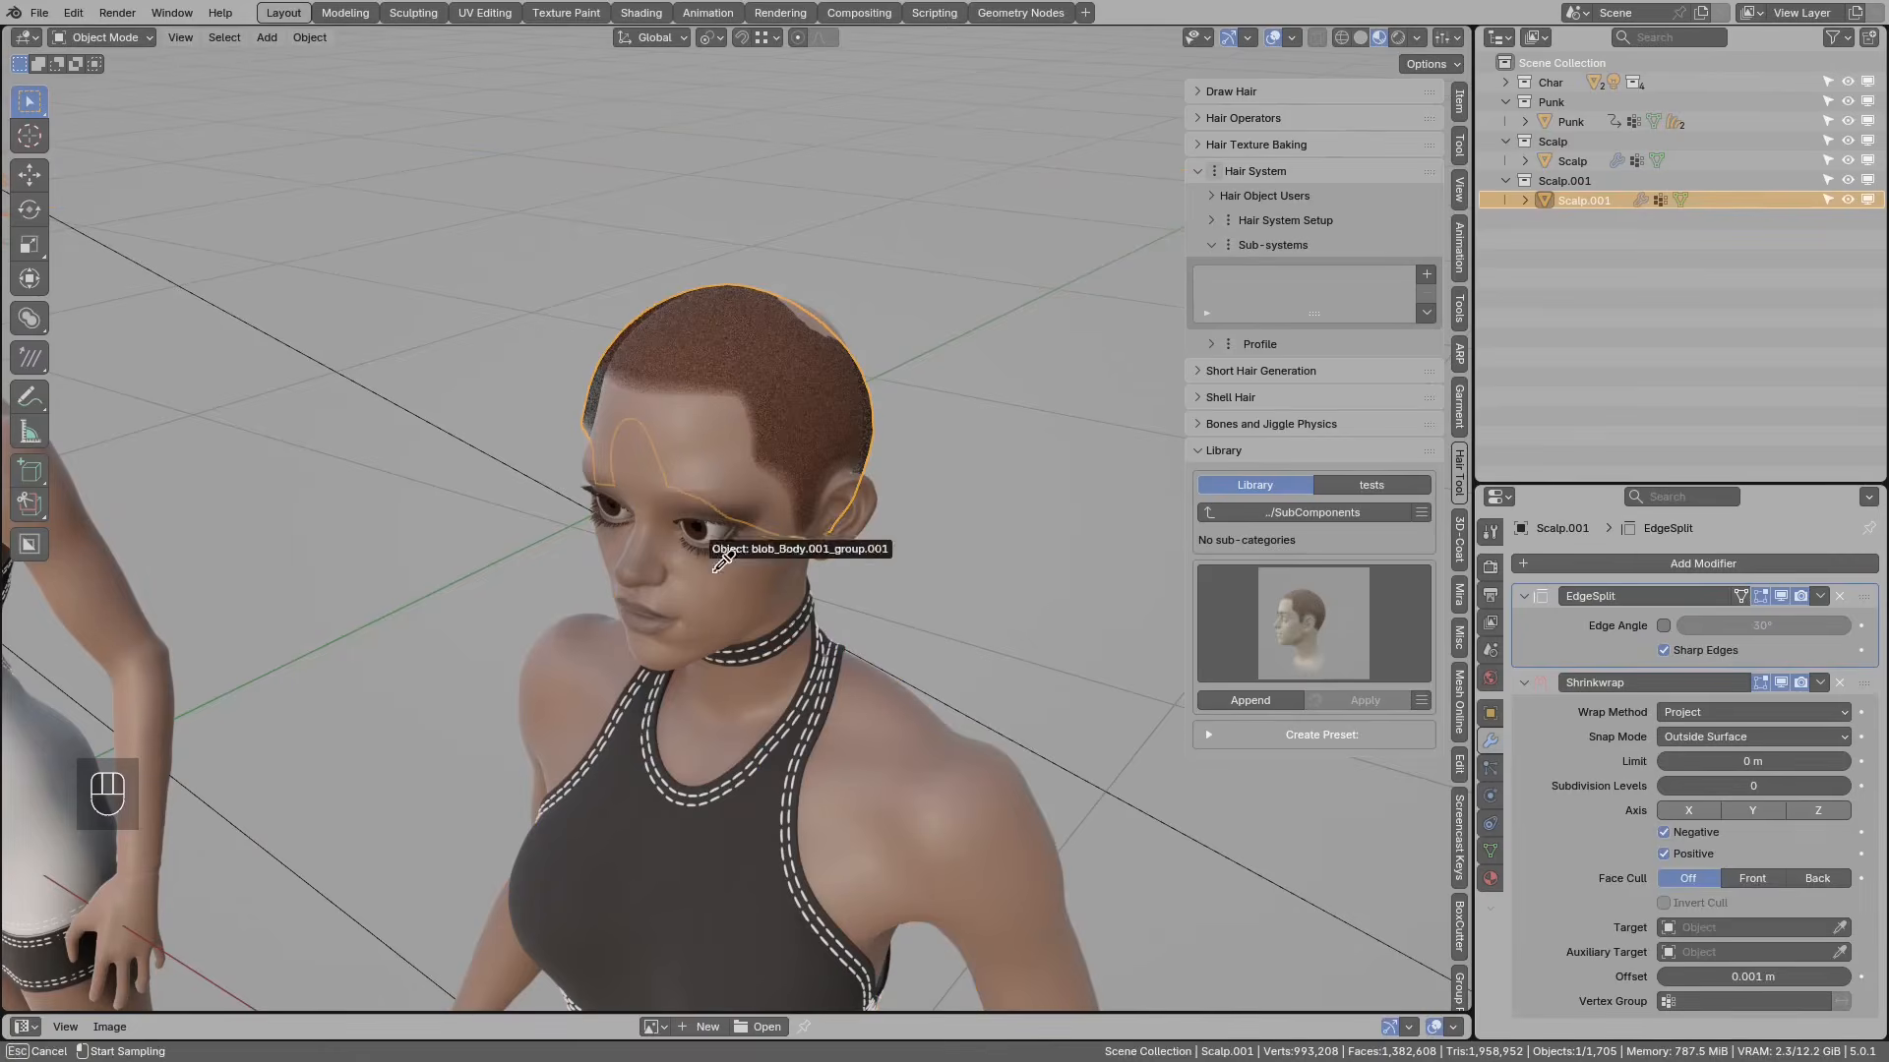
pyautogui.click(707, 543)
# Step: Adjust the scalp's position along Y to align it with the head
pyautogui.moveTo(782, 480); pyautogui.dragTo(743, 449, button='middle')
pyautogui.scroll(3, 770, 450)
pyautogui.press('g')
pyautogui.press('y')
pyautogui.click(875, 529)
# Step: Apply the Shrinkwrap modifier on the scalp
pyautogui.click(1832, 680)
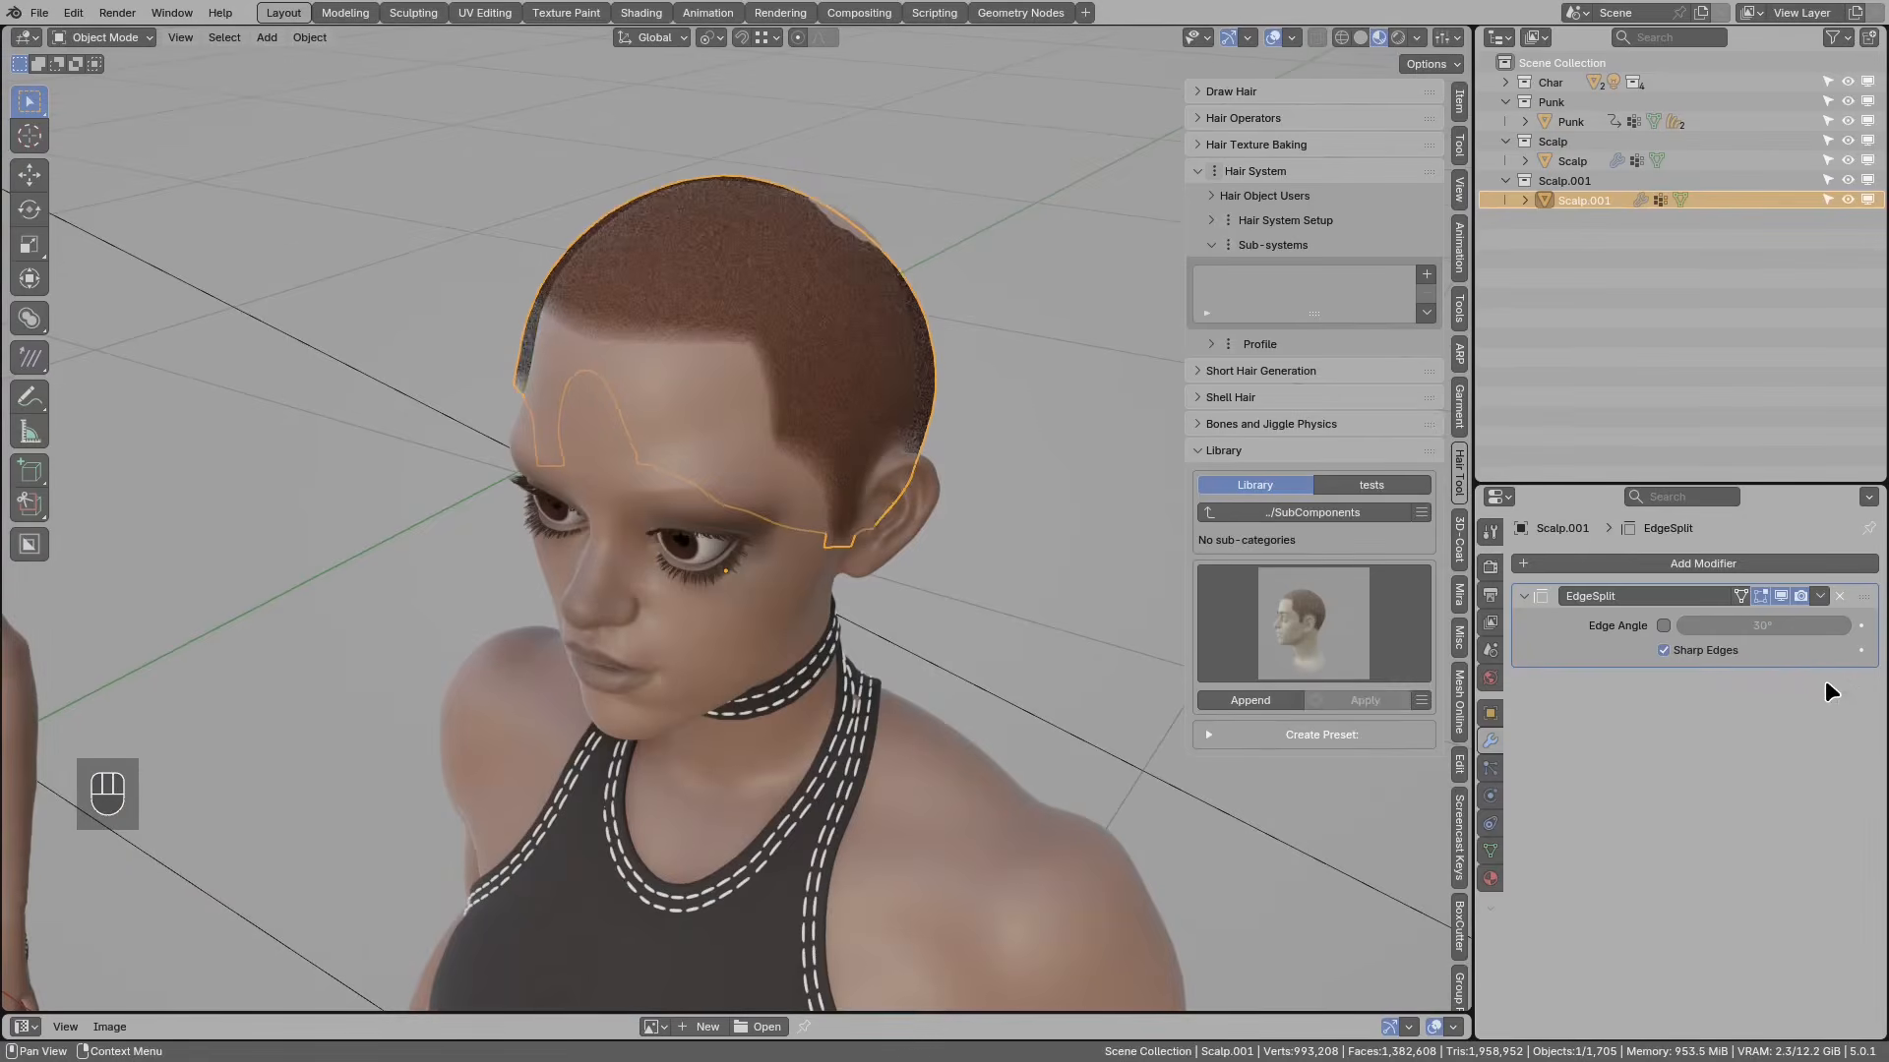
pyautogui.hotkey('ctrl', 'z')
pyautogui.click(1821, 676)
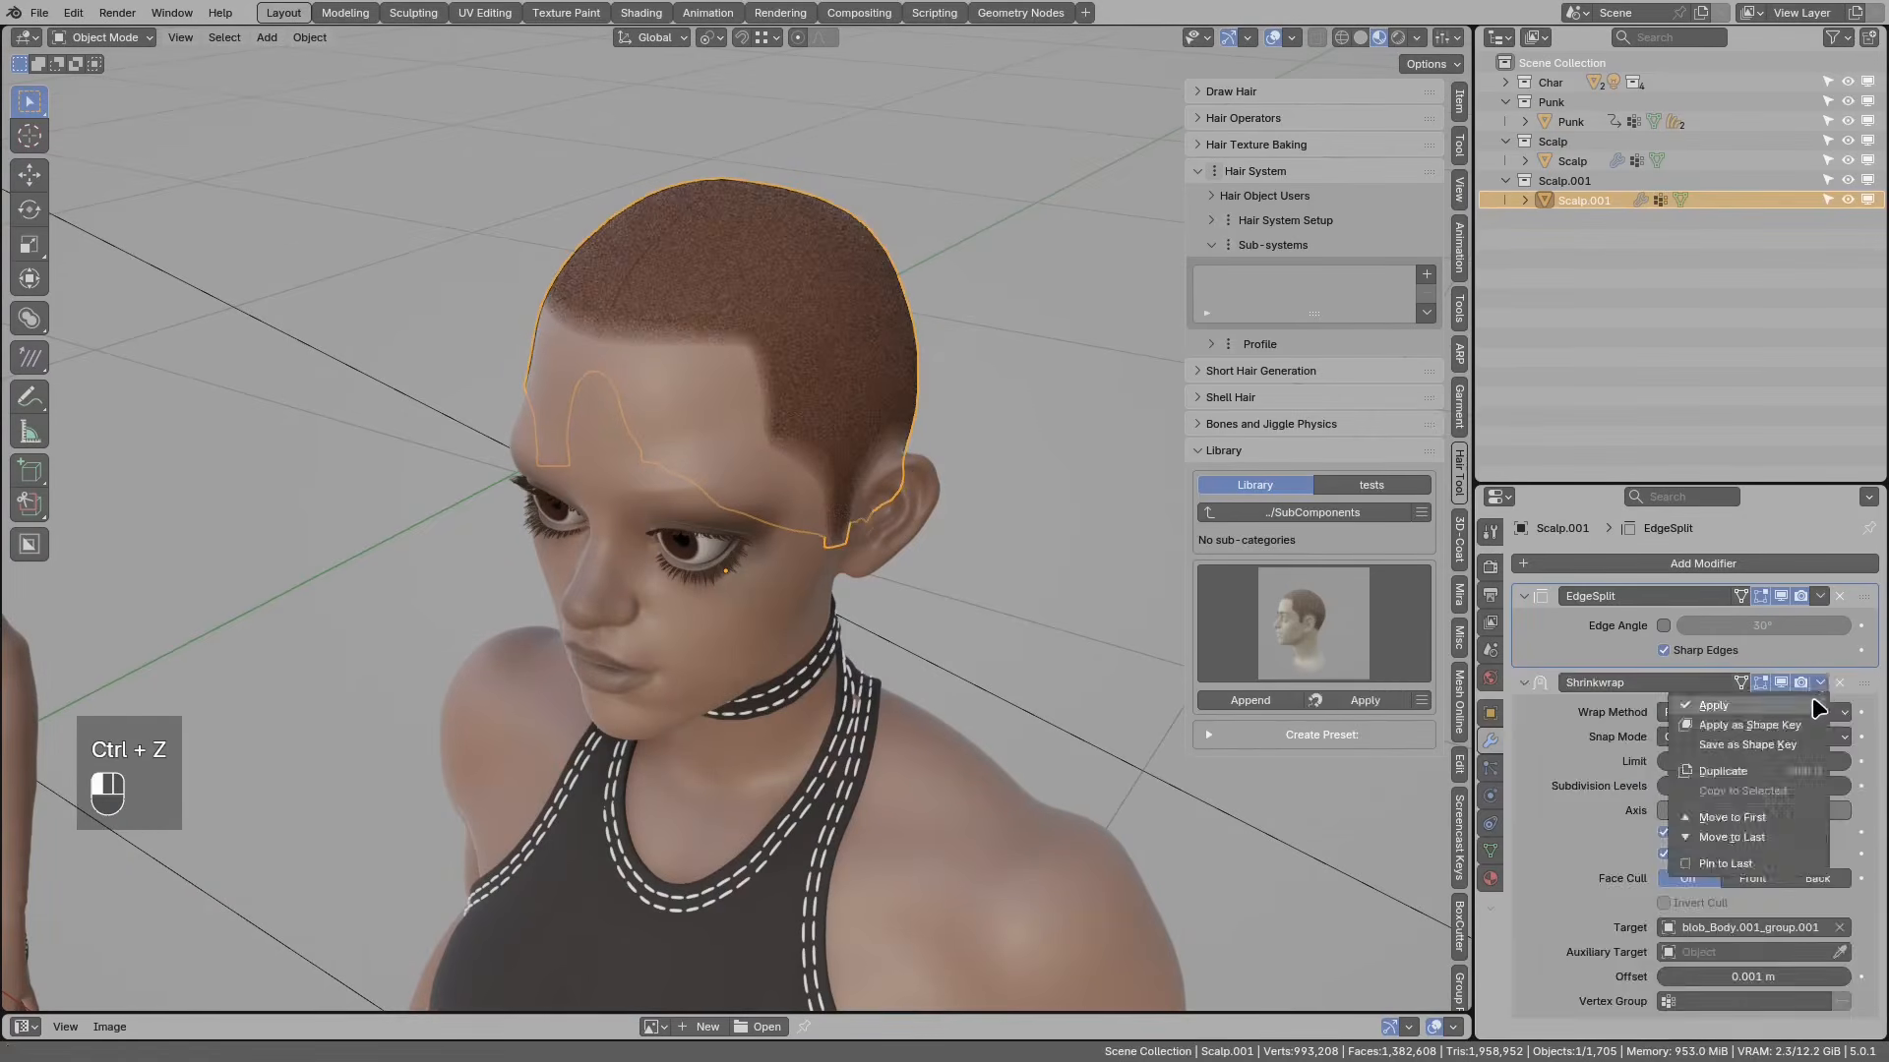
pyautogui.click(1717, 705)
# Step: Disable Realize Instances on the bald character's body and reselect the scalp
pyautogui.click(925, 723)
pyautogui.click(1716, 679)
pyautogui.click(824, 291)
# Step: Select the scalp mesh's central front-to-back edge loop in Edit Mode and grow the selection twice
pyautogui.keyDown('shift'); pyautogui.moveTo(751, 257); pyautogui.dragTo(821, 431, button='middle'); pyautogui.keyUp('shift')
pyautogui.press('Tab')
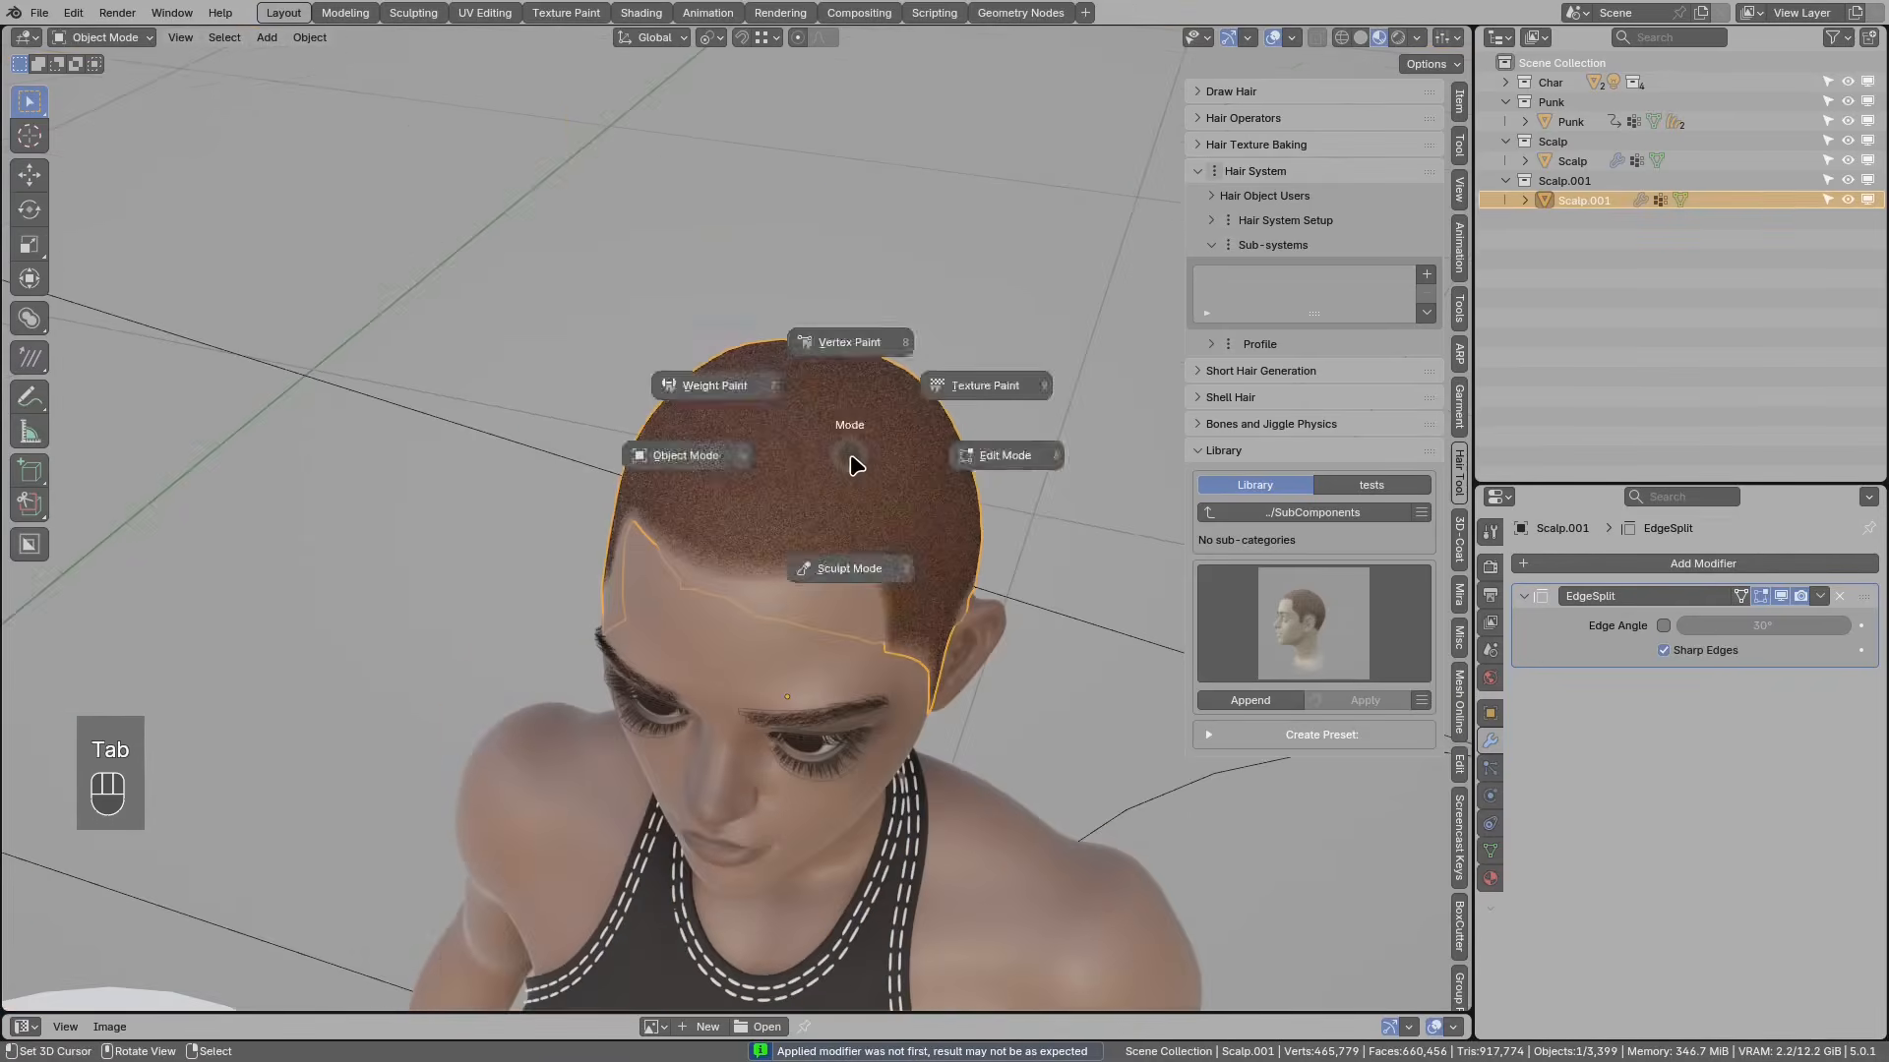
pyautogui.click(931, 468)
pyautogui.press('2')
pyautogui.keyDown('alt'); pyautogui.click(756, 487); pyautogui.keyUp('alt')
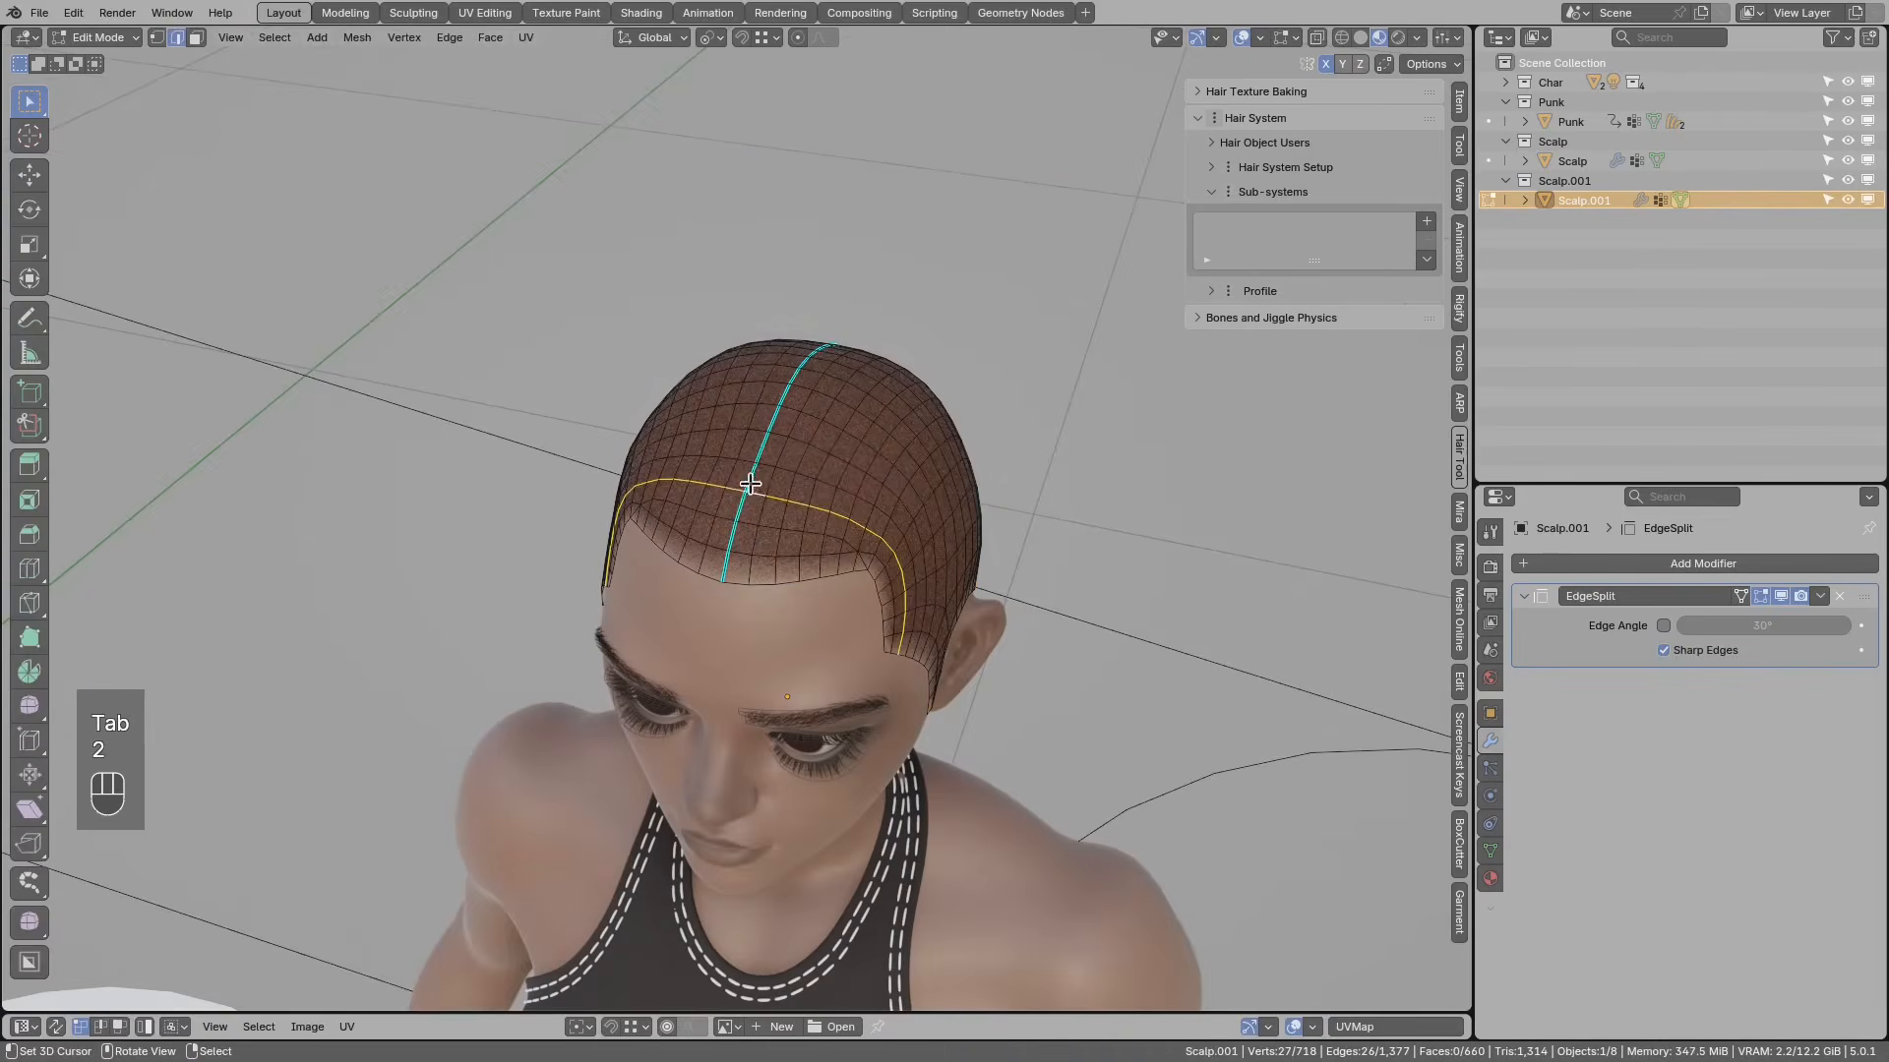
pyautogui.press('ctrl+KP_Add')
pyautogui.press('ctrl+KP_Add')
pyautogui.moveTo(755, 478); pyautogui.dragTo(844, 392, button='middle')
# Step: Duplicate the selected centre strip in place, separate it into its own object and return to Object Mode
pyautogui.hotkey('shift', 'd')
pyautogui.rightClick(827, 319)
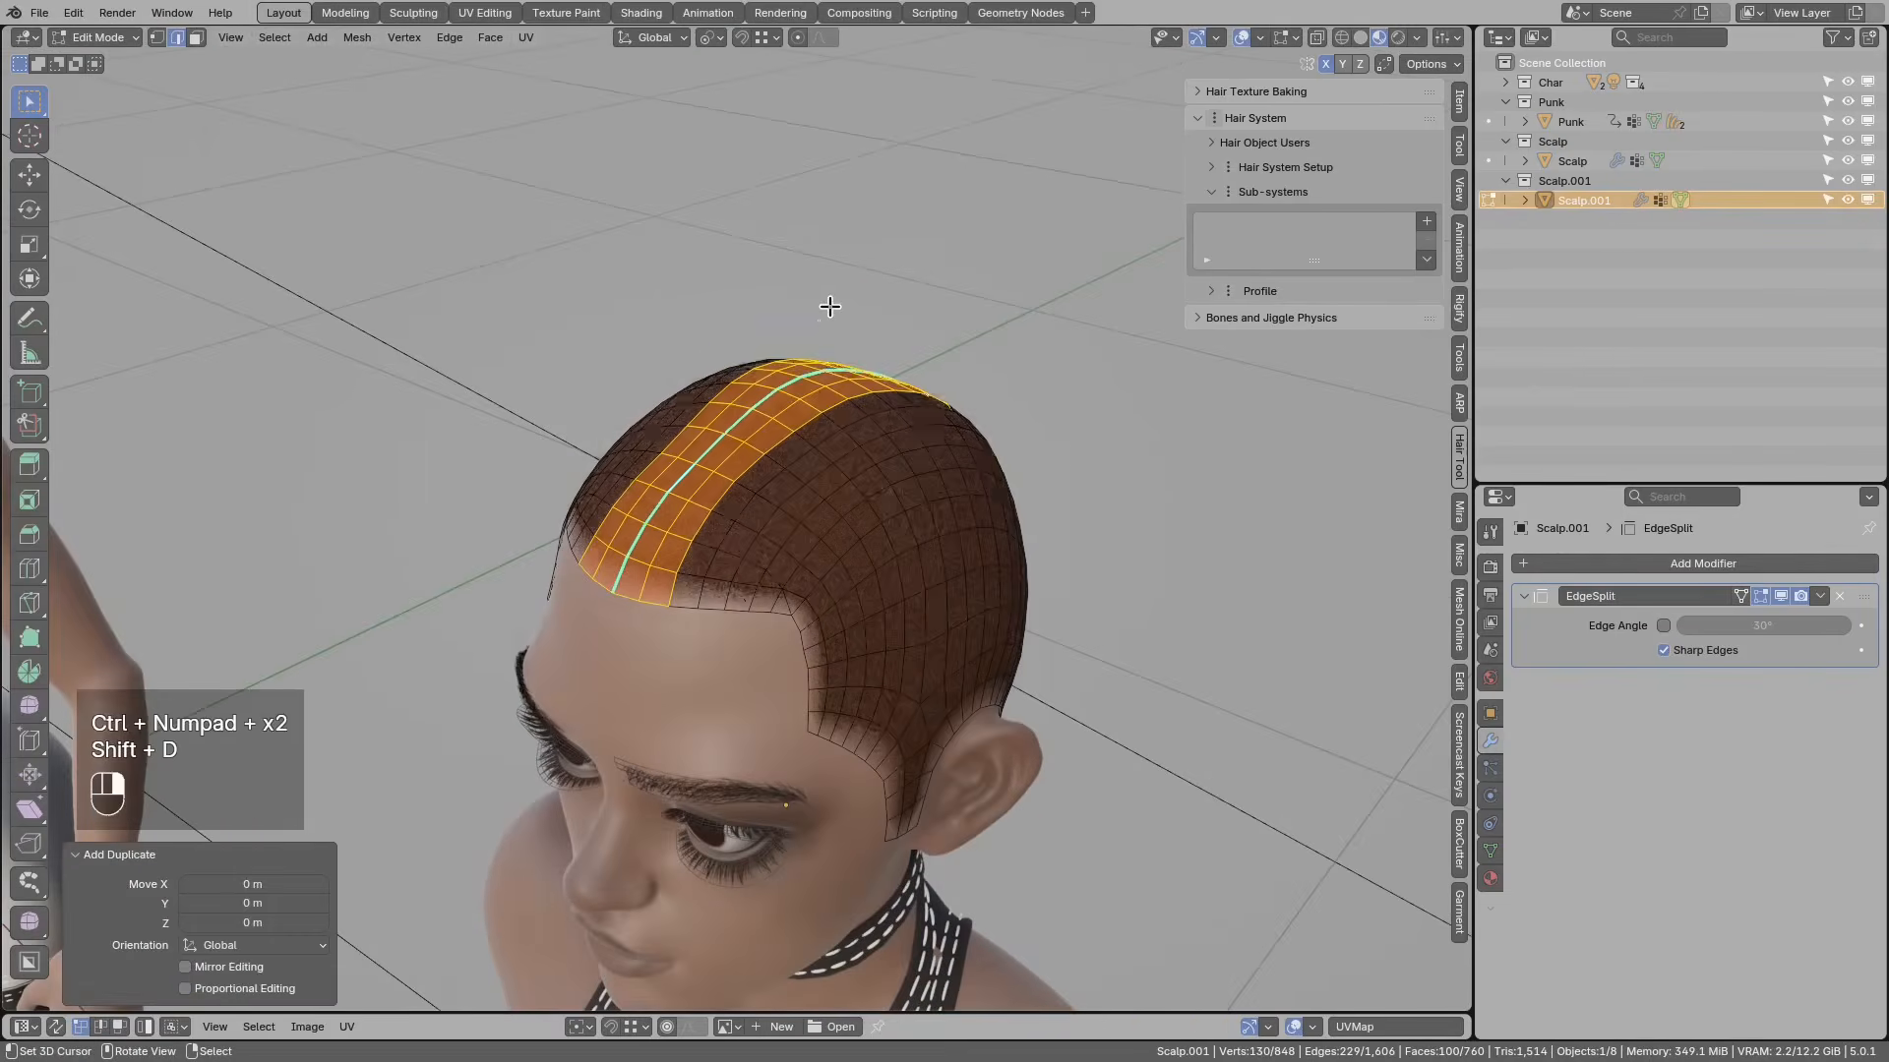
pyautogui.press('p')
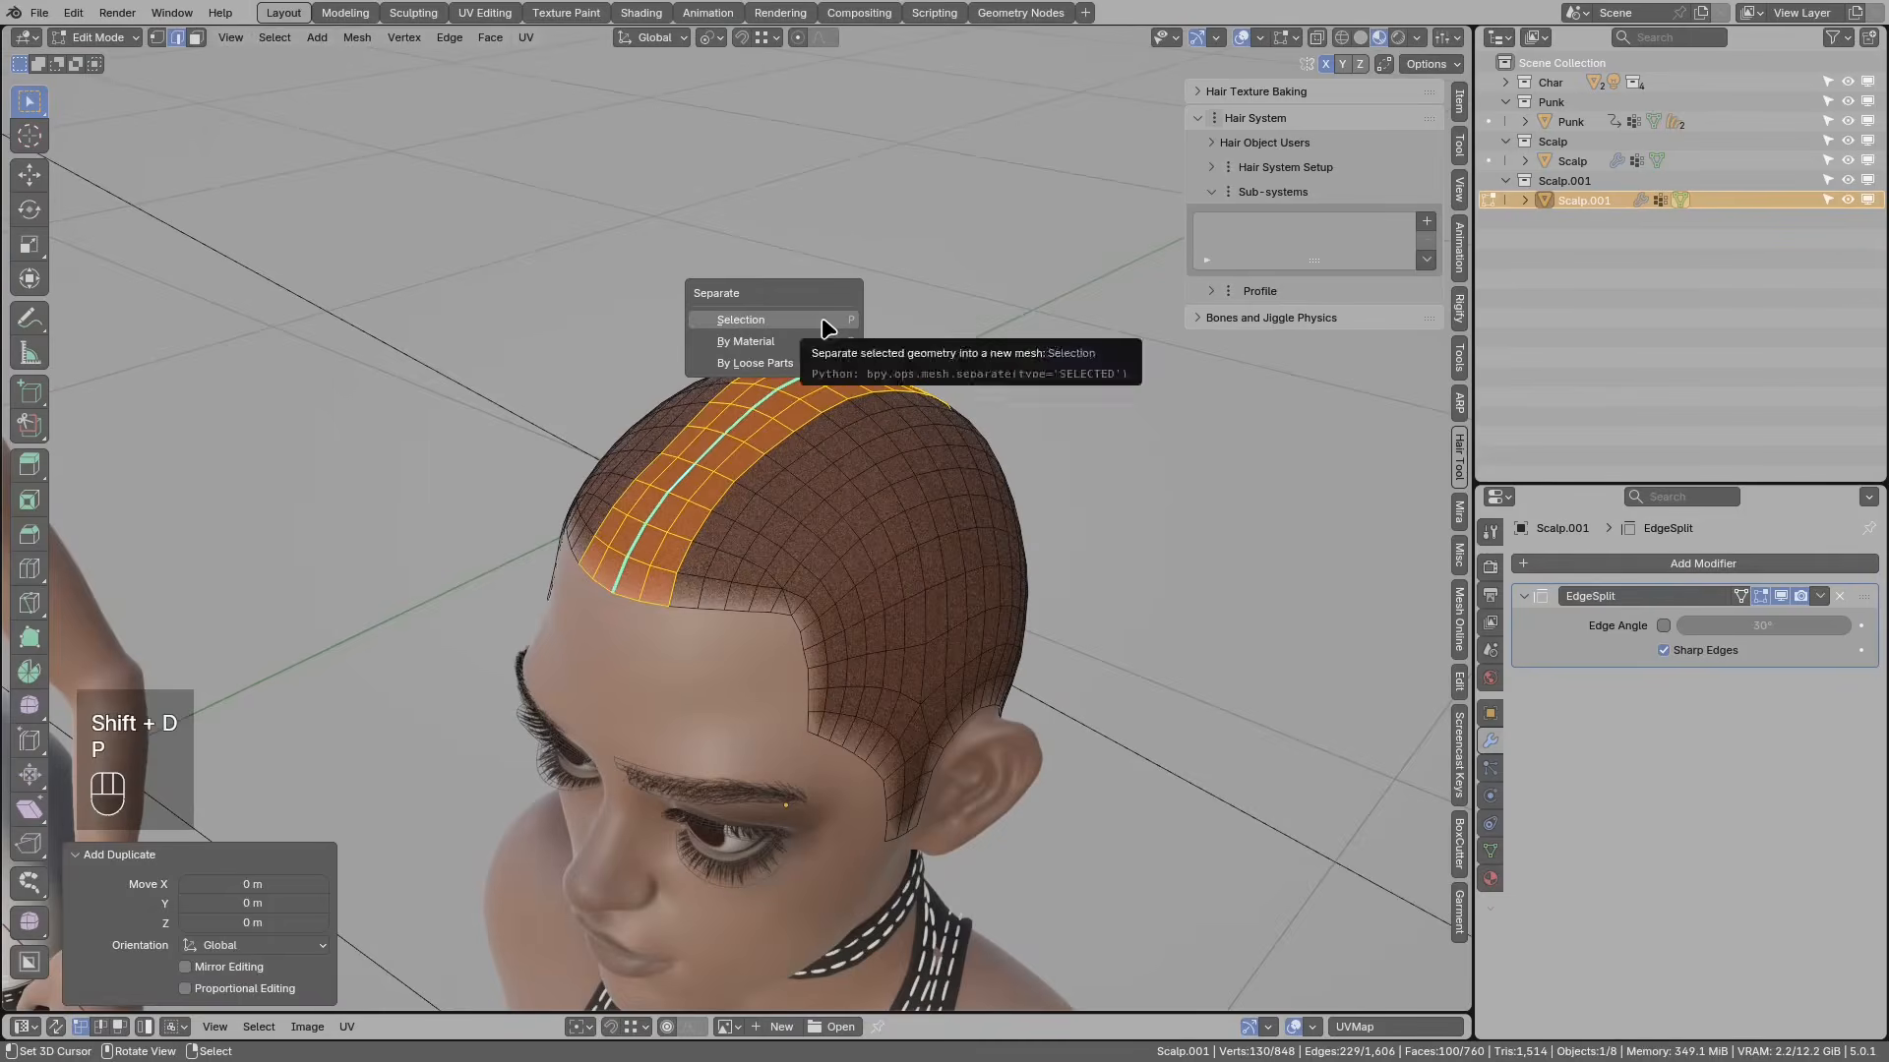
pyautogui.click(785, 311)
pyautogui.press('Tab')
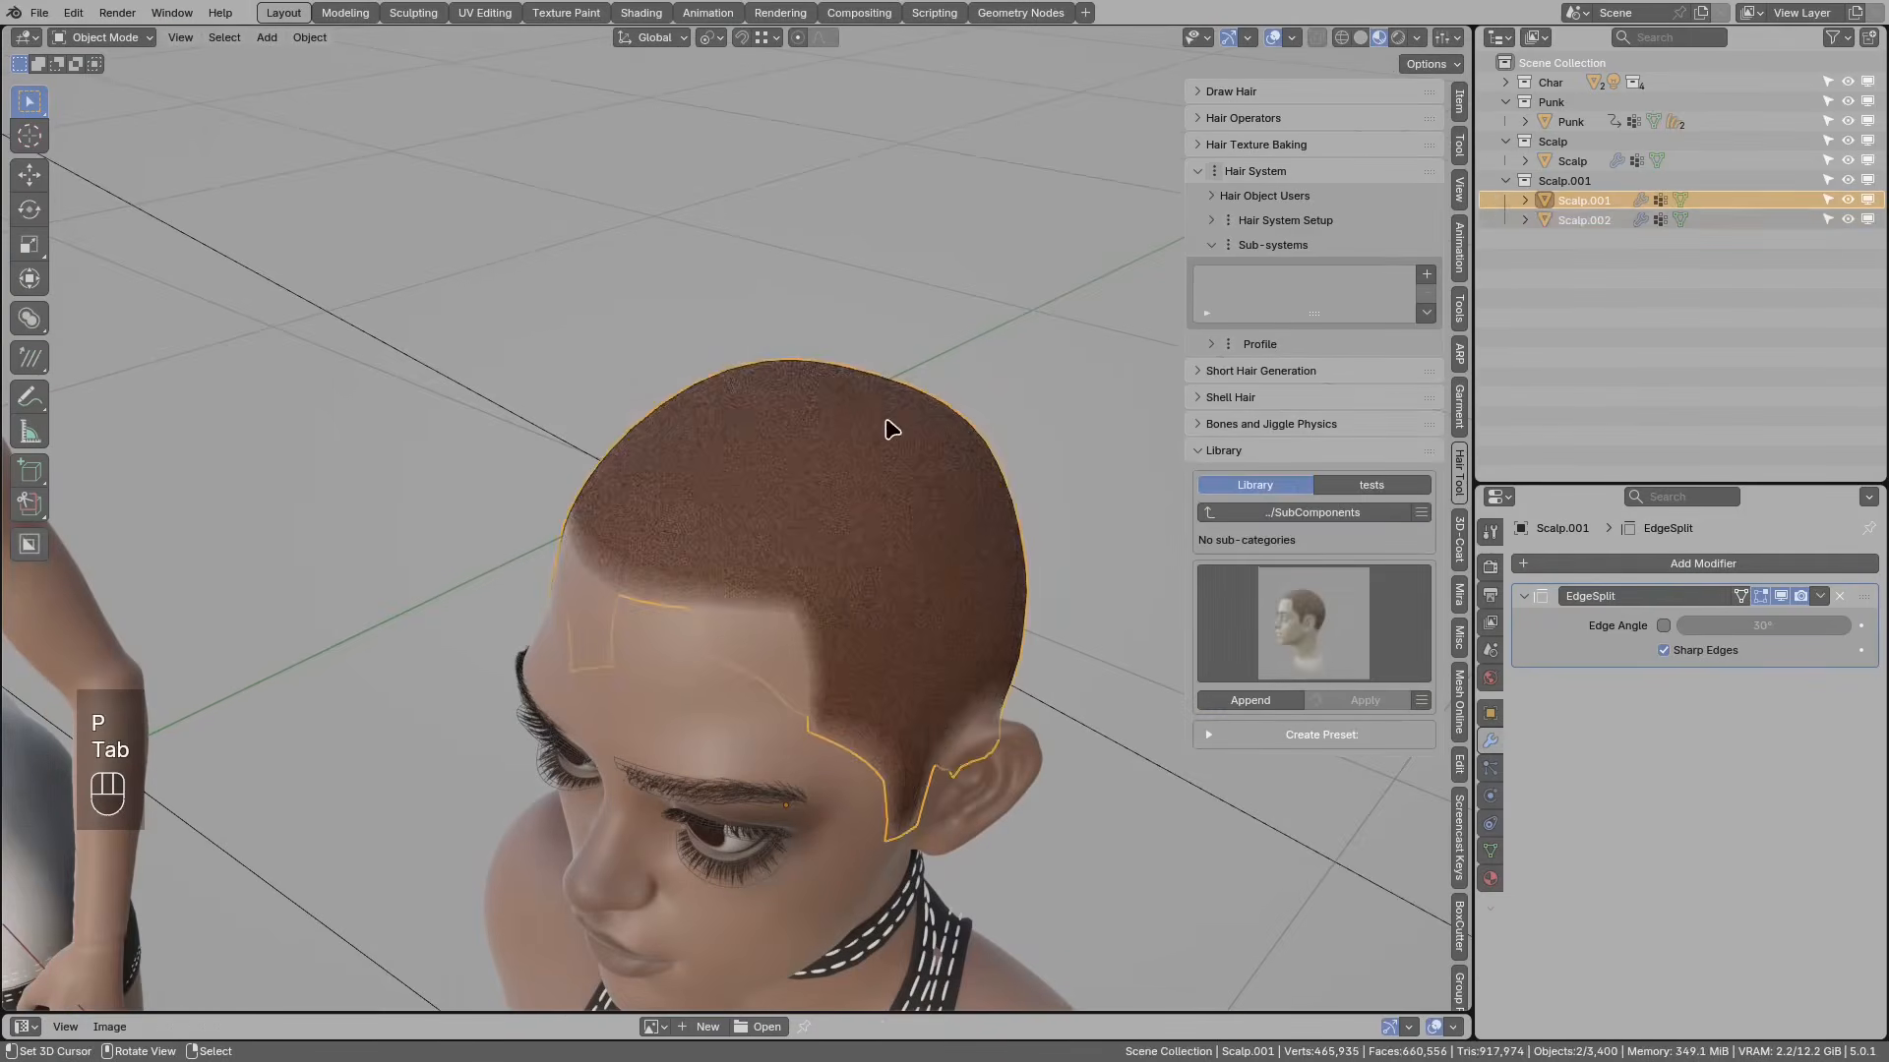
pyautogui.rightClick(820, 385)
pyautogui.press('g')
pyautogui.click(872, 321)
pyautogui.moveTo(915, 357); pyautogui.dragTo(1010, 409, button='middle')
pyautogui.hotkey('ctrl', 'z')
pyautogui.rightClick(1011, 435)
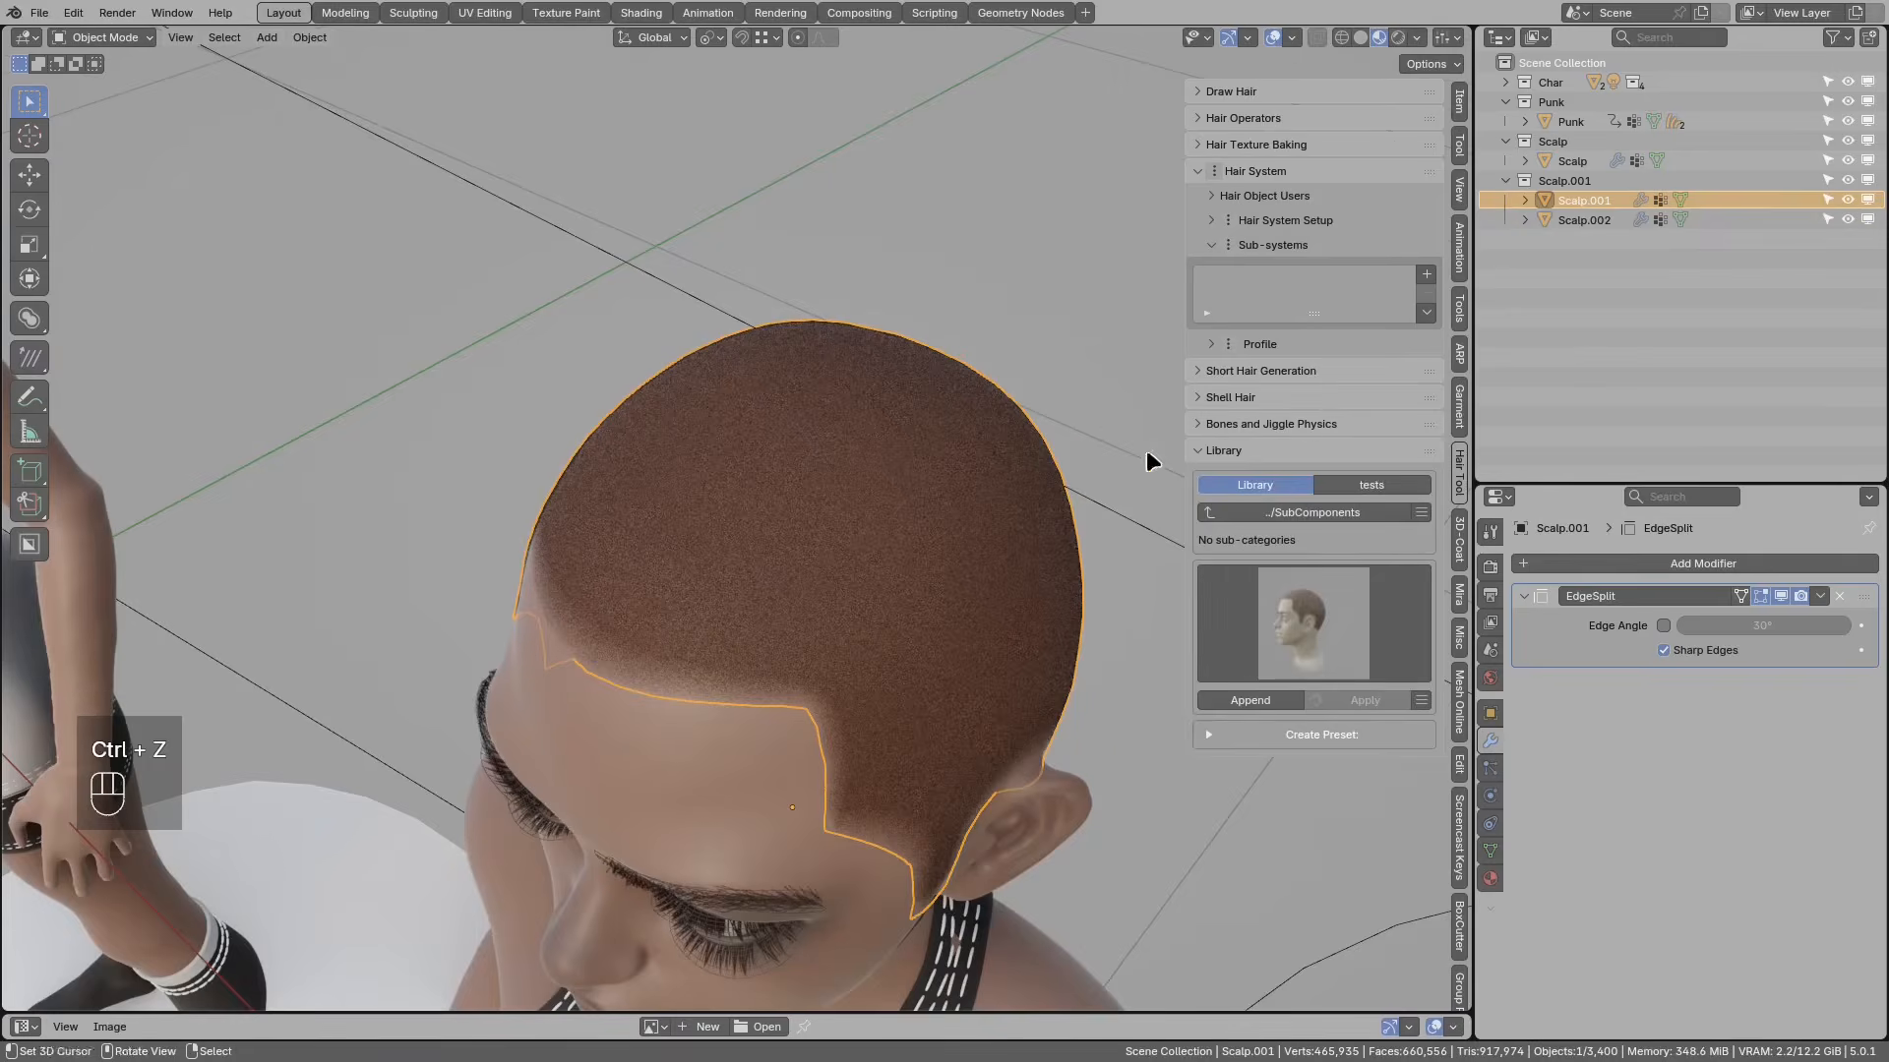
# Step: Make Scalp.001 unselectable in the viewport and select the separated strip on the head
pyautogui.click(1835, 38)
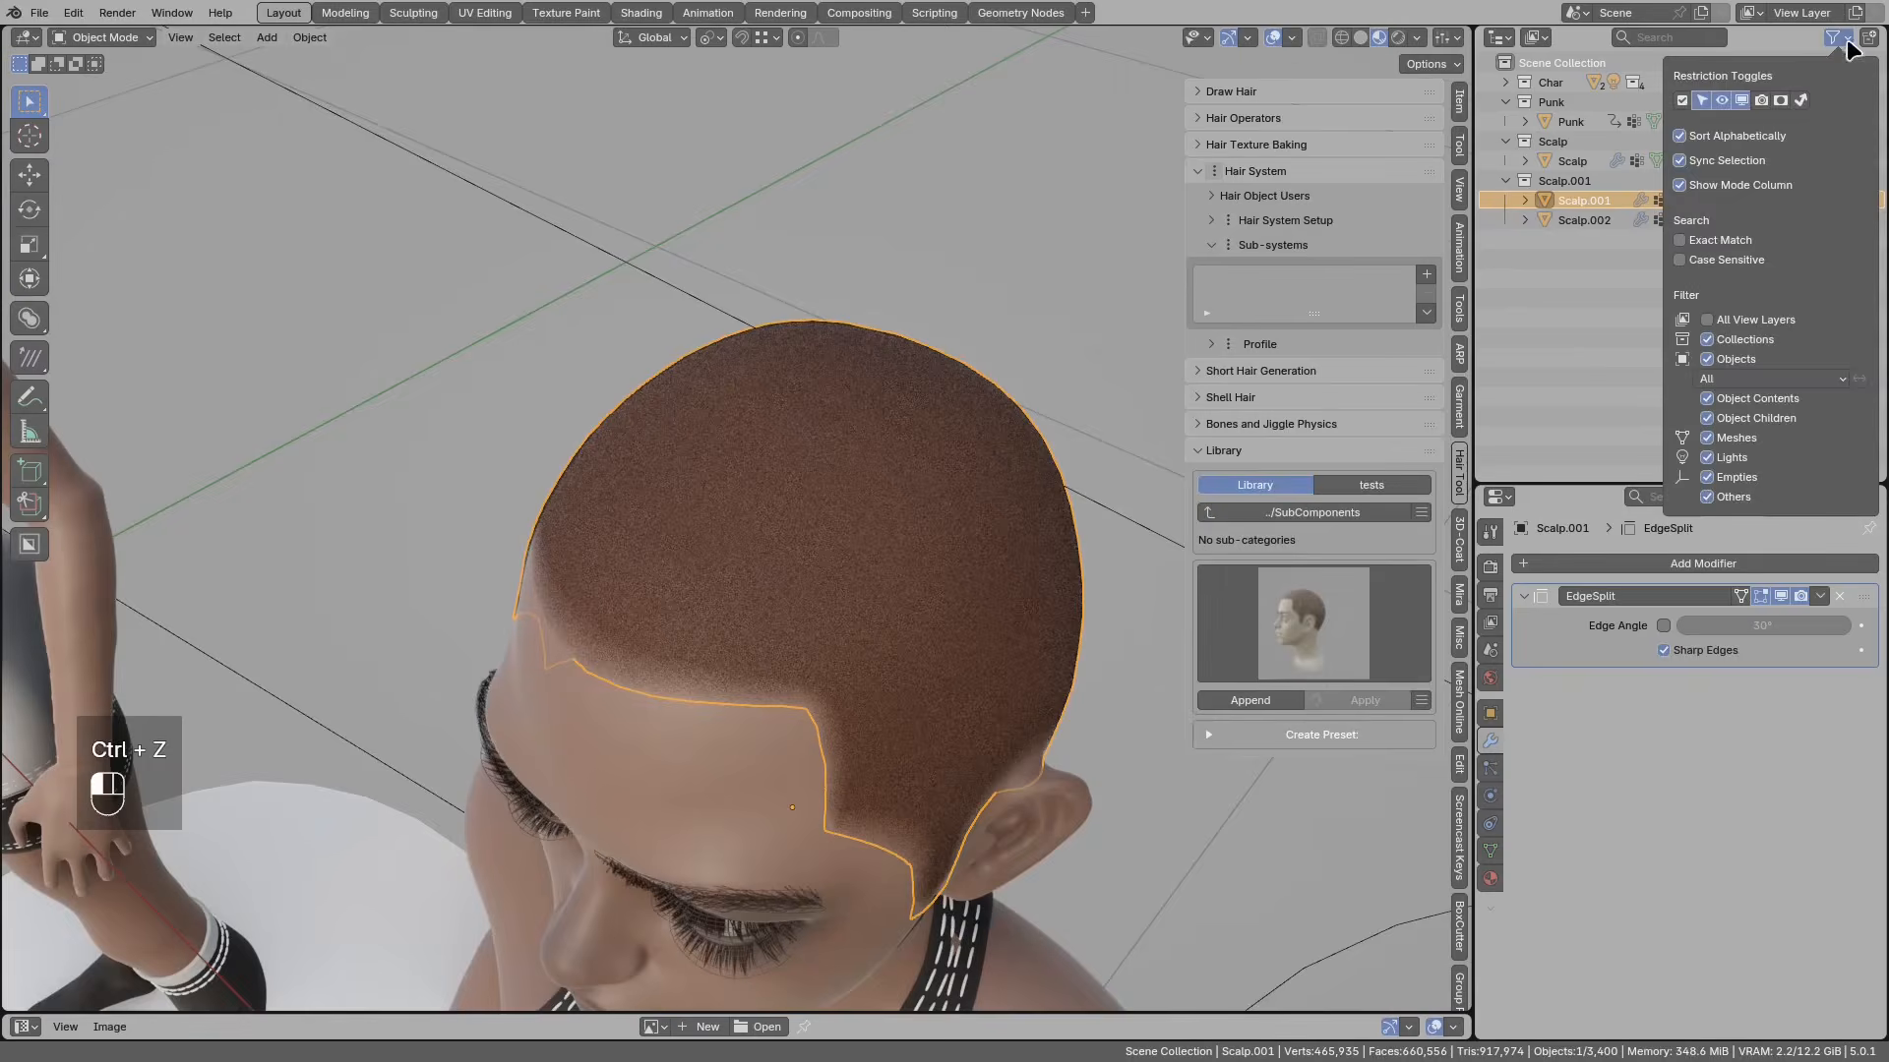
pyautogui.click(1577, 199)
pyautogui.click(1825, 198)
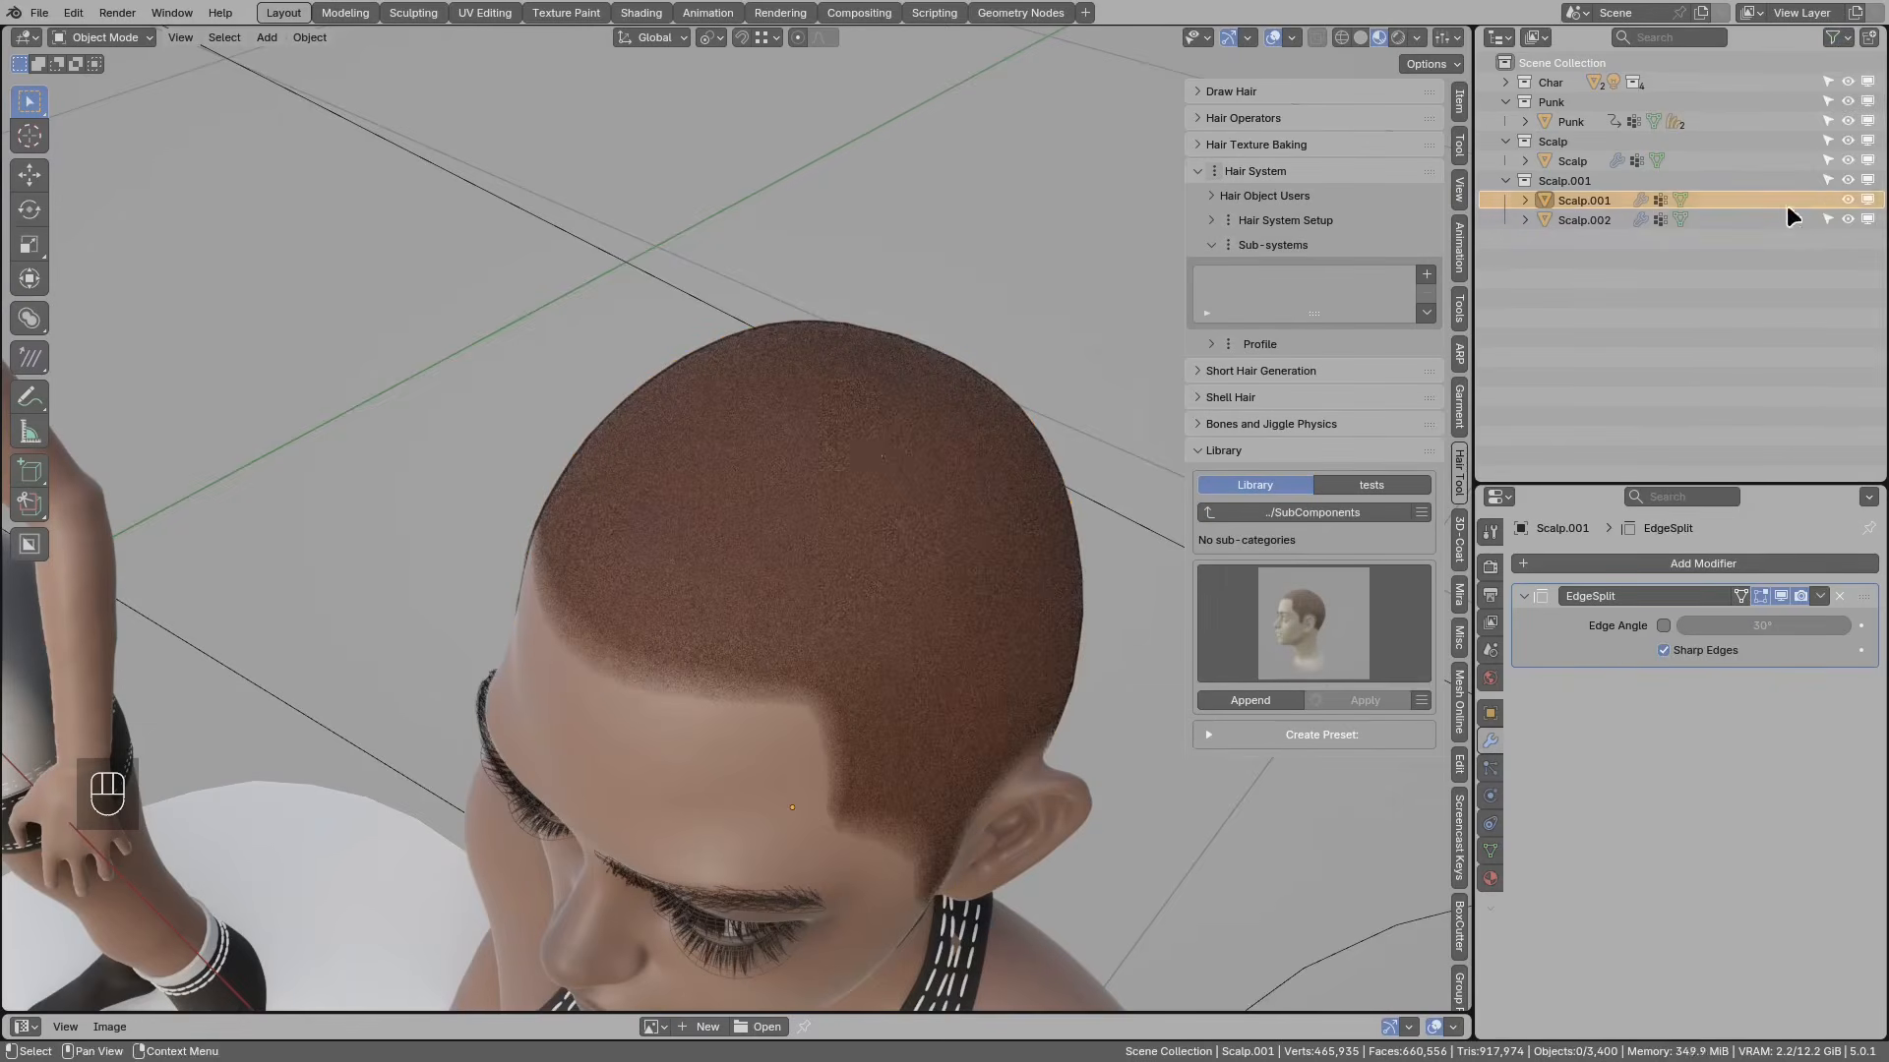
pyautogui.rightClick(811, 413)
pyautogui.scroll(-1, 839, 410)
pyautogui.press('g')
pyautogui.rightClick(858, 402)
pyautogui.press('g')
pyautogui.rightClick(896, 400)
pyautogui.moveTo(896, 400); pyautogui.dragTo(833, 409, button='middle')
pyautogui.press('g')
pyautogui.rightClick(890, 381)
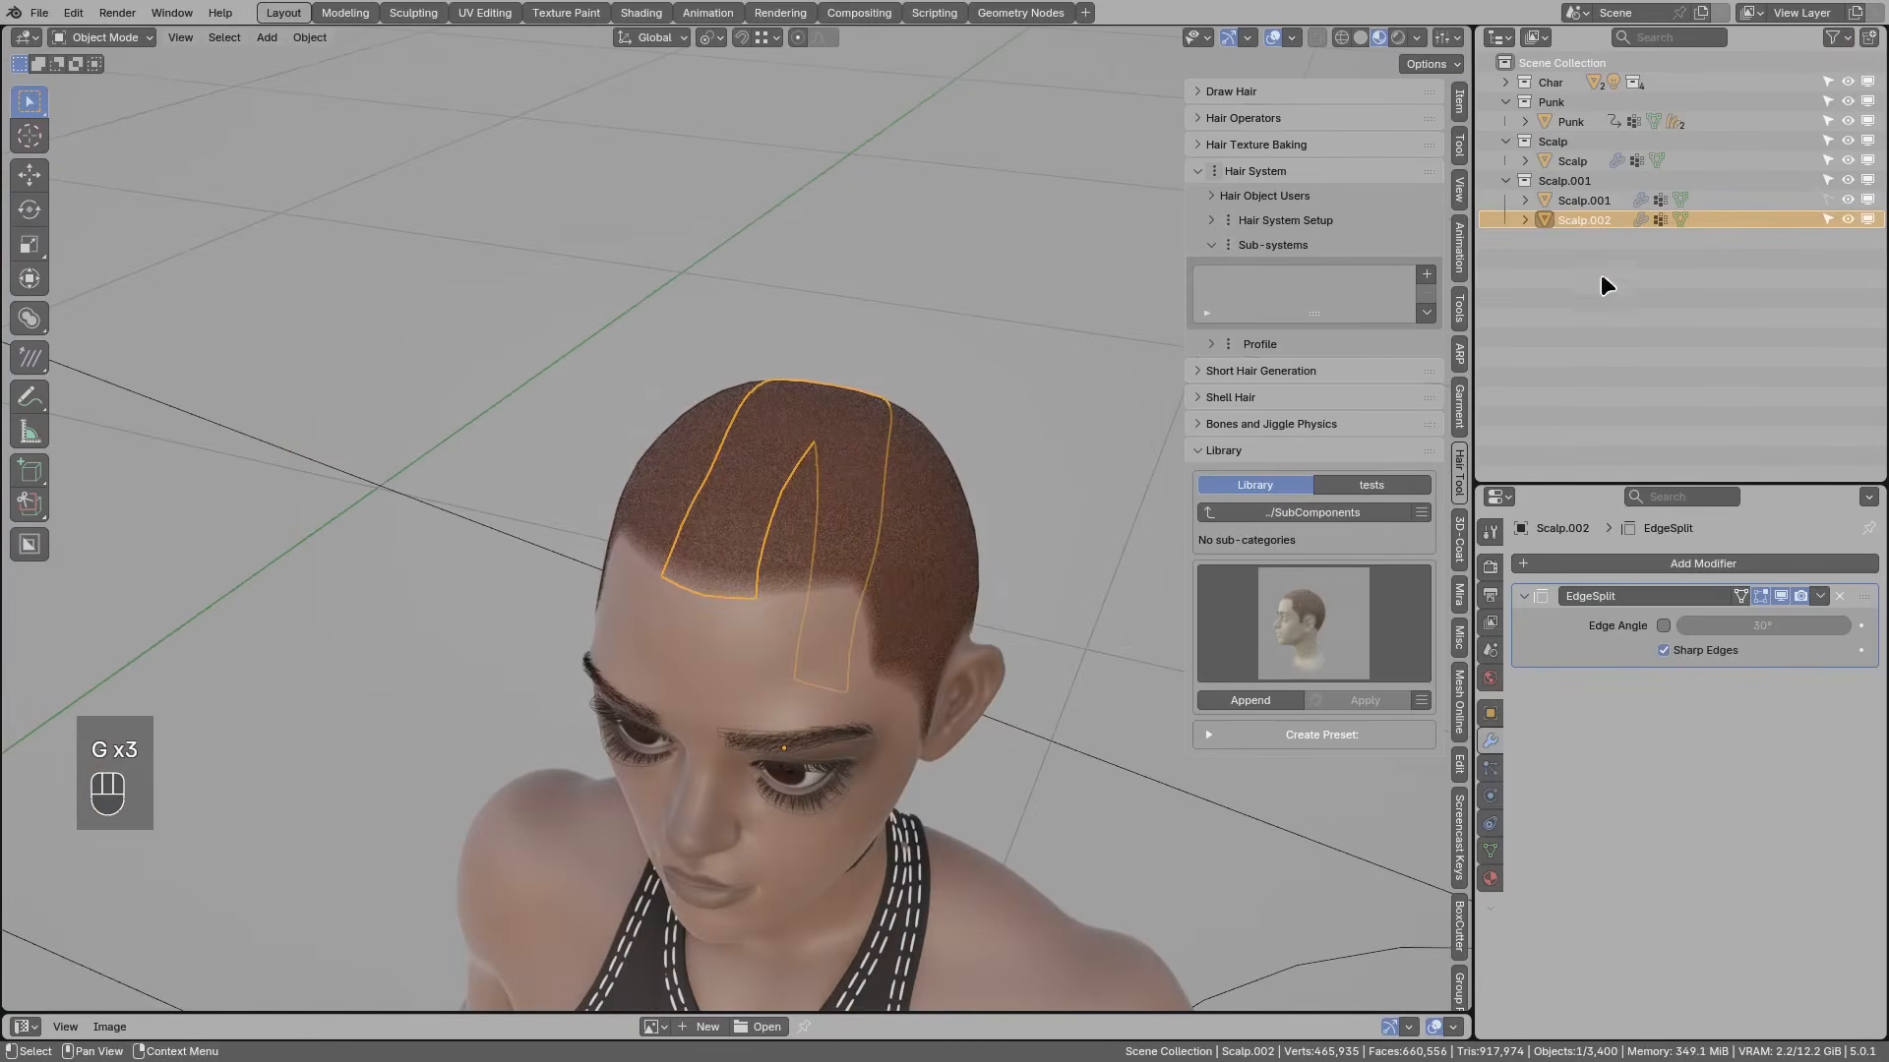
# Step: Rename the Scalp.002 object to Strip
pyautogui.doubleClick(1593, 221)
pyautogui.write('Strip')
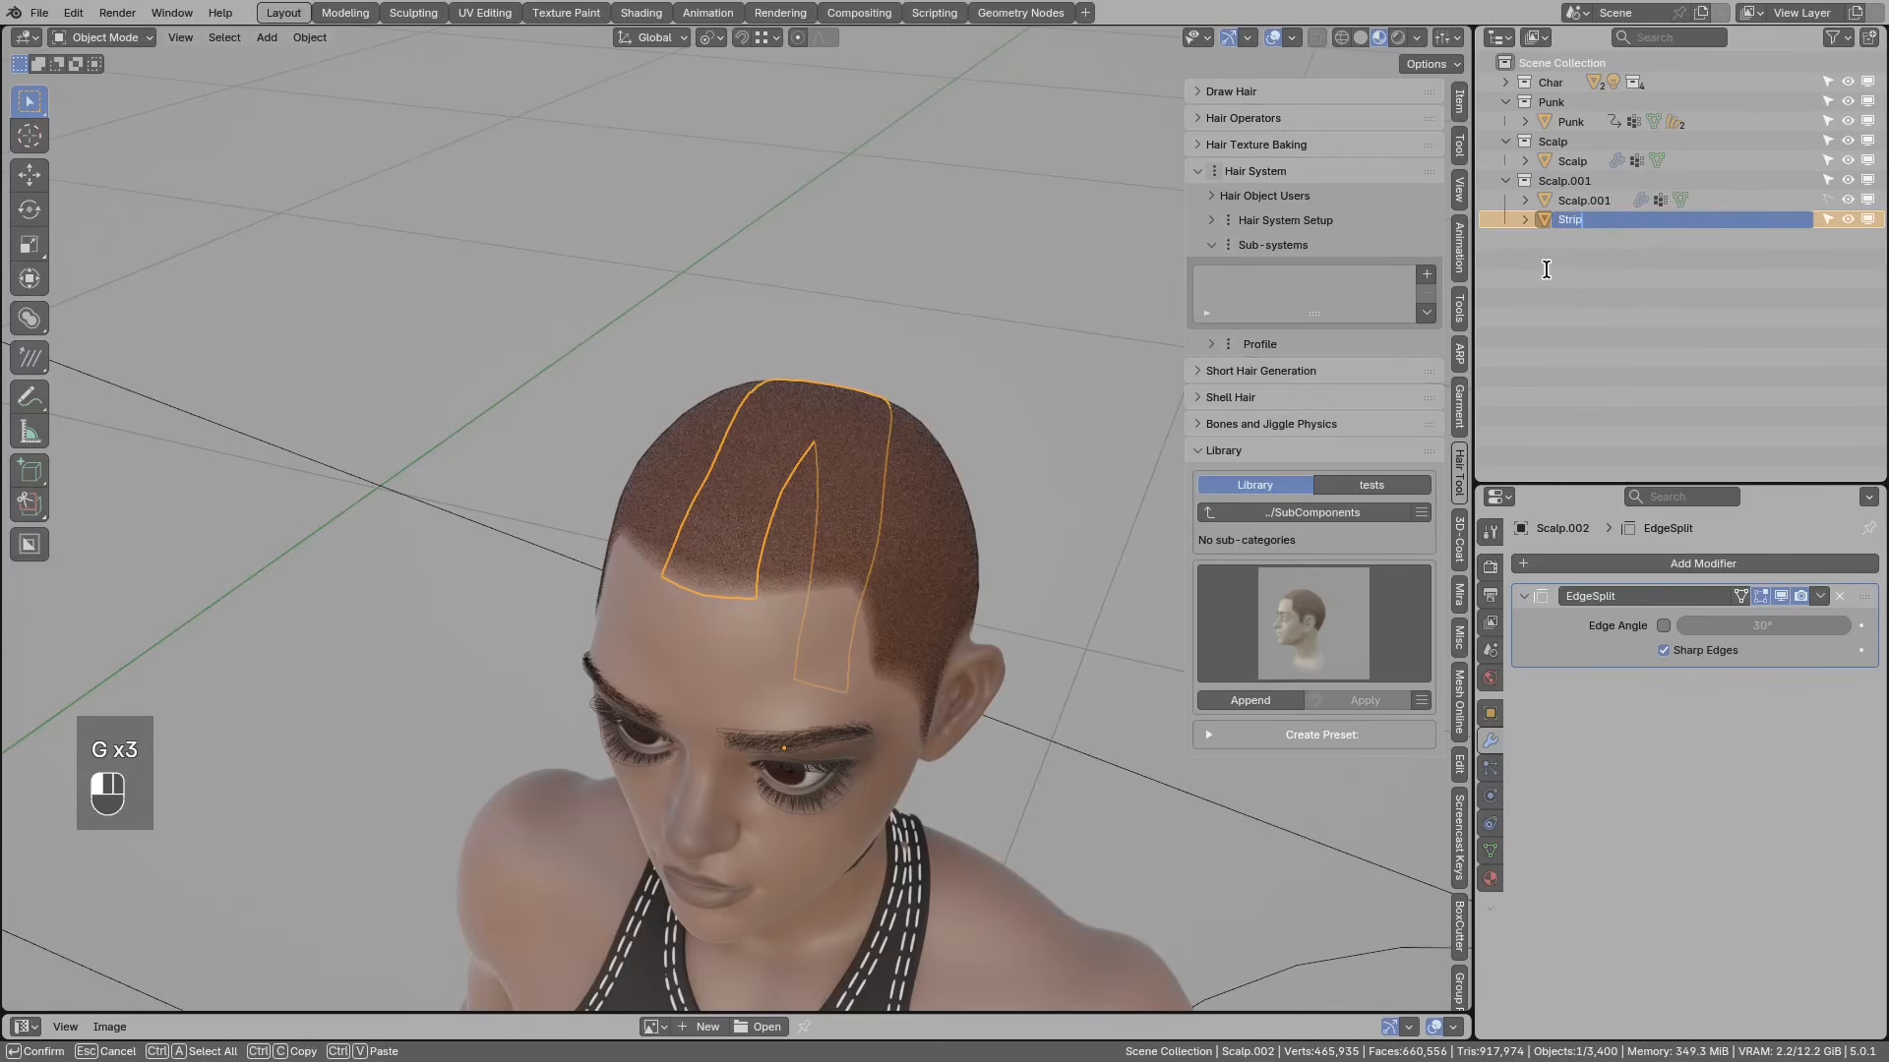
pyautogui.press('Return')
# Step: Straighten both long border edge loops of the Strip mesh by scaling each to 0 along the global X axis
pyautogui.moveTo(816, 421); pyautogui.dragTo(956, 477, button='middle')
pyautogui.press('Tab')
pyautogui.click(883, 490)
pyautogui.keyDown('alt'); pyautogui.rightClick(827, 494); pyautogui.keyUp('alt')
pyautogui.press('s')
pyautogui.press('x')
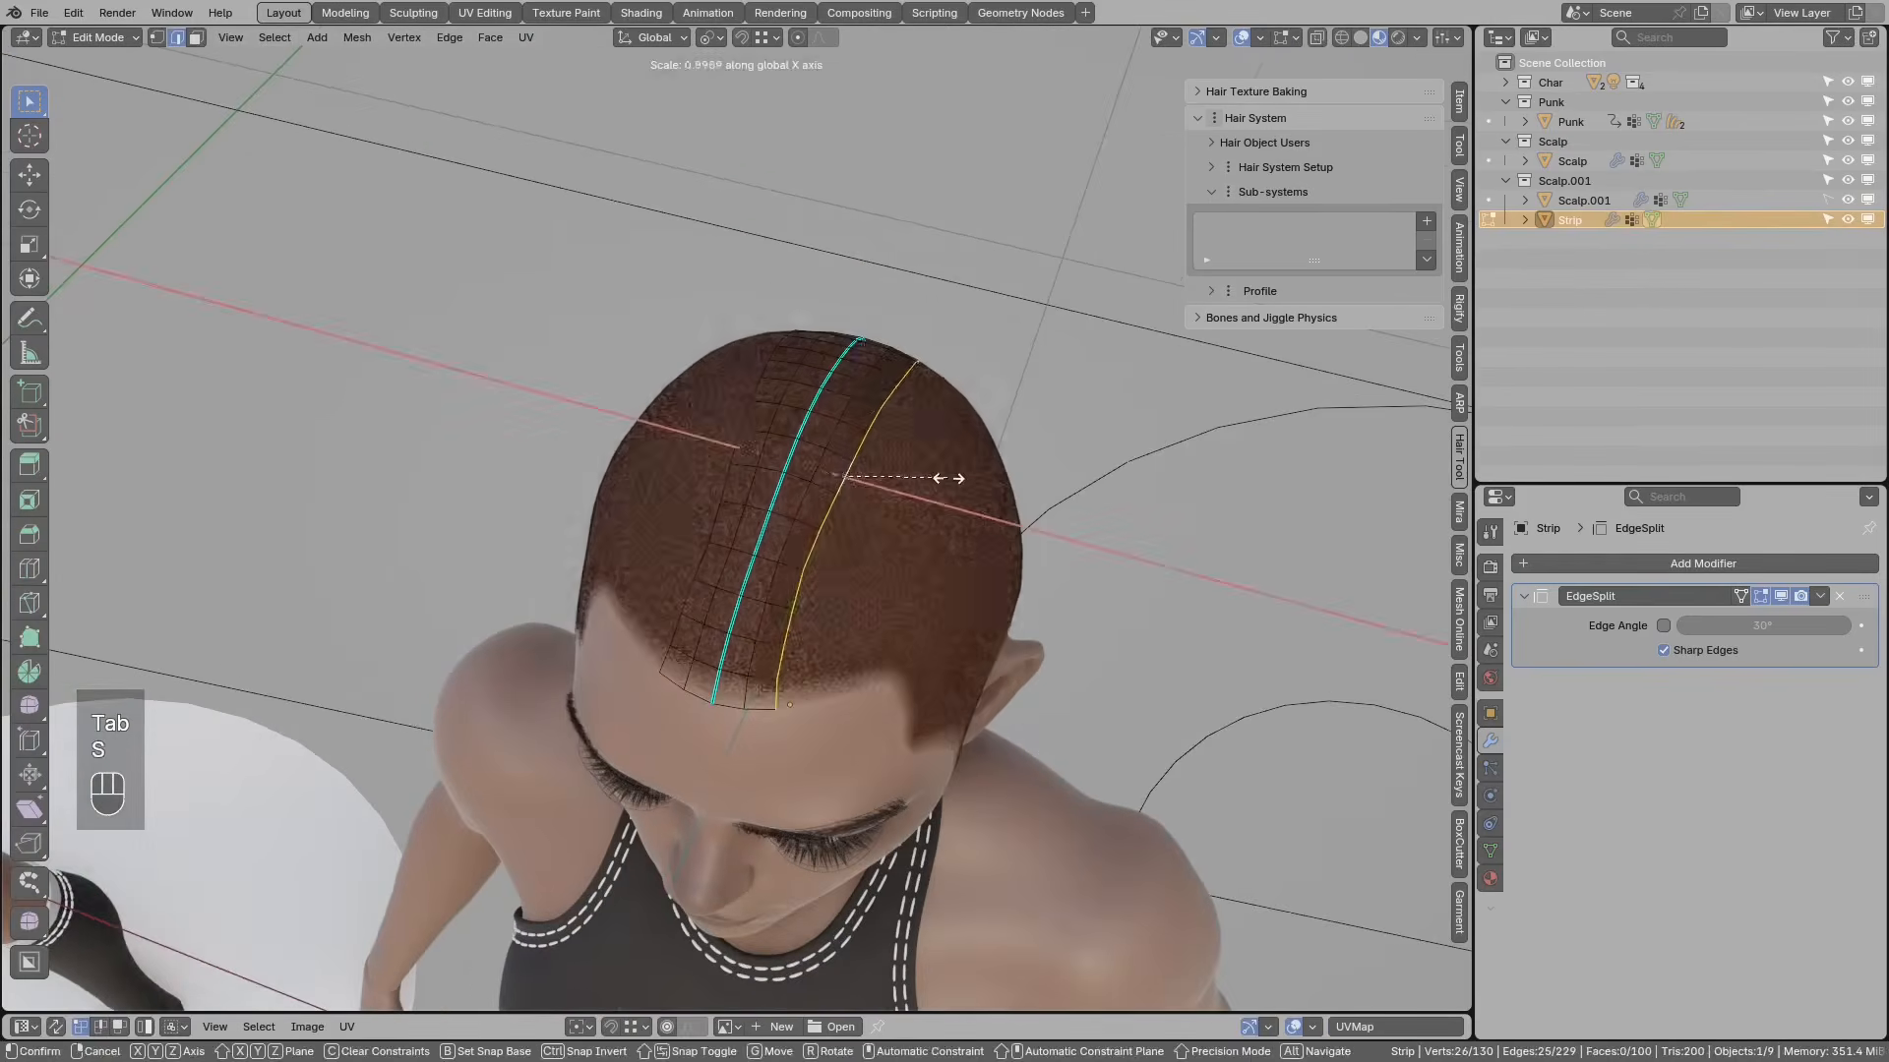
pyautogui.press('0')
pyautogui.click(947, 478)
pyautogui.keyDown('alt'); pyautogui.rightClick(740, 447); pyautogui.keyUp('alt')
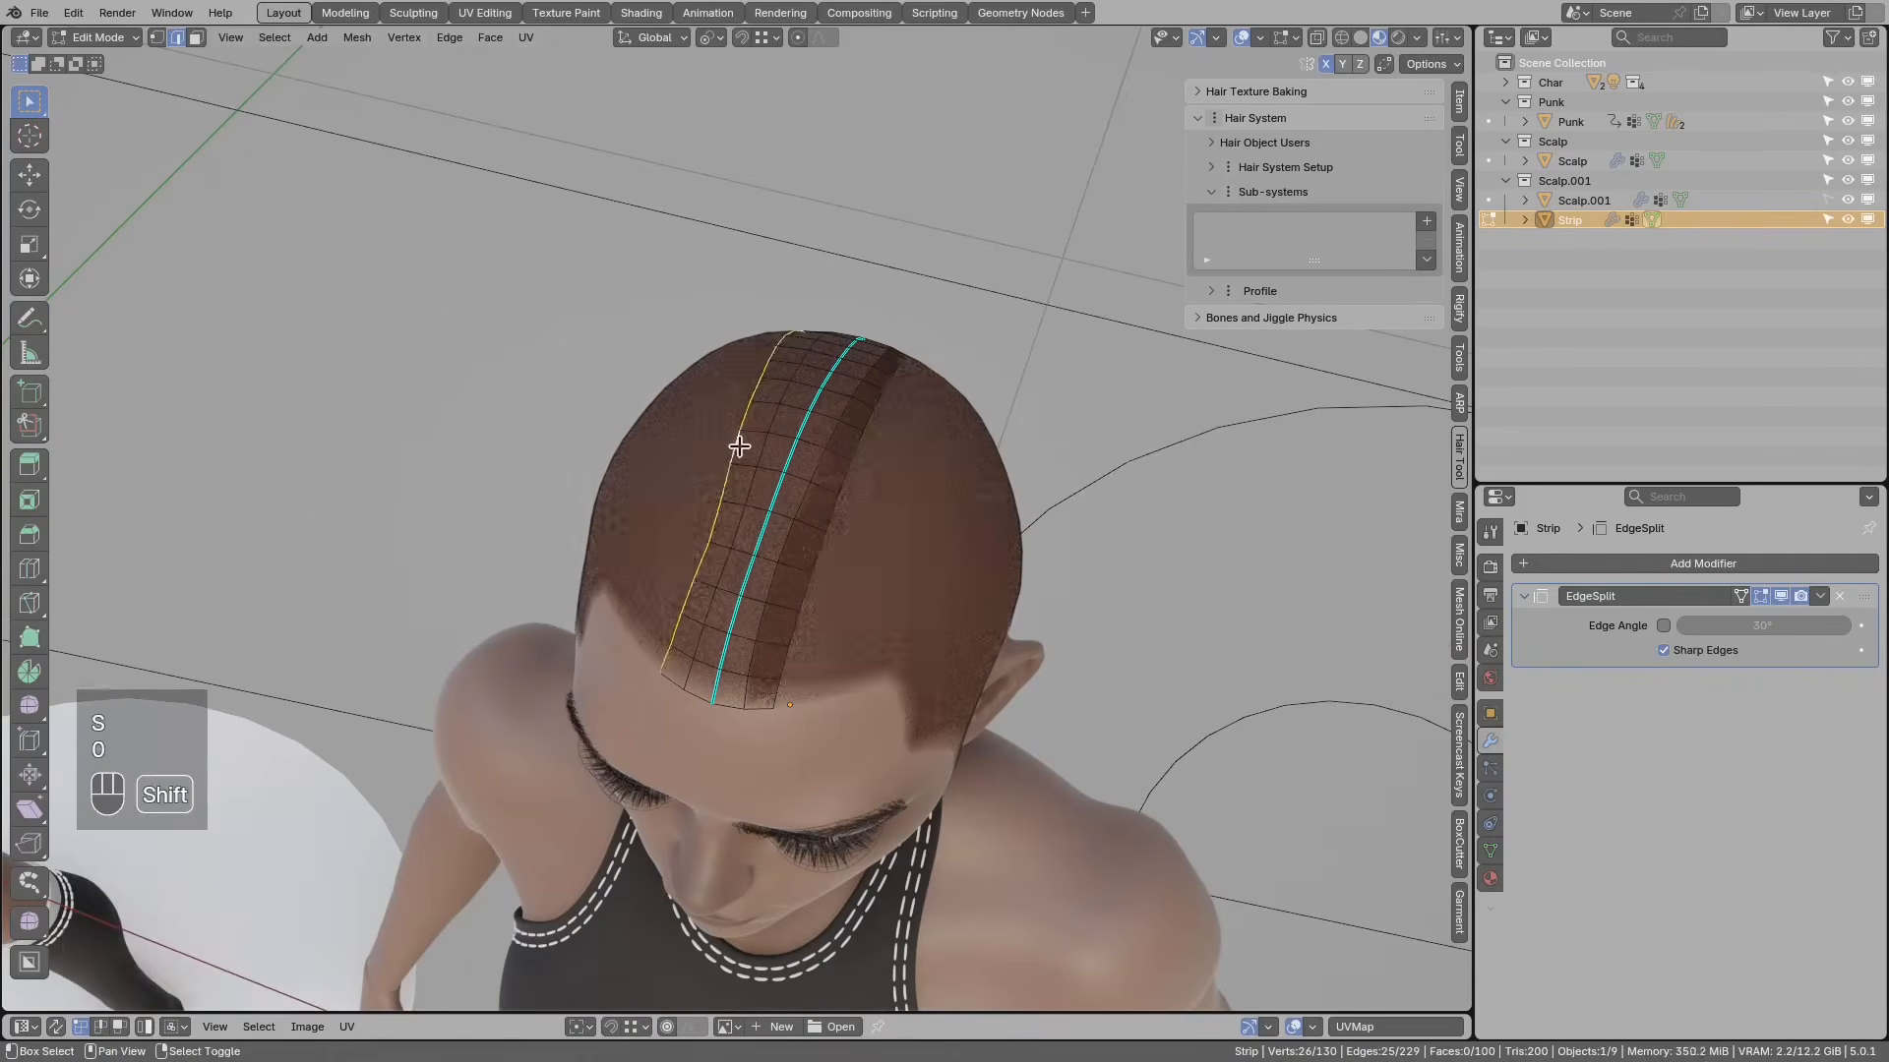
pyautogui.hotkey('shift', 'r')
# Step: Smooth the entire Strip mesh with Laplacian Smooth and return to Object Mode
pyautogui.keyDown('alt'); pyautogui.rightClick(818, 454); pyautogui.keyUp('alt')
pyautogui.press('4')
pyautogui.press('w')
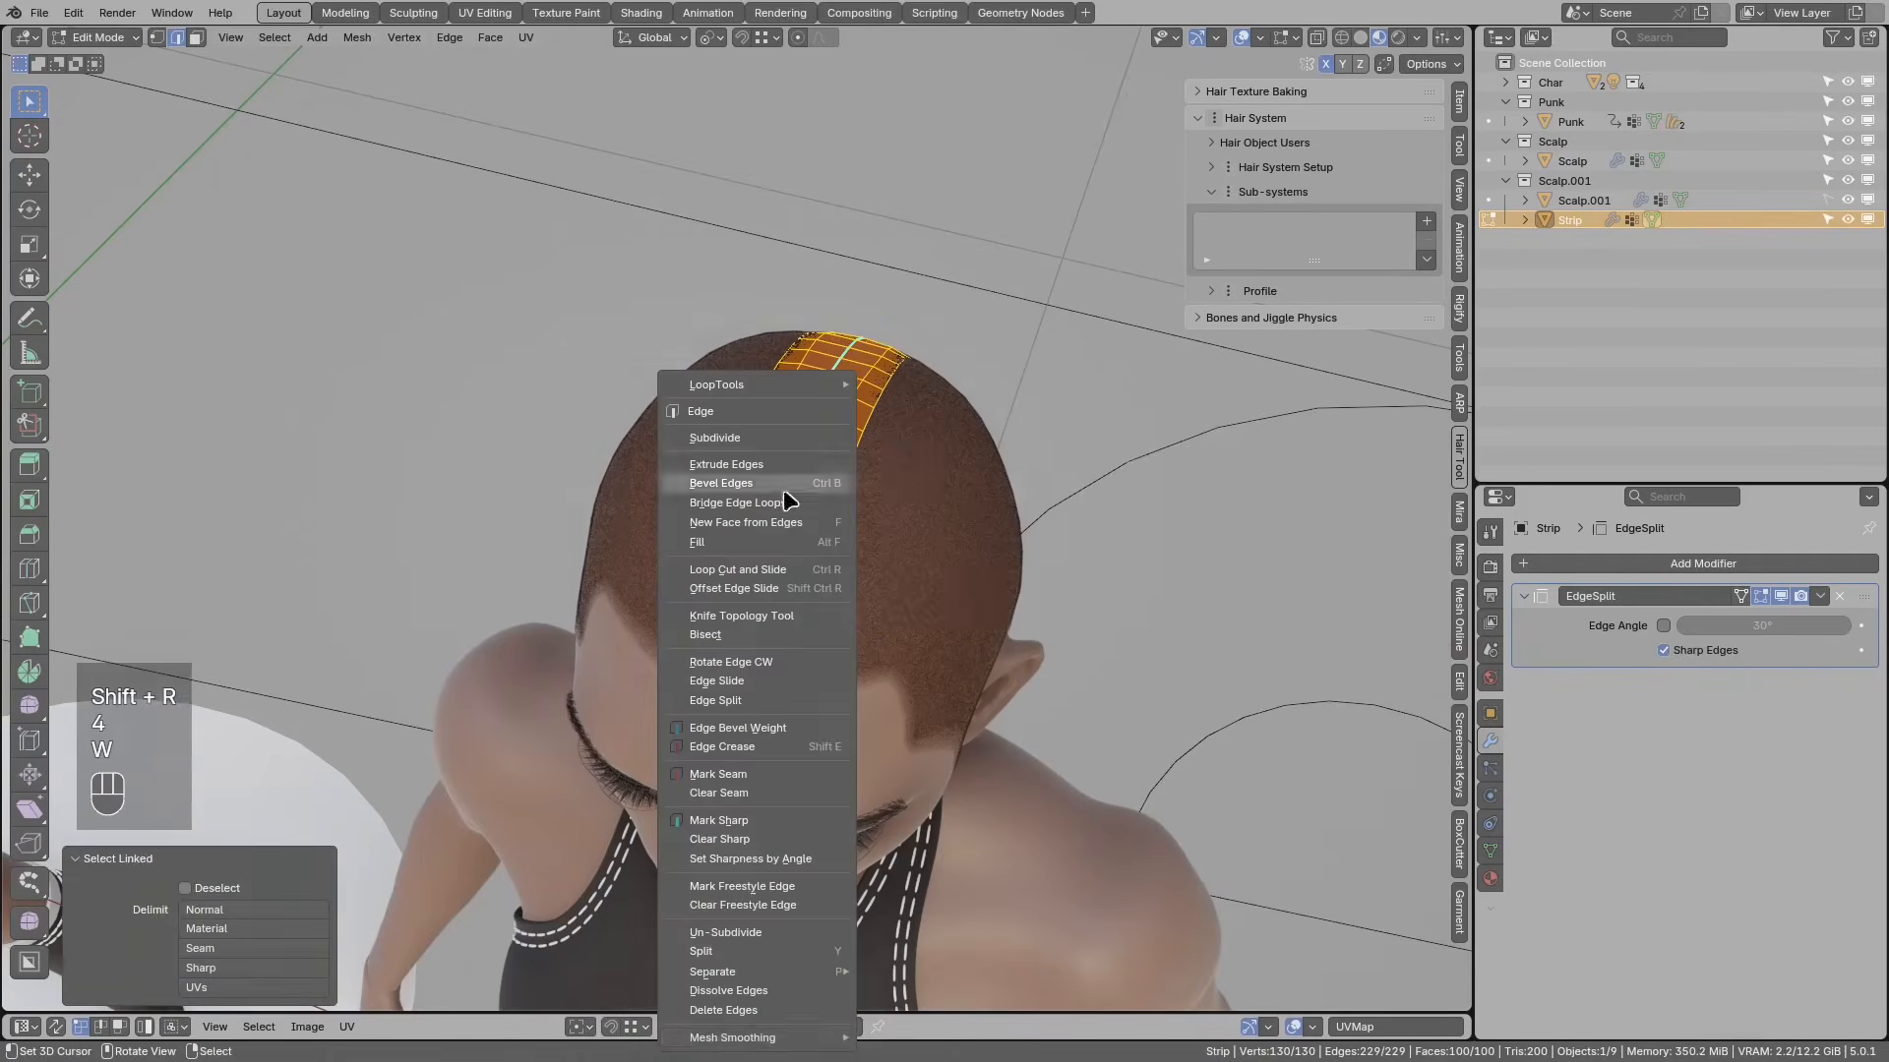
pyautogui.moveTo(848, 1041)
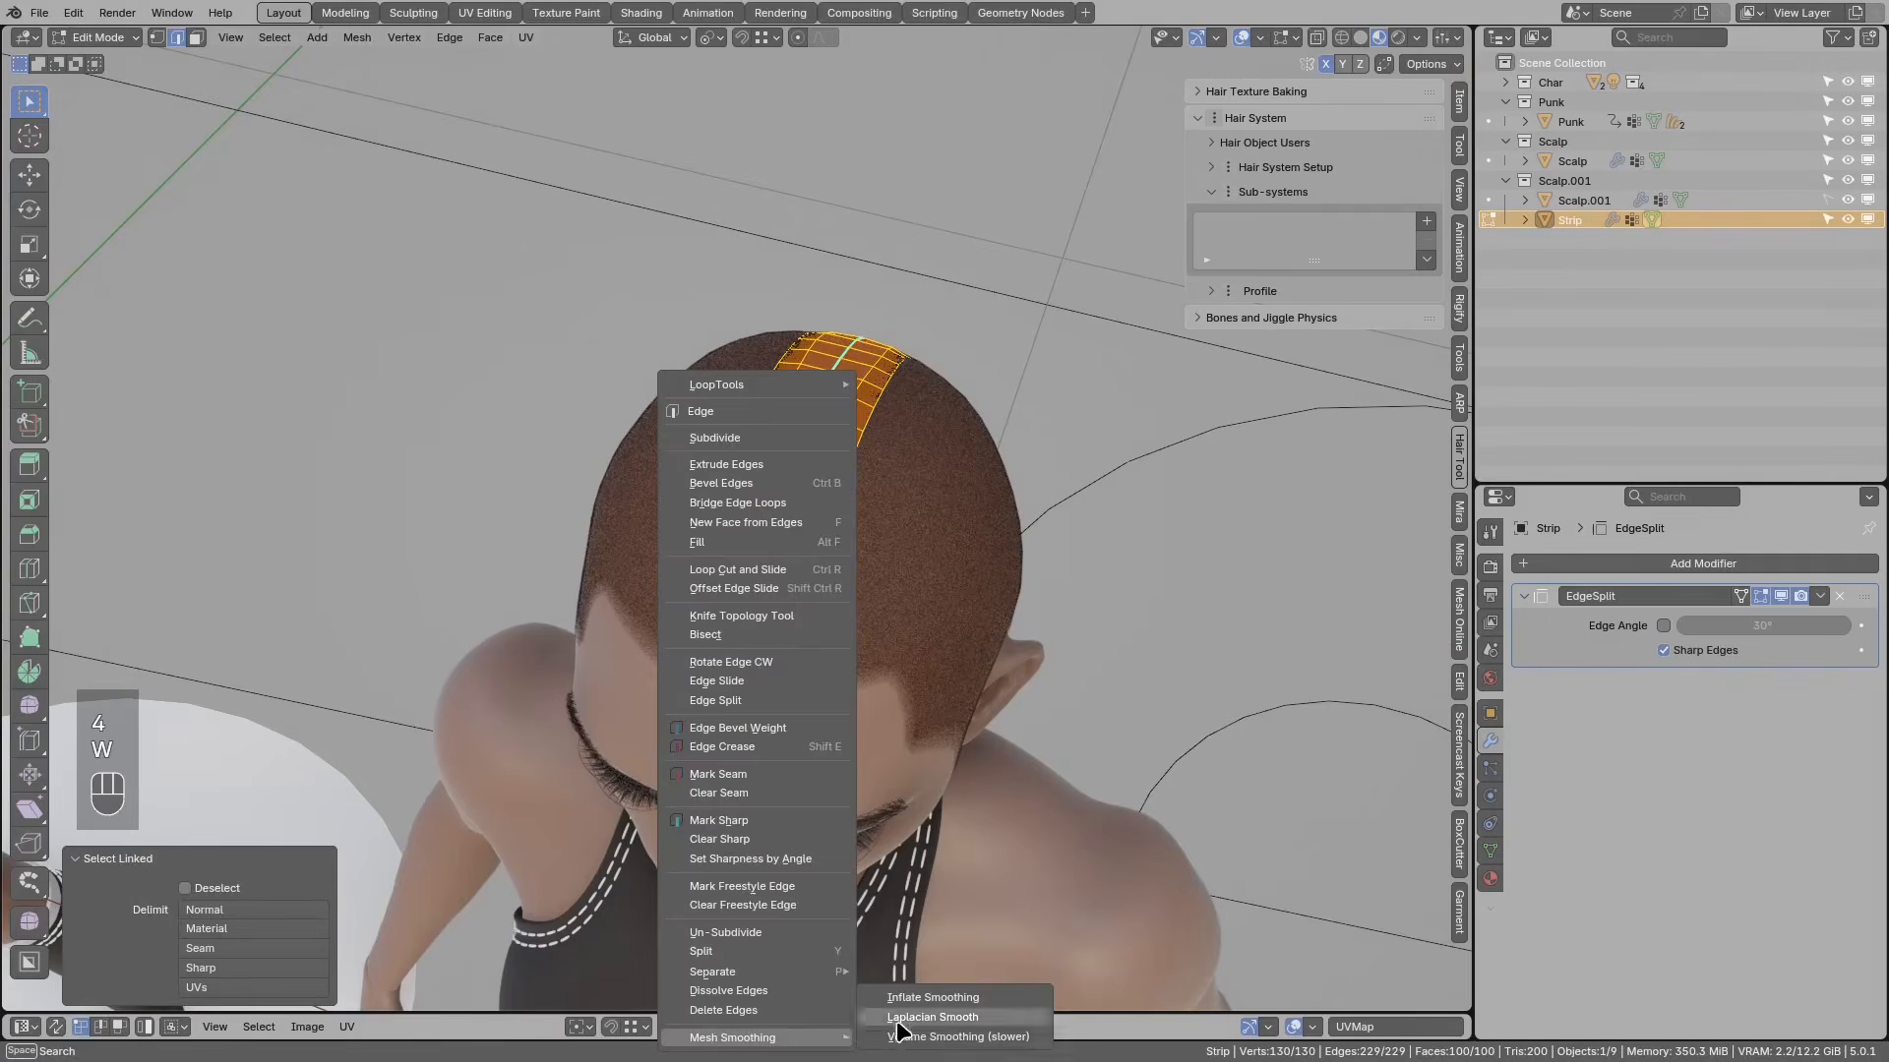
pyautogui.click(944, 1019)
pyautogui.moveTo(1075, 554); pyautogui.dragTo(830, 439, button='middle')
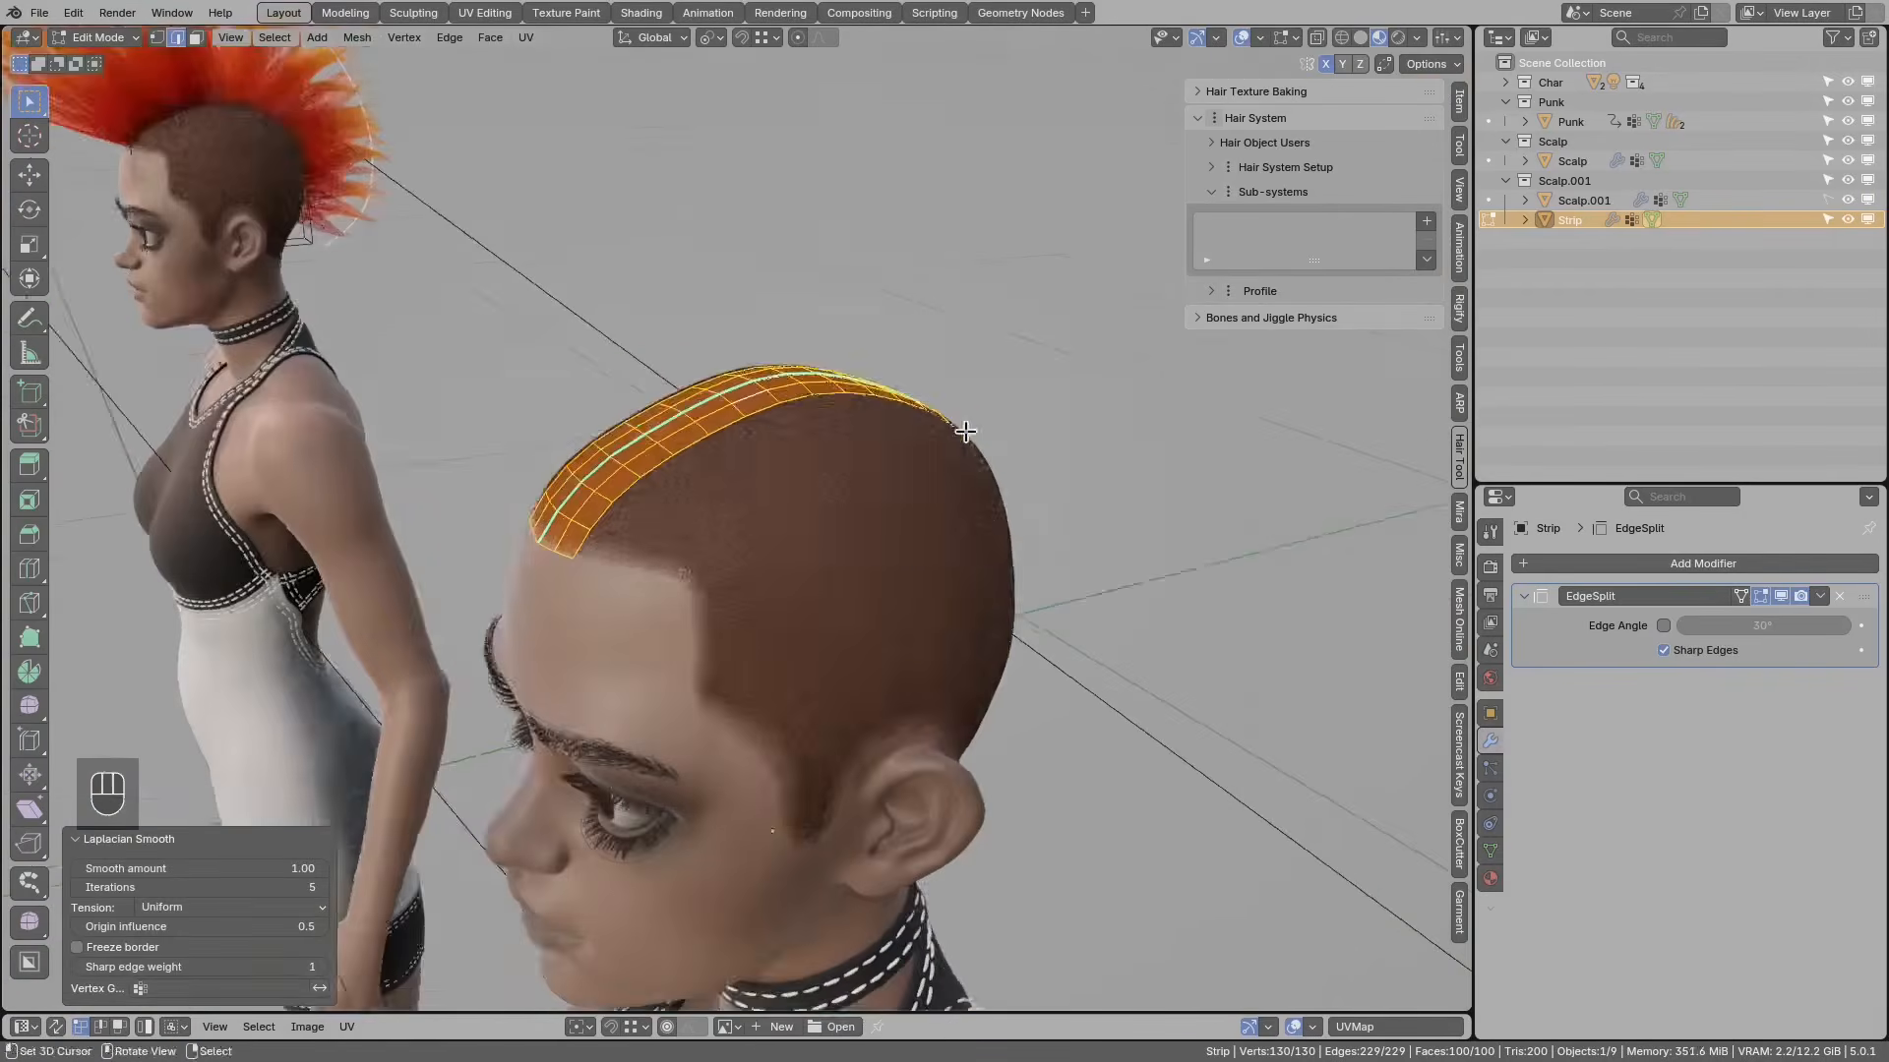
pyautogui.press('Tab')
pyautogui.hotkey('ctrl', 'shift')
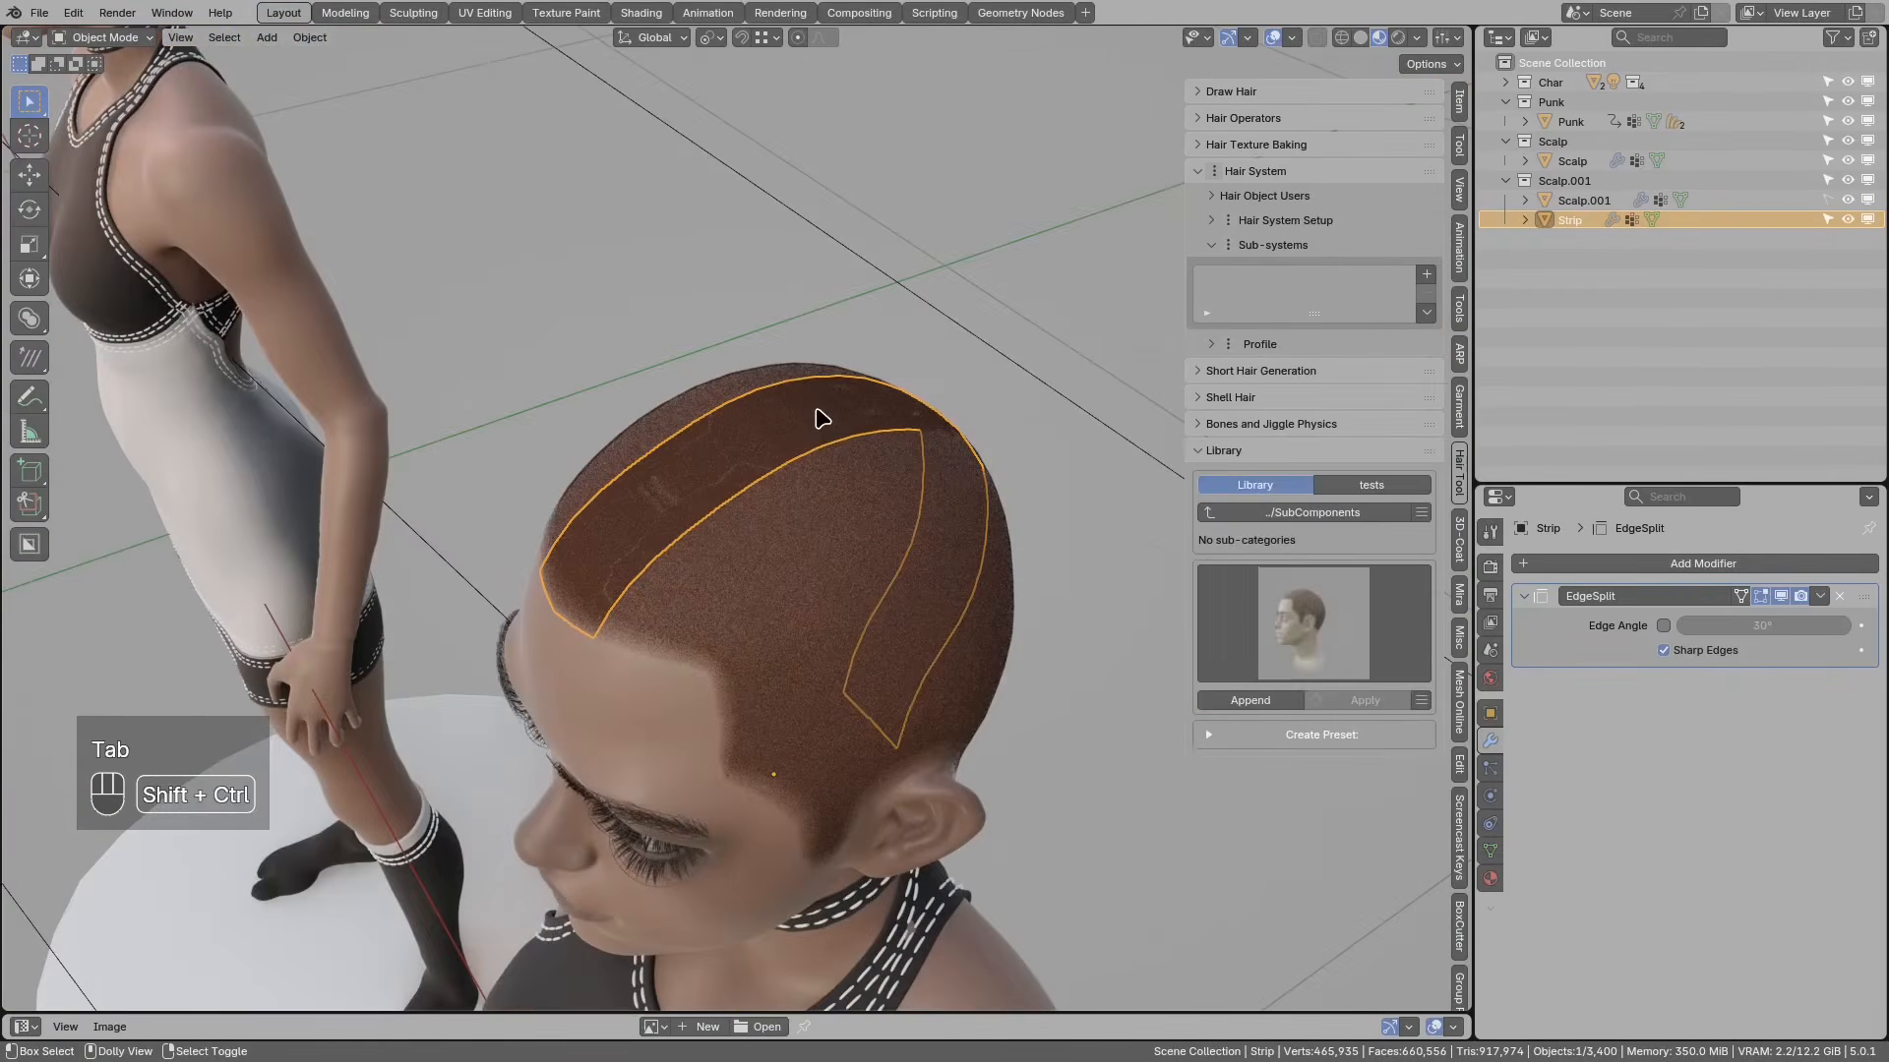
# Step: Add a Strands from 2D UV Pattern hair system to the Strip object on the bald character's head
pyautogui.keyDown('shift'); pyautogui.moveTo(830, 418); pyautogui.dragTo(344, 84, button='middle'); pyautogui.keyUp('shift')
pyautogui.click(1232, 456)
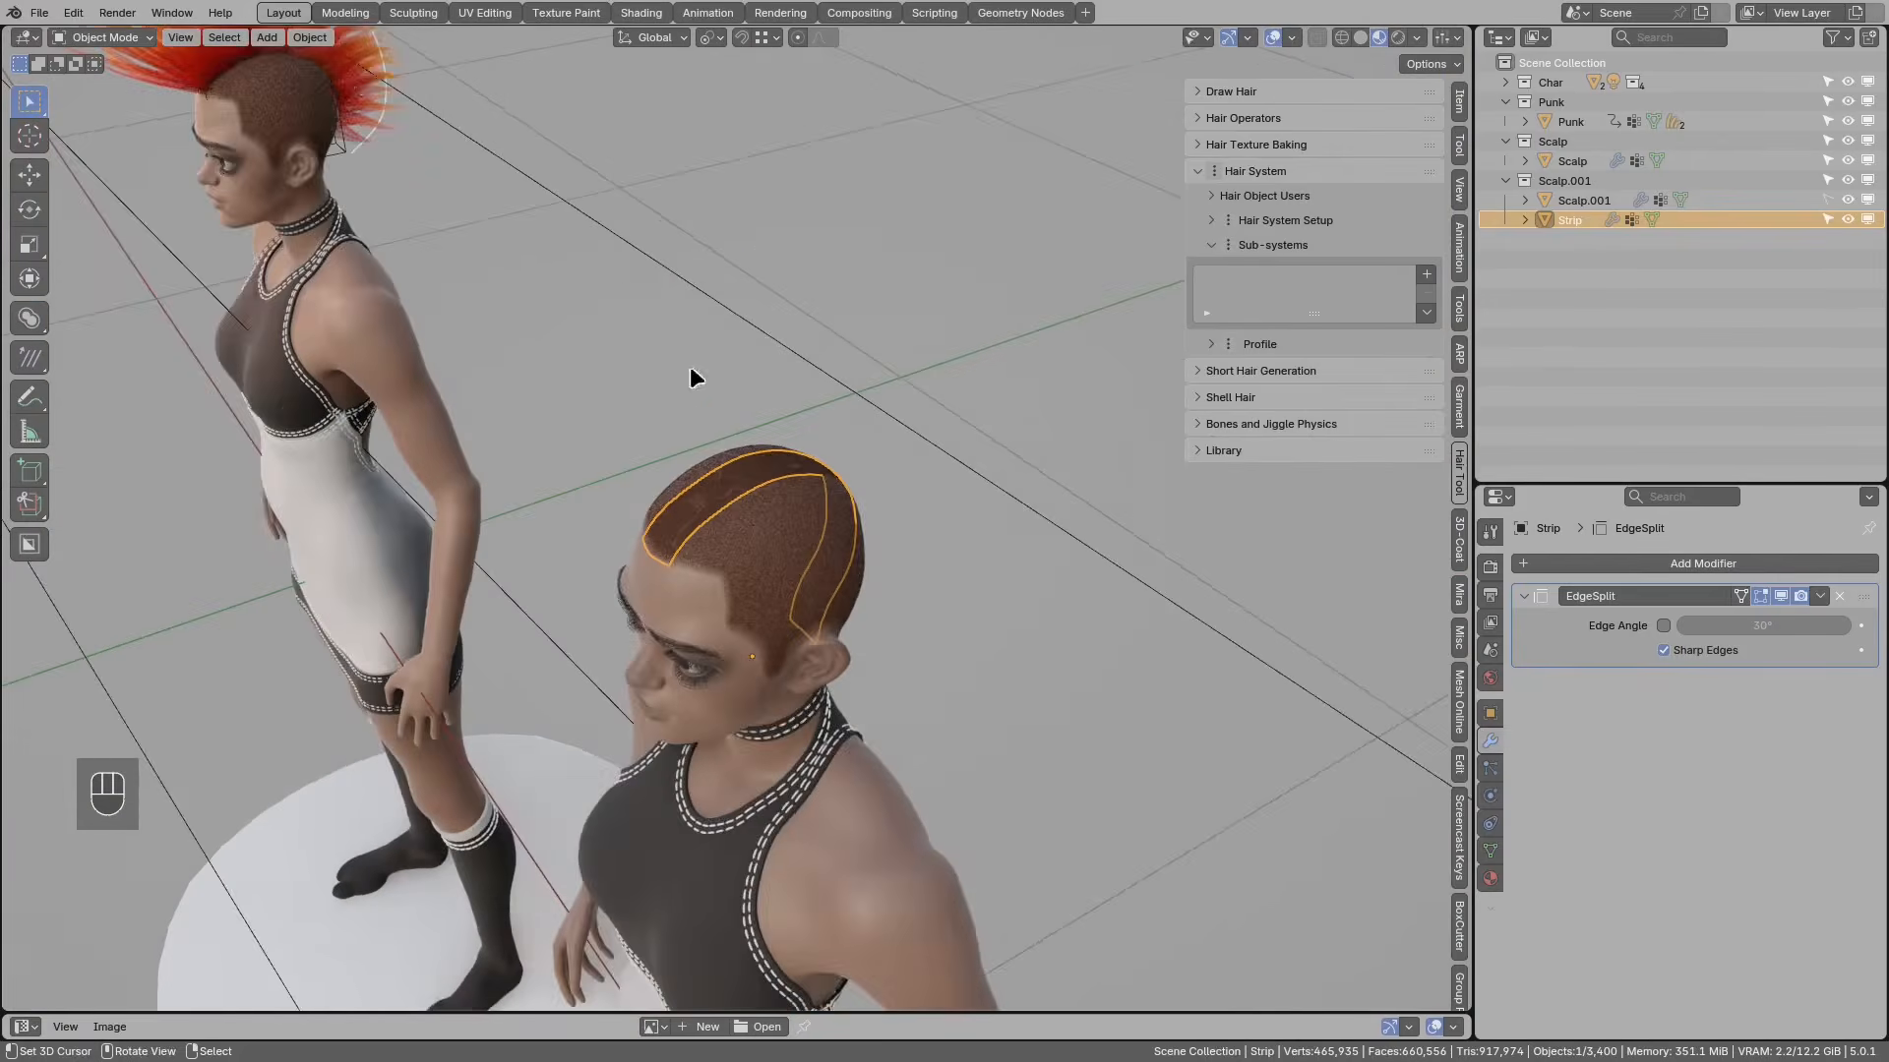
pyautogui.scroll(3, 695, 378)
pyautogui.hotkey('ctrl', 'shift', 'h')
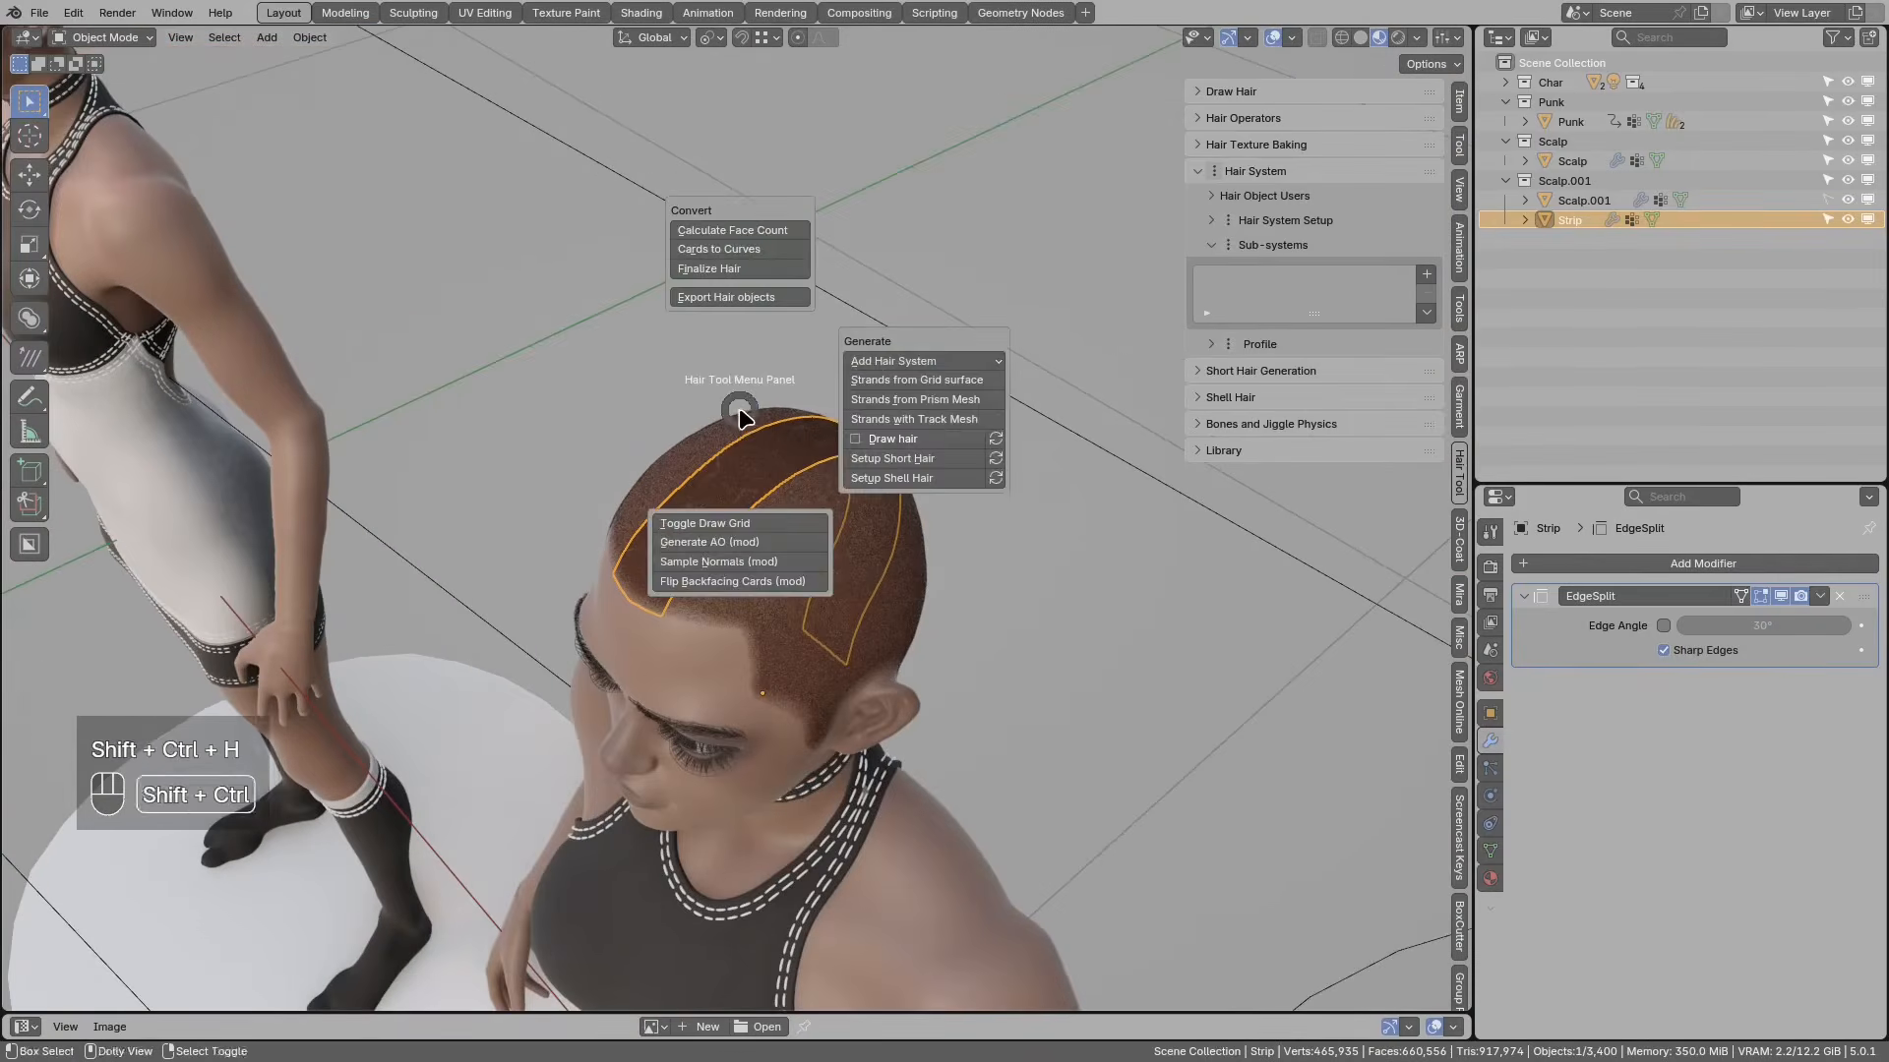
pyautogui.click(878, 362)
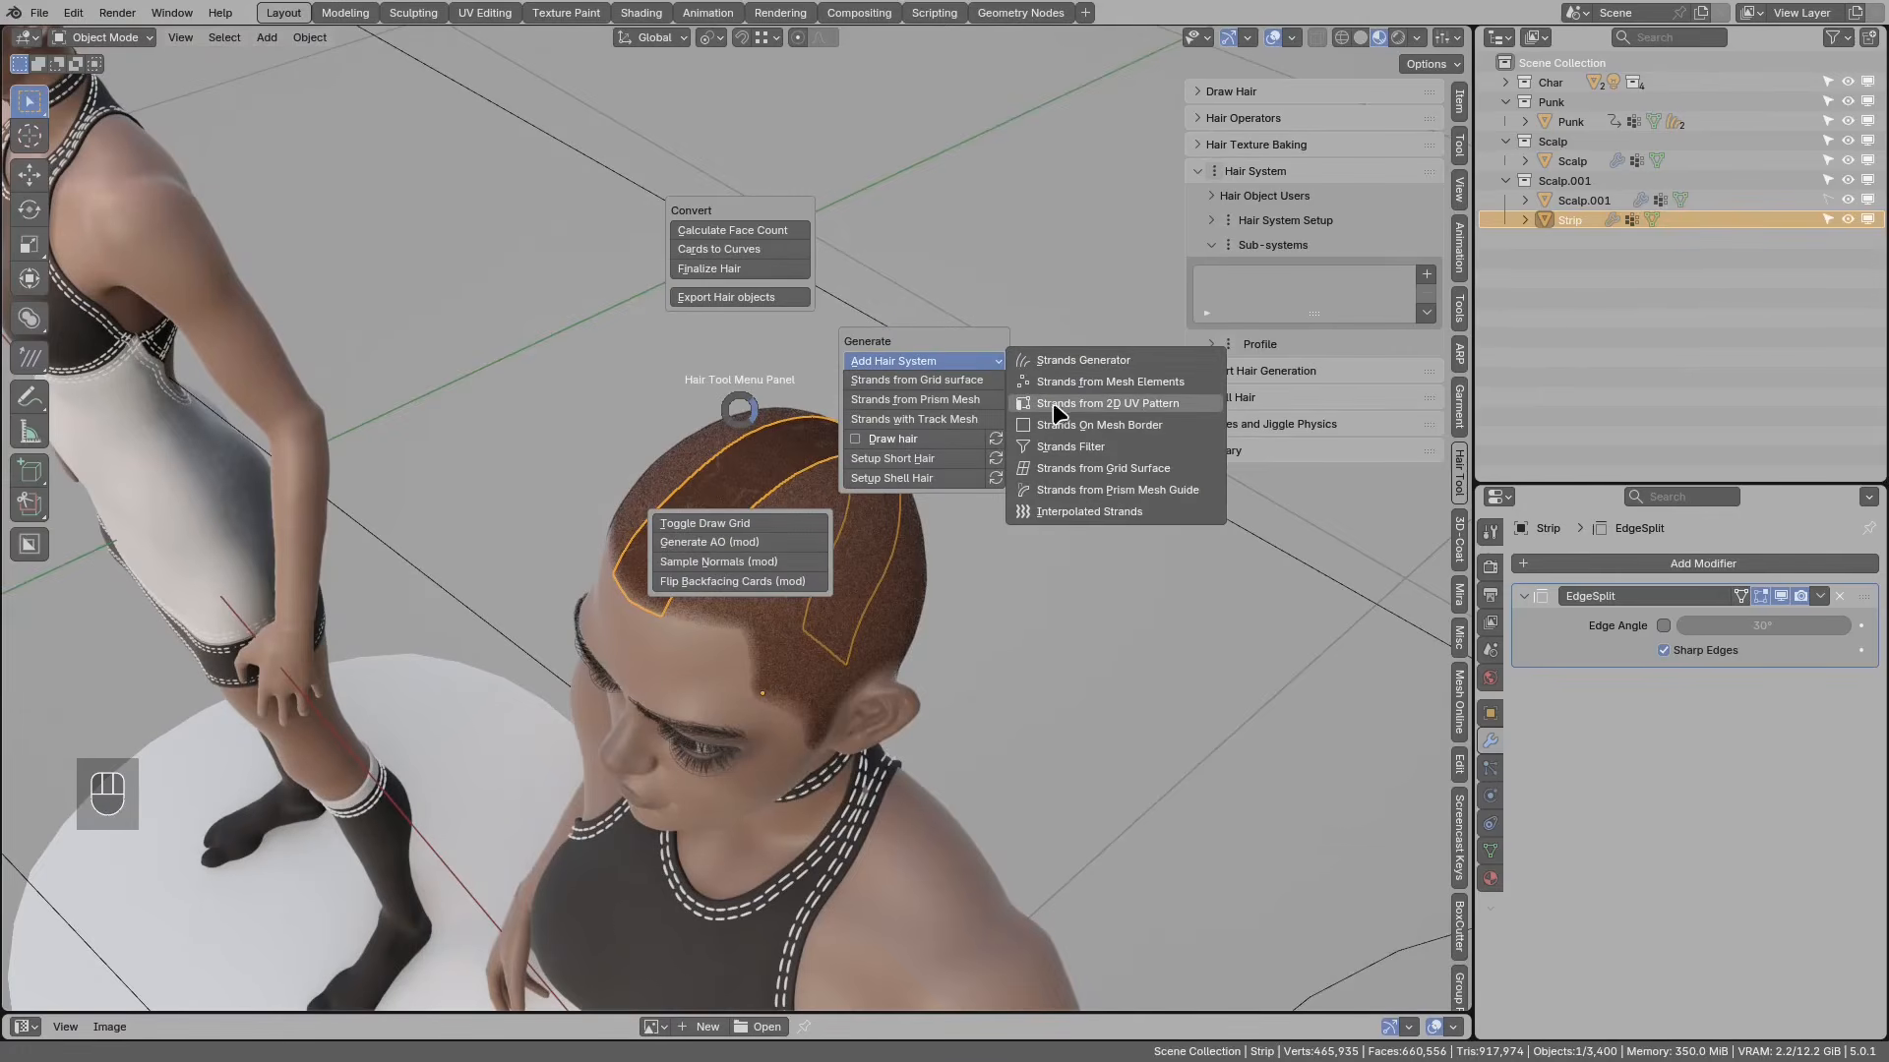
pyautogui.click(1134, 407)
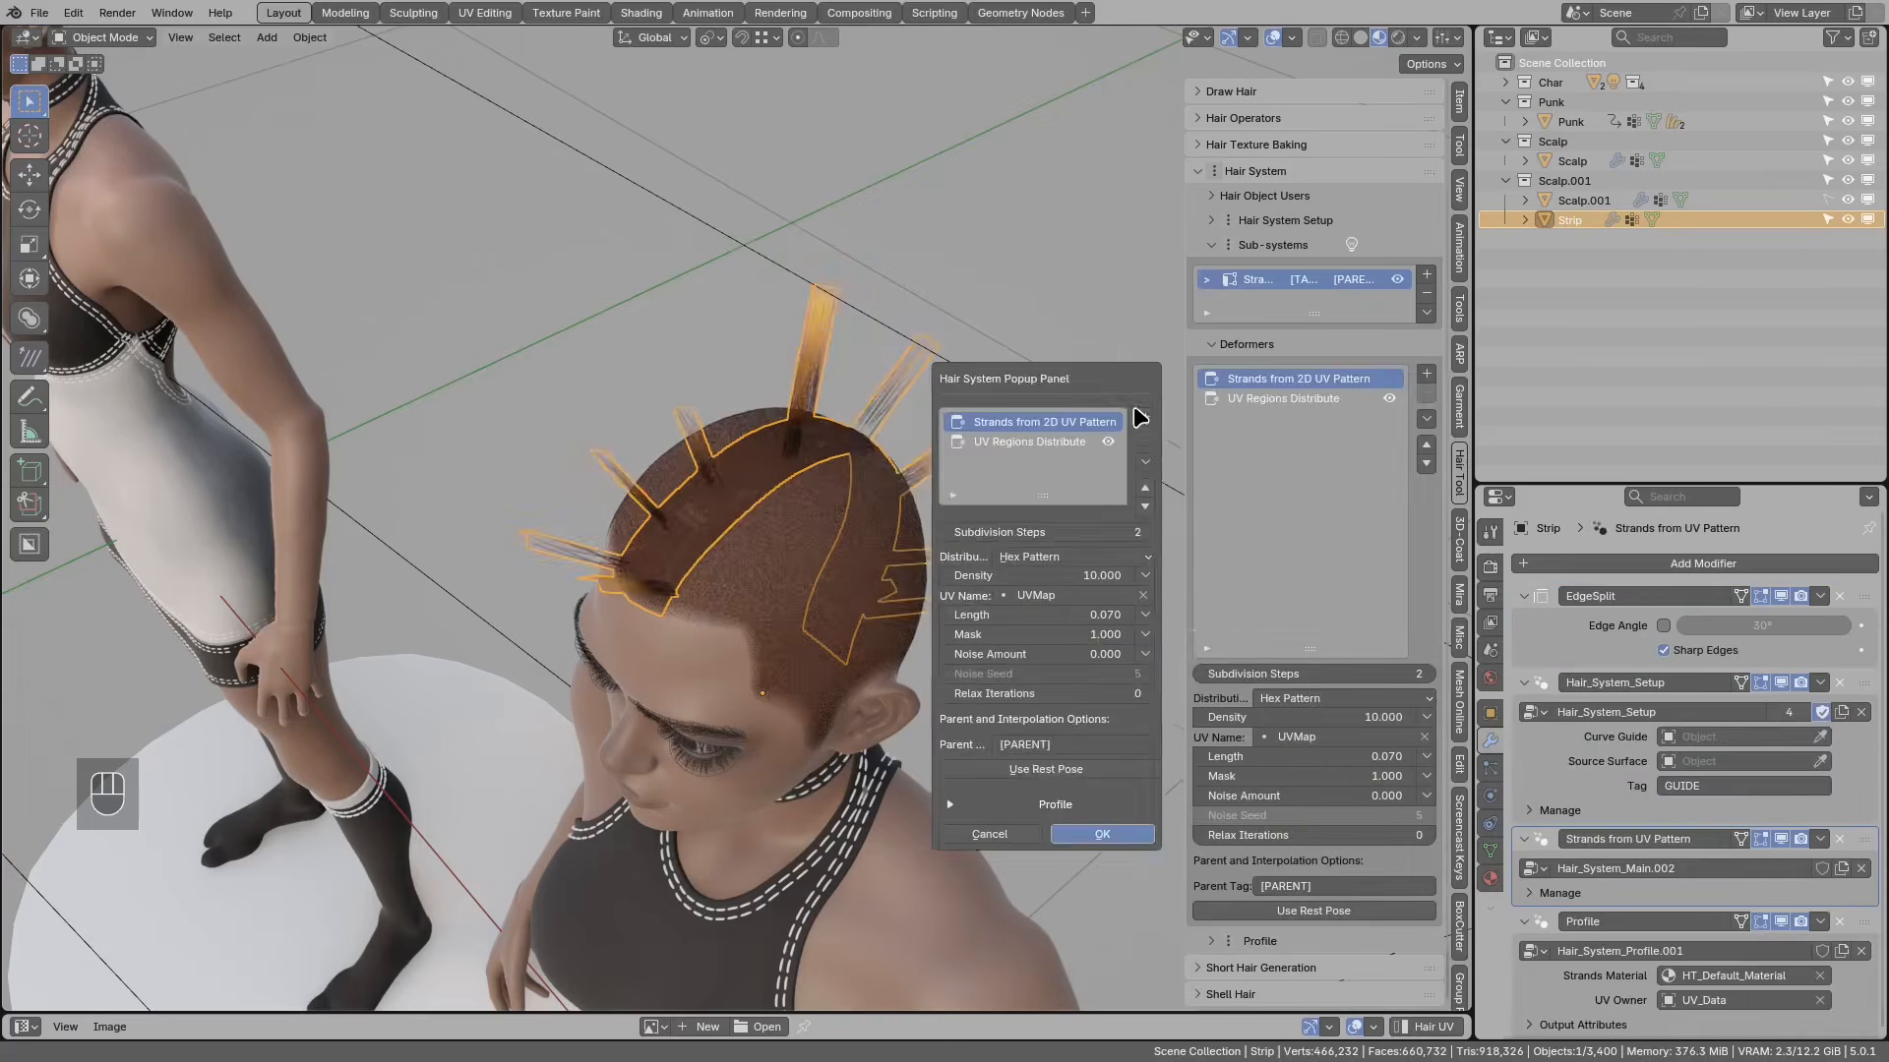
pyautogui.moveTo(834, 556); pyautogui.dragTo(814, 505, button='middle')
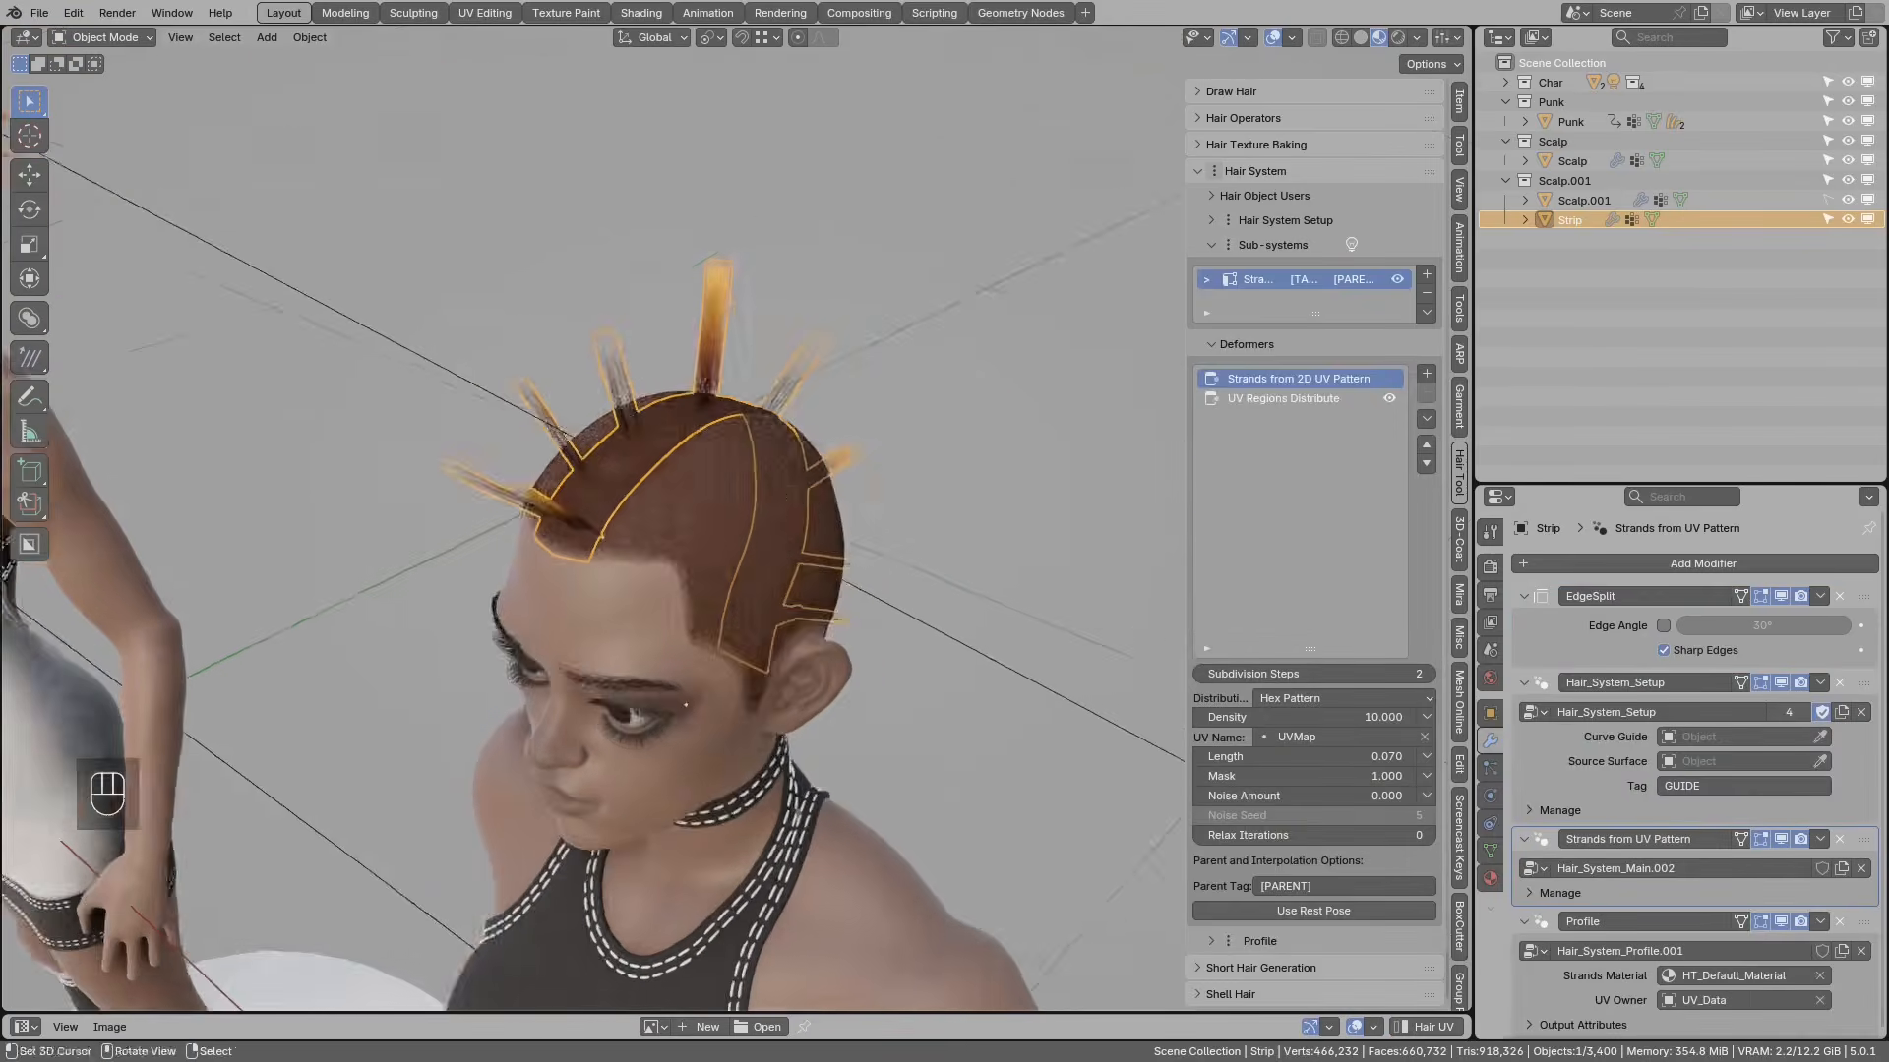
# Step: Enlarge the UV editor area below the viewport and check the Strip mesh's UVs in Edit Mode, returning to Object Mode
pyautogui.hotkey('ctrl', 'shift', 'q')
pyautogui.moveTo(864, 1007); pyautogui.dragTo(865, 588)
pyautogui.moveTo(814, 715); pyautogui.dragTo(813, 715, button='middle')
pyautogui.moveTo(753, 254); pyautogui.dragTo(750, 282, button='middle')
pyautogui.press('Tab')
pyautogui.click(930, 253)
pyautogui.press('a')
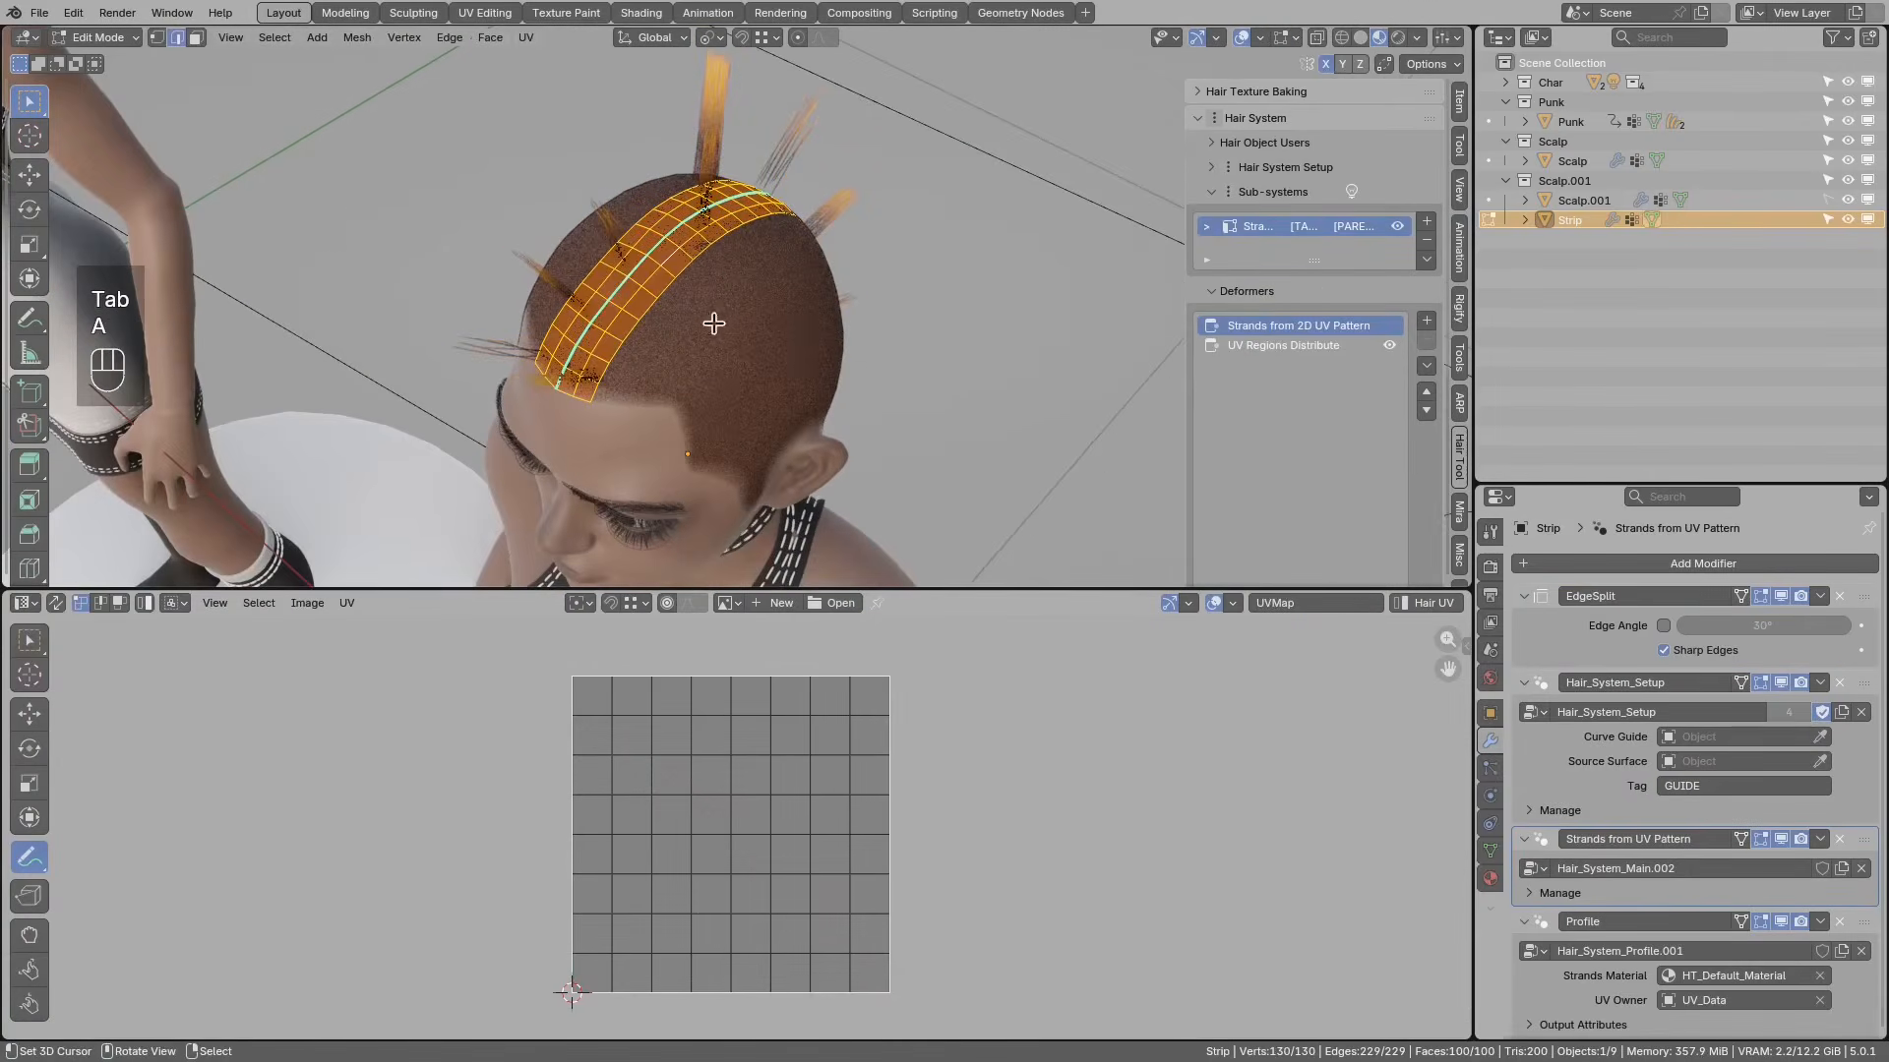
pyautogui.moveTo(704, 783); pyautogui.dragTo(682, 728, button='middle')
pyautogui.press('Tab')
pyautogui.moveTo(642, 287); pyautogui.dragTo(726, 295, button='middle')
# Step: Transfer the Strip's hair system using the Move to Empty Curve method and locate Strip_curve nested under Strip in the outliner
pyautogui.keyDown('ctrl'); pyautogui.click(1524, 595); pyautogui.keyUp('ctrl')
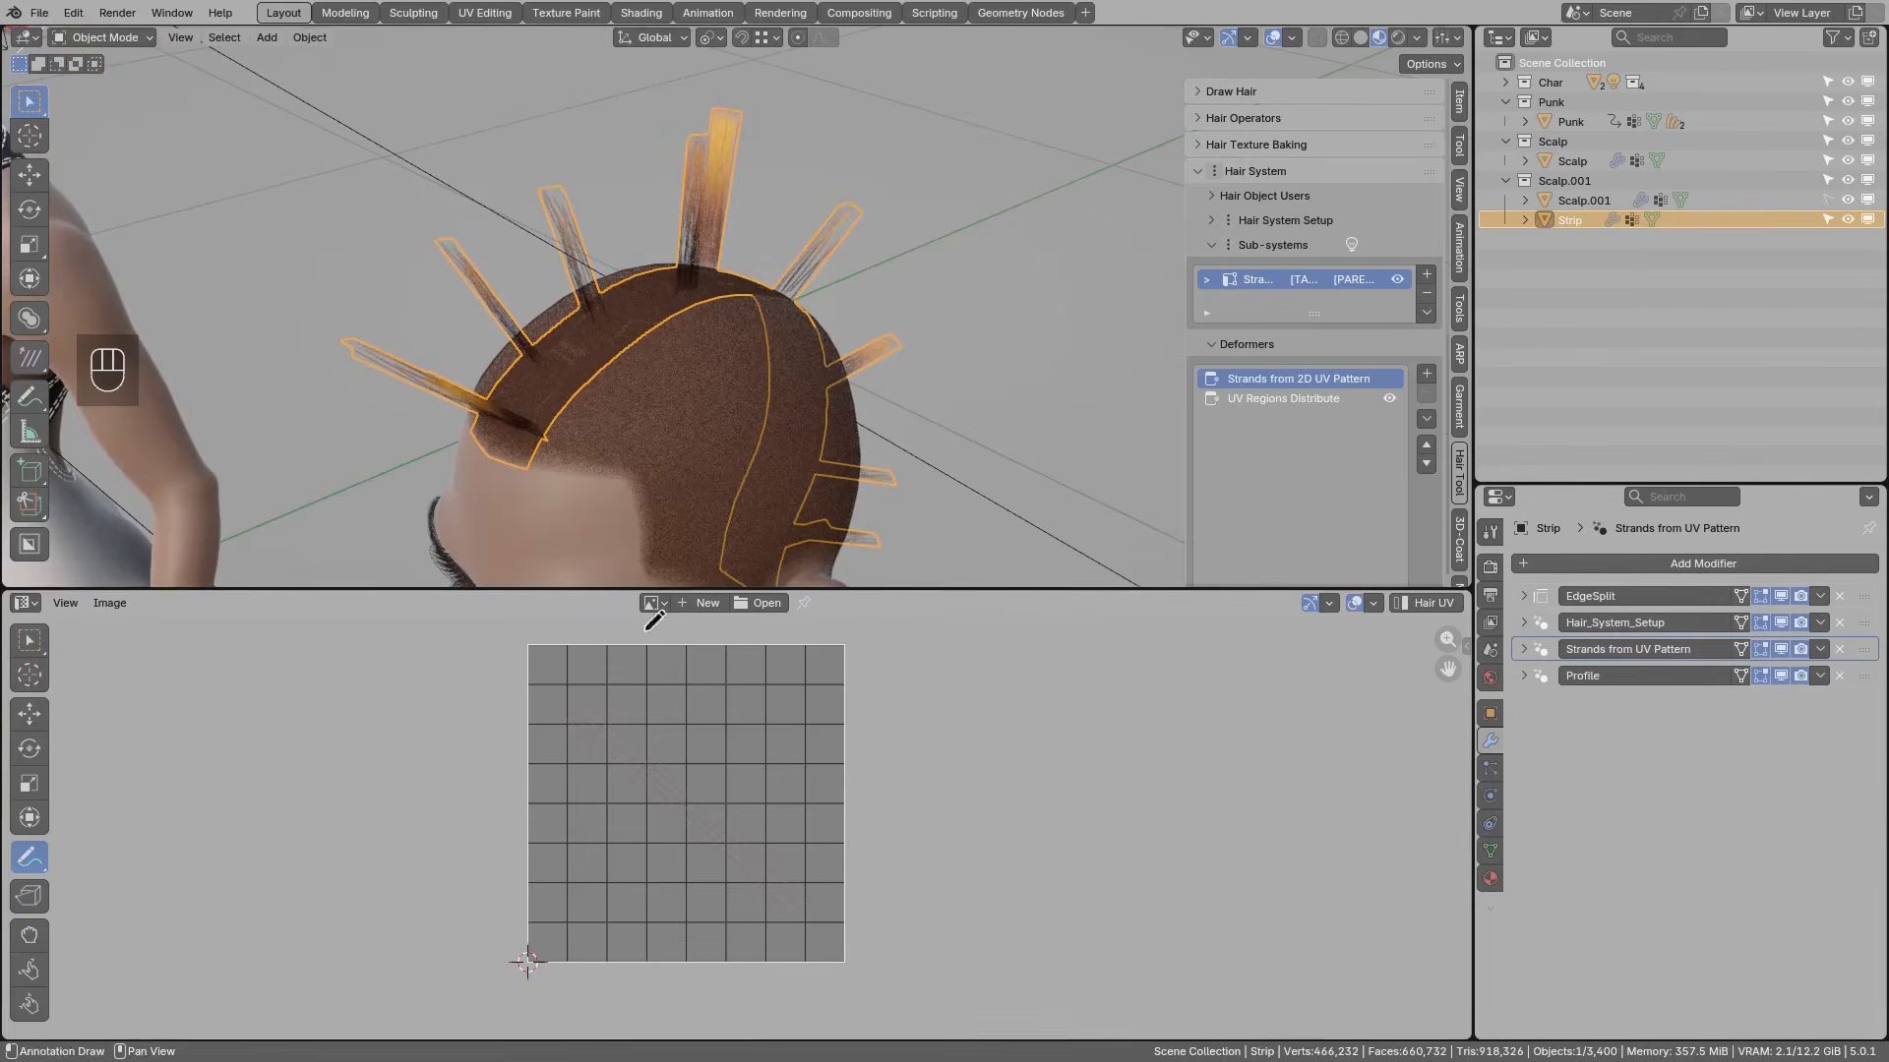
pyautogui.scroll(-1, 675, 669)
pyautogui.scroll(1, 685, 403)
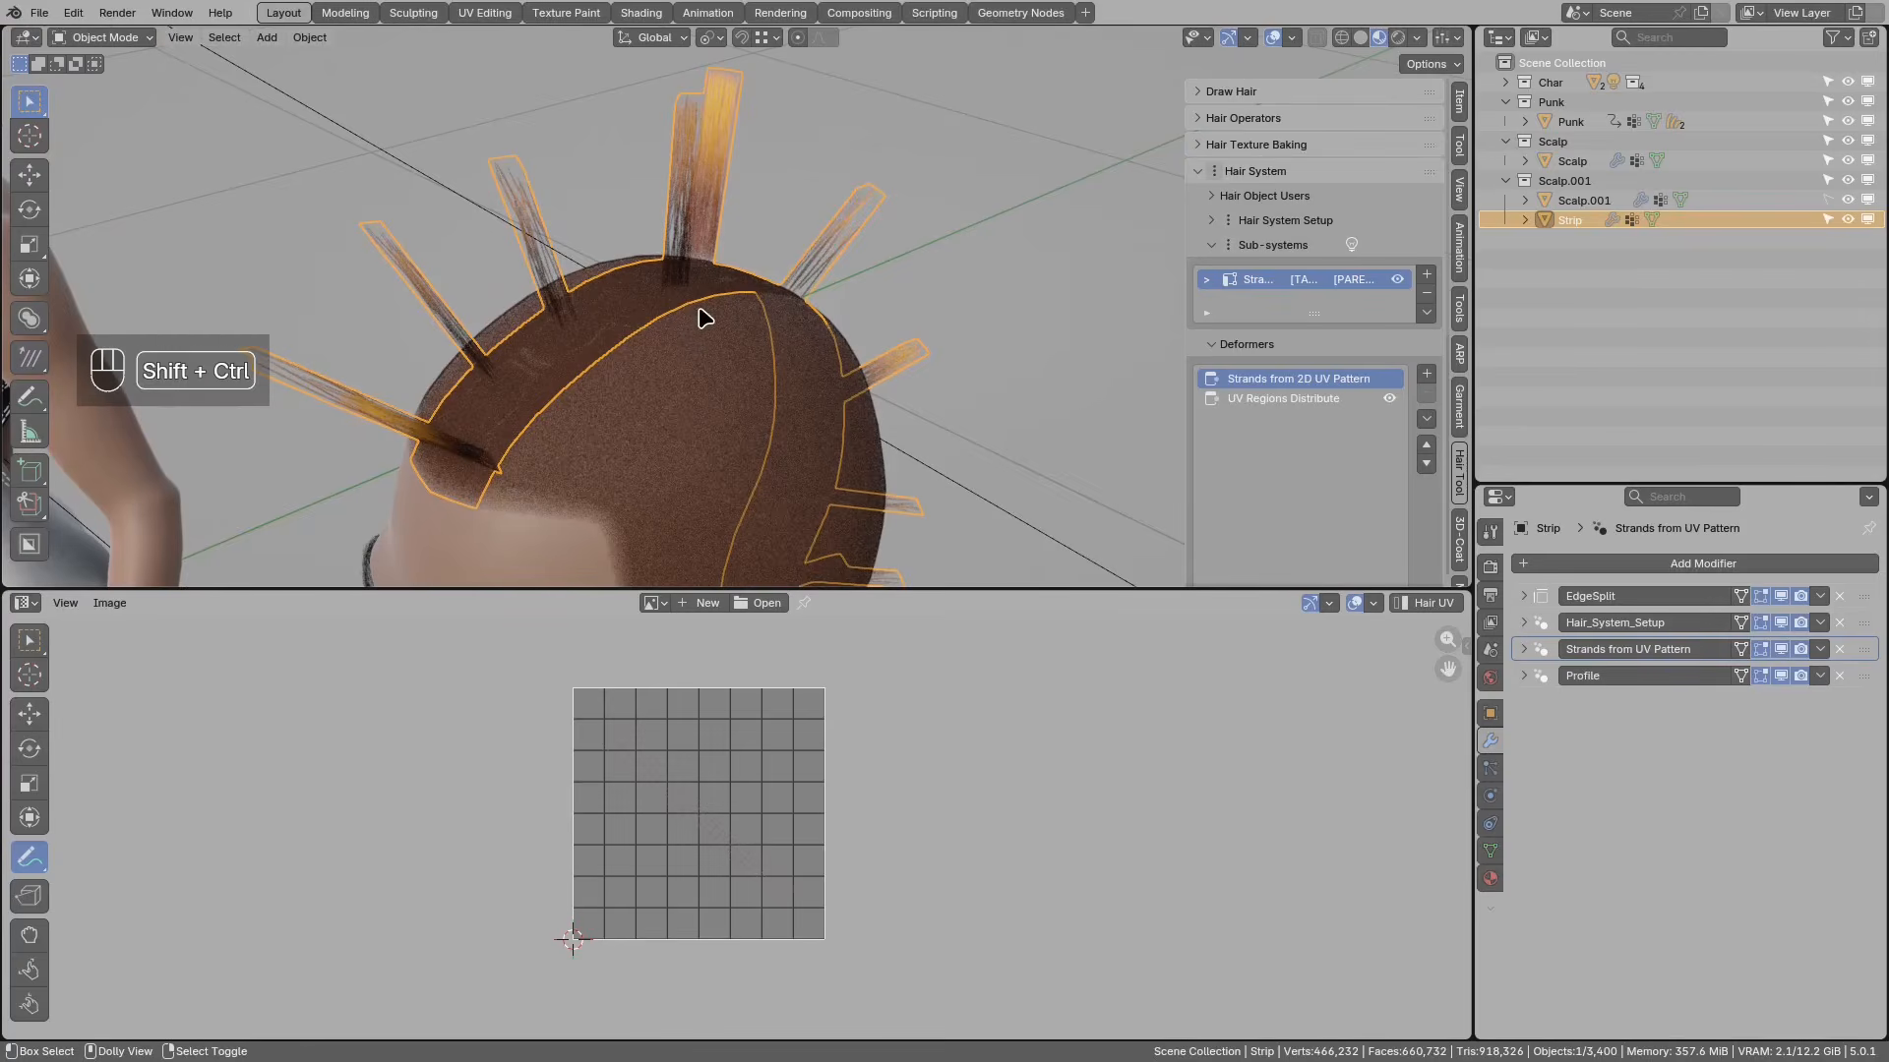
pyautogui.hotkey('ctrl', 'shift', 'h')
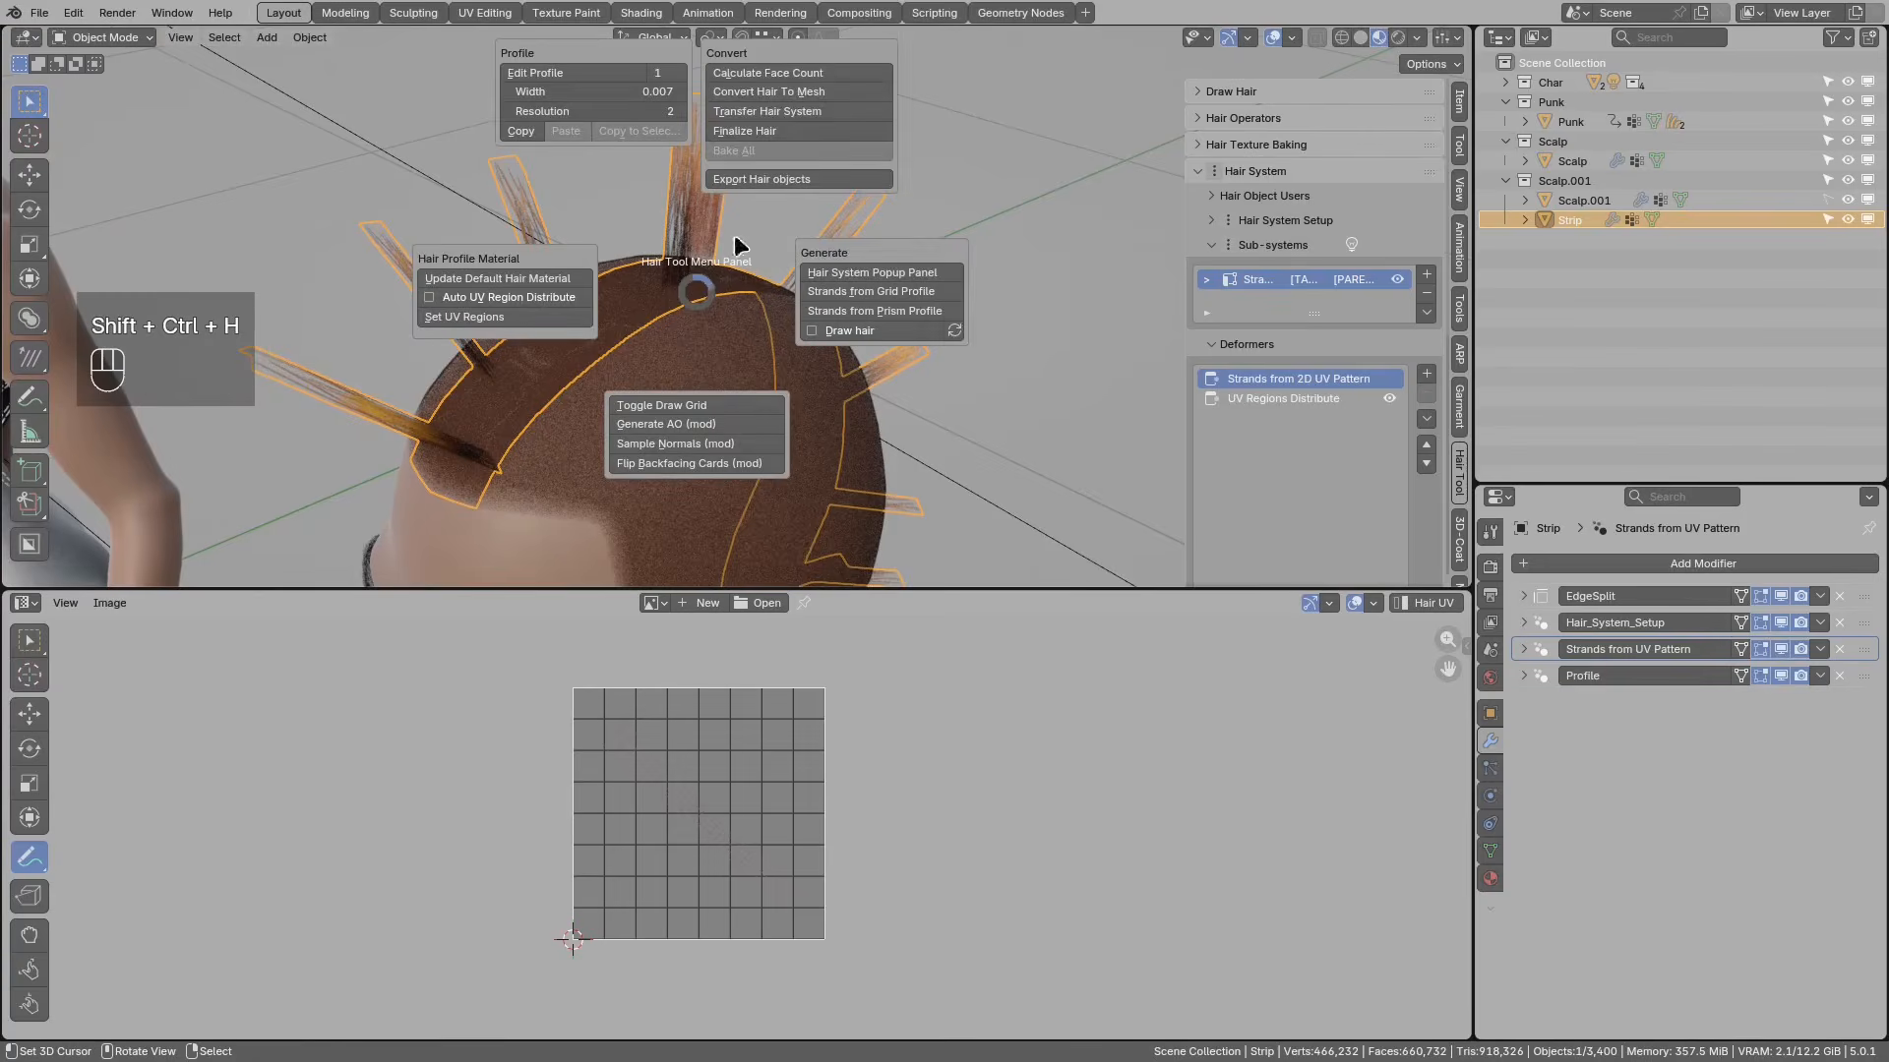
pyautogui.click(792, 111)
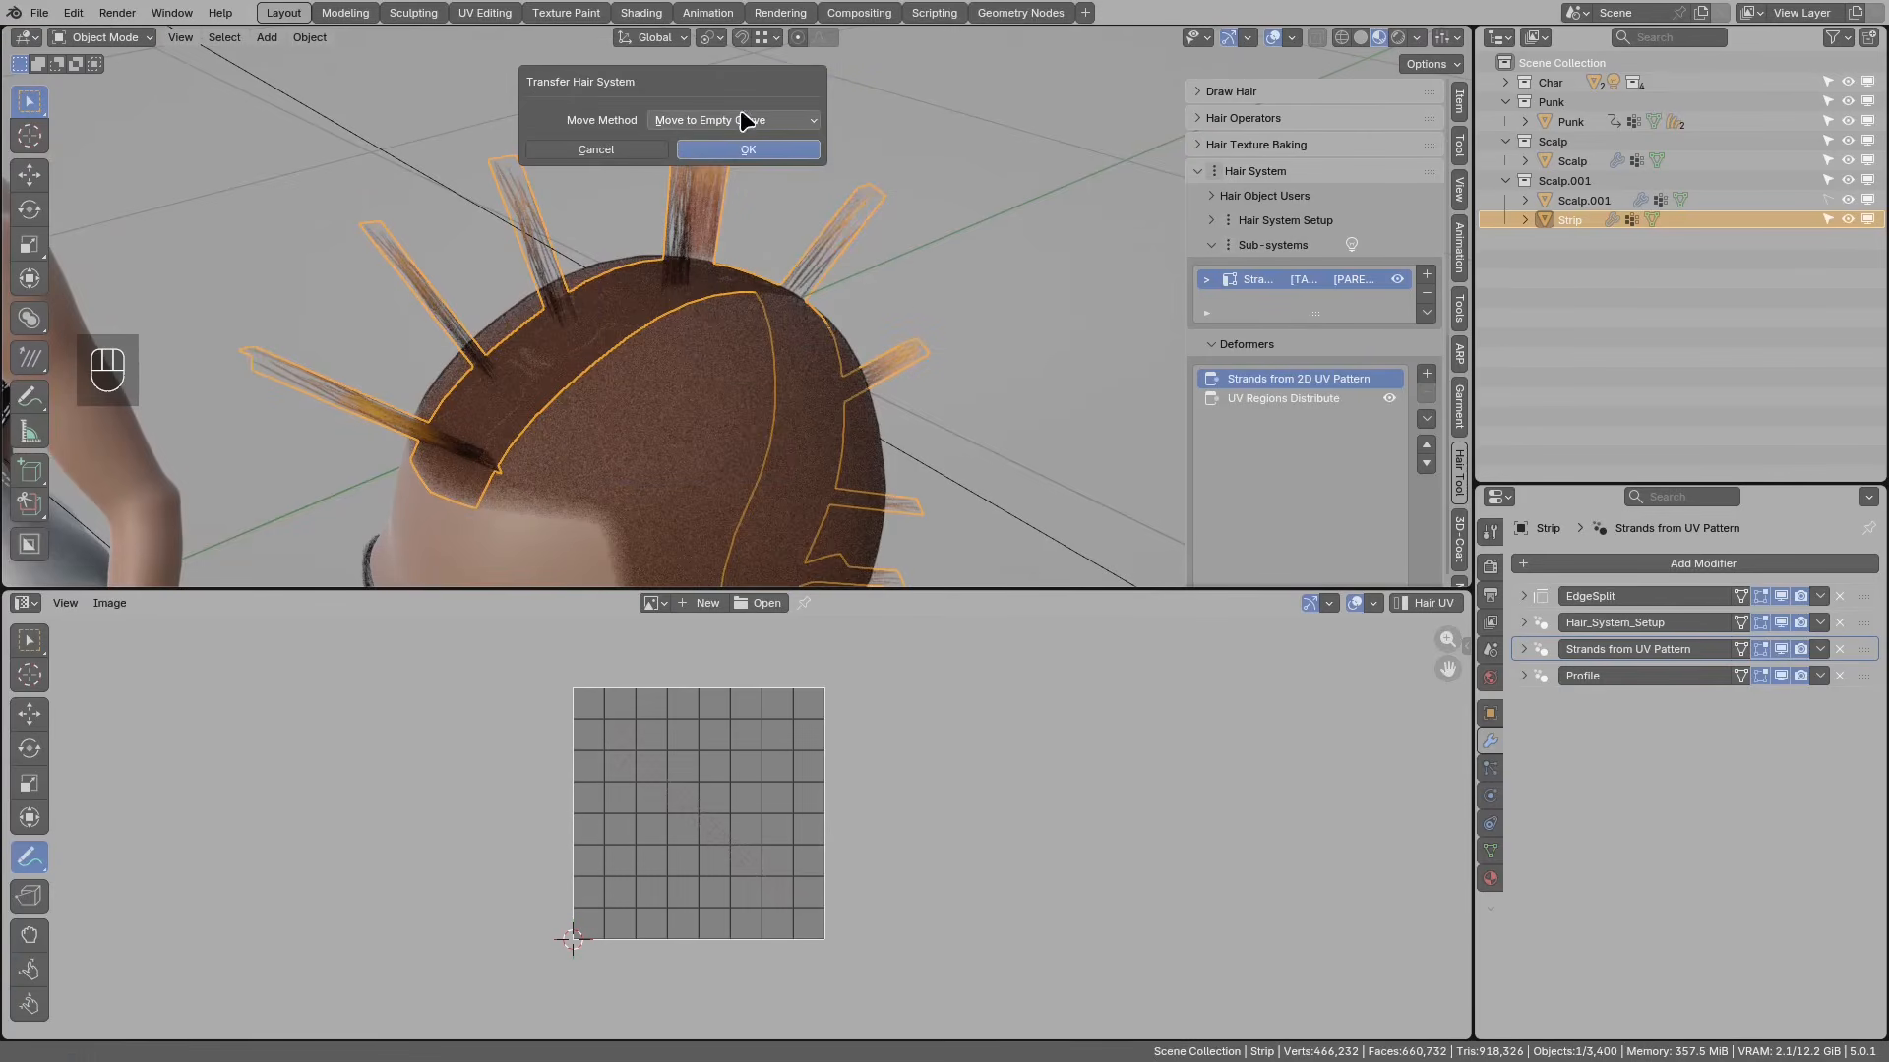
pyautogui.click(741, 148)
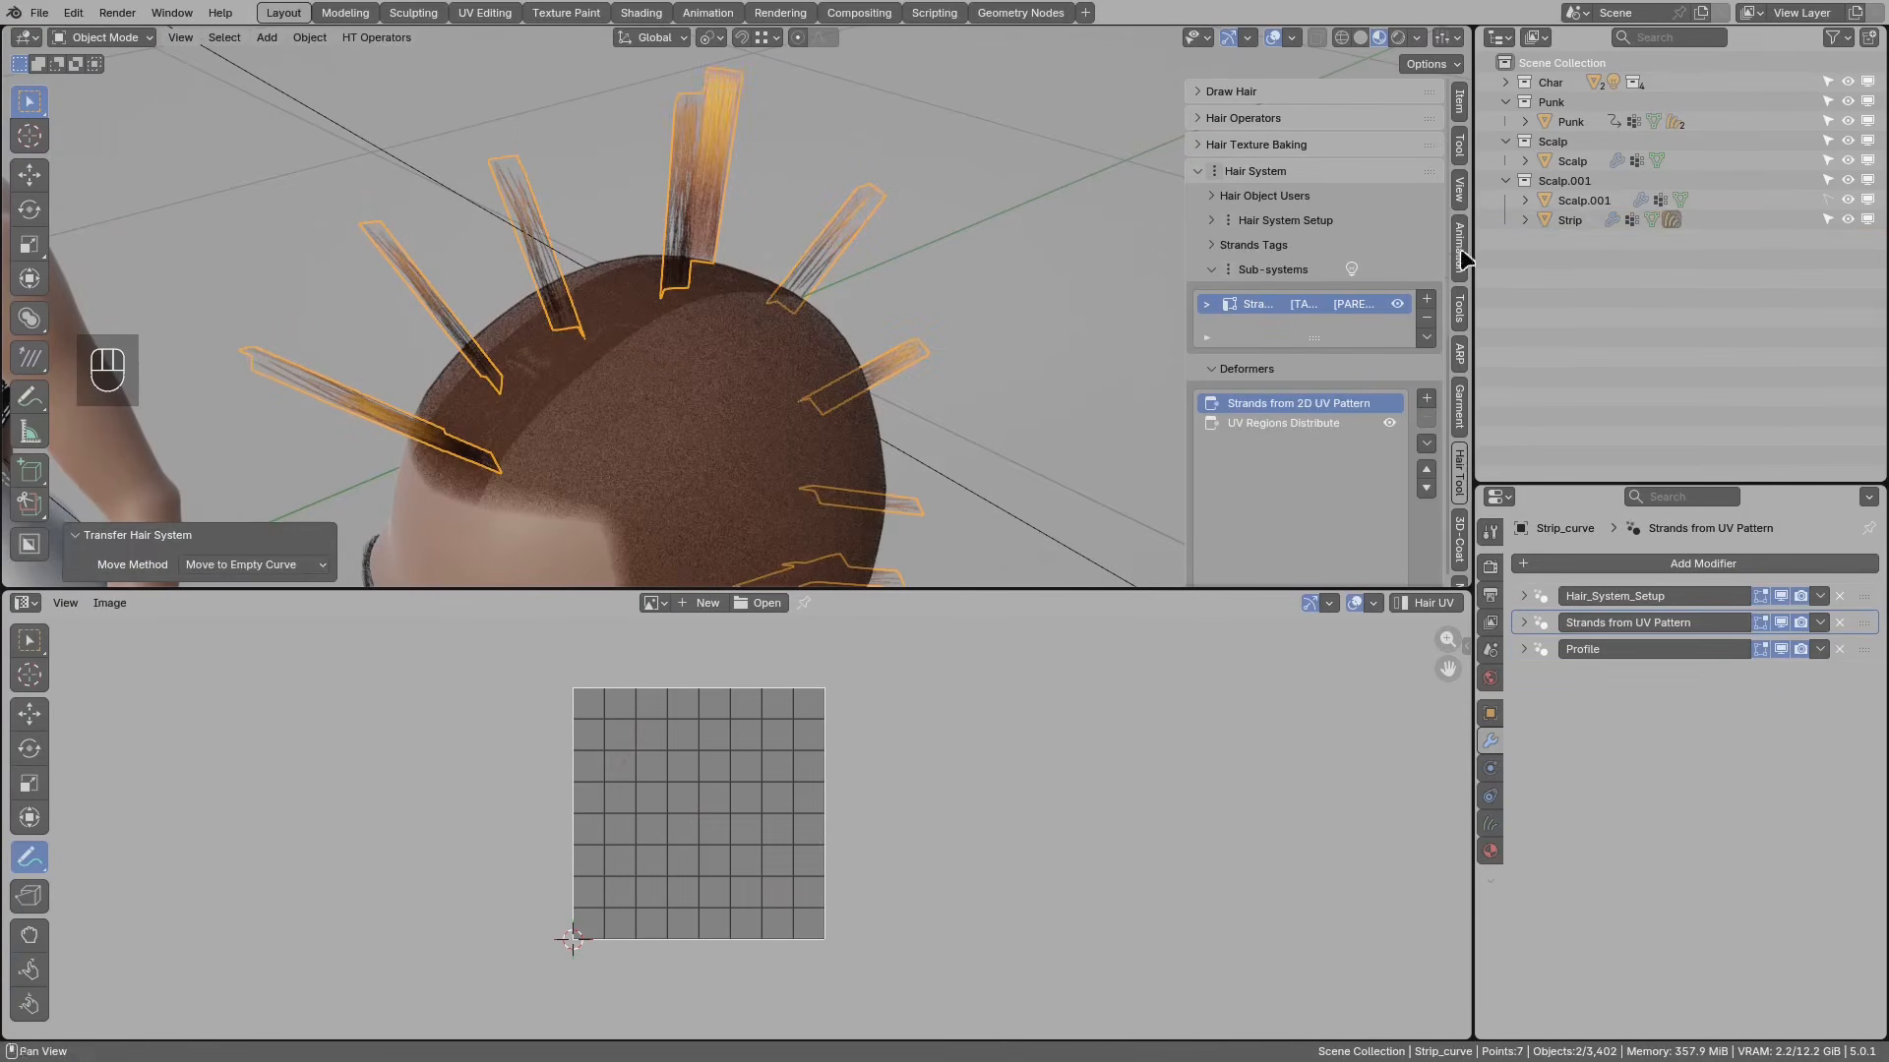
pyautogui.click(1527, 221)
pyautogui.click(1592, 292)
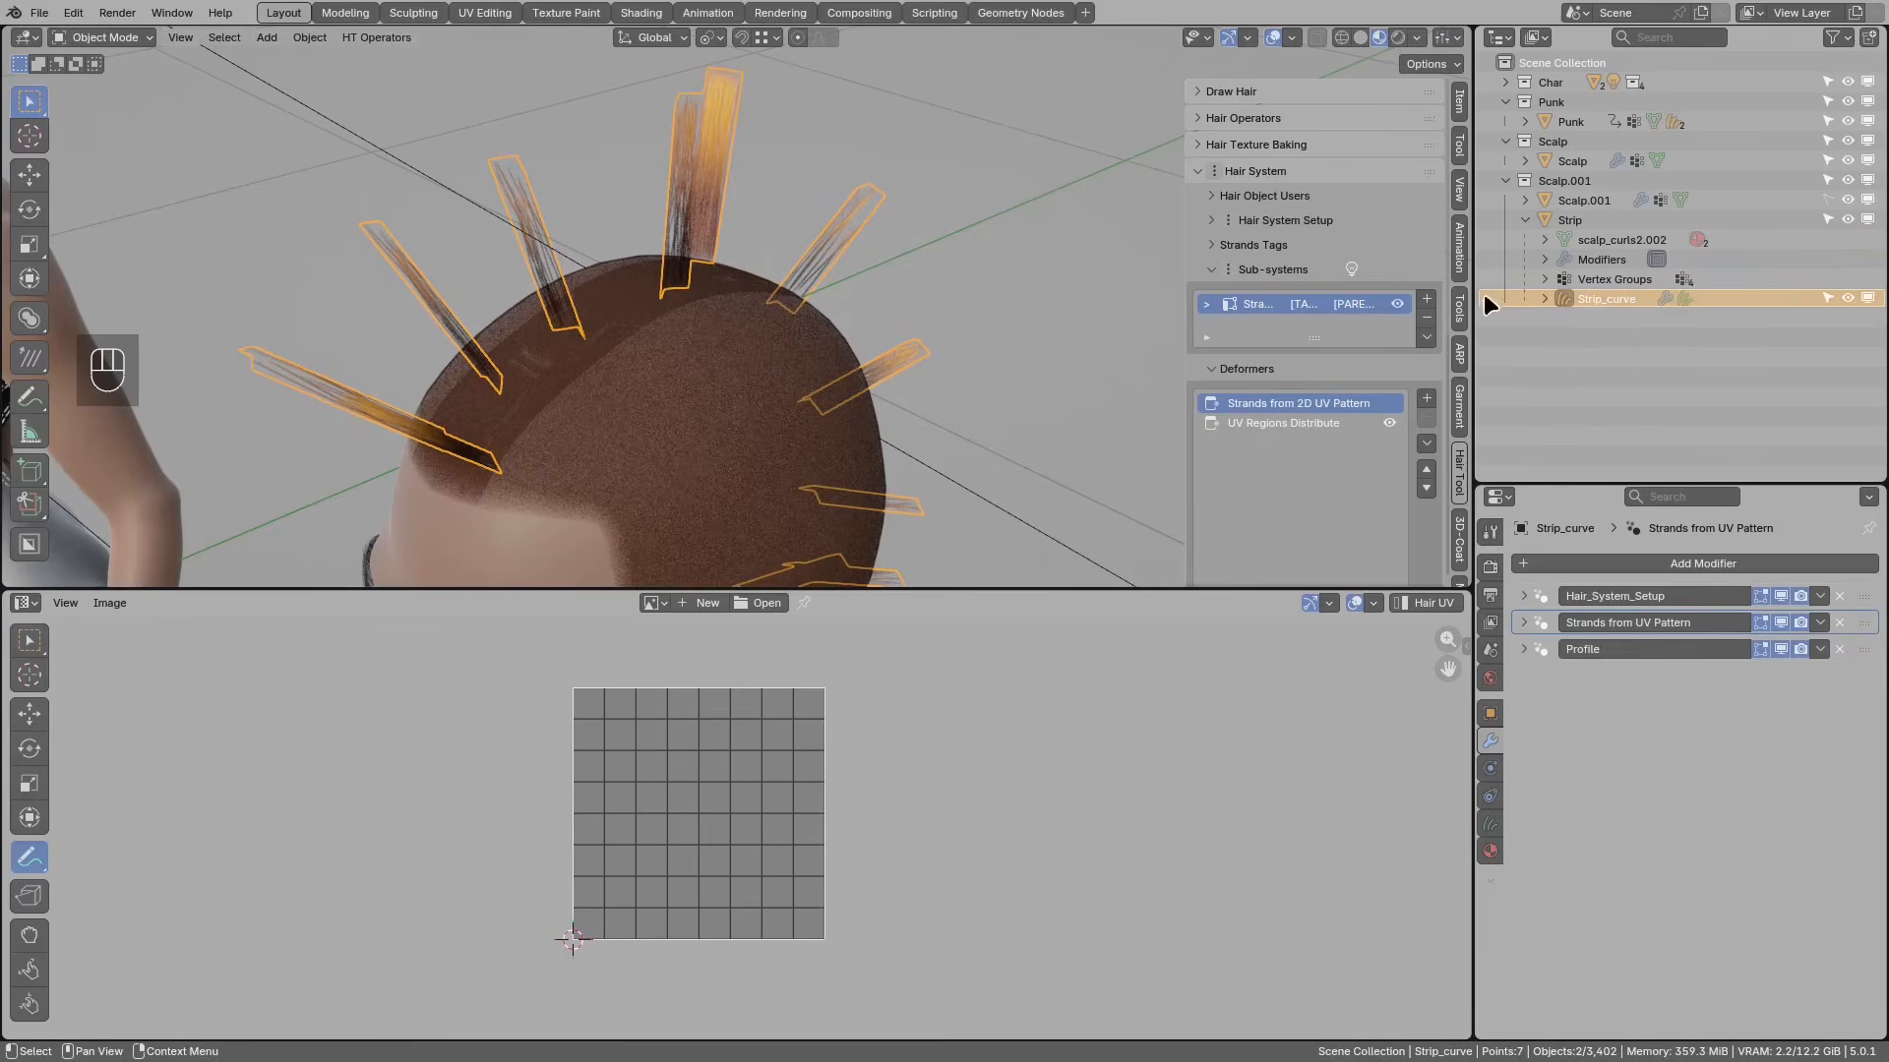
pyautogui.press('g')
pyautogui.rightClick(736, 175)
pyautogui.scroll(-1, 747, 274)
pyautogui.press('g')
pyautogui.rightClick(686, 290)
# Step: Select the Strip object and unwrap its entire mesh in Edit Mode with the Minimum Stretch method
pyautogui.click(653, 310)
pyautogui.press('g')
pyautogui.rightClick(767, 242)
pyautogui.scroll(1, 730, 289)
pyautogui.press('Tab')
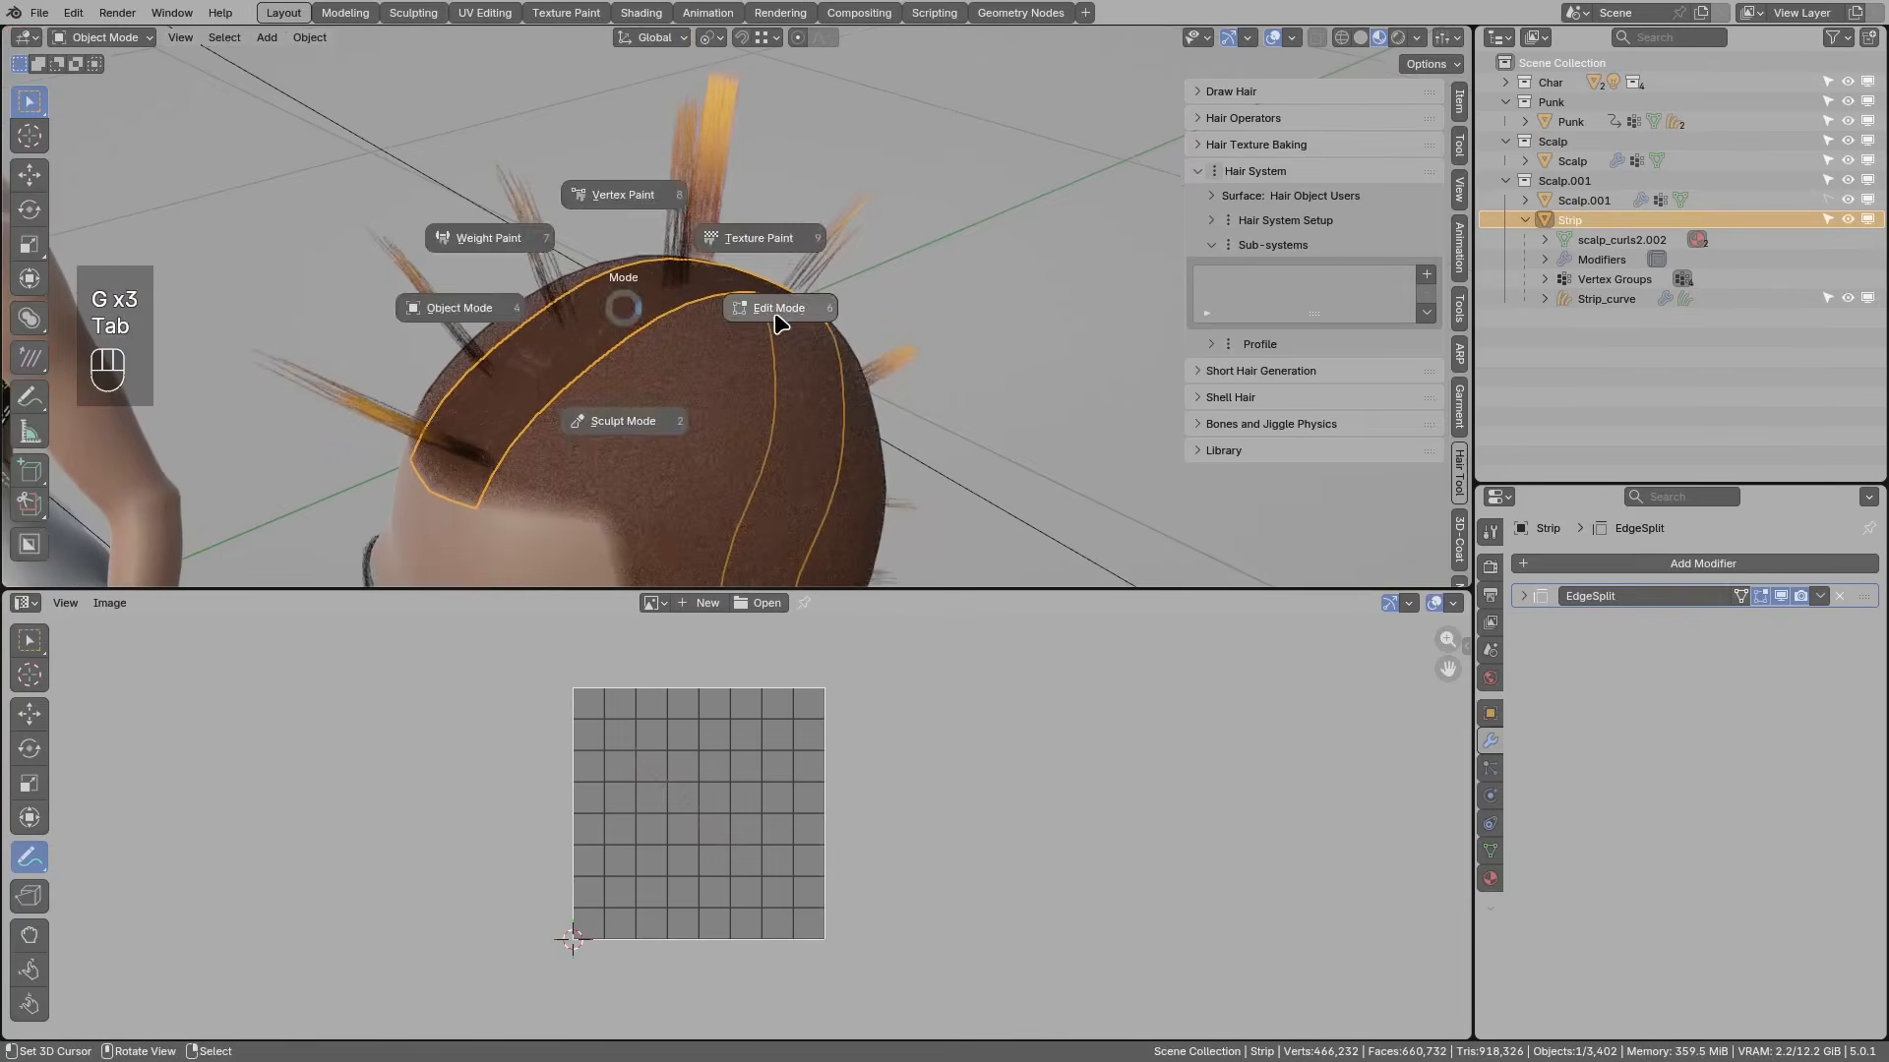
pyautogui.click(788, 313)
pyautogui.press('a')
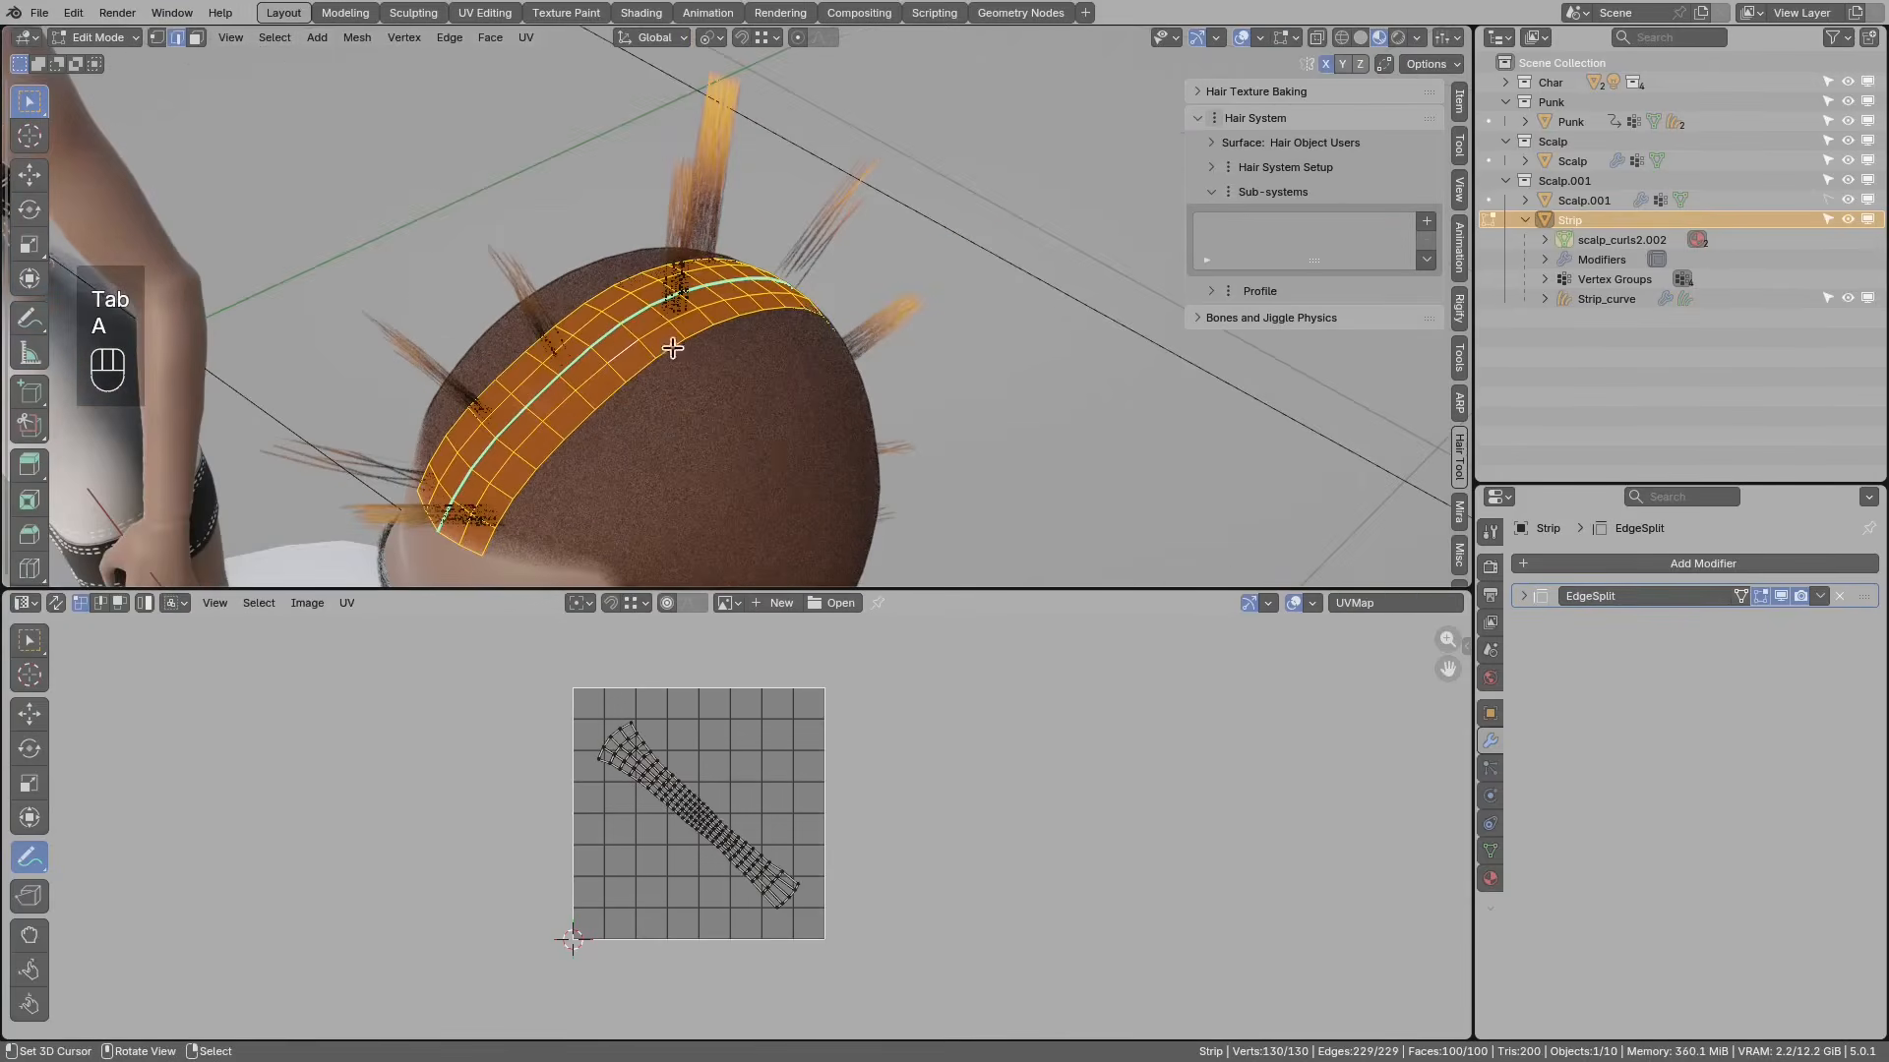
pyautogui.scroll(2, 659, 787)
pyautogui.press('a')
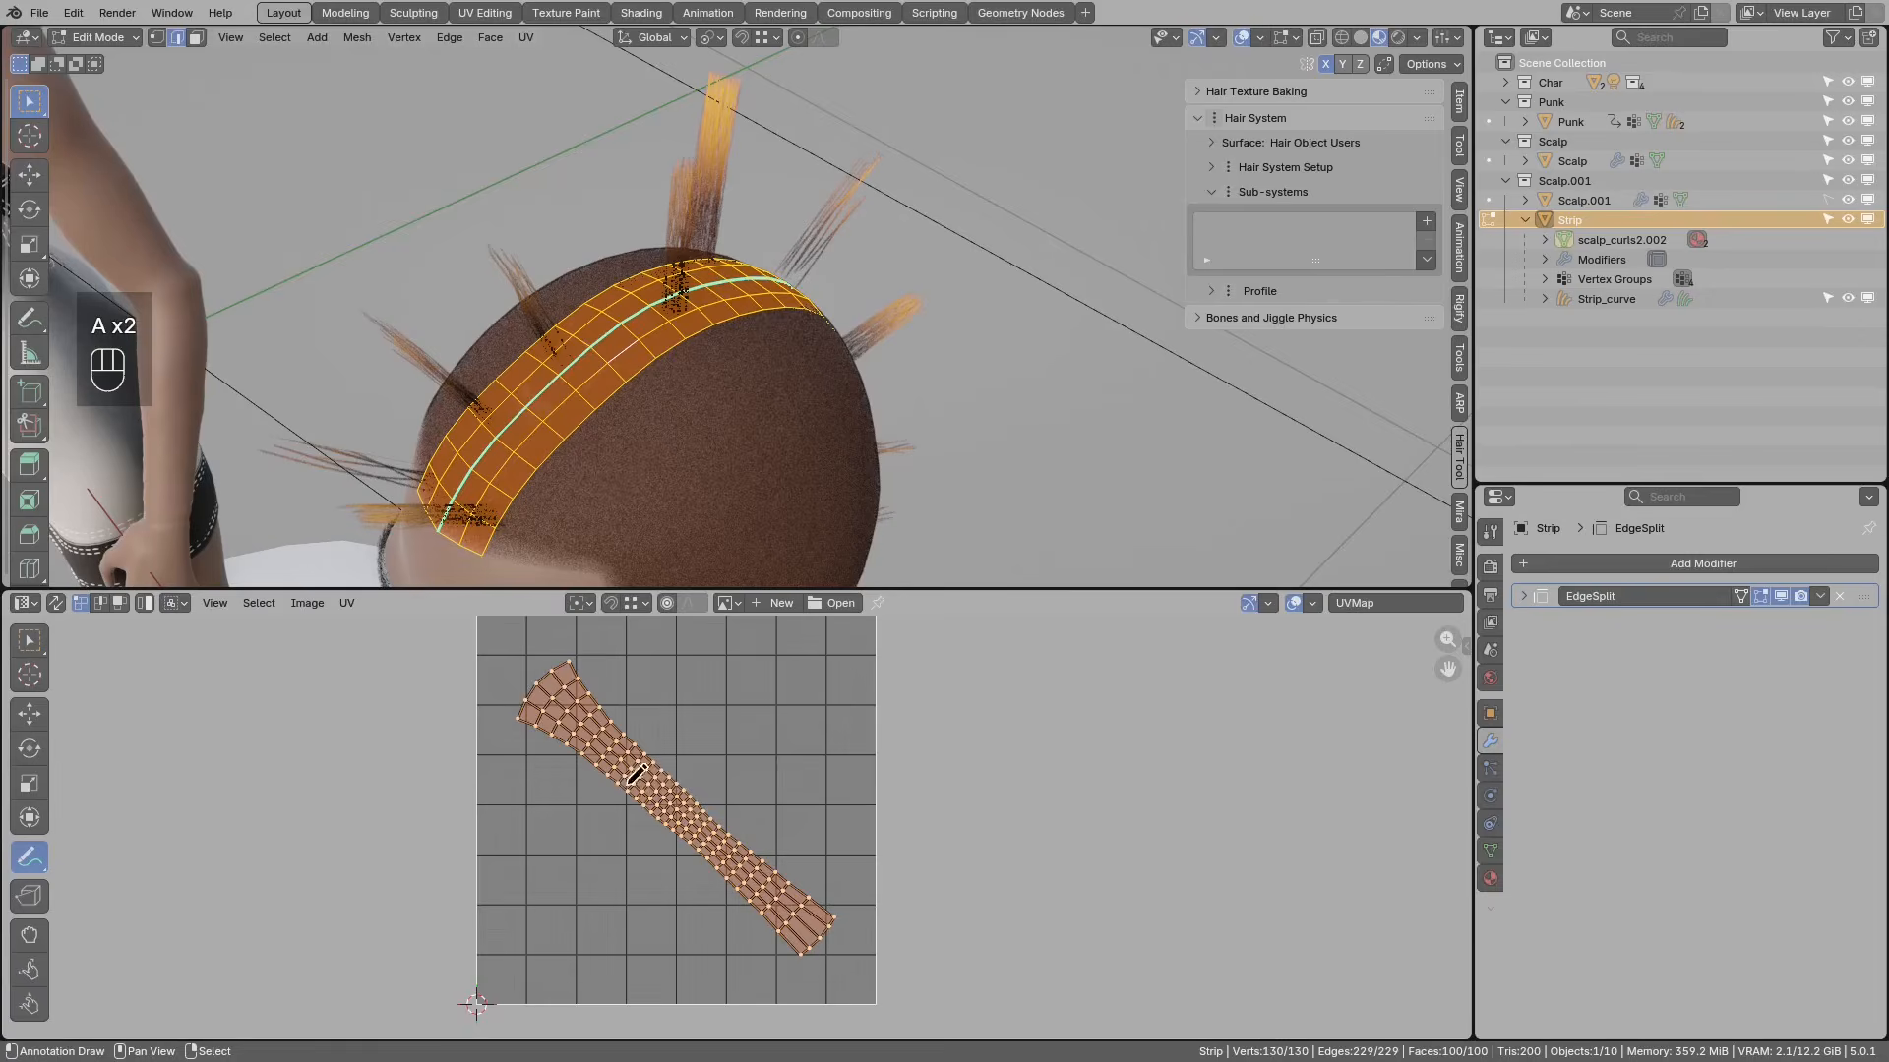
pyautogui.press('u')
pyautogui.click(723, 433)
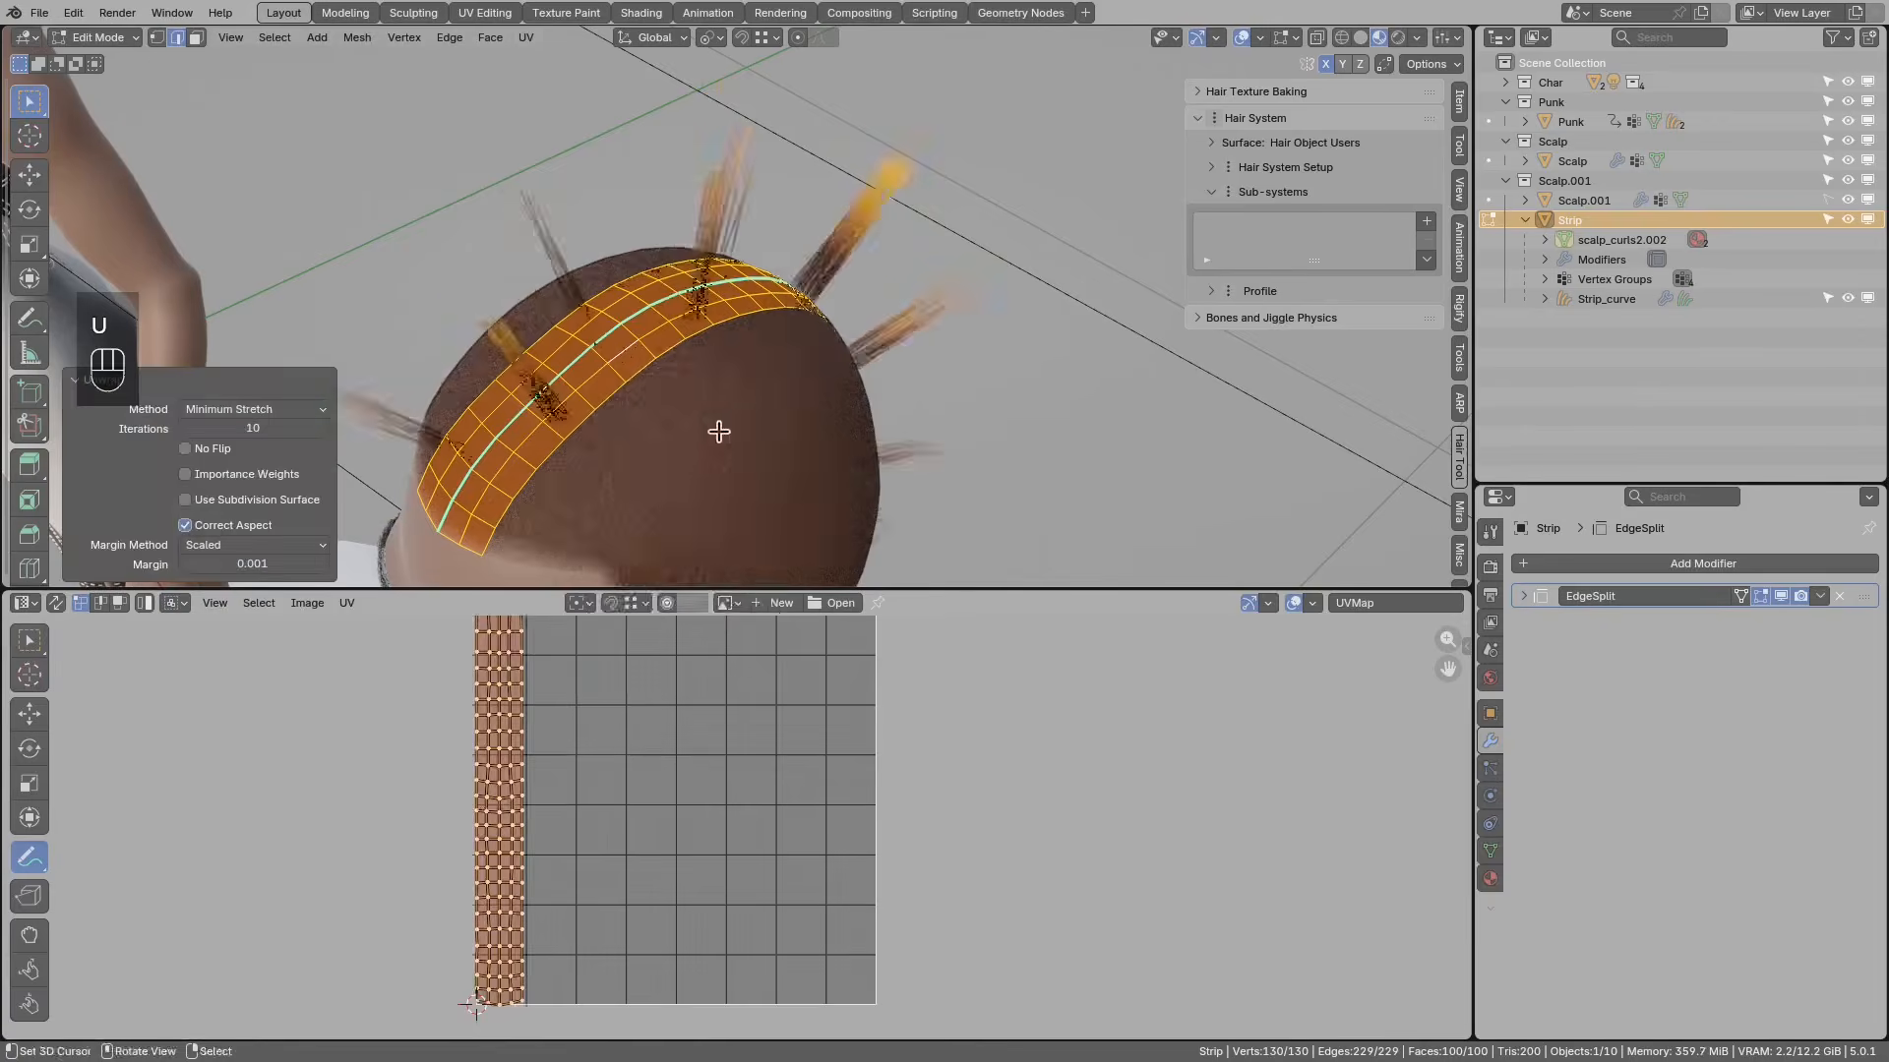
# Step: Move the unwrapped UV strip horizontally to the middle of the UV grid and enlarge the UV editor area
pyautogui.press('g')
pyautogui.middleClick(639, 748)
pyautogui.click(772, 759)
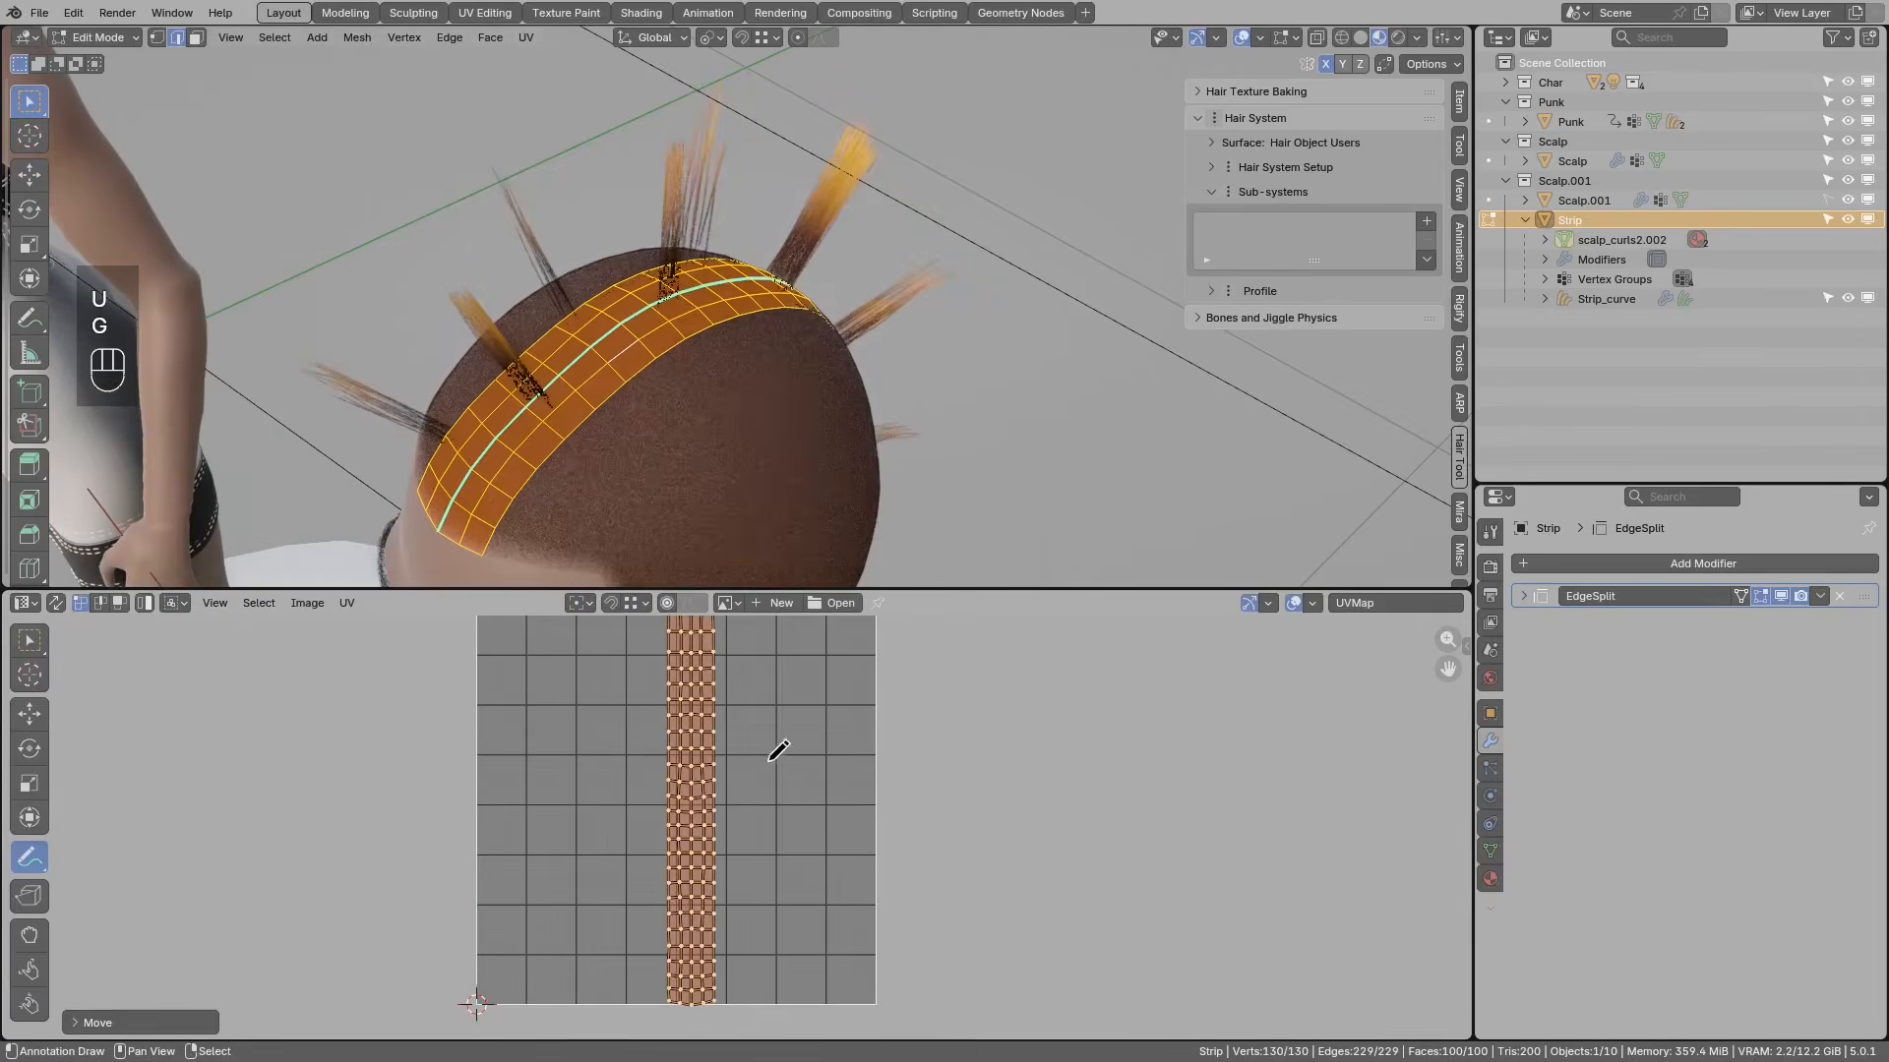
pyautogui.press('g')
pyautogui.middleClick(755, 767)
pyautogui.click(750, 768)
pyautogui.moveTo(966, 591); pyautogui.dragTo(999, 503)
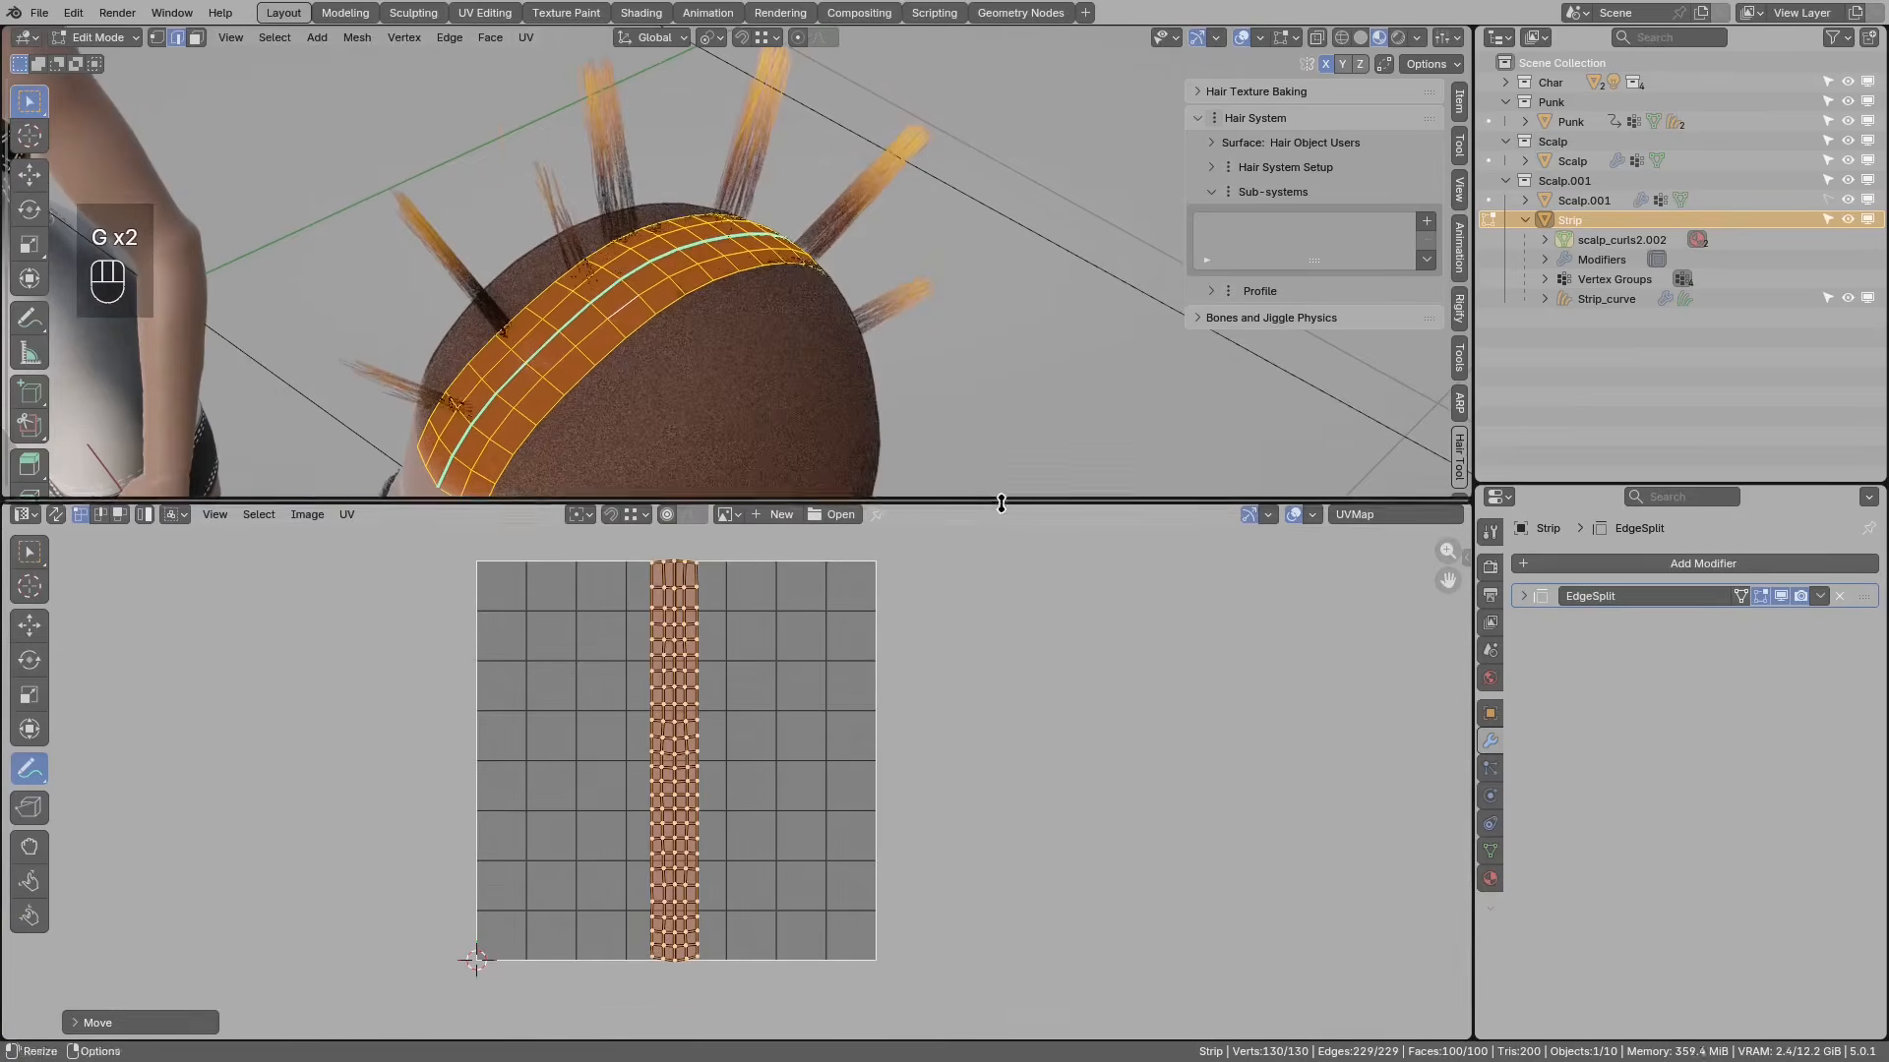
# Step: Annotate strand spots and a boundary outline over the upper UV strip, and erase the marks
pyautogui.scroll(2, 793, 598)
pyautogui.moveTo(643, 584)
pyautogui.mouseDown()
pyautogui.moveTo(796, 592)
pyautogui.moveTo(803, 637)
pyautogui.mouseUp()
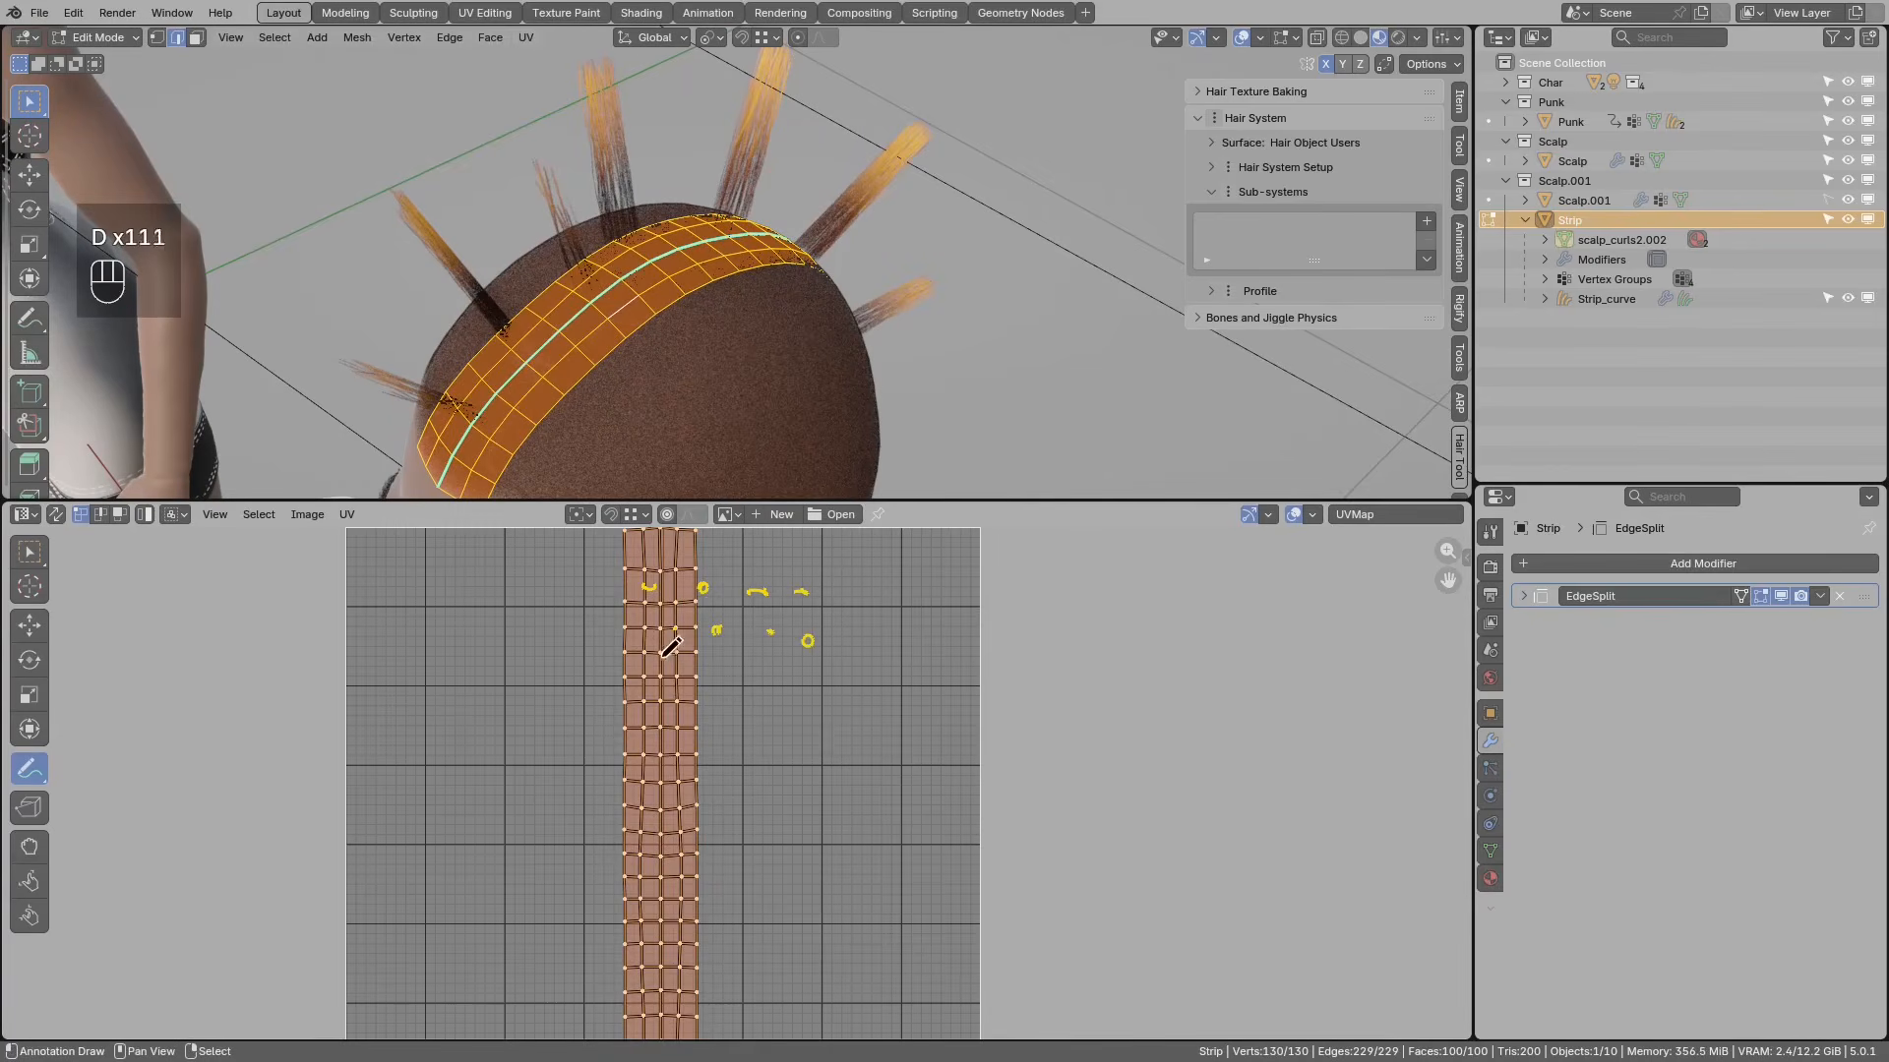
pyautogui.moveTo(627, 568); pyautogui.dragTo(626, 716)
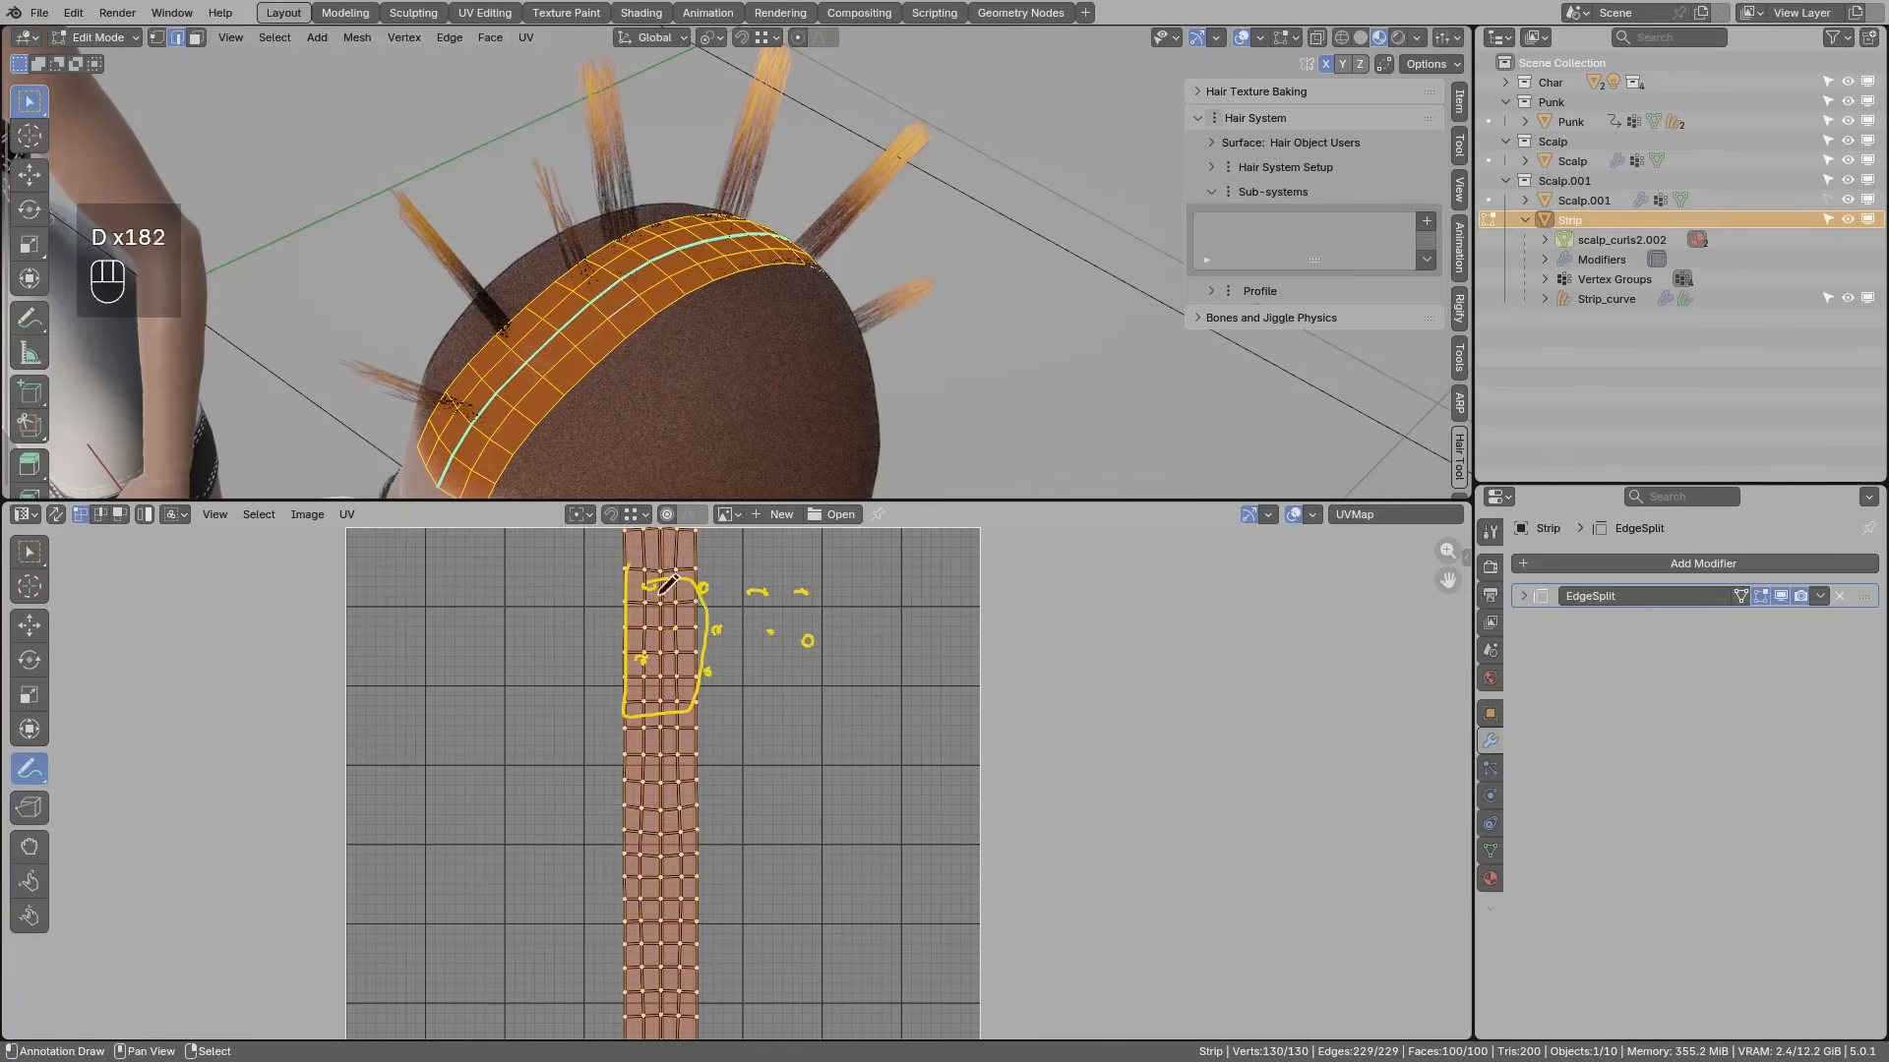
pyautogui.moveTo(650, 575); pyautogui.dragTo(676, 600, button='right')
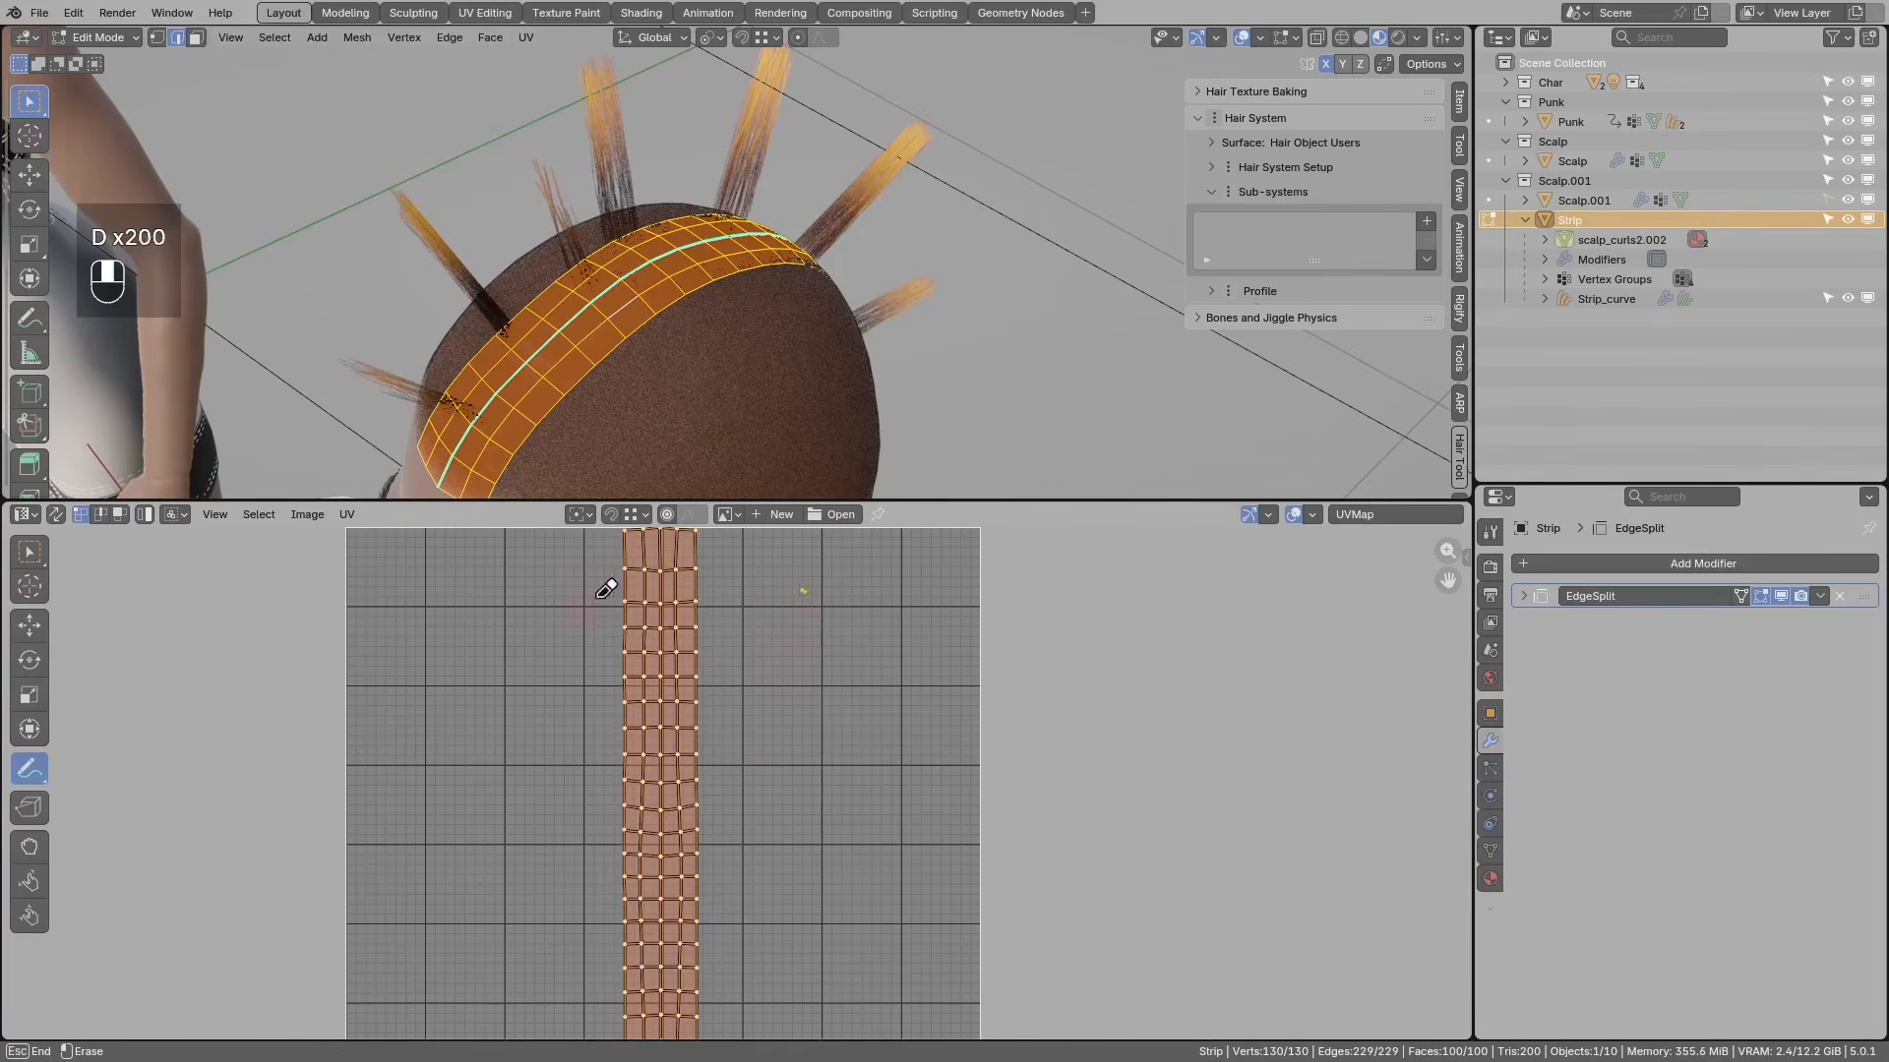
pyautogui.scroll(1, 806, 629)
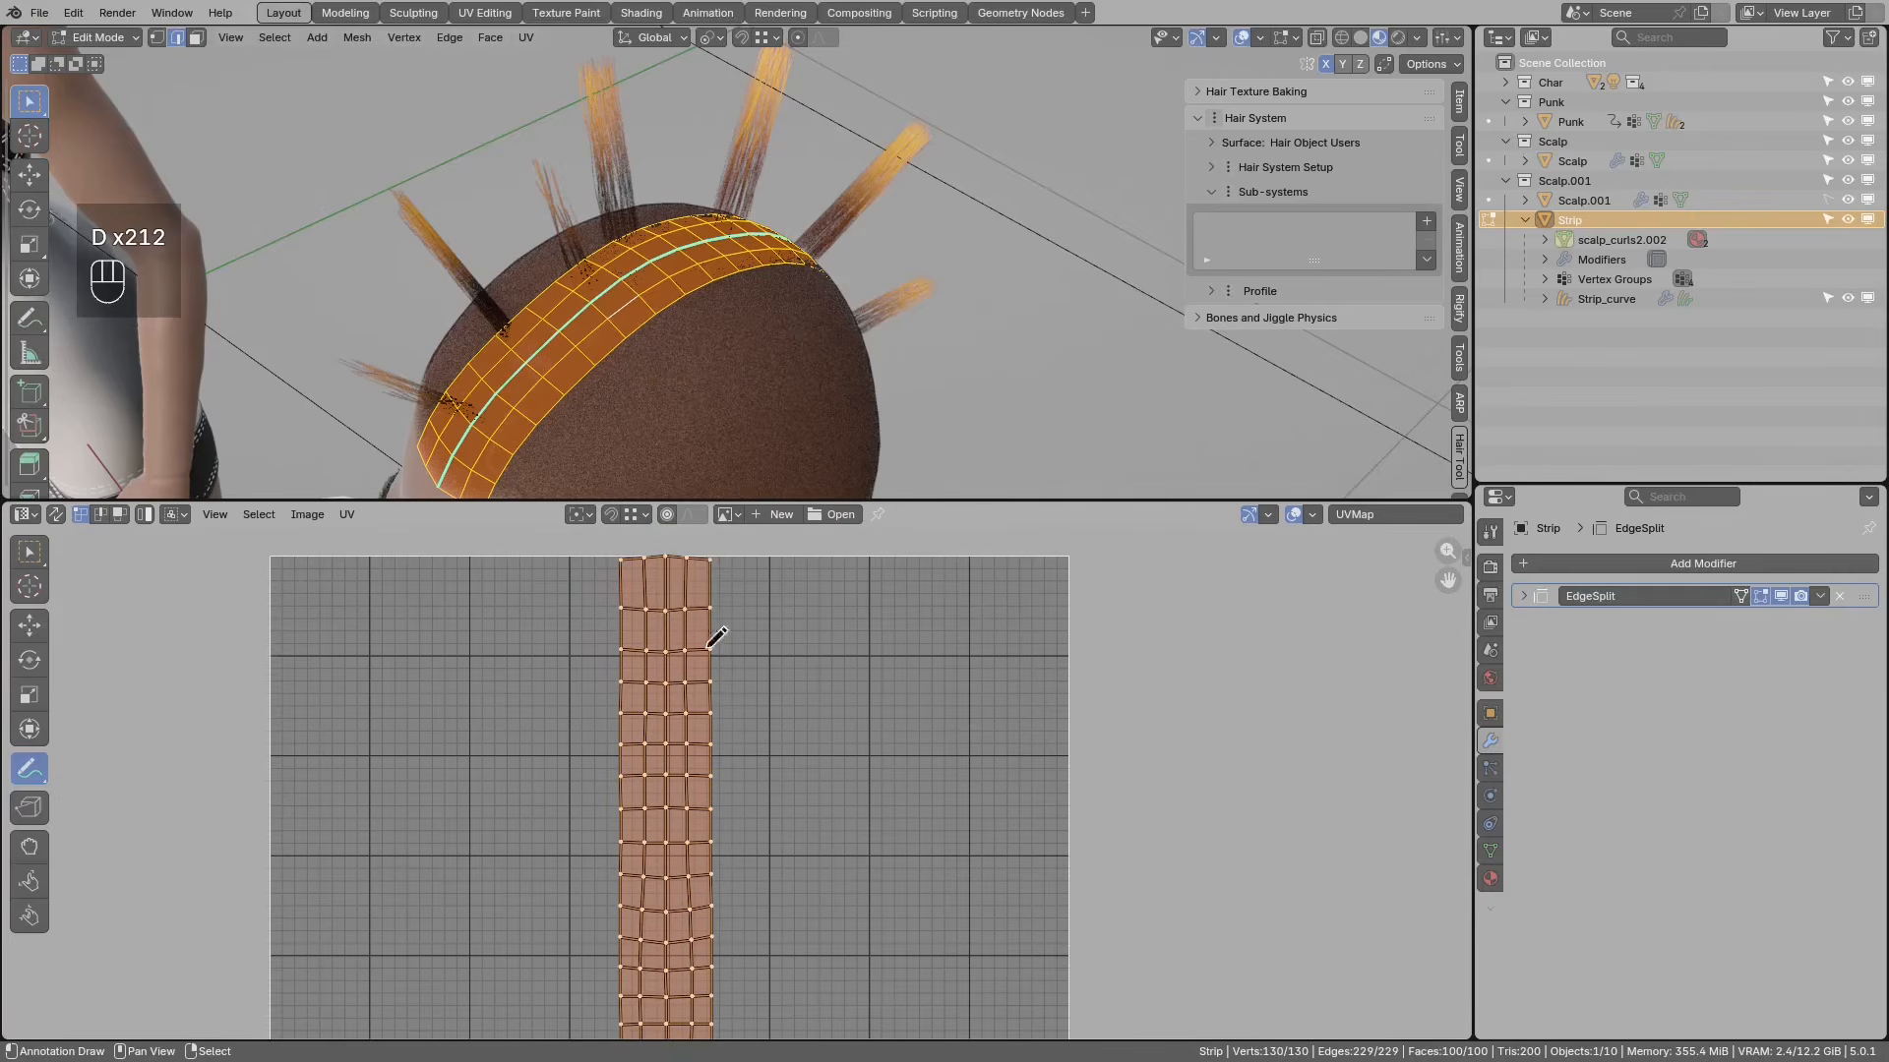
pyautogui.moveTo(681, 647); pyautogui.dragTo(697, 606, button='right')
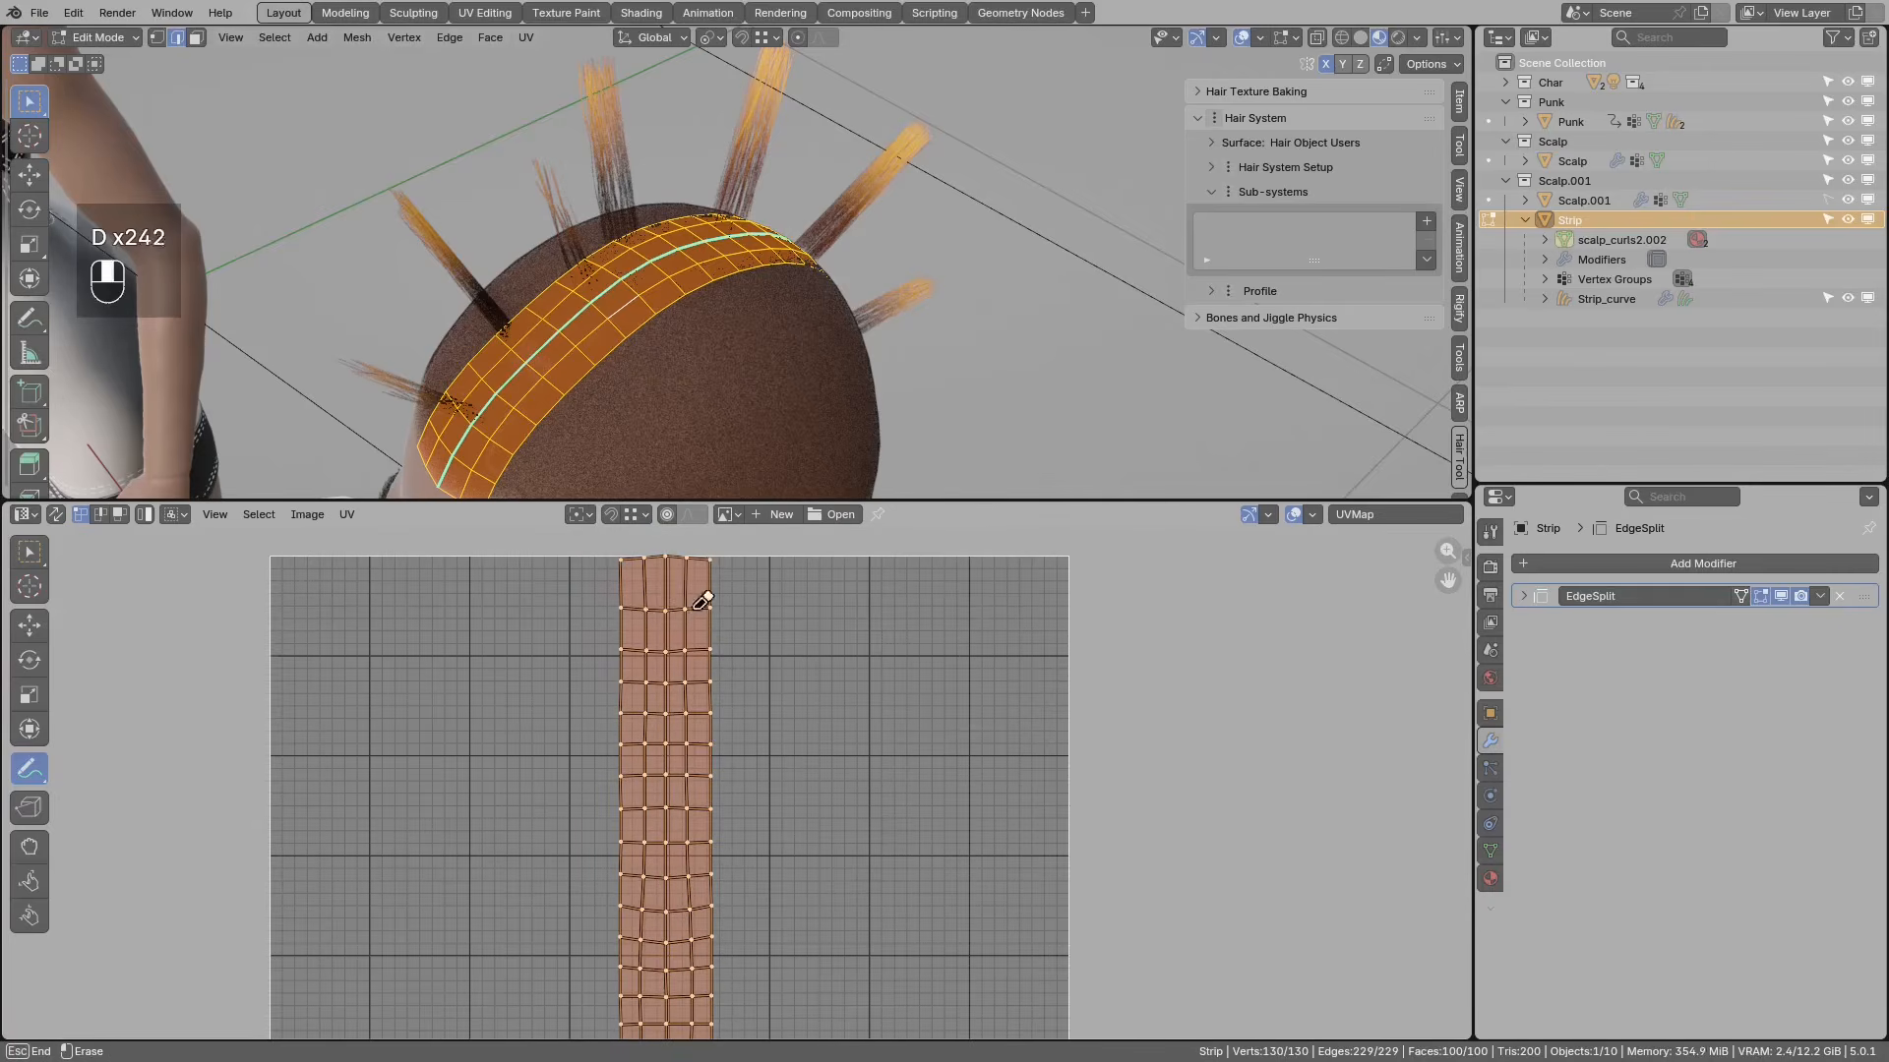
# Step: Annotate the strip along the back of the head in Object Mode, erase the marks and return to Edit Mode
pyautogui.press('Tab')
pyautogui.moveTo(723, 384); pyautogui.dragTo(720, 201, button='middle')
pyautogui.moveTo(765, 344)
pyautogui.keyDown('shift'); pyautogui.mouseDown(button='middle')
pyautogui.moveTo(747, 261)
pyautogui.moveTo(725, 269)
pyautogui.moveTo(780, 312)
pyautogui.moveTo(740, 374)
pyautogui.mouseUp(button='middle'); pyautogui.keyUp('shift')
pyautogui.moveTo(728, 391); pyautogui.dragTo(759, 408)
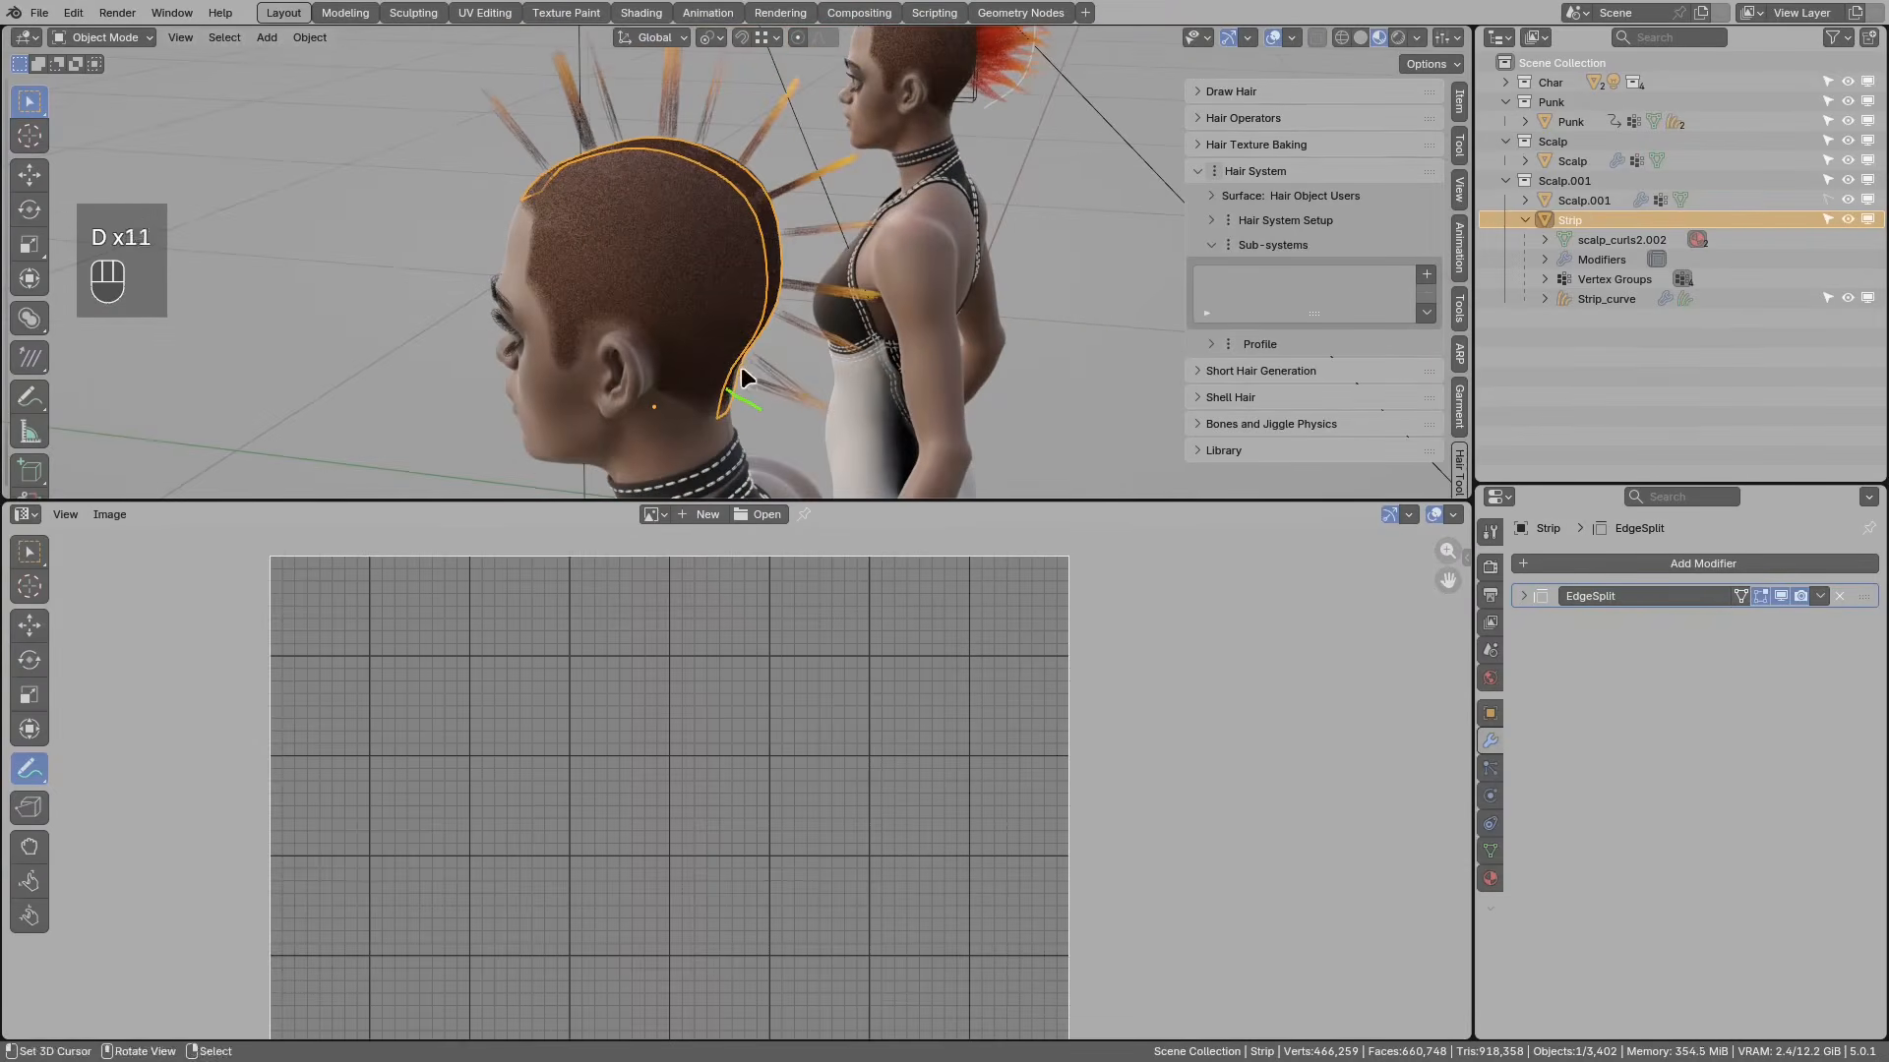
pyautogui.moveTo(771, 304); pyautogui.dragTo(793, 318)
pyautogui.moveTo(760, 355); pyautogui.dragTo(817, 312, button='right')
pyautogui.press('Tab')
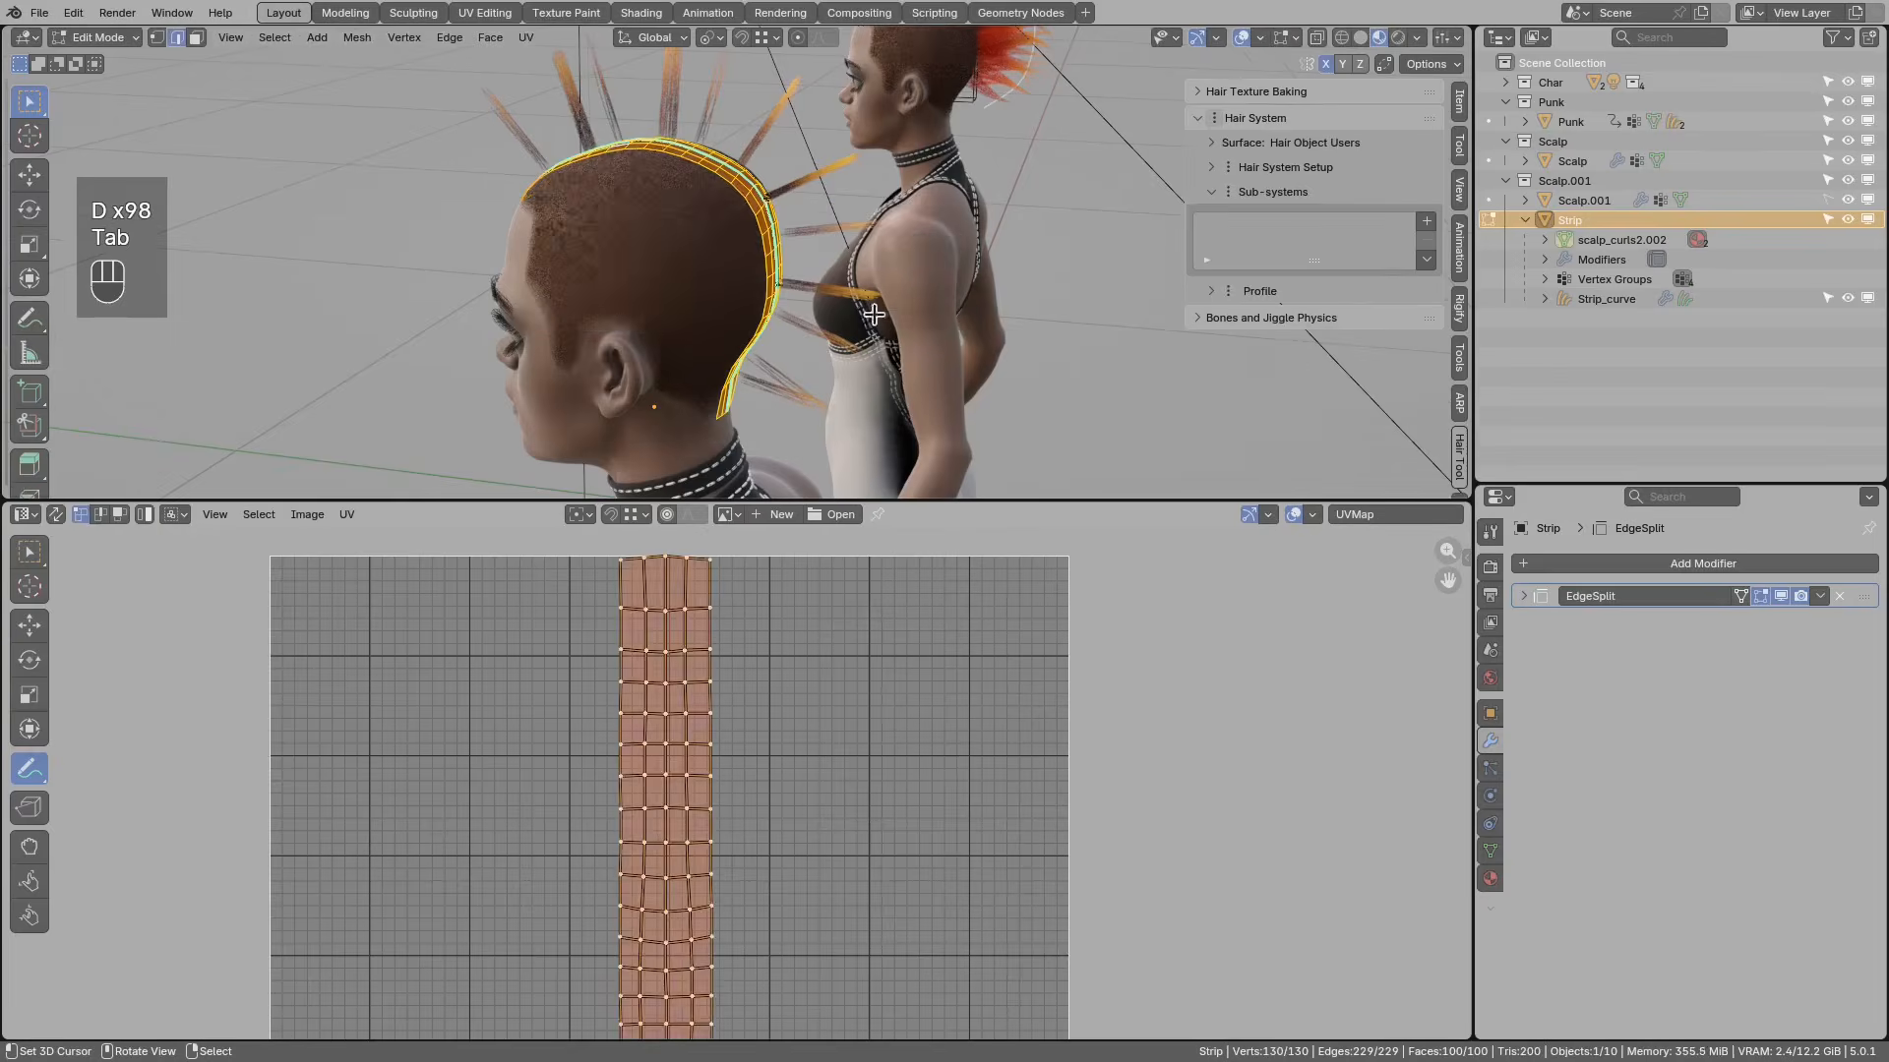
# Step: Select the upper end edge of the UV strip and enable proportional editing
pyautogui.press('a')
pyautogui.keyDown('alt'); pyautogui.rightClick(691, 560); pyautogui.keyUp('alt')
pyautogui.press('g')
pyautogui.middleClick(710, 559)
pyautogui.rightClick(777, 547)
pyautogui.press('o')
# Step: Try moving the upper UV edge down along Y with Smooth proportional falloff, and undo the move
pyautogui.press('g')
pyautogui.press('g')
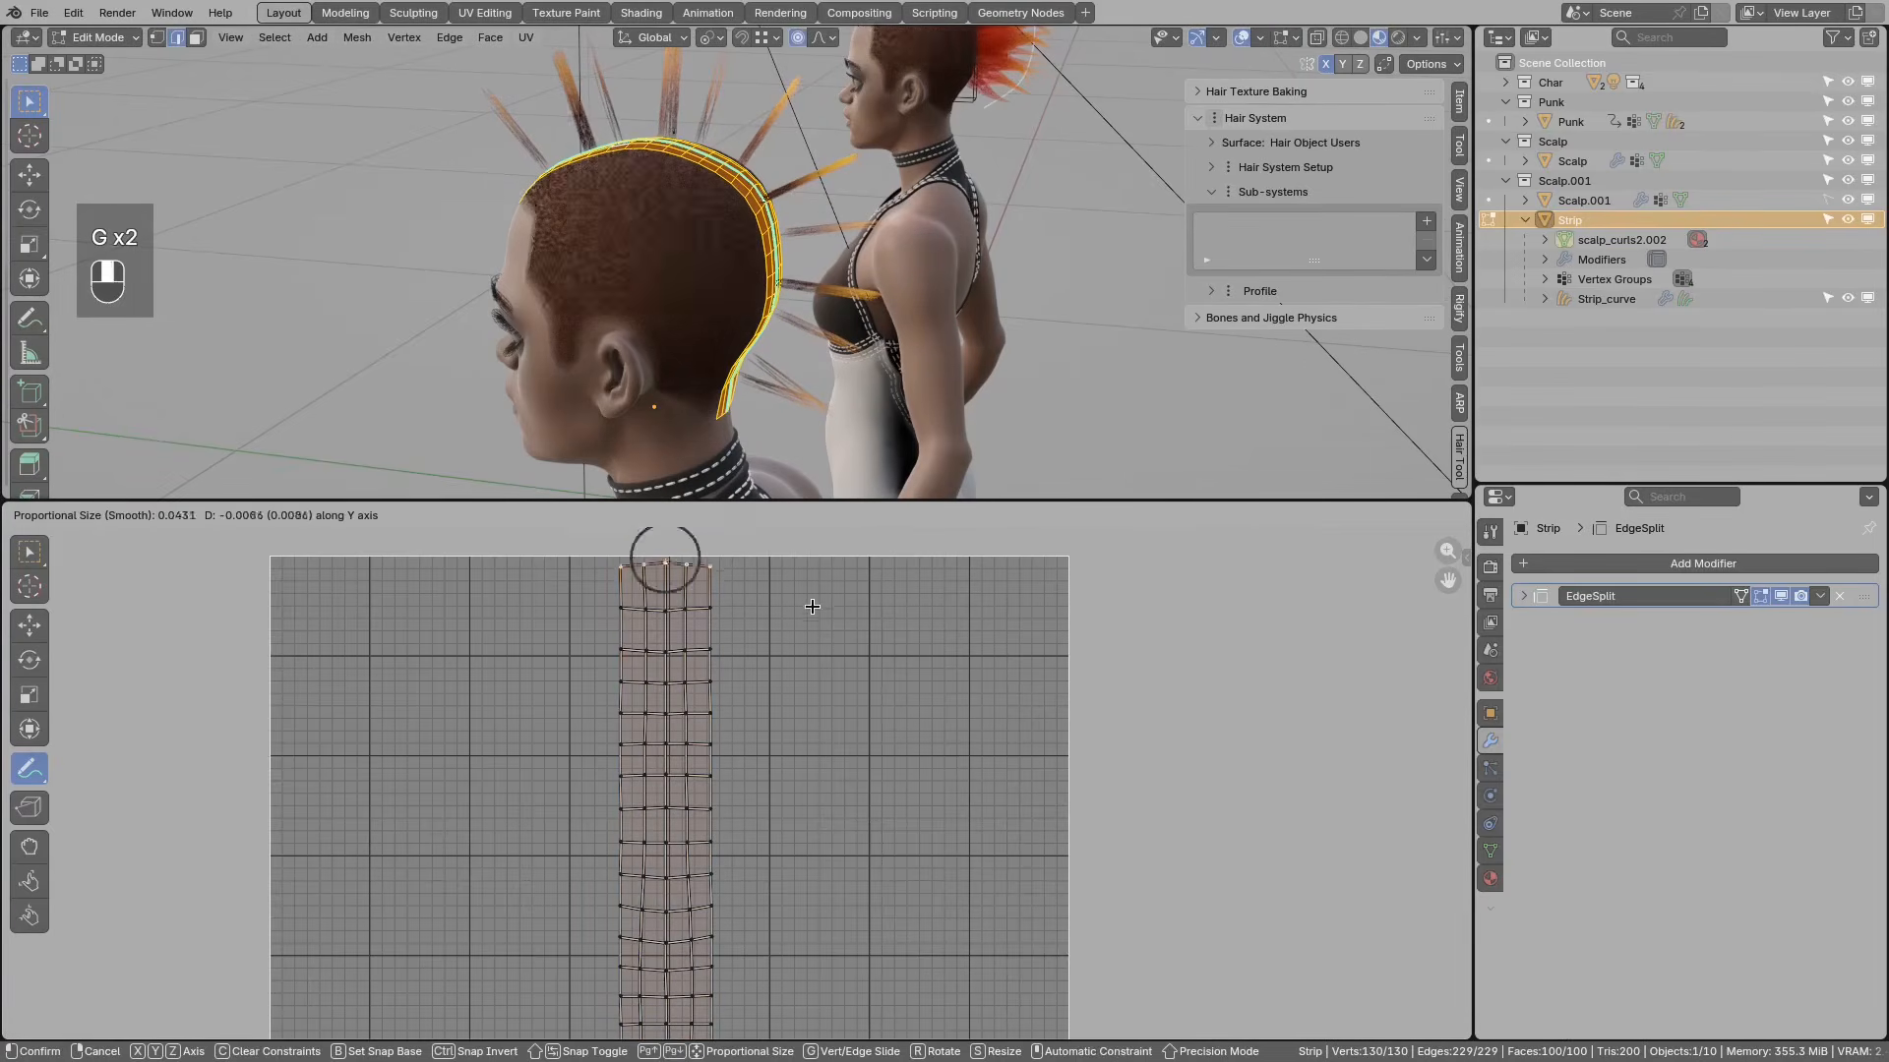
pyautogui.scroll(-5, 813, 618)
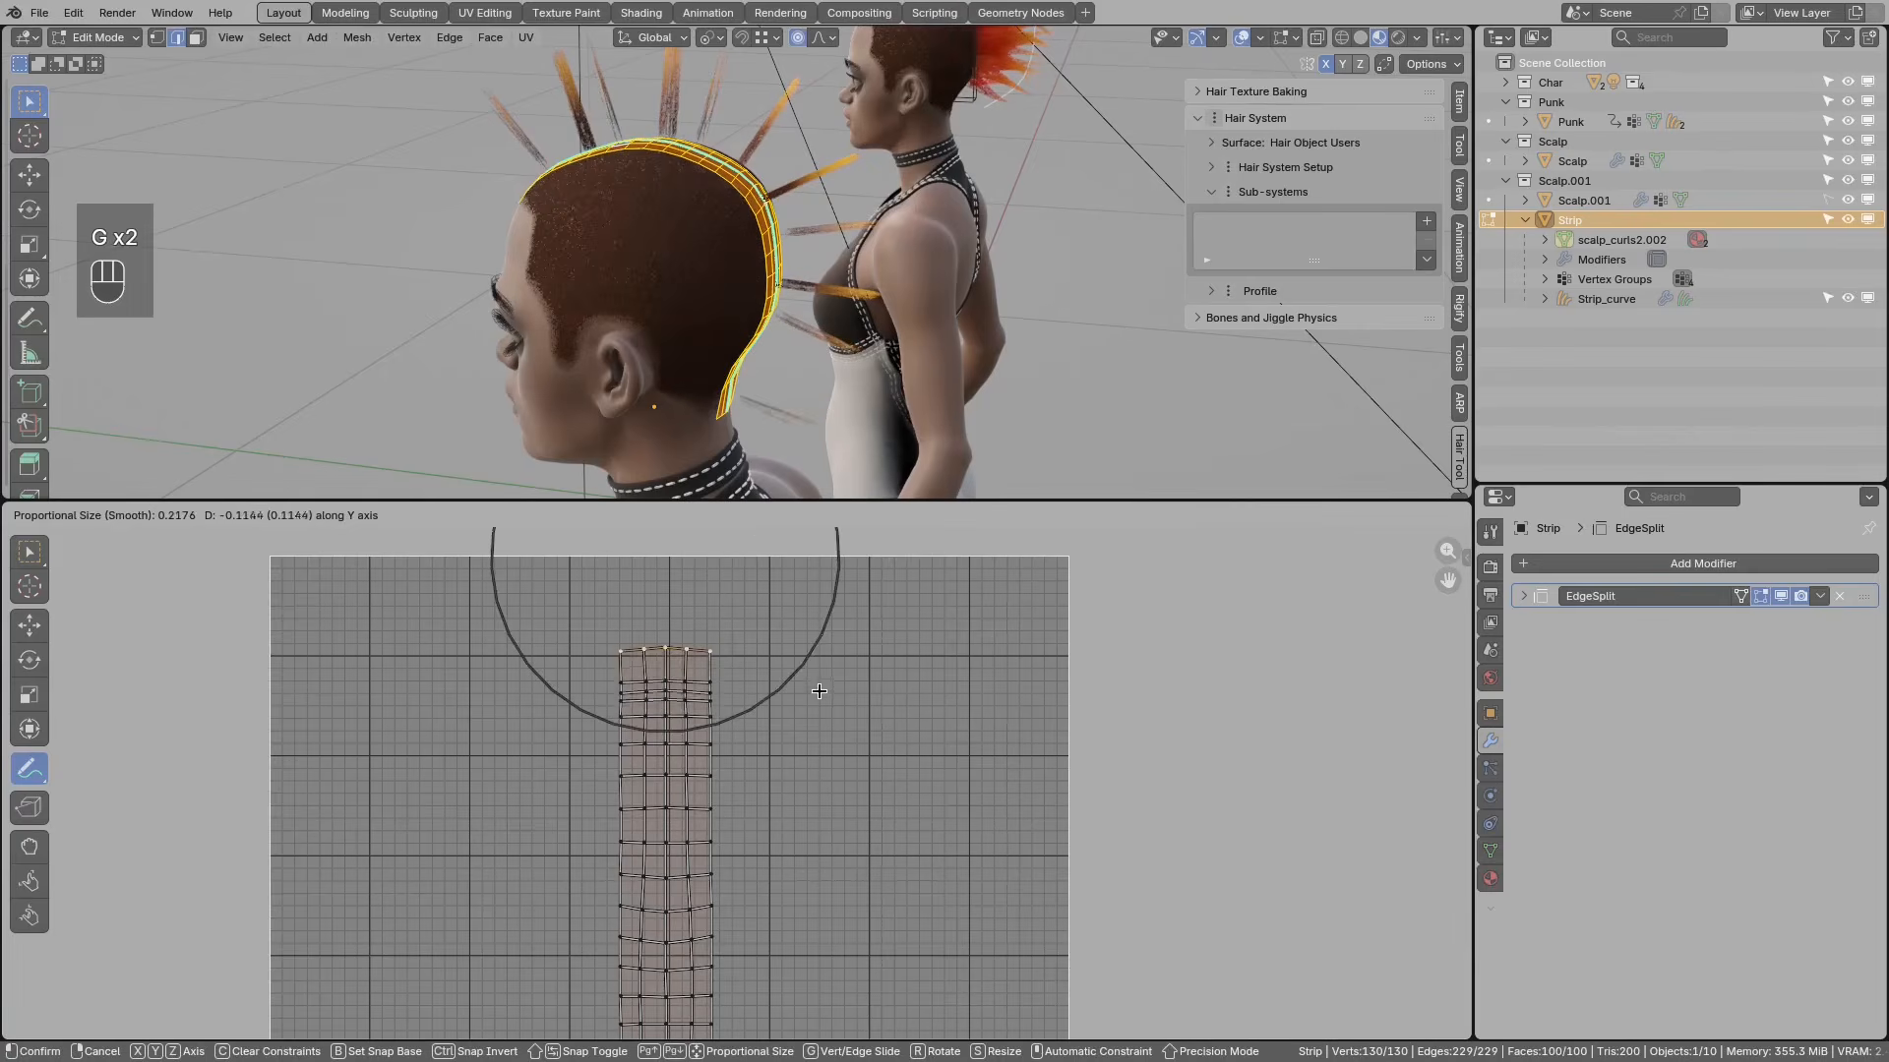
pyautogui.scroll(-12, 807, 641)
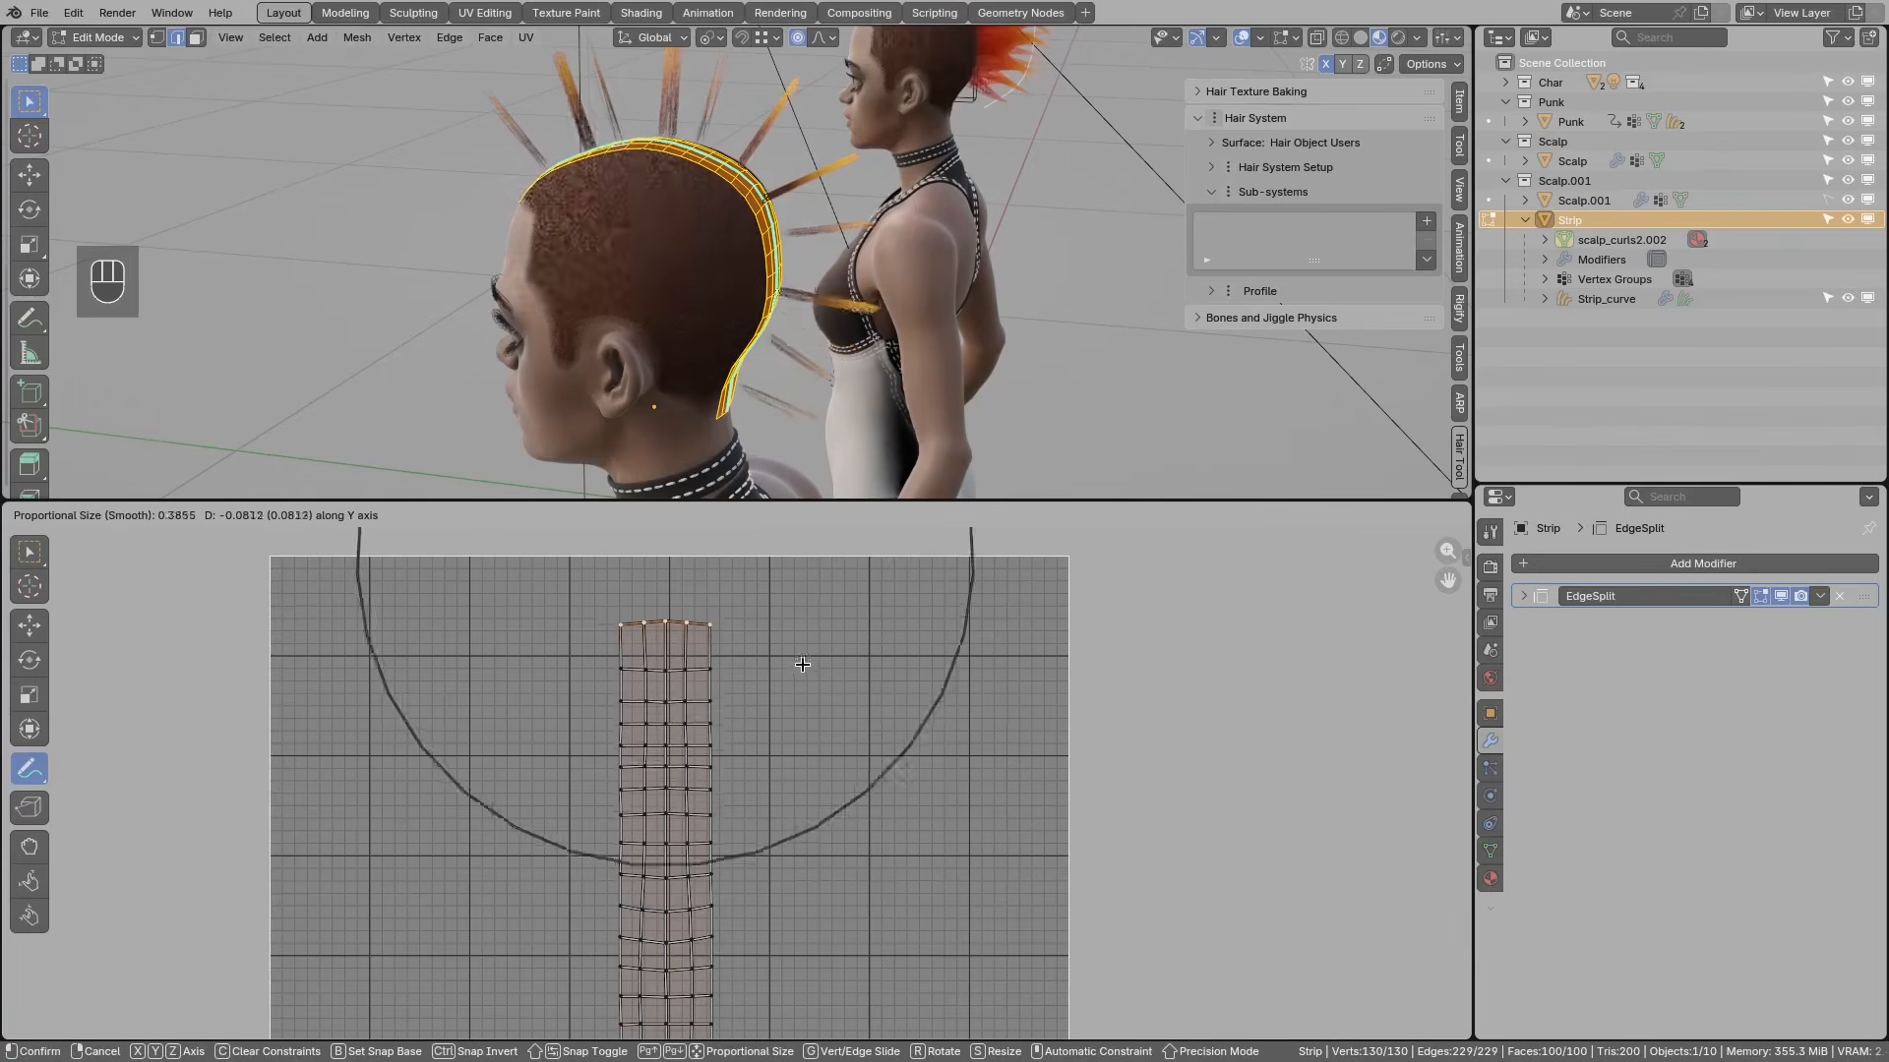
pyautogui.click(817, 668)
pyautogui.scroll(-2, 772, 394)
pyautogui.moveTo(772, 393); pyautogui.dragTo(748, 325, button='middle')
pyautogui.hotkey('ctrl', 'z')
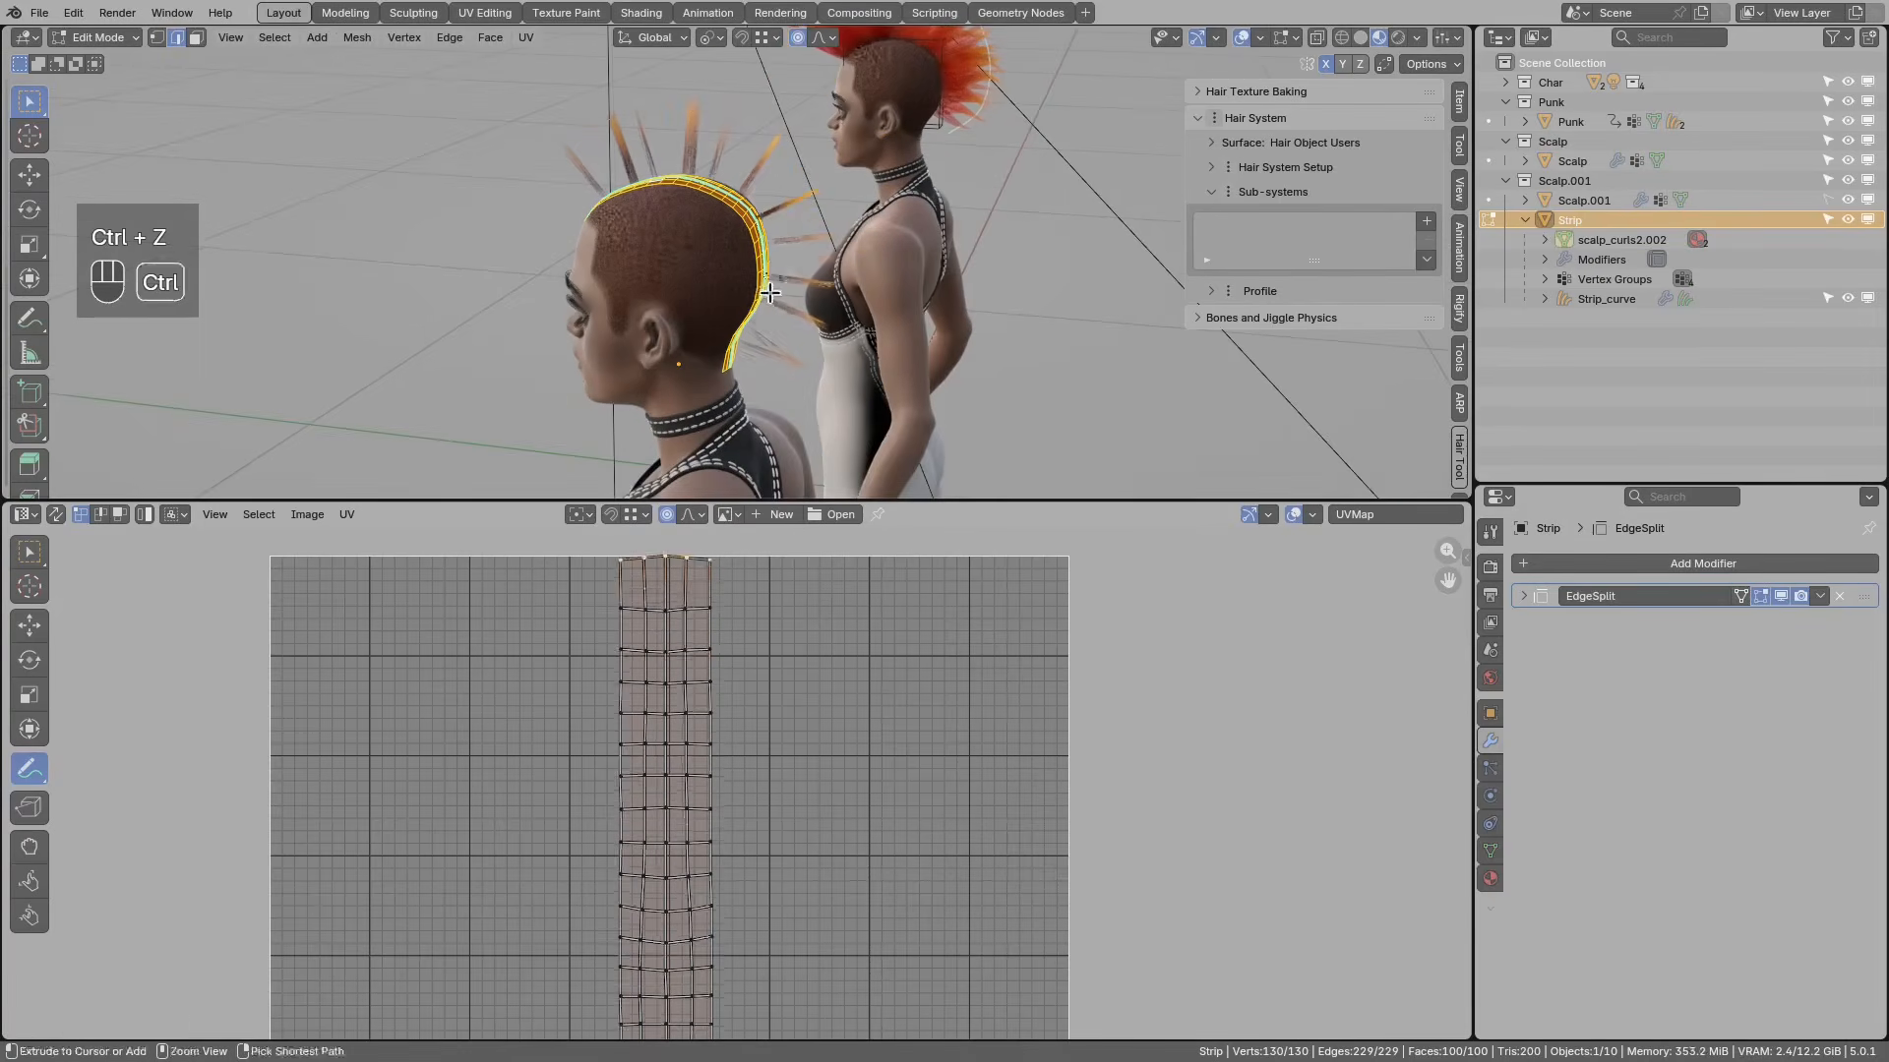
# Step: Try moving the UV strip's lower end edge up along Y with a proportional size of 1.1
pyautogui.scroll(-2, 710, 791)
pyautogui.moveTo(711, 791); pyautogui.dragTo(726, 688, button='middle')
pyautogui.moveTo(716, 1028); pyautogui.dragTo(720, 940, button='middle')
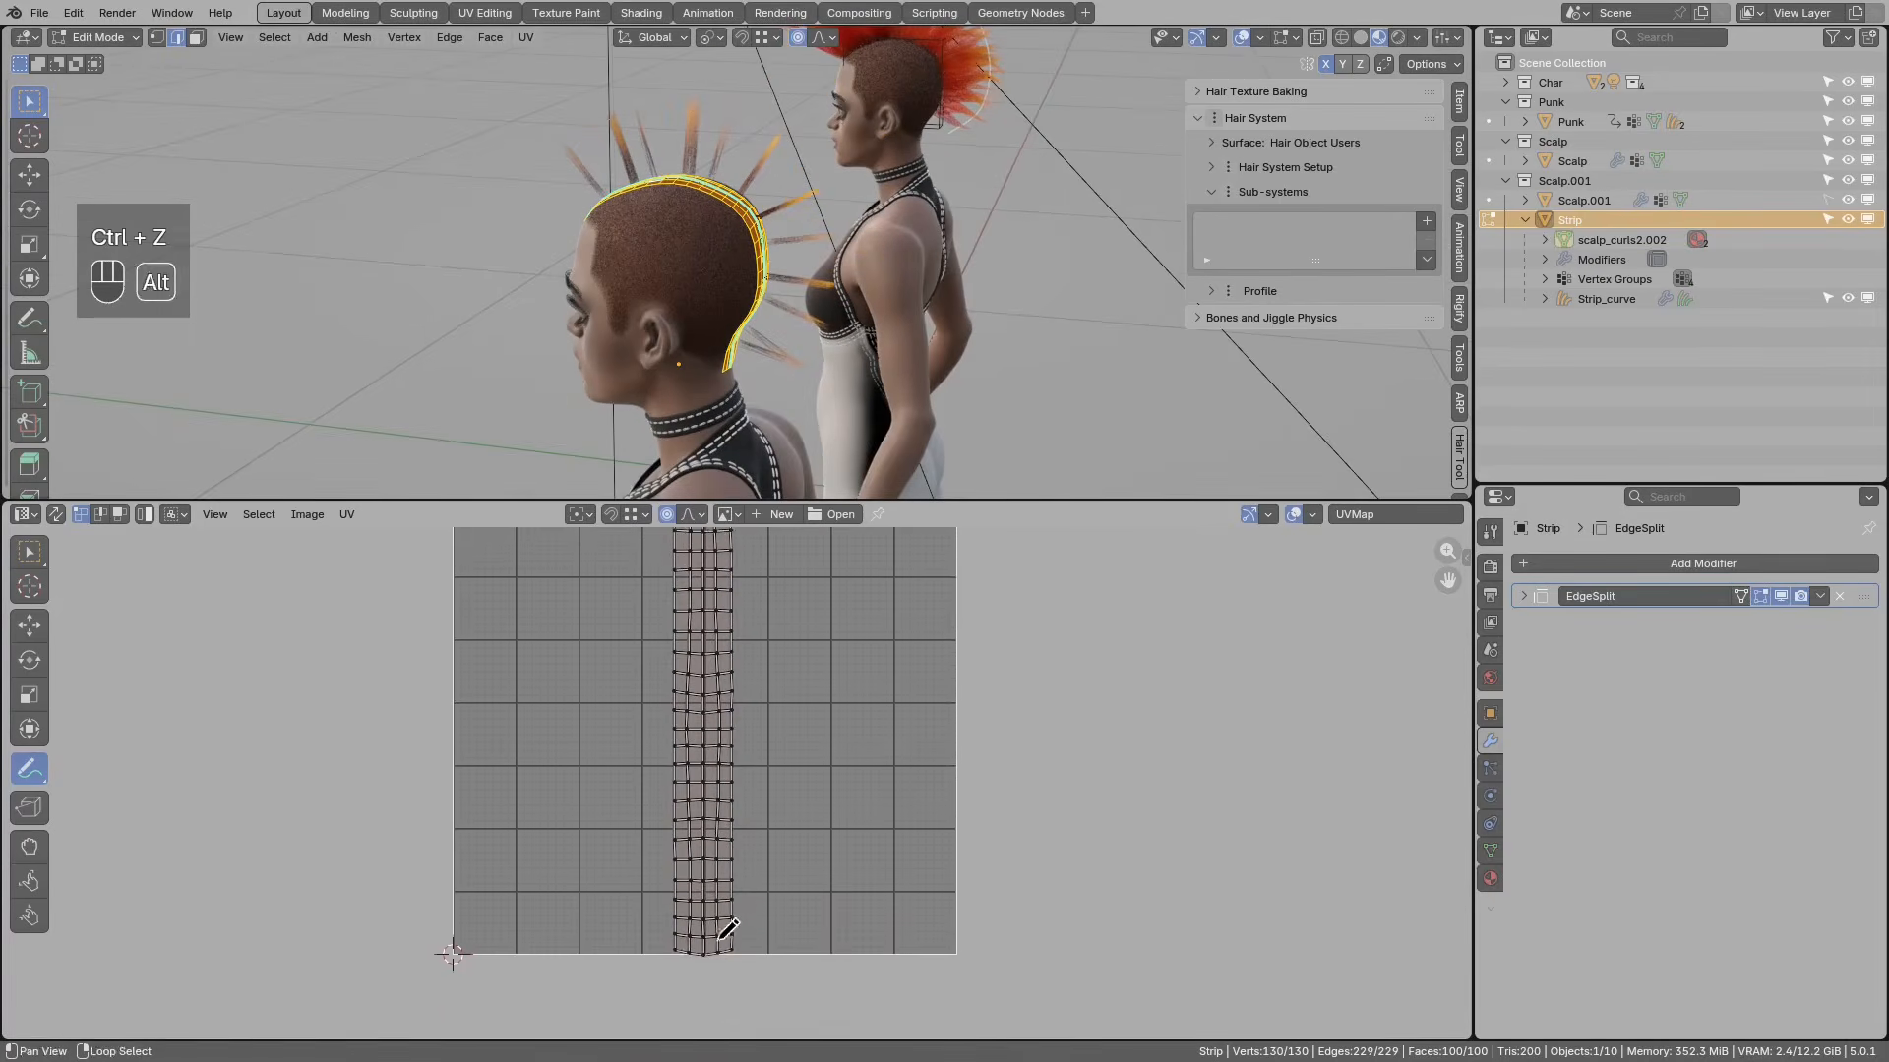
pyautogui.moveTo(857, 751)
pyautogui.mouseDown(button='middle')
pyautogui.moveTo(852, 802)
pyautogui.moveTo(848, 787)
pyautogui.mouseUp(button='middle')
pyautogui.press('g')
pyautogui.scroll(-5, 851, 777)
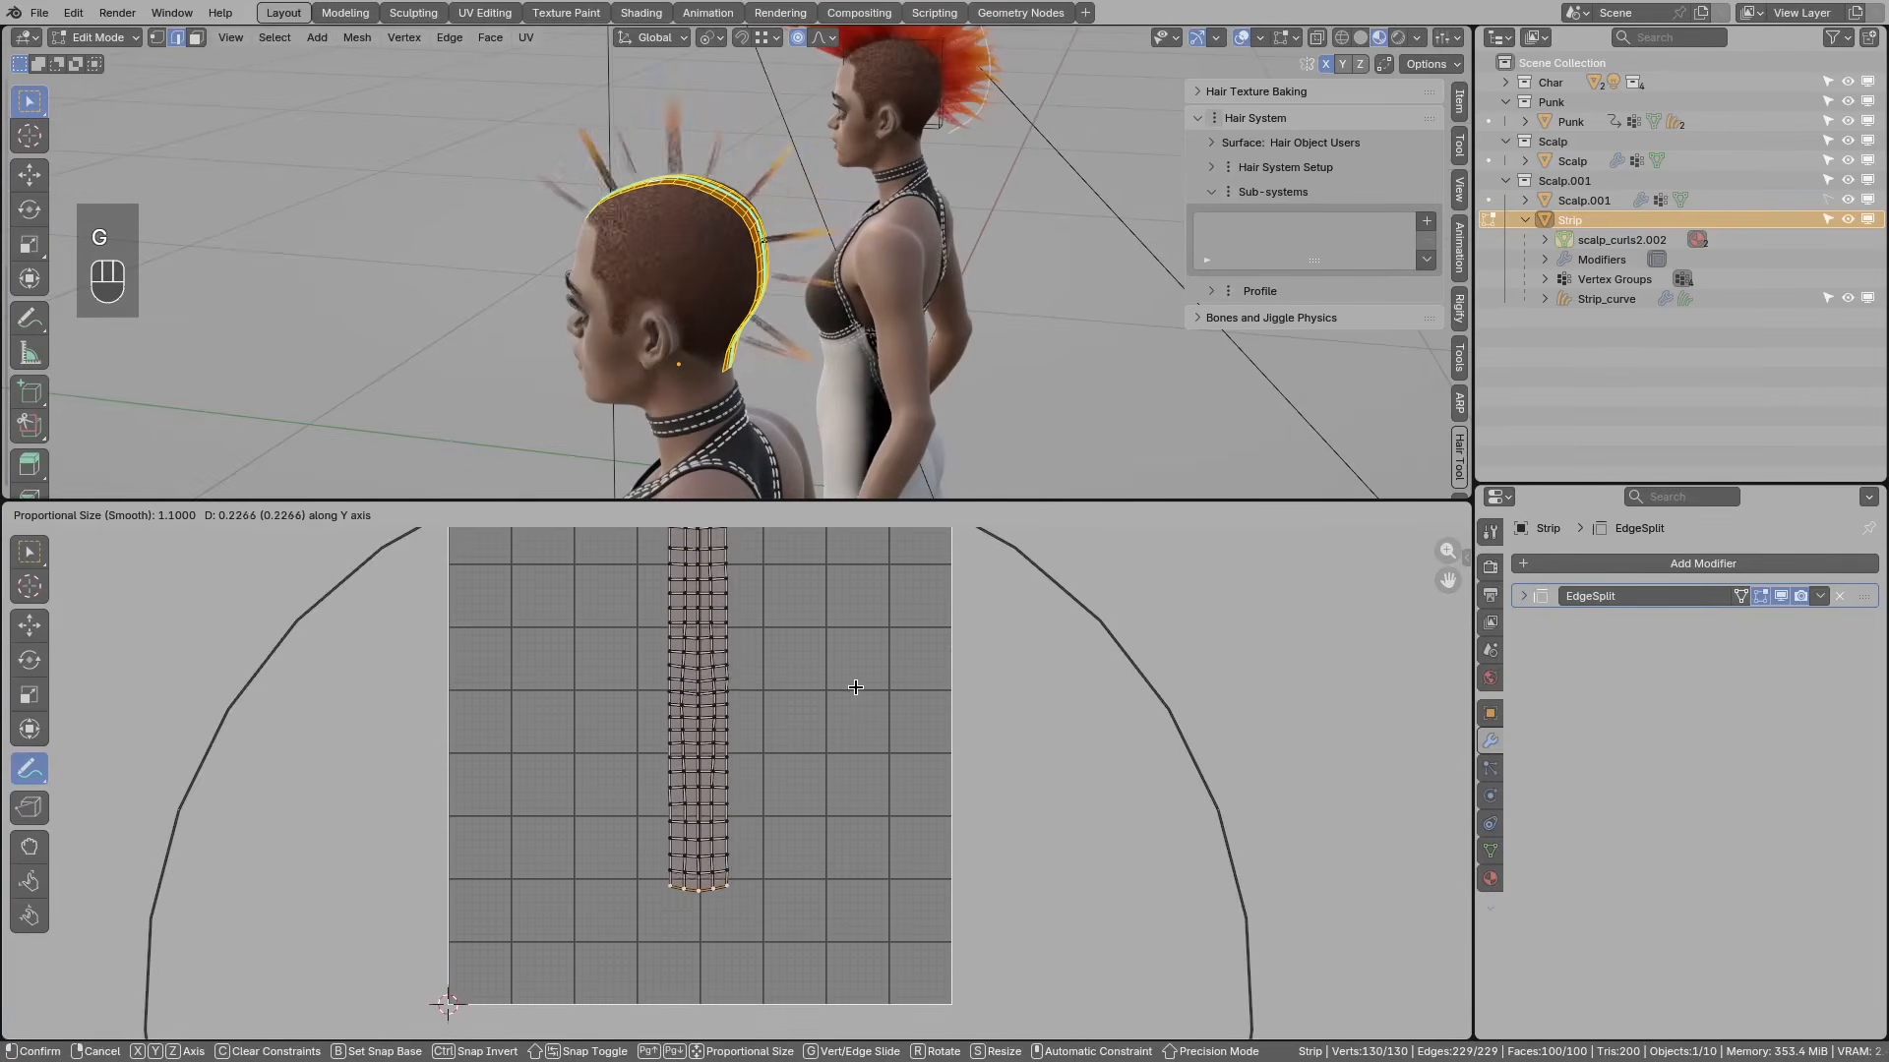
pyautogui.rightClick(870, 629)
pyautogui.scroll(-2, 869, 594)
pyautogui.moveTo(869, 594); pyautogui.dragTo(820, 697, button='middle')
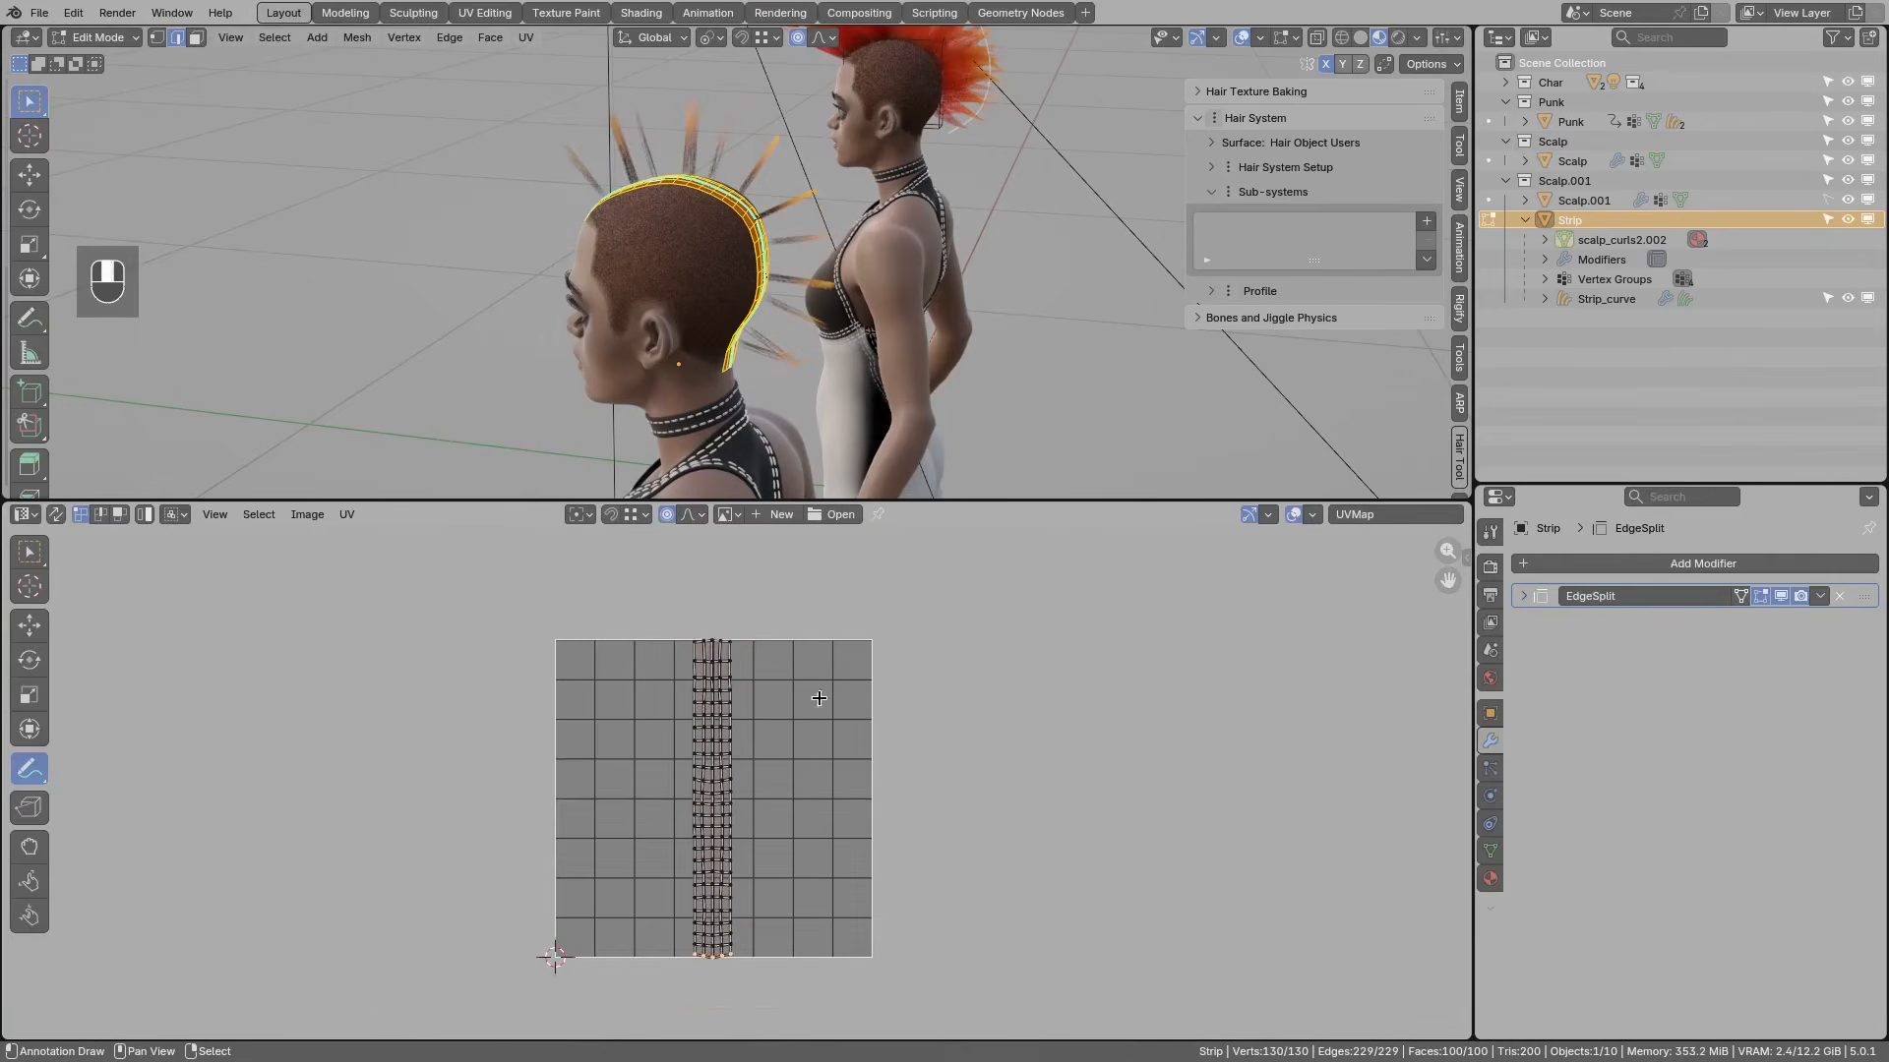
# Step: Try moving the UV strip's upper end edge down along Y with Smooth falloff and a proportional size of 1.1
pyautogui.keyDown('alt'); pyautogui.rightClick(738, 625); pyautogui.keyUp('alt')
pyautogui.press('g')
pyautogui.moveTo(746, 619); pyautogui.dragTo(749, 627, button='middle')
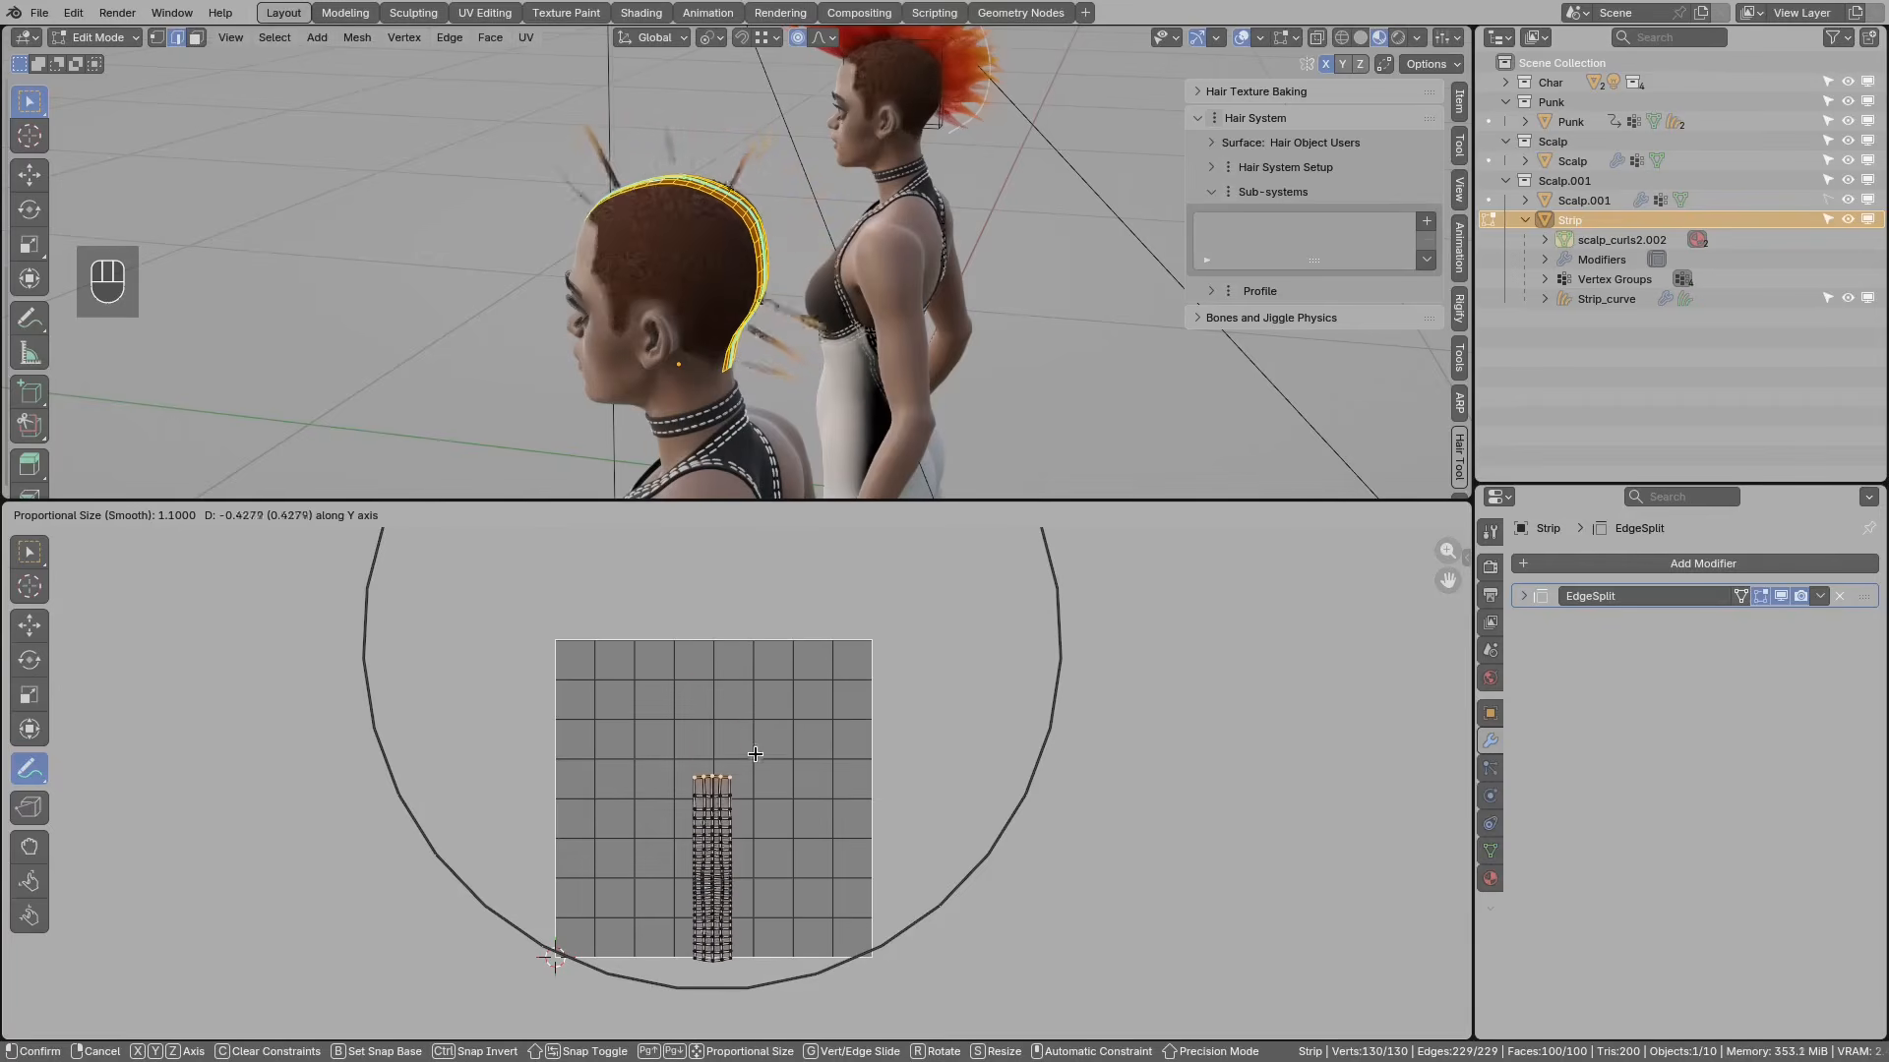
pyautogui.click(759, 626)
# Step: Try moving the UV strip's upper end edge down along Y with Linear proportional falloff
pyautogui.click(693, 514)
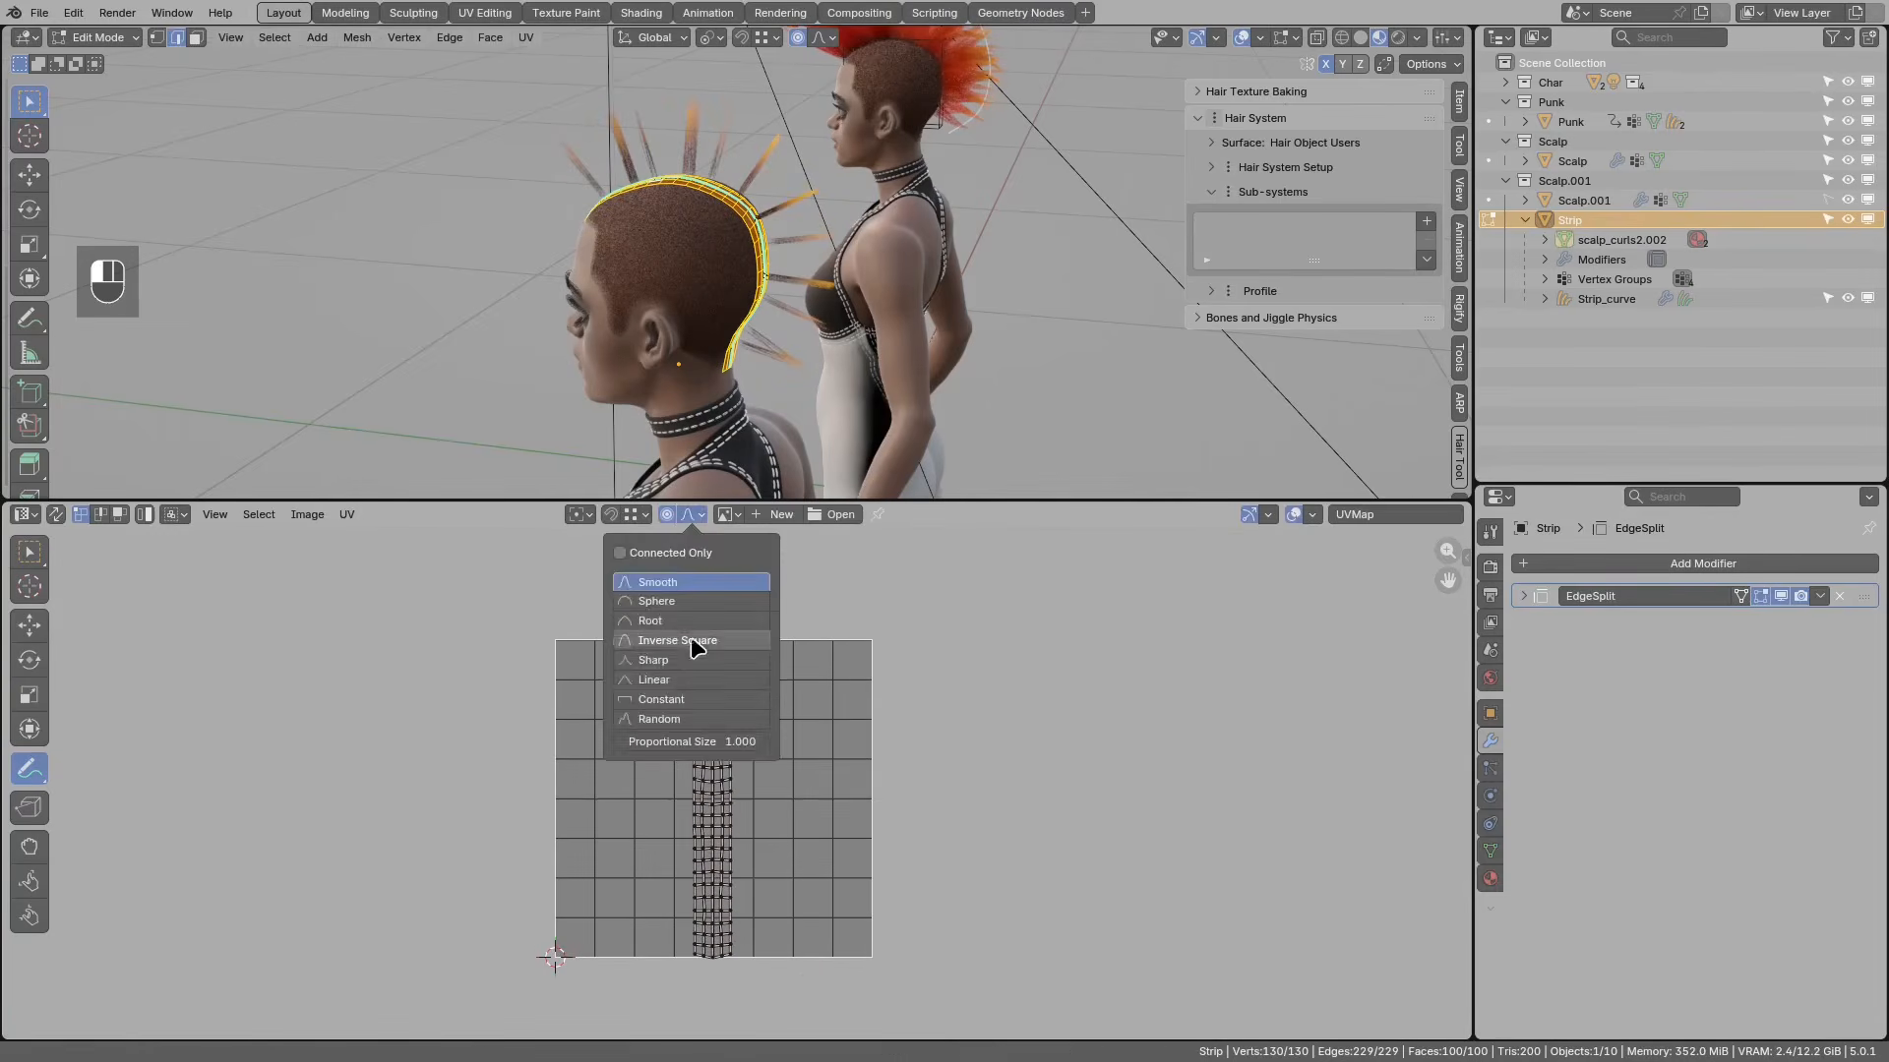
pyautogui.press('g')
pyautogui.press('y')
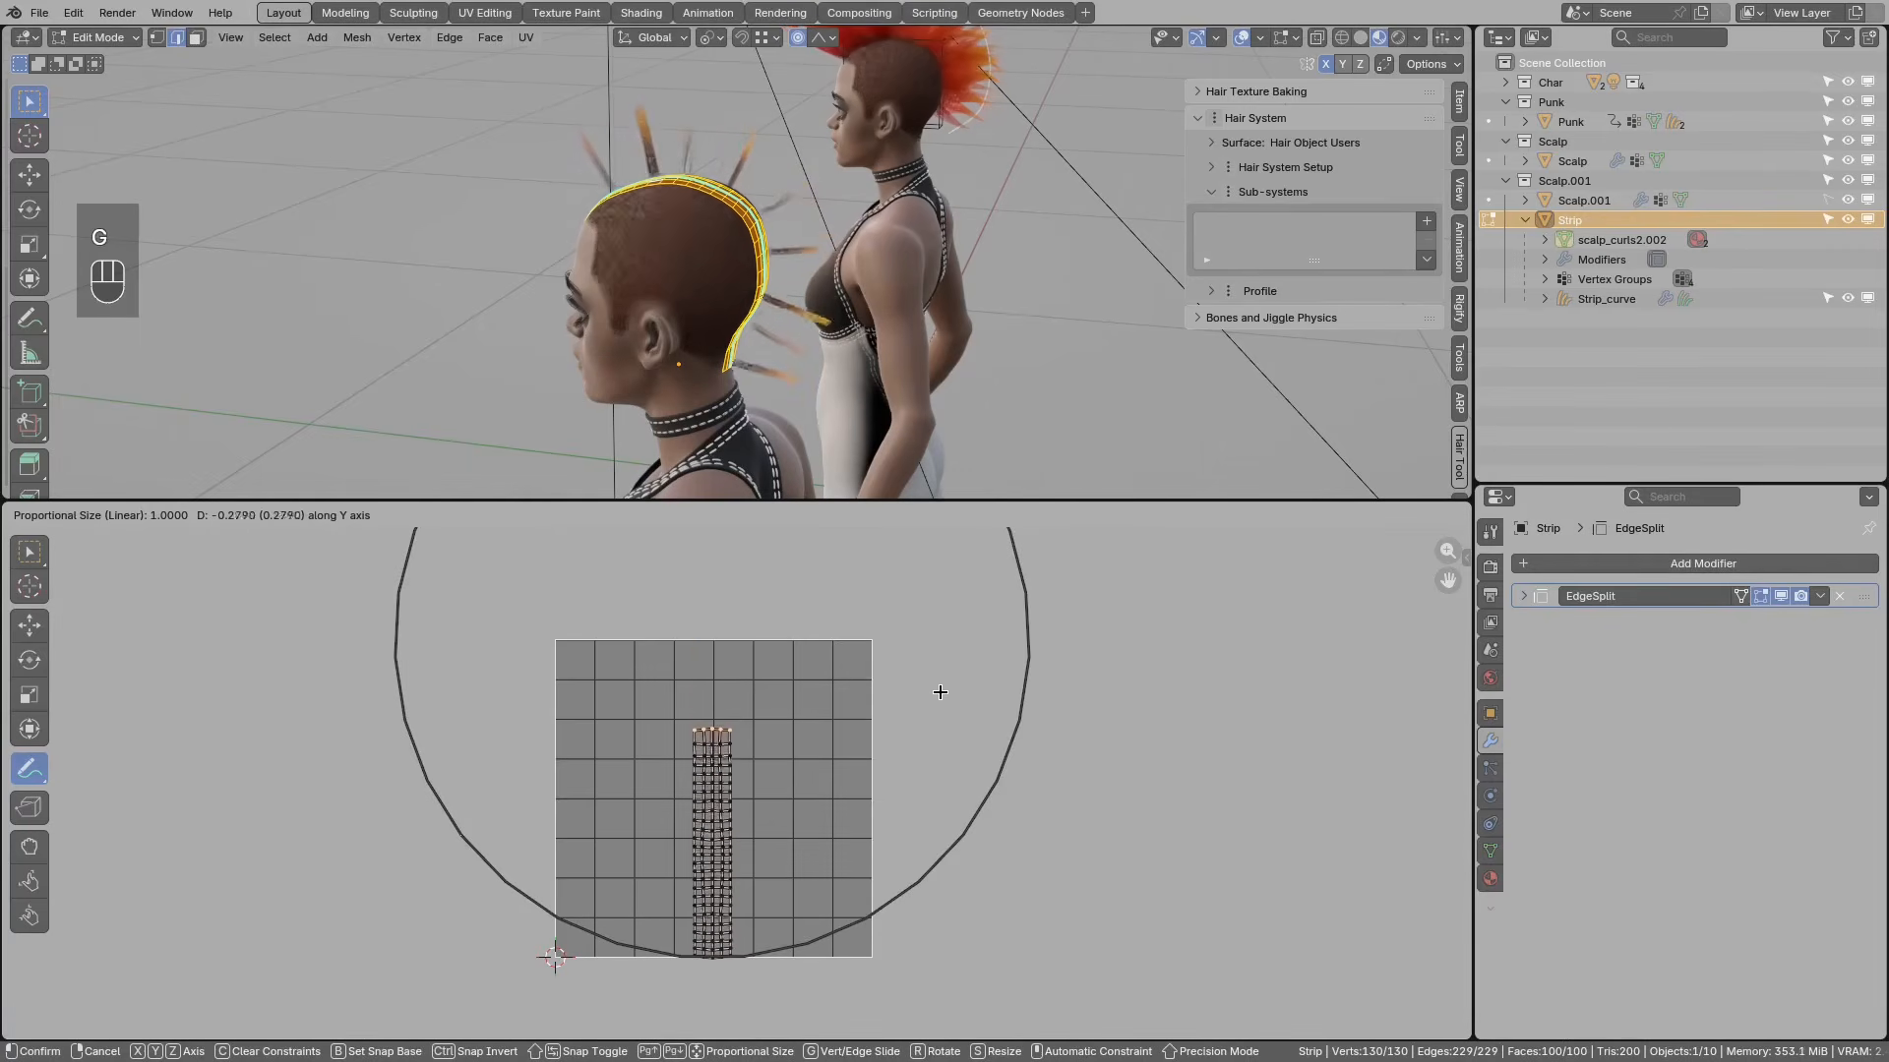
pyautogui.scroll(1, 936, 742)
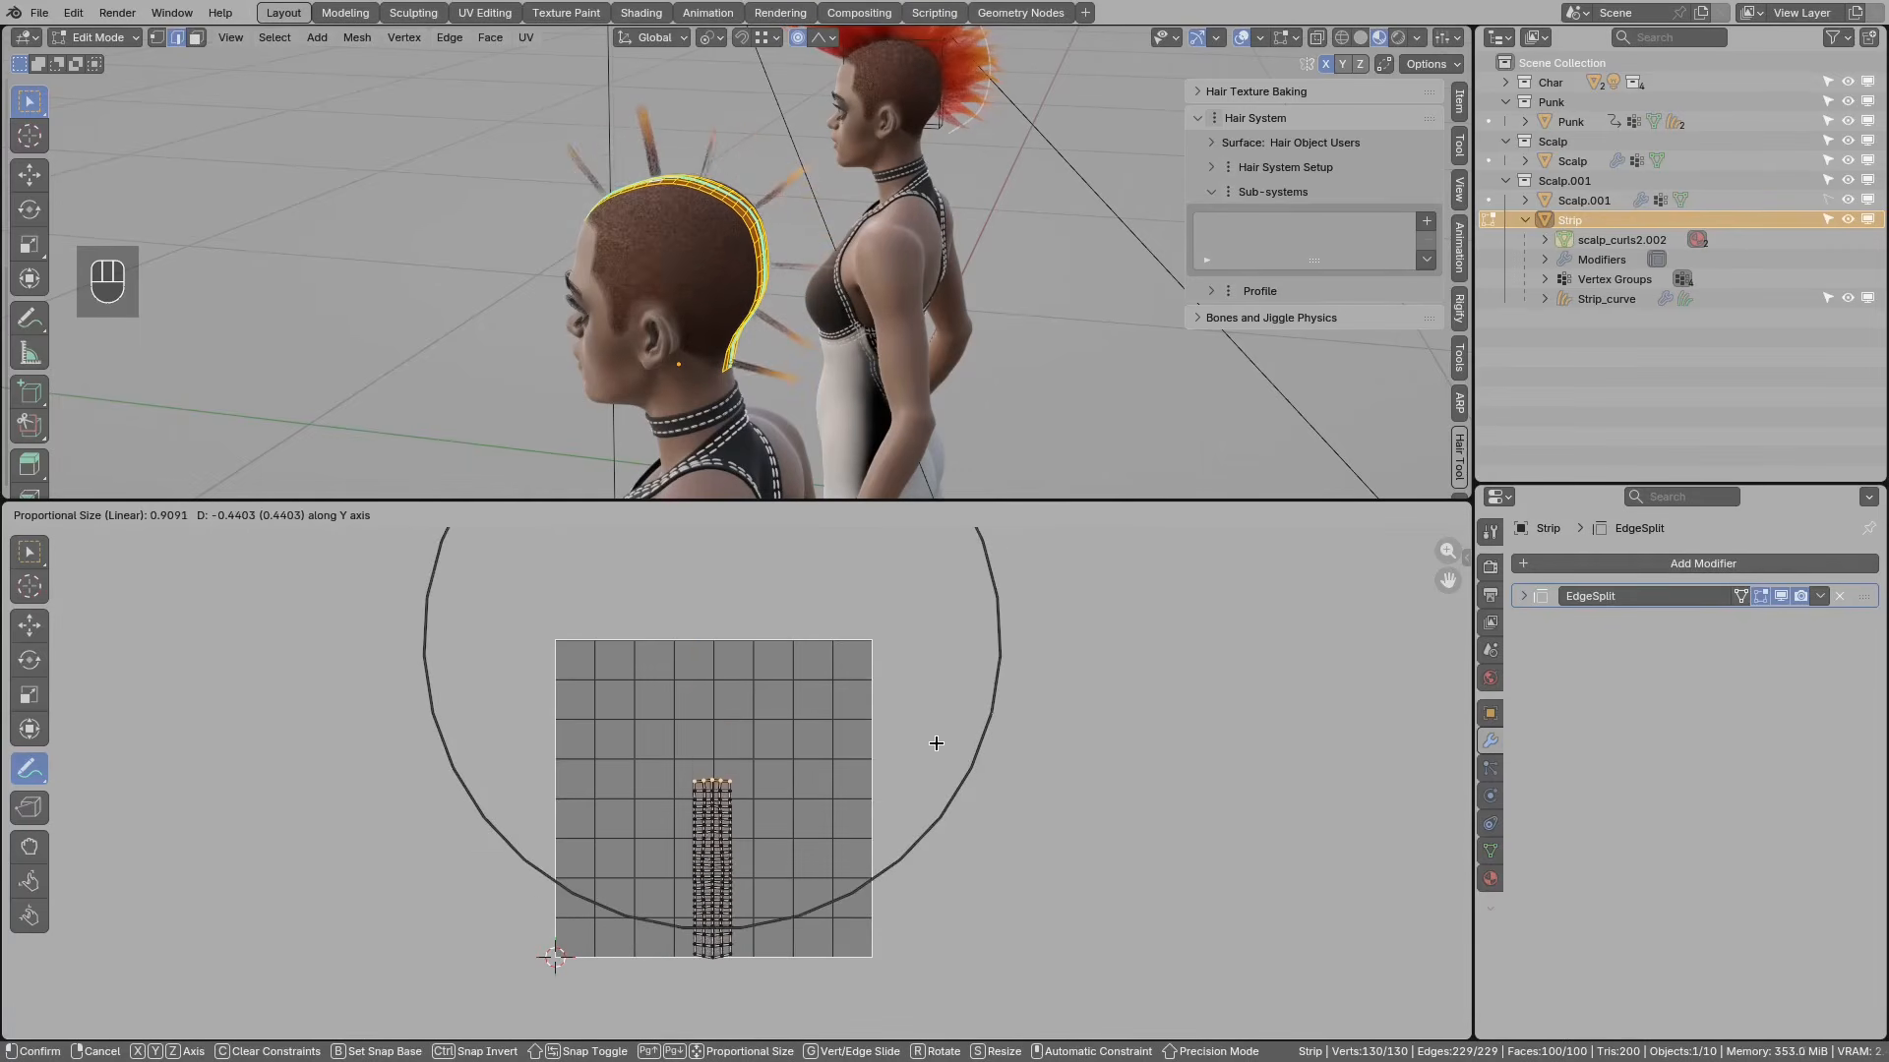
pyautogui.press('Escape')
# Step: Set the proportional falloff to Sharp and try moving the UV strip's upper end edge down along Y
pyautogui.click(689, 515)
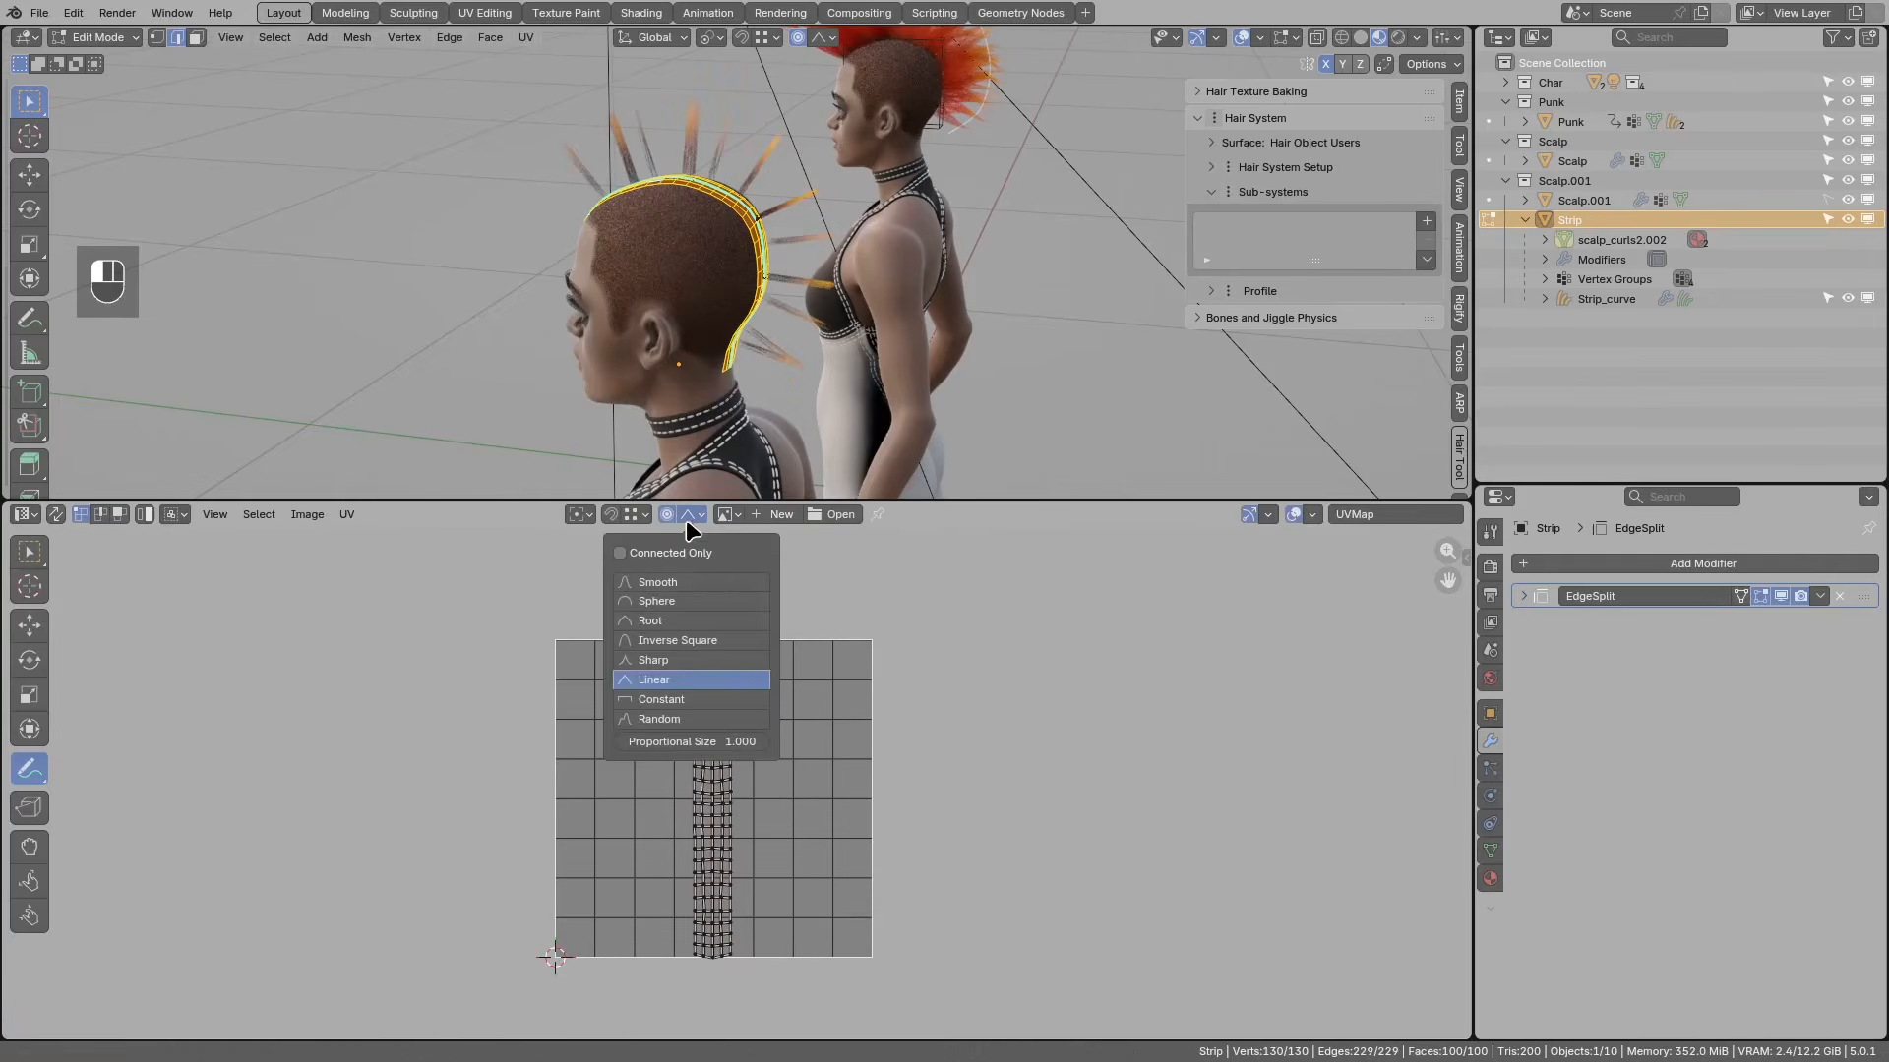
pyautogui.click(673, 657)
pyautogui.press('g')
pyautogui.press('y')
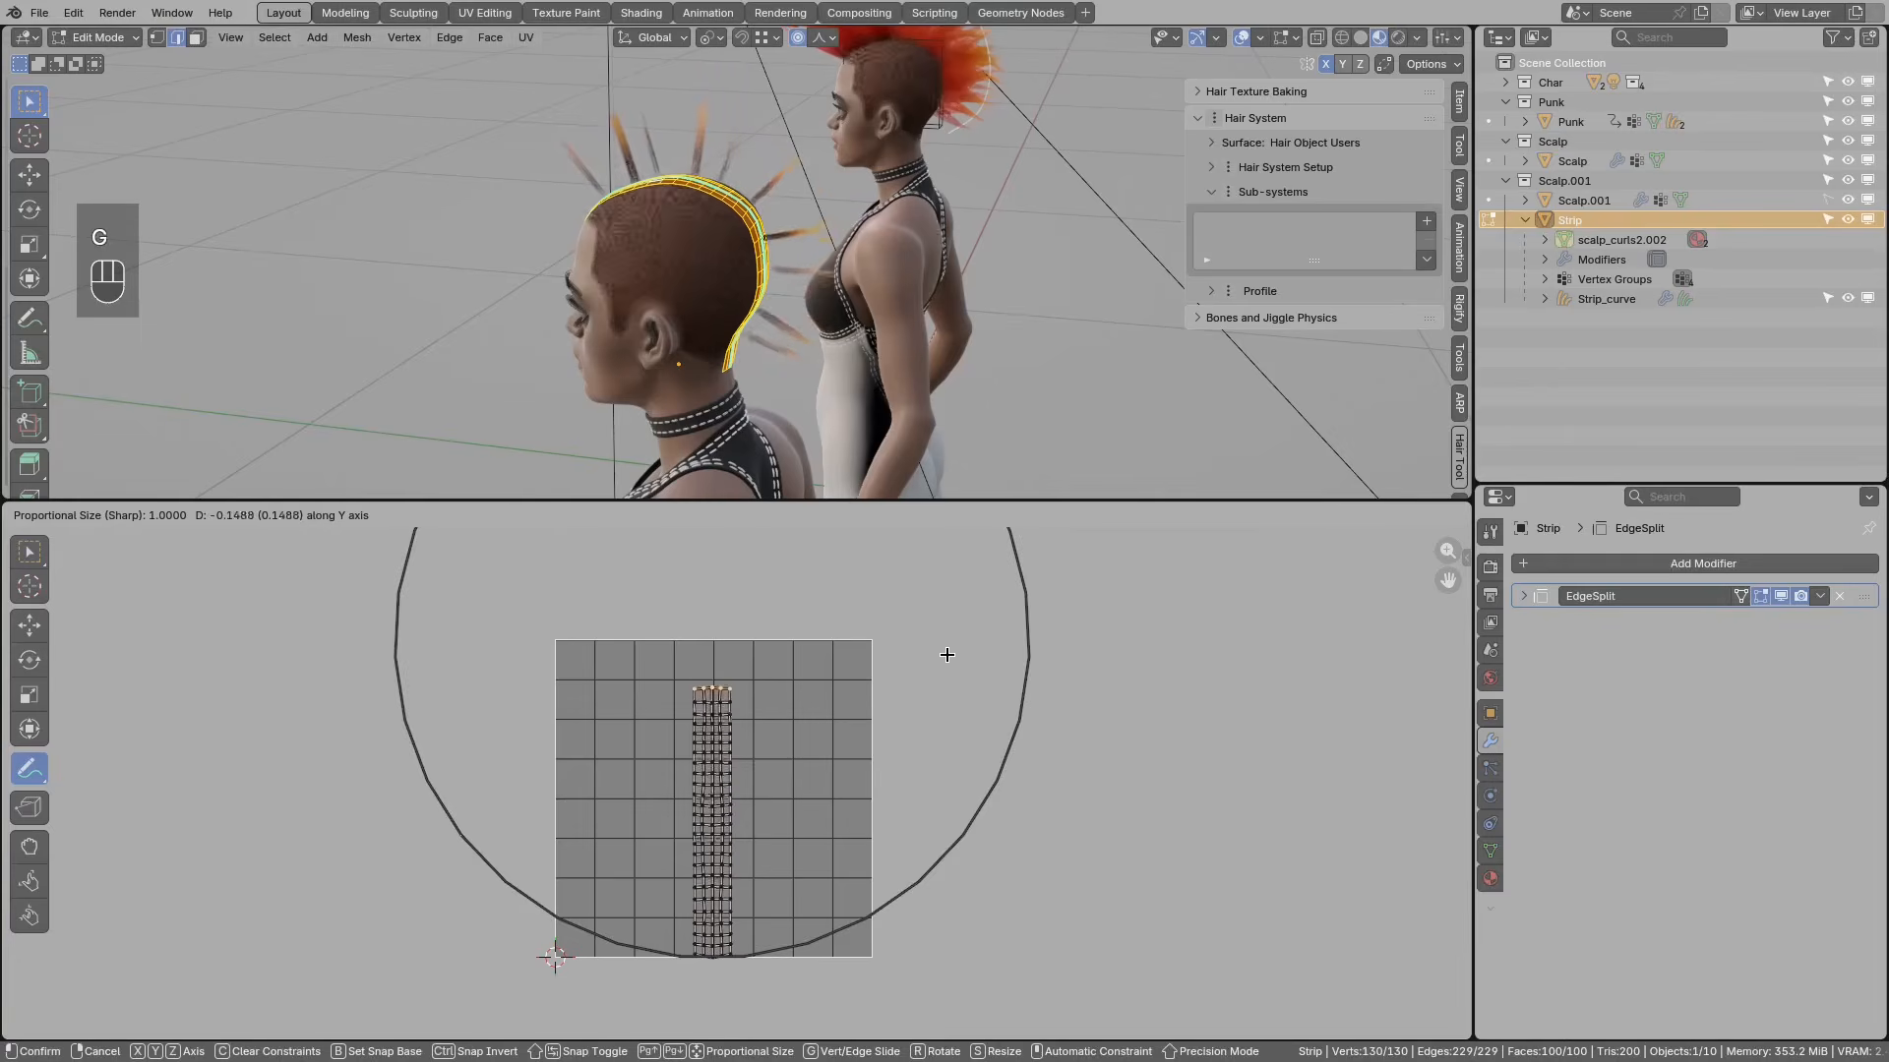
pyautogui.press('Escape')
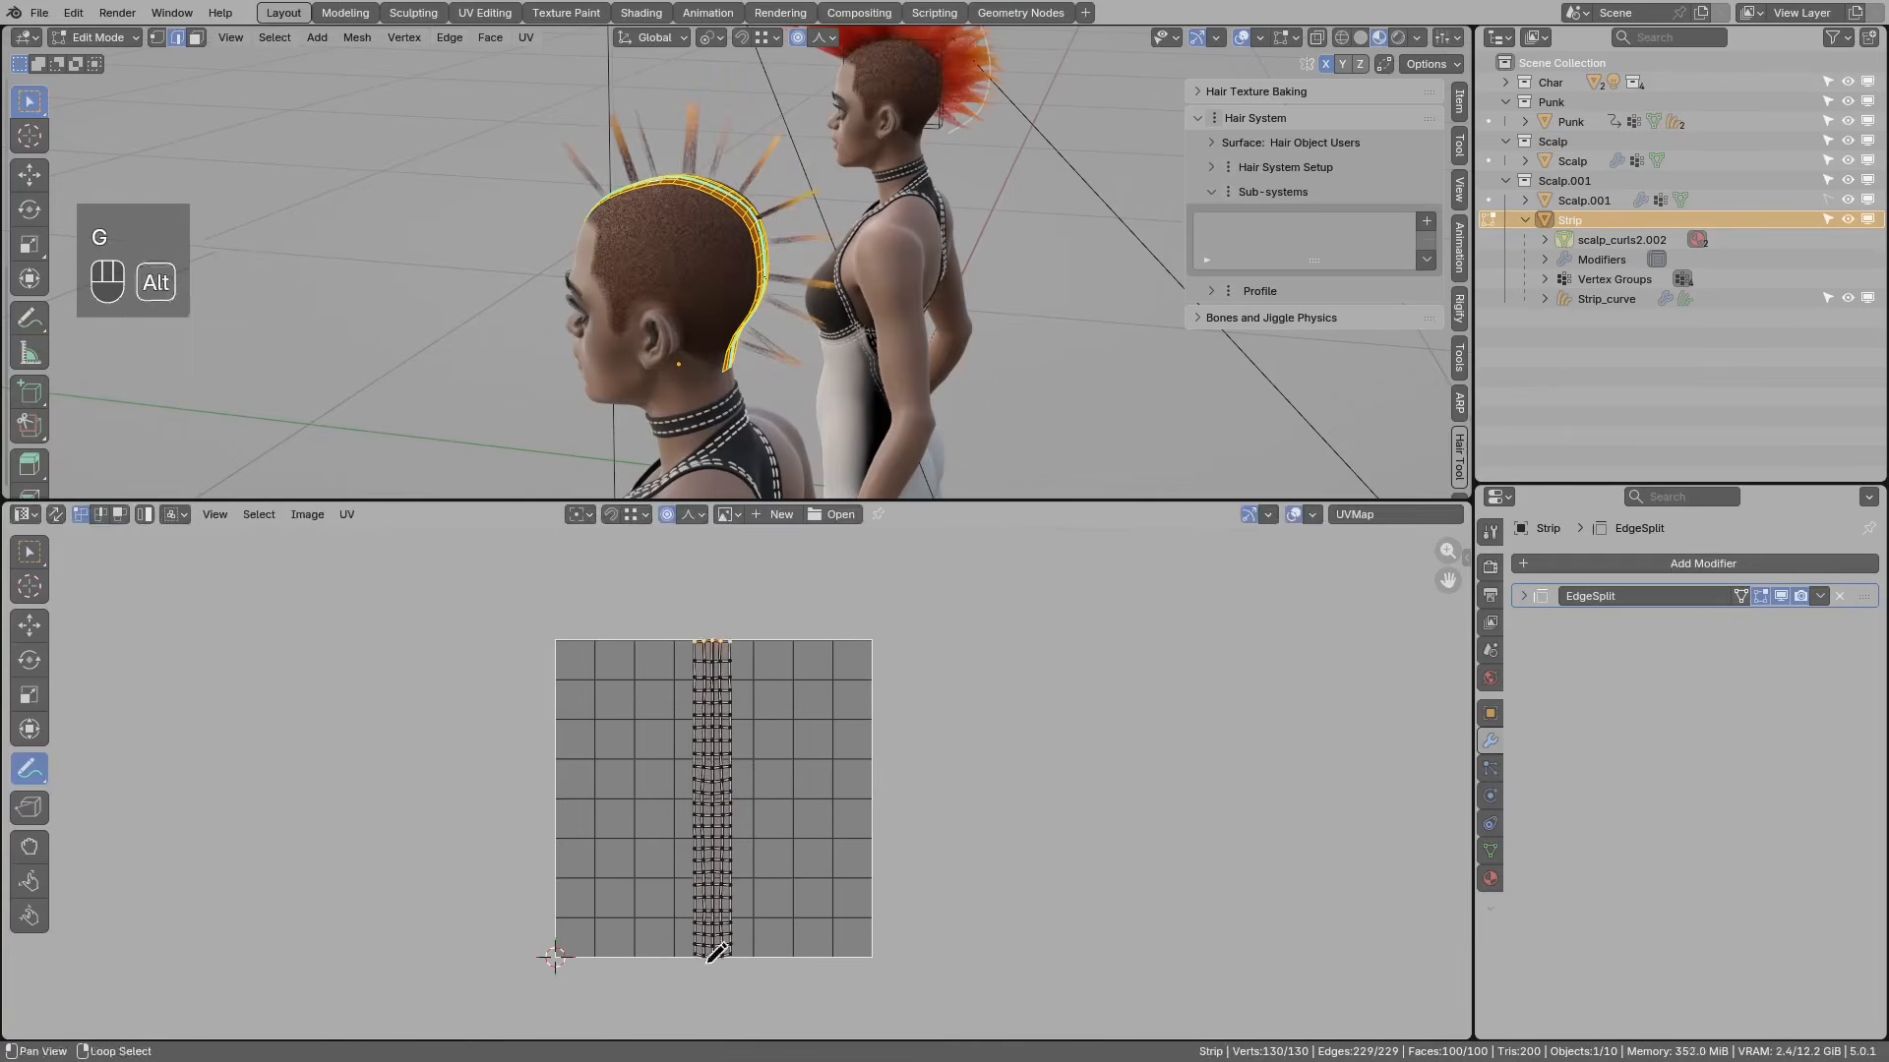
# Step: Move the UV strip's lower end edge up about 0.24 along Y with Sharp proportional falloff
pyautogui.press('g')
pyautogui.press('y')
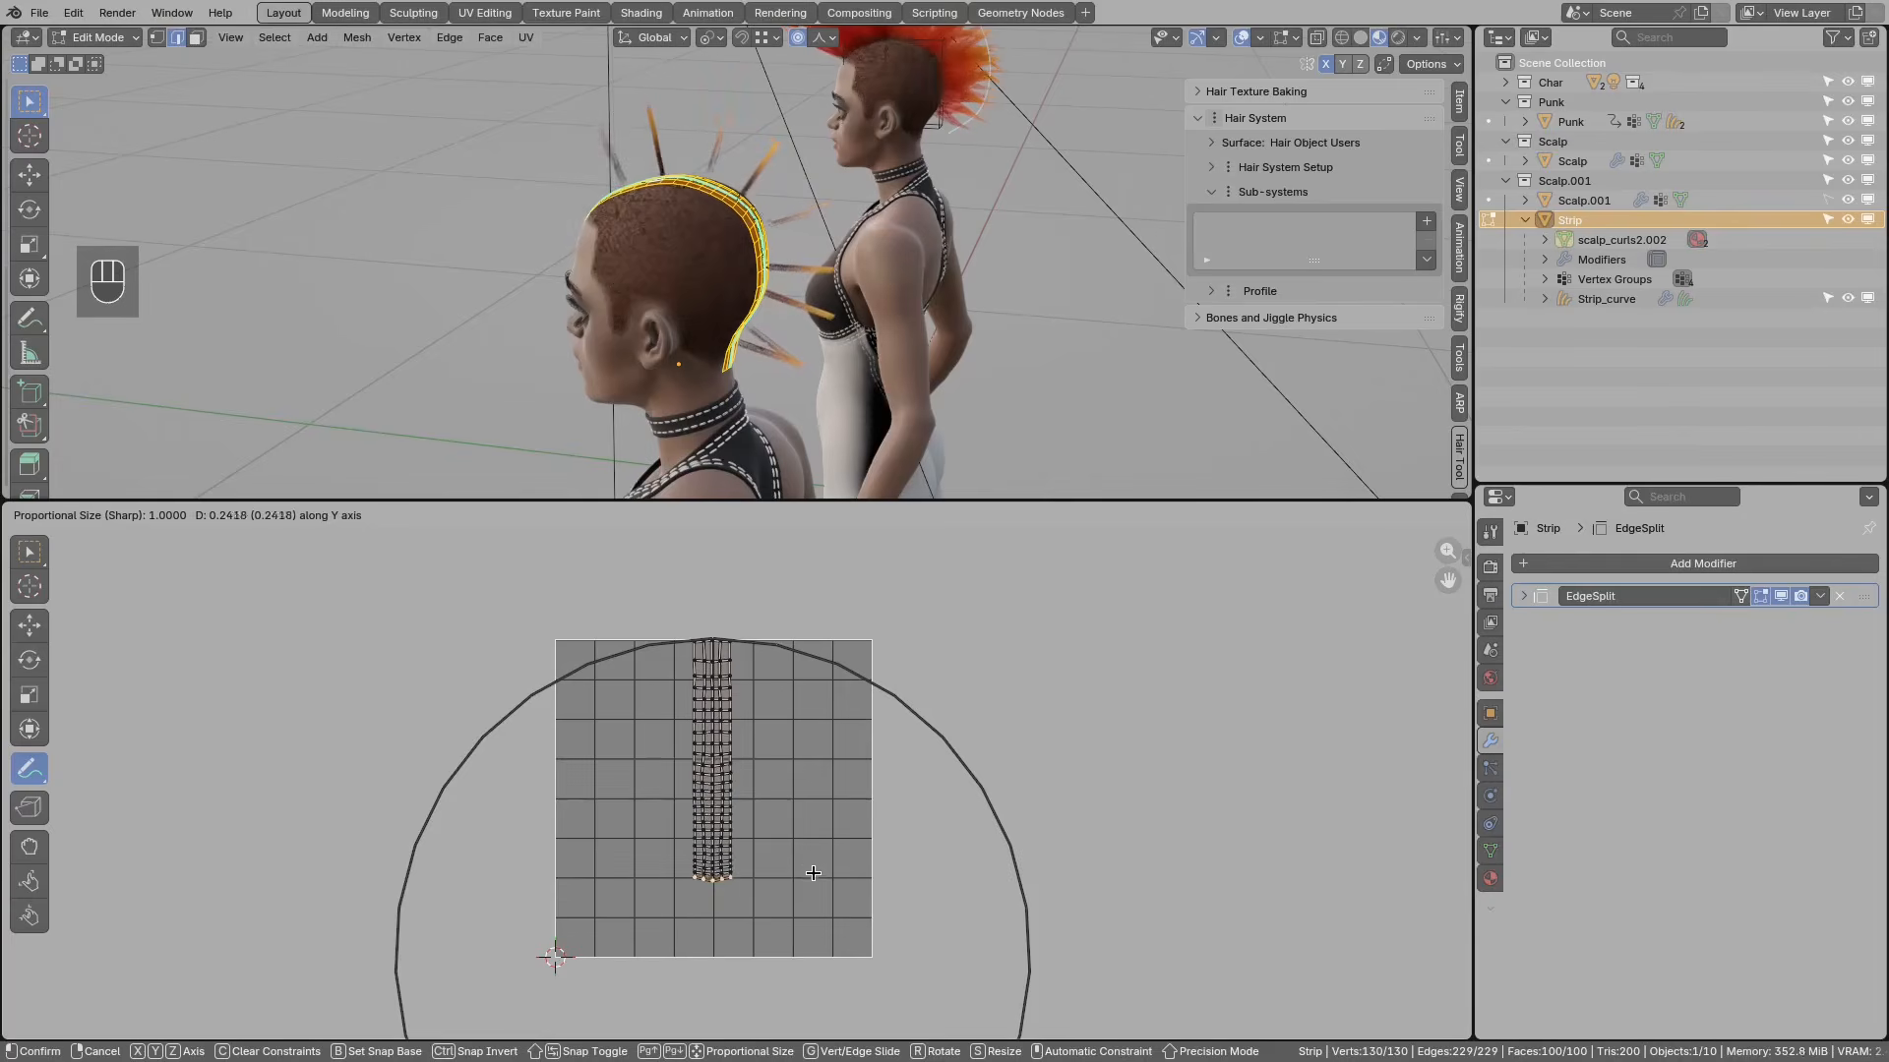
pyautogui.click(813, 875)
# Step: Annotate the compressed lower end of the UV strip and erase the marks
pyautogui.moveTo(732, 862)
pyautogui.mouseDown()
pyautogui.moveTo(703, 877)
pyautogui.moveTo(730, 873)
pyautogui.moveTo(728, 852)
pyautogui.mouseUp()
pyautogui.scroll(1, 734, 850)
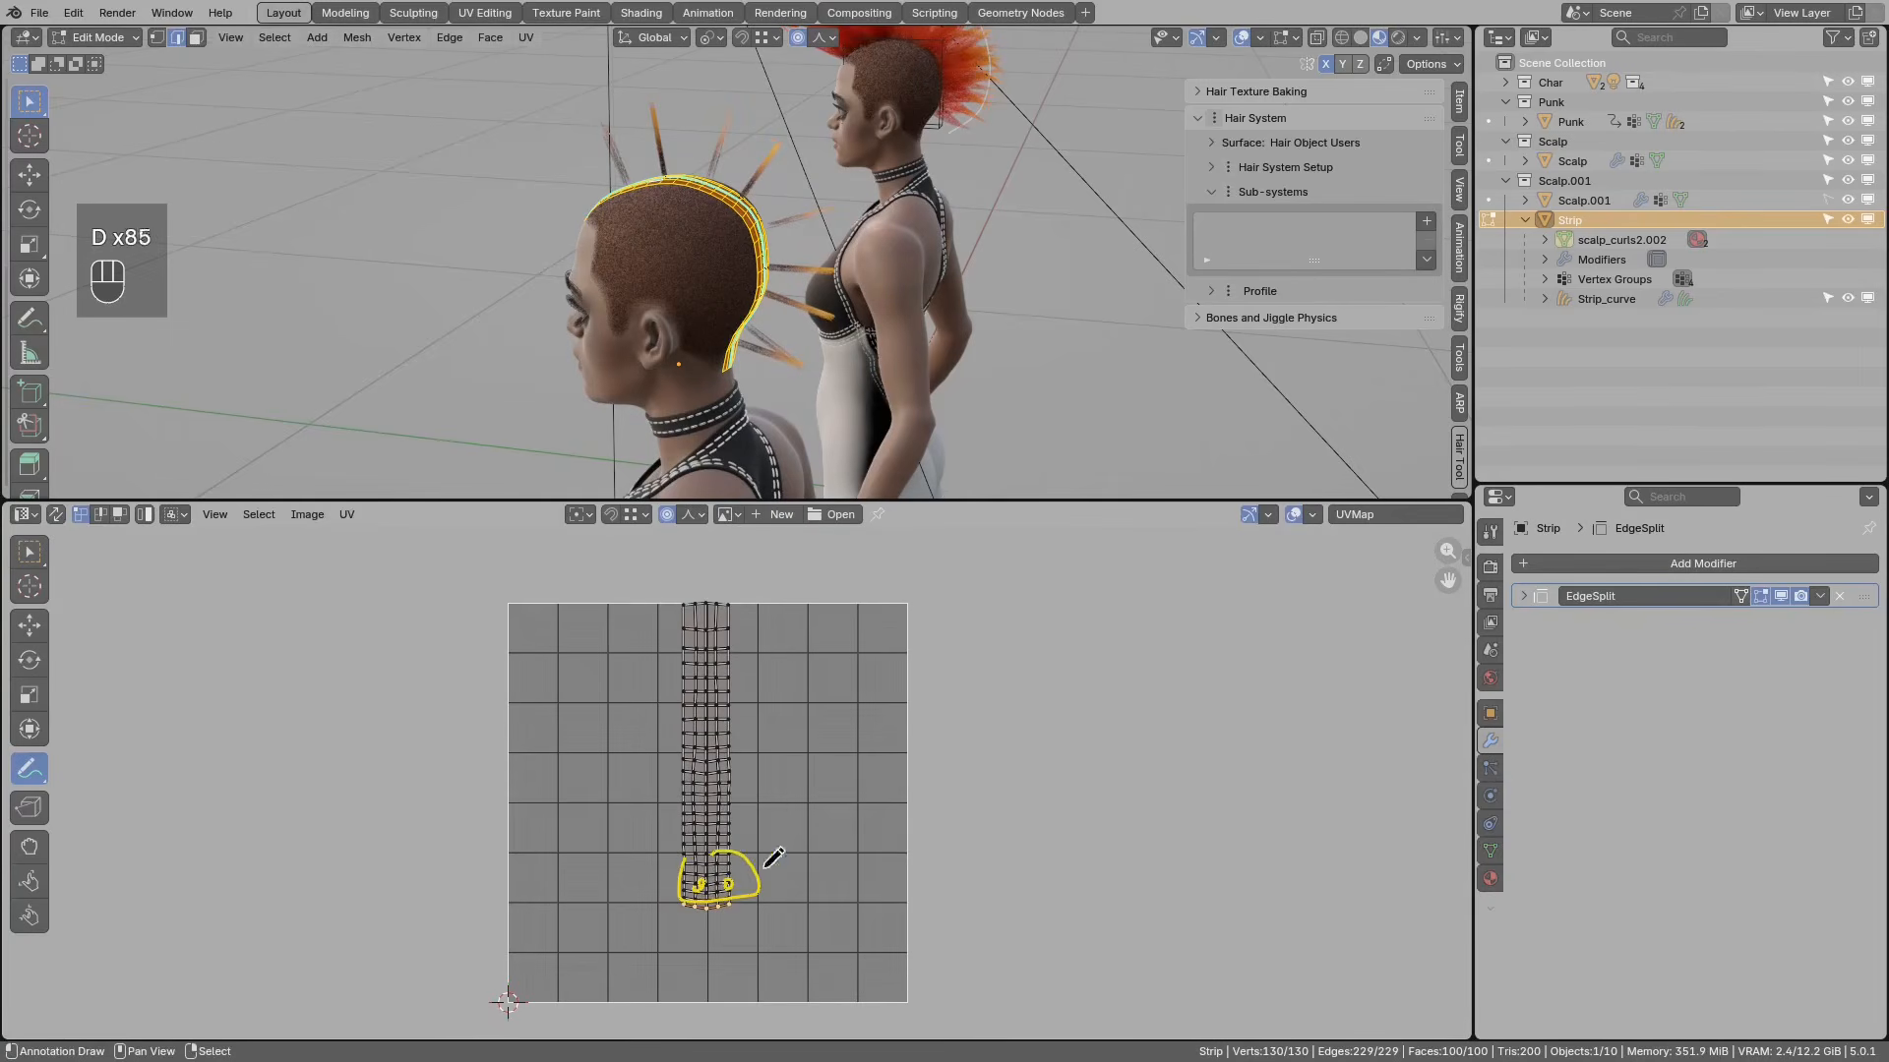
pyautogui.moveTo(734, 886); pyautogui.dragTo(729, 868, button='right')
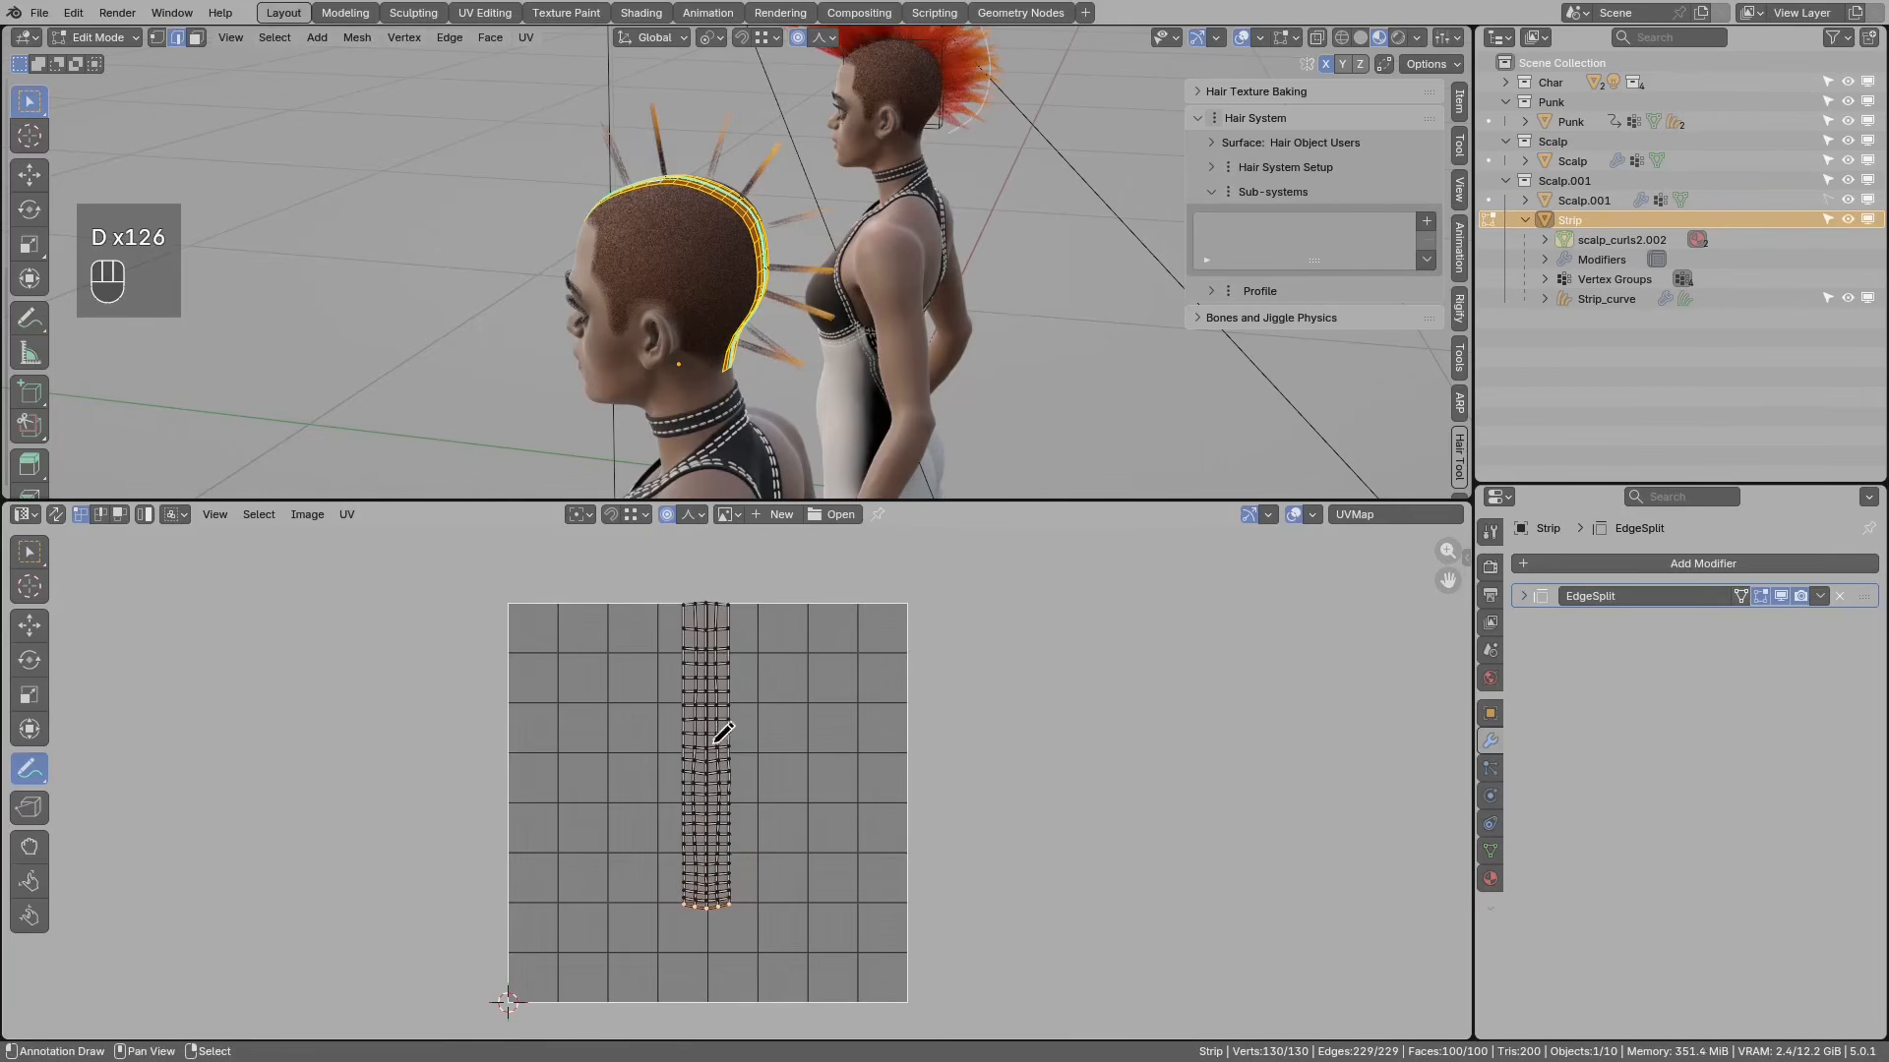
# Step: Select all of the strip's UVs, return to Object Mode and select the spike hair strands
pyautogui.press('a')
pyautogui.moveTo(771, 328); pyautogui.dragTo(1079, 318, button='middle')
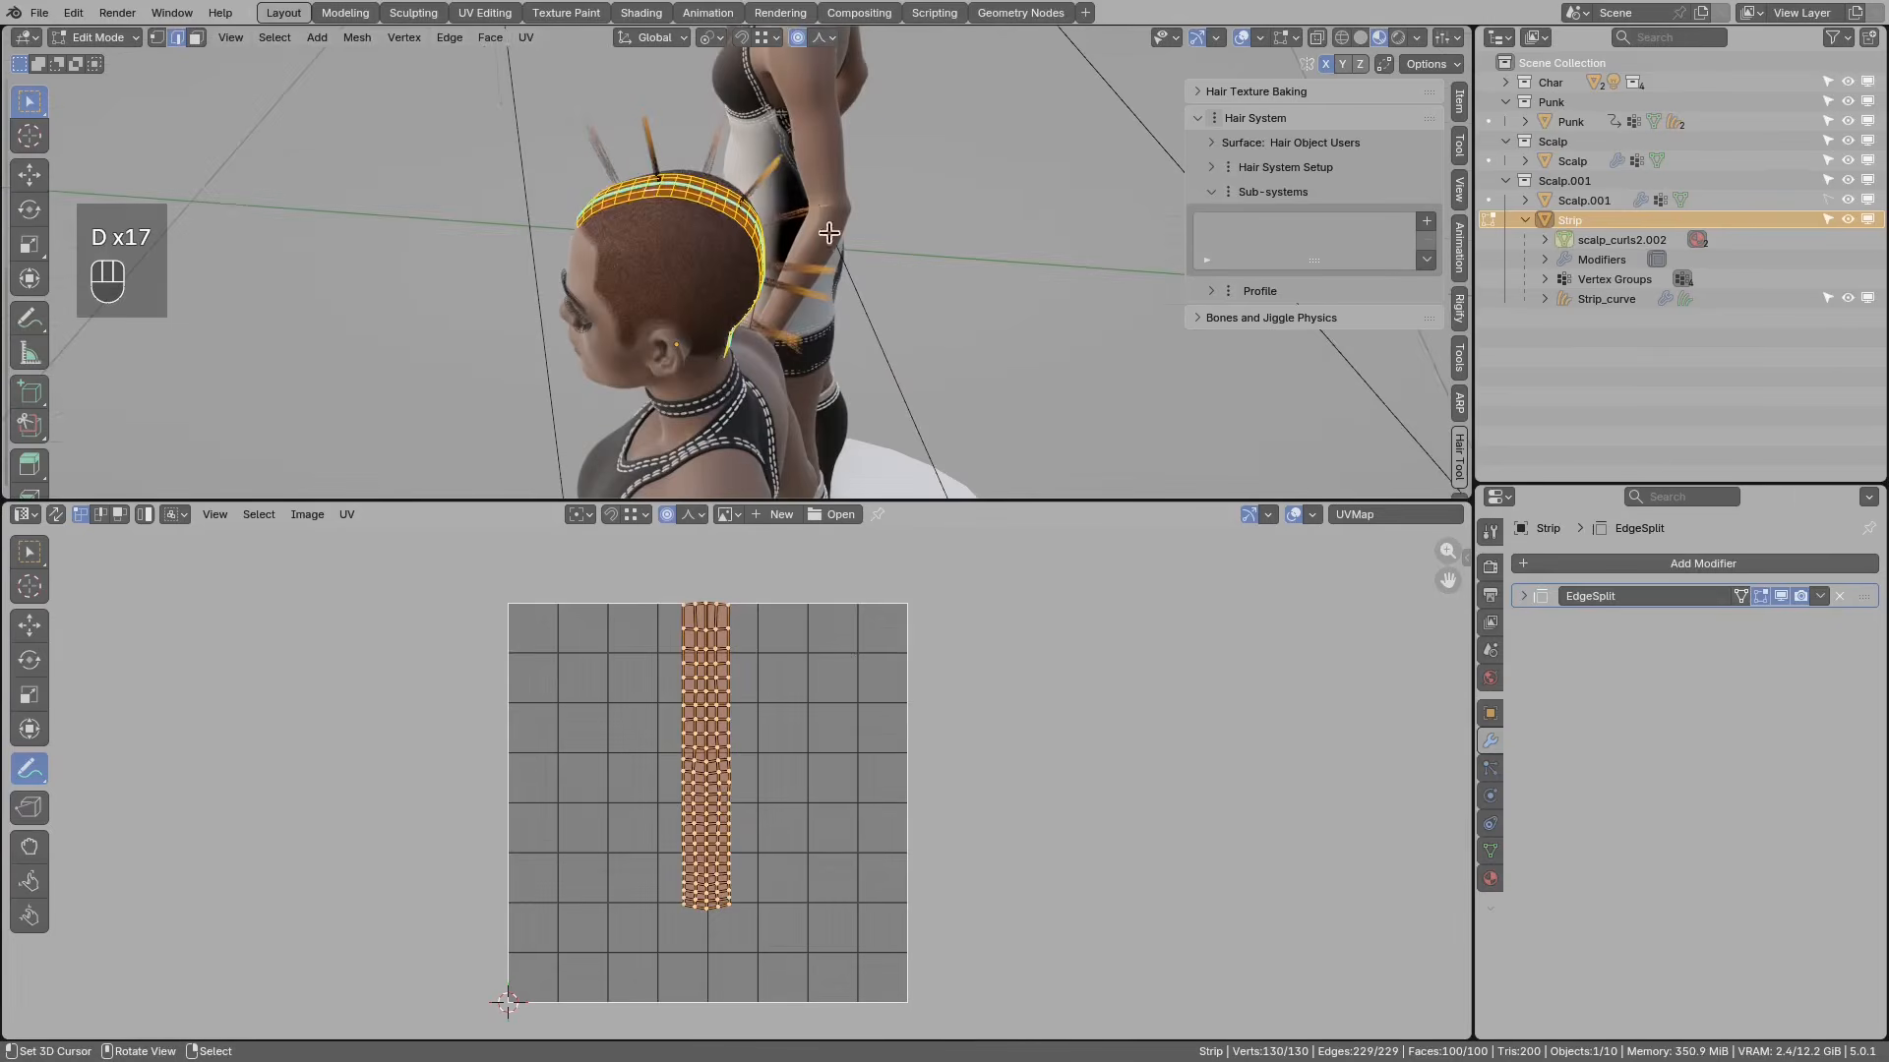
pyautogui.press('Tab')
pyautogui.click(760, 187)
pyautogui.scroll(-6, 1348, 390)
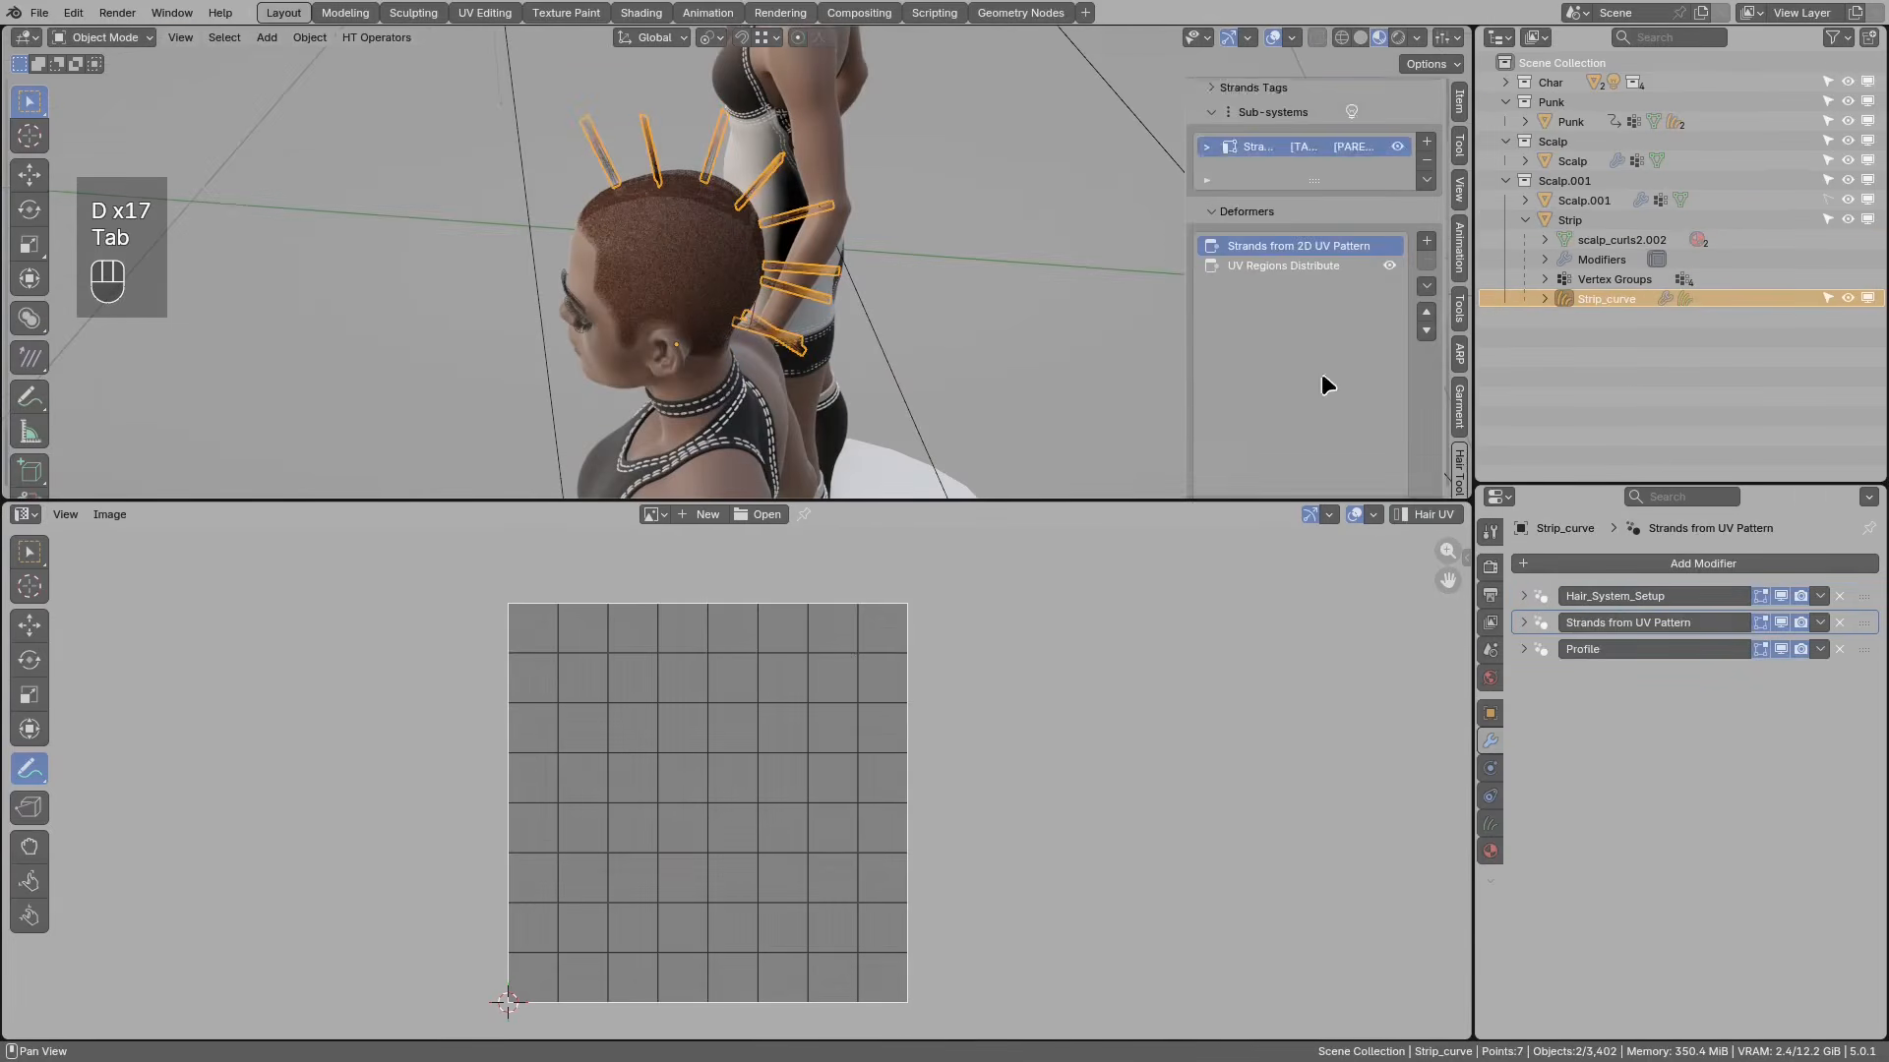
# Step: Set the Strands from 2D UV Pattern density to 15.19 and deselect the hair
pyautogui.moveTo(1307, 442); pyautogui.dragTo(1334, 301)
pyautogui.moveTo(1299, 430); pyautogui.dragTo(1312, 192)
pyautogui.moveTo(1261, 363); pyautogui.dragTo(1377, 363)
pyautogui.moveTo(551, 256)
pyautogui.mouseDown(button='middle')
pyautogui.moveTo(485, 224)
pyautogui.moveTo(400, 135)
pyautogui.moveTo(415, 160)
pyautogui.moveTo(531, 177)
pyautogui.moveTo(556, 143)
pyautogui.moveTo(745, 308)
pyautogui.moveTo(763, 359)
pyautogui.moveTo(802, 364)
pyautogui.mouseUp(button='middle')
pyautogui.hotkey('alt', 'a')
# Step: Annotate the spikes at the nape and above the forehead in the 3D view and erase the marks
pyautogui.press('d')
pyautogui.moveTo(743, 349)
pyautogui.mouseDown()
pyautogui.moveTo(741, 391)
pyautogui.moveTo(759, 372)
pyautogui.mouseUp()
pyautogui.moveTo(759, 372); pyautogui.dragTo(723, 379, button='right')
pyautogui.moveTo(723, 234); pyautogui.dragTo(827, 361, button='middle')
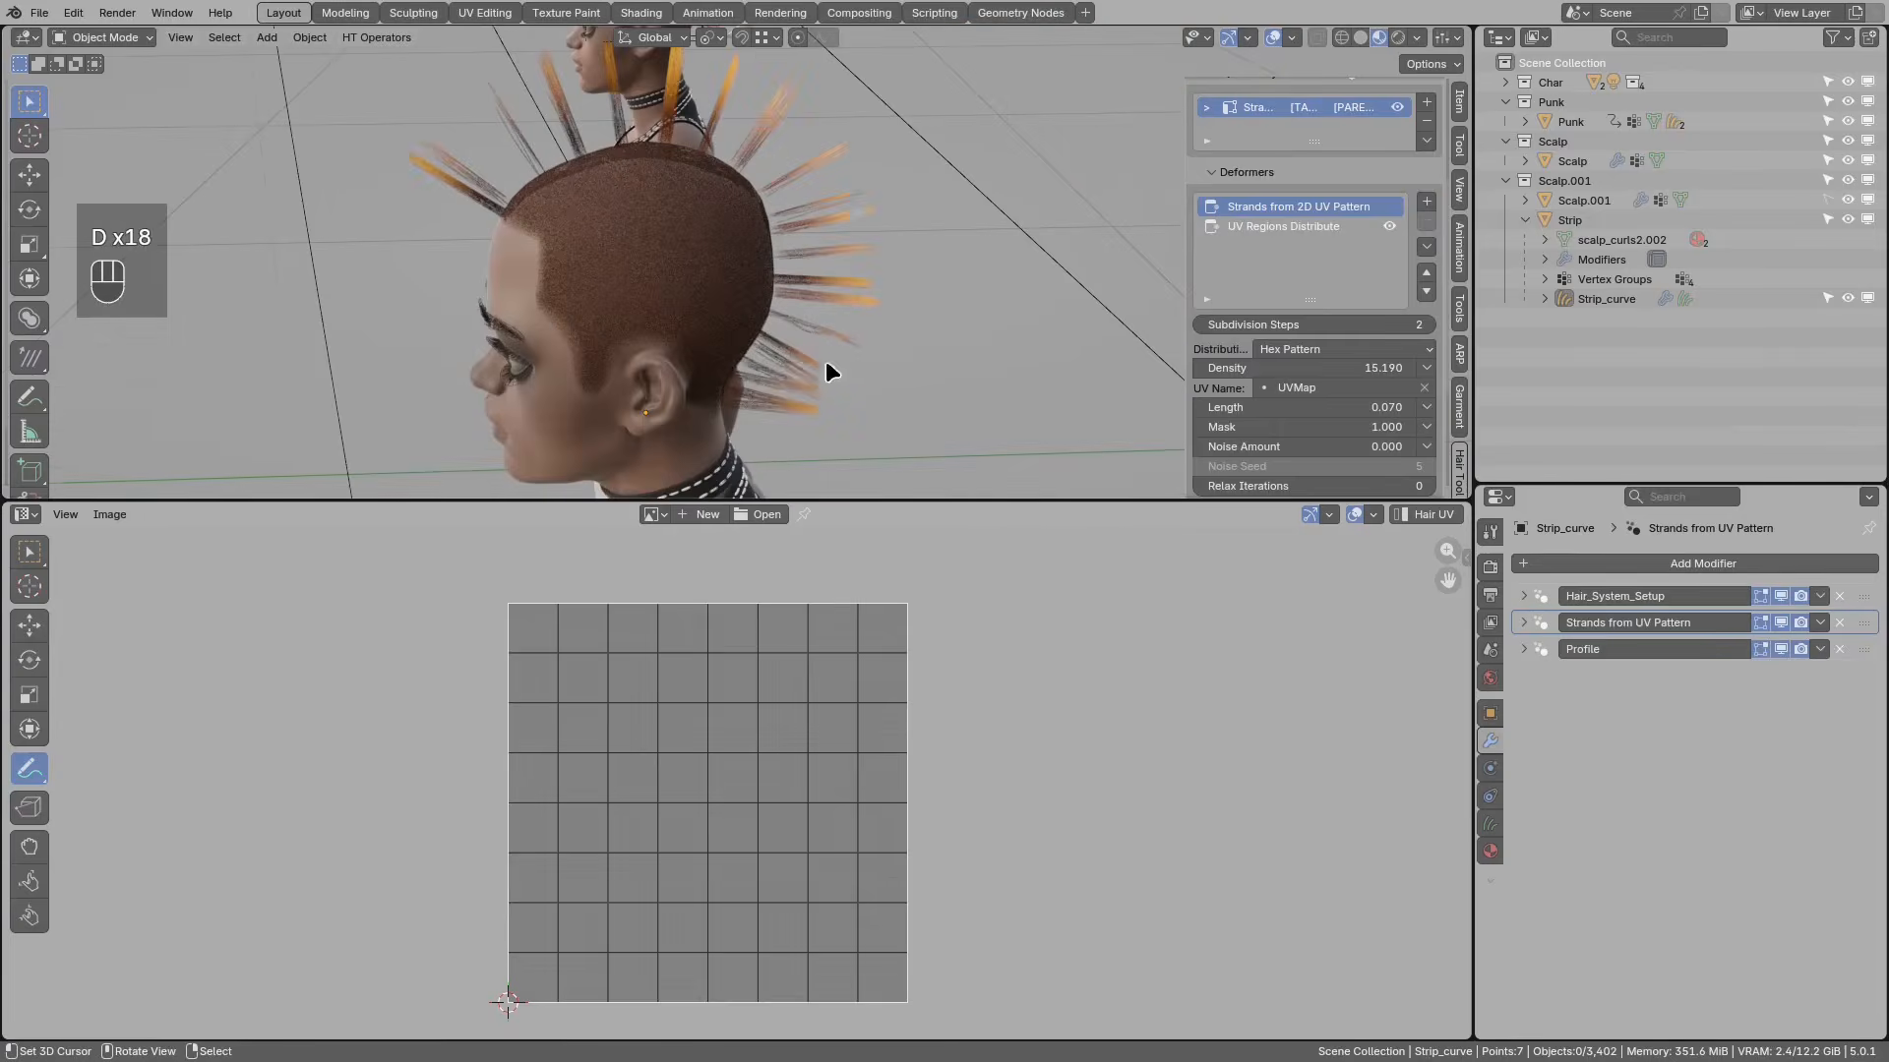
pyautogui.moveTo(771, 364)
pyautogui.mouseDown()
pyautogui.moveTo(758, 400)
pyautogui.moveTo(825, 374)
pyautogui.mouseUp()
pyautogui.moveTo(822, 376)
pyautogui.mouseDown(button='right')
pyautogui.moveTo(784, 347)
pyautogui.moveTo(793, 364)
pyautogui.mouseUp(button='right')
pyautogui.scroll(-2, 793, 364)
pyautogui.moveTo(739, 364); pyautogui.dragTo(772, 310)
pyautogui.moveTo(669, 184)
pyautogui.mouseDown()
pyautogui.moveTo(590, 120)
pyautogui.moveTo(606, 174)
pyautogui.moveTo(552, 218)
pyautogui.mouseUp()
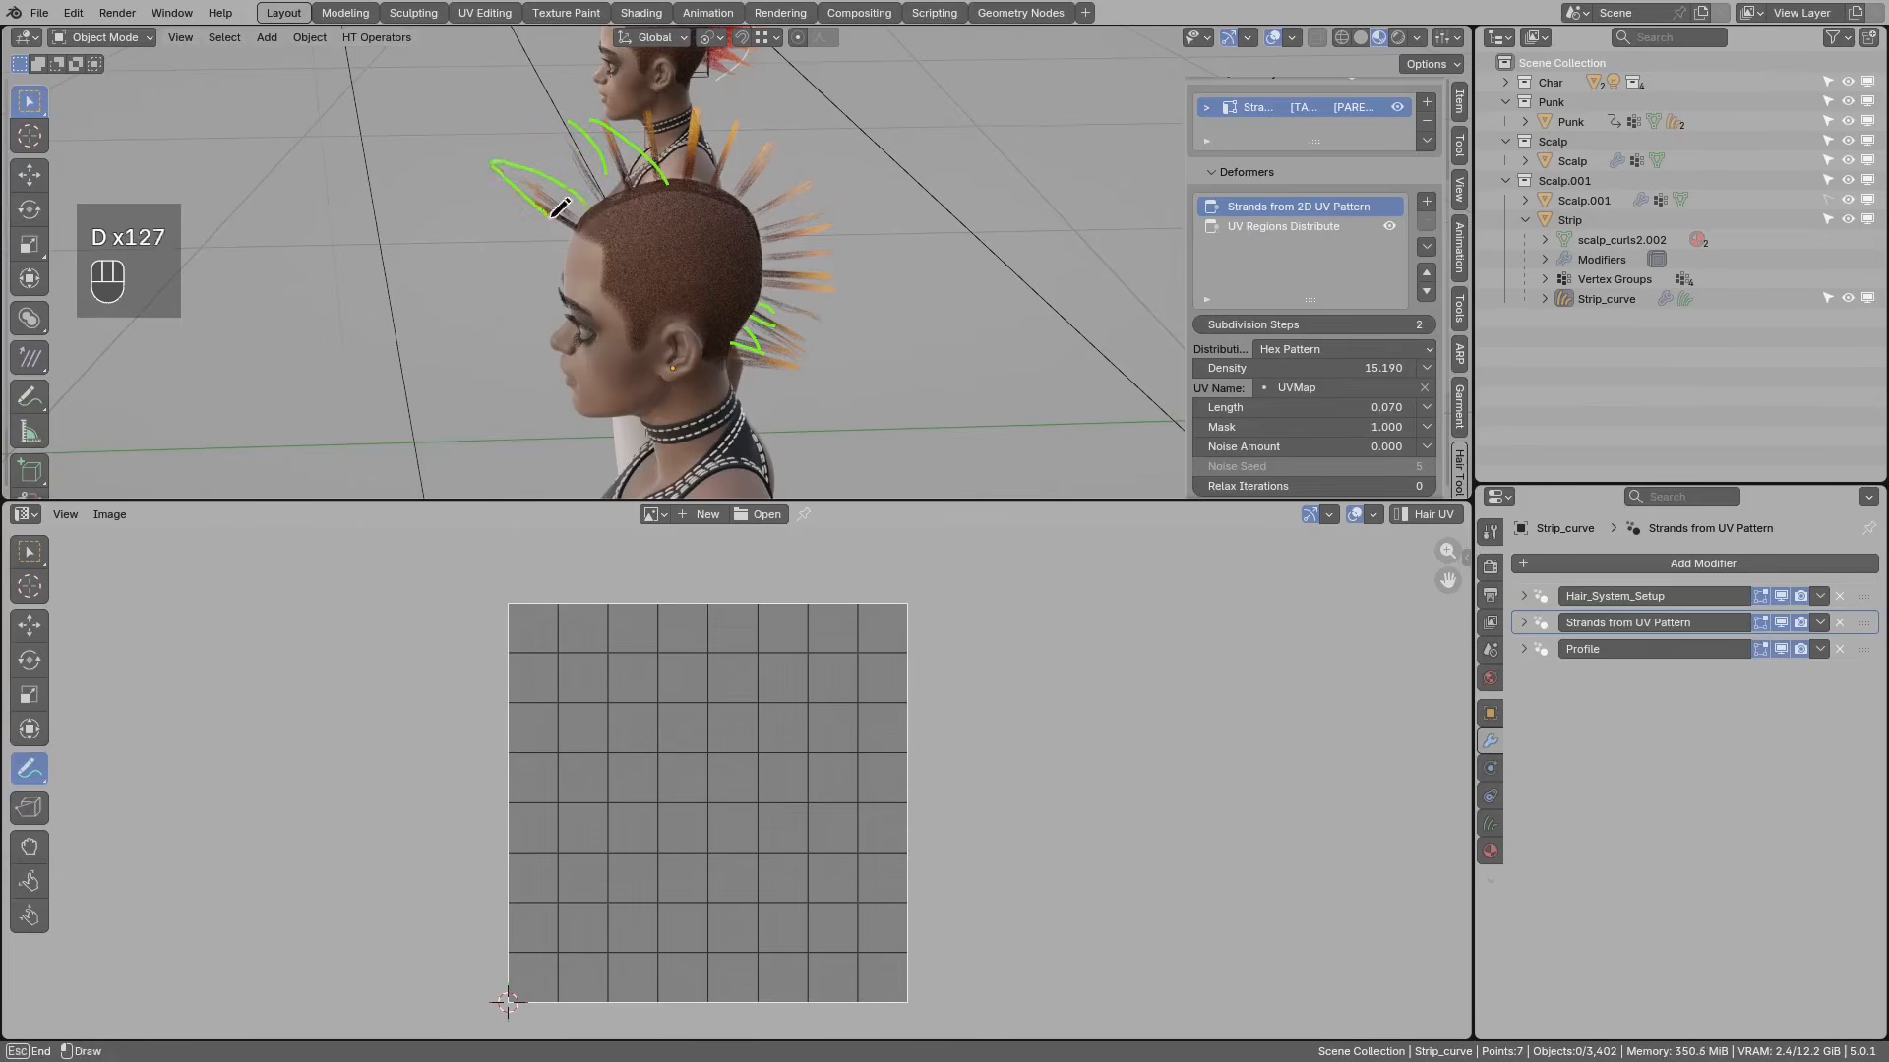
pyautogui.moveTo(559, 208); pyautogui.dragTo(529, 156, button='right')
# Step: Enlarge the 3D viewport and limit the UV Regions Distribute deformer to UV regions 1 and 2
pyautogui.moveTo(839, 320); pyautogui.dragTo(1075, 536, button='middle')
pyautogui.moveTo(1036, 503); pyautogui.dragTo(1036, 818)
pyautogui.click(1265, 423)
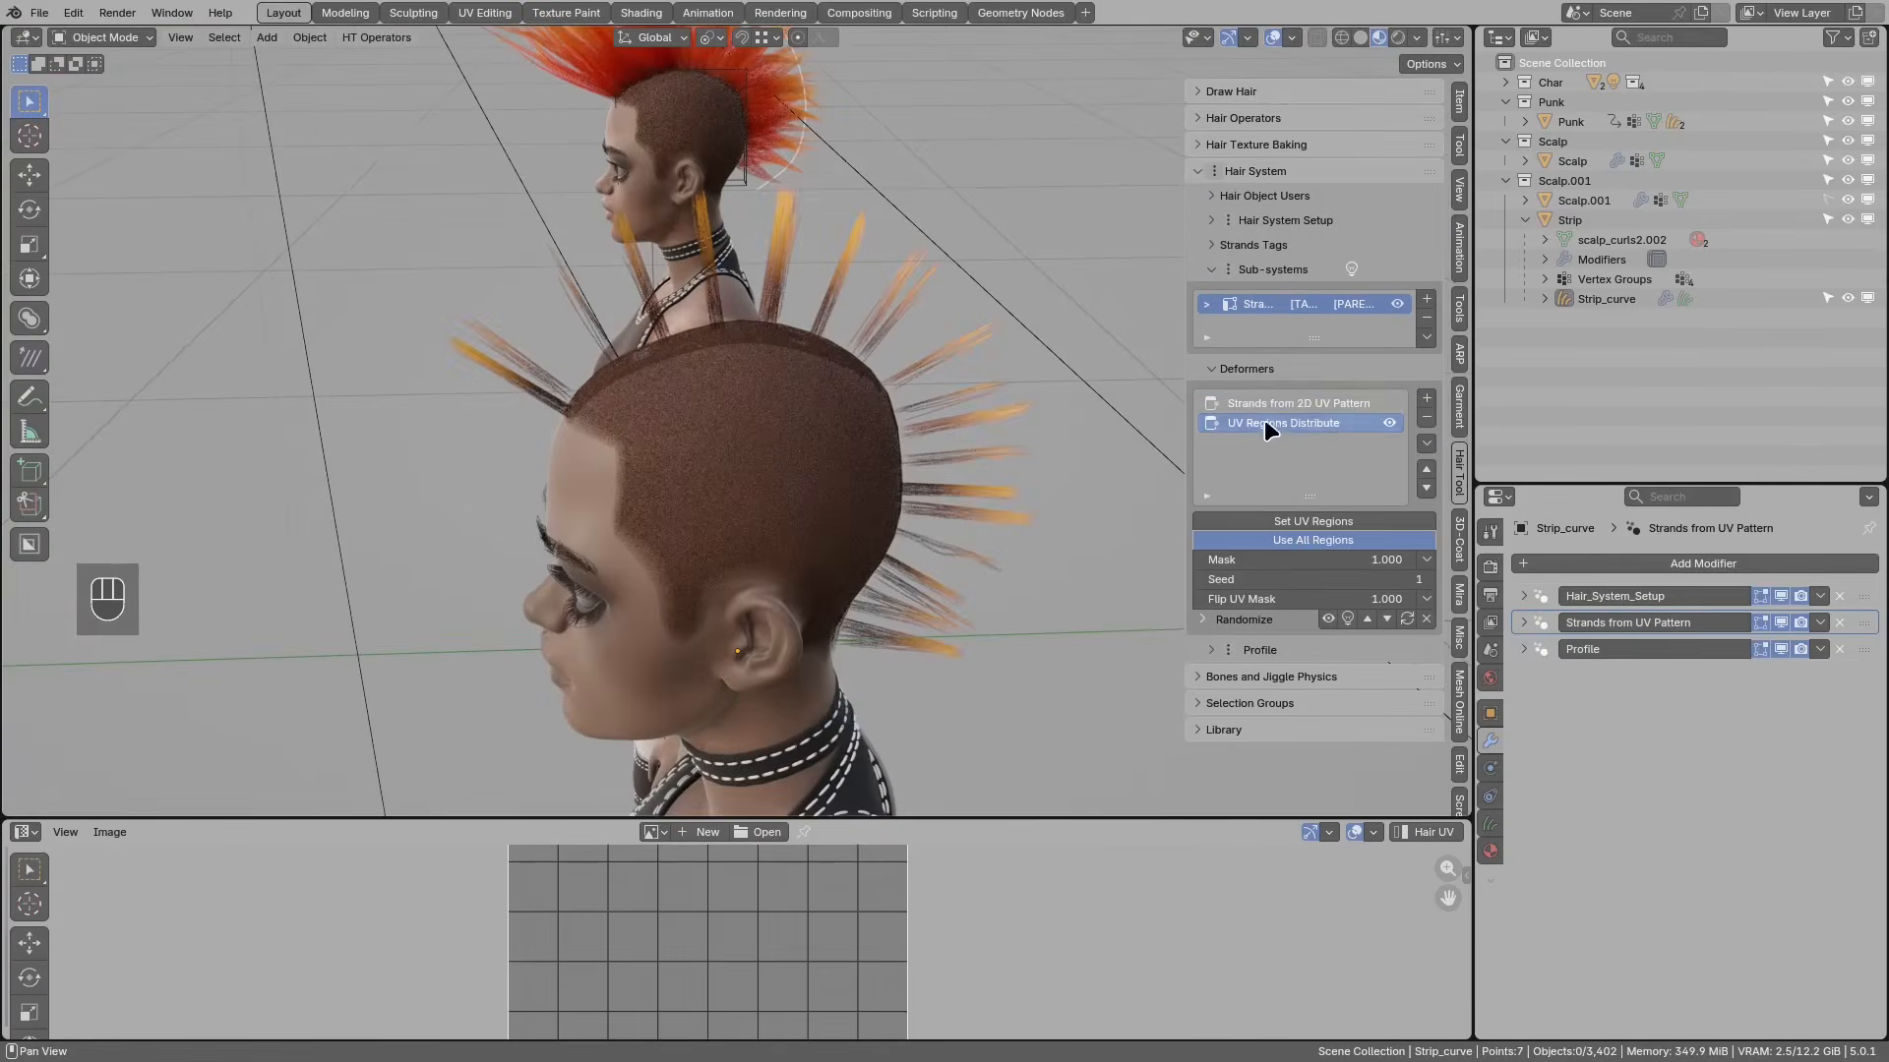
pyautogui.click(1330, 521)
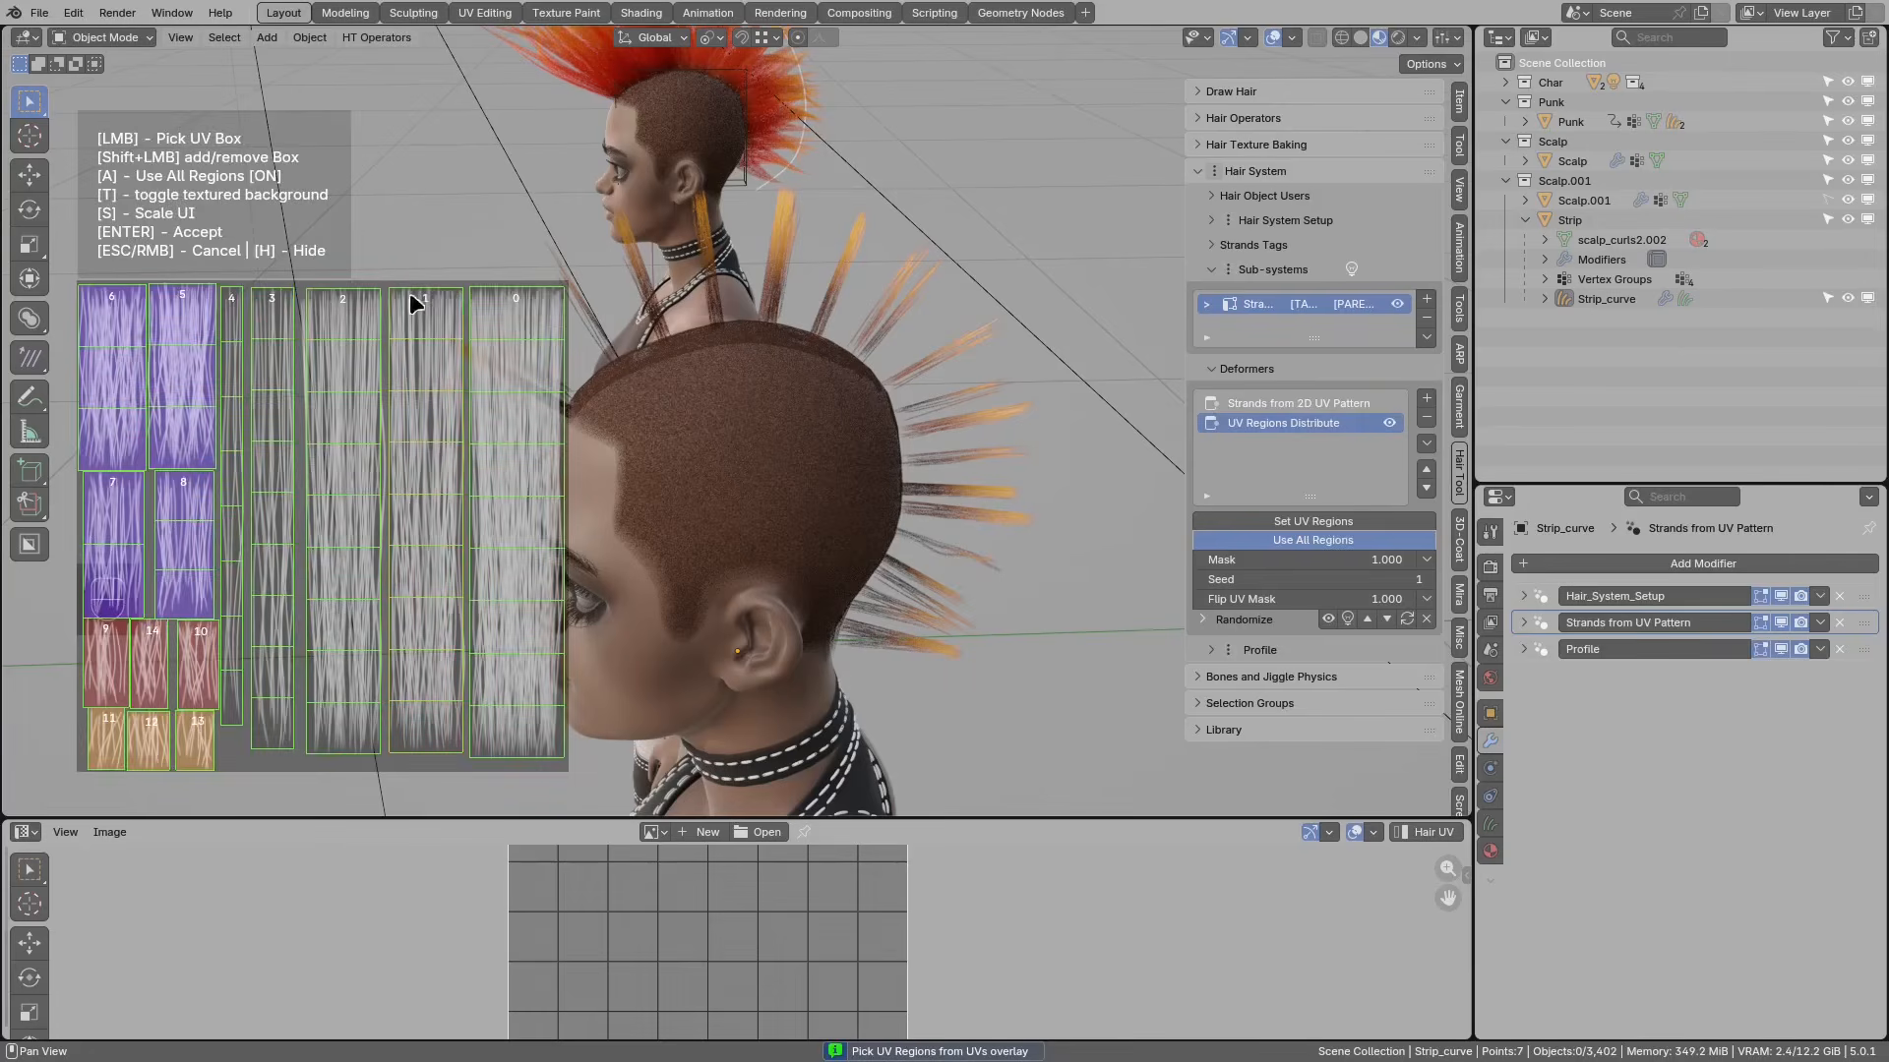
pyautogui.click(421, 319)
pyautogui.click(264, 326)
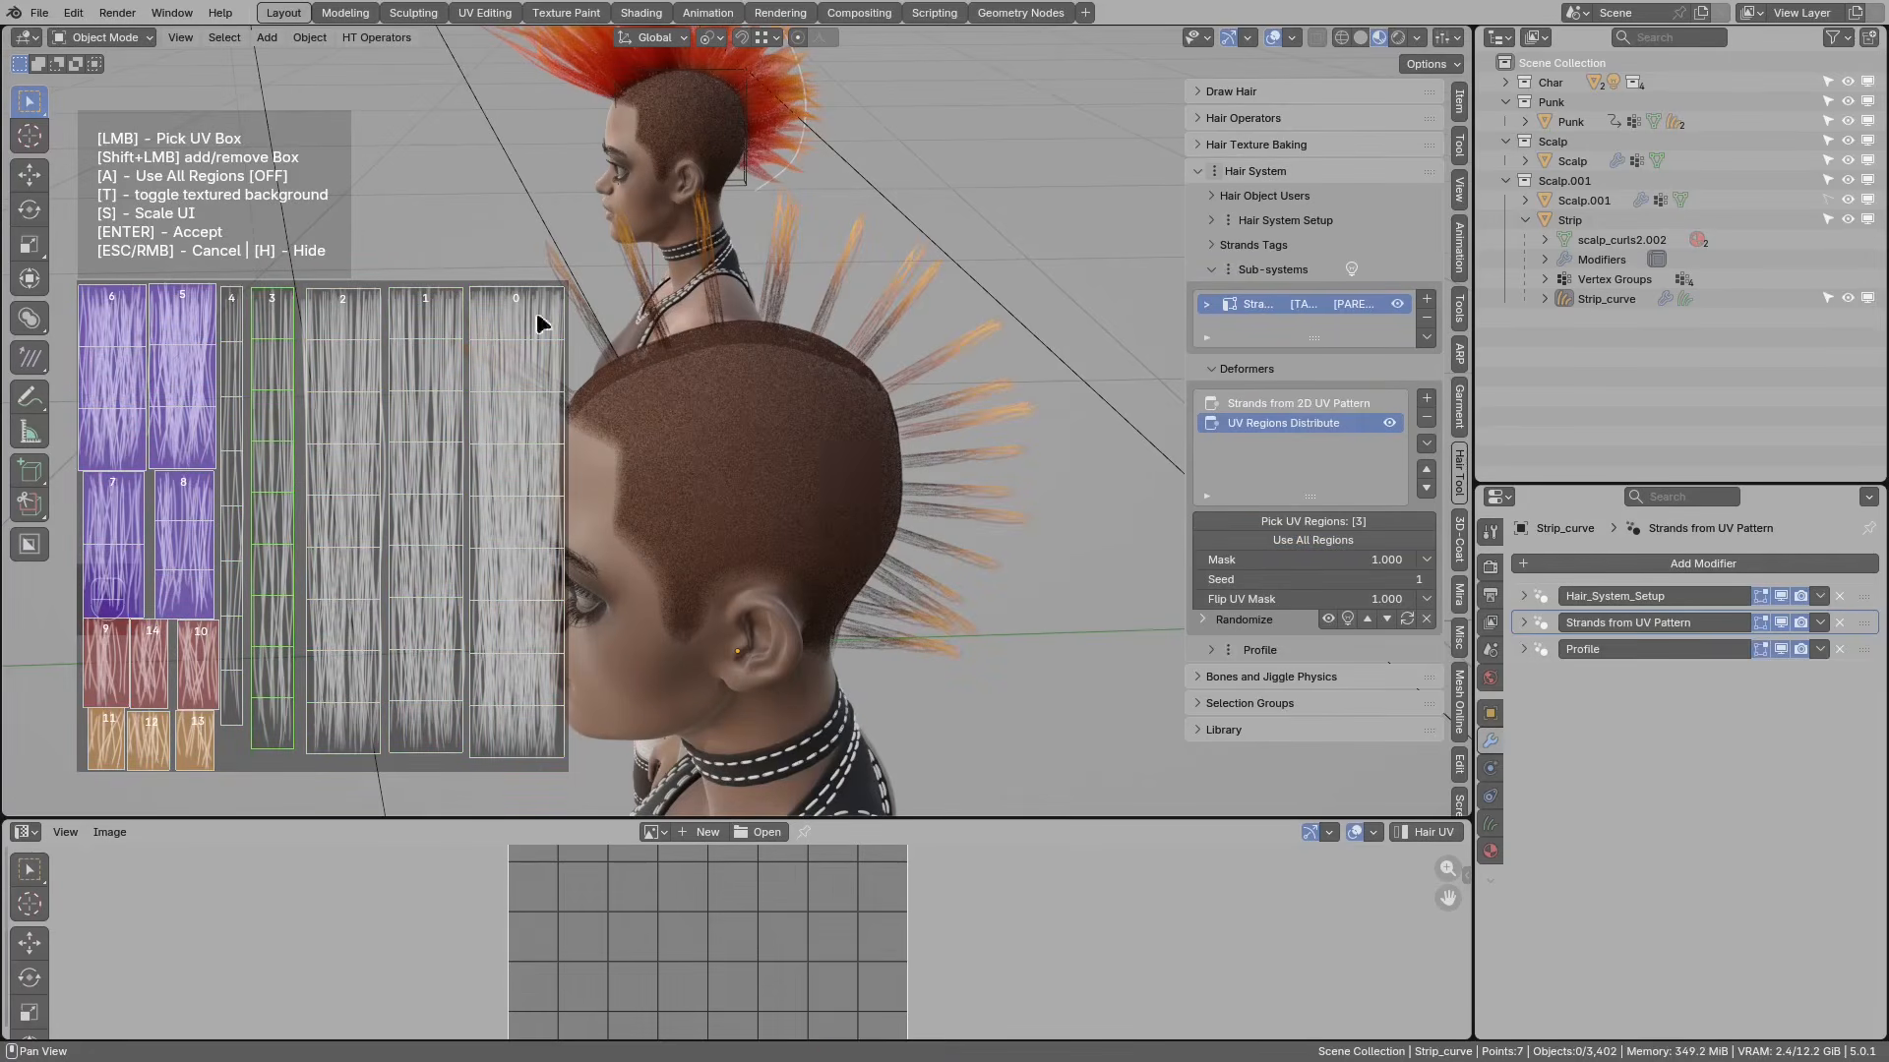
pyautogui.click(431, 348)
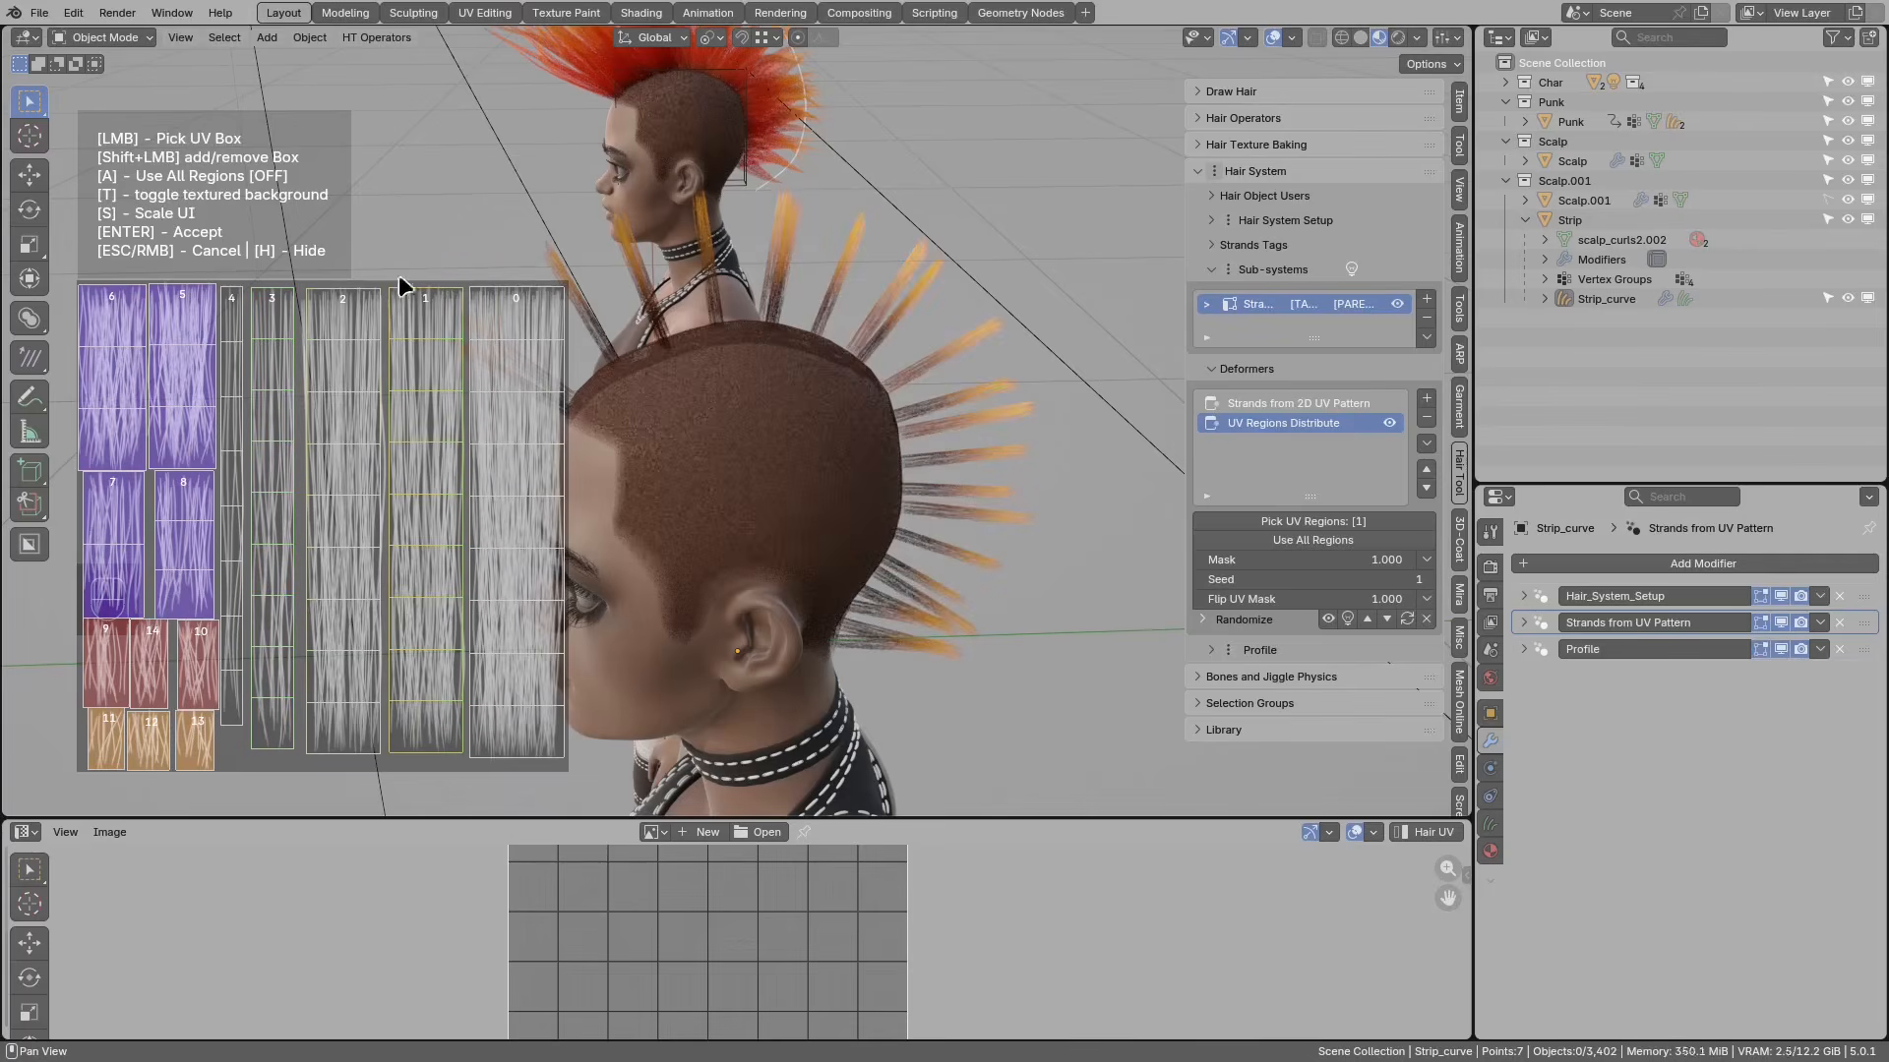
pyautogui.keyDown('shift'); pyautogui.click(359, 320); pyautogui.keyUp('shift')
pyautogui.press('Return')
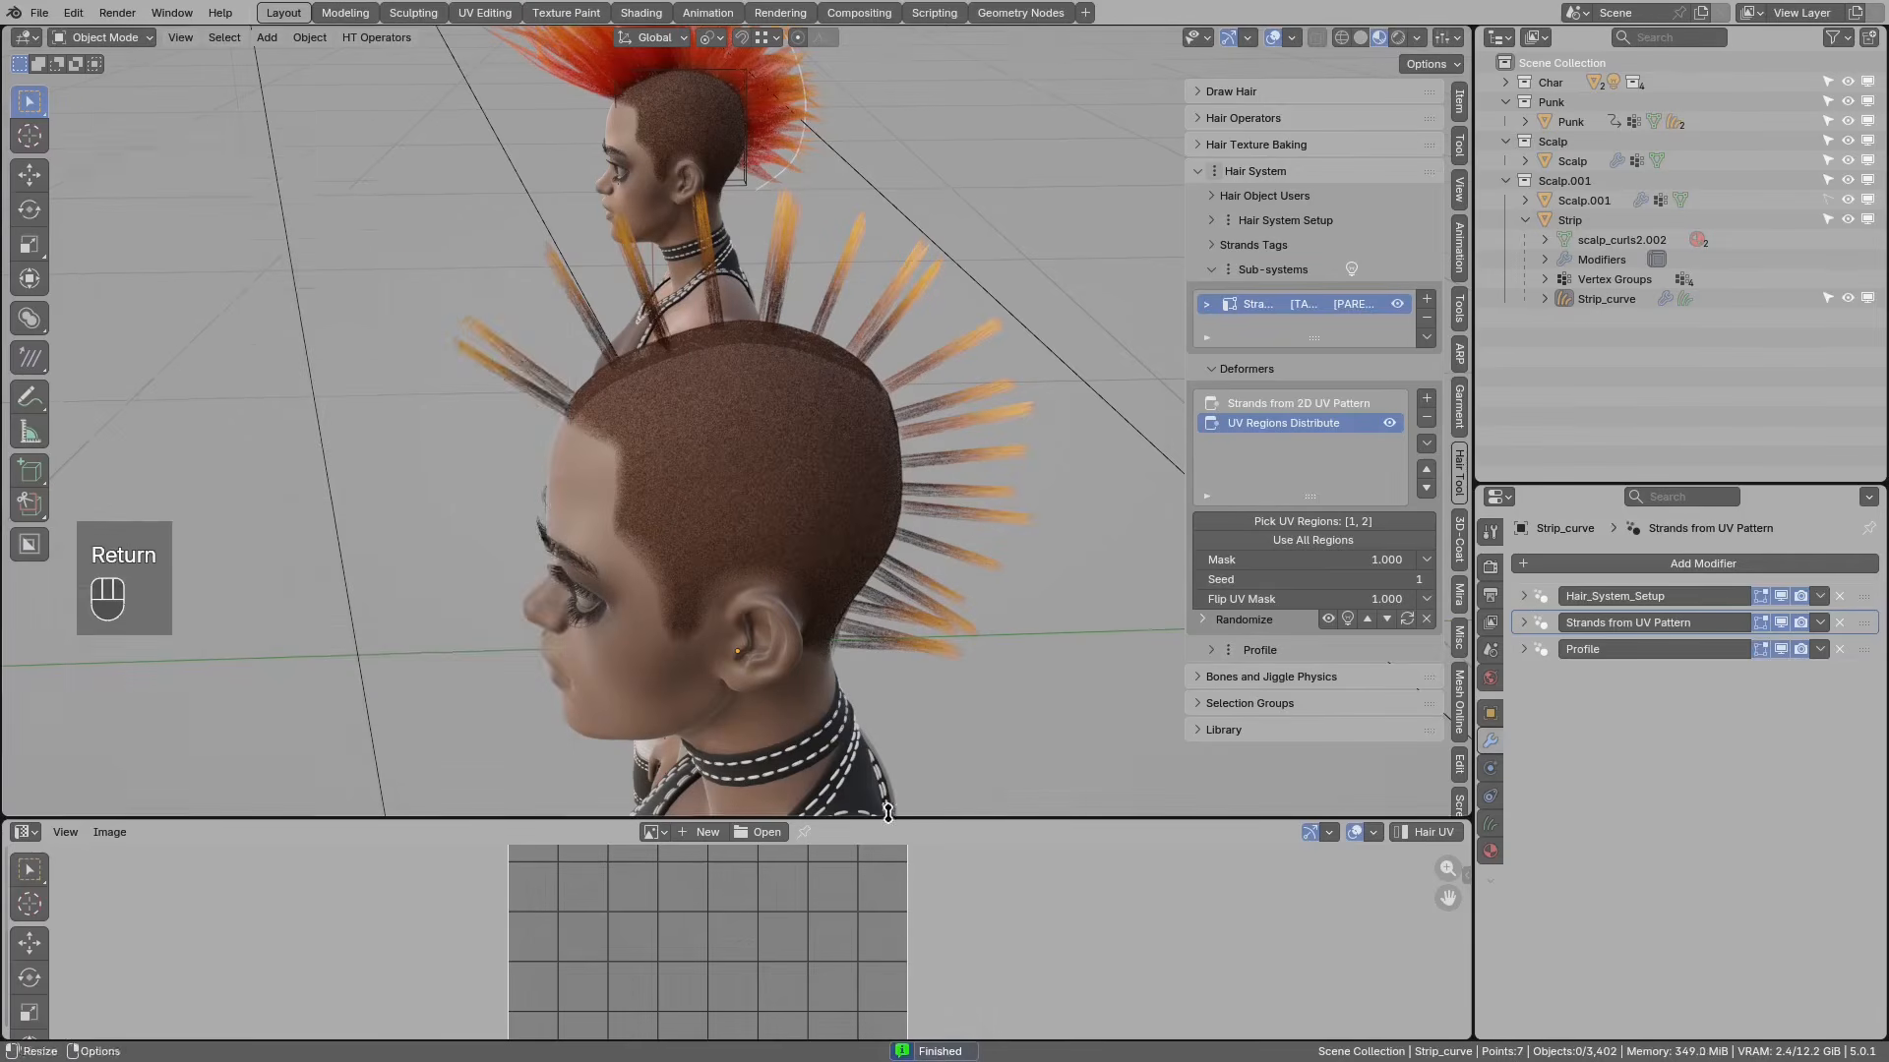
# Step: Enlarge the 3D viewport further over the UV editor and select the scalp strip mesh beneath the spikes
pyautogui.moveTo(887, 813); pyautogui.dragTo(887, 987)
pyautogui.click(827, 427)
pyautogui.moveTo(826, 428); pyautogui.dragTo(517, 220, button='middle')
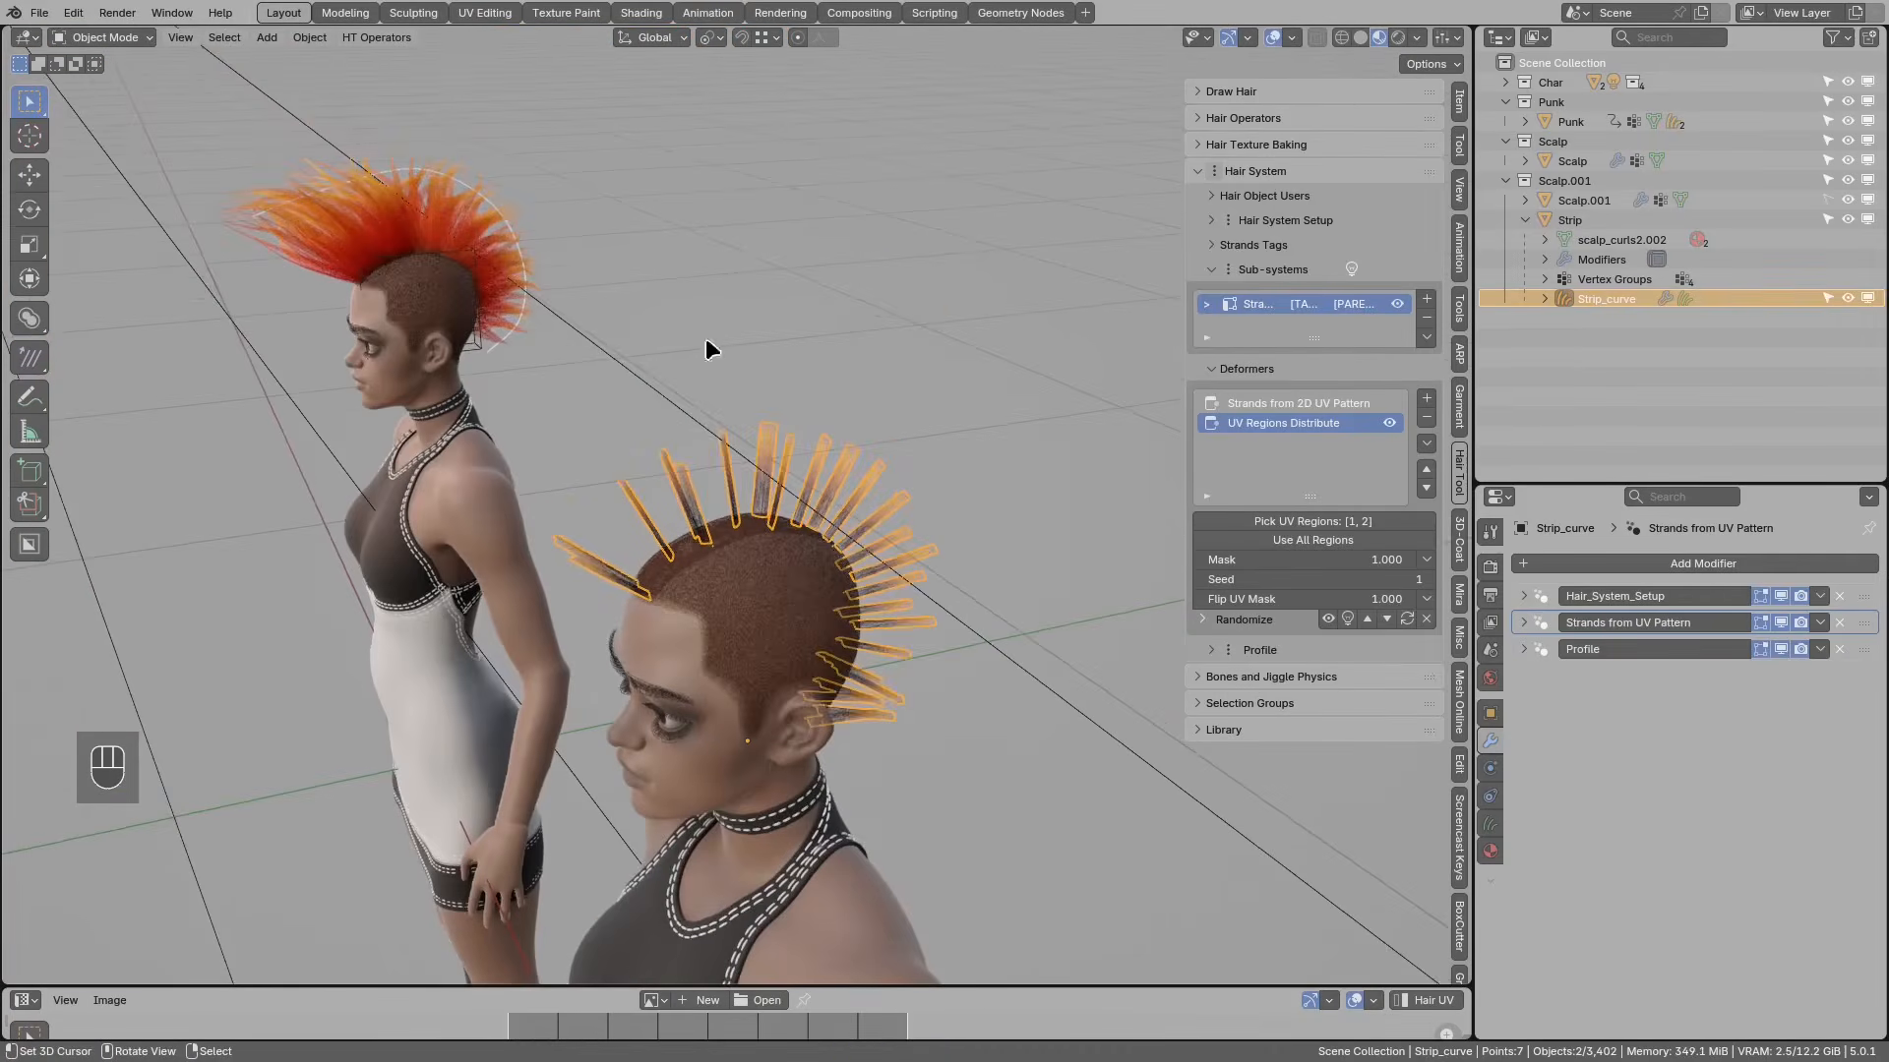
pyautogui.moveTo(872, 510); pyautogui.dragTo(739, 551, button='middle')
pyautogui.click(739, 546)
pyautogui.hotkey('shift', 'a')
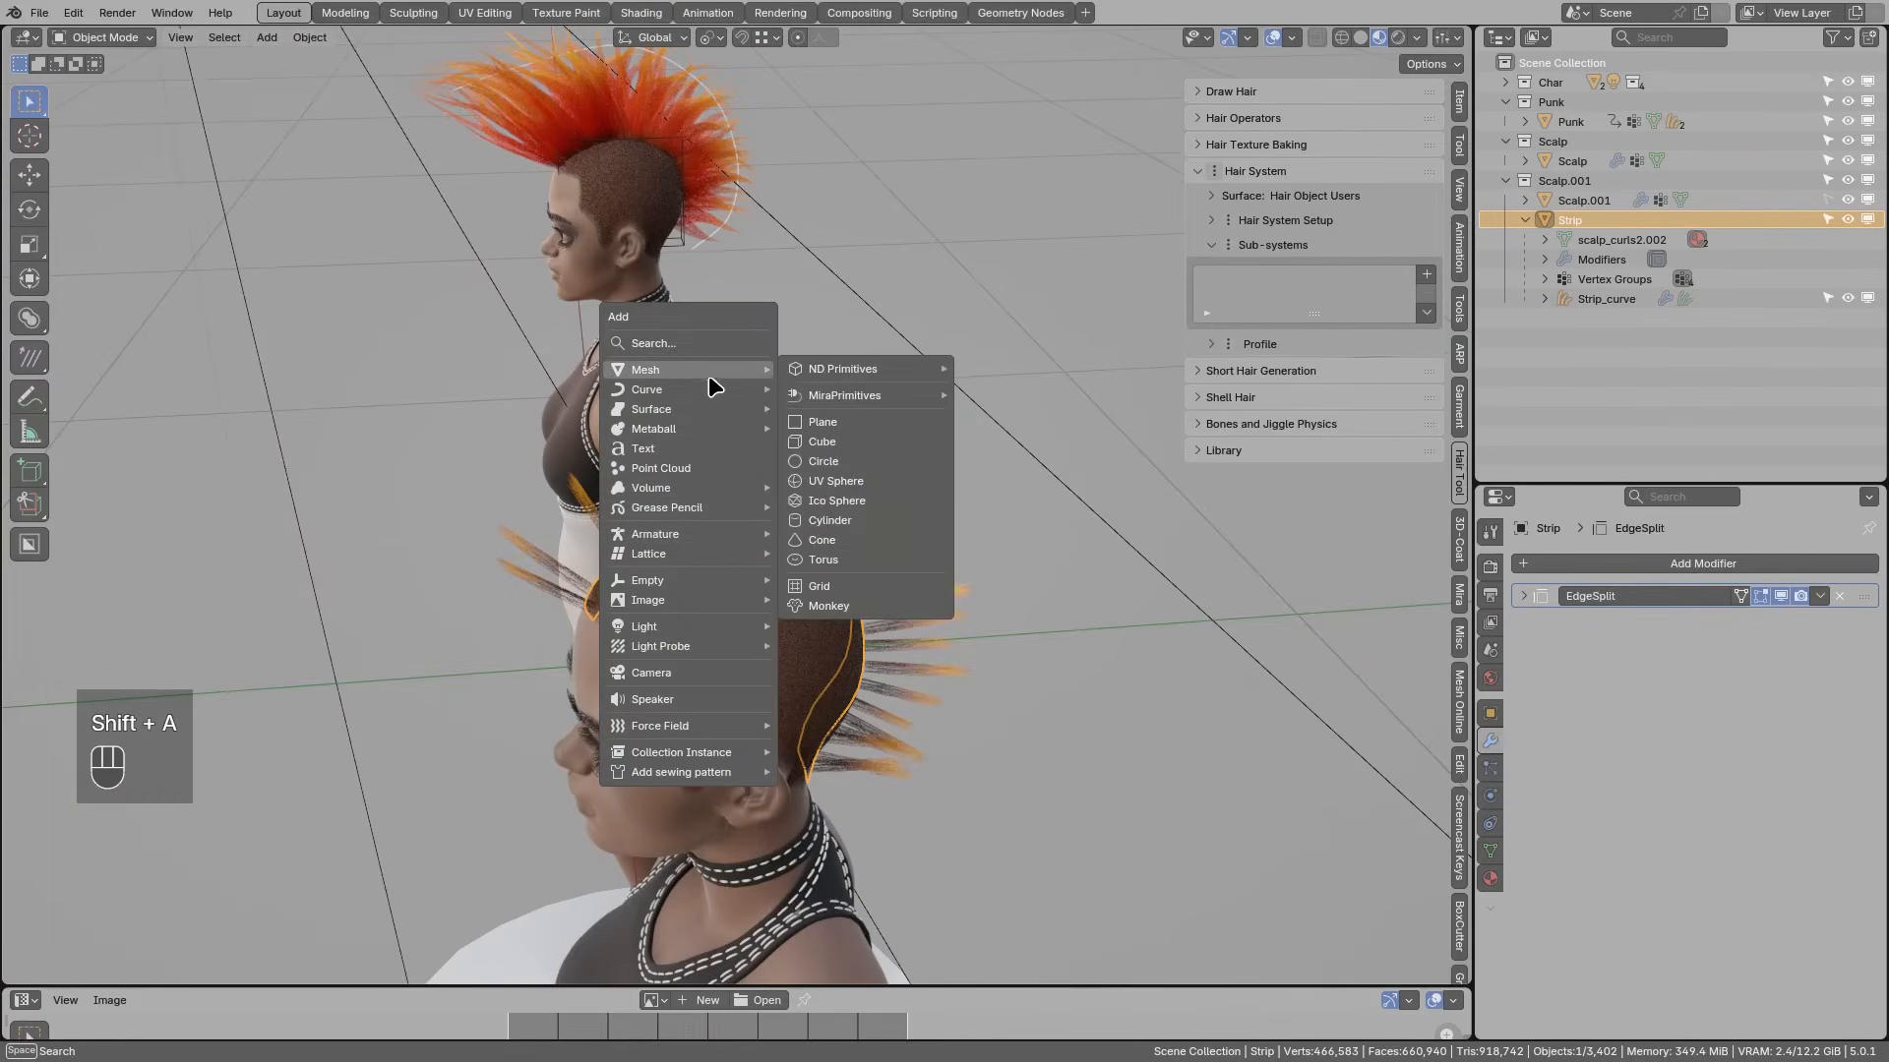
pyautogui.moveTo(708, 390)
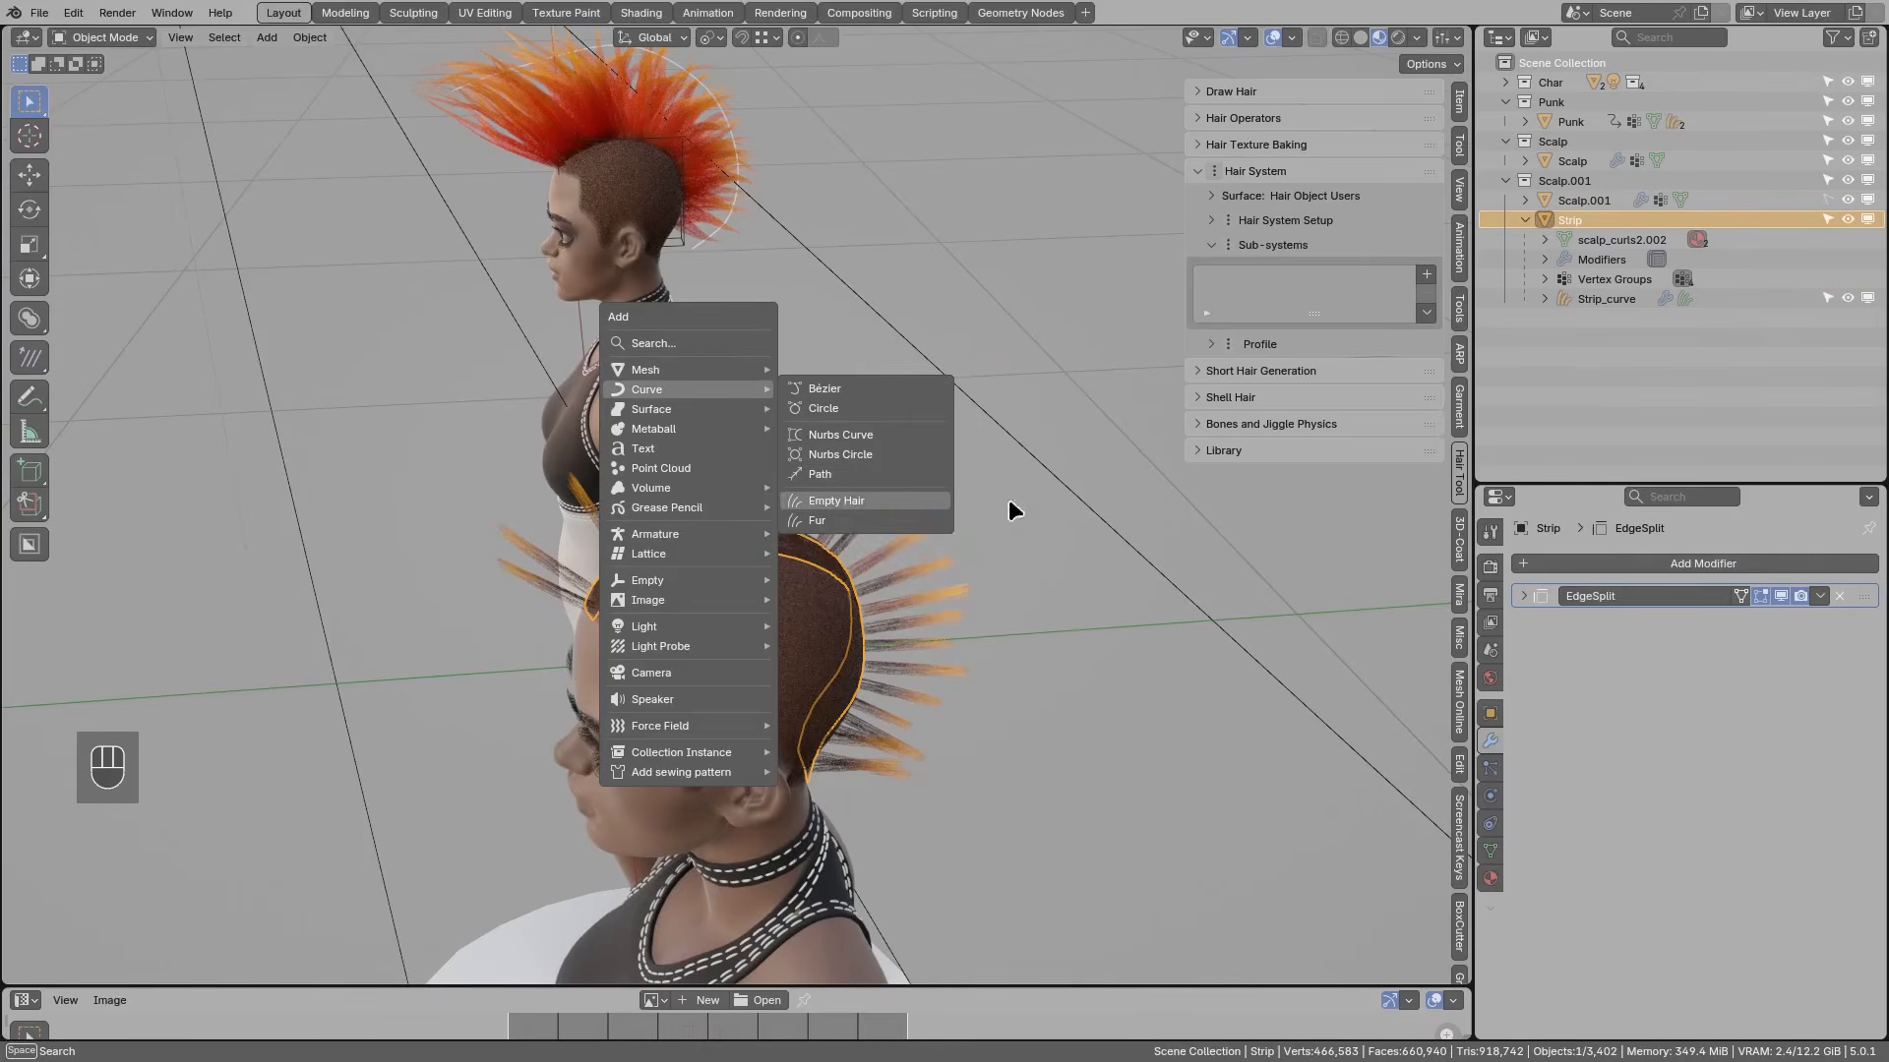
pyautogui.moveTo(826, 528); pyautogui.dragTo(792, 584, button='middle')
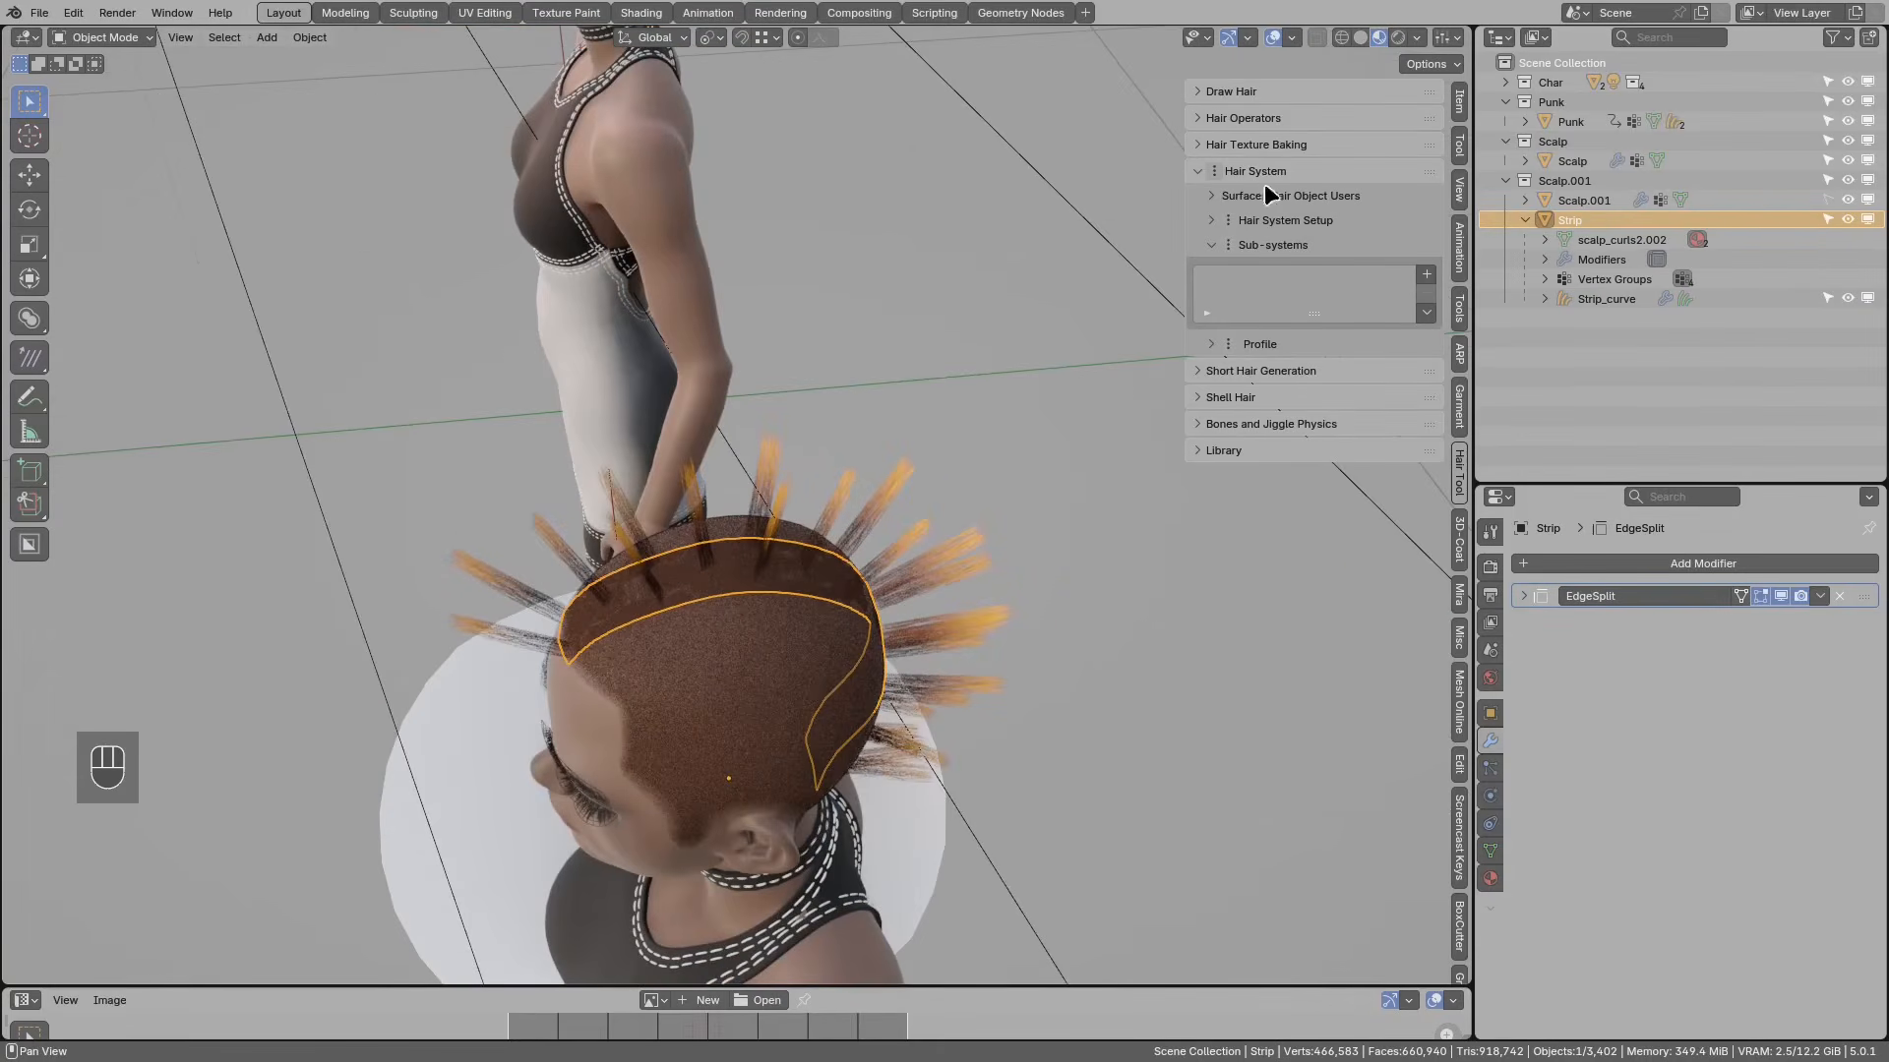
# Step: Draw a curved strand along the mohawk's profile in side view with the Draw Hair tool, using the Strip mesh as target
pyautogui.click(1243, 92)
pyautogui.click(1318, 122)
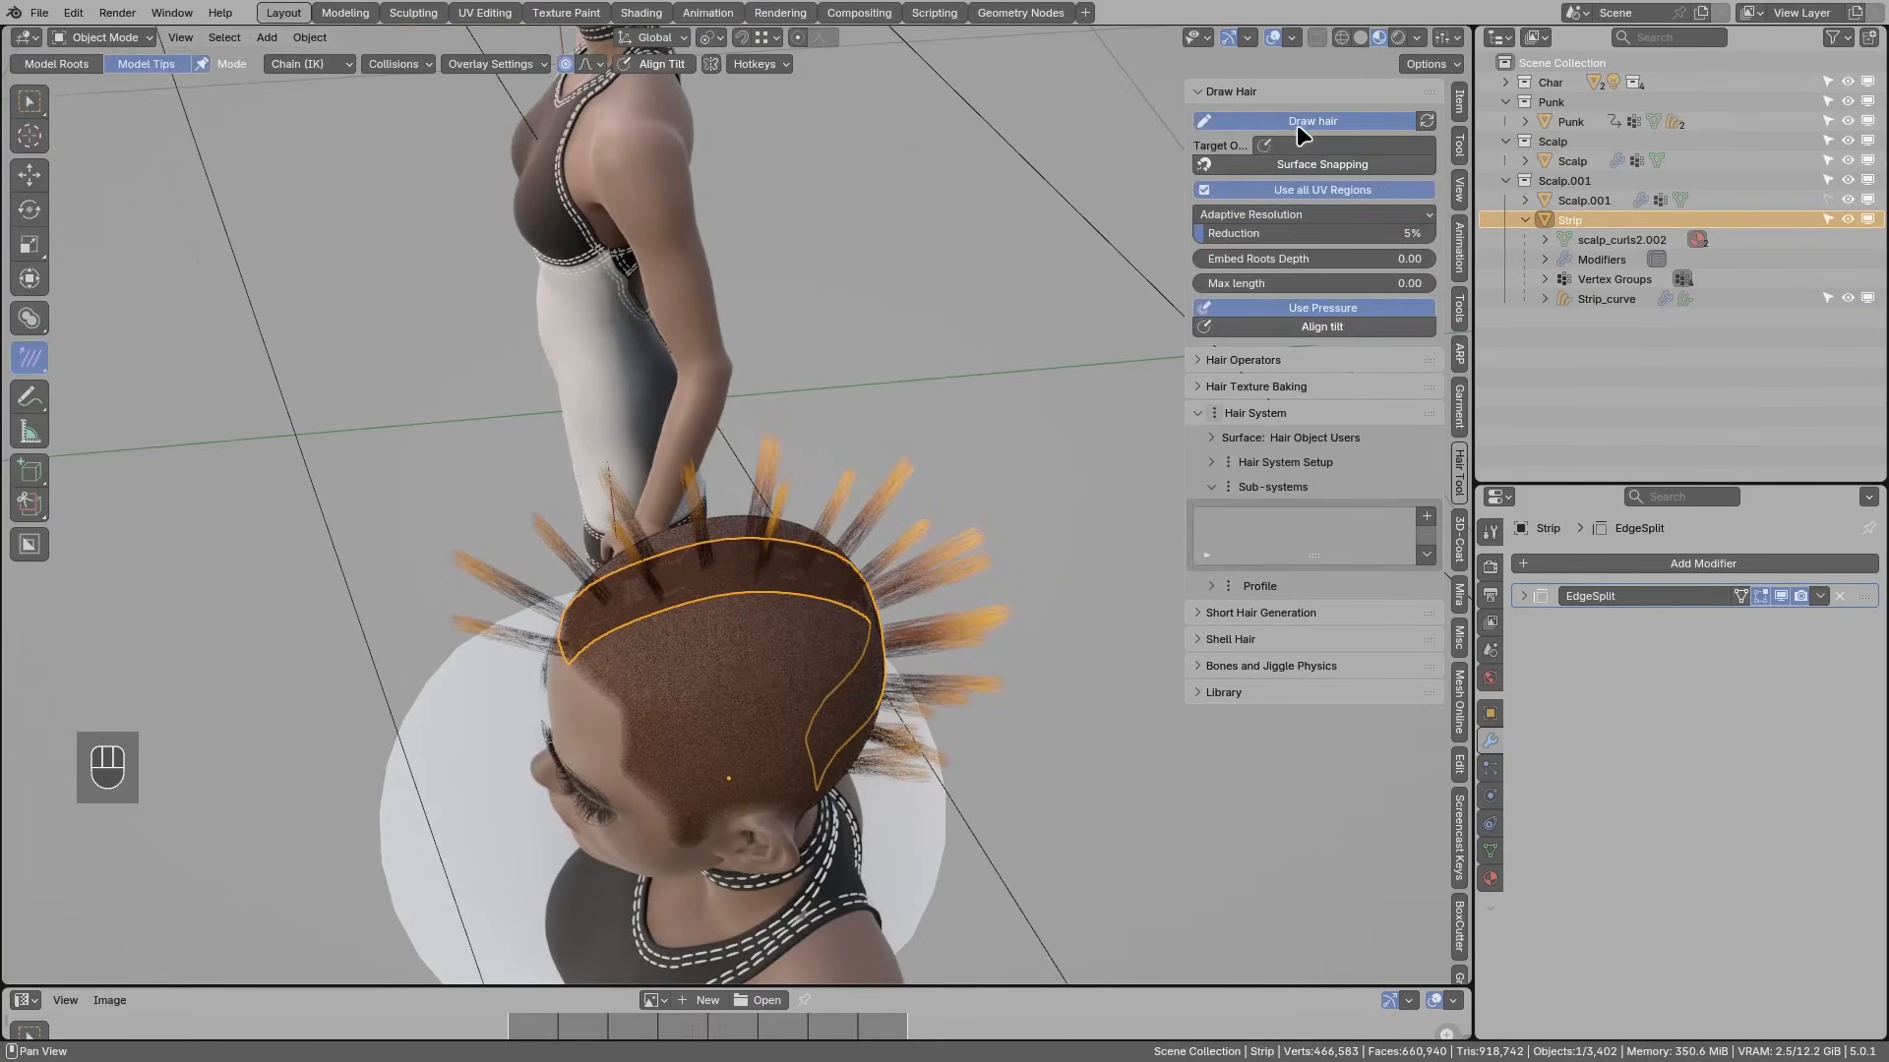
pyautogui.press('KP_1')
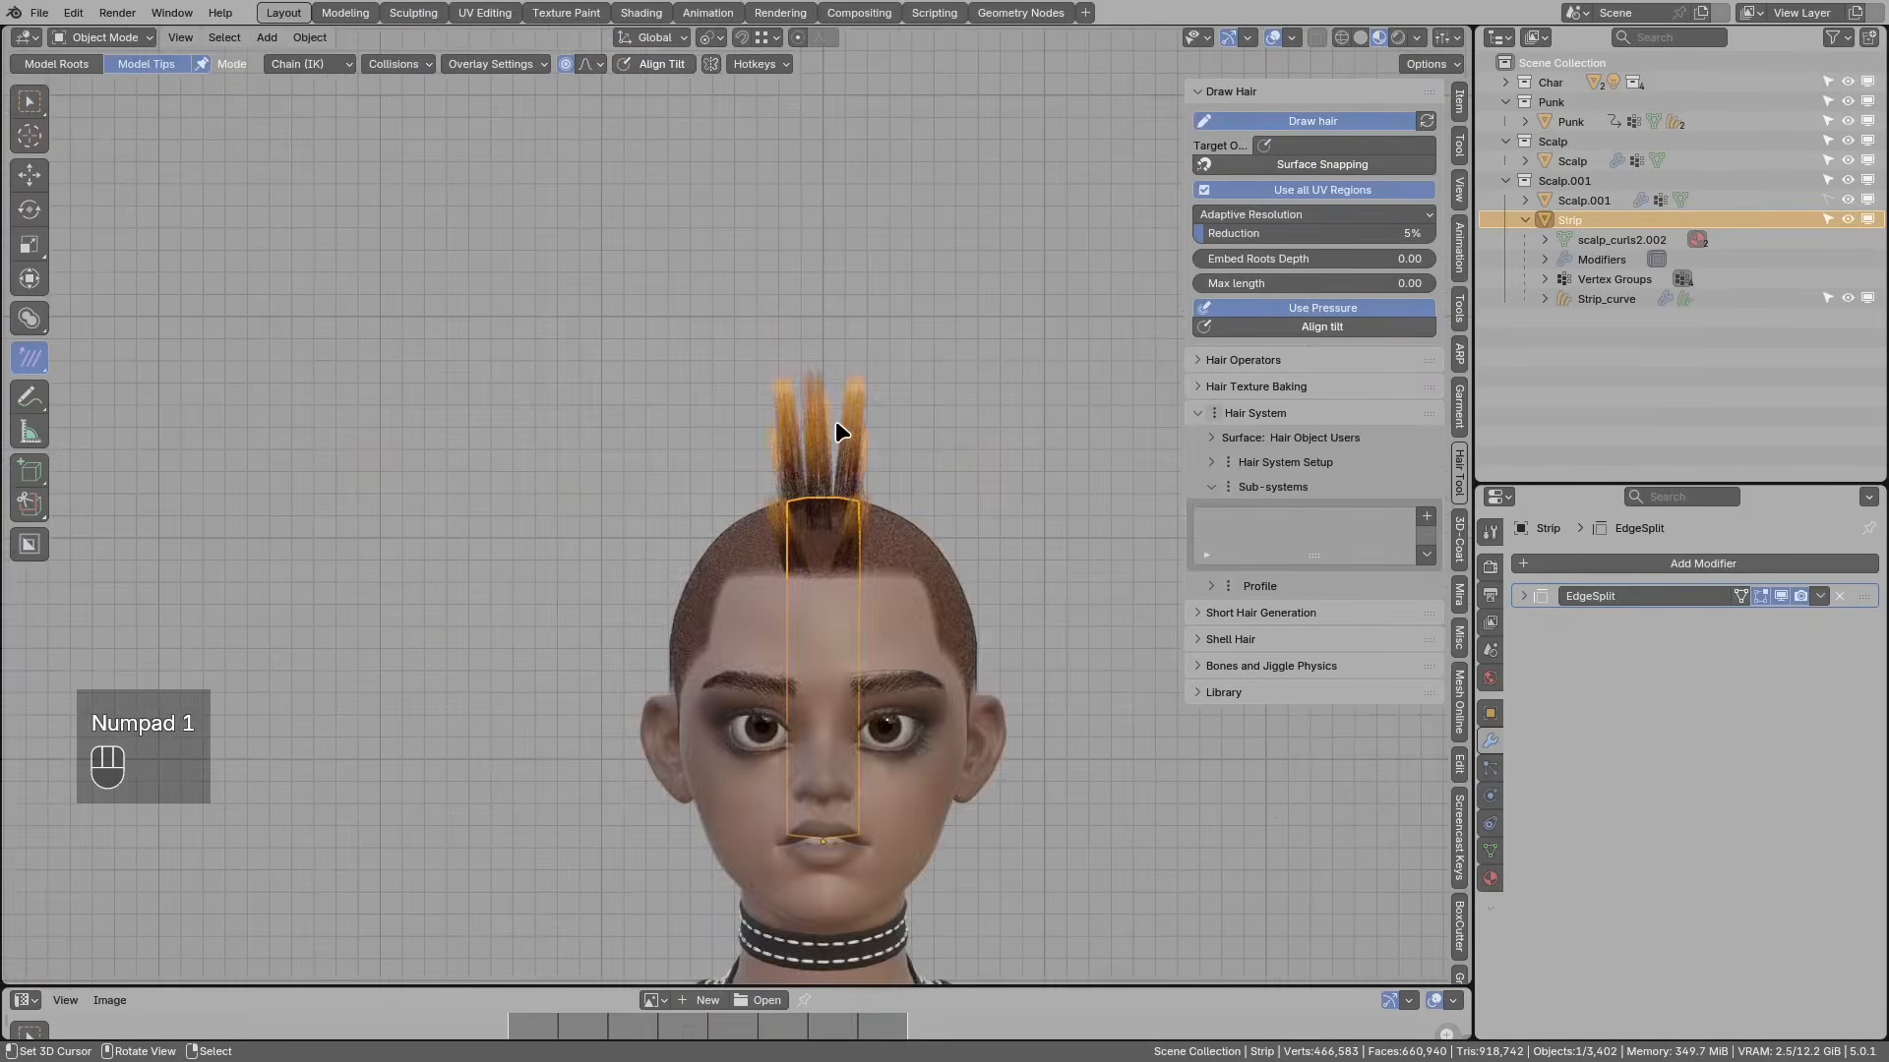
pyautogui.press('KP_3')
pyautogui.scroll(-1, 822, 428)
pyautogui.press('d')
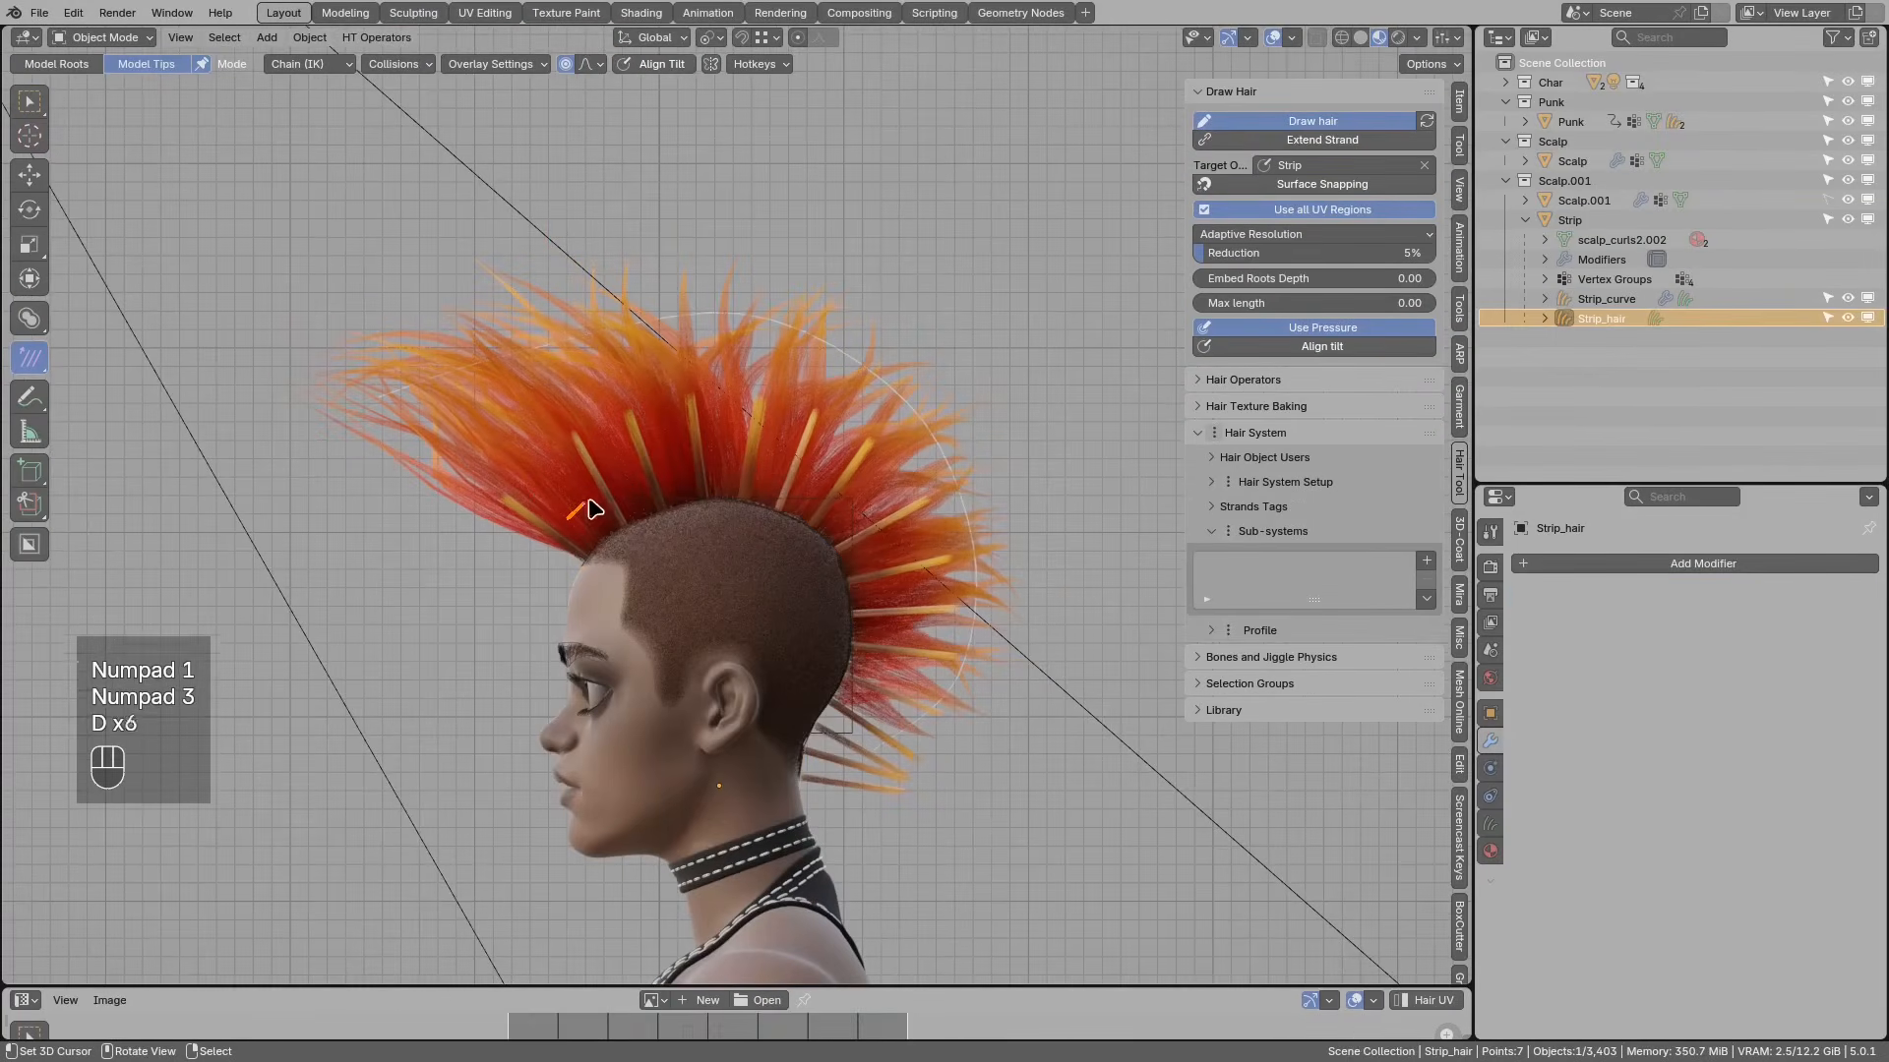
pyautogui.press('d')
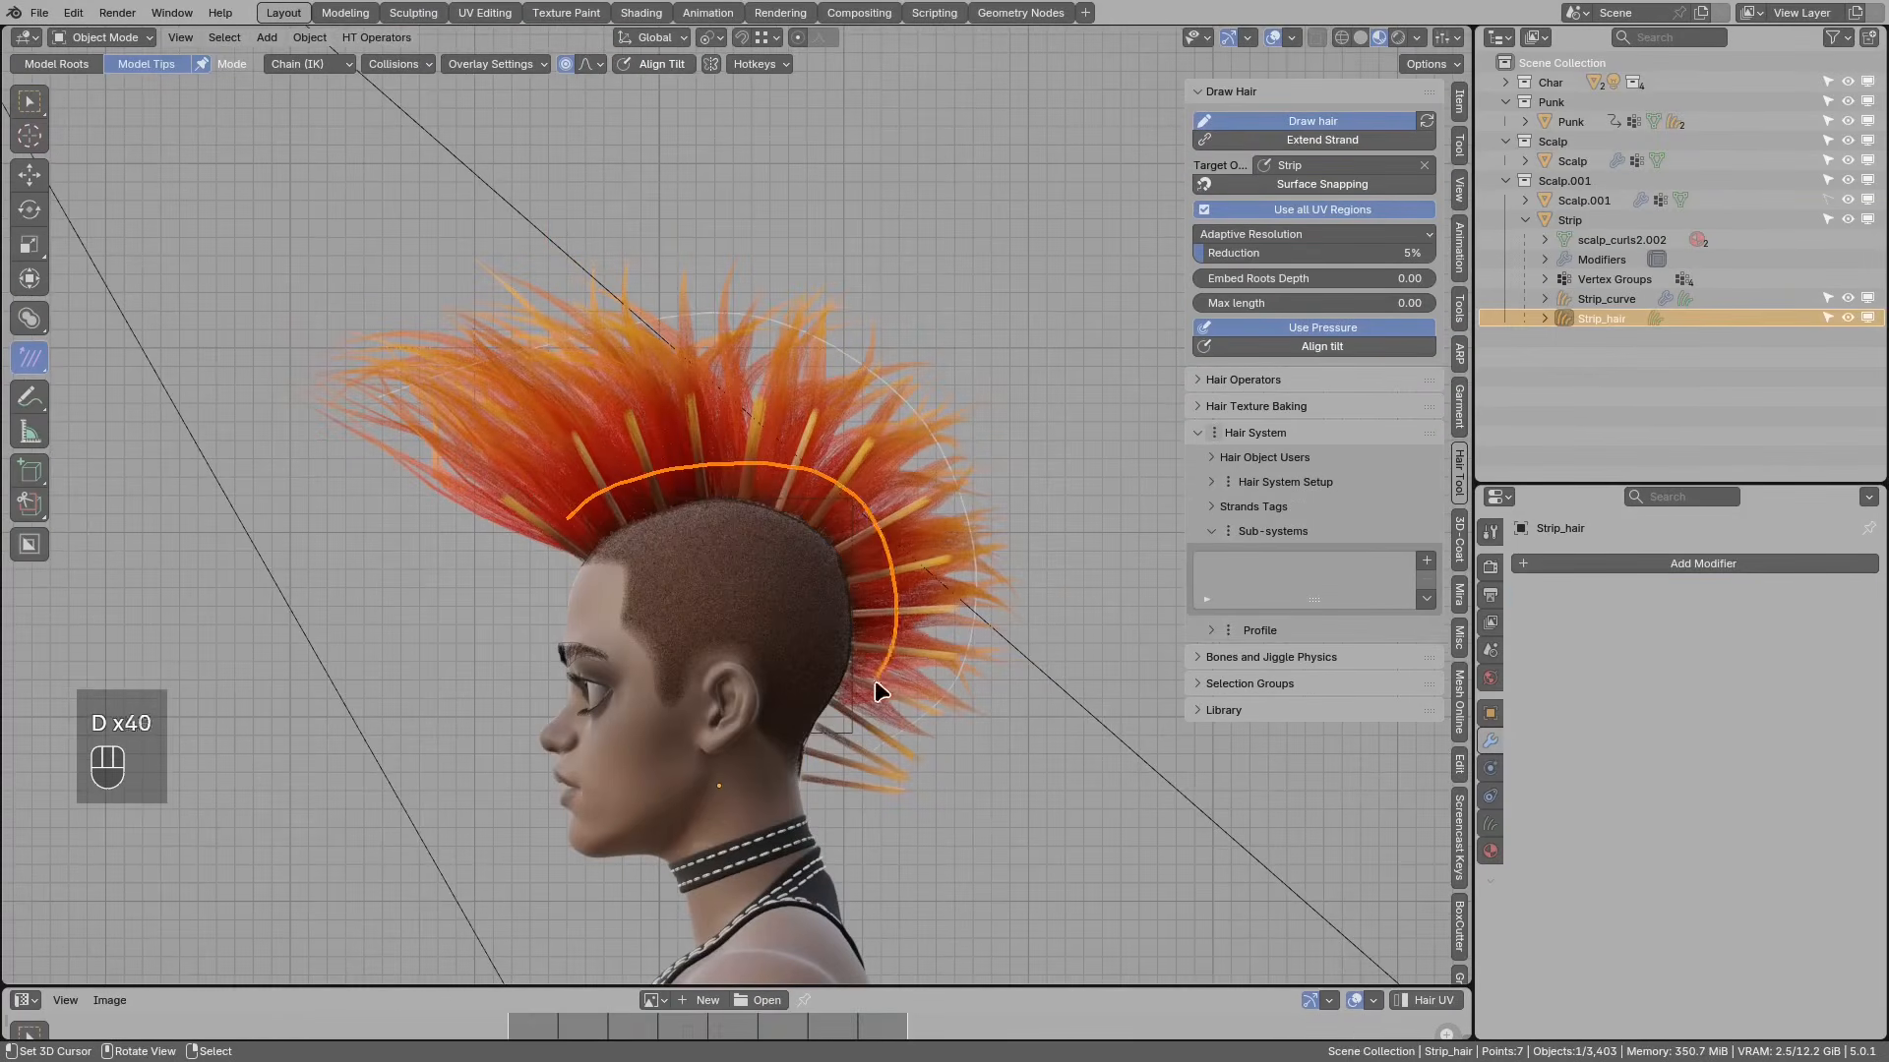
pyautogui.press('d')
# Step: Examine where the drawn strand sits relative to the mohawk character and the spiked character from several angles and distances
pyautogui.moveTo(799, 357); pyautogui.dragTo(910, 418, button='middle')
pyautogui.scroll(-4, 633, 489)
pyautogui.moveTo(632, 488); pyautogui.dragTo(688, 458, button='middle')
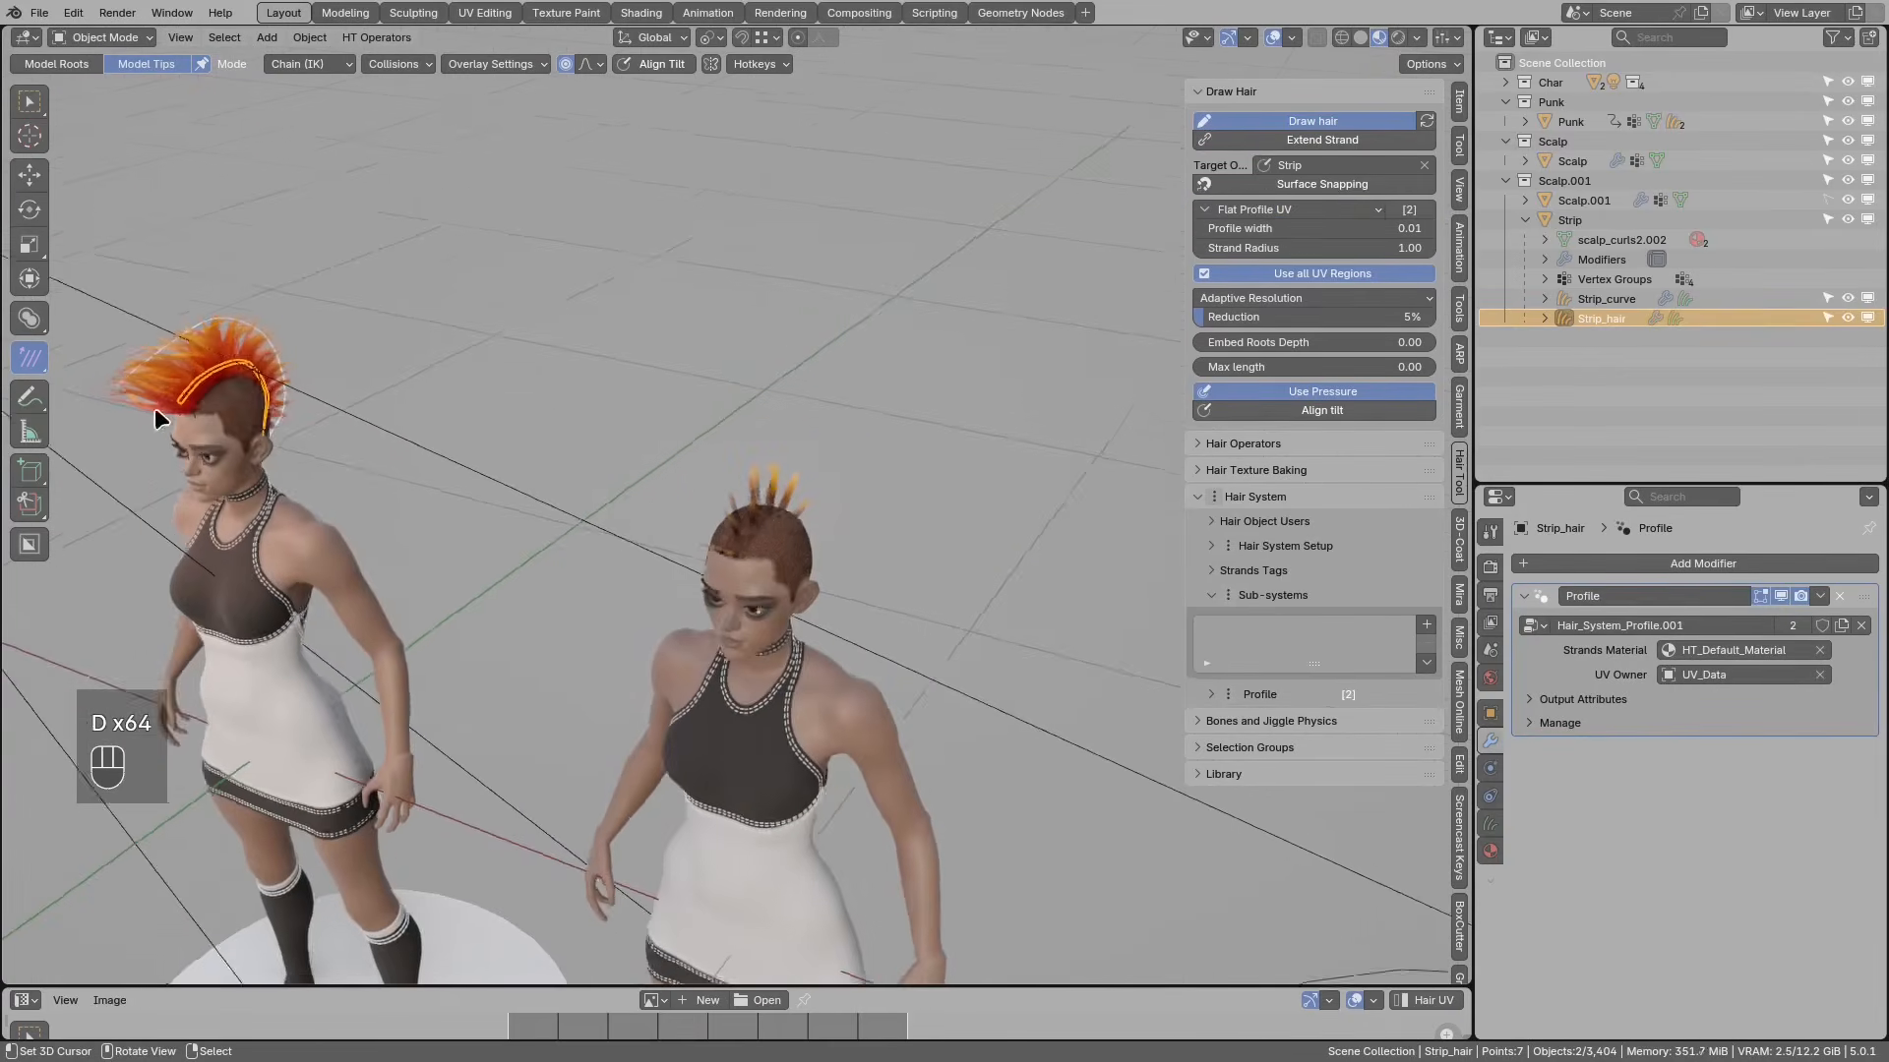
pyautogui.scroll(1, 187, 423)
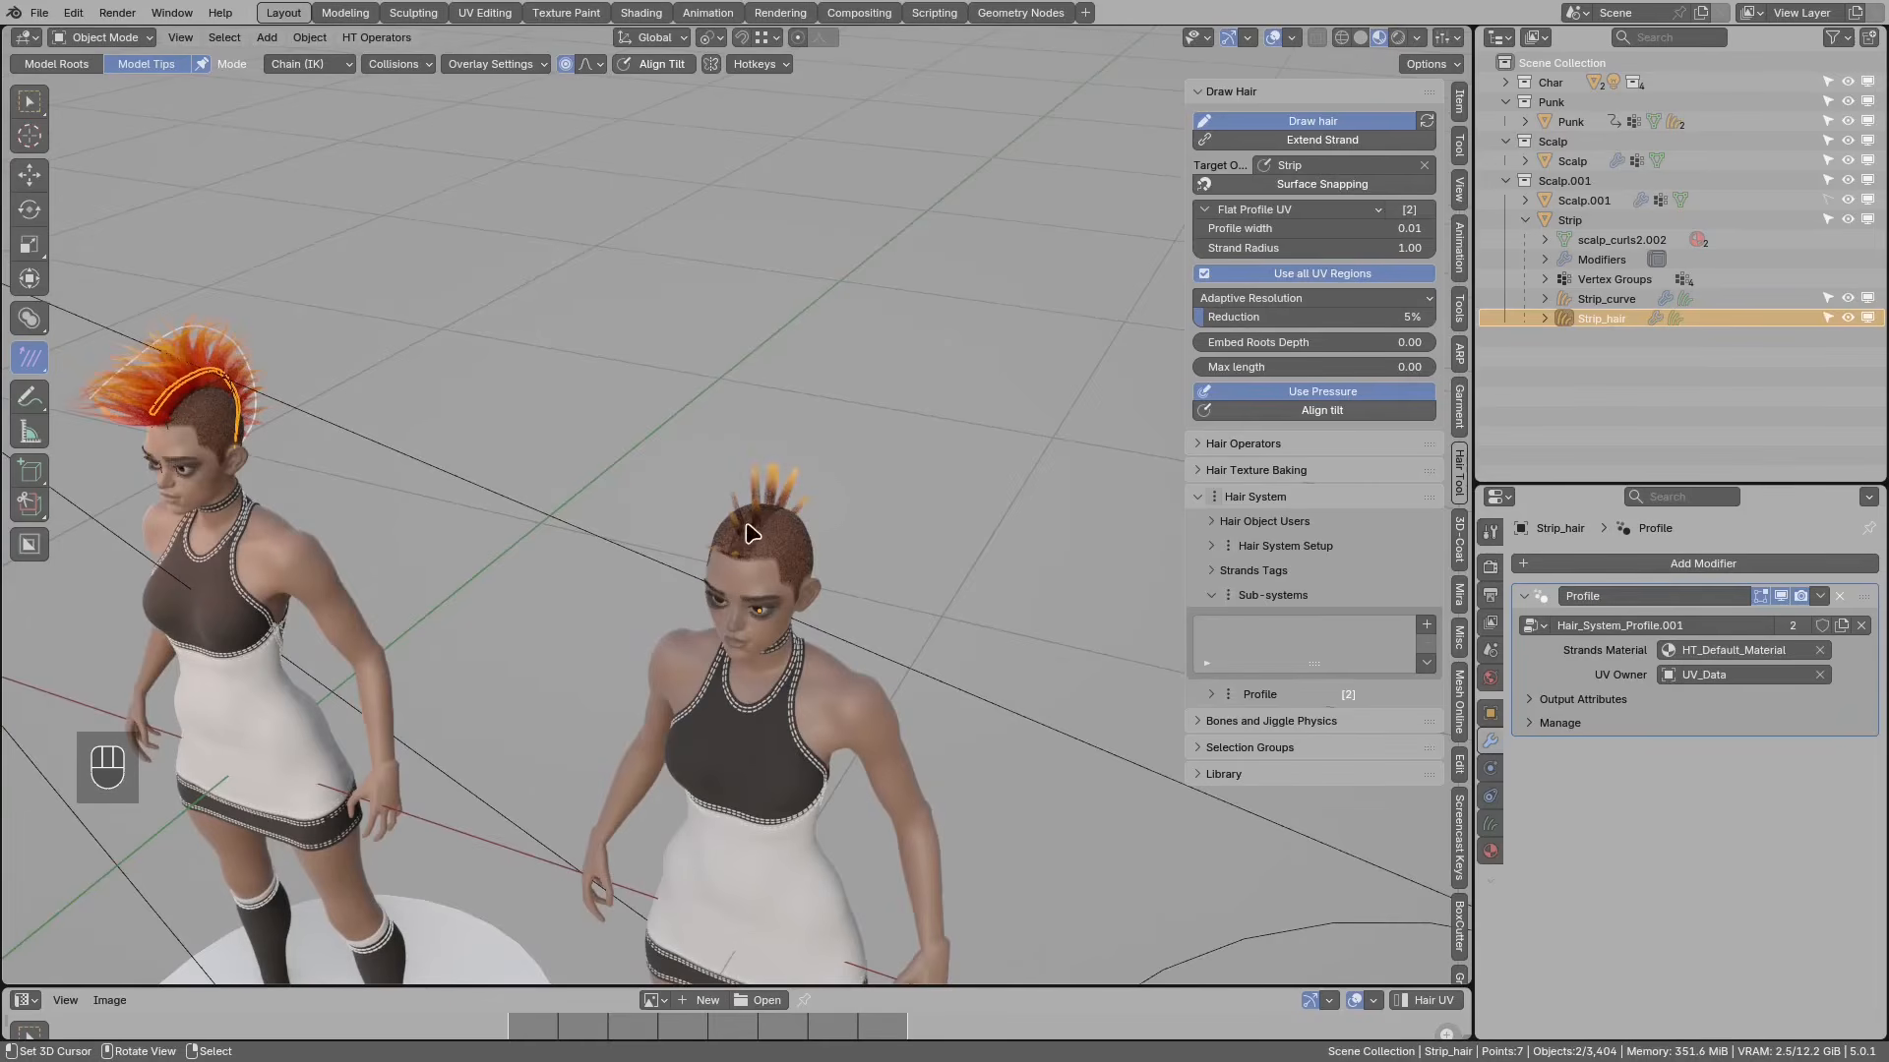
pyautogui.scroll(-2, 186, 433)
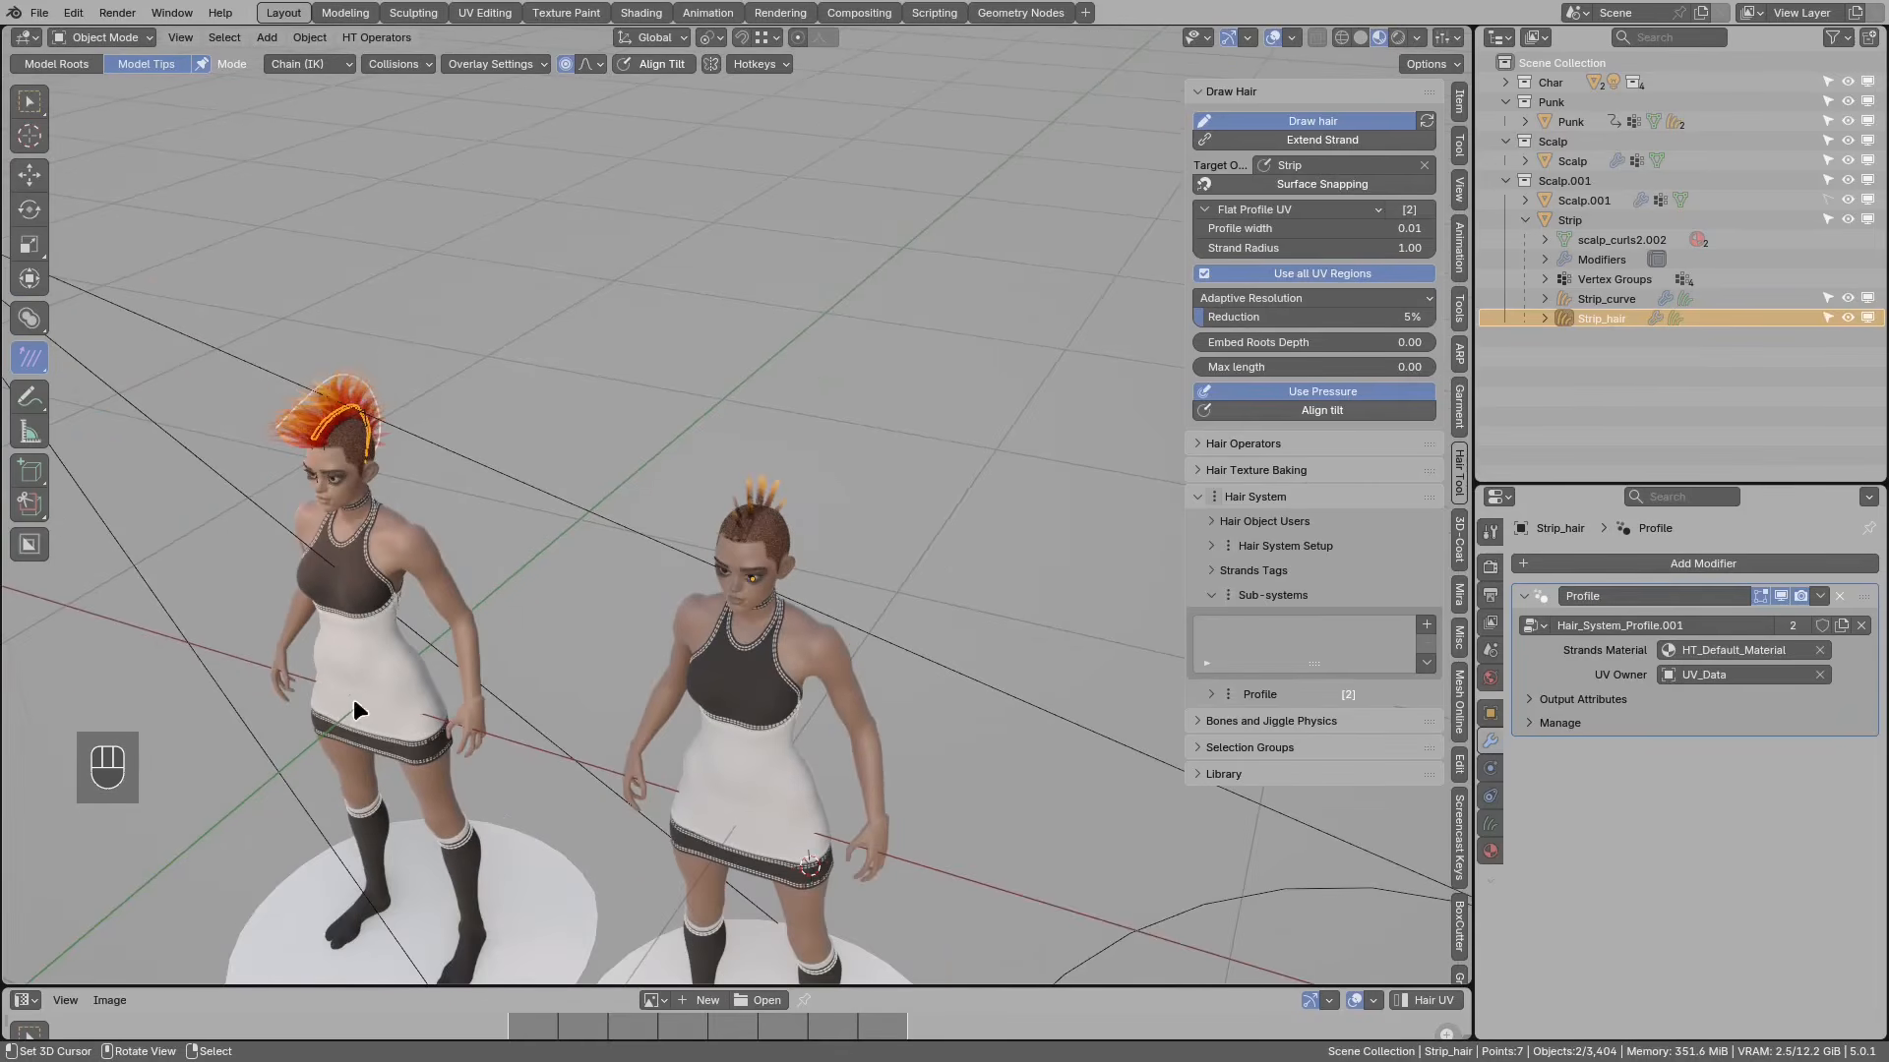
pyautogui.scroll(1, 437, 442)
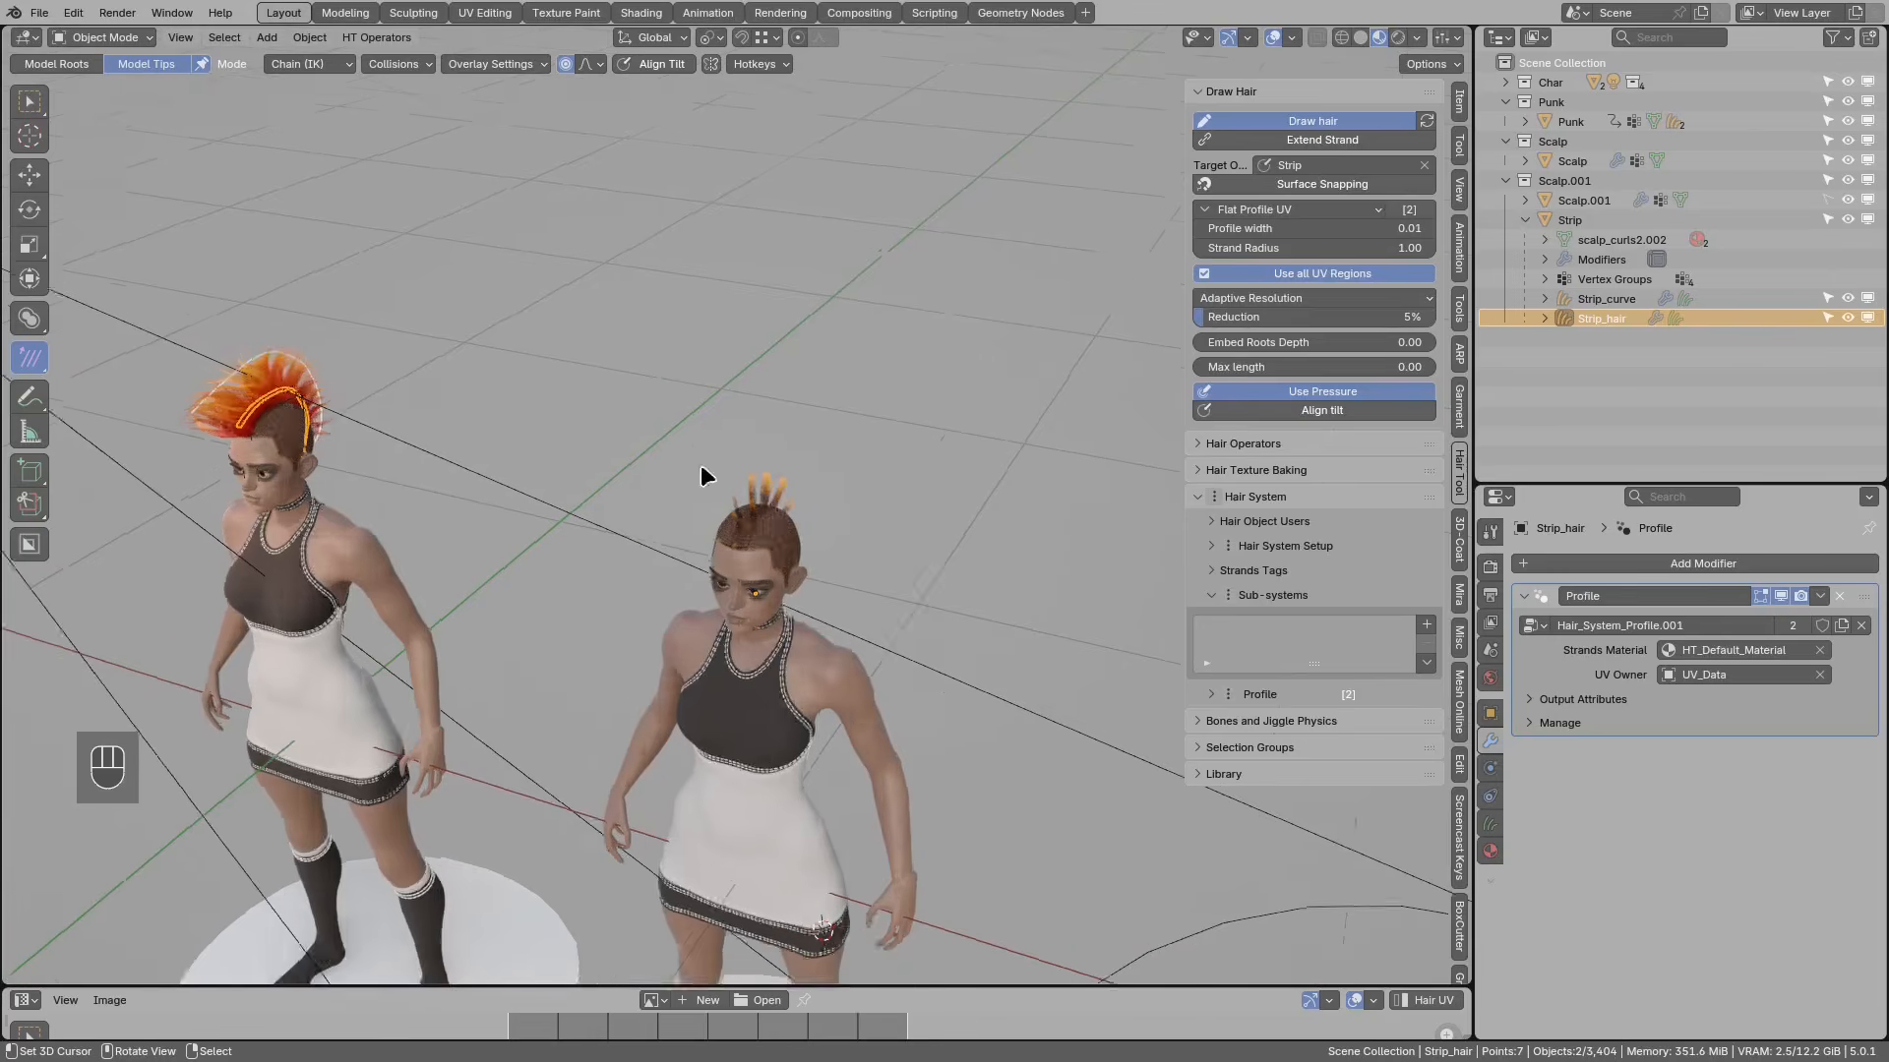
pyautogui.moveTo(688, 462); pyautogui.dragTo(603, 502, button='middle')
pyautogui.scroll(2, 738, 557)
pyautogui.scroll(2, 770, 556)
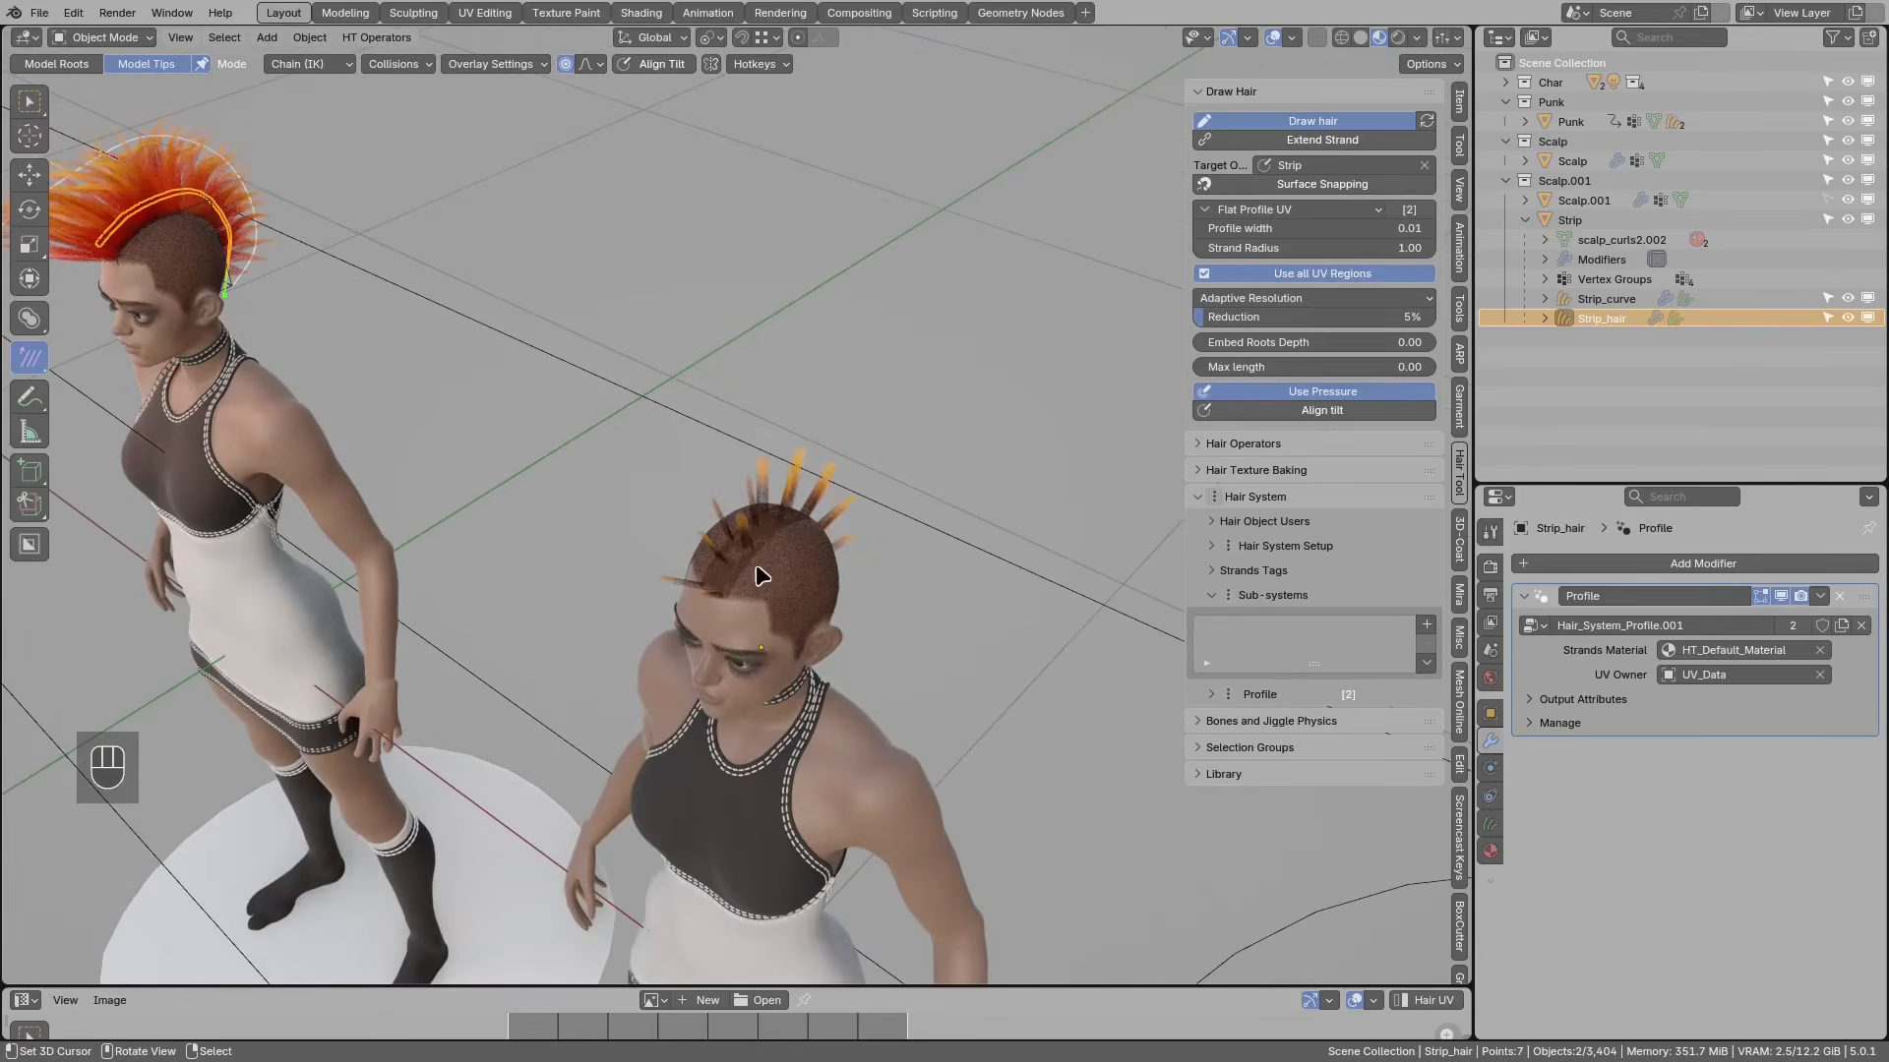
pyautogui.scroll(-2, 219, 236)
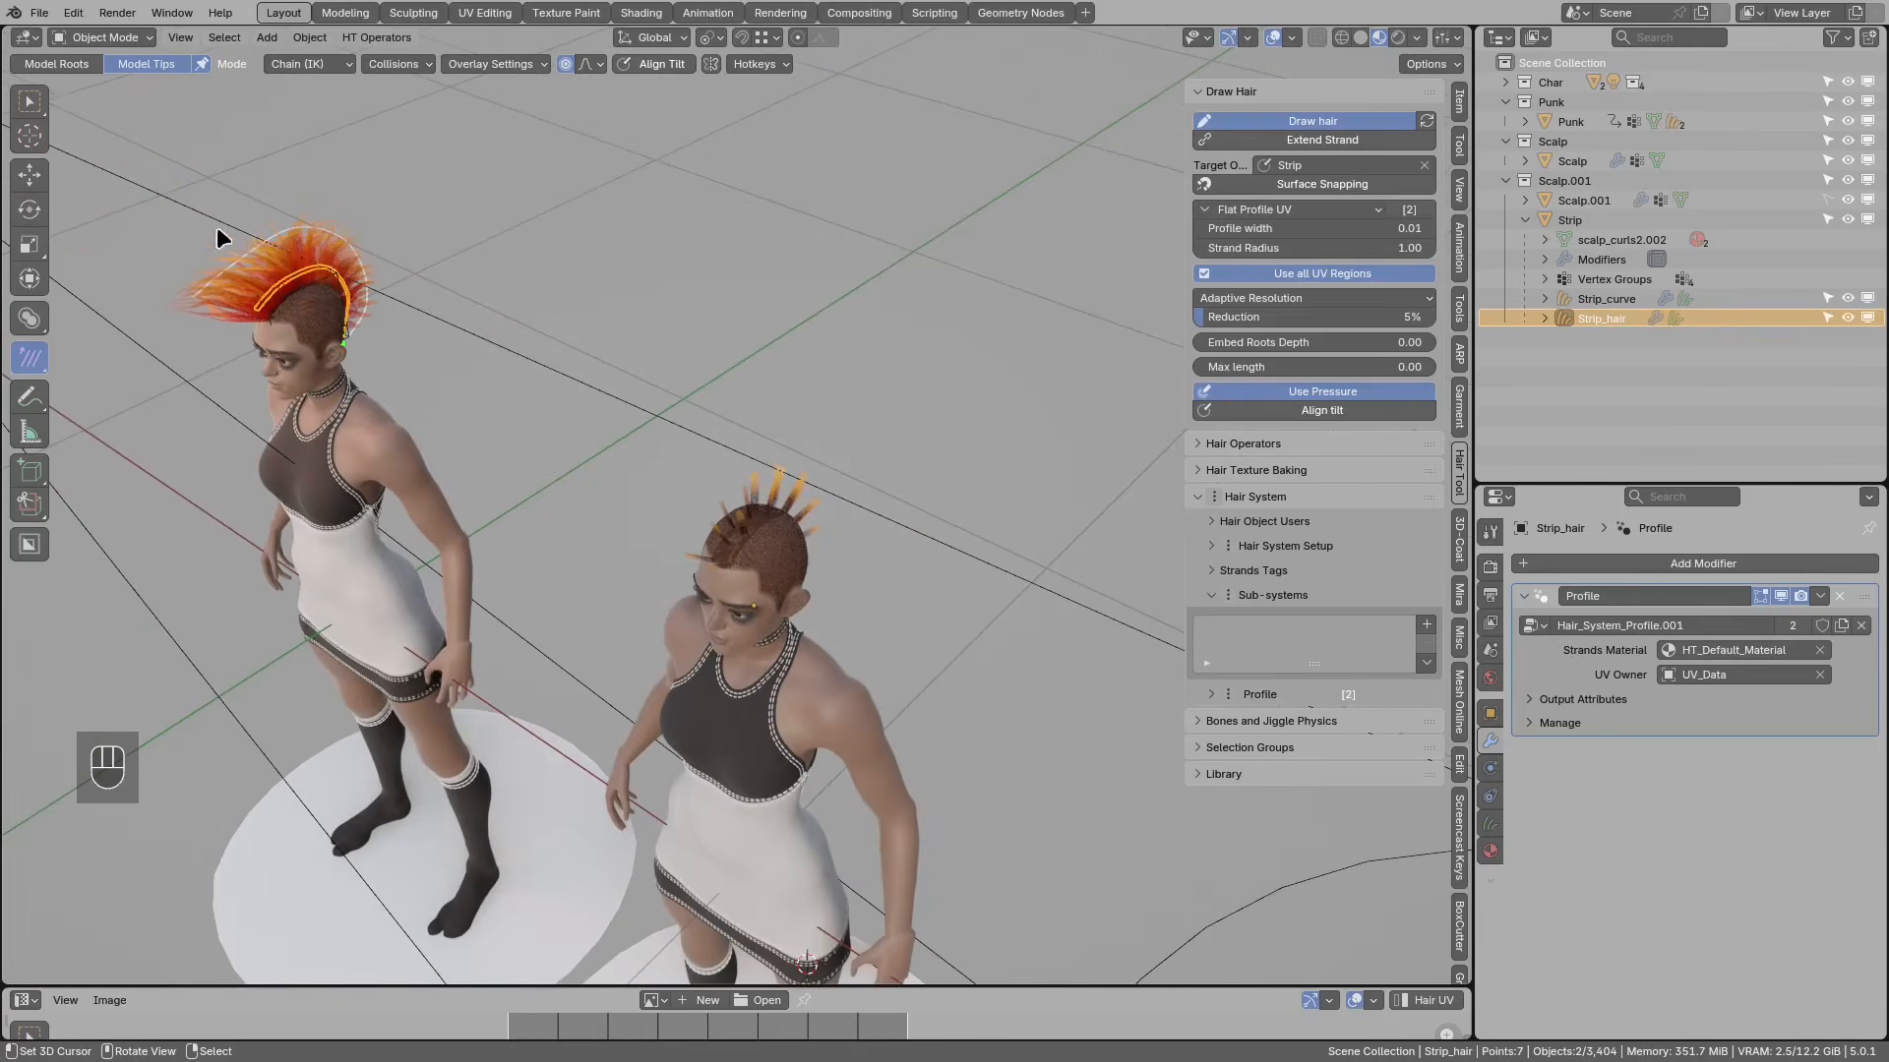
pyautogui.click(30, 101)
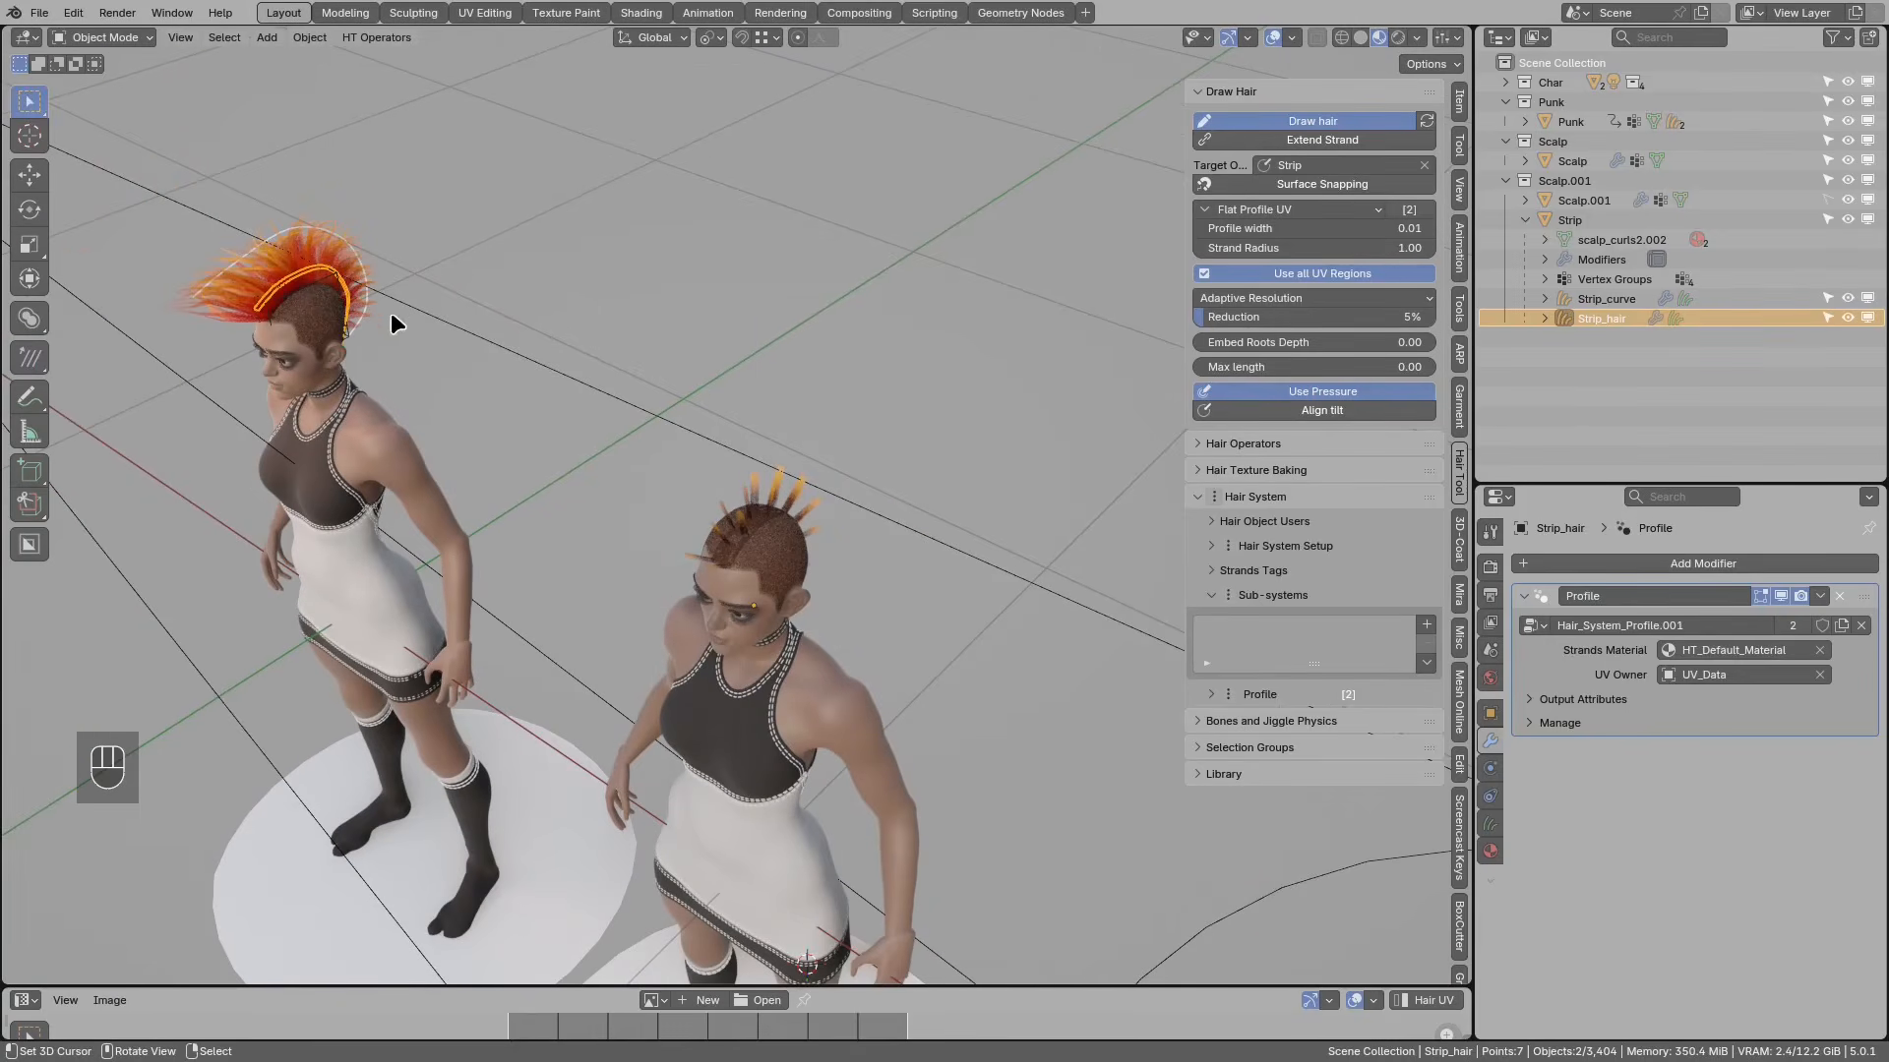
pyautogui.press('g')
pyautogui.press('g')
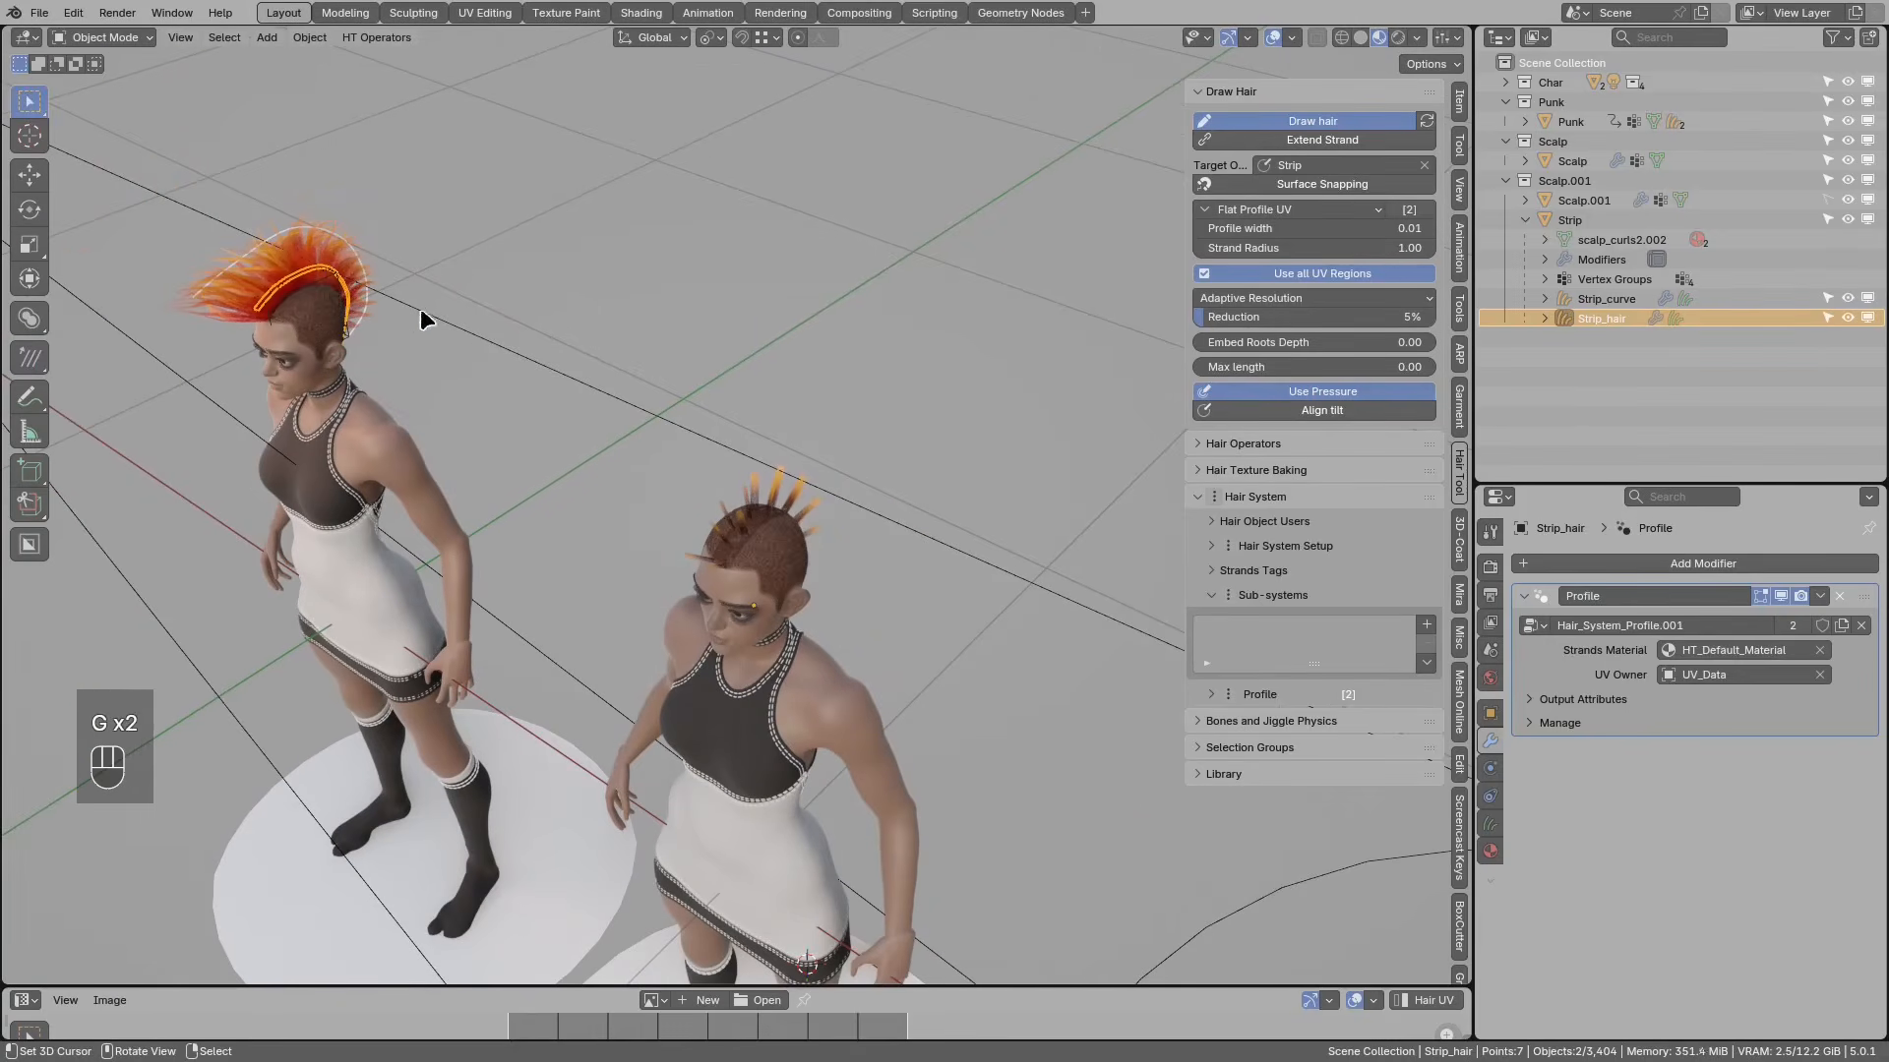
pyautogui.click(45, 356)
pyautogui.moveTo(100, 340); pyautogui.dragTo(210, 310, button='middle')
pyautogui.press('g')
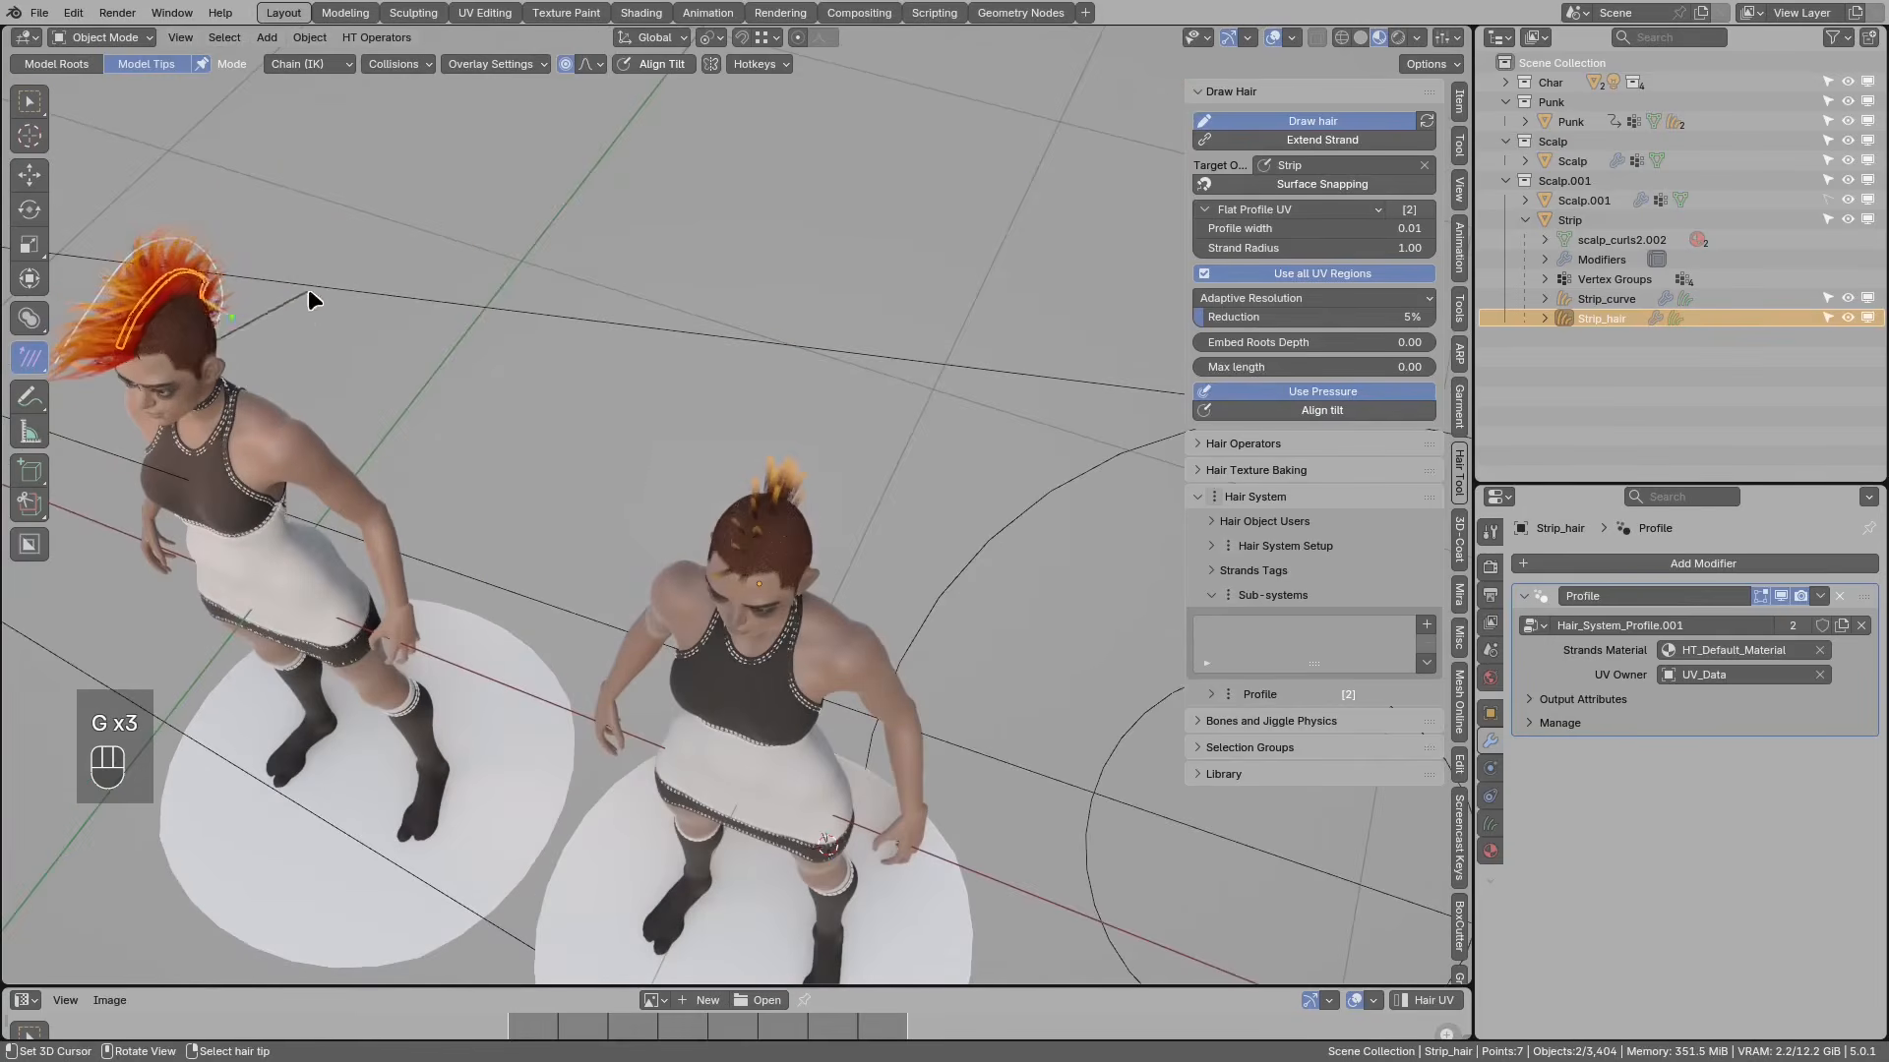
pyautogui.click(281, 226)
pyautogui.press('g')
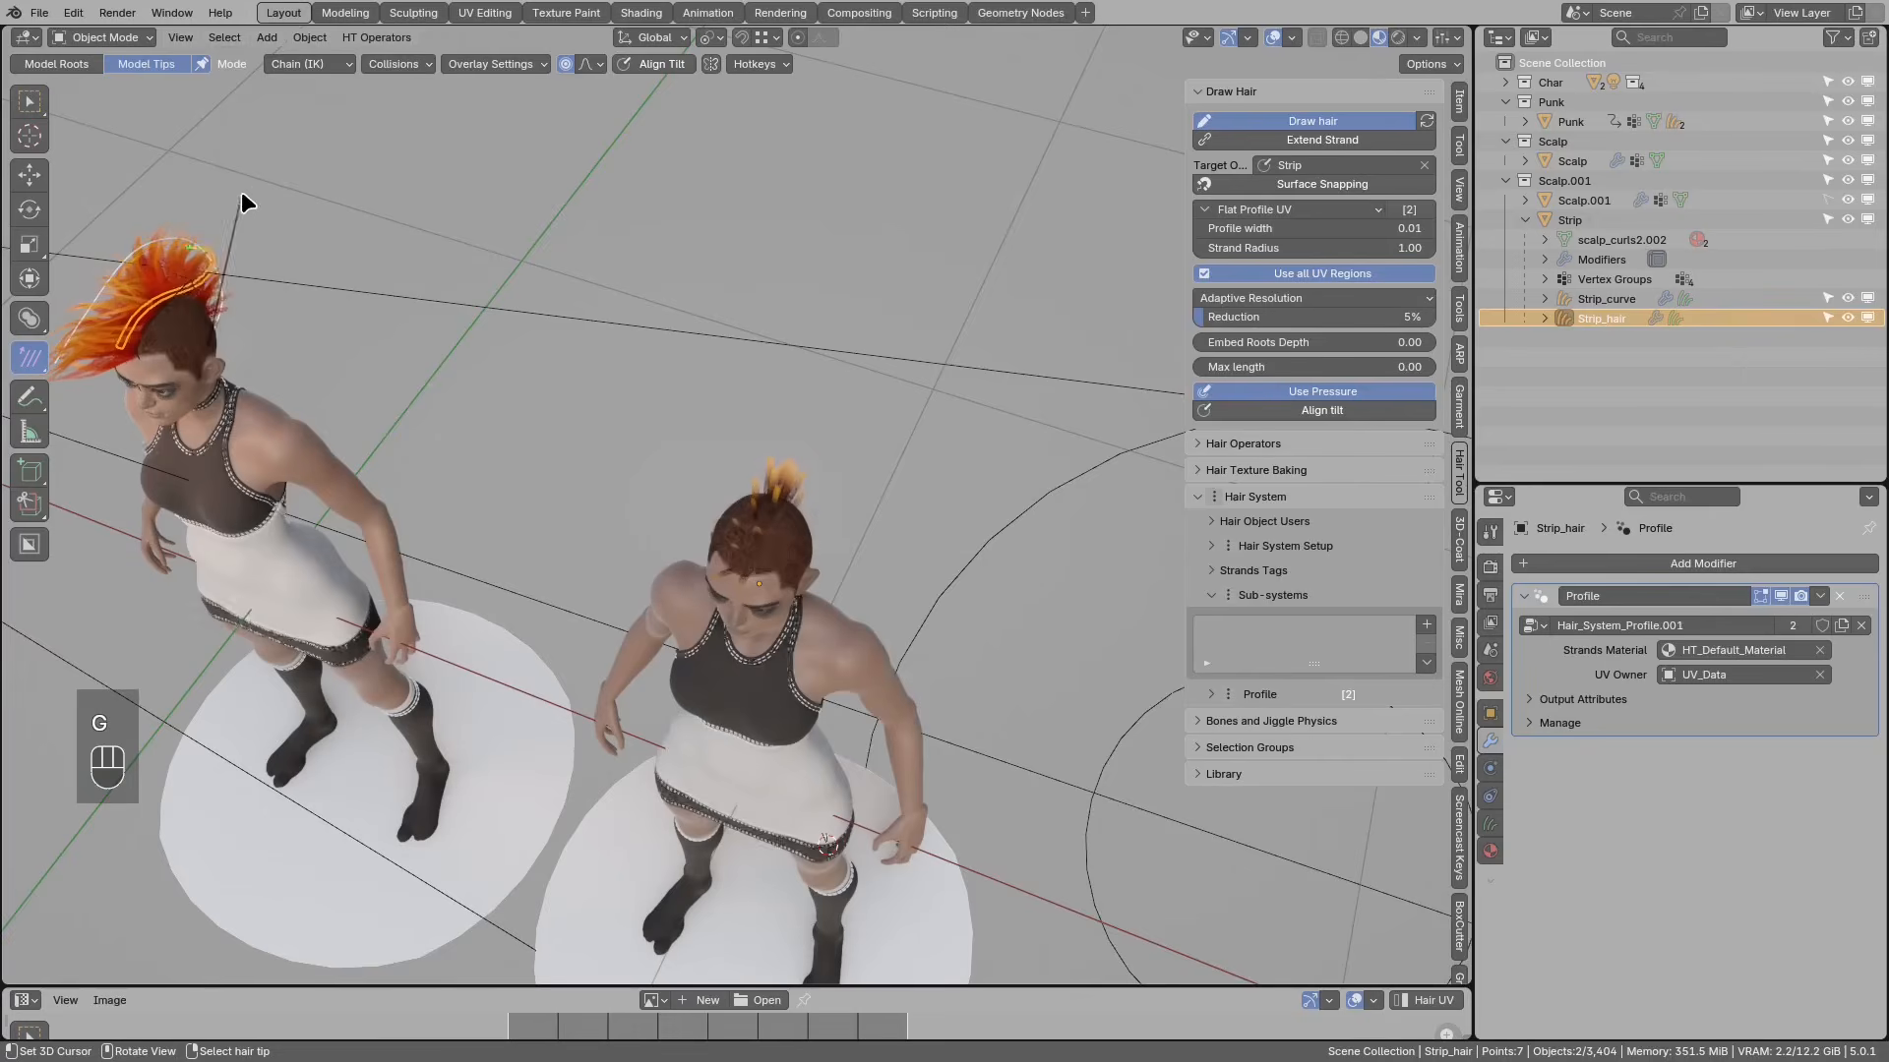
pyautogui.rightClick(240, 191)
pyautogui.keyDown('shift'); pyautogui.moveTo(228, 281); pyautogui.dragTo(330, 325, button='middle'); pyautogui.keyUp('shift')
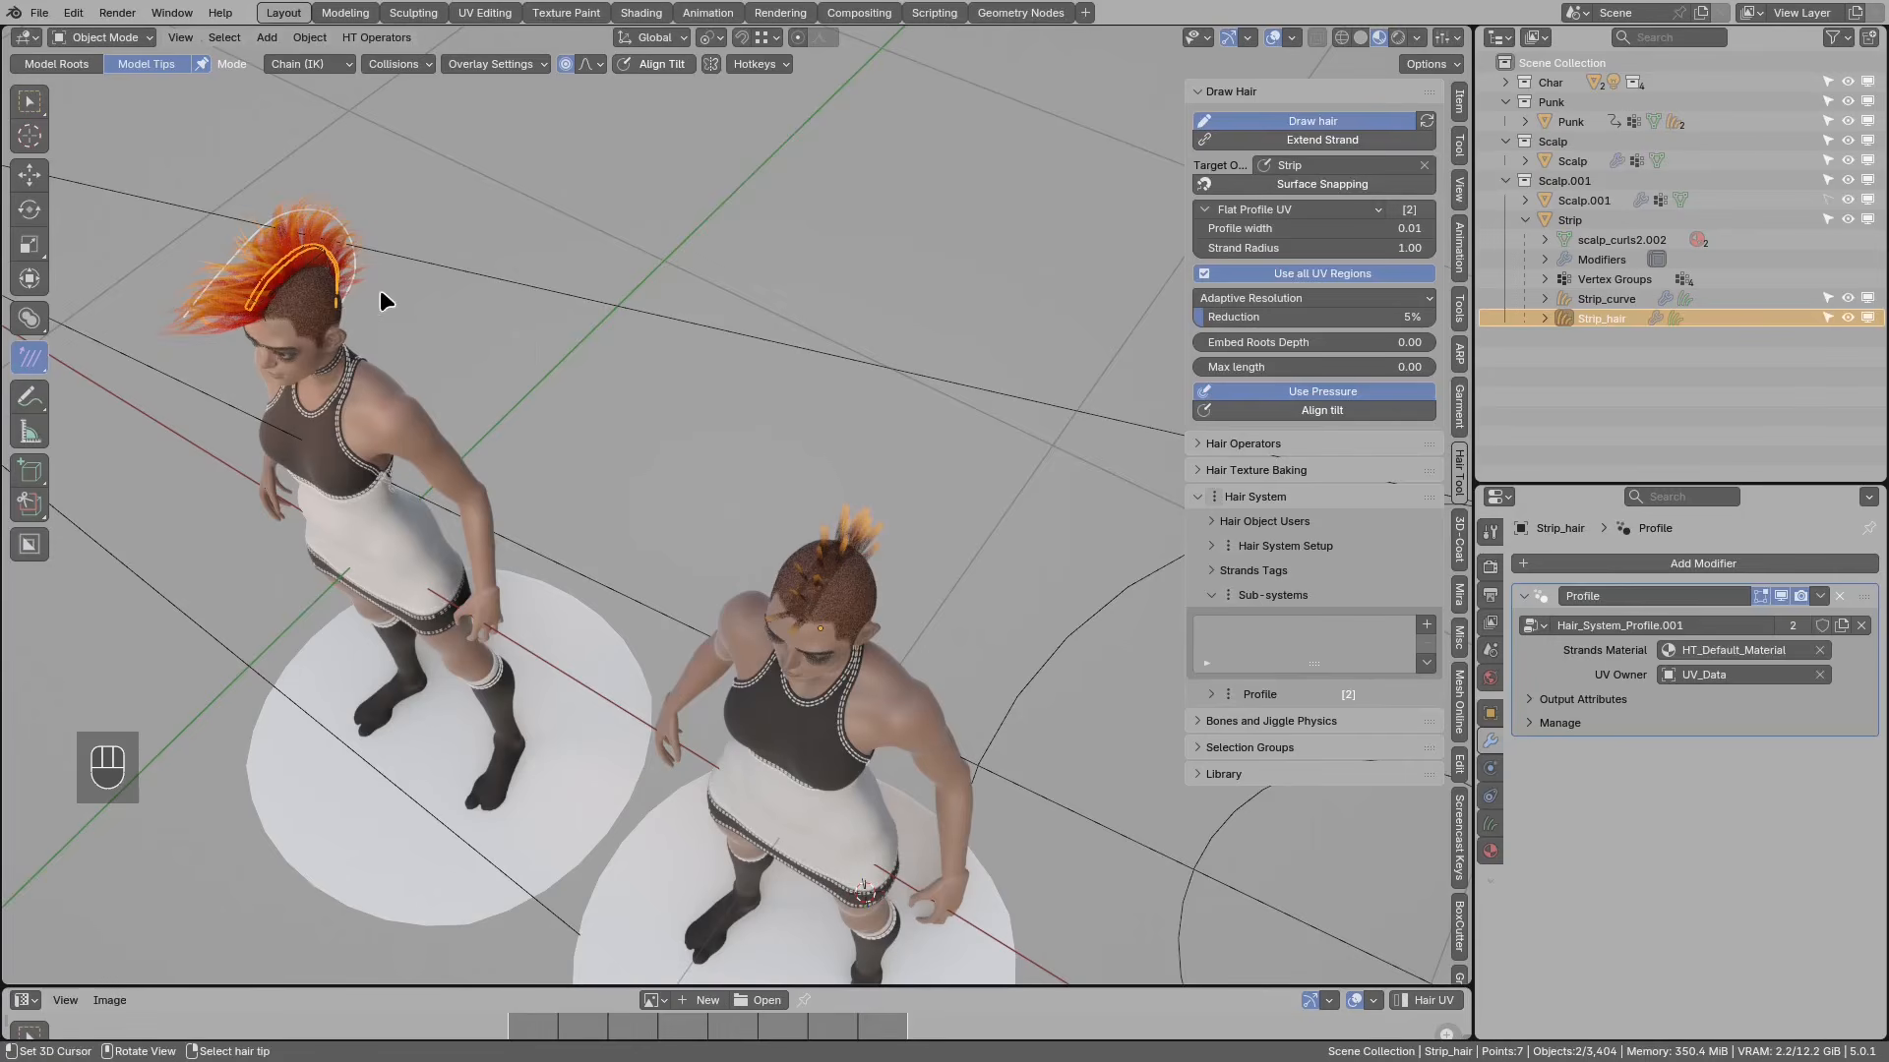
pyautogui.moveTo(374, 258); pyautogui.dragTo(362, 270, button='middle')
pyautogui.press('g')
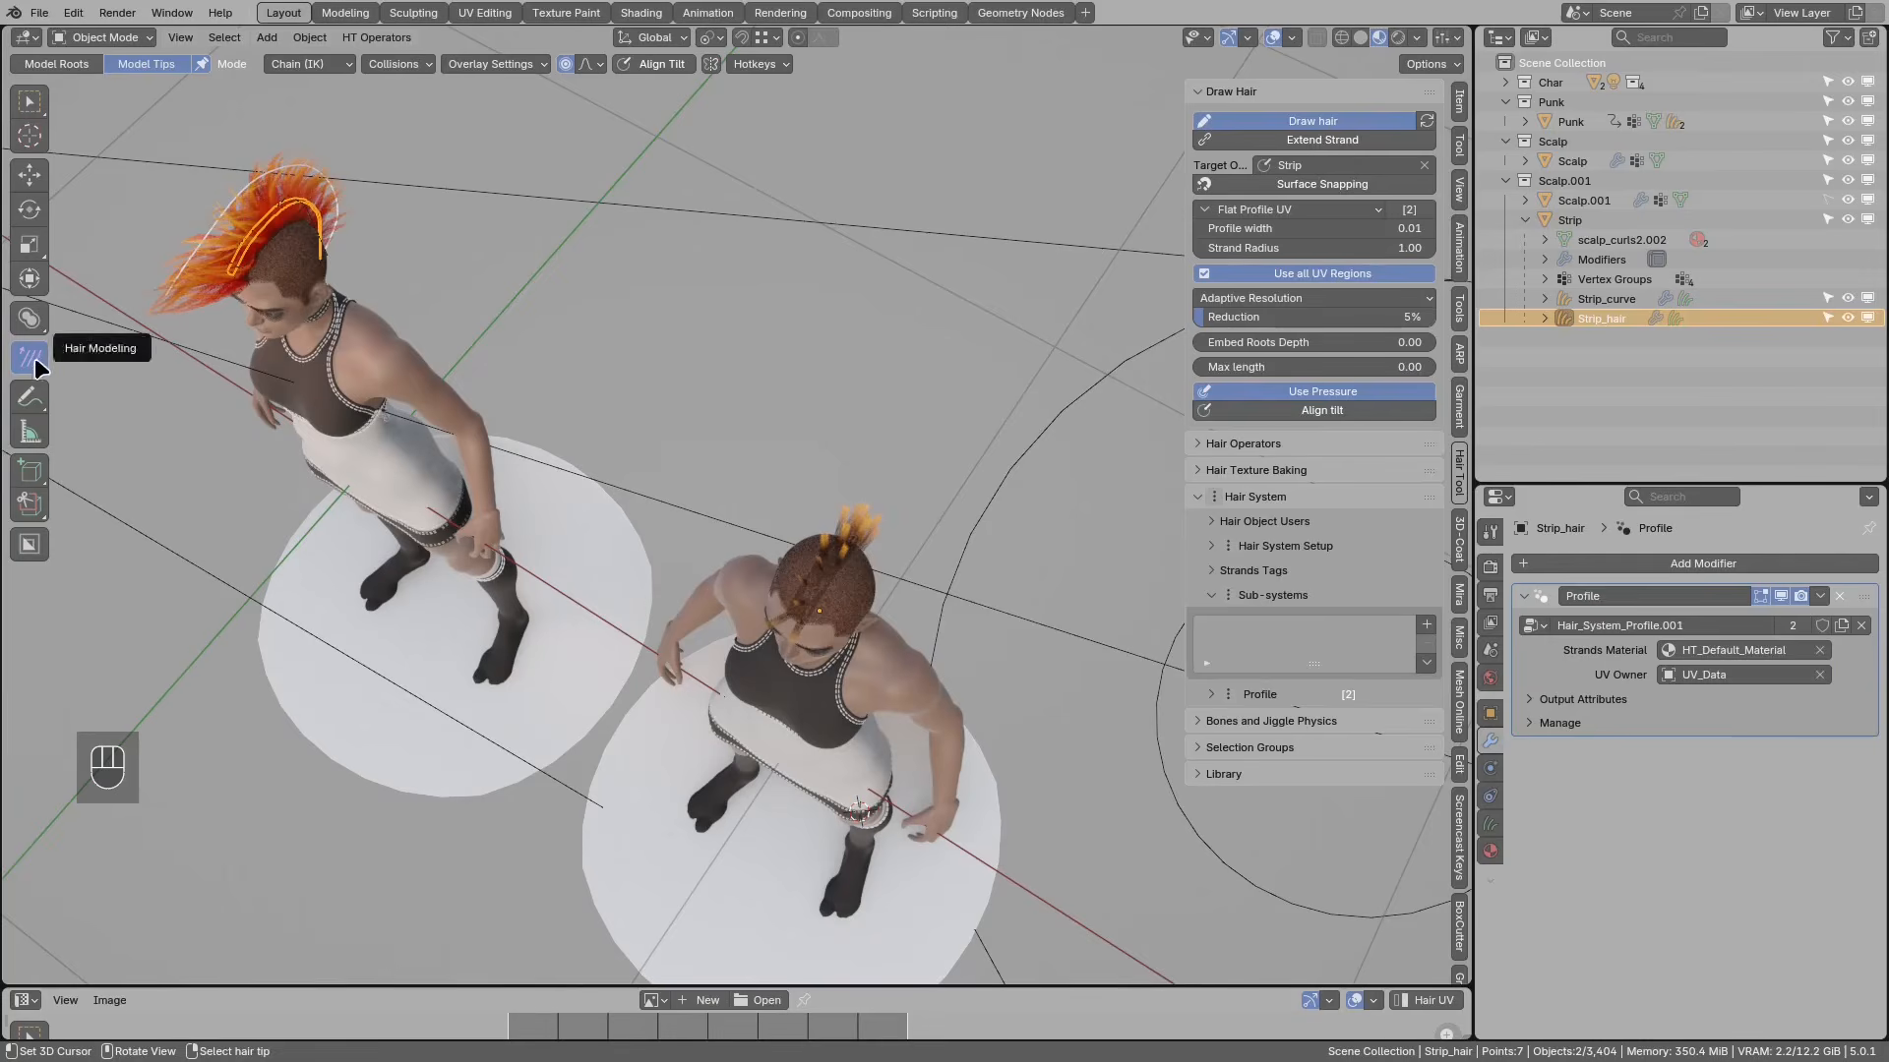
# Step: Move the drawn strand 1 m along the X axis onto the second character's head
pyautogui.click(36, 108)
pyautogui.press('g')
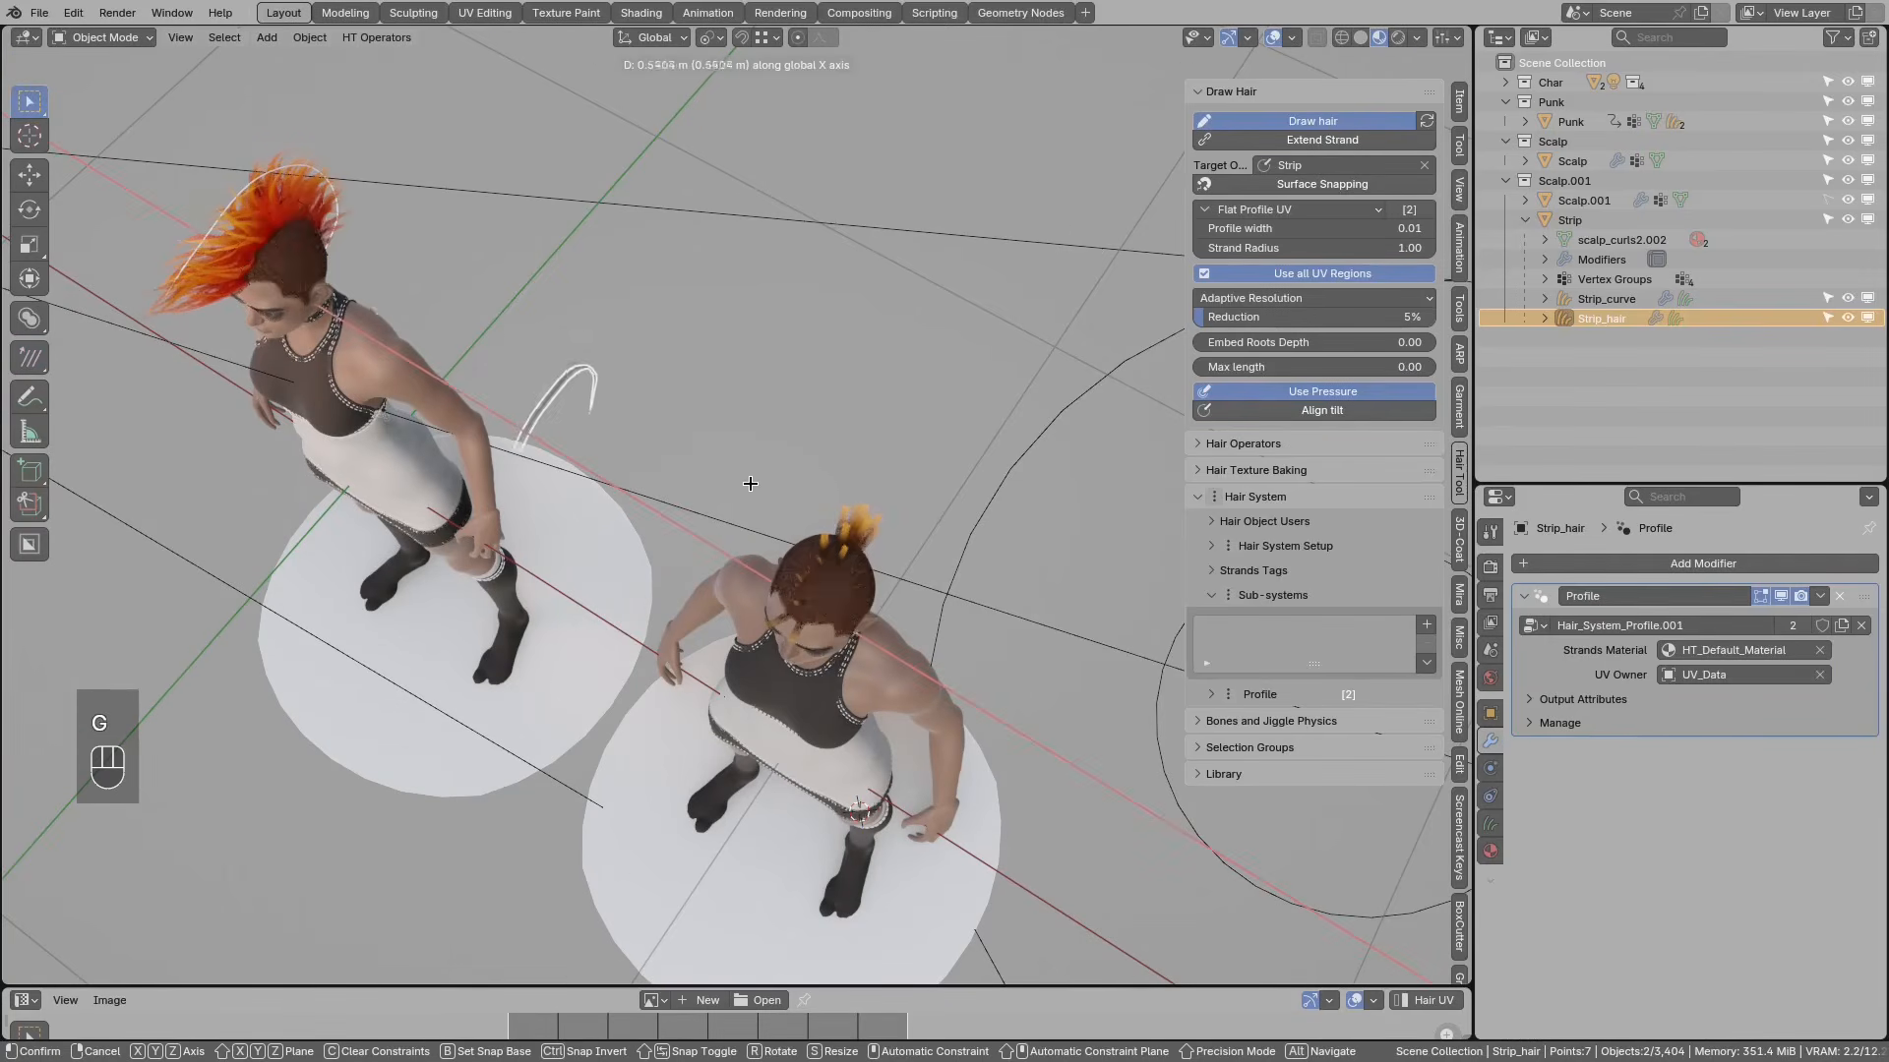
pyautogui.press('1')
pyautogui.click(754, 486)
pyautogui.moveTo(756, 488); pyautogui.dragTo(895, 482, button='middle')
pyautogui.press('KP_Decimal')
pyautogui.scroll(-7, 797, 469)
pyautogui.scroll(-5, 897, 484)
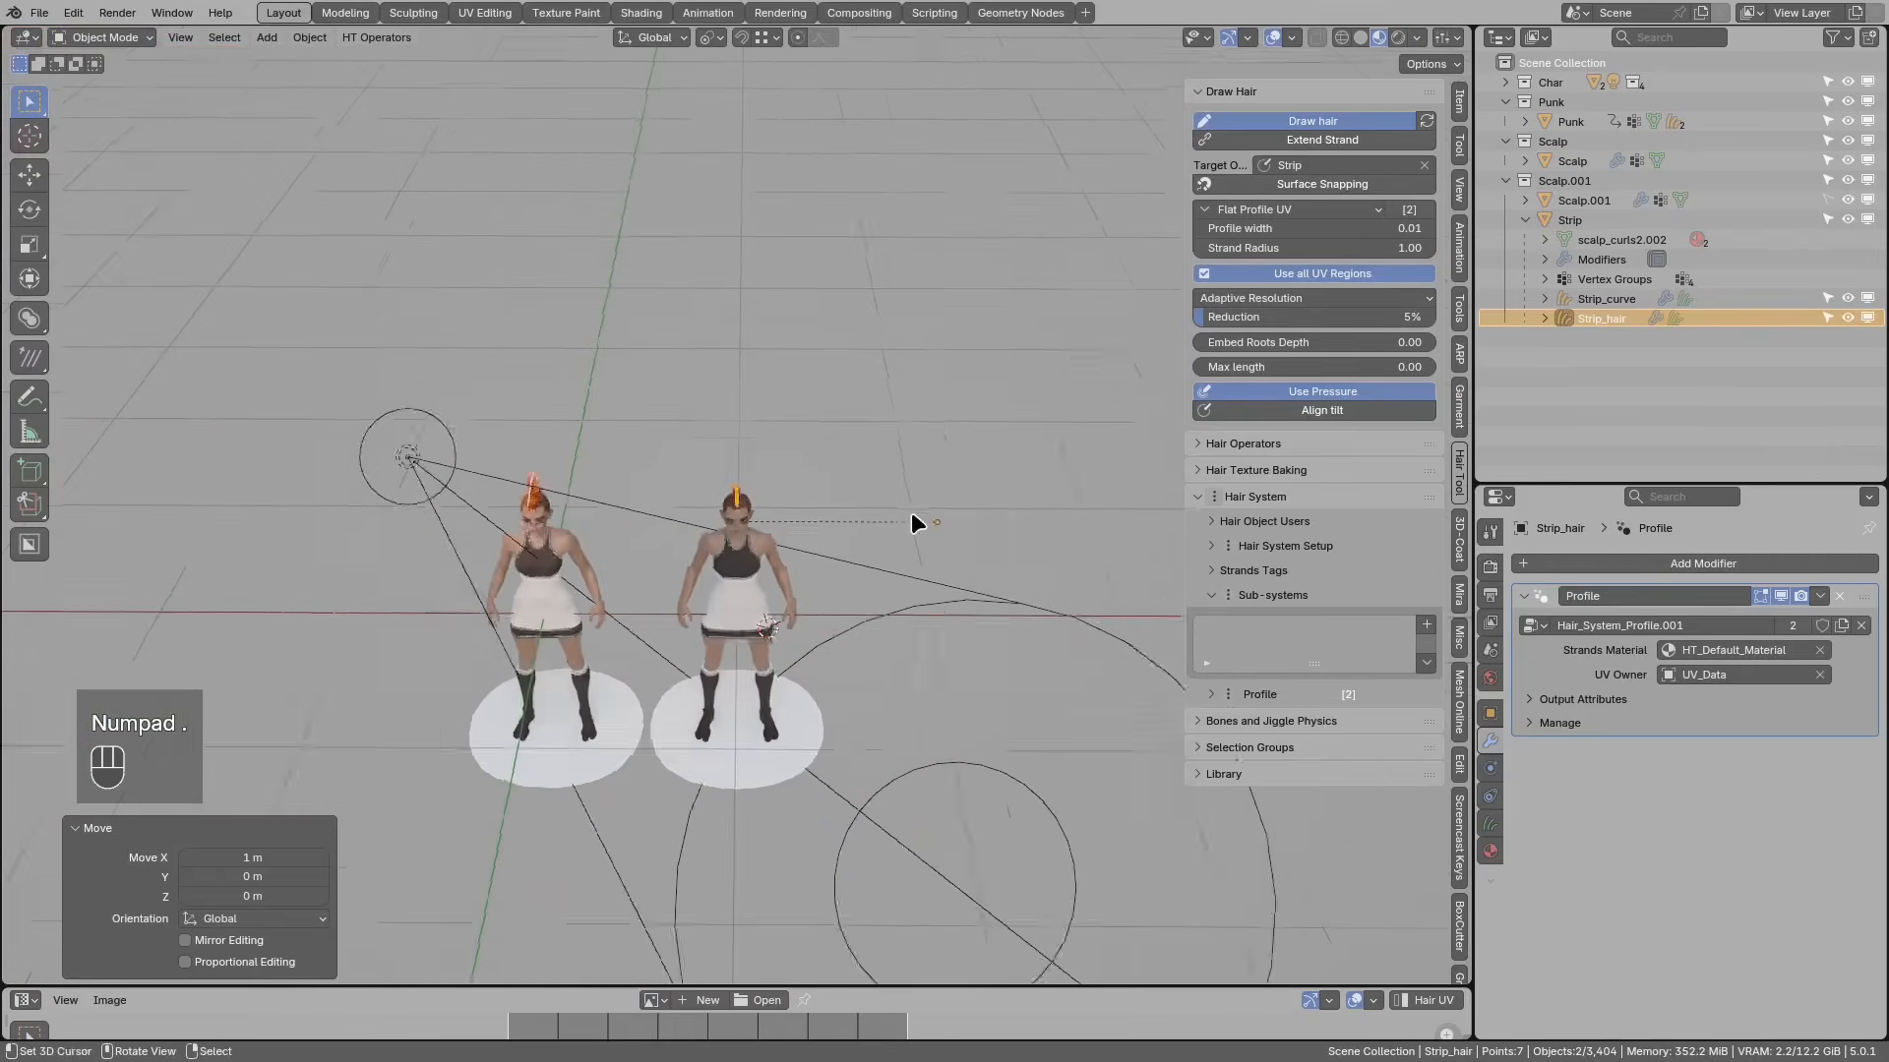
pyautogui.scroll(2, 920, 514)
pyautogui.press('r')
pyautogui.rightClick(1001, 495)
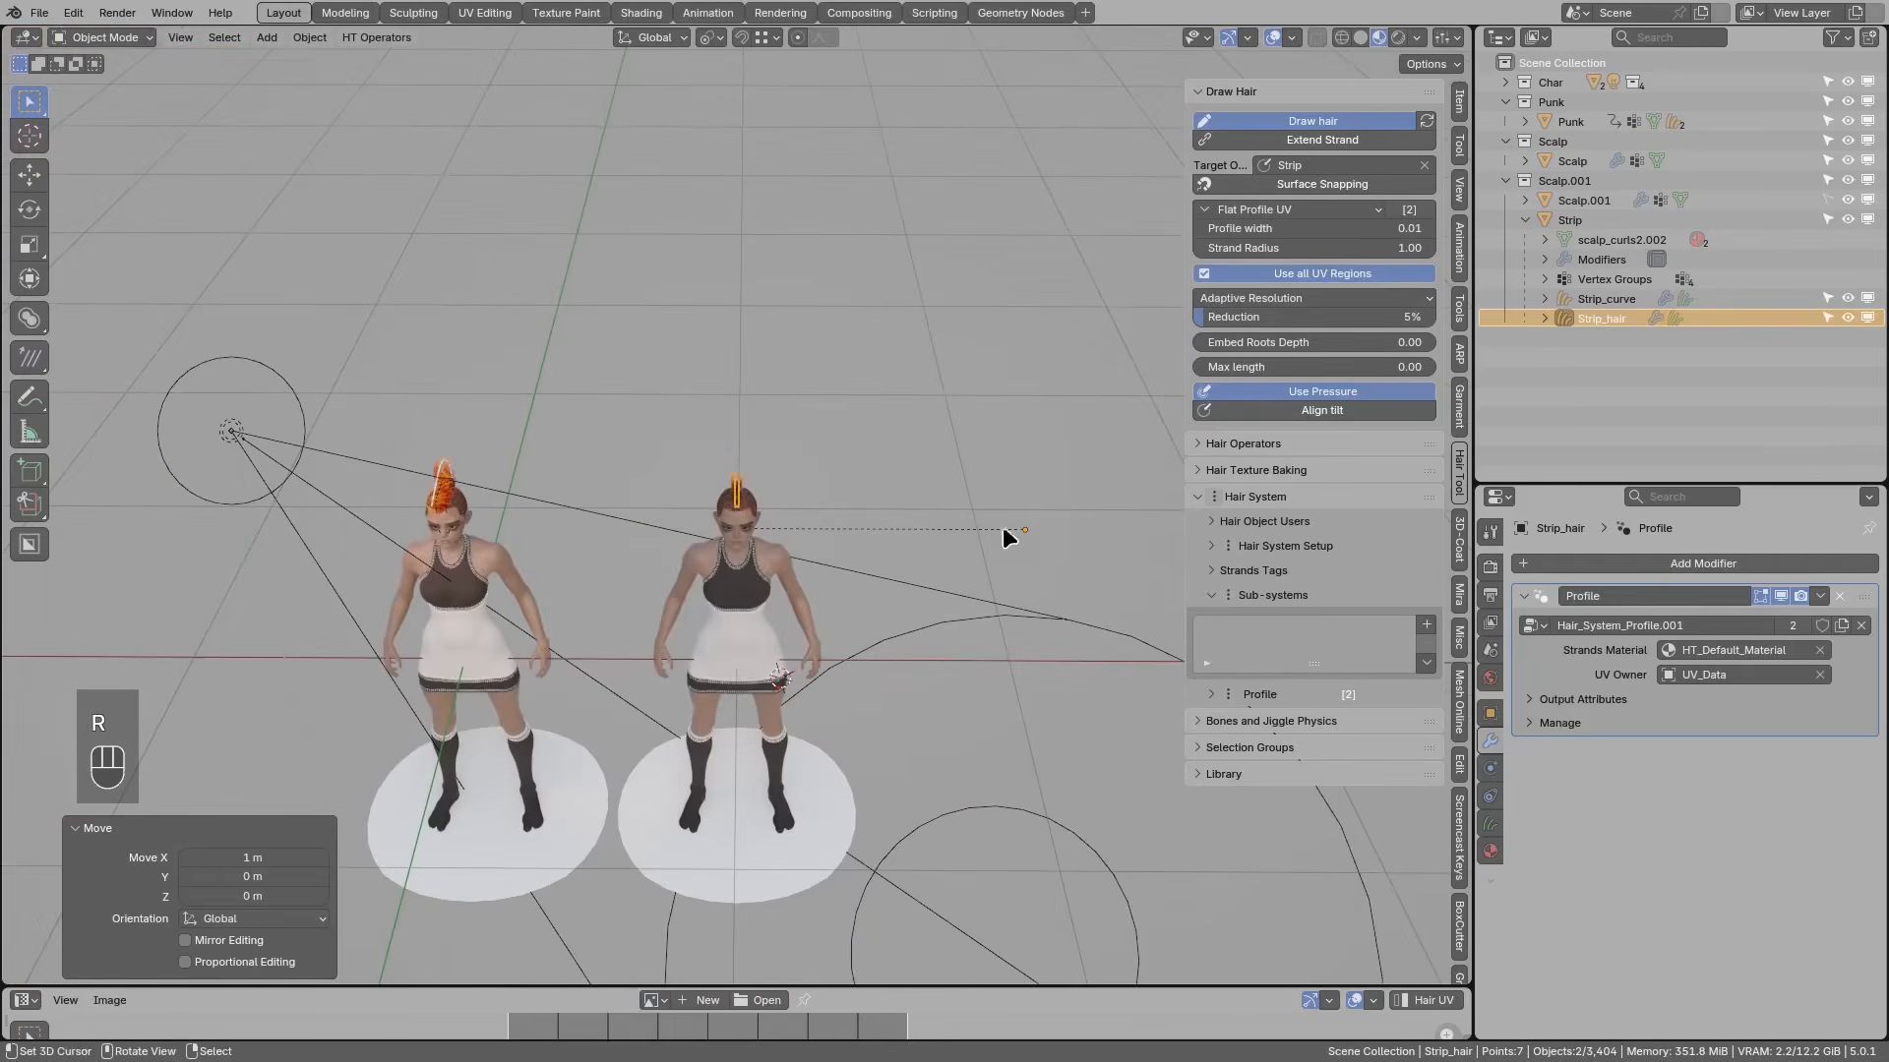
# Step: Select the Strip mesh on the second character's scalp and copy its transformation
pyautogui.scroll(4, 881, 461)
pyautogui.scroll(4, 688, 515)
pyautogui.moveTo(881, 461); pyautogui.dragTo(708, 596, button='middle')
pyautogui.scroll(4, 704, 456)
pyautogui.rightClick(699, 443)
pyautogui.scroll(-2, 708, 596)
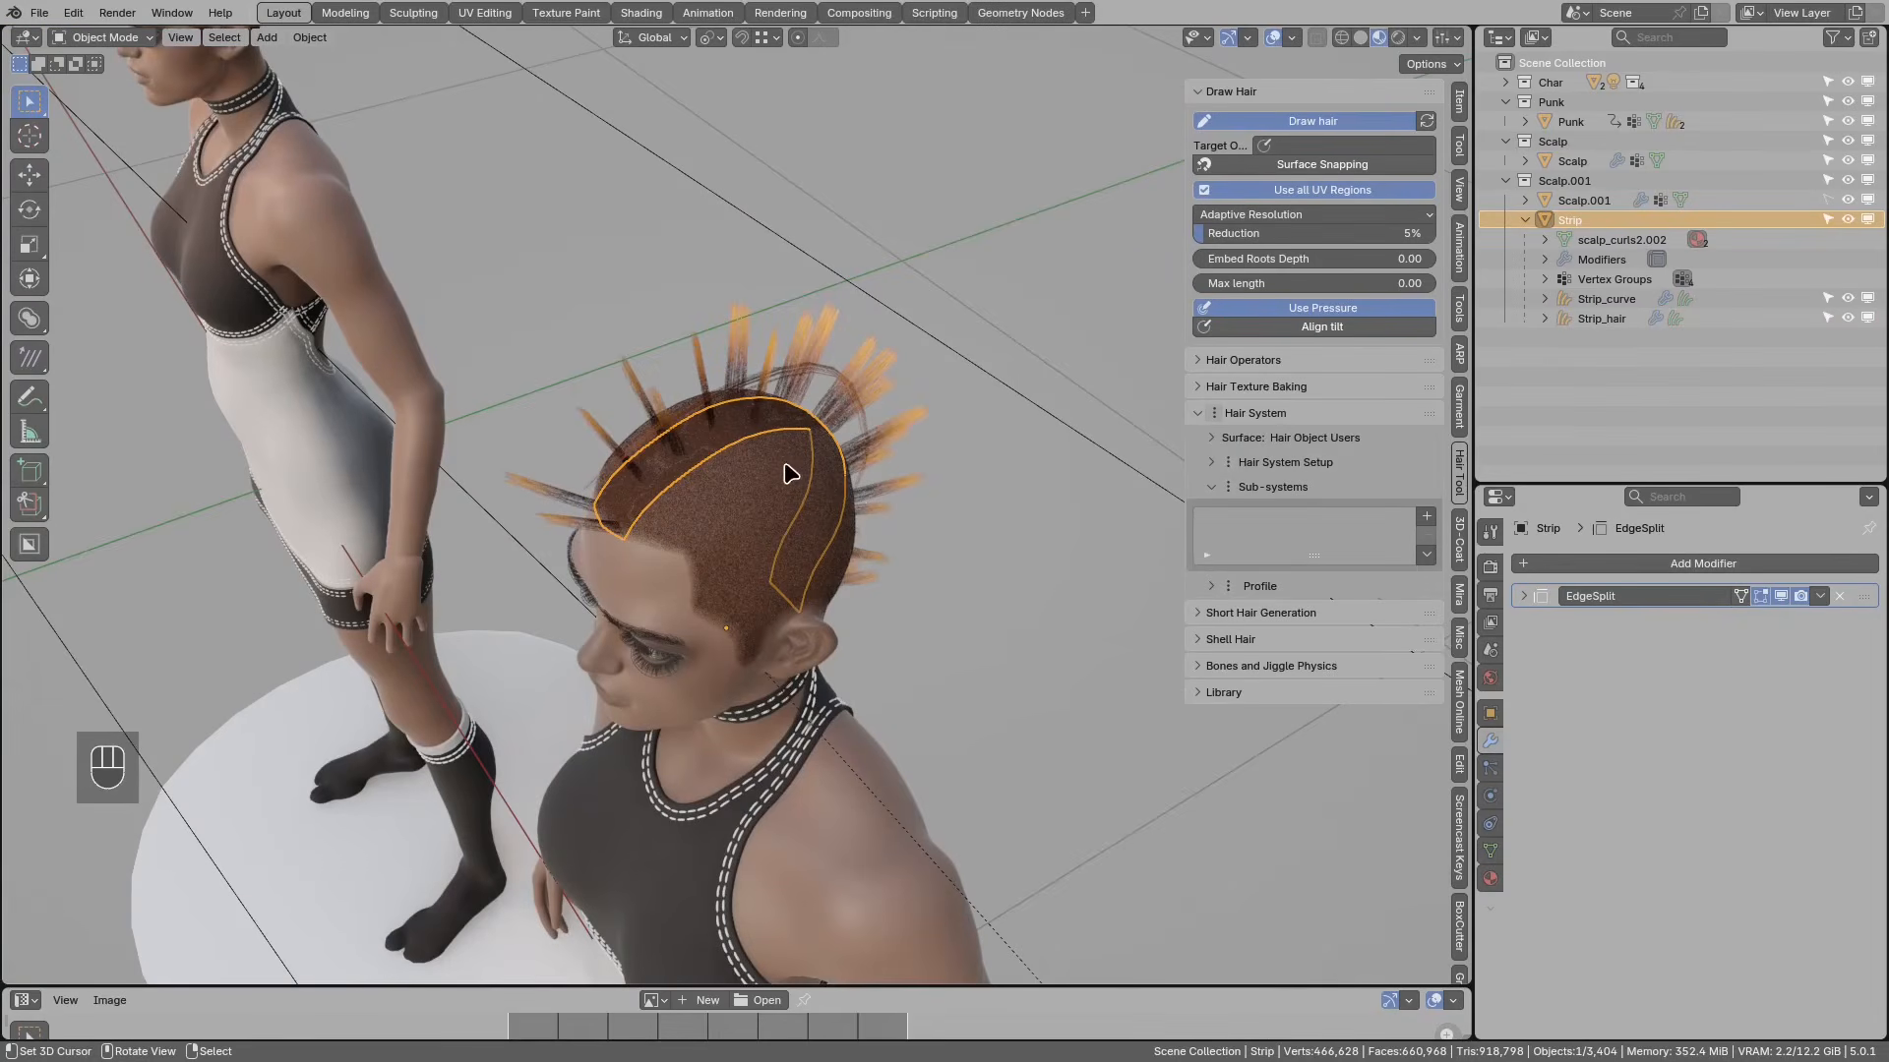
pyautogui.press('w')
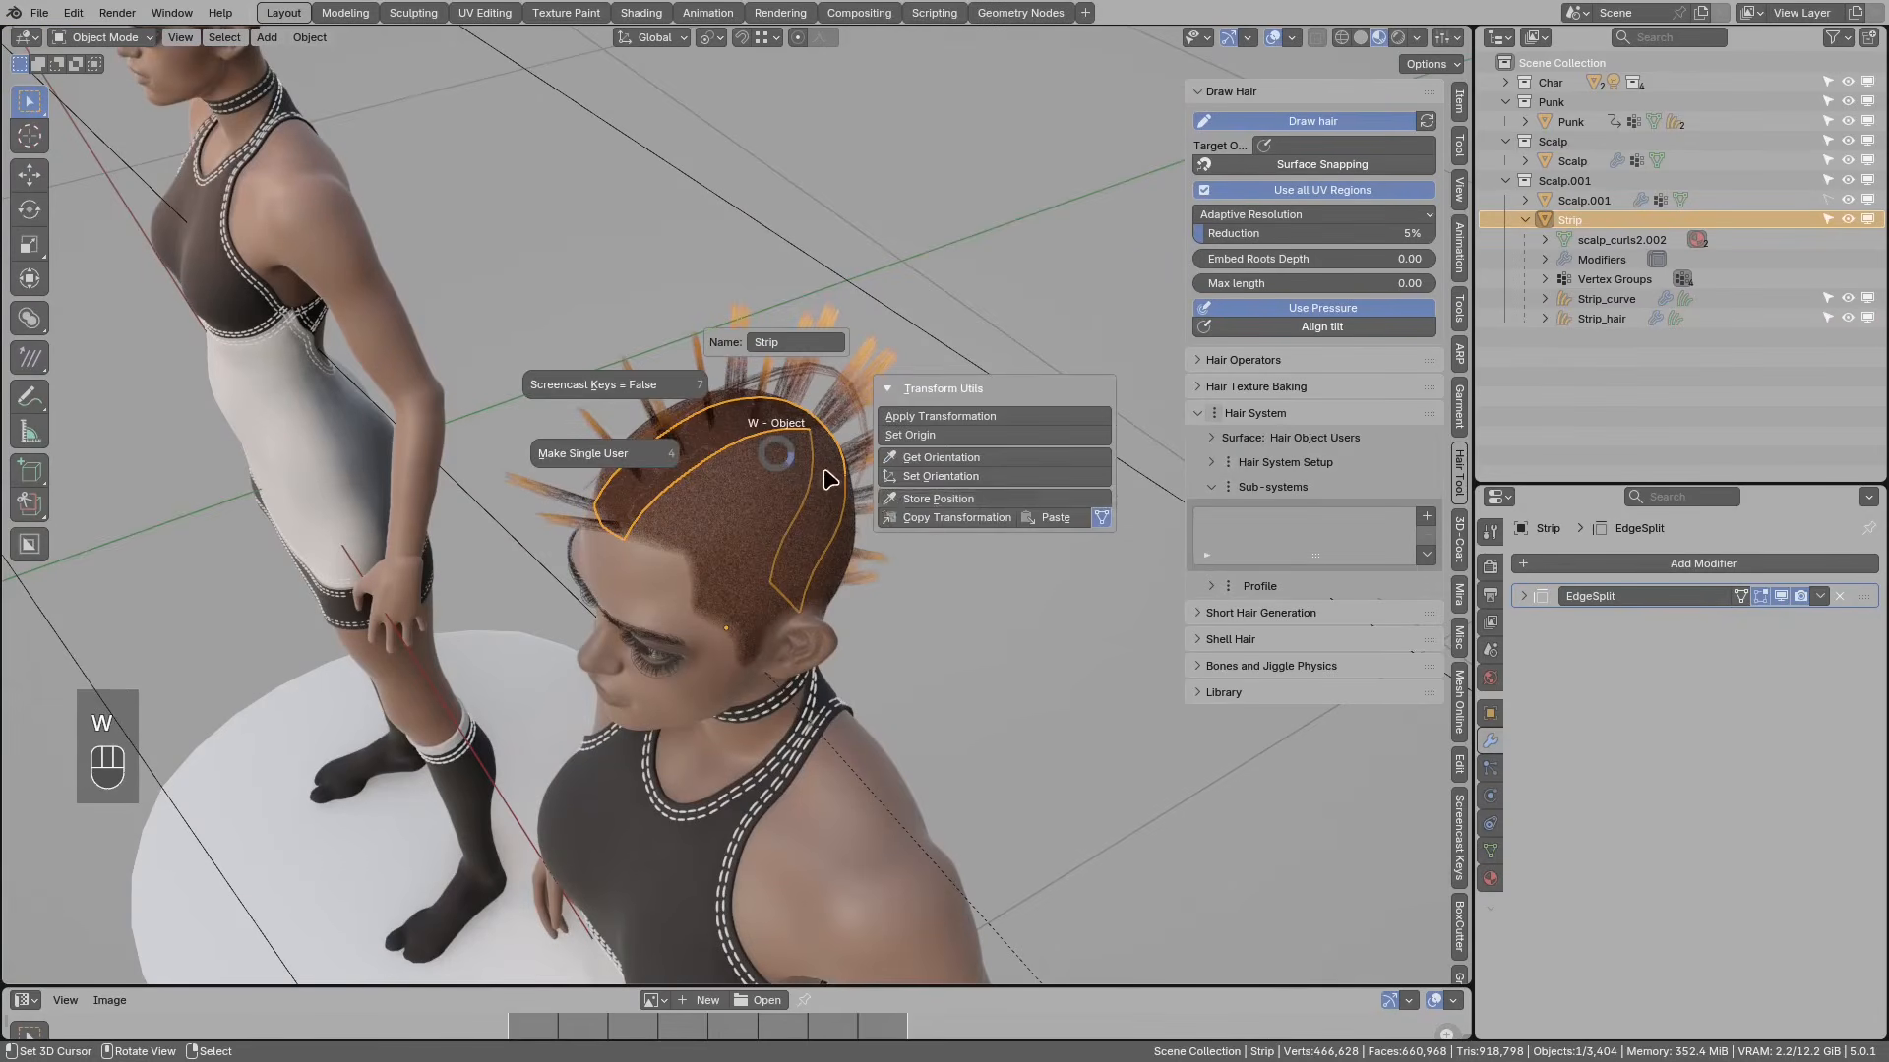
pyautogui.click(909, 515)
# Step: Paste the copied transformation onto the drawn strand with Cancel mesh movement enabled, so that only its origin is realigned
pyautogui.press('e')
pyautogui.press('w')
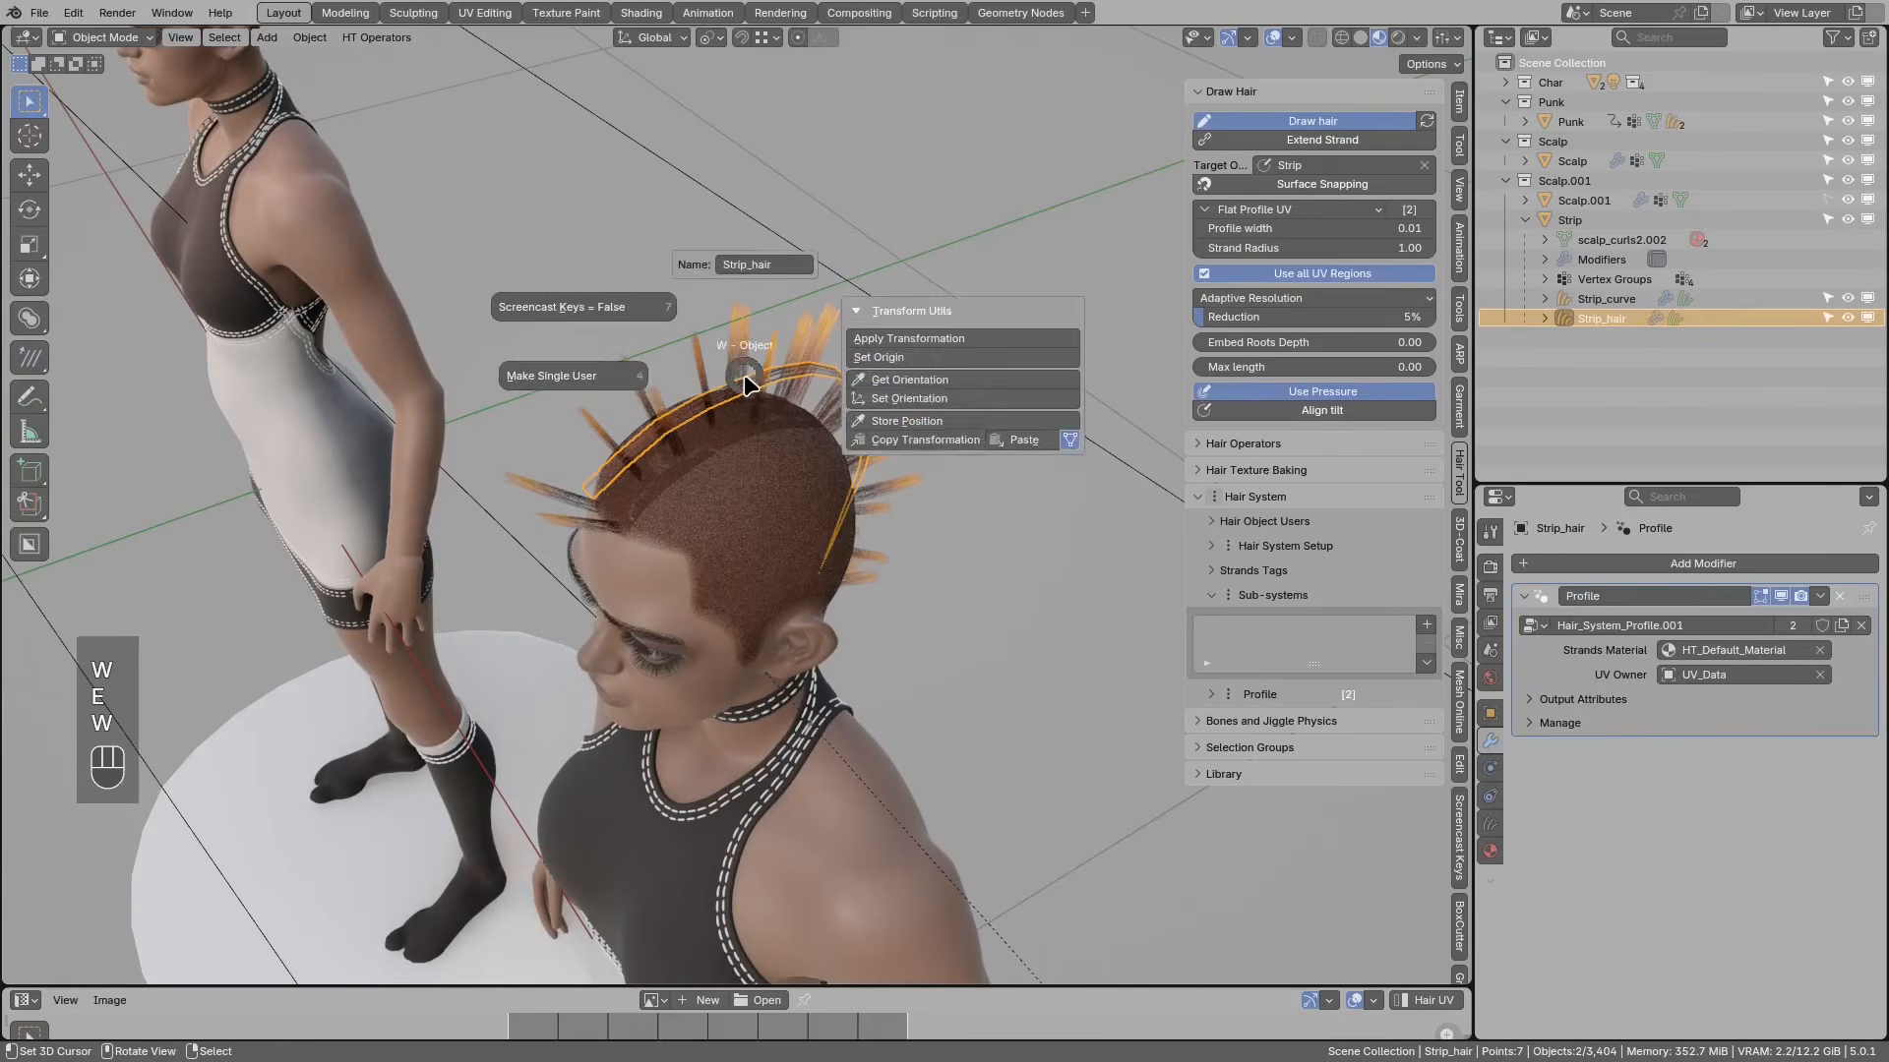
pyautogui.press('w')
pyautogui.click(1015, 441)
pyautogui.moveTo(772, 422); pyautogui.dragTo(782, 334, button='middle')
pyautogui.press('r')
pyautogui.rightClick(709, 368)
pyautogui.scroll(-2, 713, 394)
pyautogui.scroll(3, 934, 379)
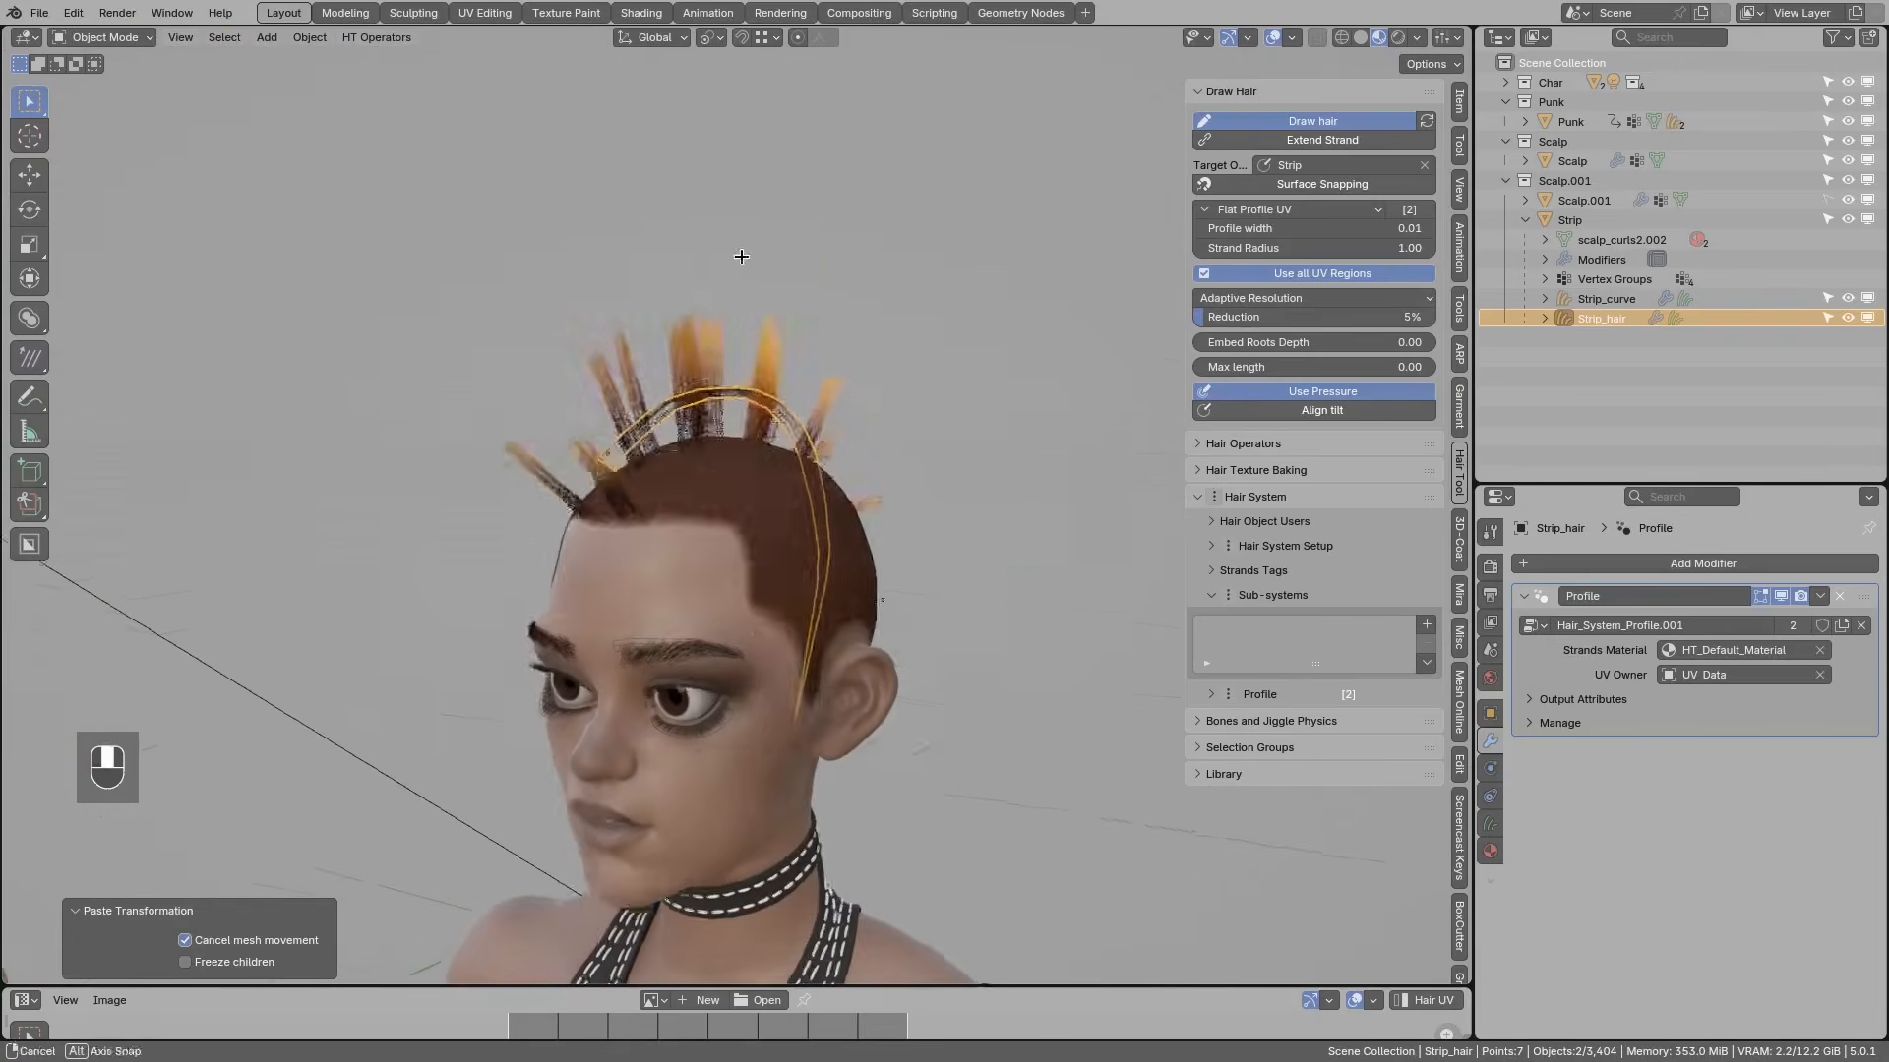
pyautogui.click(785, 339)
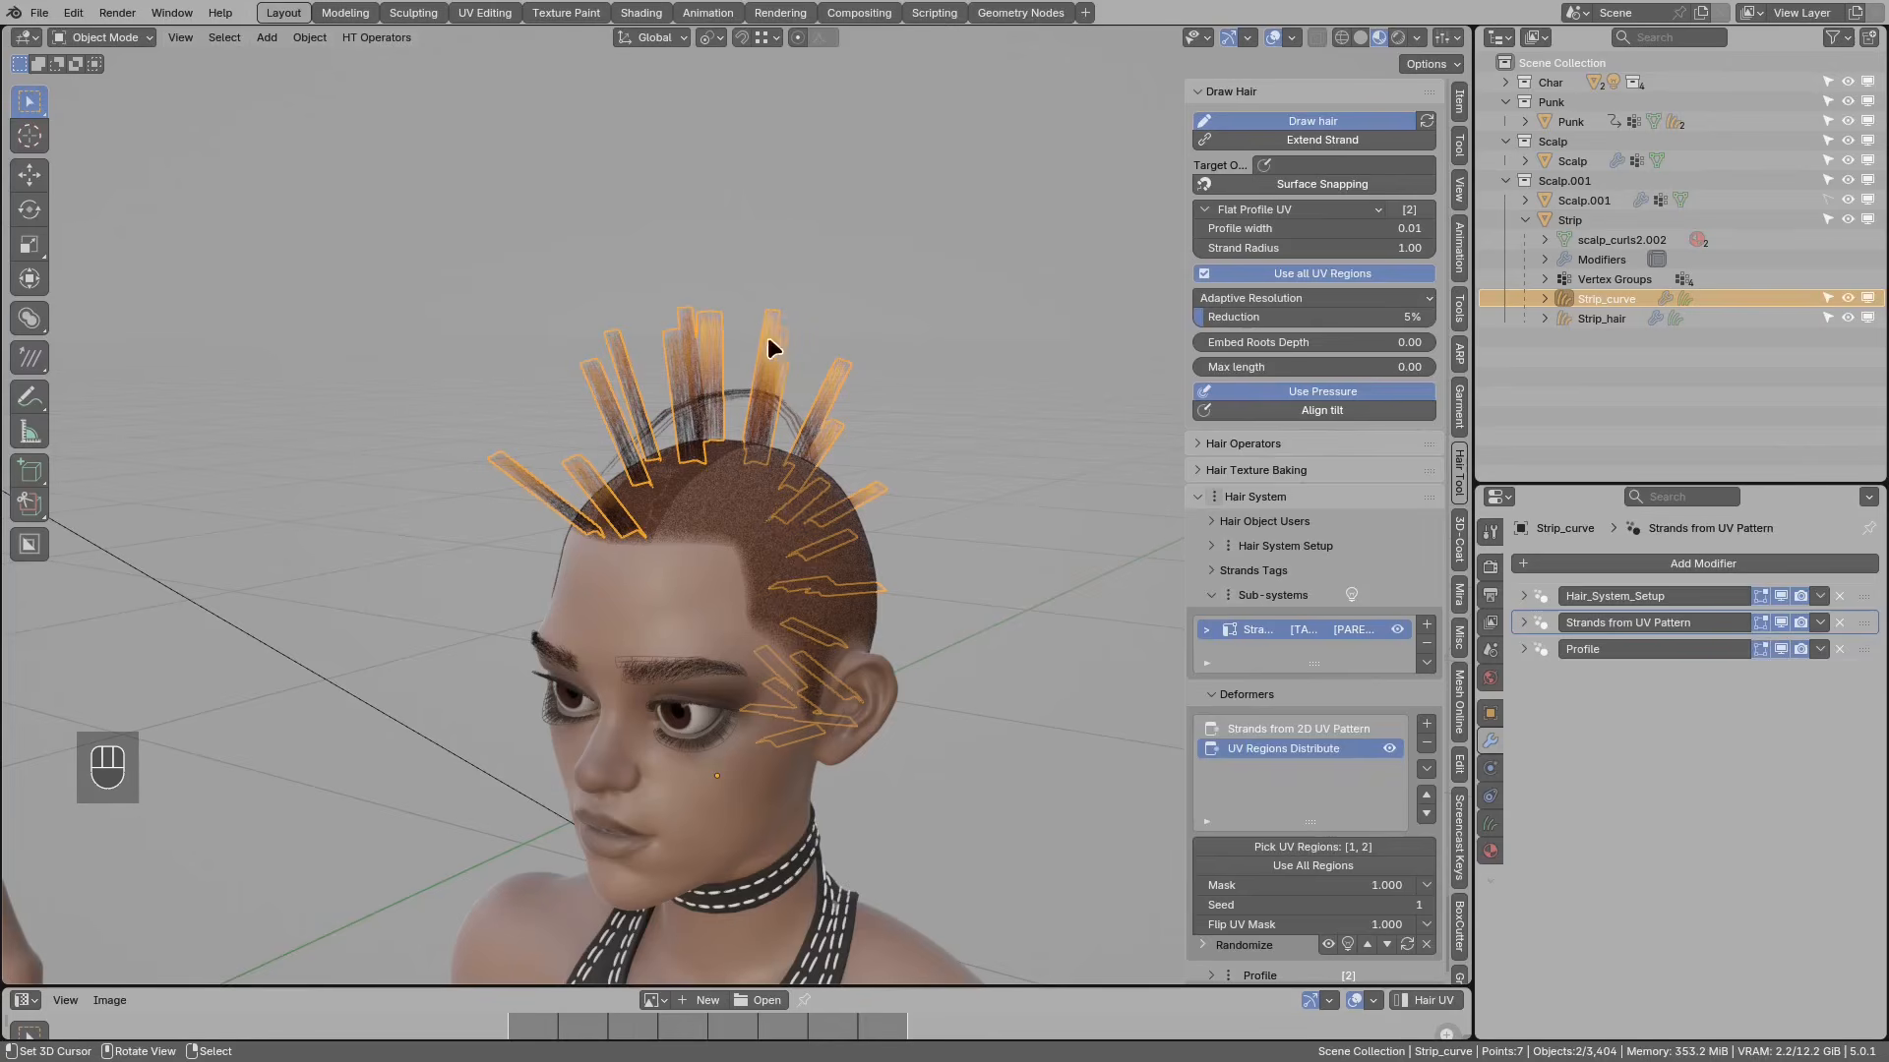
pyautogui.rightClick(739, 391)
pyautogui.press('g')
pyautogui.rightClick(755, 357)
pyautogui.moveTo(758, 358)
pyautogui.mouseDown(button='middle')
pyautogui.moveTo(816, 382)
pyautogui.moveTo(768, 431)
pyautogui.mouseUp(button='middle')
pyautogui.press('d')
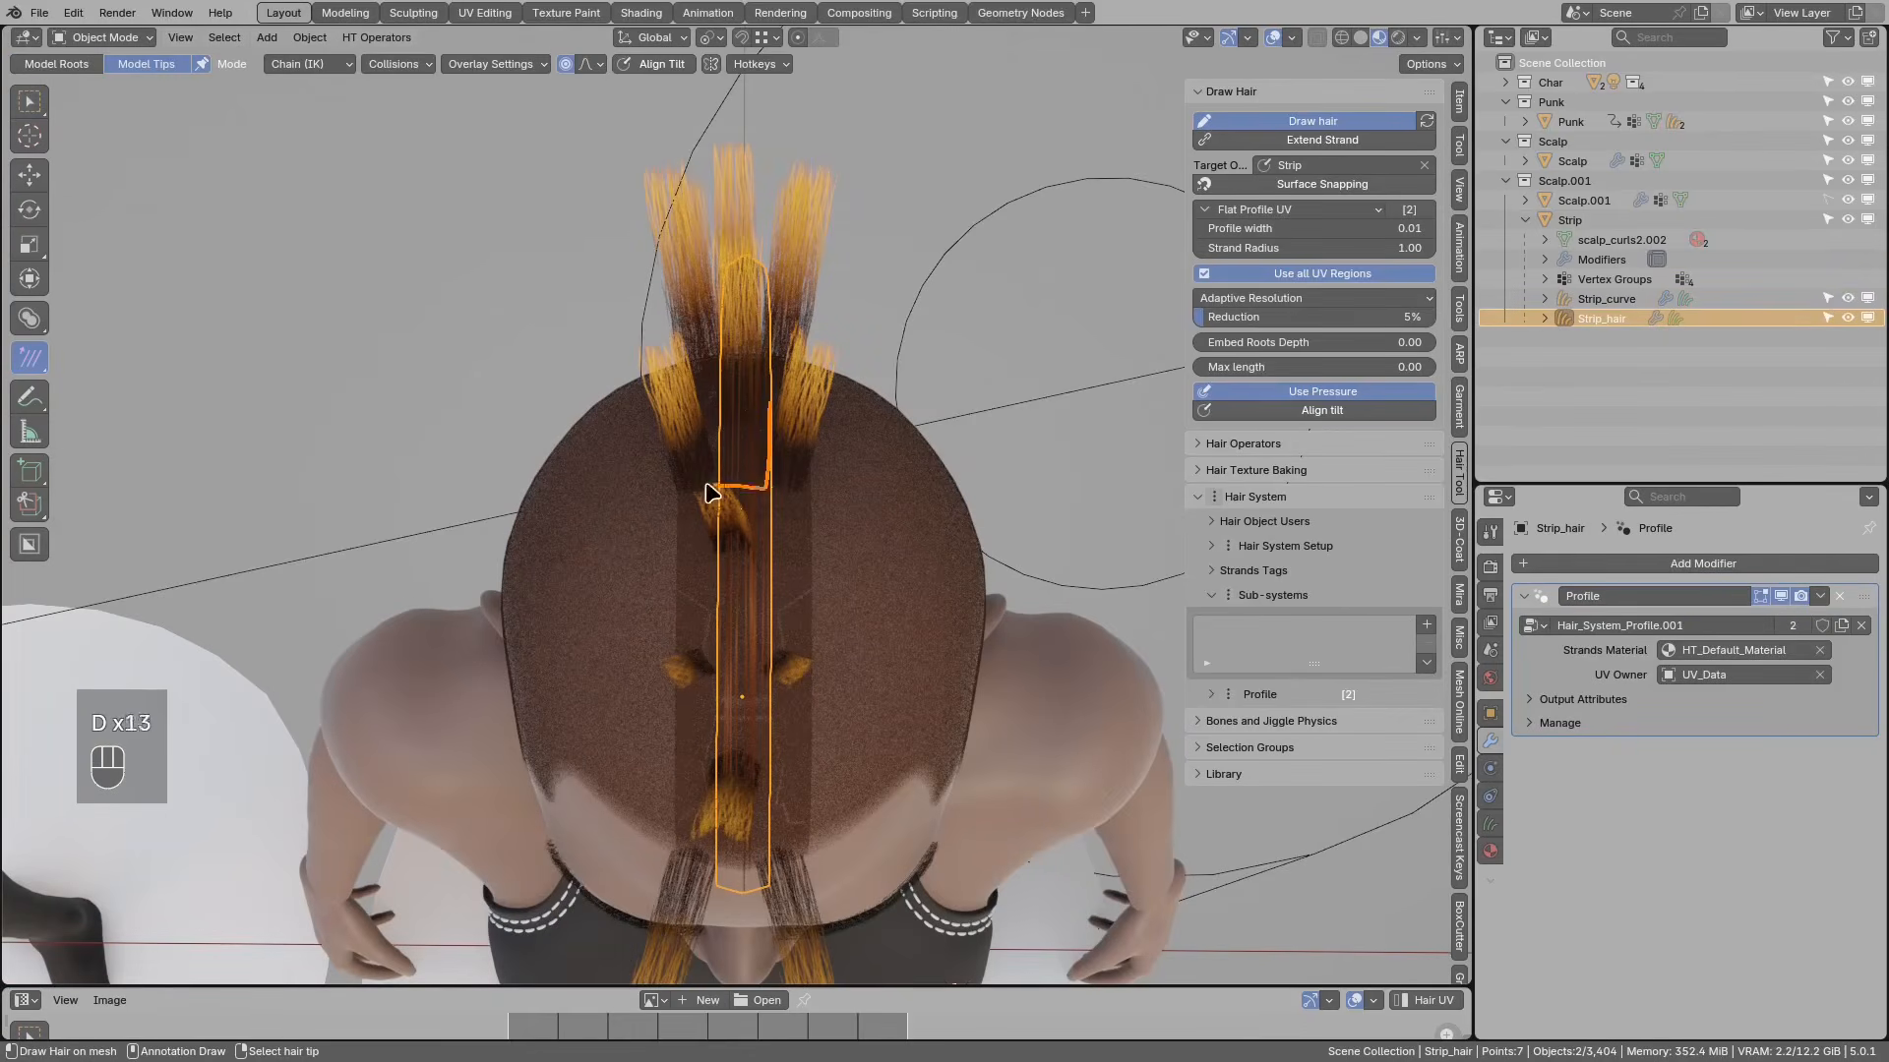
pyautogui.hotkey('ctrl', 'z')
pyautogui.moveTo(732, 402); pyautogui.dragTo(1087, 219, button='middle')
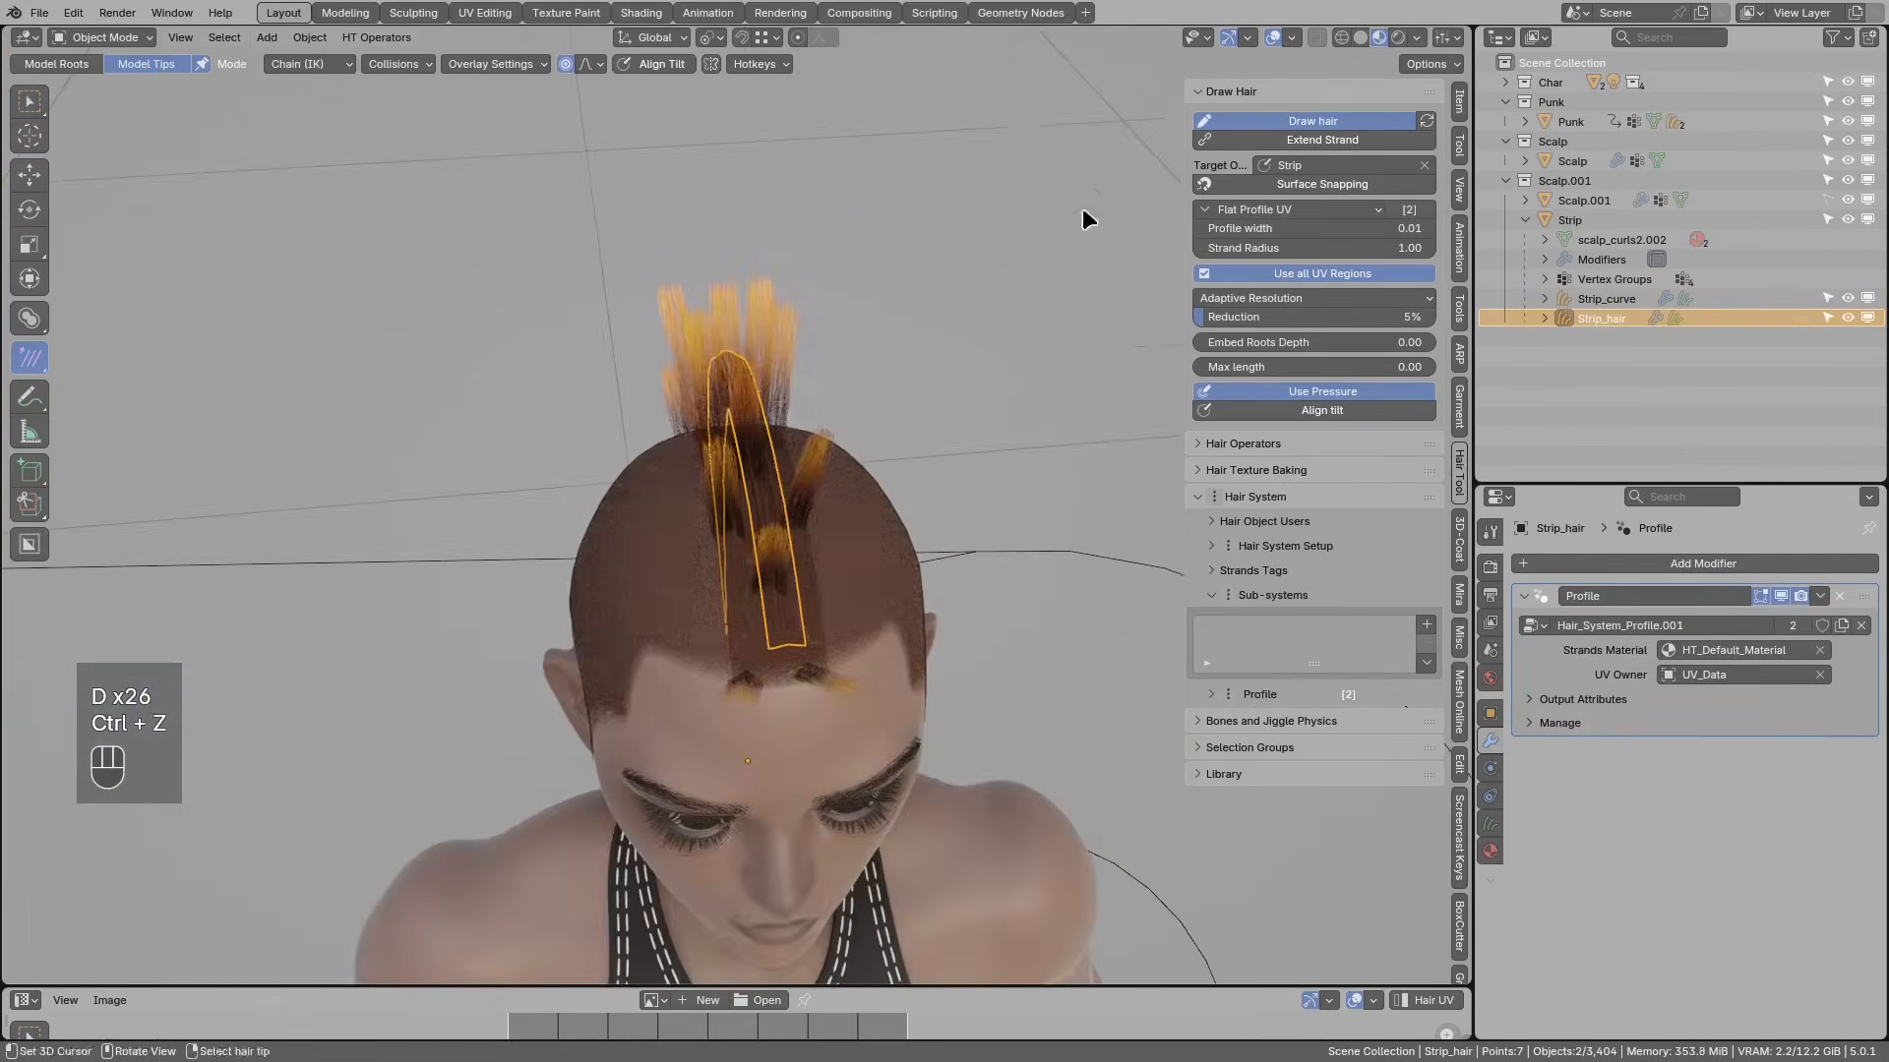
pyautogui.click(1228, 91)
pyautogui.moveTo(807, 393)
pyautogui.mouseDown(button='middle')
pyautogui.moveTo(826, 400)
pyautogui.moveTo(782, 423)
pyautogui.mouseUp(button='middle')
pyautogui.press('g')
pyautogui.rightClick(858, 325)
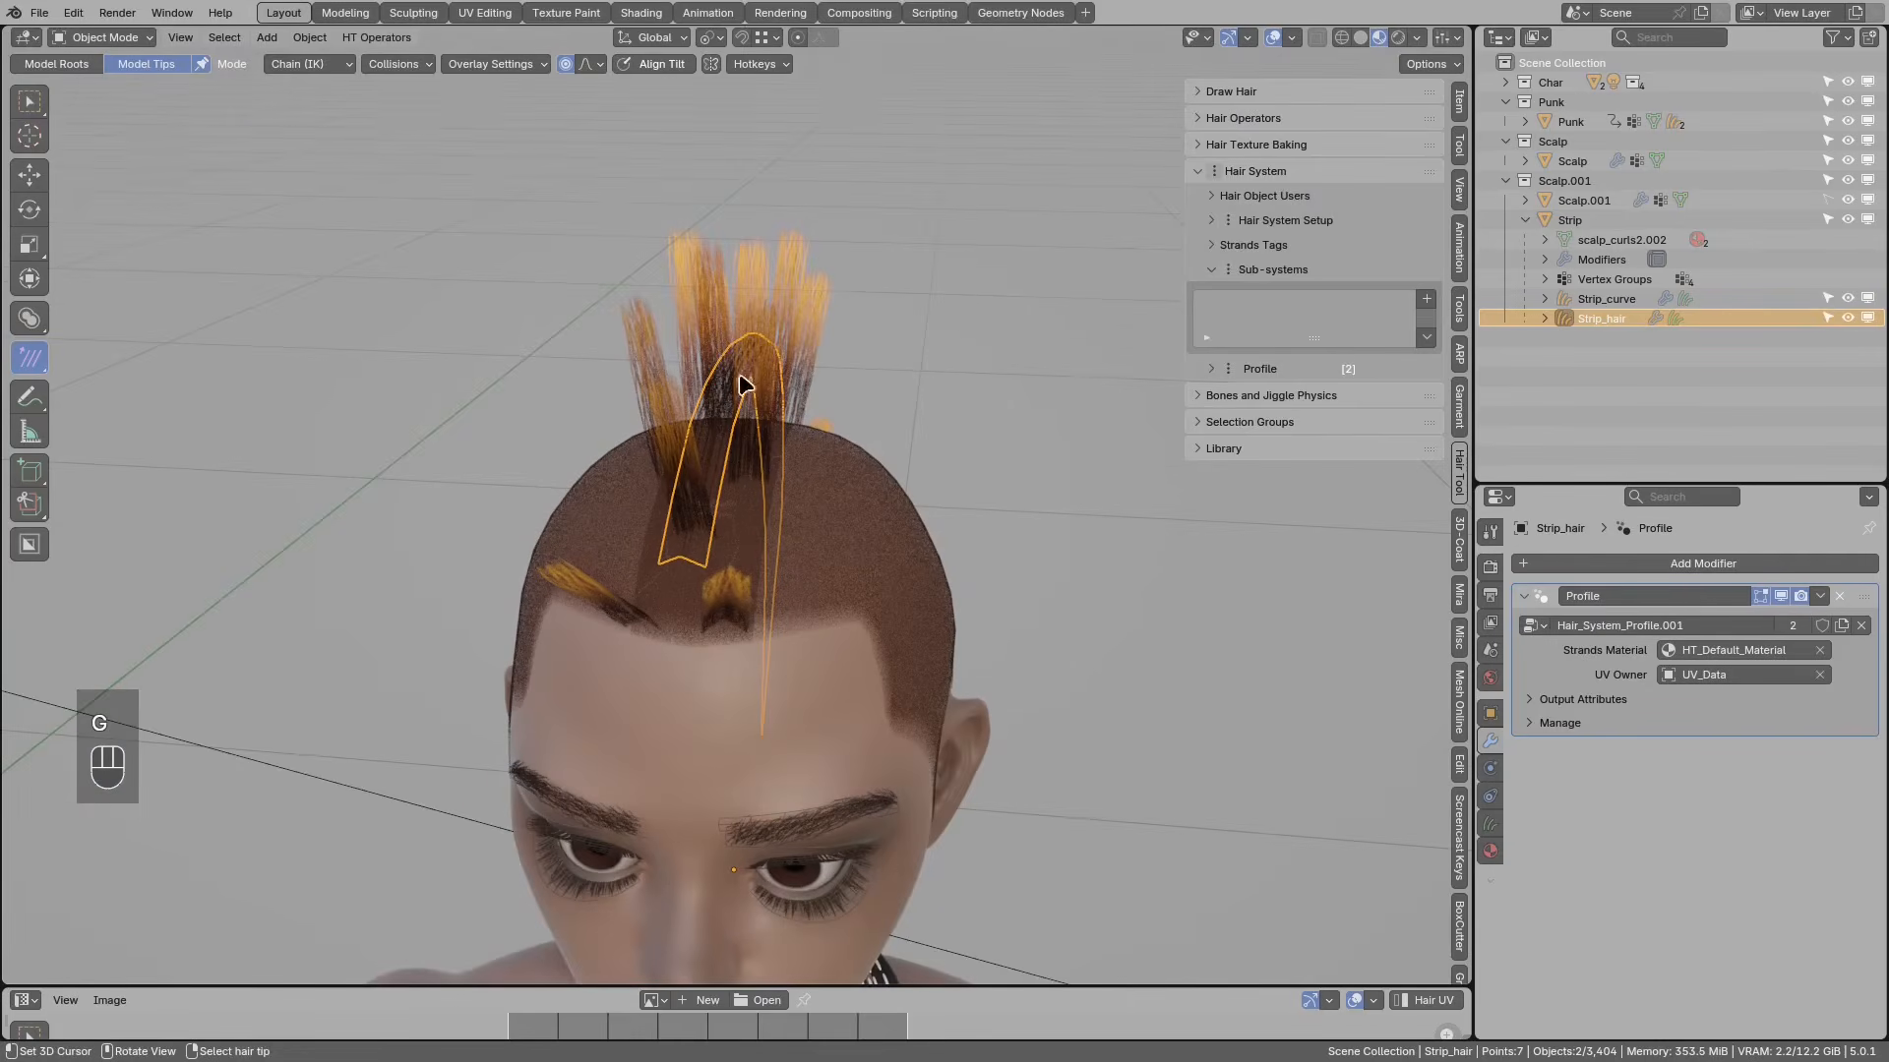
# Step: Remove the Profile modifier and the HT_Default_Material slot from the drawn strand
pyautogui.click(30, 101)
pyautogui.press('g')
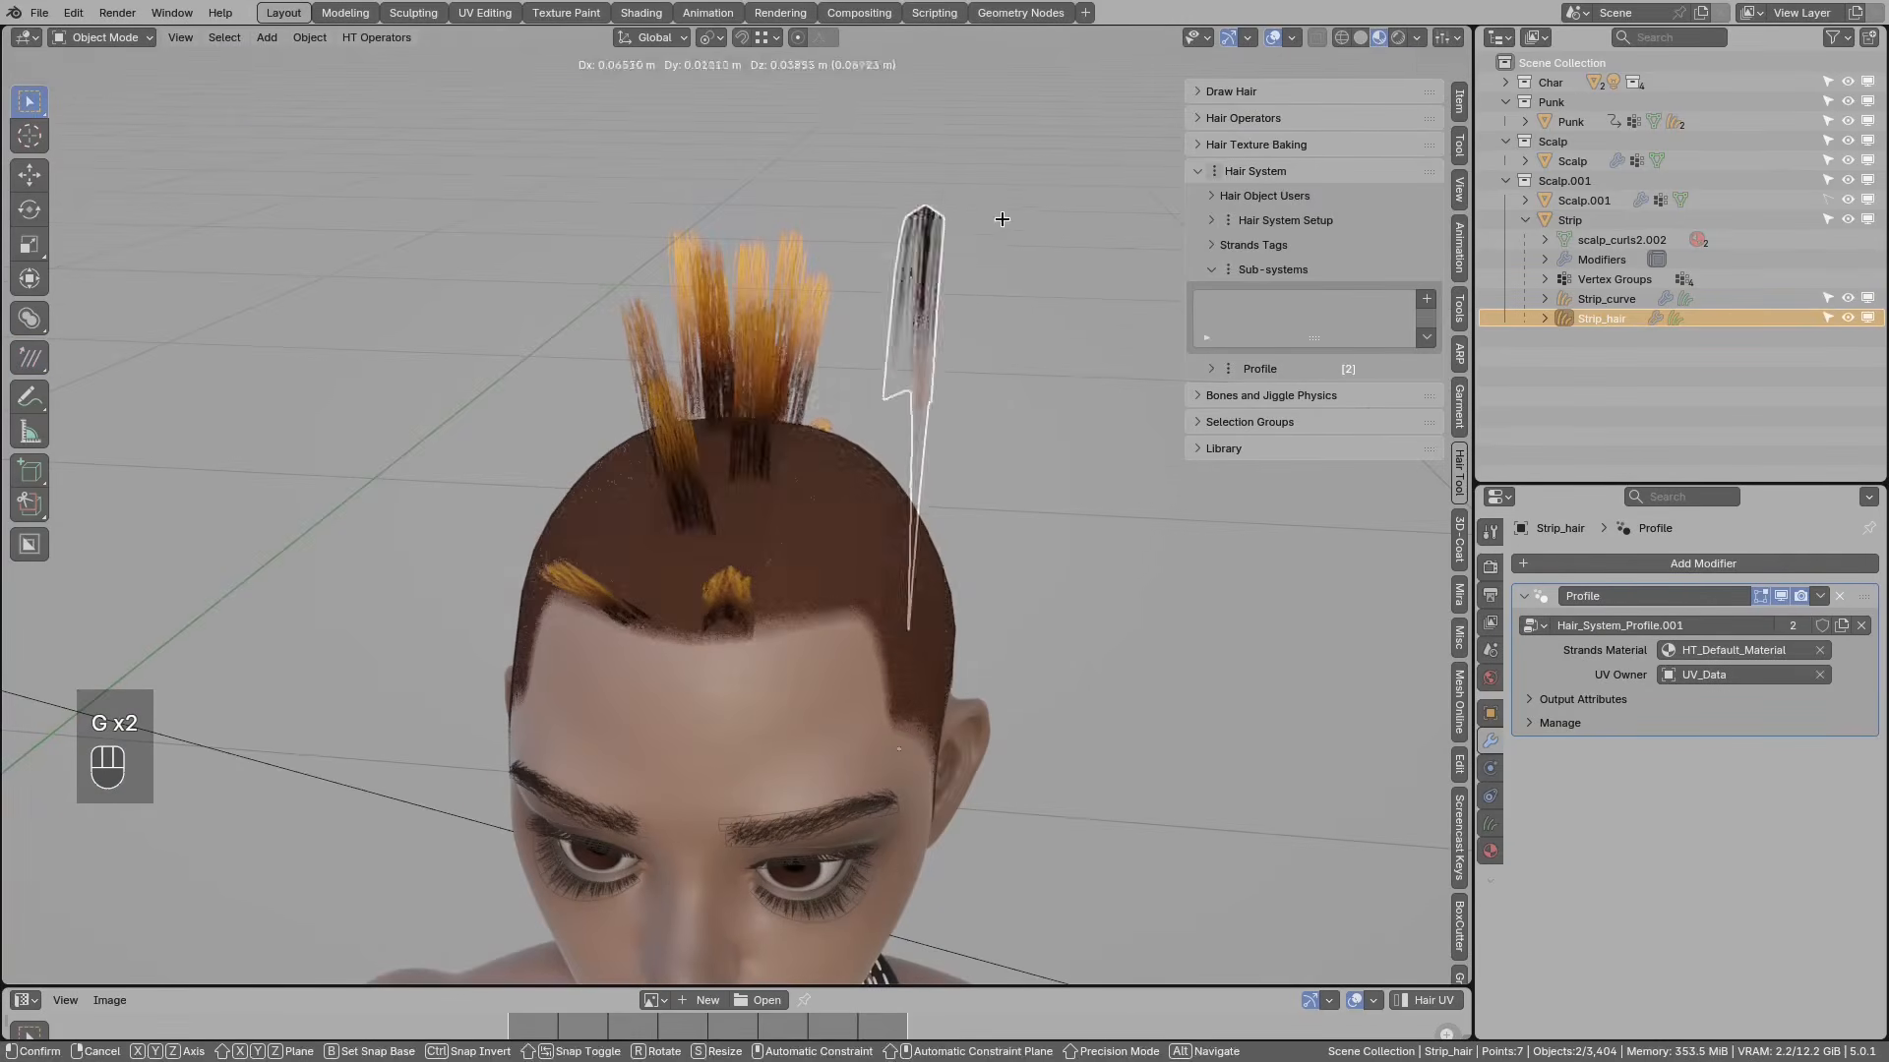
pyautogui.rightClick(978, 237)
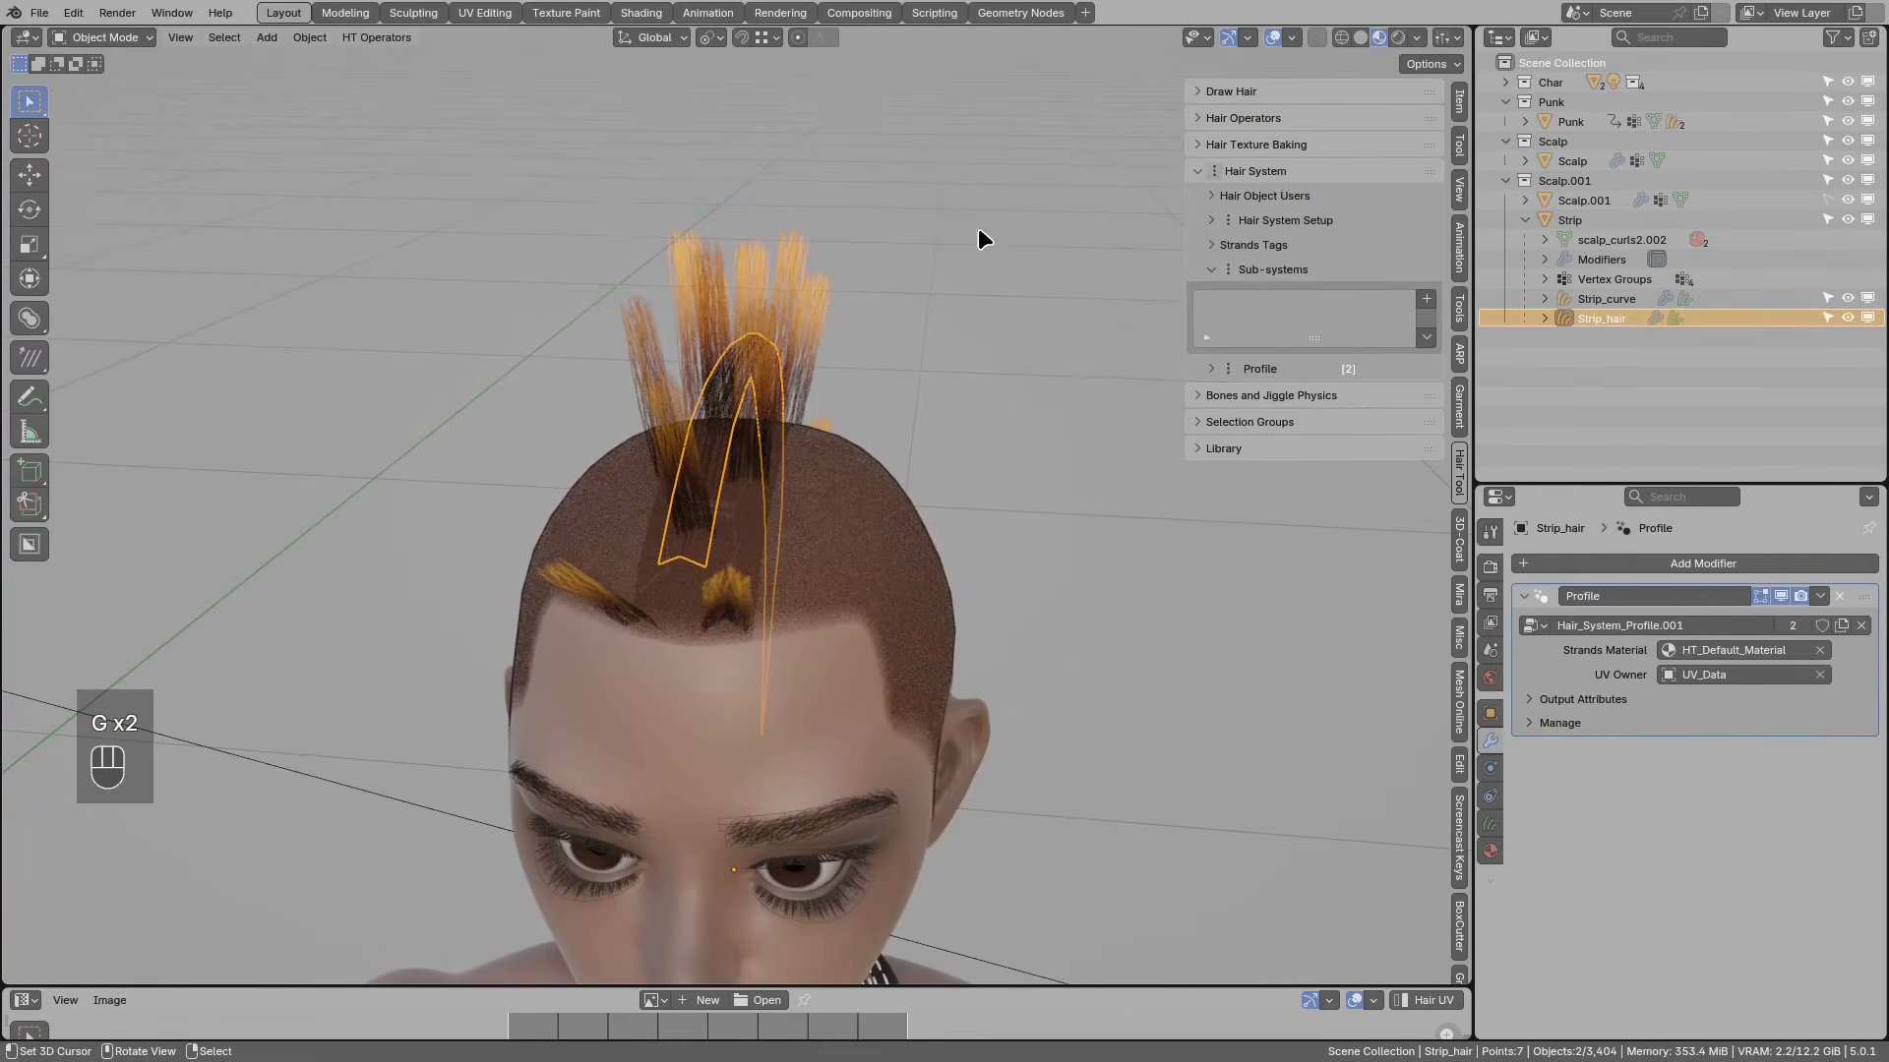
pyautogui.click(1840, 597)
pyautogui.moveTo(984, 551); pyautogui.dragTo(842, 322, button='middle')
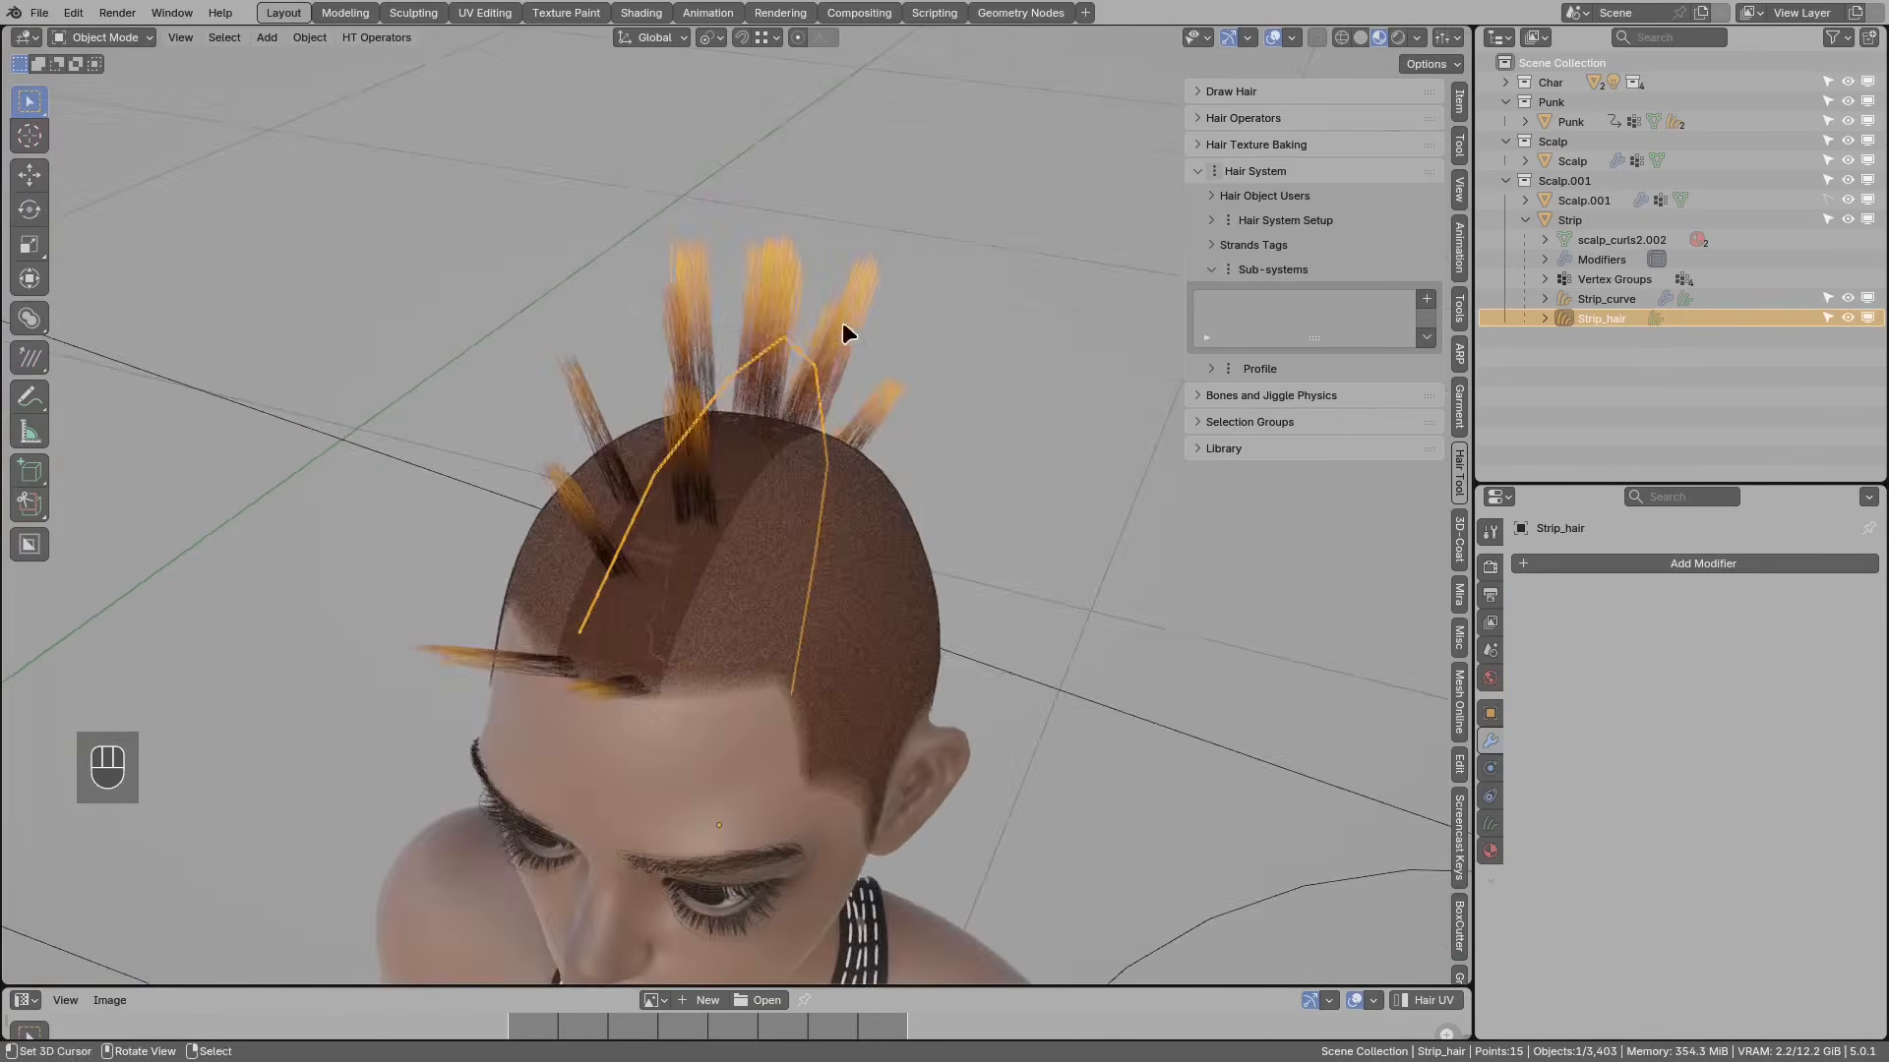
pyautogui.moveTo(1114, 488); pyautogui.dragTo(912, 412, button='middle')
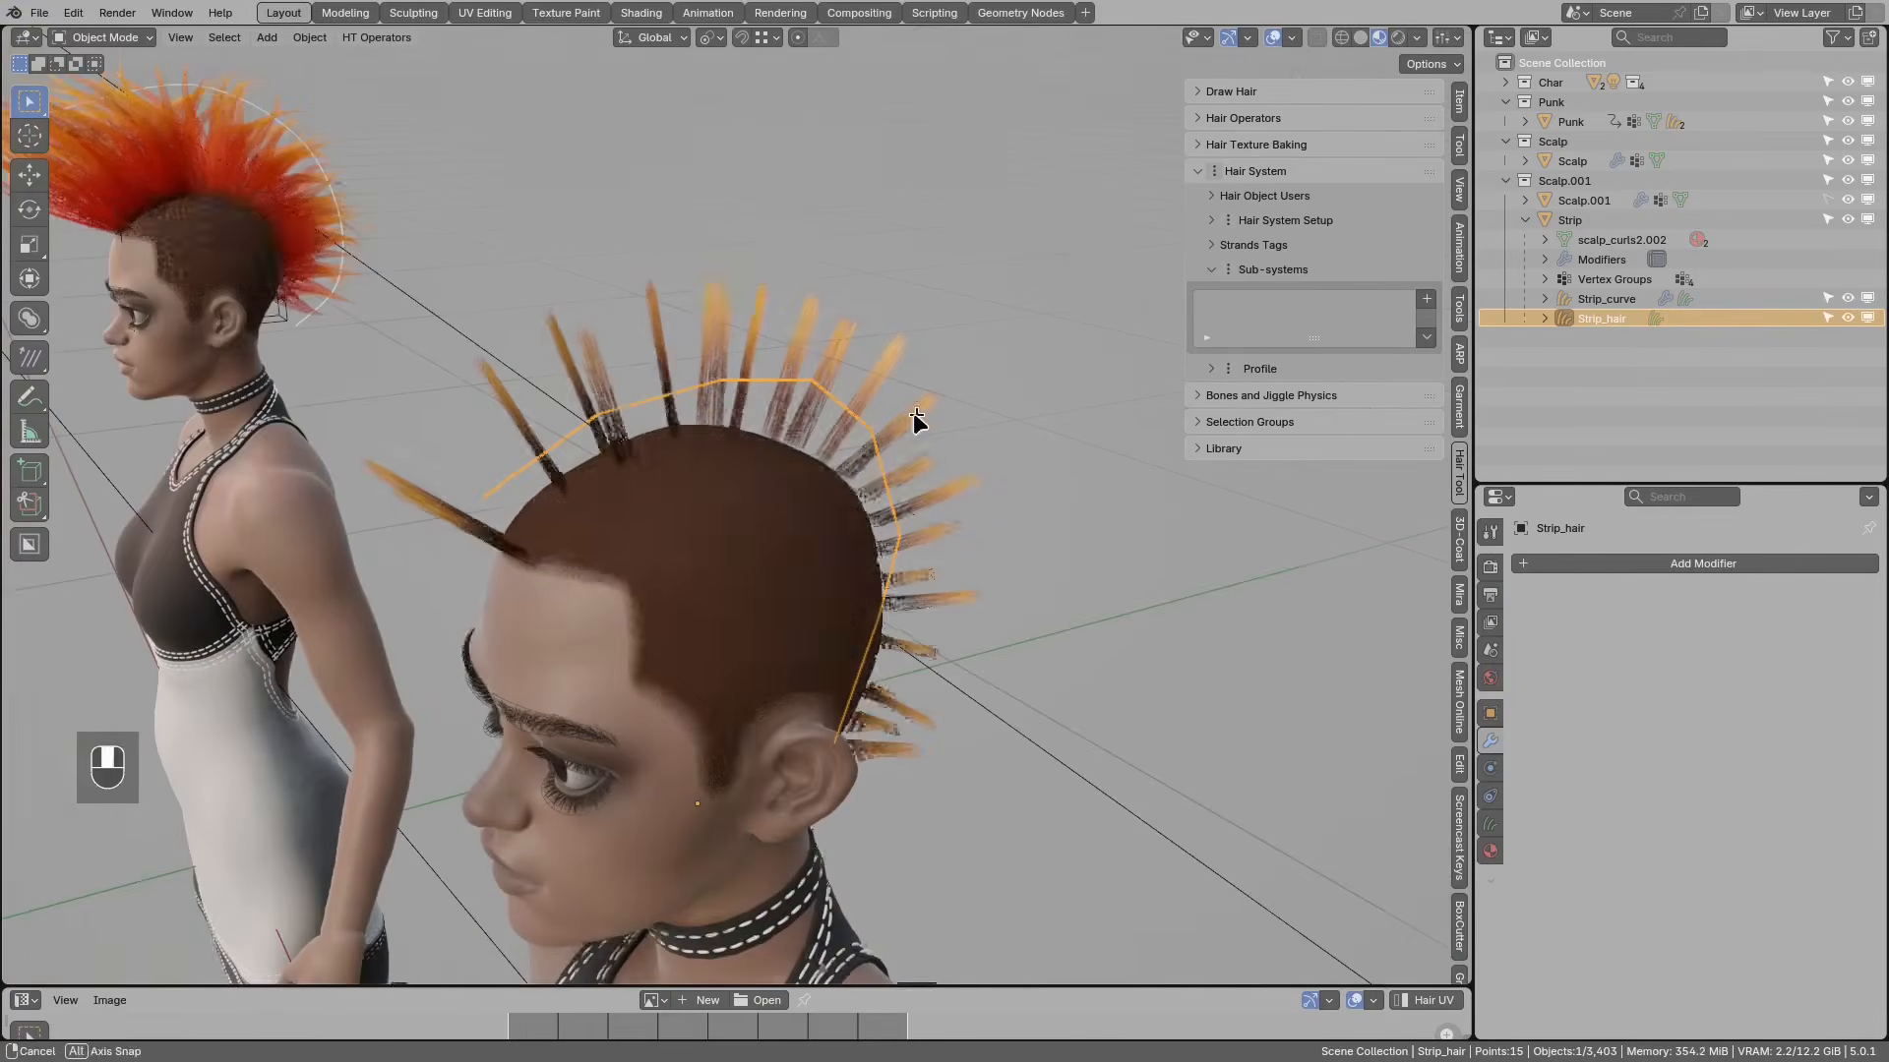
pyautogui.click(1491, 824)
pyautogui.click(1490, 852)
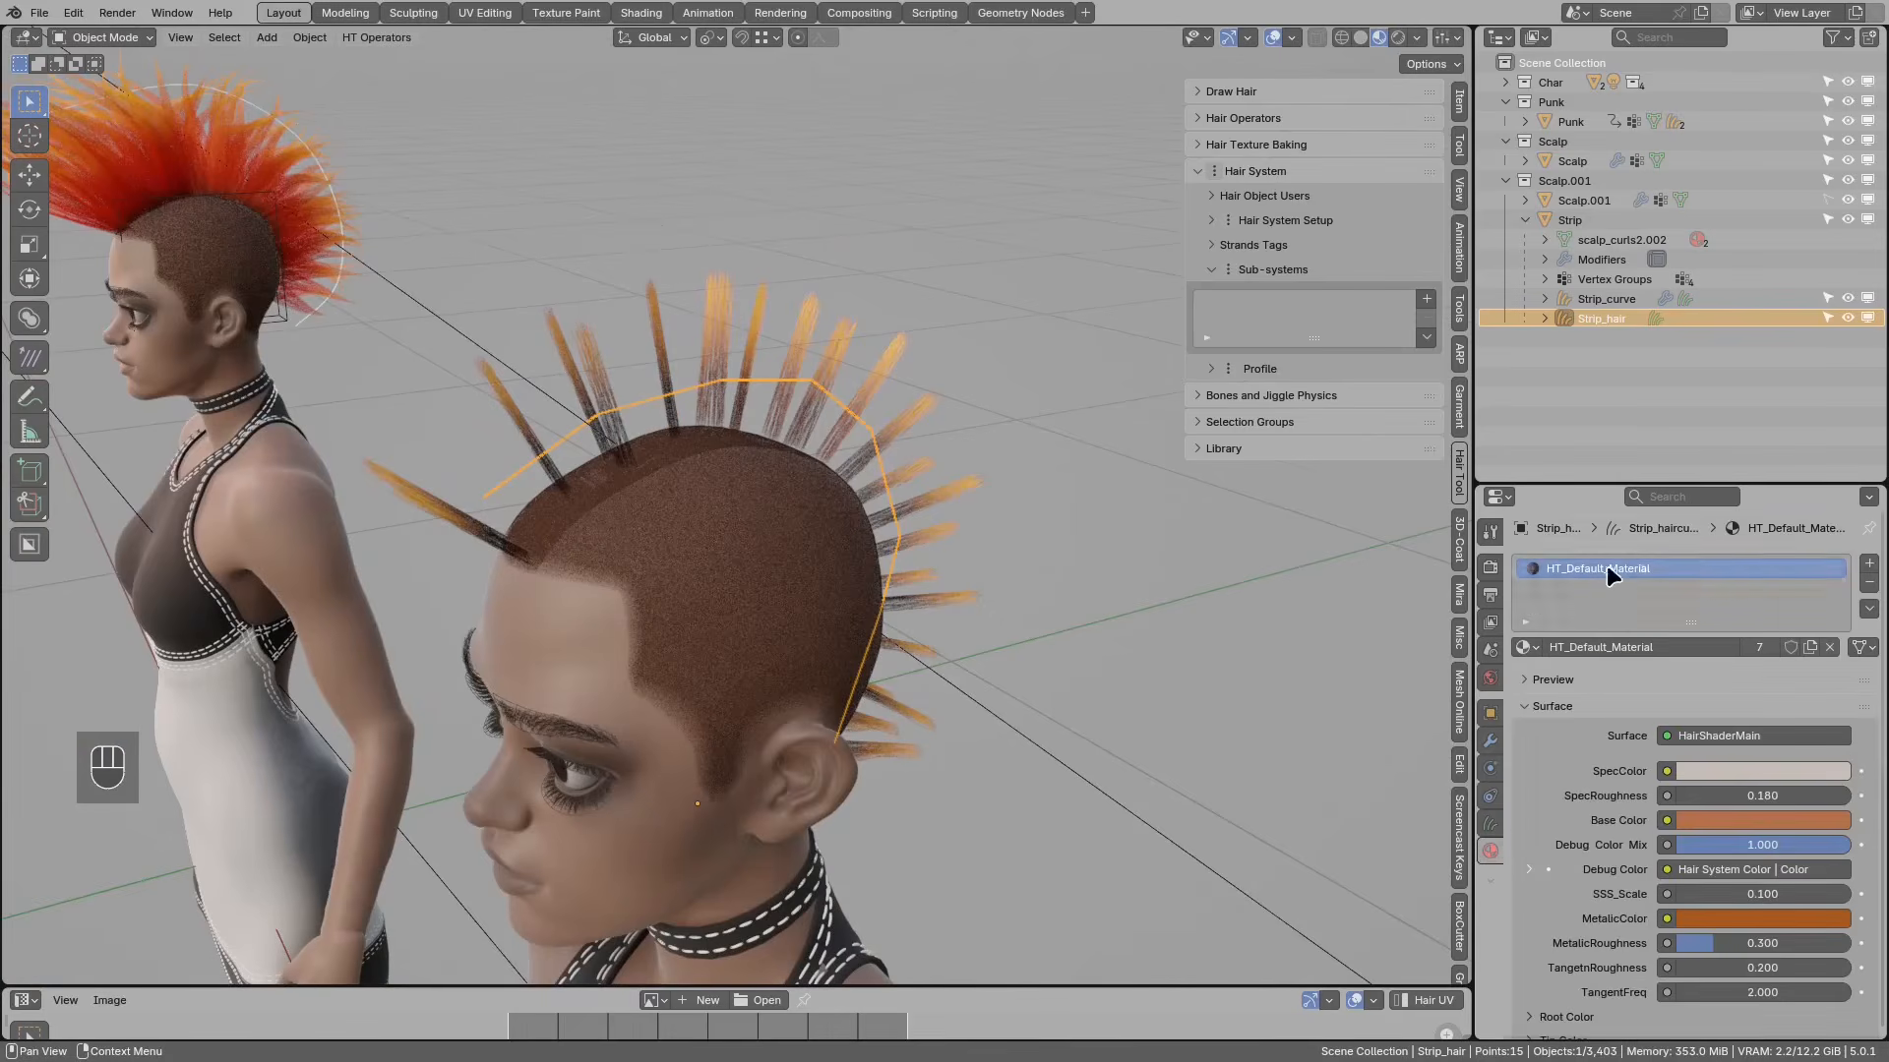
pyautogui.click(1868, 584)
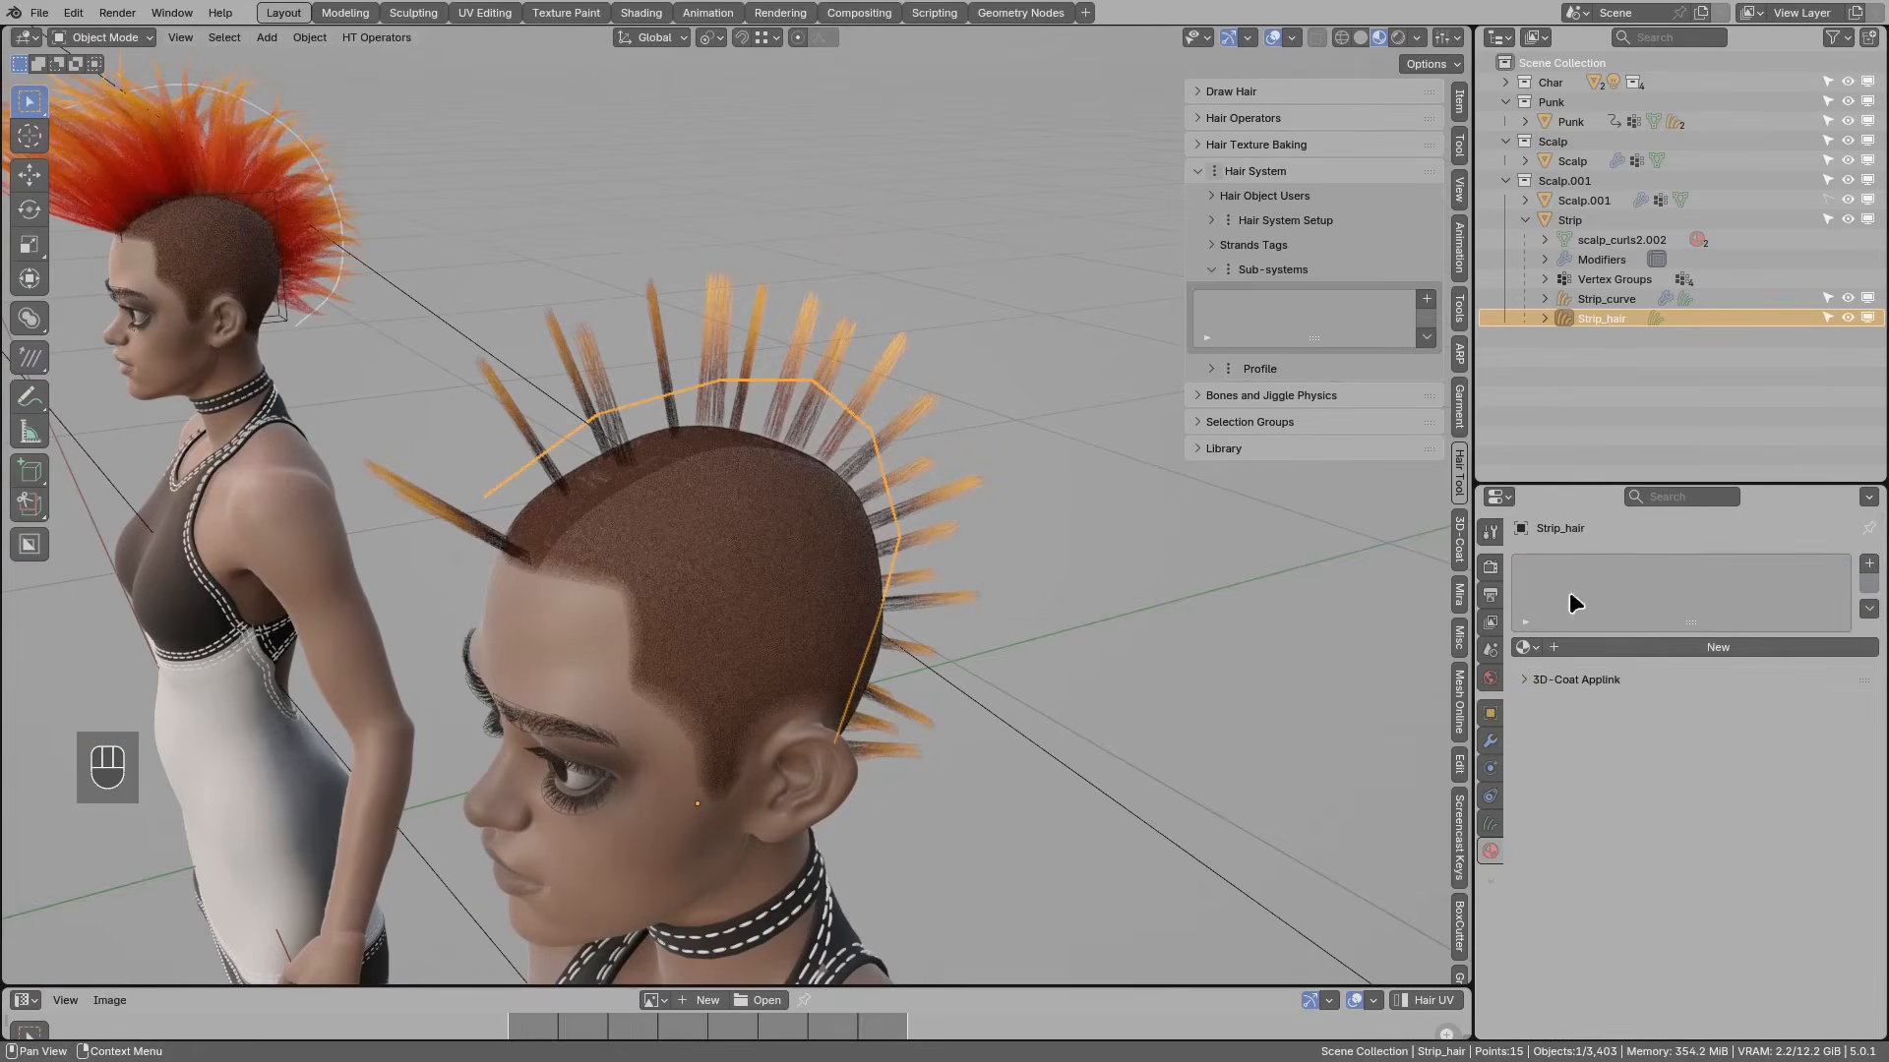
# Step: Add a Track to Curve deformer to the spike hair system and set the drawn Strip_hair strand as its target
pyautogui.moveTo(764, 398)
pyautogui.mouseDown(button='middle')
pyautogui.moveTo(871, 421)
pyautogui.moveTo(836, 378)
pyautogui.moveTo(791, 376)
pyautogui.mouseUp(button='middle')
pyautogui.click(873, 386)
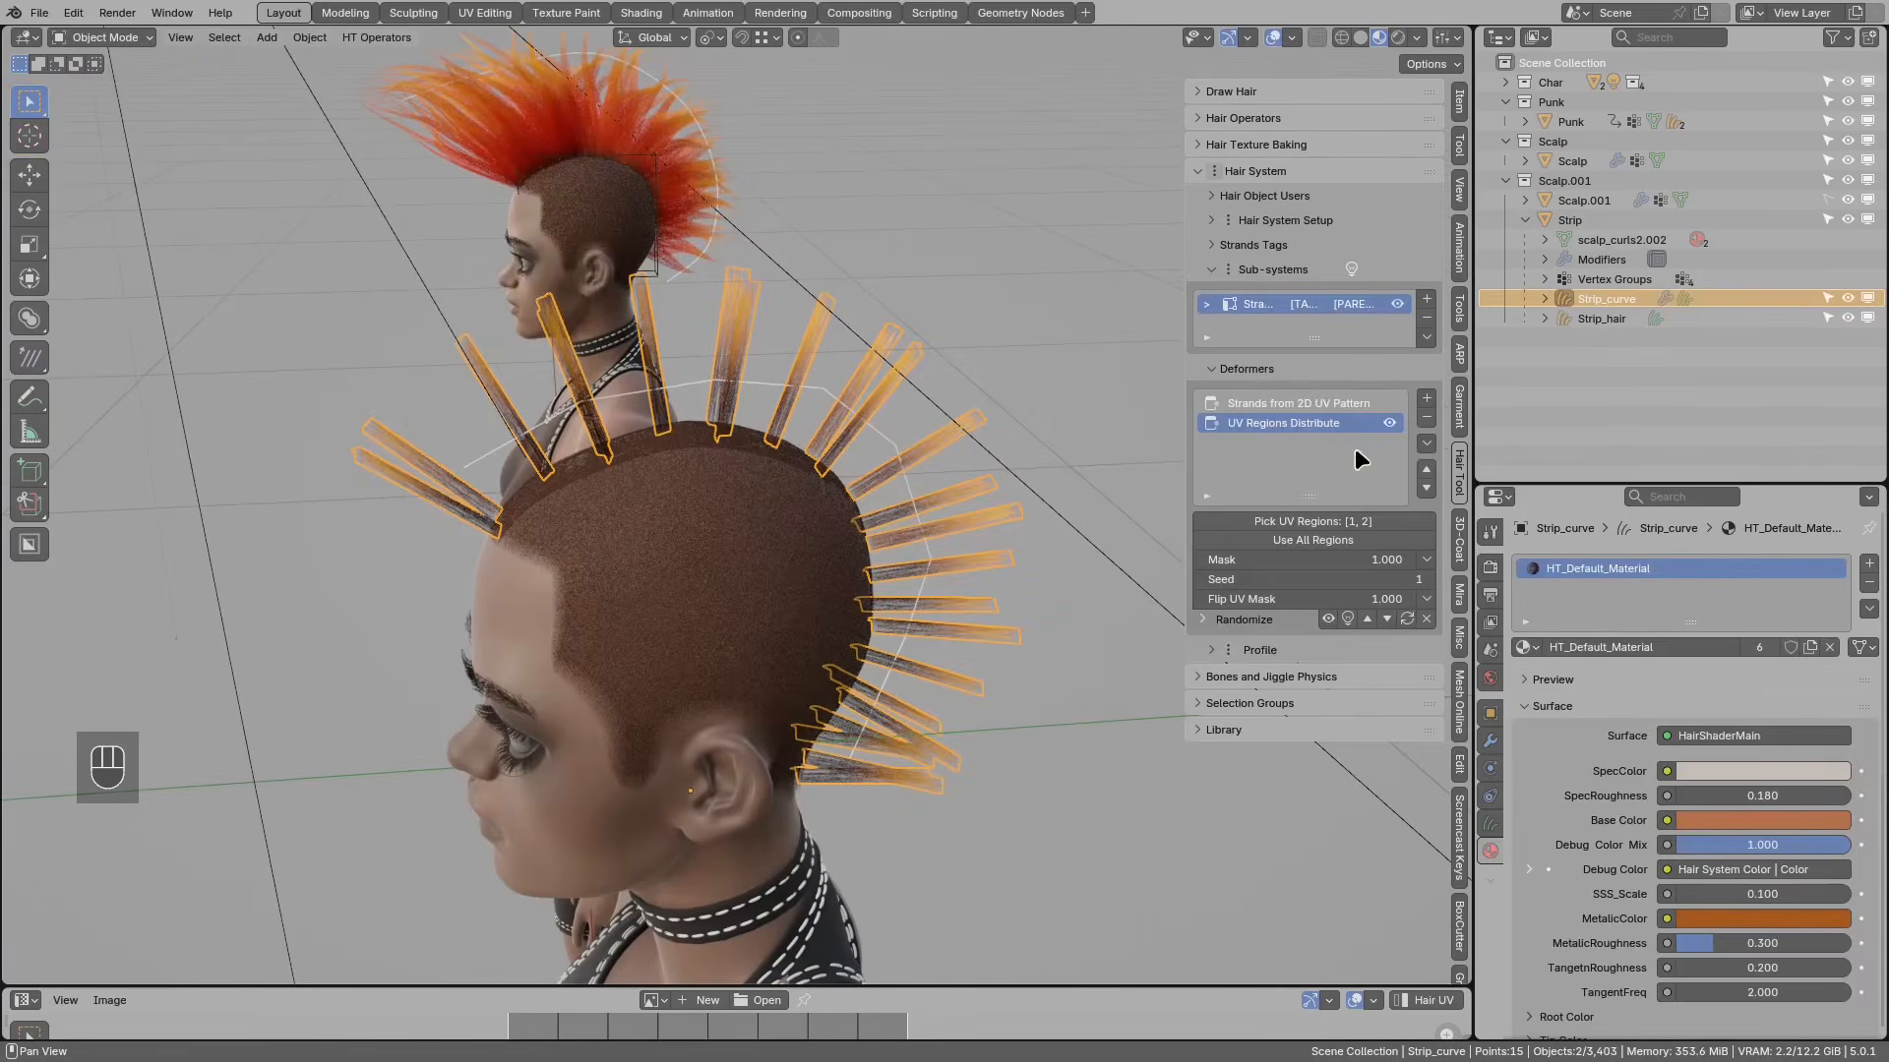
pyautogui.click(1424, 400)
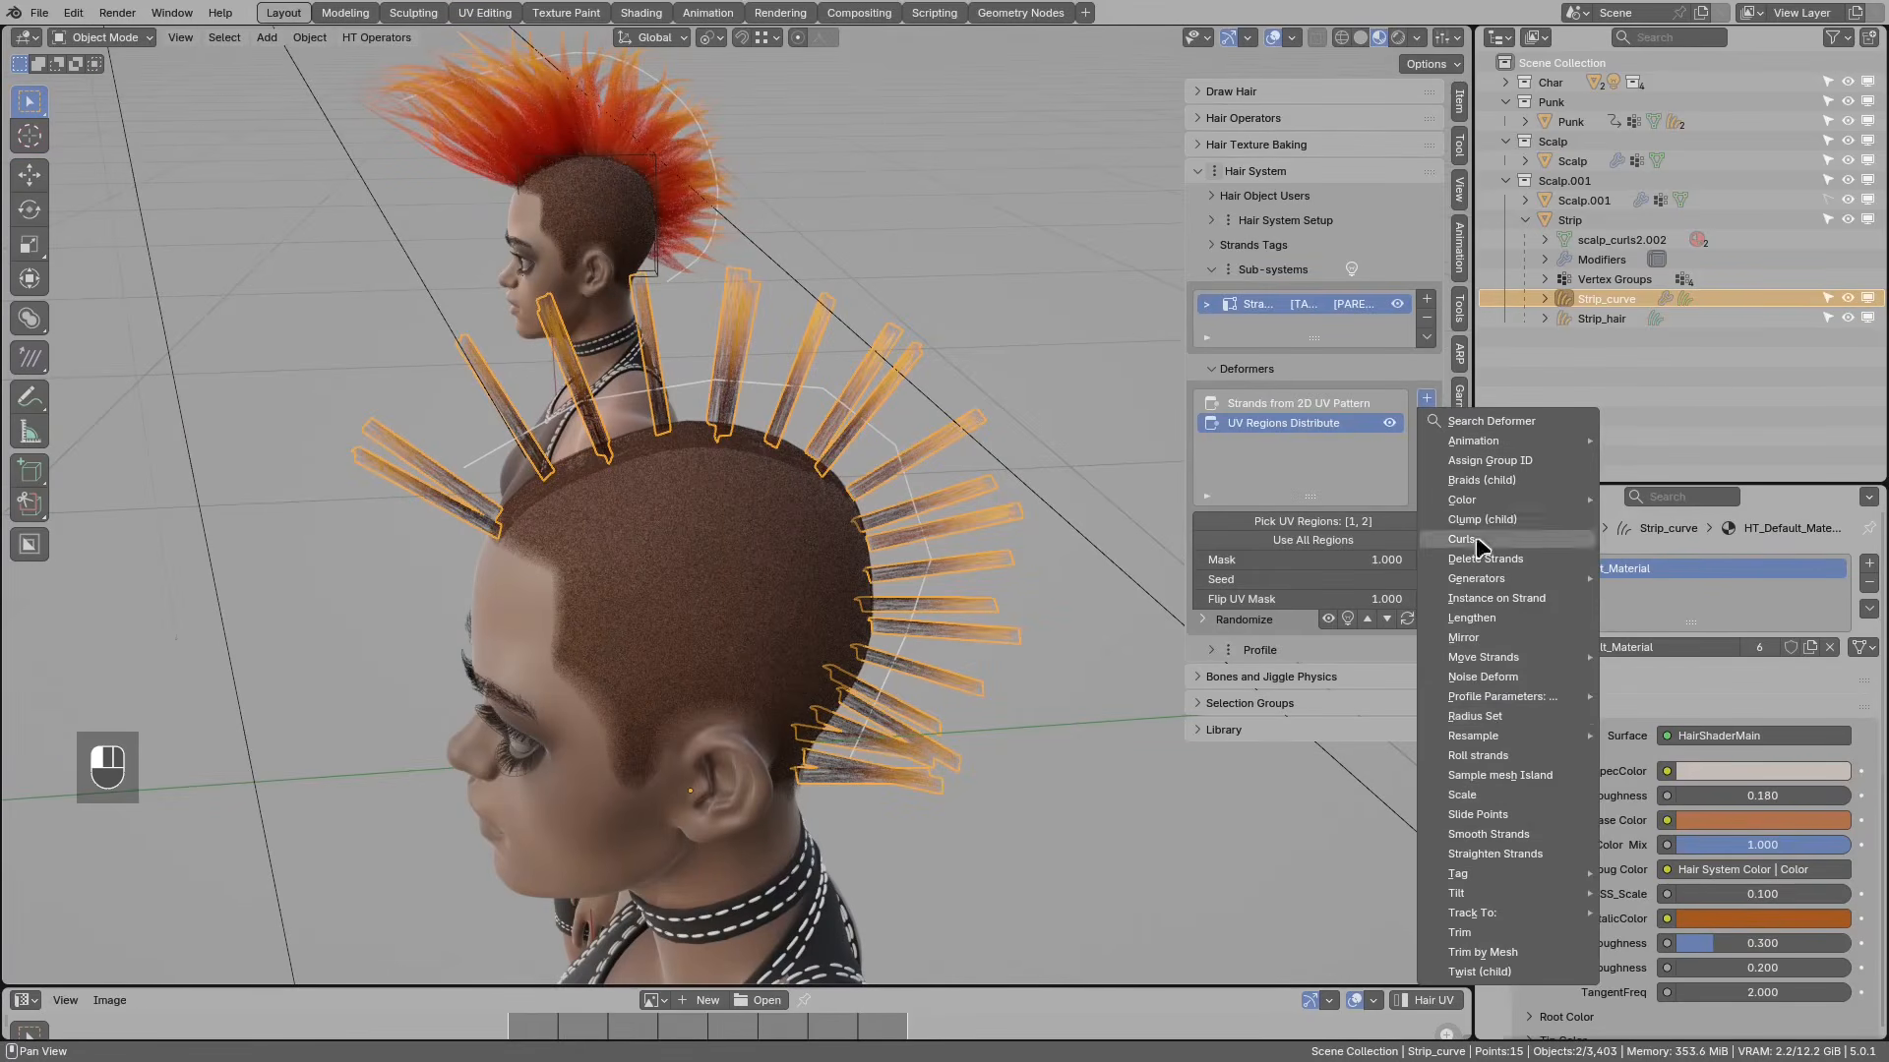
pyautogui.moveTo(1476, 914)
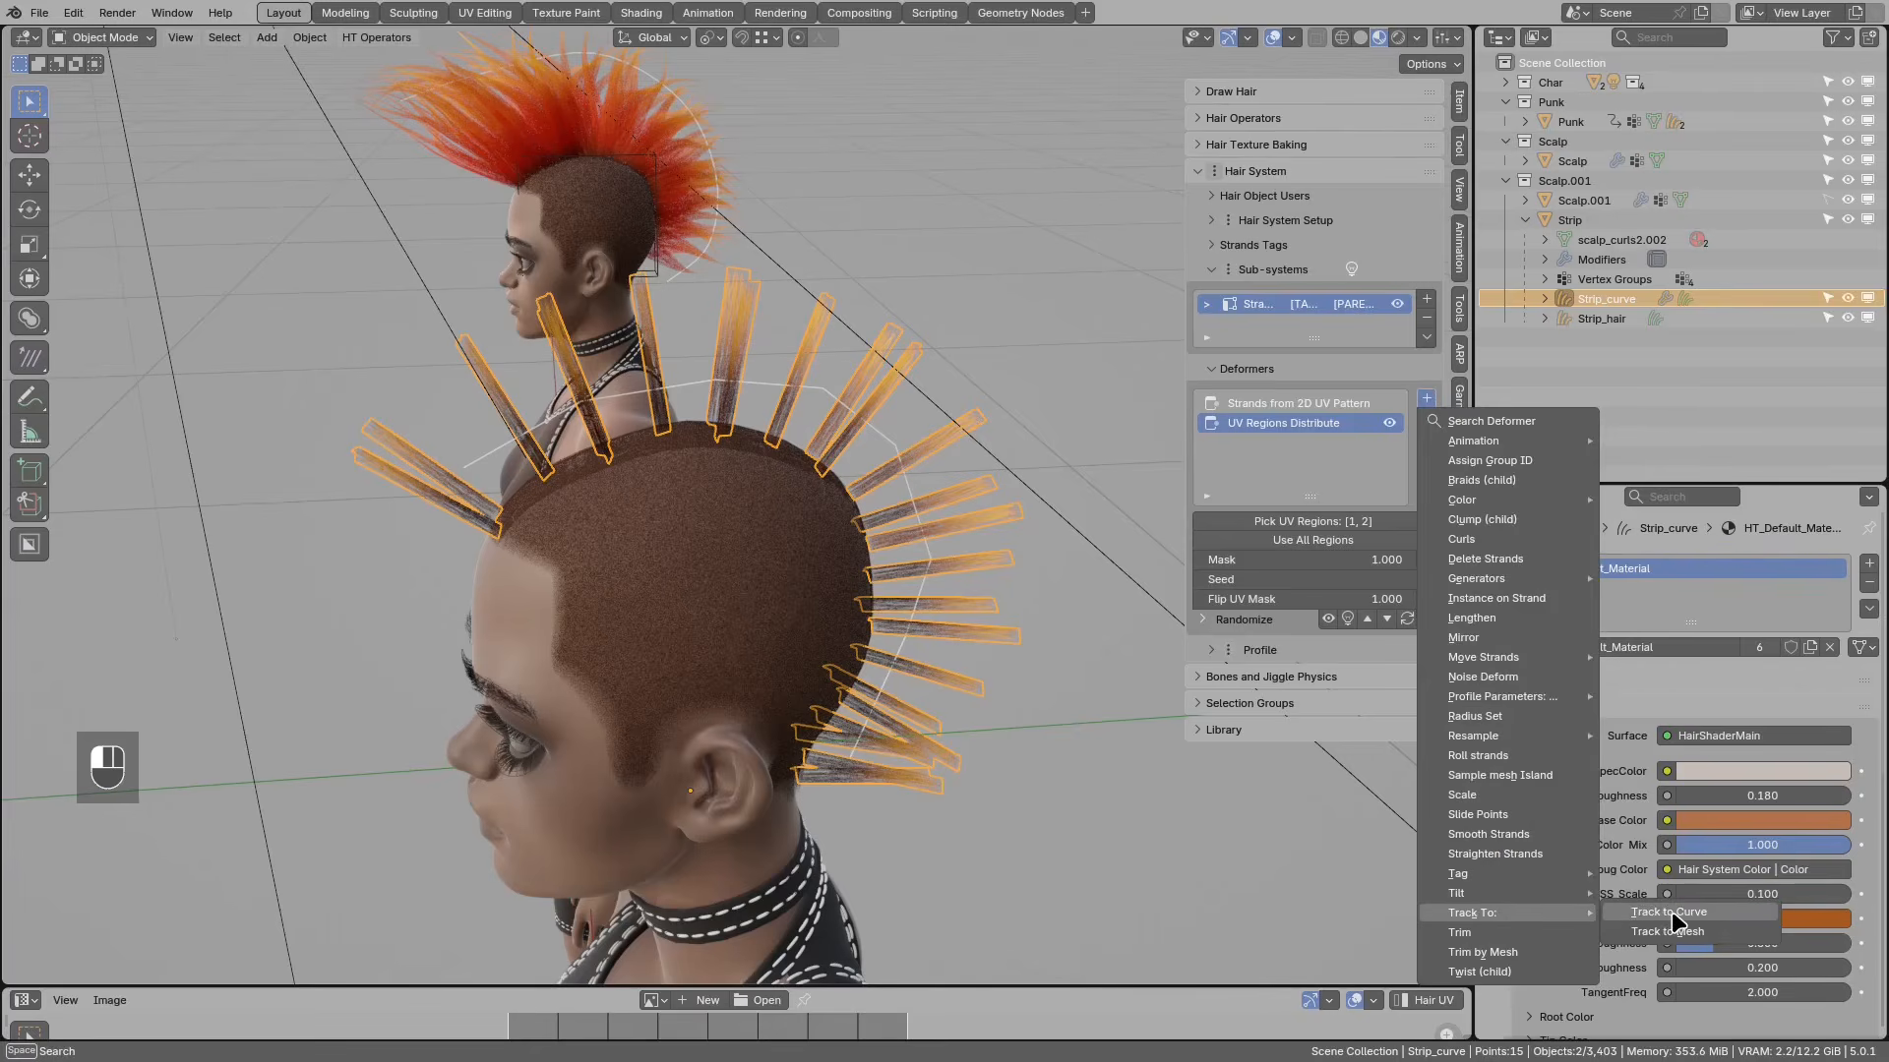
pyautogui.click(1672, 915)
pyautogui.moveTo(843, 371); pyautogui.dragTo(910, 448, button='middle')
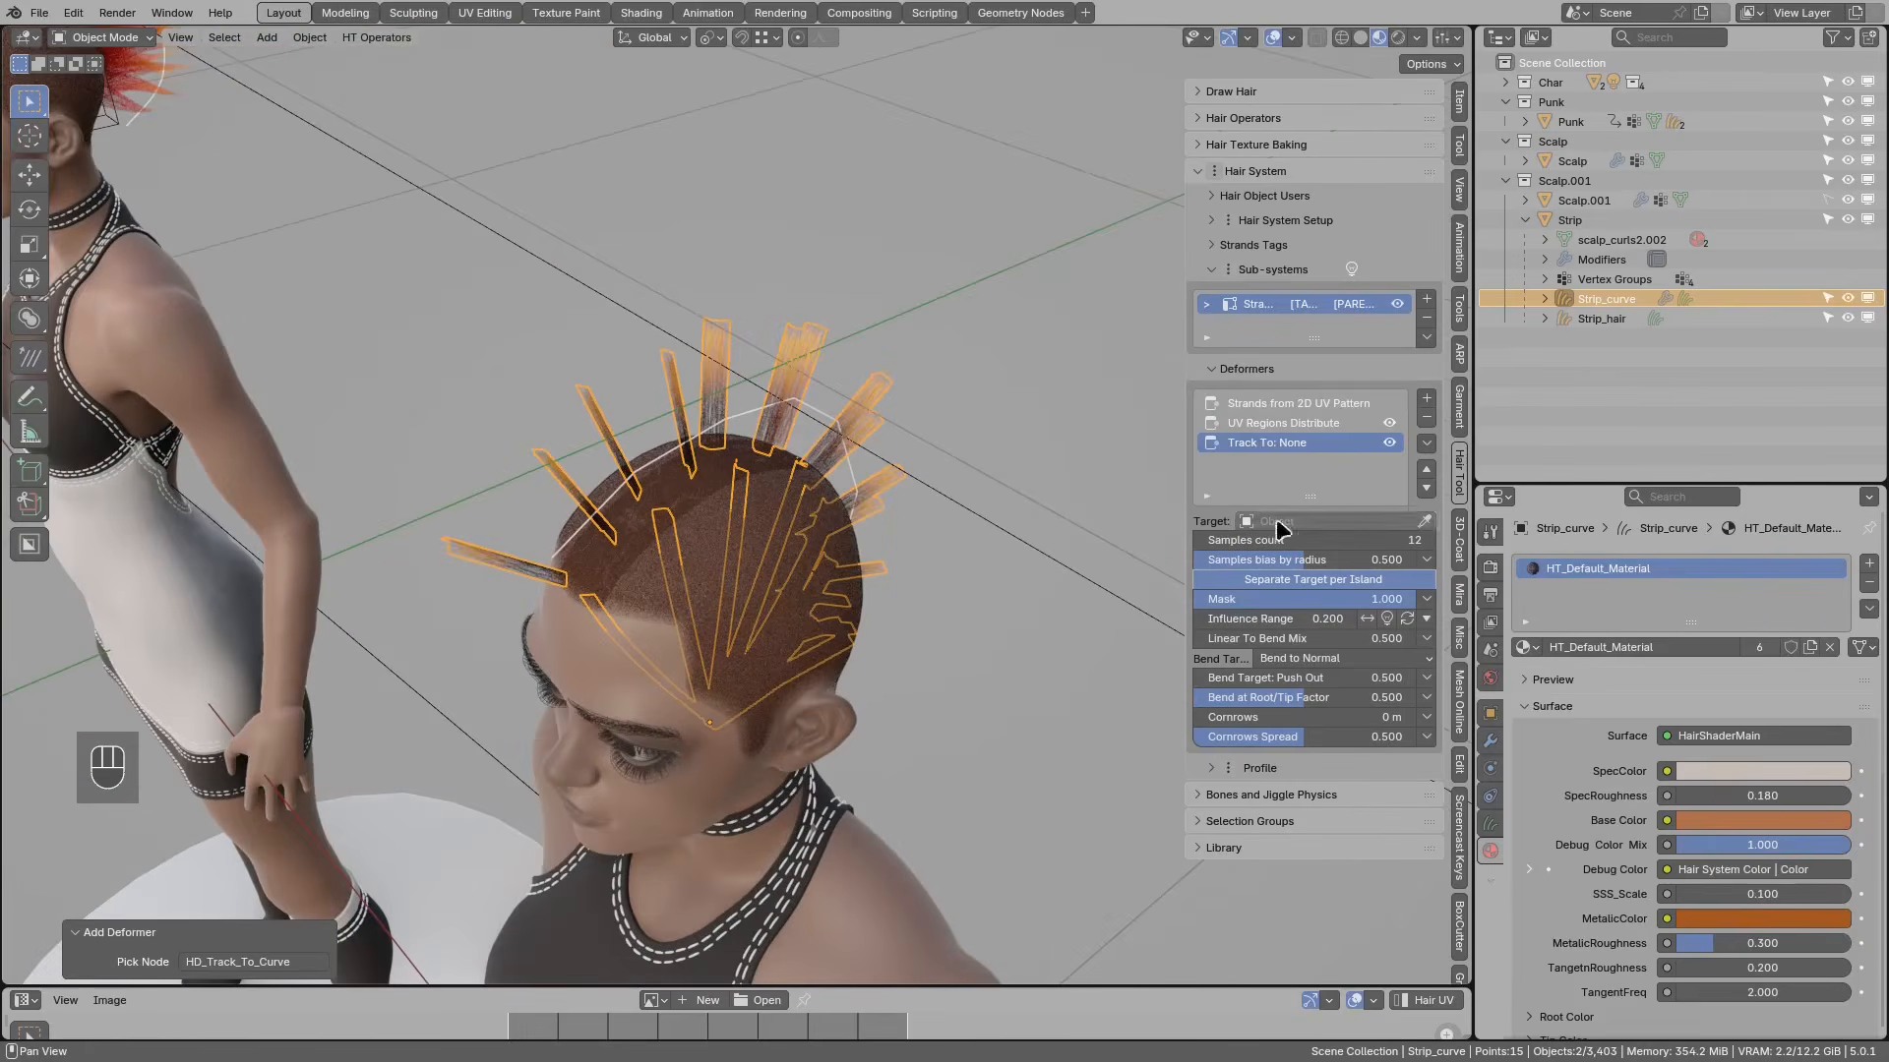
pyautogui.click(1425, 523)
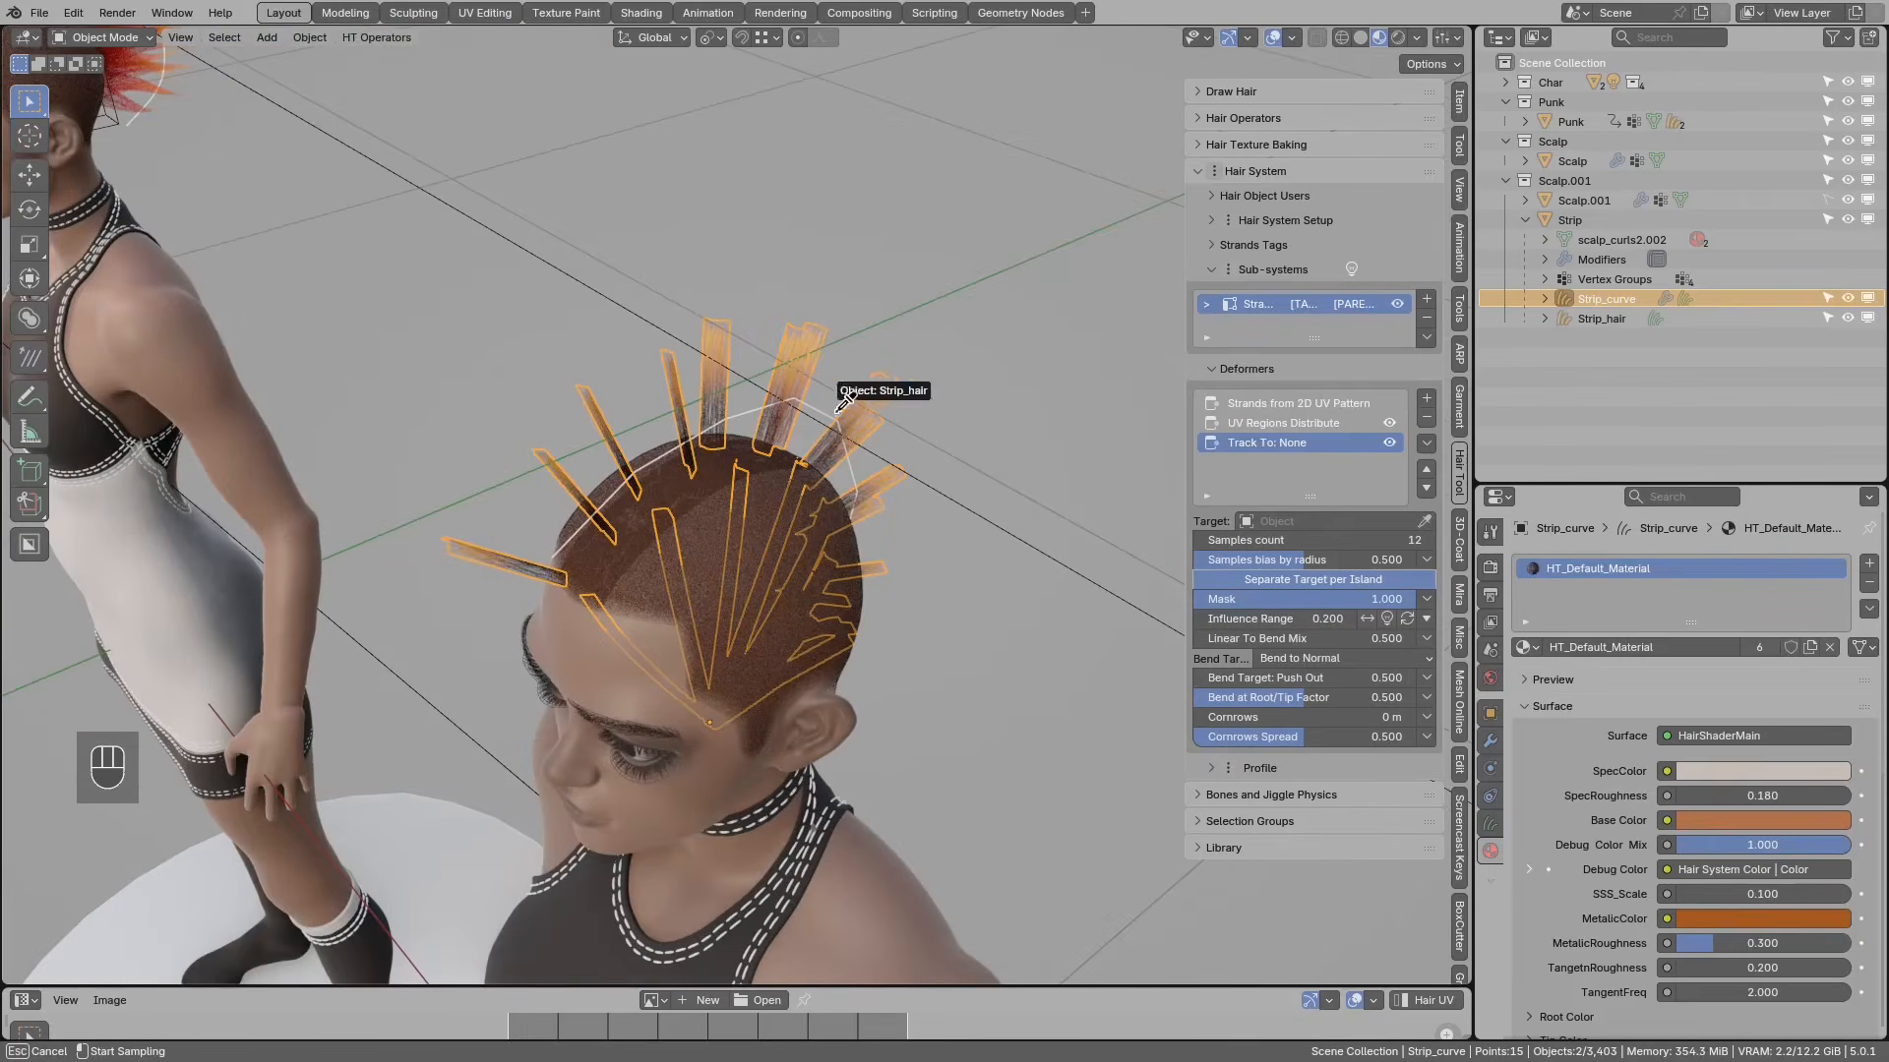
pyautogui.click(755, 401)
# Step: Try moving the drawn strand freehand from a front view to test how the spikes track it
pyautogui.moveTo(801, 422); pyautogui.dragTo(780, 380, button='middle')
pyautogui.click(723, 418)
pyautogui.press('g')
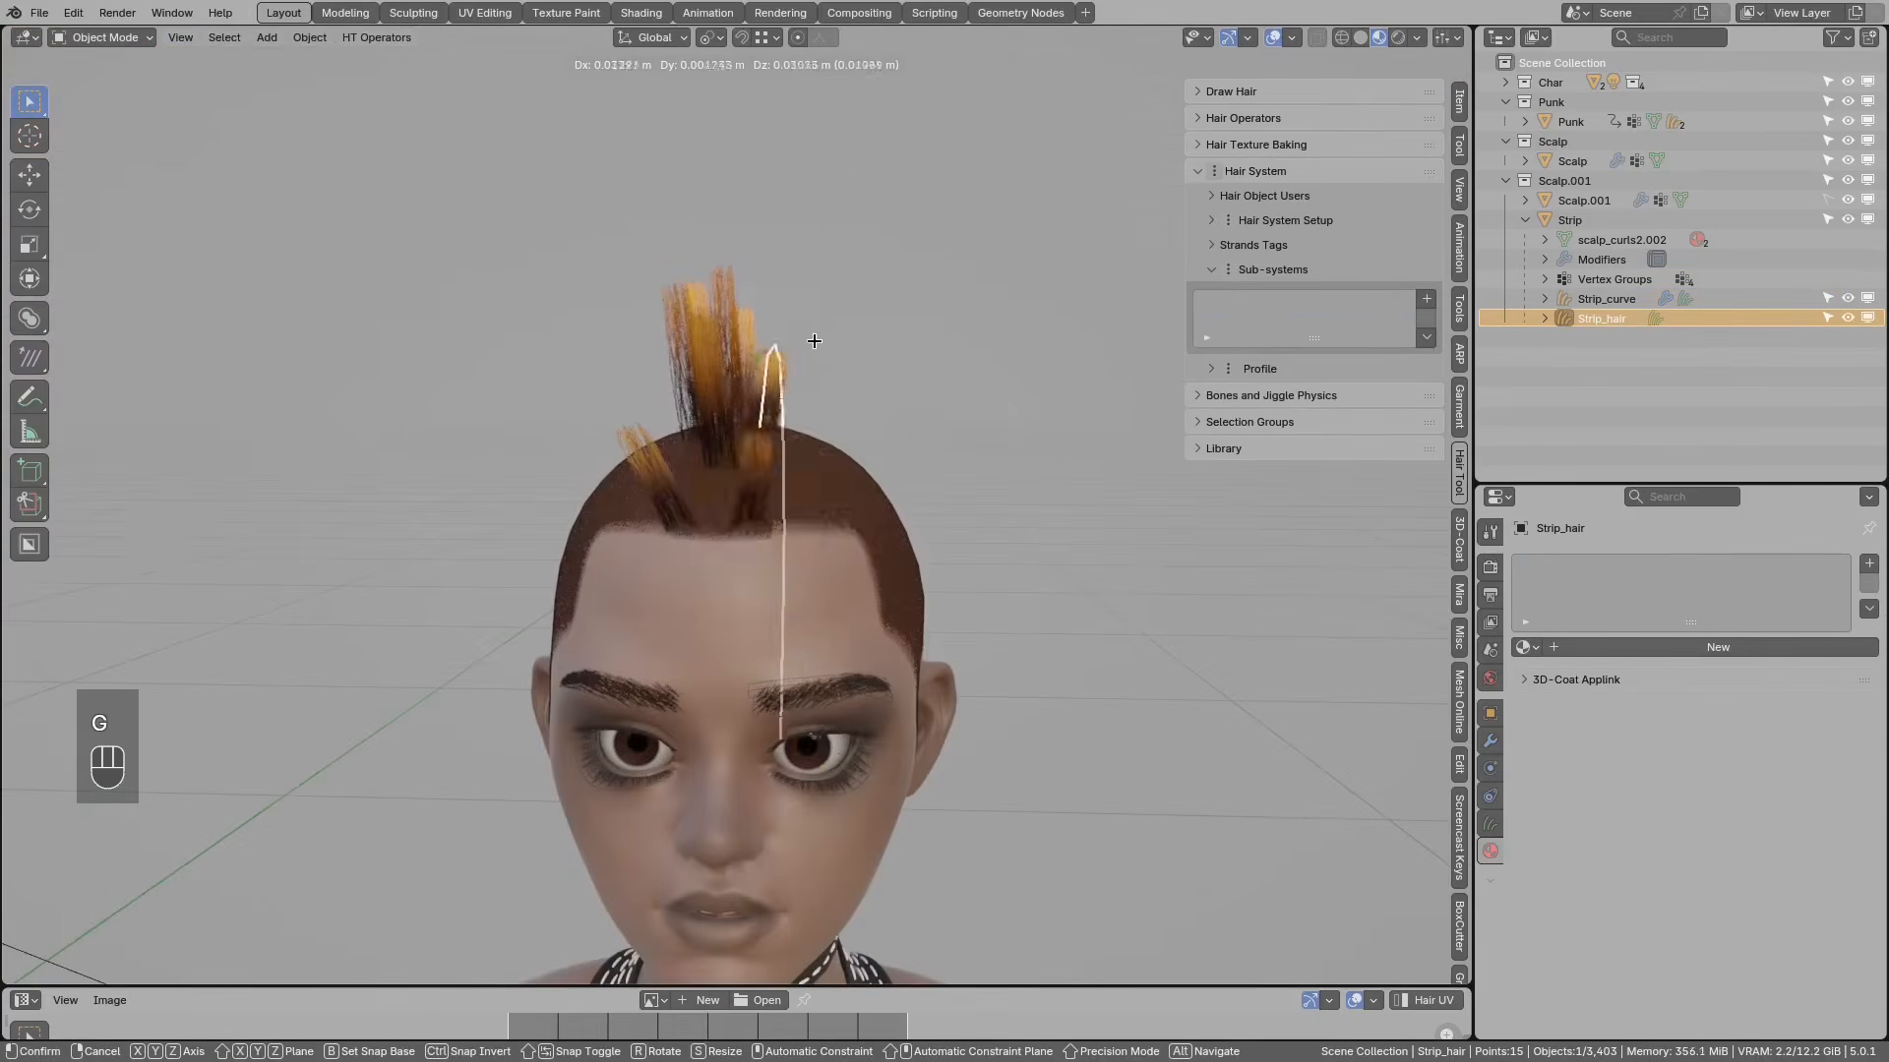
pyautogui.moveTo(865, 299); pyautogui.dragTo(868, 337, button='middle')
pyautogui.press('g')
pyautogui.click(863, 336)
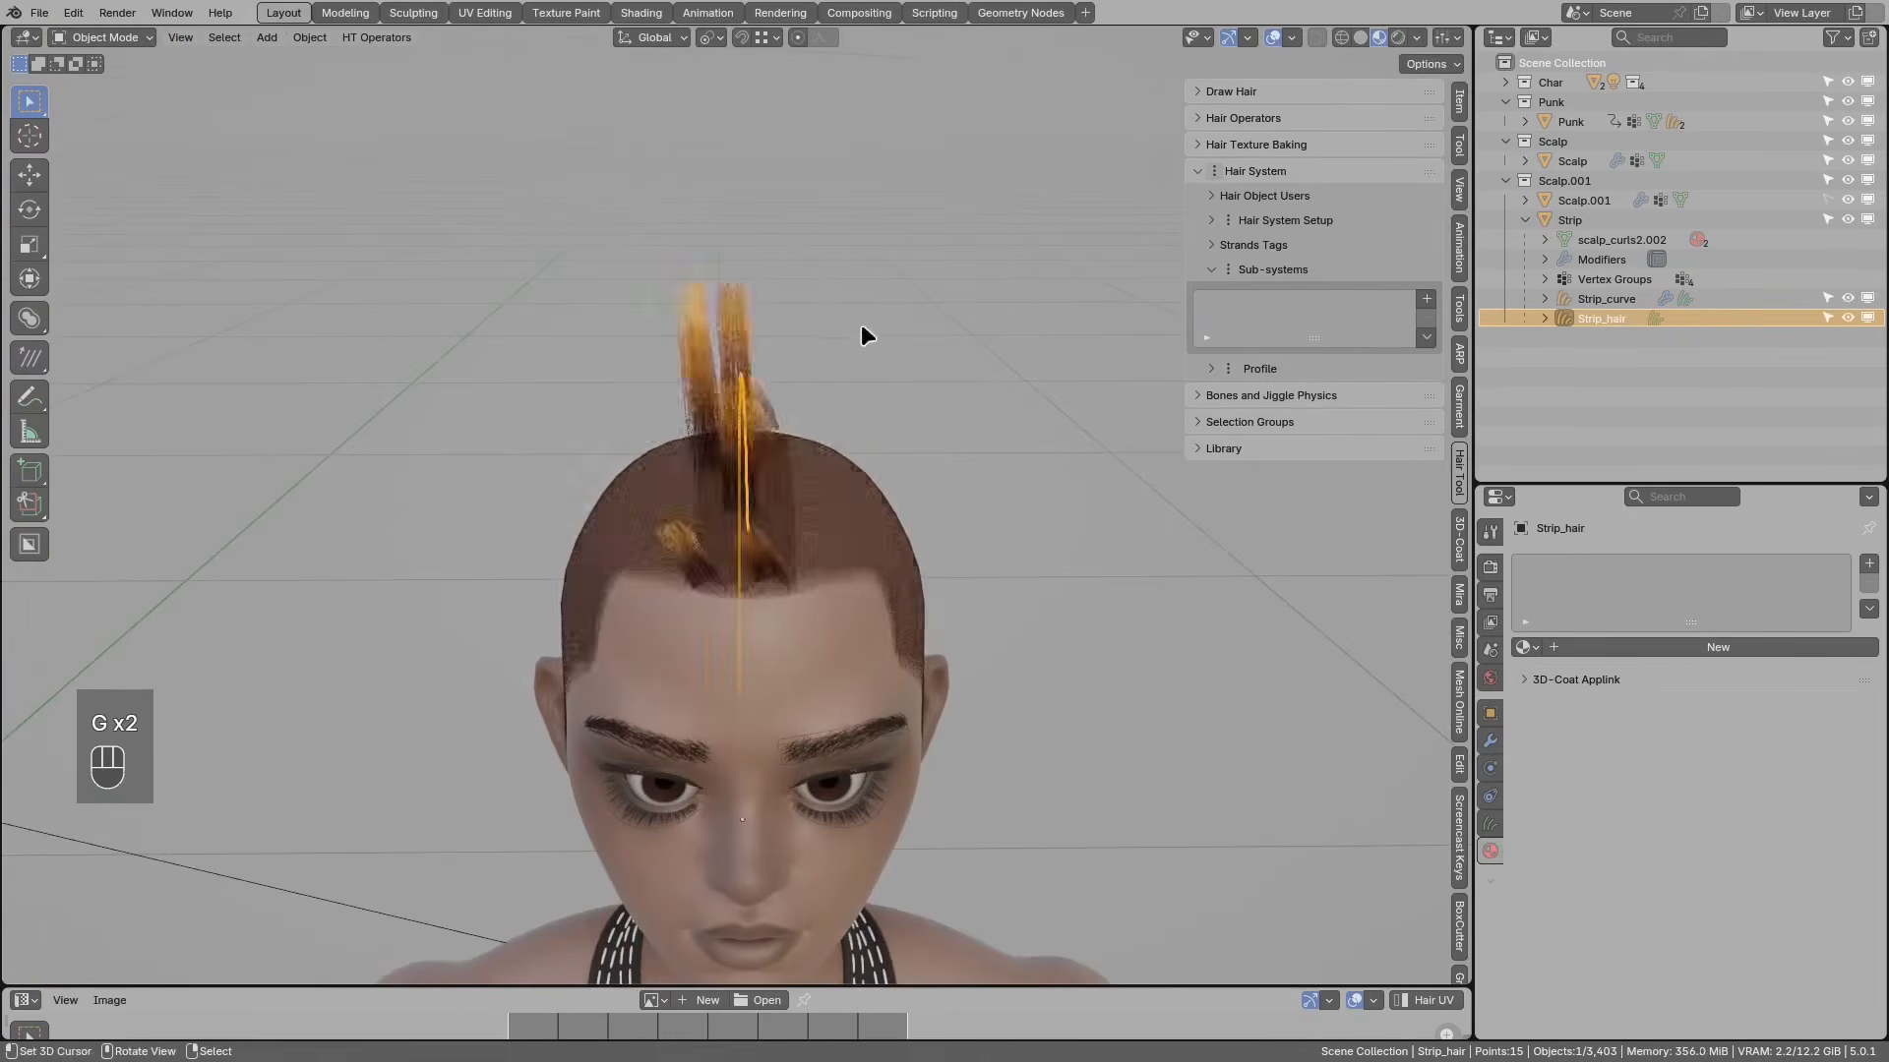
# Step: Turn off Separate Target per Island in the spike system's Track To deformer
pyautogui.scroll(2, 1003, 375)
pyautogui.moveTo(1004, 375); pyautogui.dragTo(800, 358, button='middle')
pyautogui.click(799, 348)
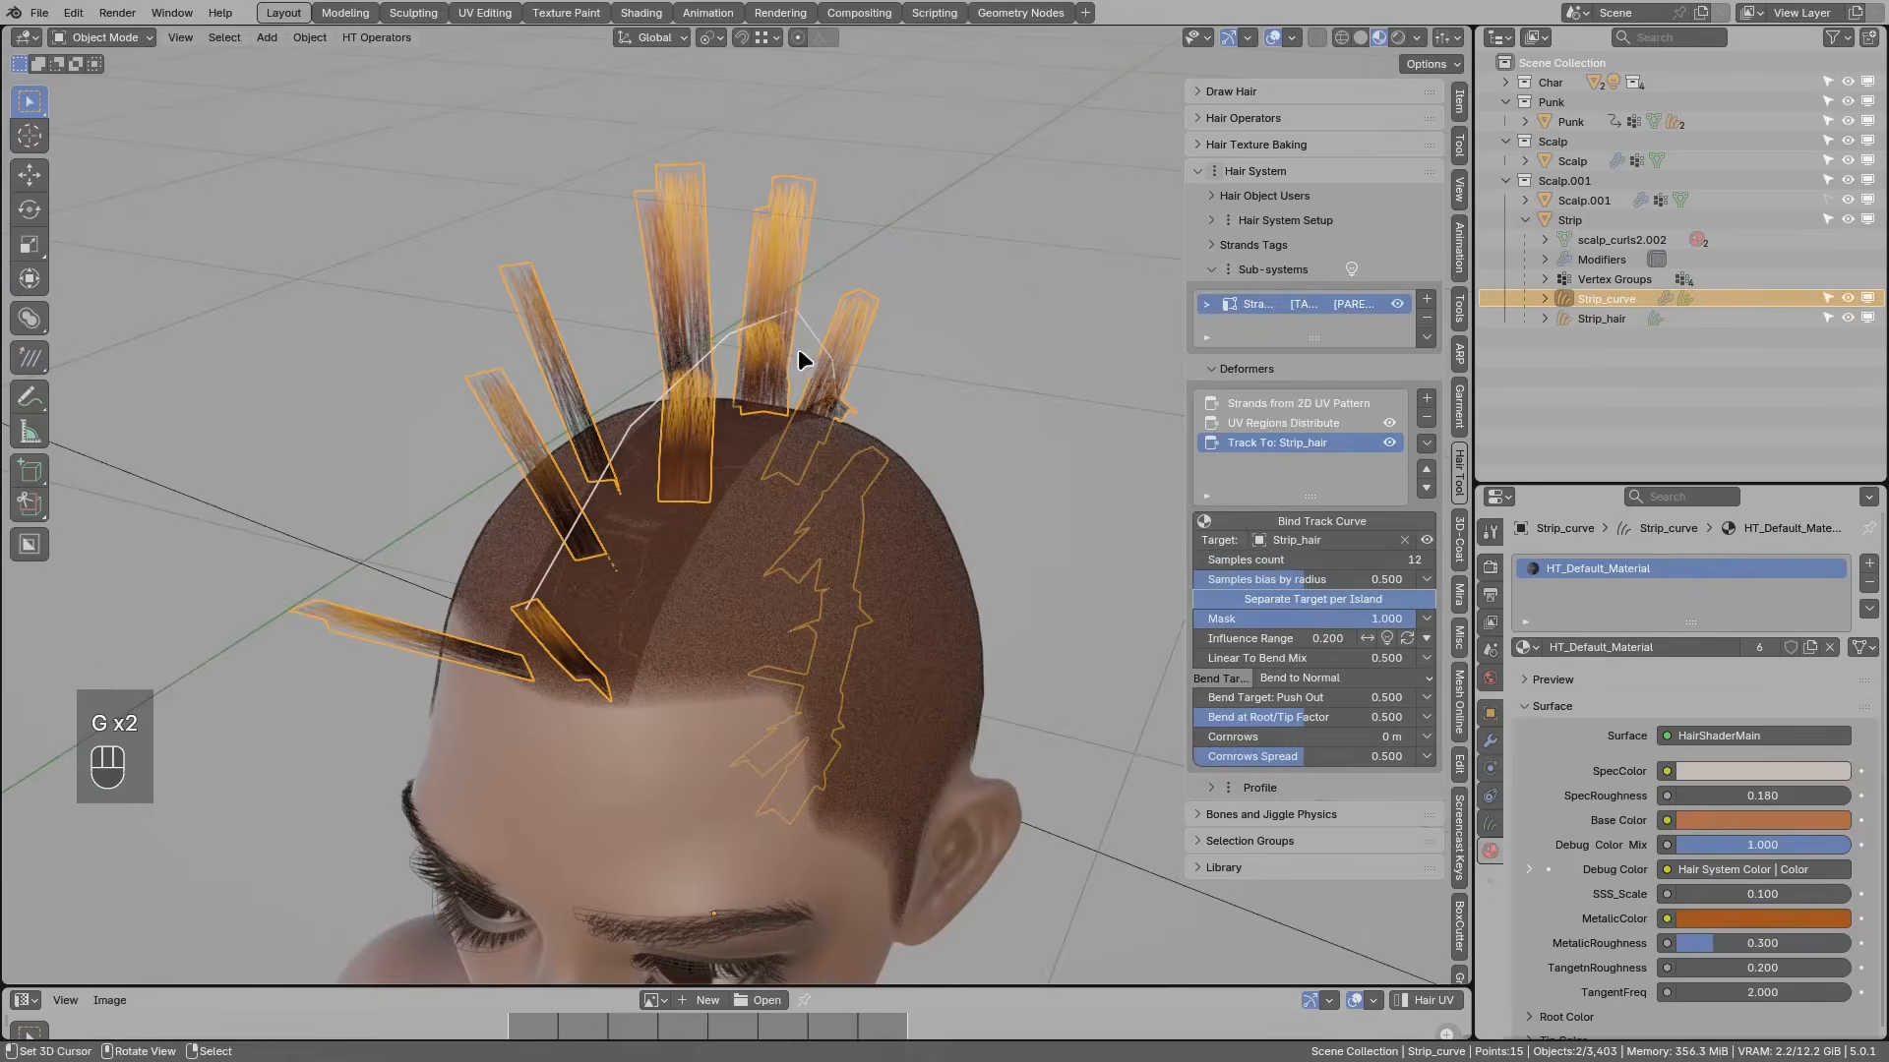
pyautogui.moveTo(869, 498); pyautogui.dragTo(902, 396, button='middle')
pyautogui.click(1319, 599)
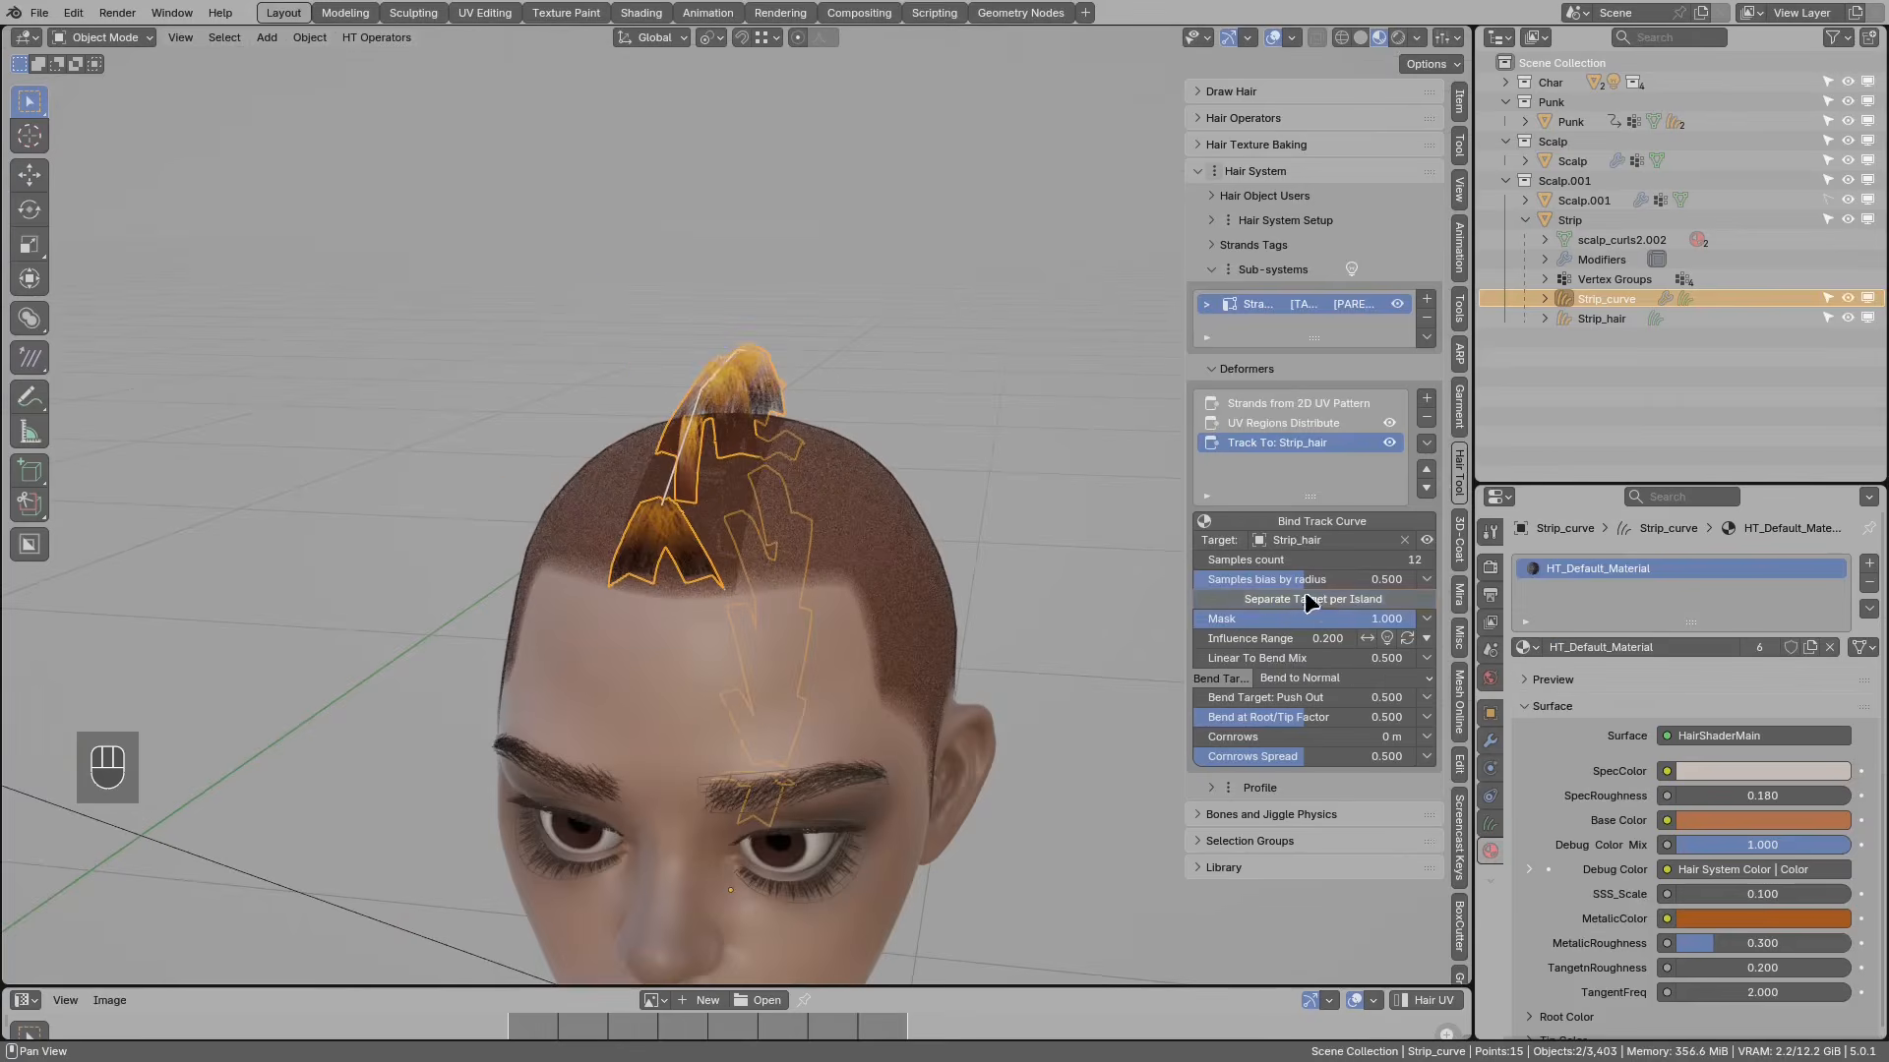
# Step: Try moving the drawn strand sideways to test how the spikes follow it without separate island targets
pyautogui.click(714, 372)
pyautogui.press('g')
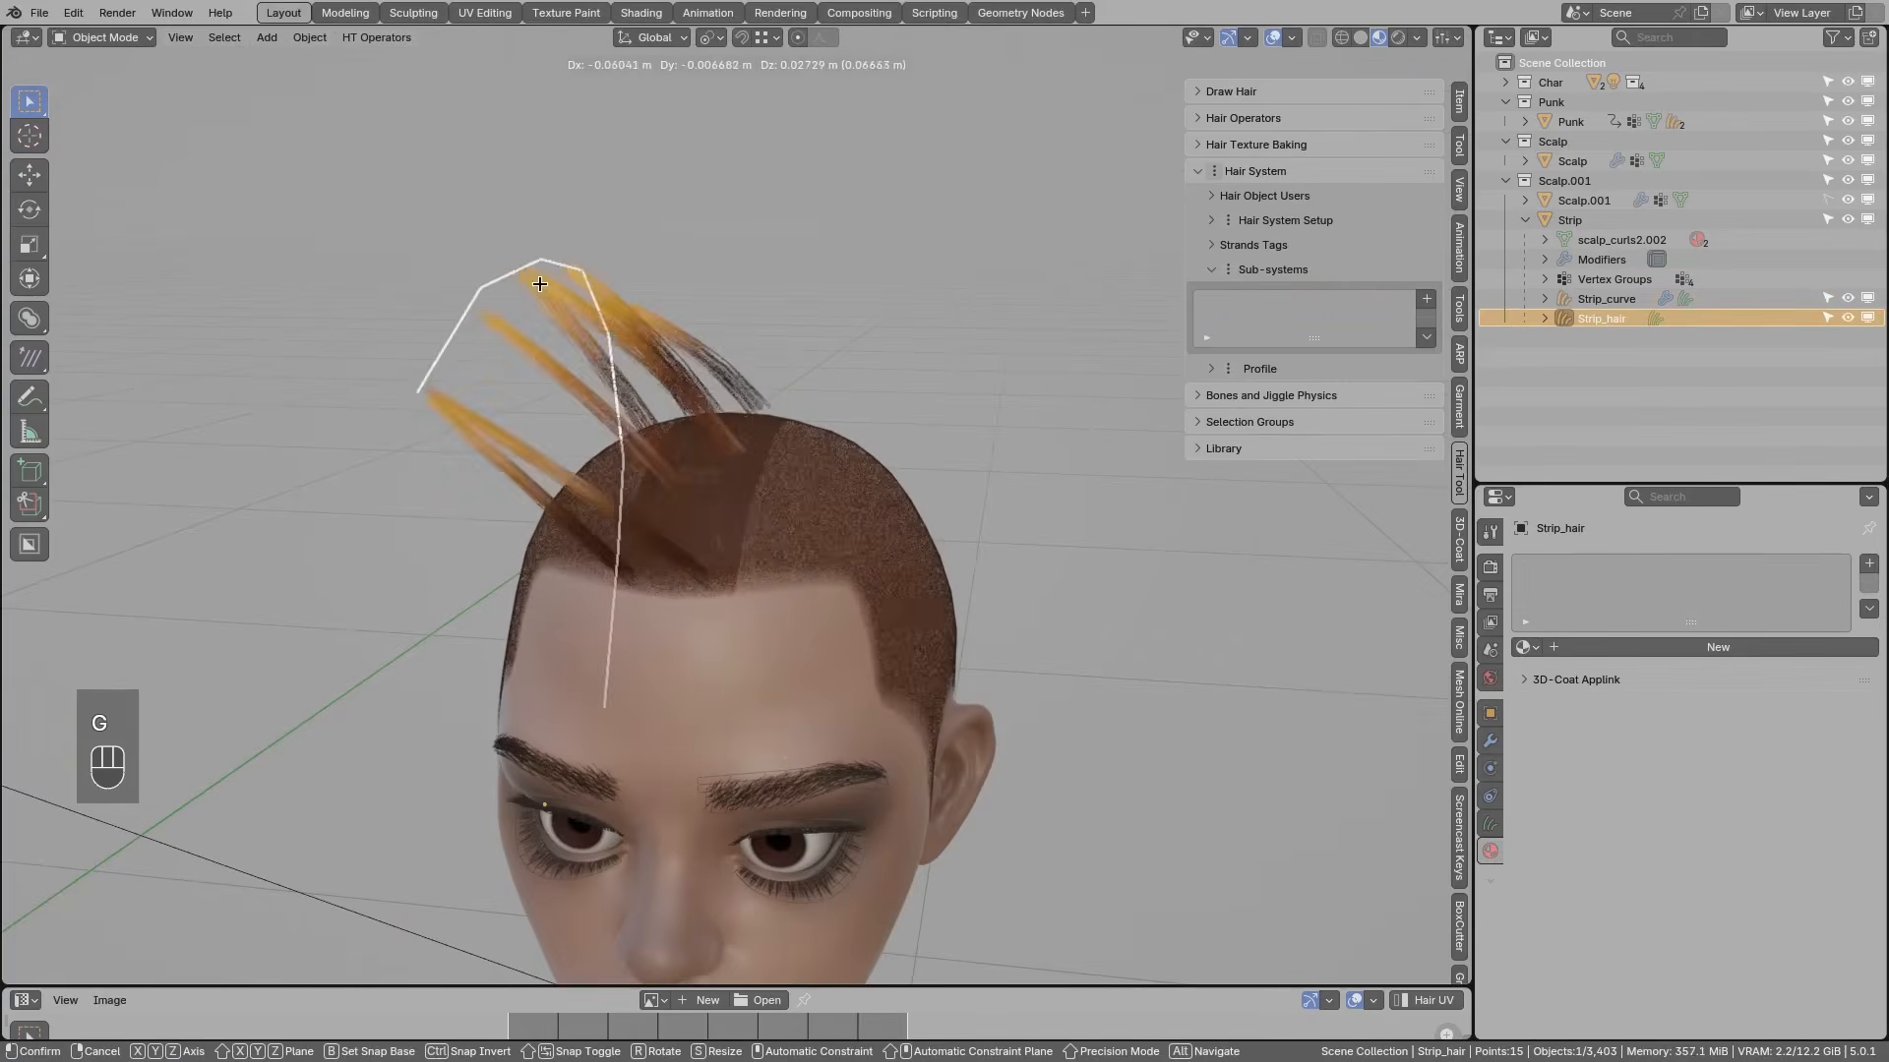
pyautogui.rightClick(716, 297)
# Step: Open the Strip mesh in Edit Mode and select the linked faces on one side of its centre seam
pyautogui.moveTo(811, 340); pyautogui.dragTo(700, 472, button='middle')
pyautogui.click(733, 411)
pyautogui.click(697, 471)
pyautogui.press('Tab')
pyautogui.click(798, 475)
pyautogui.scroll(1, 714, 478)
pyautogui.rightClick(726, 479)
pyautogui.press('3')
pyautogui.press('l')
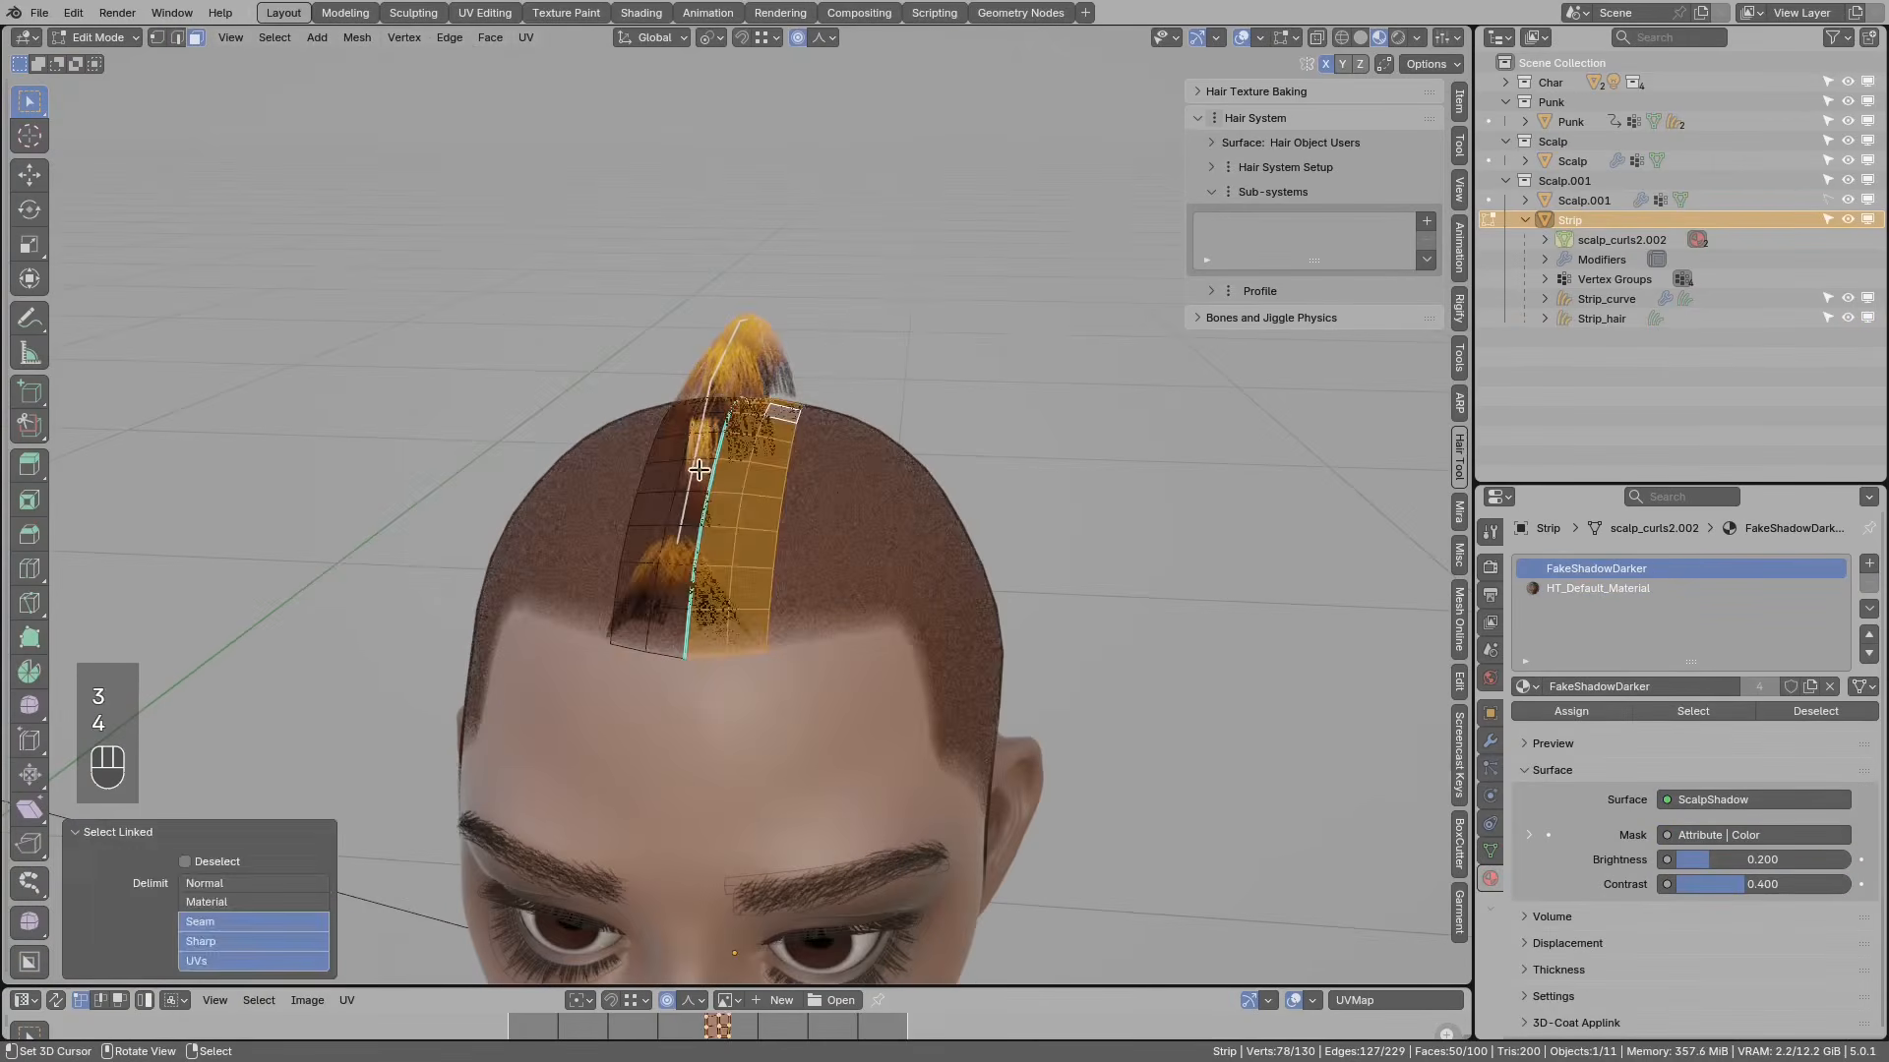
# Step: Select the linked faces of the Strip's other half, then only the centre seam's edge loop in edge select mode
pyautogui.press('l')
pyautogui.press('2')
pyautogui.keyDown('alt'); pyautogui.rightClick(721, 449); pyautogui.keyUp('alt')
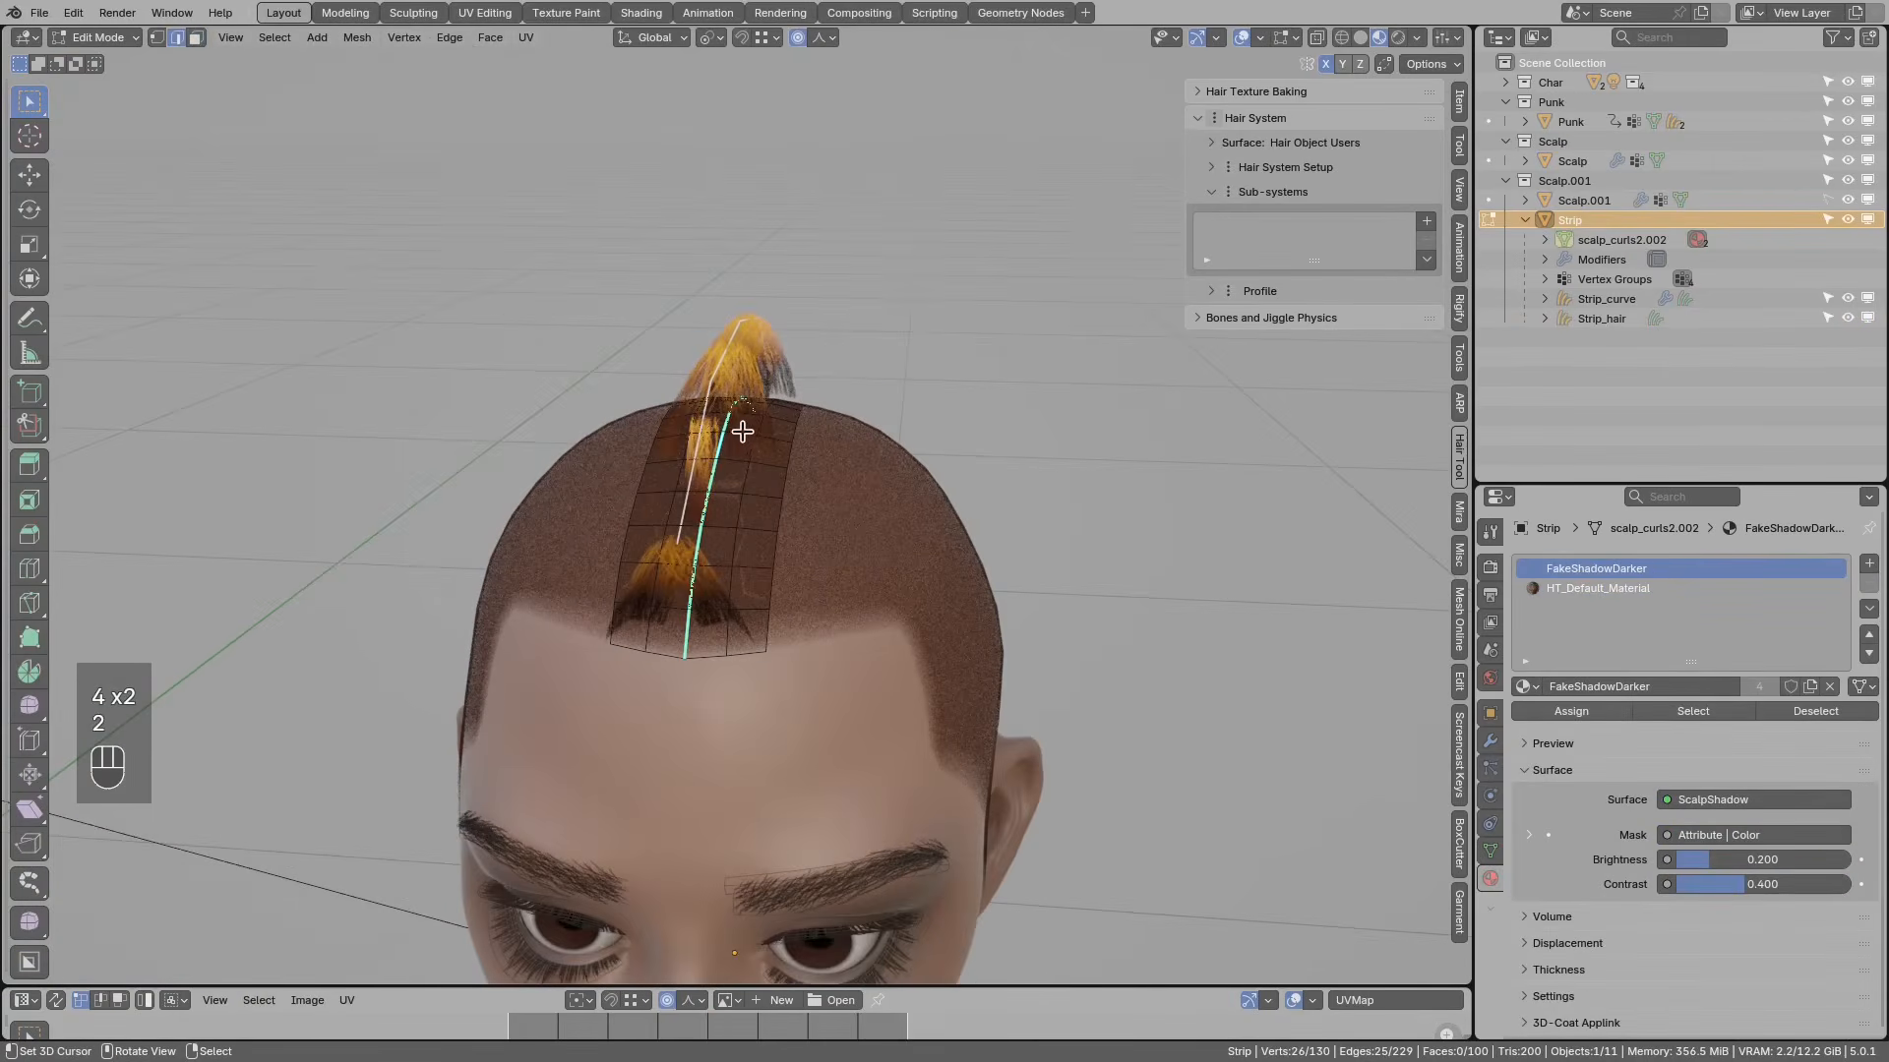
# Step: Clear the sharp marking from the Strip's centre seam edge loop, remove the Strip's modifier and return to Object Mode
pyautogui.moveTo(755, 467); pyautogui.dragTo(703, 467, button='middle')
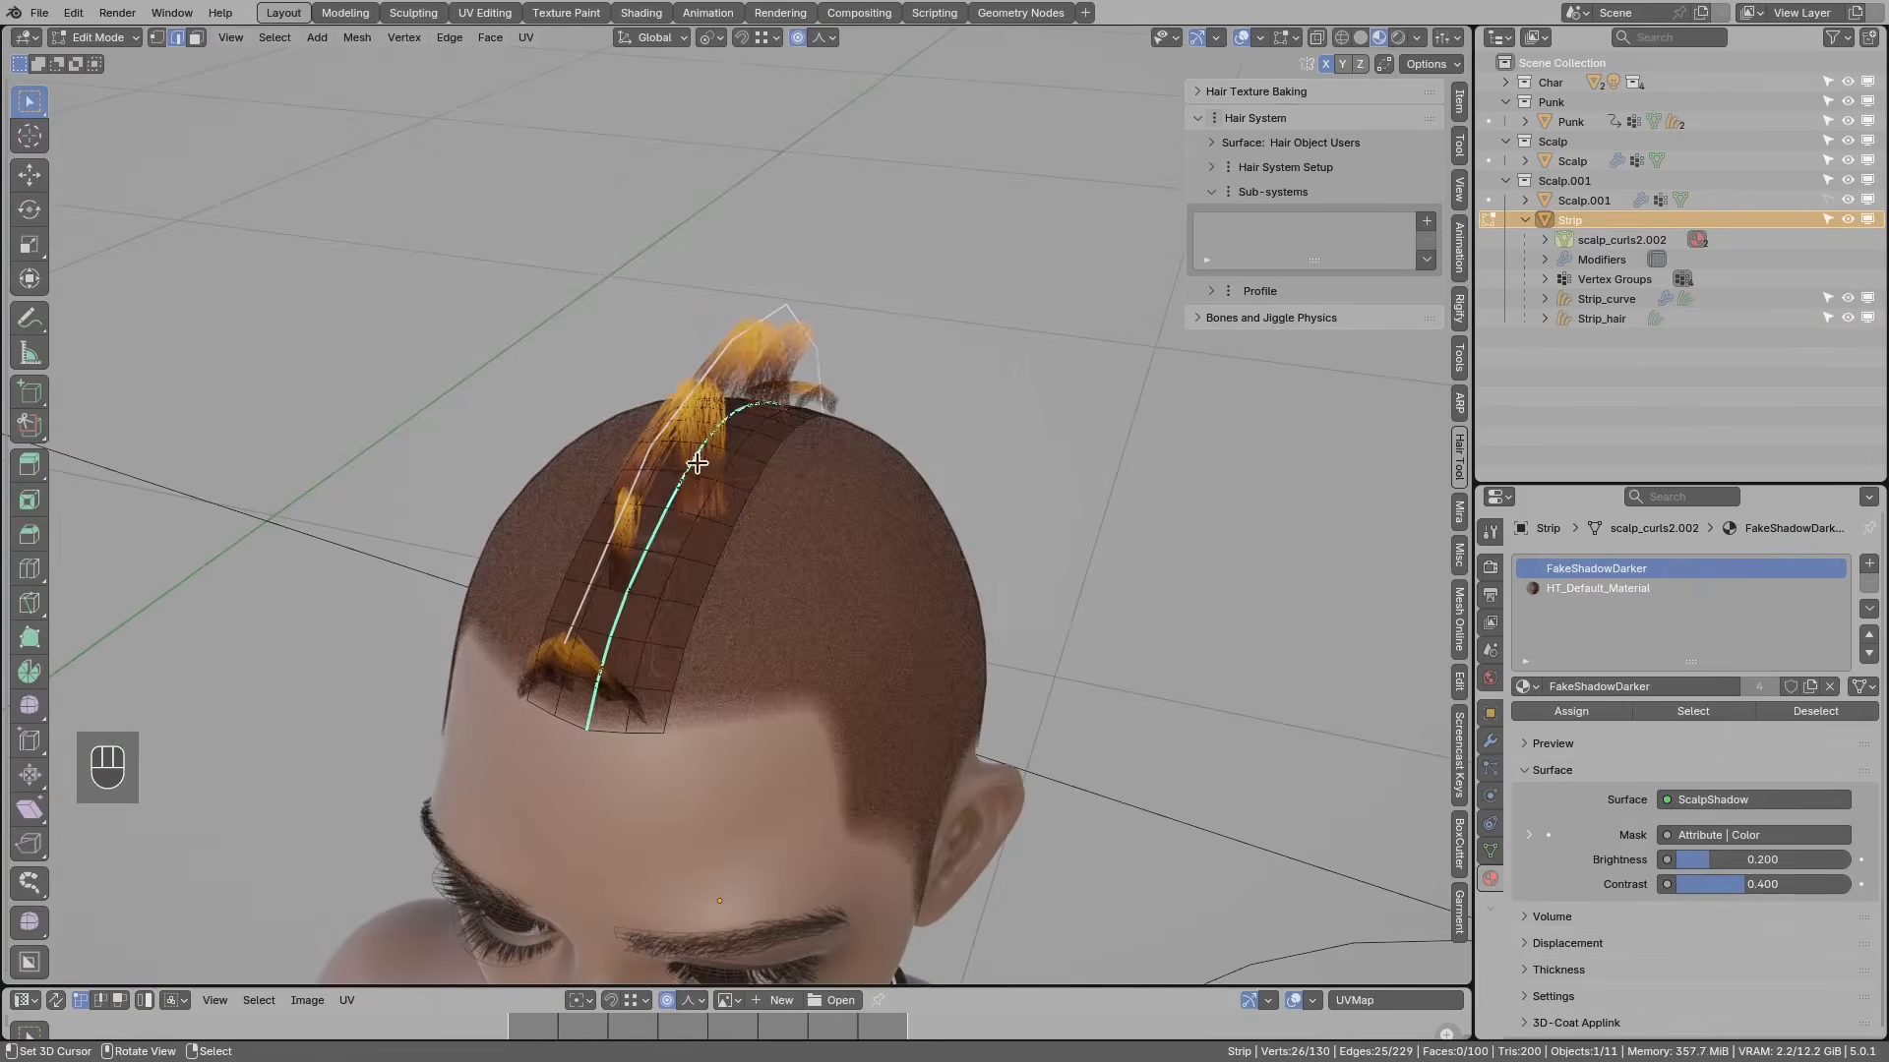
pyautogui.hotkey('ctrl', 'e')
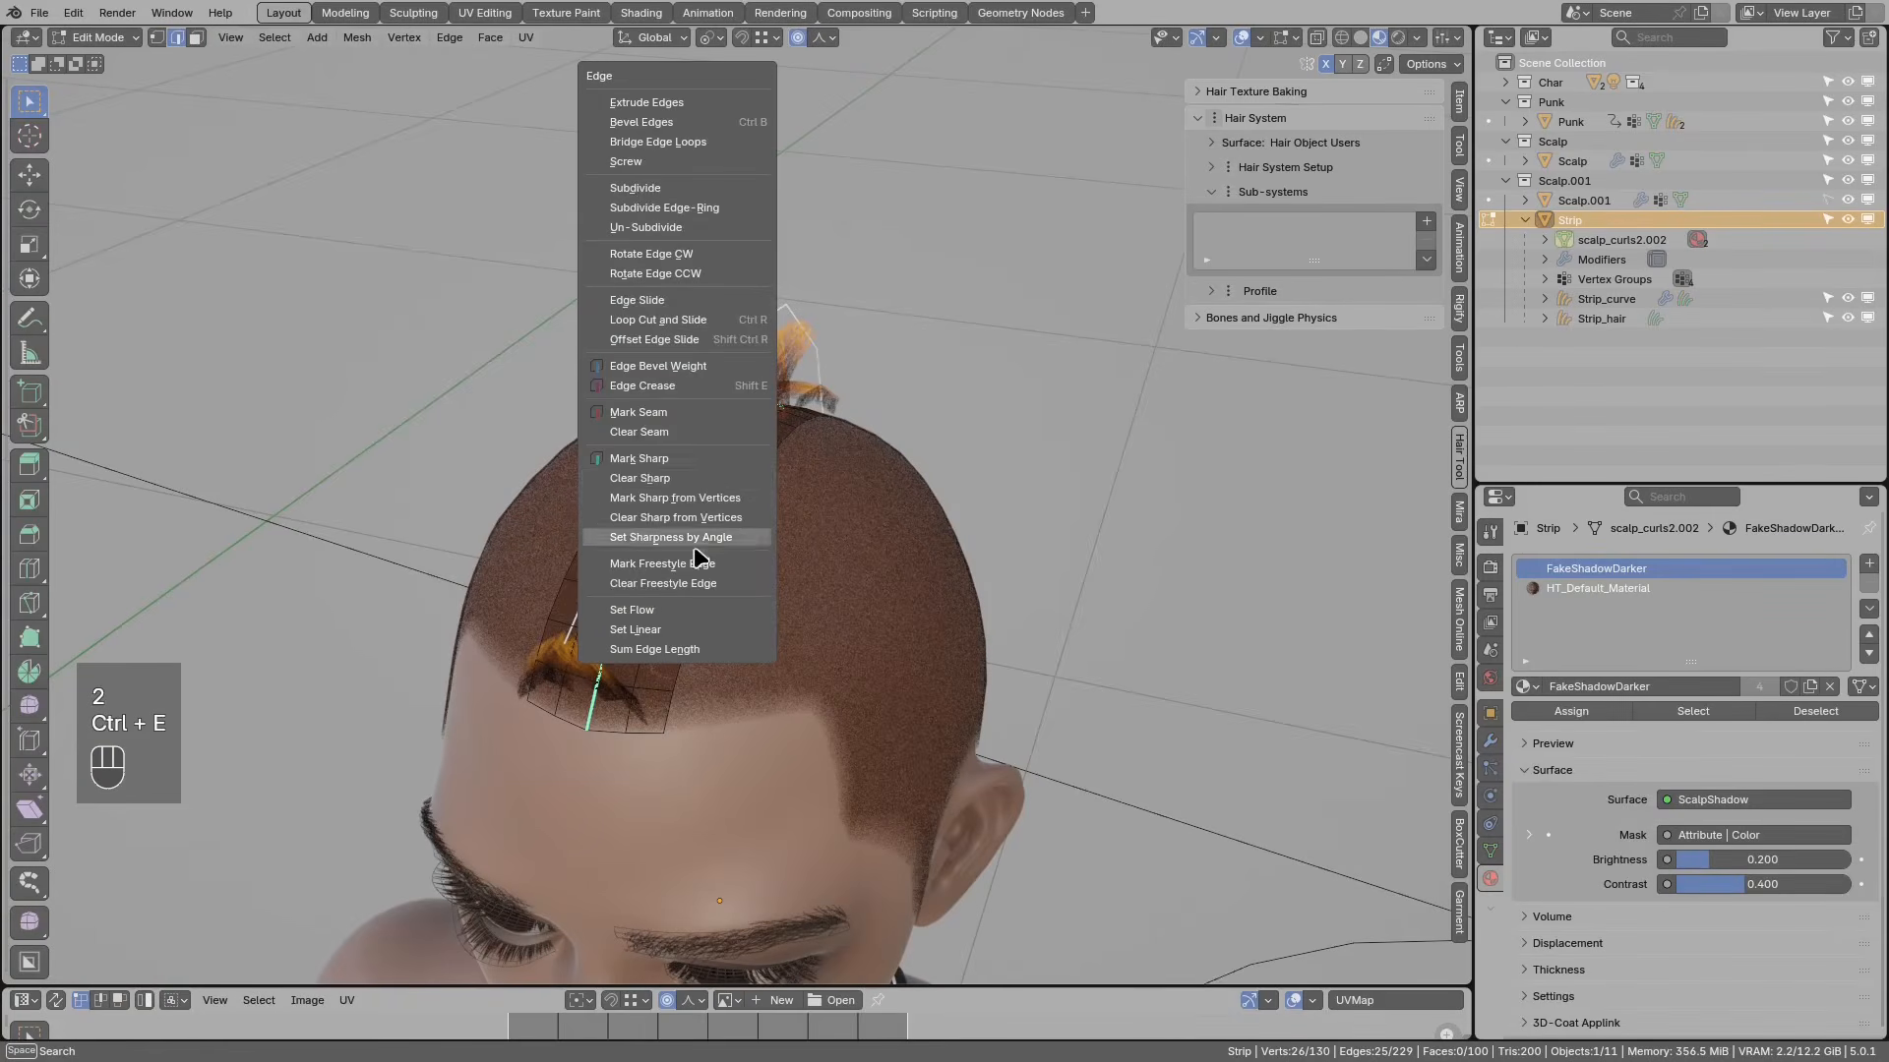
pyautogui.click(689, 487)
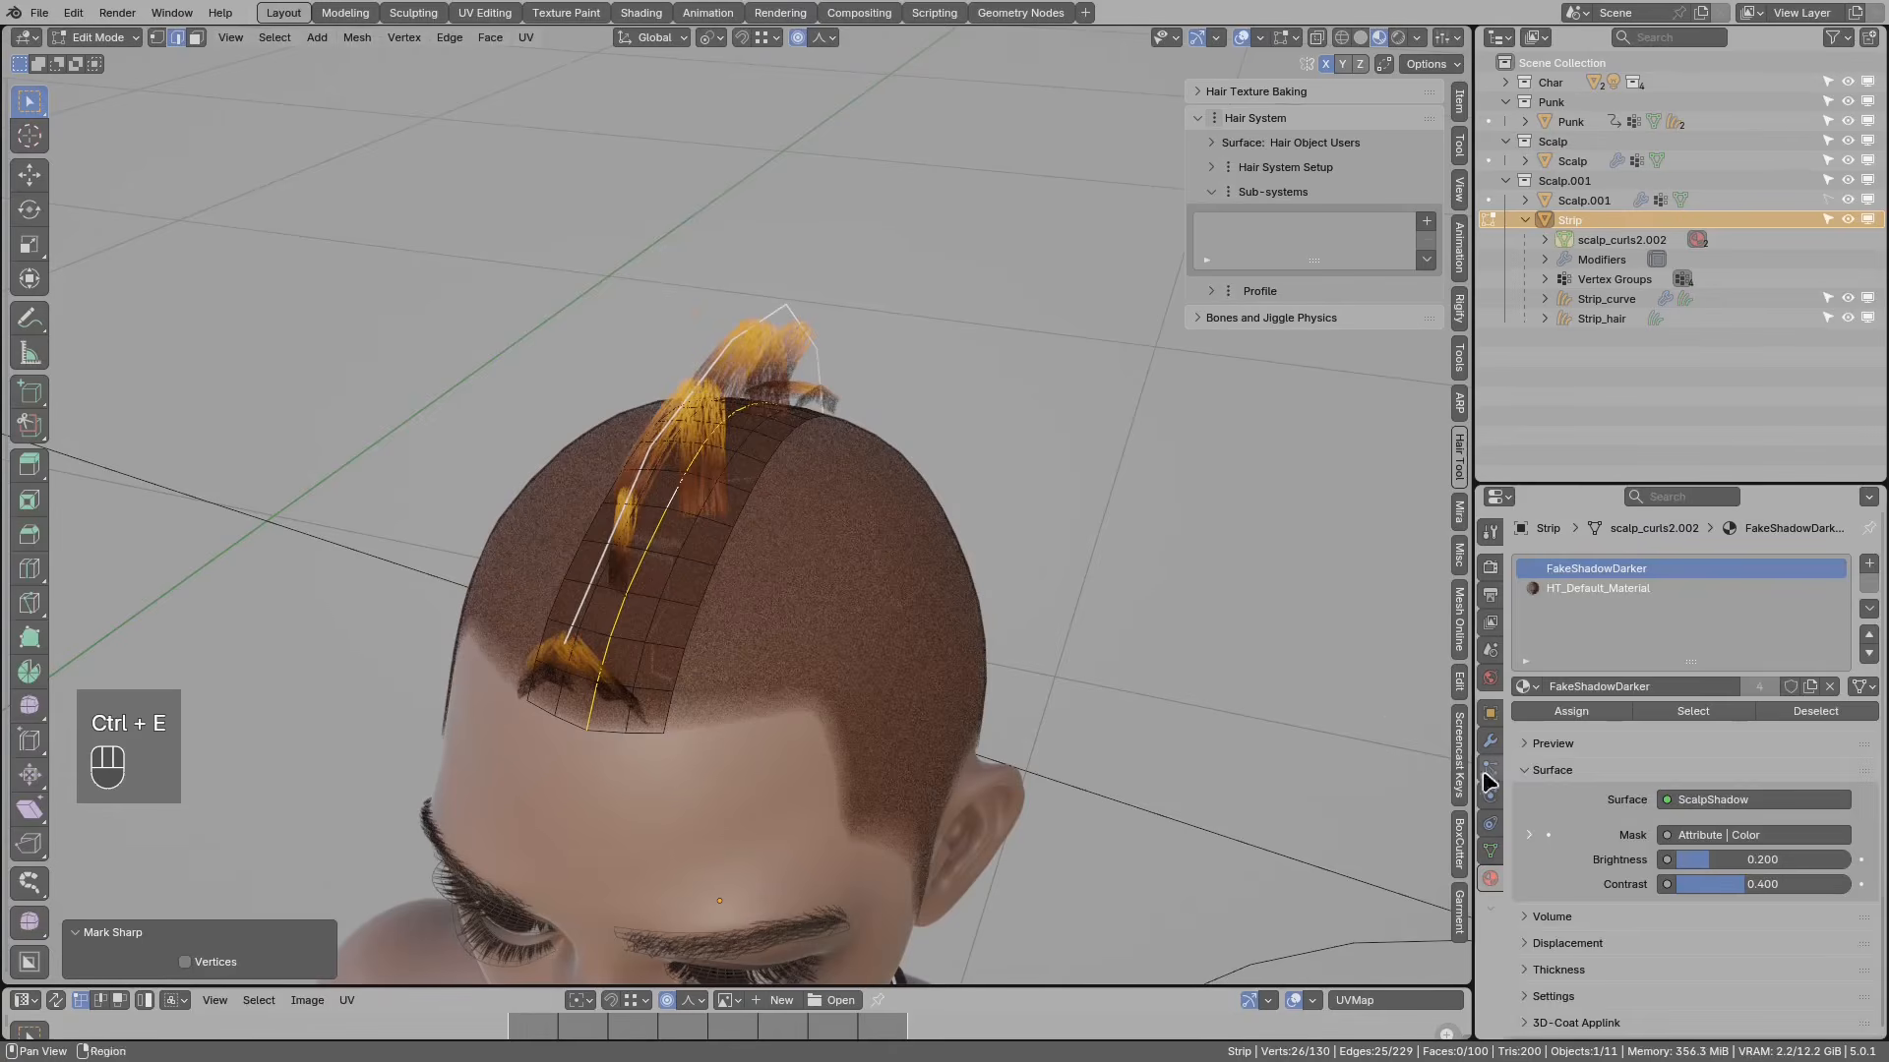
pyautogui.click(1491, 742)
pyautogui.click(1841, 596)
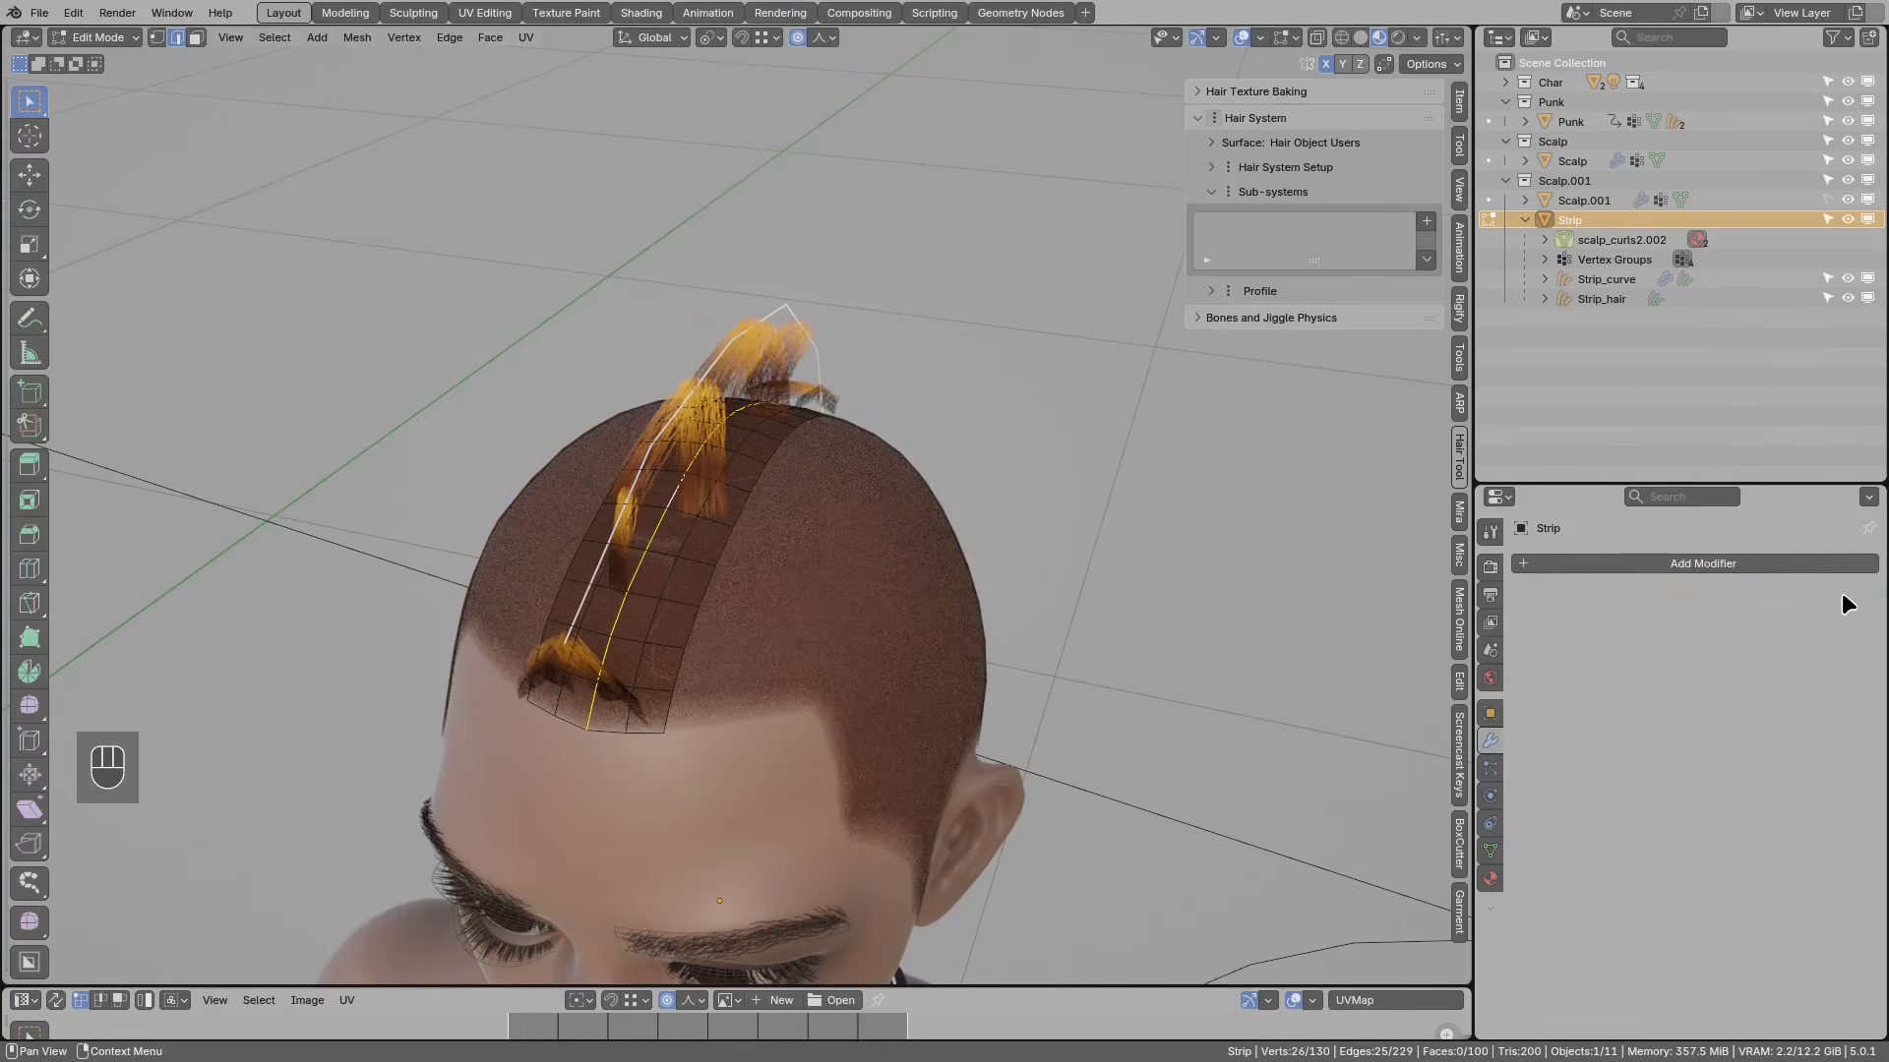
pyautogui.press('Tab')
# Step: Sketch an annotation around the front section of the scalp strip and erase it again
pyautogui.moveTo(784, 519); pyautogui.dragTo(731, 412, button='middle')
pyautogui.moveTo(869, 378); pyautogui.dragTo(699, 383, button='middle')
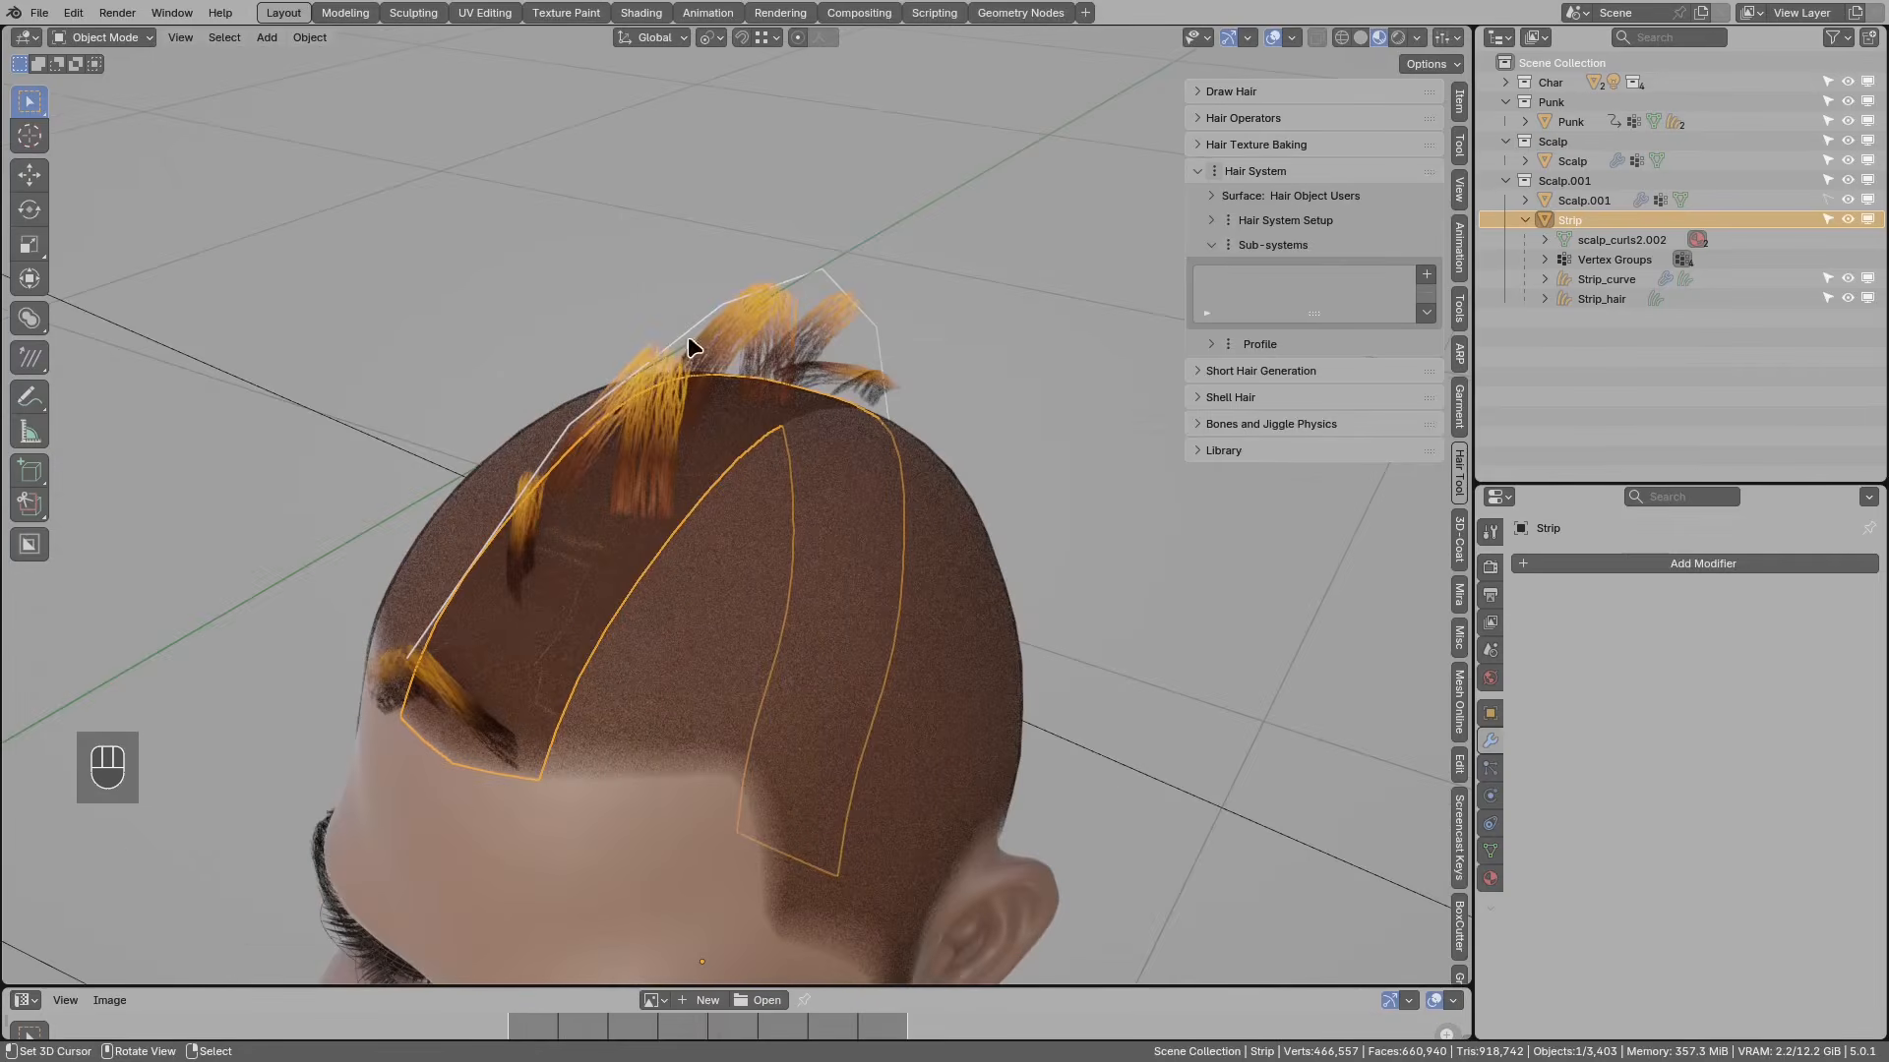
pyautogui.moveTo(489, 539)
pyautogui.mouseDown()
pyautogui.moveTo(421, 700)
pyautogui.moveTo(686, 527)
pyautogui.mouseUp()
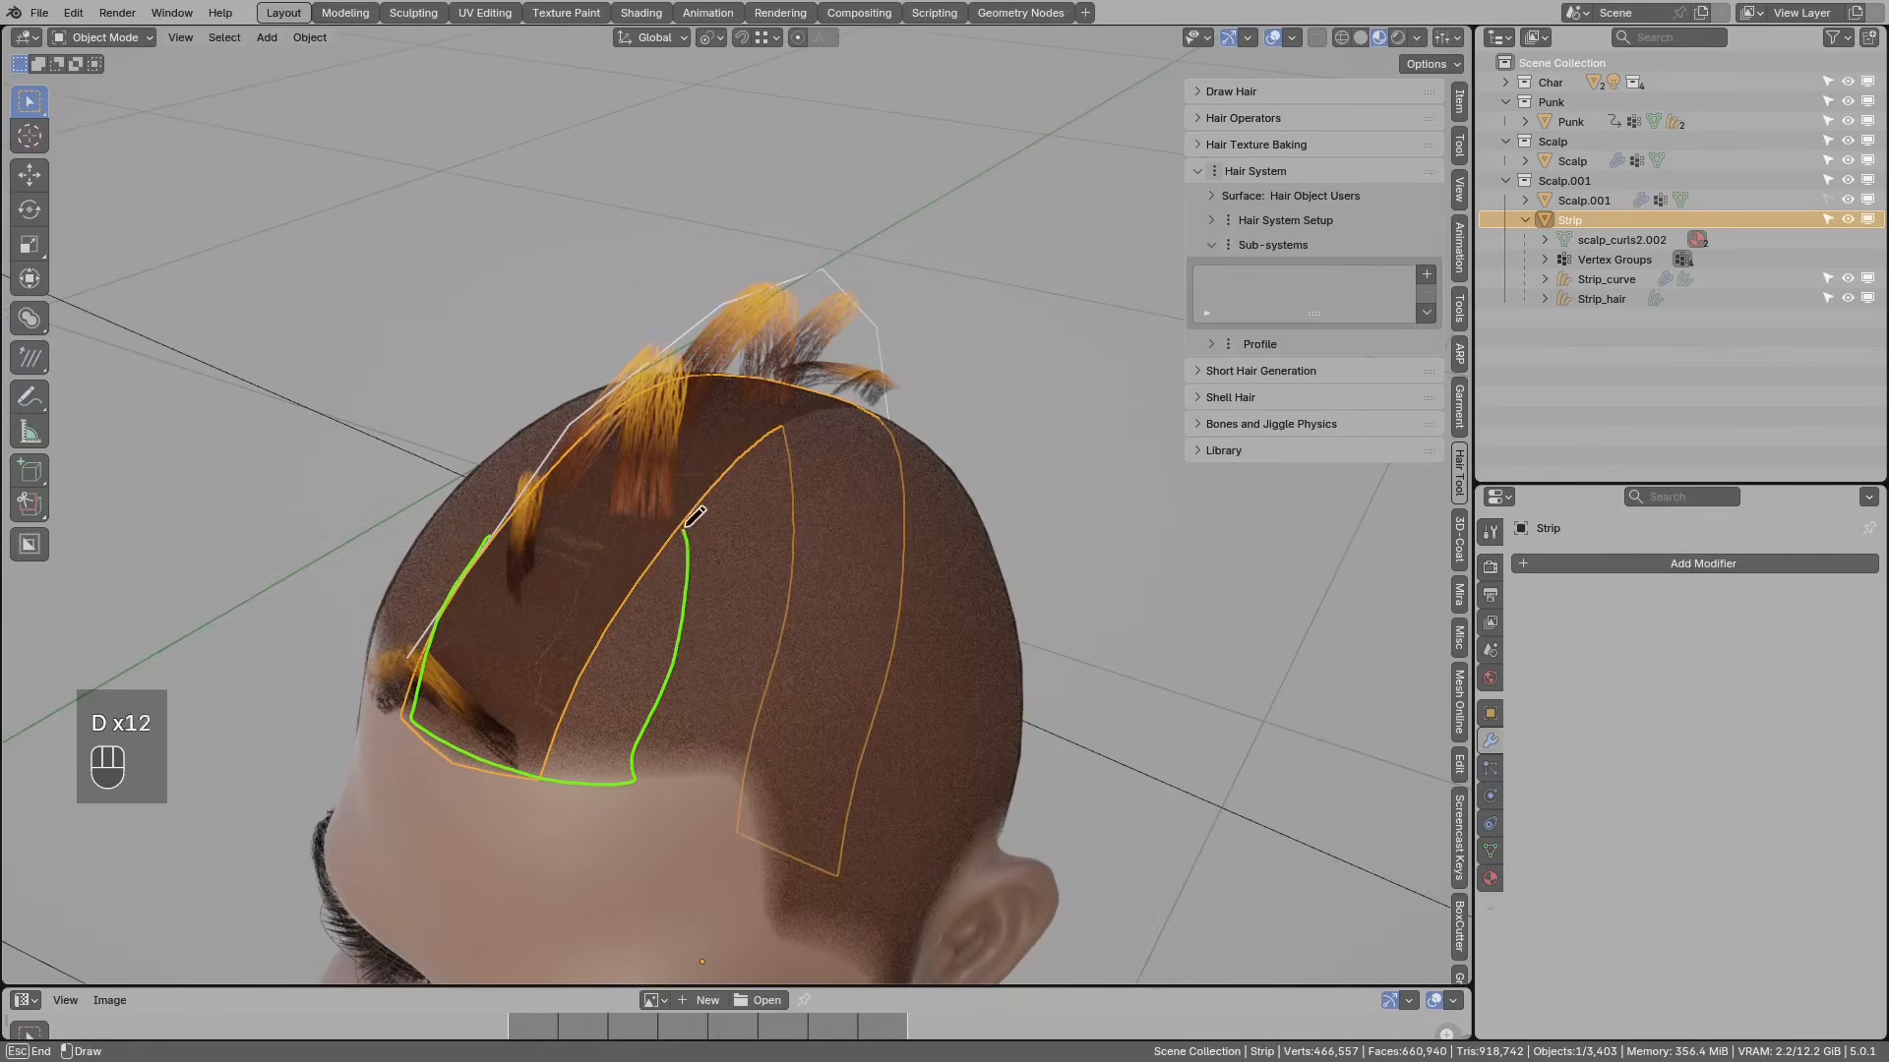
pyautogui.moveTo(528, 521); pyautogui.dragTo(517, 710, button='right')
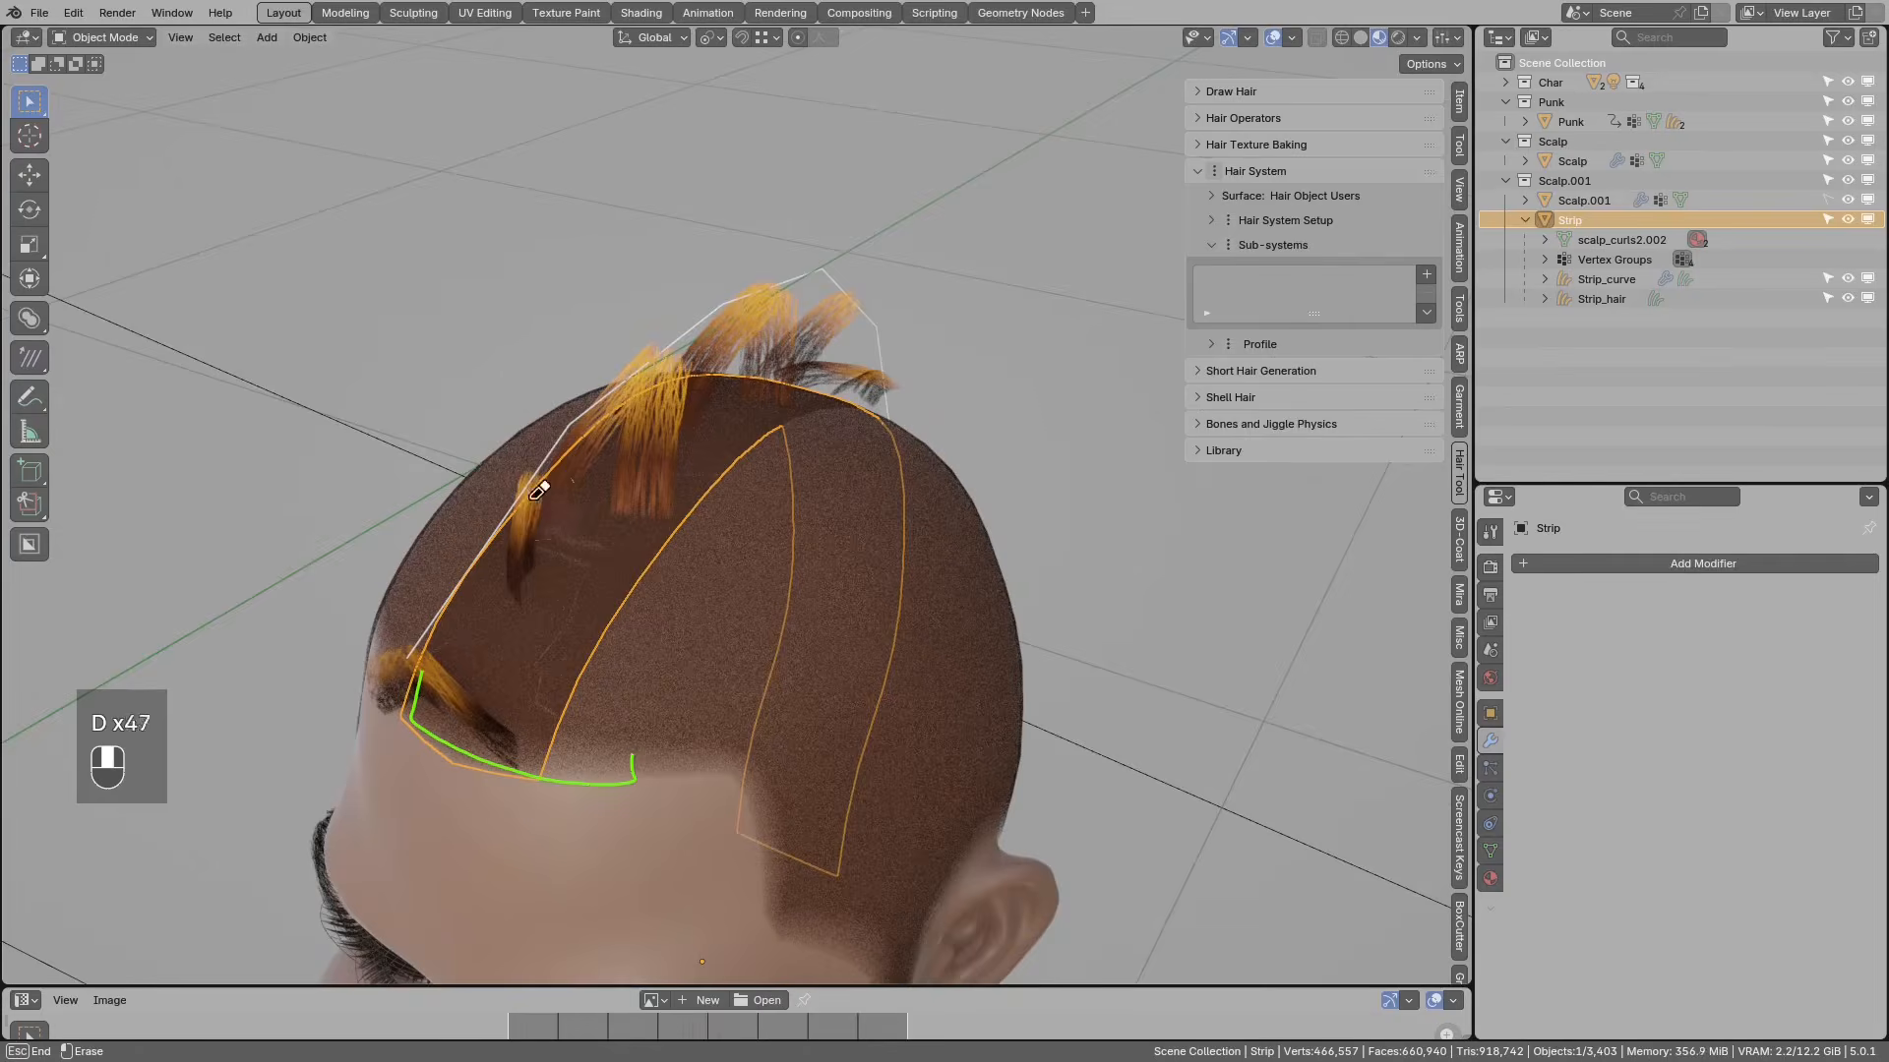
pyautogui.moveTo(409, 664); pyautogui.dragTo(536, 586, button='right')
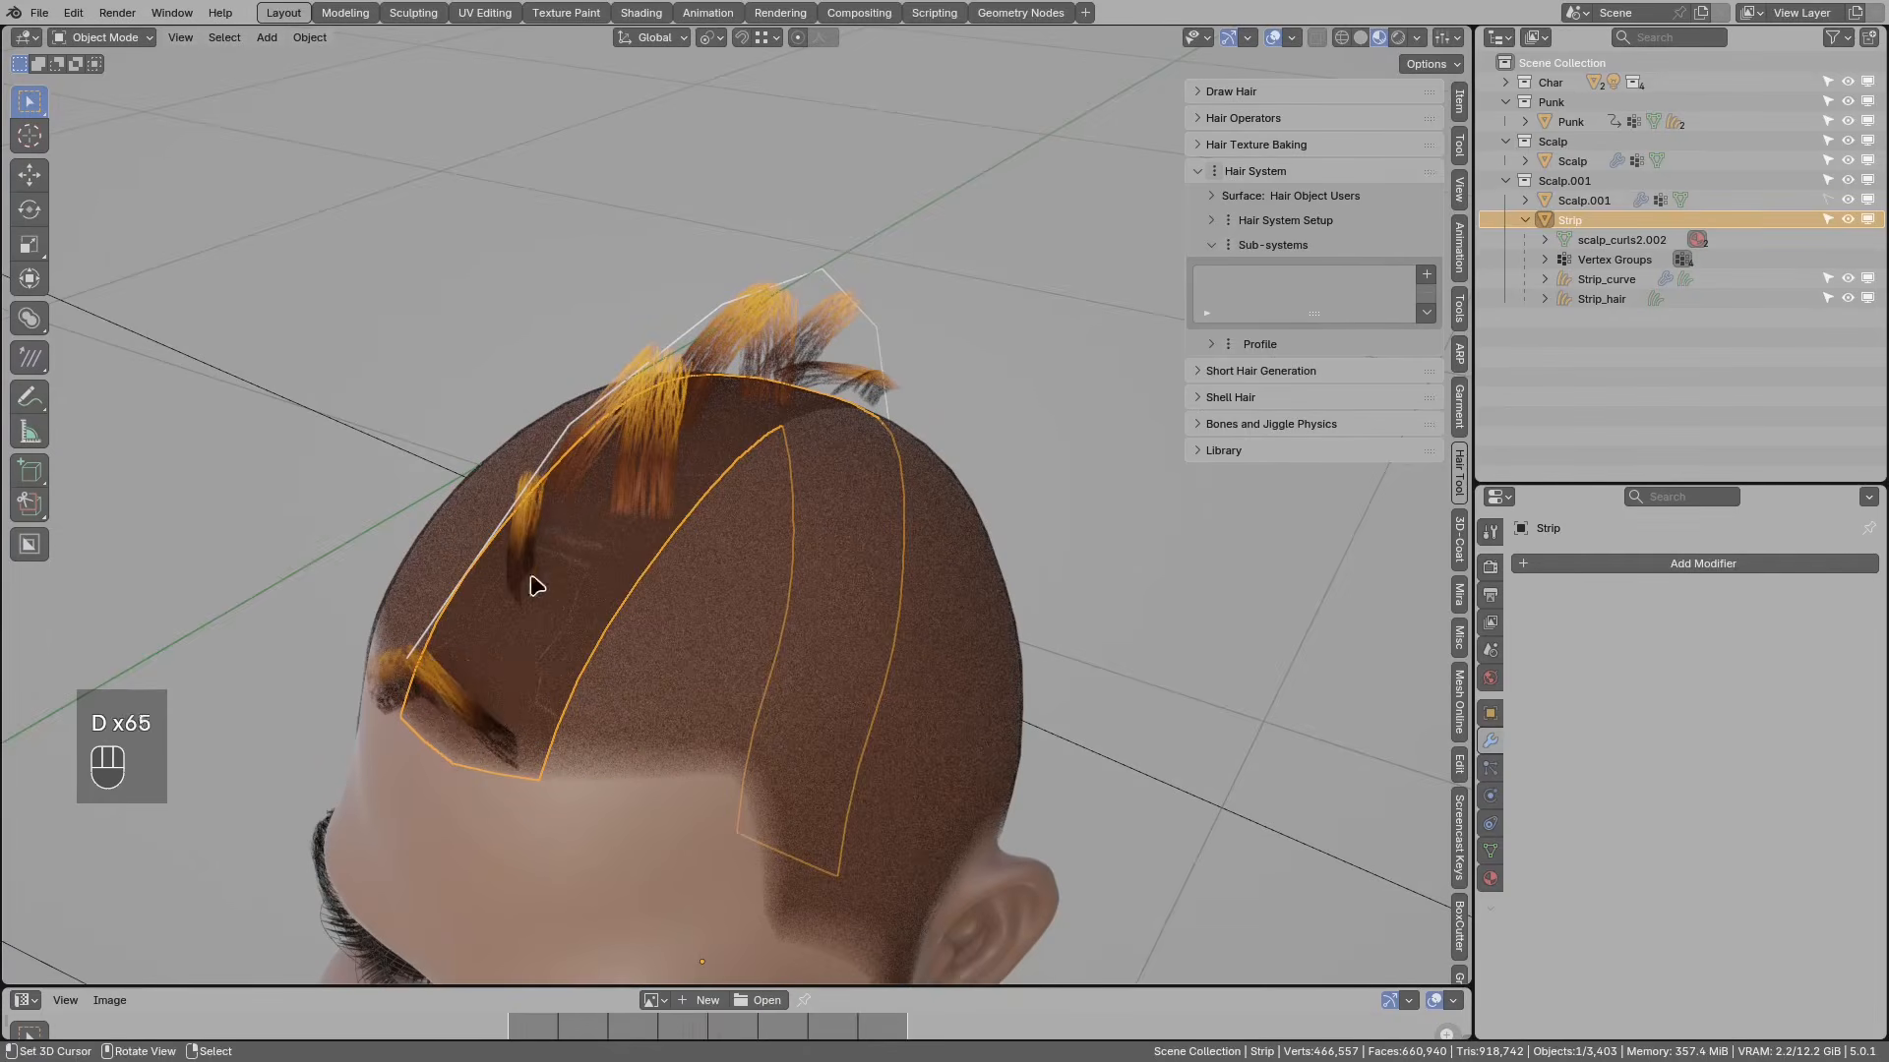
# Step: Try moving the Strip_hair guide strand to check the spikes' response with the seam's sharp edge cleared
pyautogui.rightClick(563, 433)
pyautogui.scroll(-2, 611, 452)
pyautogui.moveTo(611, 451); pyautogui.dragTo(688, 438, button='middle')
pyautogui.press('g')
pyautogui.rightClick(704, 356)
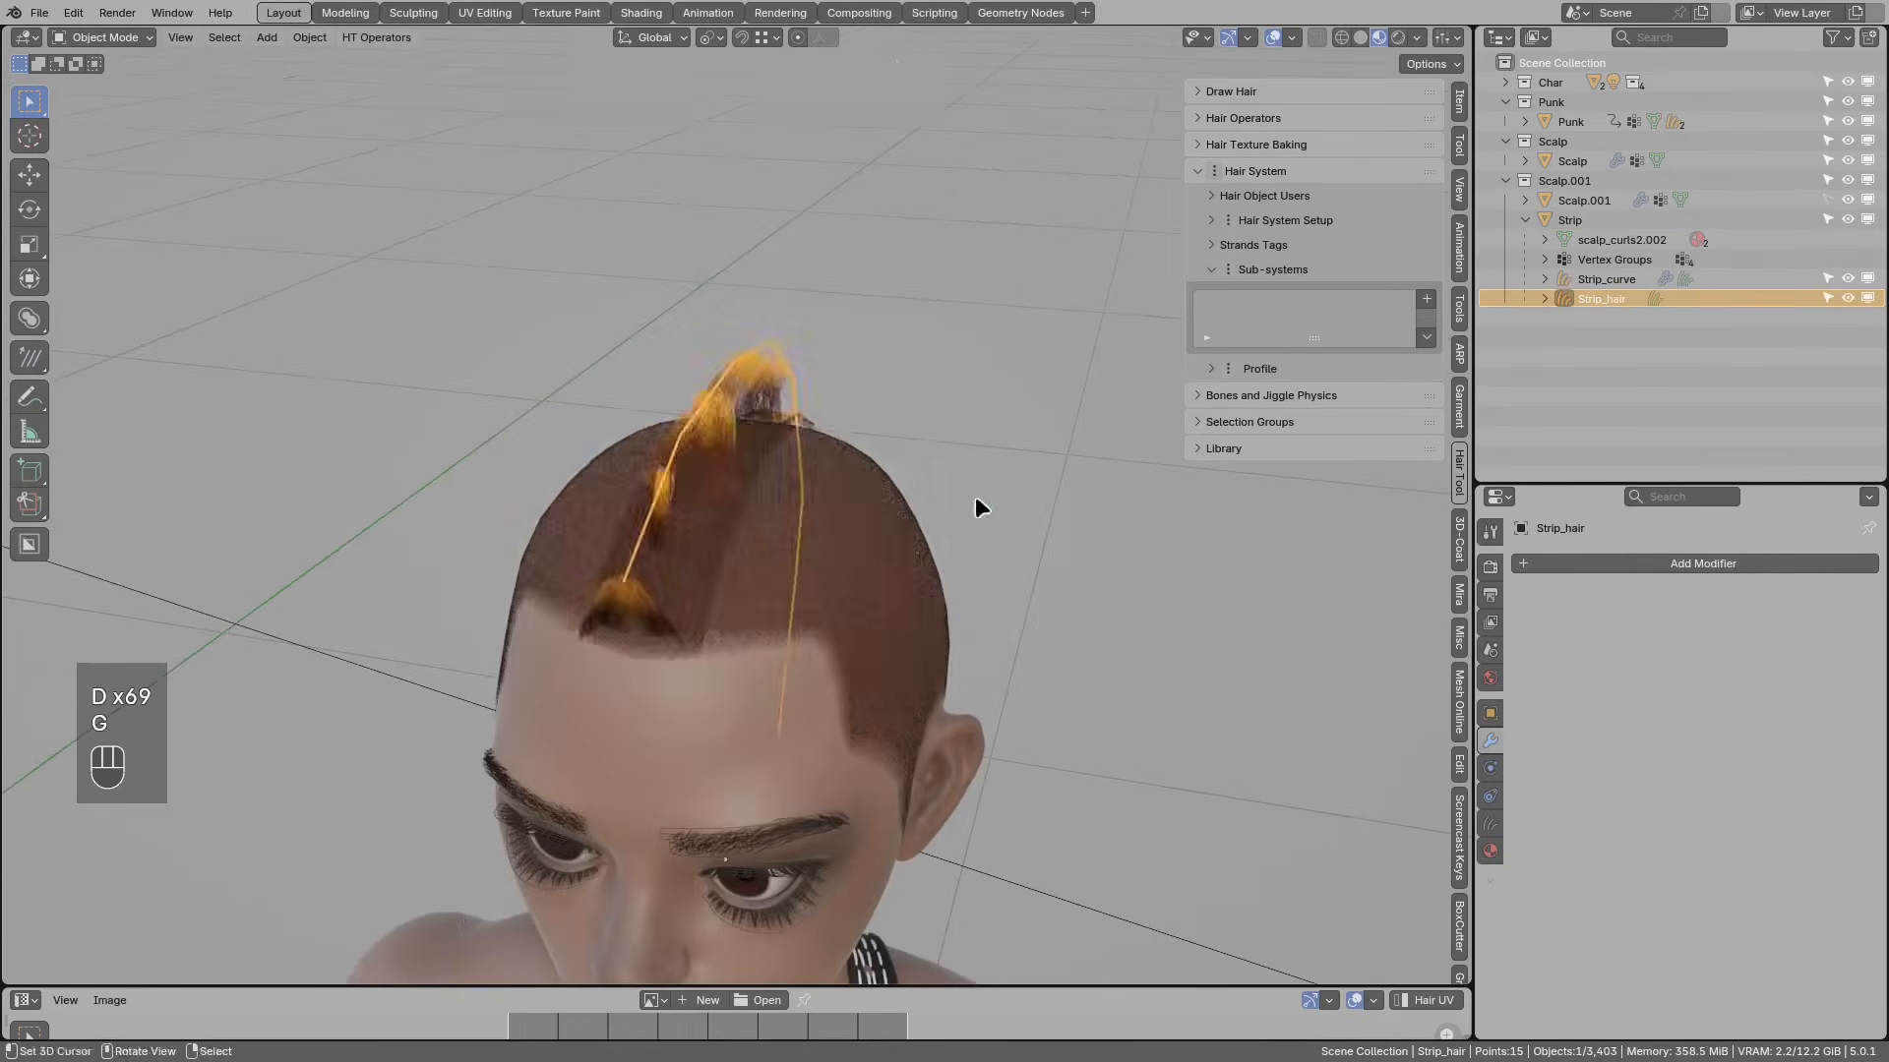
# Step: Select the Strip_curve spikes and open the Track To: Strip_hair deformer to review its settings from the side of the head
pyautogui.moveTo(981, 507); pyautogui.dragTo(782, 468, button='middle')
pyautogui.scroll(-2, 829, 561)
pyautogui.moveTo(829, 561); pyautogui.dragTo(920, 625, button='middle')
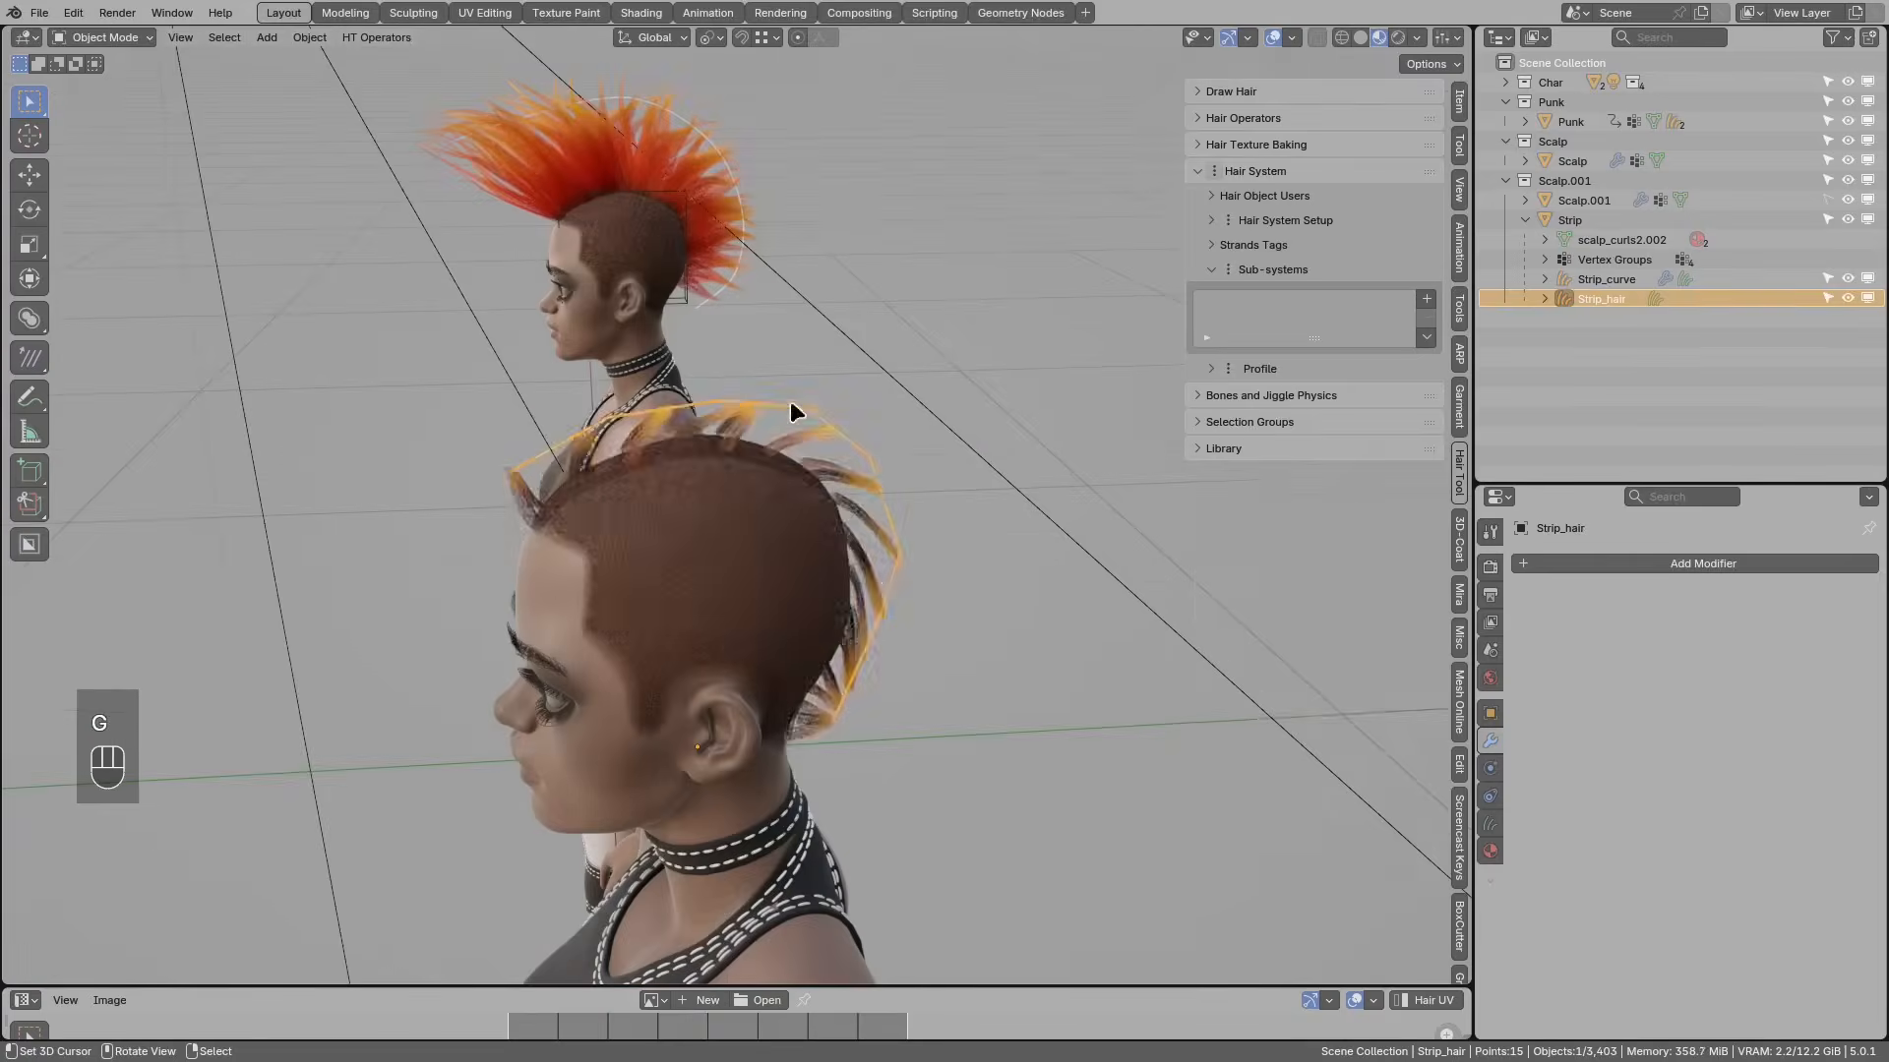
pyautogui.rightClick(808, 423)
pyautogui.click(1270, 424)
pyautogui.click(1274, 441)
pyautogui.moveTo(1215, 581); pyautogui.dragTo(1102, 580)
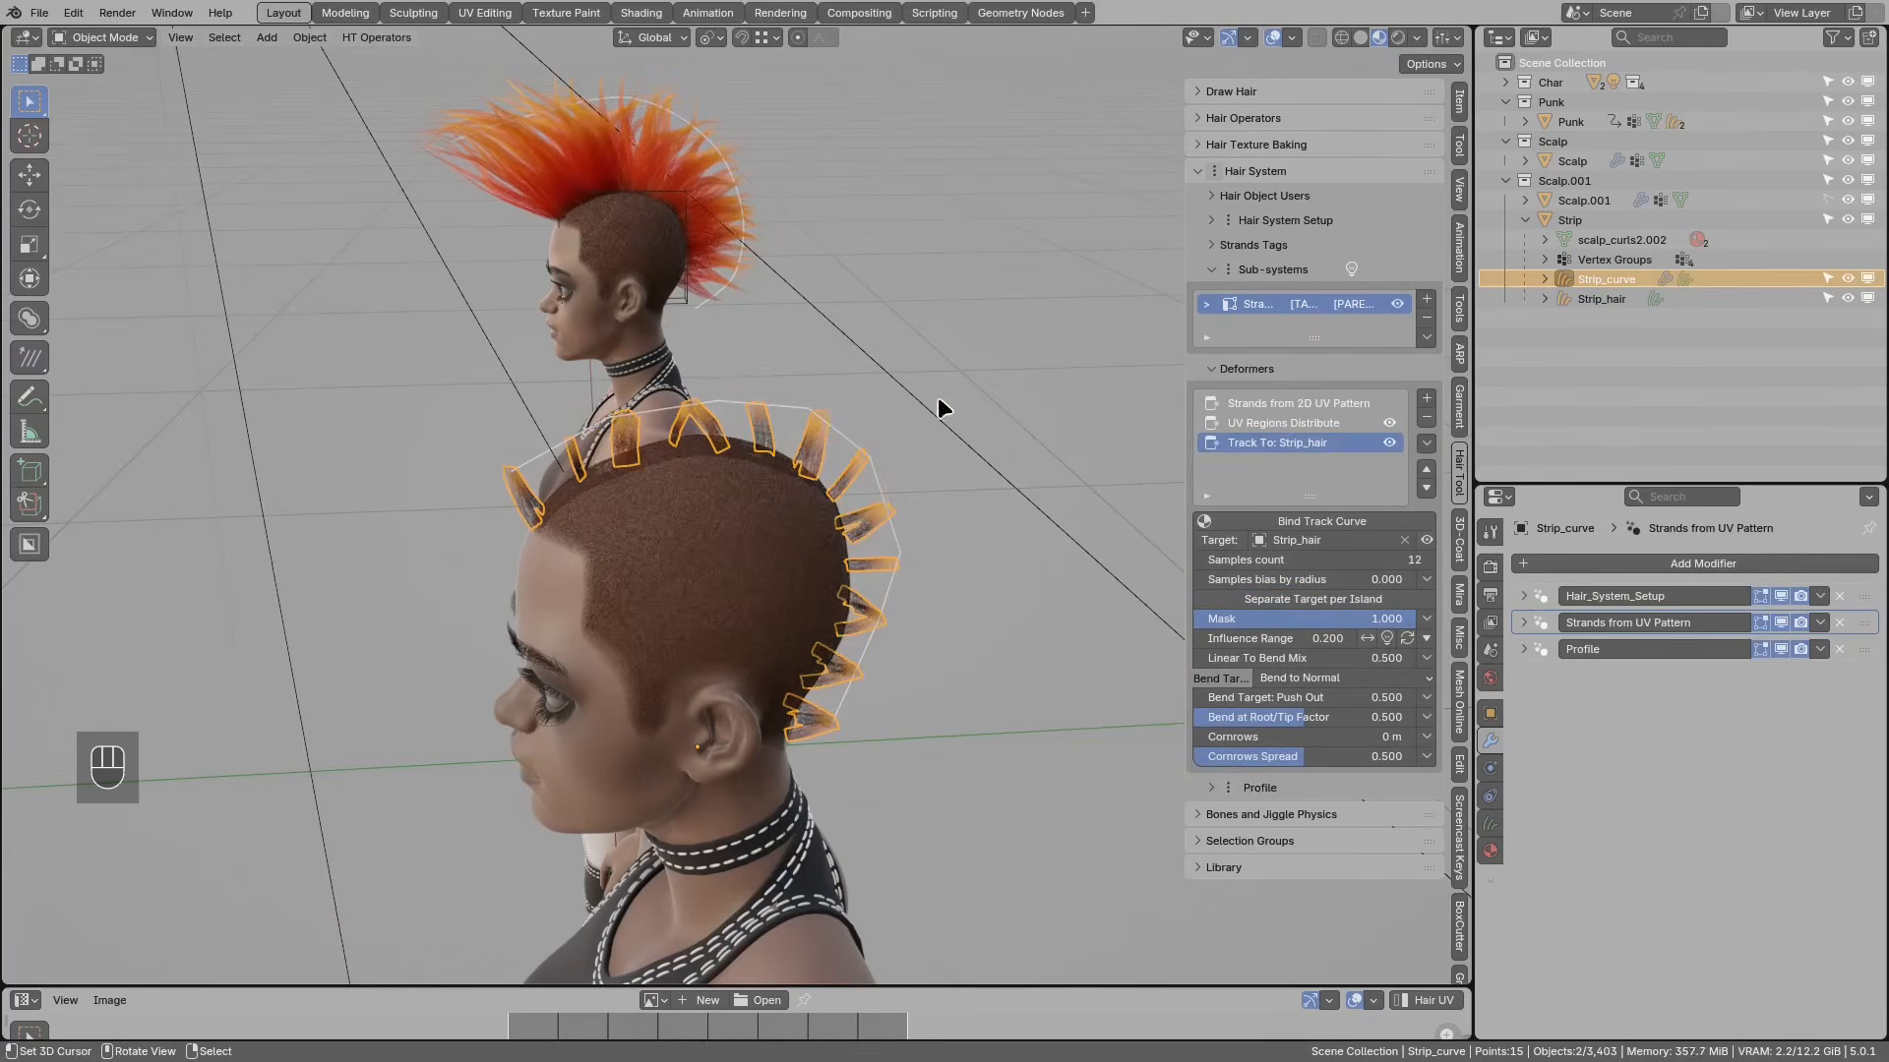
# Step: Try moving the guide strand backward and upward in side view to test the spikes' tracking
pyautogui.click(803, 409)
pyautogui.moveTo(799, 409); pyautogui.dragTo(804, 419, button='middle')
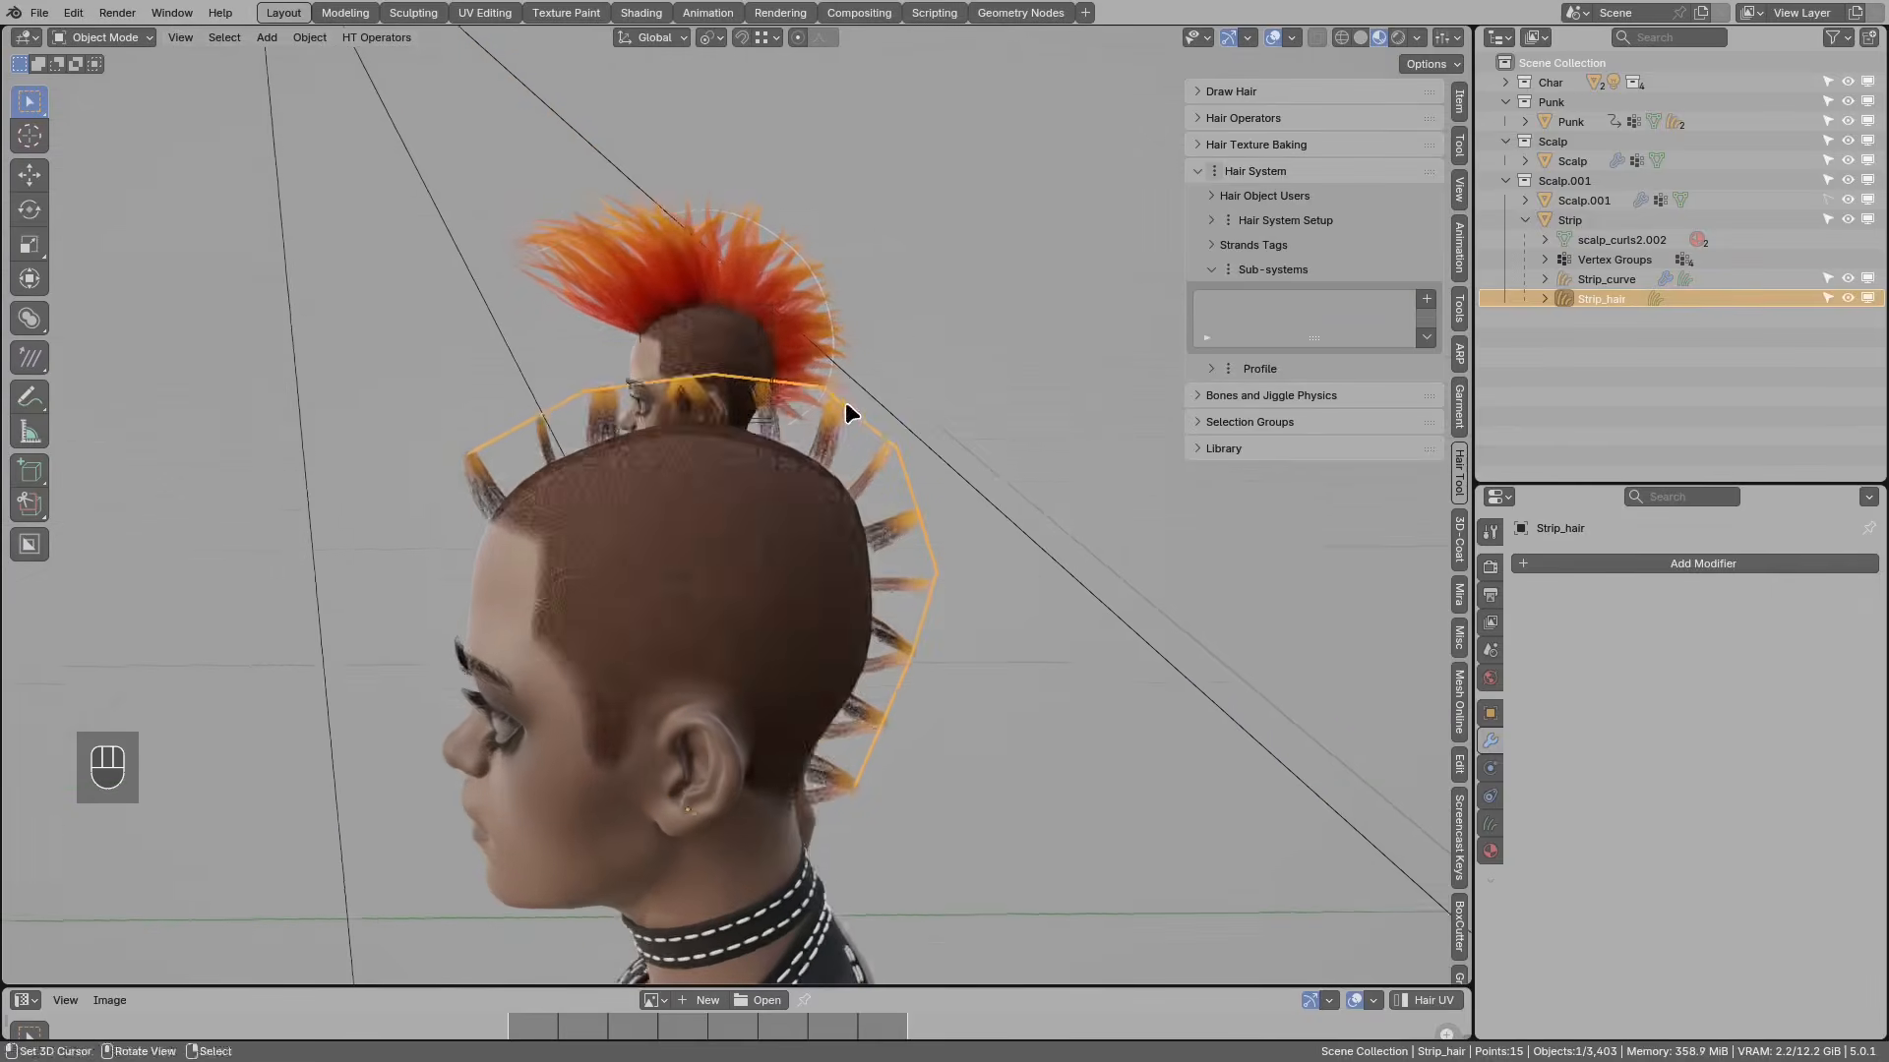
pyautogui.moveTo(846, 404); pyautogui.dragTo(836, 409, button='middle')
pyautogui.press('g')
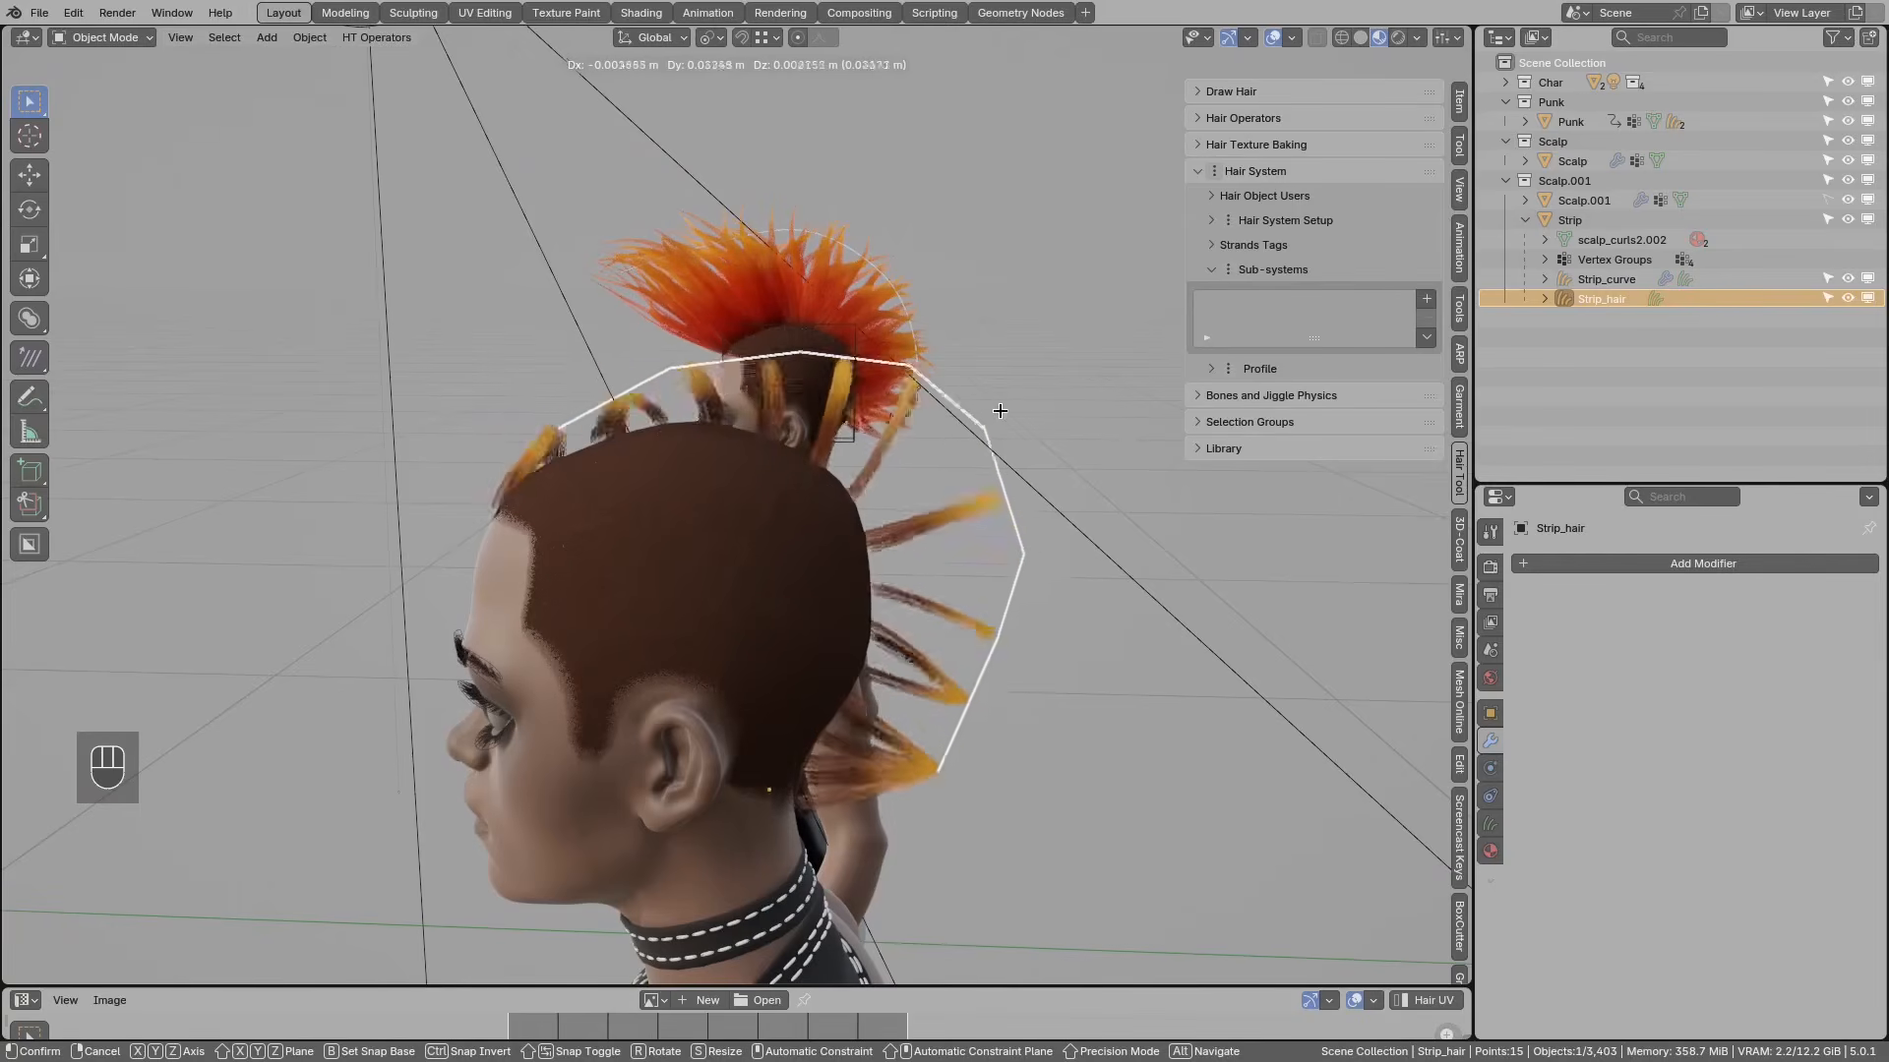
pyautogui.click(902, 382)
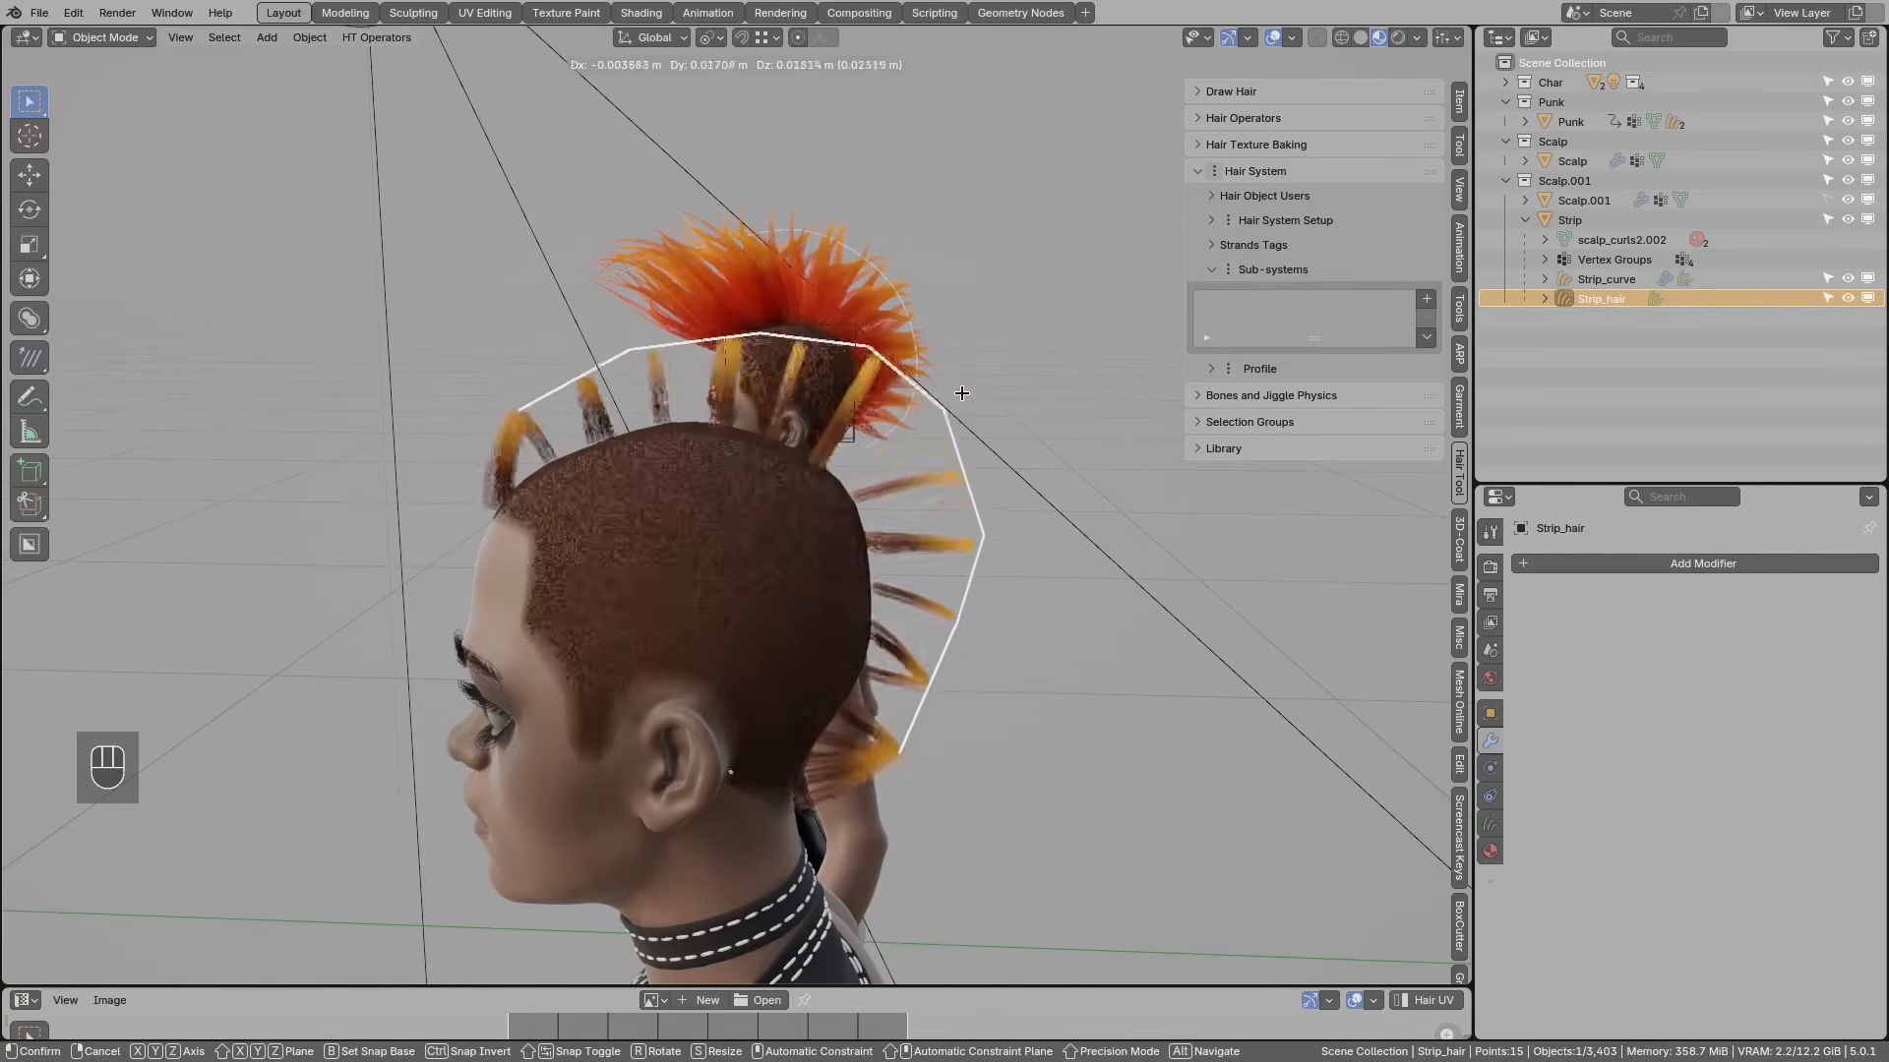
pyautogui.click(838, 411)
pyautogui.moveTo(838, 417); pyautogui.dragTo(945, 433, button='middle')
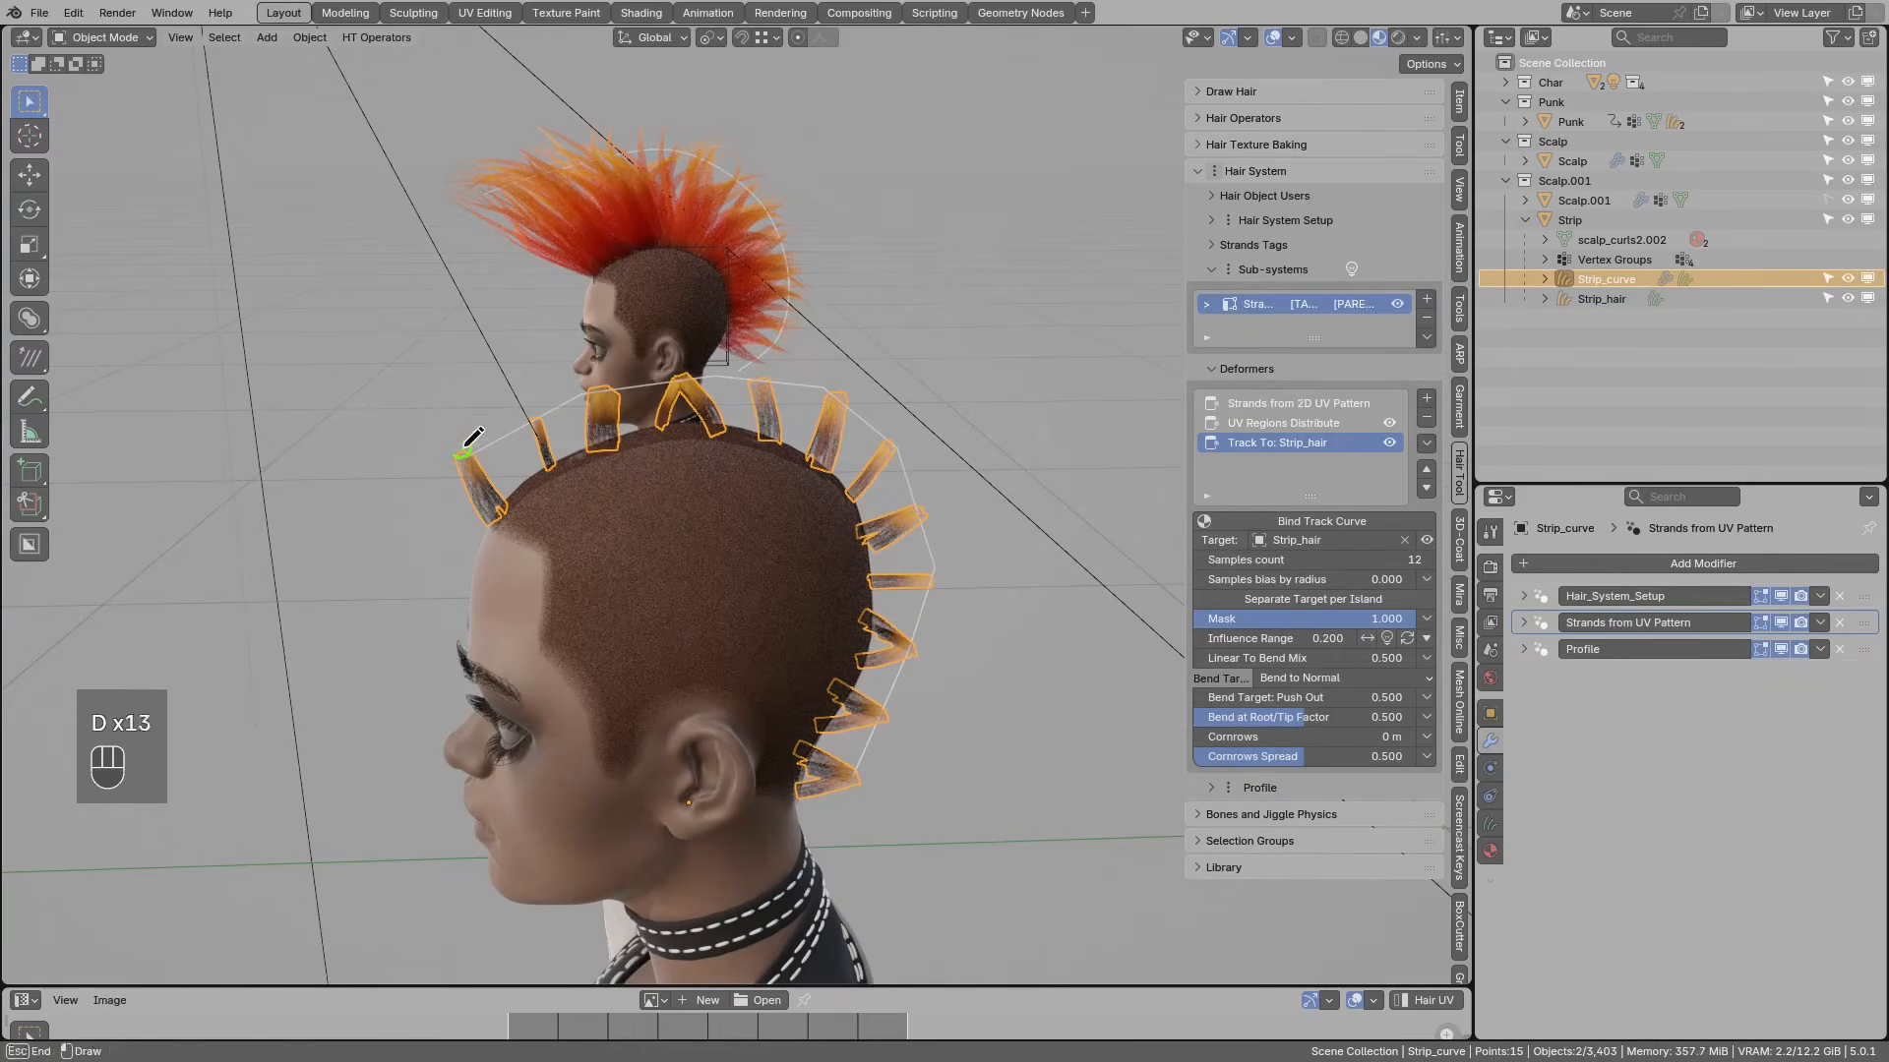
# Step: Annotate the tracking sample points at the spike tips along the guide strand, then erase the marks
pyautogui.moveTo(539, 407); pyautogui.dragTo(677, 385)
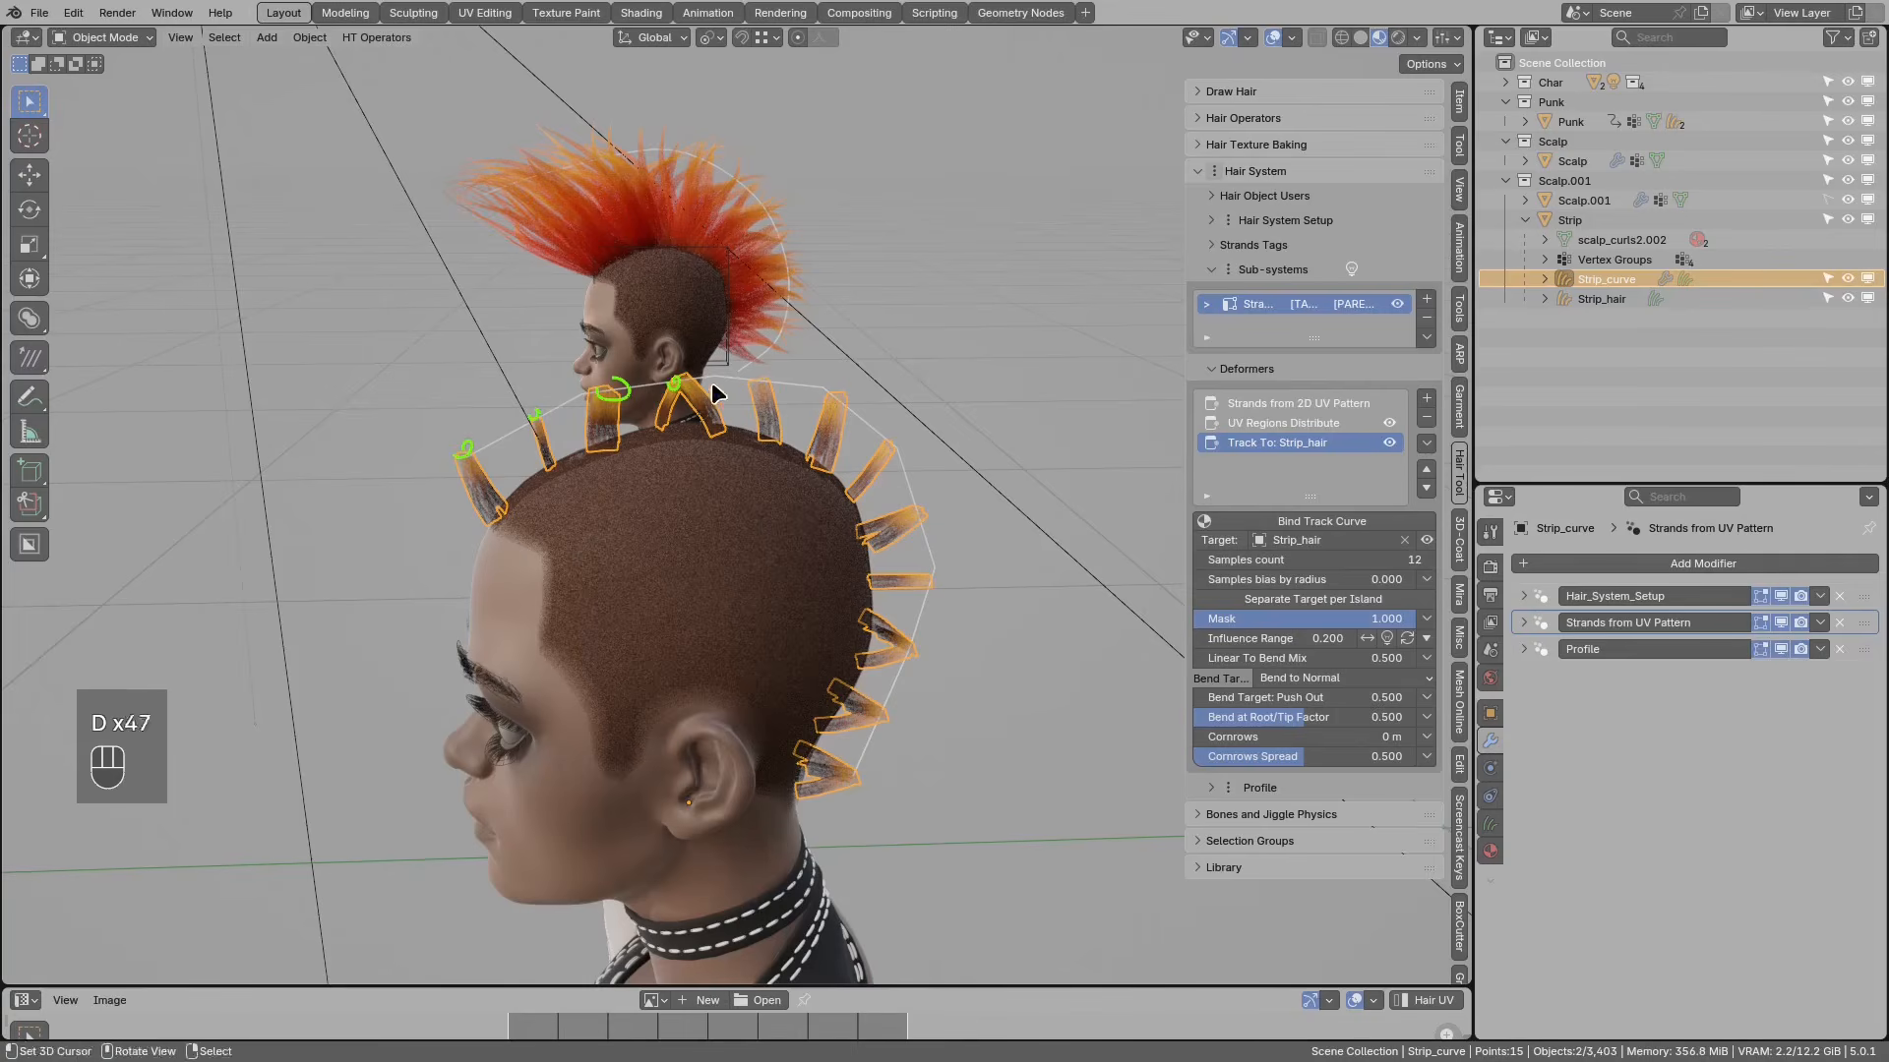
pyautogui.moveTo(892, 434); pyautogui.dragTo(898, 448)
pyautogui.moveTo(881, 450)
pyautogui.mouseDown(button='right')
pyautogui.moveTo(788, 384)
pyautogui.moveTo(467, 448)
pyautogui.mouseUp(button='right')
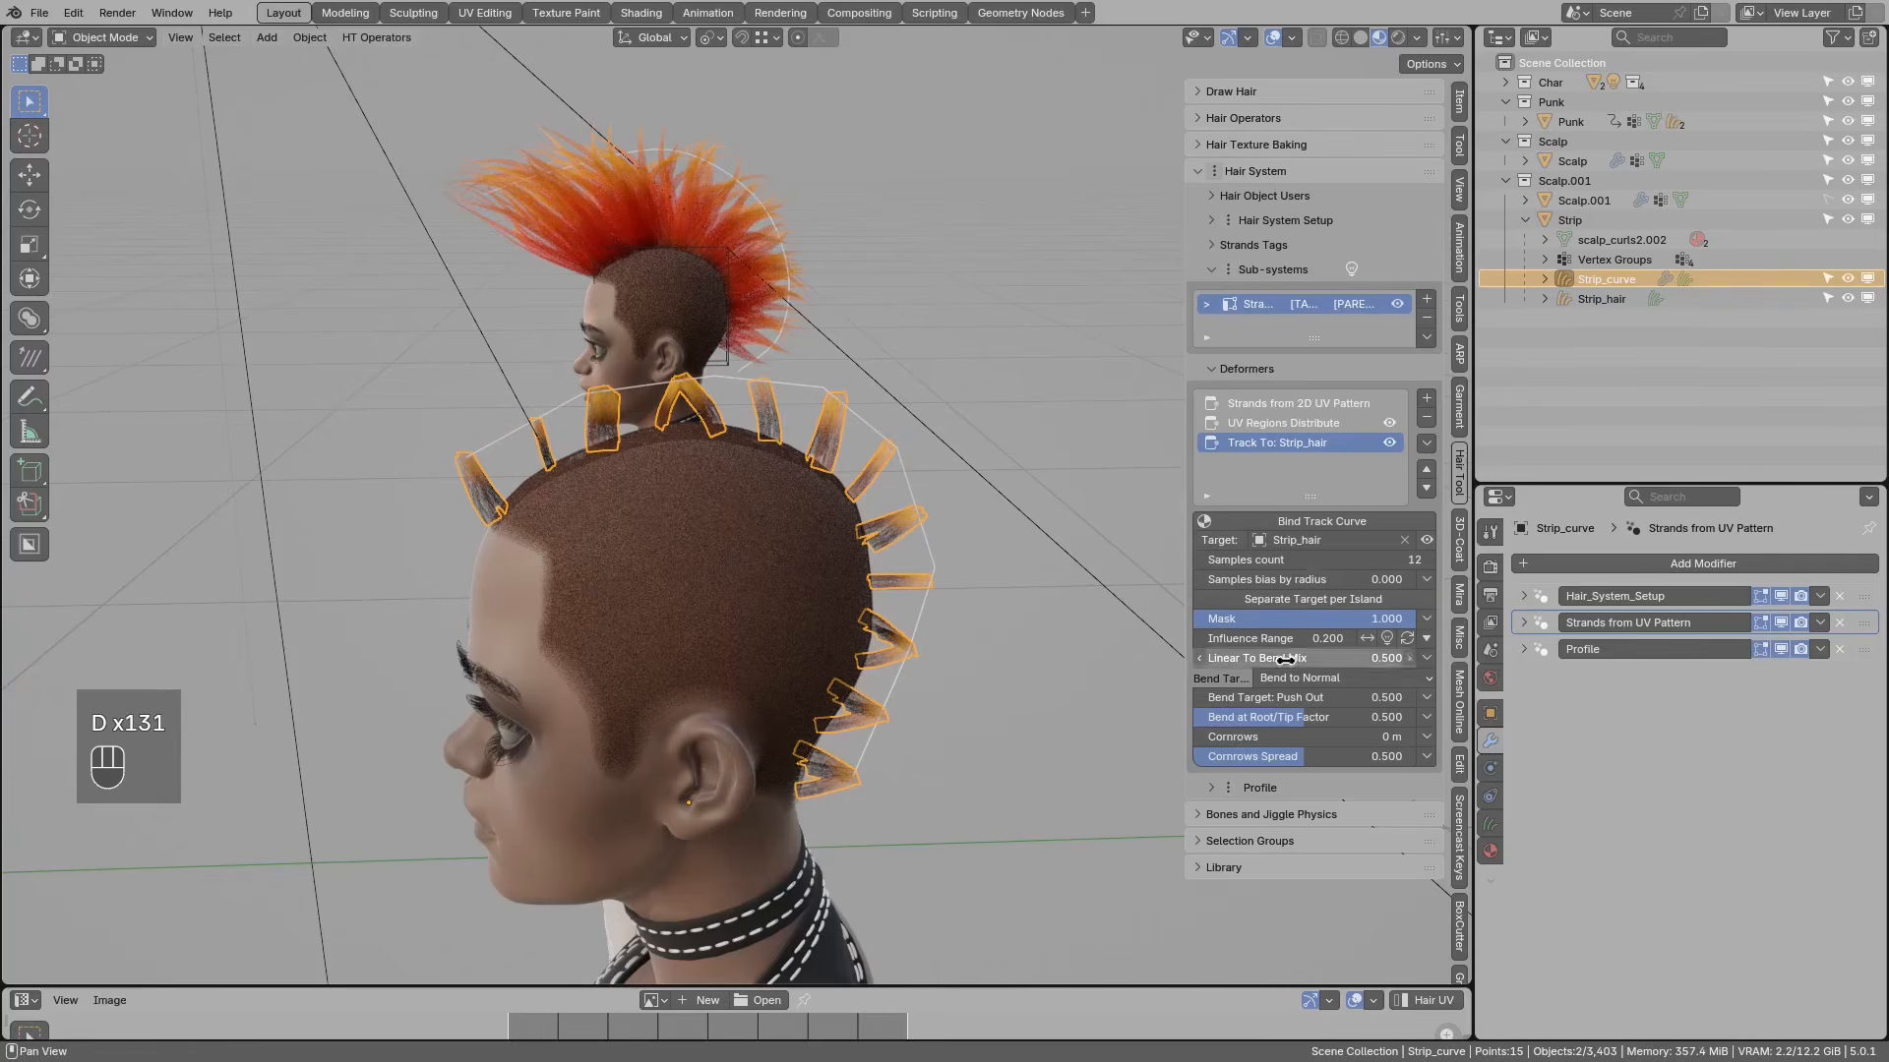
# Step: Set the Track To deformer's Samples count to 66
pyautogui.click(1298, 561)
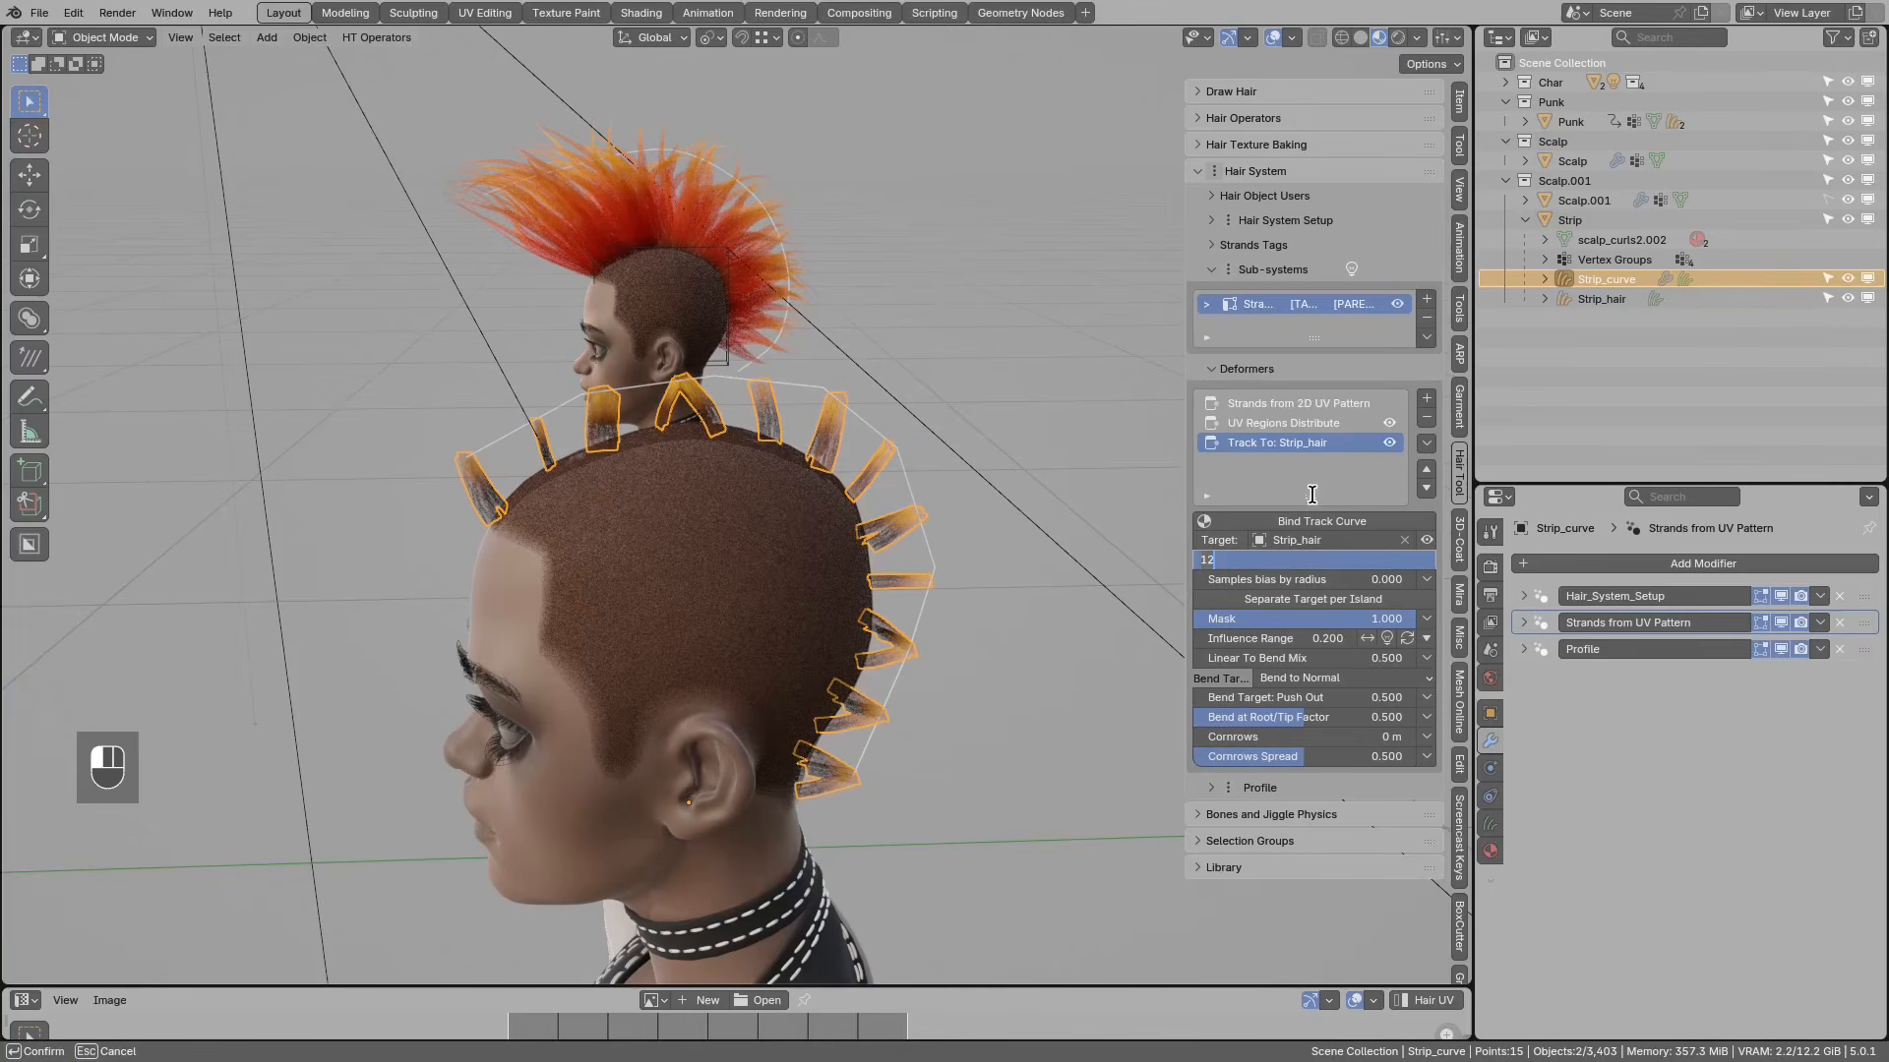
pyautogui.write('66')
pyautogui.press('Return')
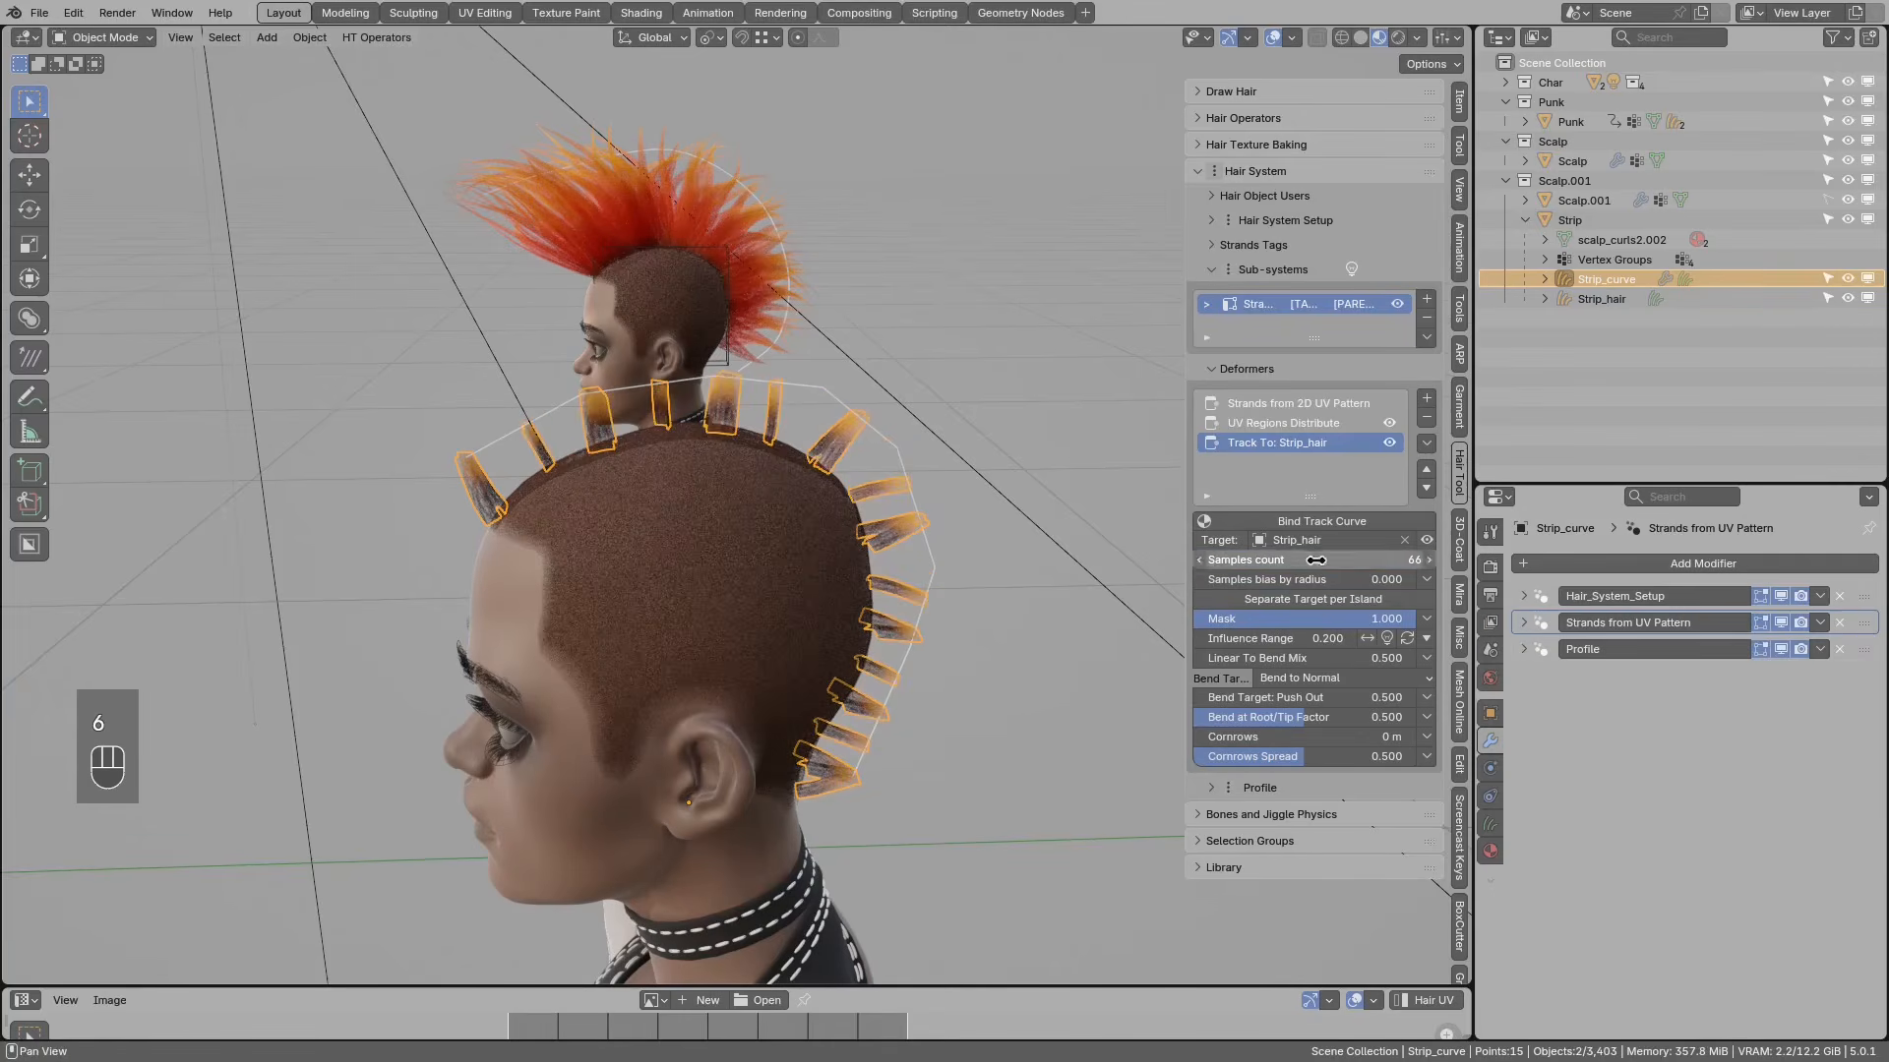
# Step: Try moving the guide strand several times to test the spikes' tracking with the higher samples count
pyautogui.press('g')
pyautogui.rightClick(825, 430)
pyautogui.rightClick(835, 370)
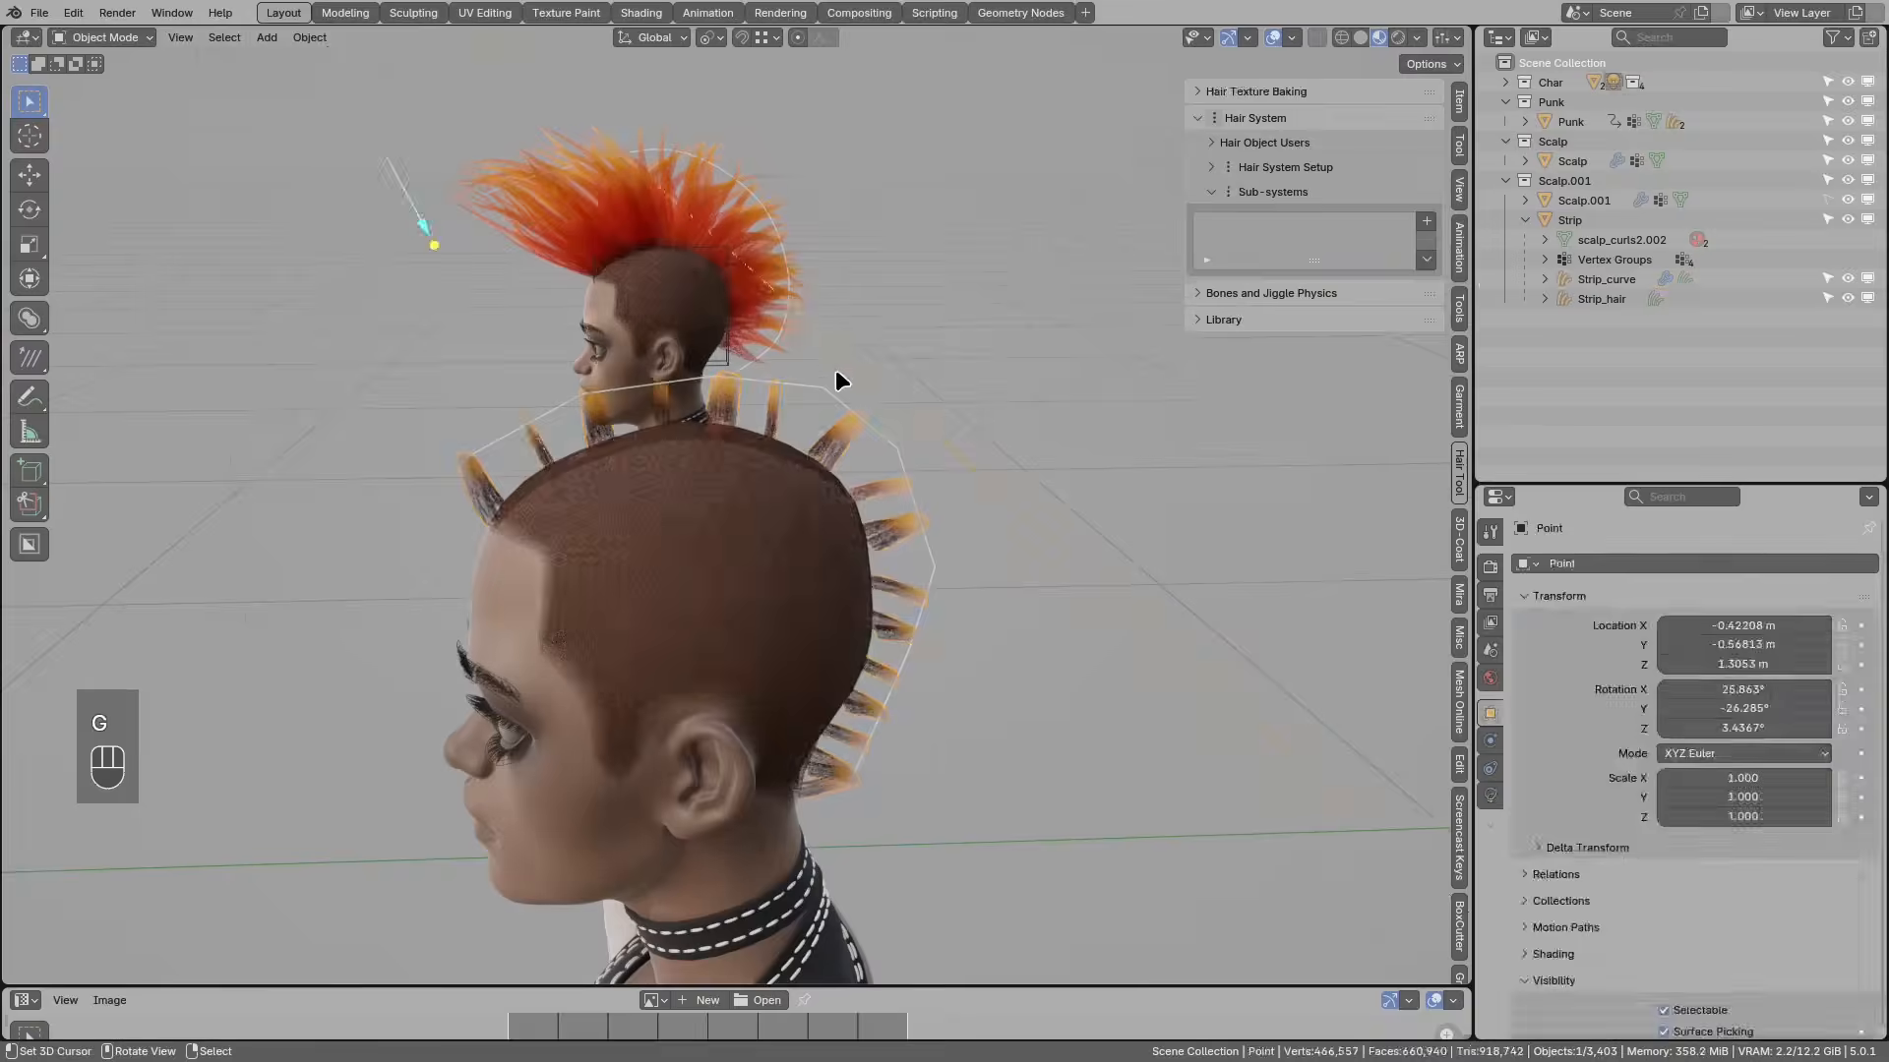
pyautogui.rightClick(825, 383)
pyautogui.press('g')
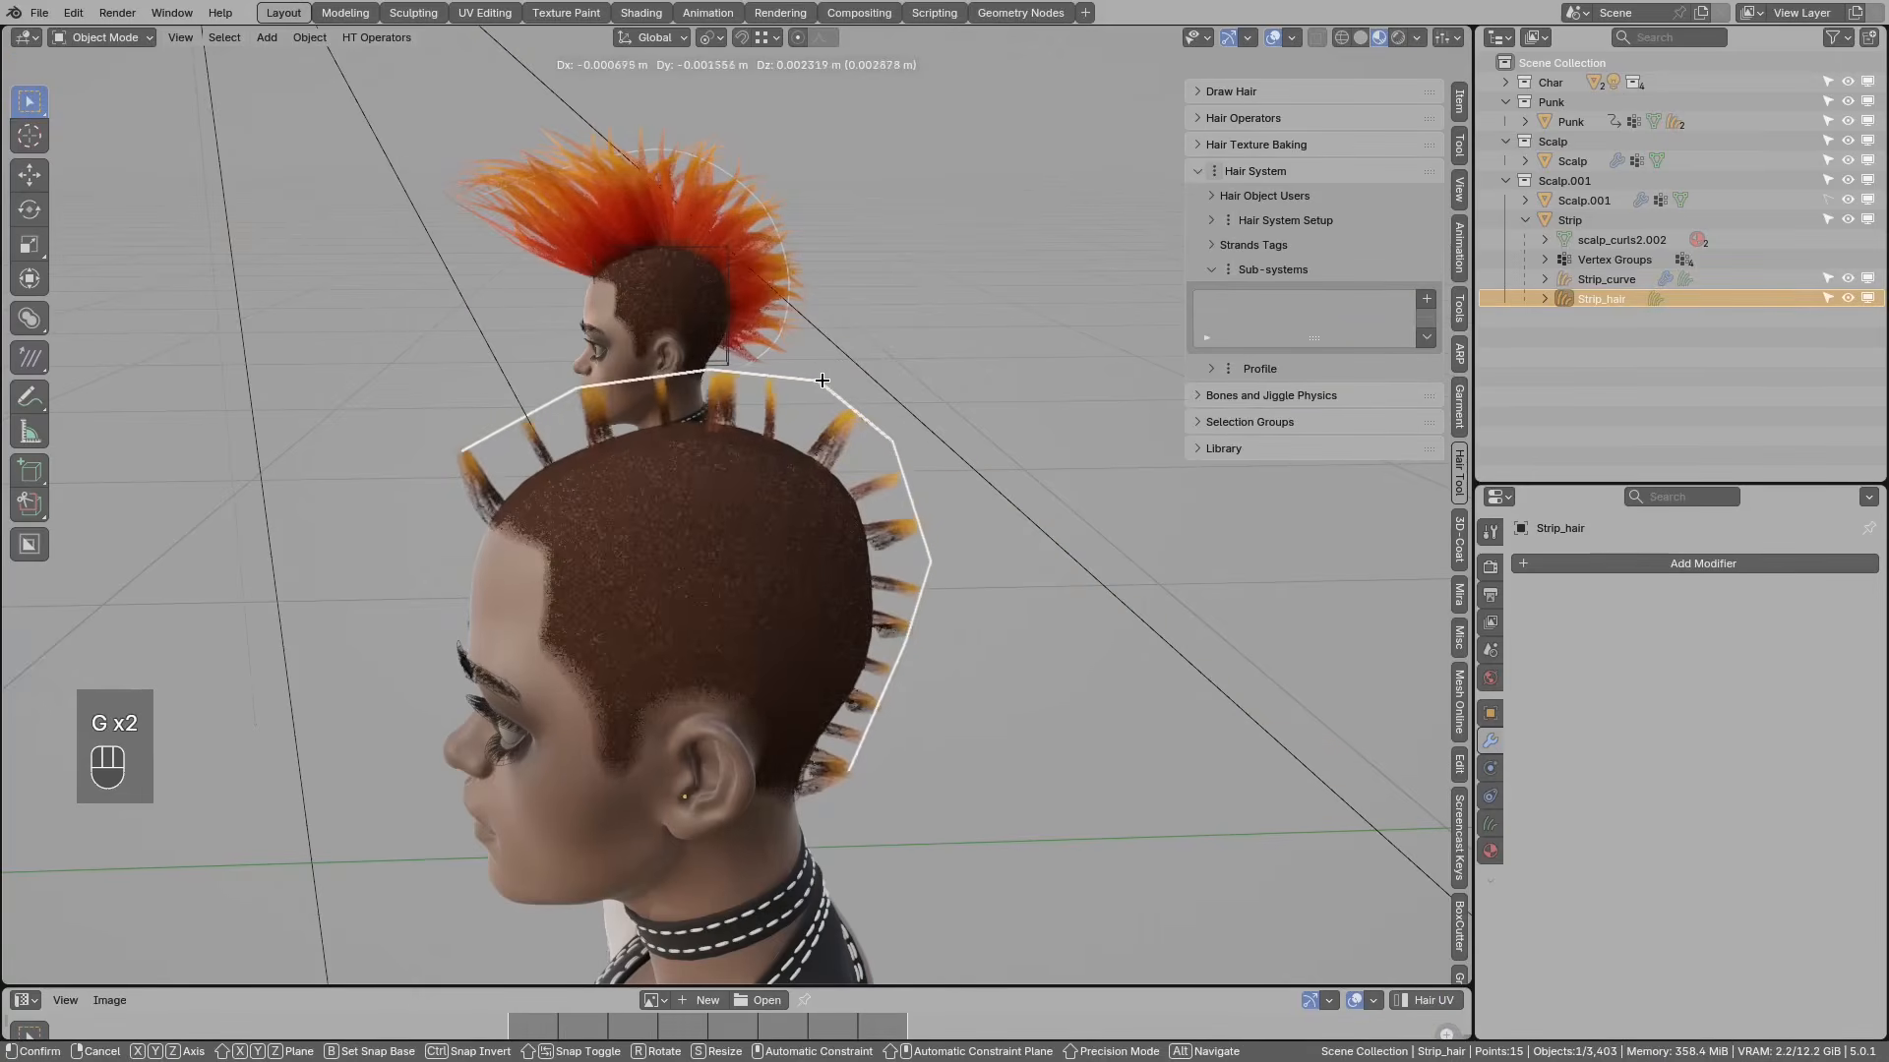
pyautogui.rightClick(827, 381)
pyautogui.press('g')
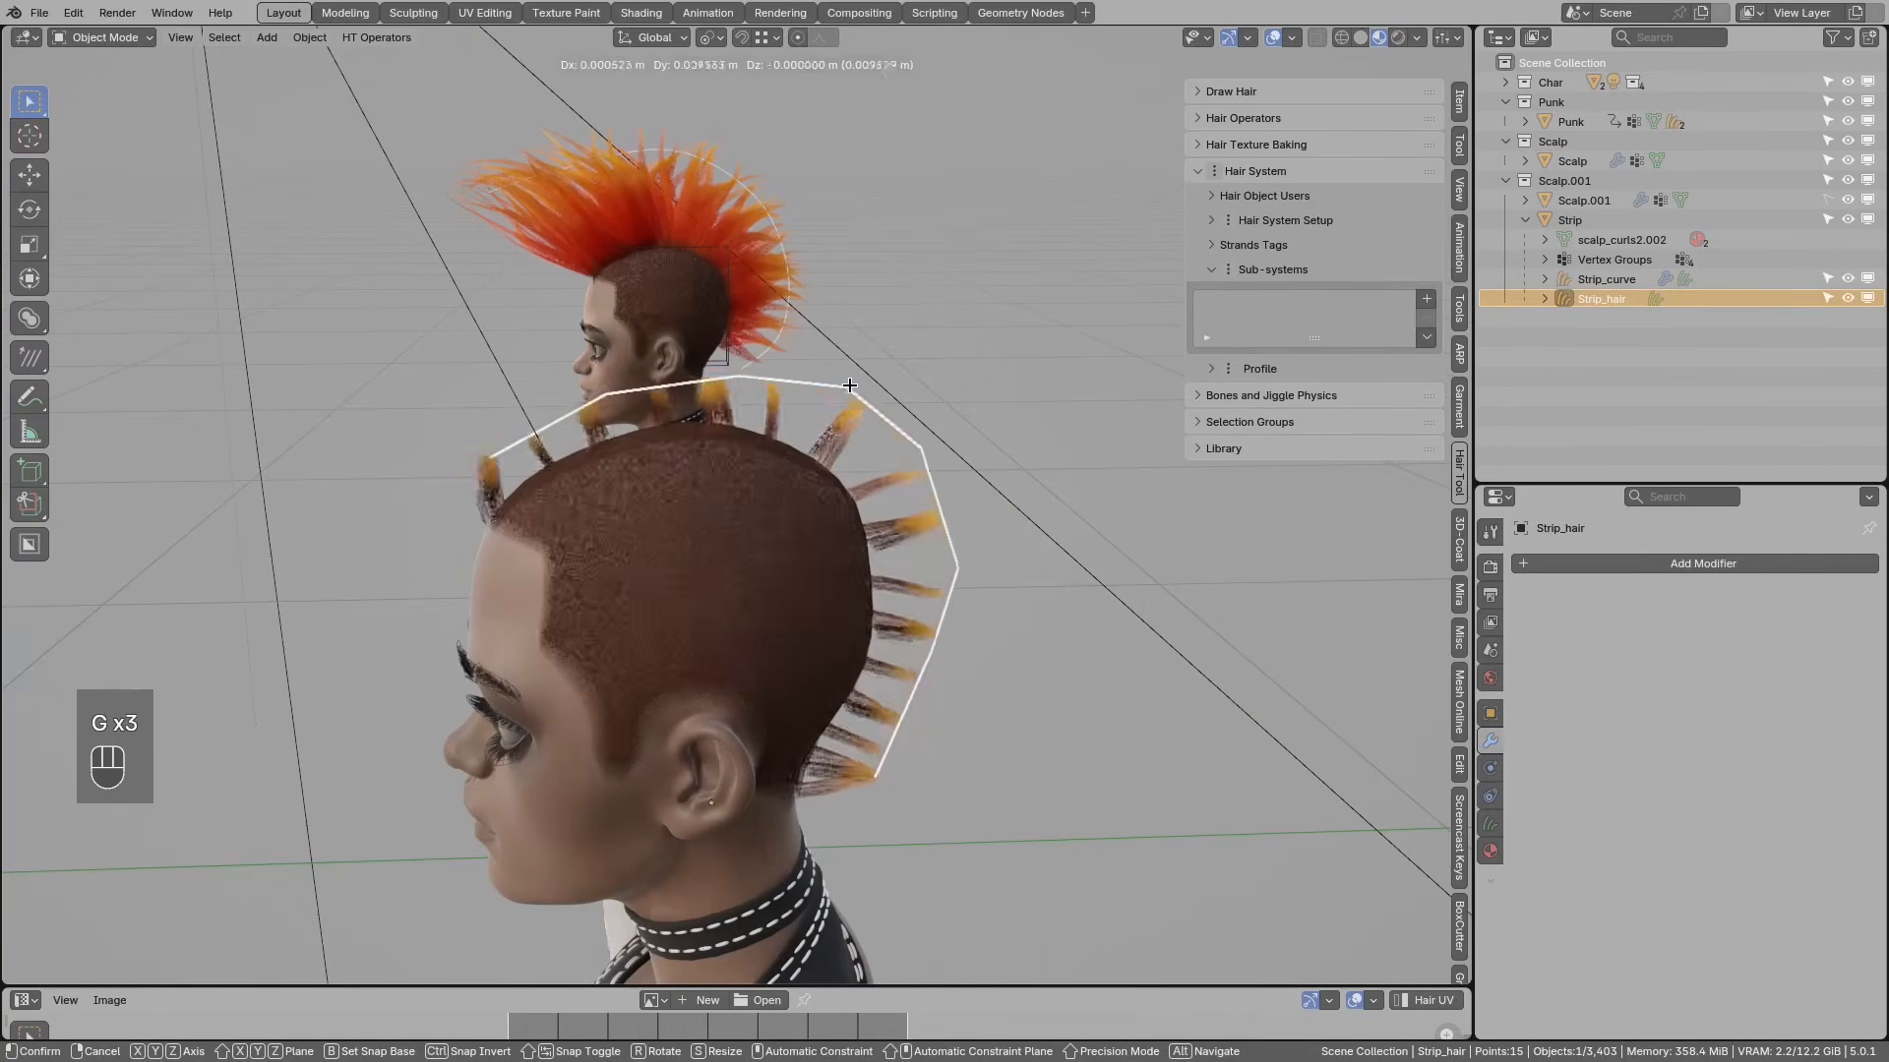
pyautogui.rightClick(819, 382)
pyautogui.moveTo(858, 408)
pyautogui.mouseDown(button='middle')
pyautogui.moveTo(844, 387)
pyautogui.moveTo(861, 392)
pyautogui.mouseUp(button='middle')
pyautogui.press('g')
pyautogui.rightClick(861, 394)
# Step: Open the Strip_hair guide strand in Edit Mode and turn off proportional editing for adjusting its front end point
pyautogui.press('Tab')
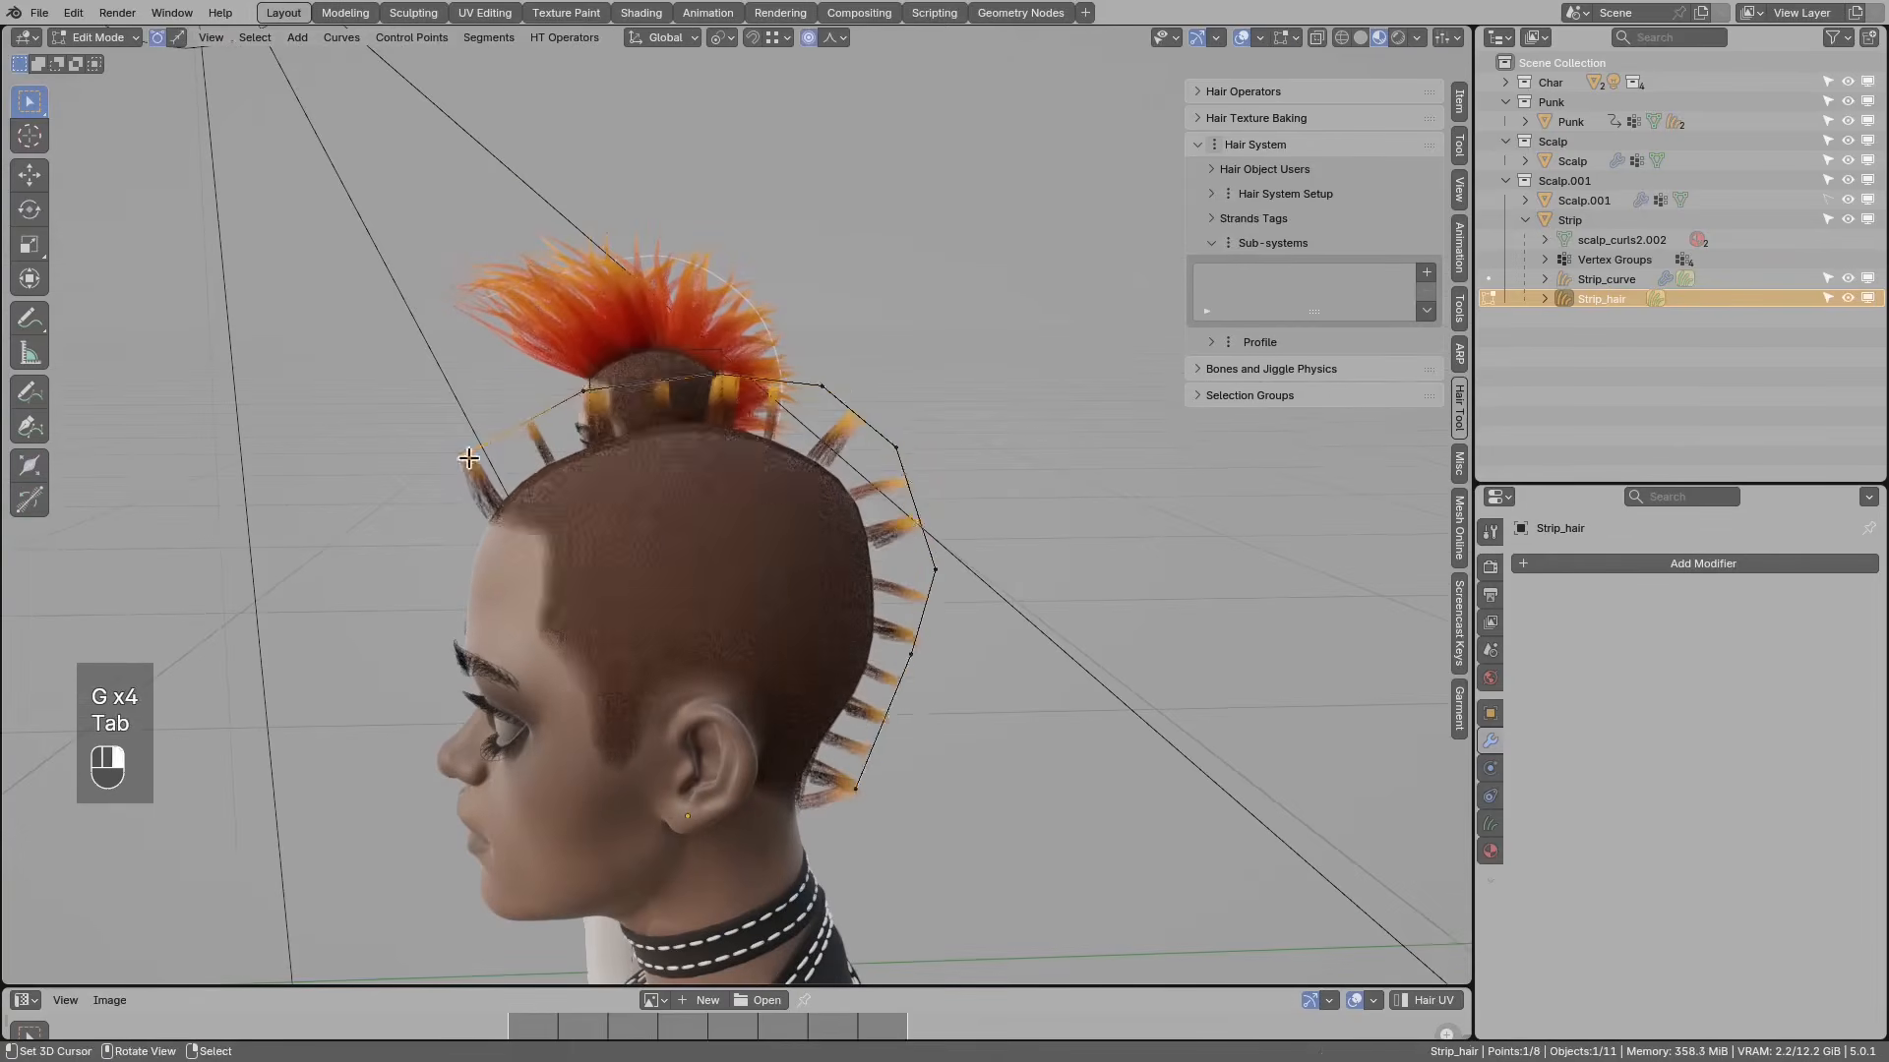
pyautogui.moveTo(505, 432); pyautogui.dragTo(511, 440, button='middle')
pyautogui.press('g')
pyautogui.rightClick(435, 443)
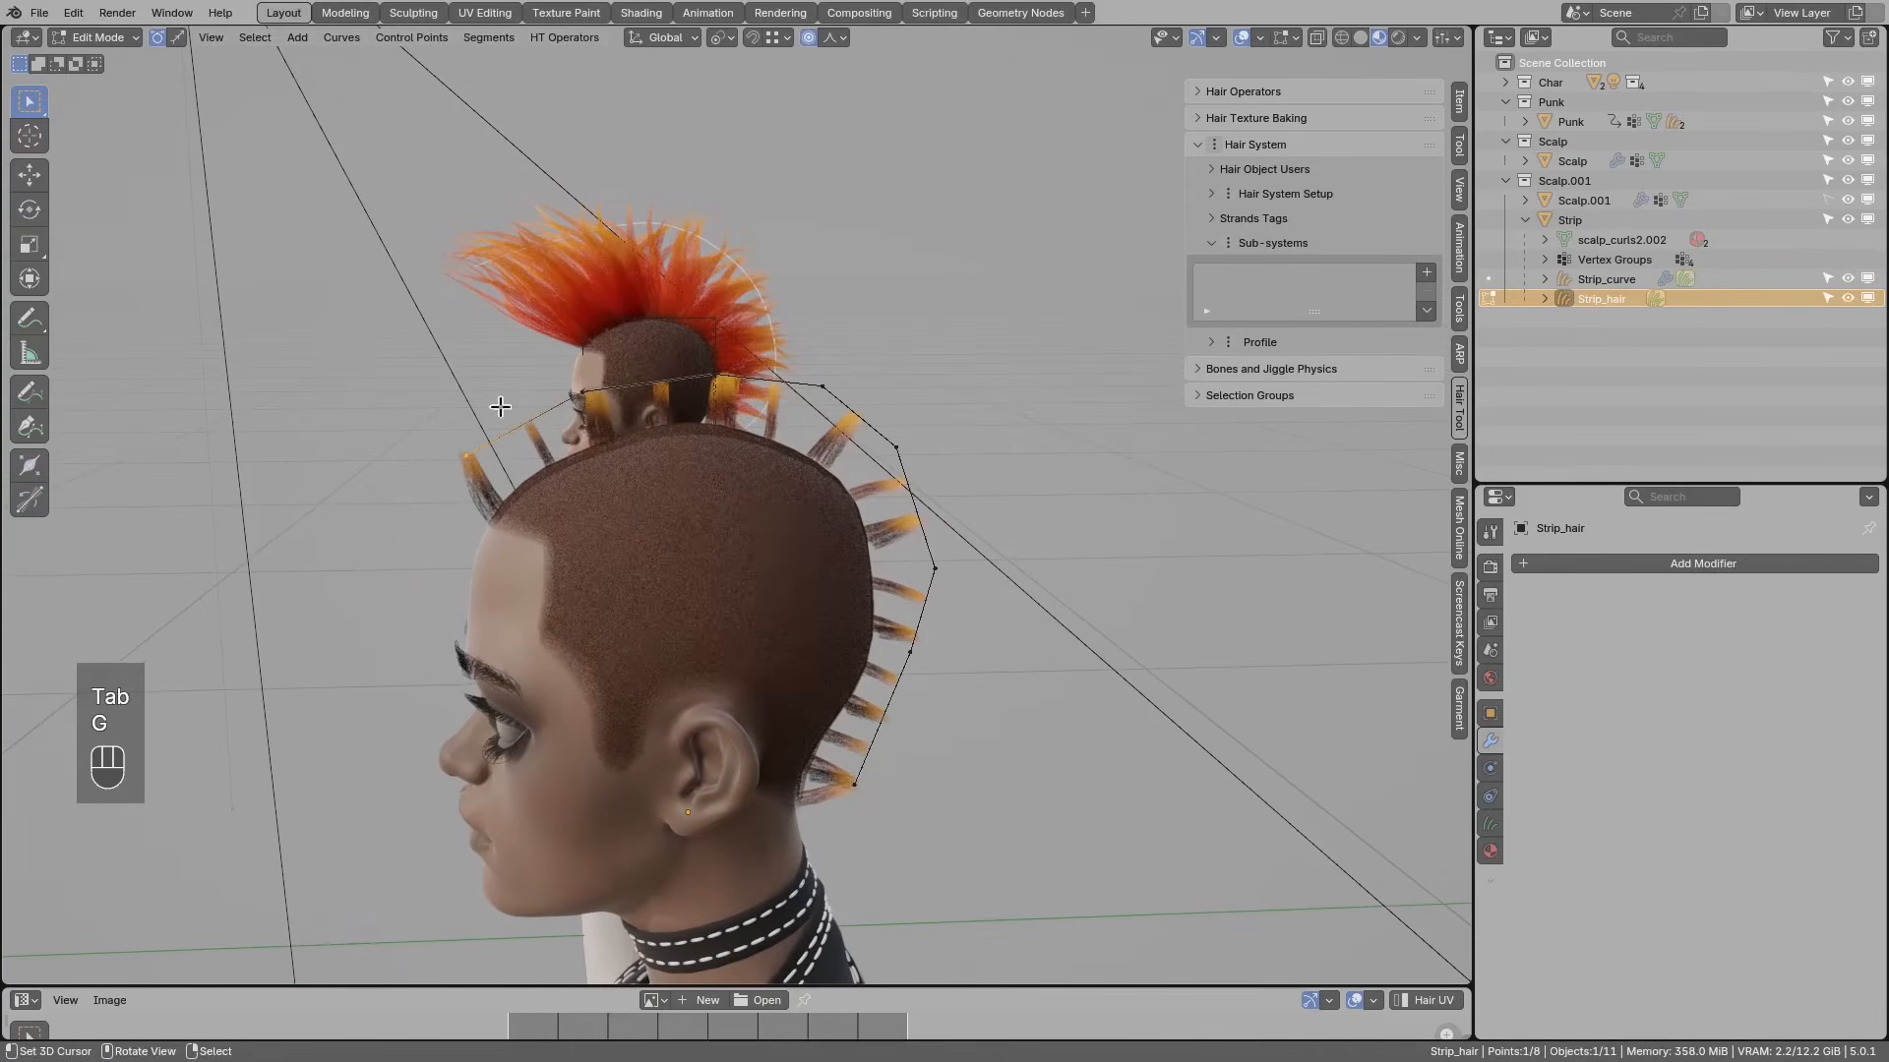
pyautogui.click(807, 43)
# Step: Try moving the guide strand's front end point without proportional editing, then undo the move
pyautogui.press('g')
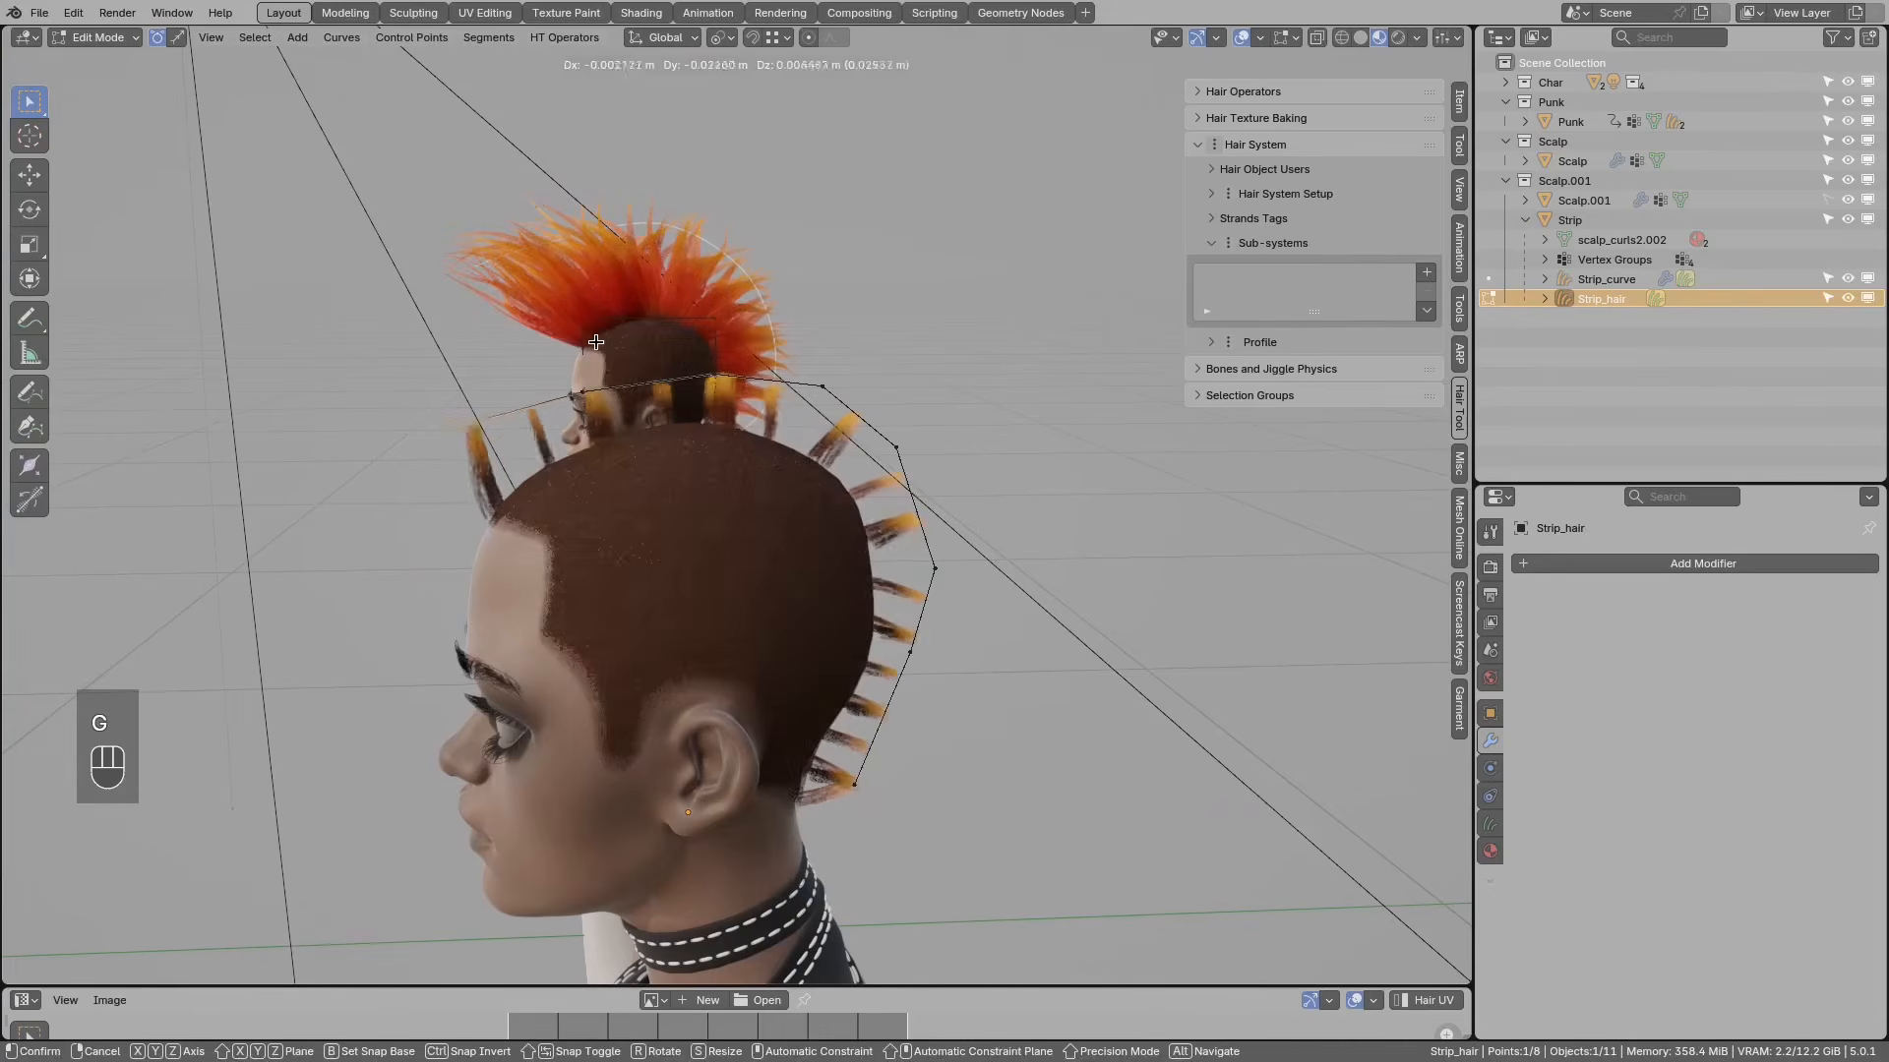
pyautogui.click(544, 321)
pyautogui.hotkey('ctrl', 'z')
# Step: Annotate the root and tip of the frontmost spike, then erase the marks
pyautogui.press('d')
pyautogui.click(495, 510)
pyautogui.moveTo(461, 448); pyautogui.dragTo(477, 457)
pyautogui.moveTo(473, 457)
pyautogui.mouseDown(button='right')
pyautogui.moveTo(535, 536)
pyautogui.moveTo(507, 519)
pyautogui.mouseUp(button='right')
# Step: Return to Object Mode and select the Strip_curve spikes to show their Track To deformer
pyautogui.press('Tab')
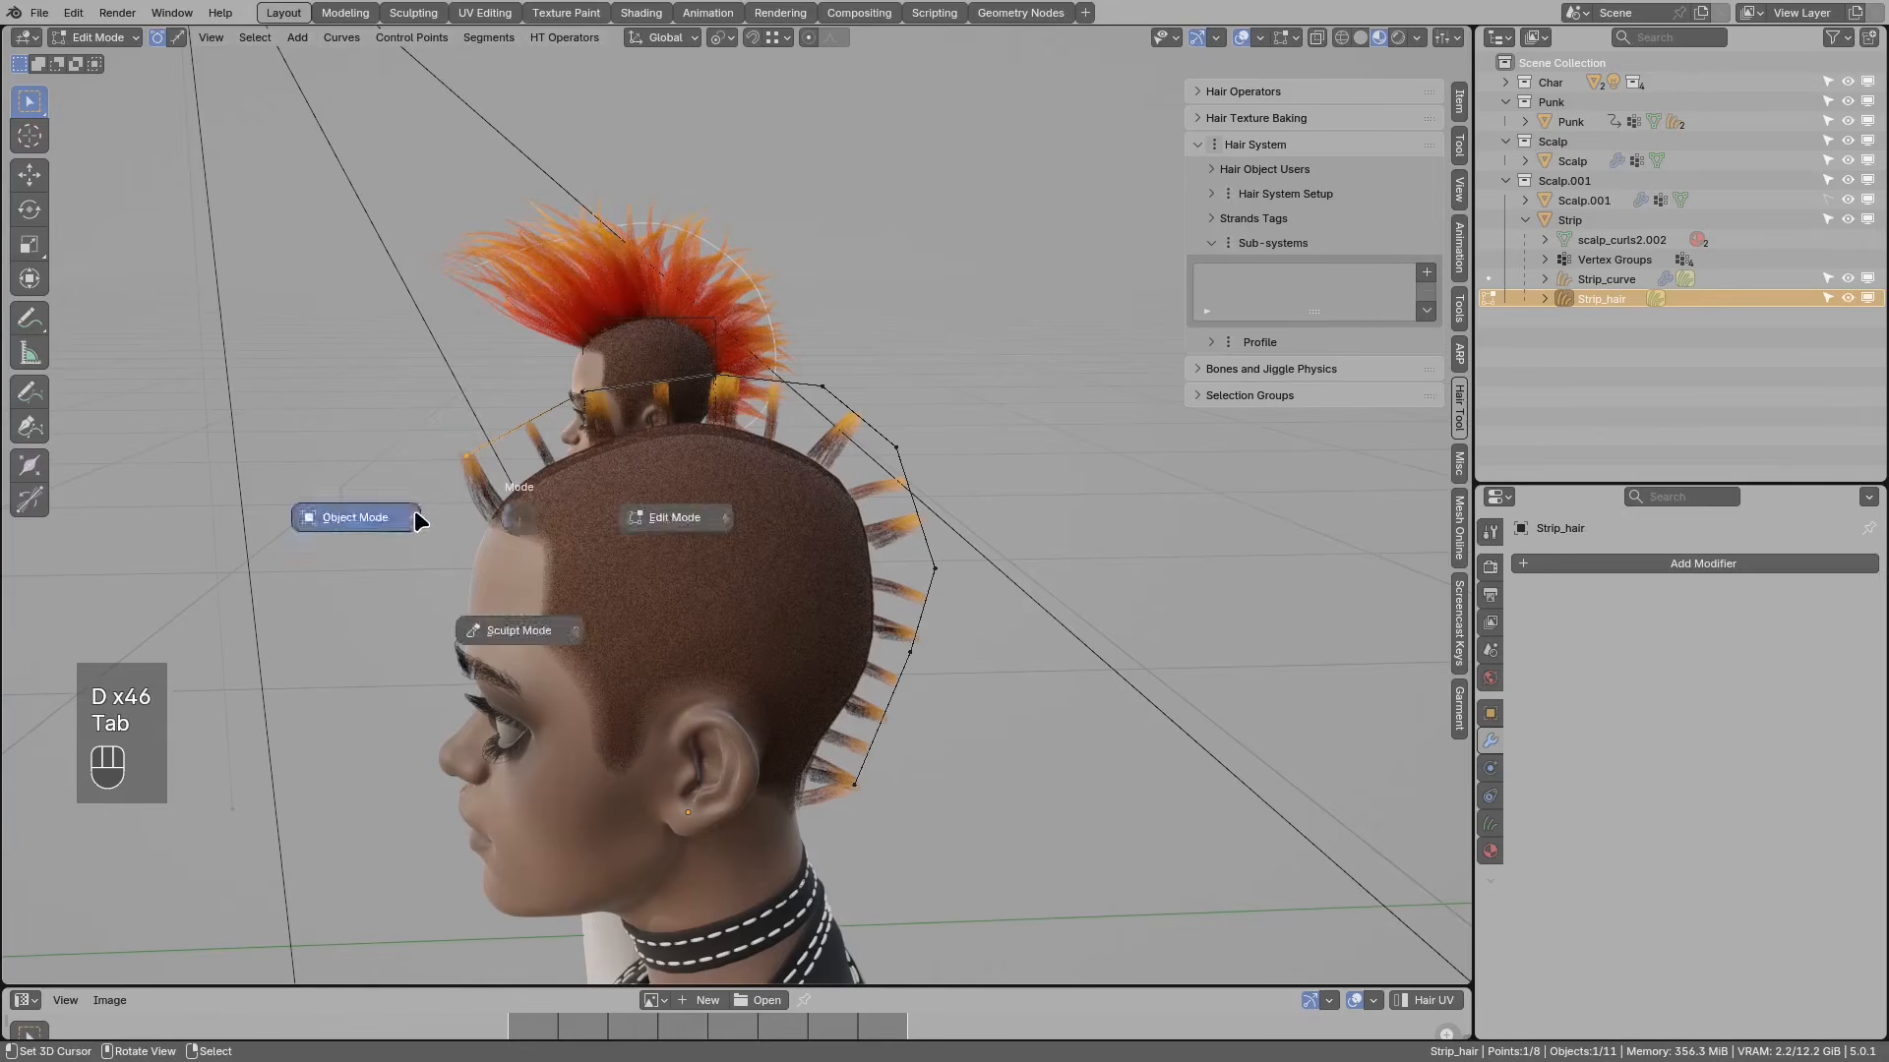
pyautogui.click(554, 462)
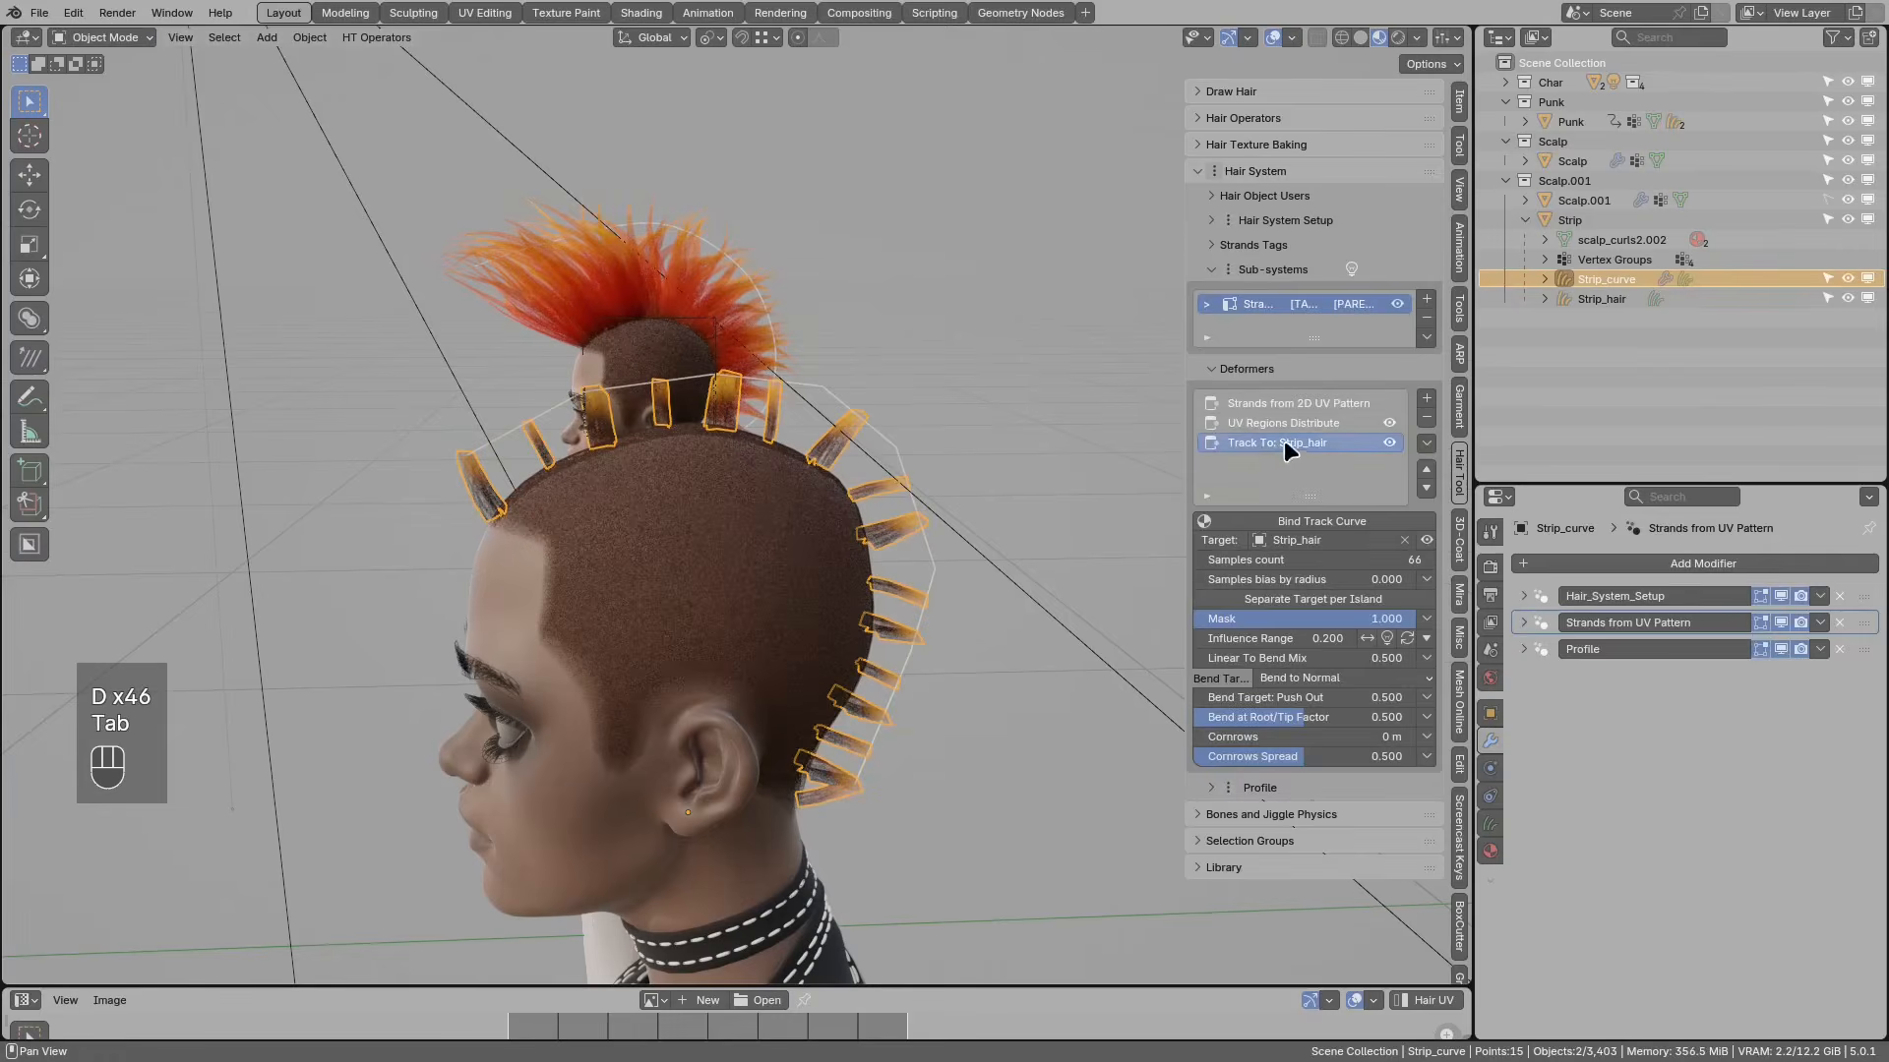
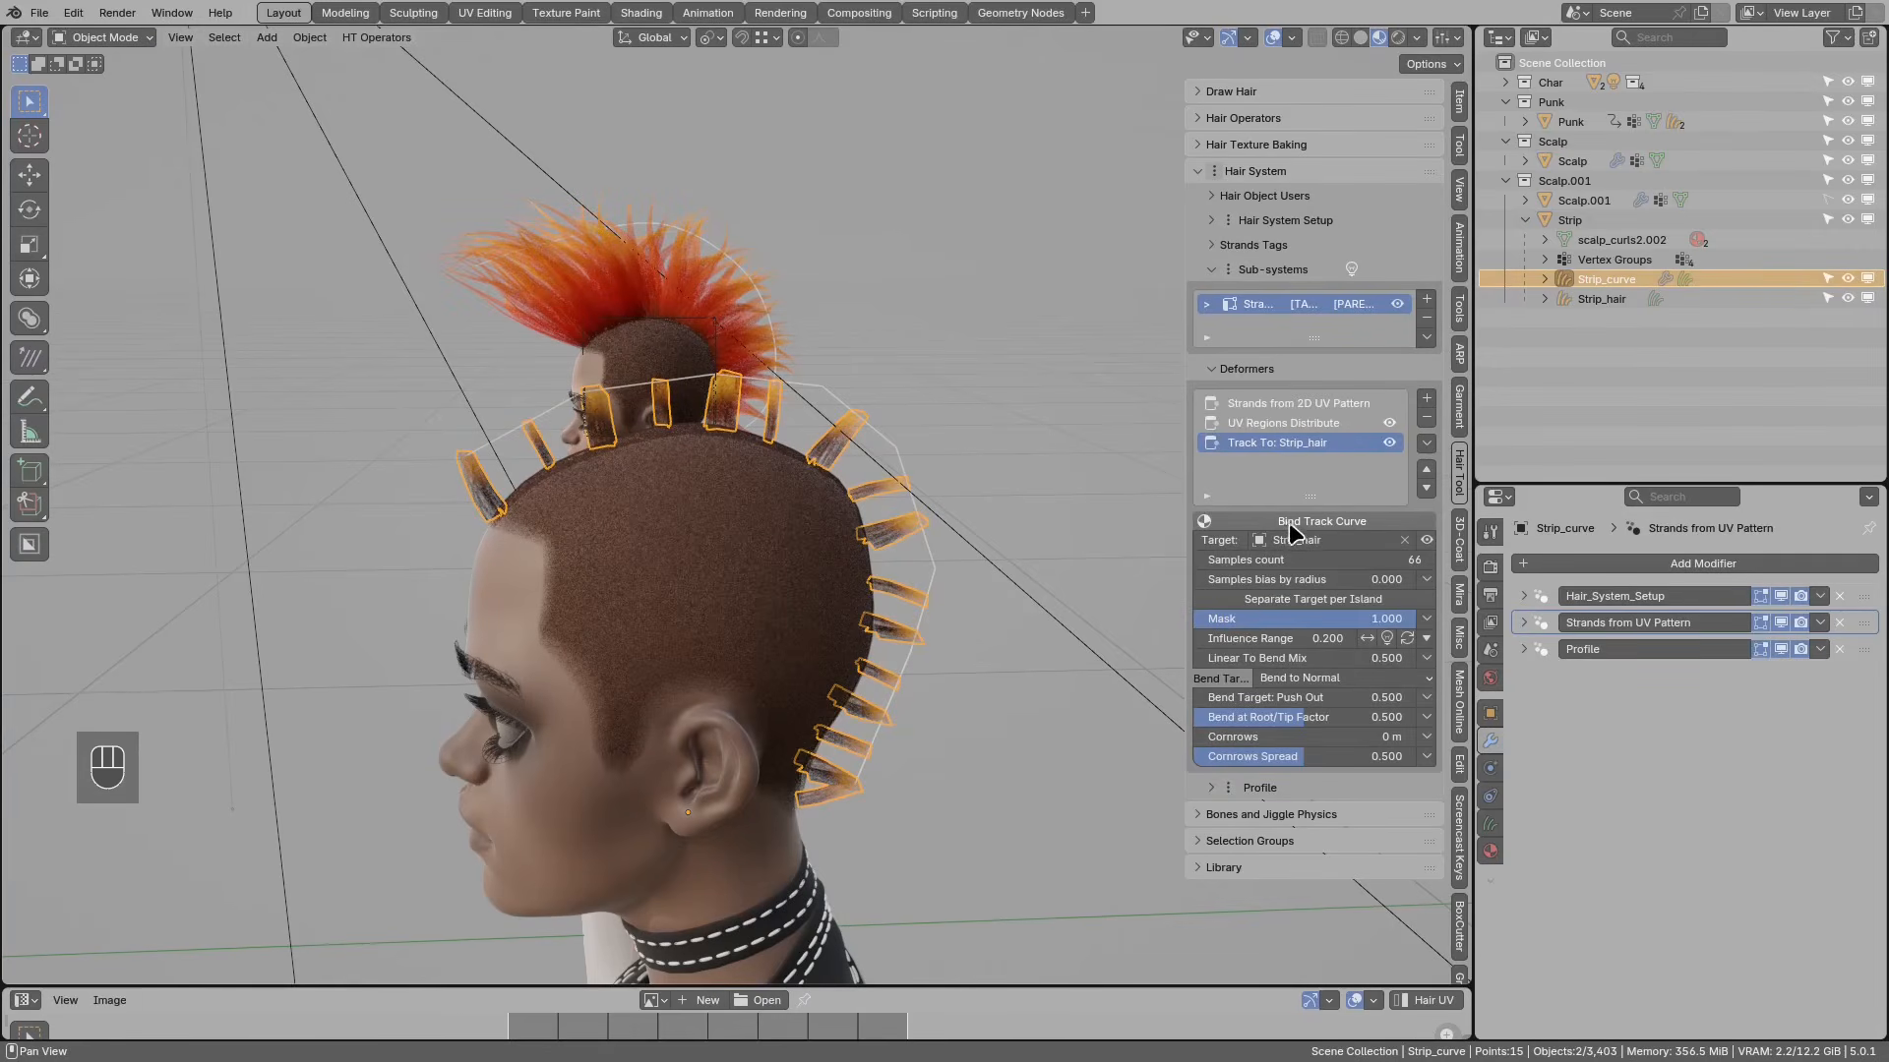
# Step: Move the Strip_hair strand's front end point forward past the forehead in Edit Mode, about -0.048 m in Y and 0.008 m in Z
pyautogui.click(812, 384)
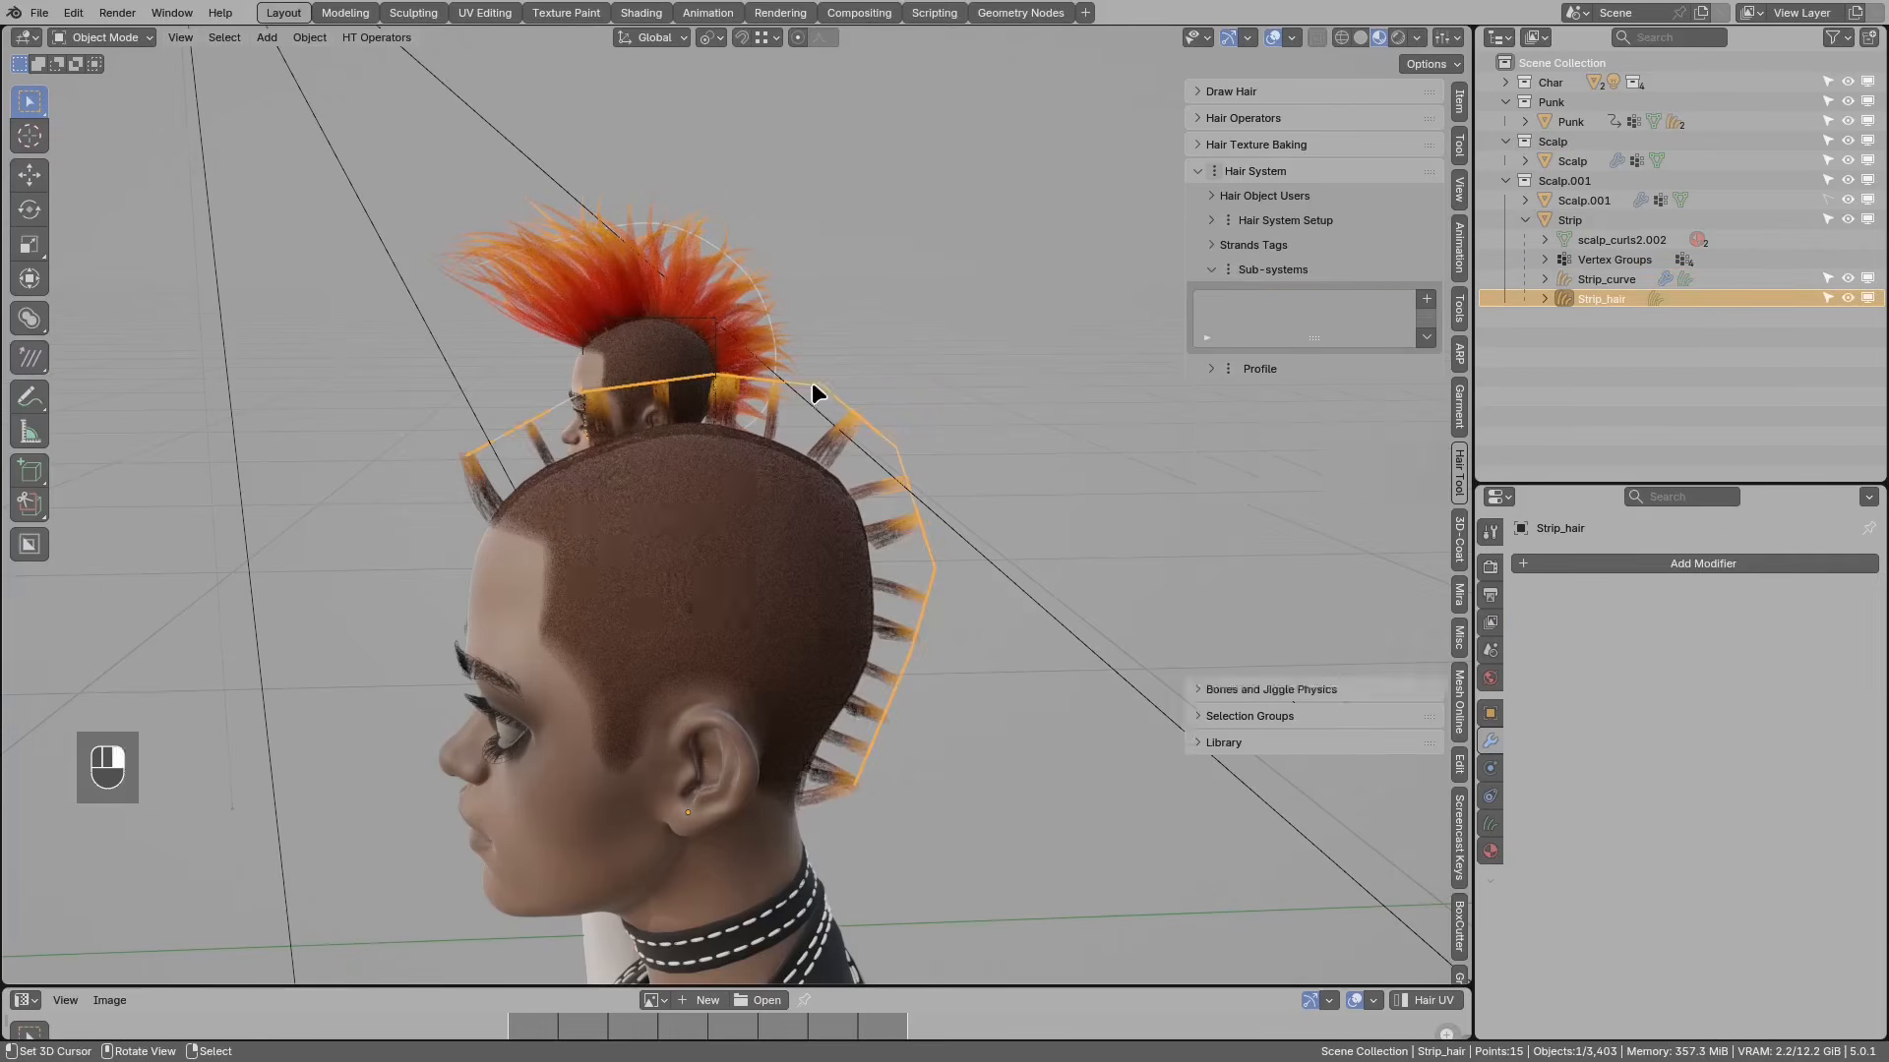
pyautogui.press('Tab')
pyautogui.moveTo(463, 443); pyautogui.dragTo(525, 438, button='middle')
pyautogui.press('g')
pyautogui.click(489, 389)
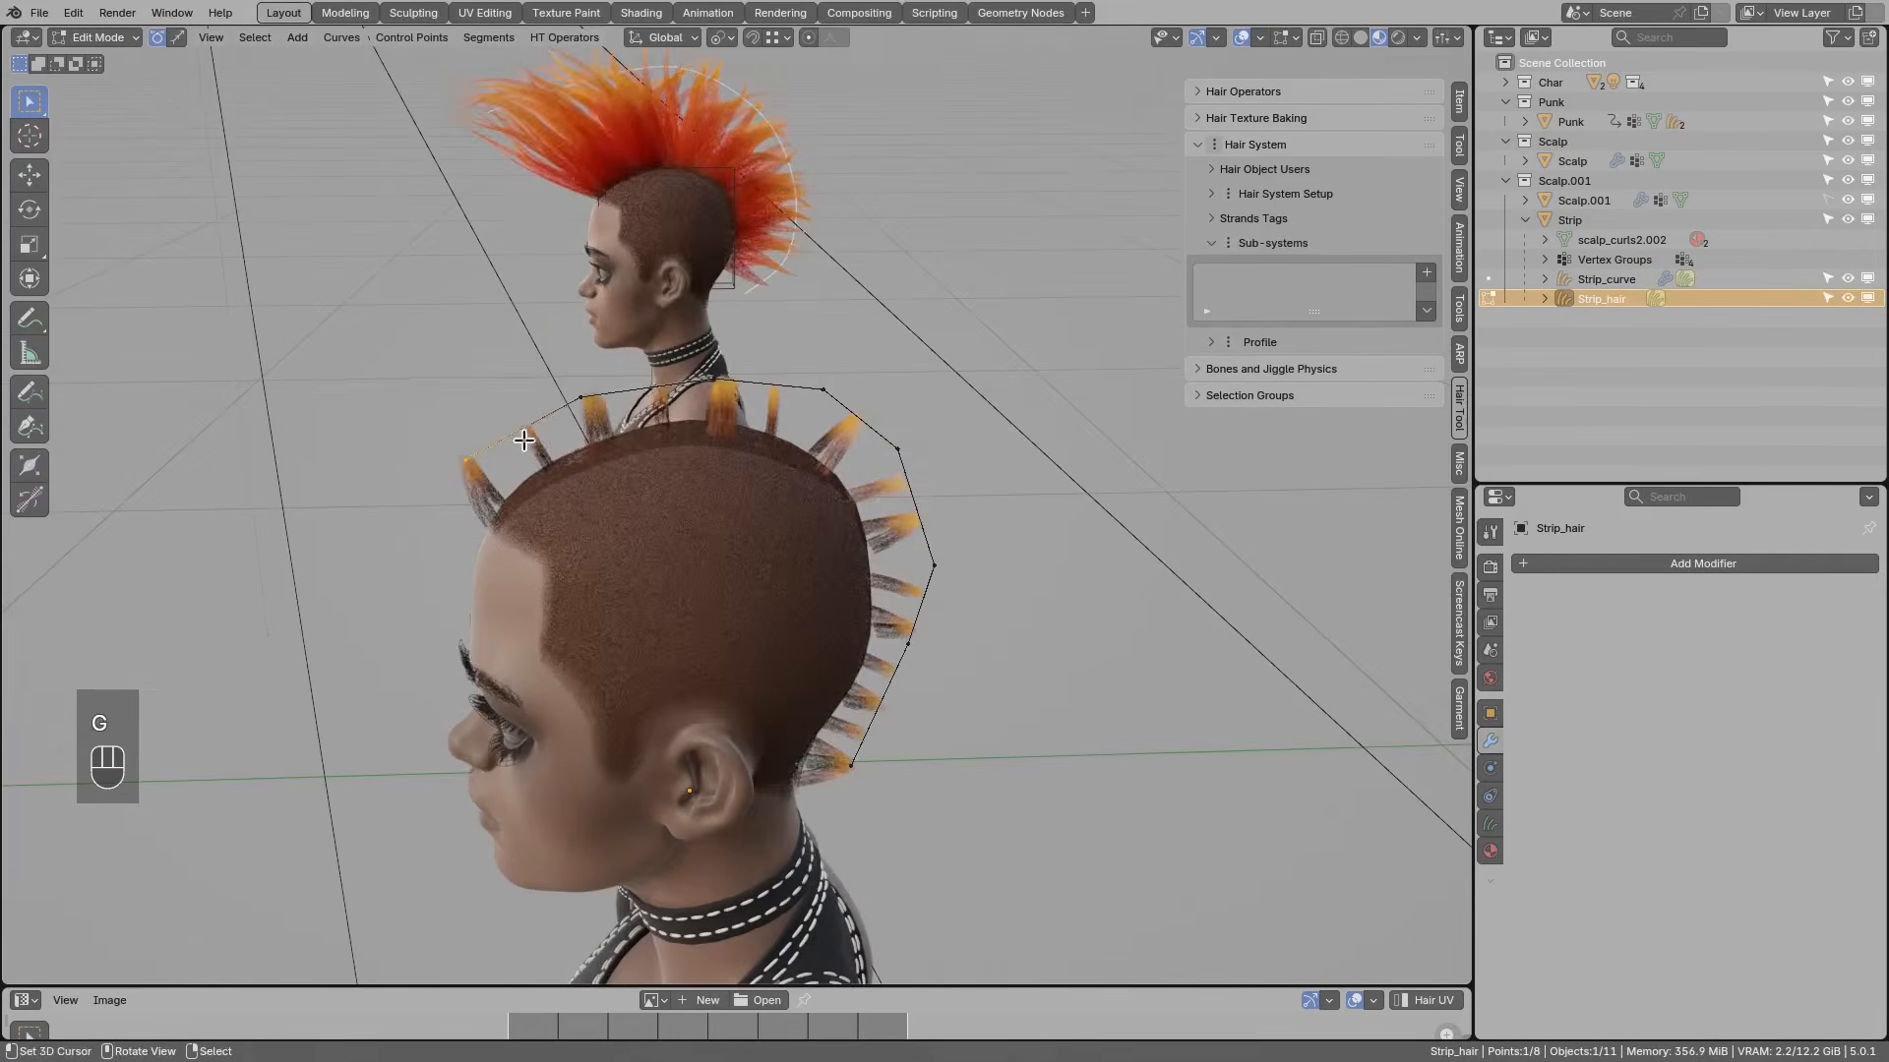
pyautogui.press('g')
pyautogui.click(392, 414)
pyautogui.moveTo(392, 415); pyautogui.dragTo(489, 410, button='middle')
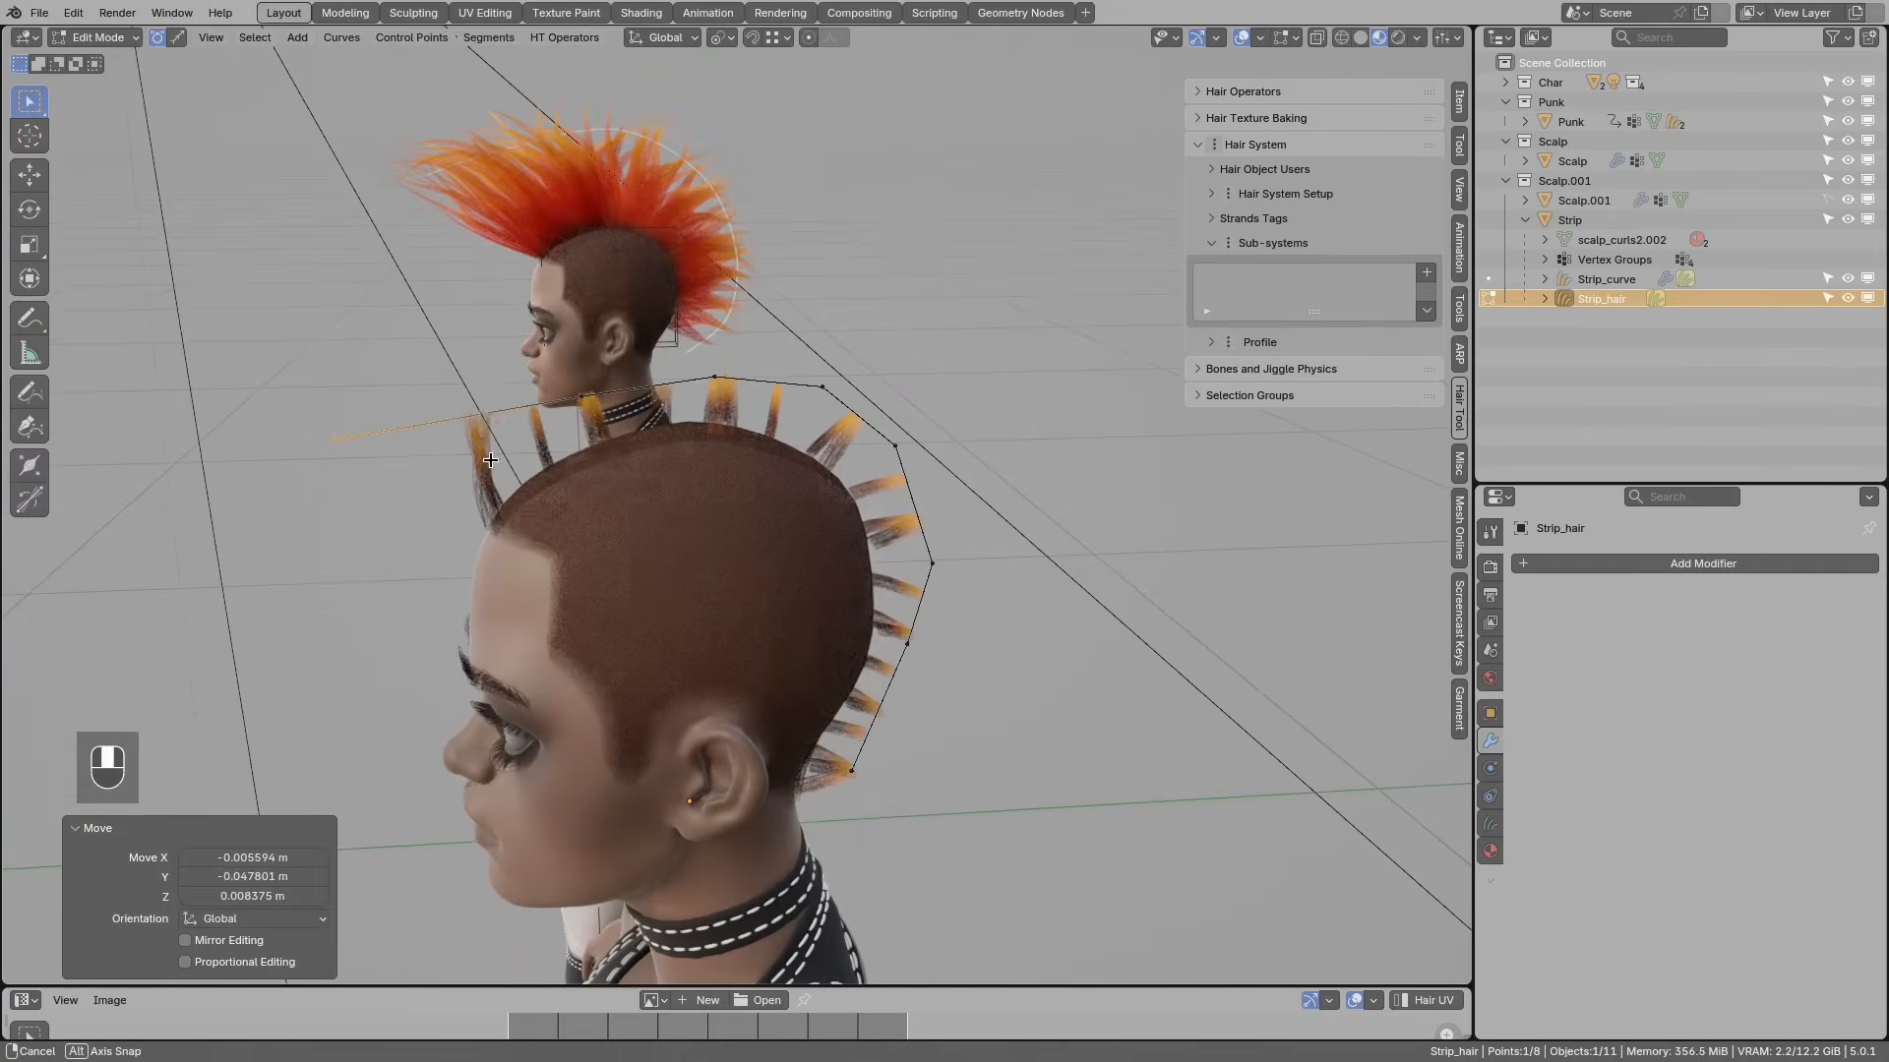
# Step: Annotate the frontmost spike's tip and root and the direction to the extended strand end, then erase the marks
pyautogui.press('d')
pyautogui.press('d')
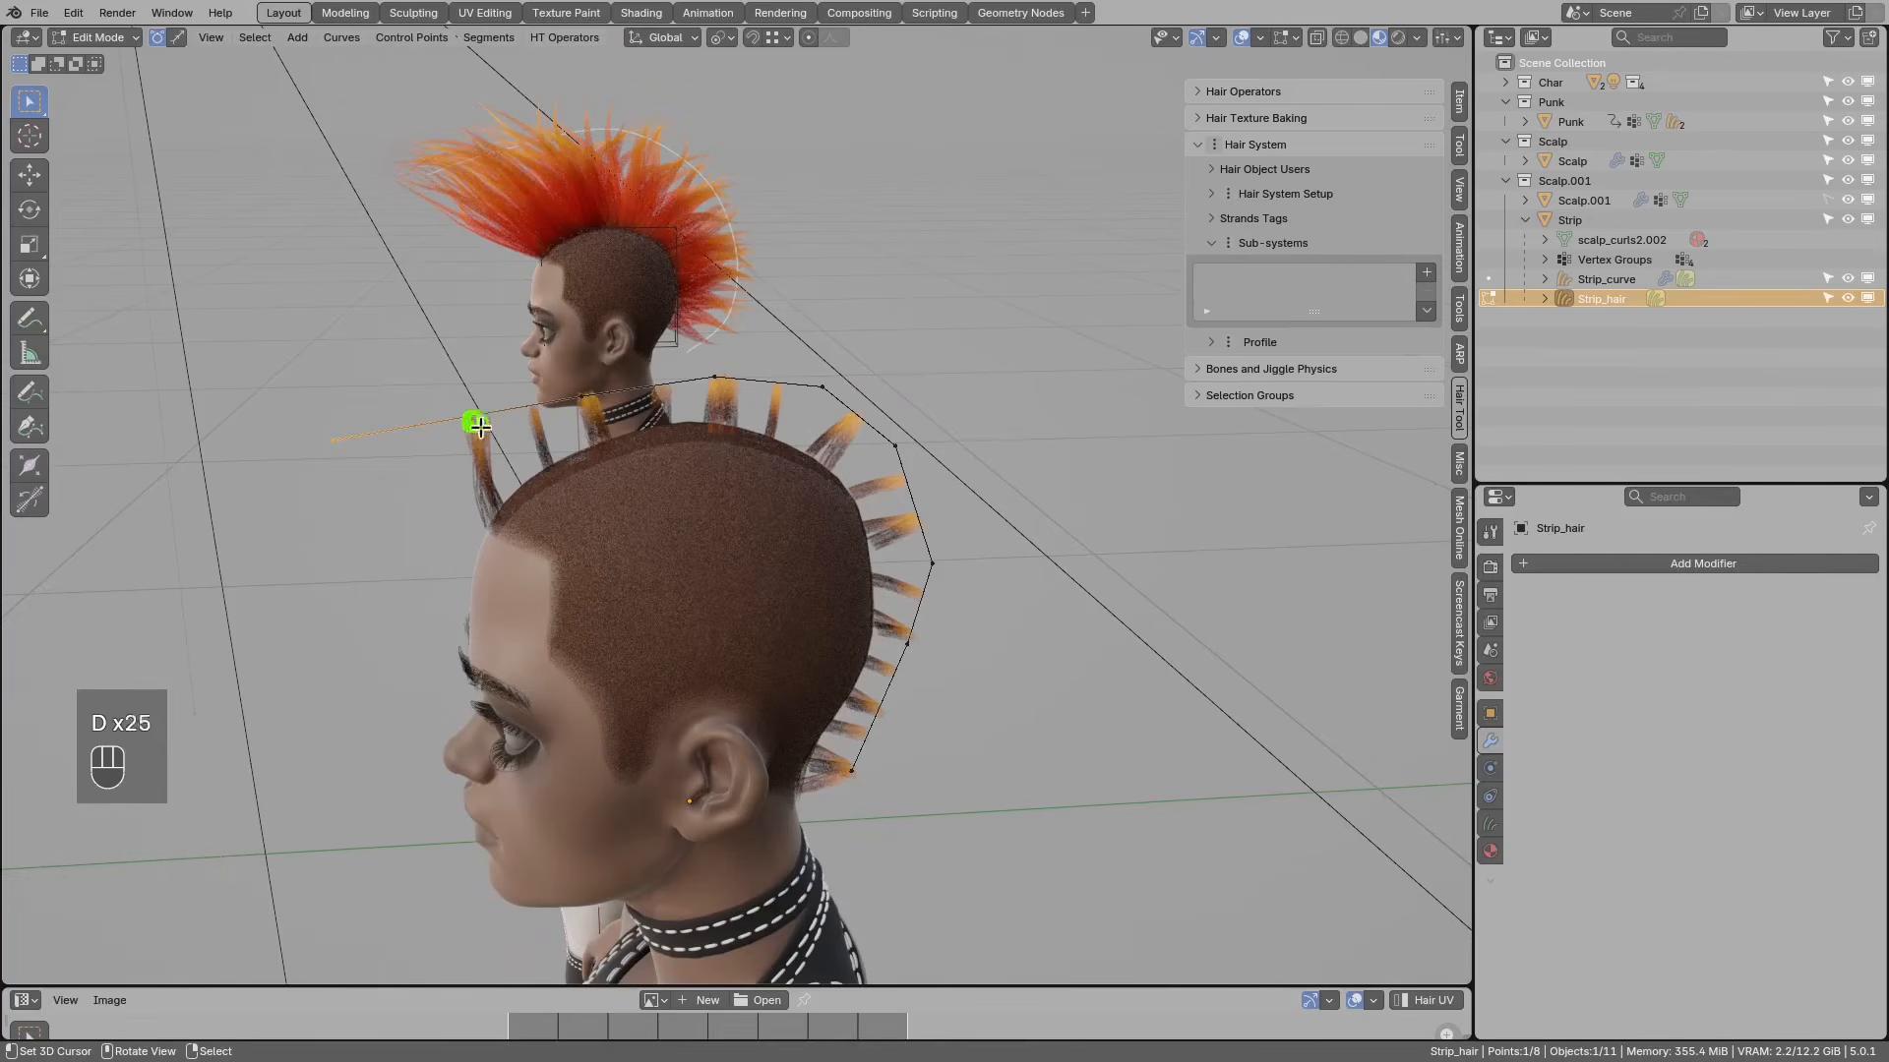
pyautogui.press('d')
pyautogui.press('d')
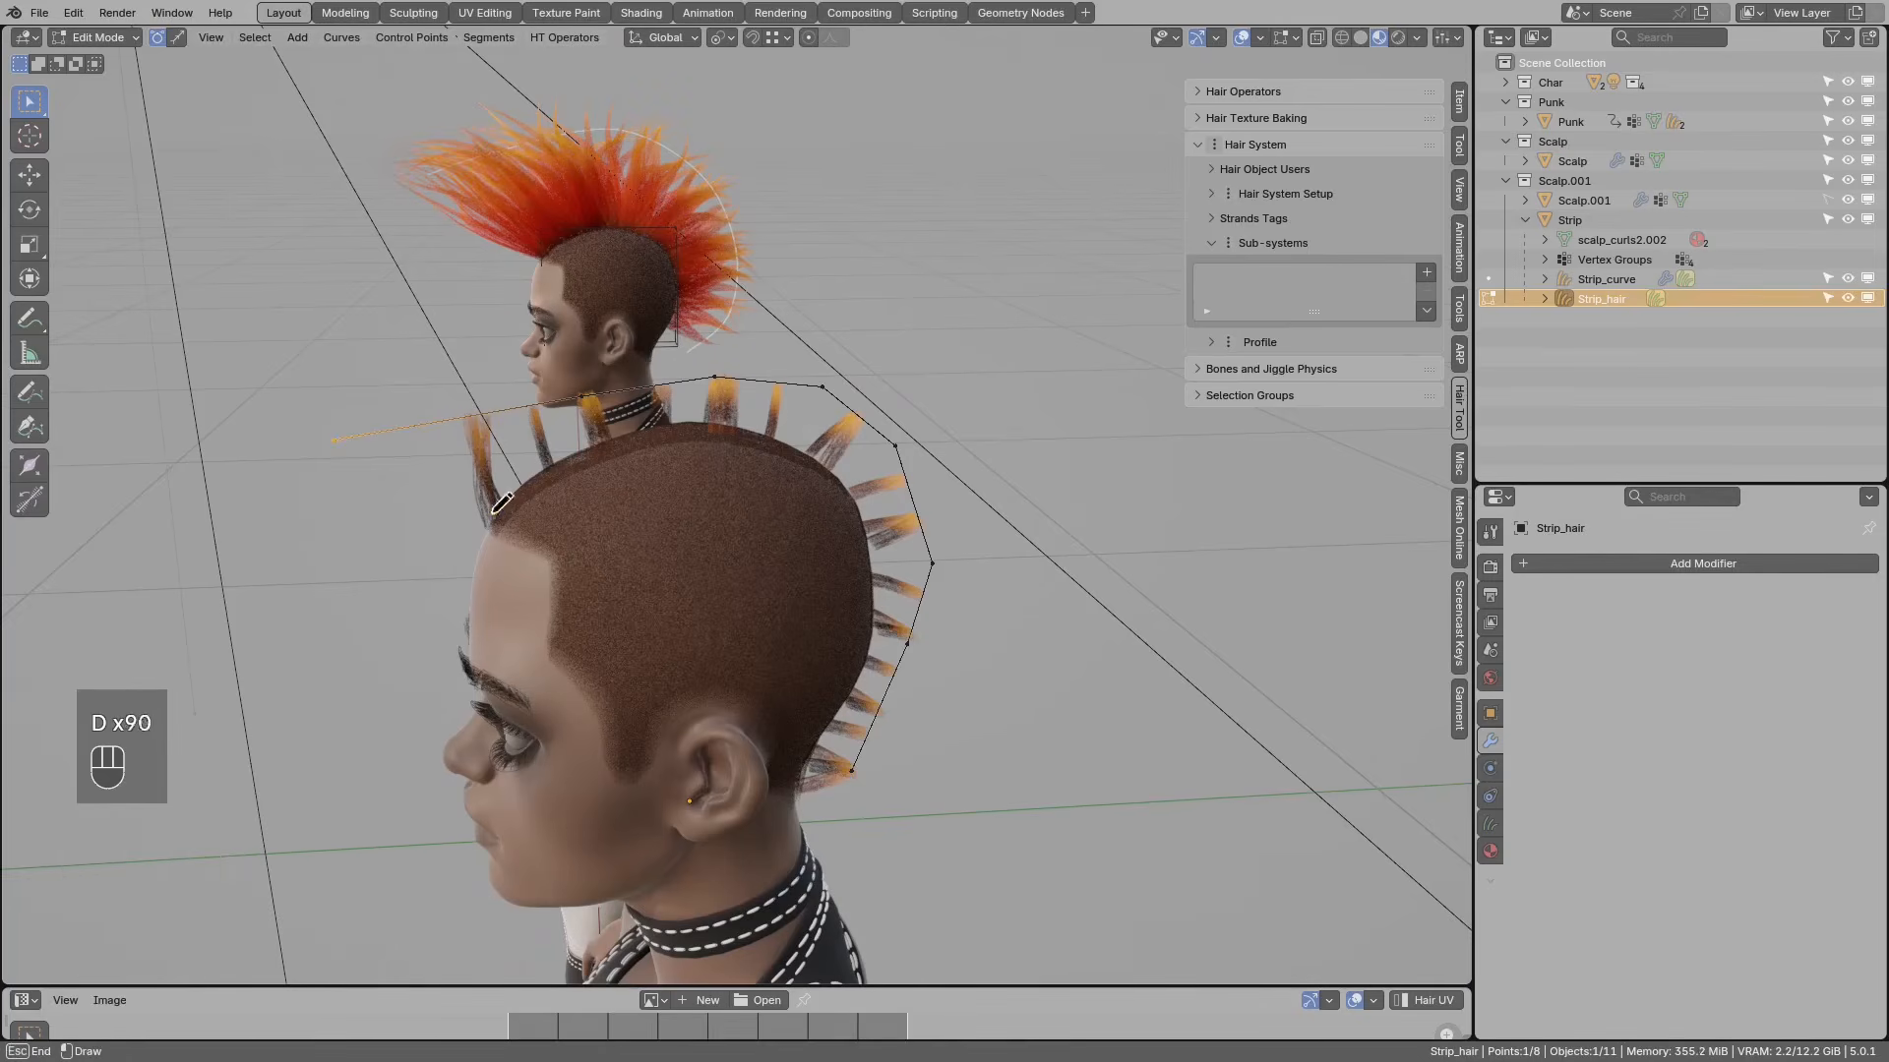
pyautogui.press('d')
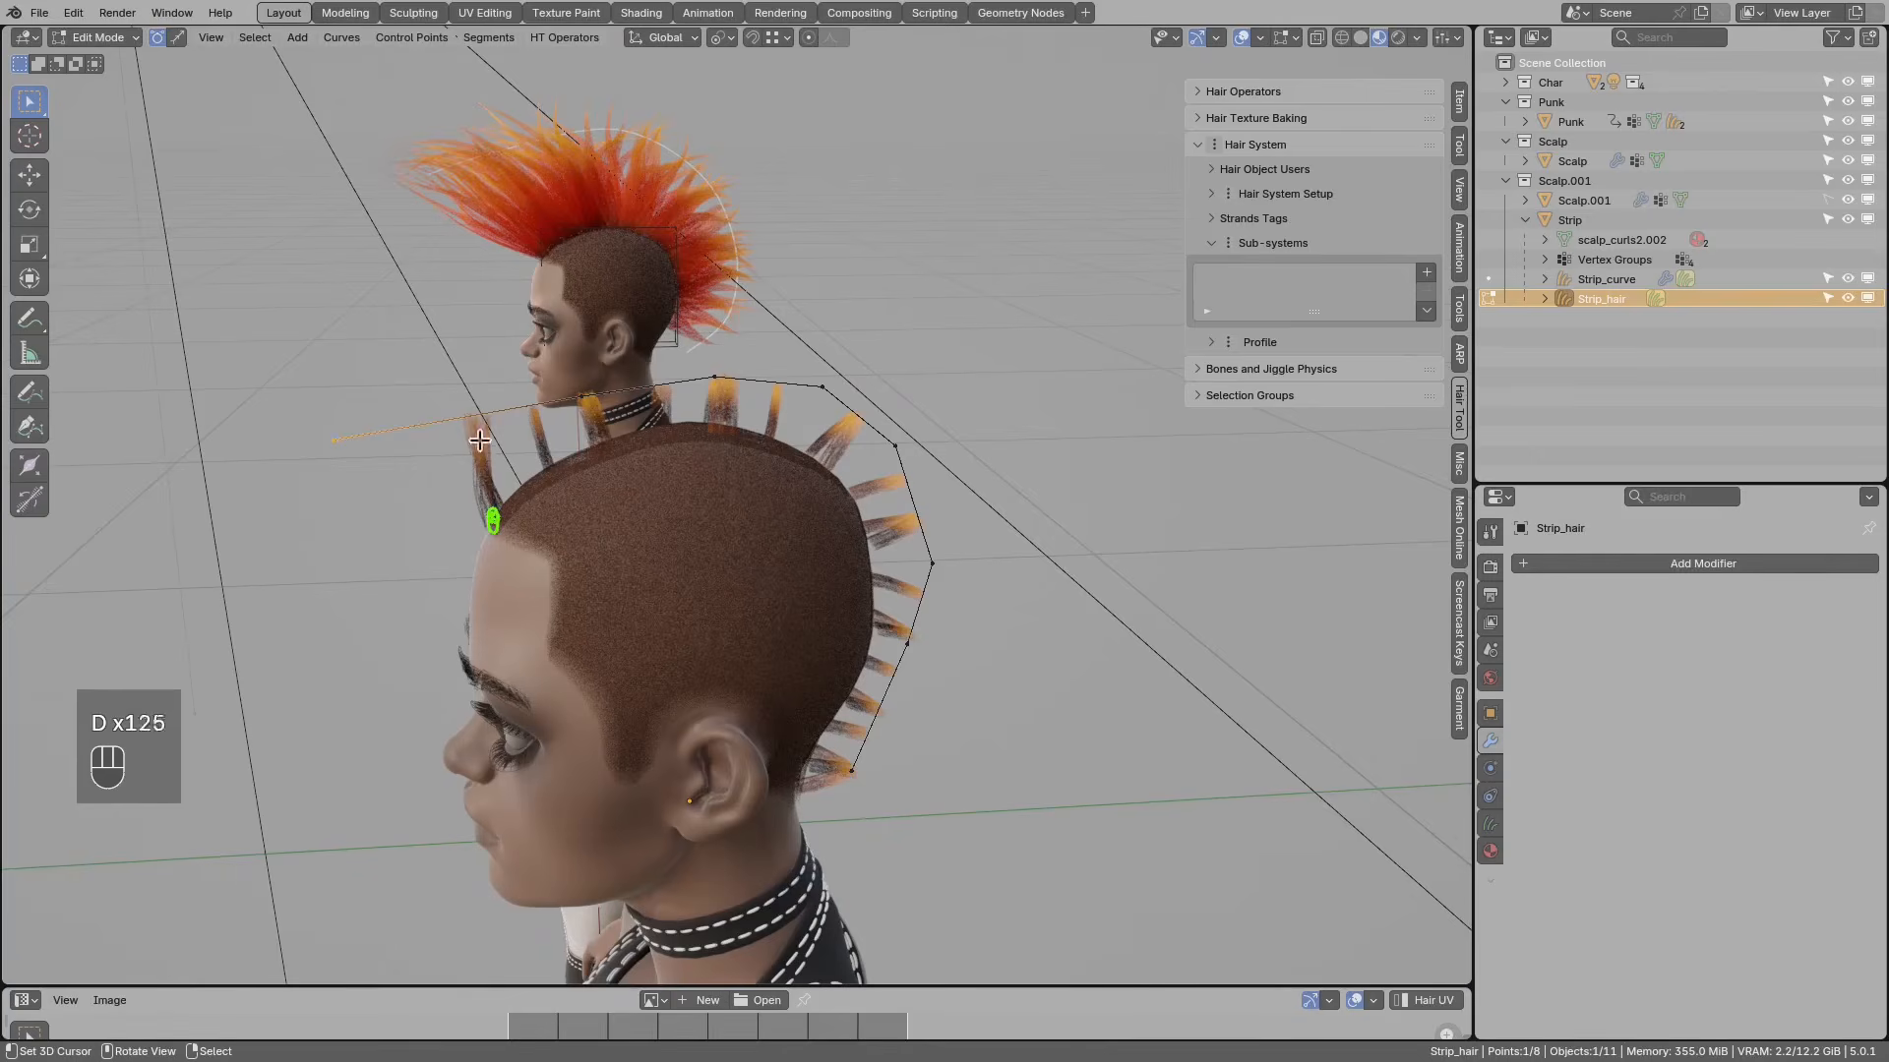
pyautogui.moveTo(495, 515); pyautogui.dragTo(355, 436)
pyautogui.moveTo(351, 436); pyautogui.dragTo(490, 538, button='right')
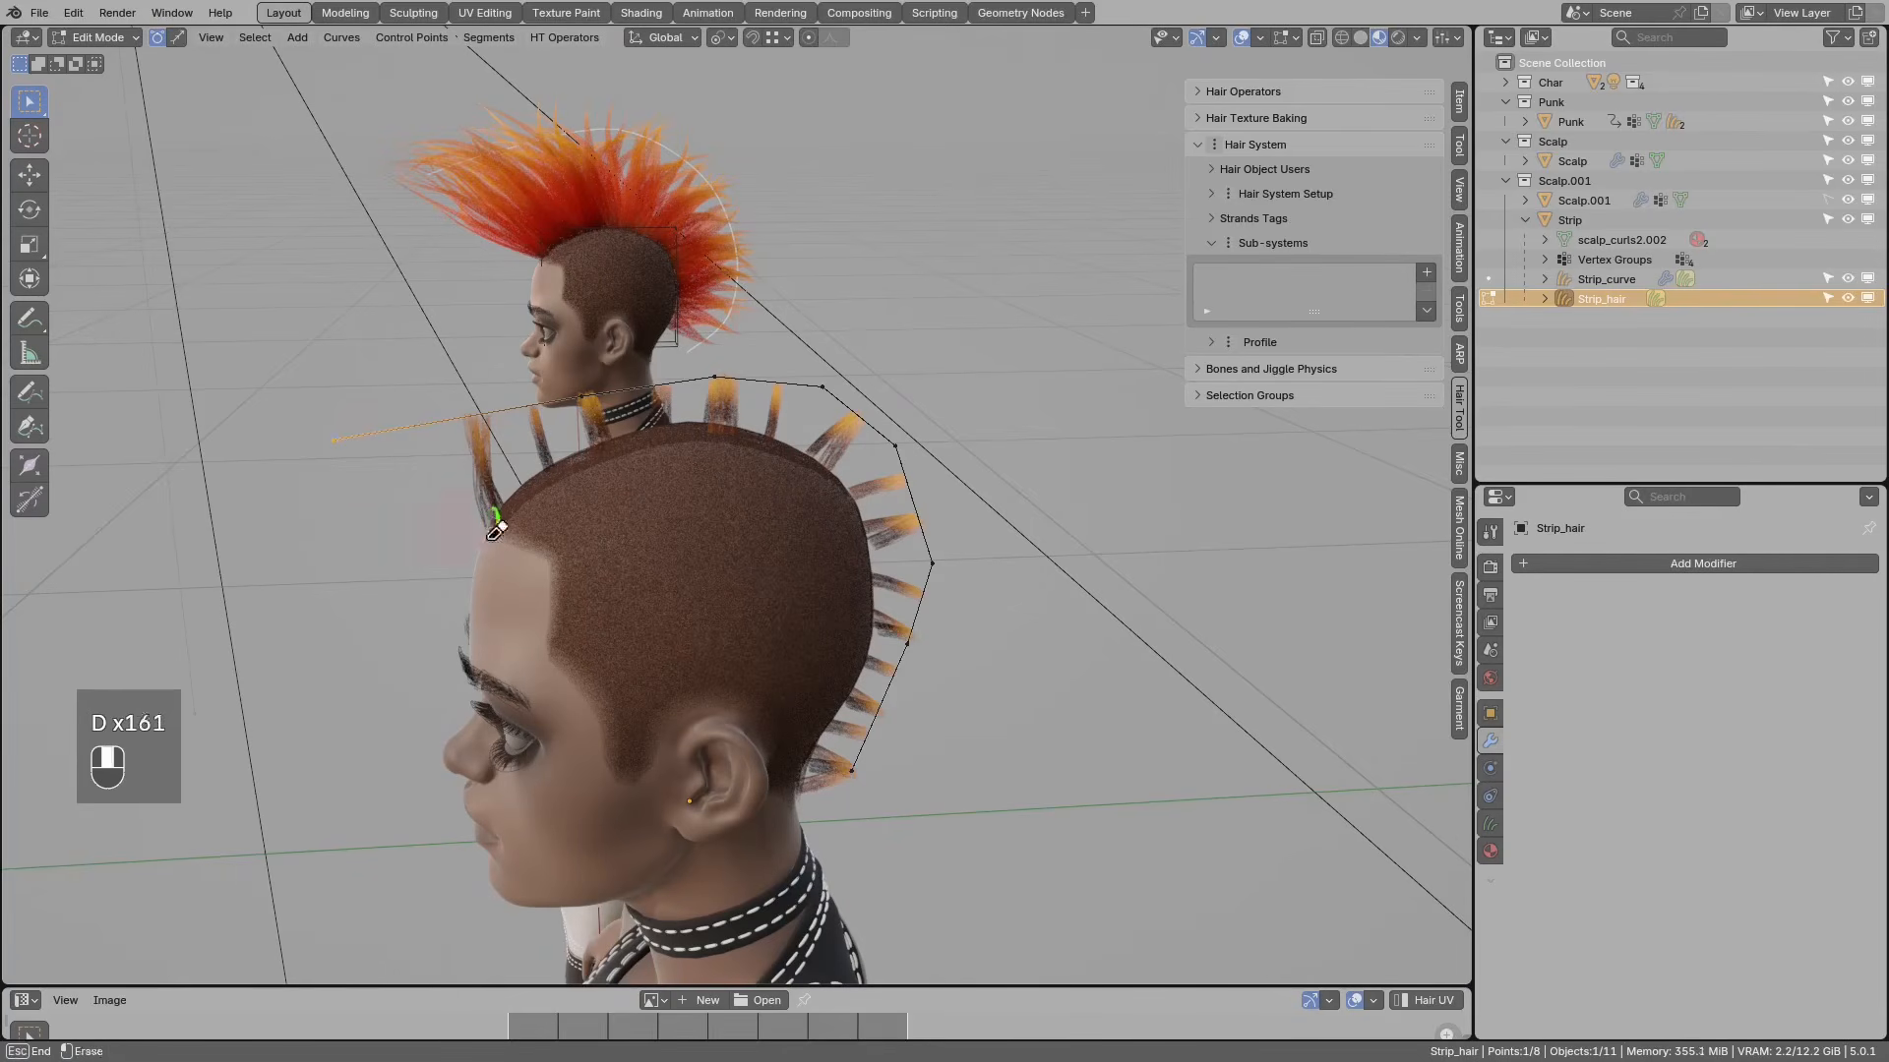
# Step: Undo the annotation marks and the forward move of the strand's front end point
pyautogui.hotkey('ctrl', 'z')
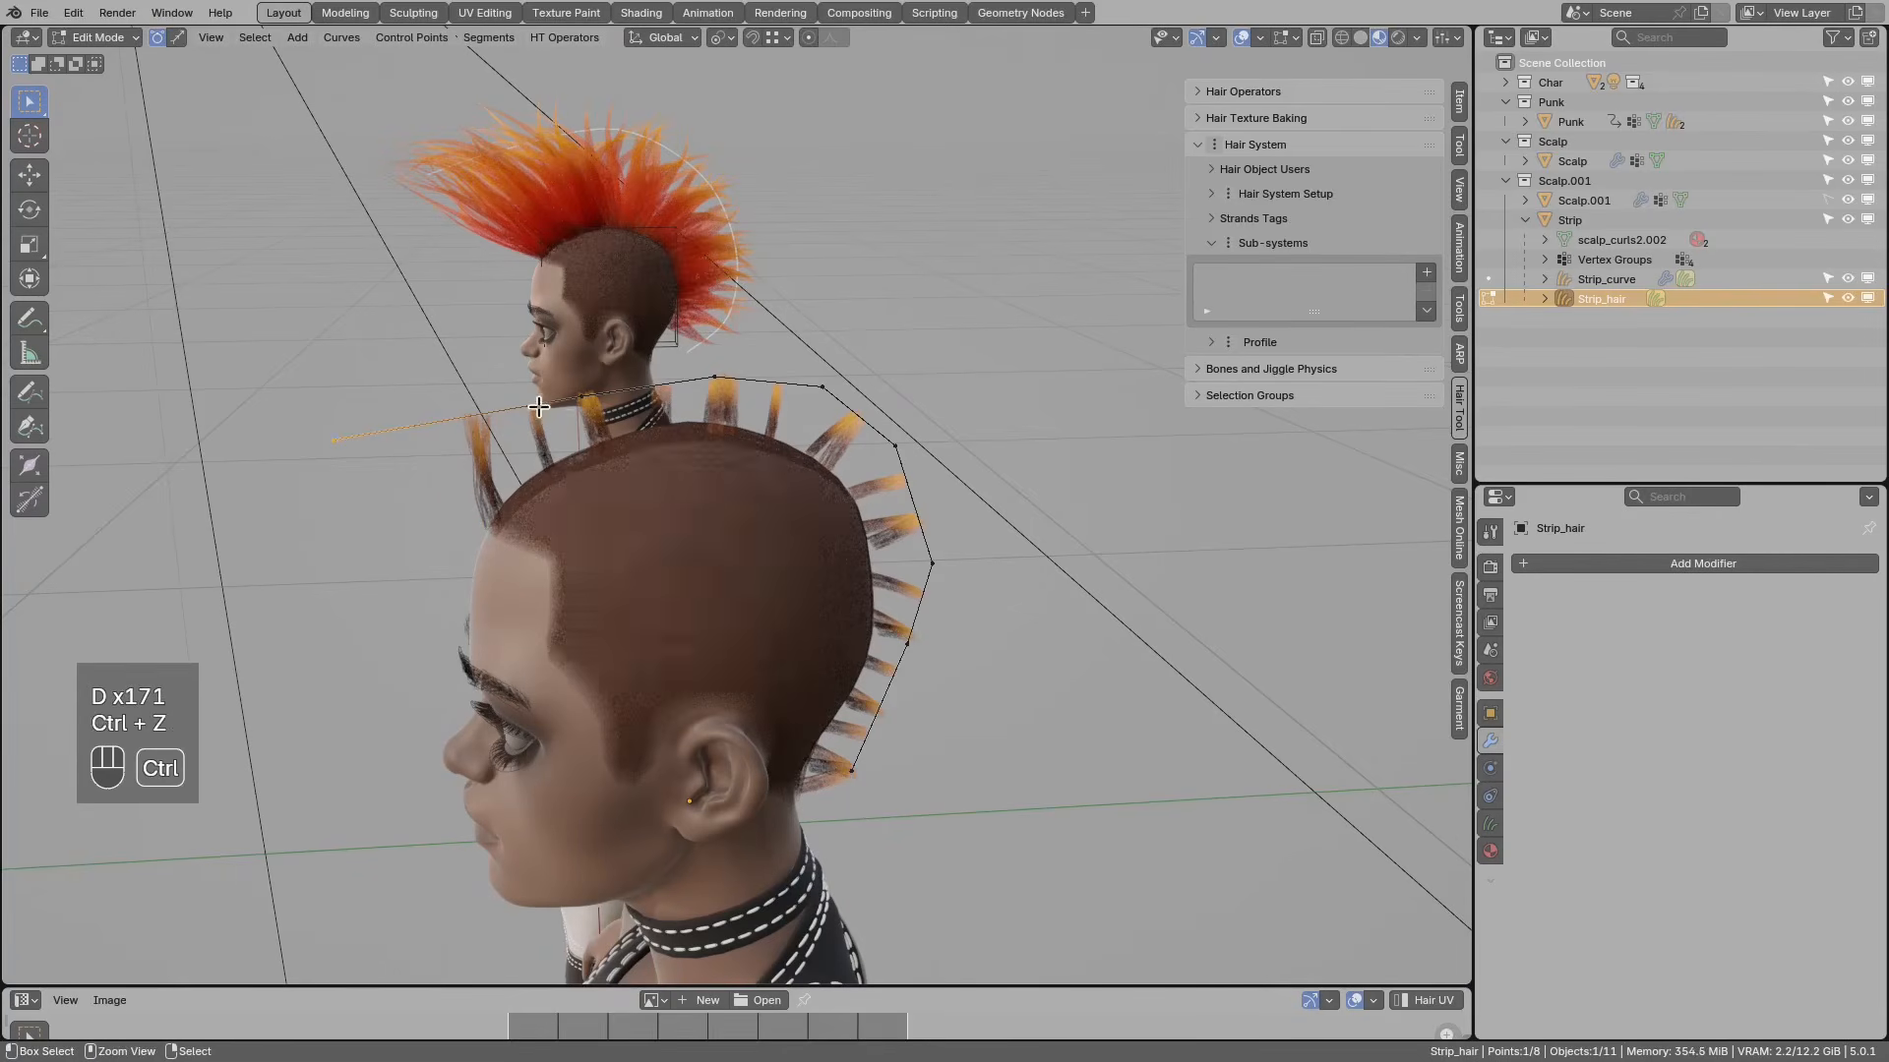
pyautogui.hotkey('ctrl', 'z')
pyautogui.hotkey('ctrl', 'z')
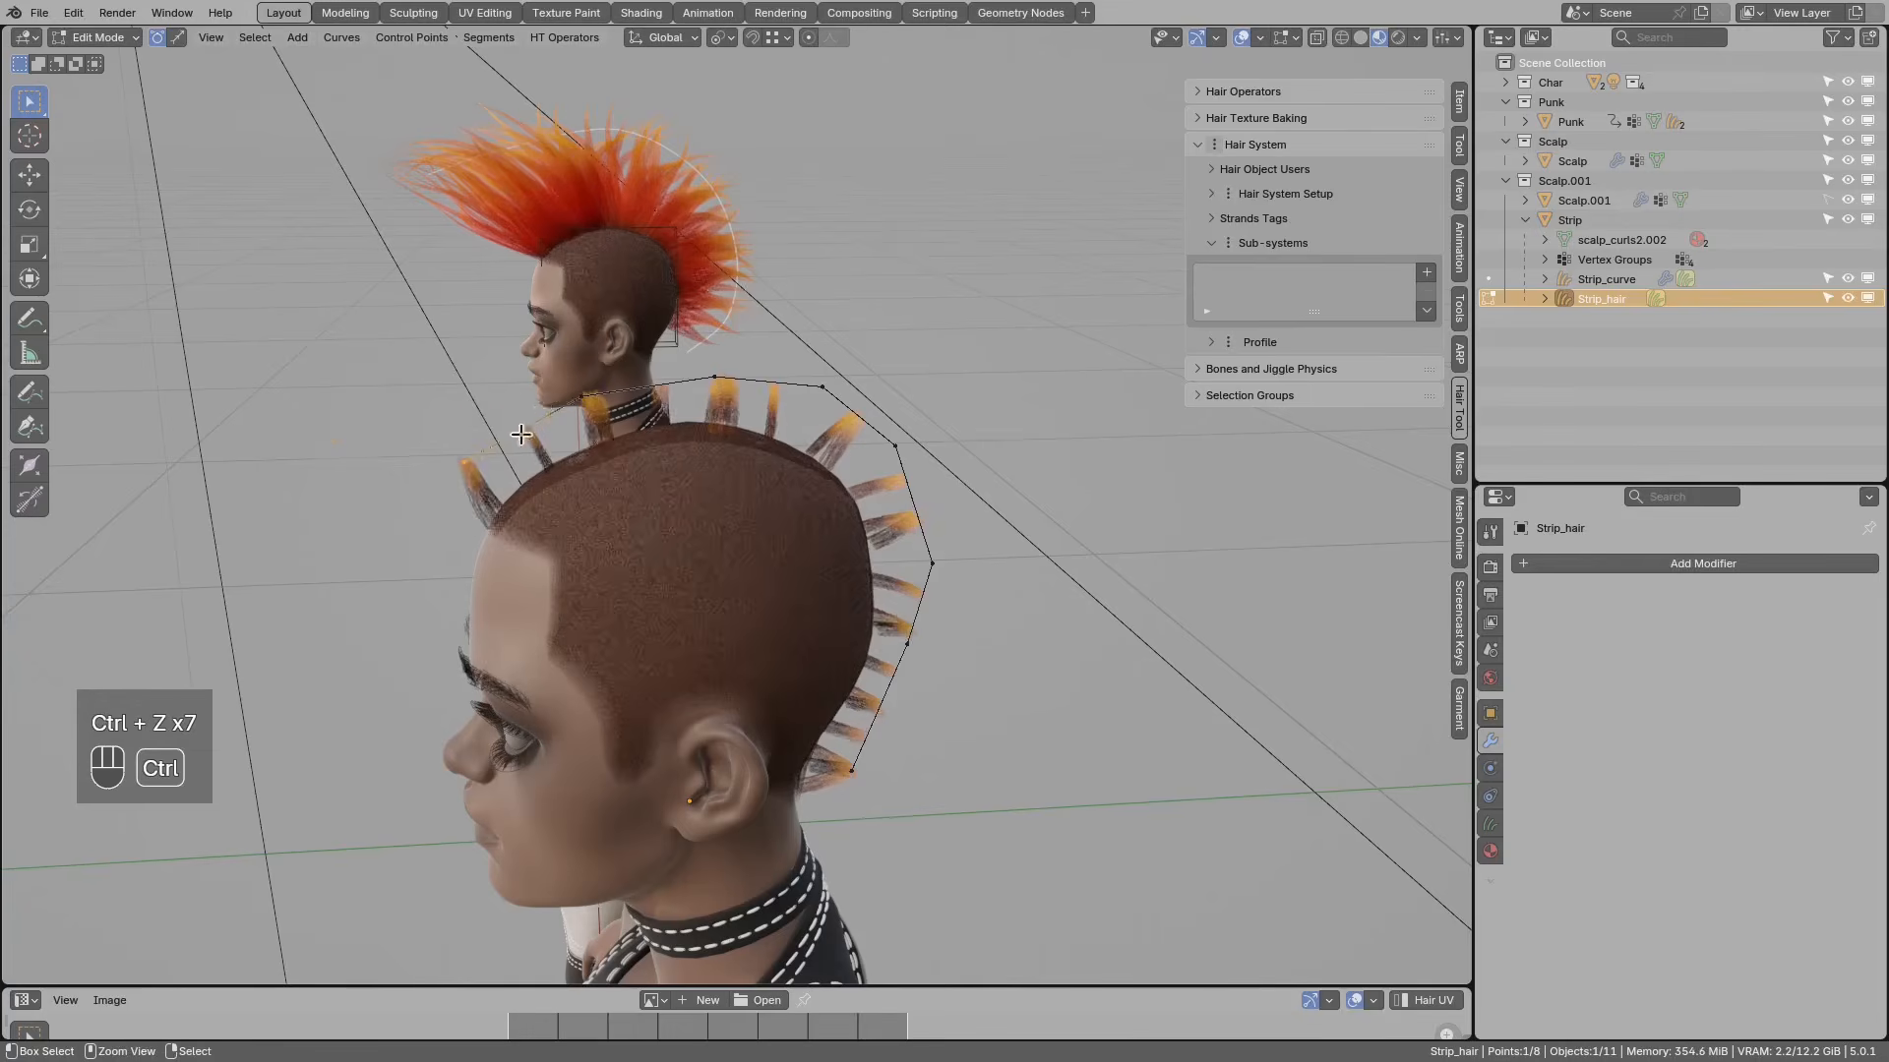
pyautogui.press('g')
pyautogui.rightClick(500, 357)
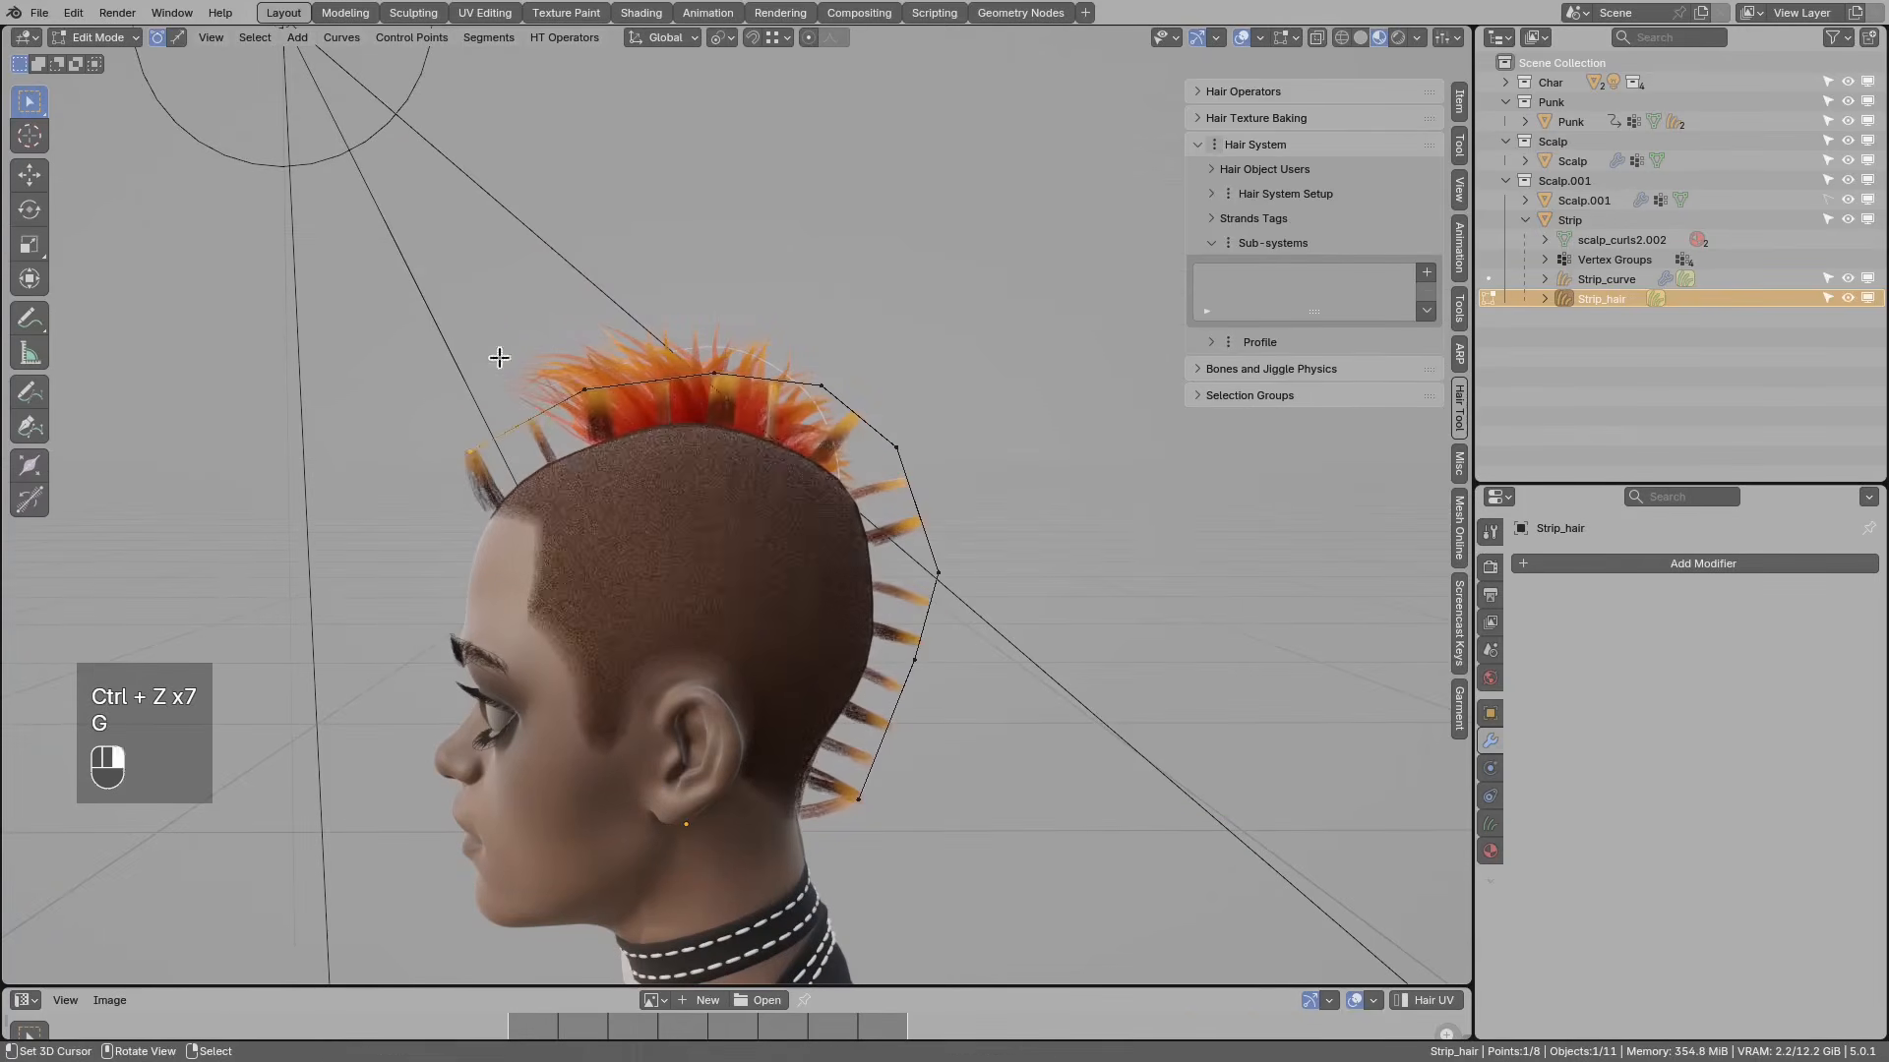
pyautogui.press('g')
pyautogui.click(474, 447)
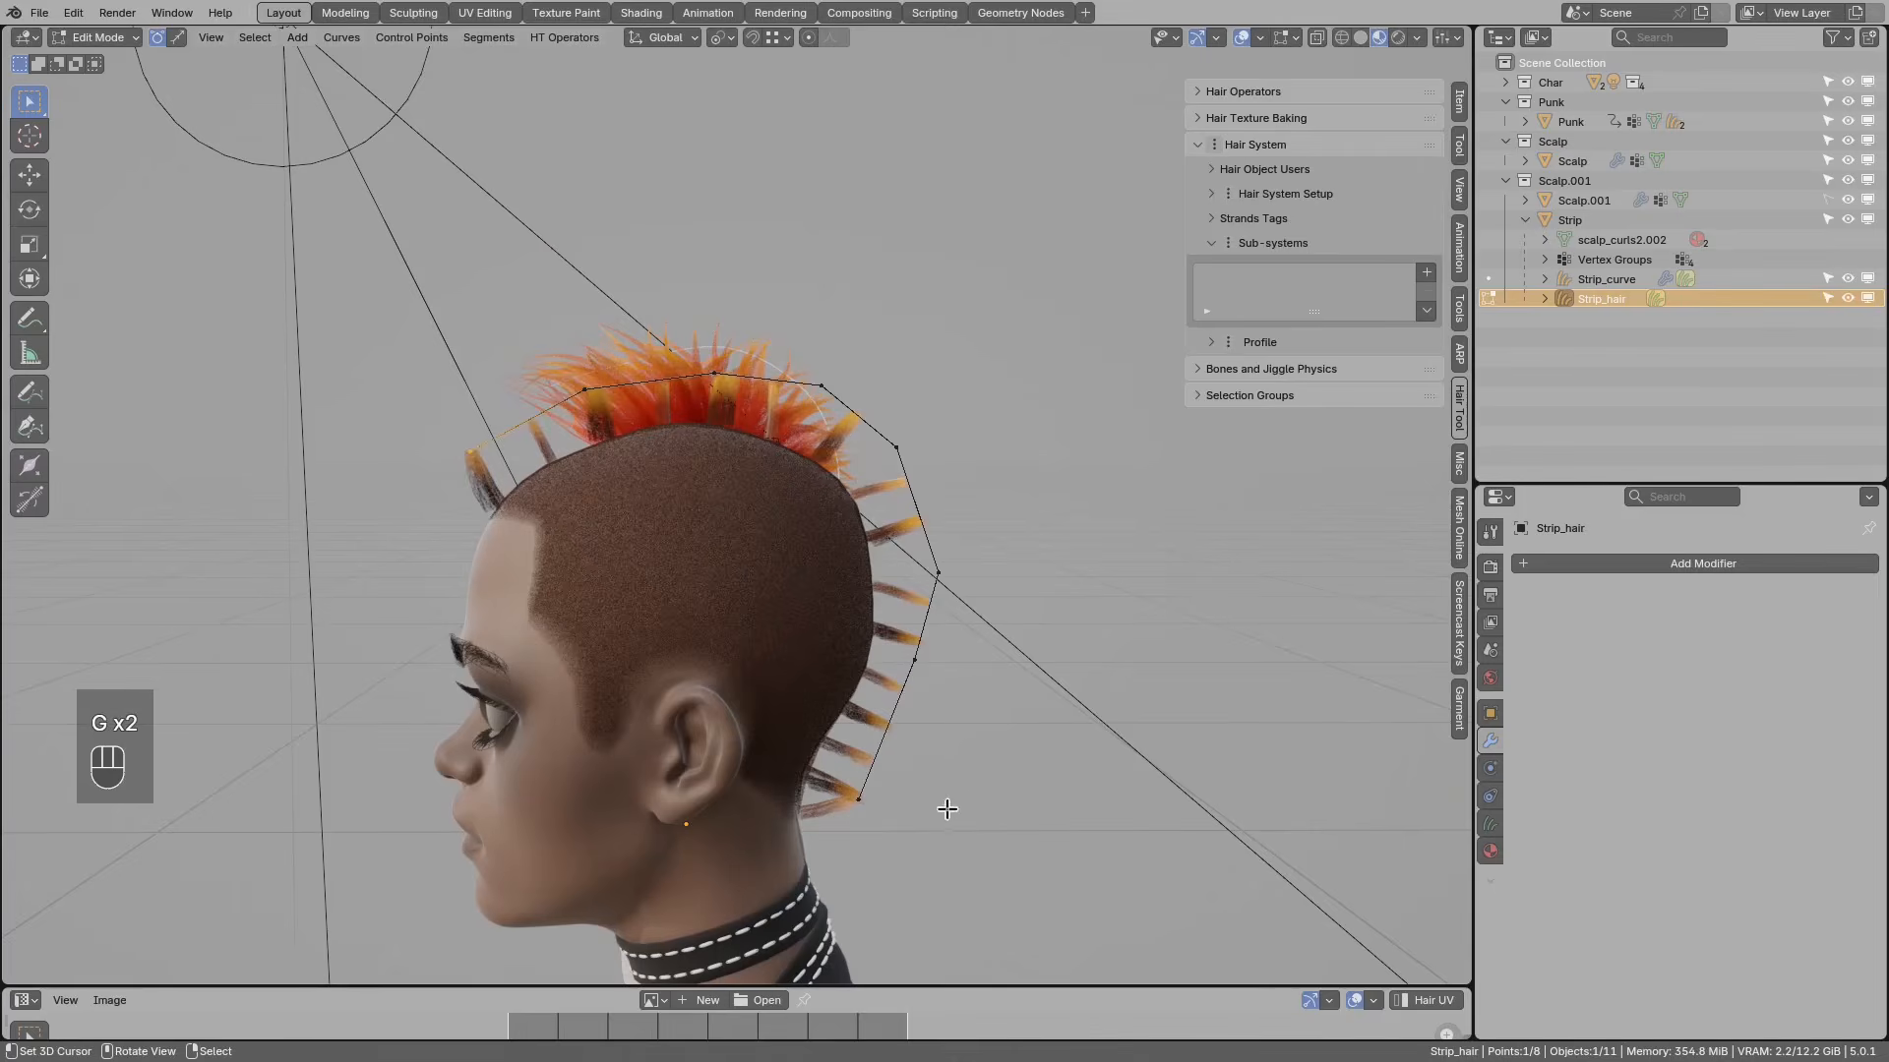
# Step: In side view, move the Strip_hair strand's nape end point about -0.011 m in Y and -0.010 m in Z, and lower the adjacent point about 0.023 m
pyautogui.press('KP_3')
pyautogui.keyDown('shift'); pyautogui.moveTo(884, 792); pyautogui.dragTo(881, 736, button='middle'); pyautogui.keyUp('shift')
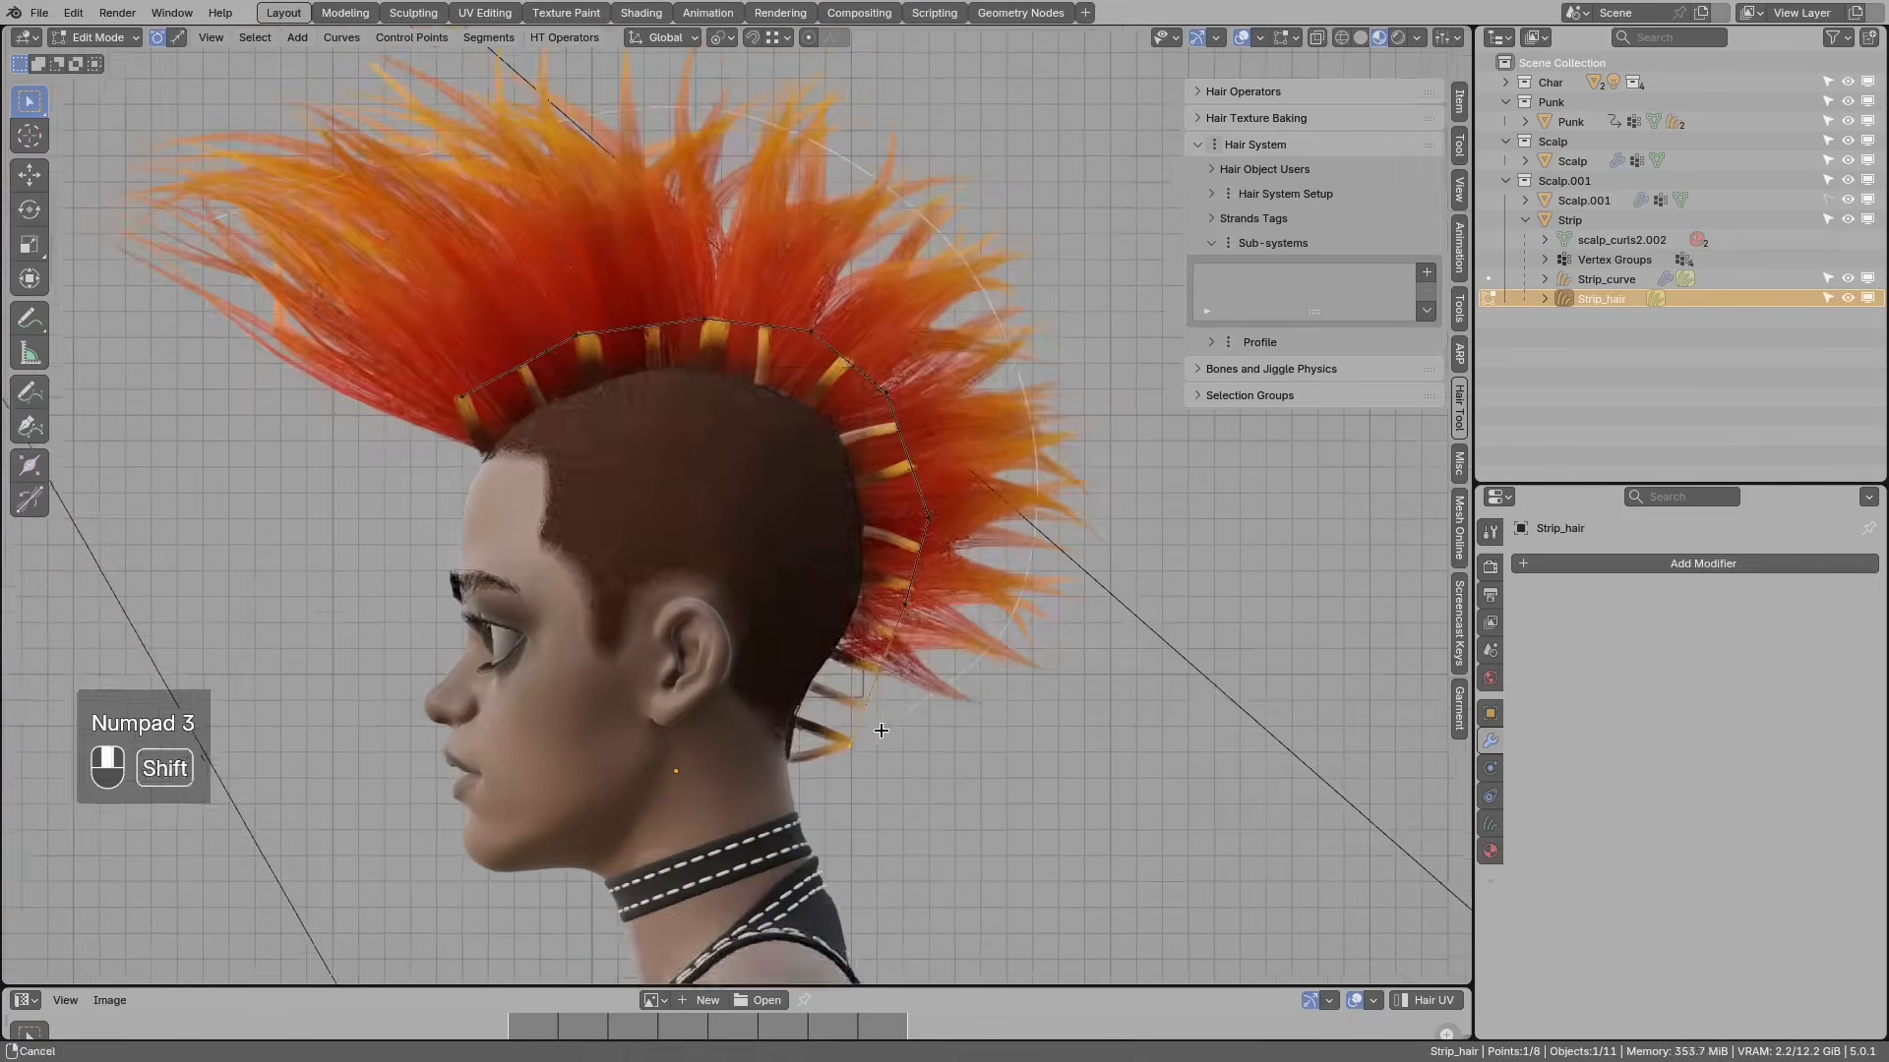
pyautogui.scroll(1, 884, 748)
pyautogui.press('g')
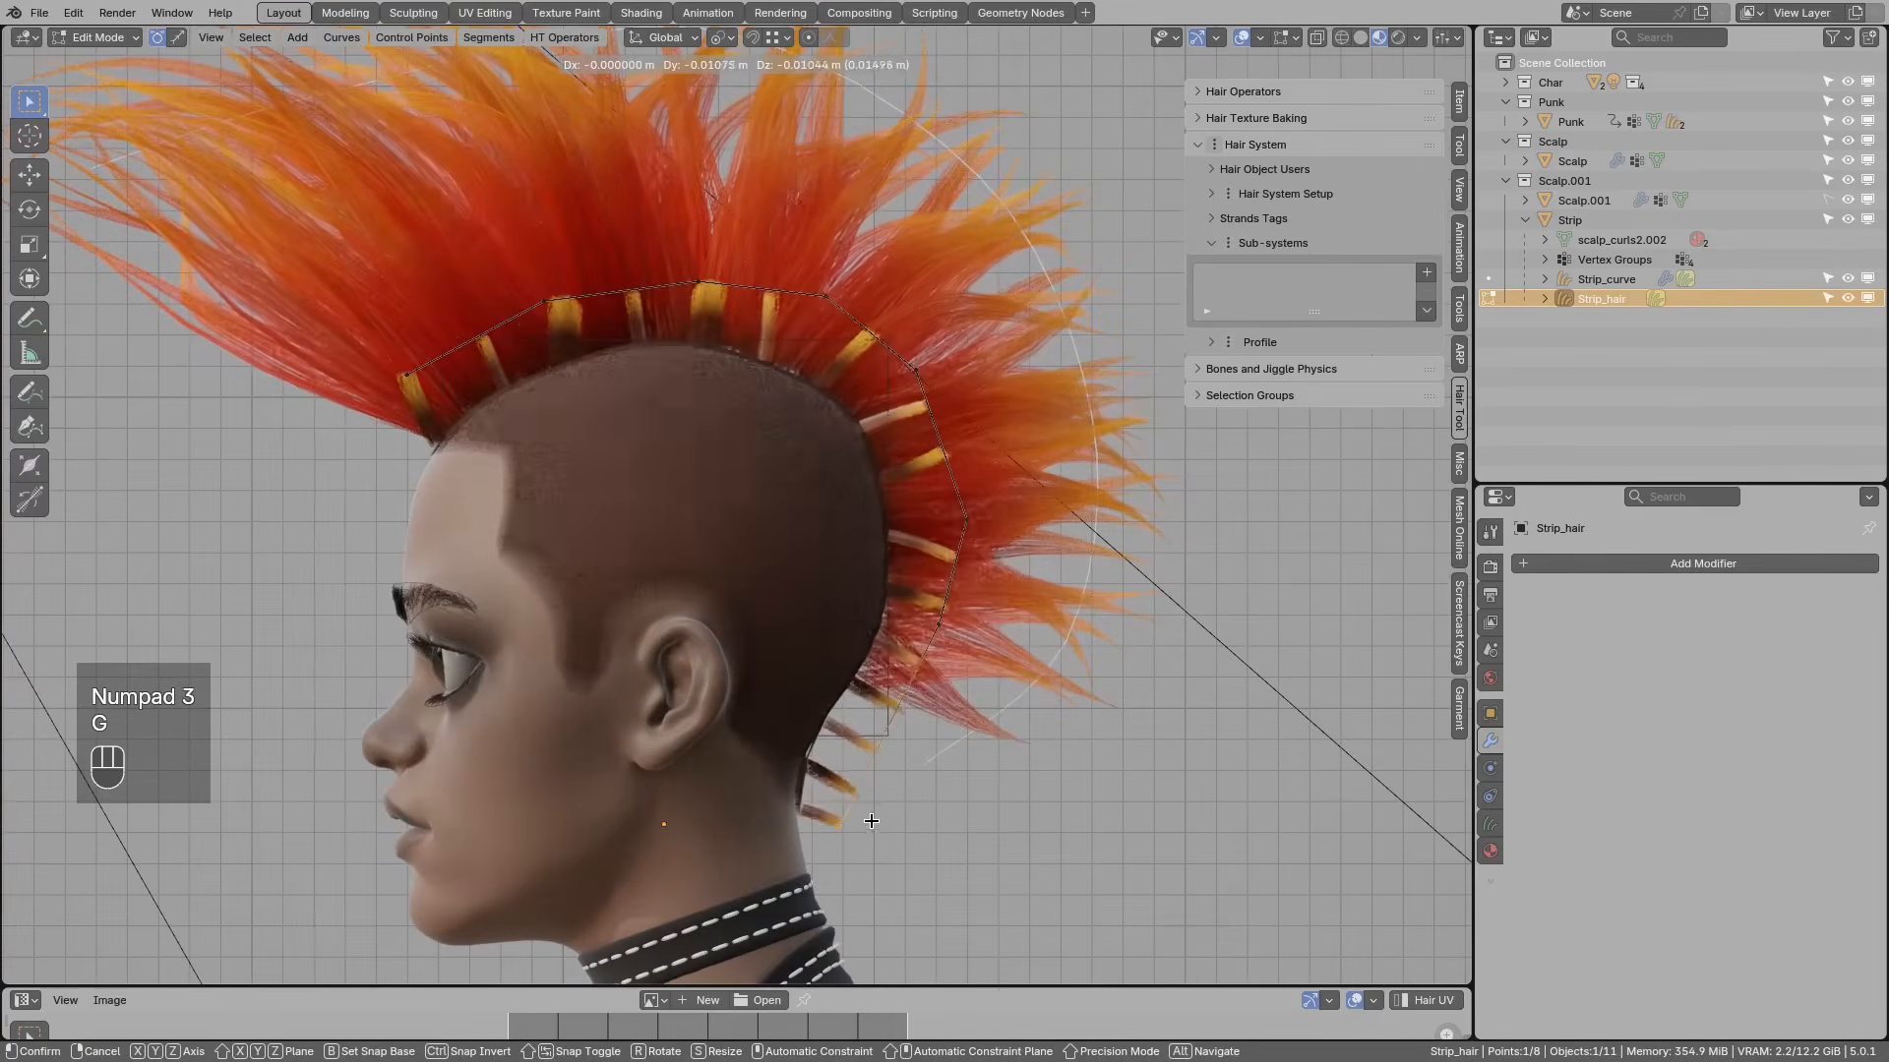
pyautogui.click(876, 827)
pyautogui.press('g')
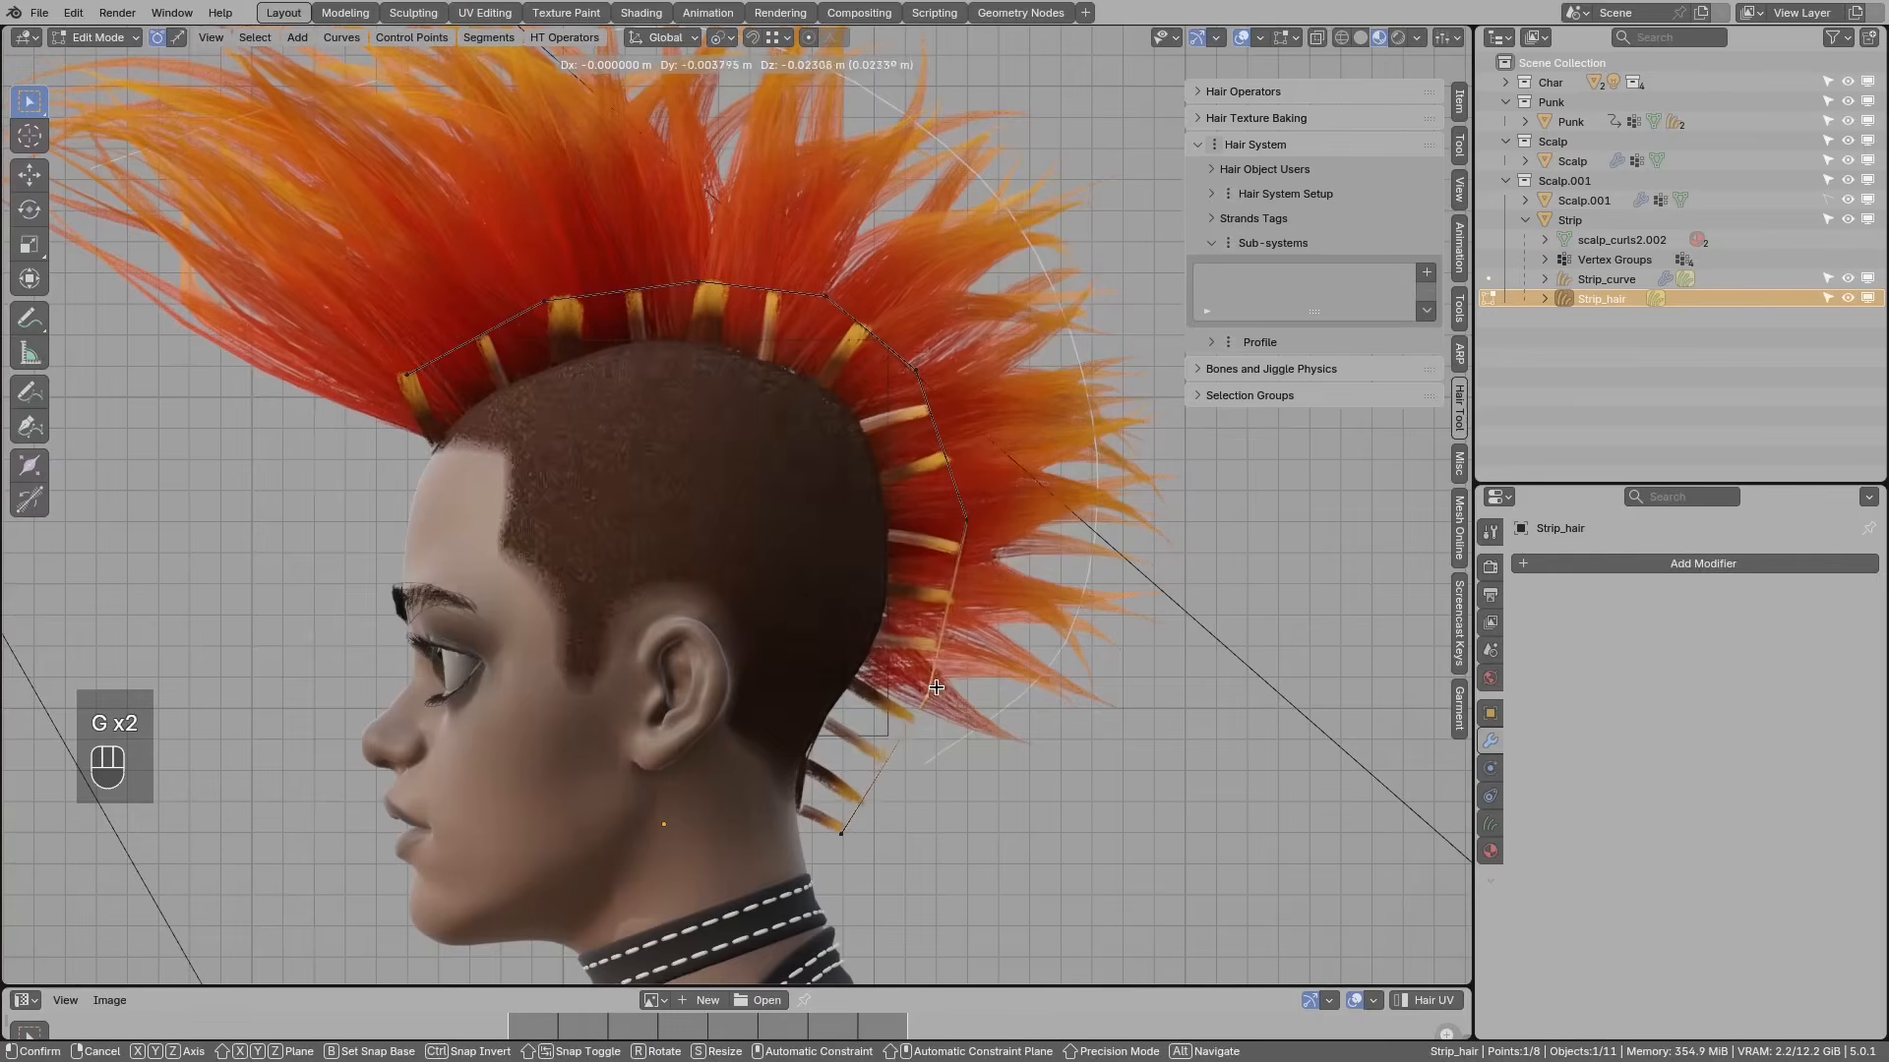
# Step: Reposition the Strip_hair curve's control points behind the lower, middle and upper back of the head to follow the mohawk's outline
pyautogui.click(948, 679)
pyautogui.rightClick(990, 542)
pyautogui.press('g')
pyautogui.click(993, 545)
pyautogui.rightClick(923, 345)
pyautogui.press('g')
pyautogui.click(937, 353)
# Step: Adjust the Strip_hair control point above the rear of the crown so the curve bends smoothly around the head
pyautogui.rightClick(824, 282)
pyautogui.press('g')
pyautogui.click(832, 274)
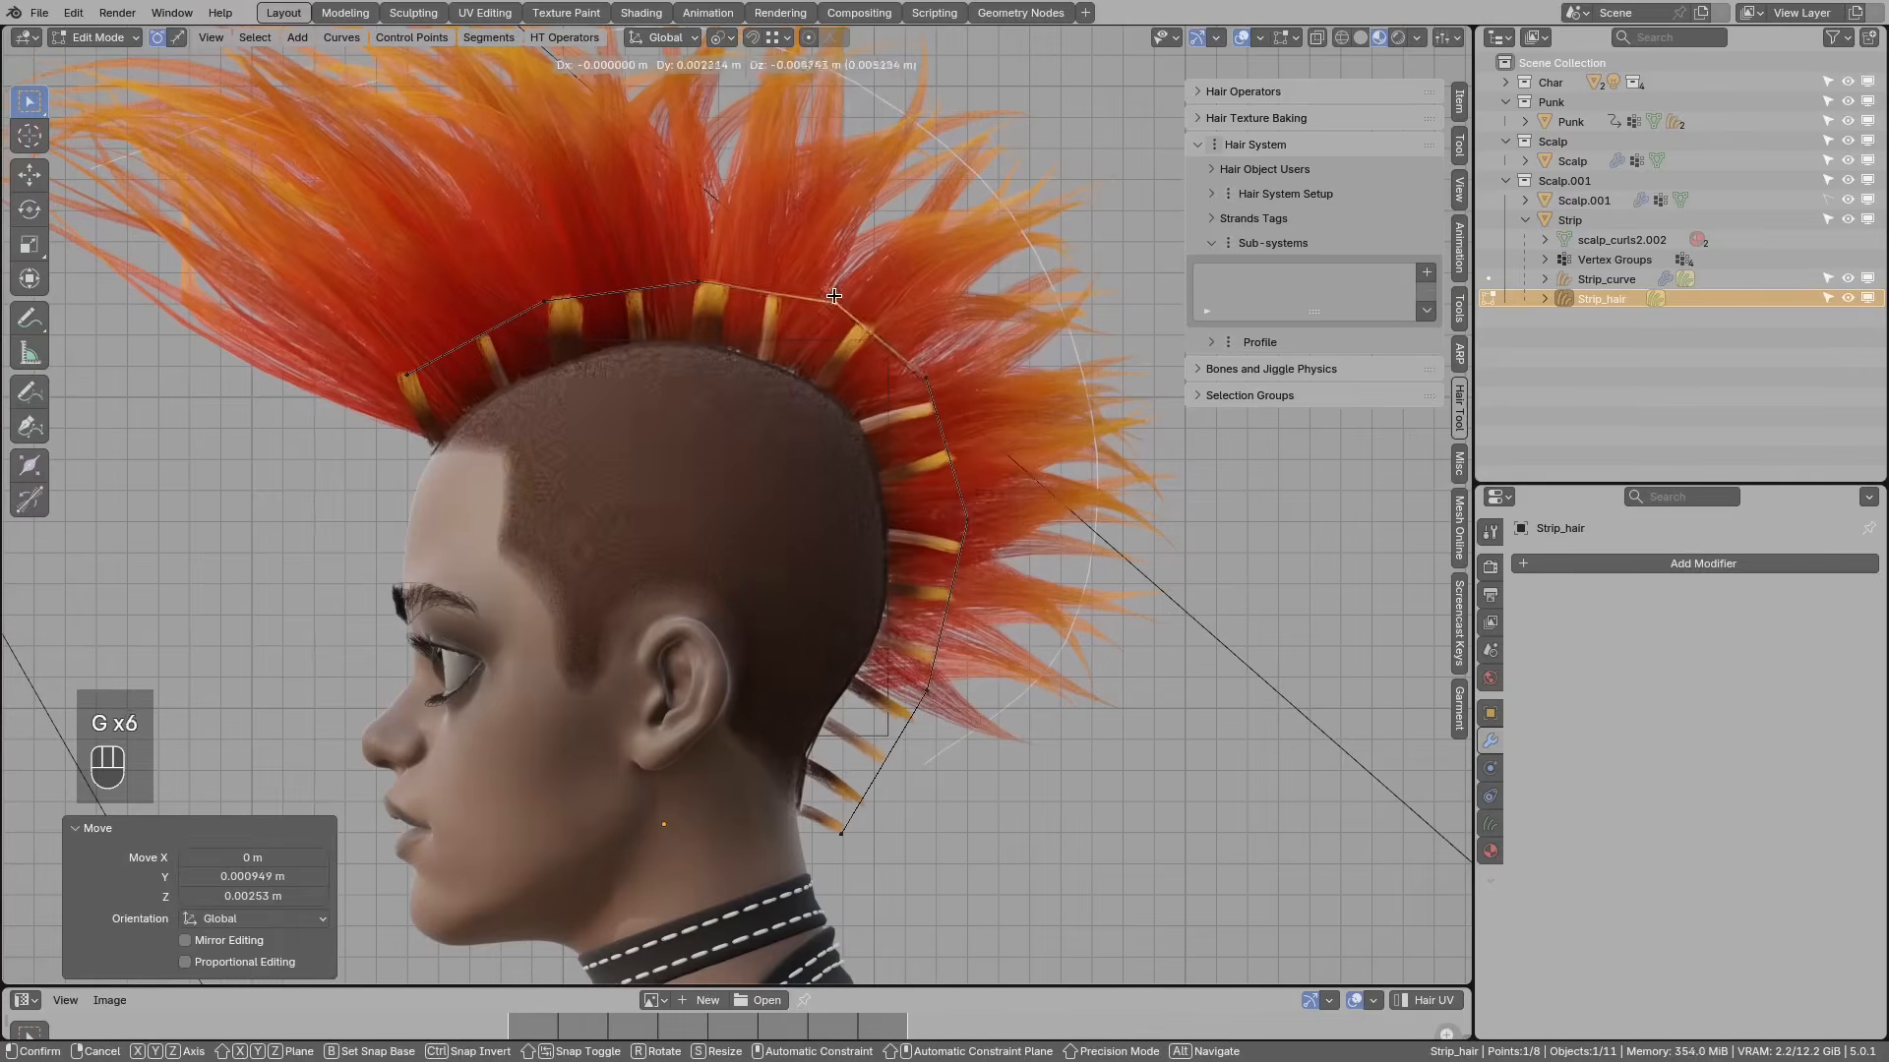
pyautogui.press('g')
pyautogui.click(862, 266)
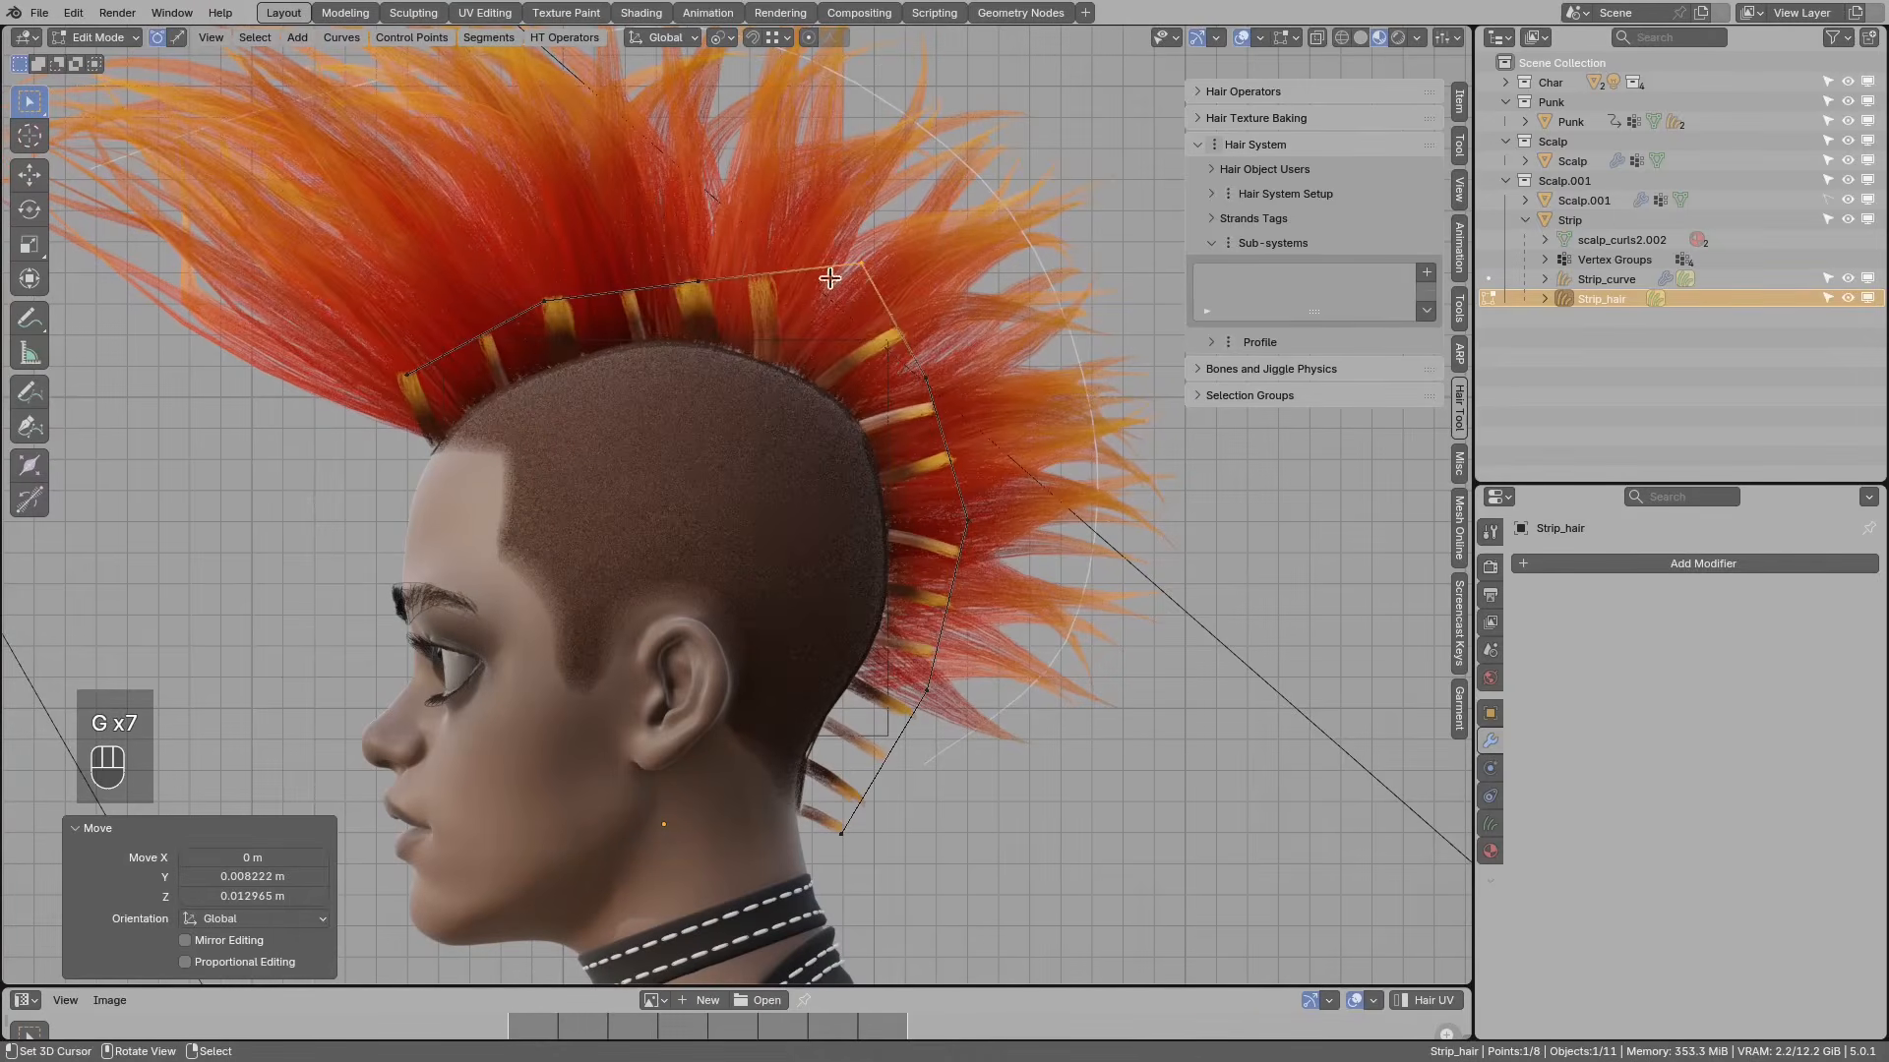
pyautogui.press('g')
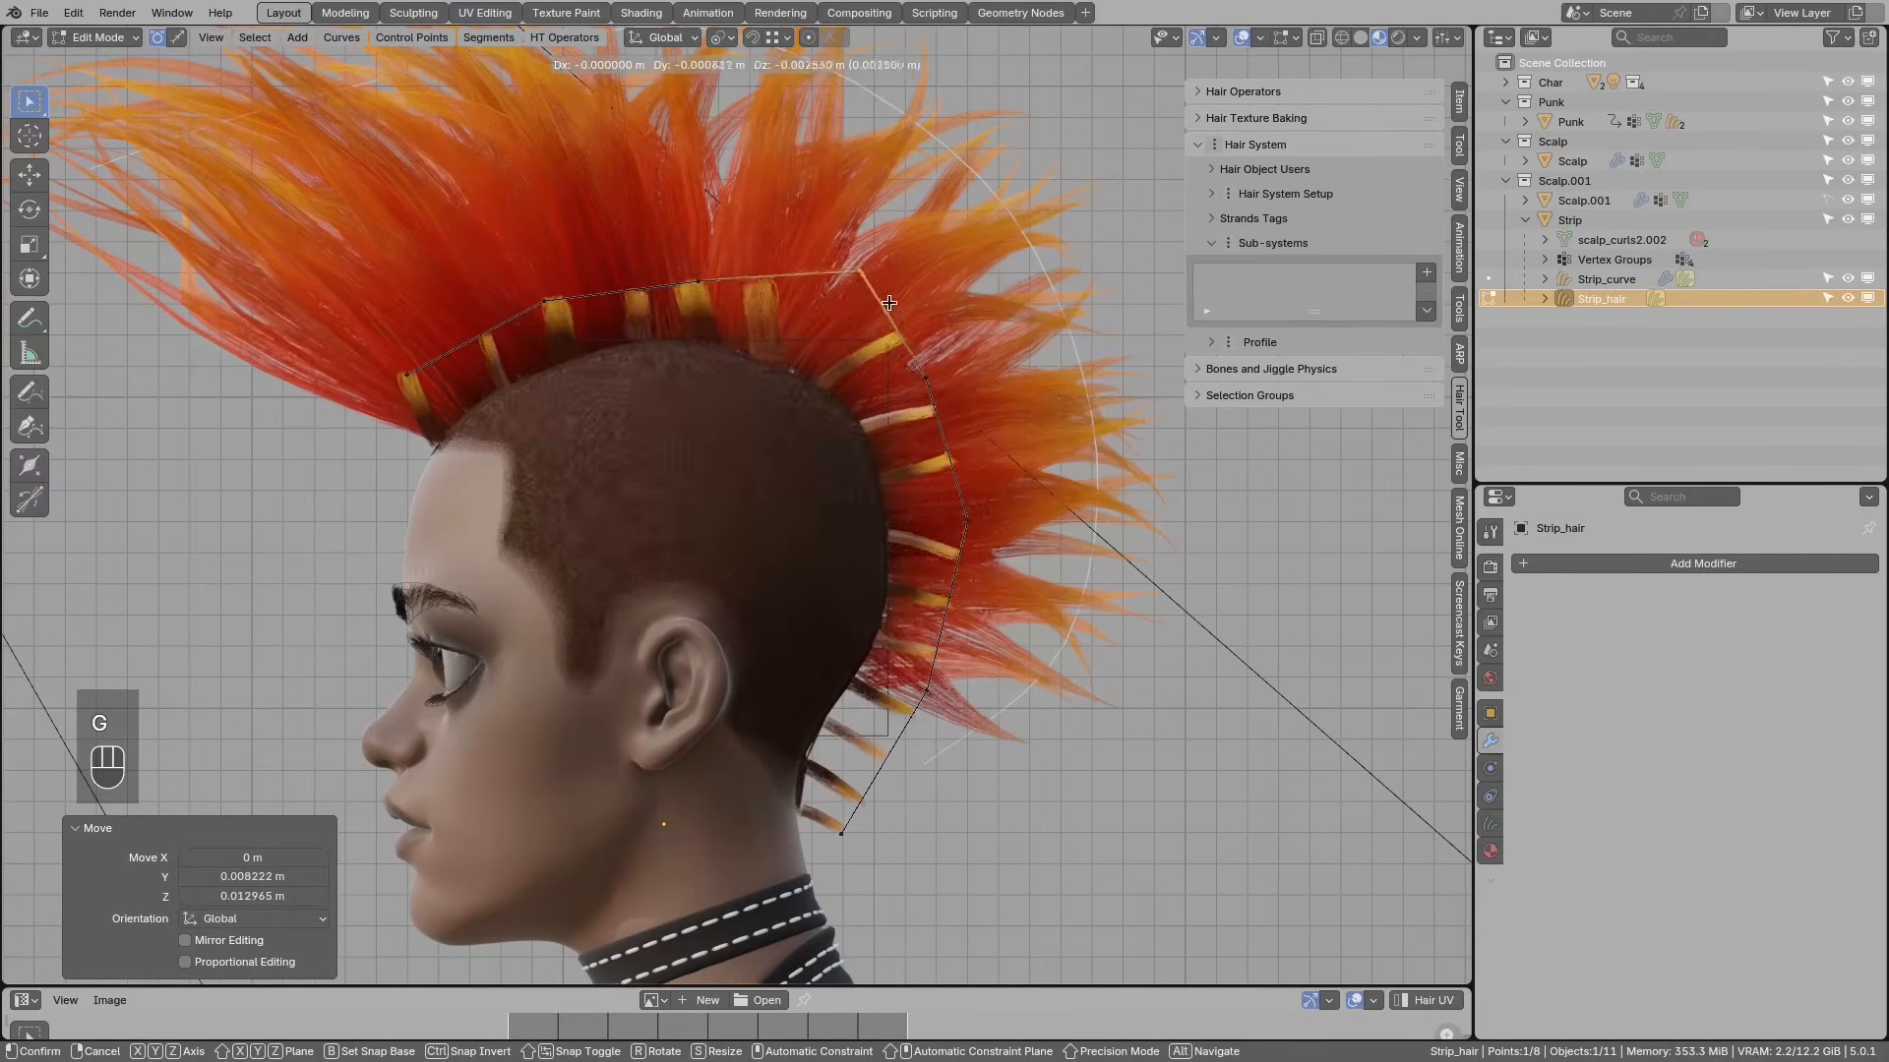
pyautogui.click(864, 328)
pyautogui.press('g')
pyautogui.click(859, 328)
# Step: Shift the curve's control points above the top and the front of the head to smooth its arc
pyautogui.rightClick(718, 279)
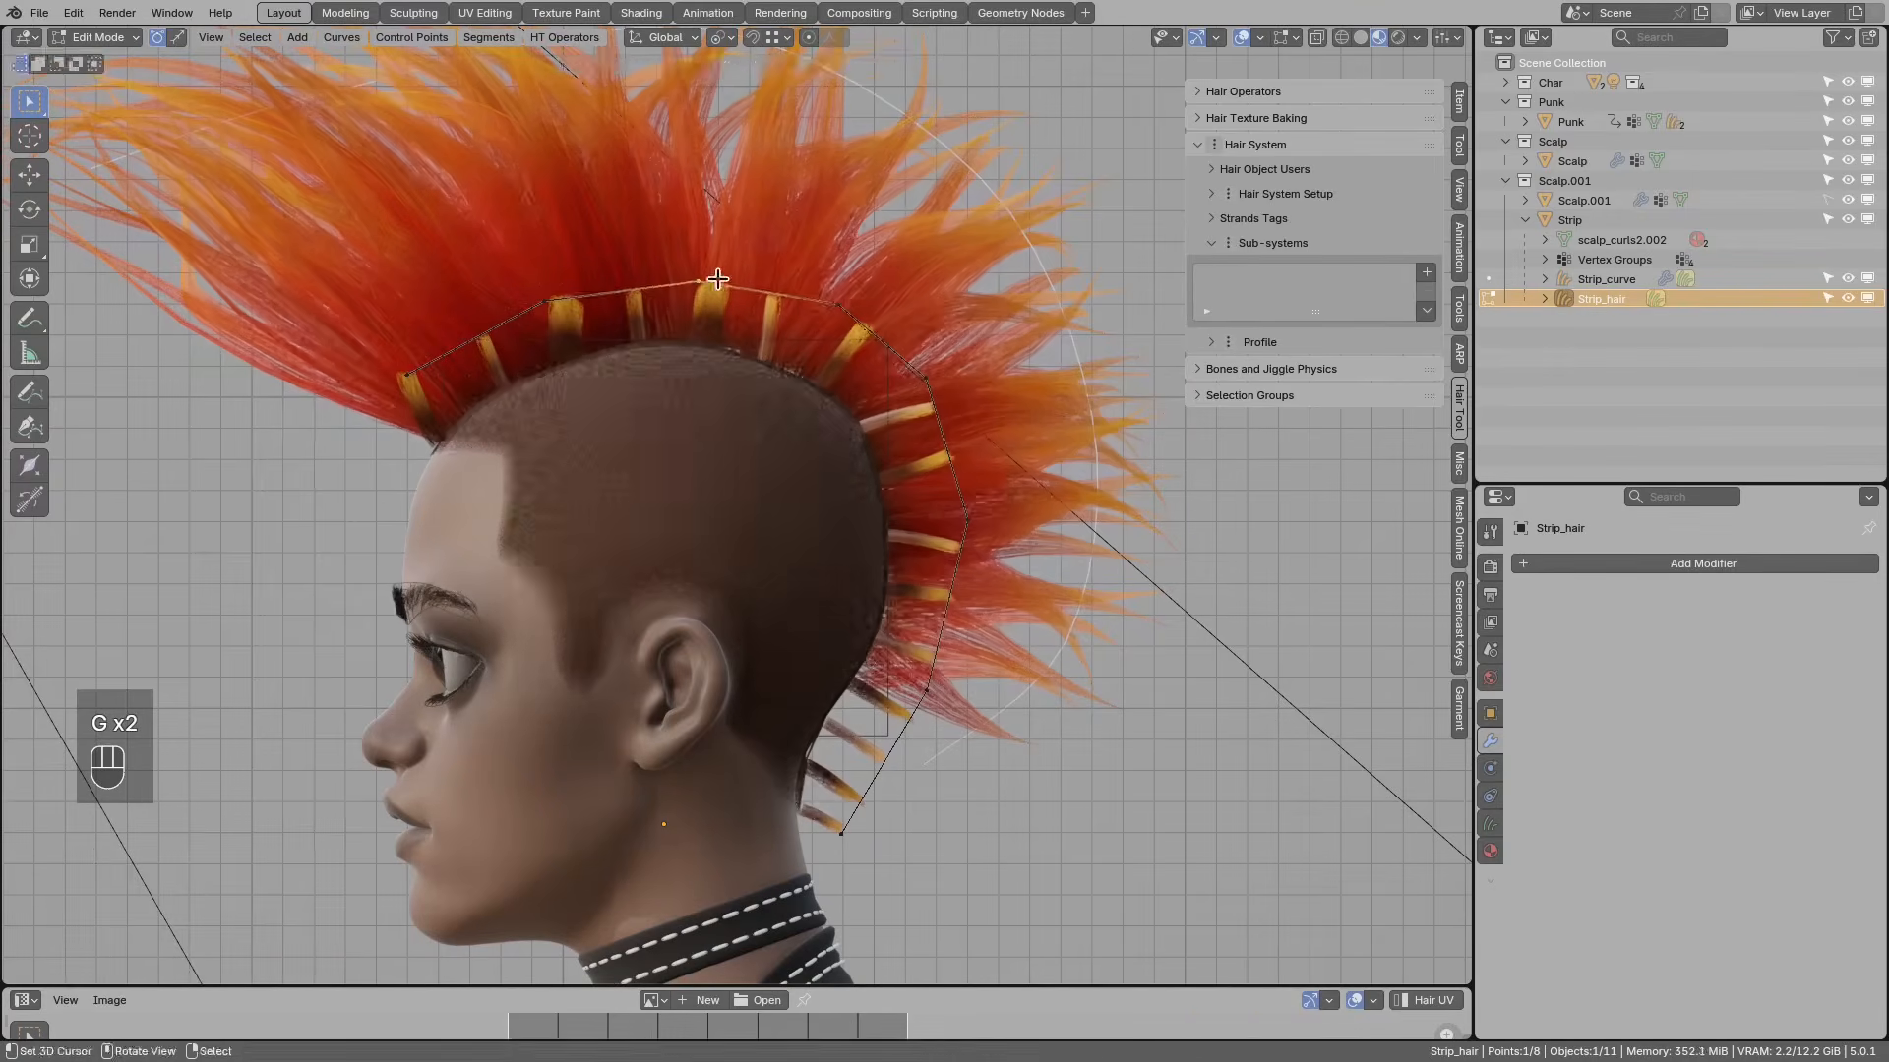
pyautogui.press('g')
pyautogui.click(714, 267)
pyautogui.rightClick(603, 290)
pyautogui.press('g')
pyautogui.click(601, 286)
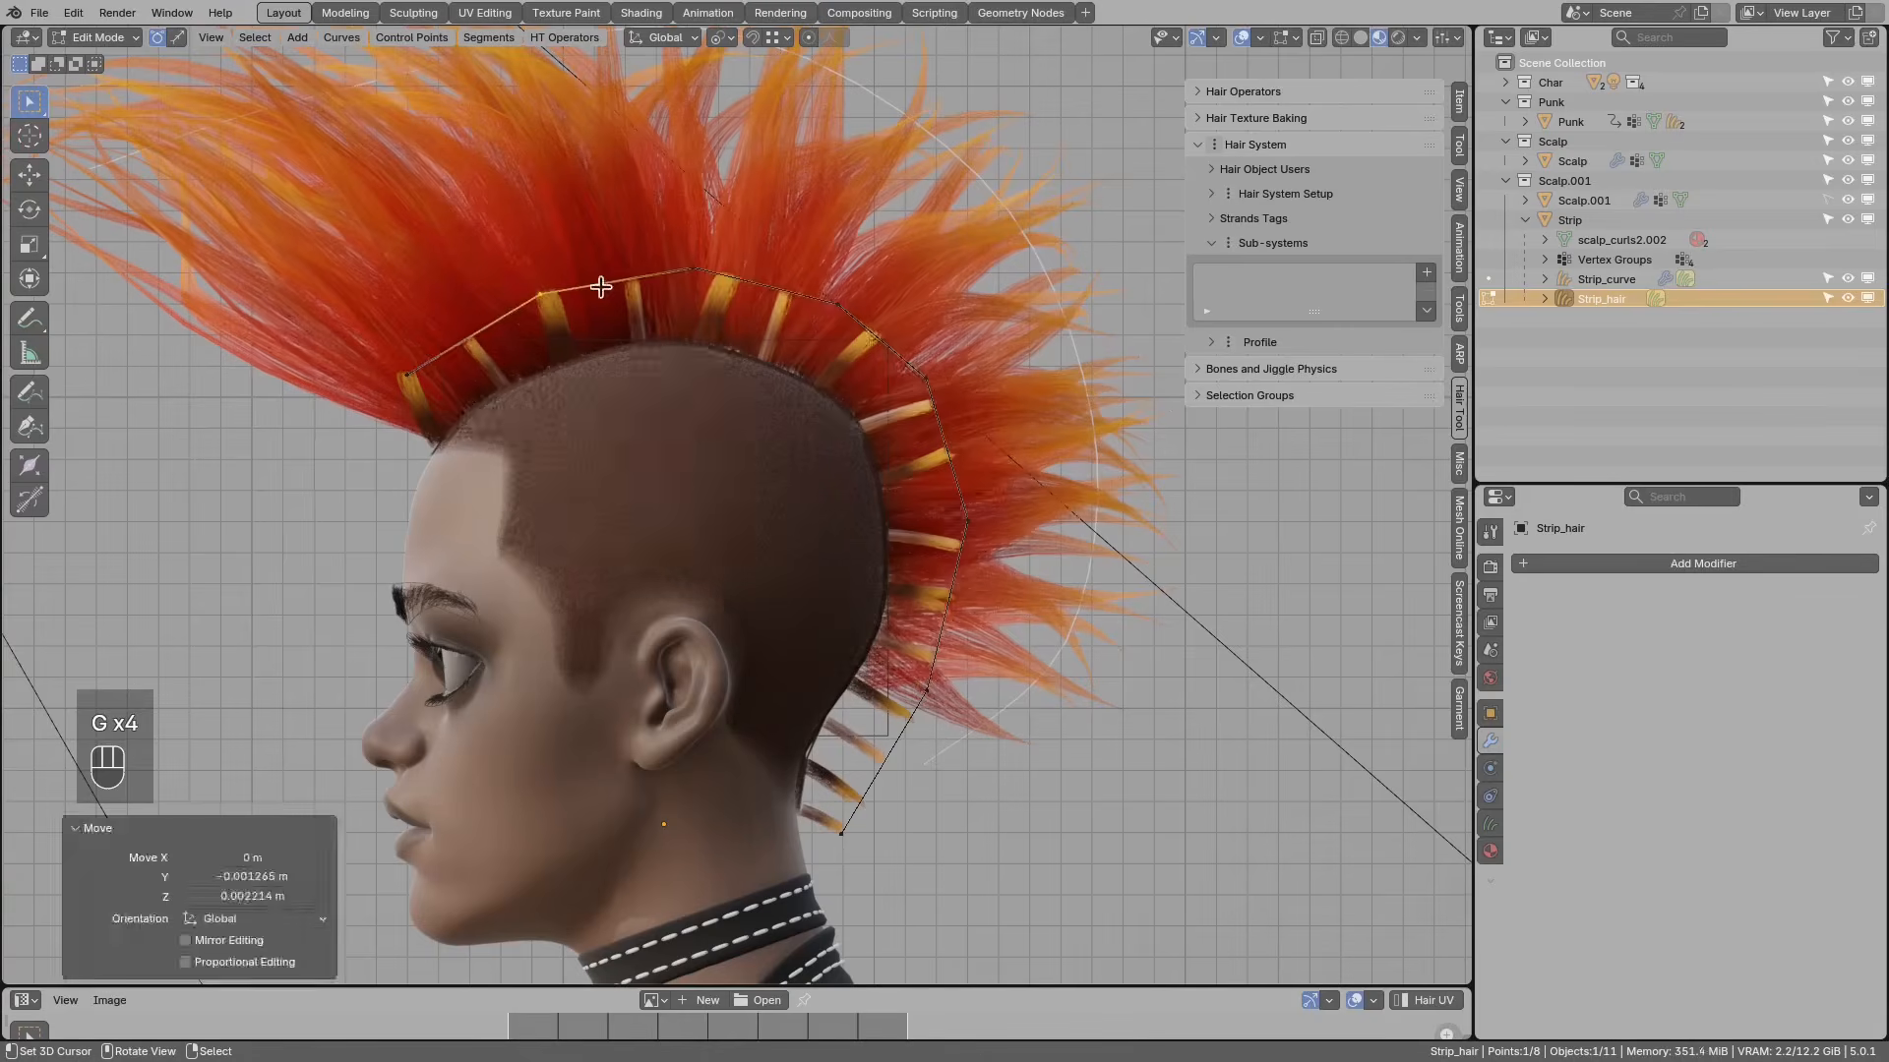
# Step: Select all points of the Strip_hair curve and resample the strand with a count of 9 and uniform spacing of 1.000
pyautogui.press('a')
pyautogui.rightClick(968, 519)
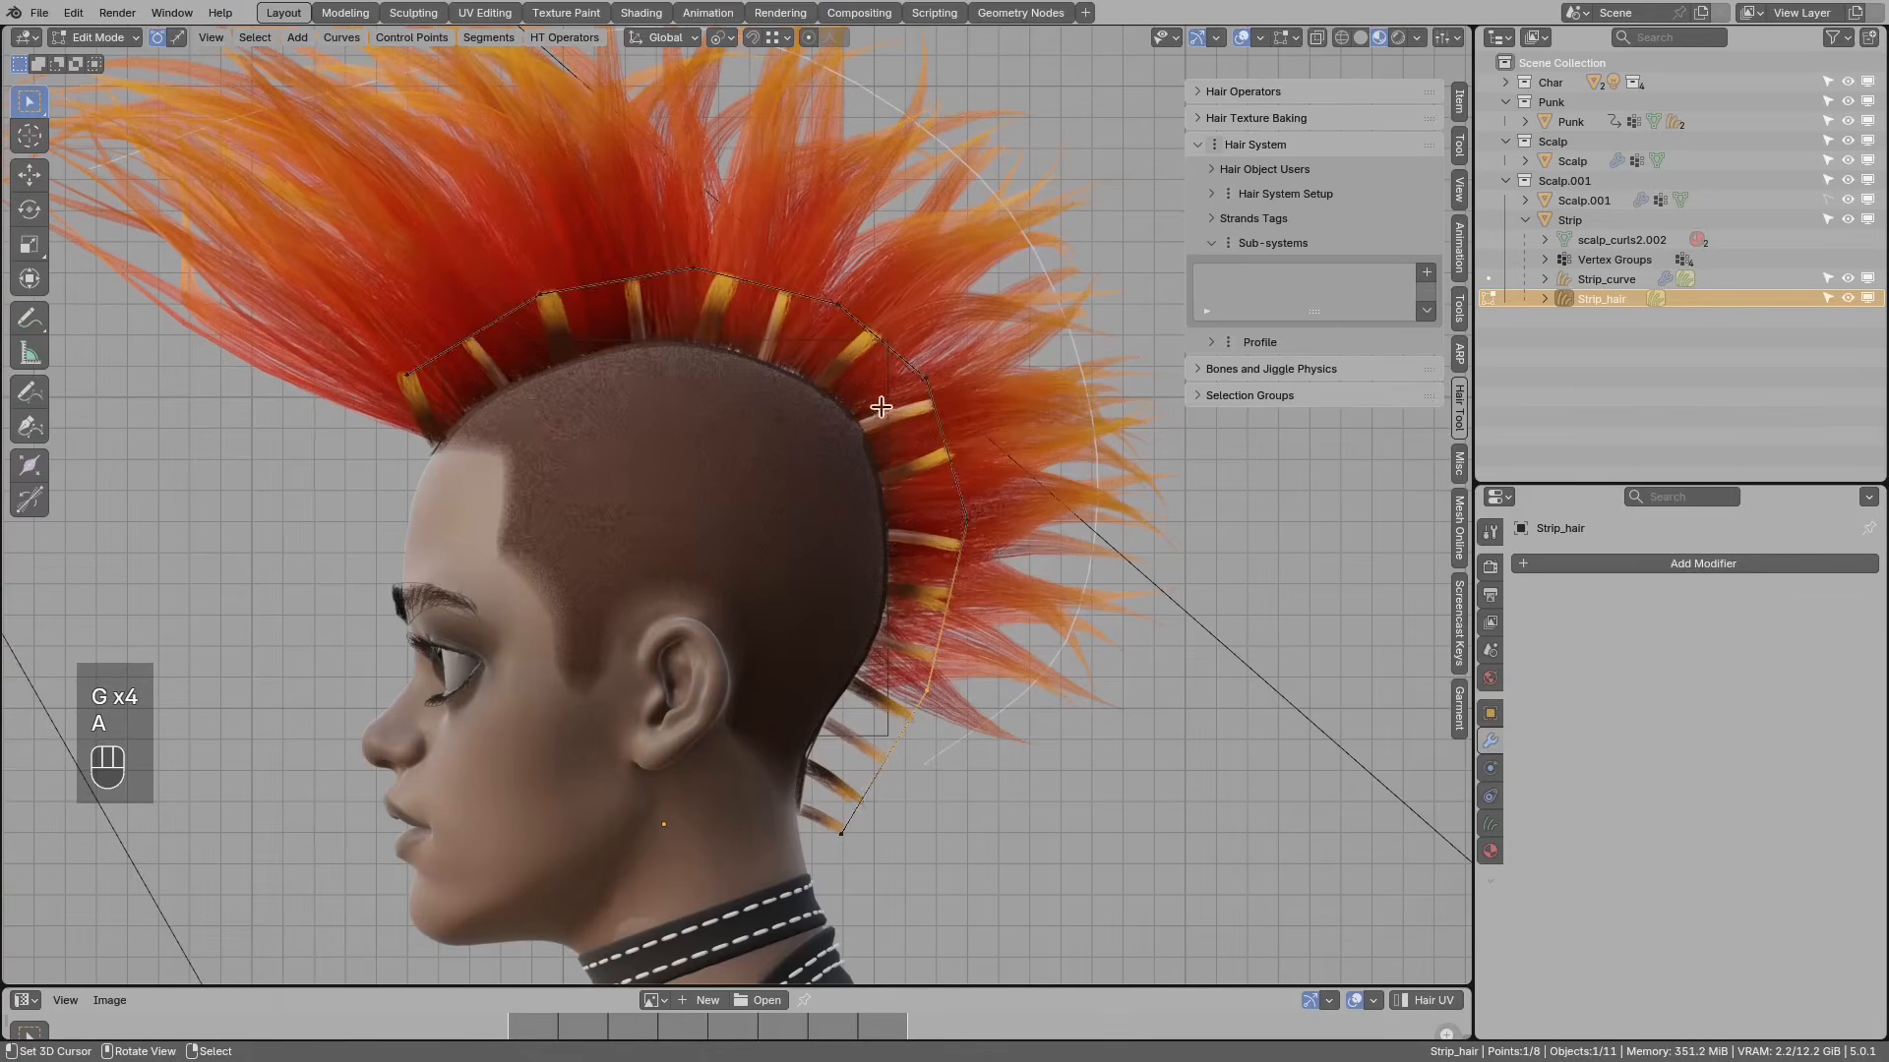
pyautogui.press('a')
pyautogui.hotkey('shift', 'ctrl', 'h')
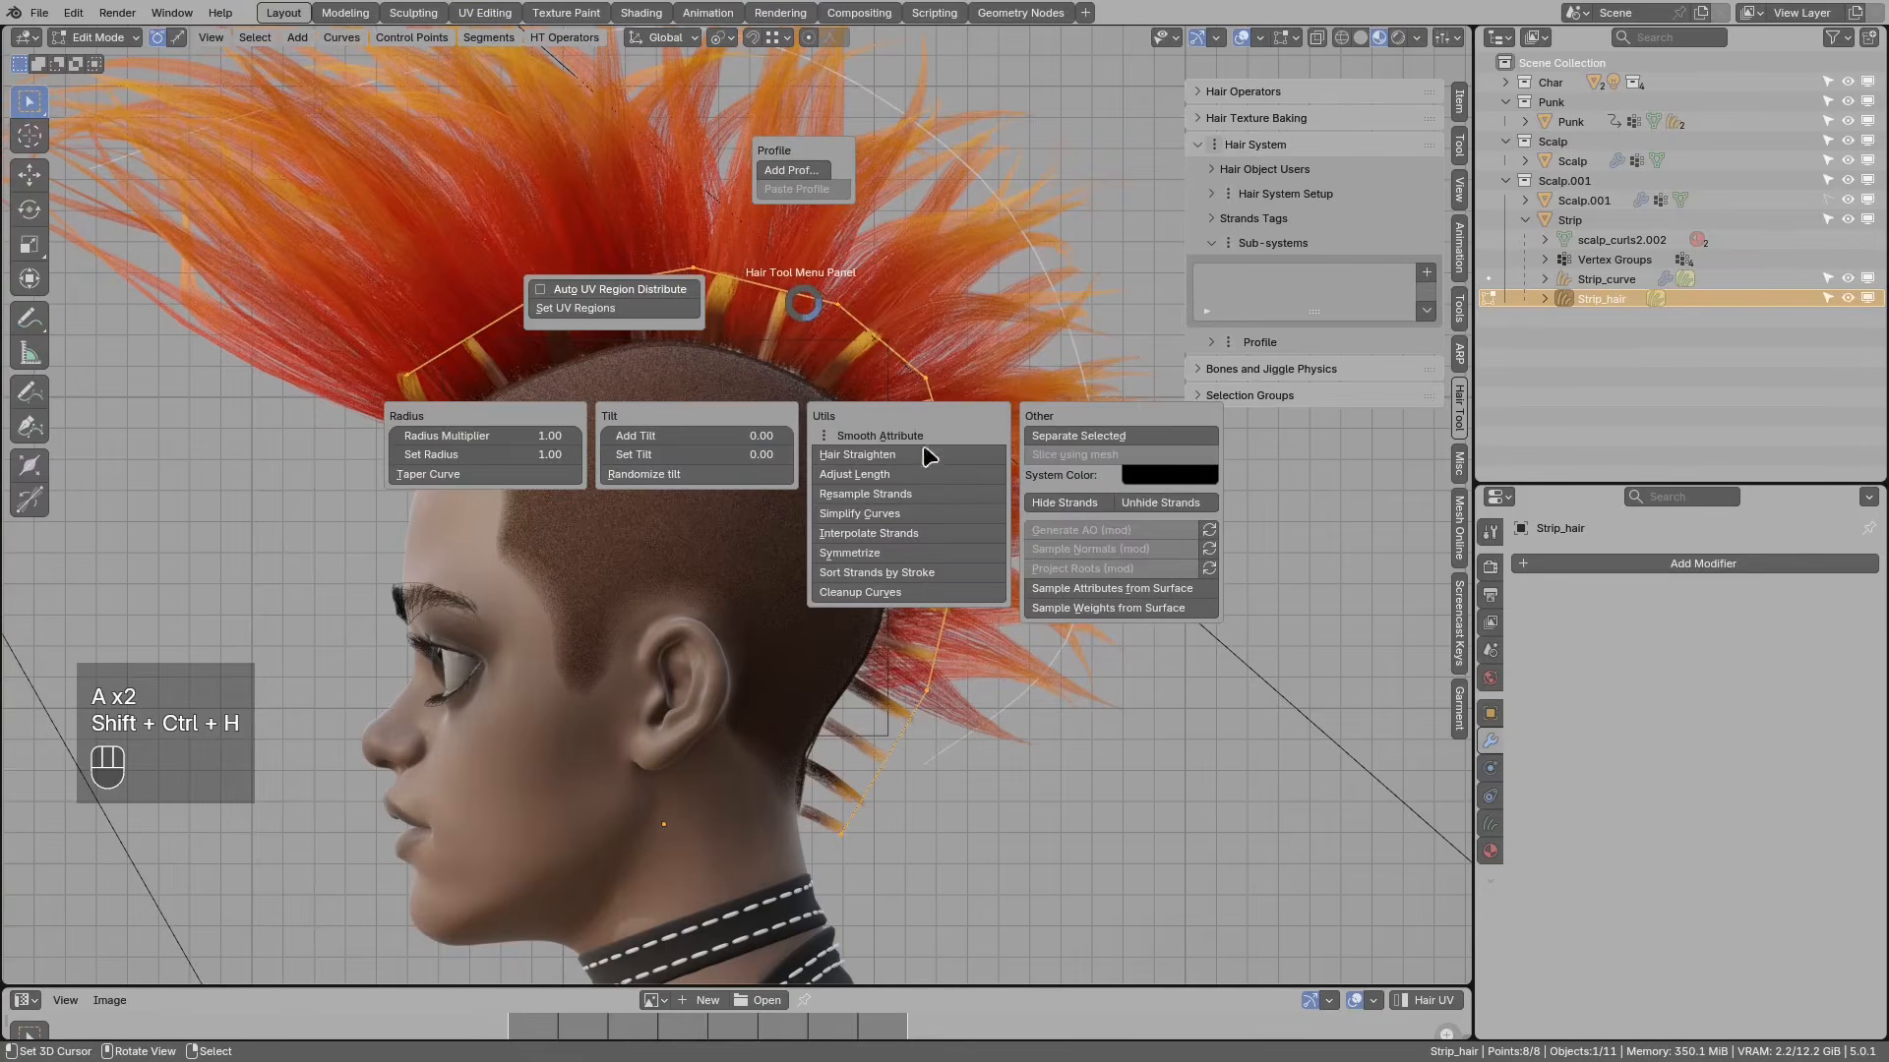
pyautogui.click(838, 495)
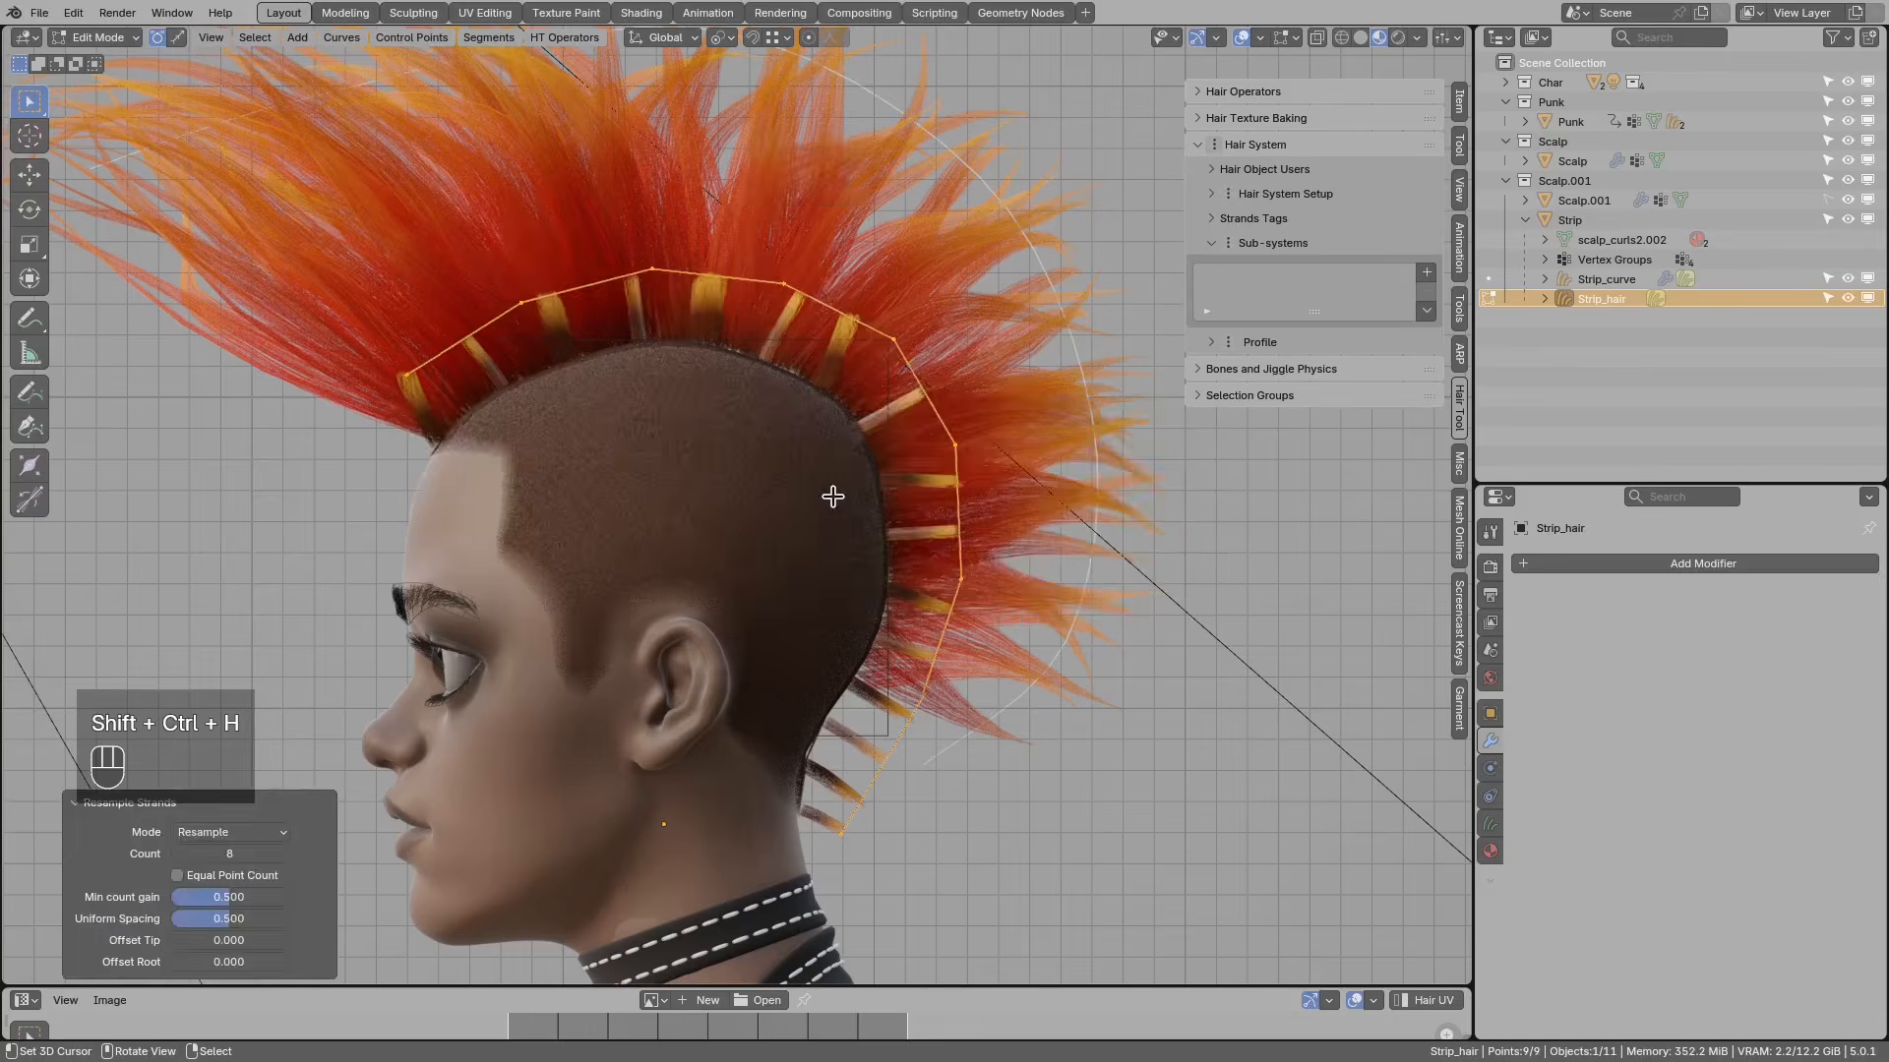
pyautogui.moveTo(196, 920); pyautogui.dragTo(237, 920)
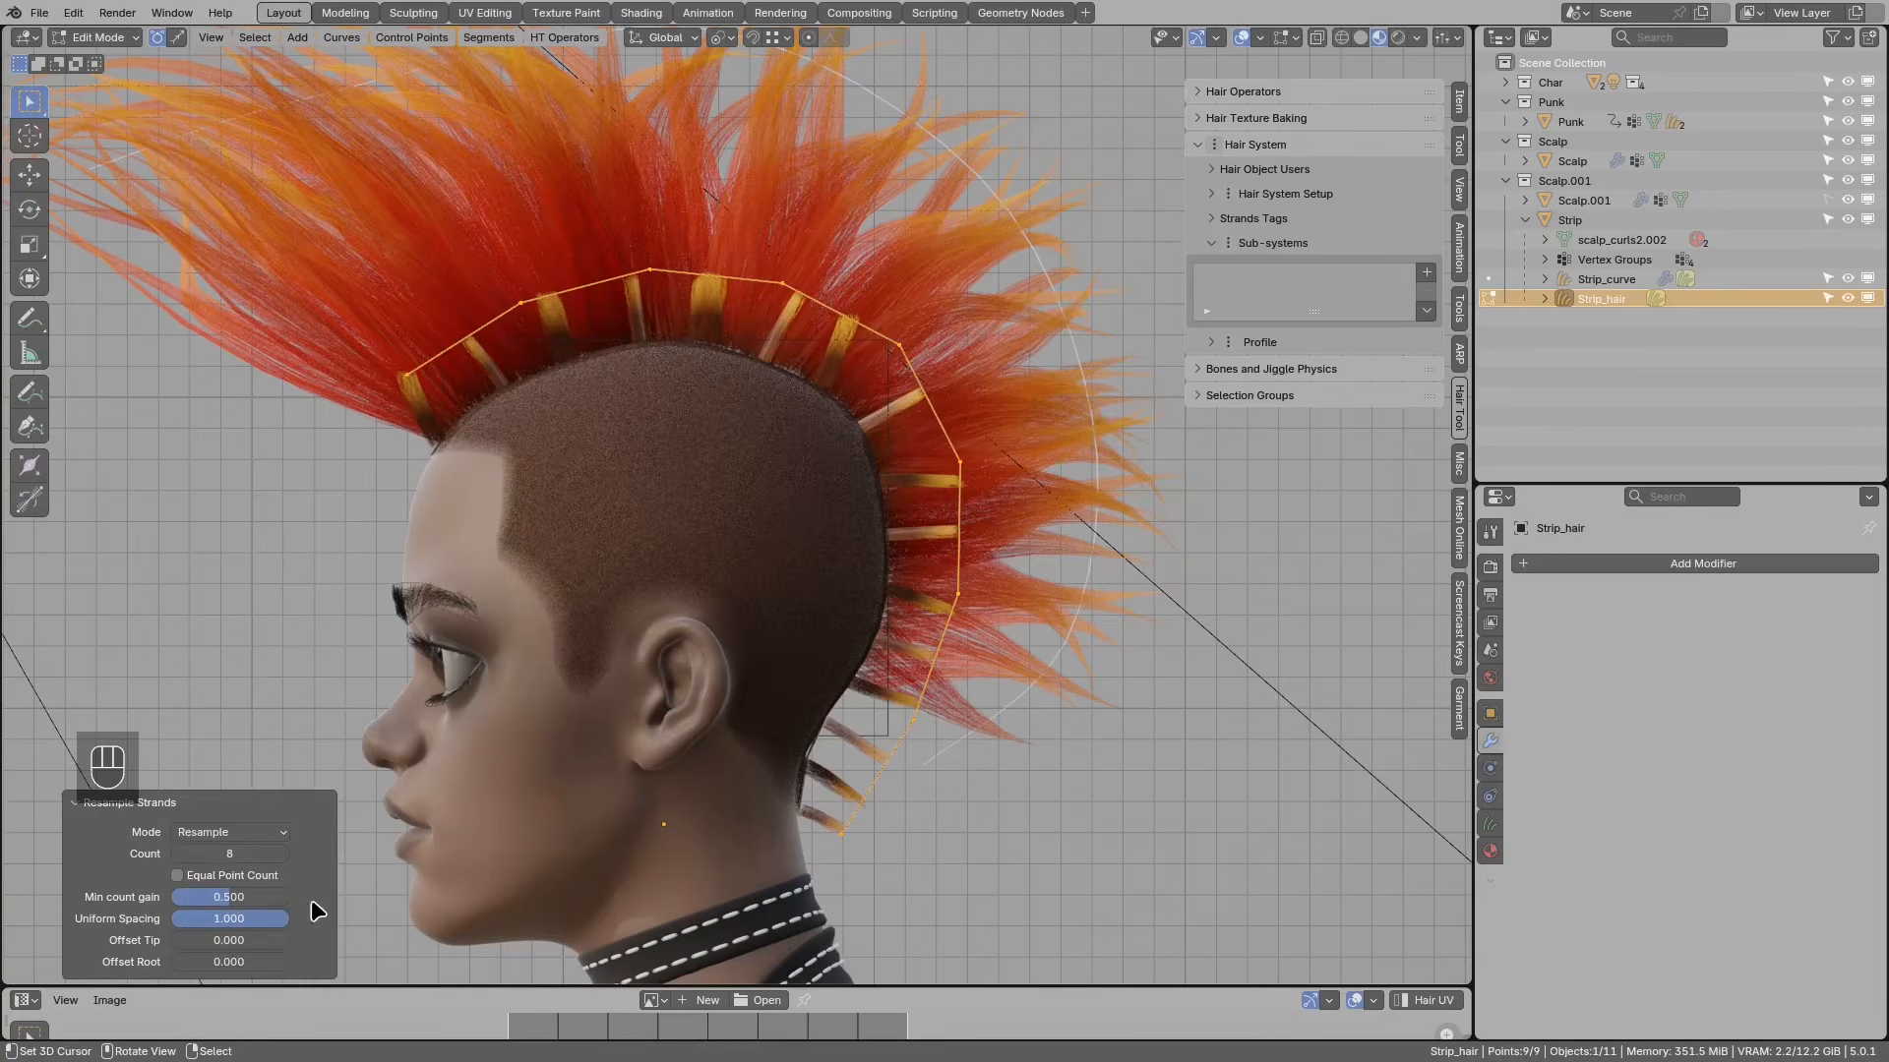
pyautogui.click(284, 853)
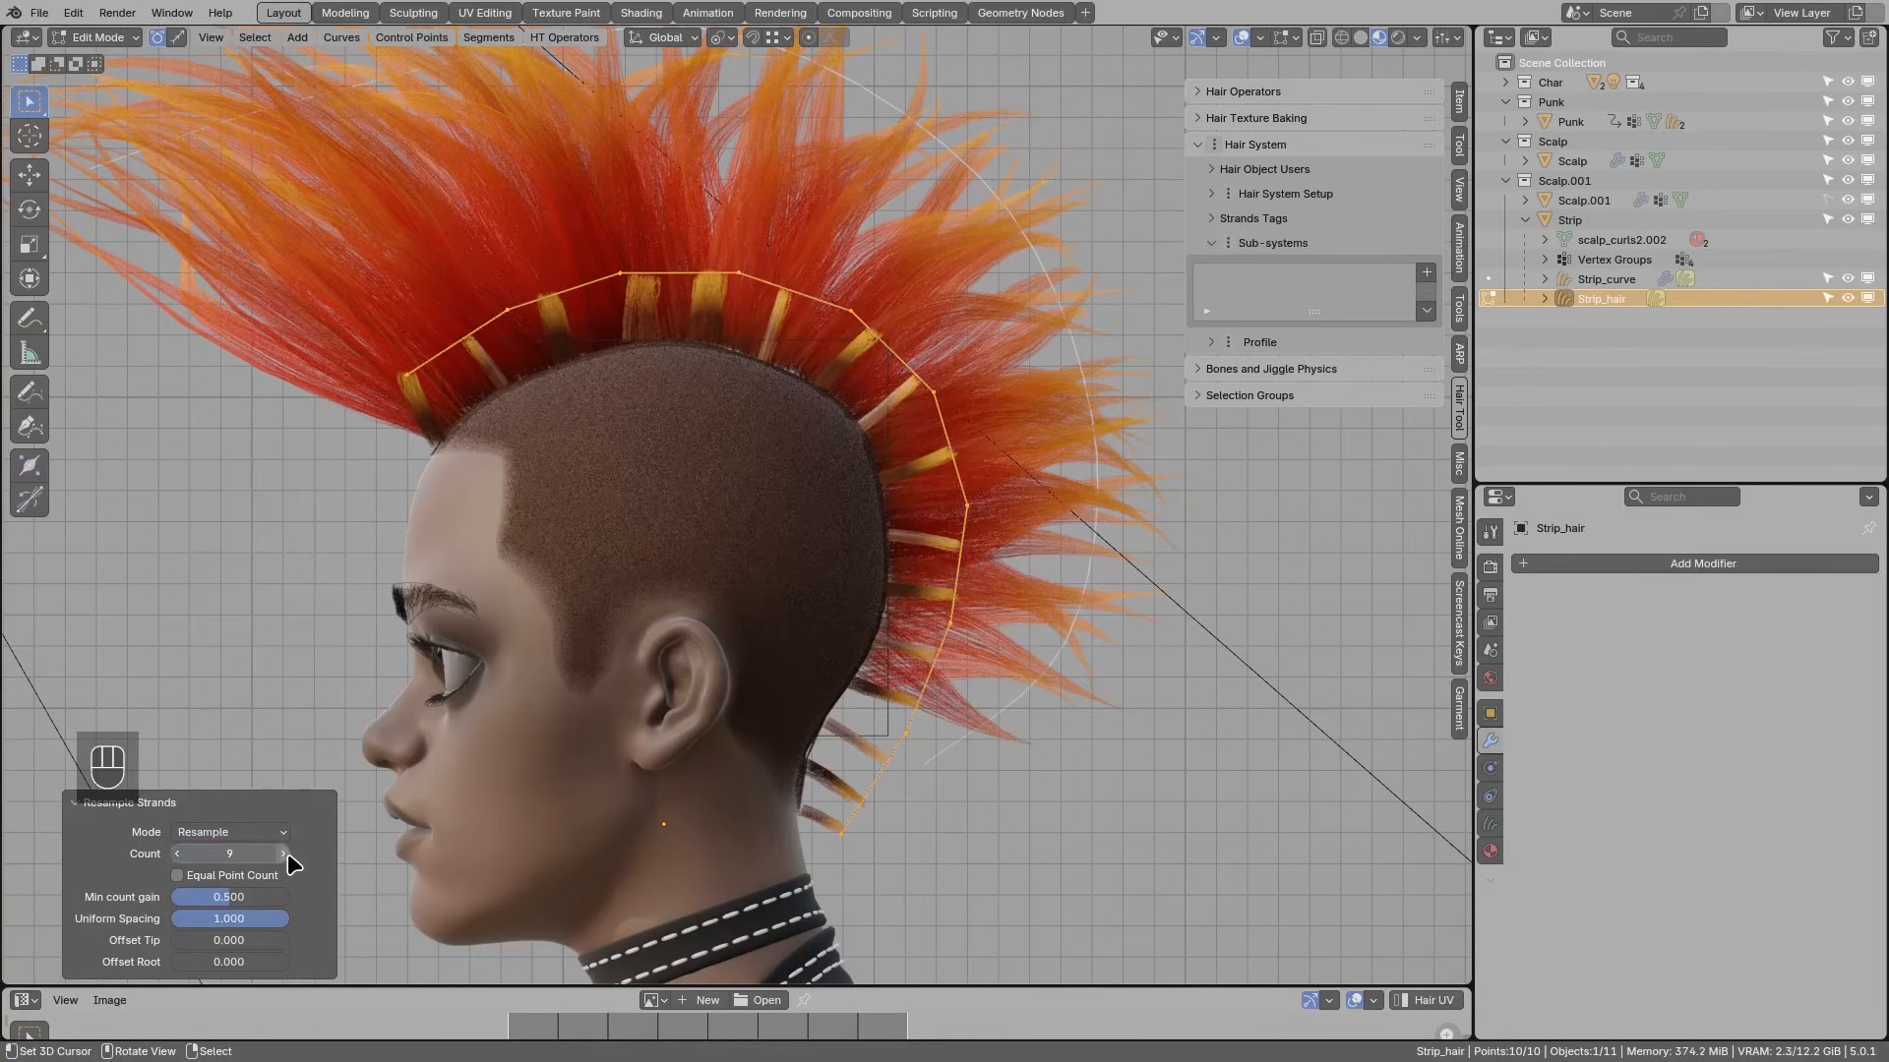
# Step: Nudge the resampled curve's front points and the lowest points near the nape to refine its outline
pyautogui.click(507, 310)
pyautogui.press('g')
pyautogui.press('g')
pyautogui.click(508, 314)
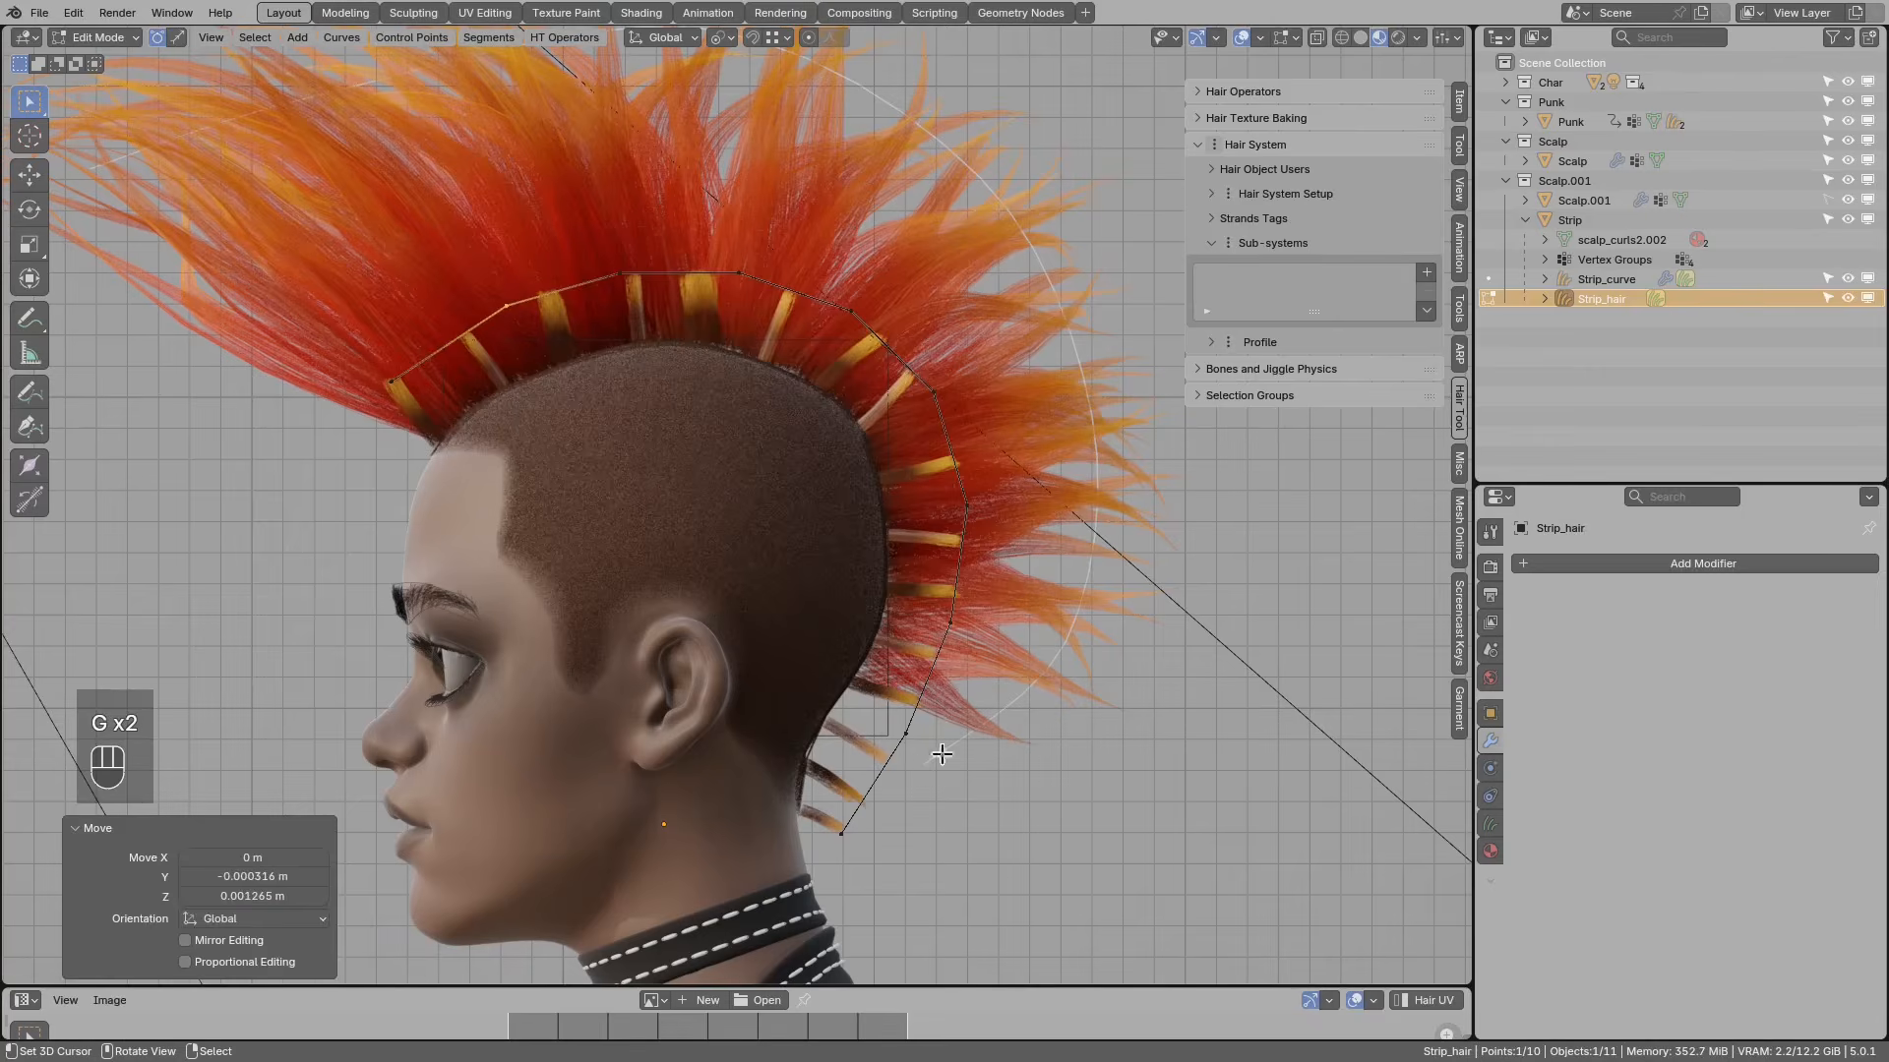
pyautogui.press('g')
pyautogui.click(863, 805)
pyautogui.press('g')
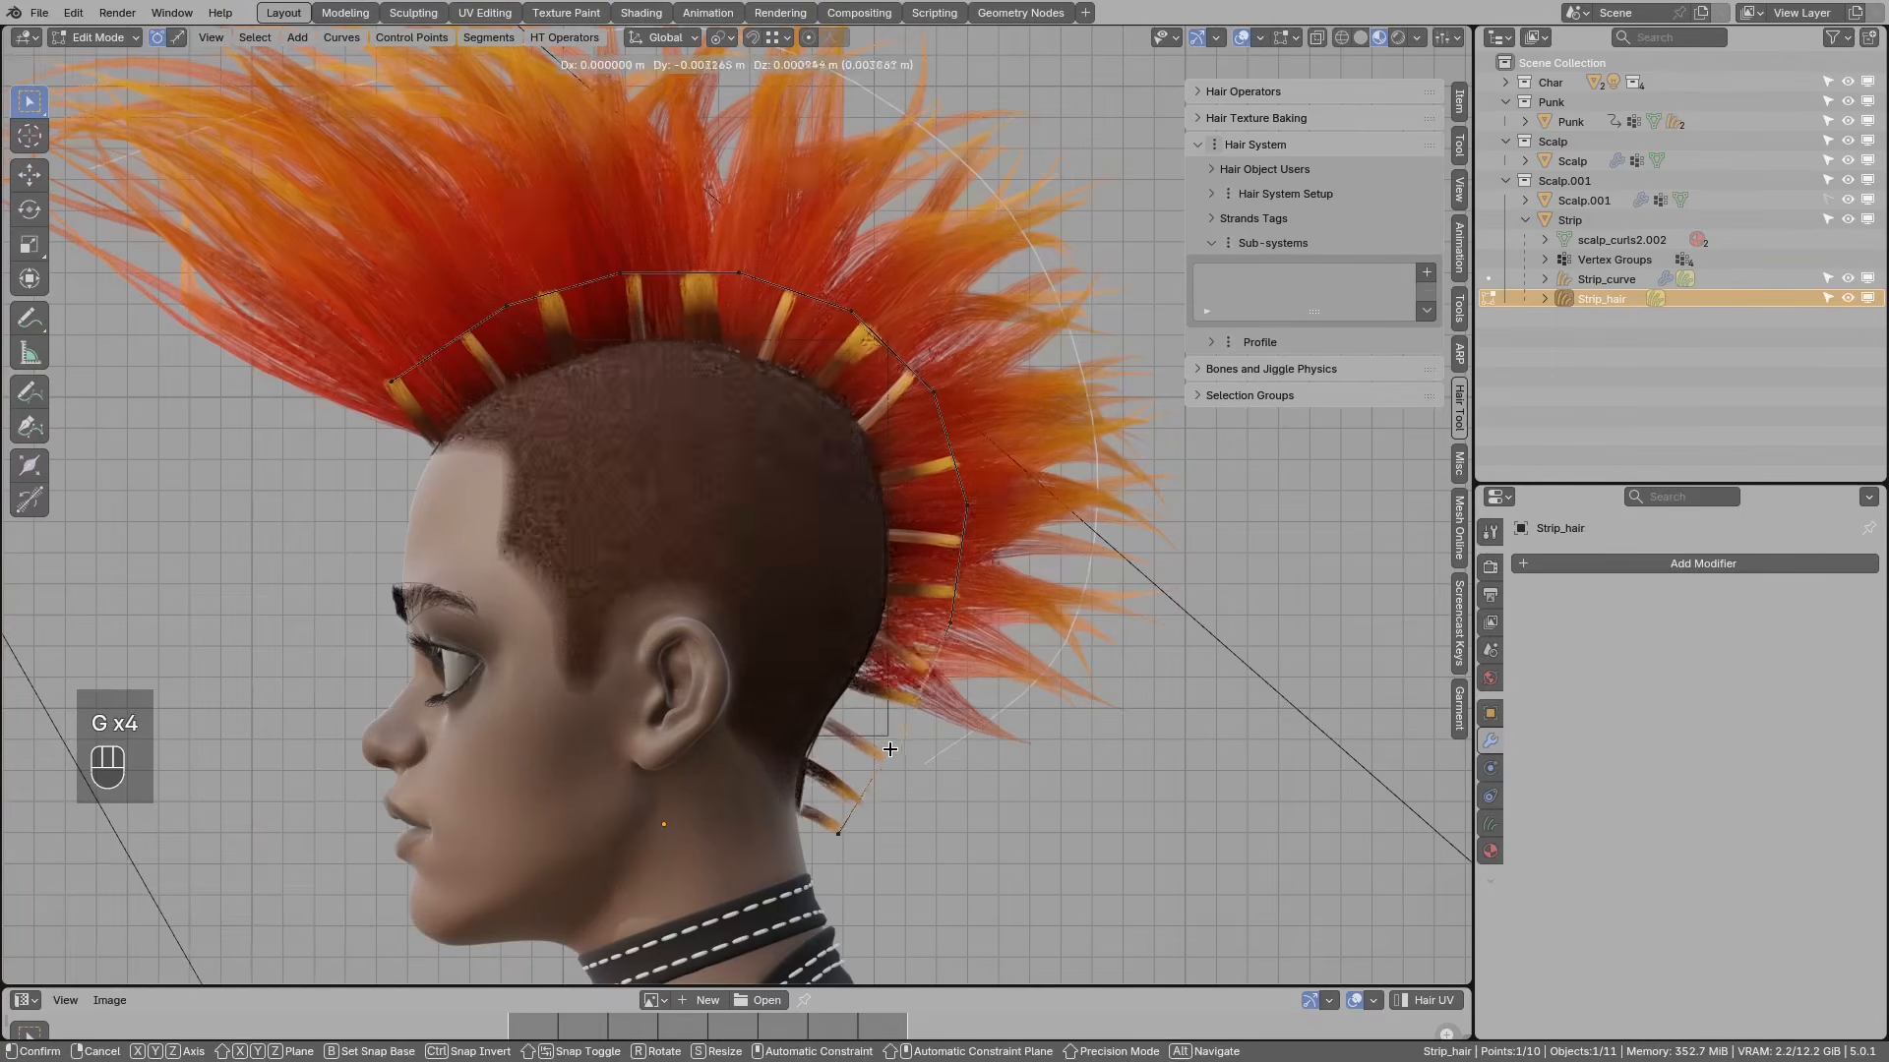
pyautogui.click(888, 737)
# Step: Select the curve's front tip, annotate the first hair strip from the tip down to the hairline, and undo the annotation
pyautogui.click(396, 382)
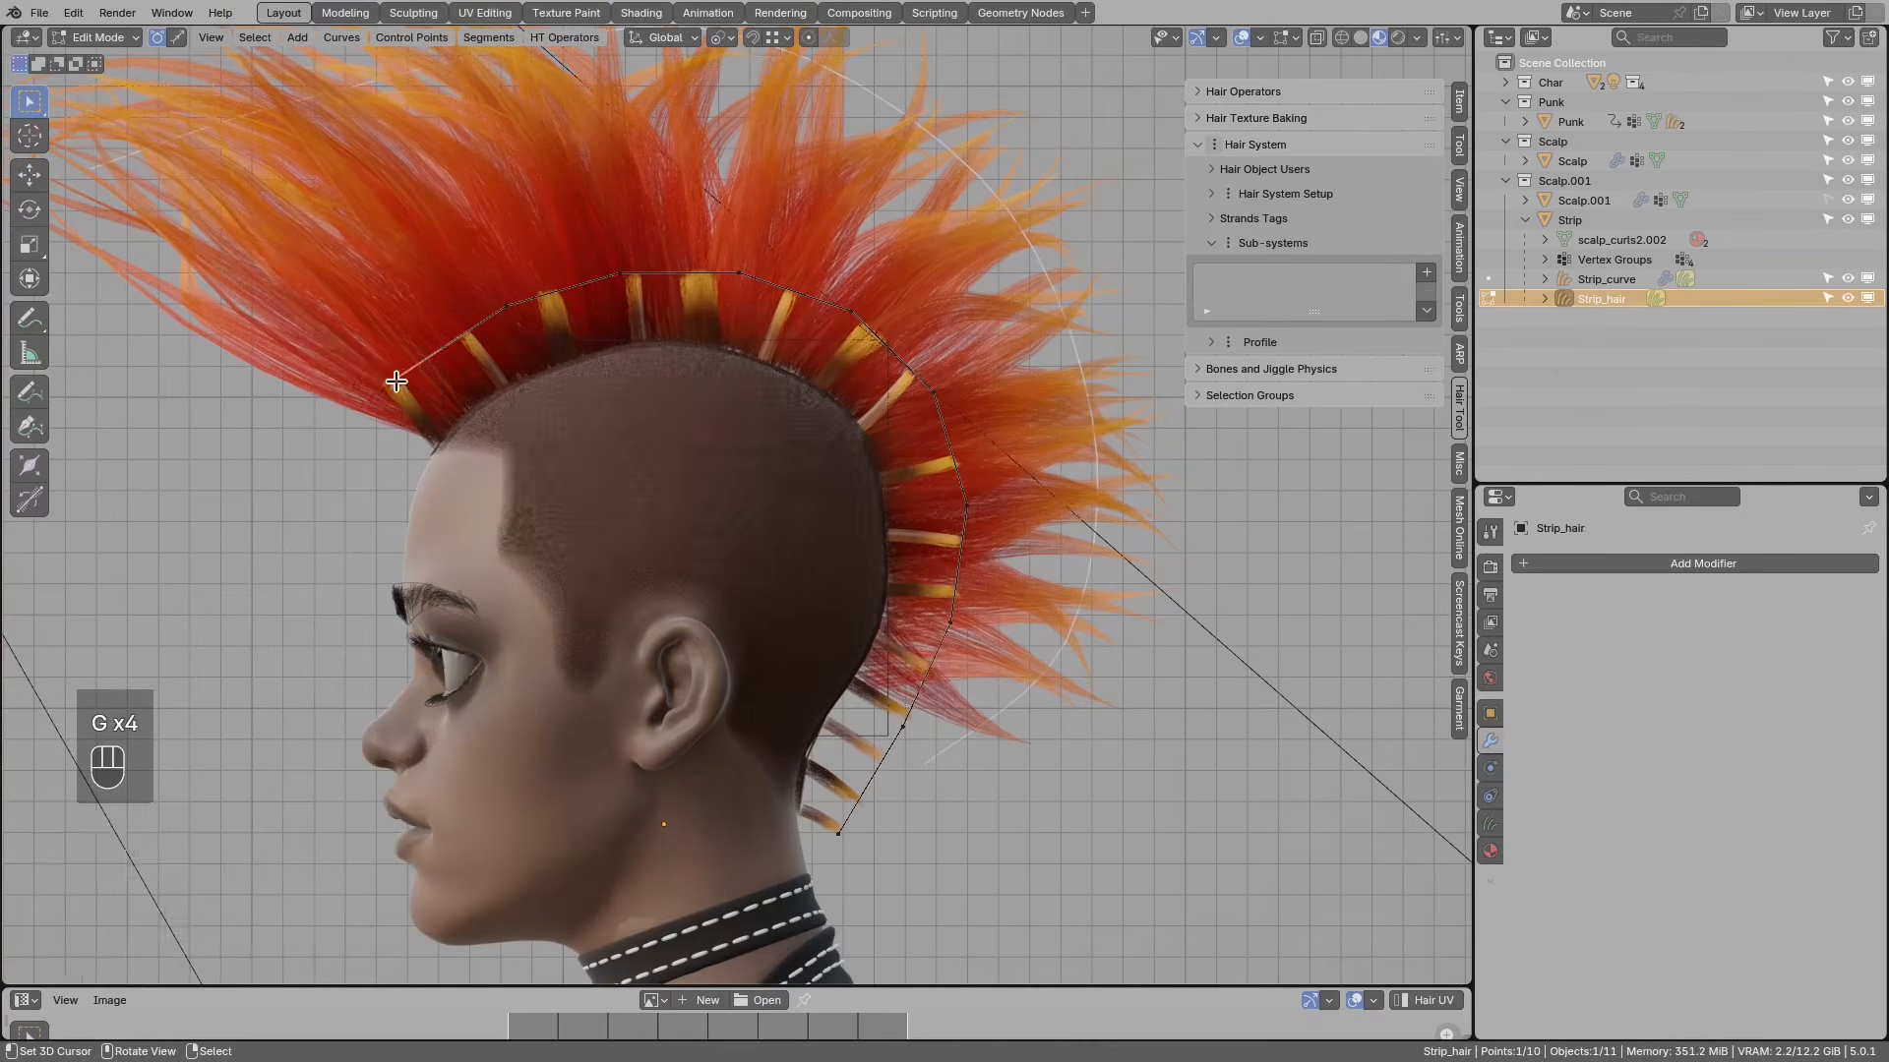
pyautogui.keyDown('shift'); pyautogui.moveTo(396, 382); pyautogui.dragTo(566, 477, button='middle'); pyautogui.keyUp('shift')
pyautogui.moveTo(578, 483); pyautogui.dragTo(615, 526)
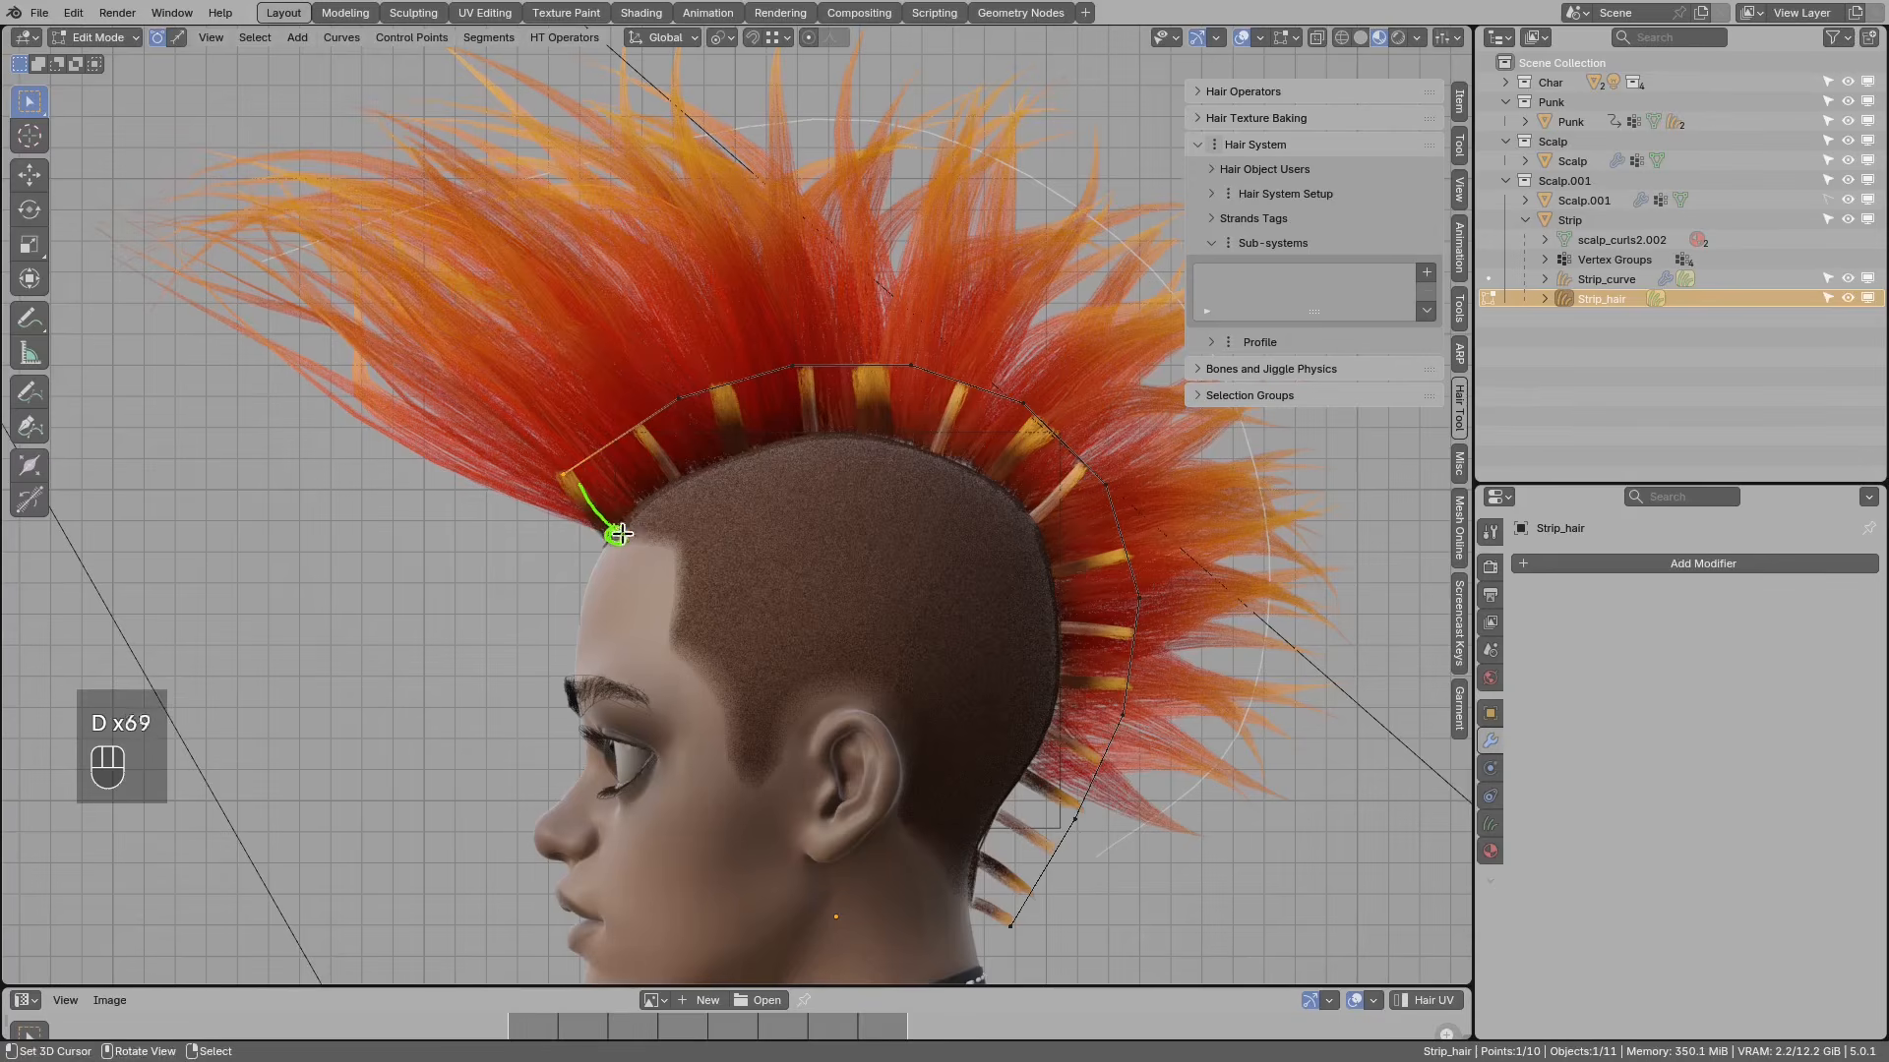
pyautogui.moveTo(594, 505); pyautogui.dragTo(602, 486)
pyautogui.scroll(-1, 602, 486)
pyautogui.hotkey('ctrl', 'z')
pyautogui.scroll(1, 594, 483)
# Step: Pull the curve's front tip forward past the forehead, and temporarily annotate its distance from the strip roots and tips
pyautogui.press('g')
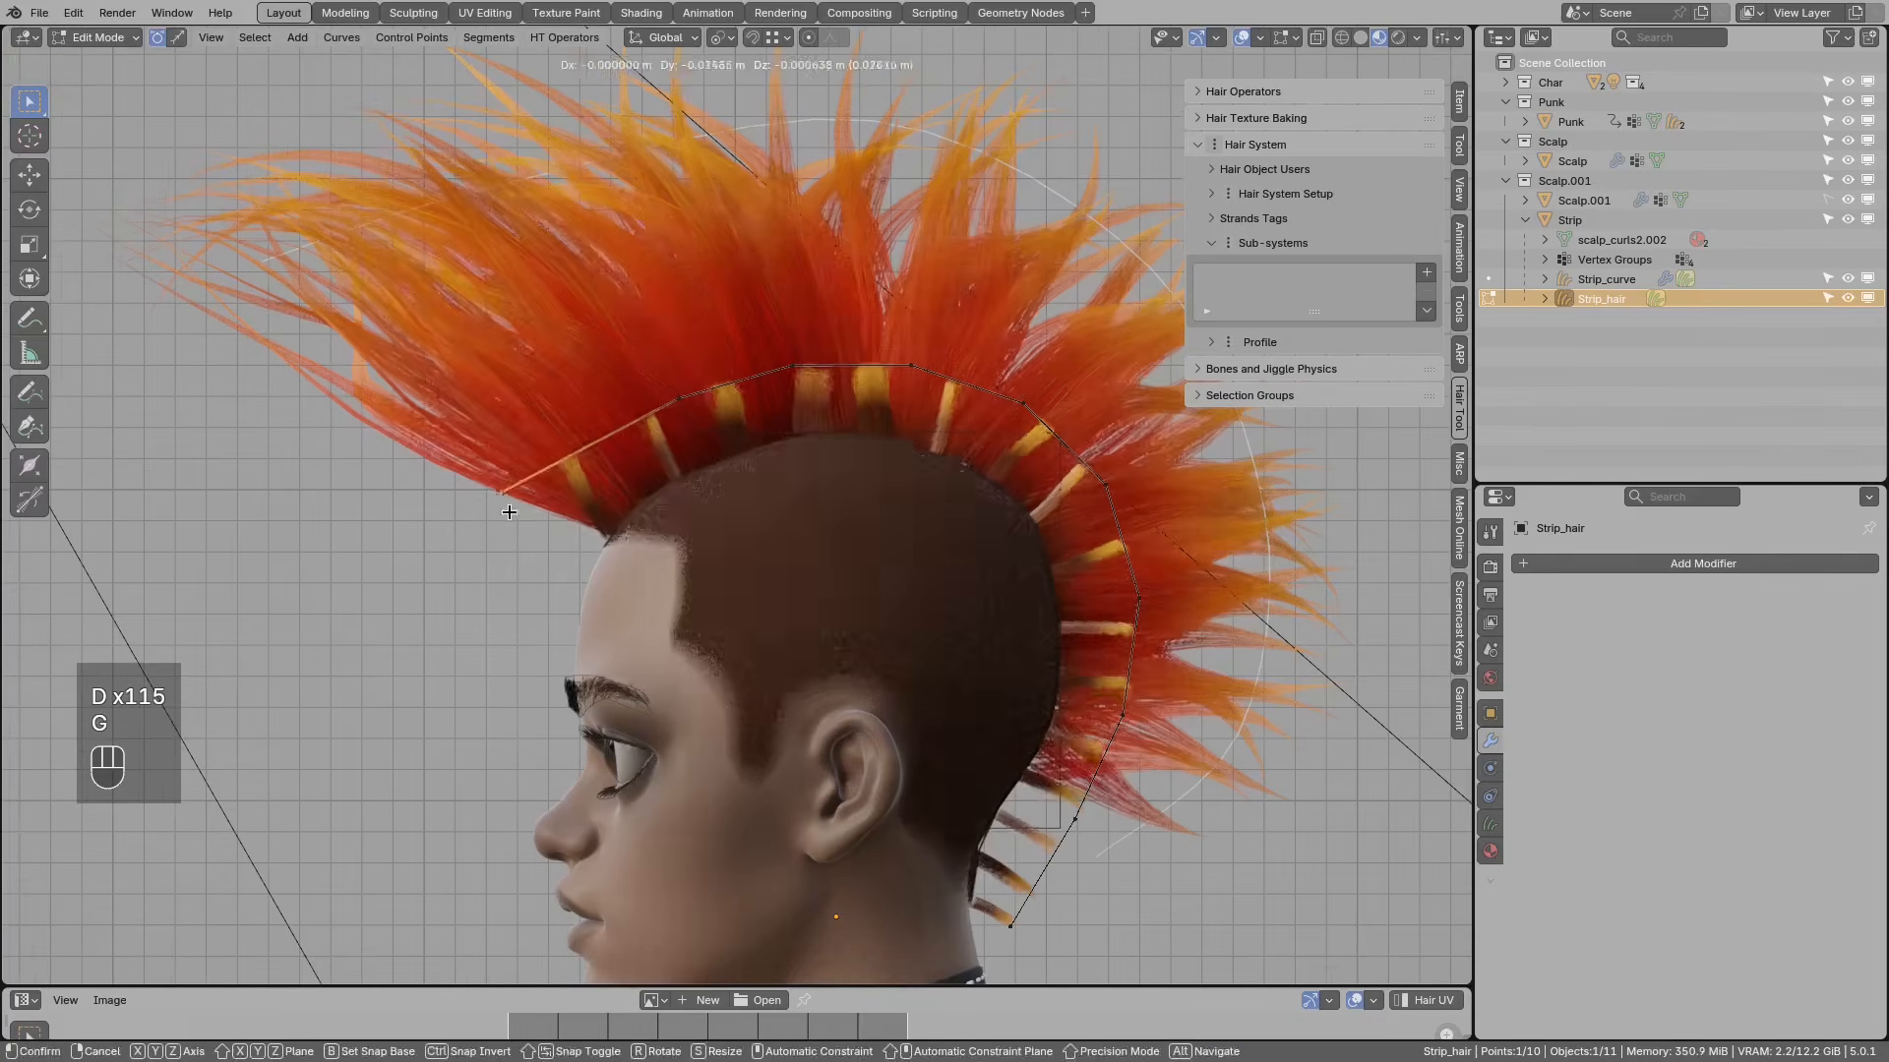
pyautogui.click(500, 504)
pyautogui.press('d')
pyautogui.moveTo(461, 512); pyautogui.dragTo(650, 420)
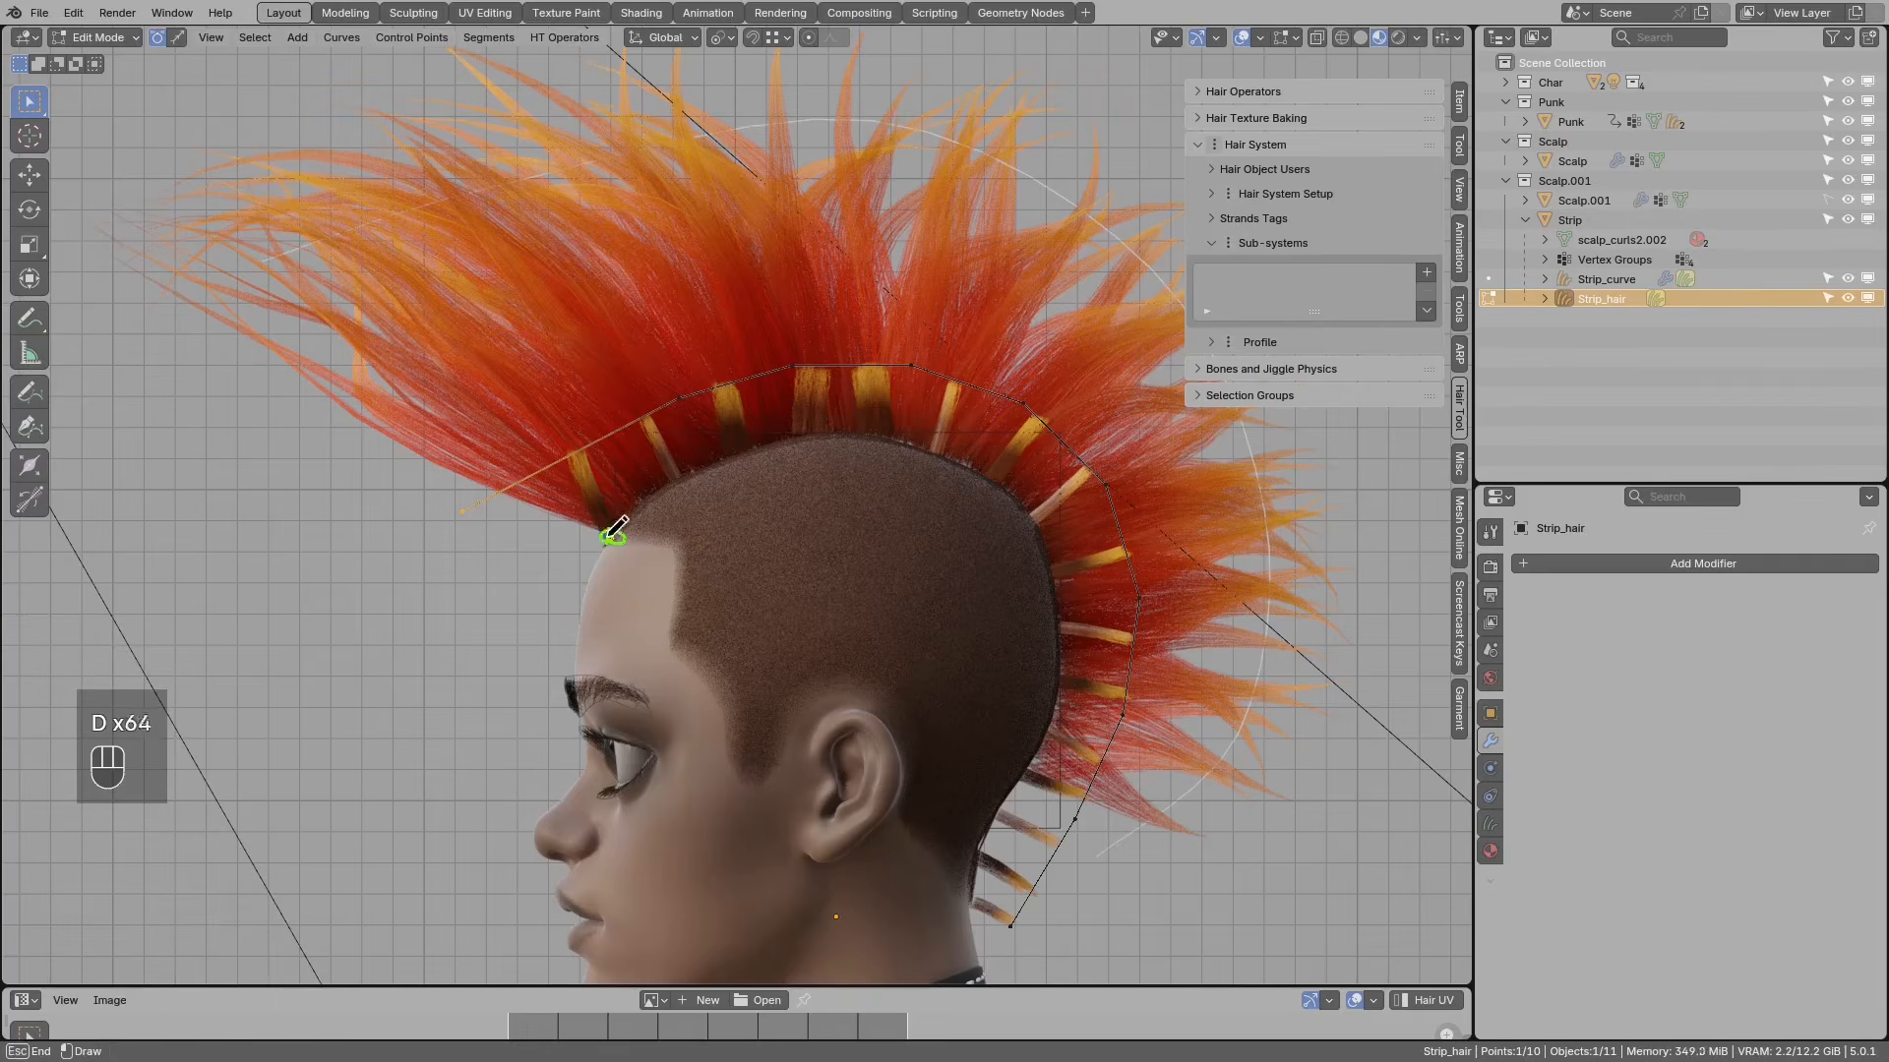
pyautogui.moveTo(582, 445); pyautogui.dragTo(580, 452)
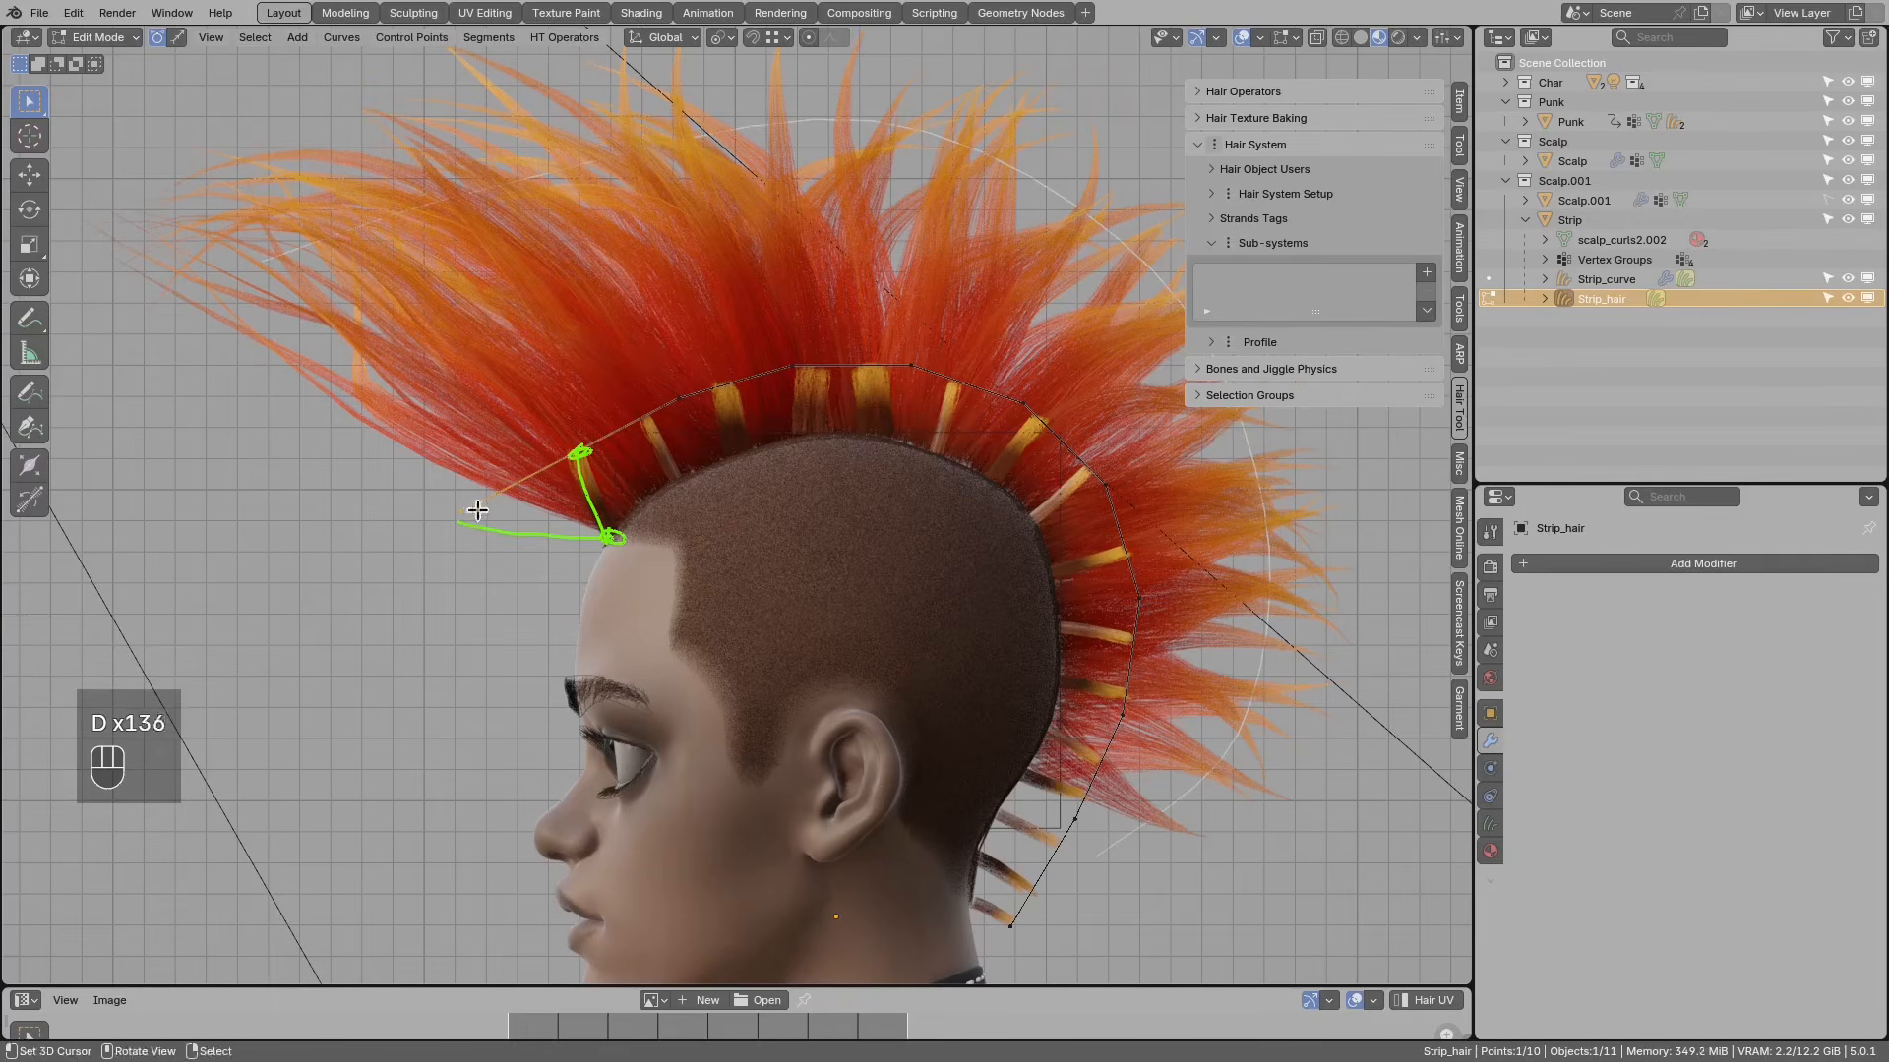
pyautogui.moveTo(463, 518)
pyautogui.mouseDown(button='right')
pyautogui.moveTo(526, 528)
pyautogui.moveTo(608, 444)
pyautogui.mouseUp(button='right')
pyautogui.moveTo(678, 472); pyautogui.dragTo(657, 407)
pyautogui.moveTo(657, 407)
pyautogui.mouseDown(button='right')
pyautogui.moveTo(680, 454)
pyautogui.moveTo(549, 450)
pyautogui.mouseUp(button='right')
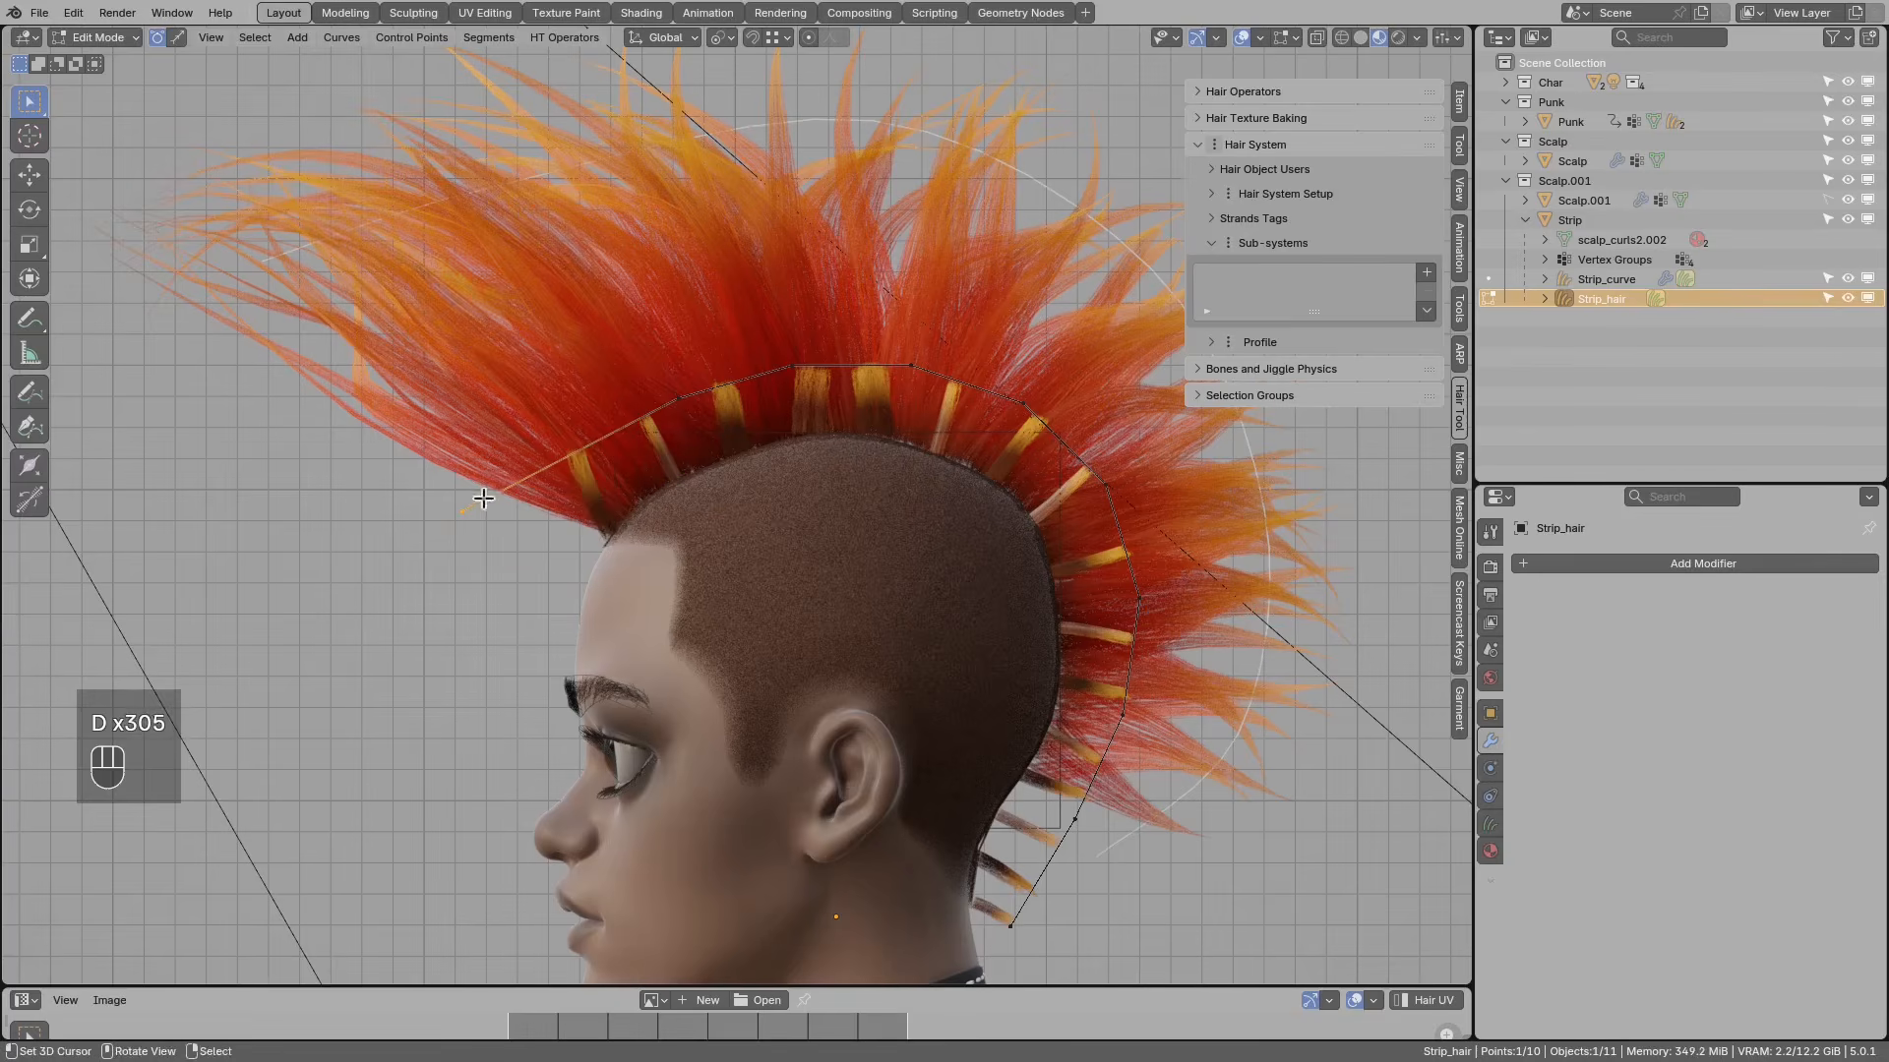
# Step: Circle the extended front tip with an annotation and move the tip back to the end of the first hair strip
pyautogui.press('g')
pyautogui.rightClick(546, 484)
pyautogui.press('d')
pyautogui.moveTo(471, 501); pyautogui.dragTo(466, 508)
pyautogui.press('g')
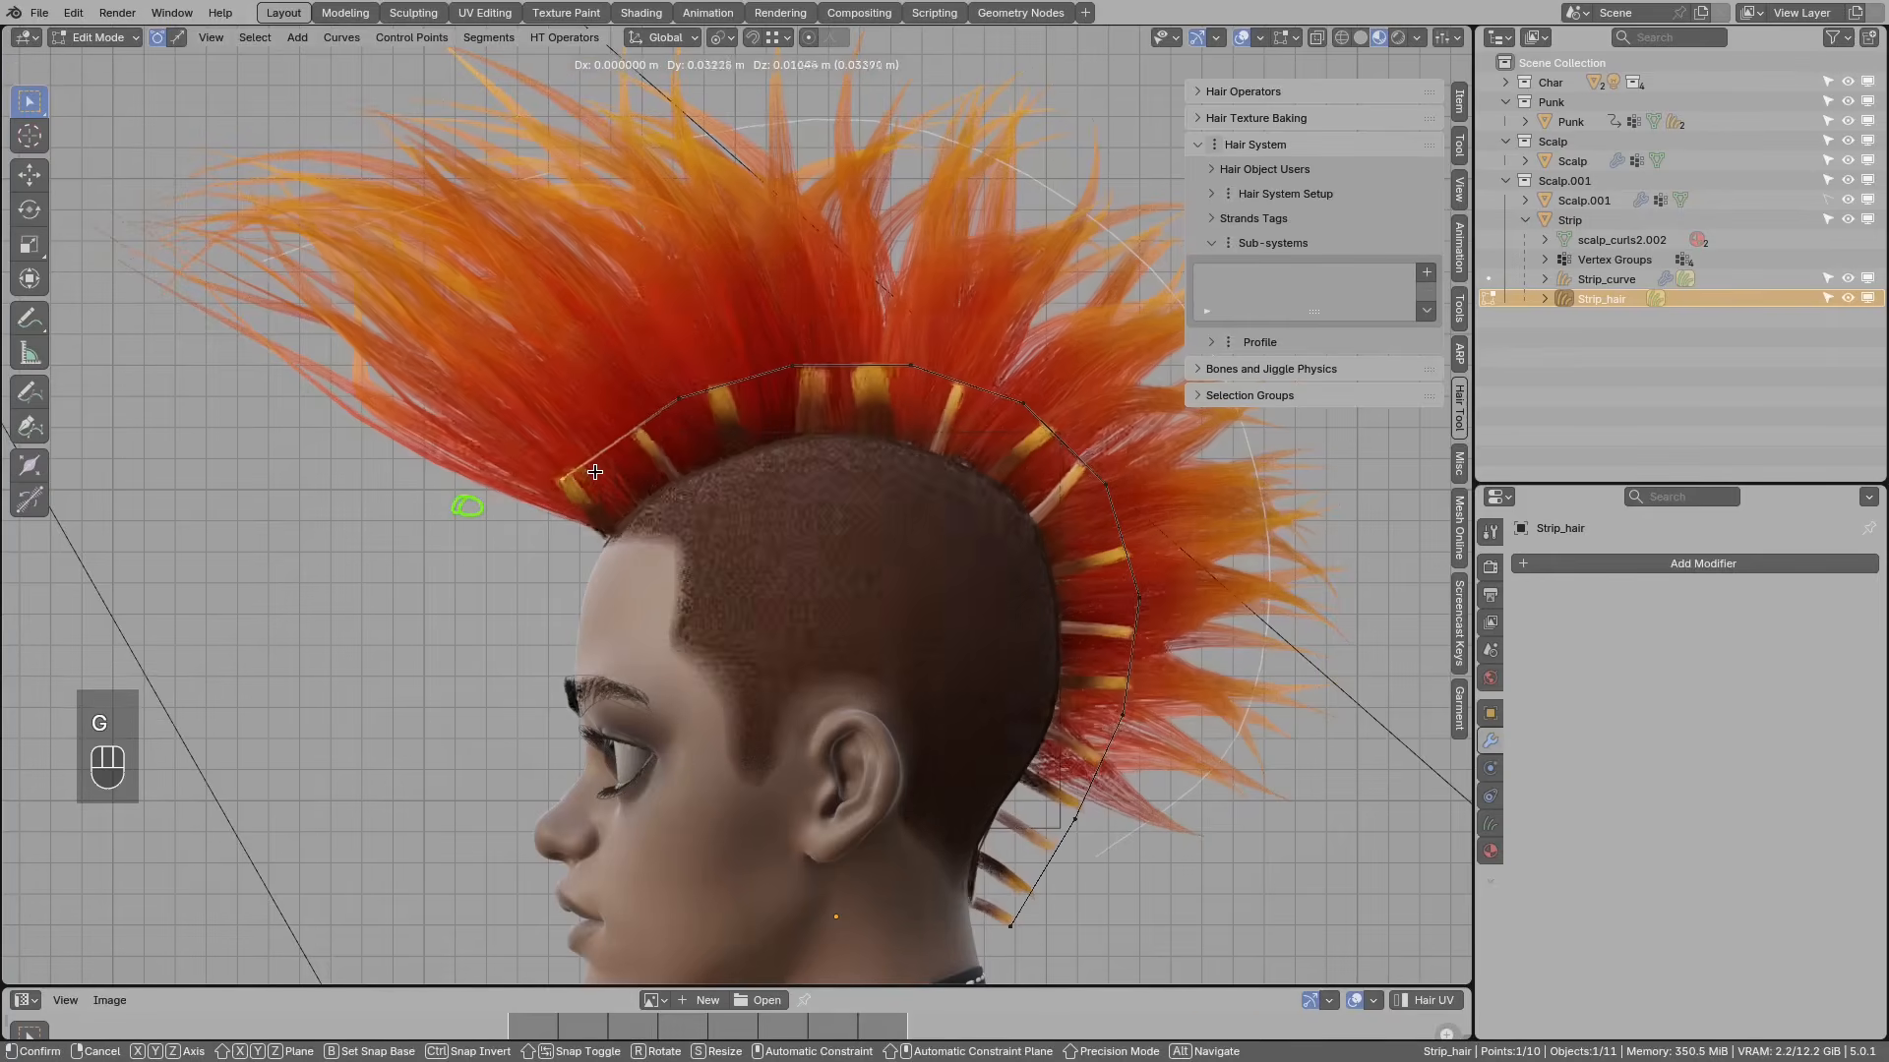
pyautogui.click(577, 479)
# Step: Annotate the first strip from its root at the hairline to the curve's front tip, and erase the annotations
pyautogui.press('d')
pyautogui.click(607, 539)
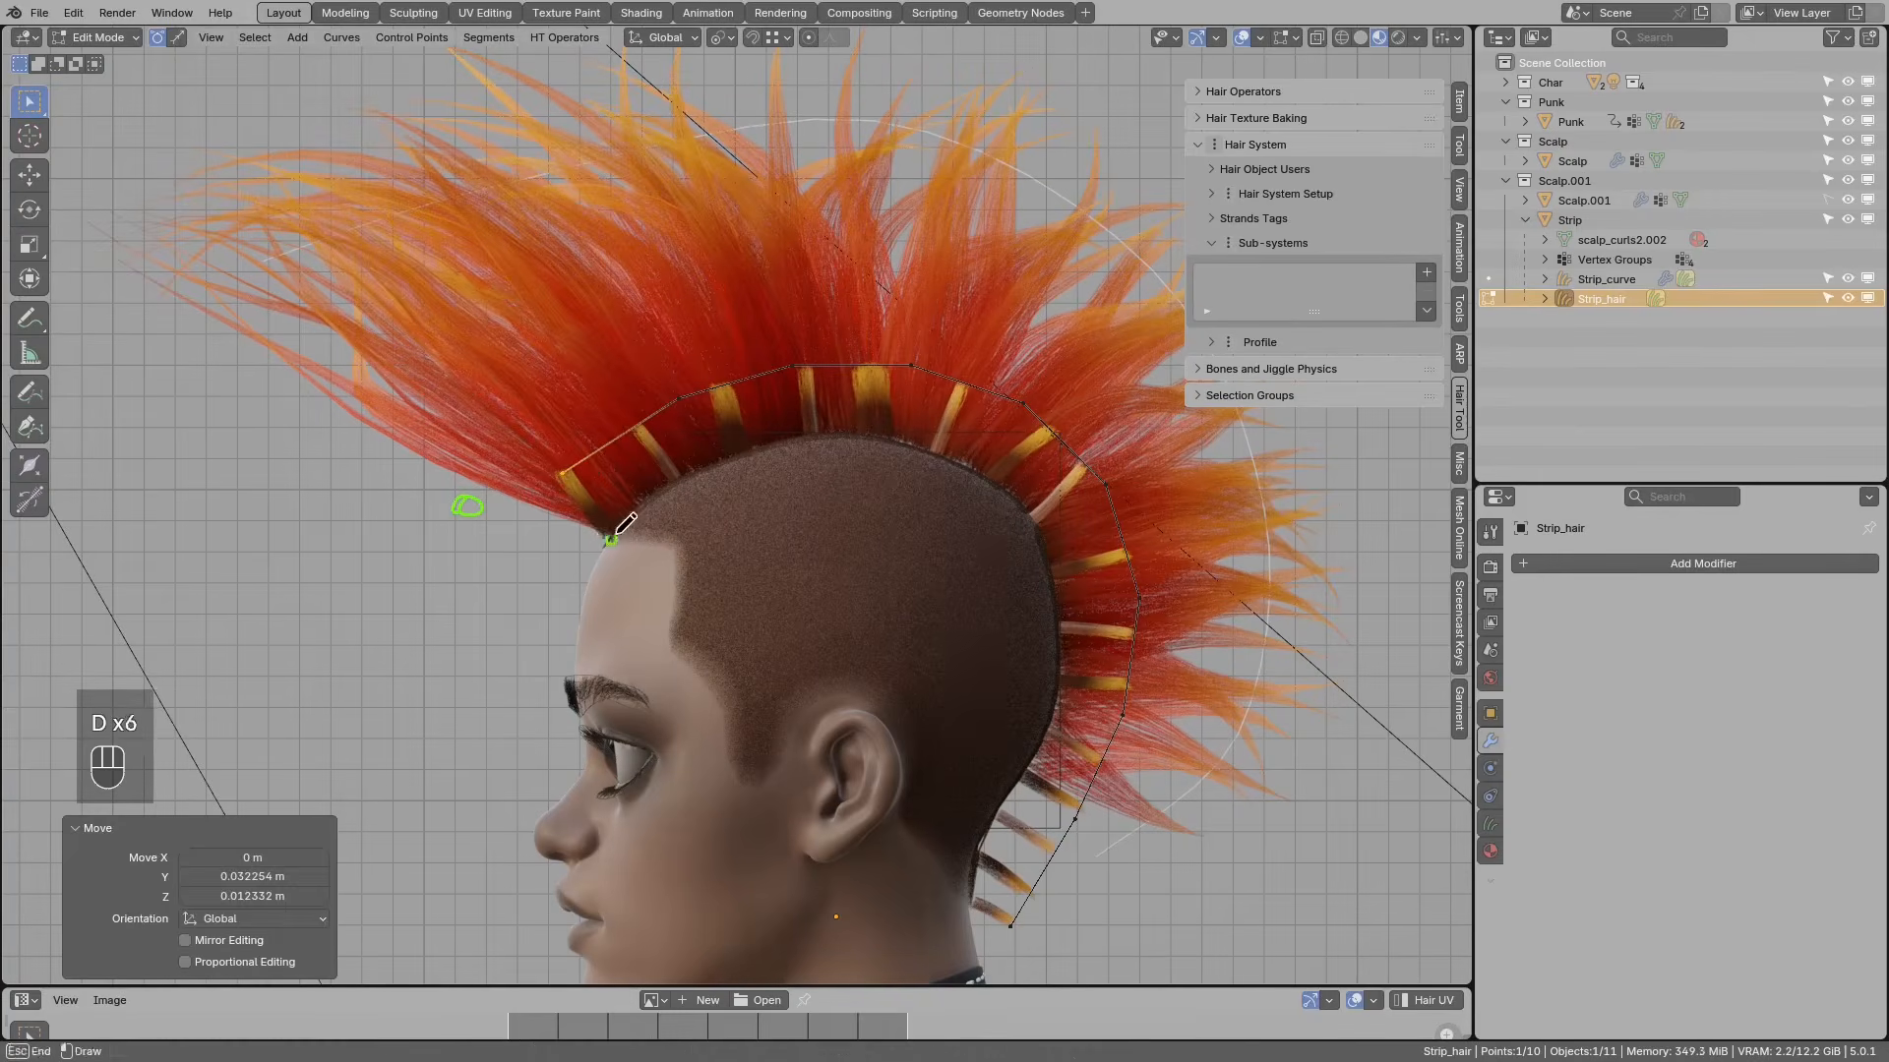
pyautogui.moveTo(608, 538); pyautogui.dragTo(557, 468)
pyautogui.moveTo(559, 475); pyautogui.dragTo(562, 479)
pyautogui.moveTo(464, 512); pyautogui.dragTo(480, 504, button='middle')
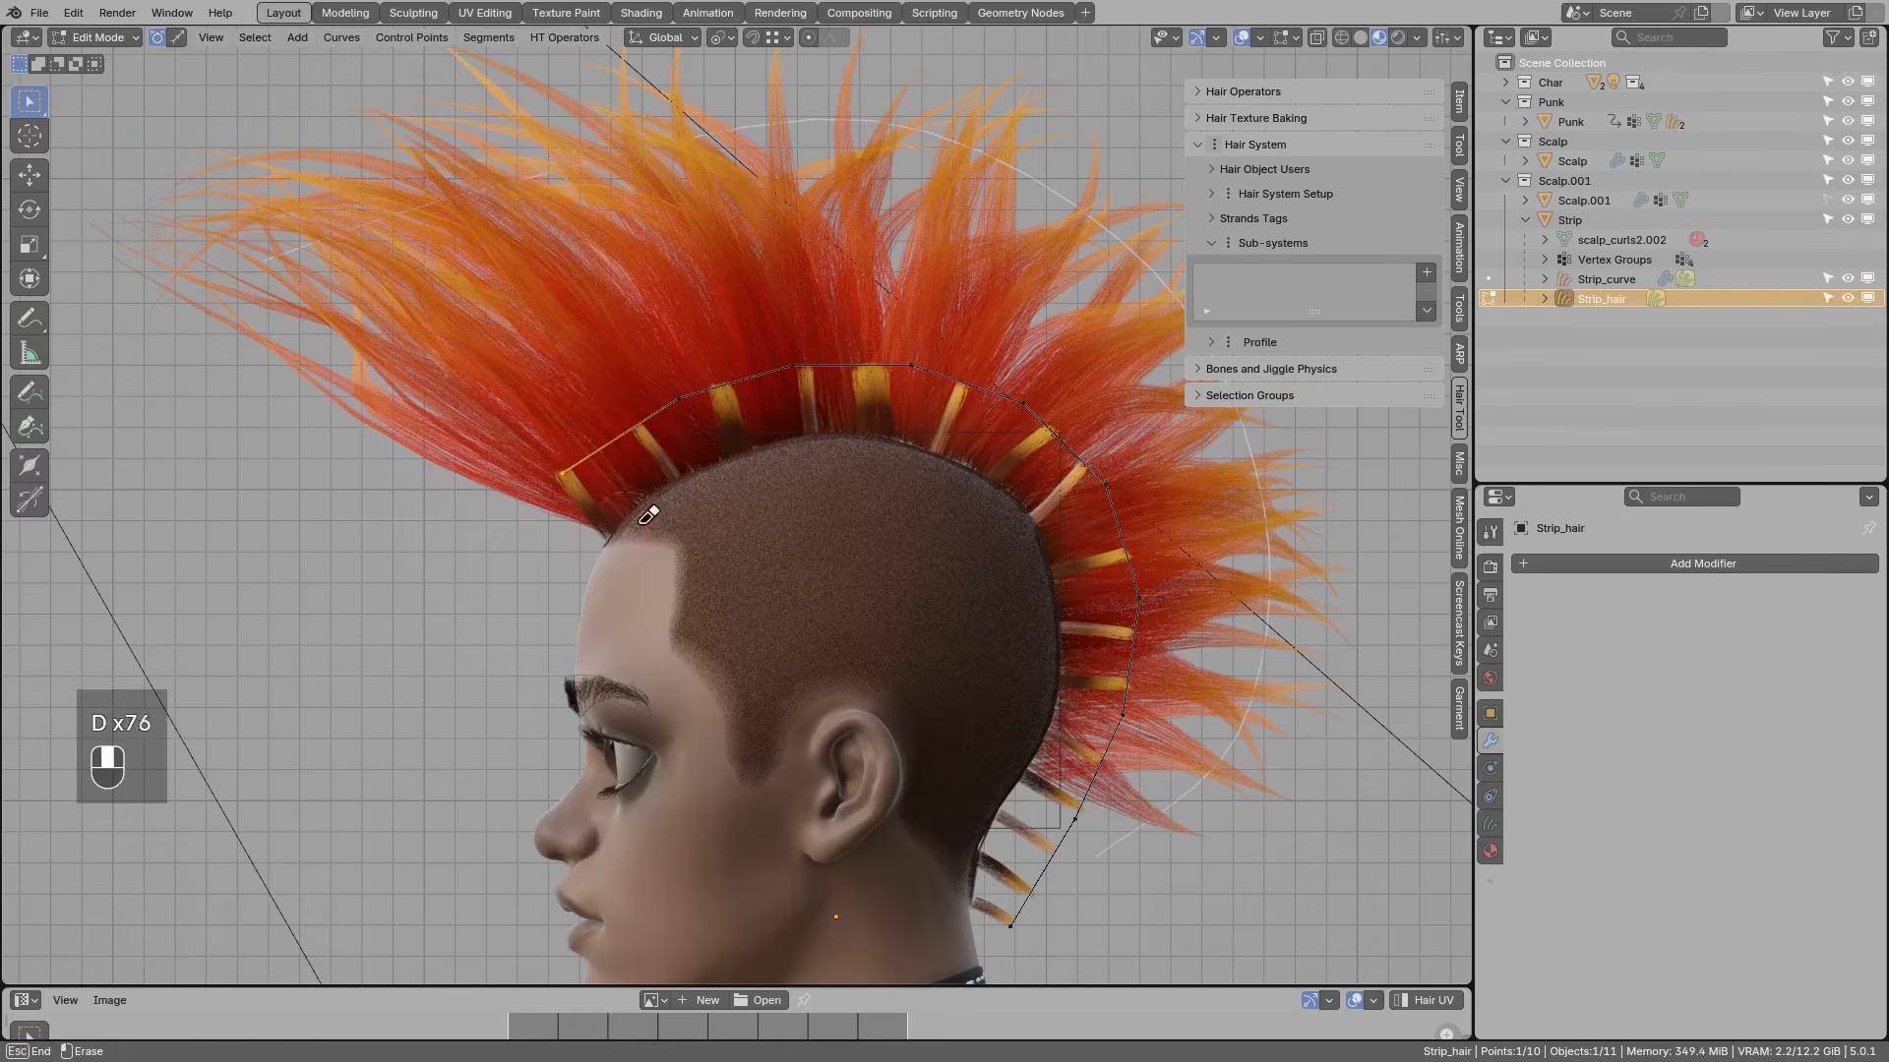
# Step: Leave curve editing, select Strip_curve, and bind the track curve for its Track To: Strip_hair deformer
pyautogui.press('Tab')
pyautogui.moveTo(654, 477)
pyautogui.mouseDown(button='middle')
pyautogui.moveTo(787, 449)
pyautogui.moveTo(903, 600)
pyautogui.moveTo(852, 531)
pyautogui.mouseUp(button='middle')
pyautogui.click(787, 448)
pyautogui.rightClick(764, 431)
pyautogui.rightClick(770, 448)
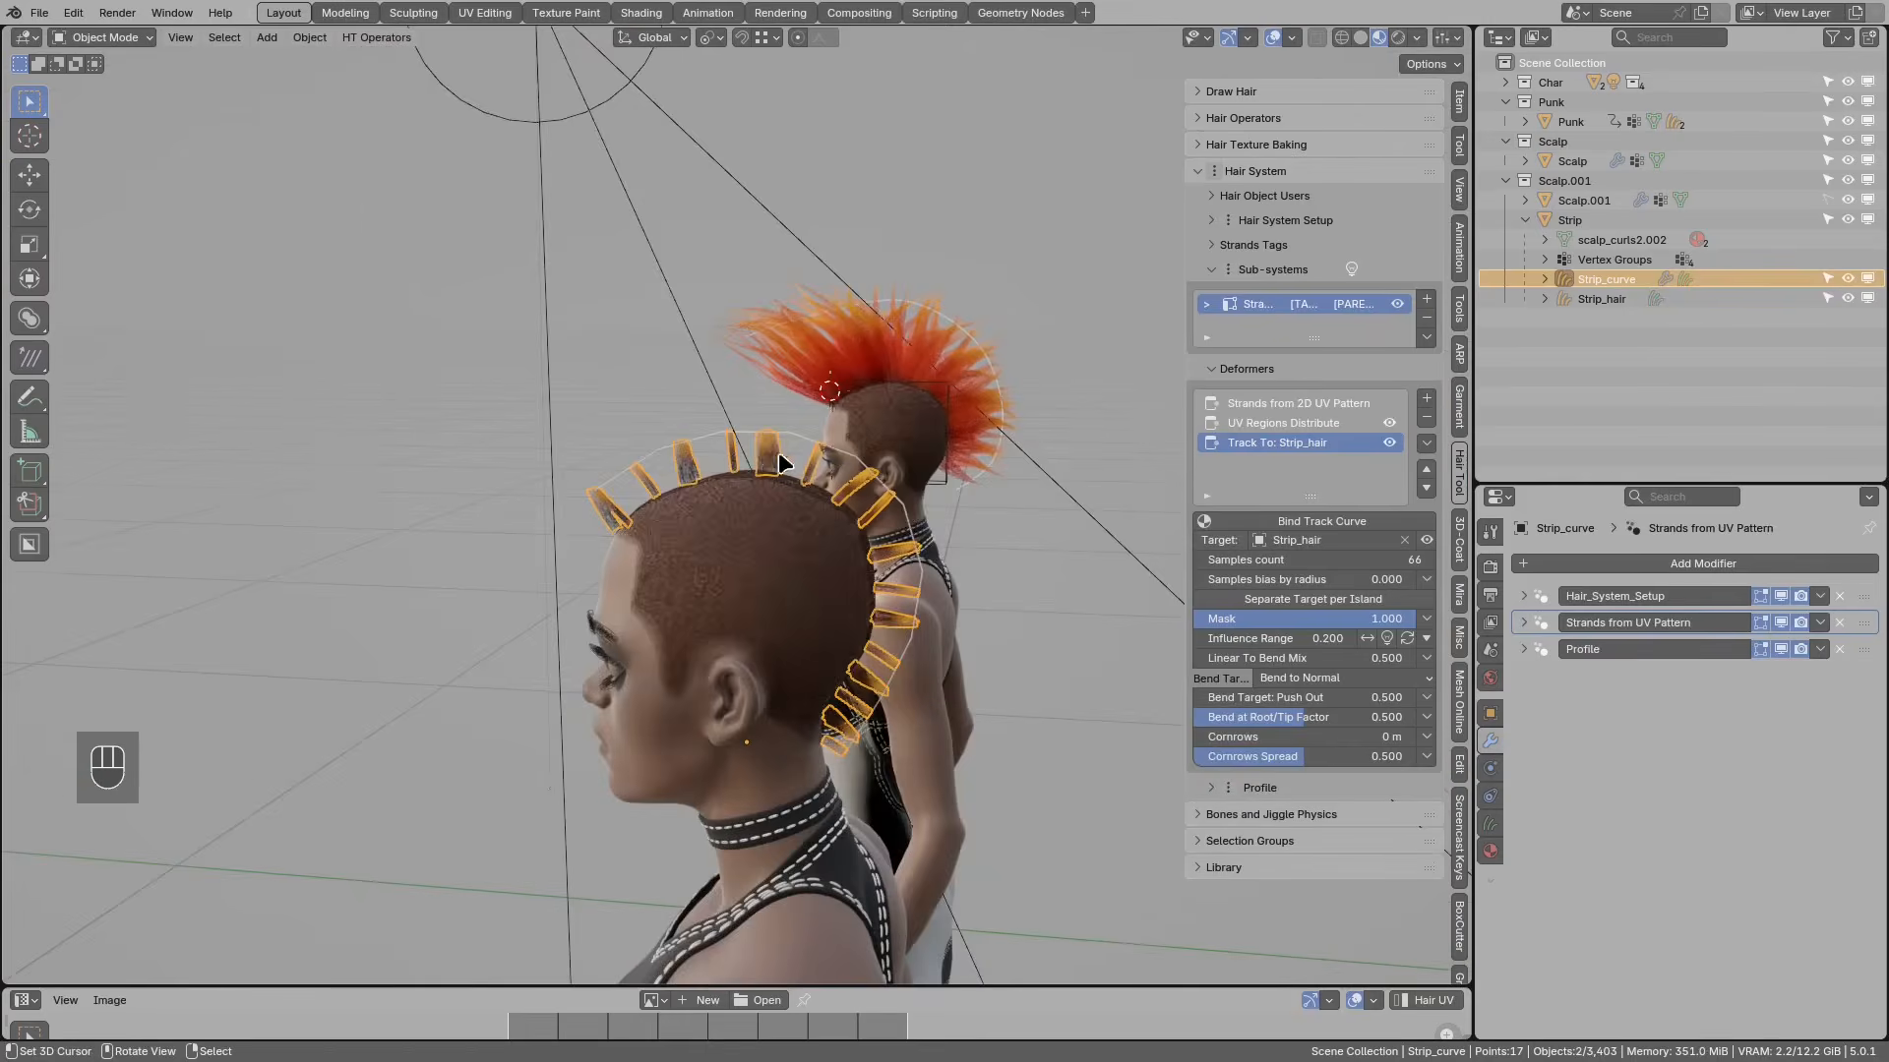
pyautogui.moveTo(777, 453); pyautogui.dragTo(891, 460, button='middle')
pyautogui.scroll(2, 1098, 444)
pyautogui.click(1301, 519)
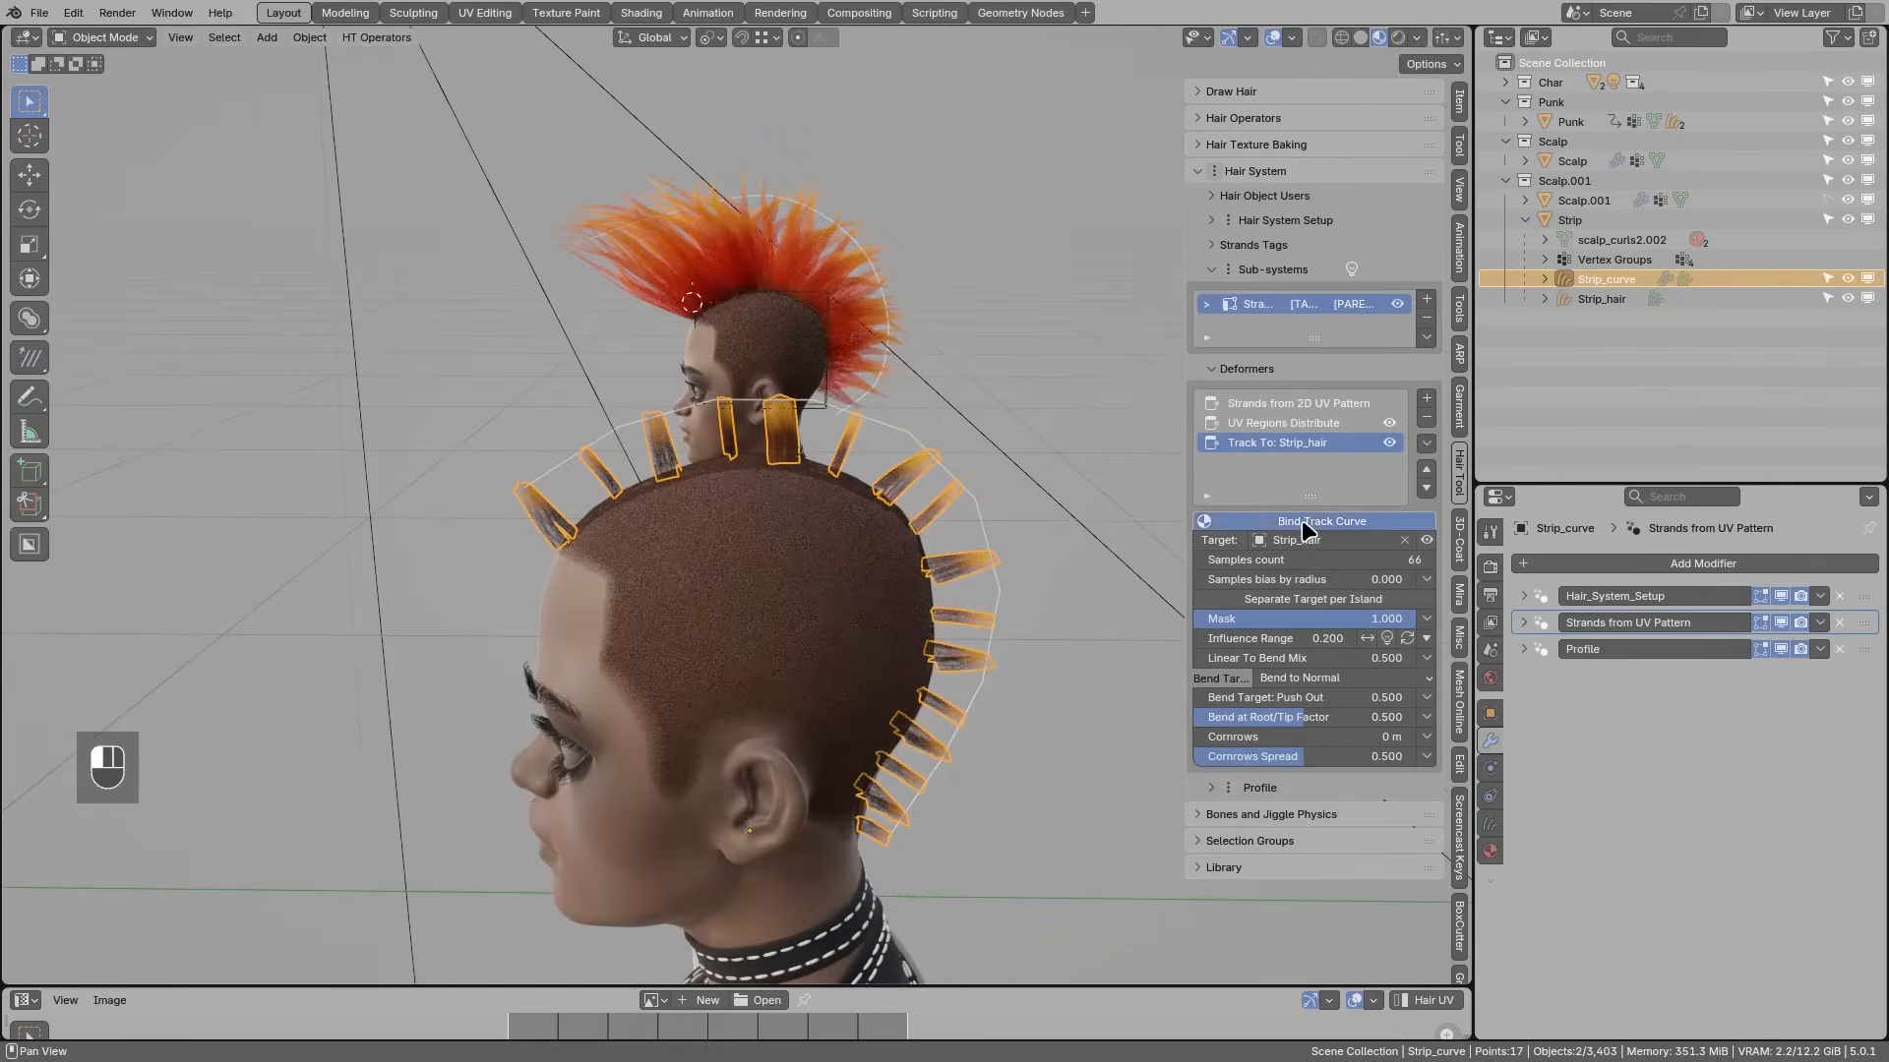
# Step: Select the Strip_hair curve and try moving the whole curve to test the strips' response, cancelling the move
pyautogui.rightClick(891, 425)
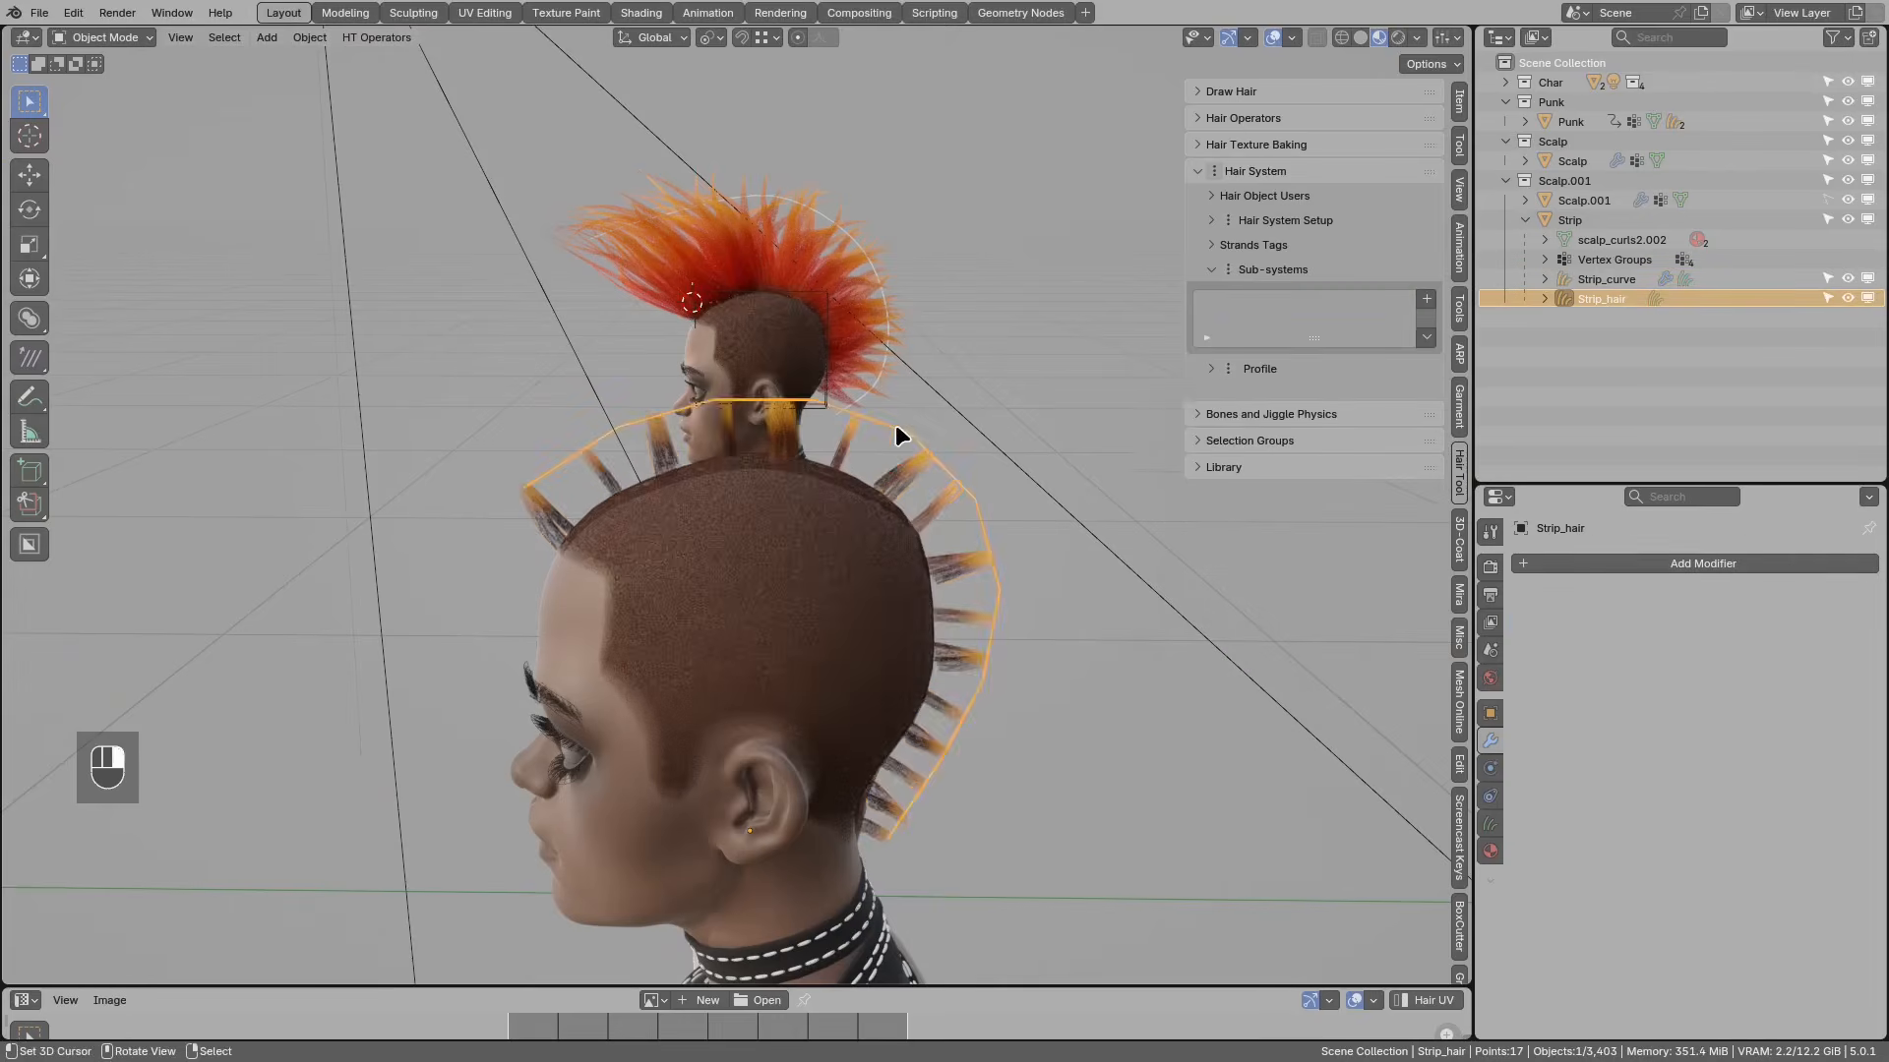
pyautogui.press('g')
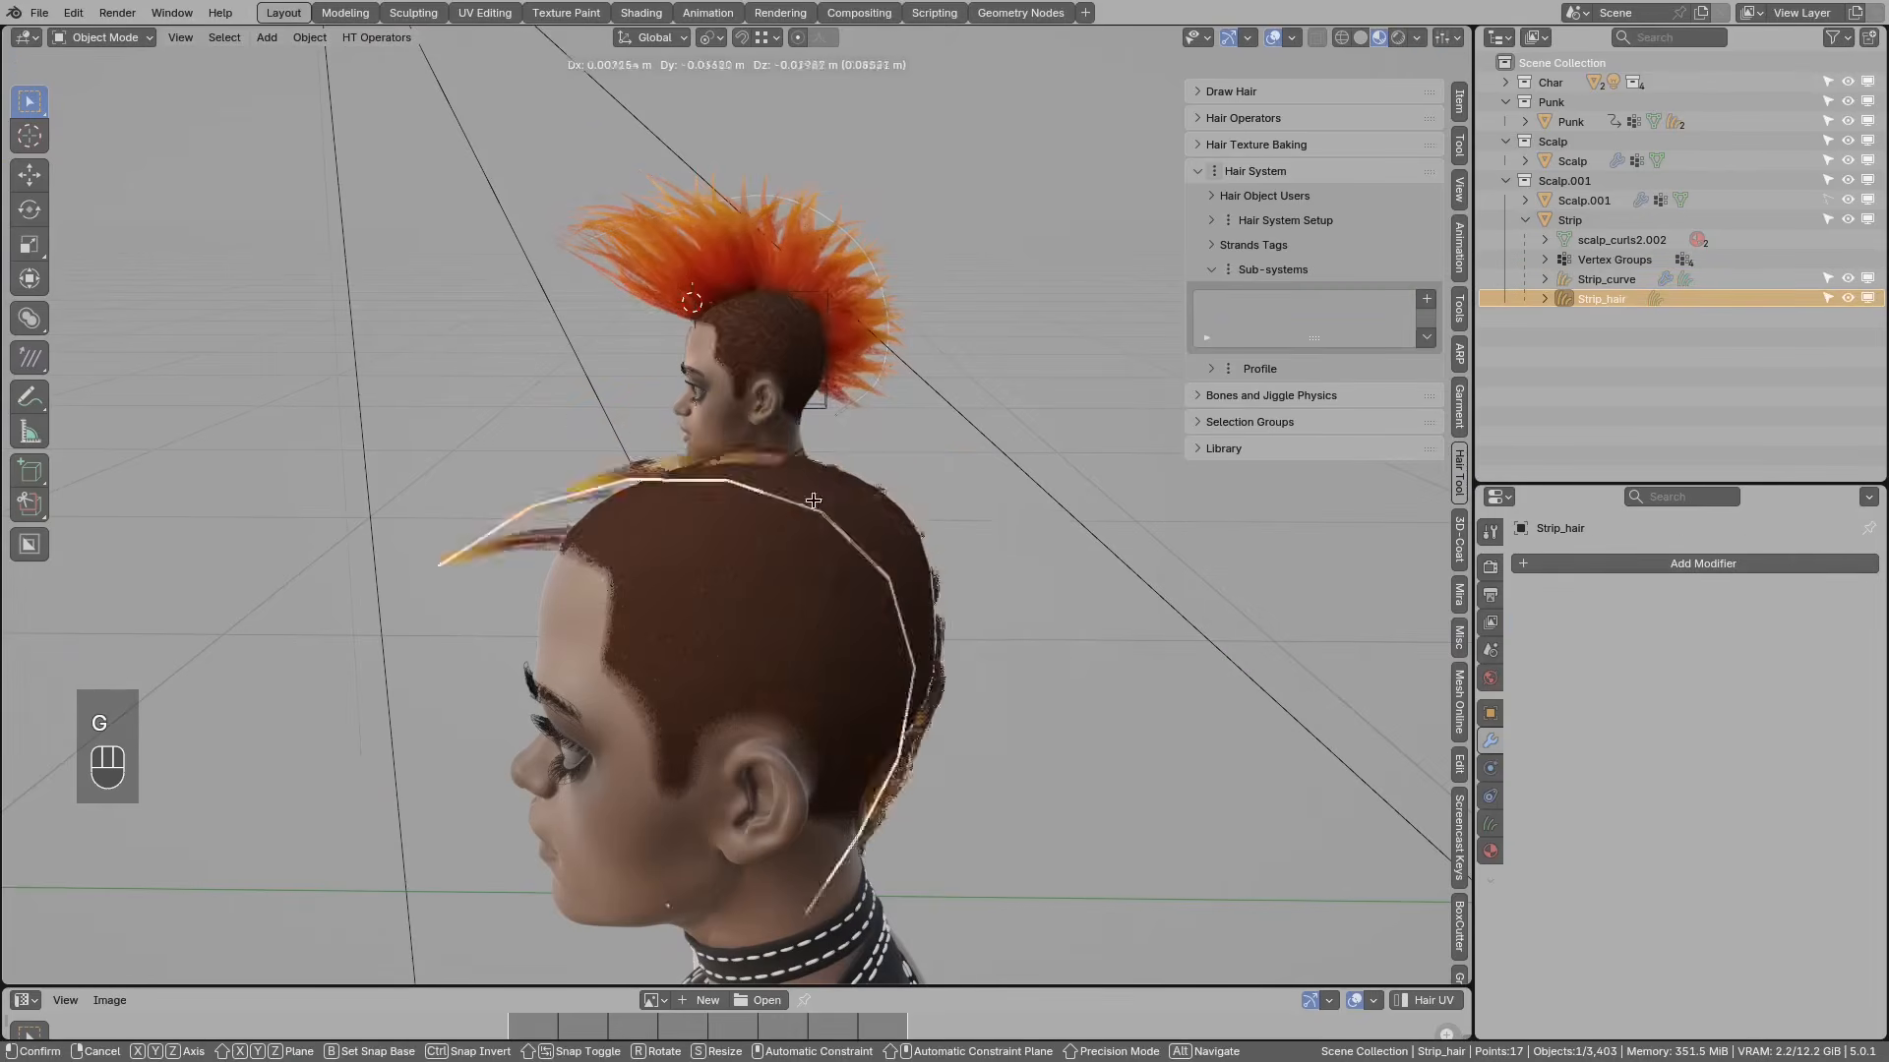
pyautogui.rightClick(653, 392)
# Step: Enter editing on Strip_hair and try moving its front control point in perspective and in the side view, cancelling both moves
pyautogui.press('Tab')
pyautogui.click(554, 478)
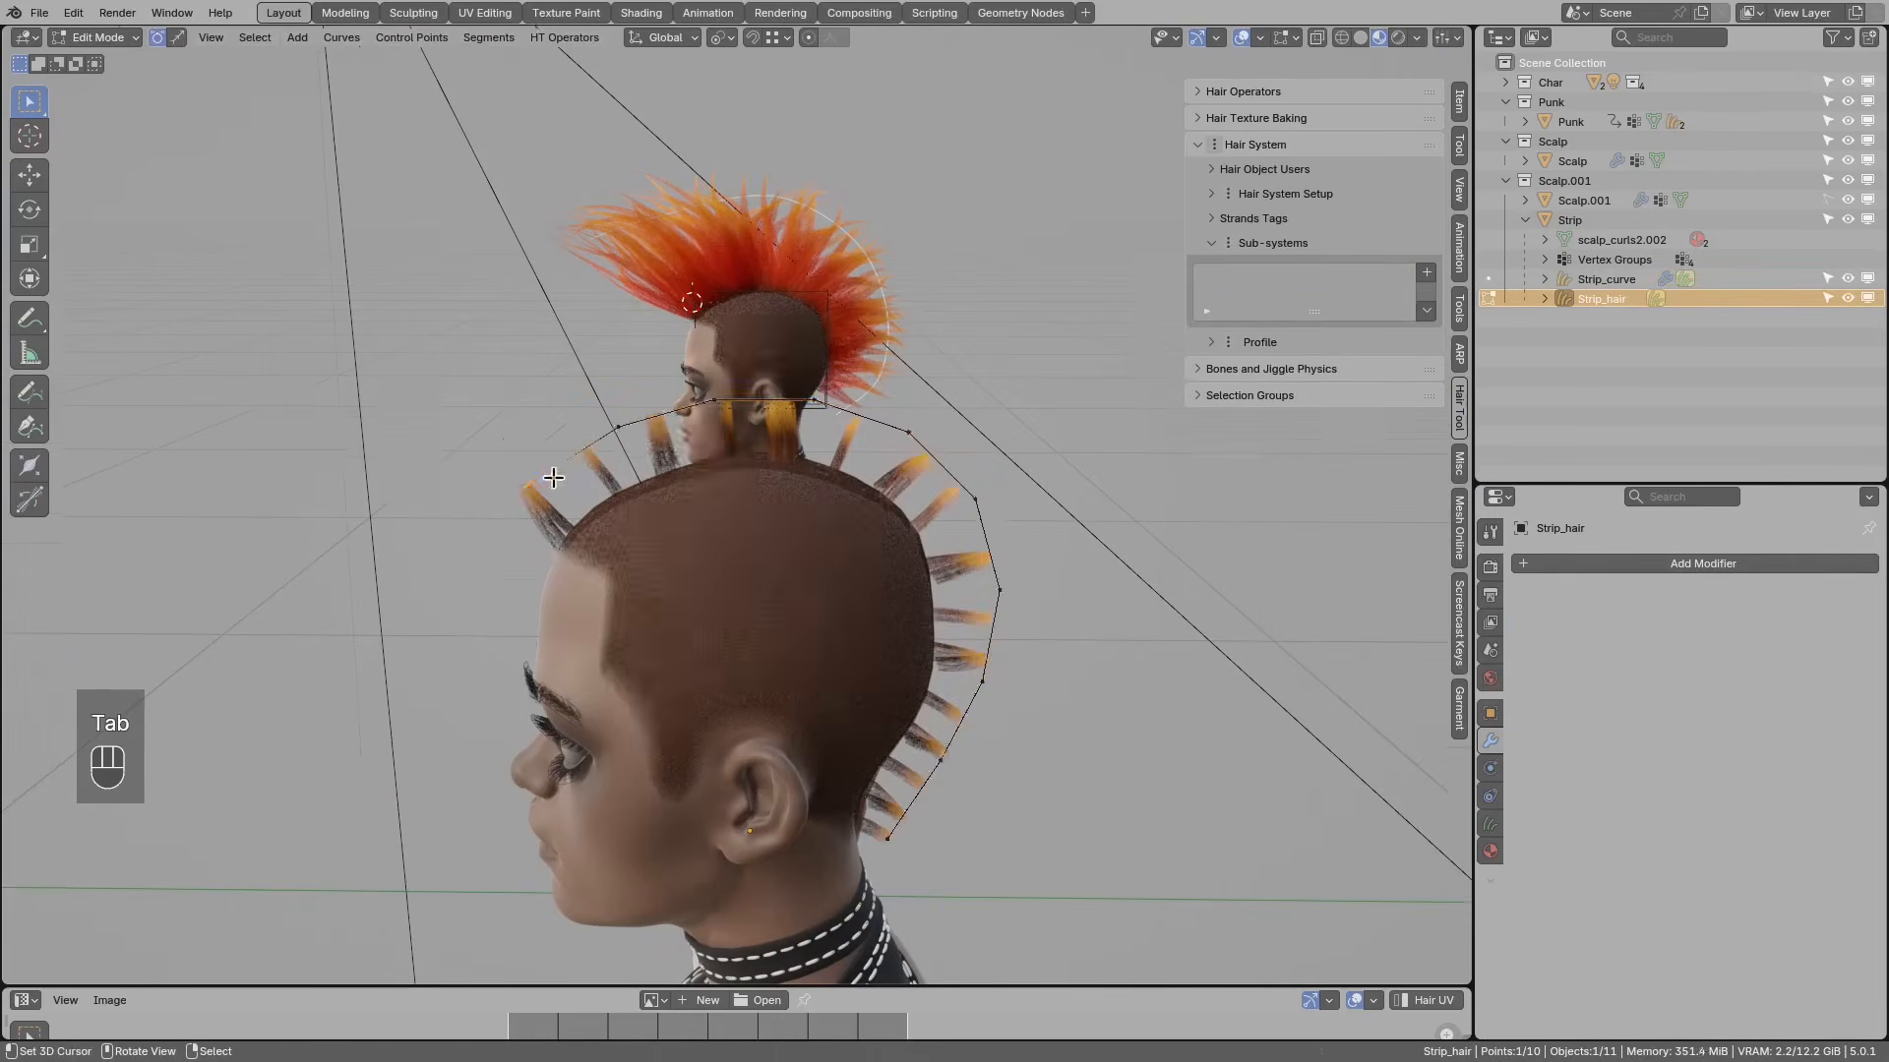
pyautogui.moveTo(547, 472); pyautogui.dragTo(561, 451, button='middle')
pyautogui.press('g')
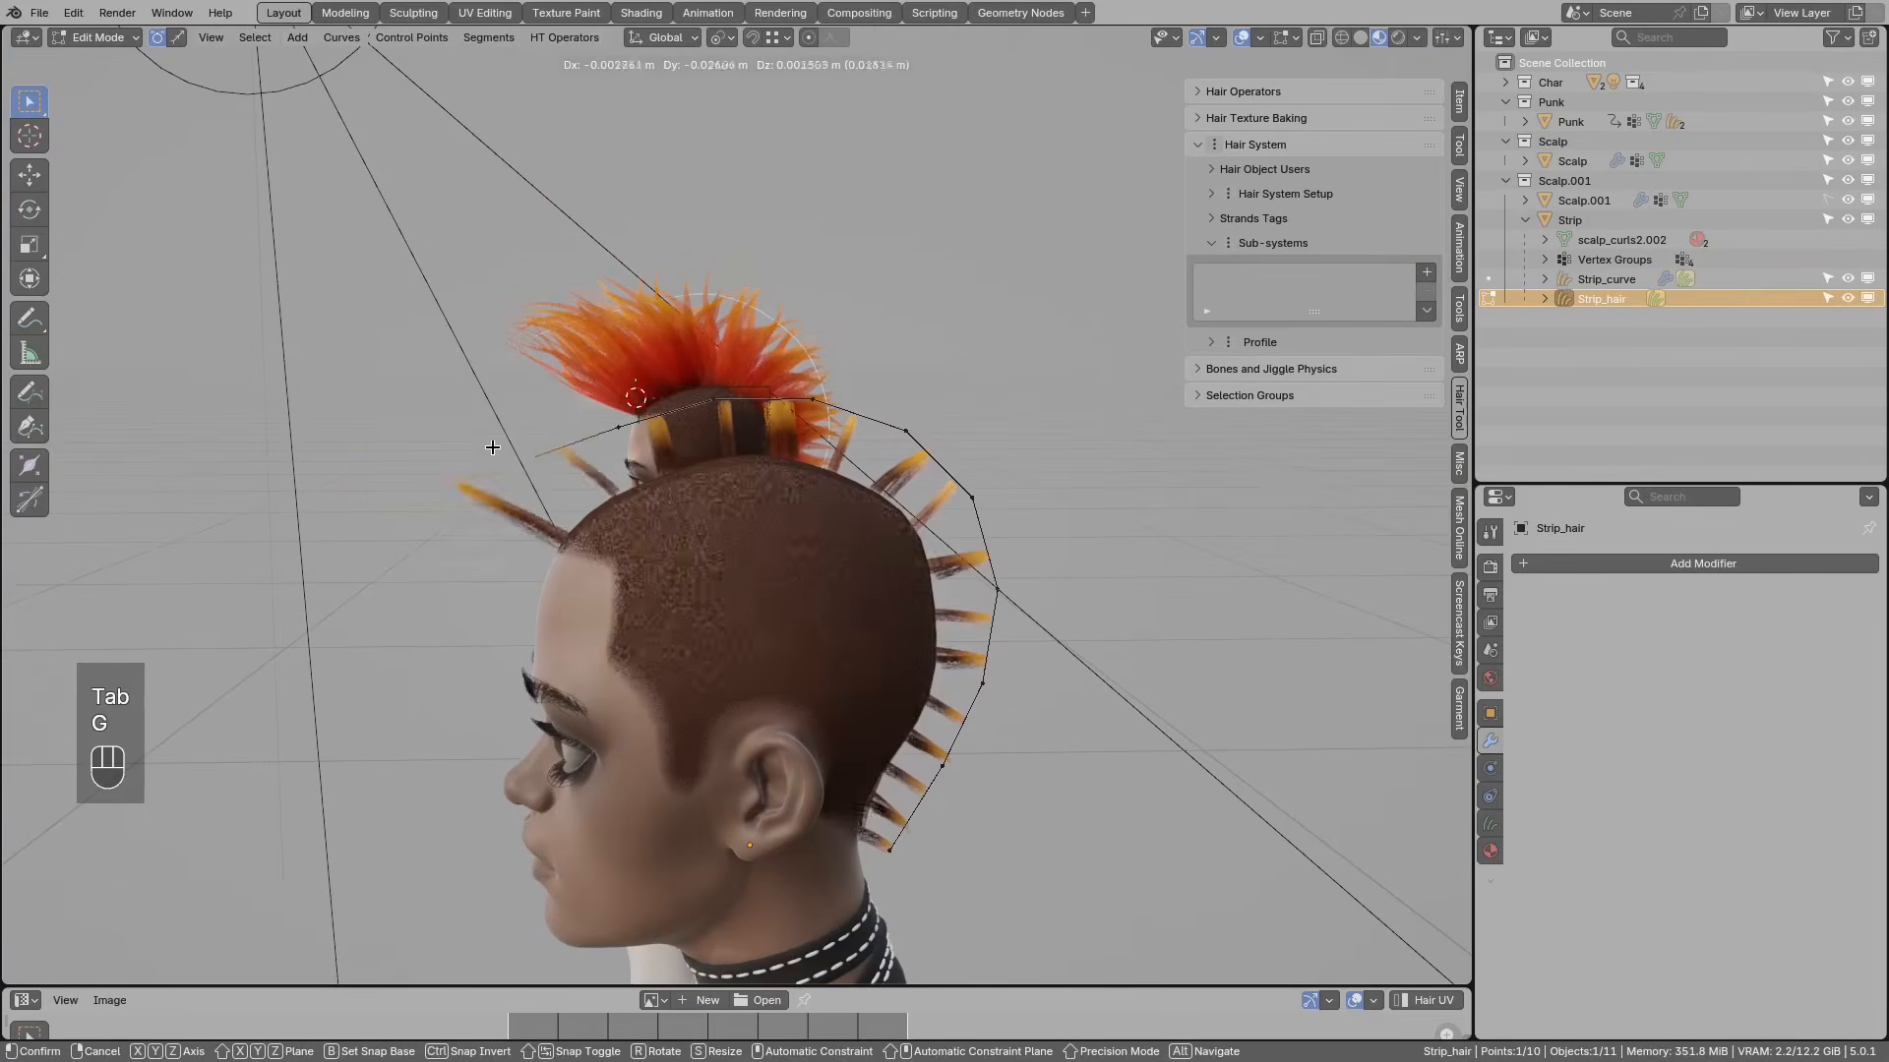
pyautogui.rightClick(526, 474)
pyautogui.press('KP_3')
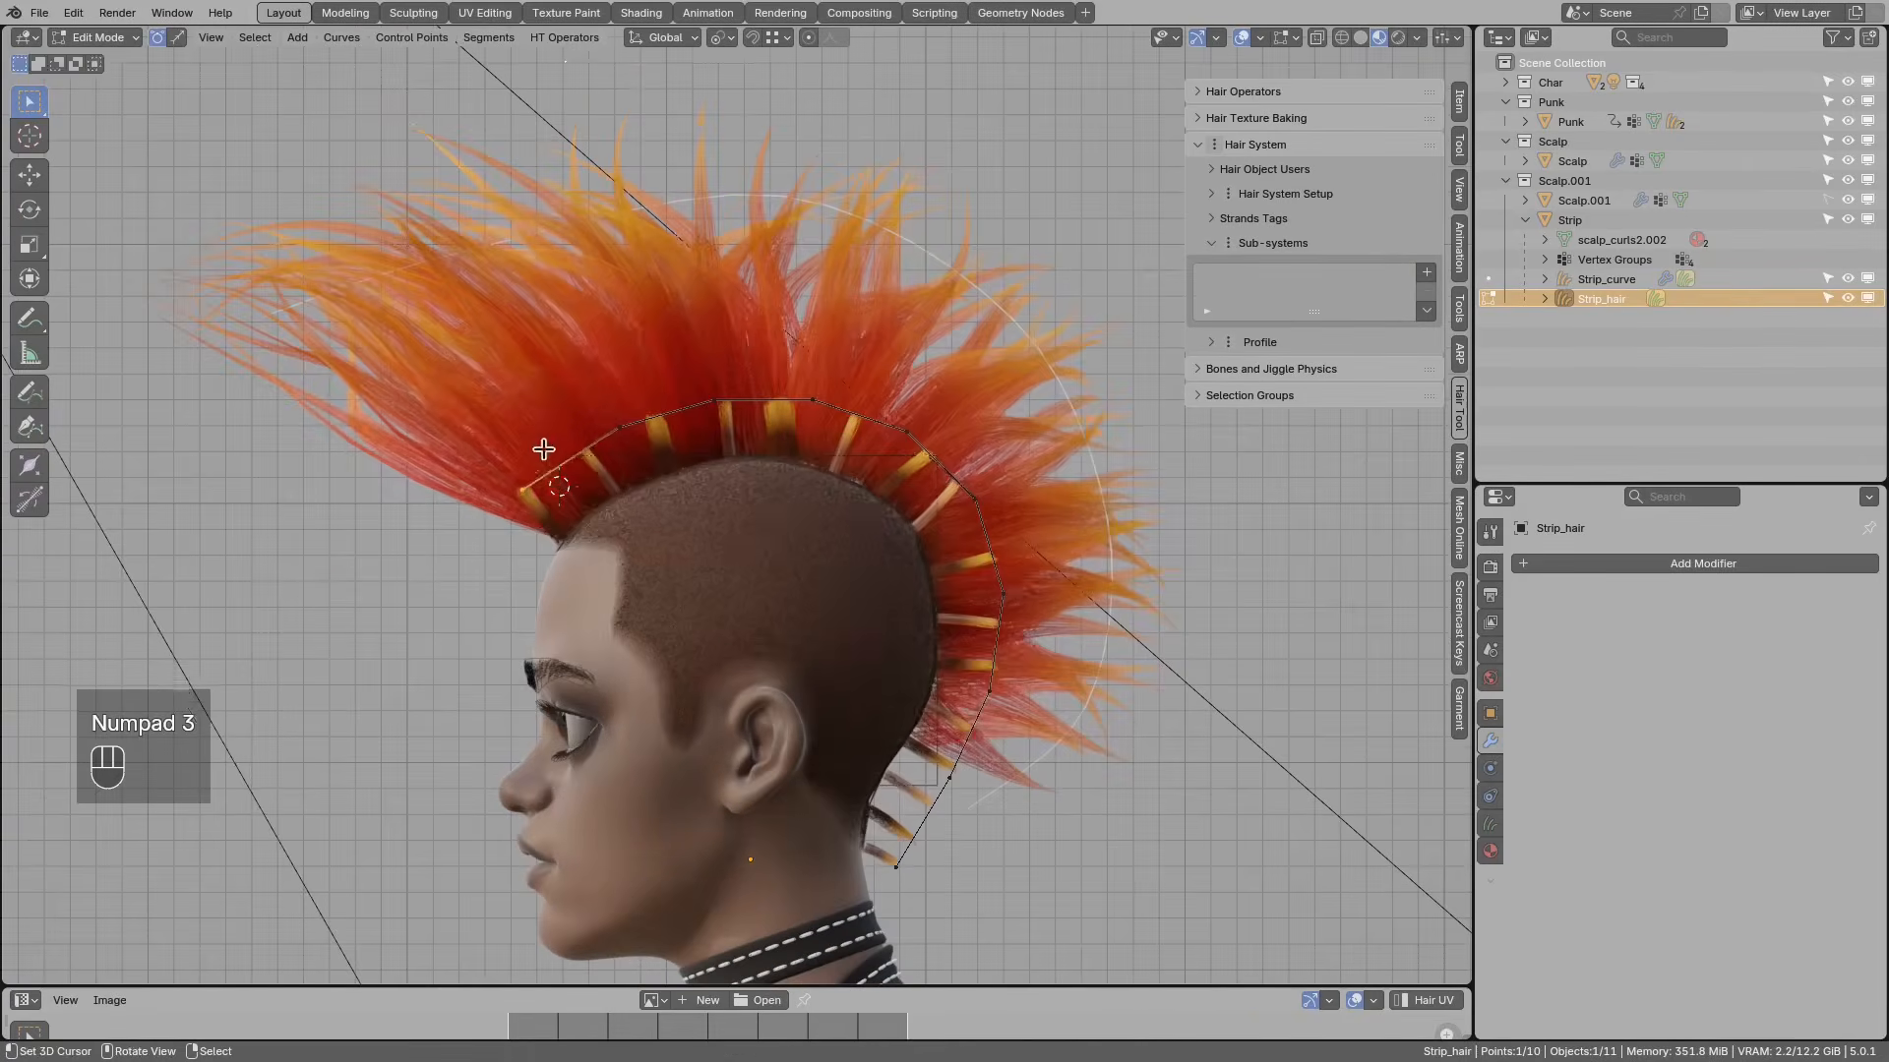
pyautogui.press('g')
pyautogui.rightClick(457, 351)
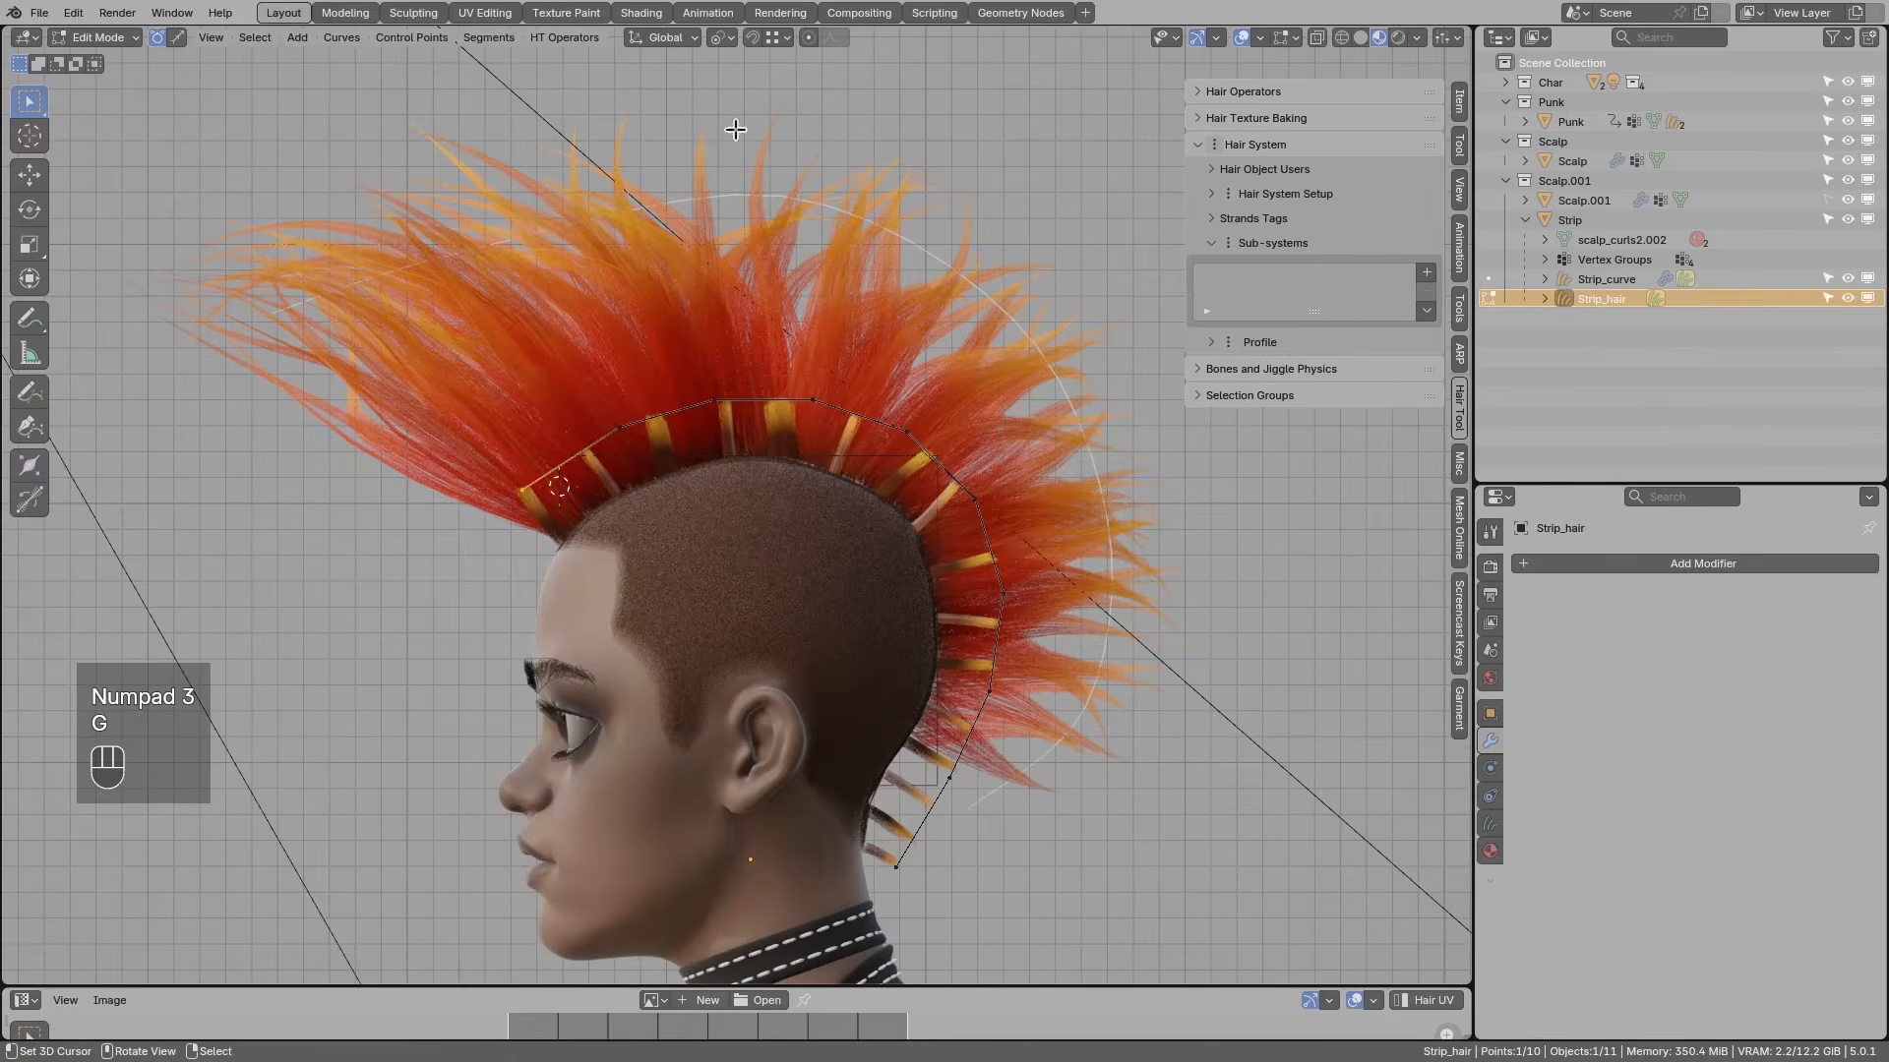
# Step: Circle the curve's front tip with a temporary annotation
pyautogui.press('d')
pyautogui.press('d')
pyautogui.press('d')
pyautogui.press('d')
pyautogui.press('d')
pyautogui.press('d')
pyautogui.press('d')
pyautogui.press('d')
pyautogui.press('d')
pyautogui.press('d')
pyautogui.press('d')
pyautogui.press('d')
pyautogui.press('d')
pyautogui.press('d')
pyautogui.press('d')
pyautogui.press('d')
pyautogui.press('d')
pyautogui.press('d')
pyautogui.press('d')
pyautogui.press('d')
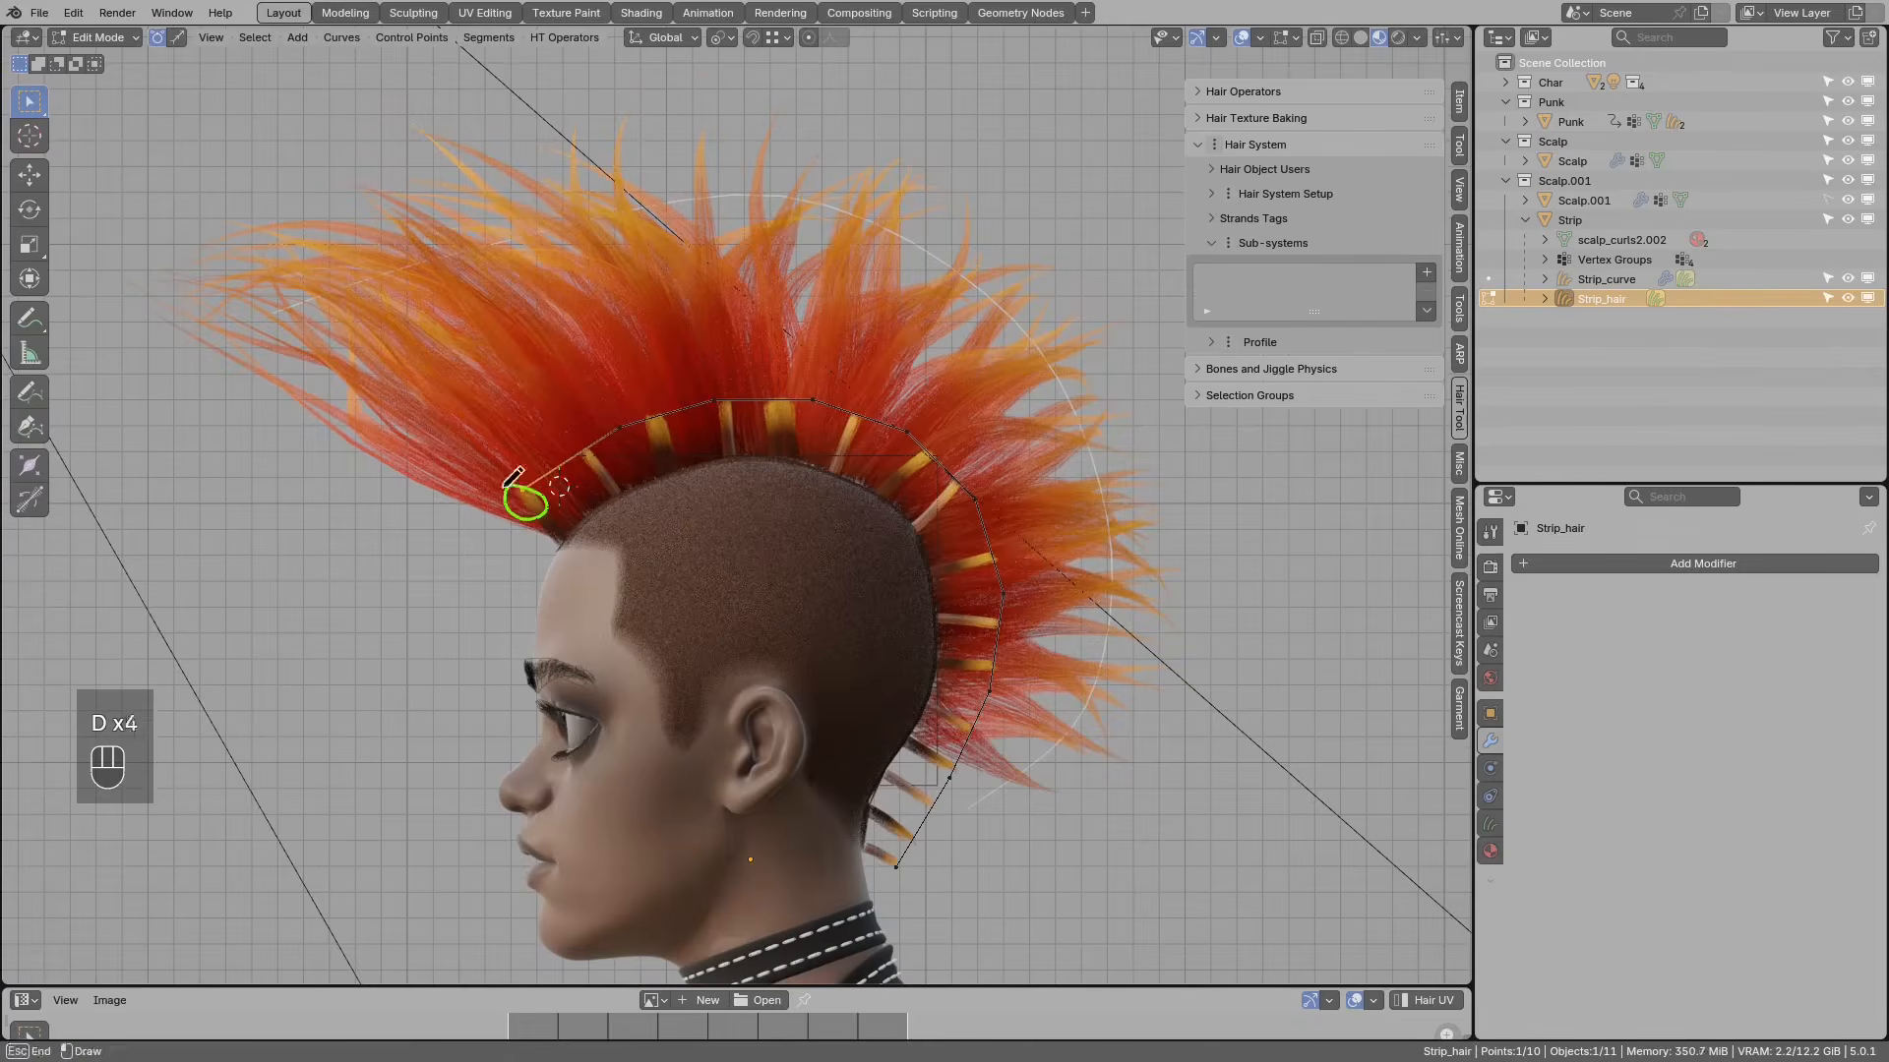
# Step: Enable proportional editing with Smooth falloff, and move the curve's front tip up and forward with a reduced influence size
pyautogui.click(808, 39)
pyautogui.click(834, 37)
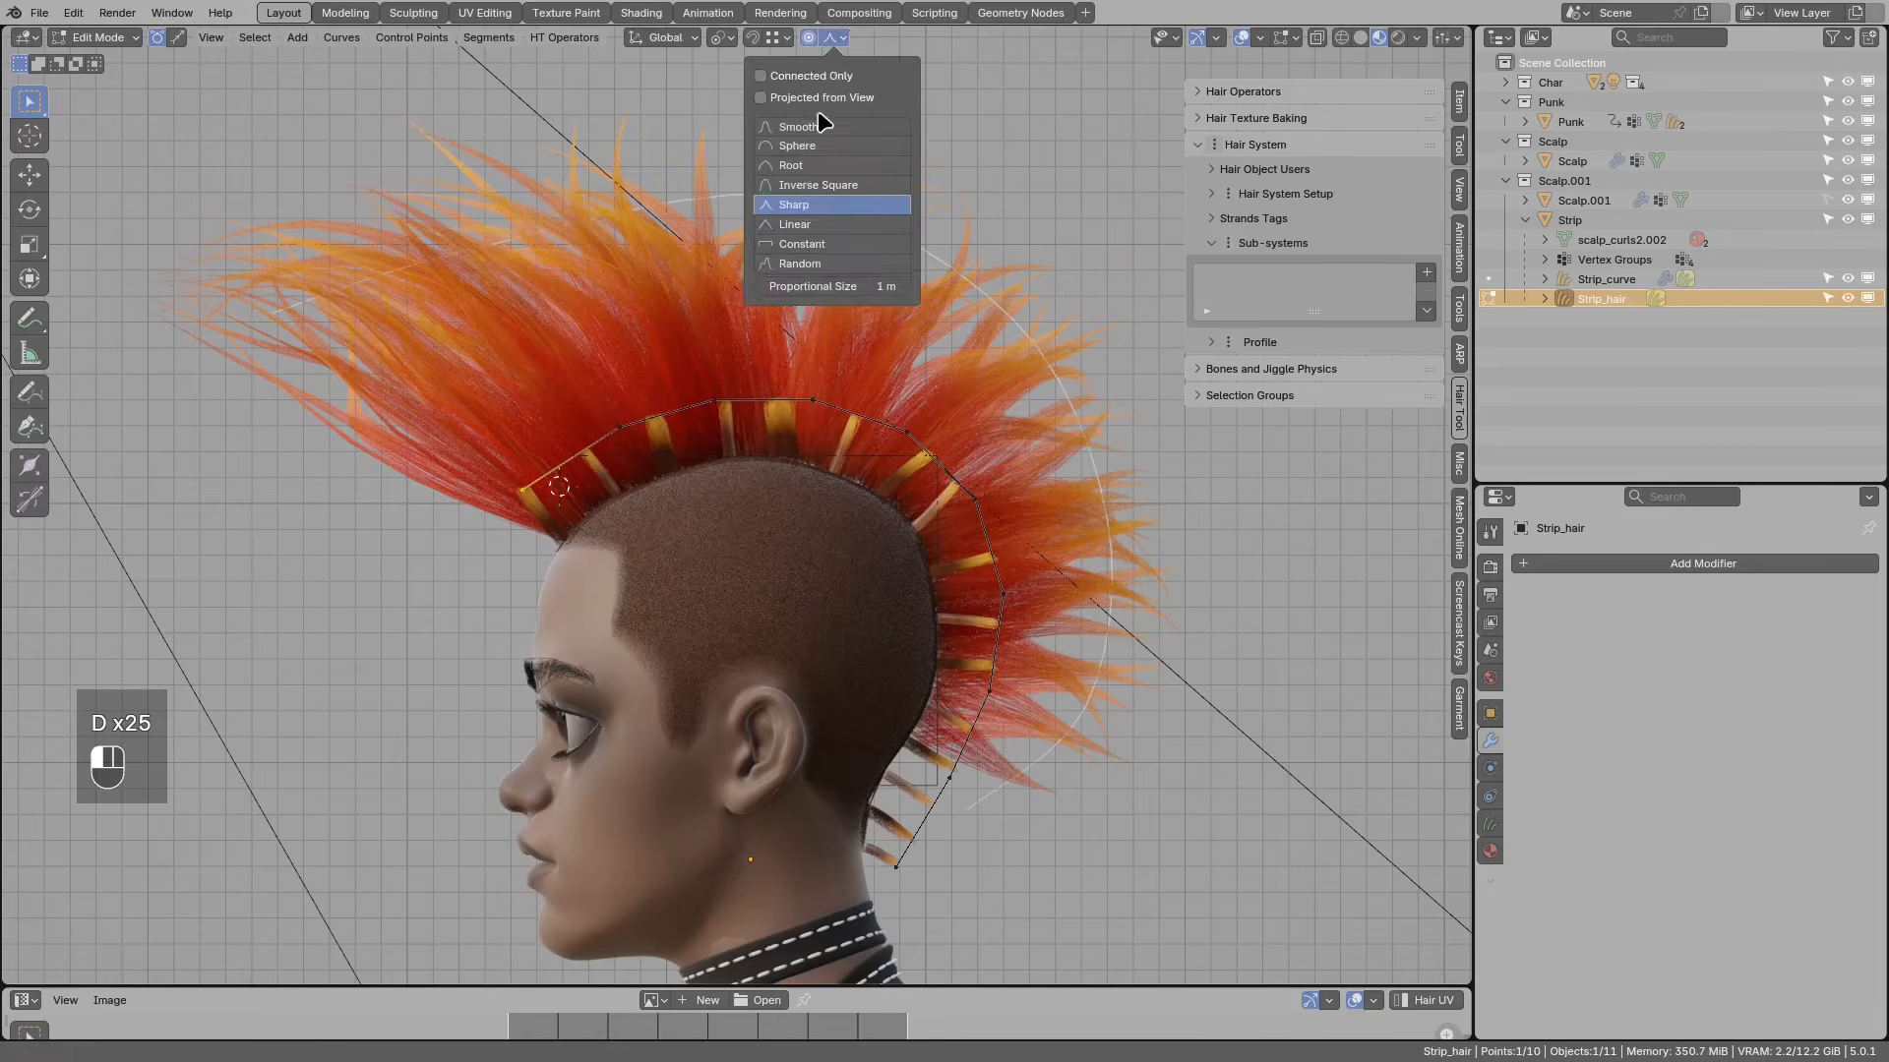
pyautogui.click(787, 127)
pyautogui.press('g')
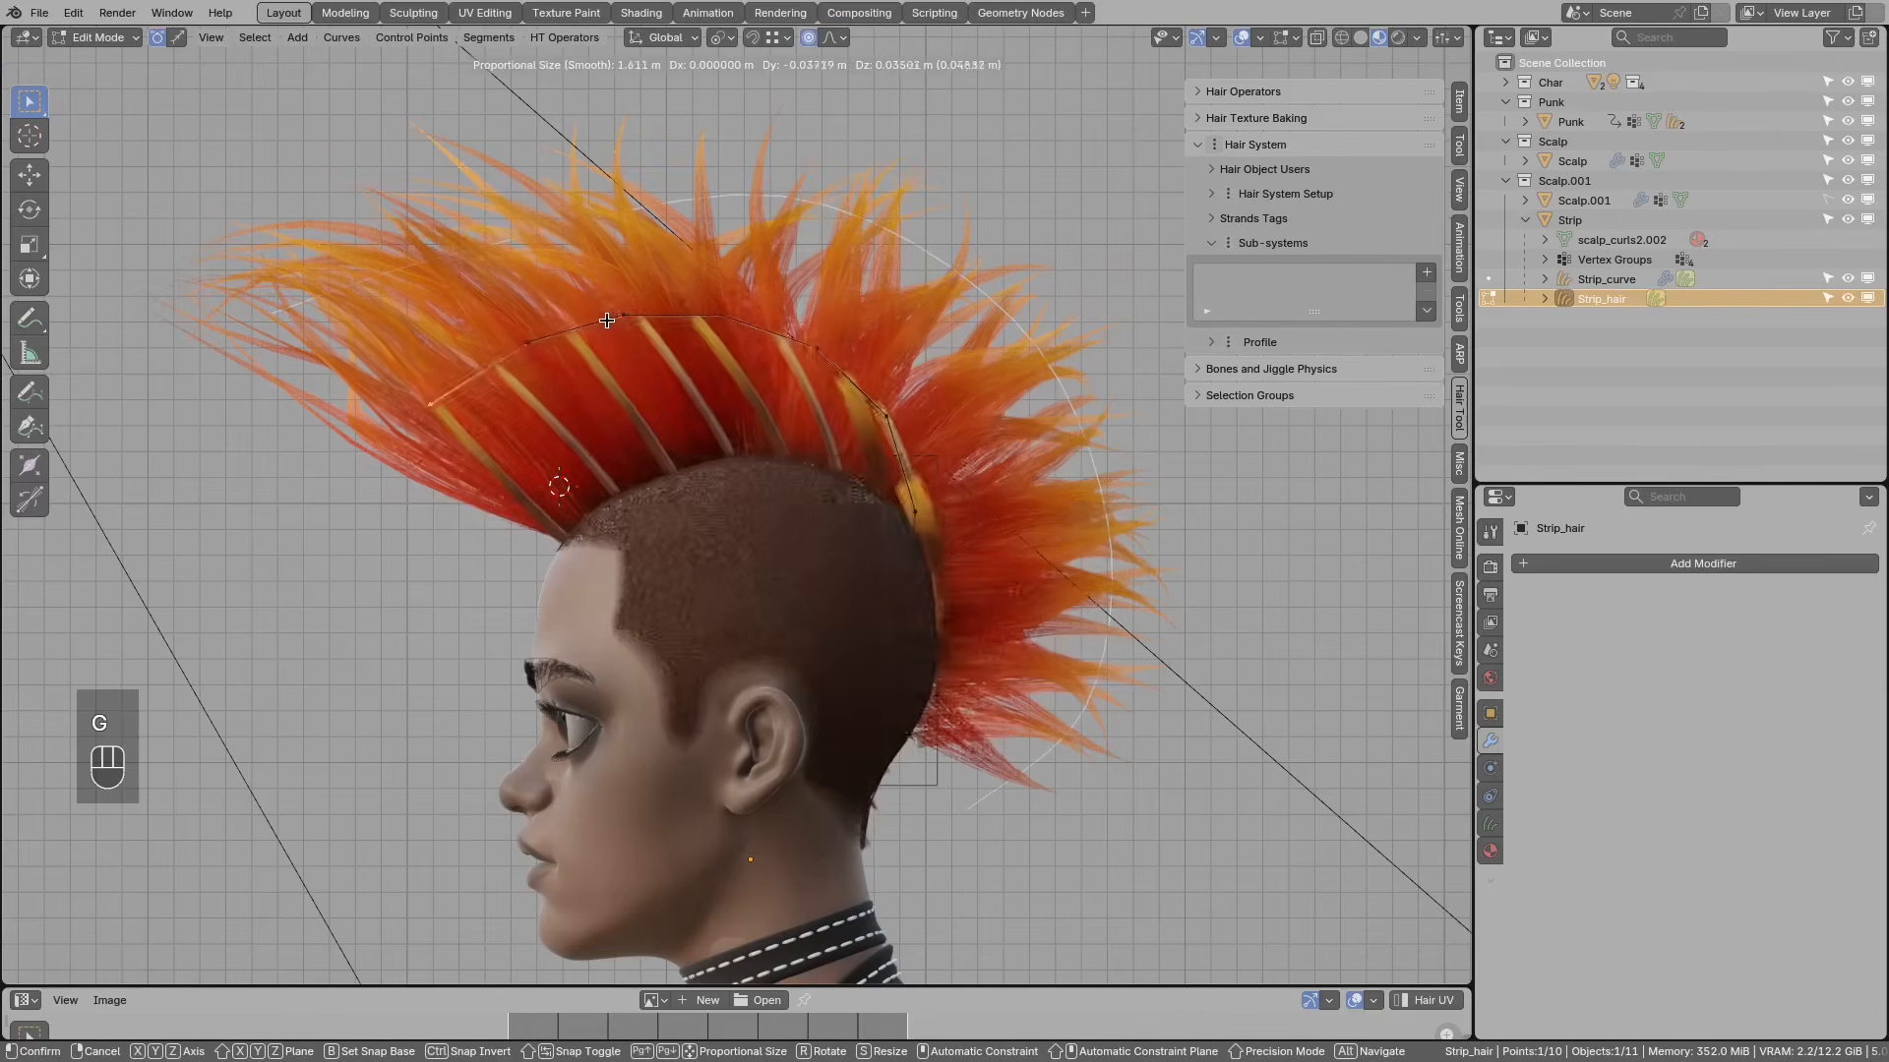
pyautogui.scroll(3, 551, 286)
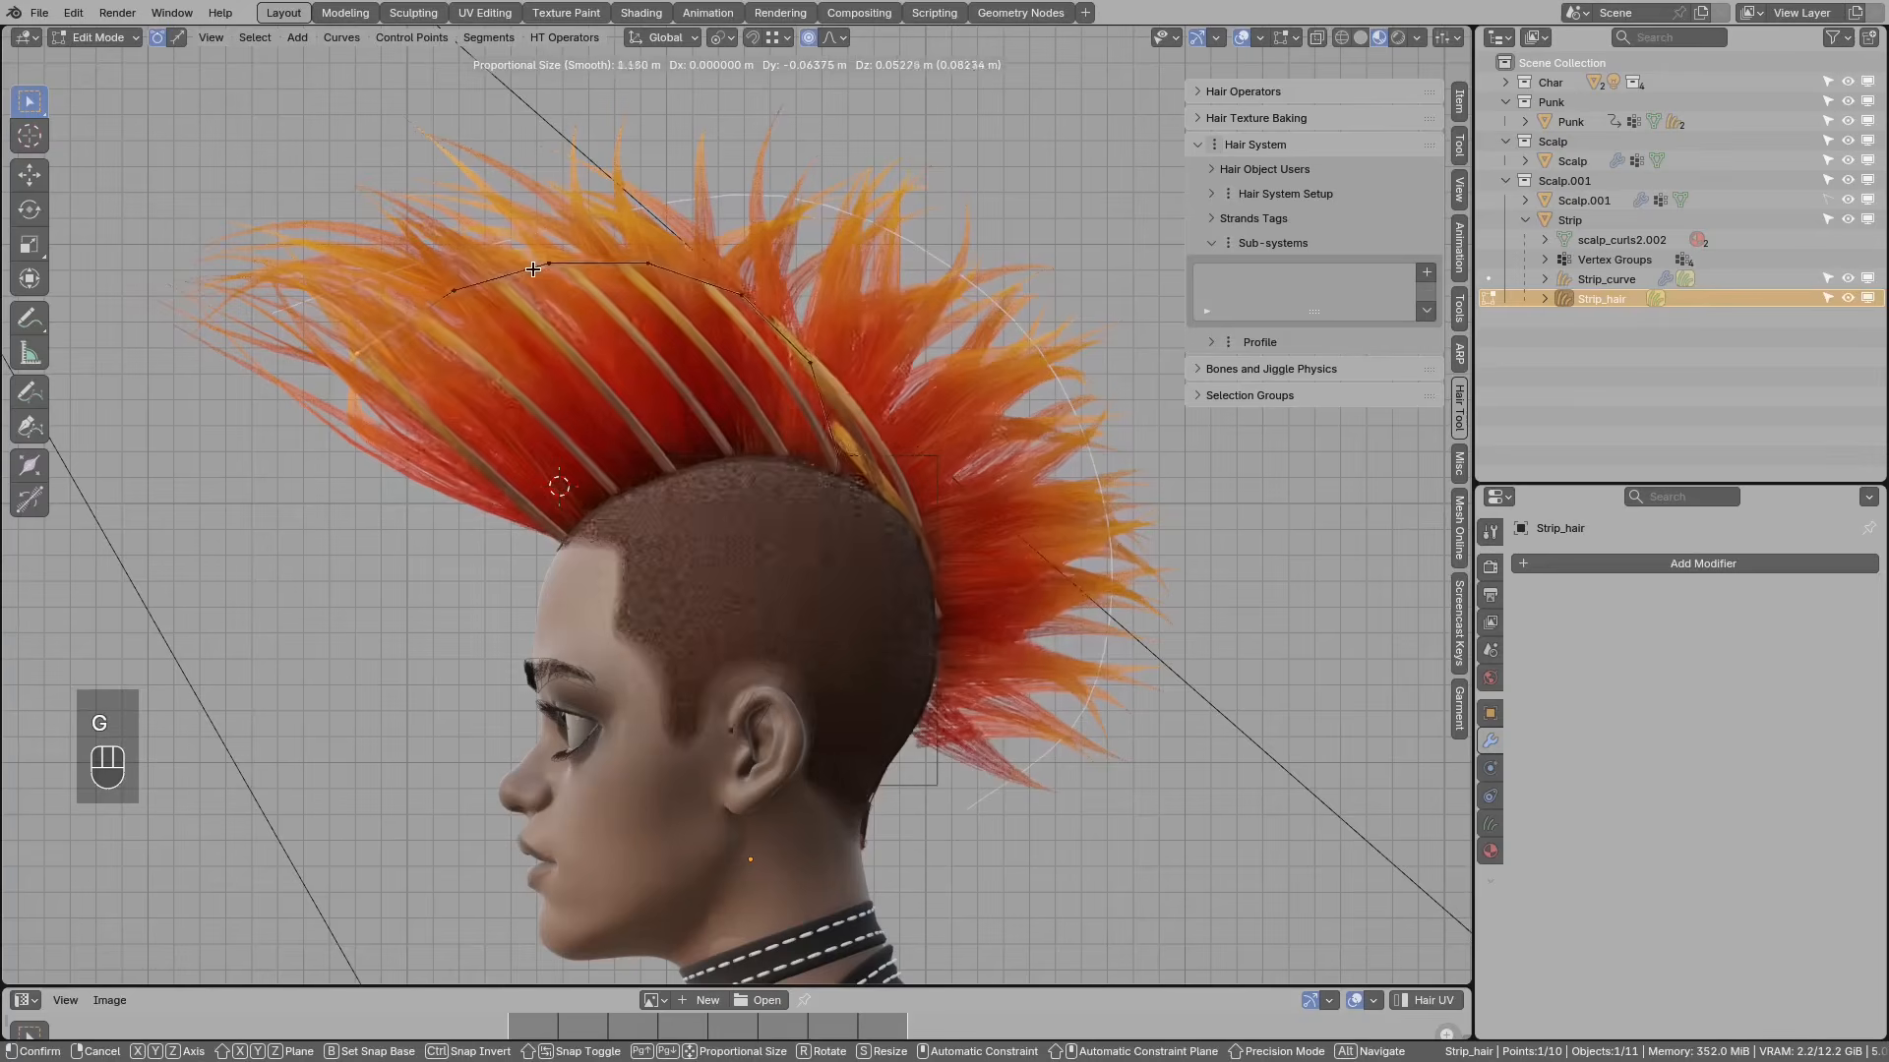
pyautogui.scroll(12, 570, 266)
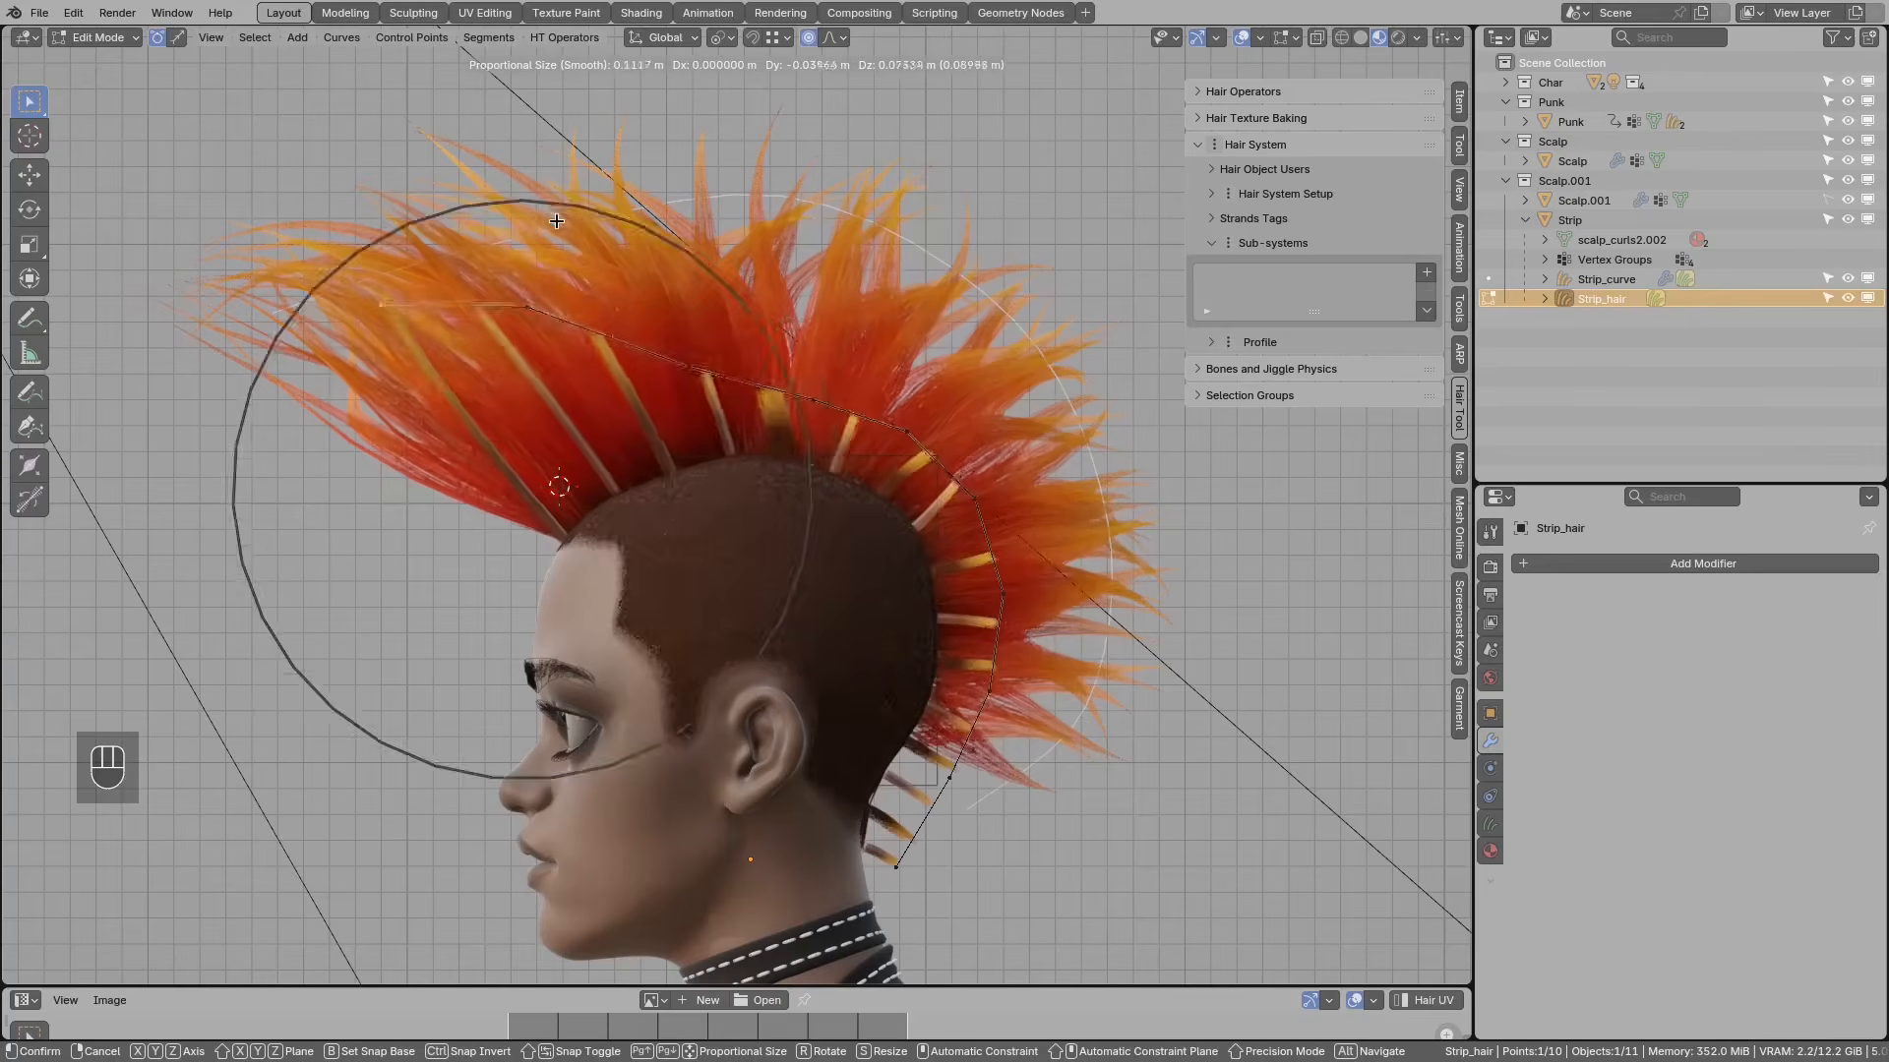
# Step: Move Strip_hair's crown and lower-back control points outward to the reference mohawk's outline, adjusting the proportional influence size
pyautogui.click(718, 318)
pyautogui.press('g')
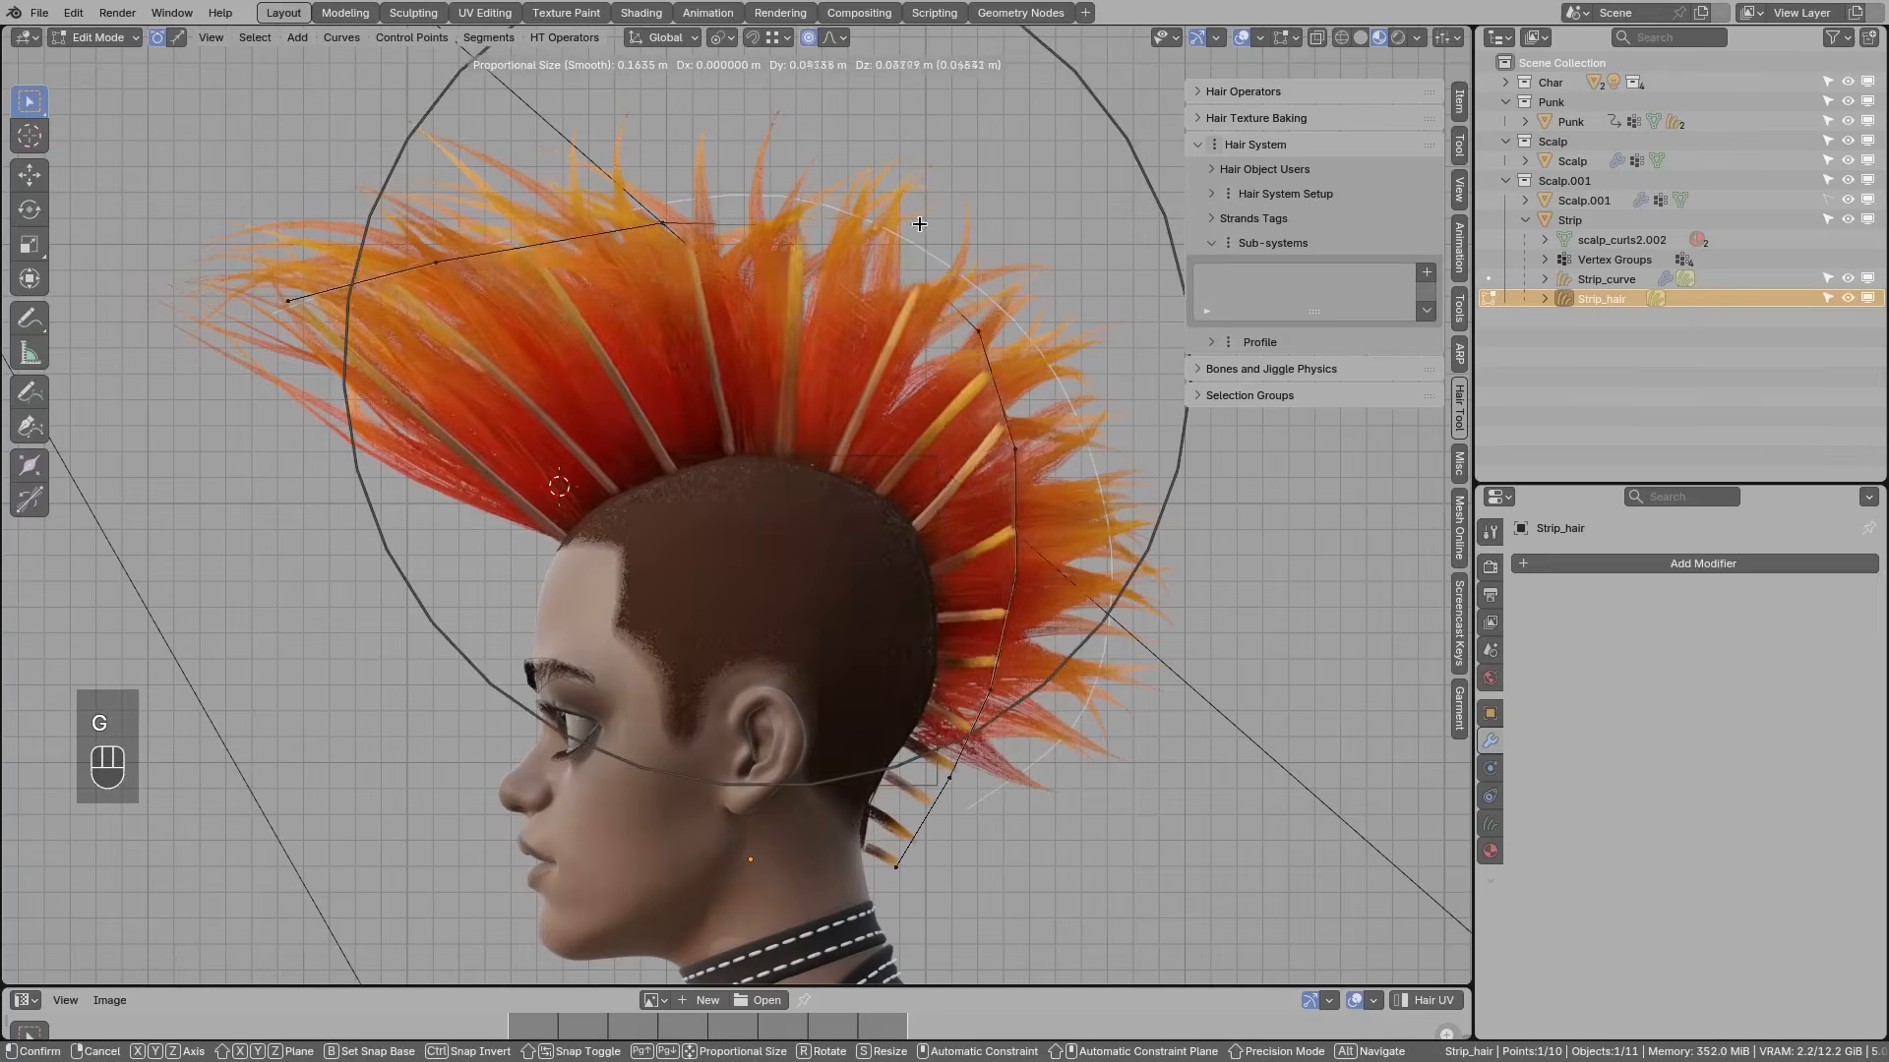
pyautogui.click(920, 229)
pyautogui.rightClick(1016, 655)
pyautogui.press('g')
pyautogui.scroll(5, 1113, 670)
pyautogui.click(1114, 670)
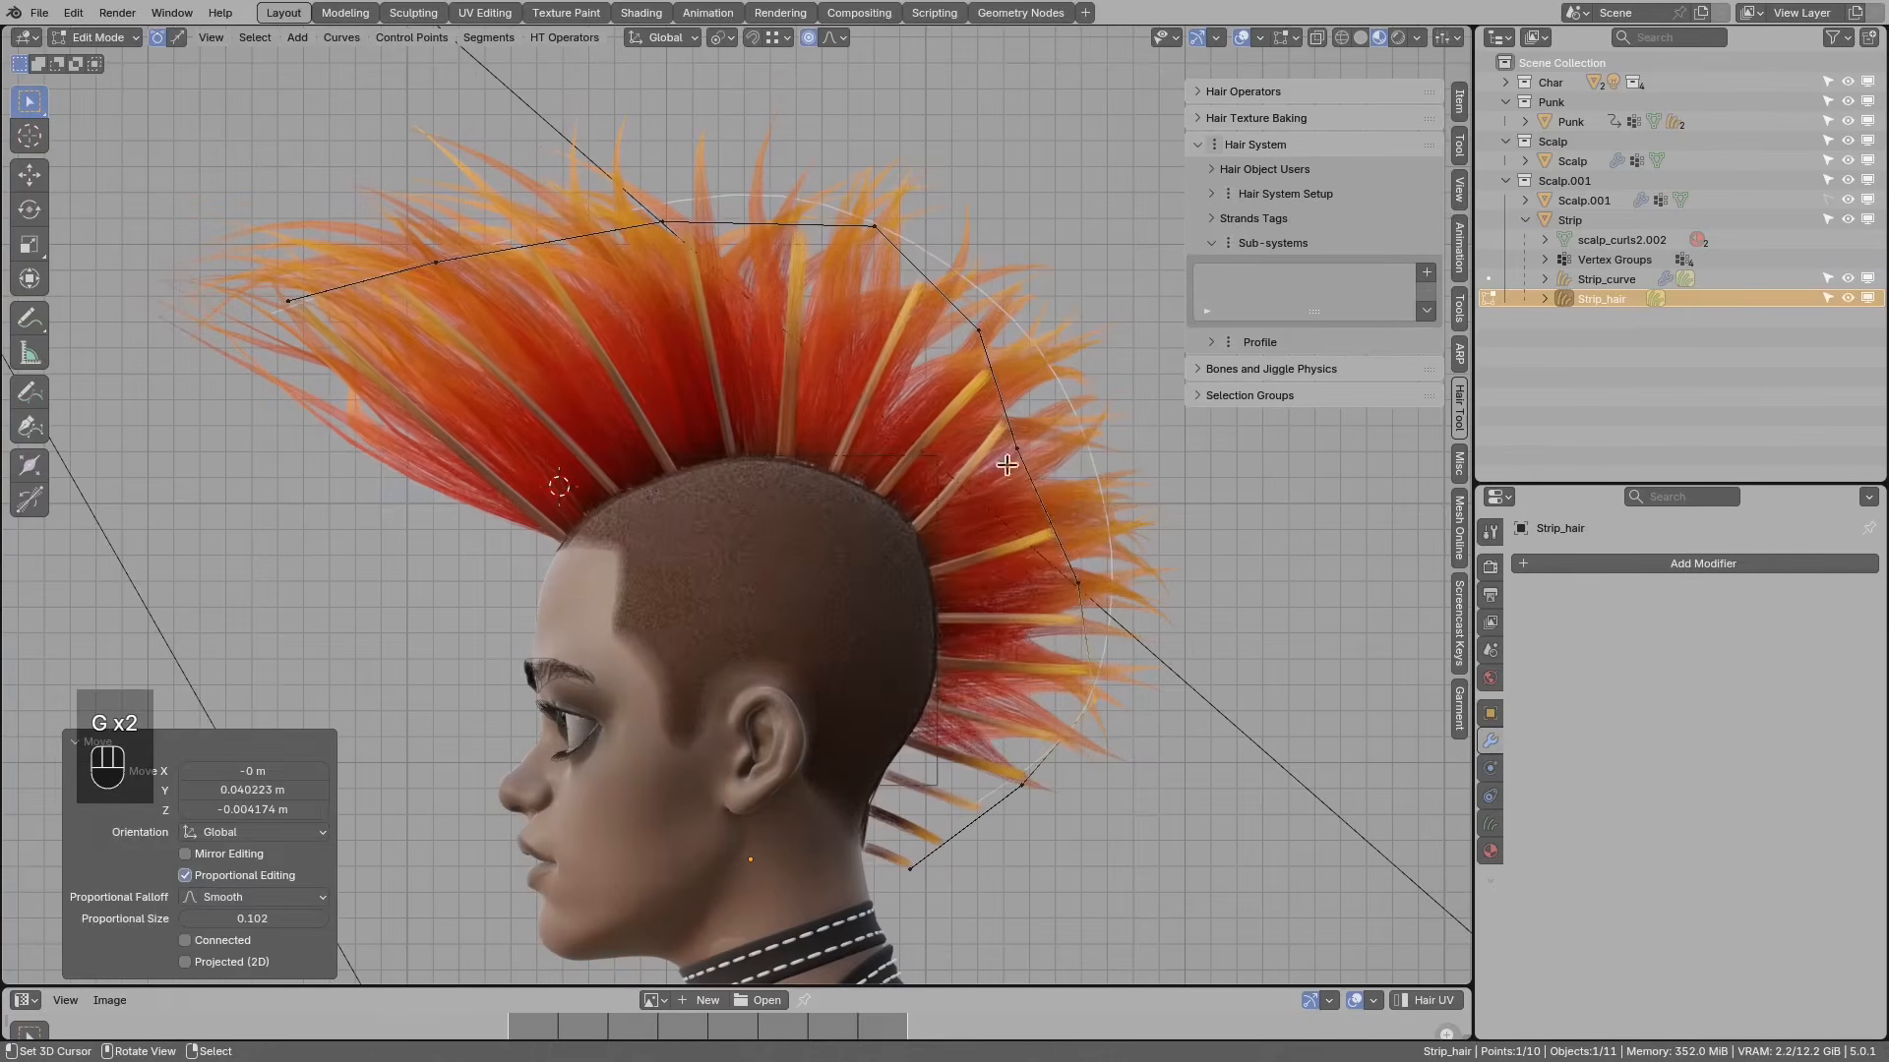
# Step: Move Strip_hair's upper-back control points outward so the curve follows the rear edge of the mohawk
pyautogui.rightClick(1026, 448)
pyautogui.press('g')
pyautogui.click(1087, 431)
pyautogui.rightClick(1107, 542)
pyautogui.press('g')
pyautogui.click(1109, 536)
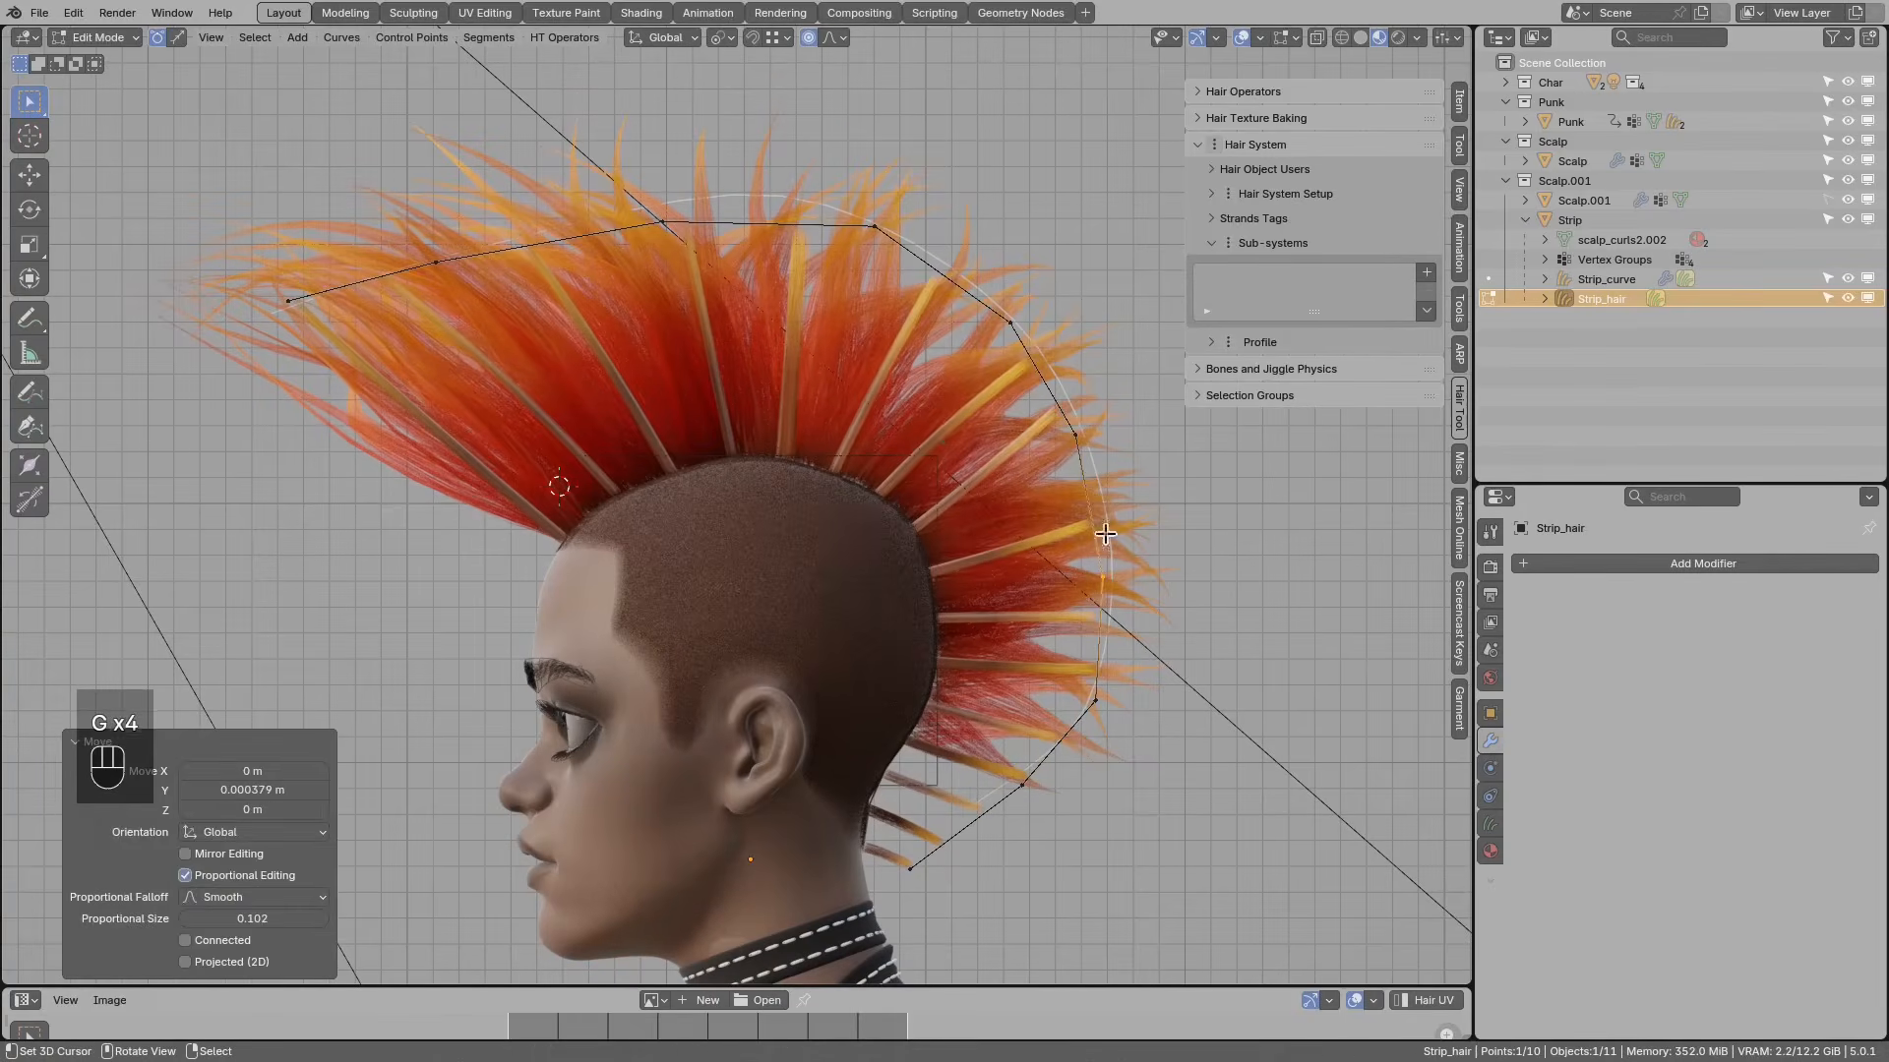
# Step: Leave curve editing and select the Strip_curve hair object
pyautogui.press('Tab')
pyautogui.click(858, 425)
pyautogui.moveTo(843, 396); pyautogui.dragTo(739, 482, button='middle')
pyautogui.click(740, 482)
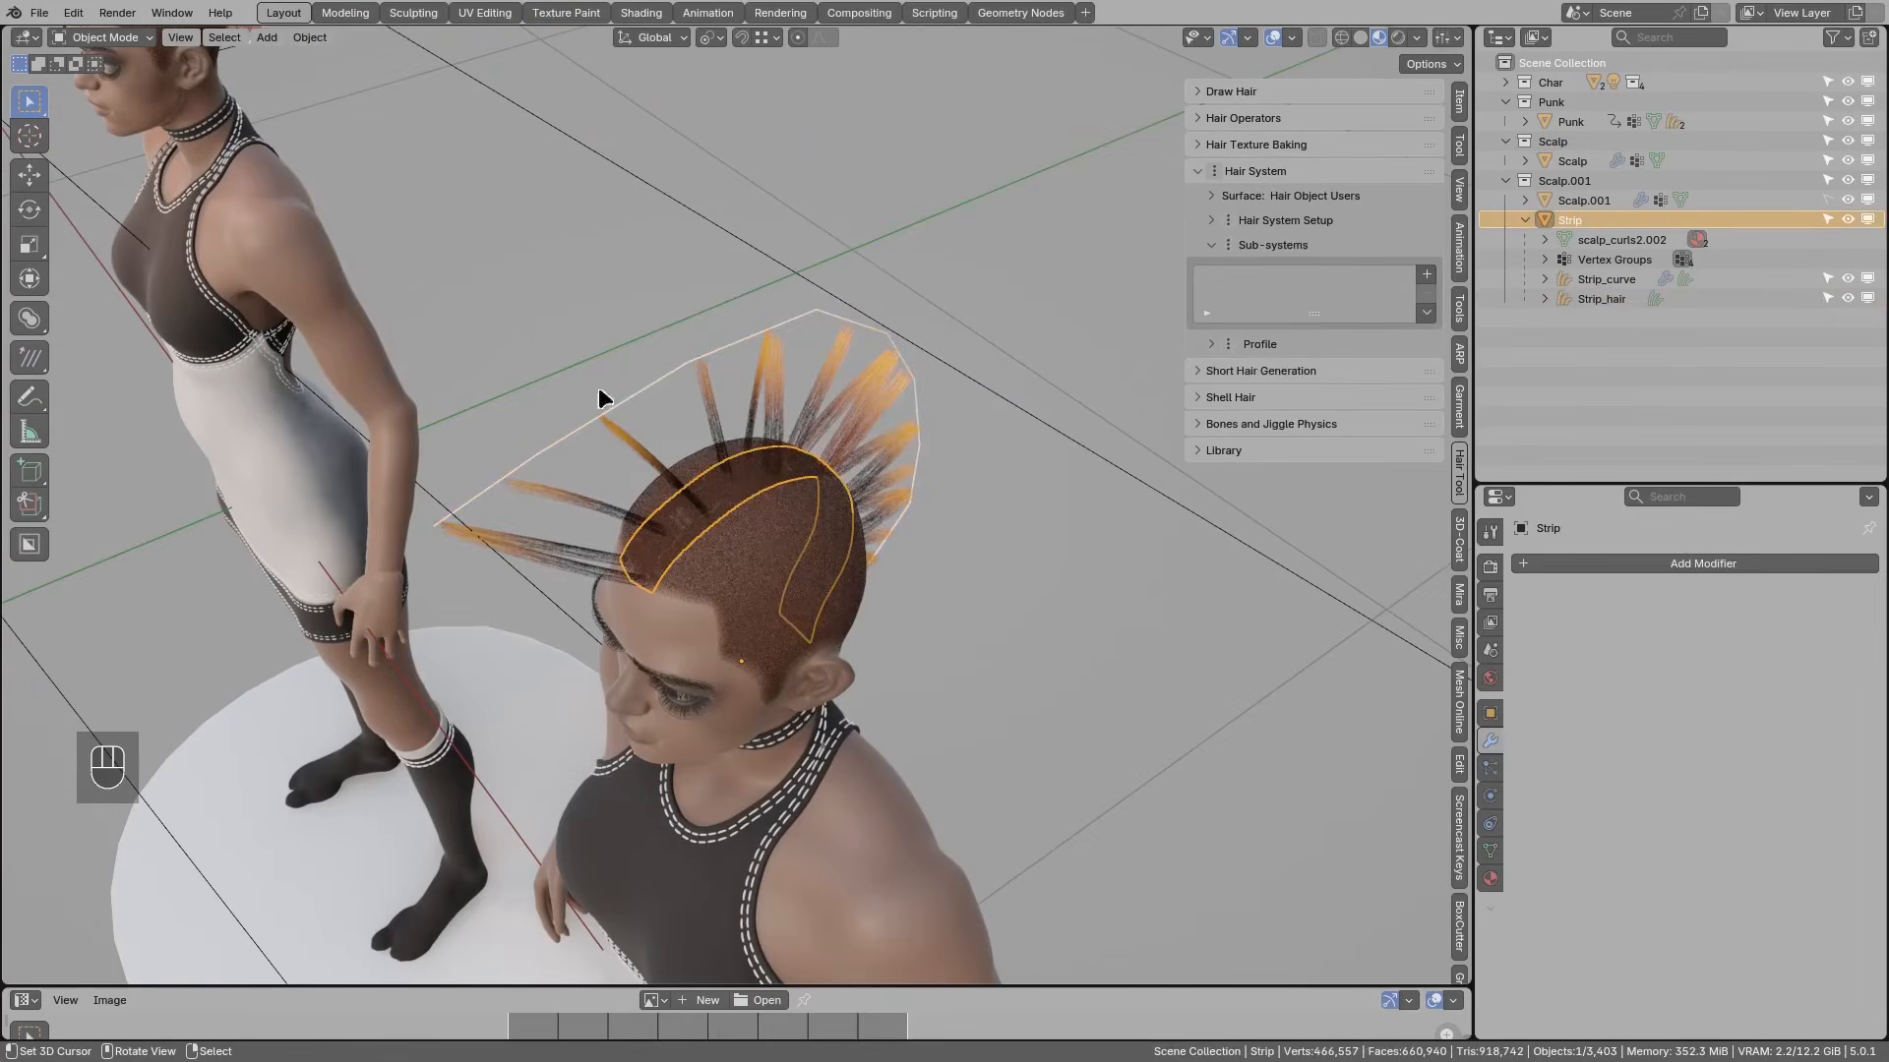
pyautogui.click(828, 389)
pyautogui.moveTo(816, 386); pyautogui.dragTo(795, 325, button='middle')
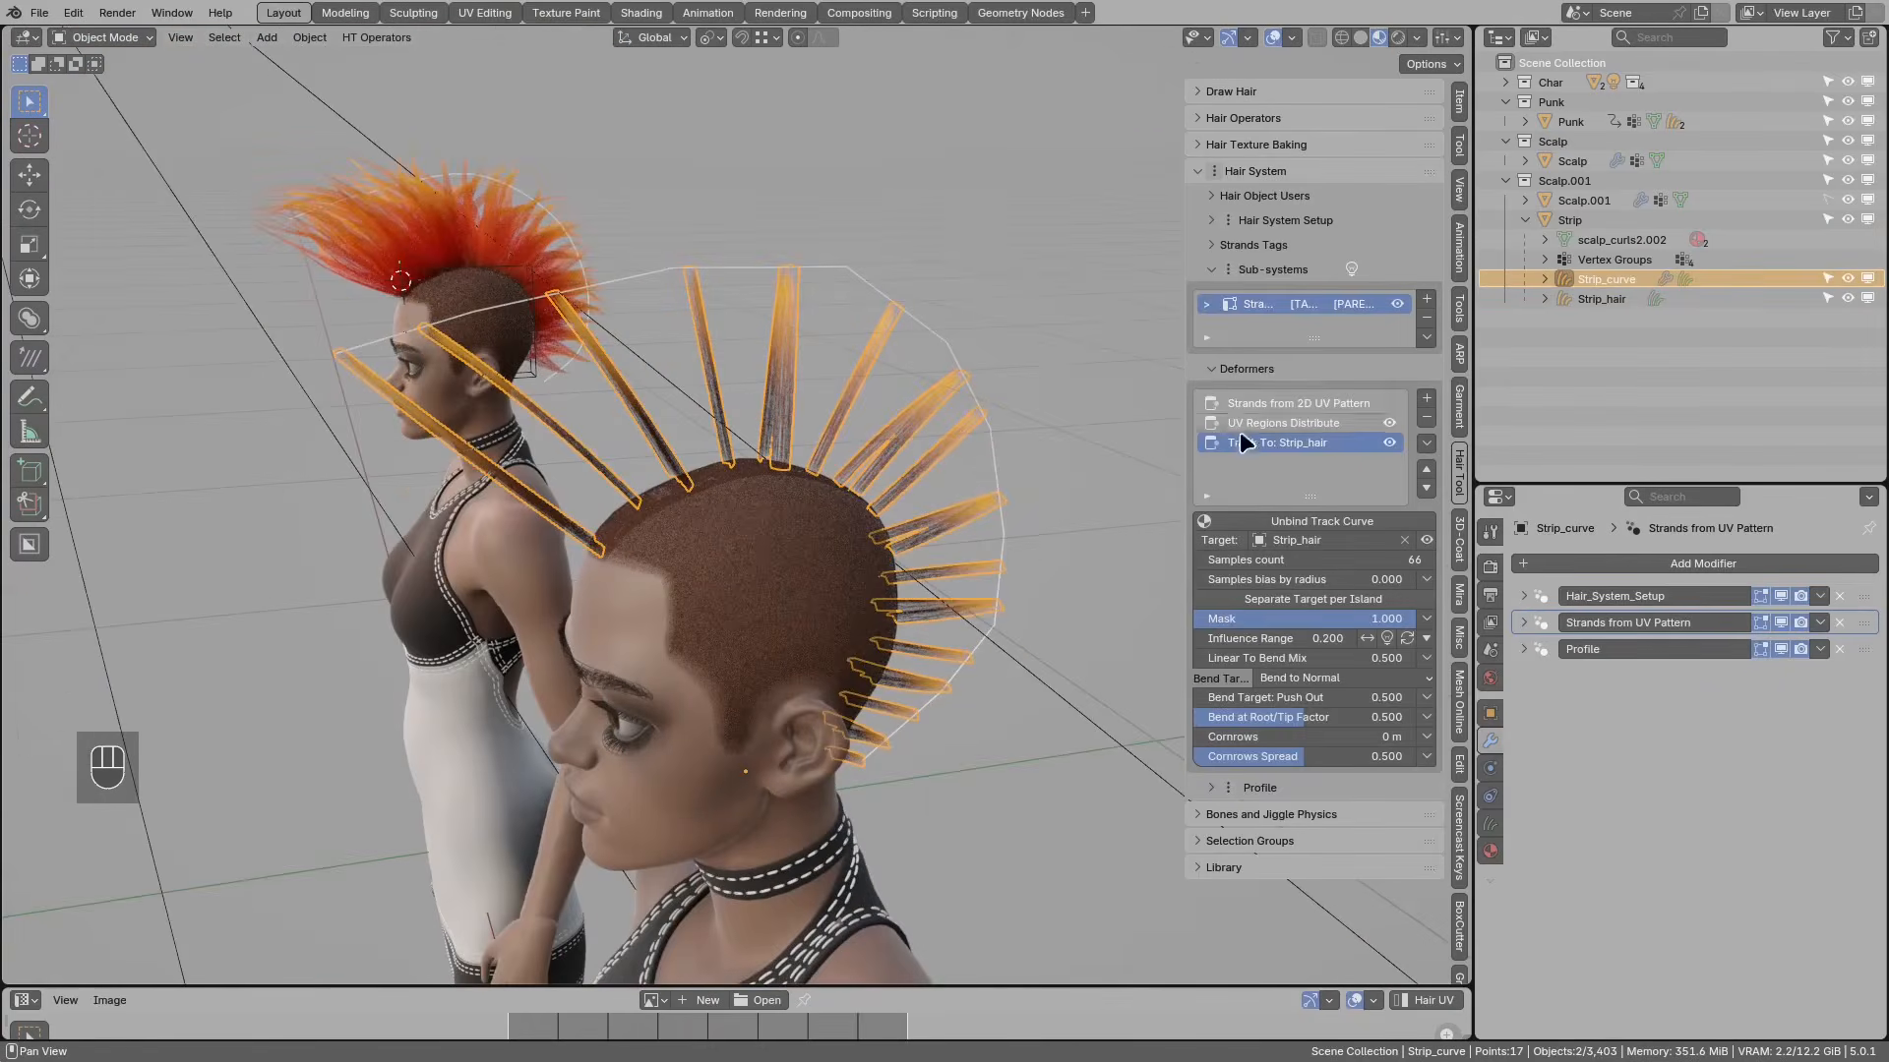
# Step: Enlarge the deformer list and add a Noise Deform deformer to Strip_curve
pyautogui.moveTo(1297, 492); pyautogui.dragTo(1296, 570)
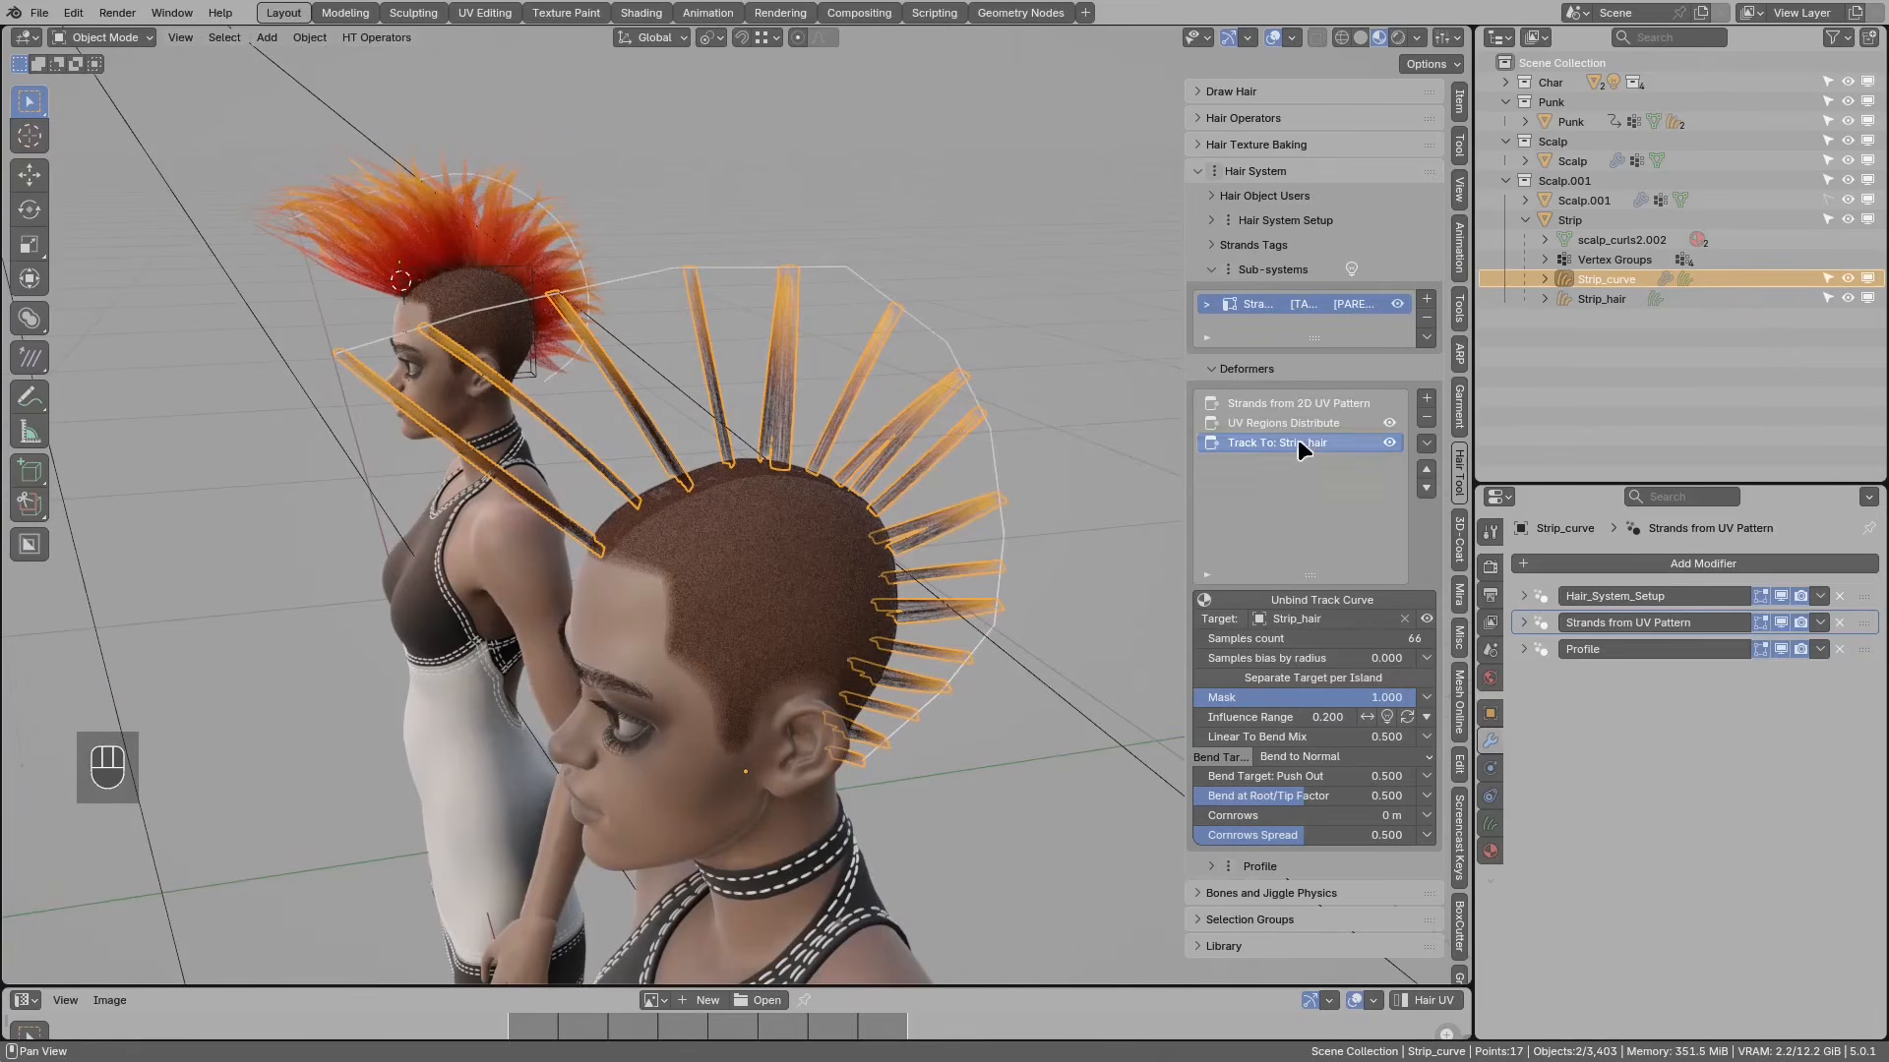
pyautogui.click(1425, 400)
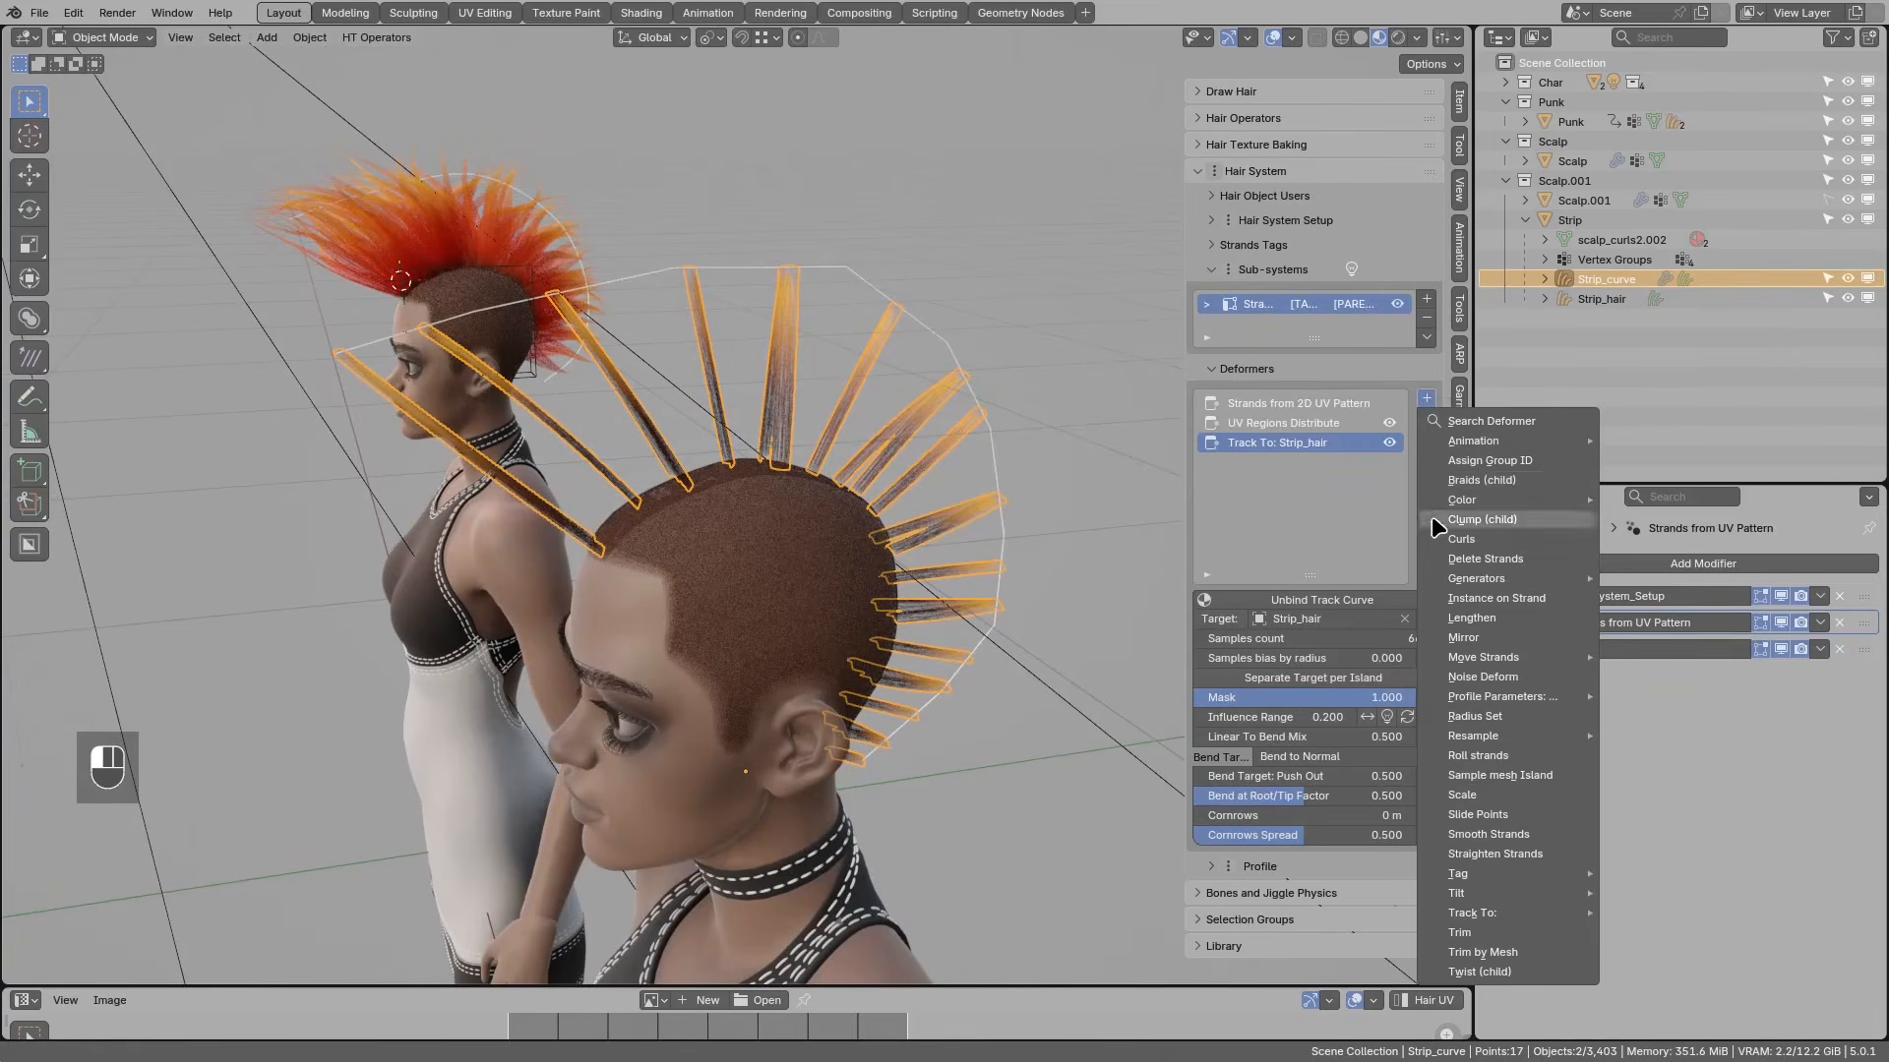
pyautogui.click(1466, 680)
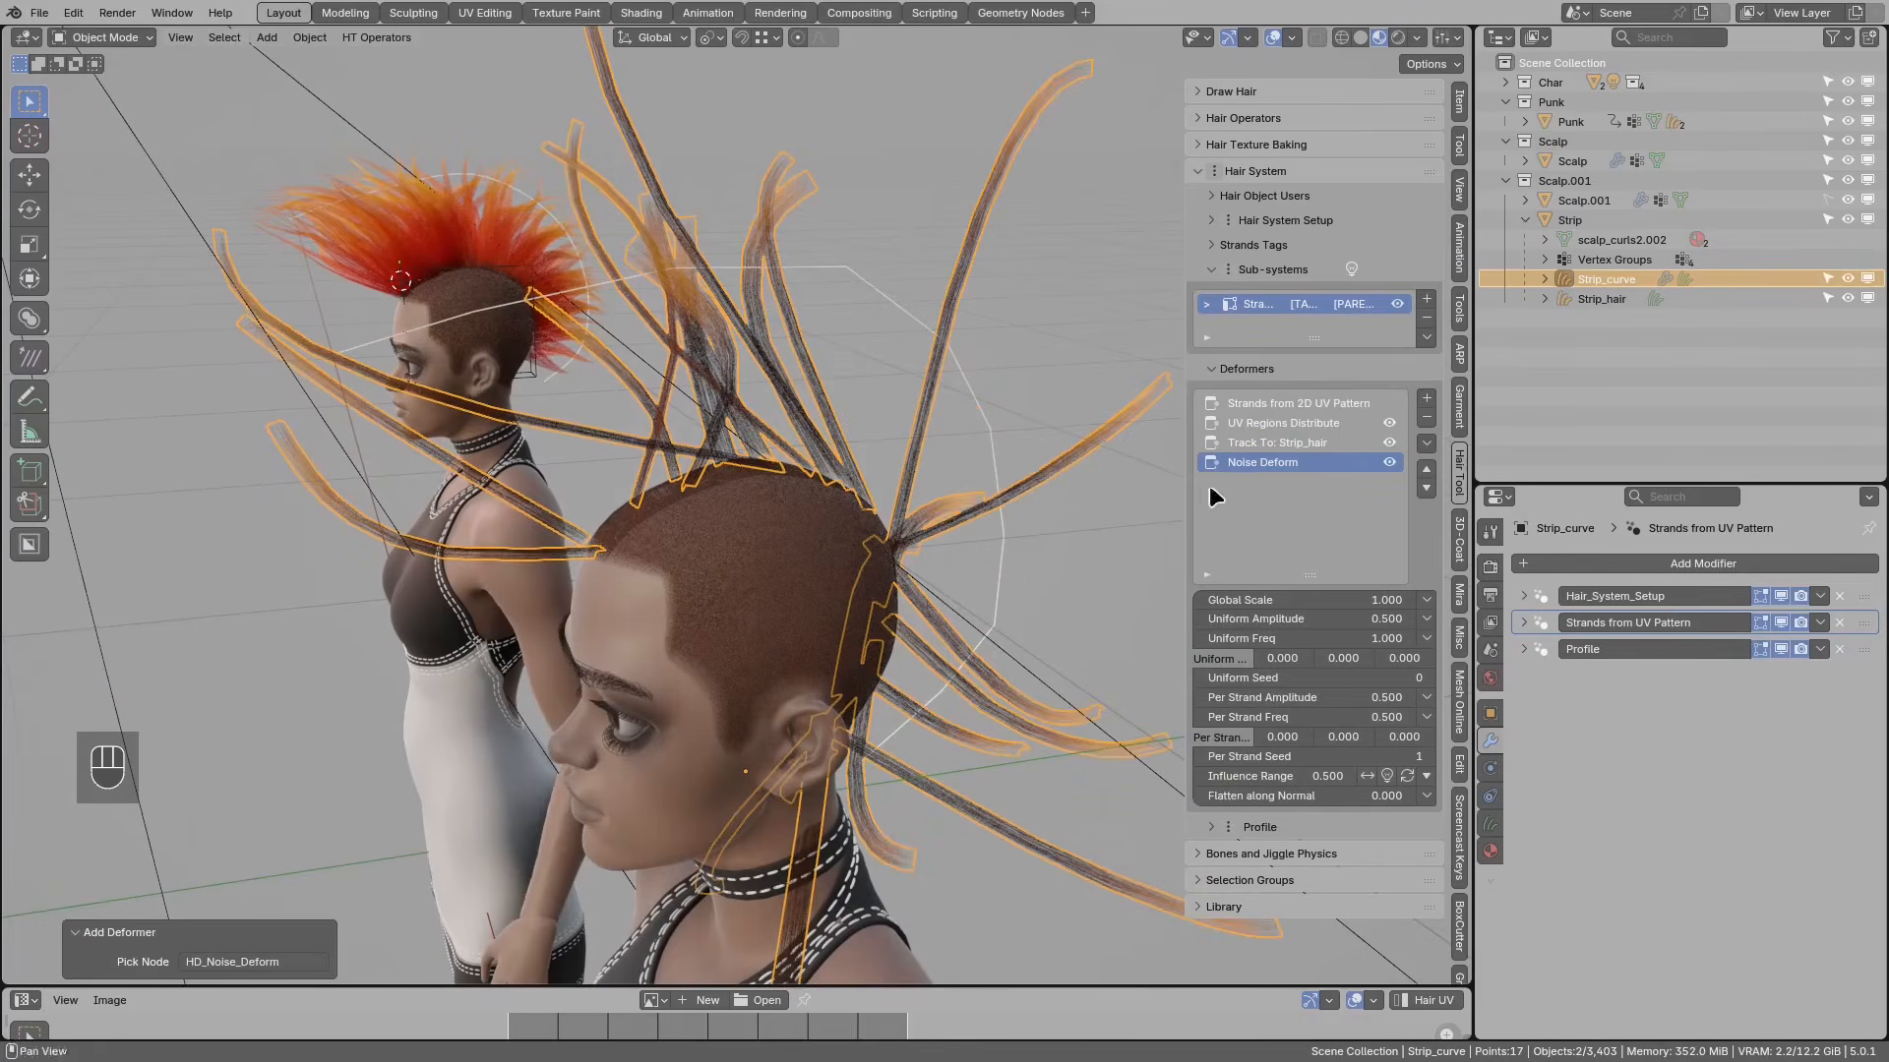
# Step: Set the Noise Deform's Global Scale to 0.1 and check the strands from the side
pyautogui.scroll(-4, 738, 505)
pyautogui.scroll(5, 818, 354)
pyautogui.click(1298, 599)
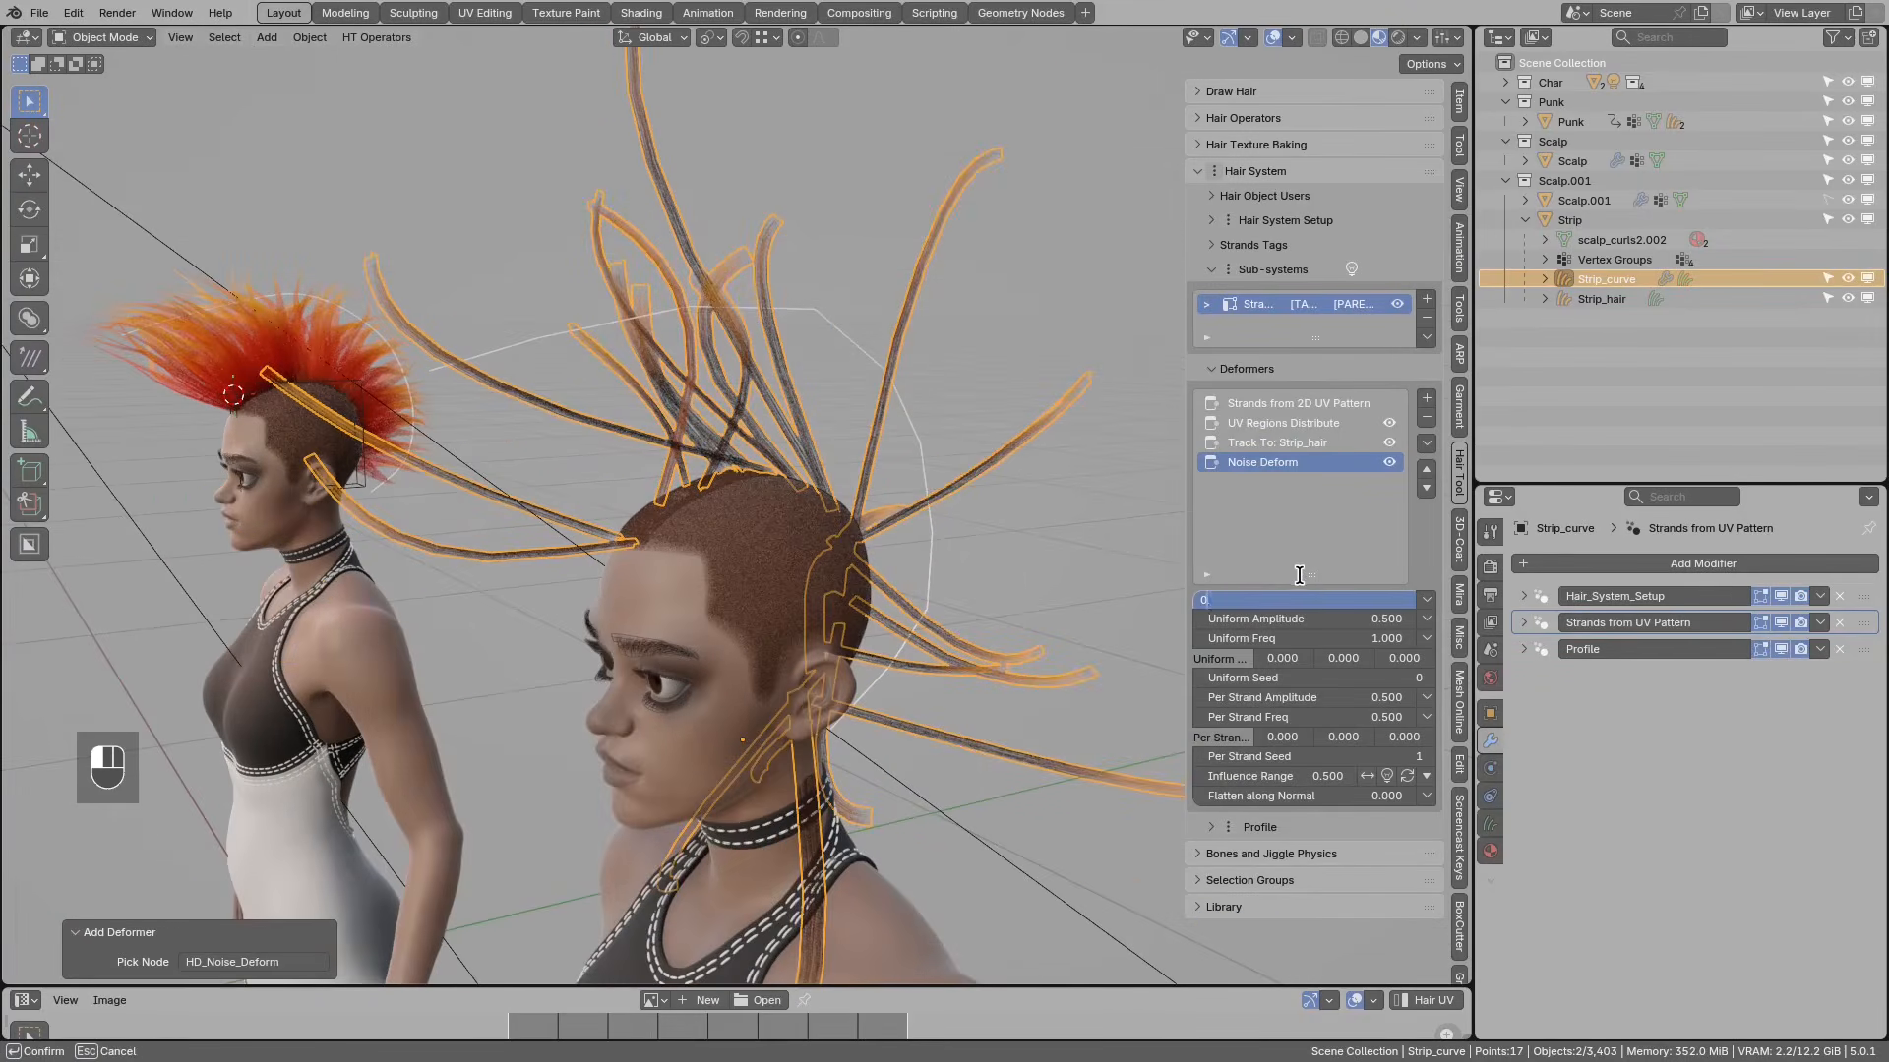
pyautogui.press('Return')
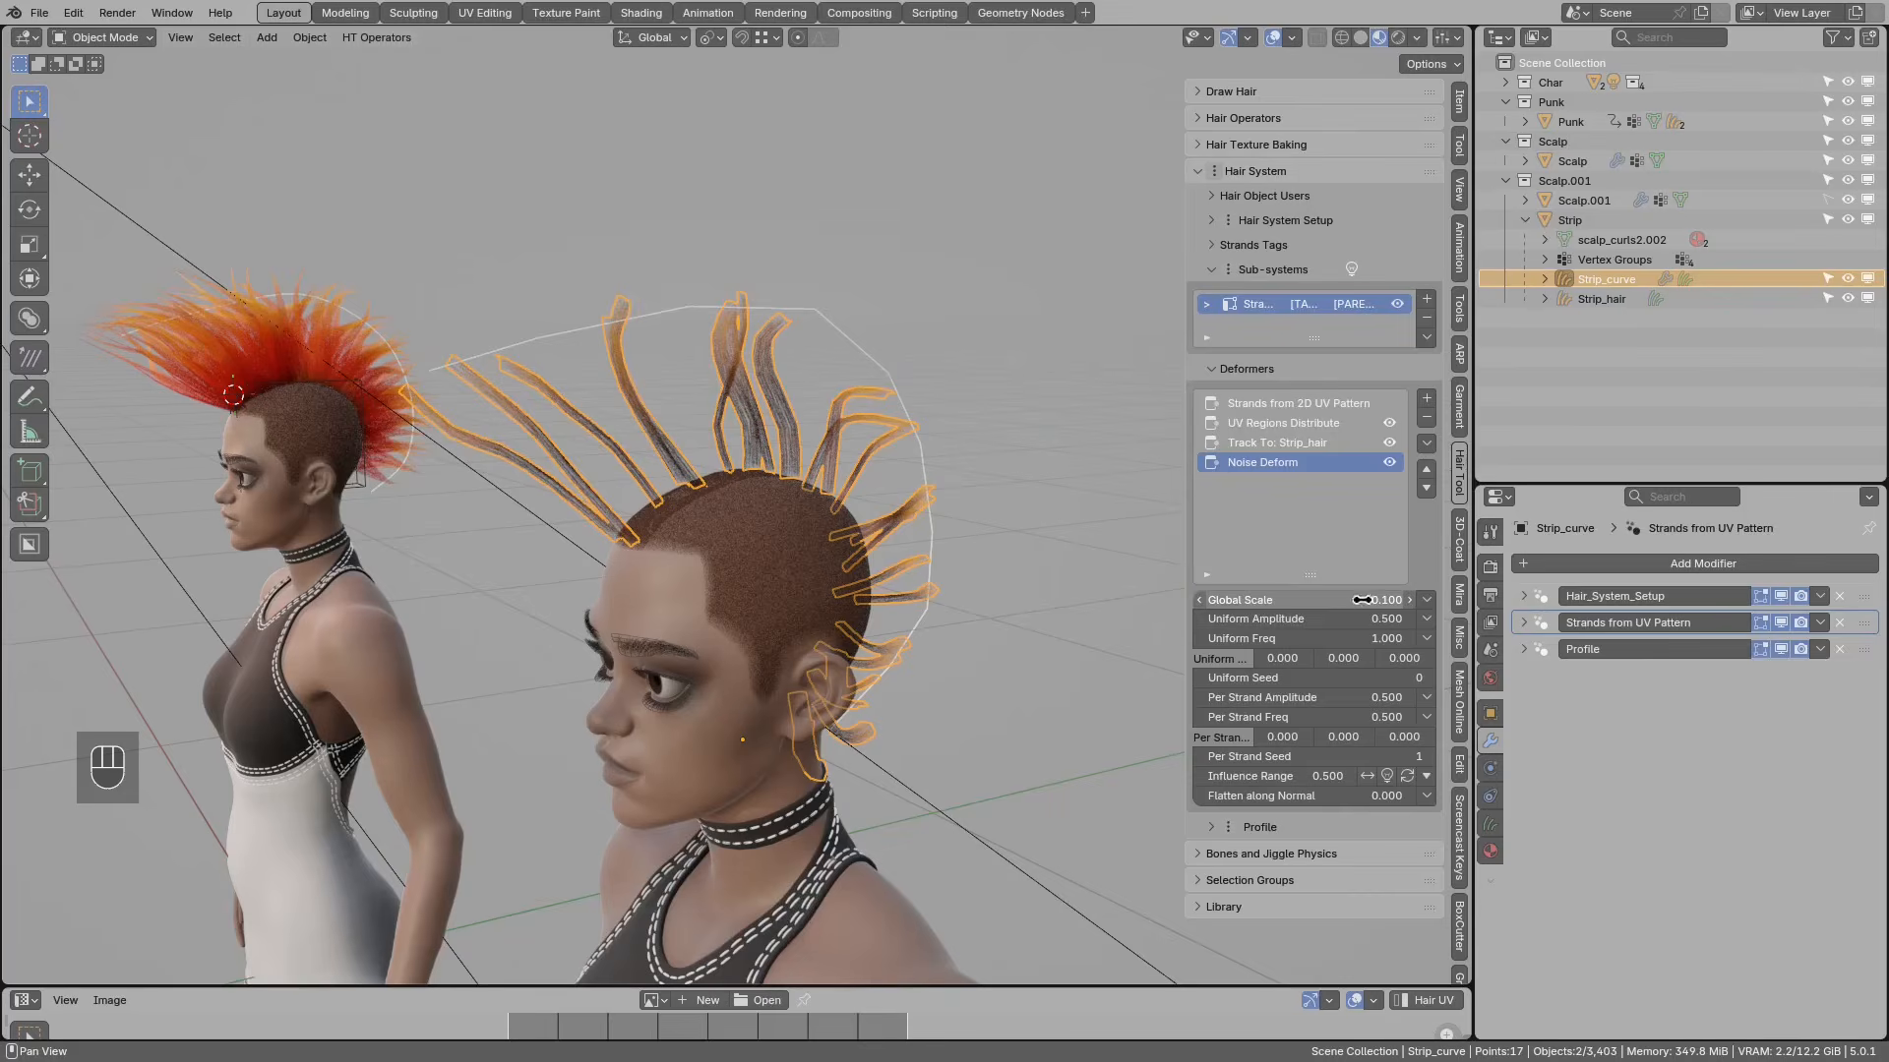
pyautogui.moveTo(912, 457); pyautogui.dragTo(1063, 598, button='middle')
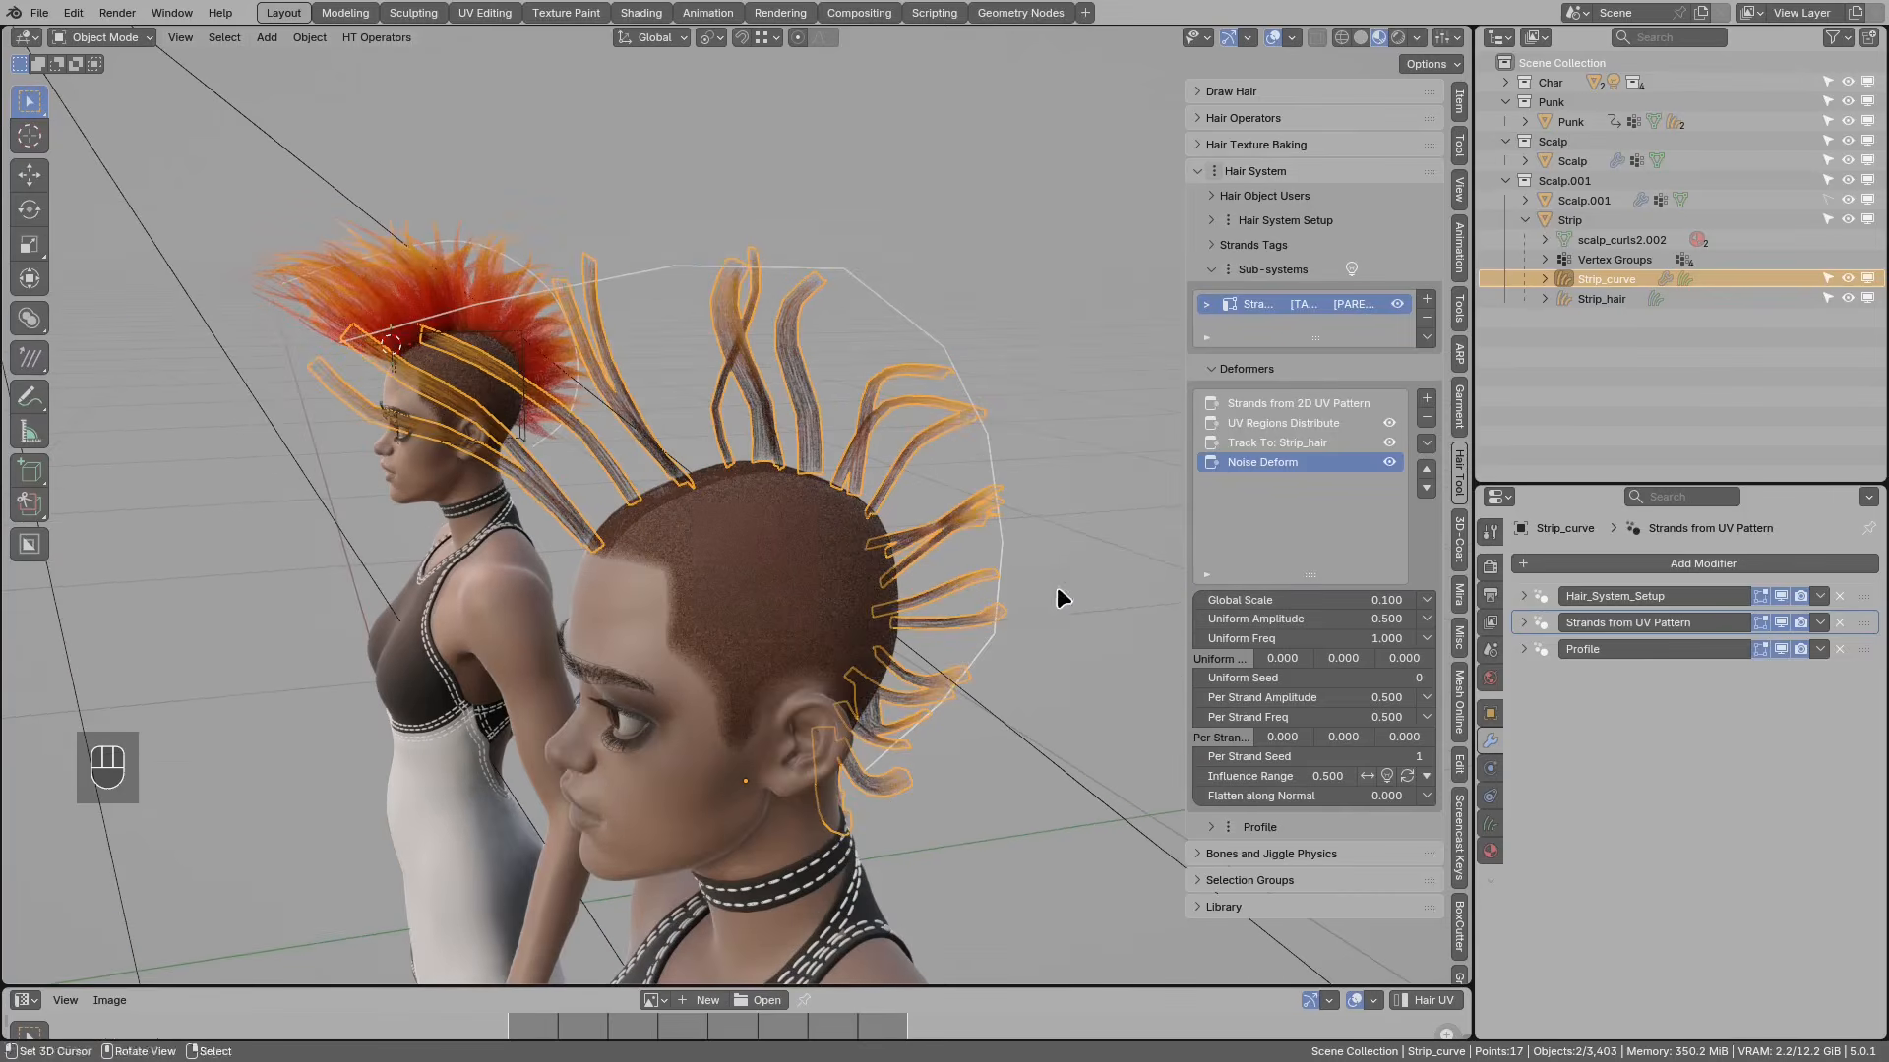
# Step: Bracket the per-strand noise settings with a temporary annotation and set Per Strand Amplitude to 0
pyautogui.press('d')
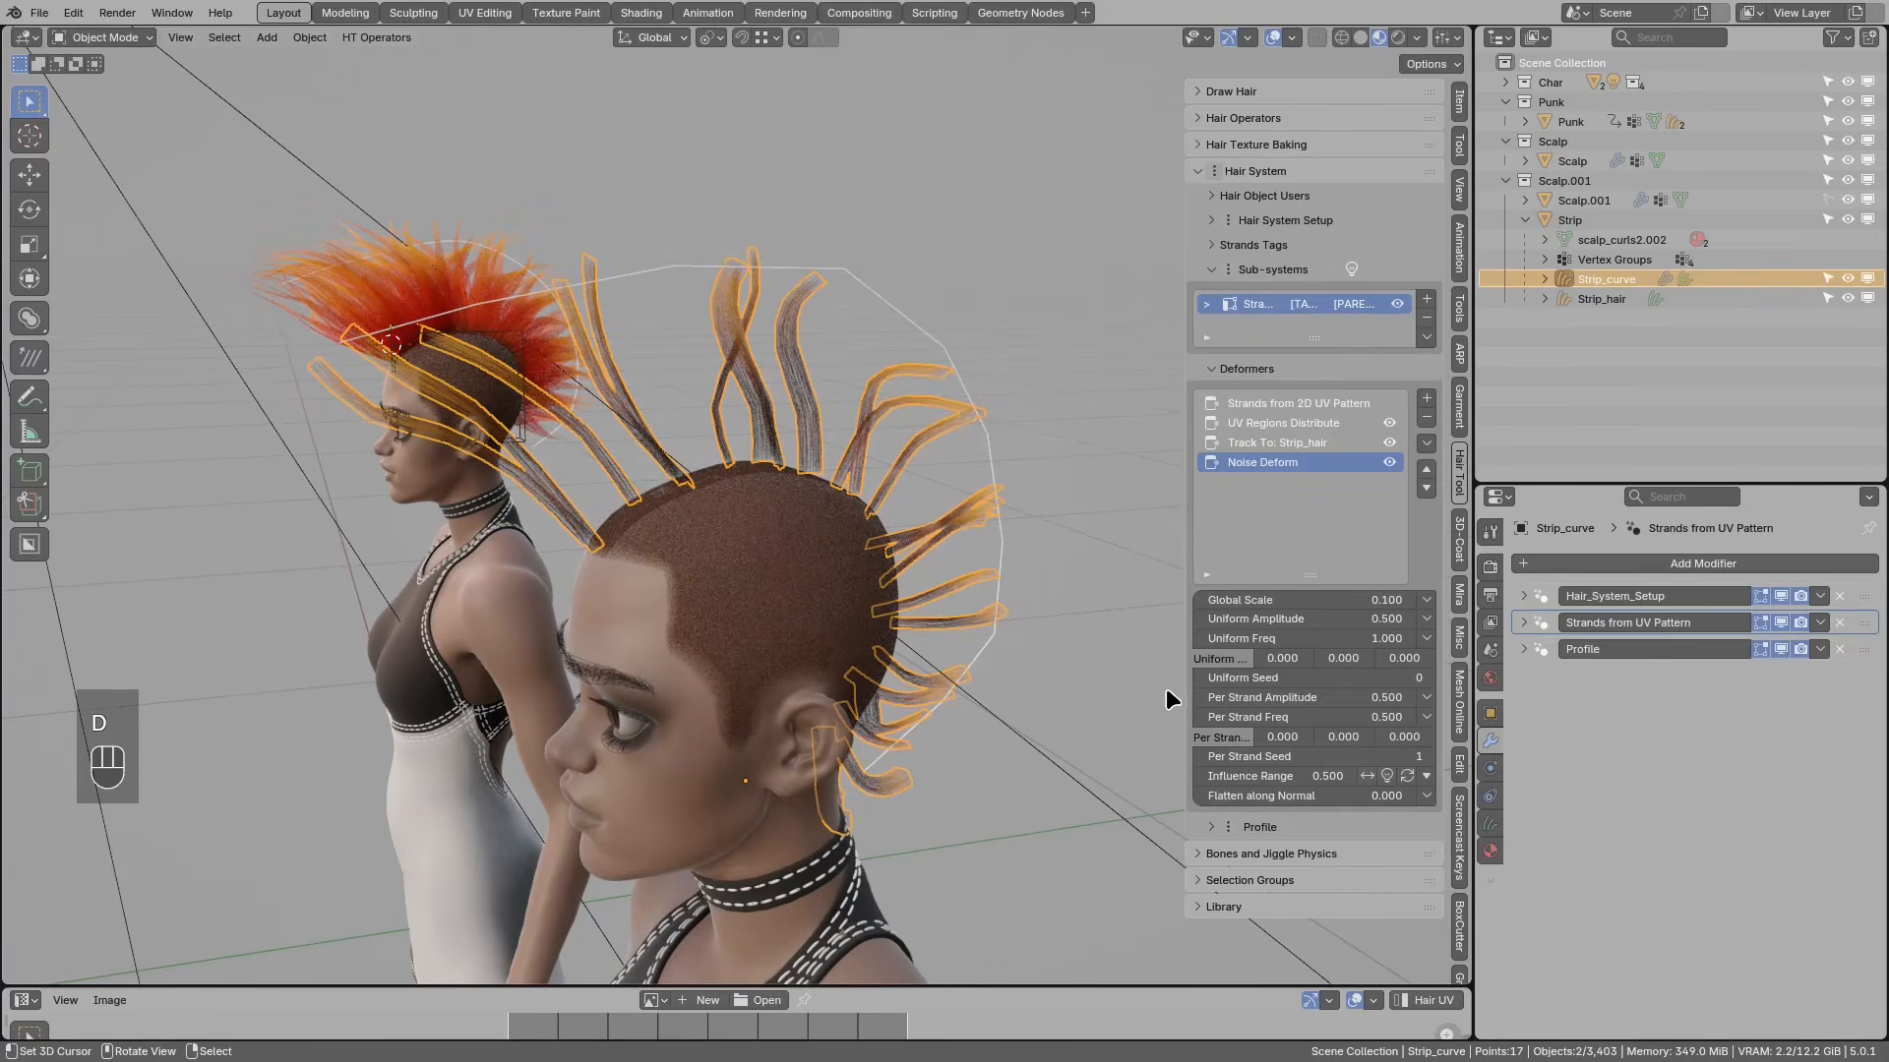
pyautogui.moveTo(1166, 685); pyautogui.dragTo(1169, 784)
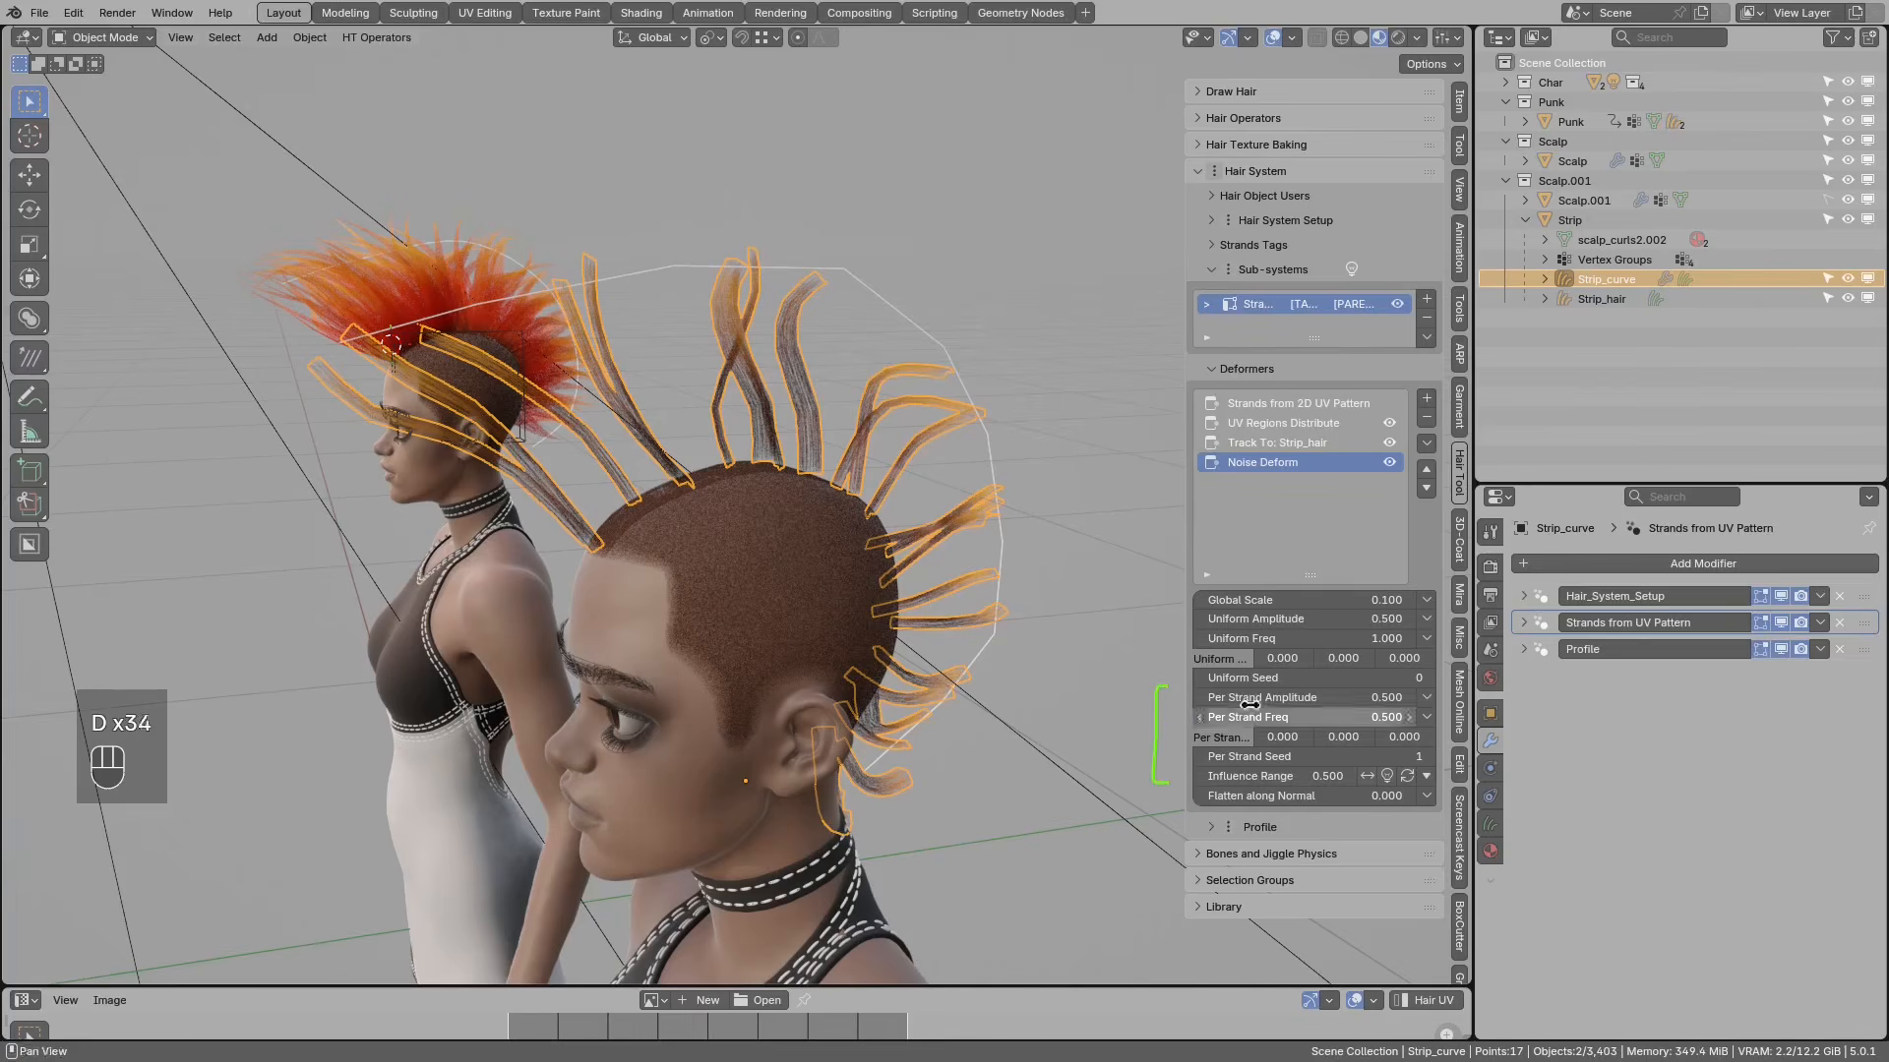
pyautogui.moveTo(1316, 699)
pyautogui.mouseDown()
pyautogui.moveTo(1249, 699)
pyautogui.moveTo(1277, 704)
pyautogui.mouseUp()
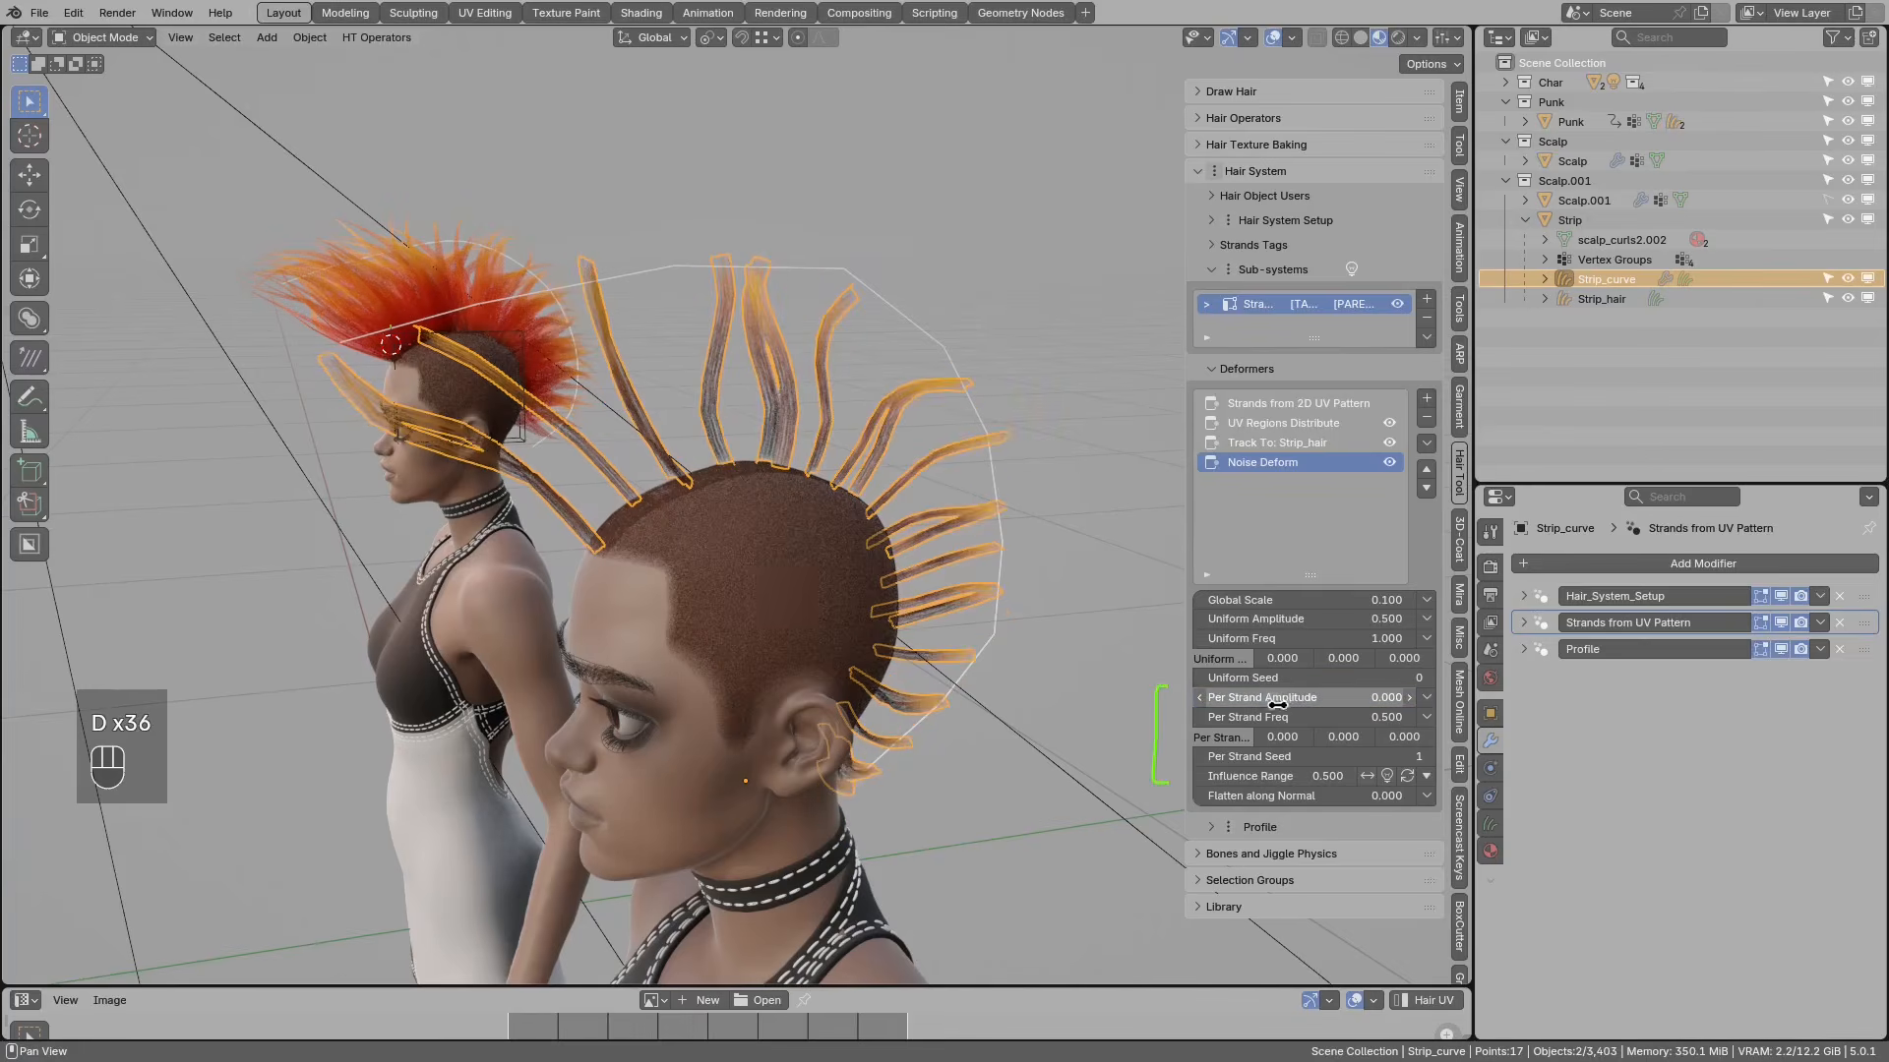
pyautogui.press('d')
pyautogui.moveTo(1147, 687); pyautogui.dragTo(1168, 771, button='right')
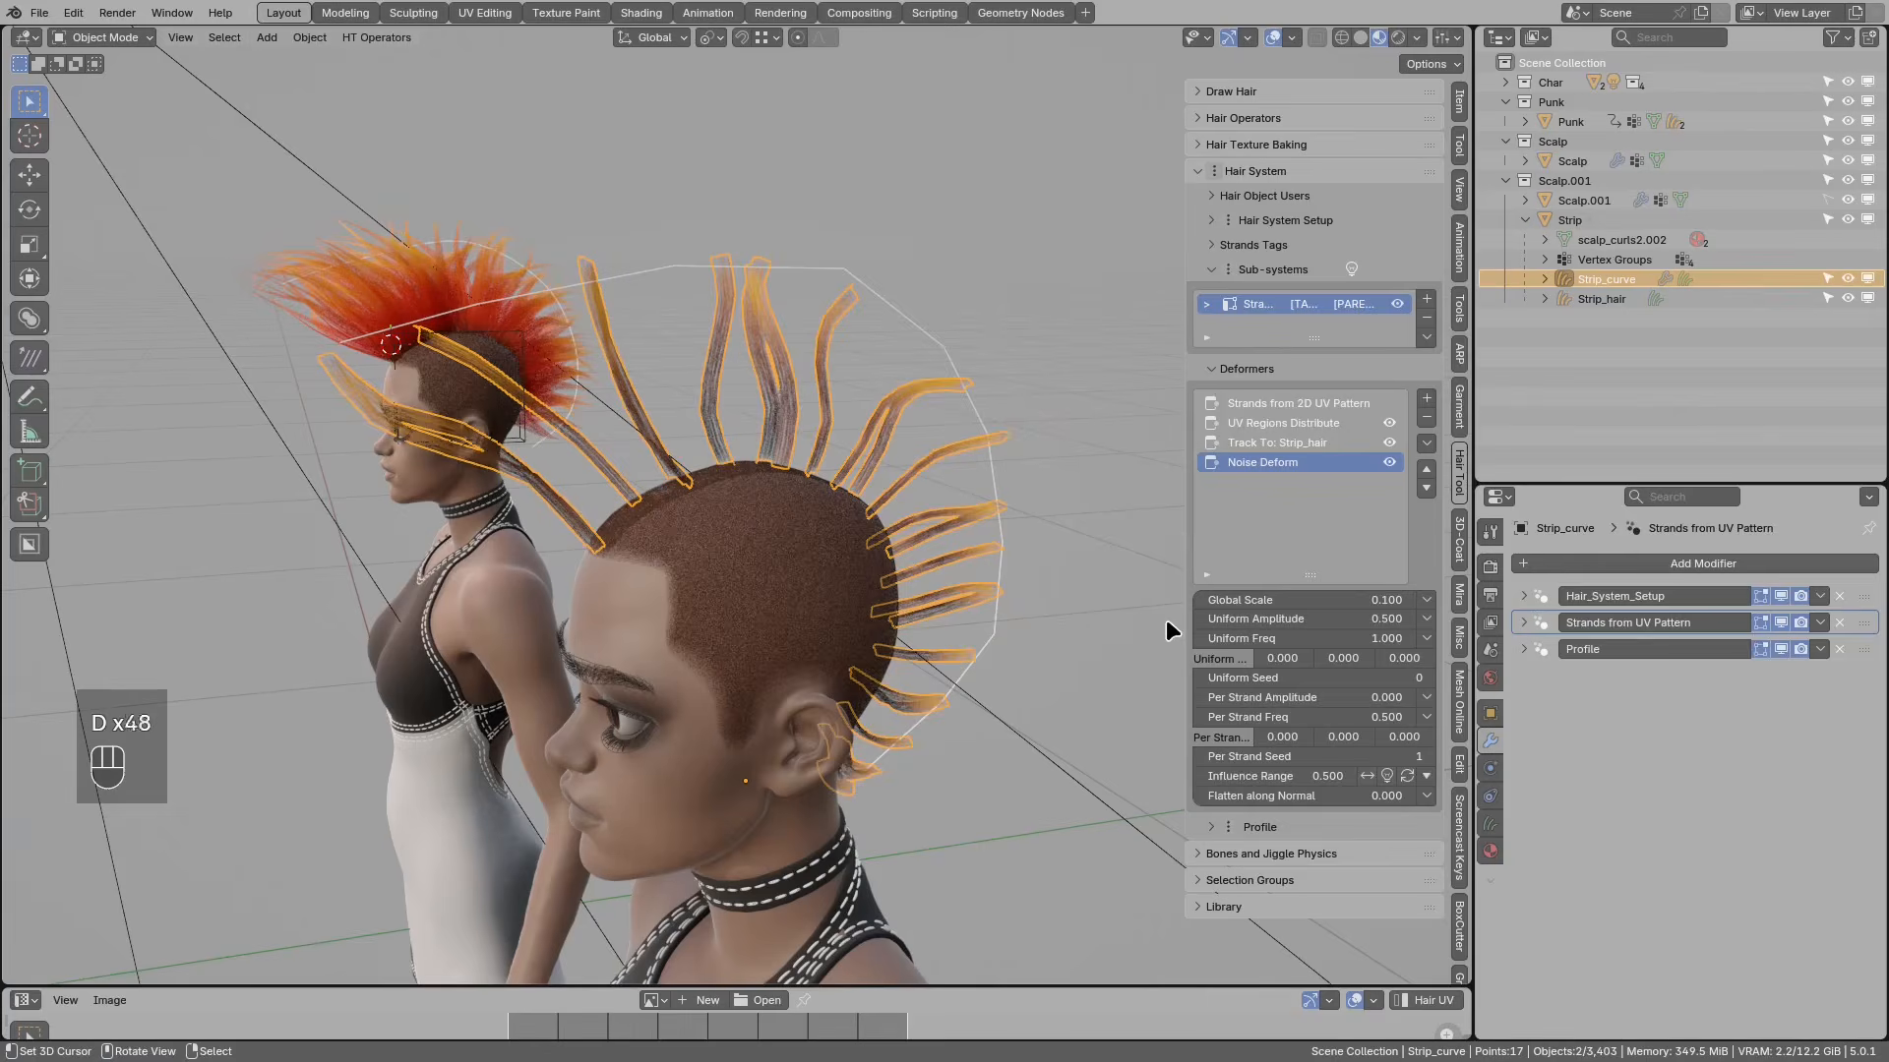
# Step: Bracket the uniform noise settings with an annotation and set Uniform Amplitude to 1
pyautogui.moveTo(1167, 611); pyautogui.dragTo(1176, 651)
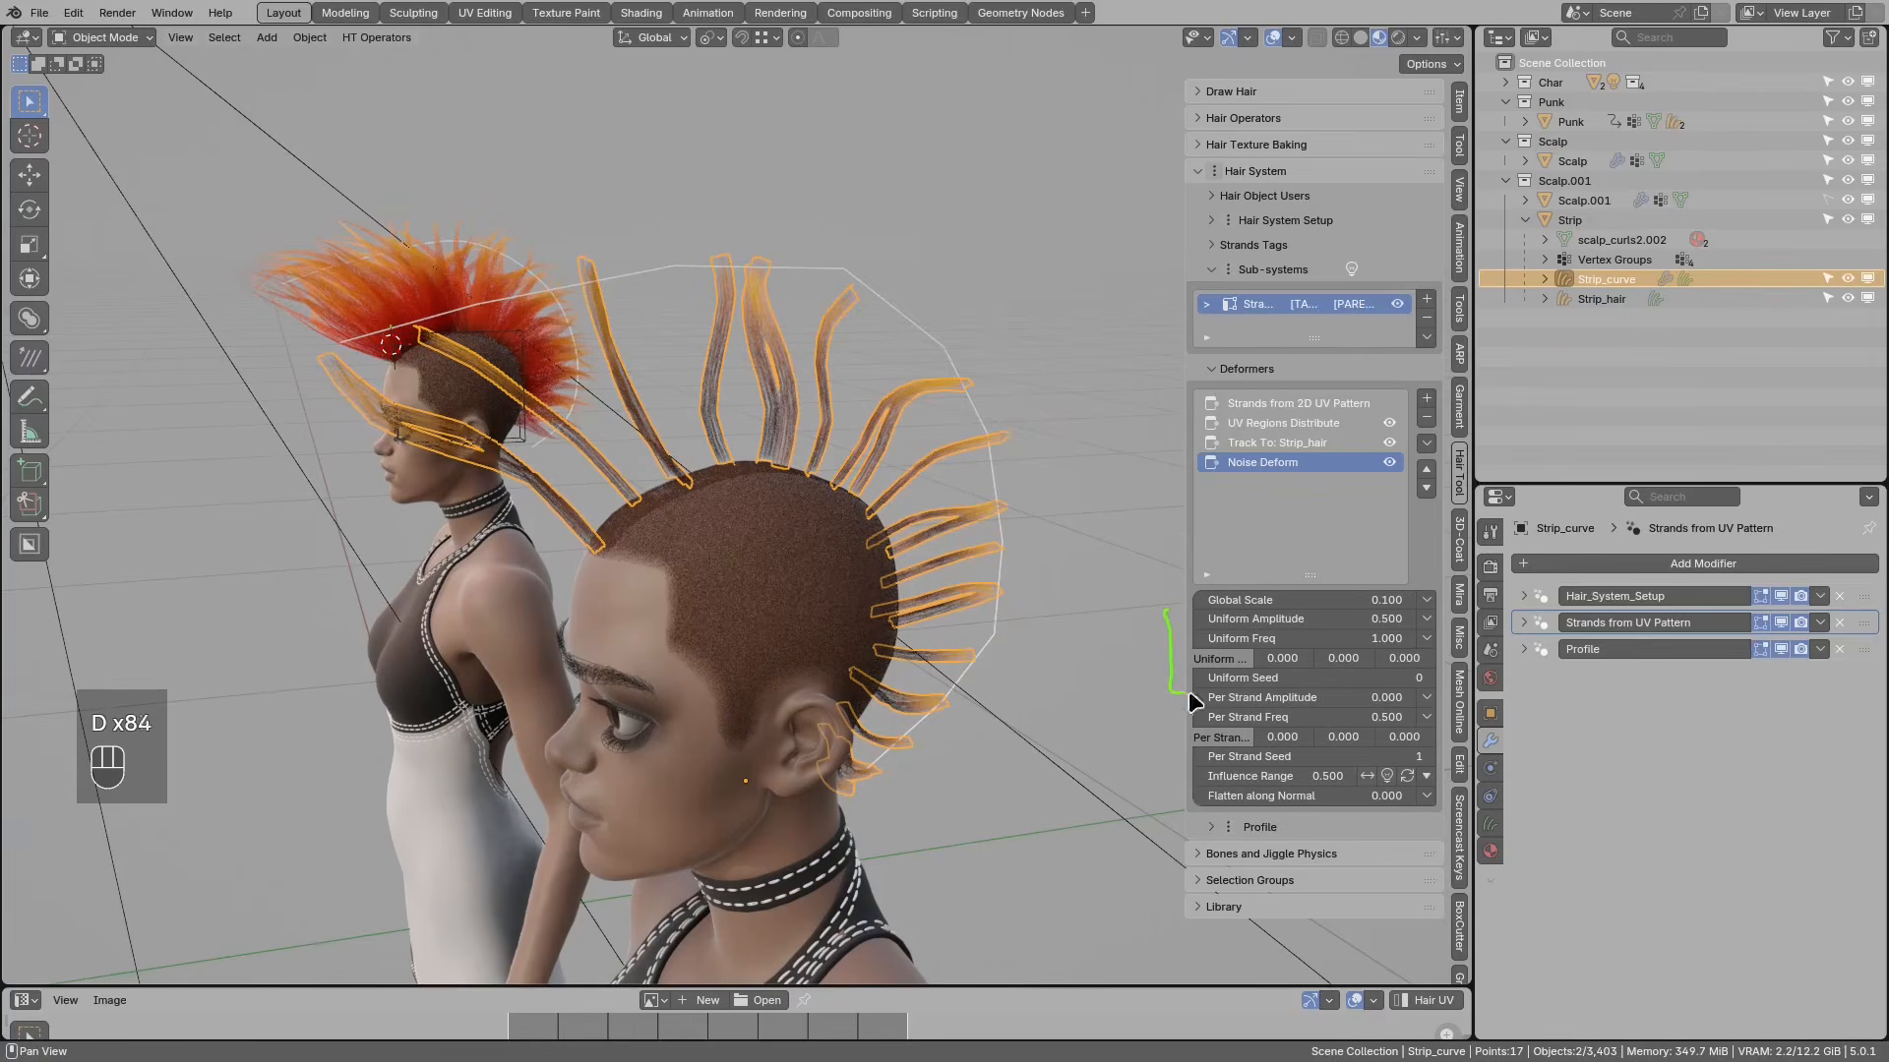
pyautogui.moveTo(1381, 617)
pyautogui.mouseDown()
pyautogui.moveTo(1436, 618)
pyautogui.moveTo(1416, 618)
pyautogui.mouseUp()
# Step: Trace the bends of neighbouring strands on the crown with temporary annotations, then erase the strokes
pyautogui.moveTo(947, 377)
pyautogui.mouseDown()
pyautogui.moveTo(907, 467)
pyautogui.moveTo(858, 488)
pyautogui.mouseUp()
pyautogui.moveTo(870, 492)
pyautogui.mouseDown(button='right')
pyautogui.moveTo(889, 431)
pyautogui.moveTo(913, 464)
pyautogui.mouseUp(button='right')
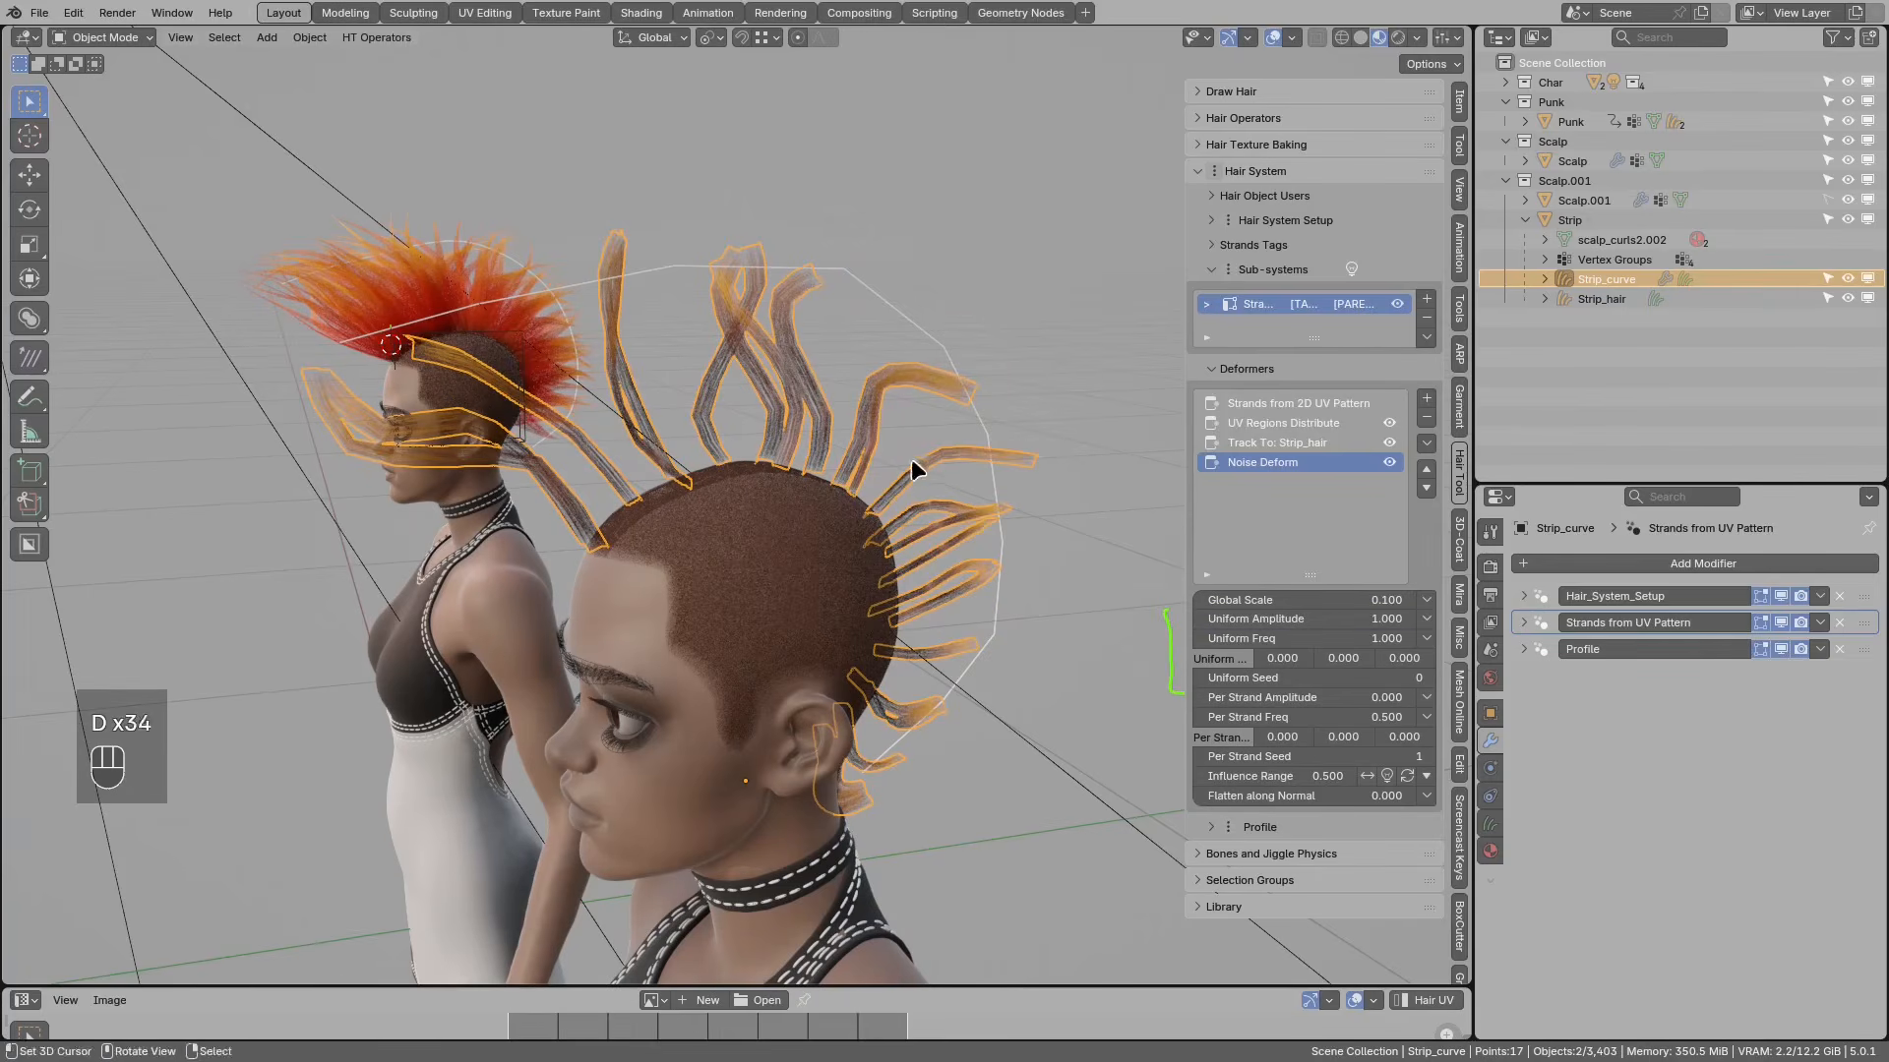
pyautogui.moveTo(831, 313)
pyautogui.mouseDown()
pyautogui.moveTo(803, 464)
pyautogui.moveTo(785, 386)
pyautogui.mouseUp()
pyautogui.moveTo(700, 300); pyautogui.dragTo(697, 388)
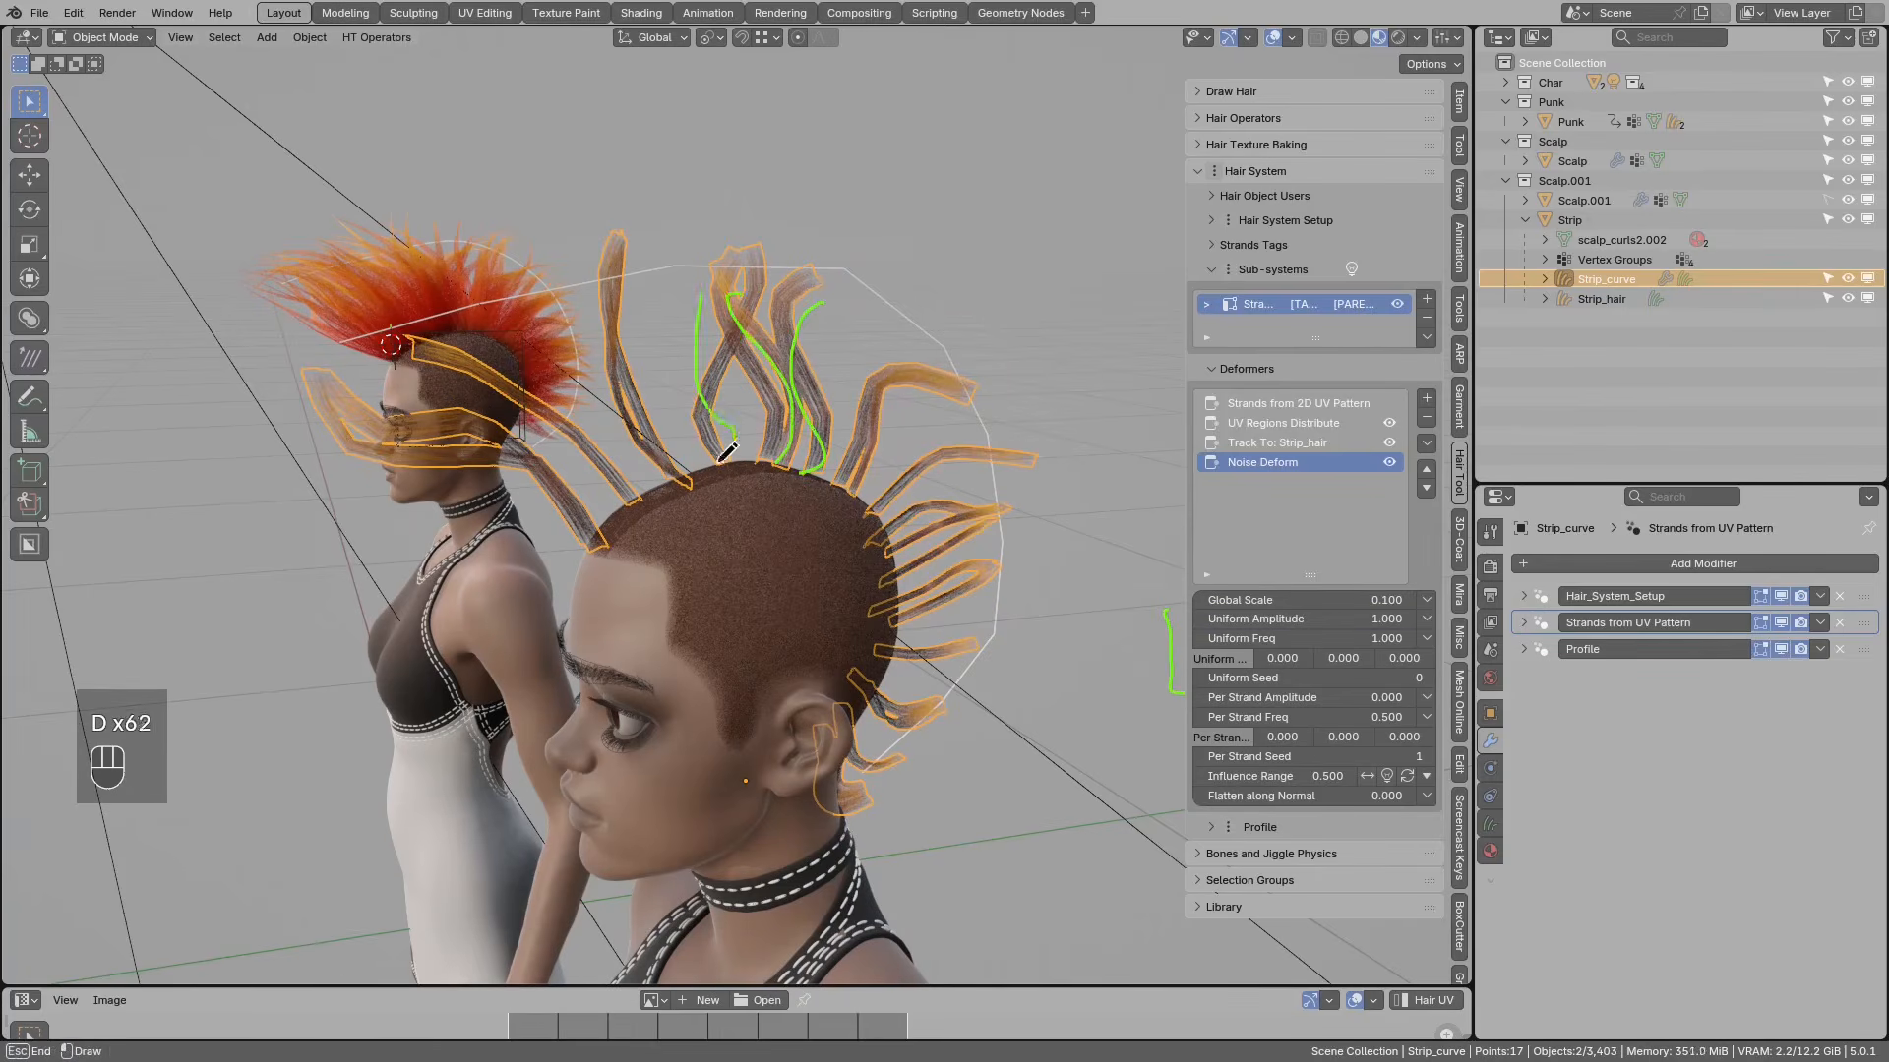
pyautogui.moveTo(738, 278); pyautogui.dragTo(763, 302, button='right')
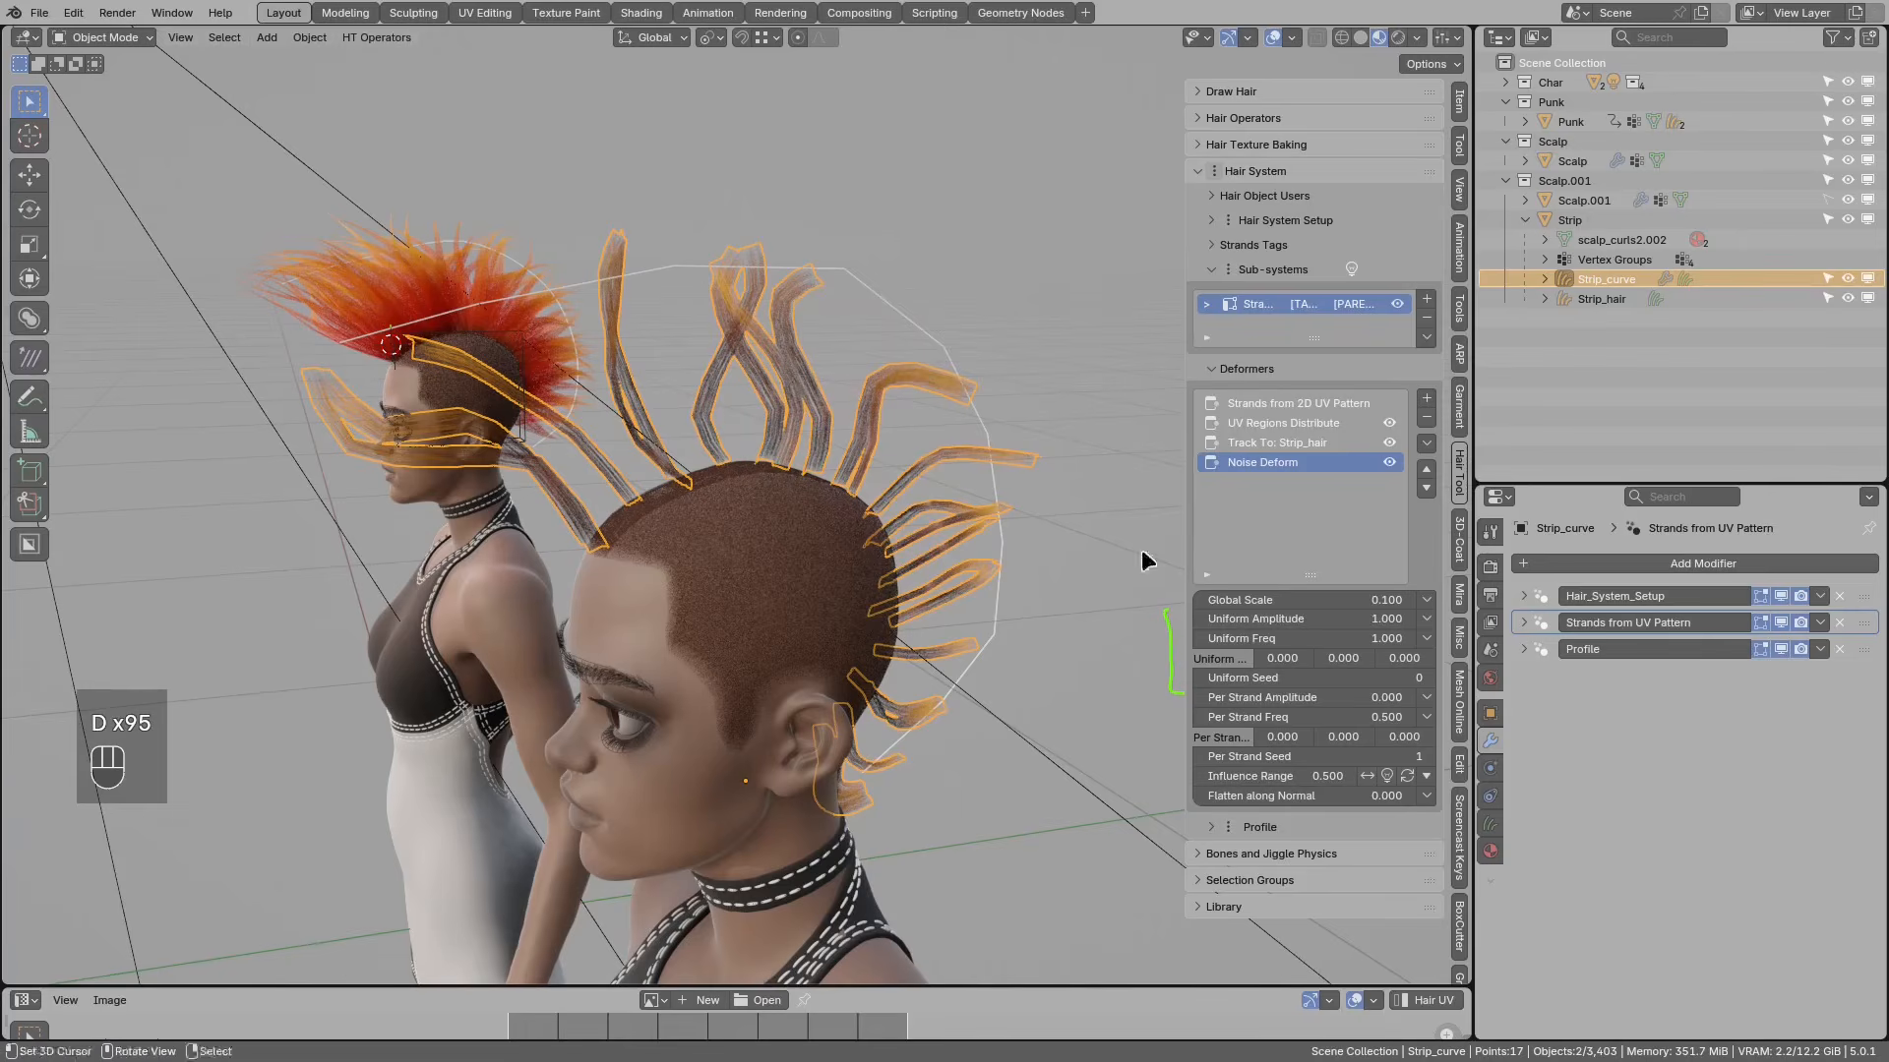
# Step: Set the Noise Deform's Uniform Freq to 0.7
pyautogui.click(1205, 643)
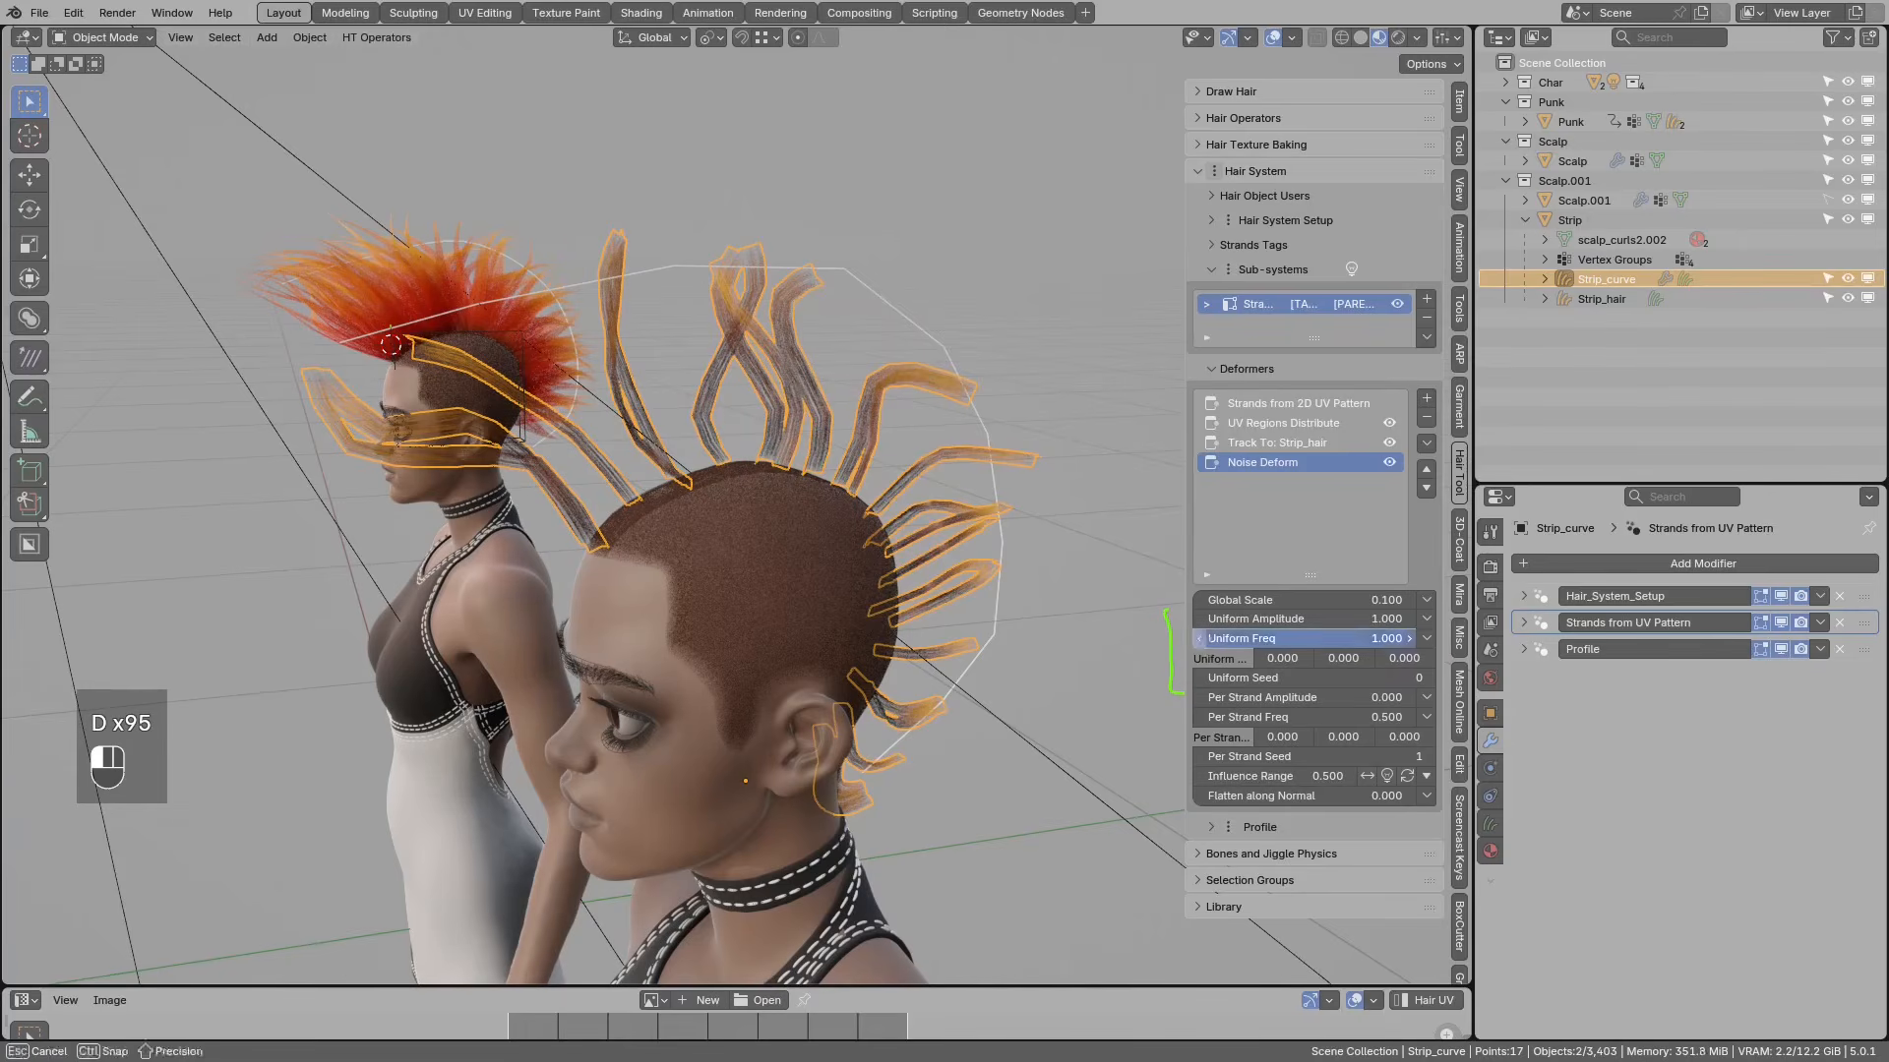
pyautogui.doubleClick(1206, 643)
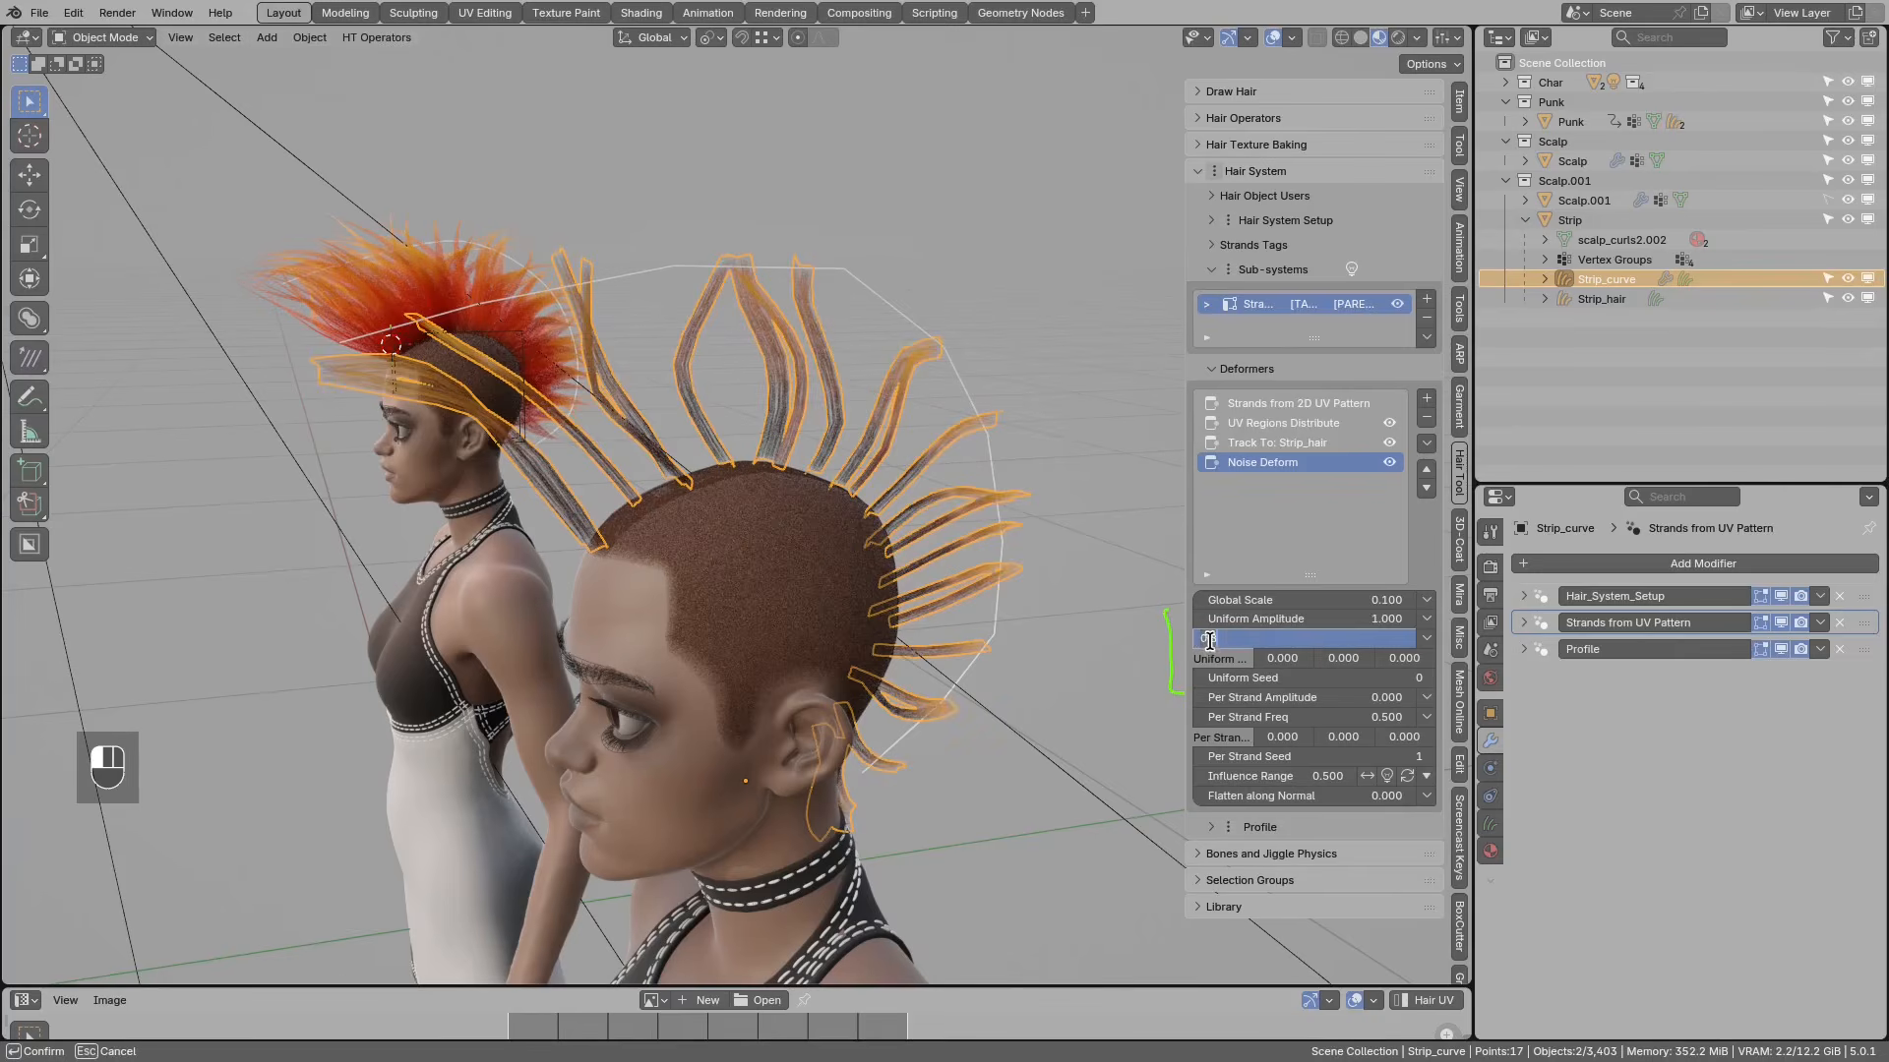
pyautogui.write('0.7')
pyautogui.press('Return')
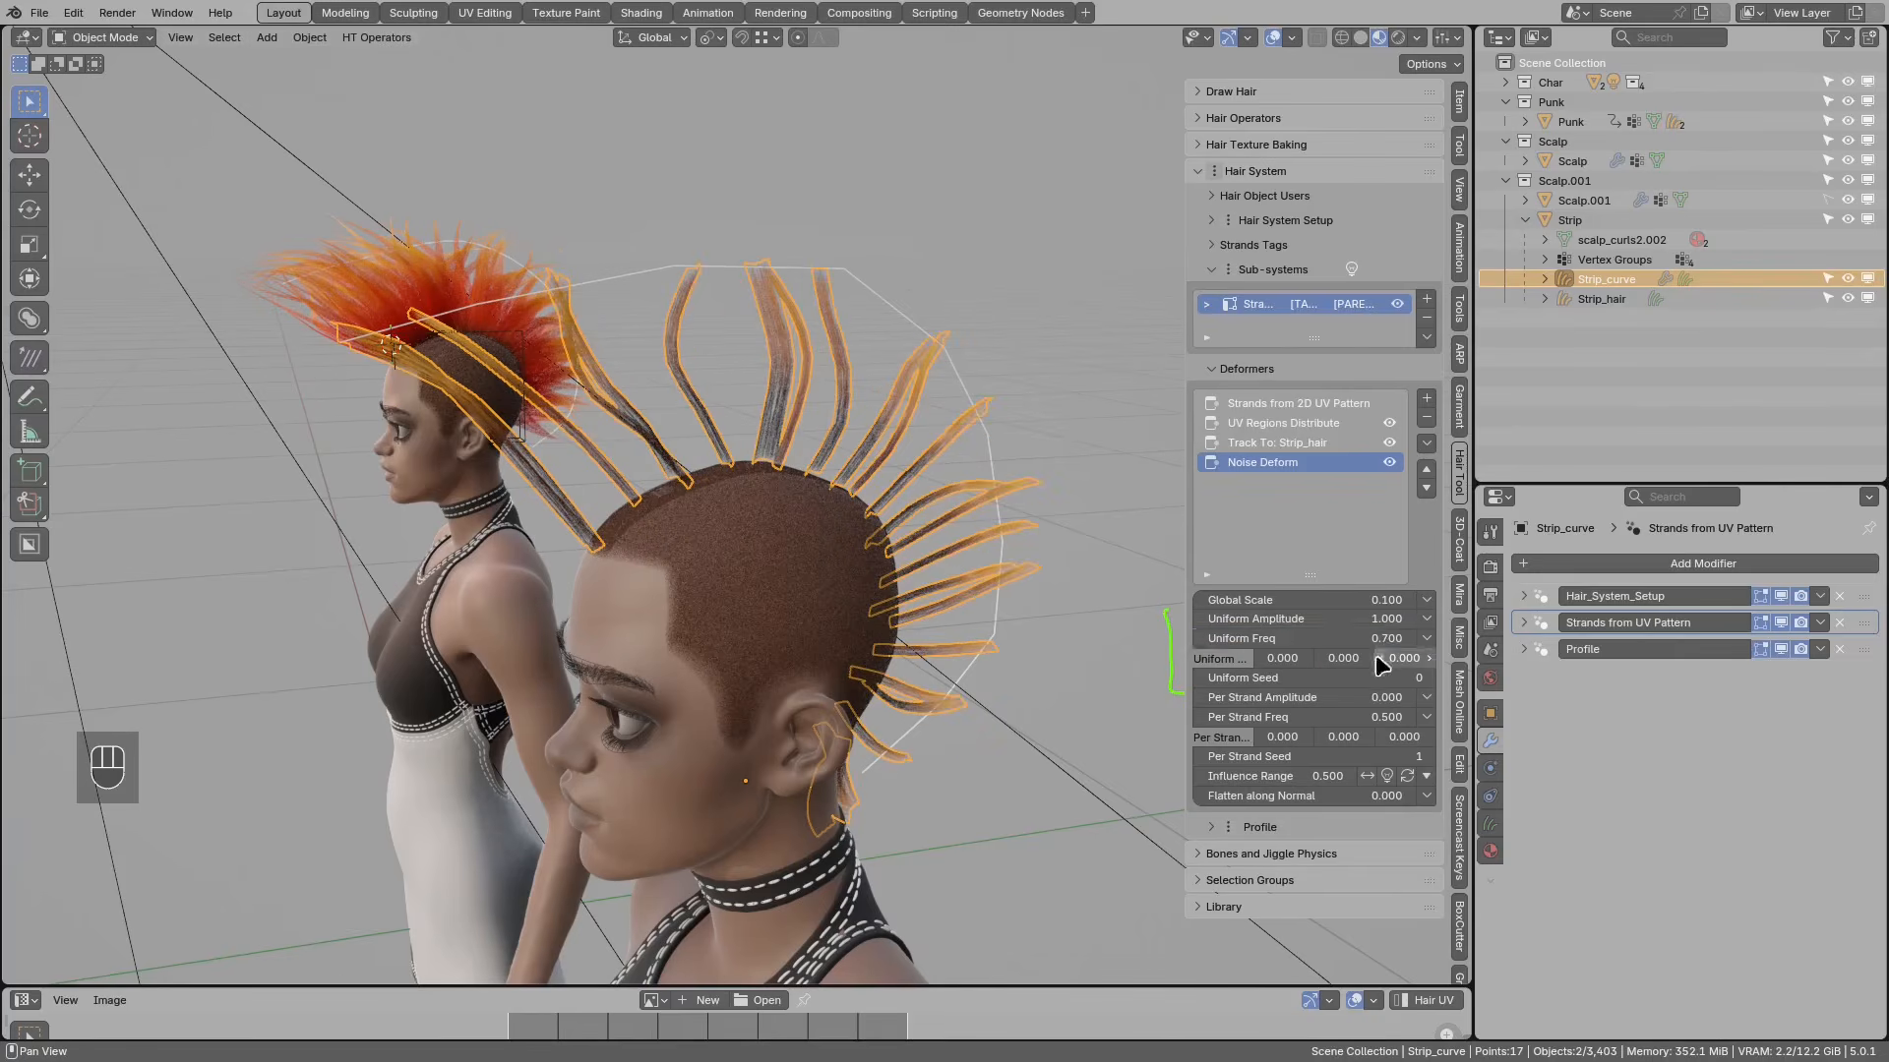
# Step: Mark the strands on top of the head with a temporary annotation and erase it
pyautogui.moveTo(1164, 687)
pyautogui.mouseDown(button='middle')
pyautogui.moveTo(1043, 458)
pyautogui.moveTo(919, 439)
pyautogui.moveTo(801, 498)
pyautogui.moveTo(632, 463)
pyautogui.moveTo(965, 421)
pyautogui.moveTo(903, 389)
pyautogui.mouseUp(button='middle')
pyautogui.press('d')
pyautogui.moveTo(806, 233)
pyautogui.mouseDown()
pyautogui.moveTo(757, 276)
pyautogui.moveTo(808, 209)
pyautogui.mouseUp()
pyautogui.moveTo(762, 295)
pyautogui.mouseDown(button='right')
pyautogui.moveTo(832, 325)
pyautogui.moveTo(776, 234)
pyautogui.mouseUp(button='right')
pyautogui.moveTo(775, 234)
pyautogui.mouseDown(button='middle')
pyautogui.moveTo(1004, 364)
pyautogui.moveTo(1147, 570)
pyautogui.mouseUp(button='middle')
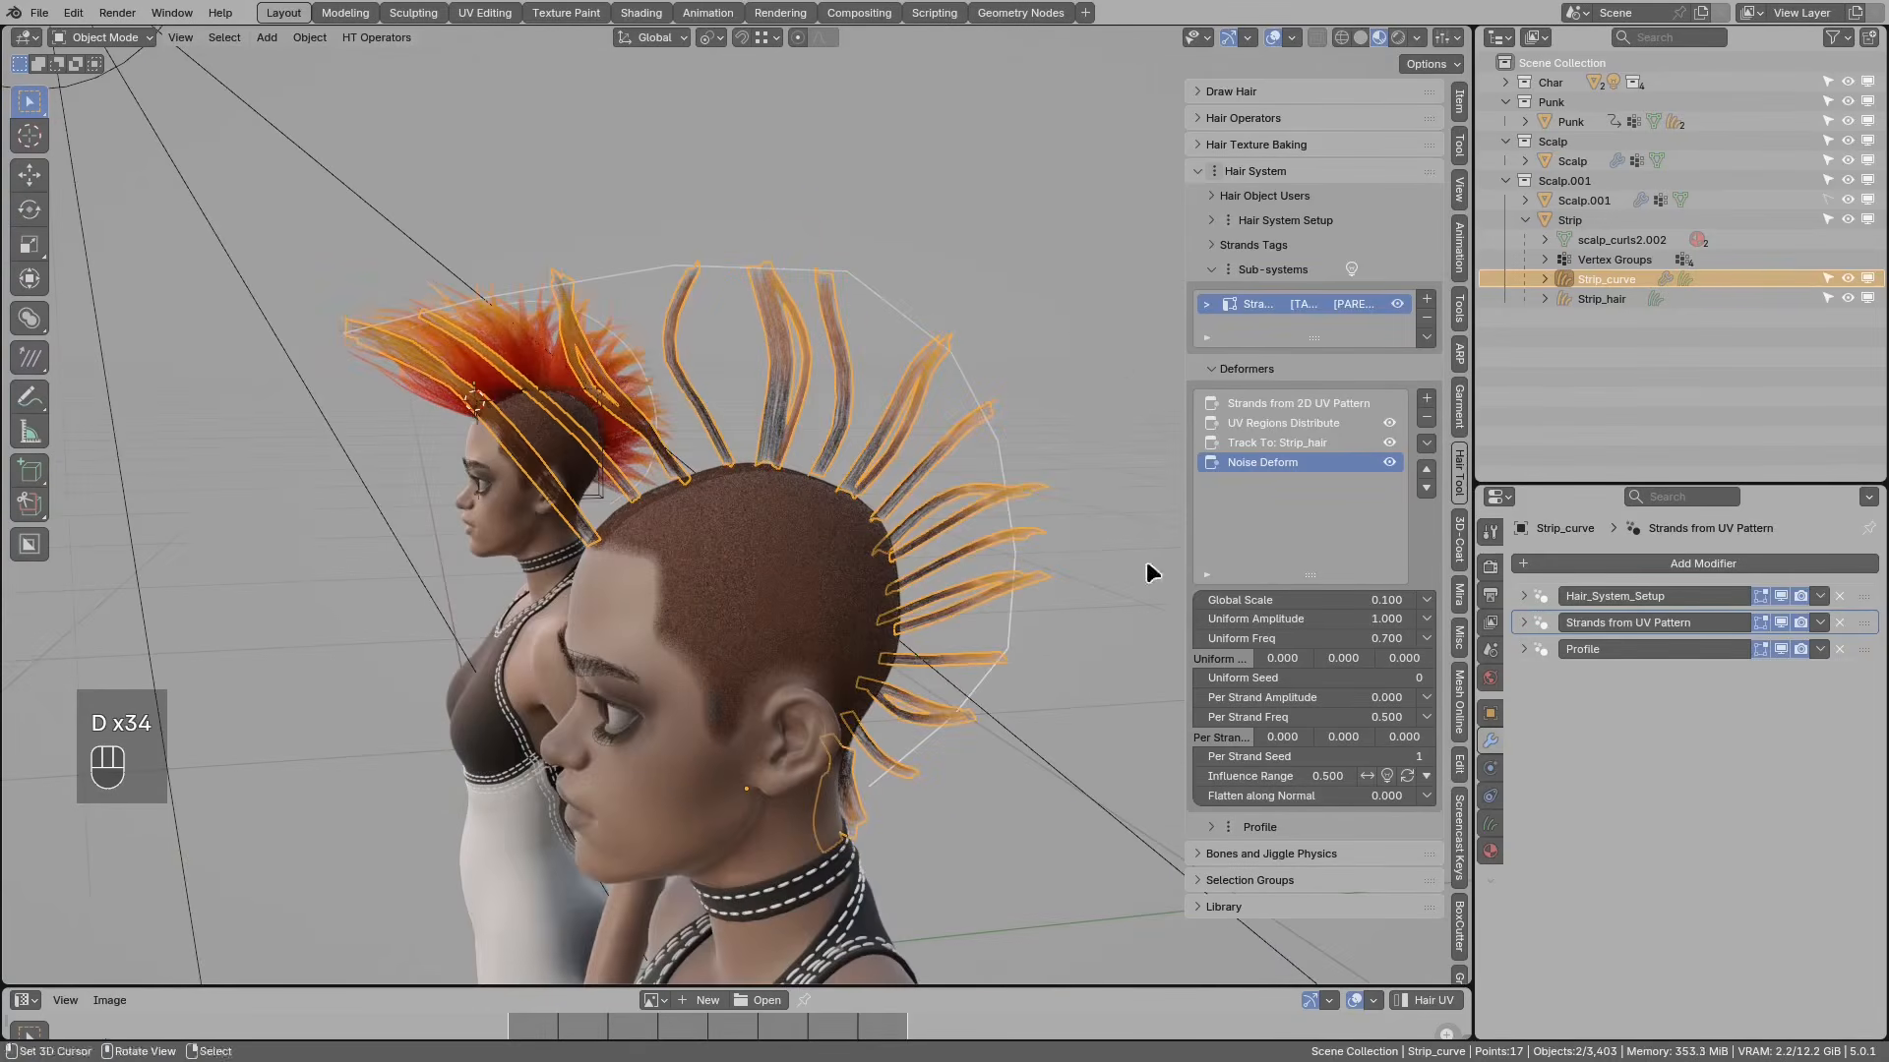
# Step: Add a Length Mask to the Noise Deform's Uniform Amplitude and inspect the short strands at the back of the head
pyautogui.click(1426, 618)
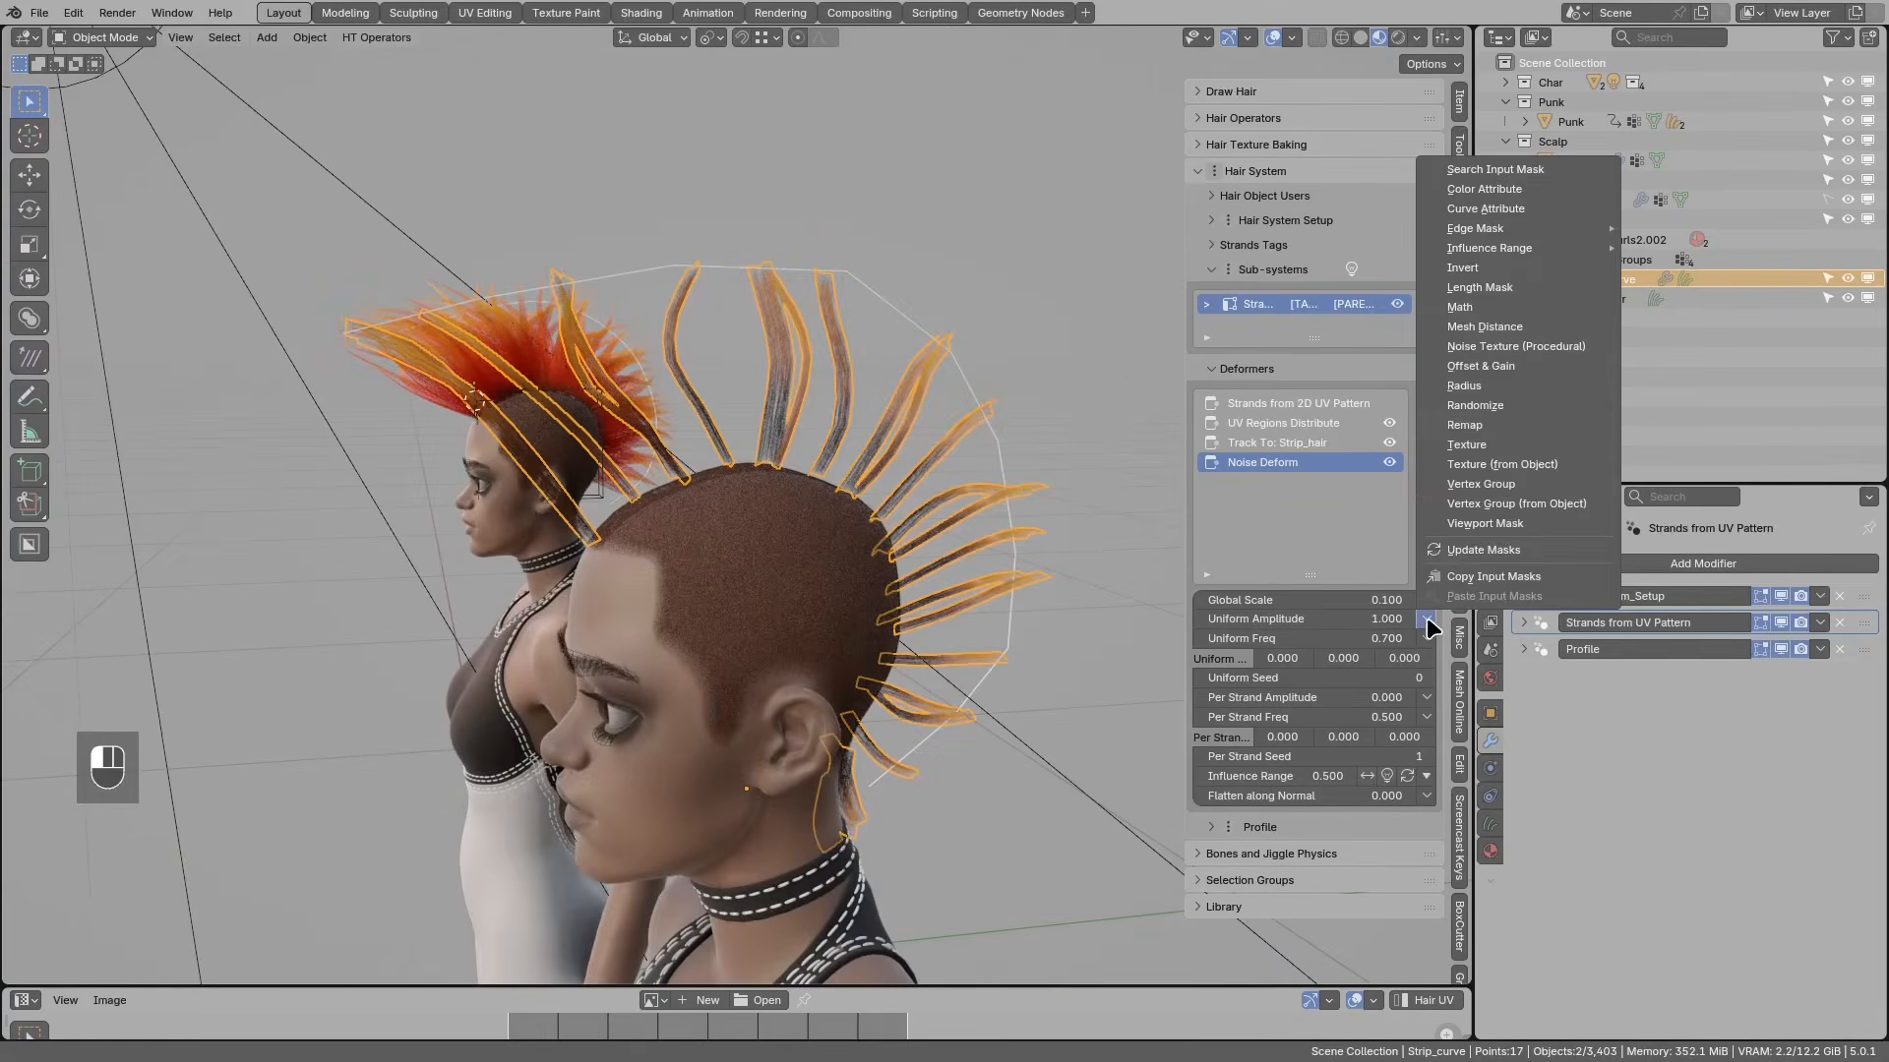
pyautogui.click(1479, 287)
pyautogui.moveTo(984, 610)
pyautogui.mouseDown(button='middle')
pyautogui.moveTo(832, 640)
pyautogui.moveTo(670, 597)
pyautogui.mouseUp(button='middle')
pyautogui.moveTo(783, 677)
pyautogui.mouseDown()
pyautogui.moveTo(790, 642)
pyautogui.moveTo(787, 683)
pyautogui.mouseUp()
pyautogui.moveTo(787, 683)
pyautogui.mouseDown(button='right')
pyautogui.moveTo(820, 636)
pyautogui.moveTo(815, 685)
pyautogui.mouseUp(button='right')
pyautogui.scroll(-1, 777, 447)
pyautogui.moveTo(772, 439); pyautogui.dragTo(934, 566, button='middle')
pyautogui.keyDown('shift'); pyautogui.moveTo(934, 566); pyautogui.dragTo(876, 563, button='middle'); pyautogui.keyUp('shift')
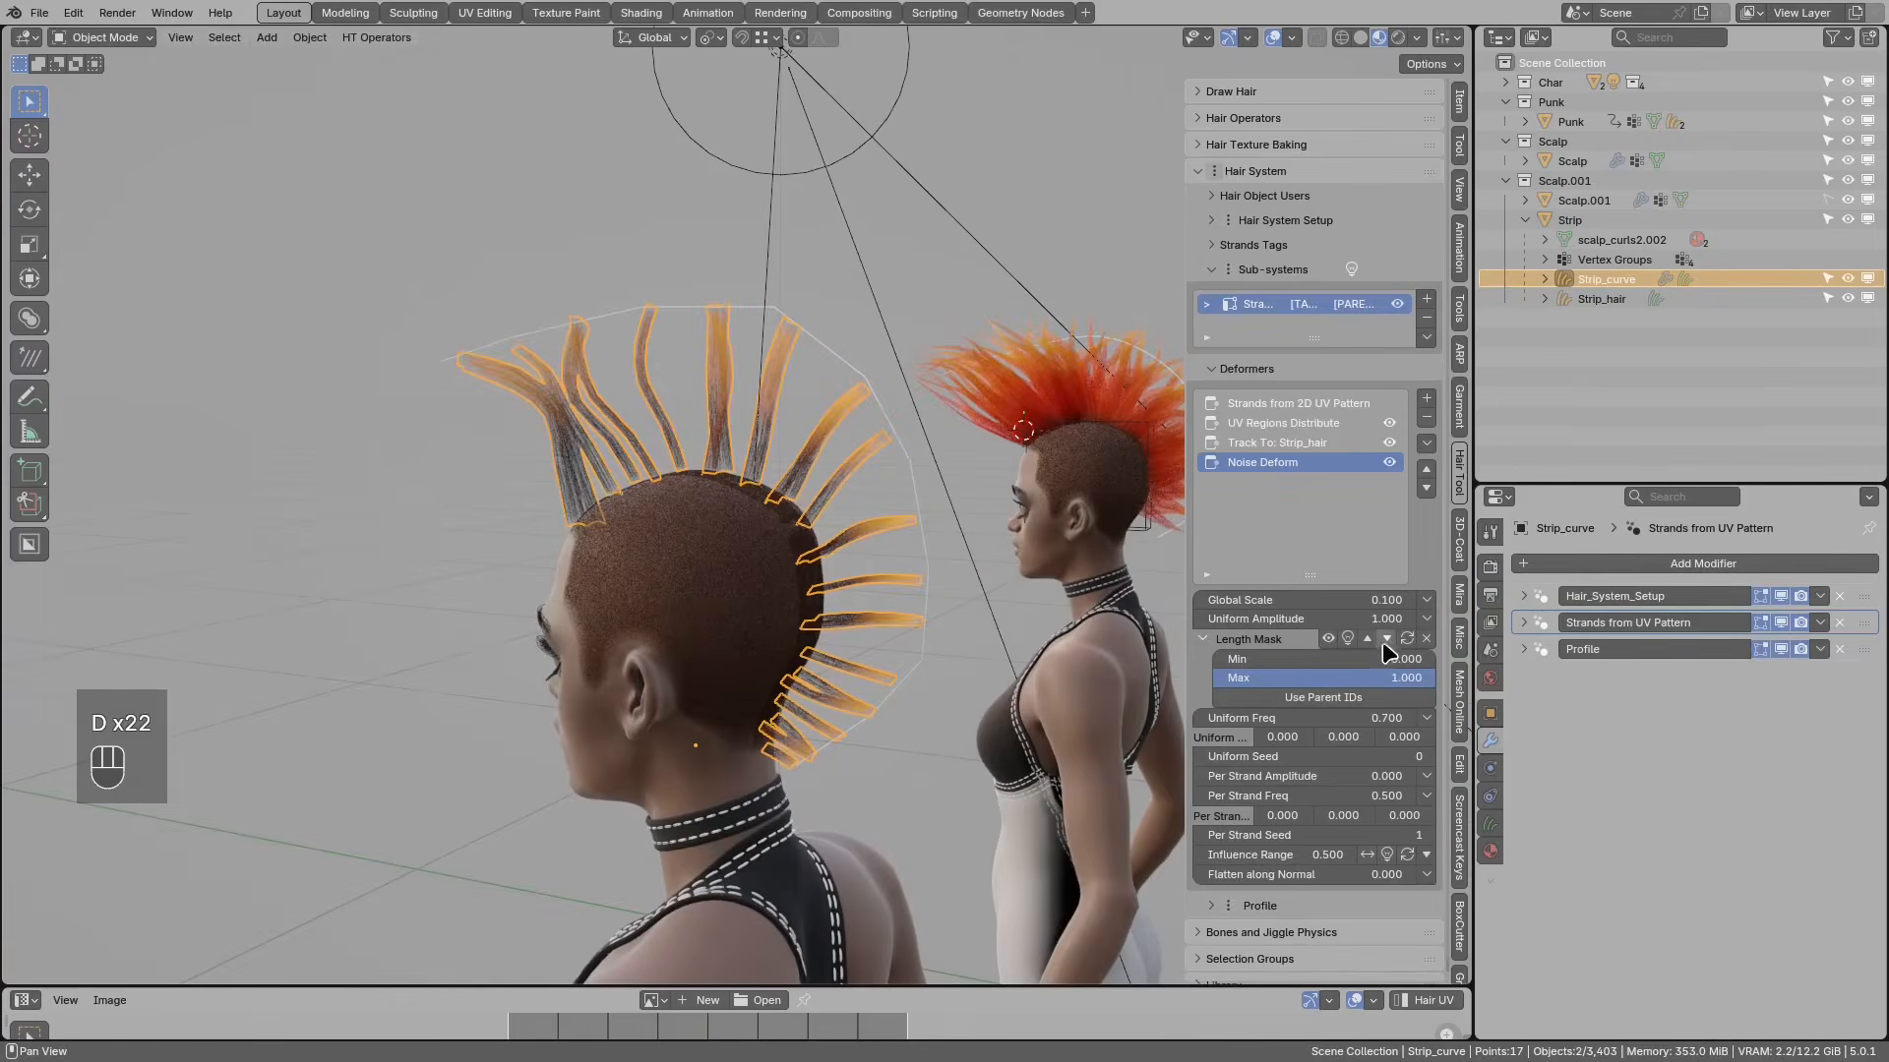
# Step: Preview the Length Mask on the strands and set its Min to 0.158
pyautogui.click(1350, 638)
pyautogui.moveTo(878, 608); pyautogui.dragTo(791, 774, button='middle')
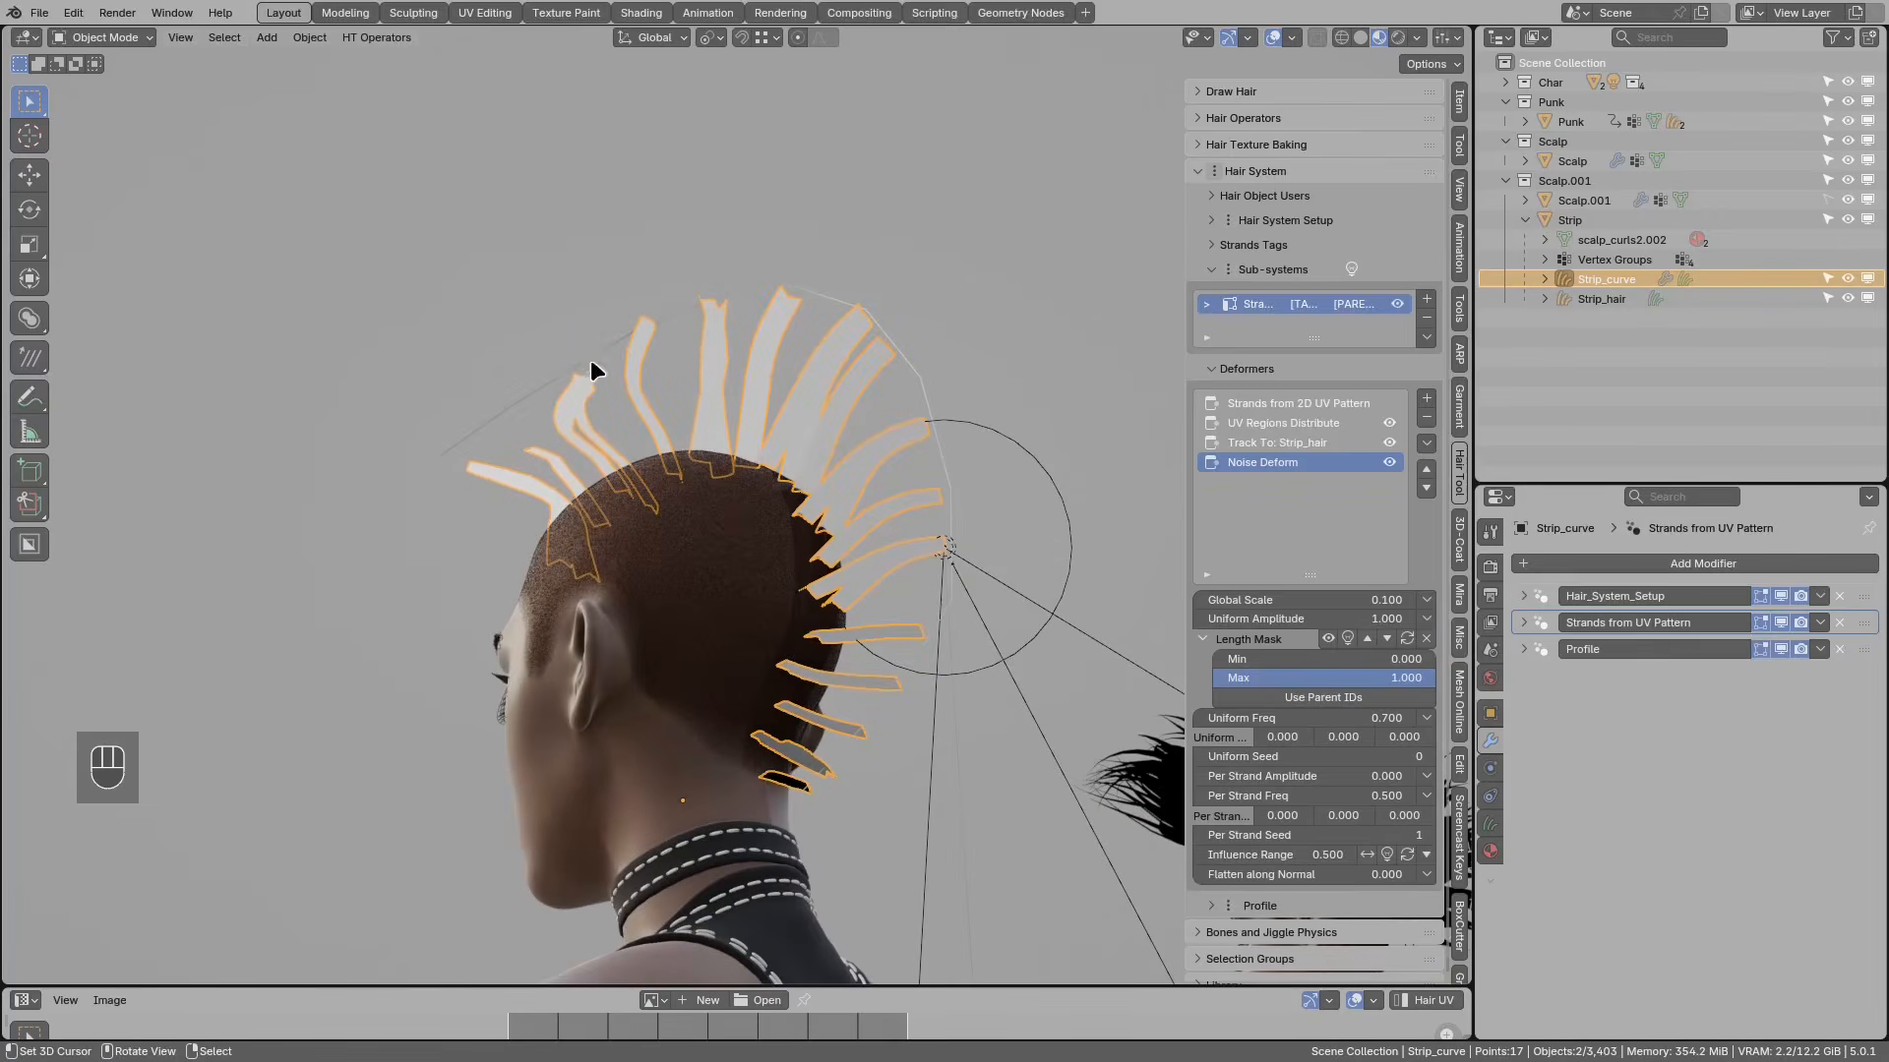
pyautogui.moveTo(429, 448); pyautogui.dragTo(865, 629, button='middle')
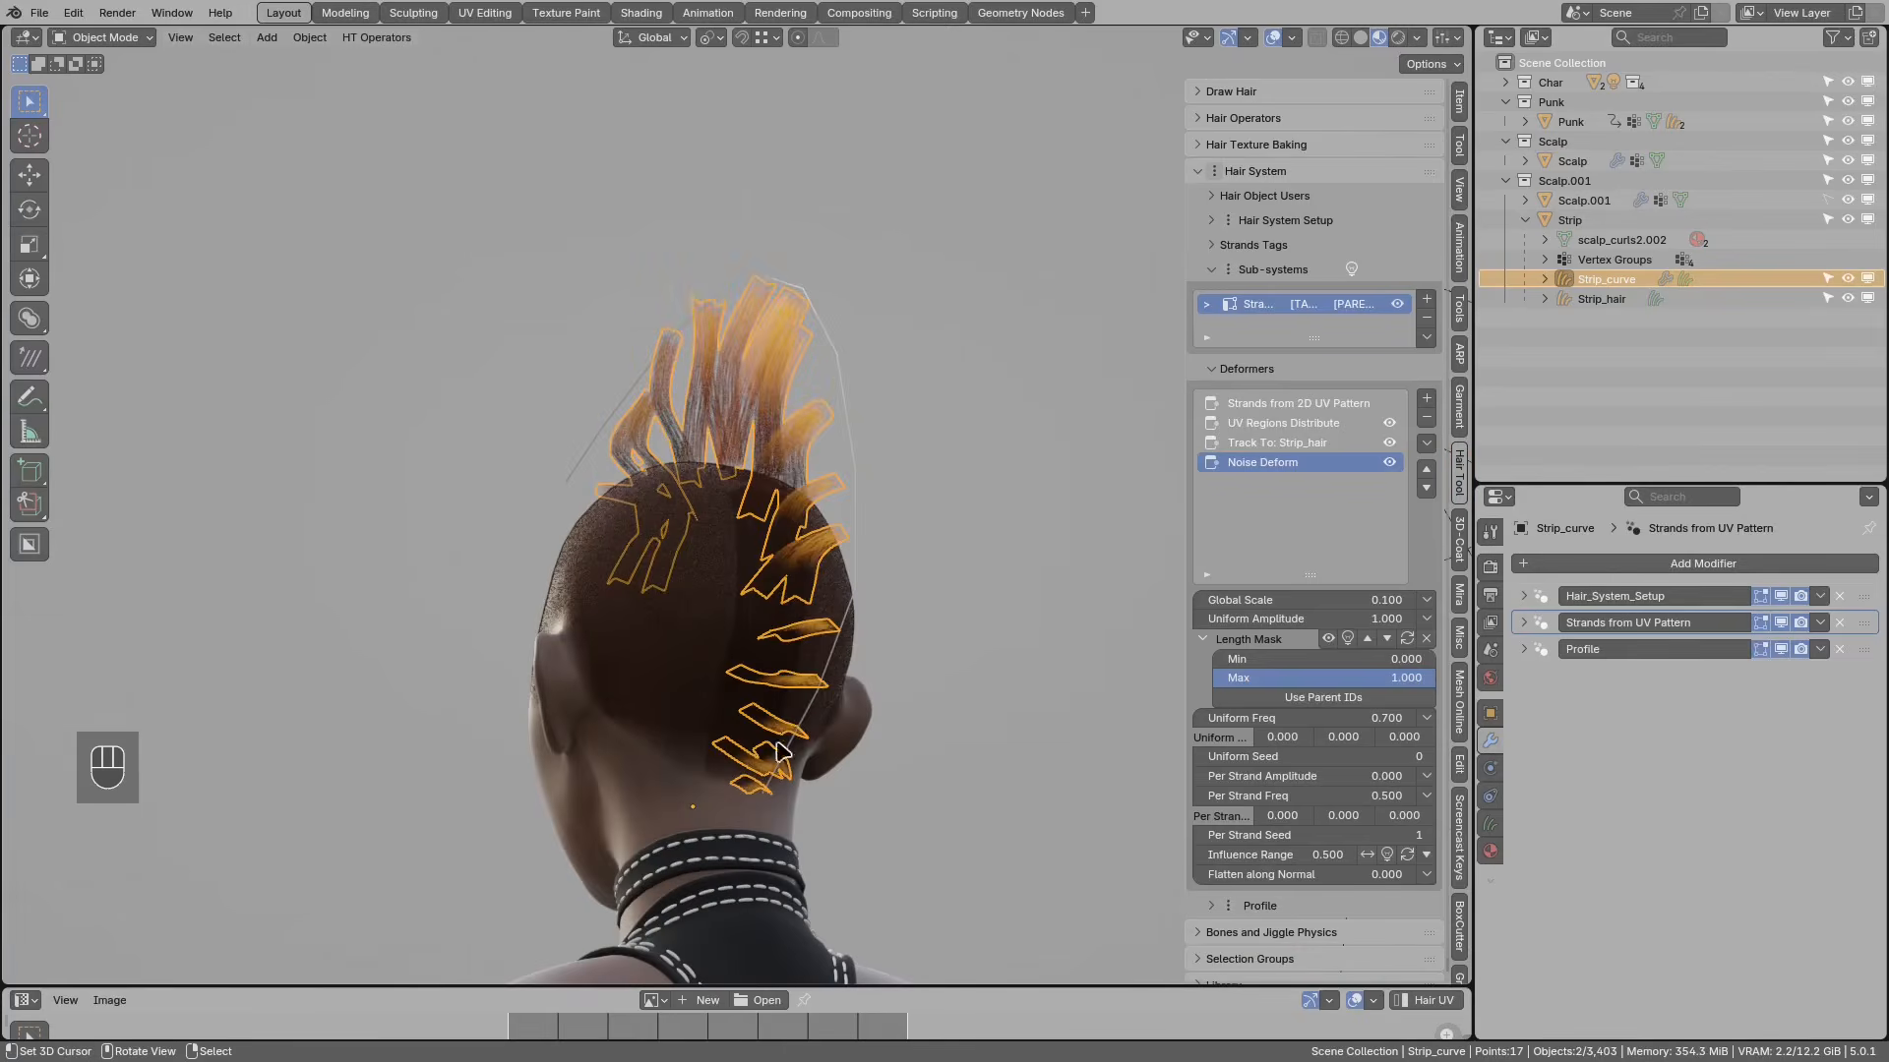
pyautogui.moveTo(1234, 659); pyautogui.dragTo(1303, 660)
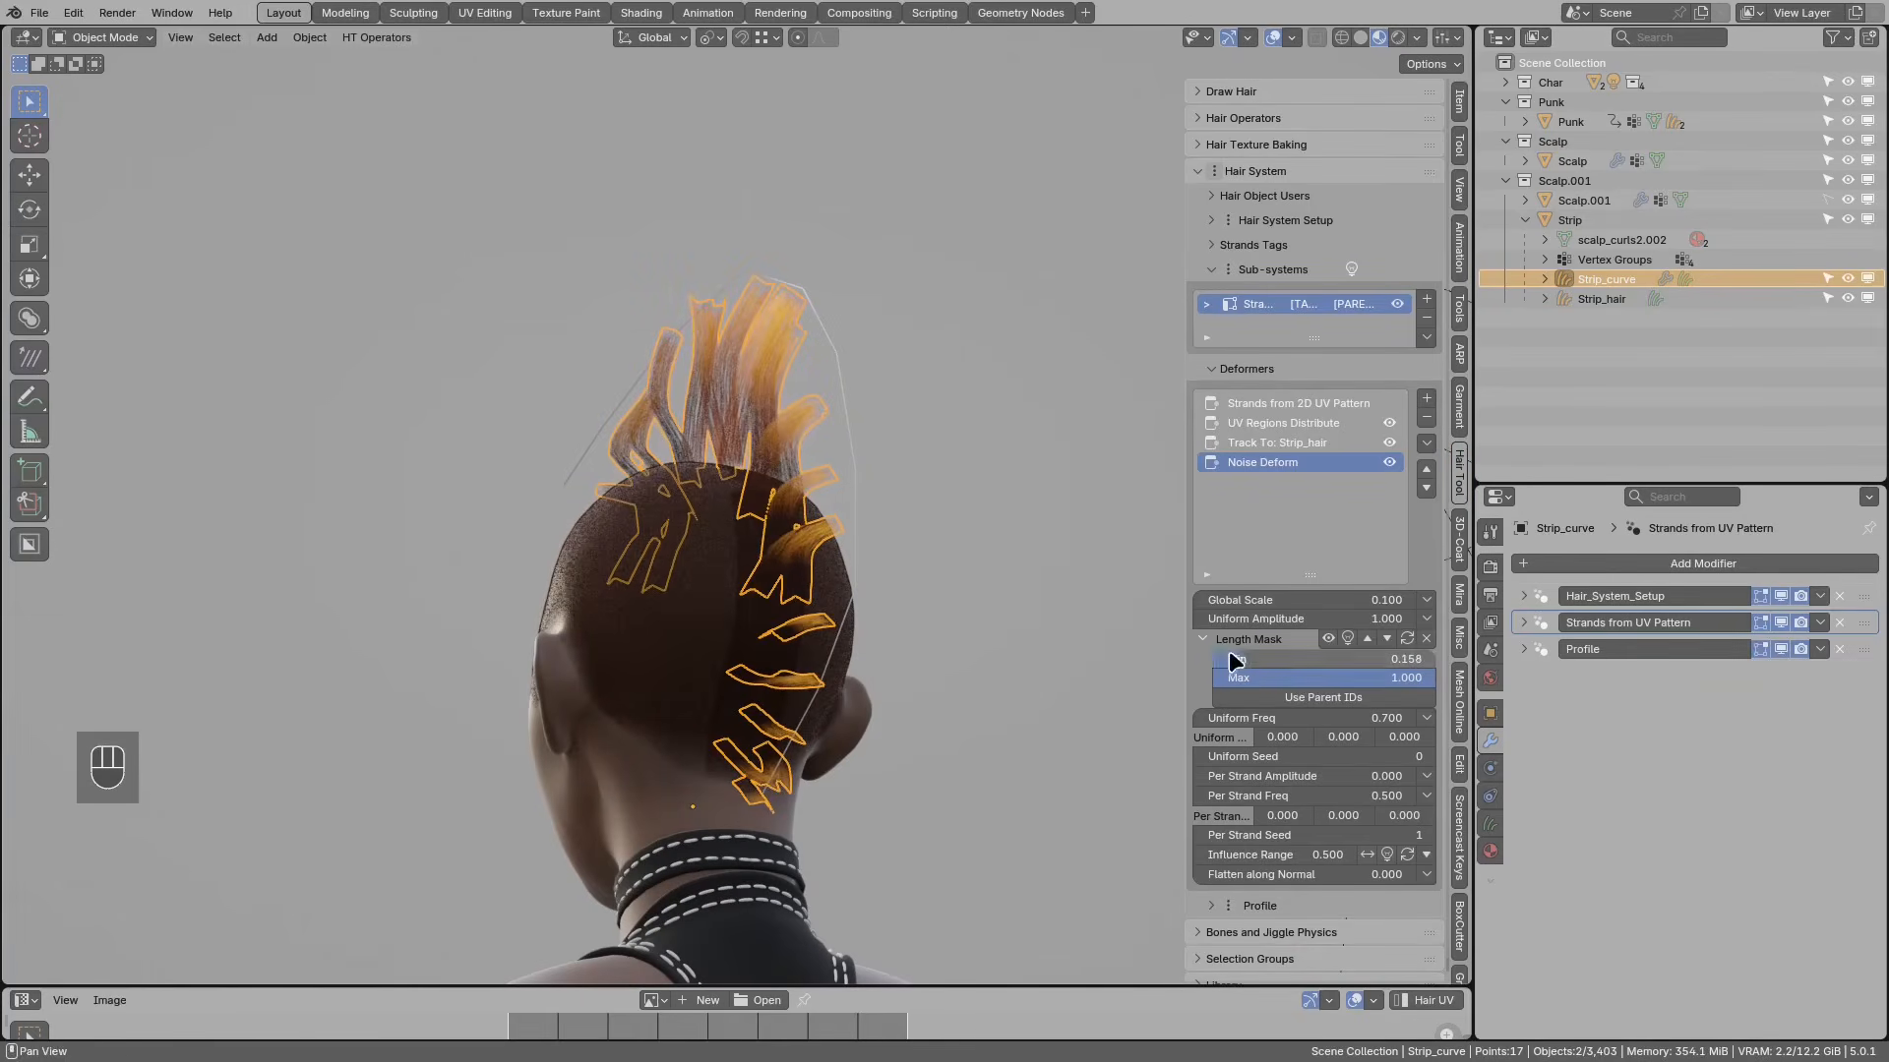
# Step: Trace the crown strands from root to tip with temporary annotations and erase the strokes
pyautogui.moveTo(675, 394); pyautogui.dragTo(838, 495, button='middle')
pyautogui.press('d')
pyautogui.moveTo(737, 482)
pyautogui.mouseDown()
pyautogui.moveTo(771, 385)
pyautogui.moveTo(757, 374)
pyautogui.mouseUp()
pyautogui.press('d')
pyautogui.moveTo(745, 482); pyautogui.dragTo(770, 369)
pyautogui.moveTo(685, 482); pyautogui.dragTo(681, 450)
pyautogui.moveTo(659, 371); pyautogui.dragTo(666, 376)
pyautogui.moveTo(647, 311); pyautogui.dragTo(603, 256)
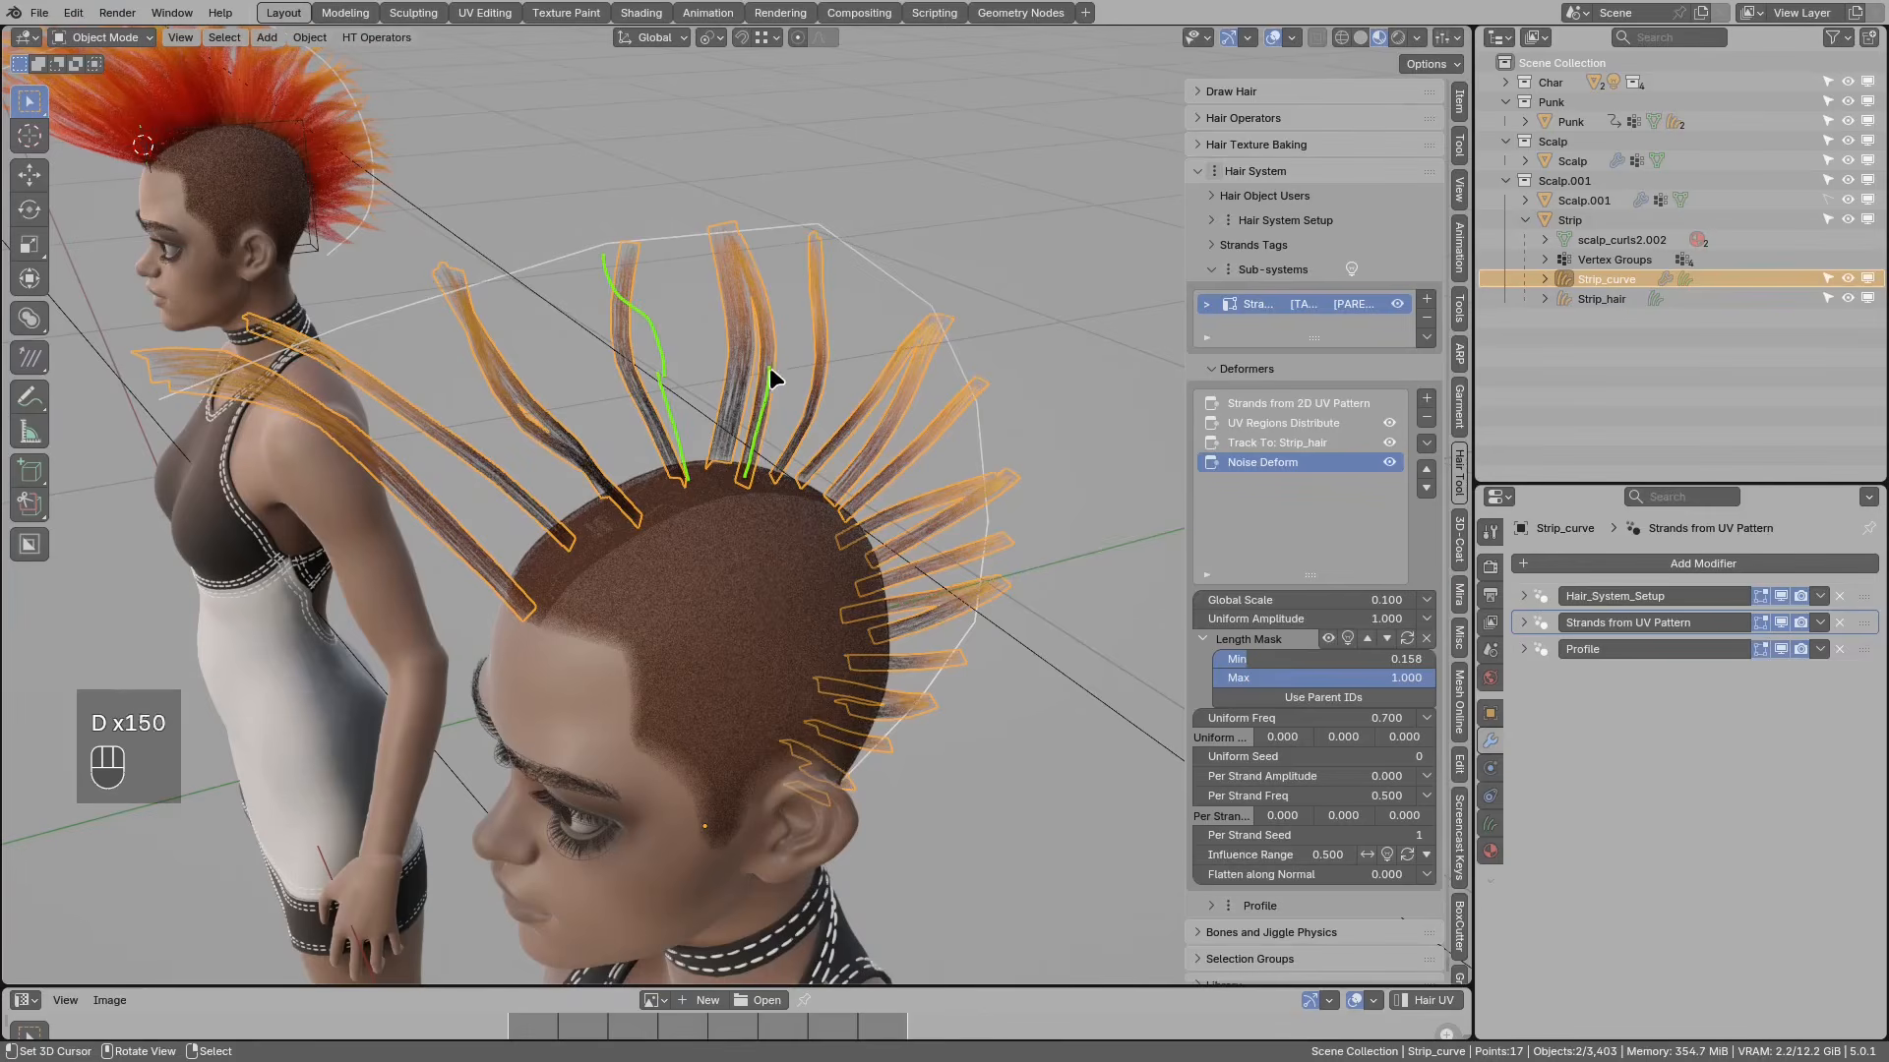
pyautogui.moveTo(705, 226)
pyautogui.mouseDown(button='right')
pyautogui.moveTo(679, 327)
pyautogui.moveTo(692, 488)
pyautogui.mouseUp(button='right')
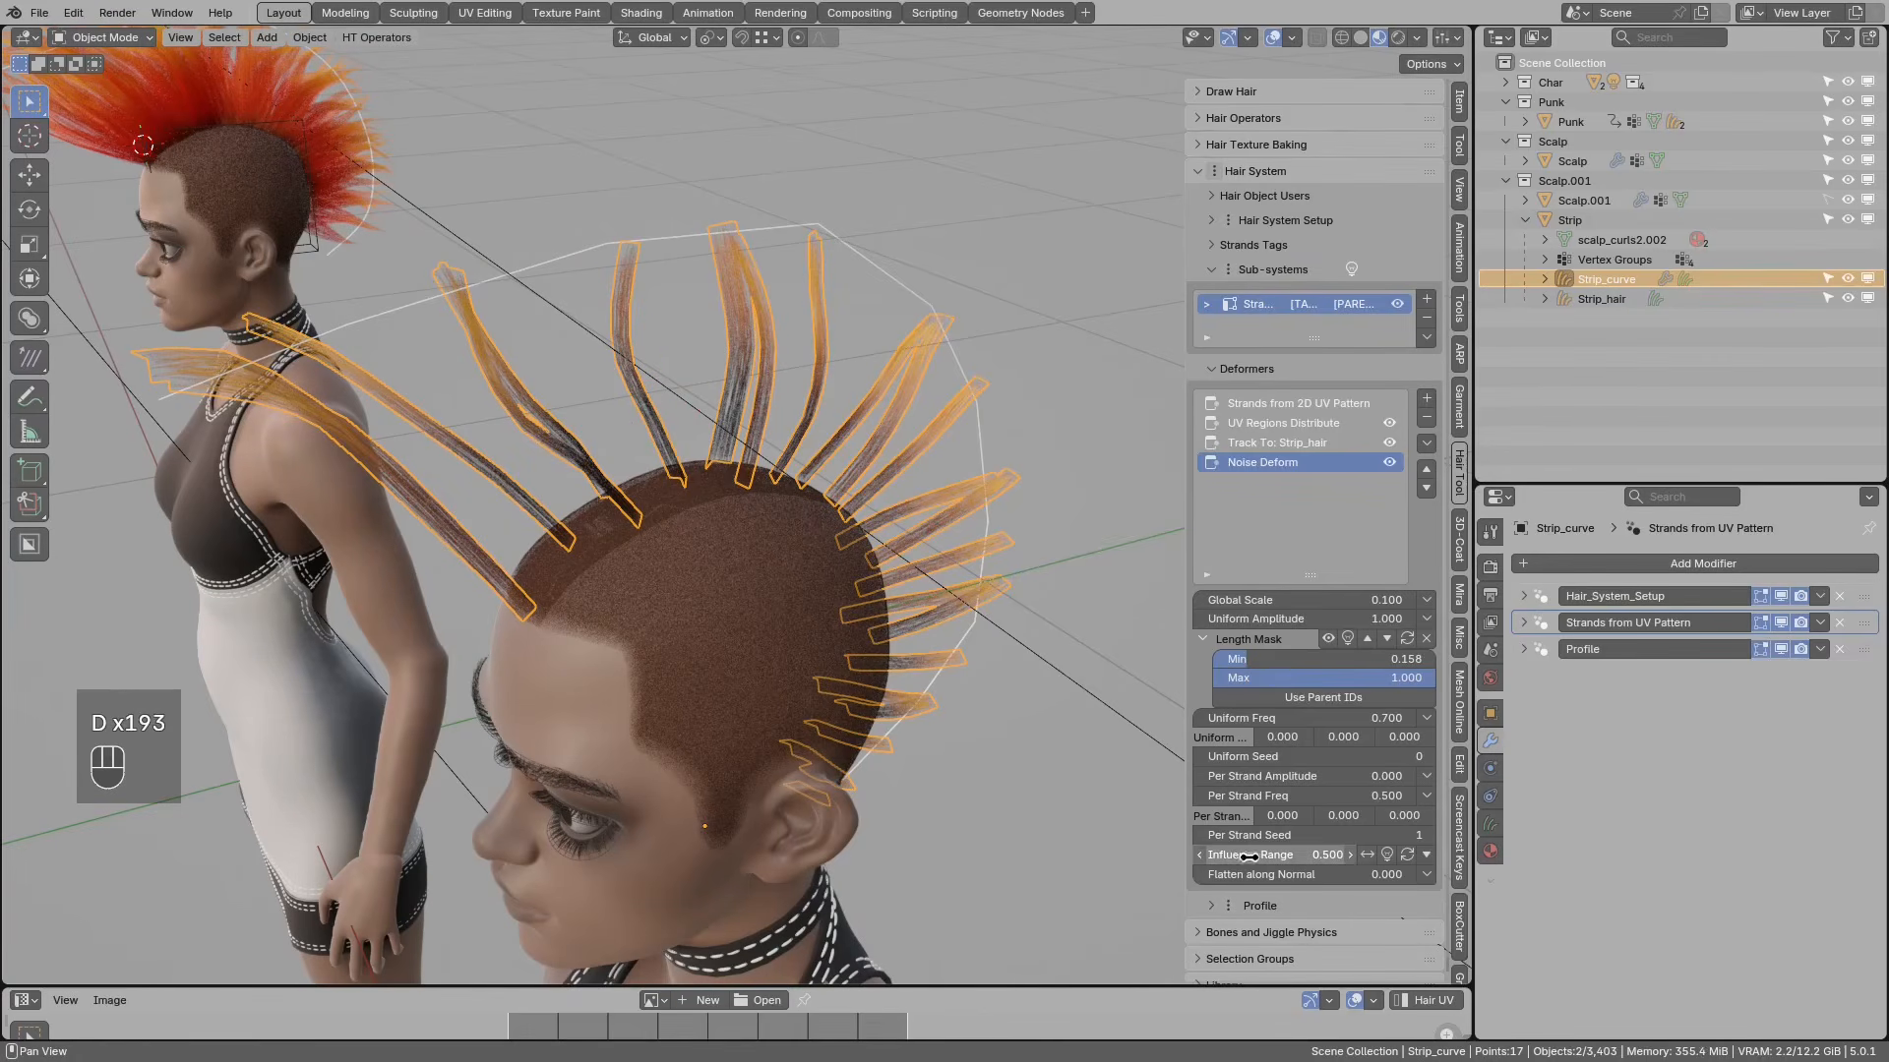
# Step: Preview the Noise Deform's influence along the strands and set Influence Range to 0.7
pyautogui.click(1387, 856)
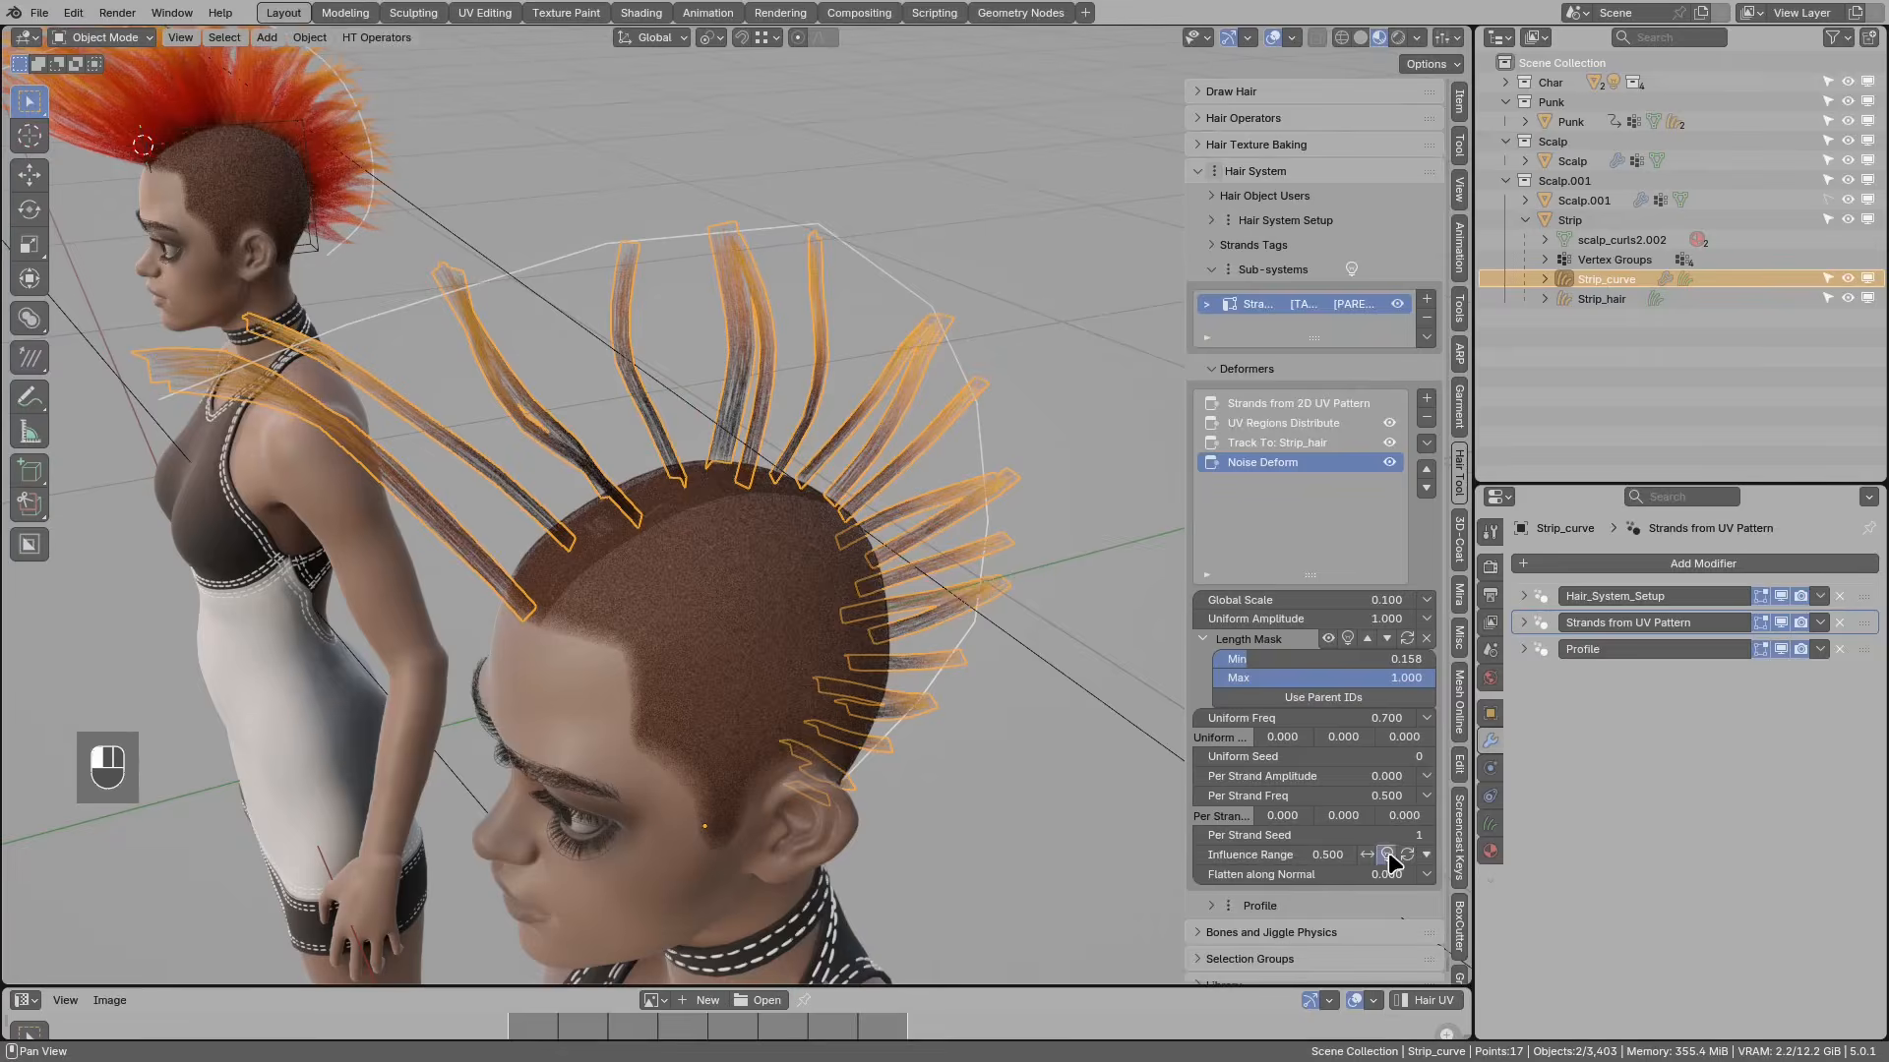
pyautogui.moveTo(983, 590); pyautogui.dragTo(723, 467, button='middle')
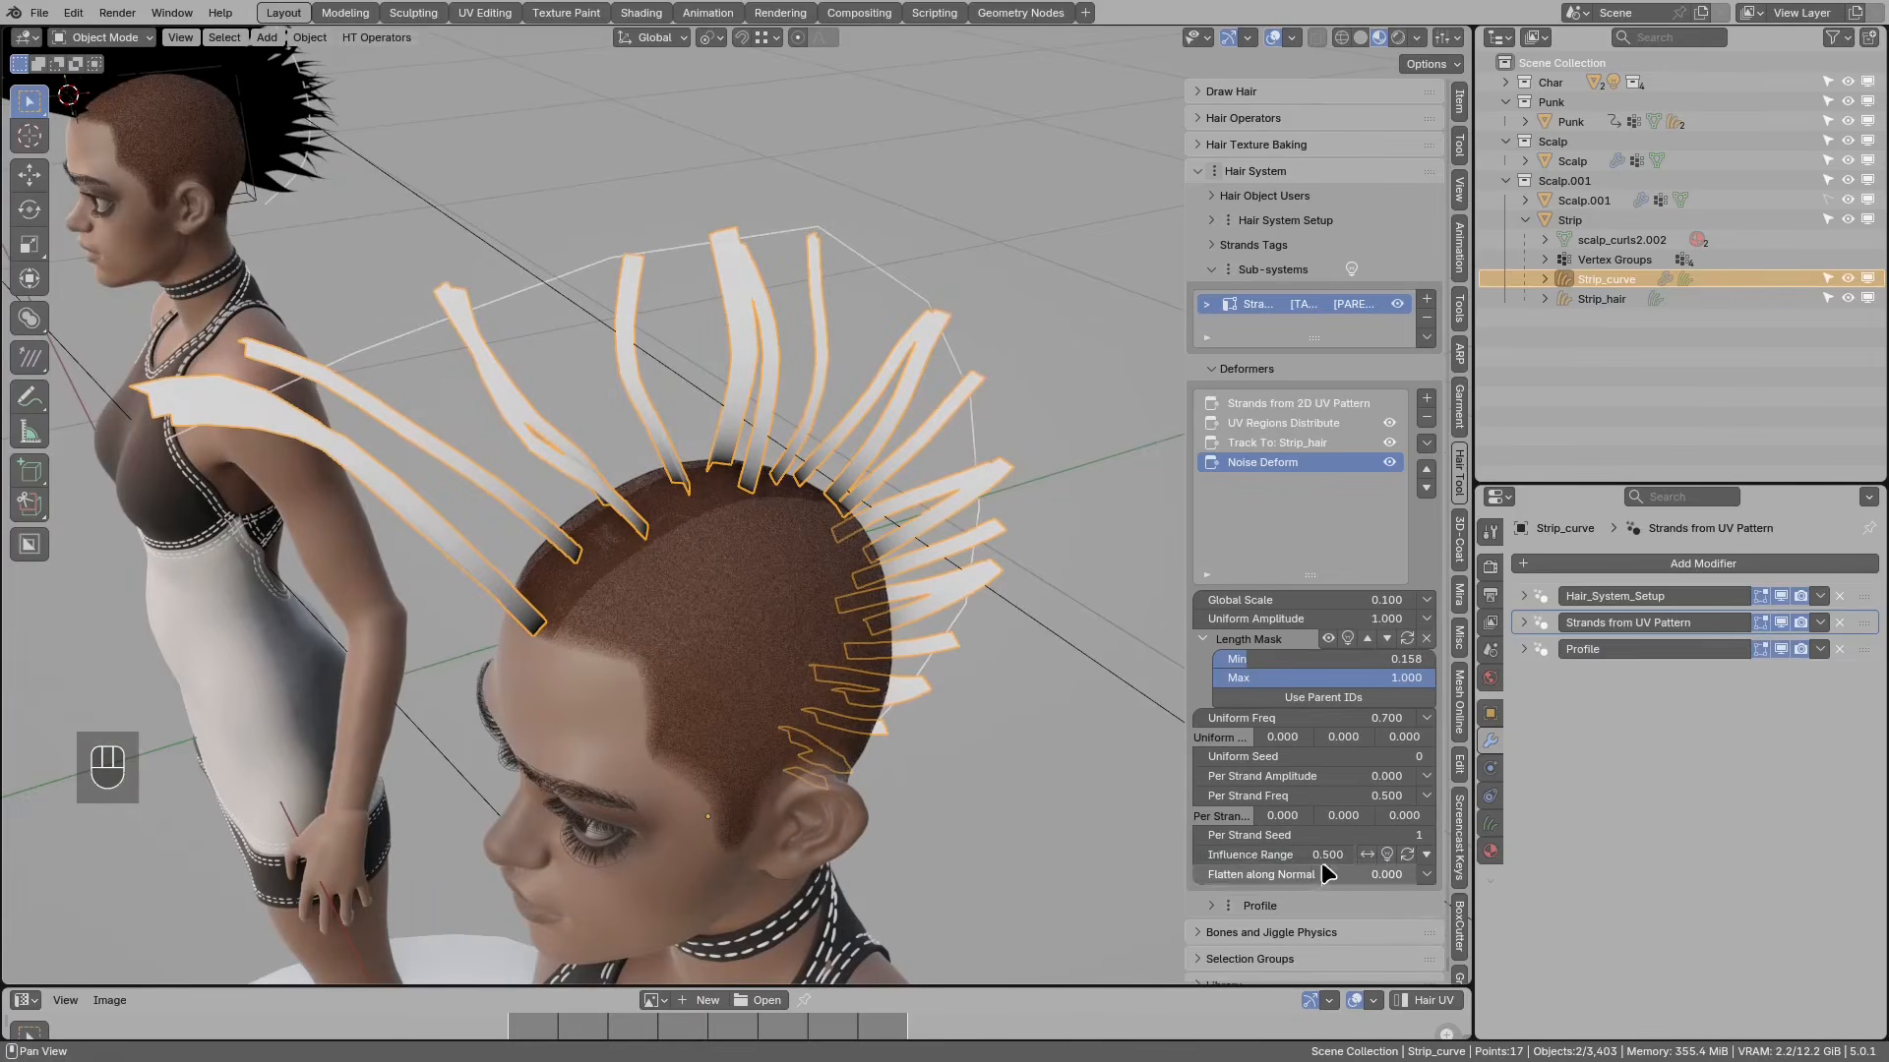
pyautogui.click(1353, 855)
pyautogui.click(1355, 858)
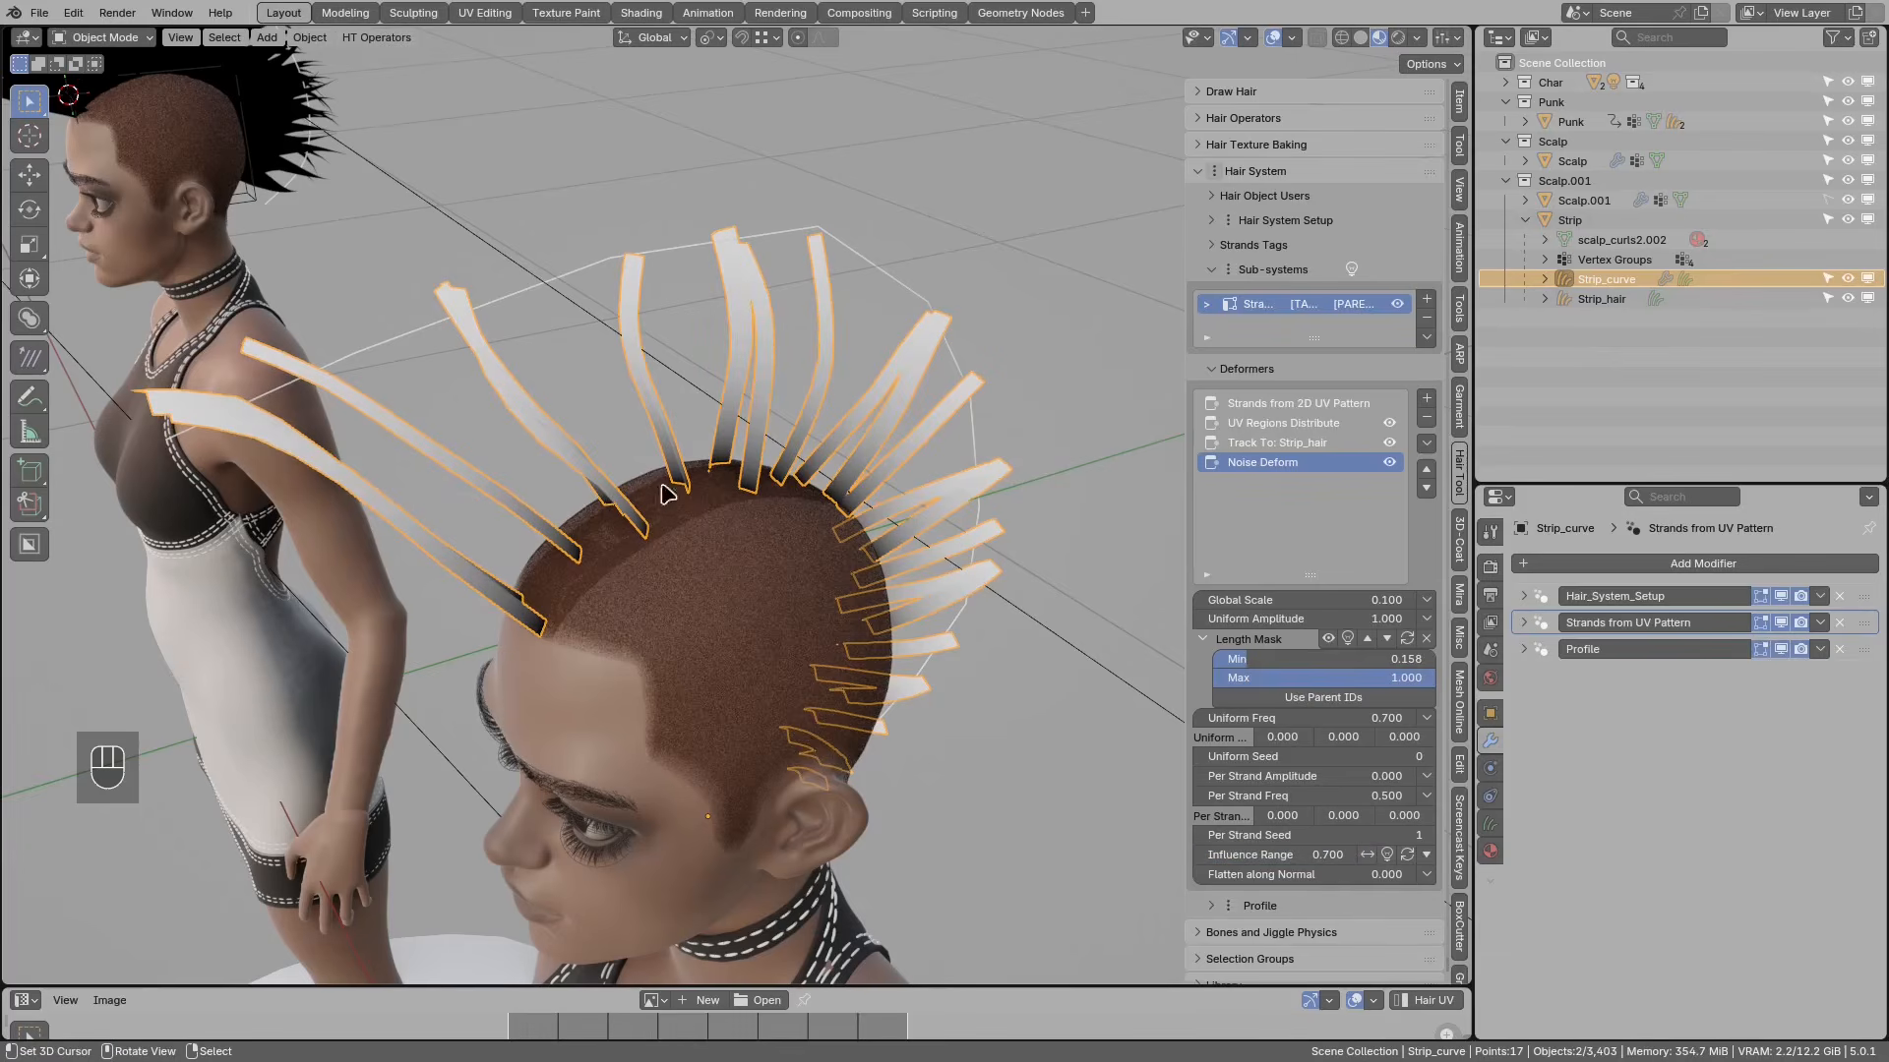
# Step: Set Subdivision Steps to 3 on the Strands from 2D UV Pattern deformer
pyautogui.moveTo(970, 540); pyautogui.dragTo(988, 458, button='middle')
pyautogui.click(1277, 401)
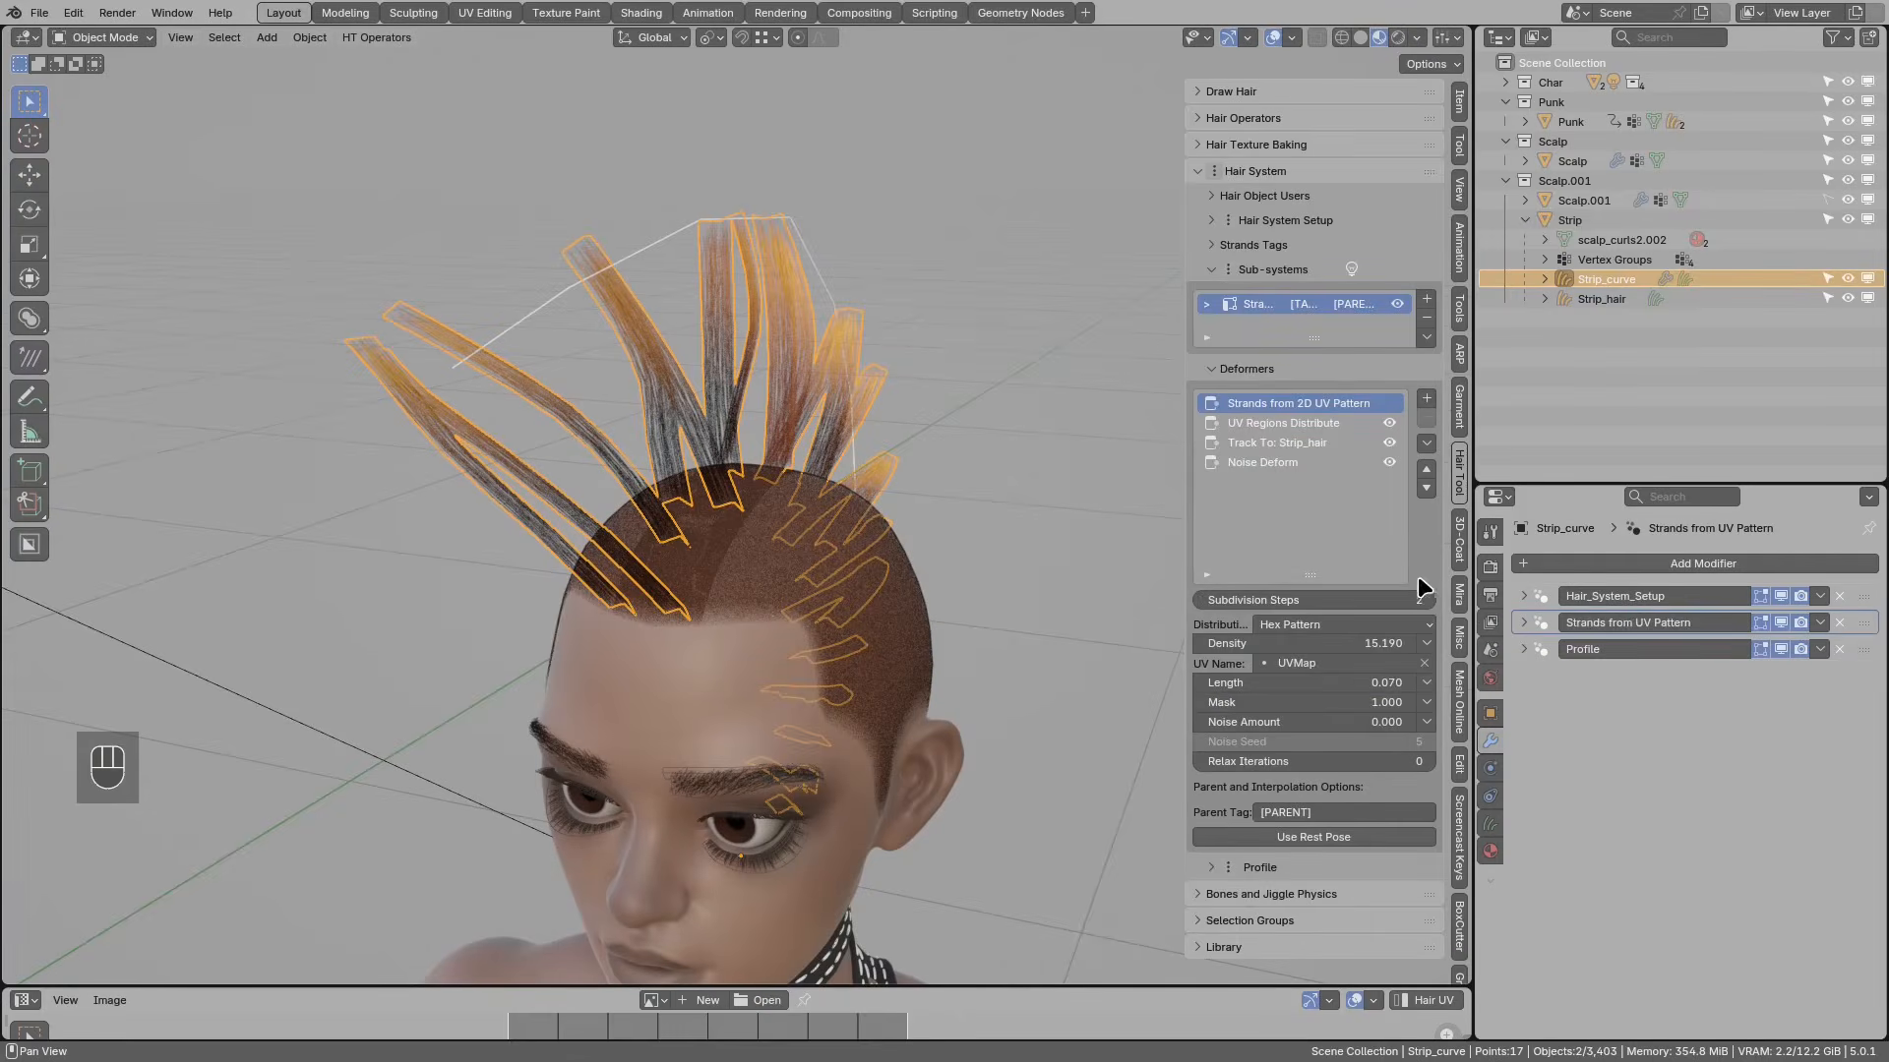
pyautogui.click(1426, 595)
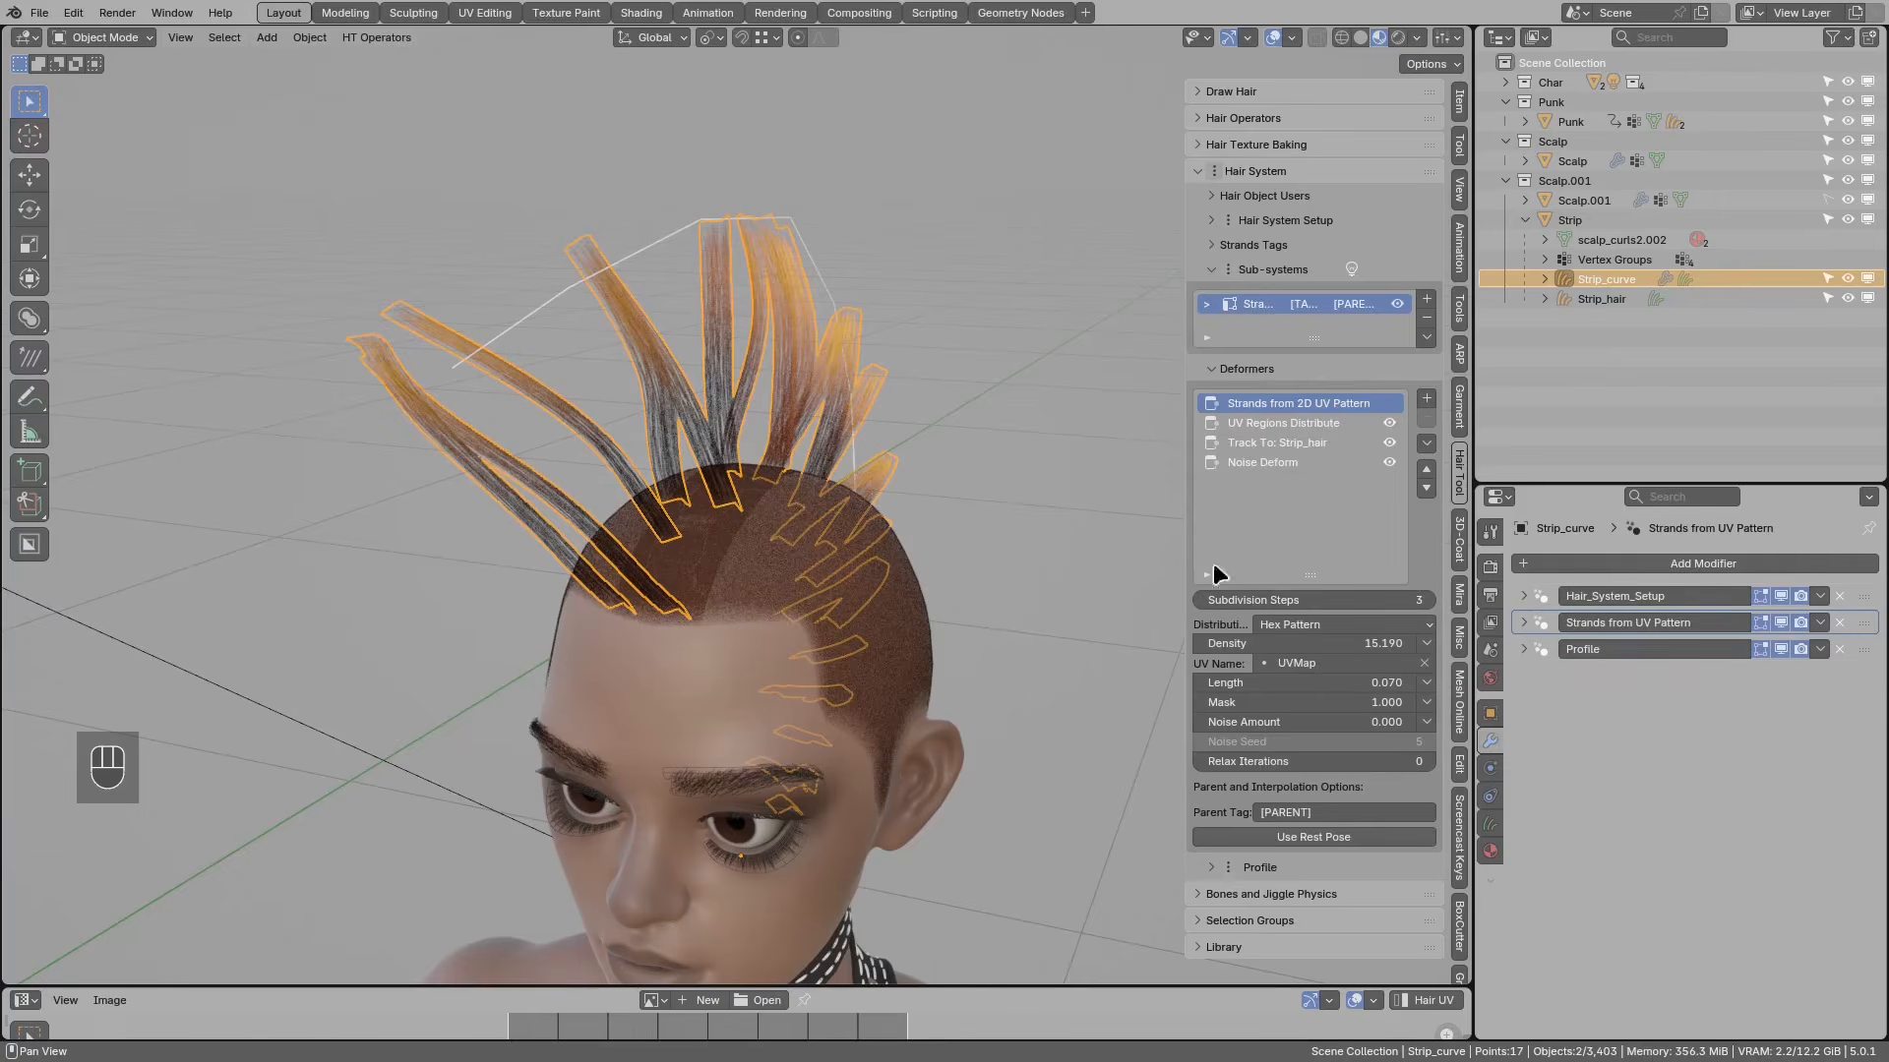
# Step: Mark the subdivision segments along a crown strand with temporary annotations and erase the strokes
pyautogui.moveTo(748, 463); pyautogui.dragTo(773, 292, button='middle')
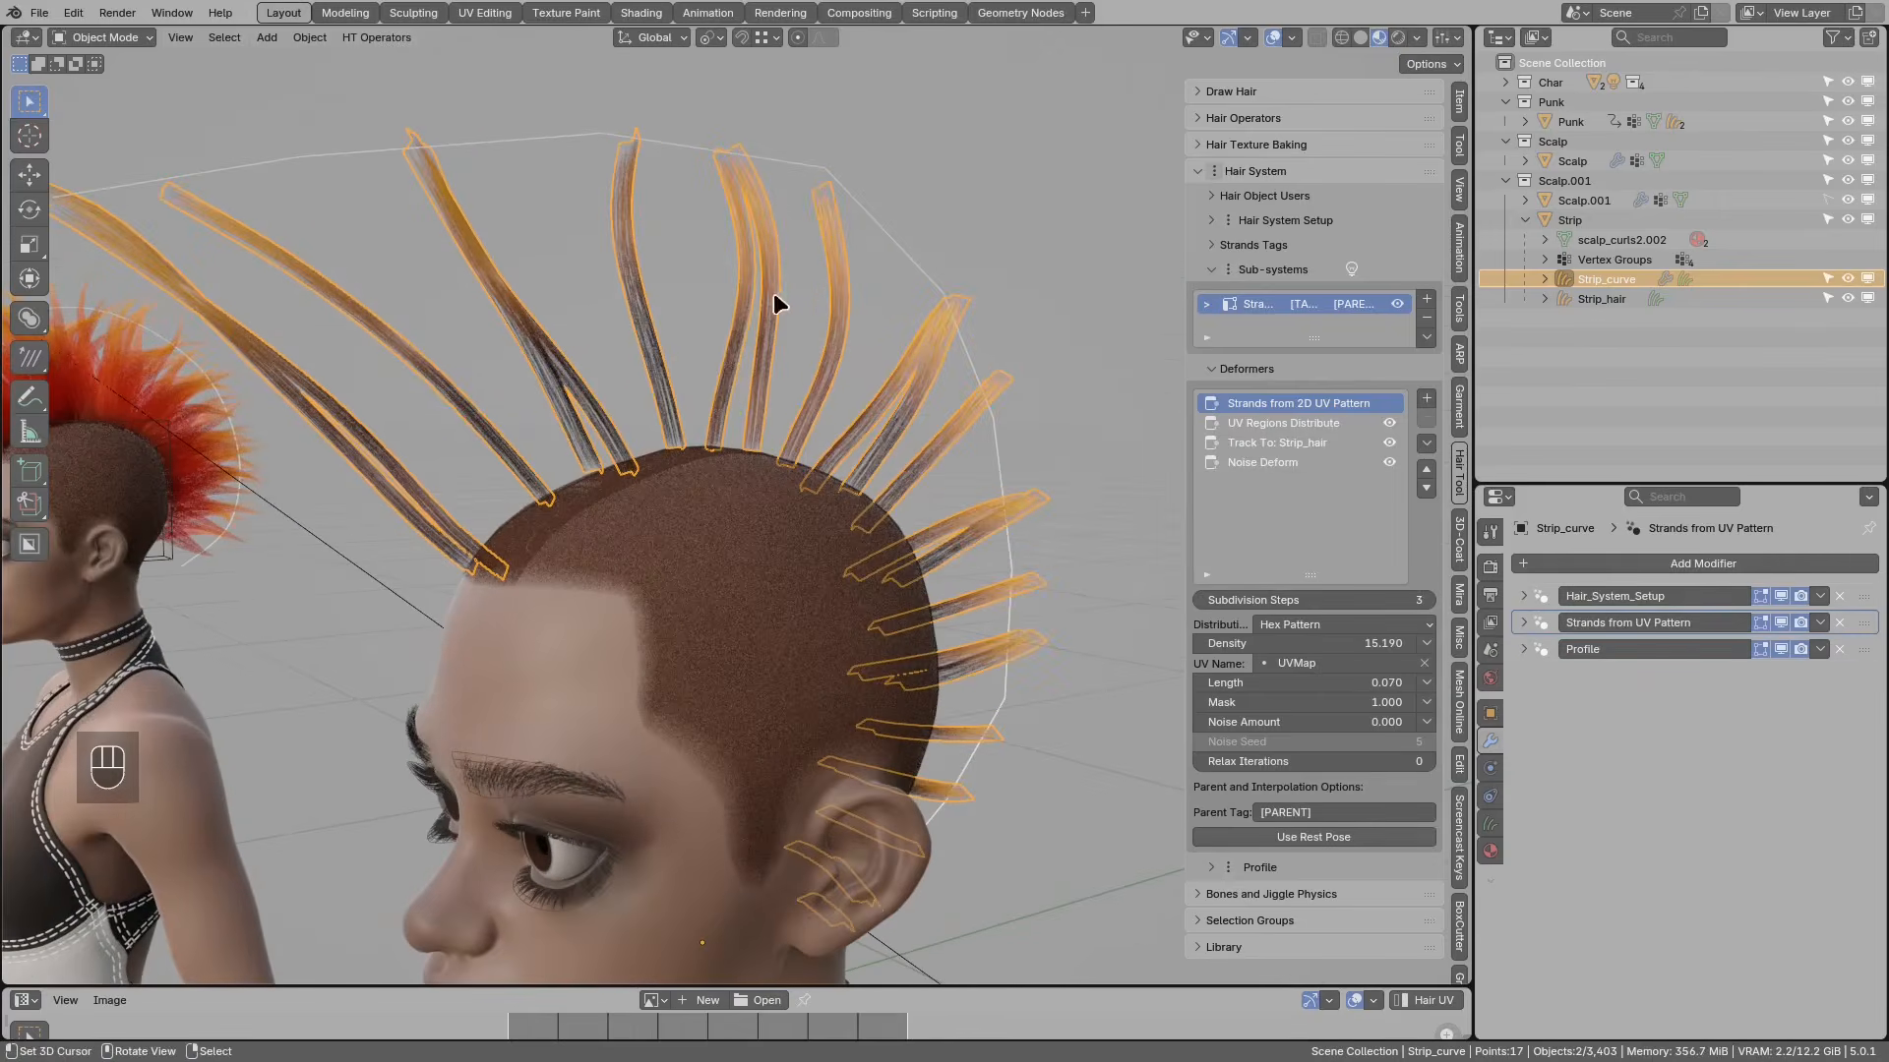
pyautogui.moveTo(730, 325); pyautogui.dragTo(750, 332)
pyautogui.moveTo(723, 376); pyautogui.dragTo(749, 389)
pyautogui.moveTo(718, 399); pyautogui.dragTo(739, 412)
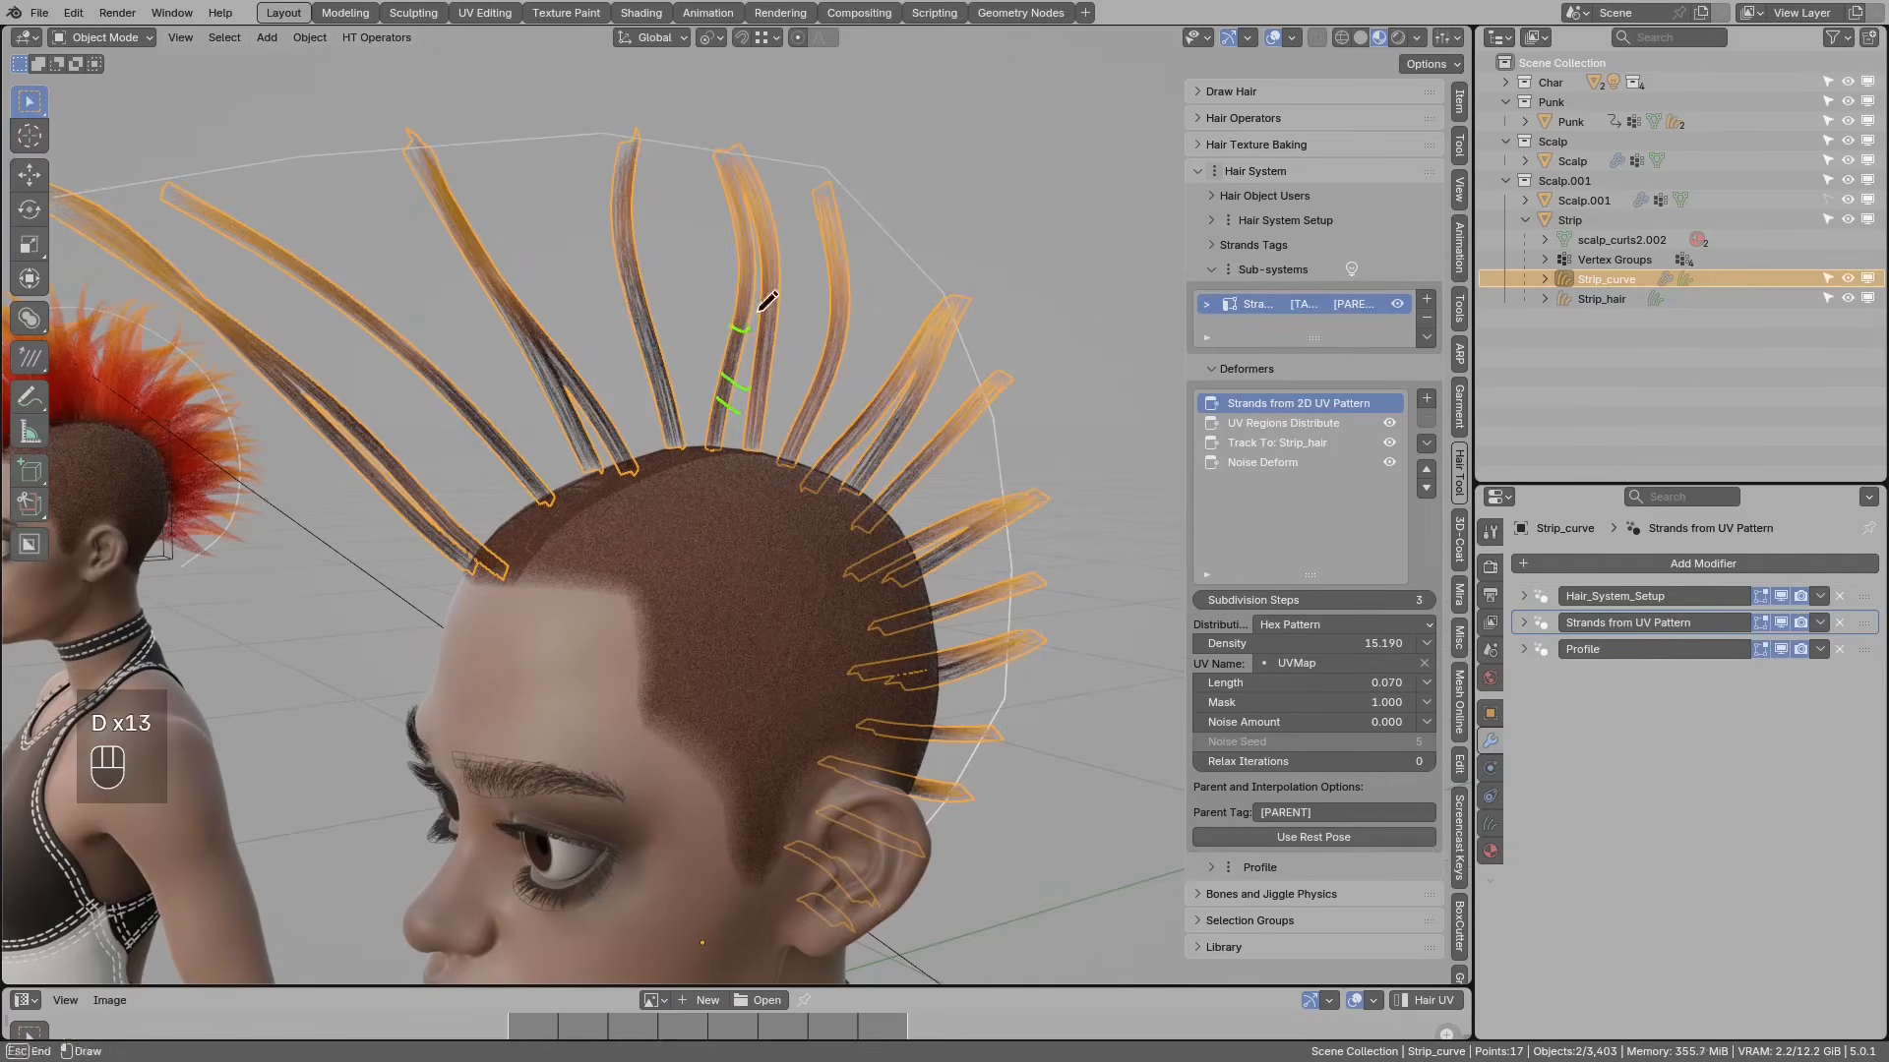
pyautogui.moveTo(725, 409); pyautogui.dragTo(759, 523, button='middle')
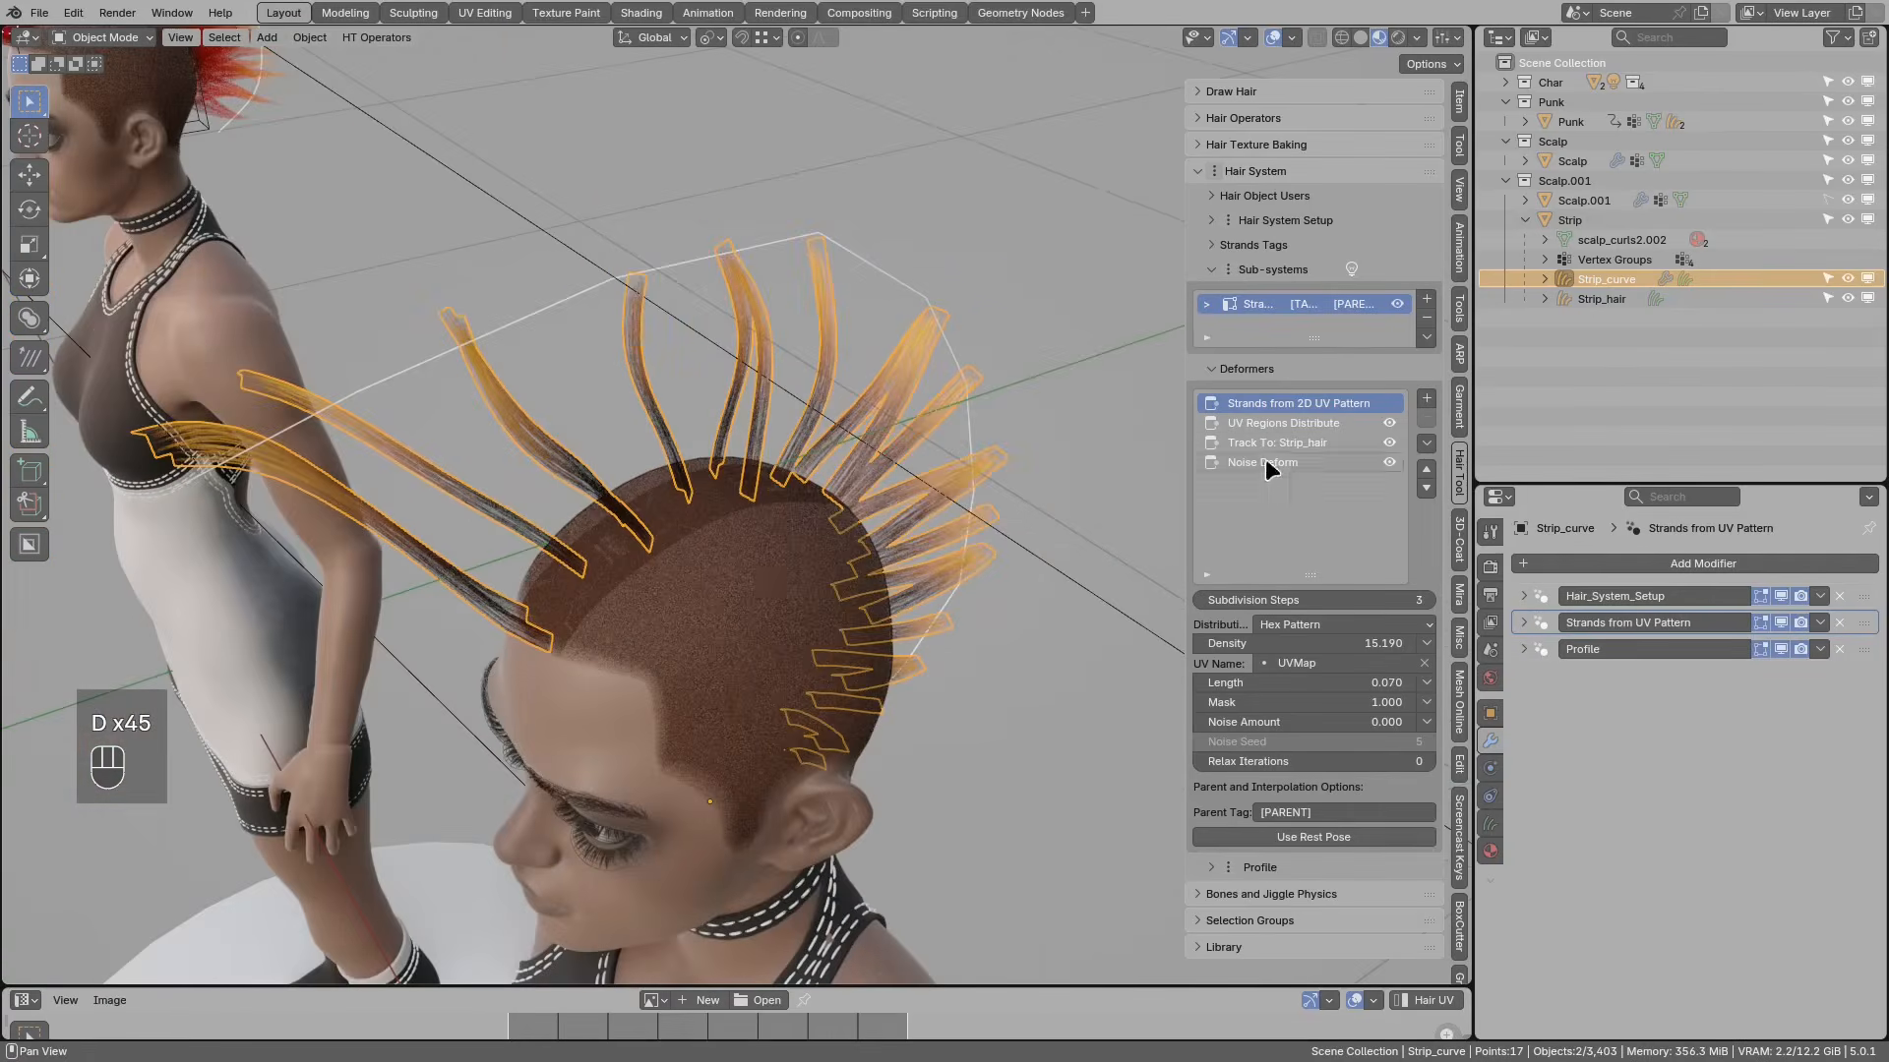
# Step: Add a Radius Set deformer after the Noise Deform in the deformer stack
pyautogui.click(1309, 461)
pyautogui.click(1426, 398)
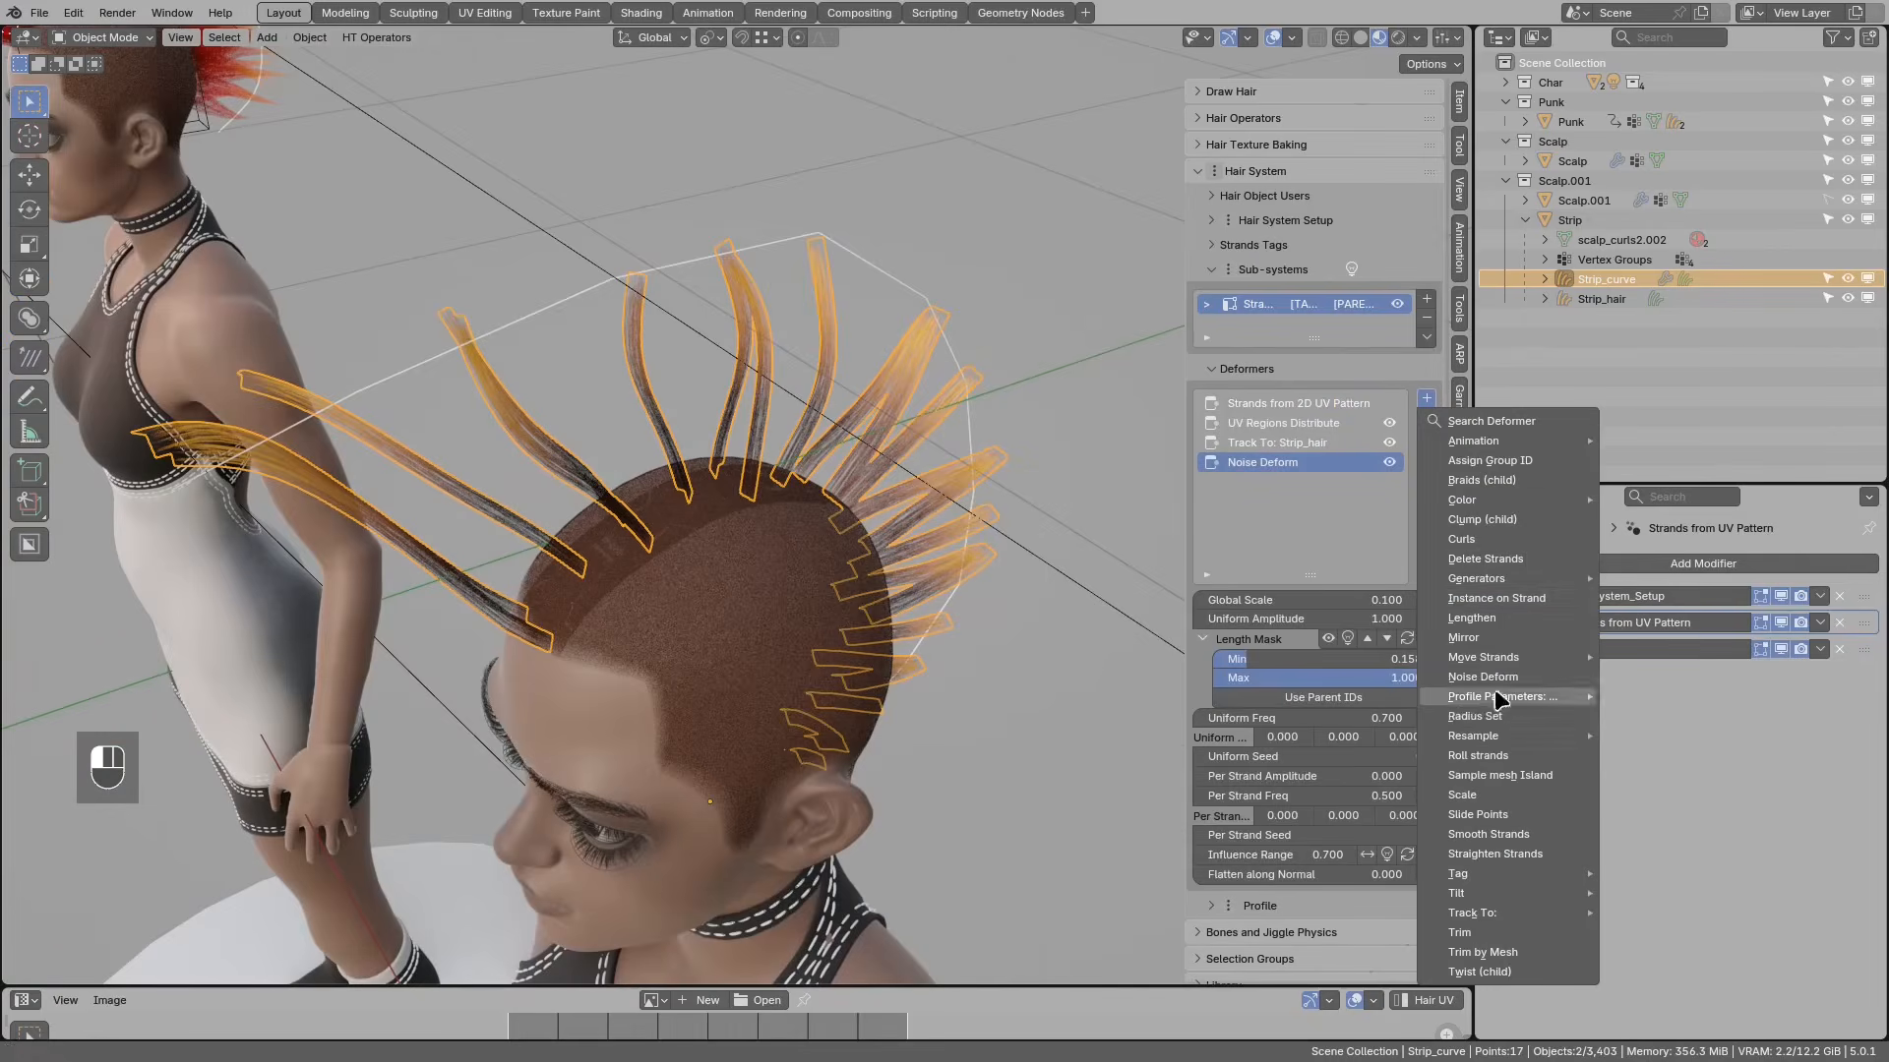
pyautogui.click(1475, 717)
pyautogui.moveTo(780, 456); pyautogui.dragTo(936, 535, button='middle')
pyautogui.moveTo(1082, 543); pyautogui.dragTo(830, 450, button='middle')
# Step: Try a Radius of 2 on the Radius Set deformer and restore it to 1
pyautogui.click(1370, 601)
pyautogui.click(1330, 584)
pyautogui.click(1329, 601)
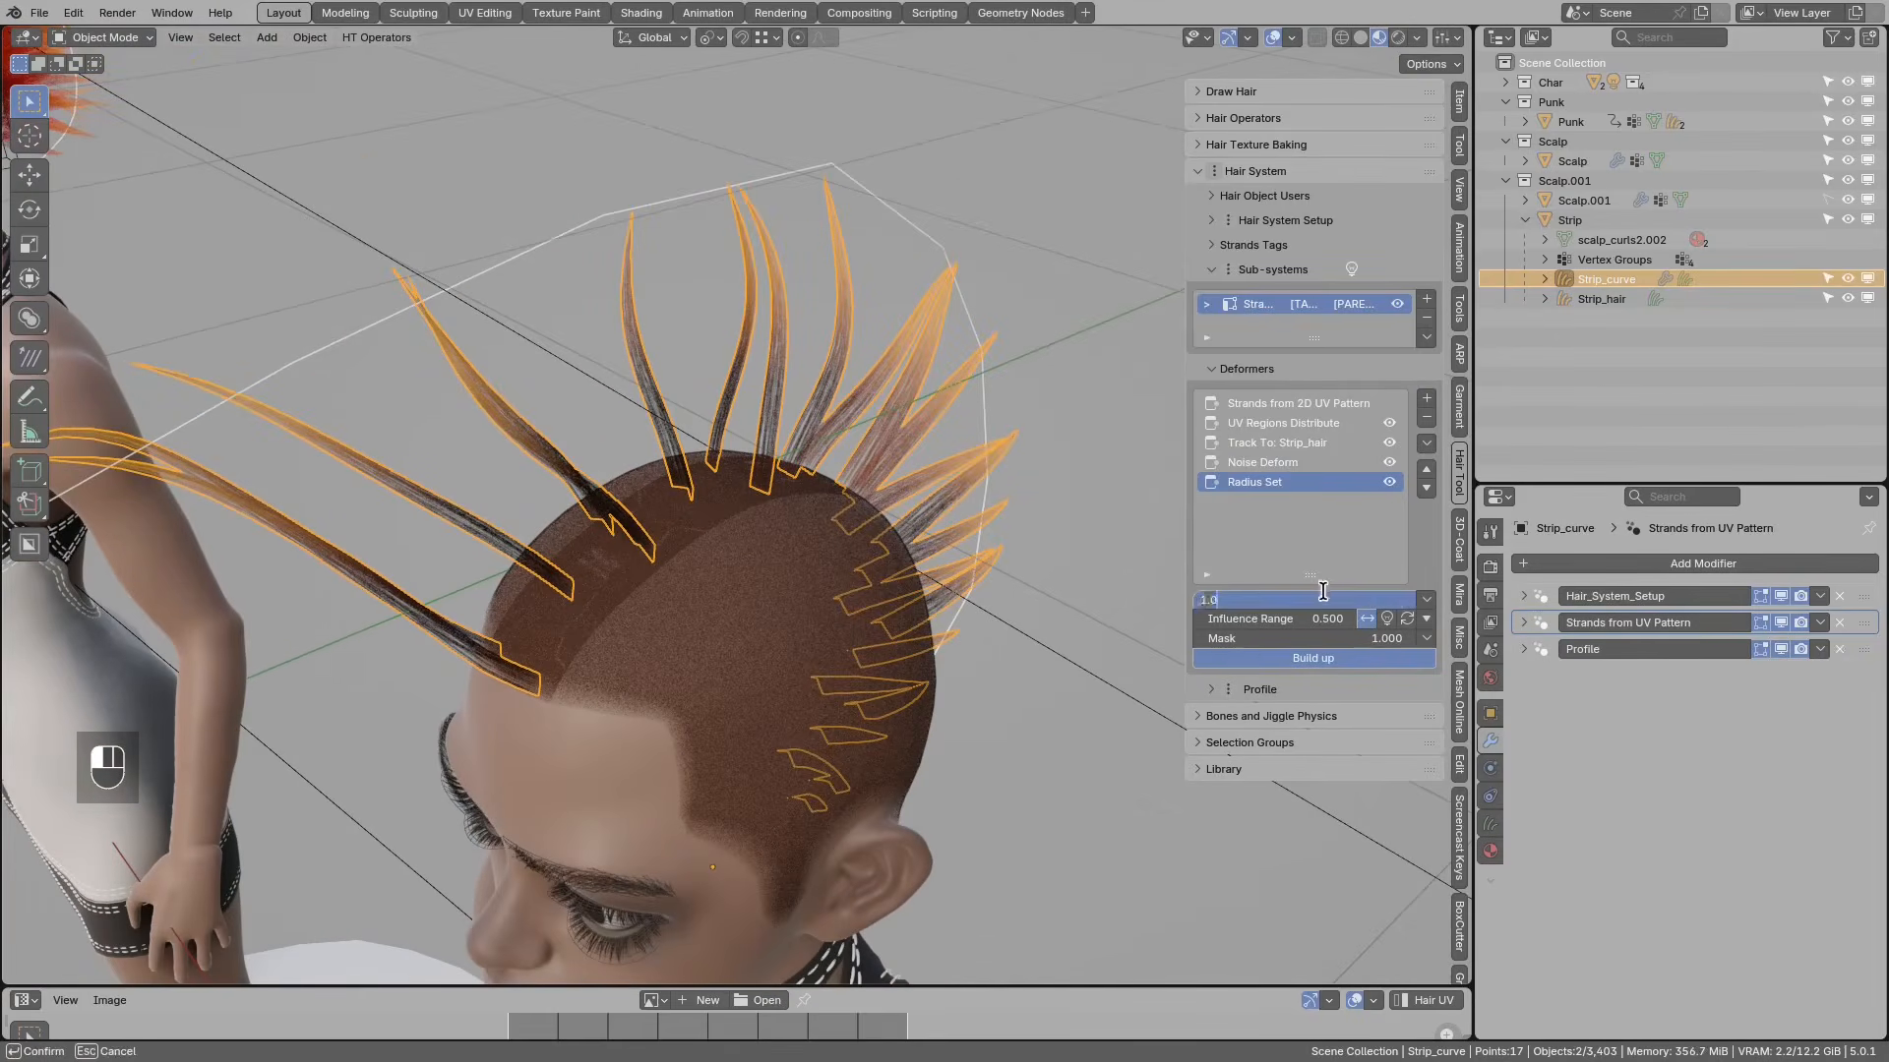
pyautogui.write('2')
pyautogui.press('Return')
pyautogui.click(1328, 601)
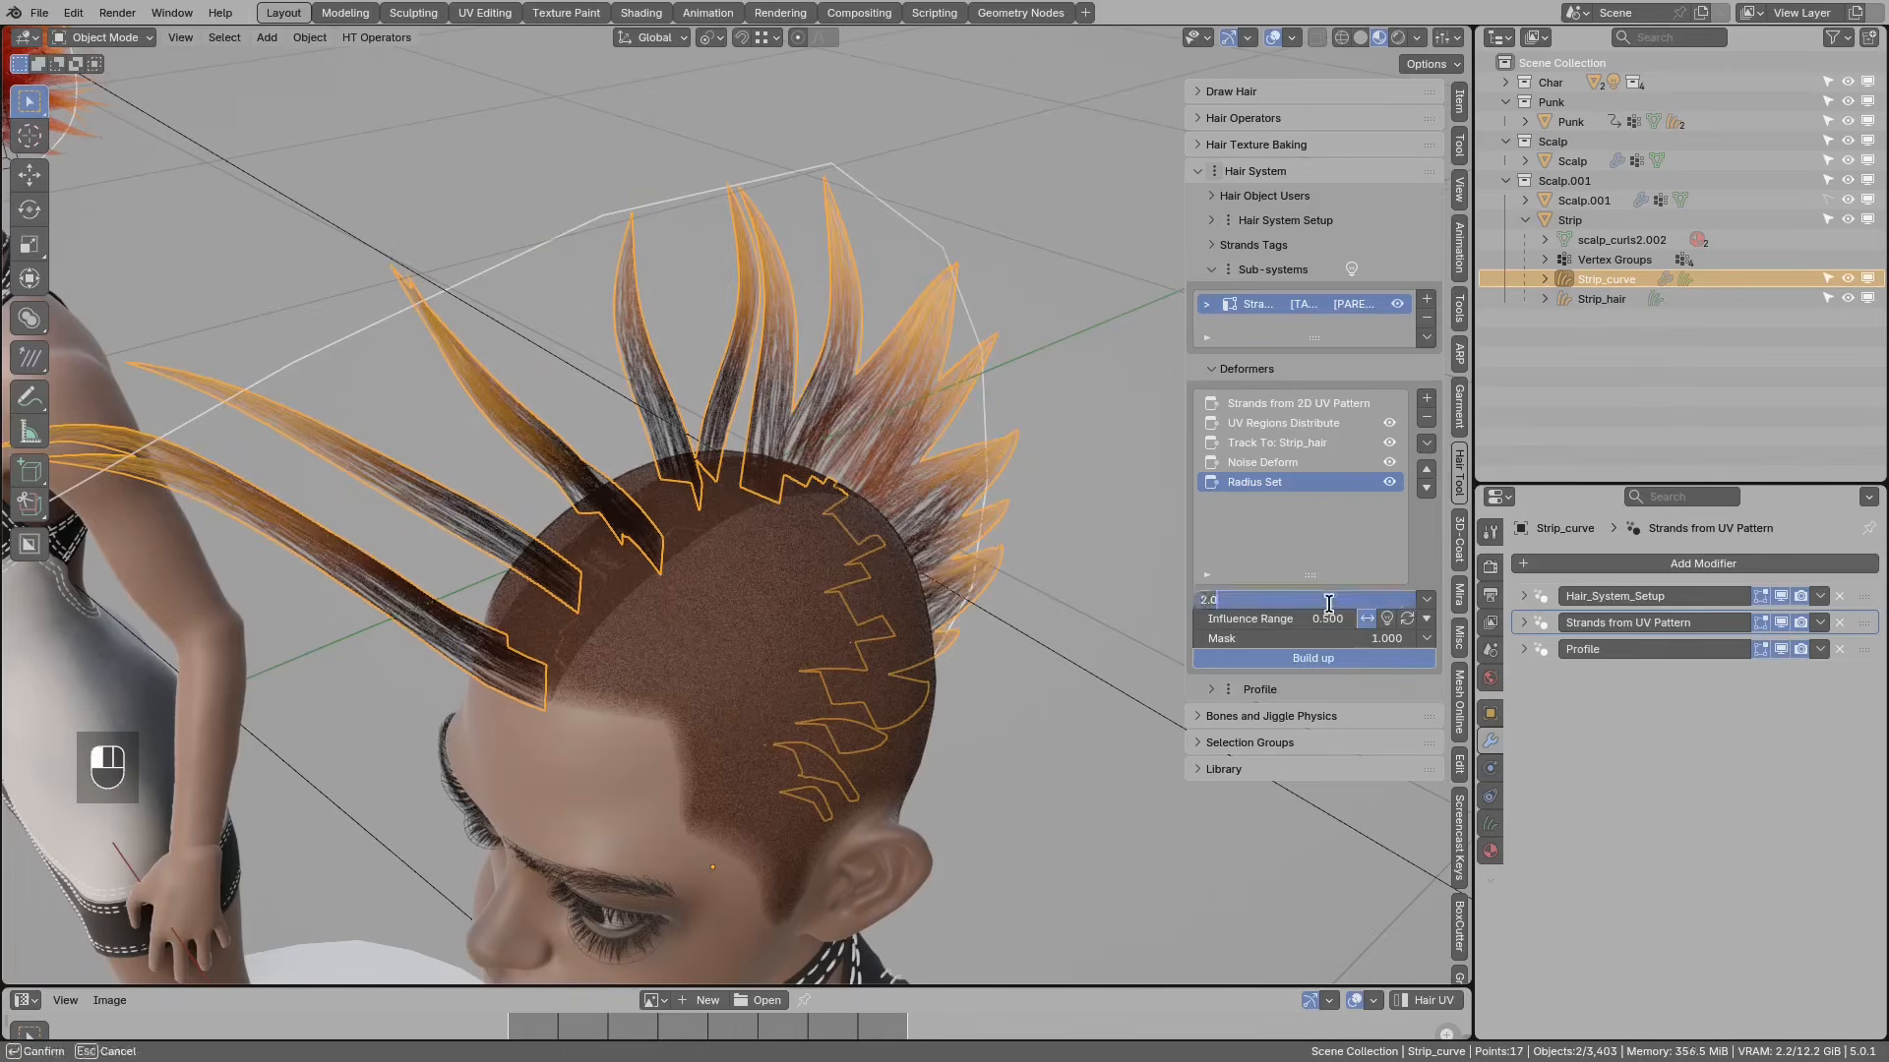
pyautogui.write('1')
pyautogui.click(1316, 563)
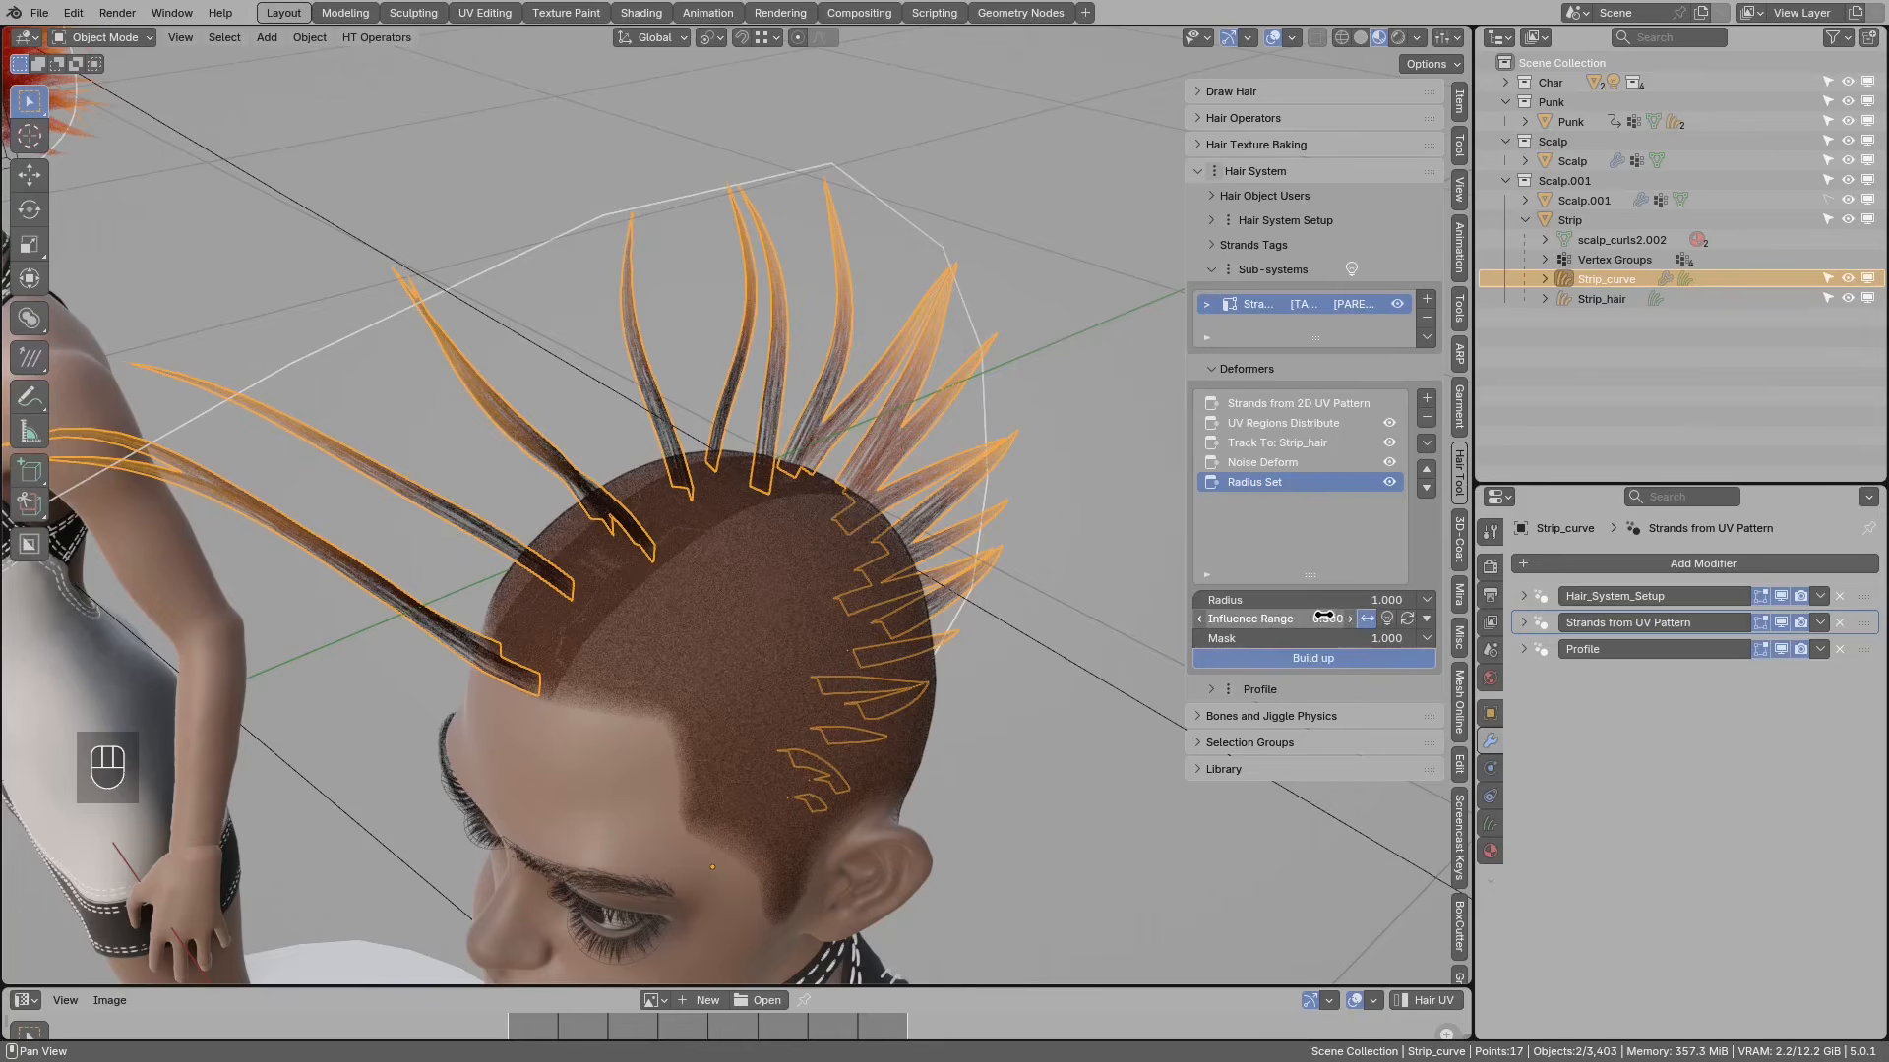
# Step: Preview the Radius Set deformer's Influence Range along the strands
pyautogui.moveTo(689, 462); pyautogui.dragTo(810, 218, button='middle')
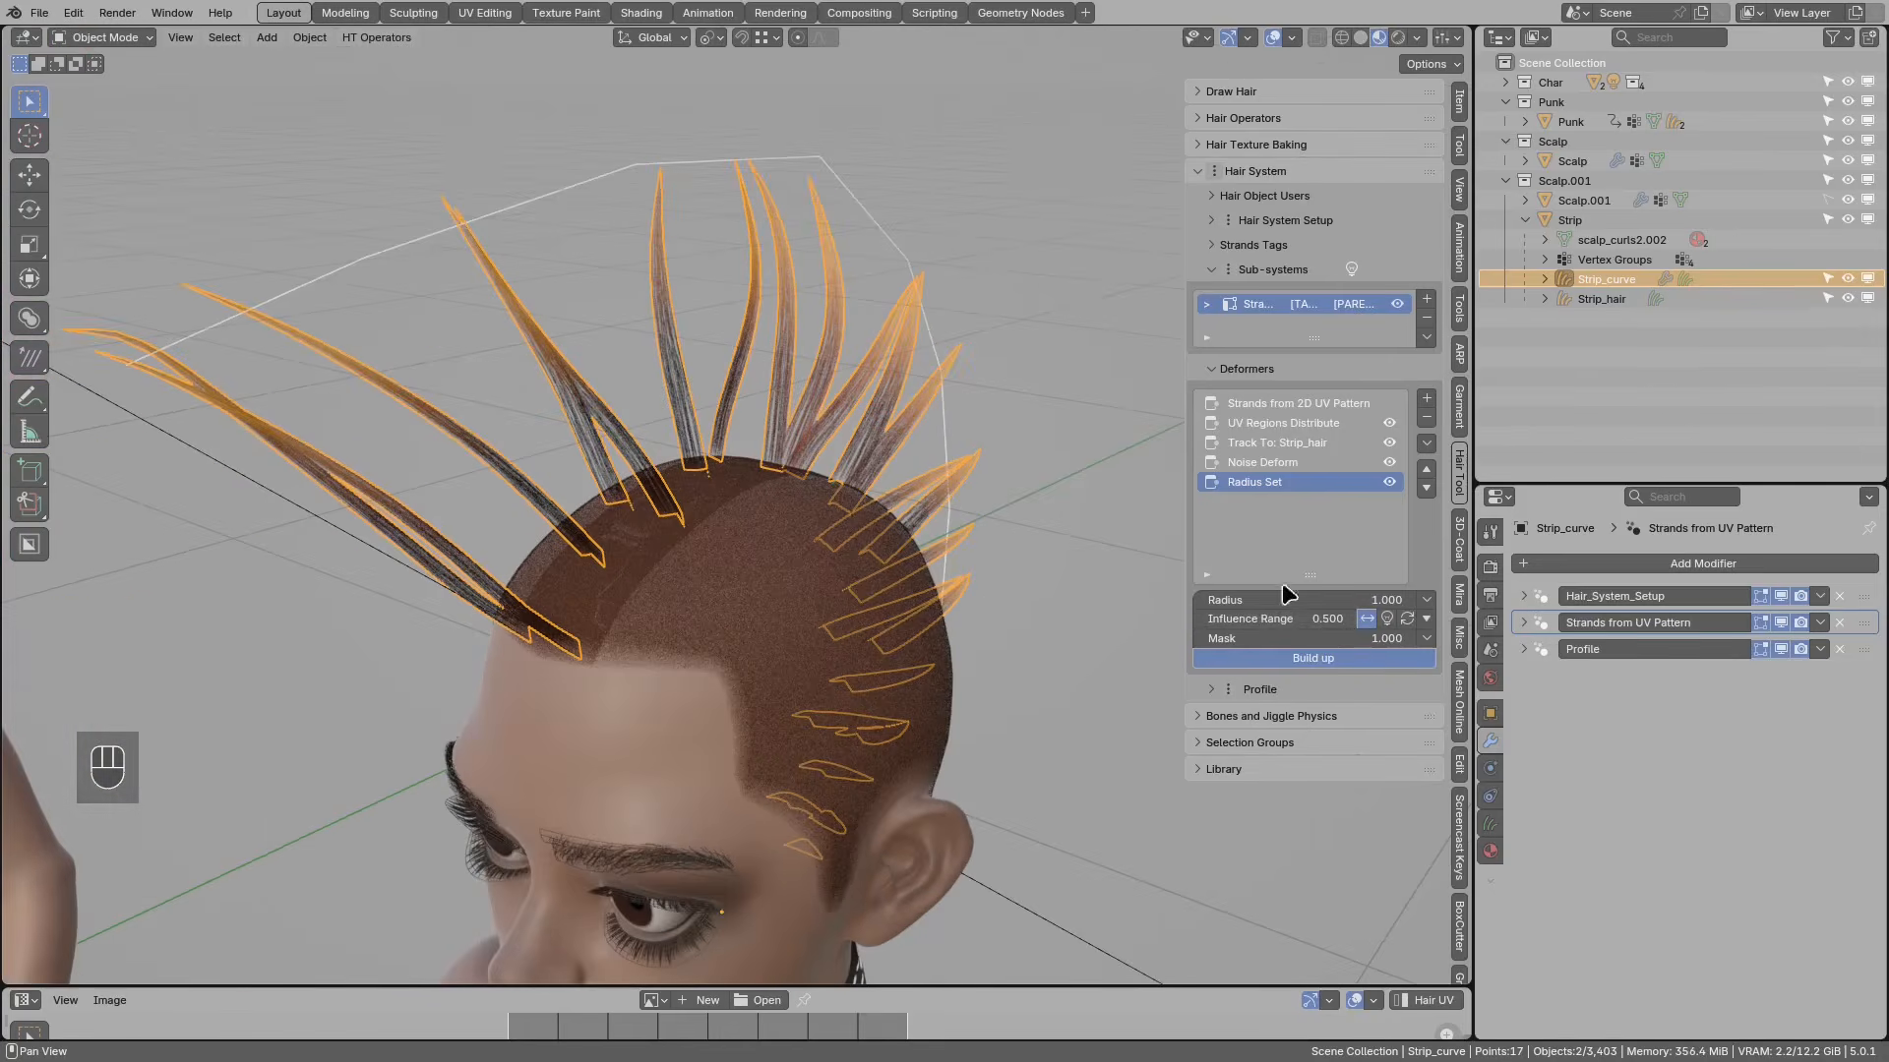
pyautogui.click(1390, 618)
pyautogui.moveTo(929, 313); pyautogui.dragTo(841, 352, button='middle')
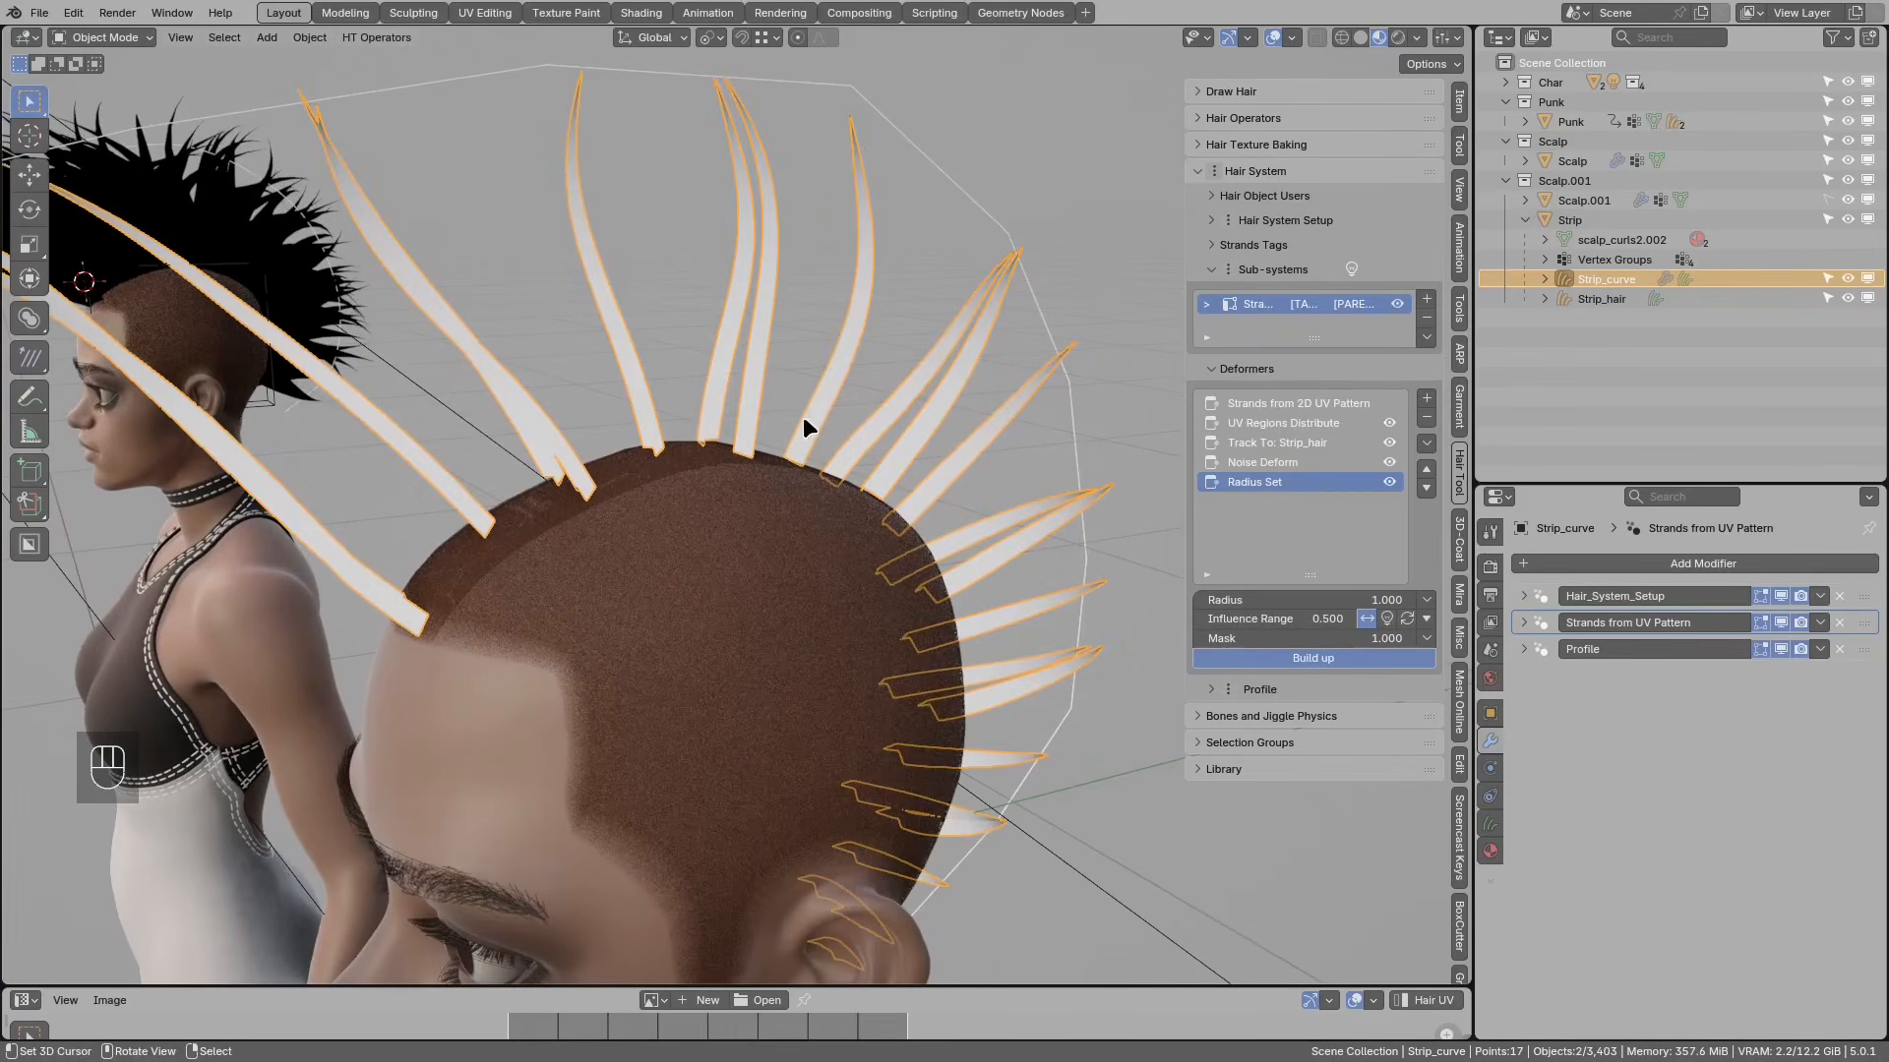
# Step: Mark a strand's root and tip with temporary annotations and erase the strokes
pyautogui.moveTo(820, 391)
pyautogui.mouseDown()
pyautogui.moveTo(802, 423)
pyautogui.moveTo(832, 394)
pyautogui.mouseUp()
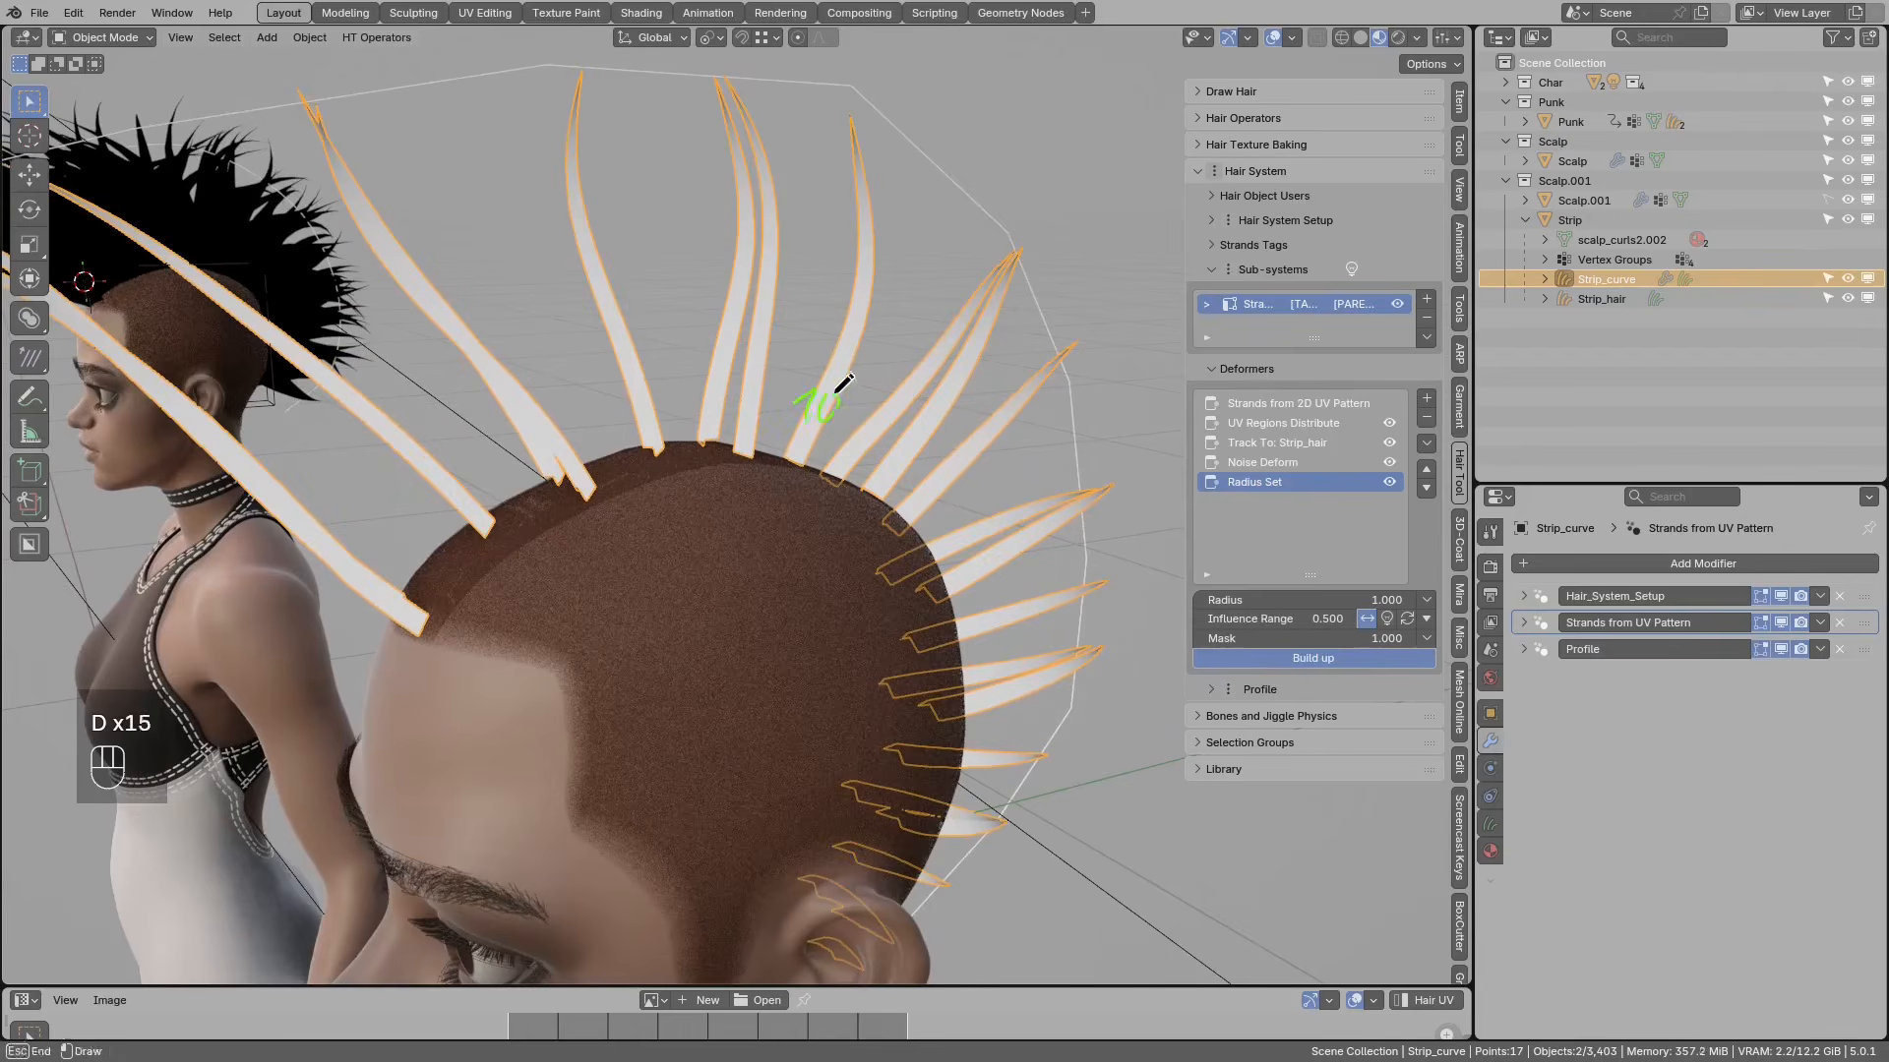
pyautogui.moveTo(834, 392)
pyautogui.mouseDown(button='middle')
pyautogui.moveTo(893, 356)
pyautogui.moveTo(890, 329)
pyautogui.mouseUp(button='middle')
pyautogui.moveTo(844, 108); pyautogui.dragTo(885, 116)
pyautogui.moveTo(884, 112); pyautogui.dragTo(854, 118, button='right')
pyautogui.moveTo(844, 114); pyautogui.dragTo(843, 127)
pyautogui.moveTo(850, 113); pyautogui.dragTo(860, 100, button='right')
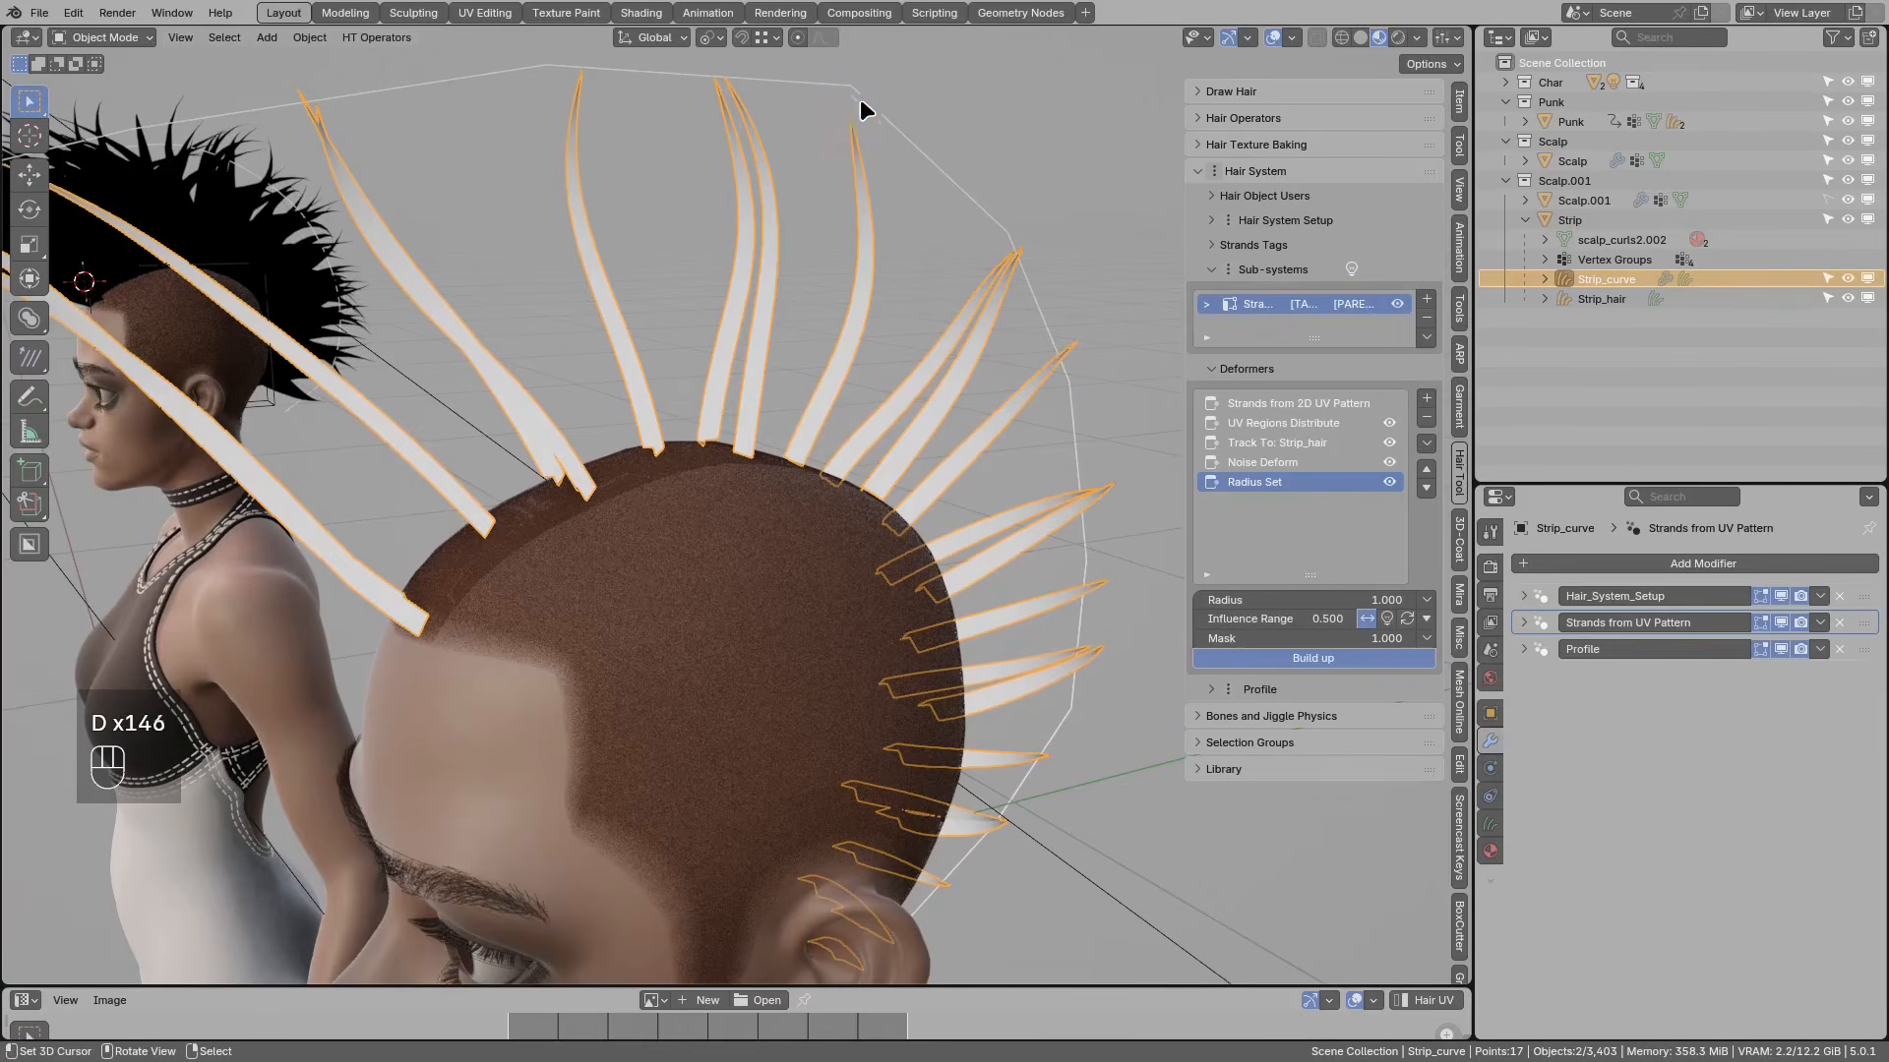
# Step: Set the Radius Set deformer's Influence Range to 0.4 with the influence preview turned off
pyautogui.moveTo(839, 134); pyautogui.dragTo(867, 205, button='middle')
pyautogui.scroll(-2, 868, 204)
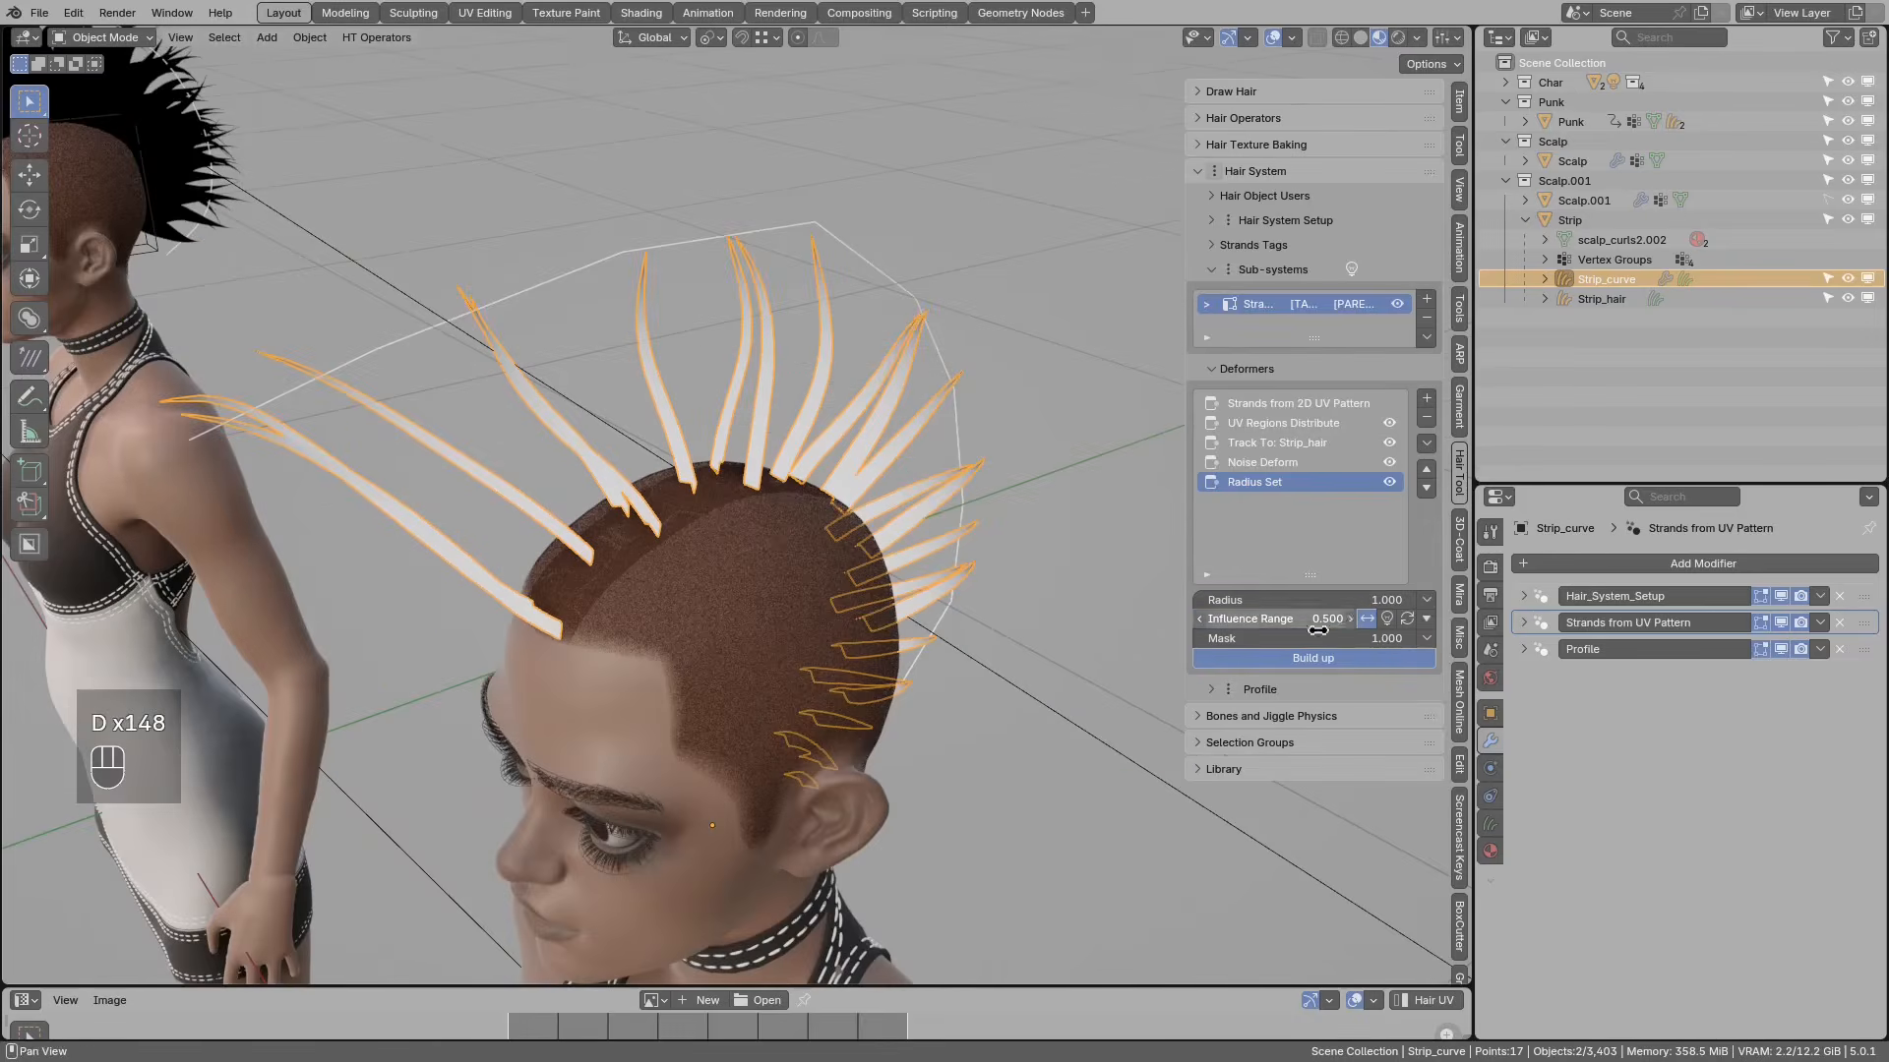
pyautogui.click(1200, 620)
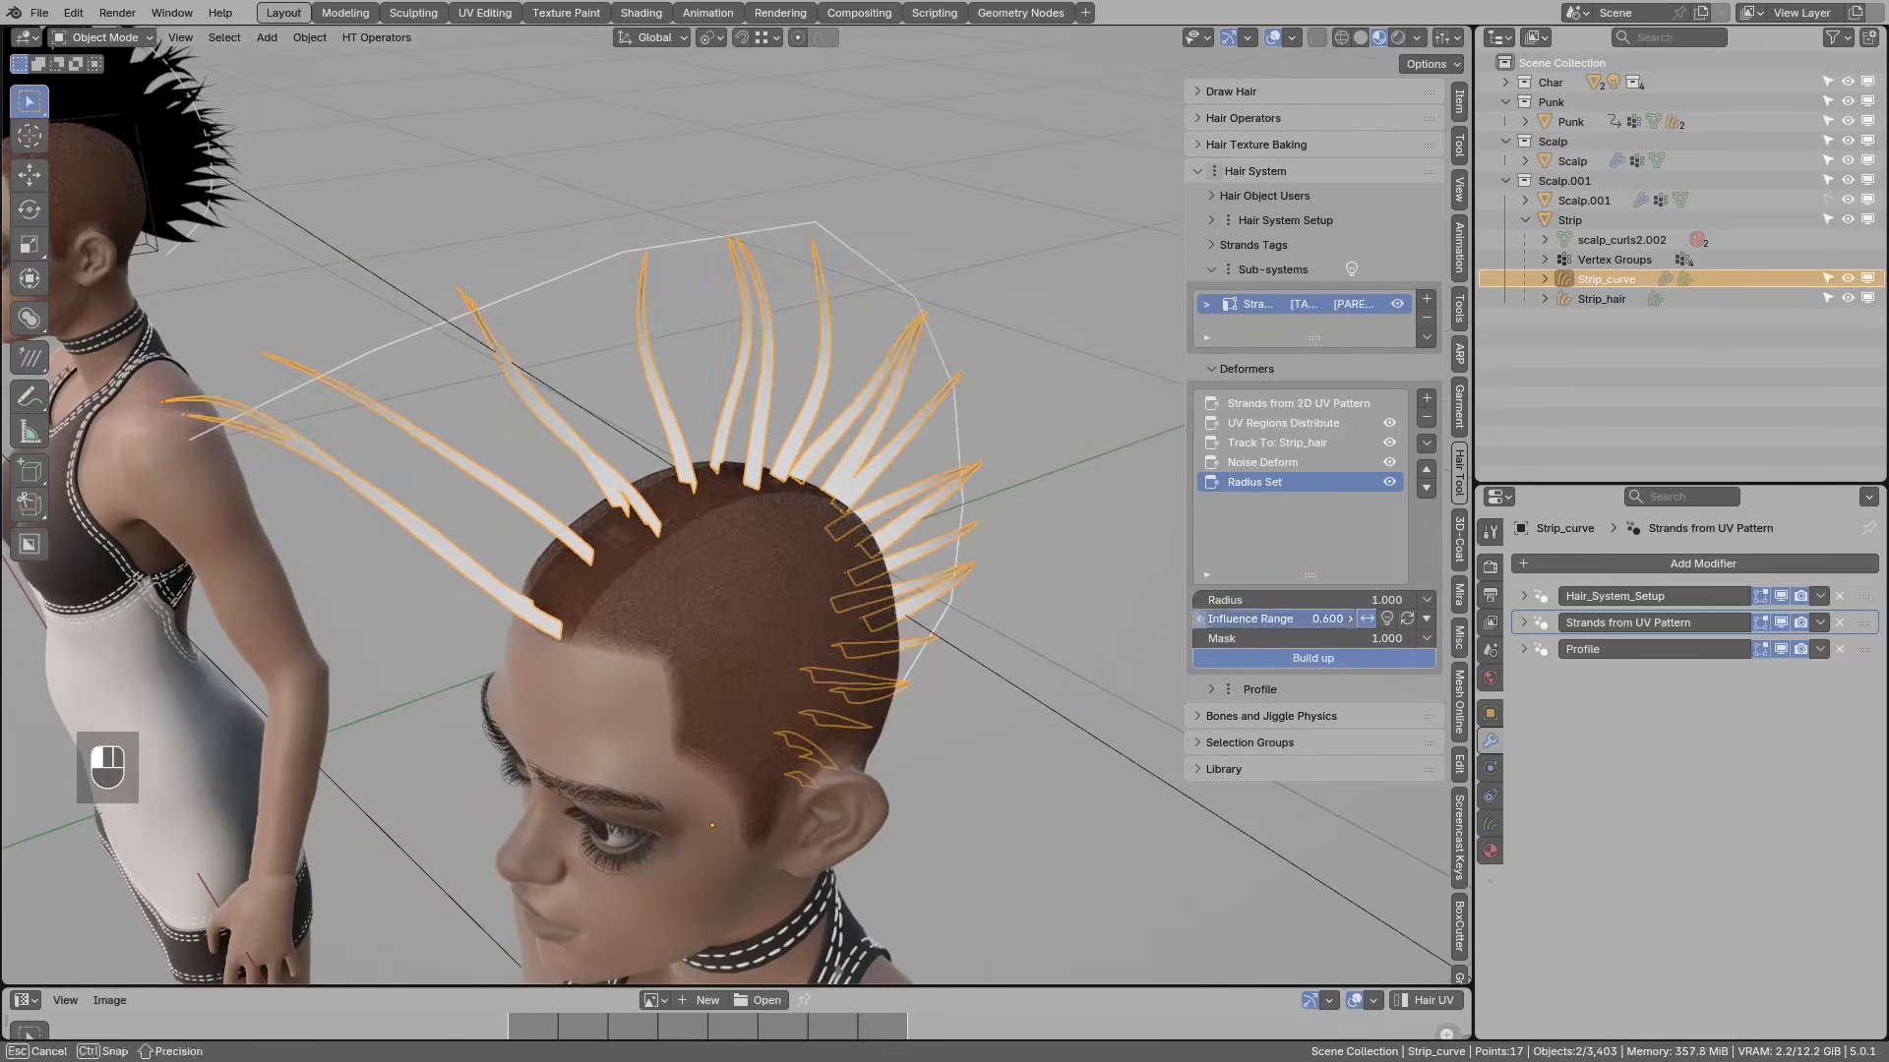
# Step: Add an Align Tilt To Mesh Border deformer after the Radius Set
pyautogui.moveTo(969, 485); pyautogui.dragTo(1132, 442, button='middle')
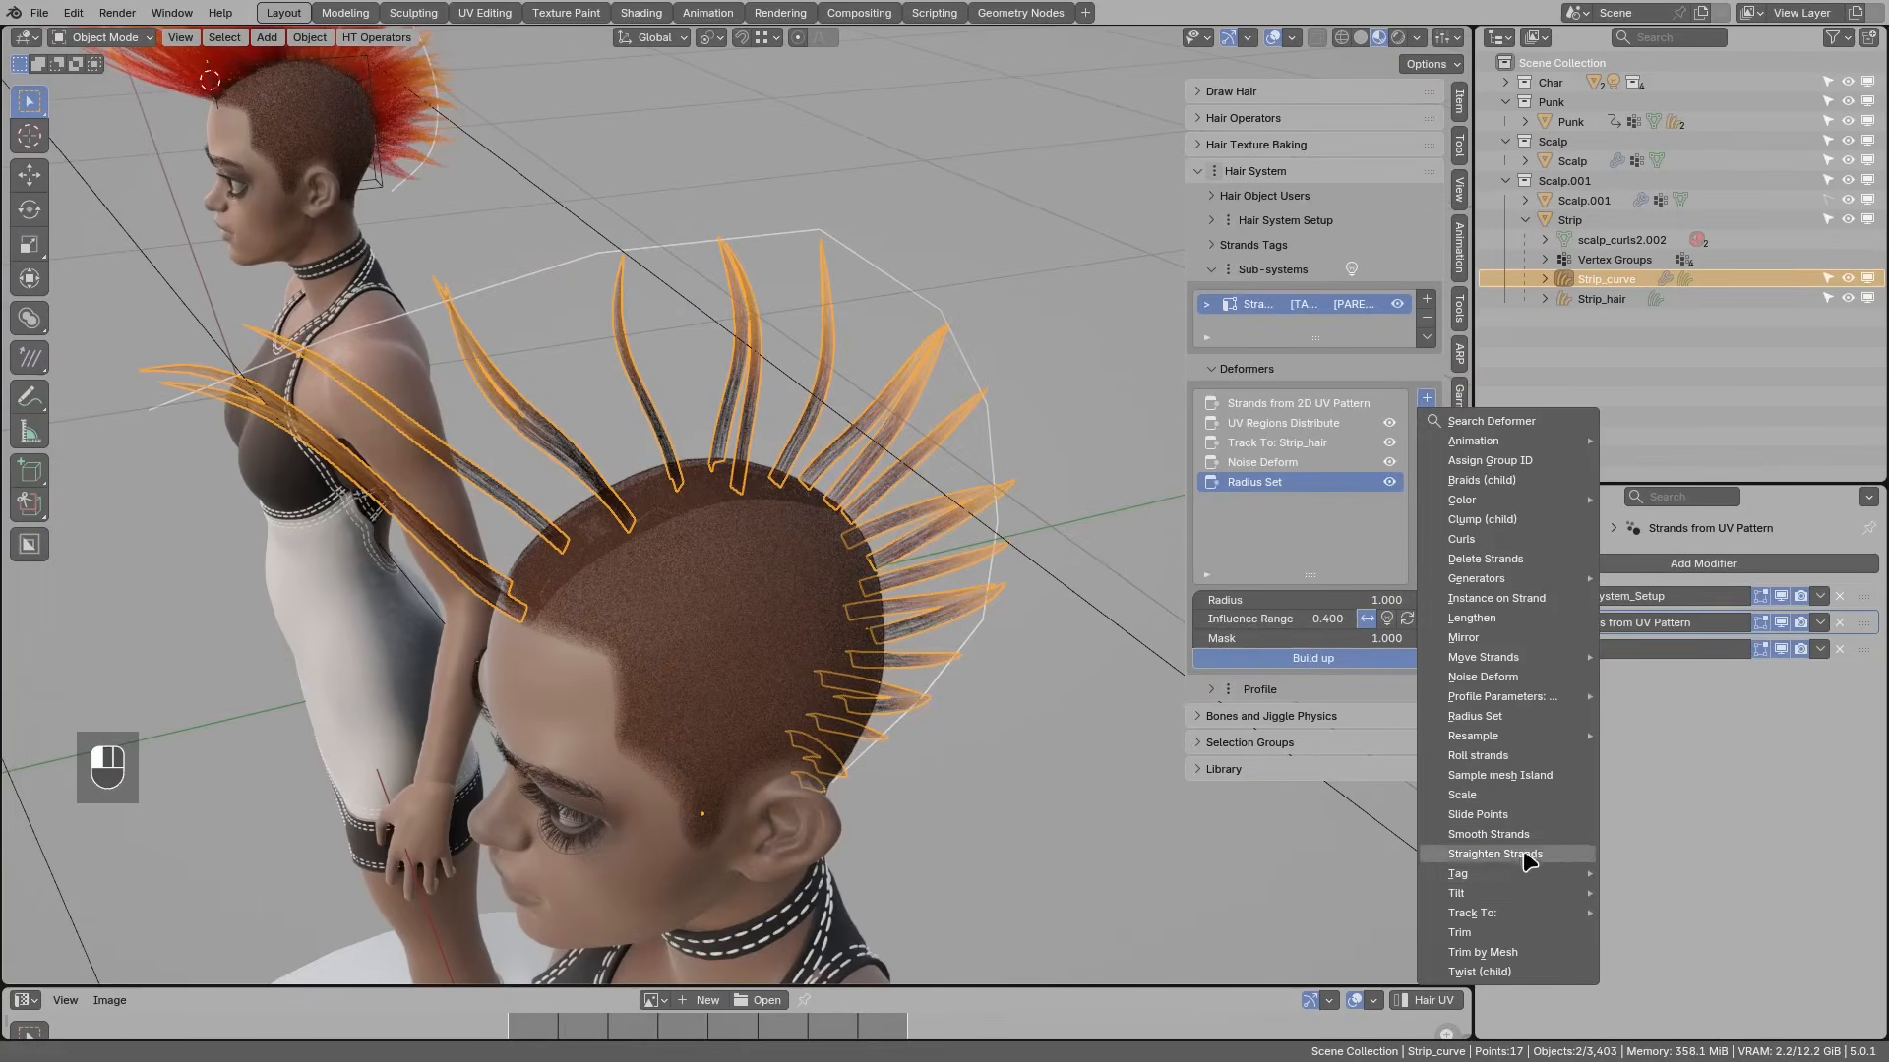
pyautogui.moveTo(1531, 893)
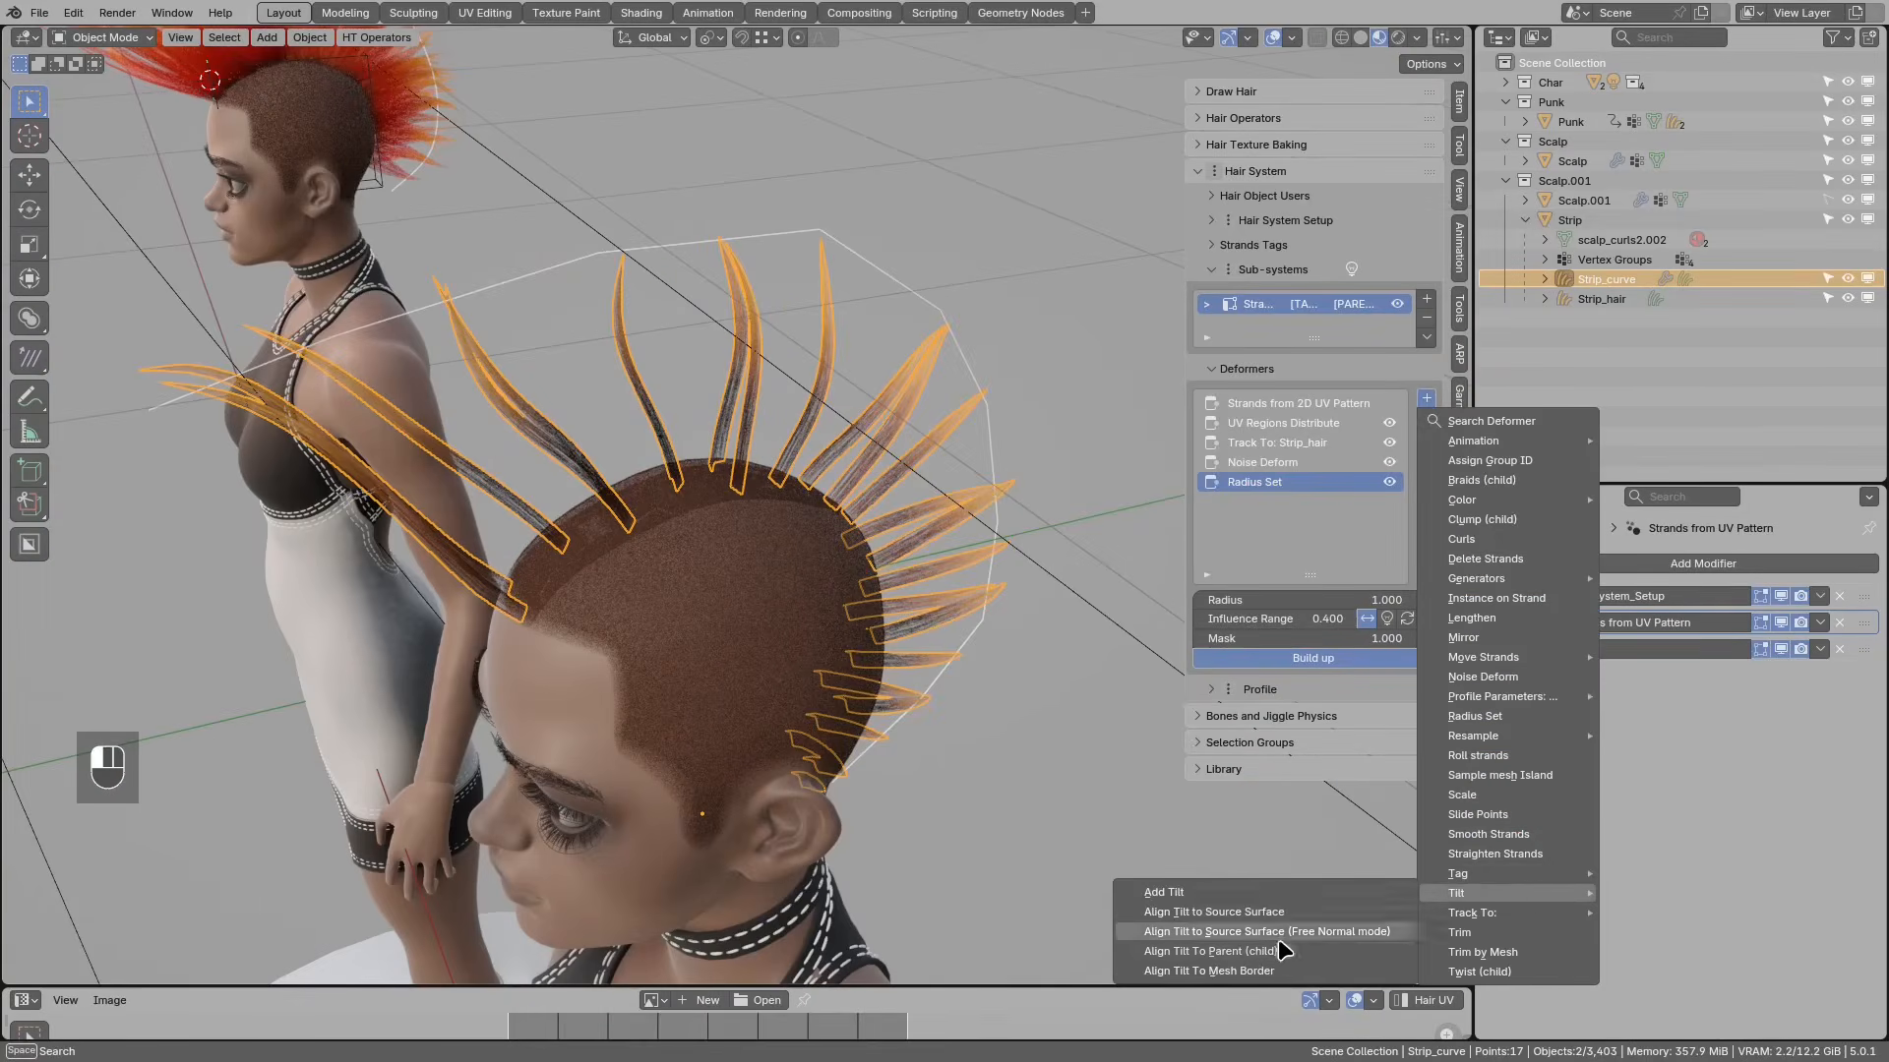
pyautogui.click(1286, 971)
pyautogui.moveTo(989, 546); pyautogui.dragTo(925, 541, button='middle')
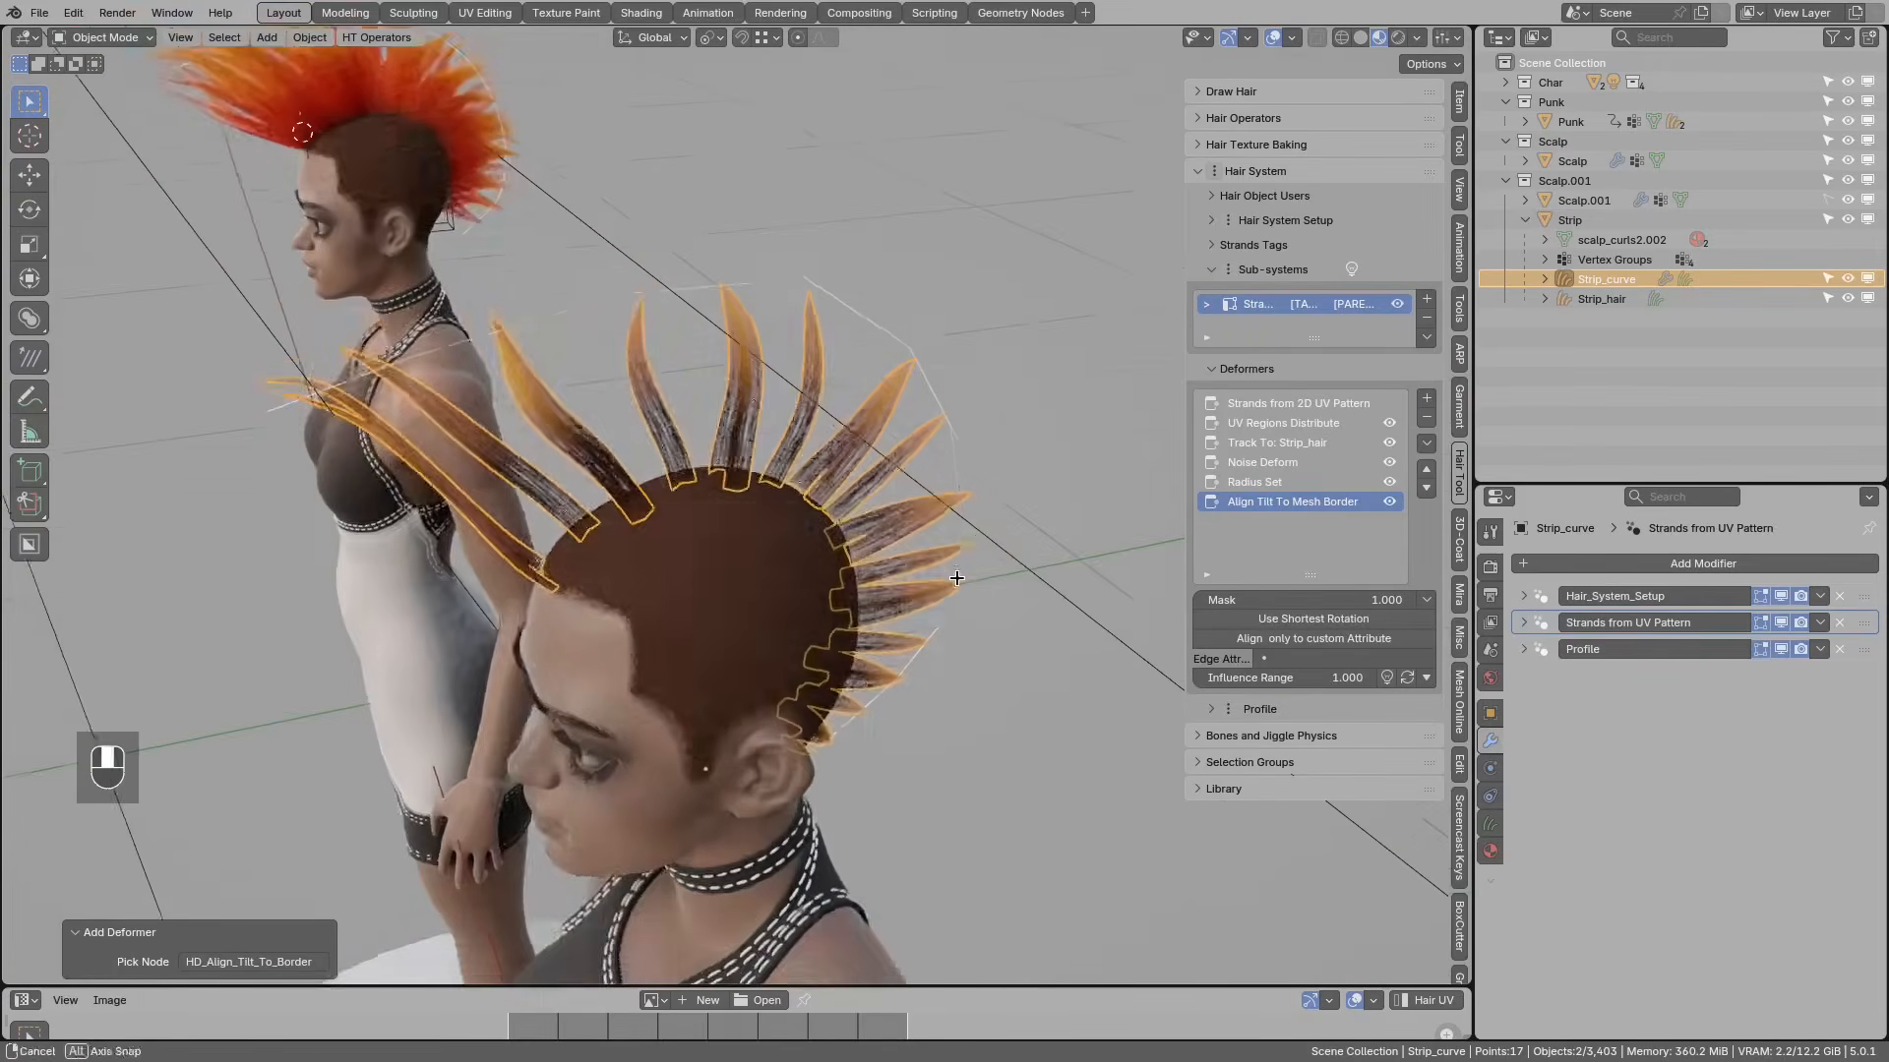
# Step: Show the wireframe over the strands and open the hair system's Profile settings
pyautogui.hotkey('alt', 'q')
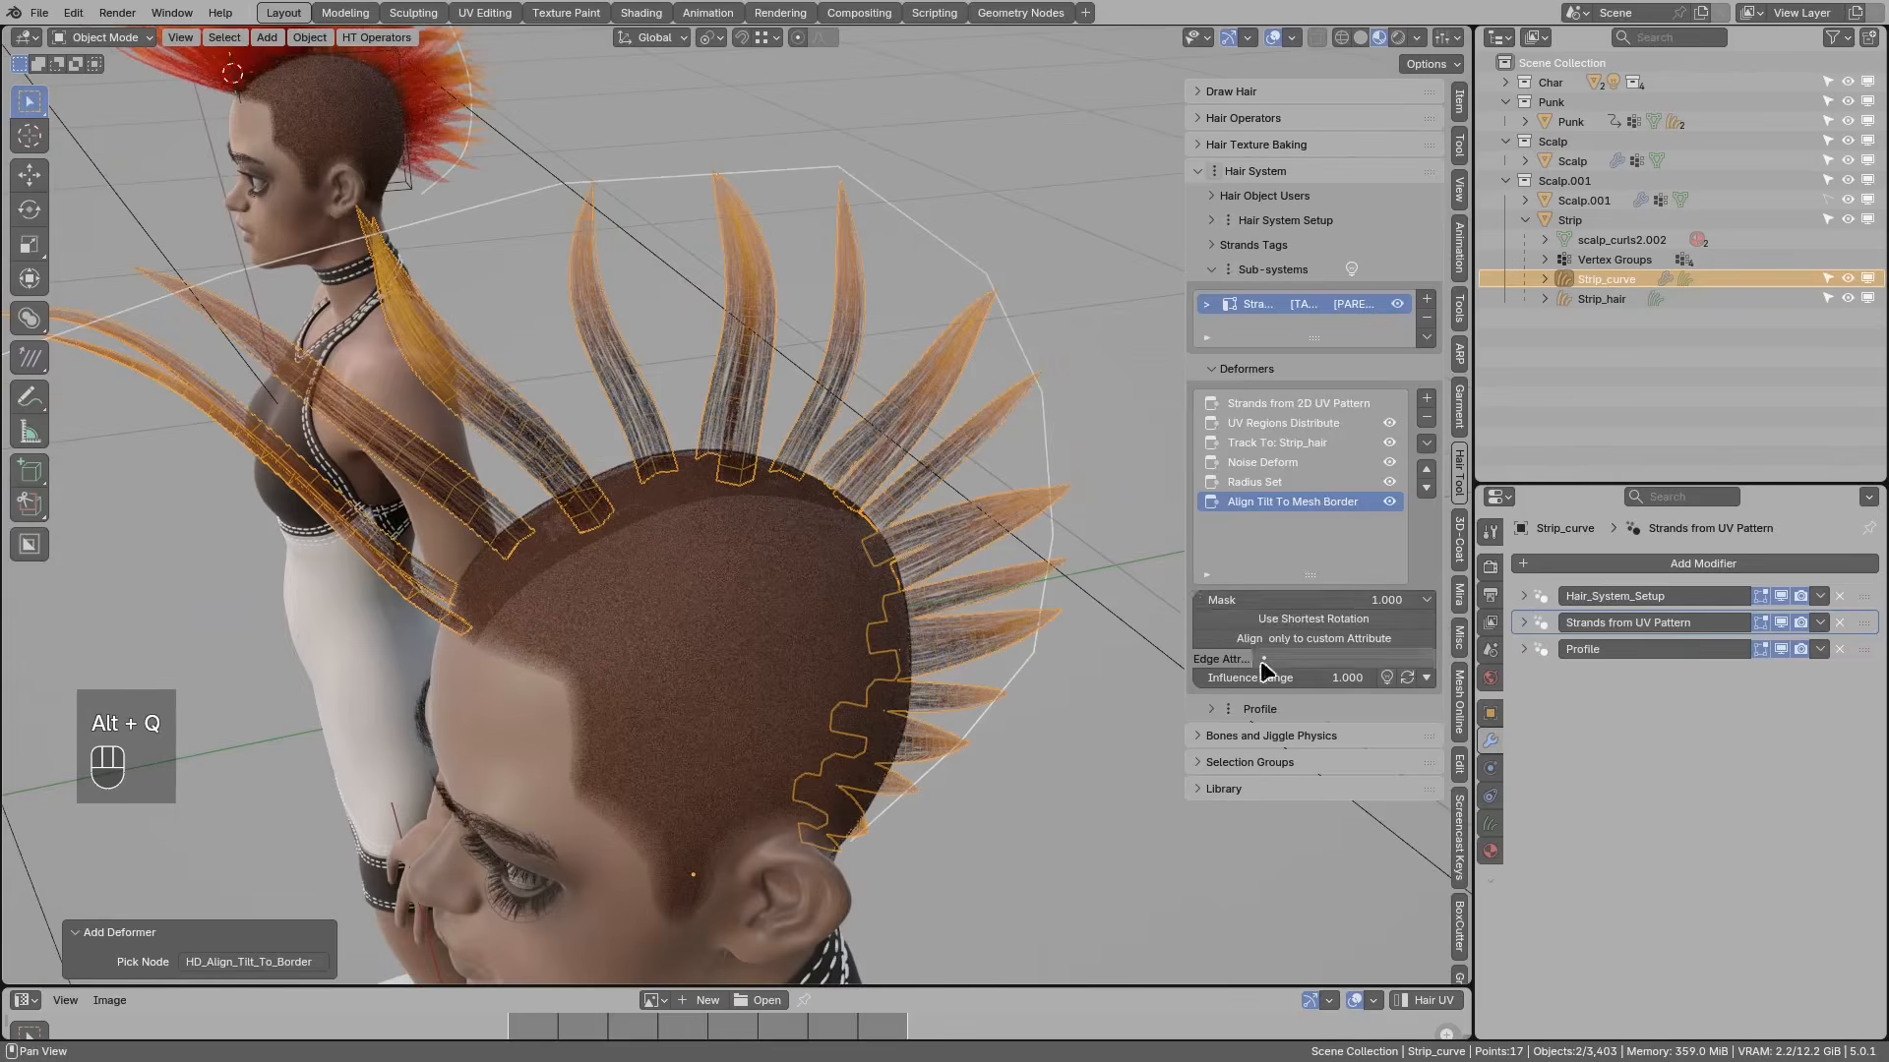
pyautogui.click(1274, 371)
pyautogui.click(1263, 397)
# Step: Outline the root edge of the central strand with a temporary annotation to show its profile shape
pyautogui.moveTo(768, 433); pyautogui.dragTo(663, 484, button='middle')
pyautogui.moveTo(677, 505); pyautogui.dragTo(713, 516)
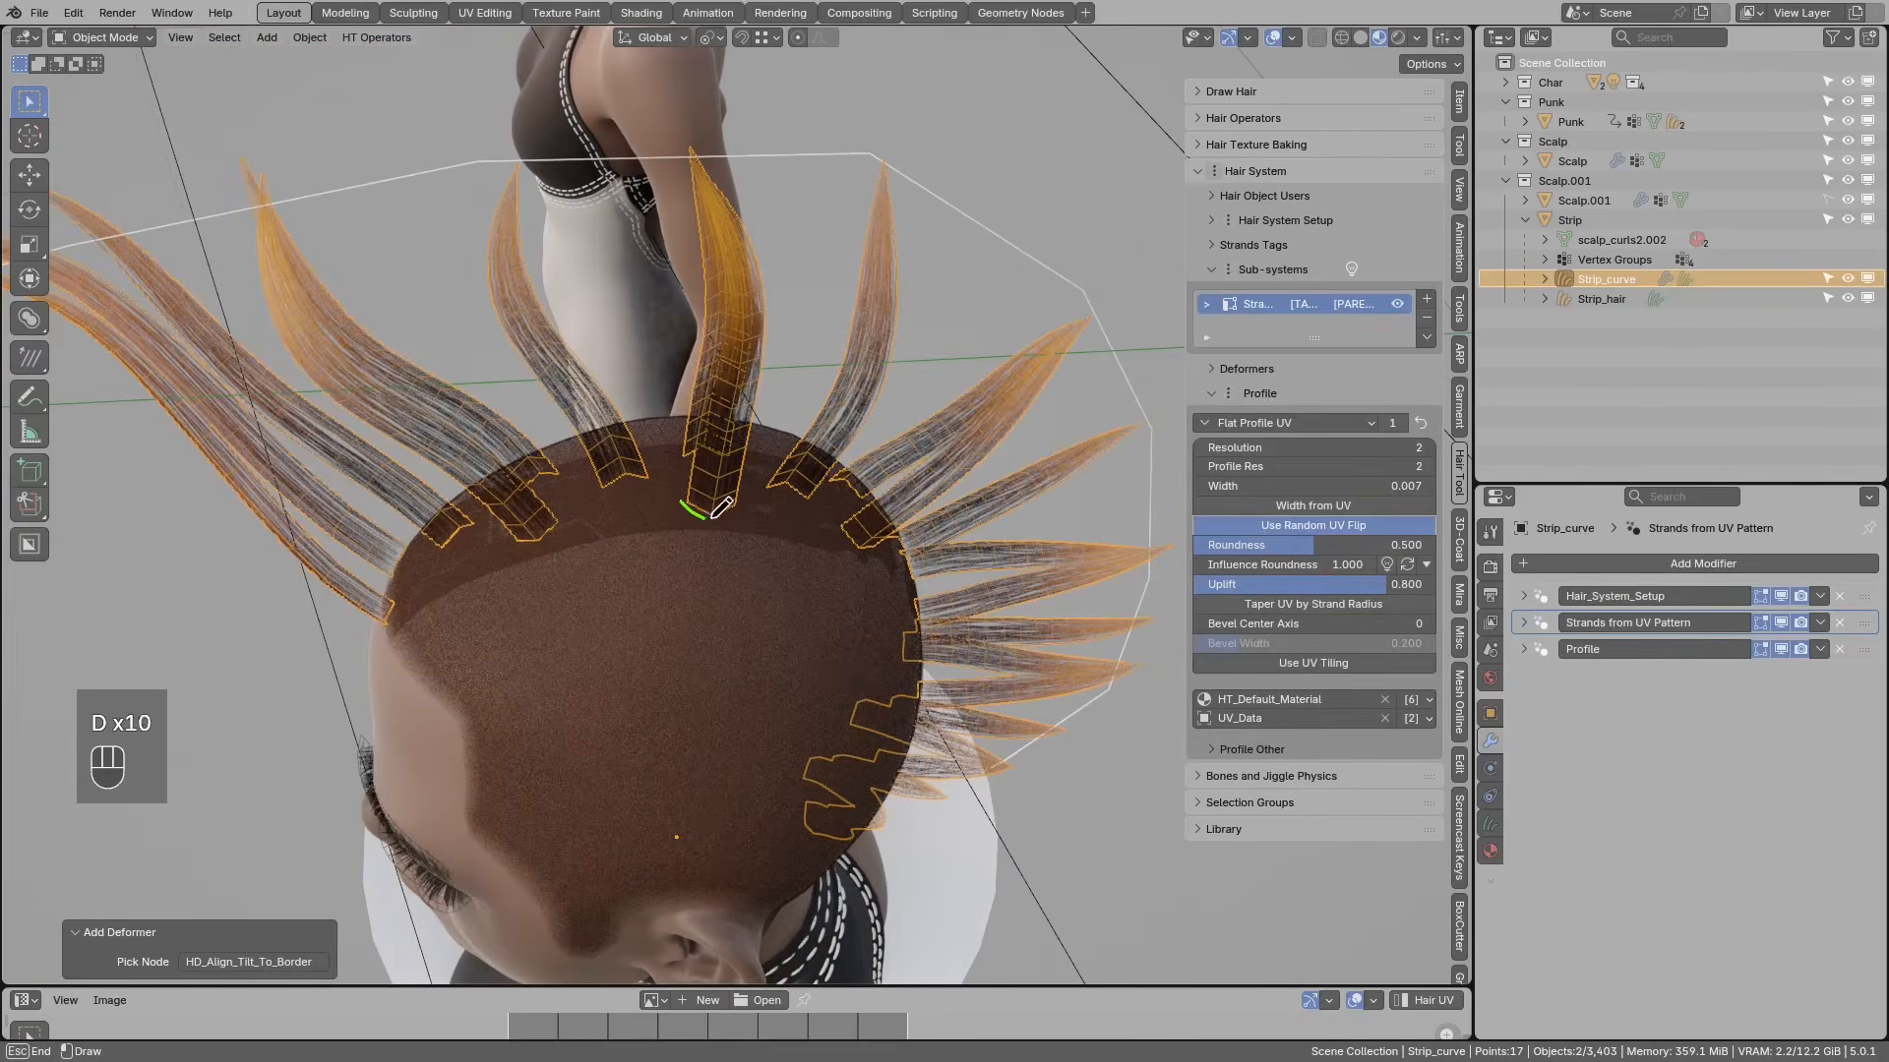
pyautogui.moveTo(715, 502); pyautogui.dragTo(716, 497, button='right')
pyautogui.moveTo(716, 497); pyautogui.dragTo(735, 524, button='middle')
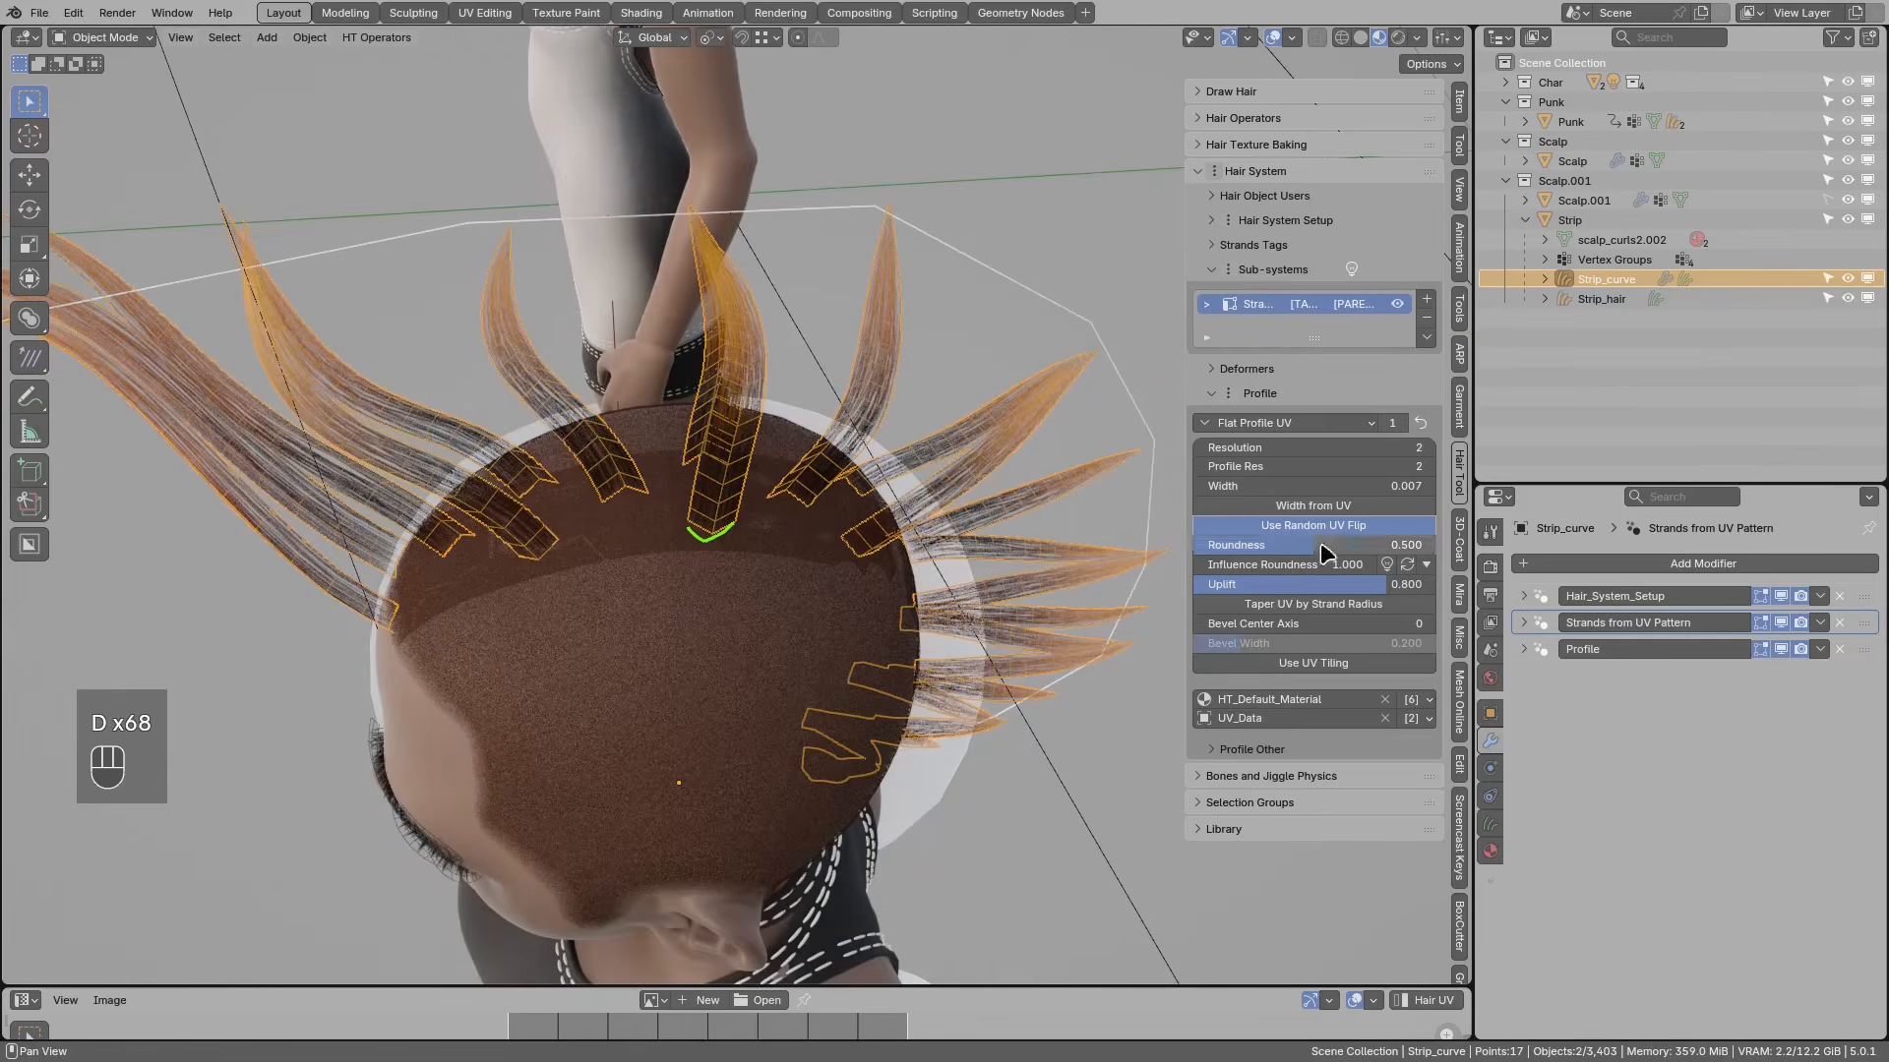
# Step: Set both Profile Res and Resolution to 1 in the Flat Profile UV settings
pyautogui.click(1200, 466)
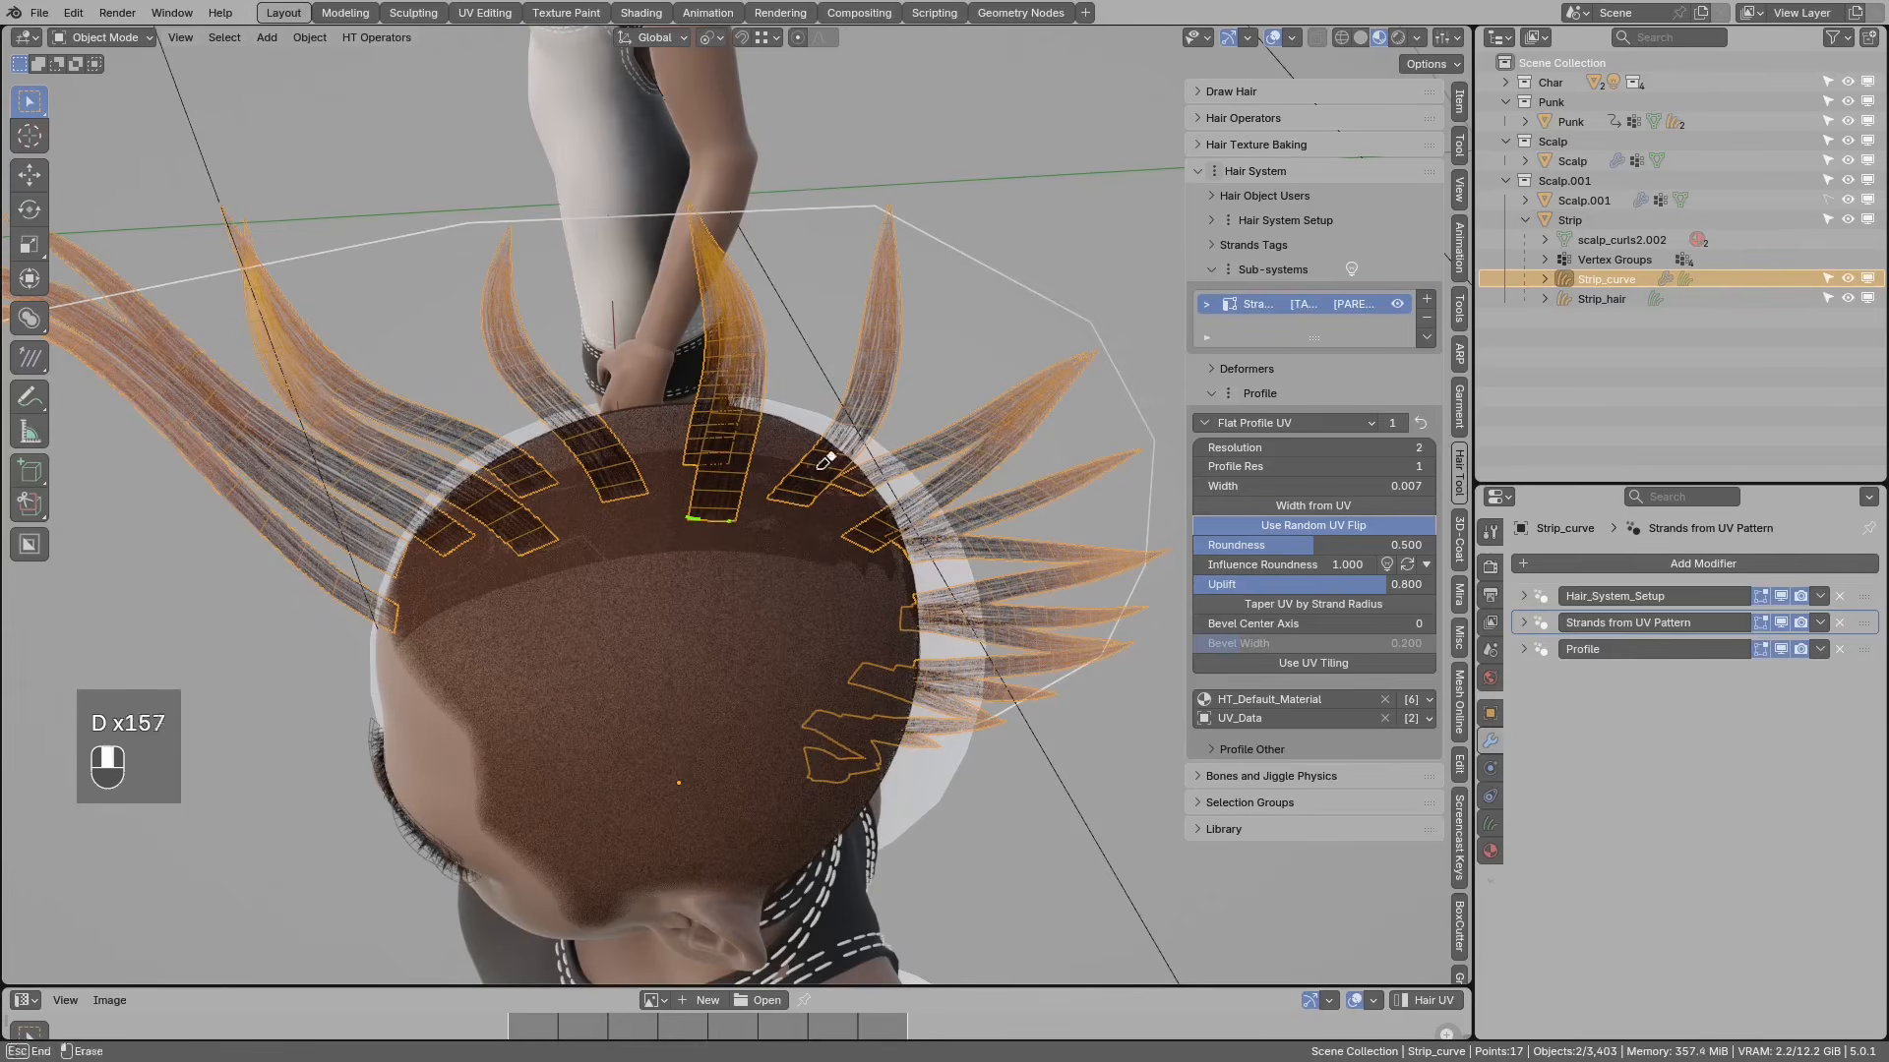
pyautogui.click(1198, 449)
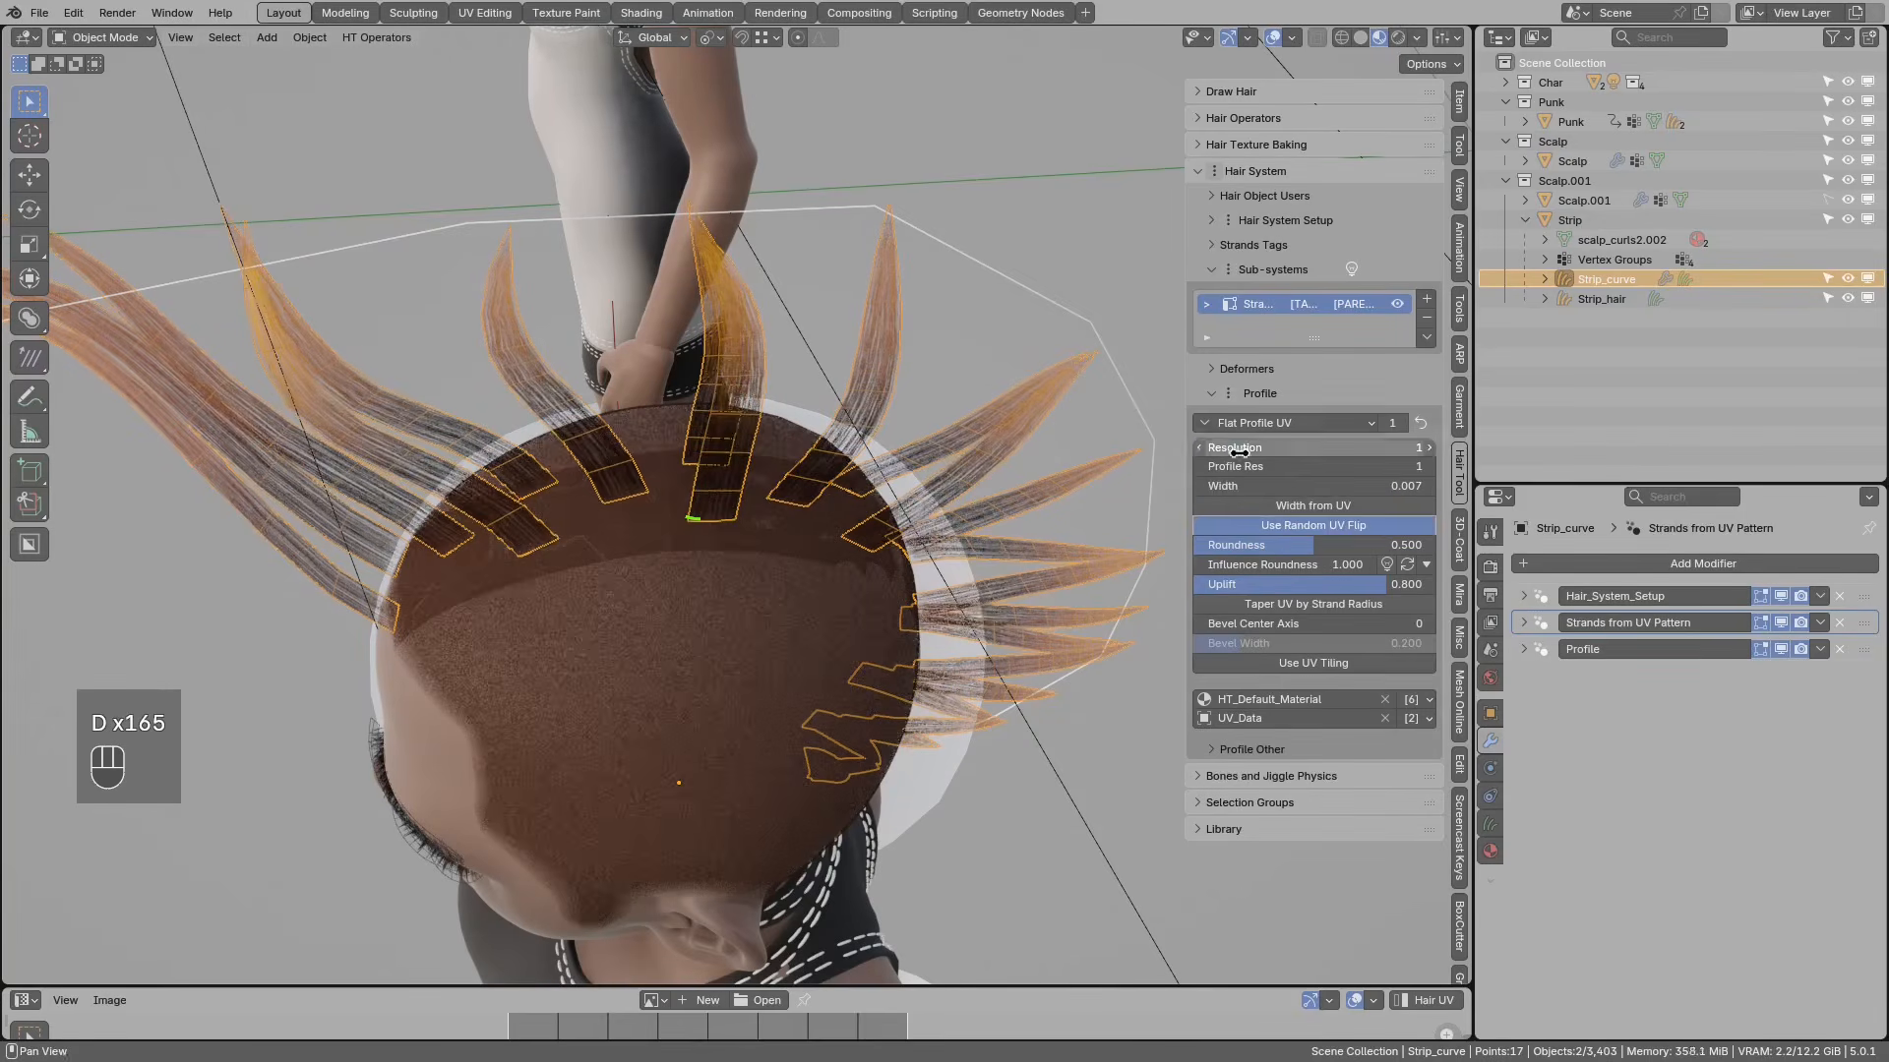
pyautogui.moveTo(750, 497); pyautogui.dragTo(1109, 544, button='middle')
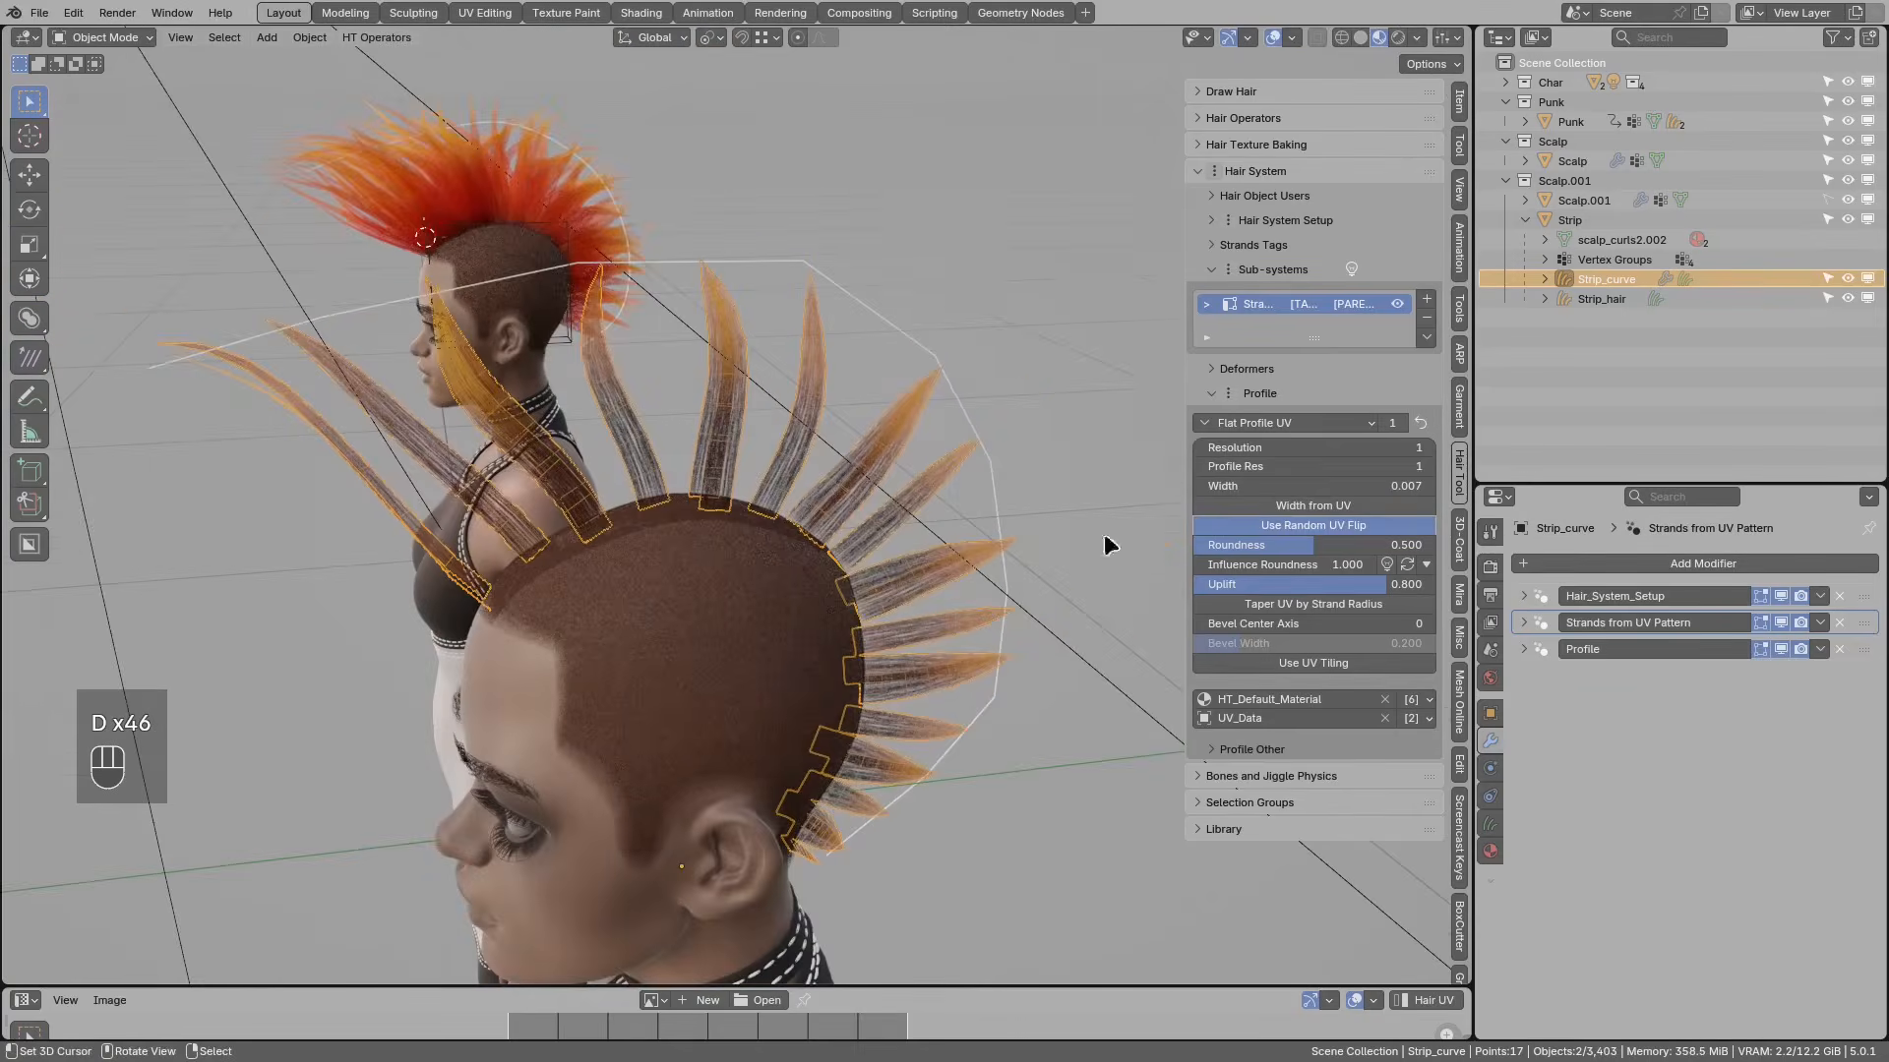
# Step: Widen the hair settings to reveal the sub-system colors and color the strands from UV pattern sub-system red
pyautogui.click(1264, 376)
pyautogui.moveTo(777, 470); pyautogui.dragTo(541, 421, button='middle')
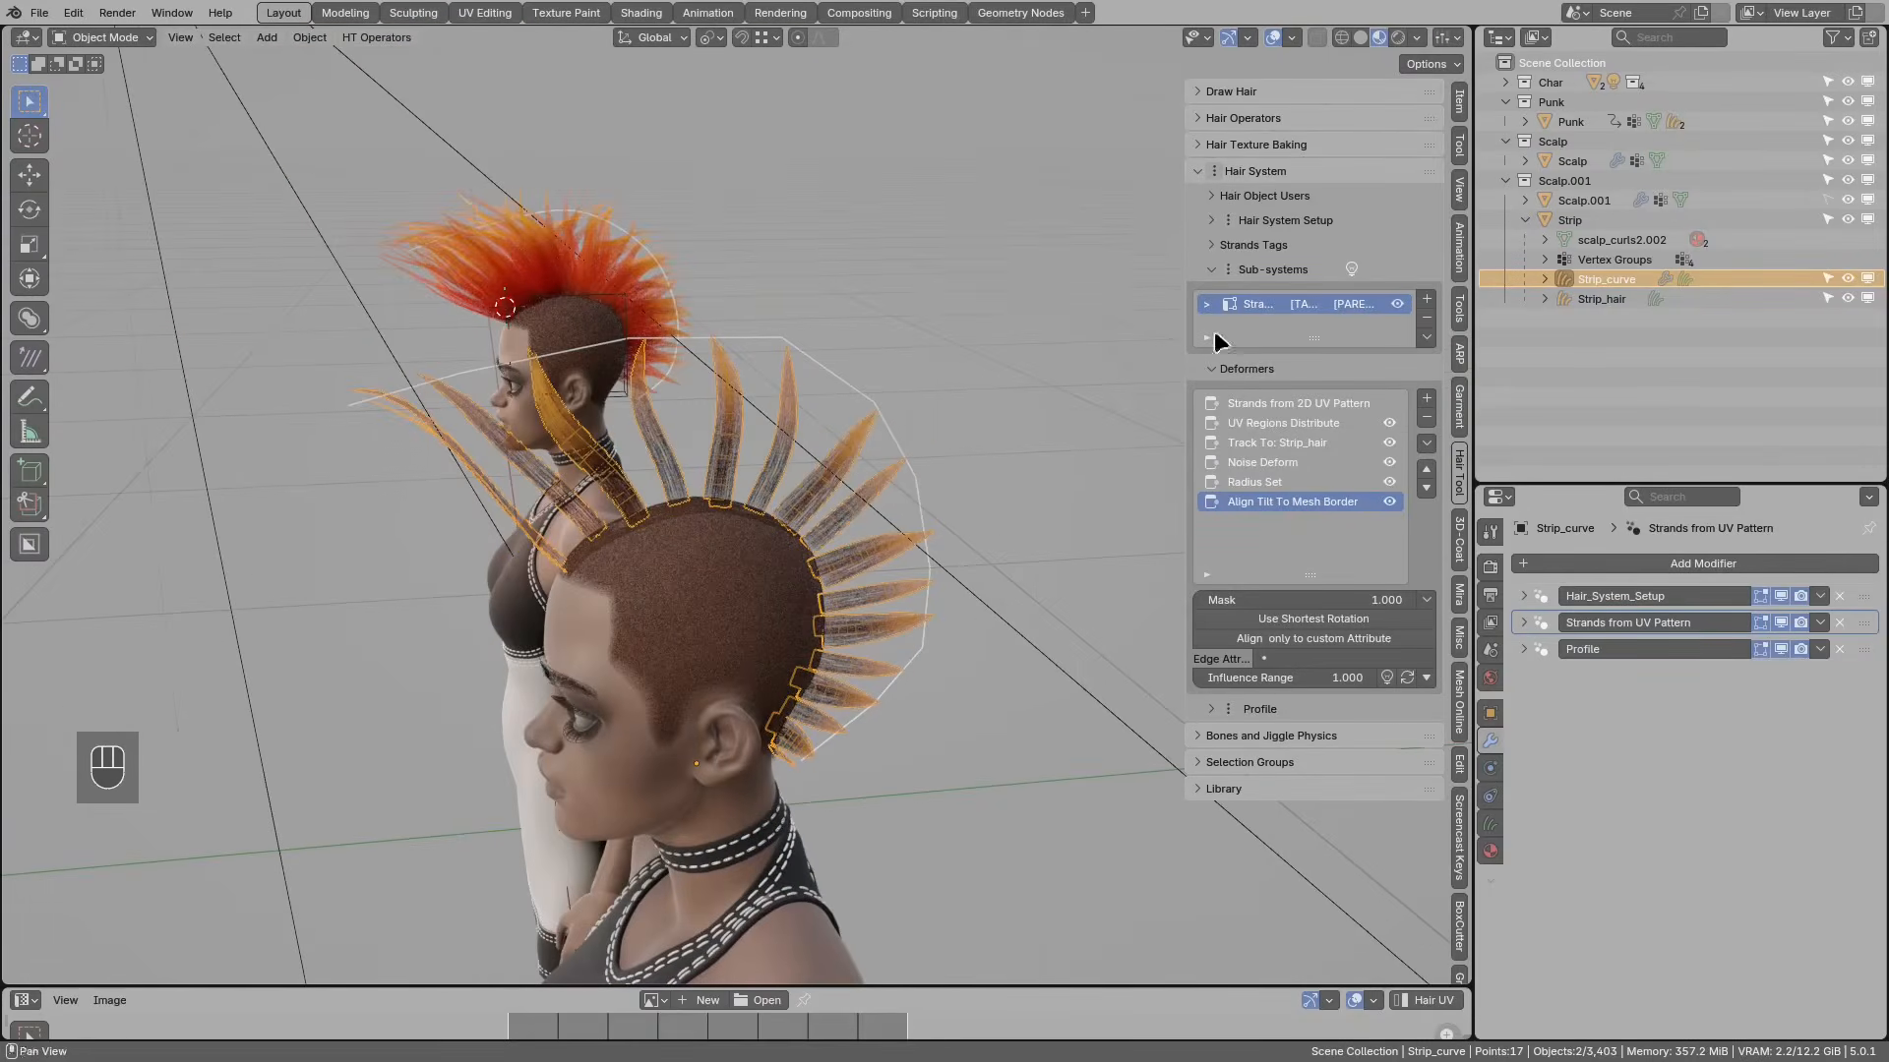
pyautogui.moveTo(1184, 333); pyautogui.dragTo(1045, 334)
pyautogui.click(1071, 304)
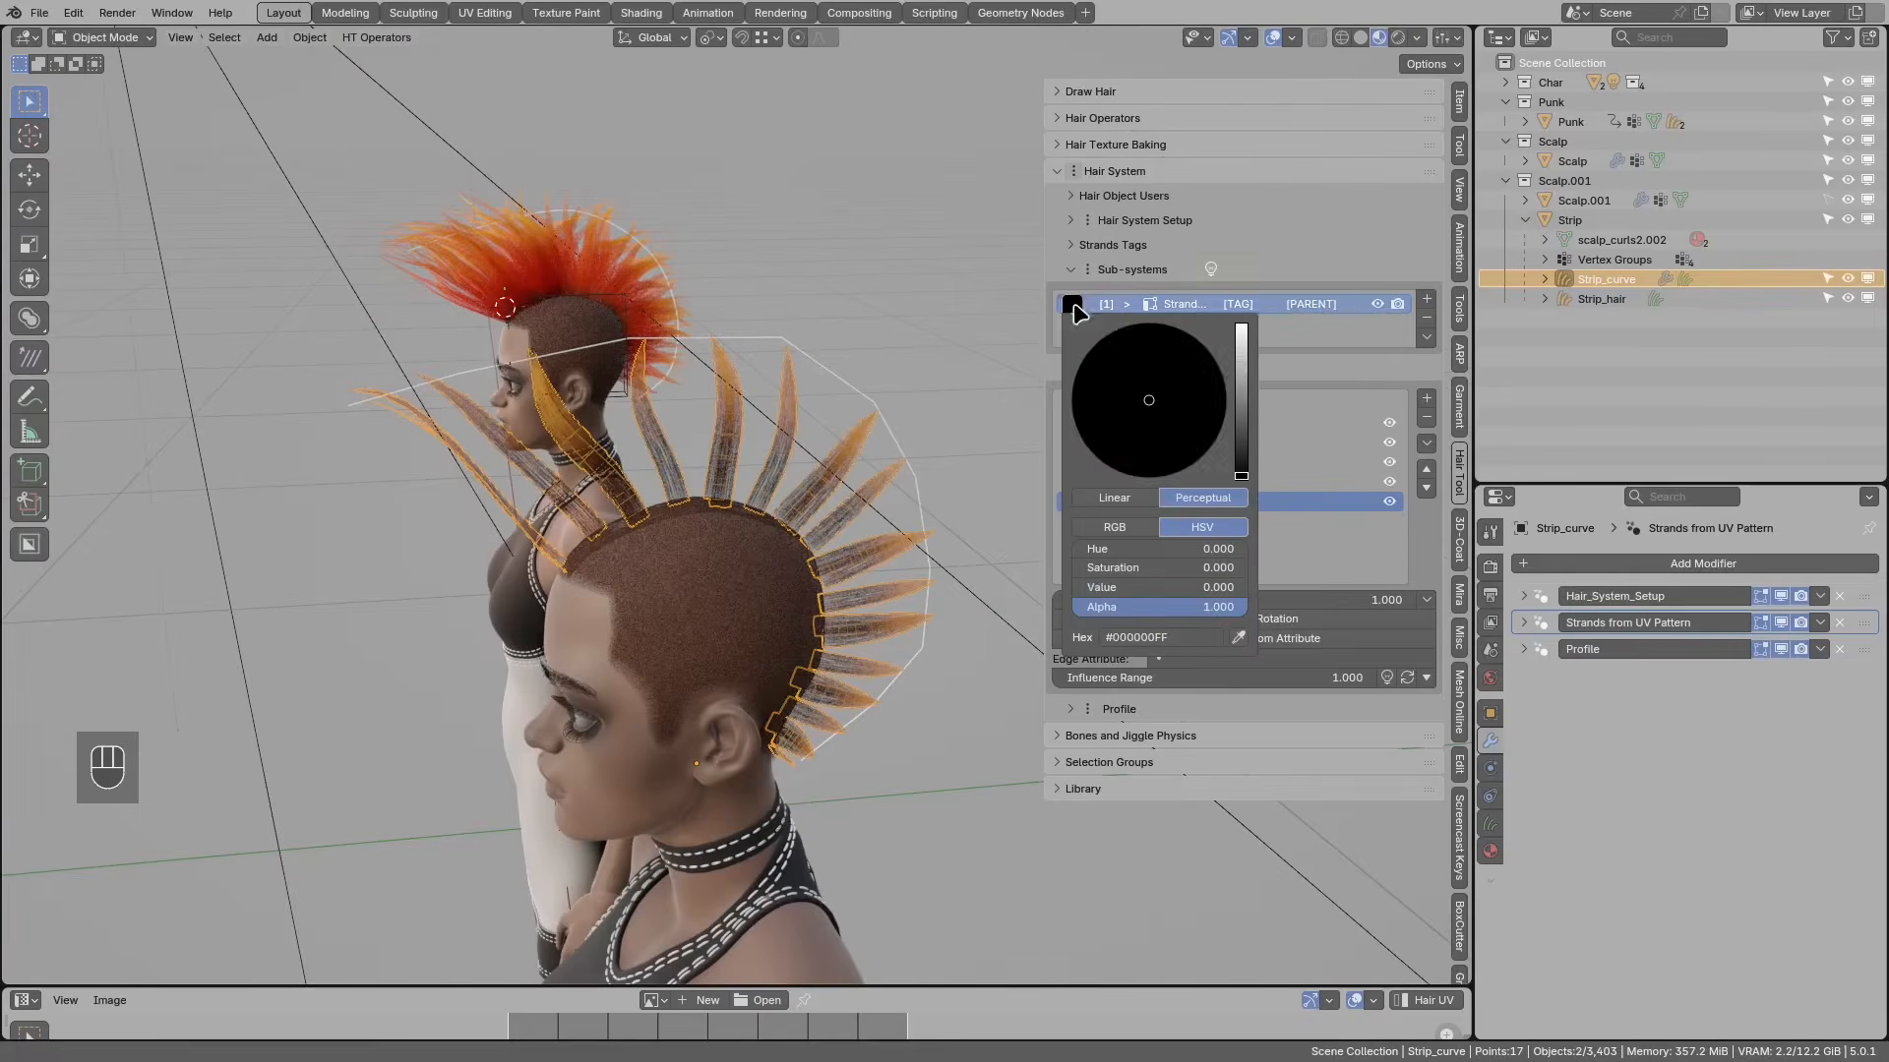
pyautogui.click(1242, 362)
pyautogui.moveTo(1161, 423); pyautogui.dragTo(1139, 472)
pyautogui.moveTo(680, 392); pyautogui.dragTo(724, 449, button='middle')
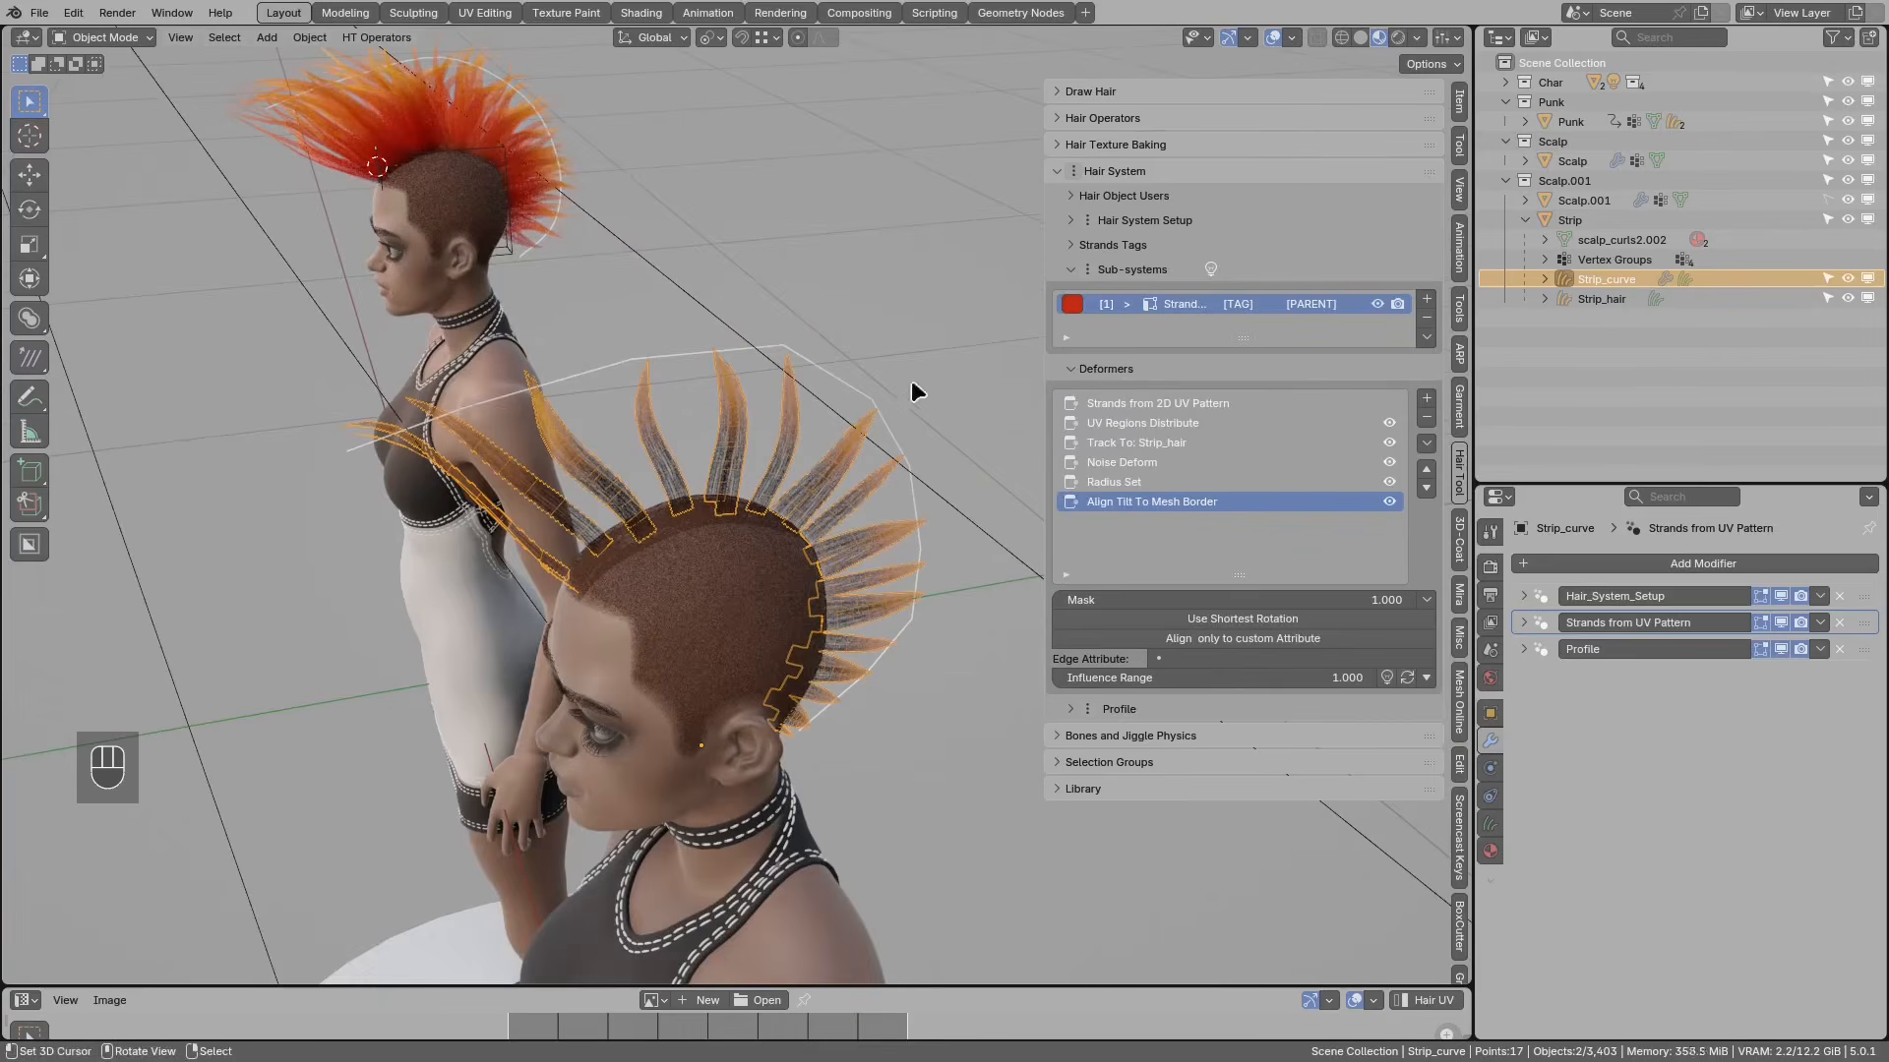
# Step: Add a Strands Filter sub-system below the strands from UV pattern sub-system
pyautogui.click(1426, 299)
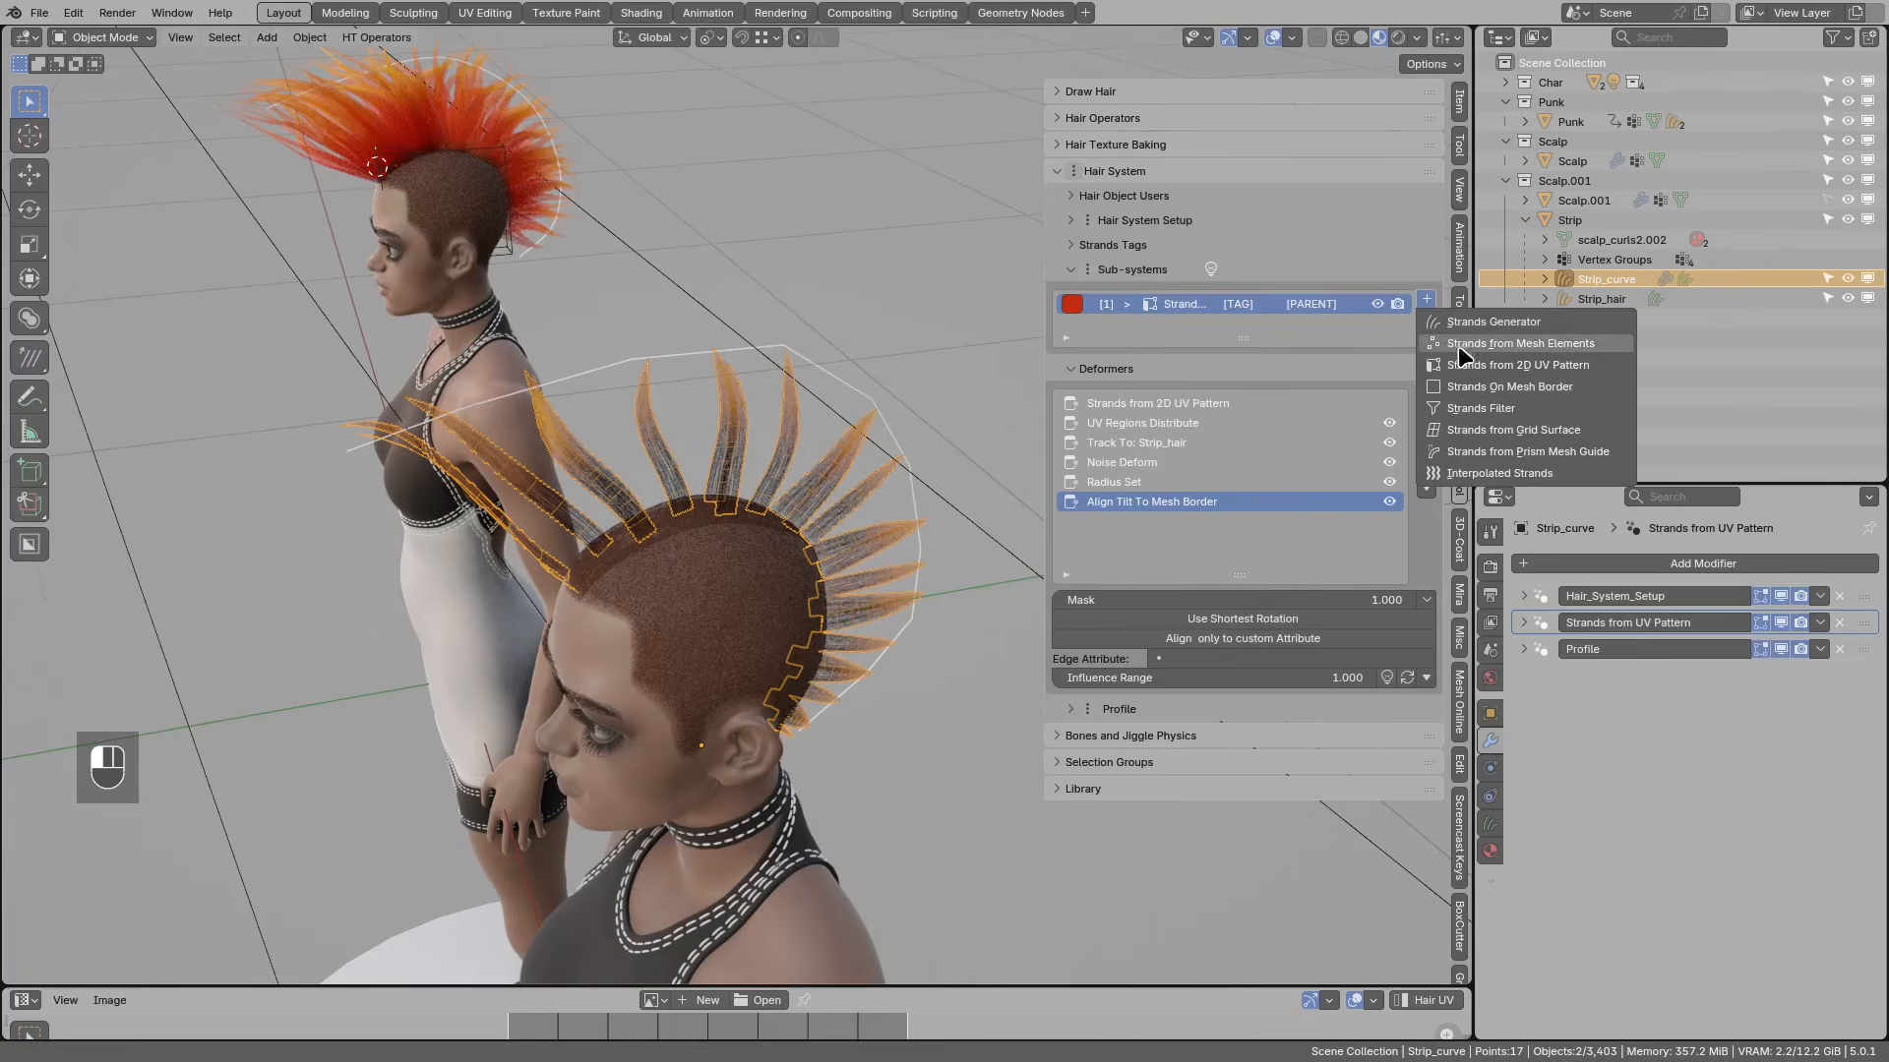
pyautogui.click(1429, 296)
pyautogui.click(1427, 295)
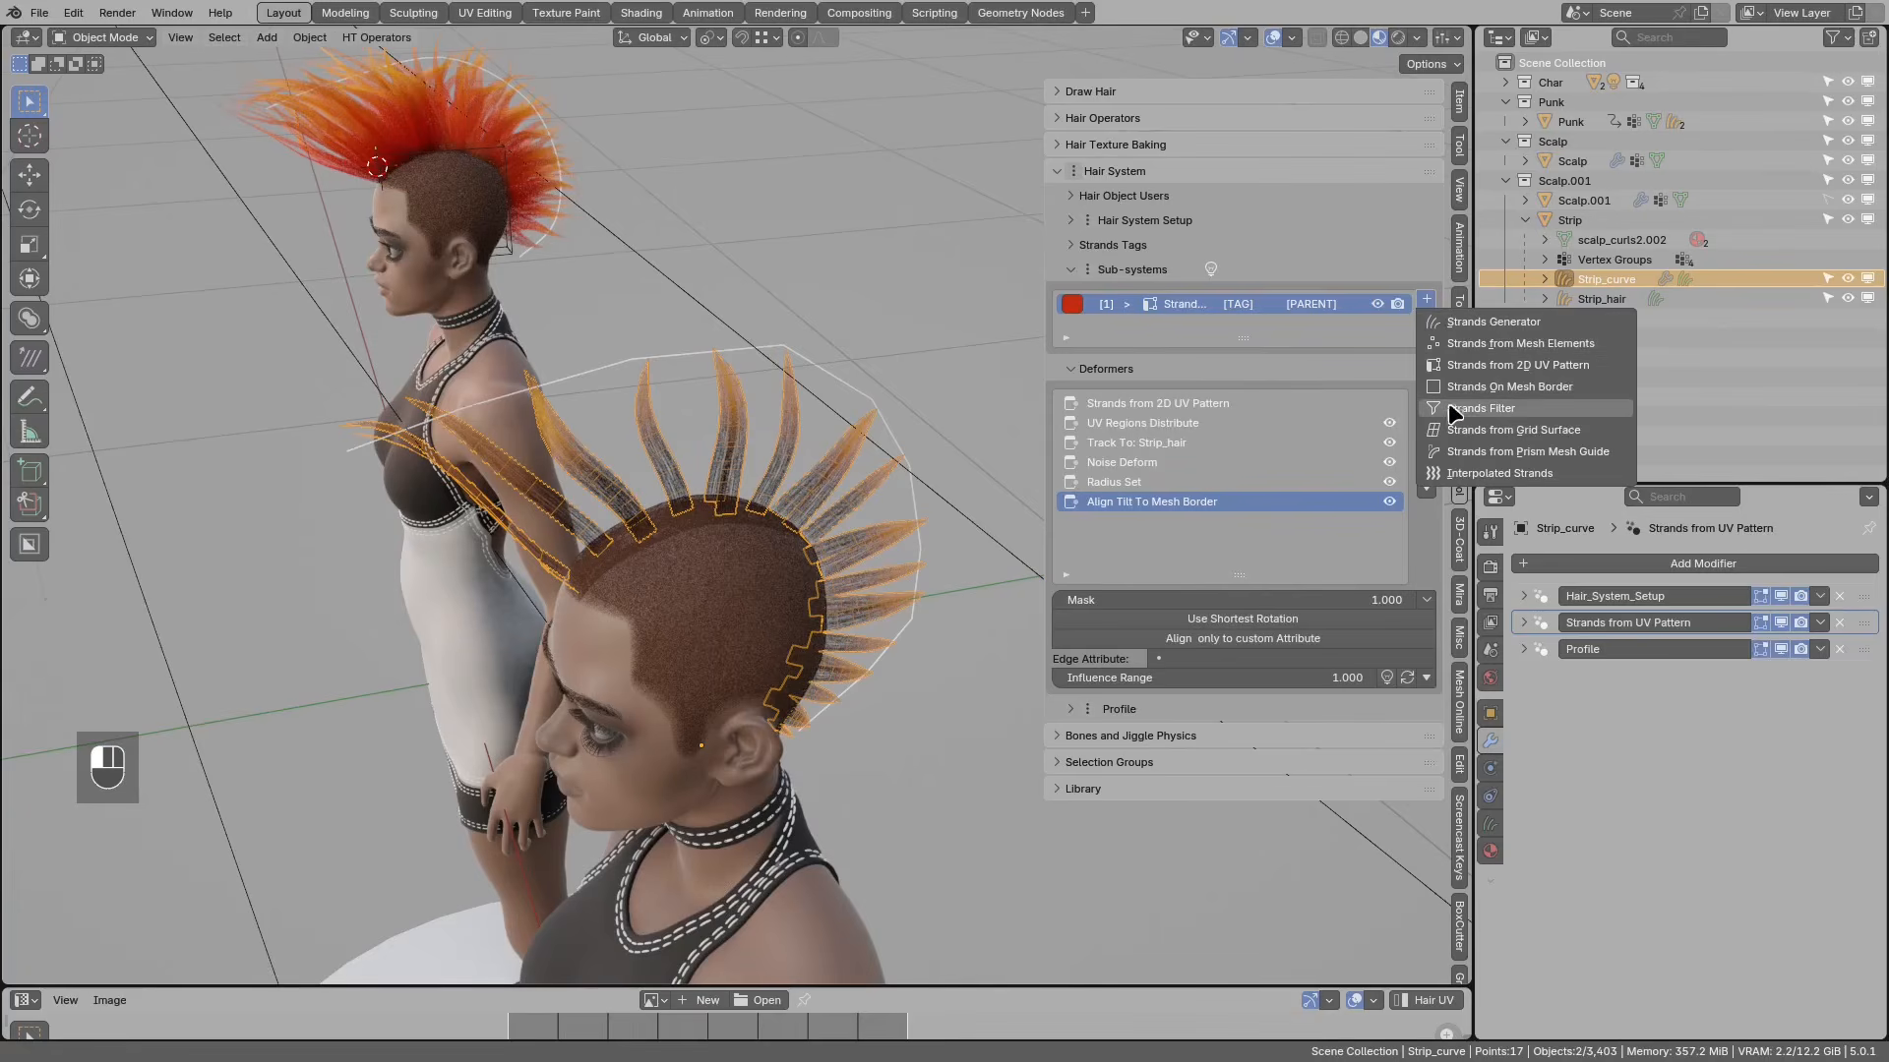
pyautogui.click(1482, 408)
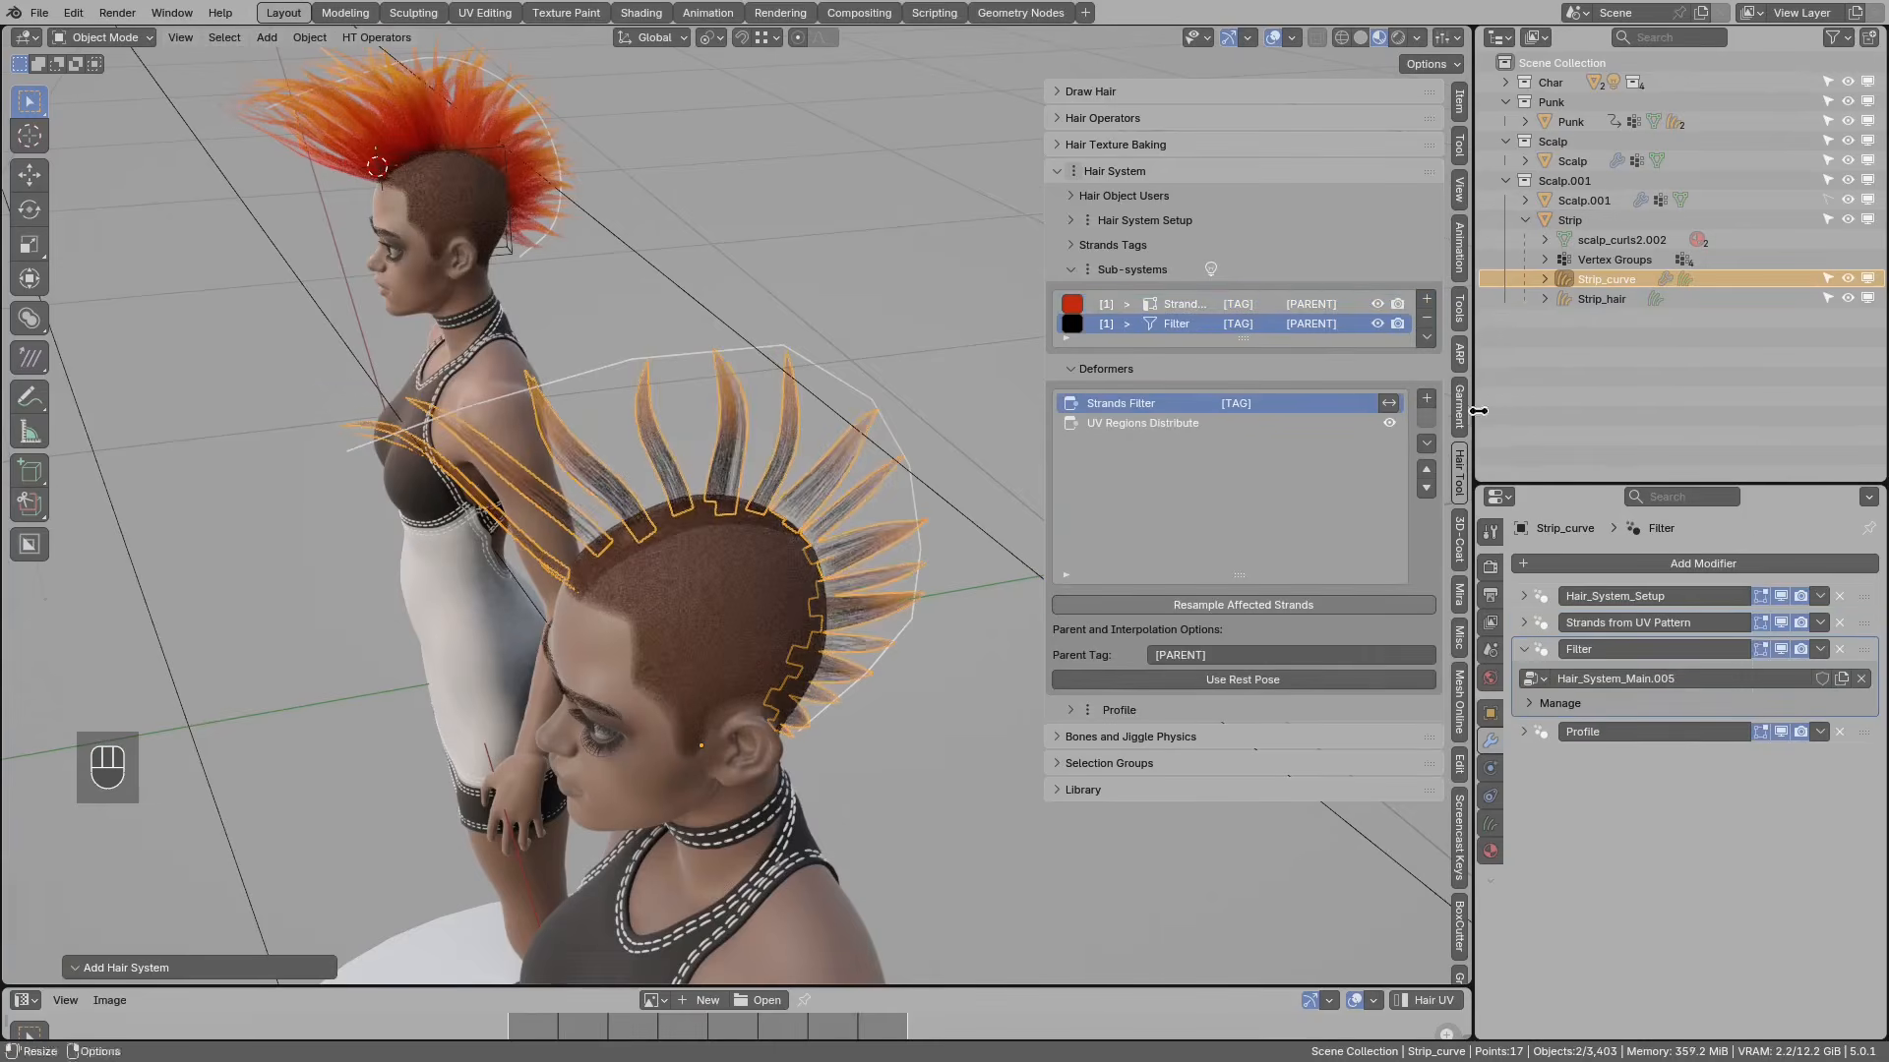
pyautogui.moveTo(733, 430); pyautogui.dragTo(1023, 362, button='middle')
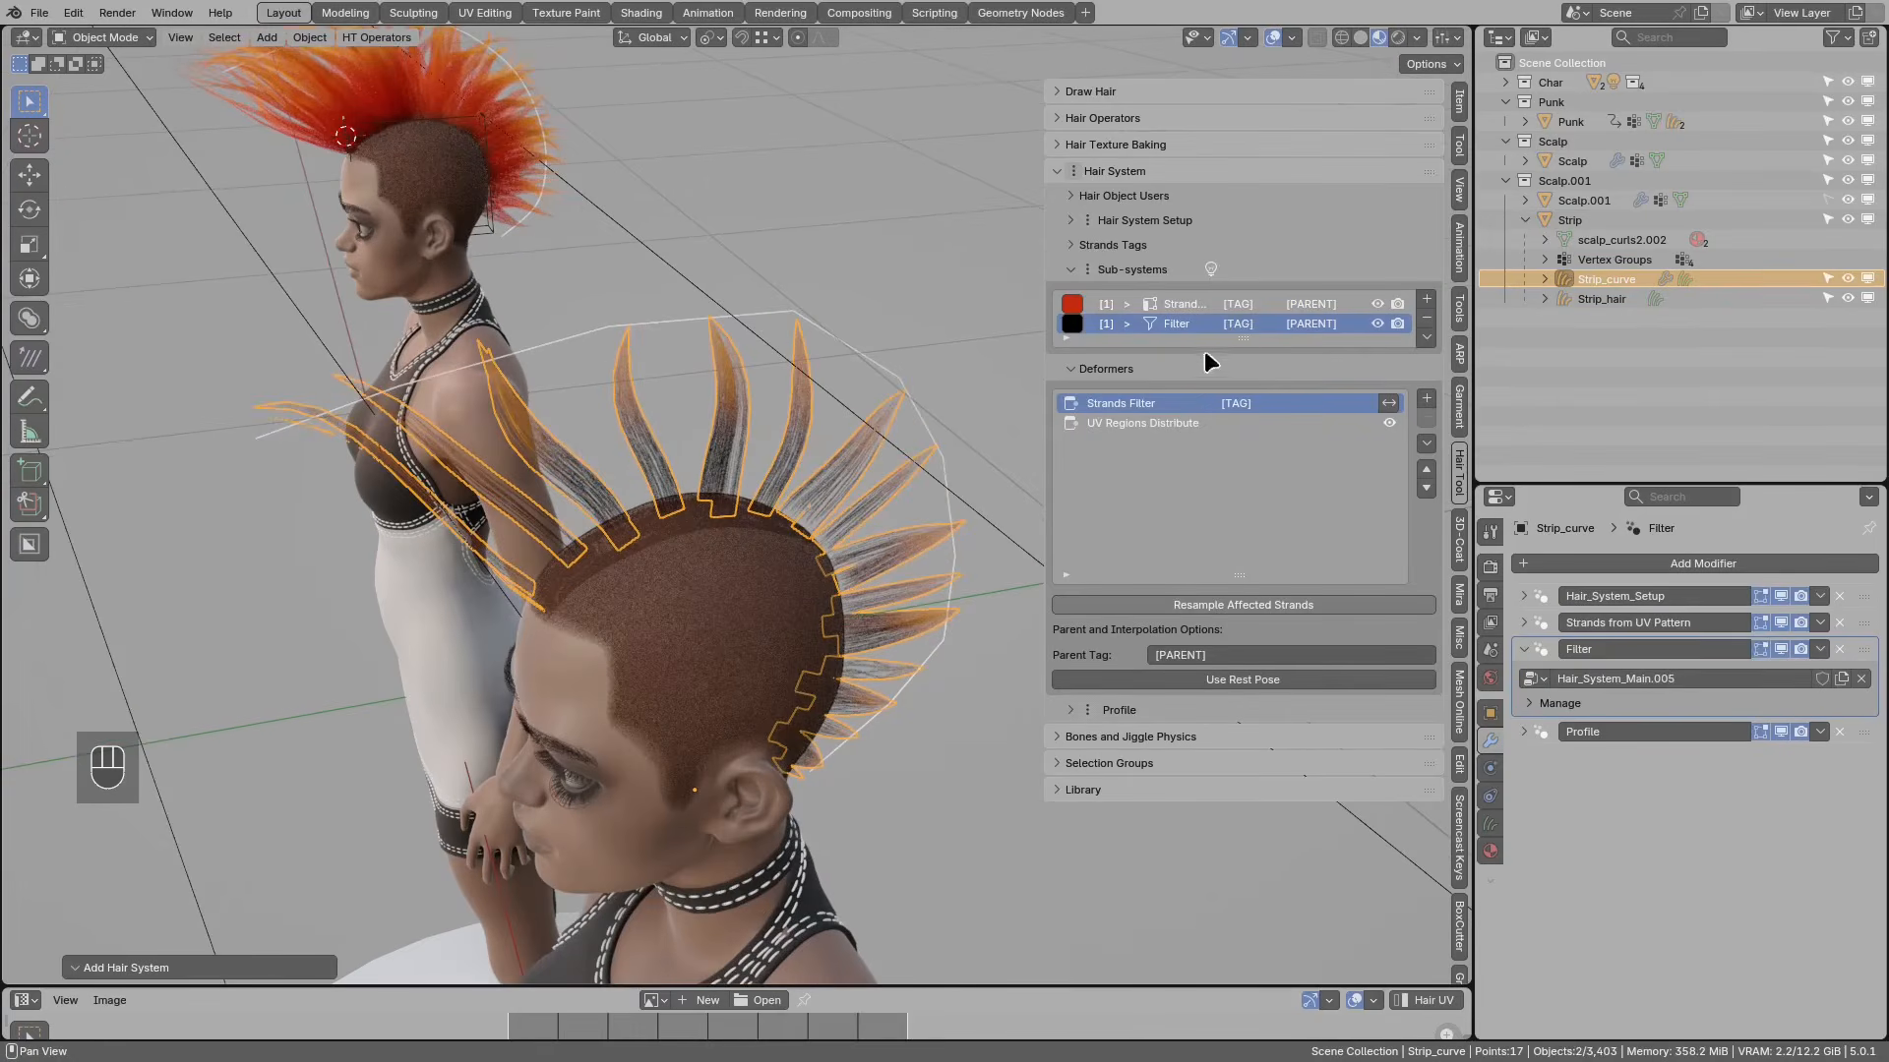
# Step: Enlarge the sub-system list and add three Strands Generator sub-systems between the UV pattern strands and the Filter
pyautogui.moveTo(1241, 337); pyautogui.dragTo(1243, 377)
pyautogui.click(1233, 306)
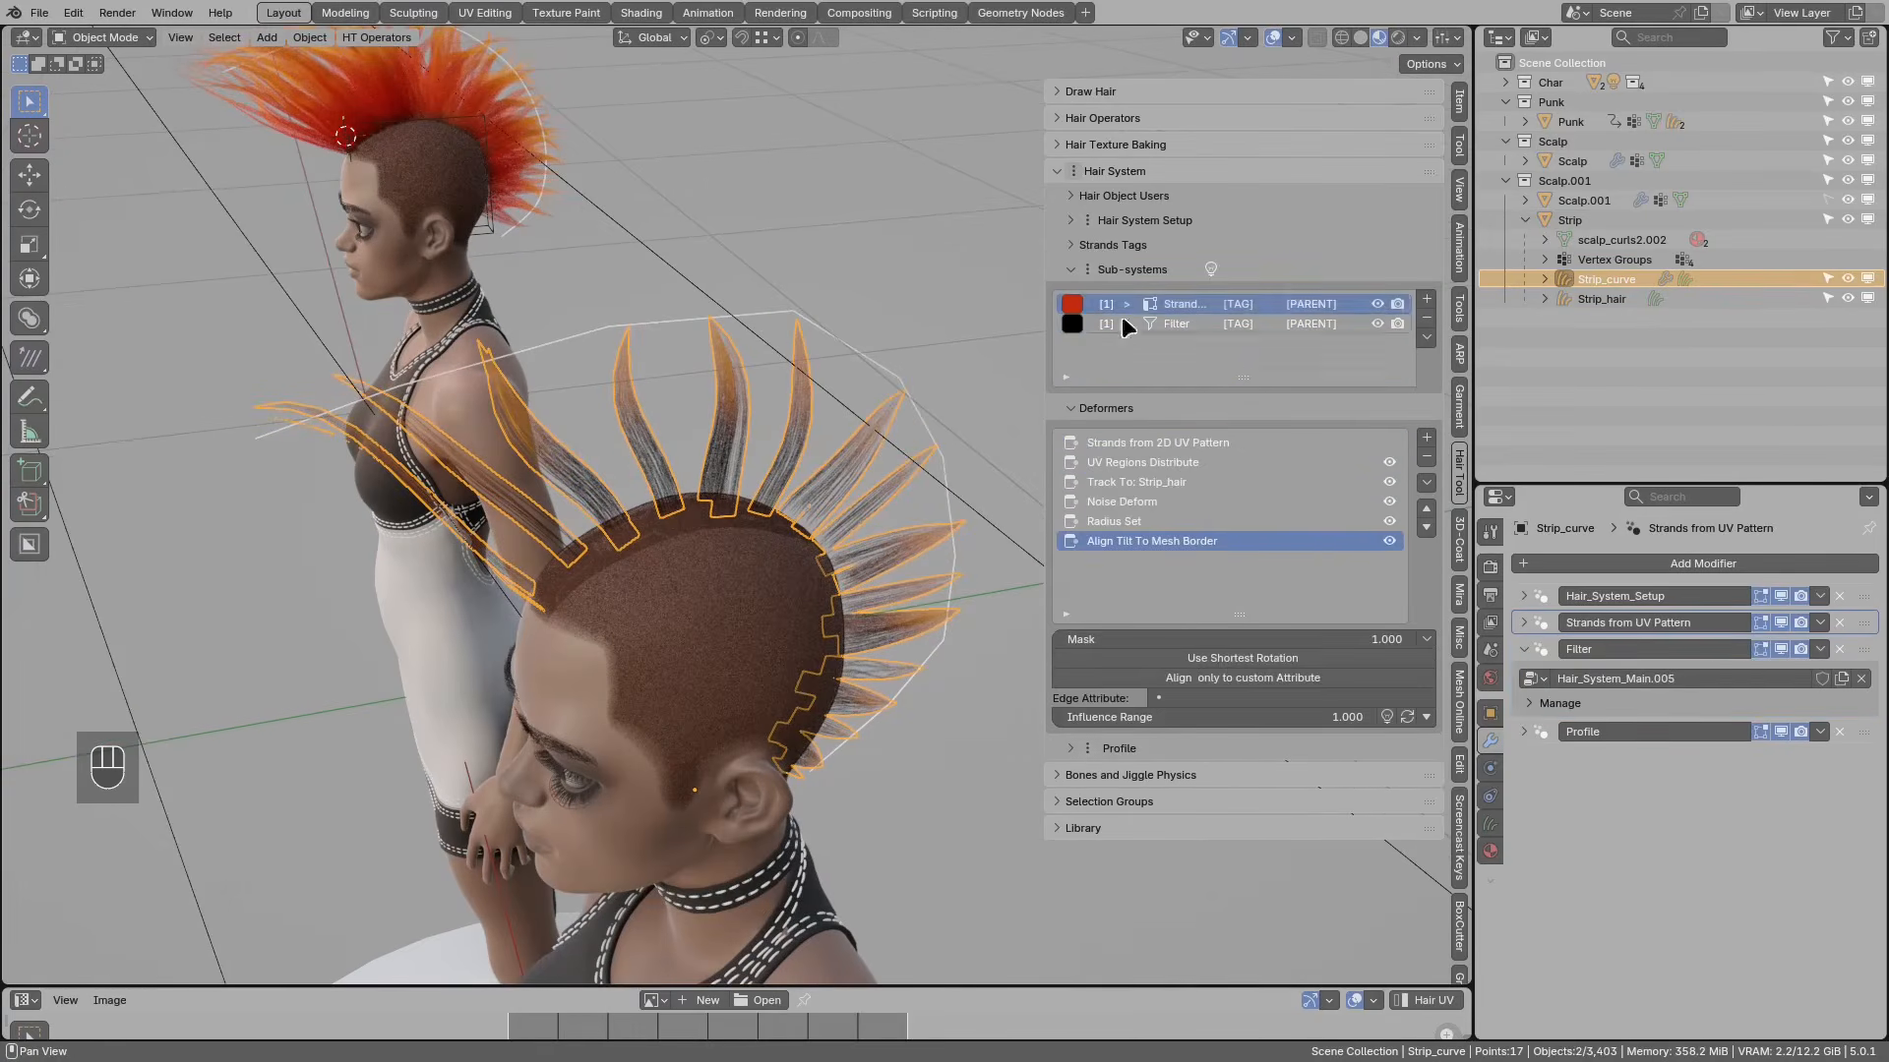
pyautogui.click(1427, 300)
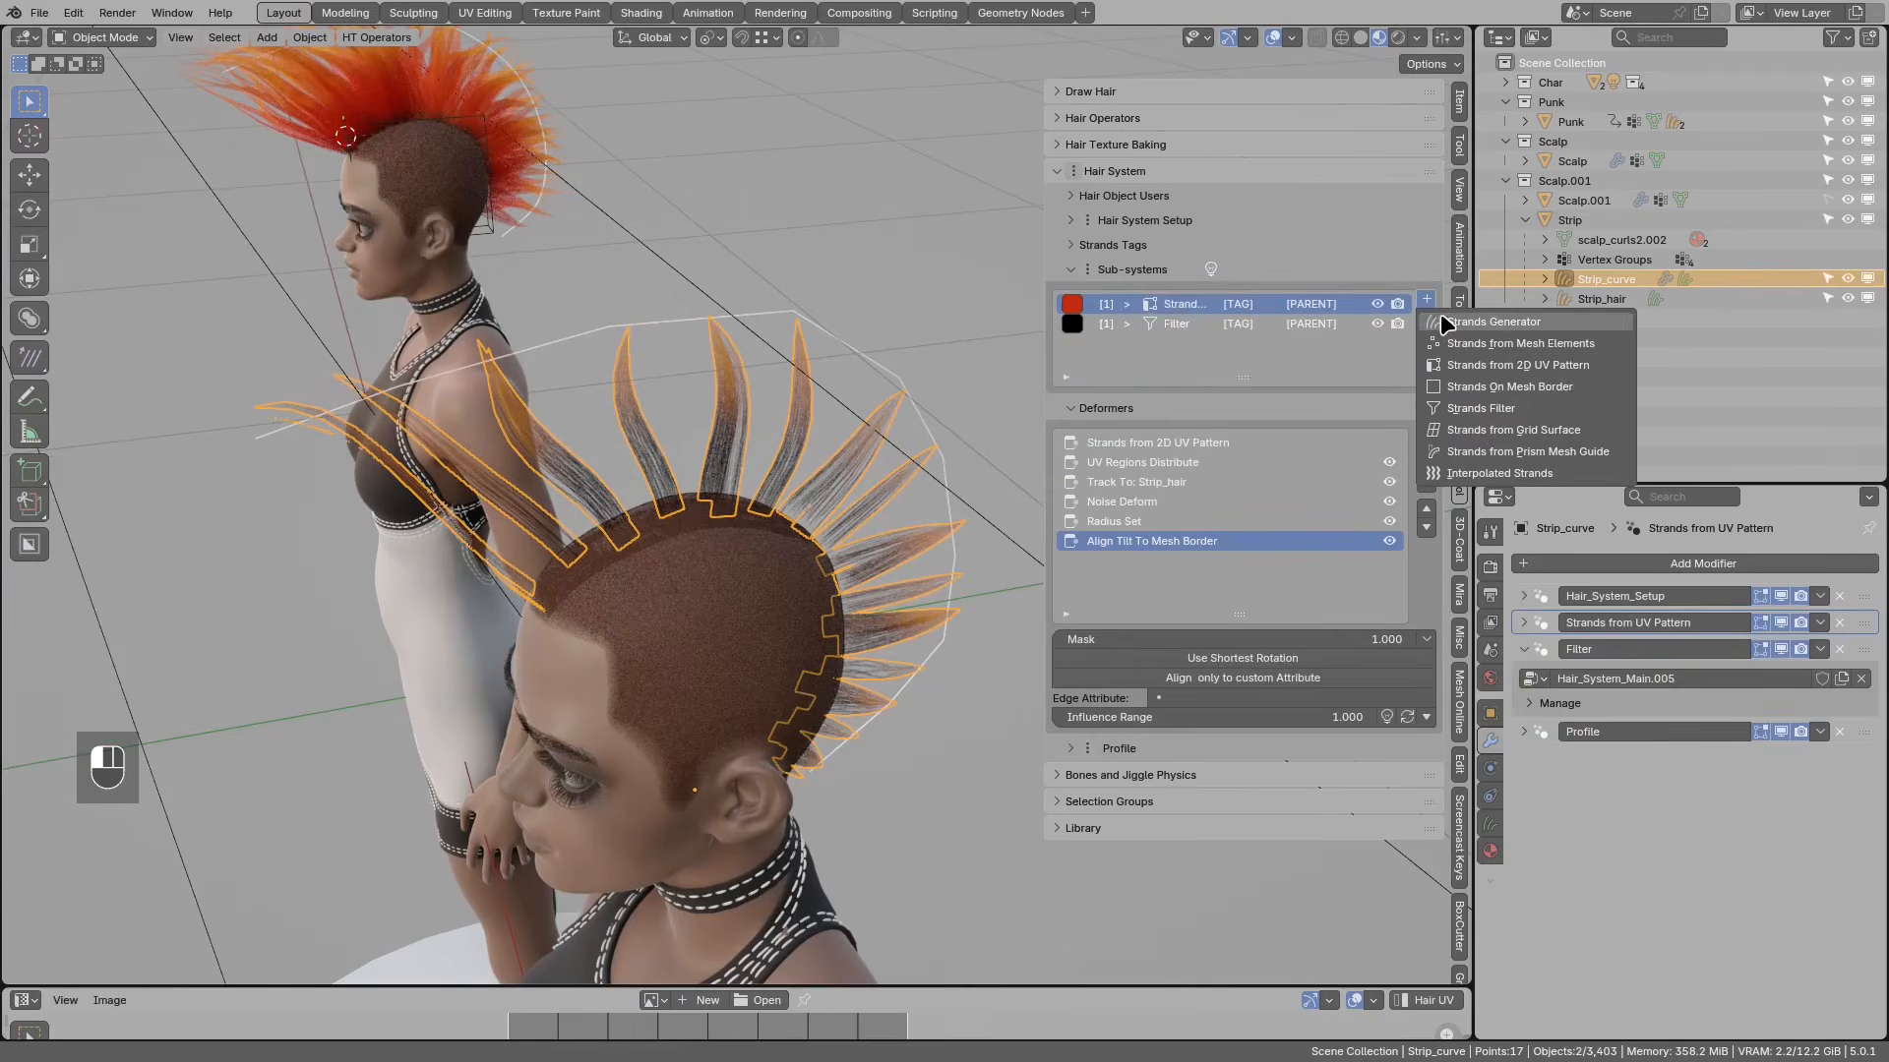
pyautogui.click(1443, 322)
pyautogui.click(1427, 300)
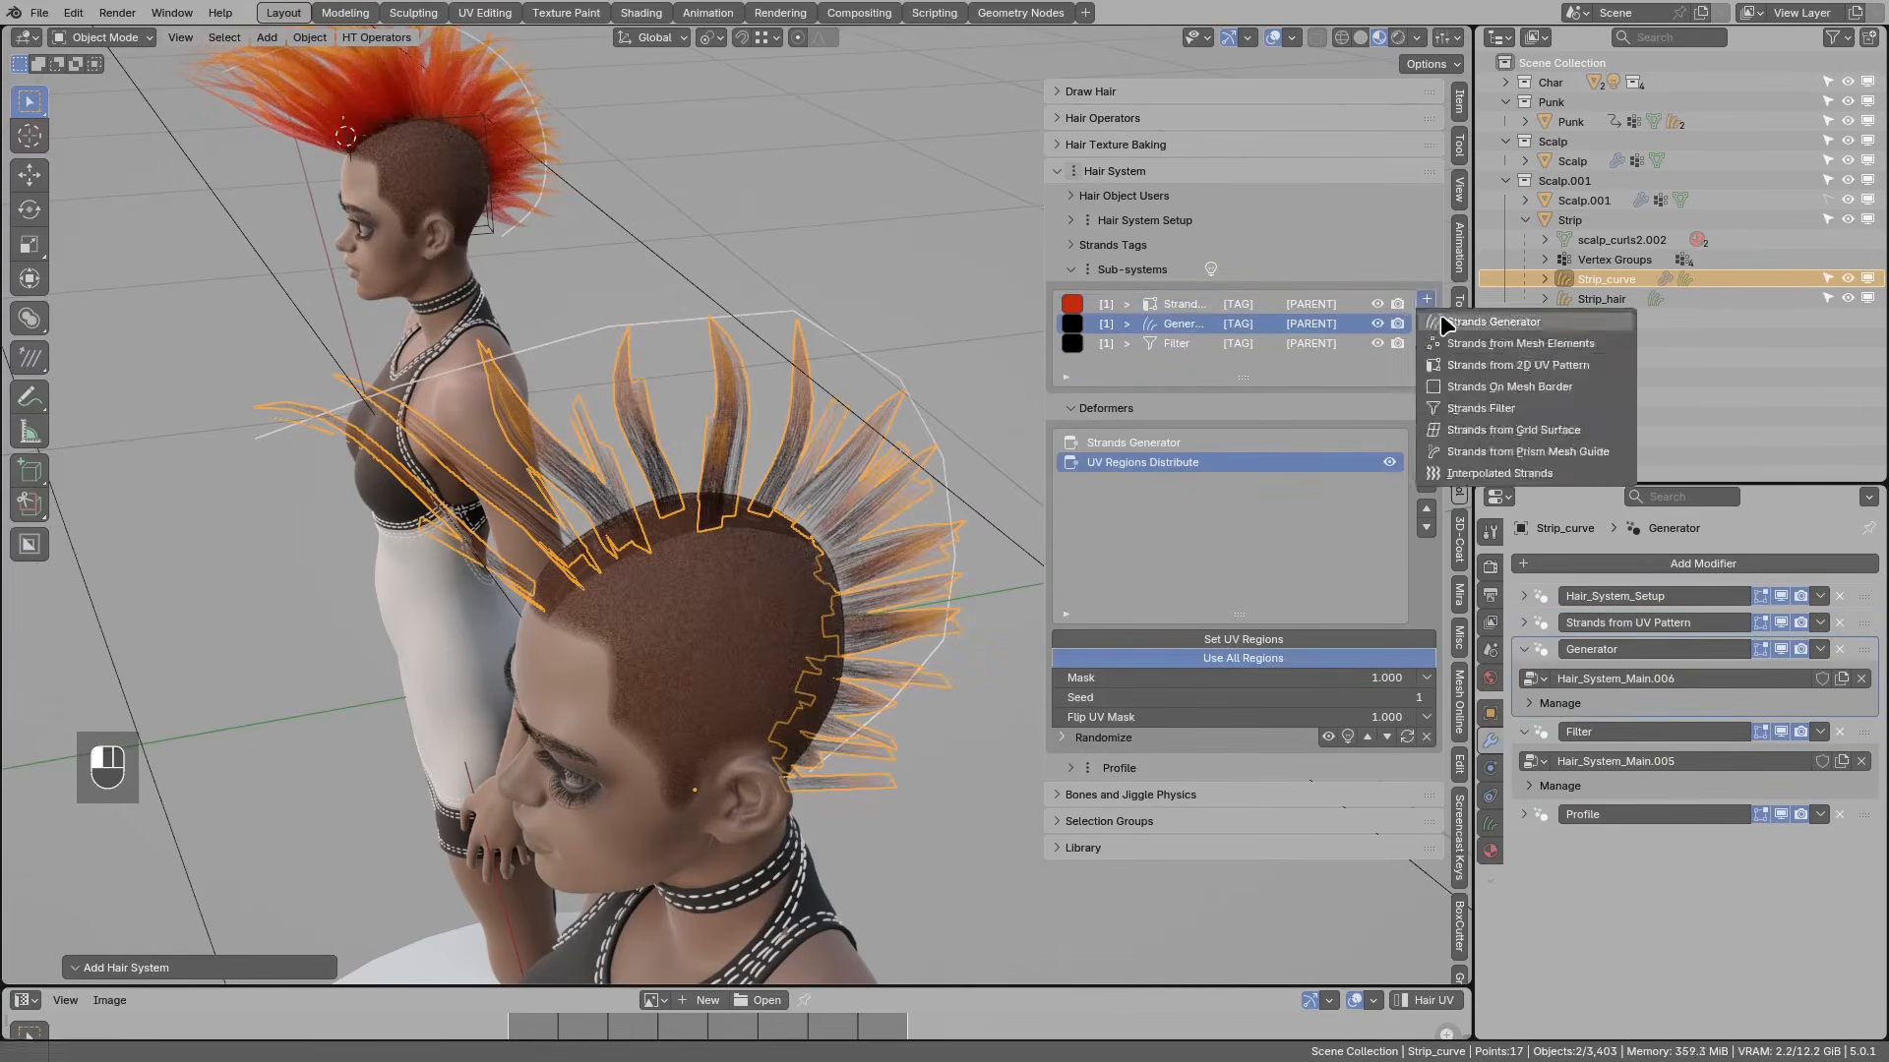
pyautogui.click(1443, 322)
pyautogui.click(1426, 300)
pyautogui.click(1444, 321)
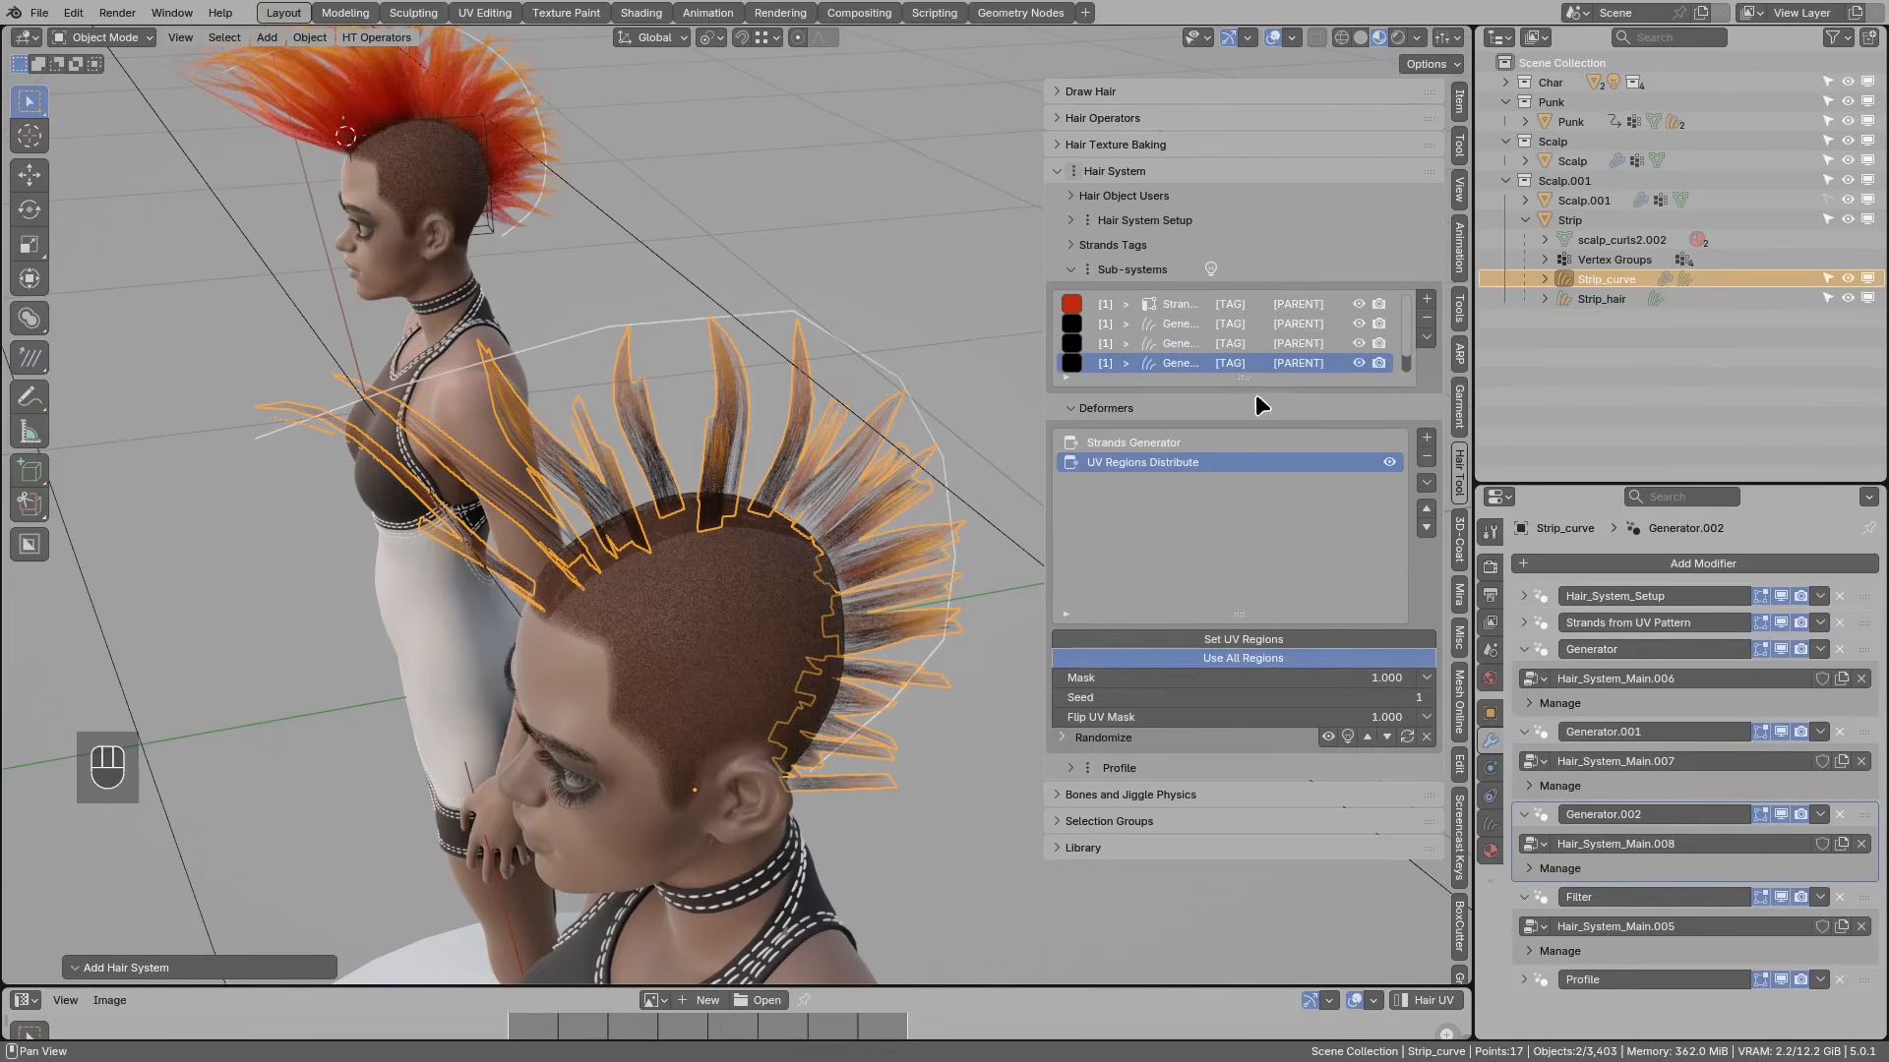
# Step: Enlarge the sub-system list to fit all five entries and select the strands from UV pattern sub-system
pyautogui.moveTo(1247, 382); pyautogui.dragTo(1231, 427)
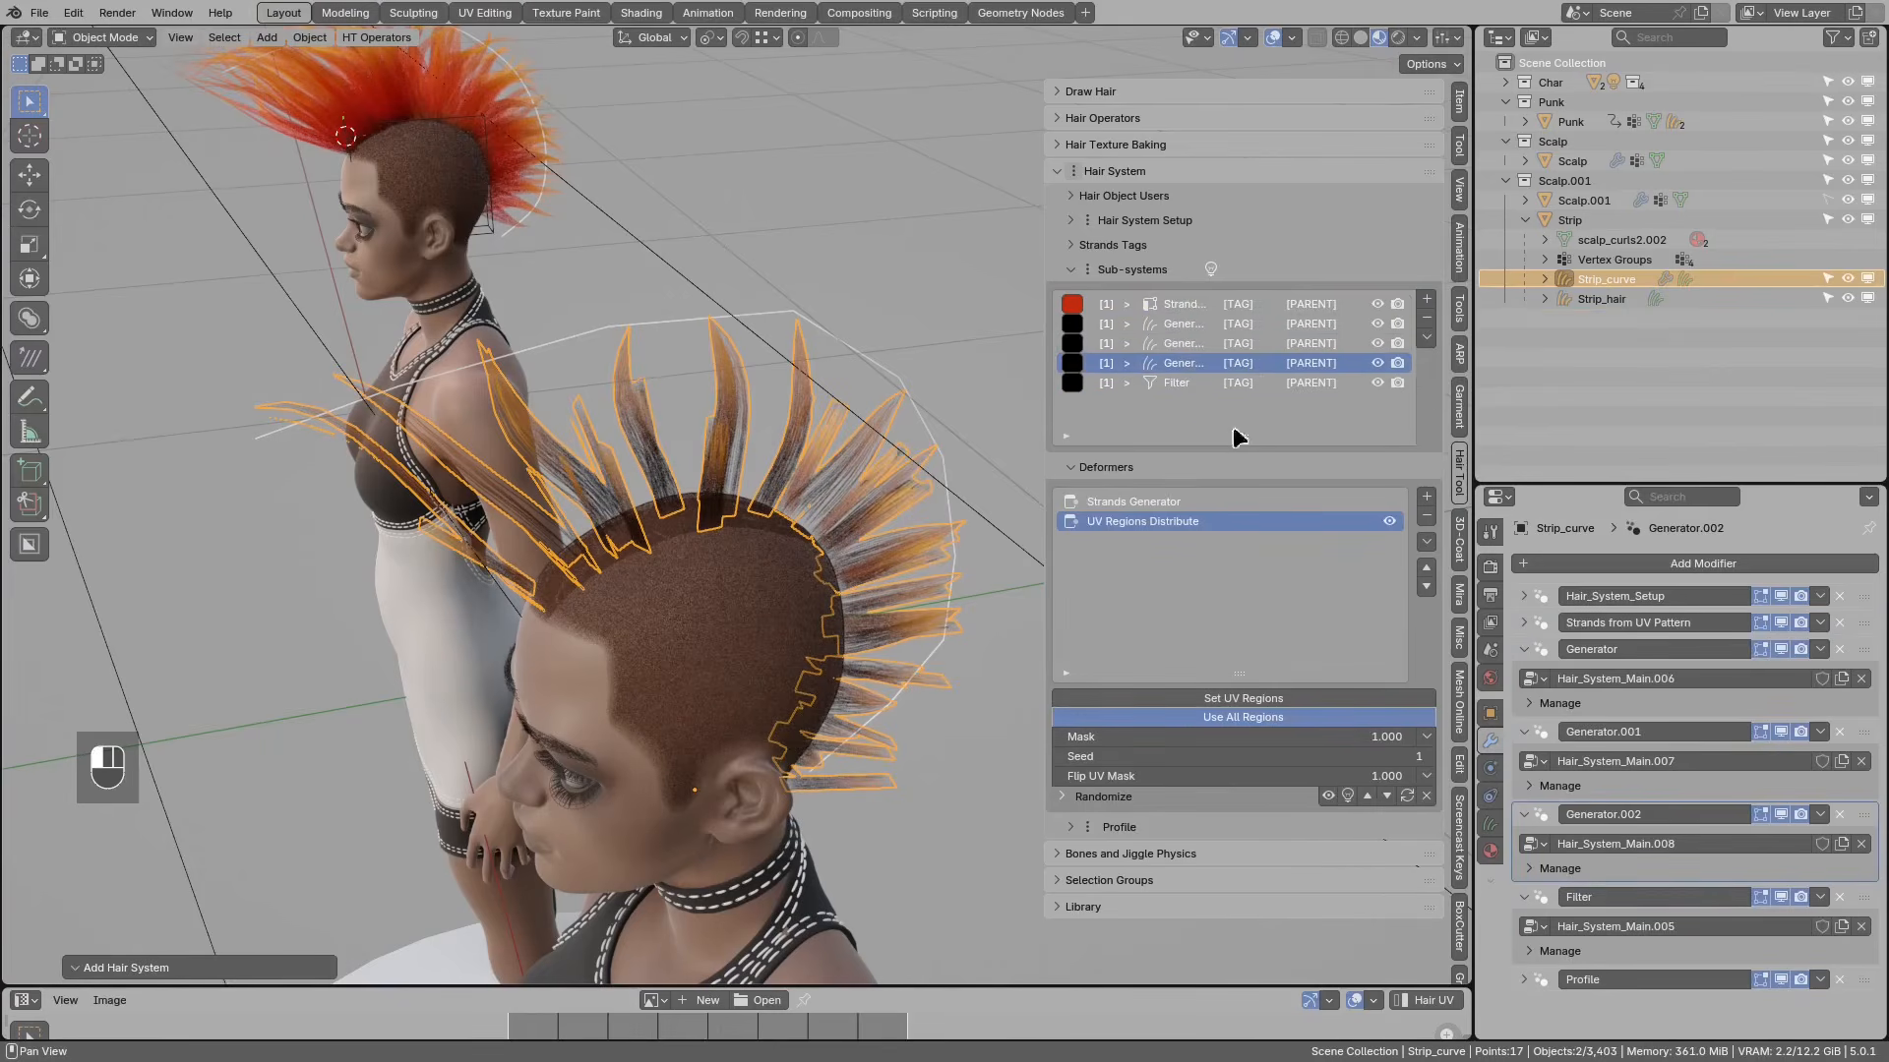
pyautogui.click(1088, 342)
pyautogui.click(1155, 303)
pyautogui.click(1189, 321)
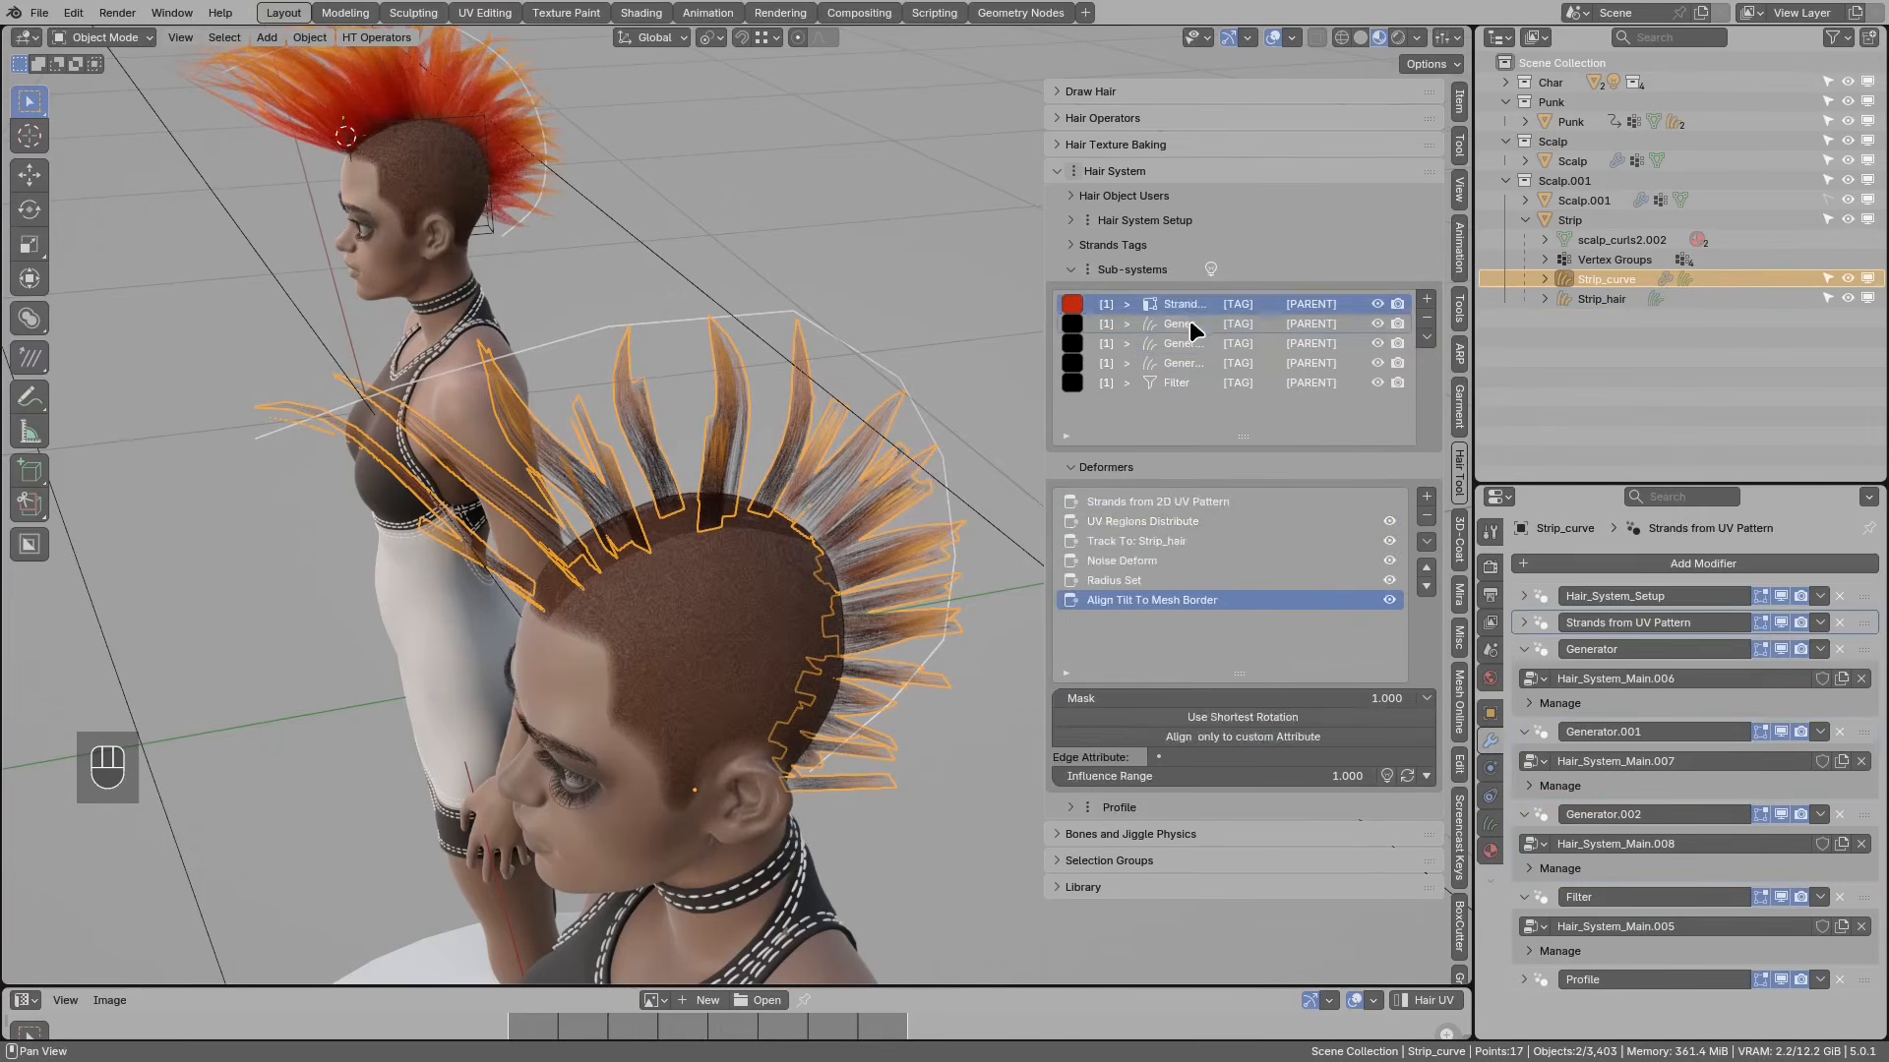
# Step: Review the UV pattern and Generator sub-systems along with the available sub-system and deformer types
pyautogui.click(1192, 341)
pyautogui.click(1195, 360)
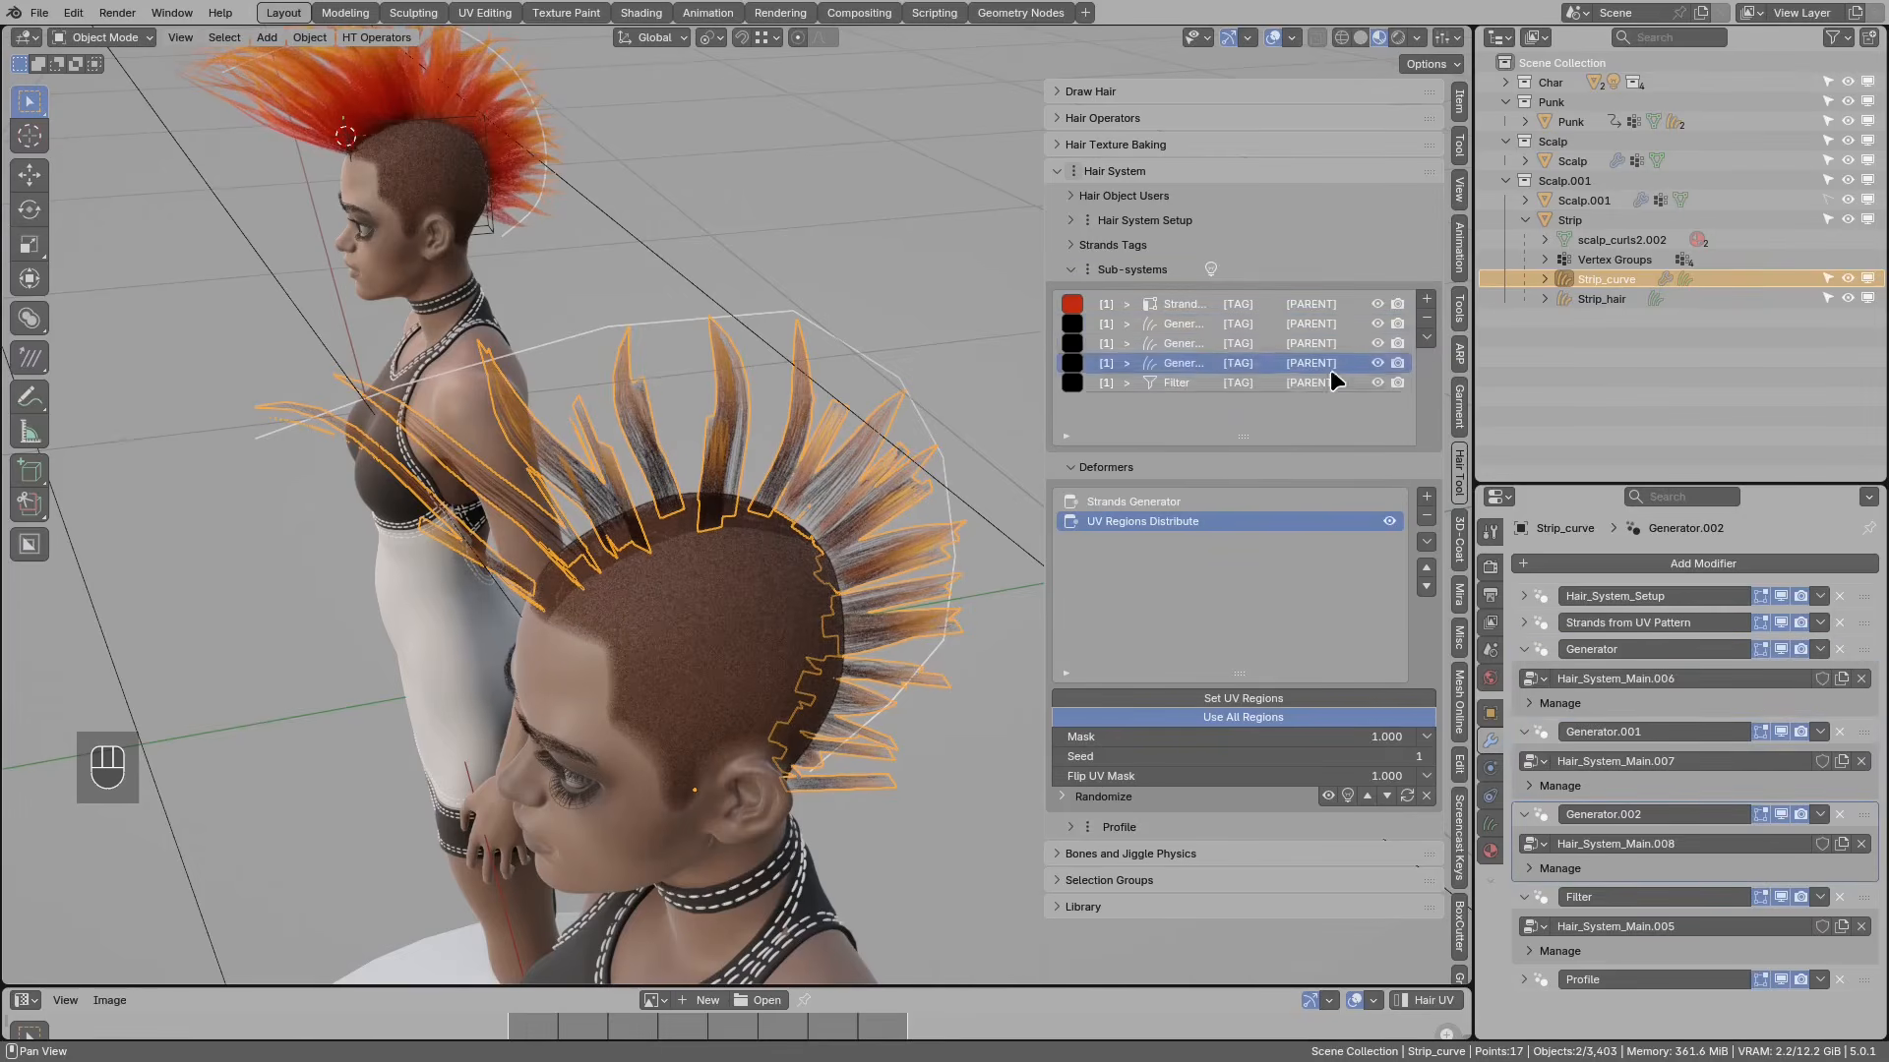
pyautogui.click(1426, 299)
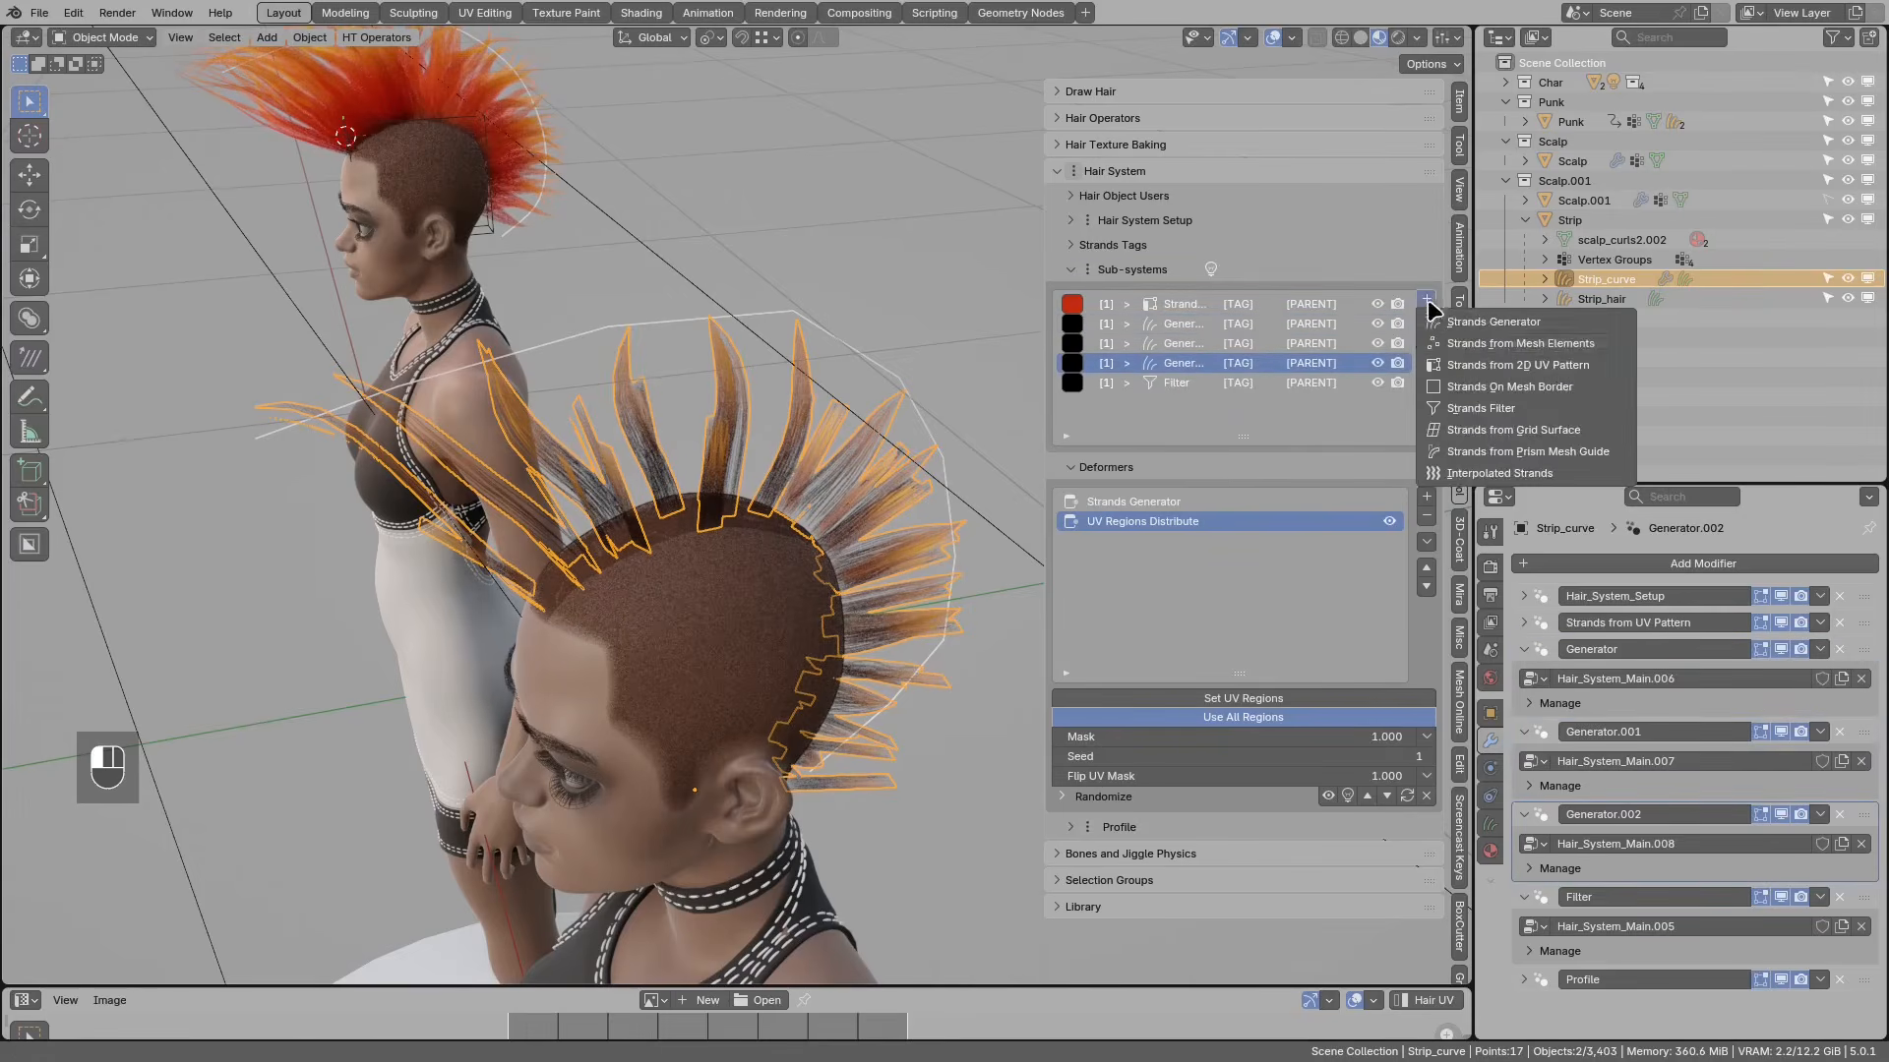
pyautogui.click(1426, 494)
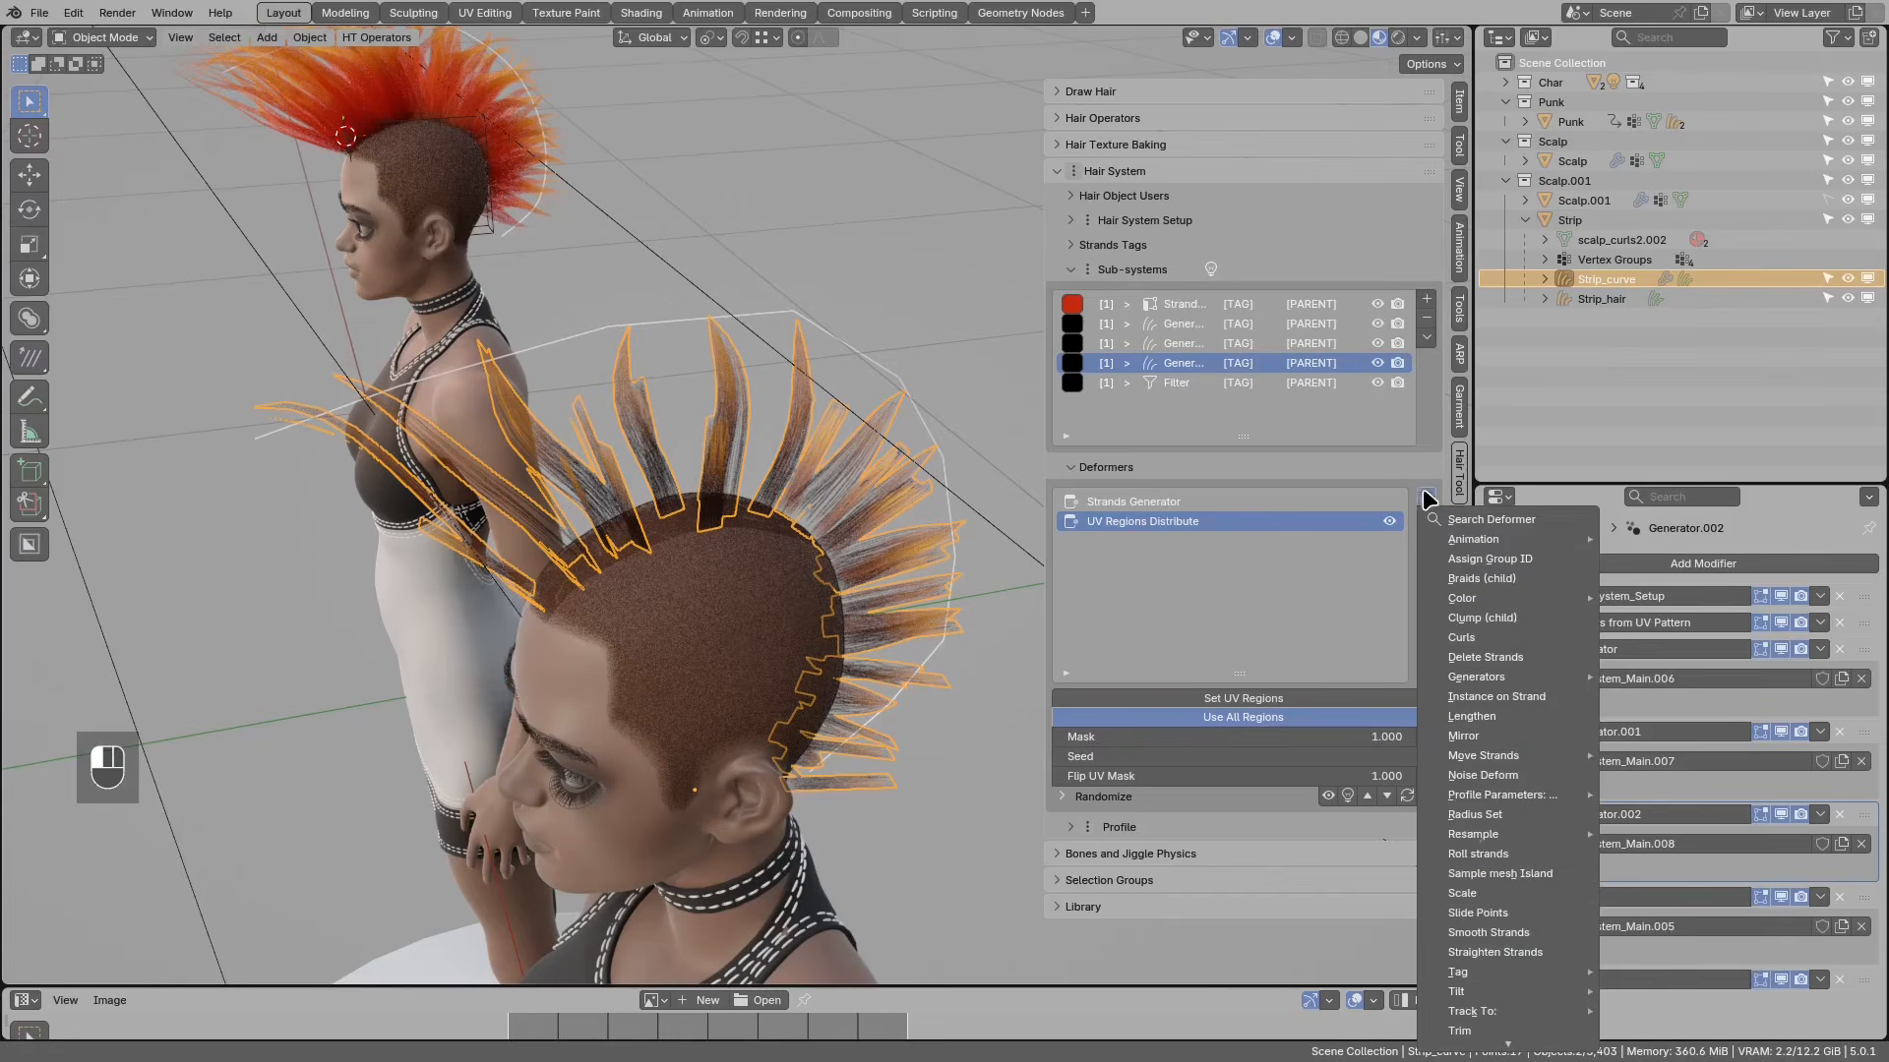
pyautogui.click(1190, 303)
pyautogui.click(1184, 320)
pyautogui.click(1186, 344)
pyautogui.click(1188, 364)
# Step: Add a Scale deformer to the Filter sub-system and set its scale to 1.570
pyautogui.click(1181, 381)
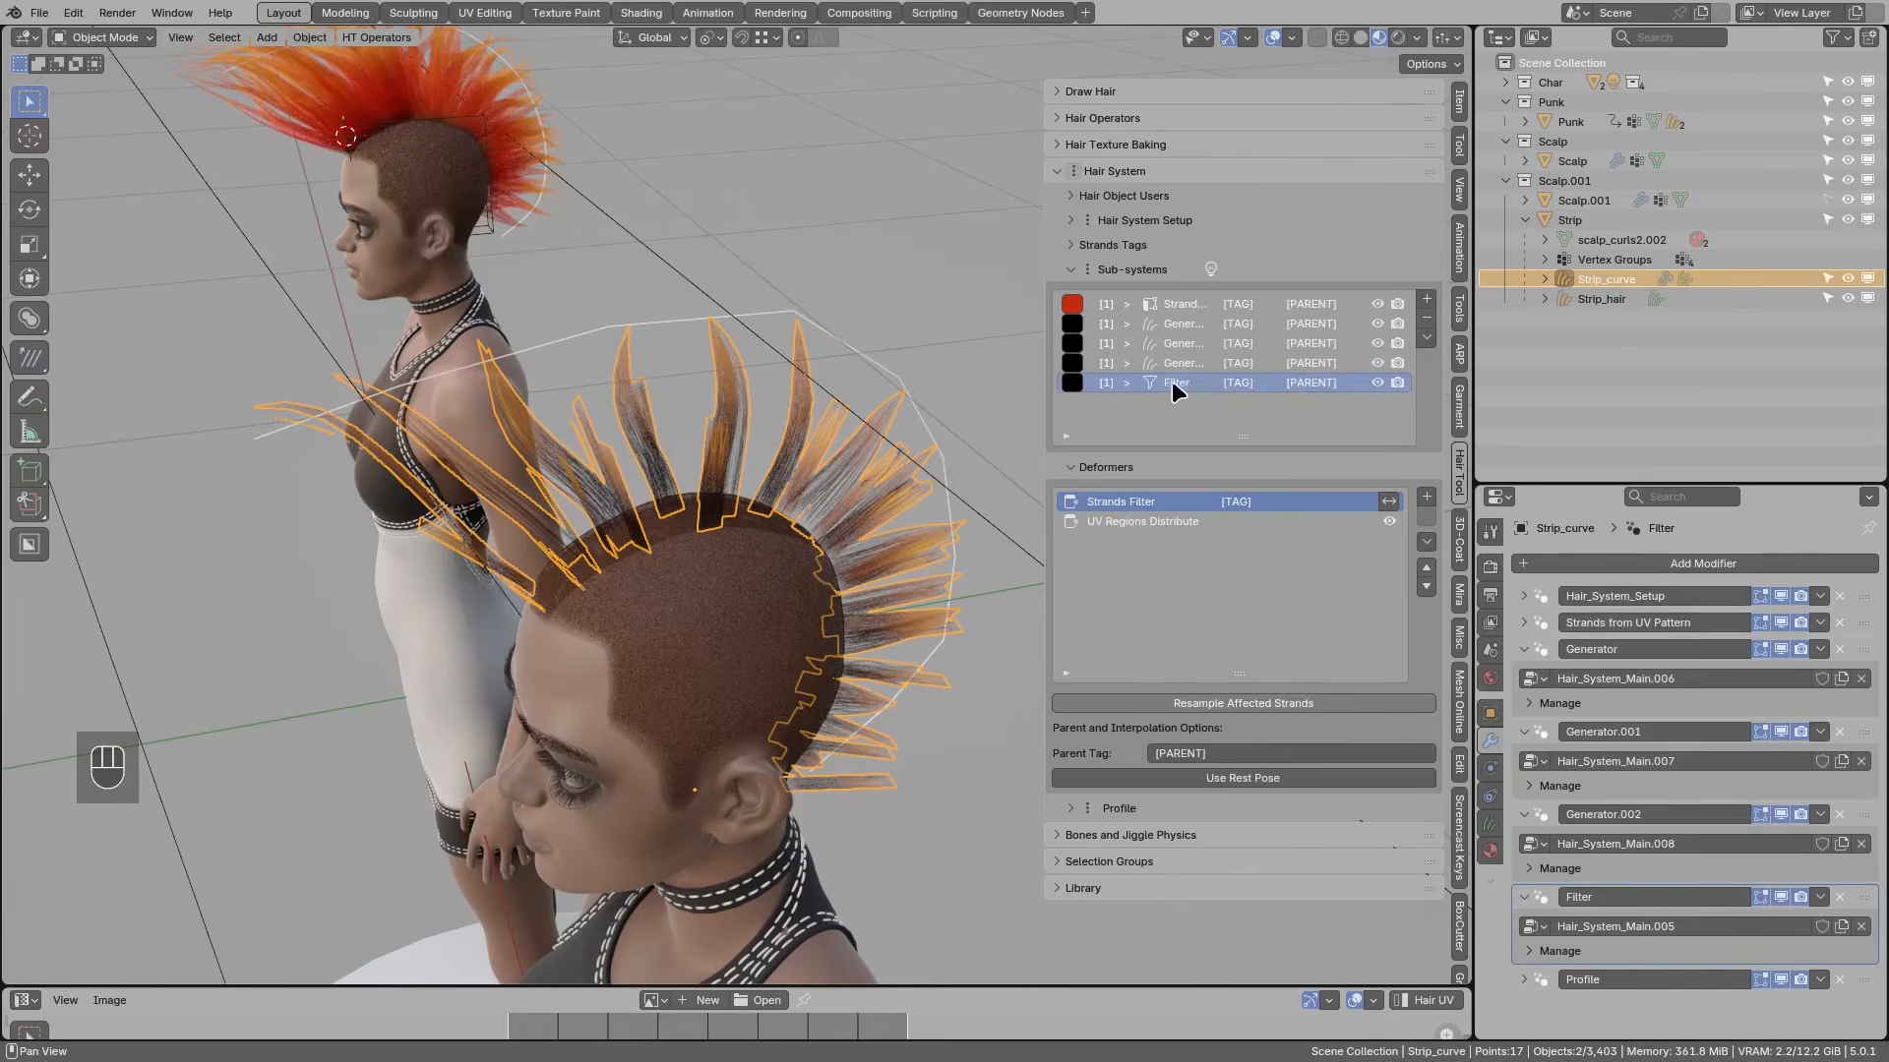
pyautogui.click(1427, 495)
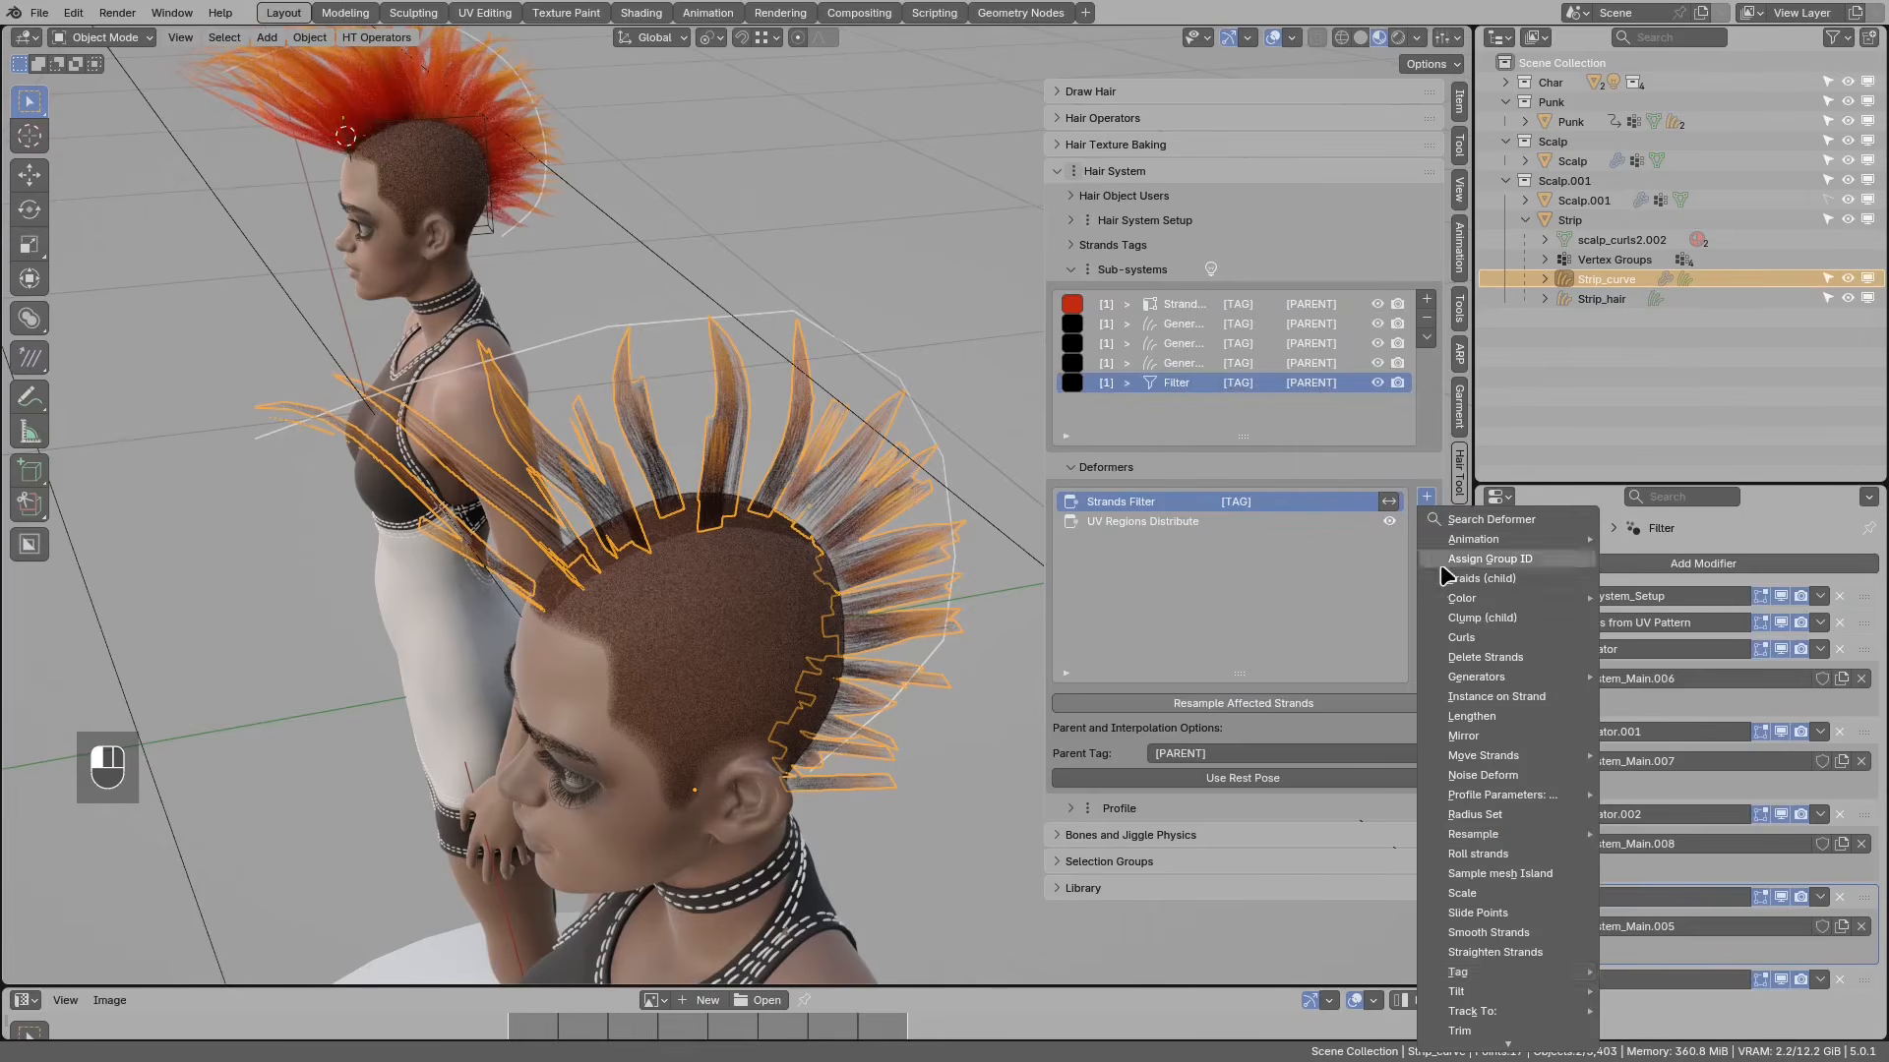
pyautogui.click(1463, 893)
pyautogui.keyDown('shift'); pyautogui.moveTo(1158, 698); pyautogui.dragTo(1367, 699); pyautogui.keyUp('shift')
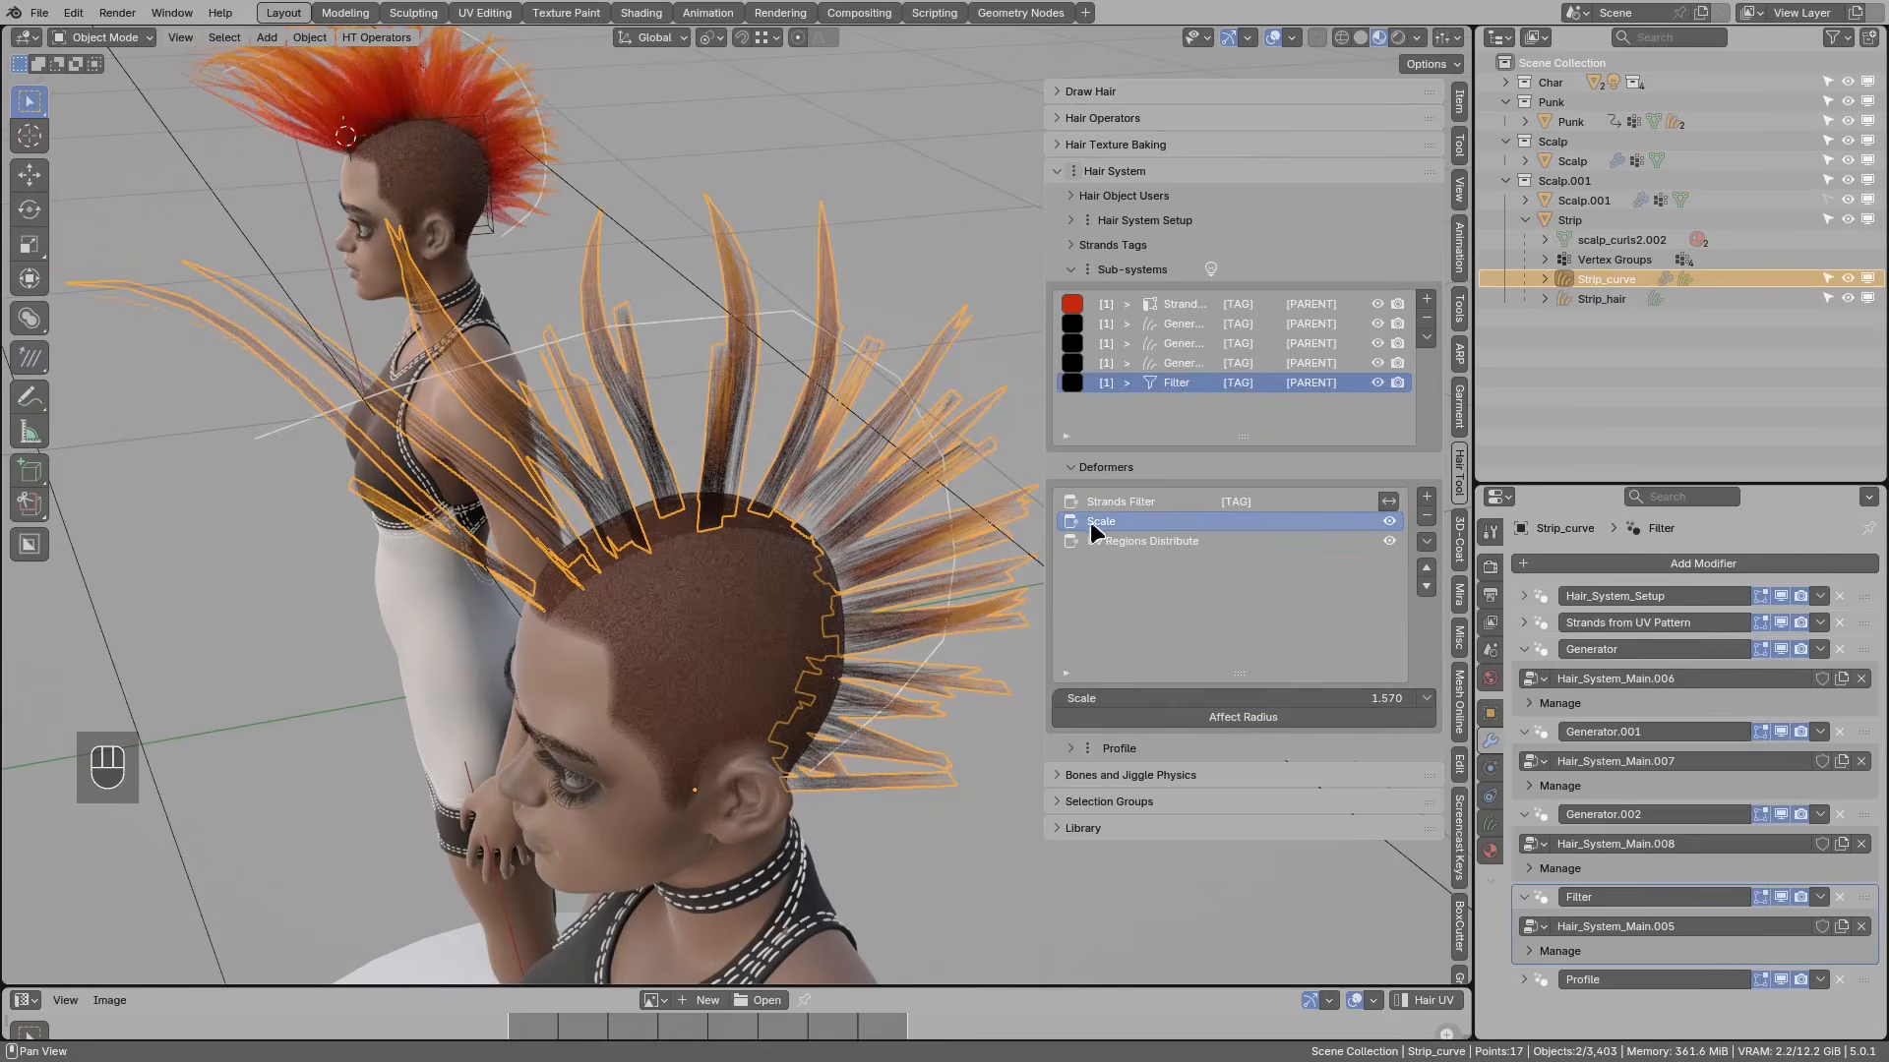
# Step: Remove UV Regions Distribute from the third Generator and delete all three Generator sub-systems
pyautogui.click(1177, 364)
pyautogui.click(1181, 344)
pyautogui.click(1183, 323)
pyautogui.click(1186, 366)
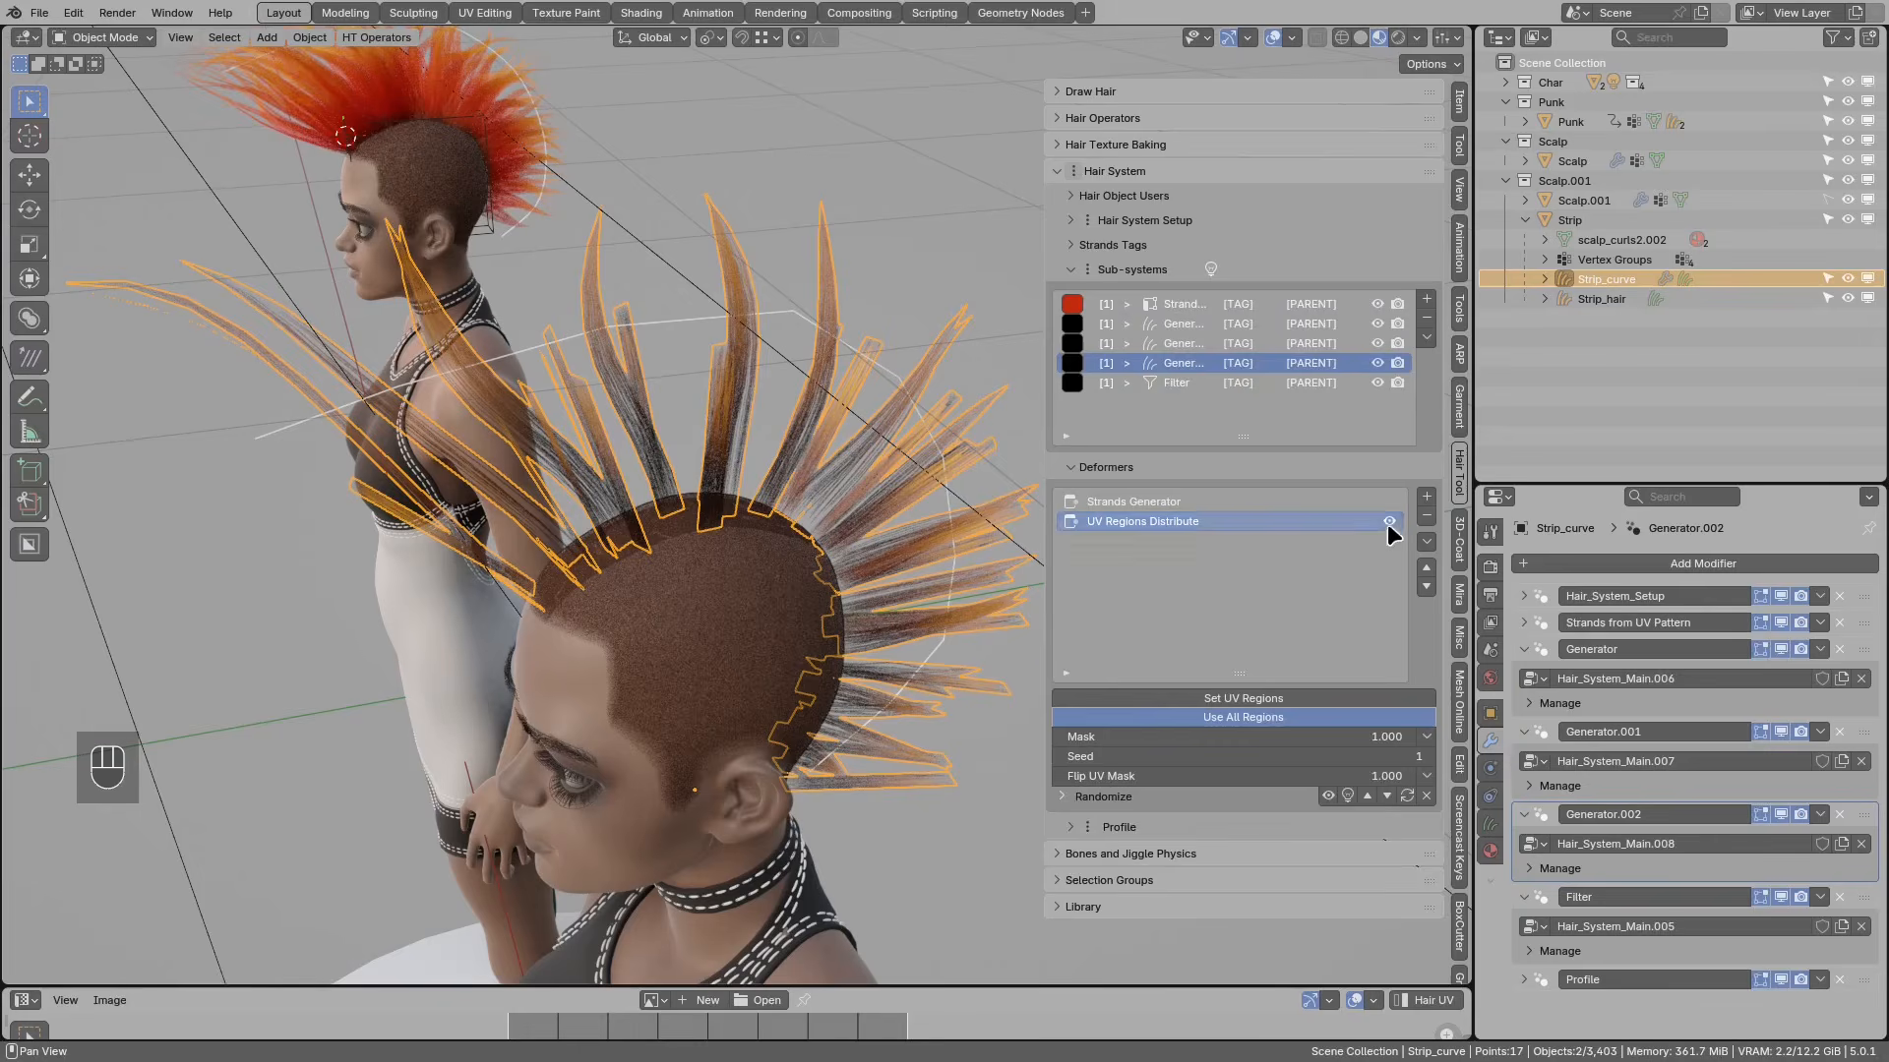
pyautogui.click(1426, 518)
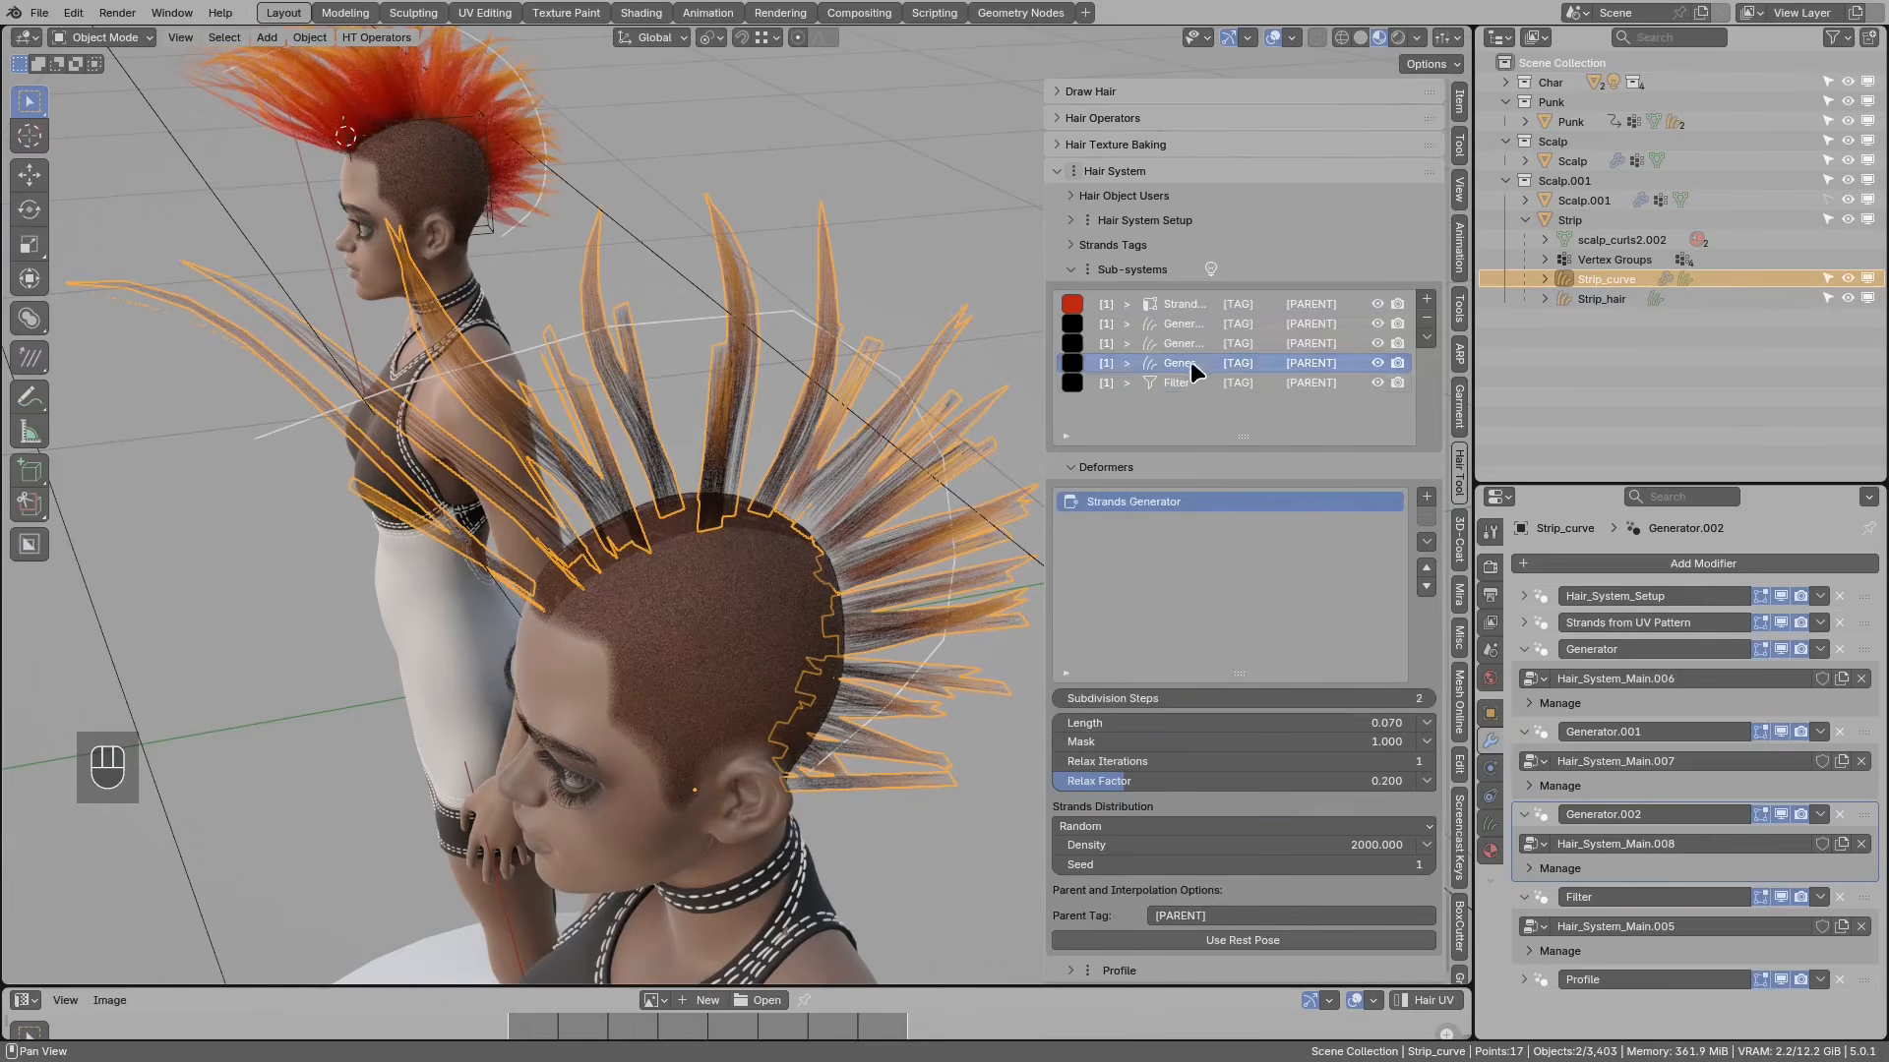
pyautogui.click(1425, 317)
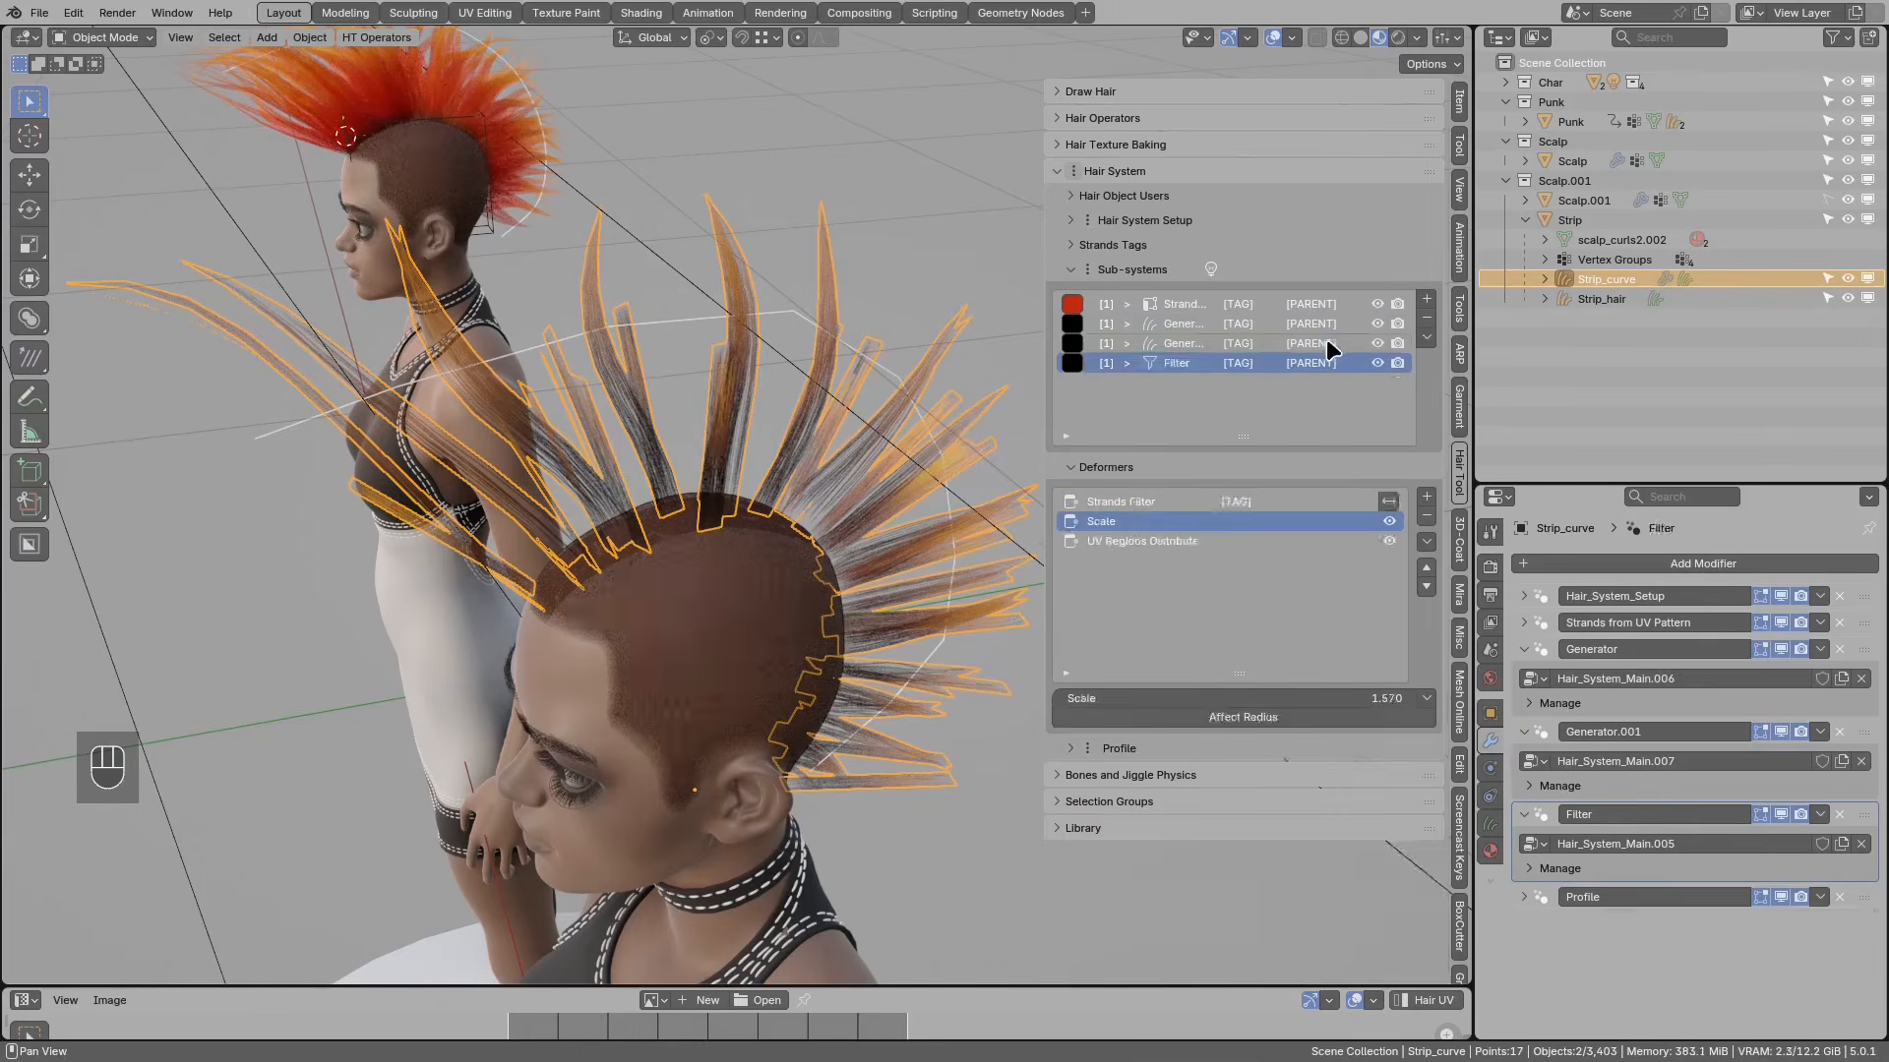
pyautogui.click(1425, 318)
pyautogui.click(1426, 318)
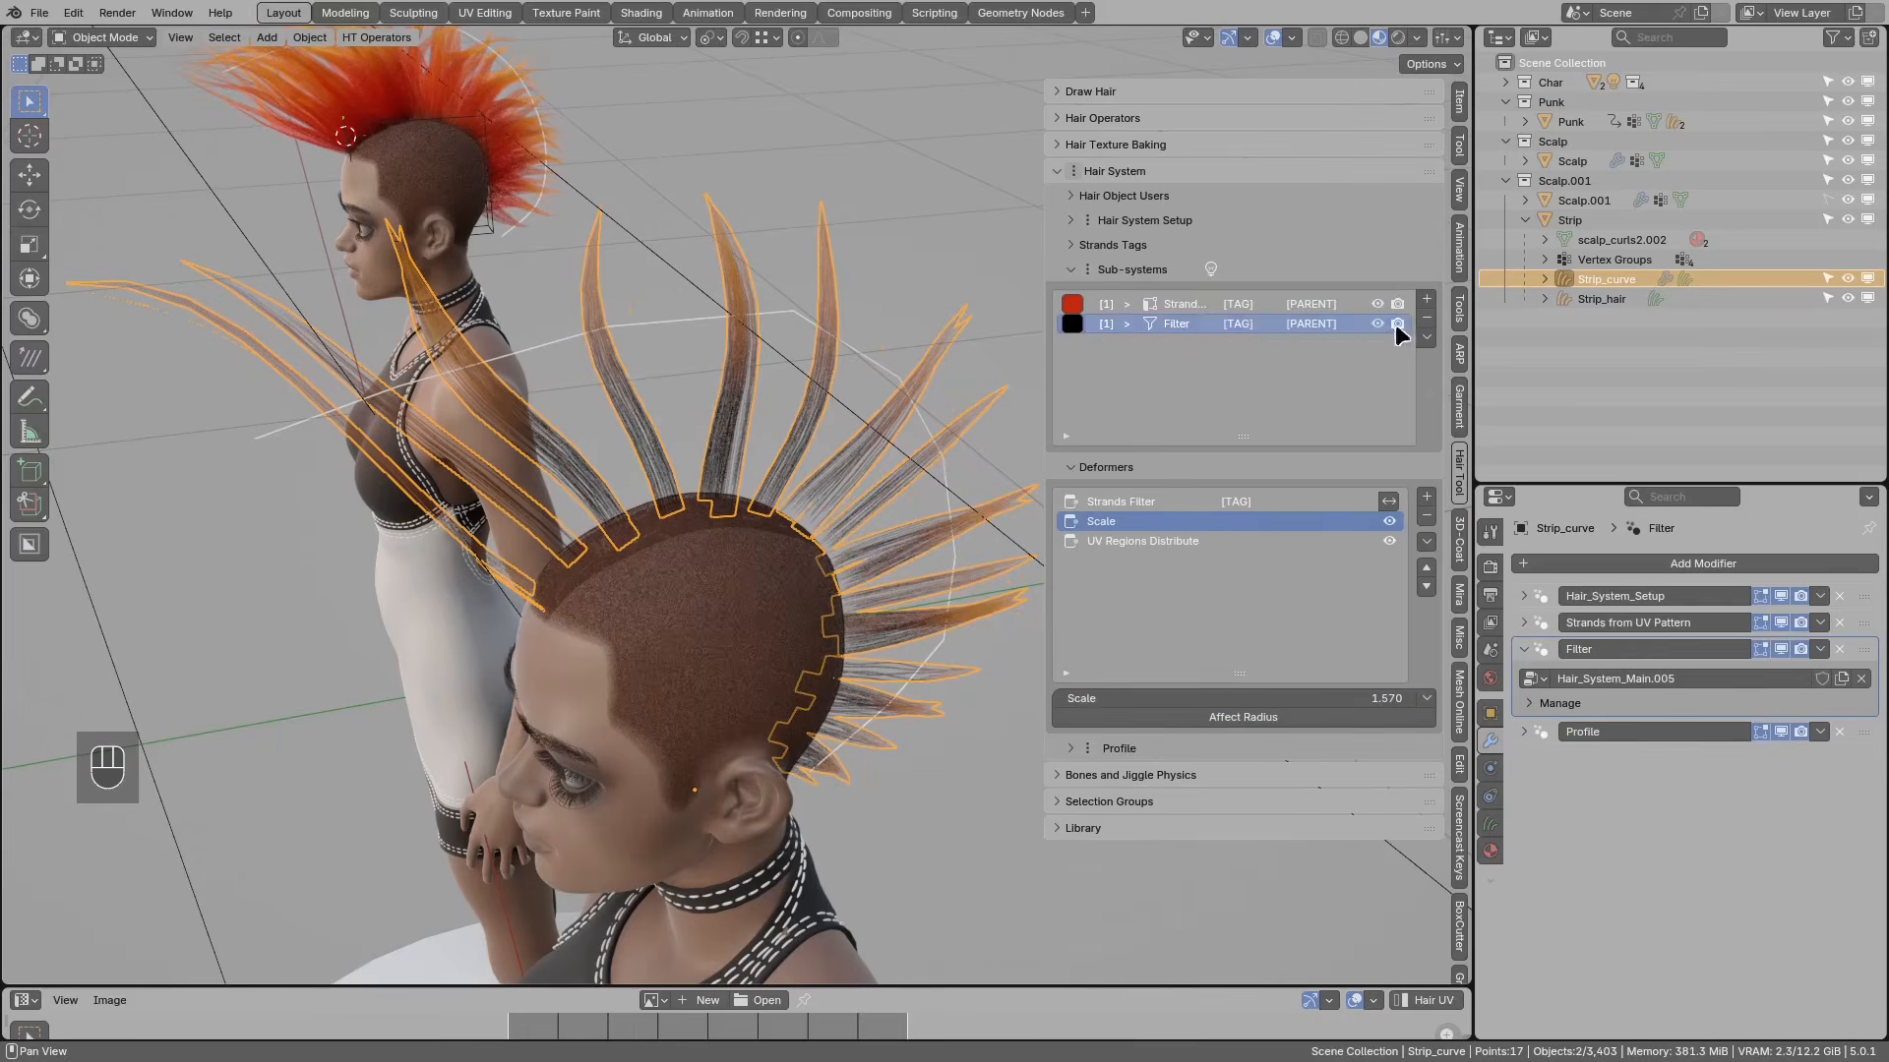
# Step: Color the Filter sub-system green and remove its Scale deformer
pyautogui.click(1082, 325)
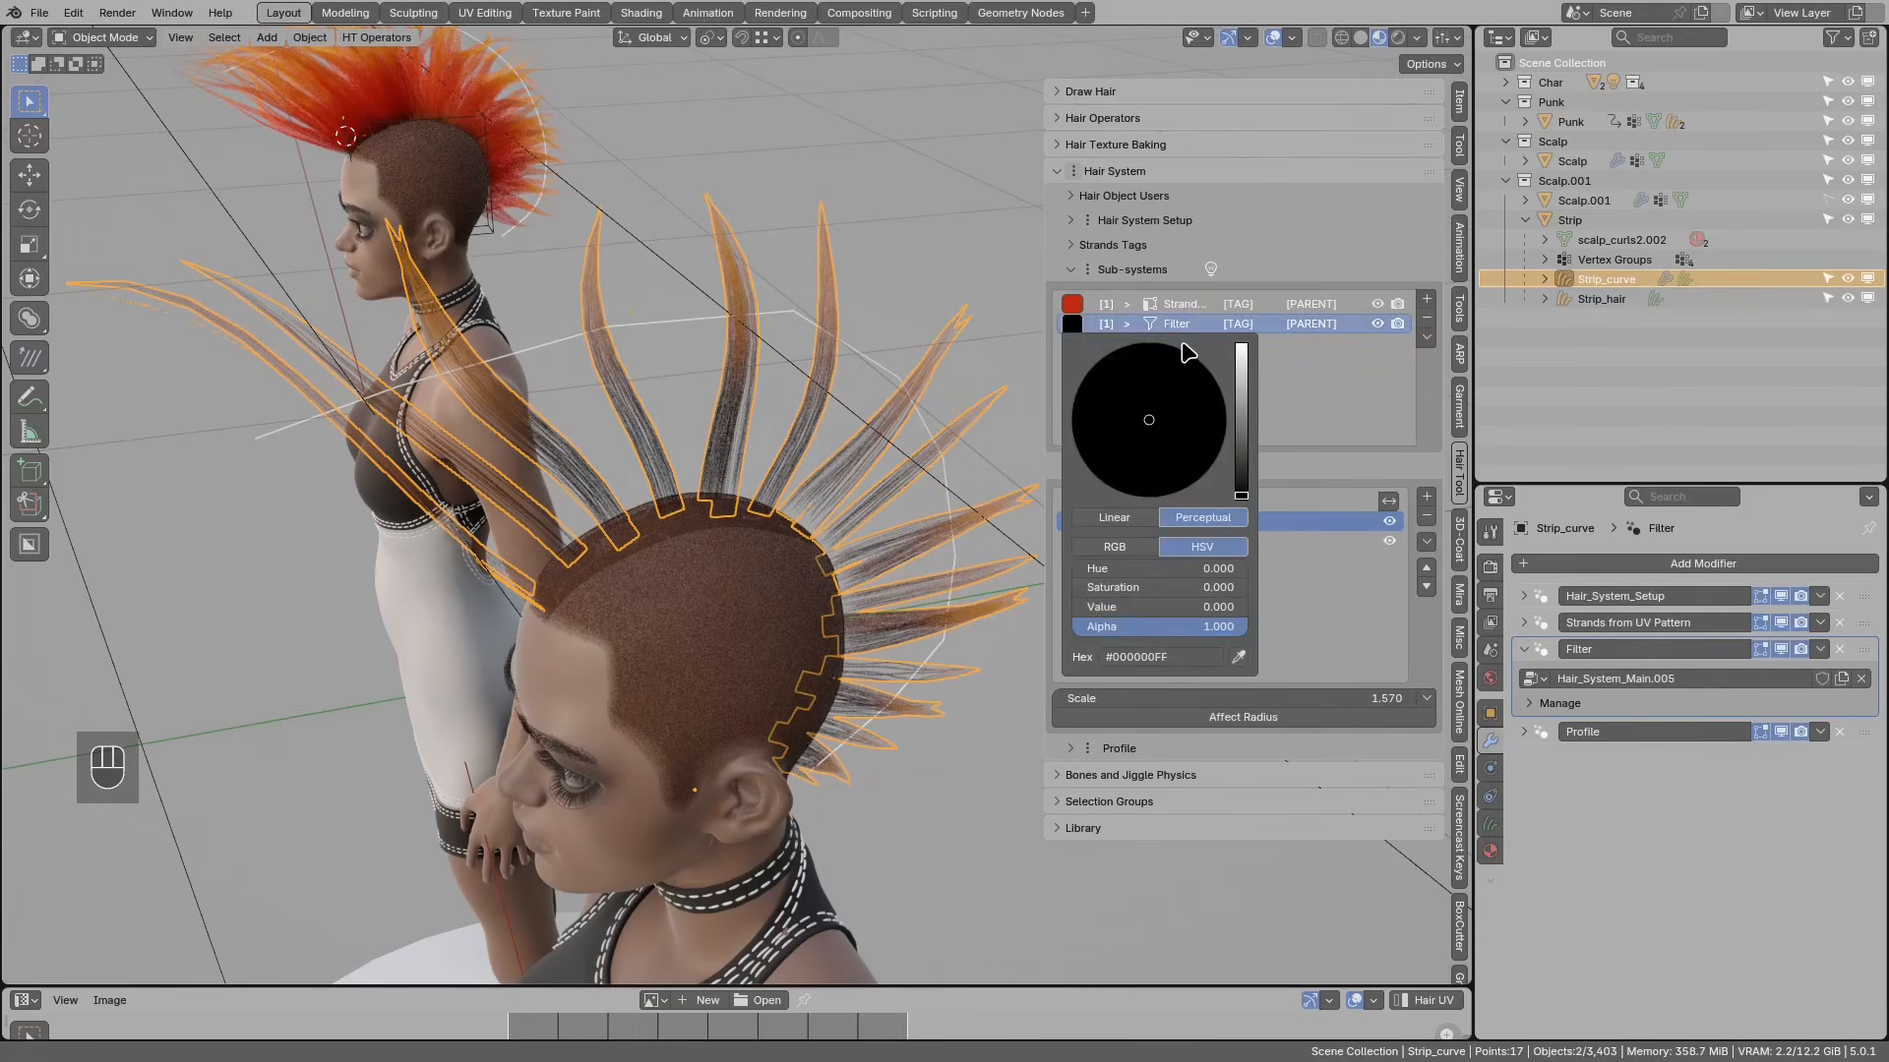
pyautogui.click(1241, 366)
pyautogui.click(1084, 402)
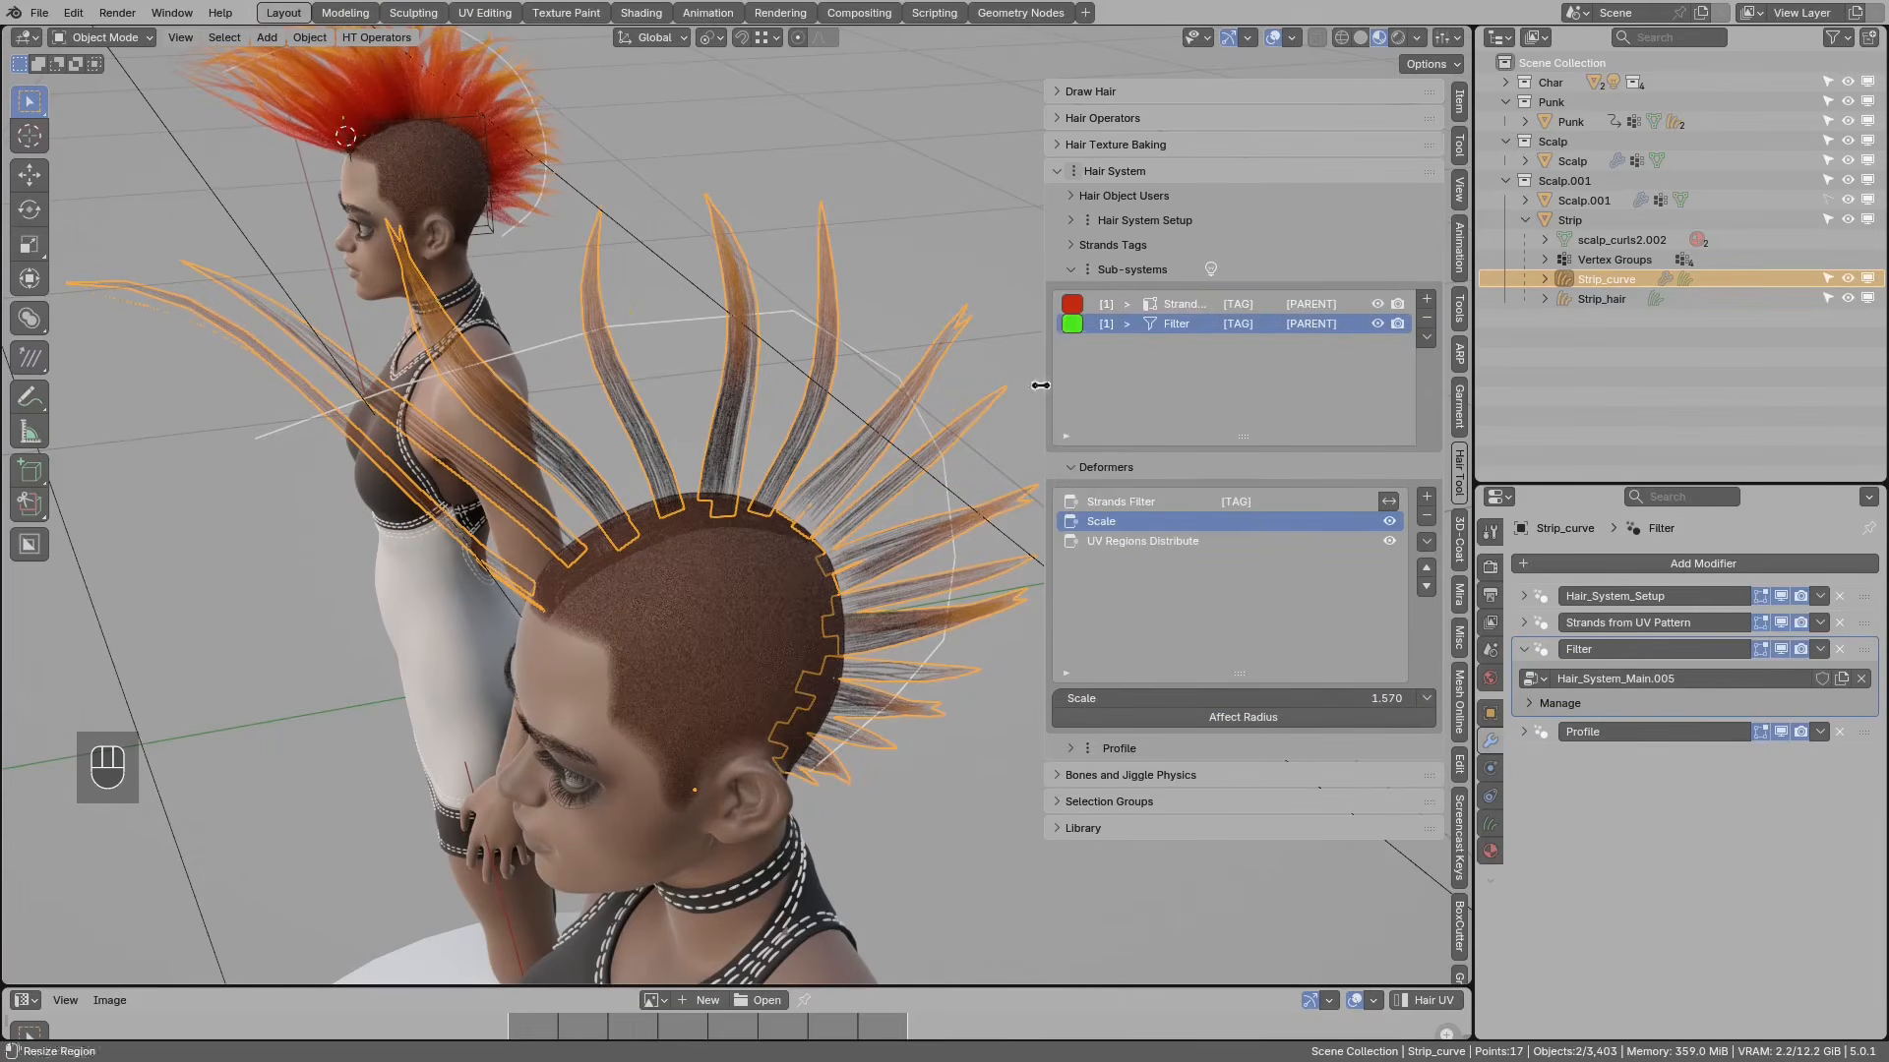
pyautogui.click(1423, 517)
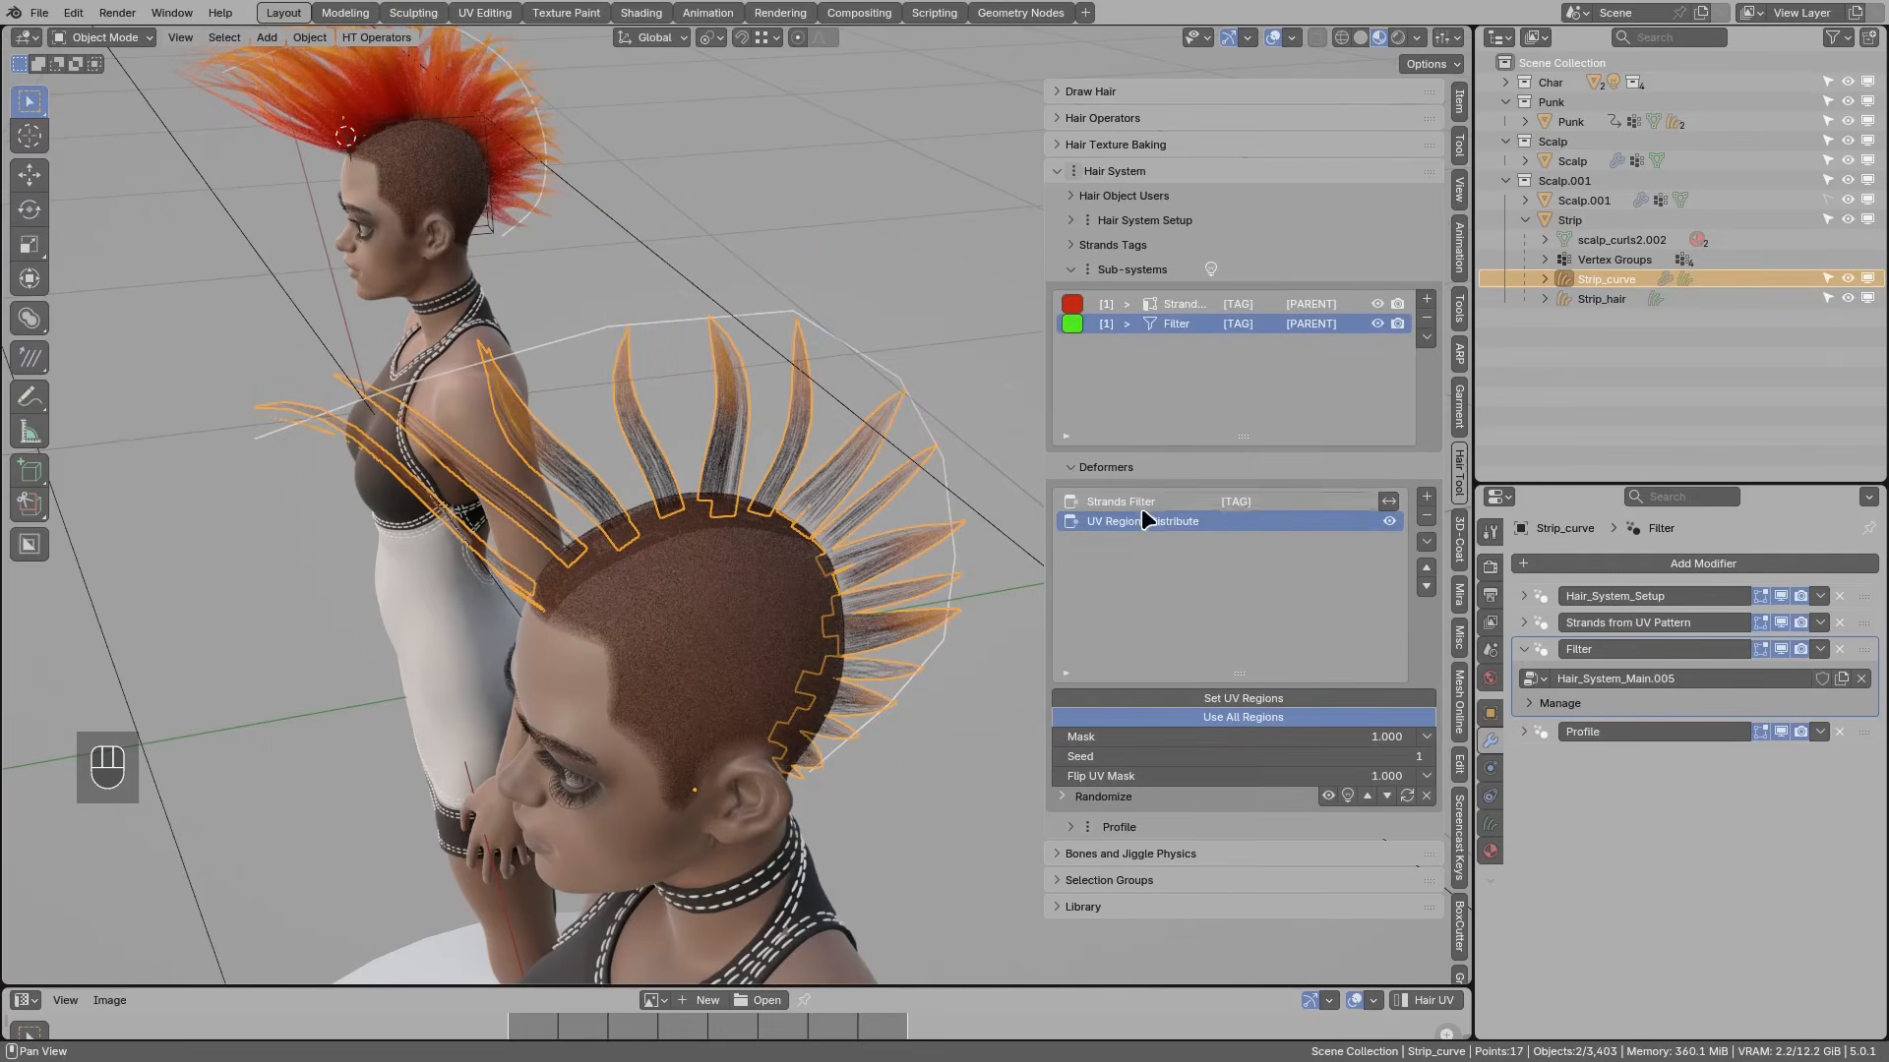
# Step: Limit the Filter's UV Regions Distribute deformer to UV regions 1 and 2
pyautogui.moveTo(919, 513); pyautogui.dragTo(1024, 507, button='middle')
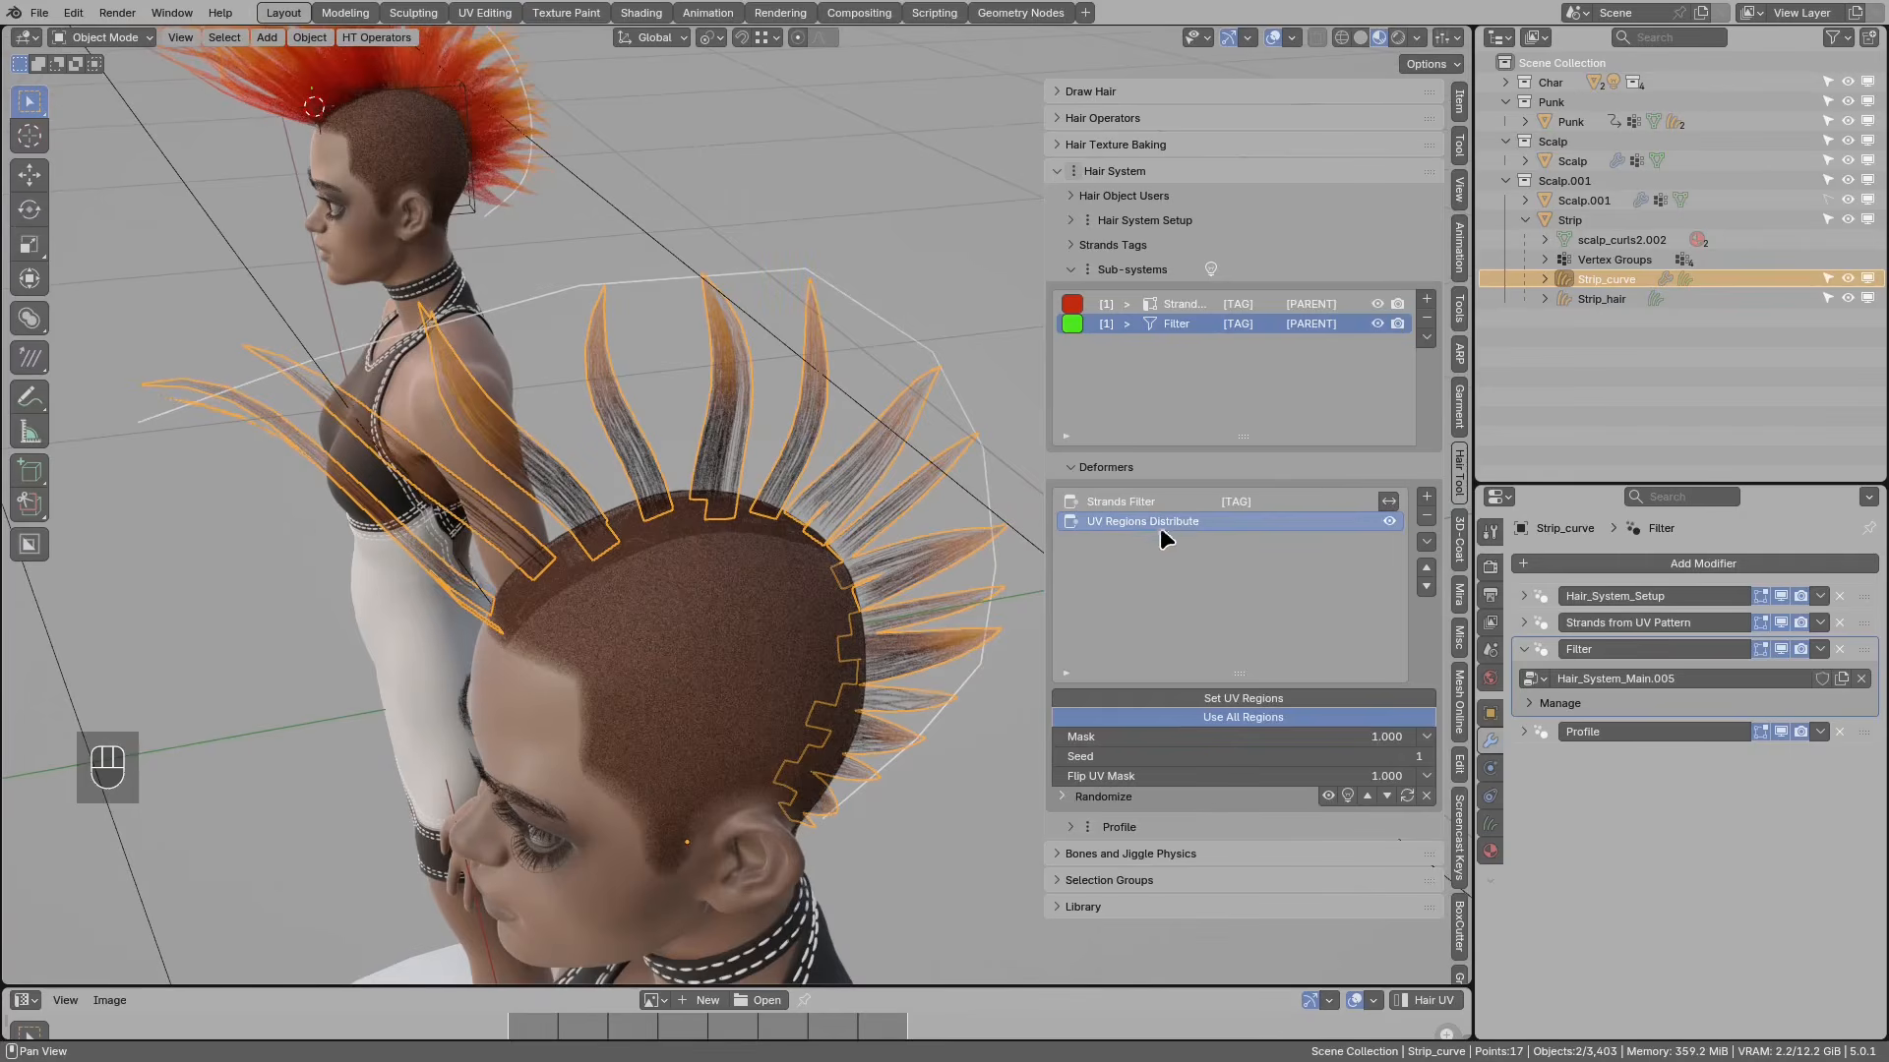
pyautogui.click(1212, 688)
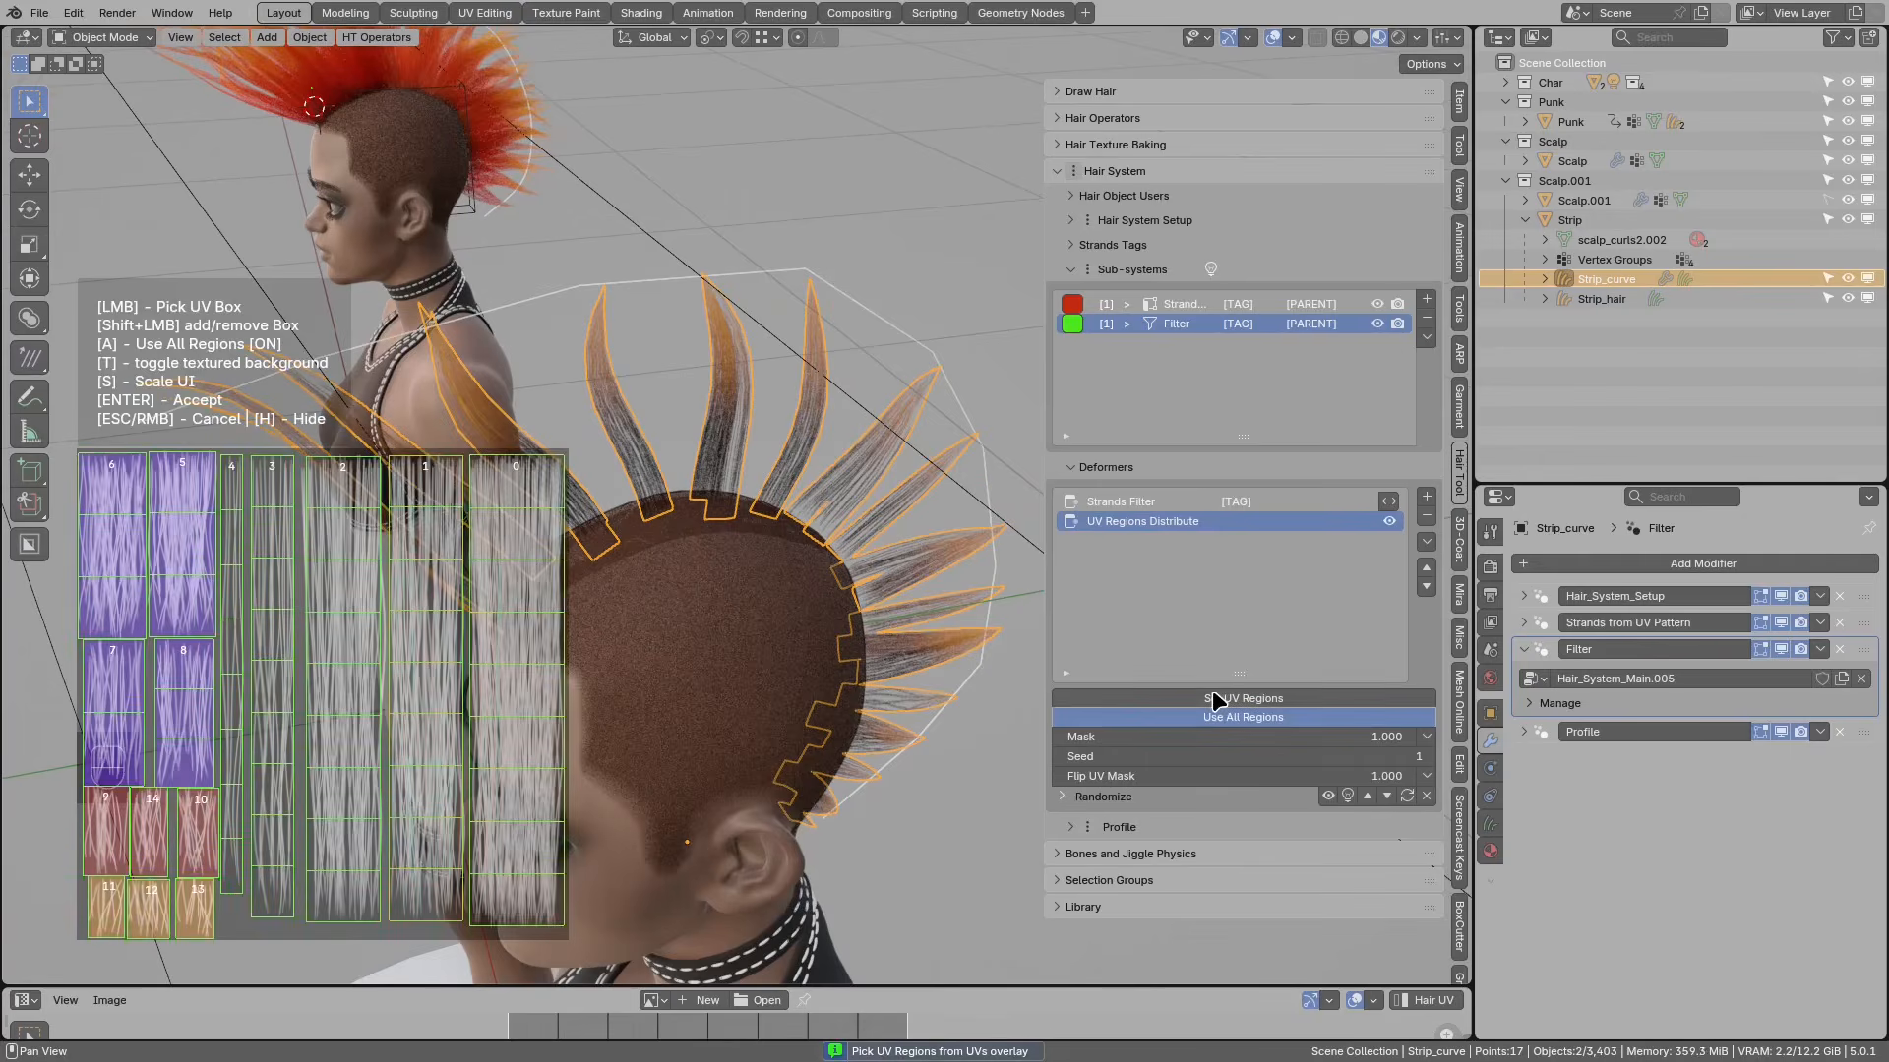
pyautogui.click(443, 476)
pyautogui.press('shift')
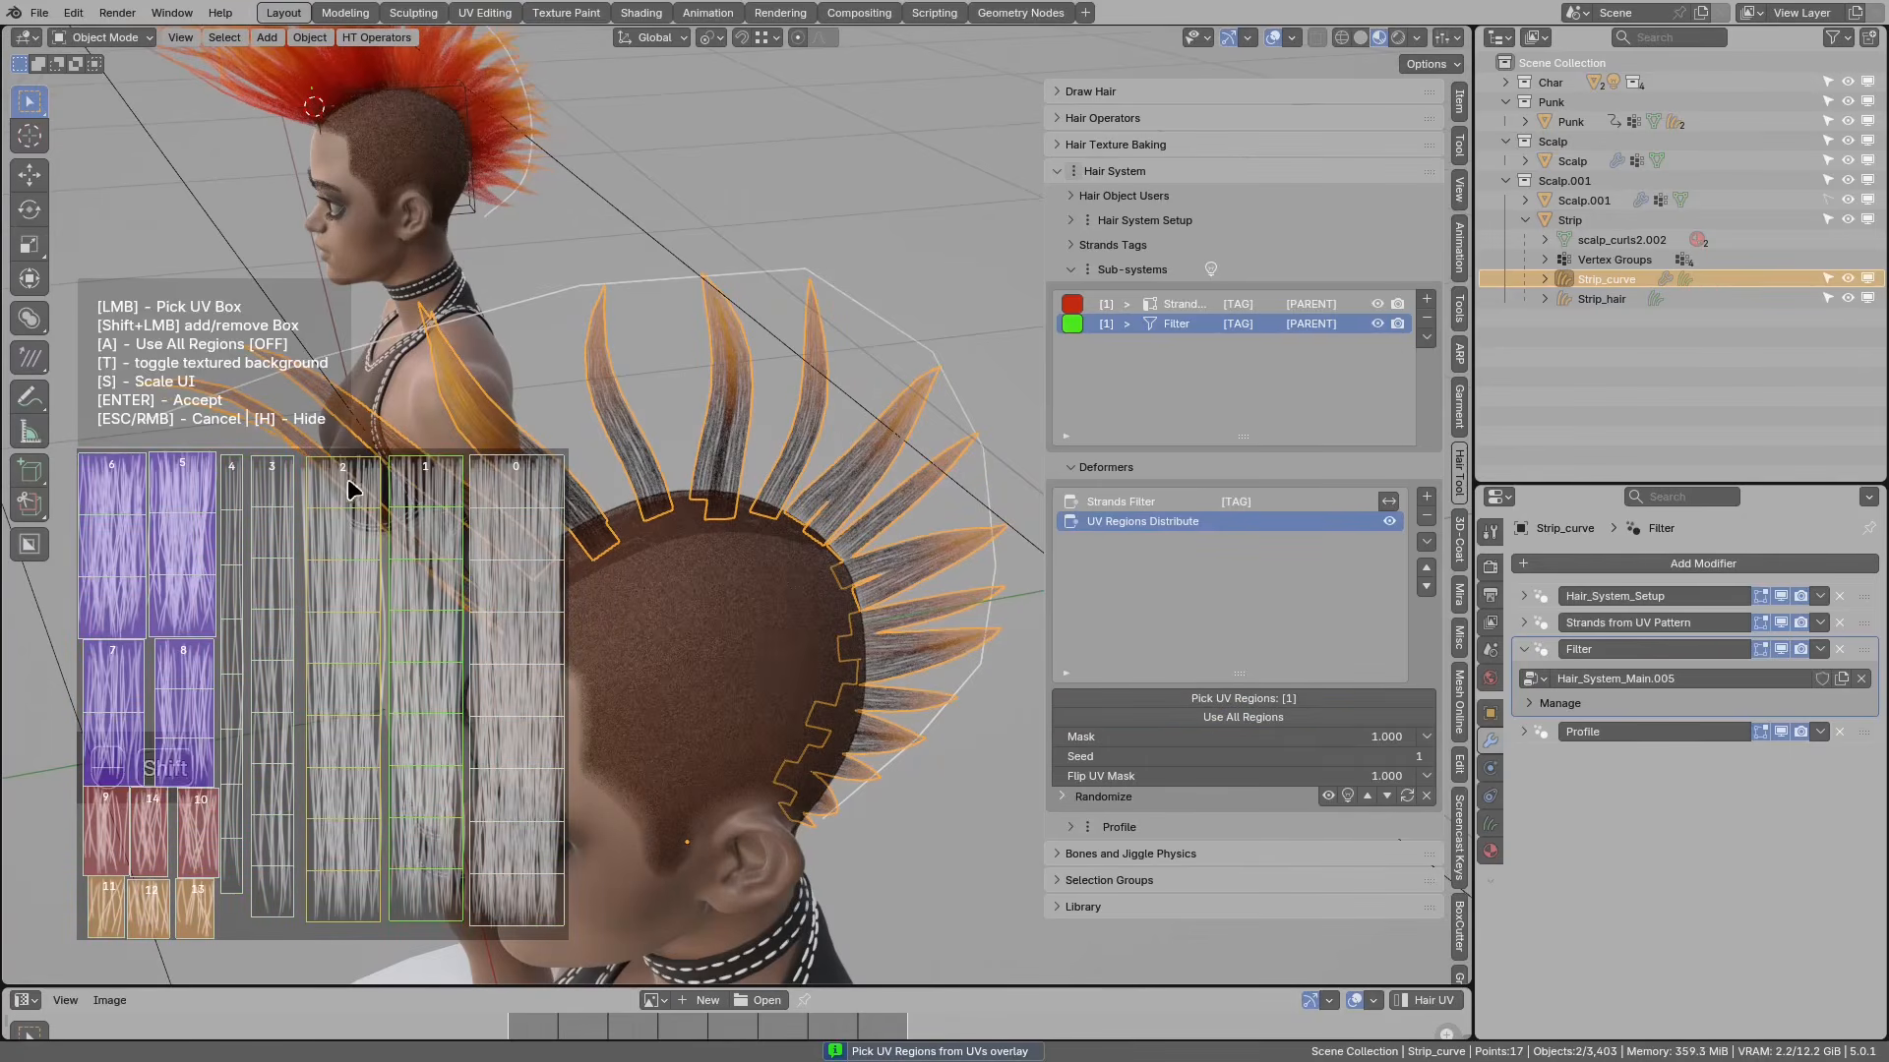
pyautogui.keyDown('shift'); pyautogui.click(344, 476); pyautogui.keyUp('shift')
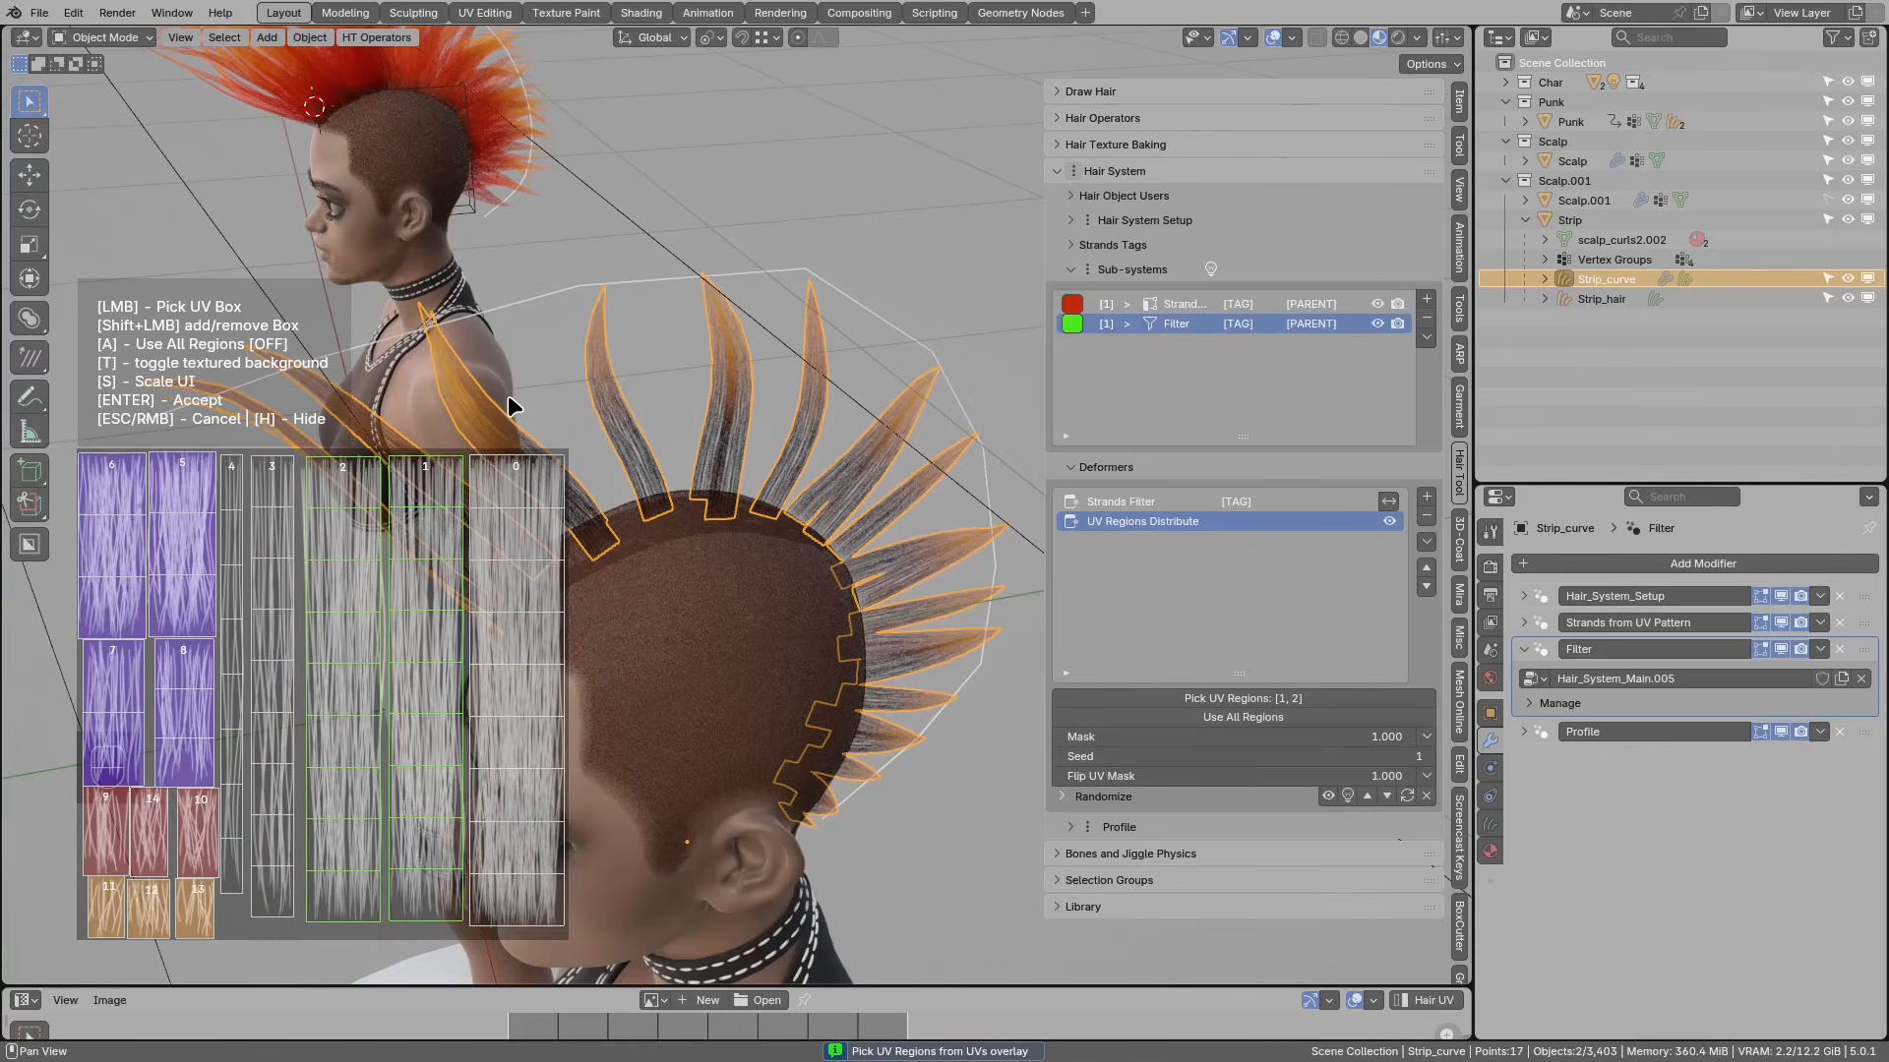
pyautogui.press('Return')
# Step: Add a Duplicate Strands deformer below UV Regions Distribute in the Filter sub-system
pyautogui.moveTo(507, 393)
pyautogui.mouseDown(button='middle')
pyautogui.moveTo(604, 501)
pyautogui.moveTo(1249, 519)
pyautogui.moveTo(865, 464)
pyautogui.mouseUp(button='middle')
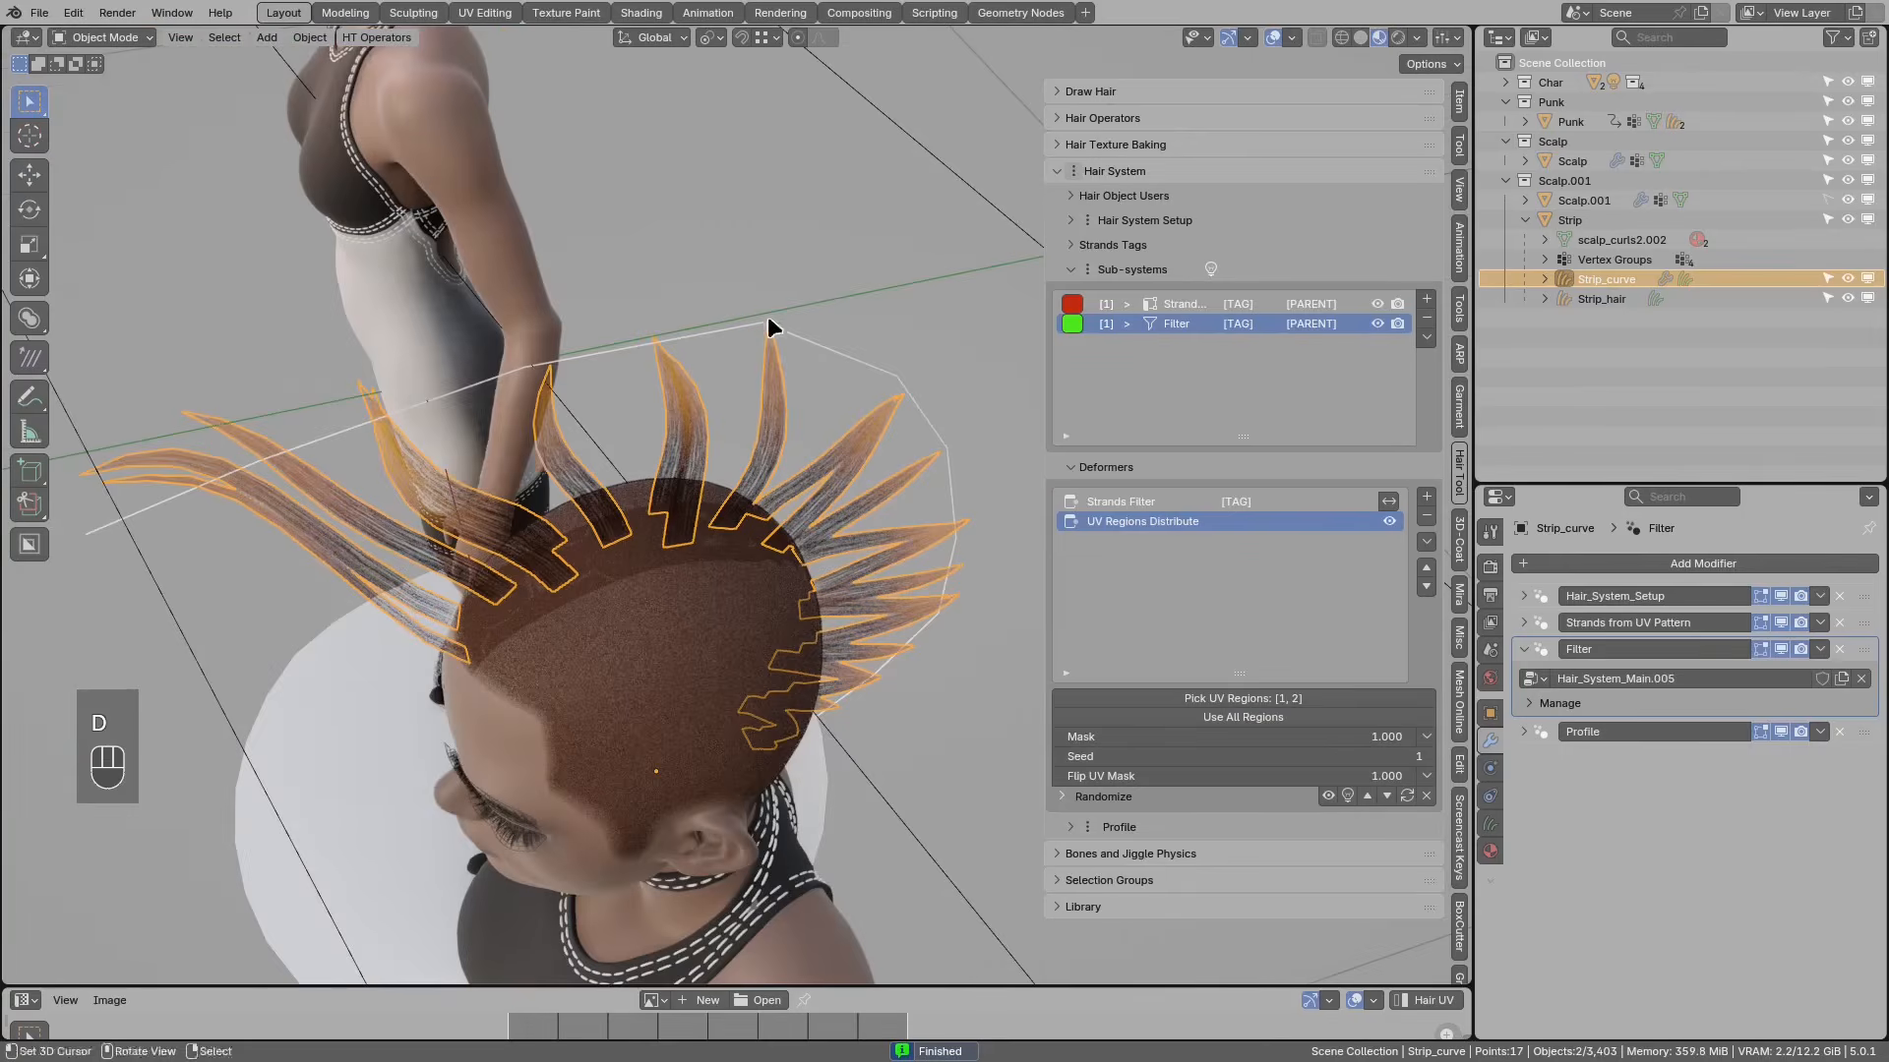
pyautogui.moveTo(740, 317); pyautogui.dragTo(738, 328)
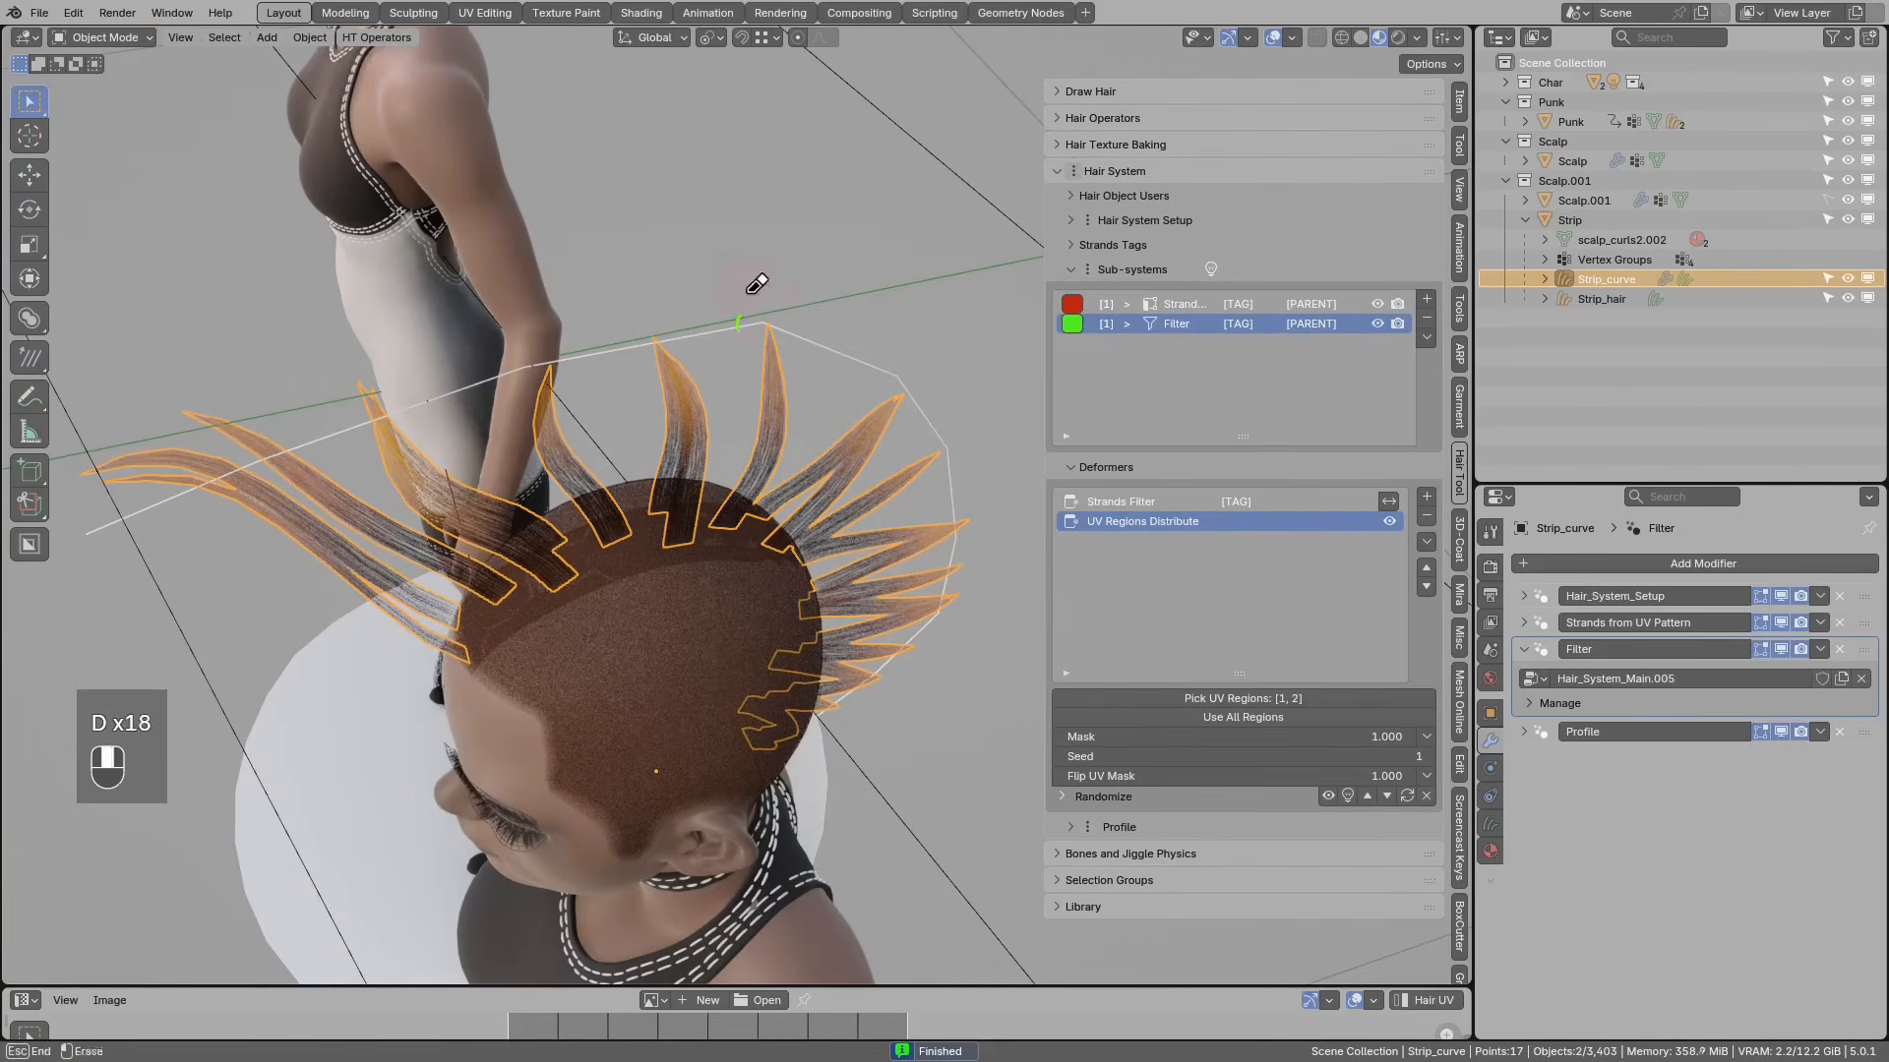
pyautogui.click(1428, 495)
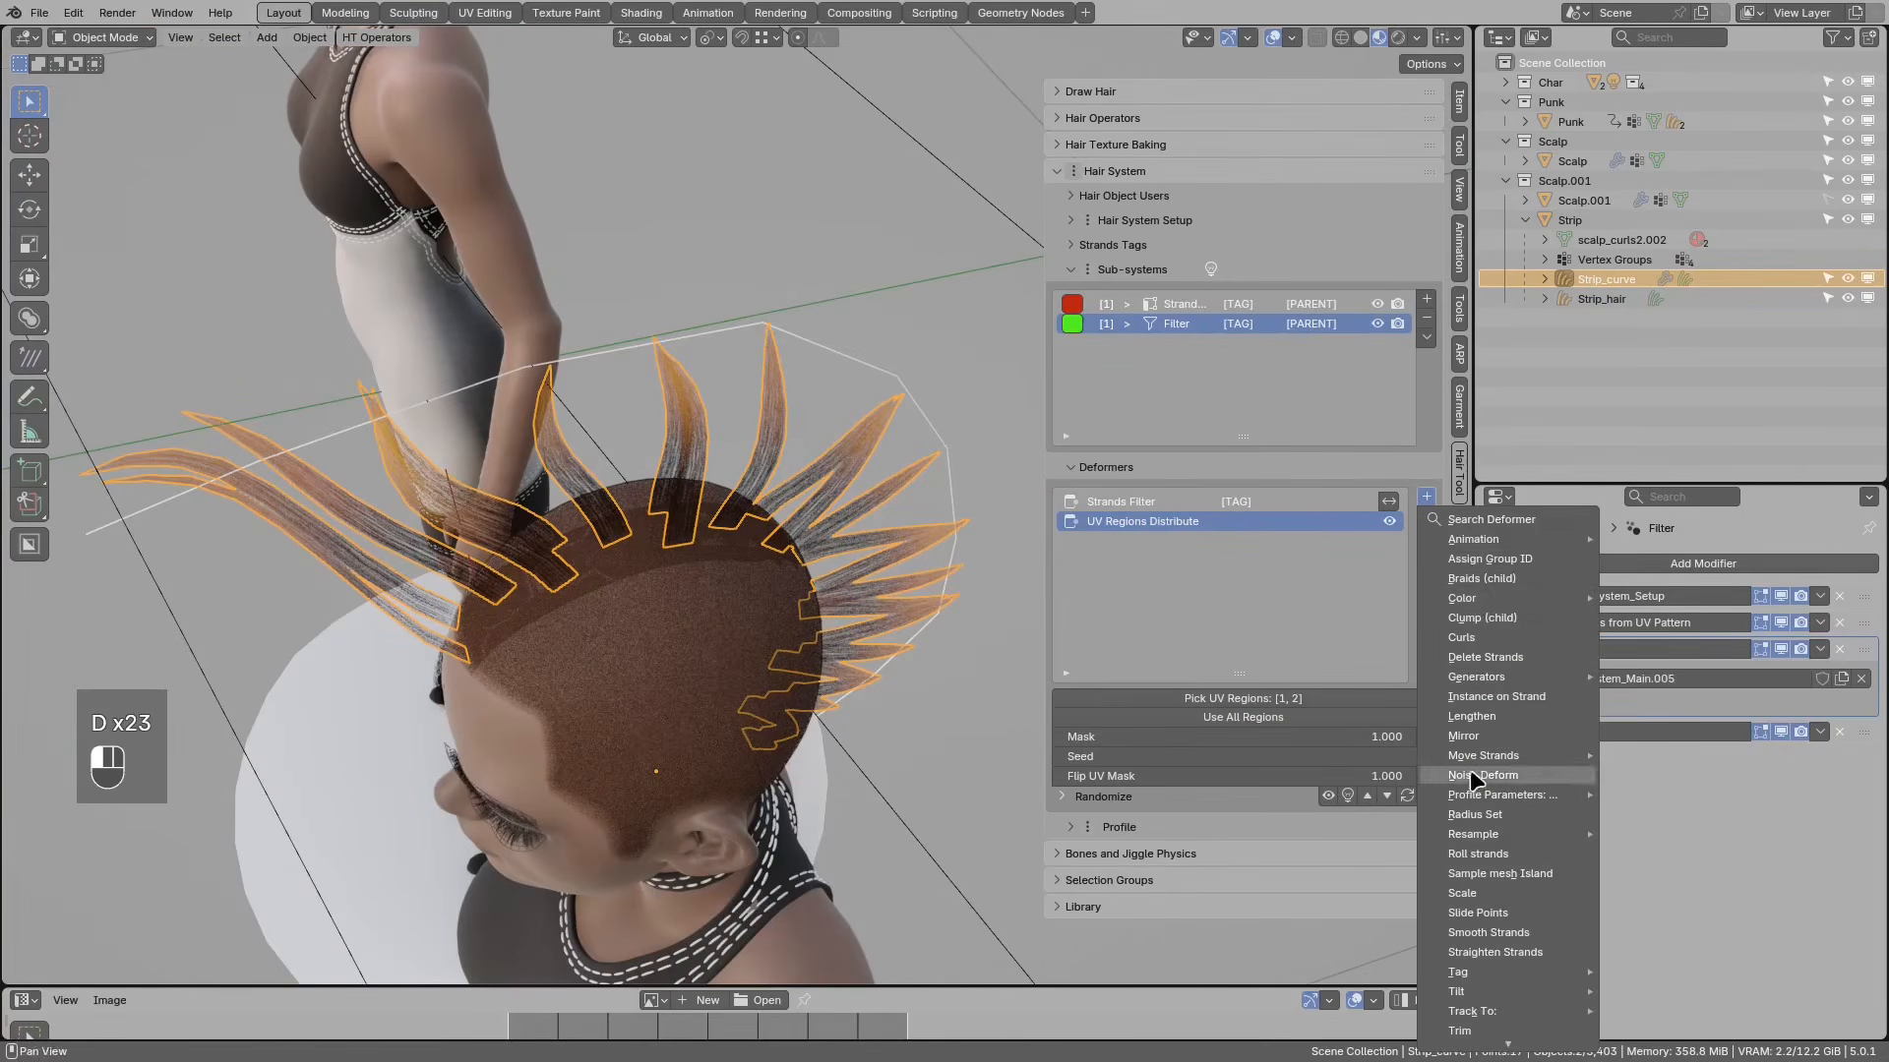
pyautogui.moveTo(1497, 686)
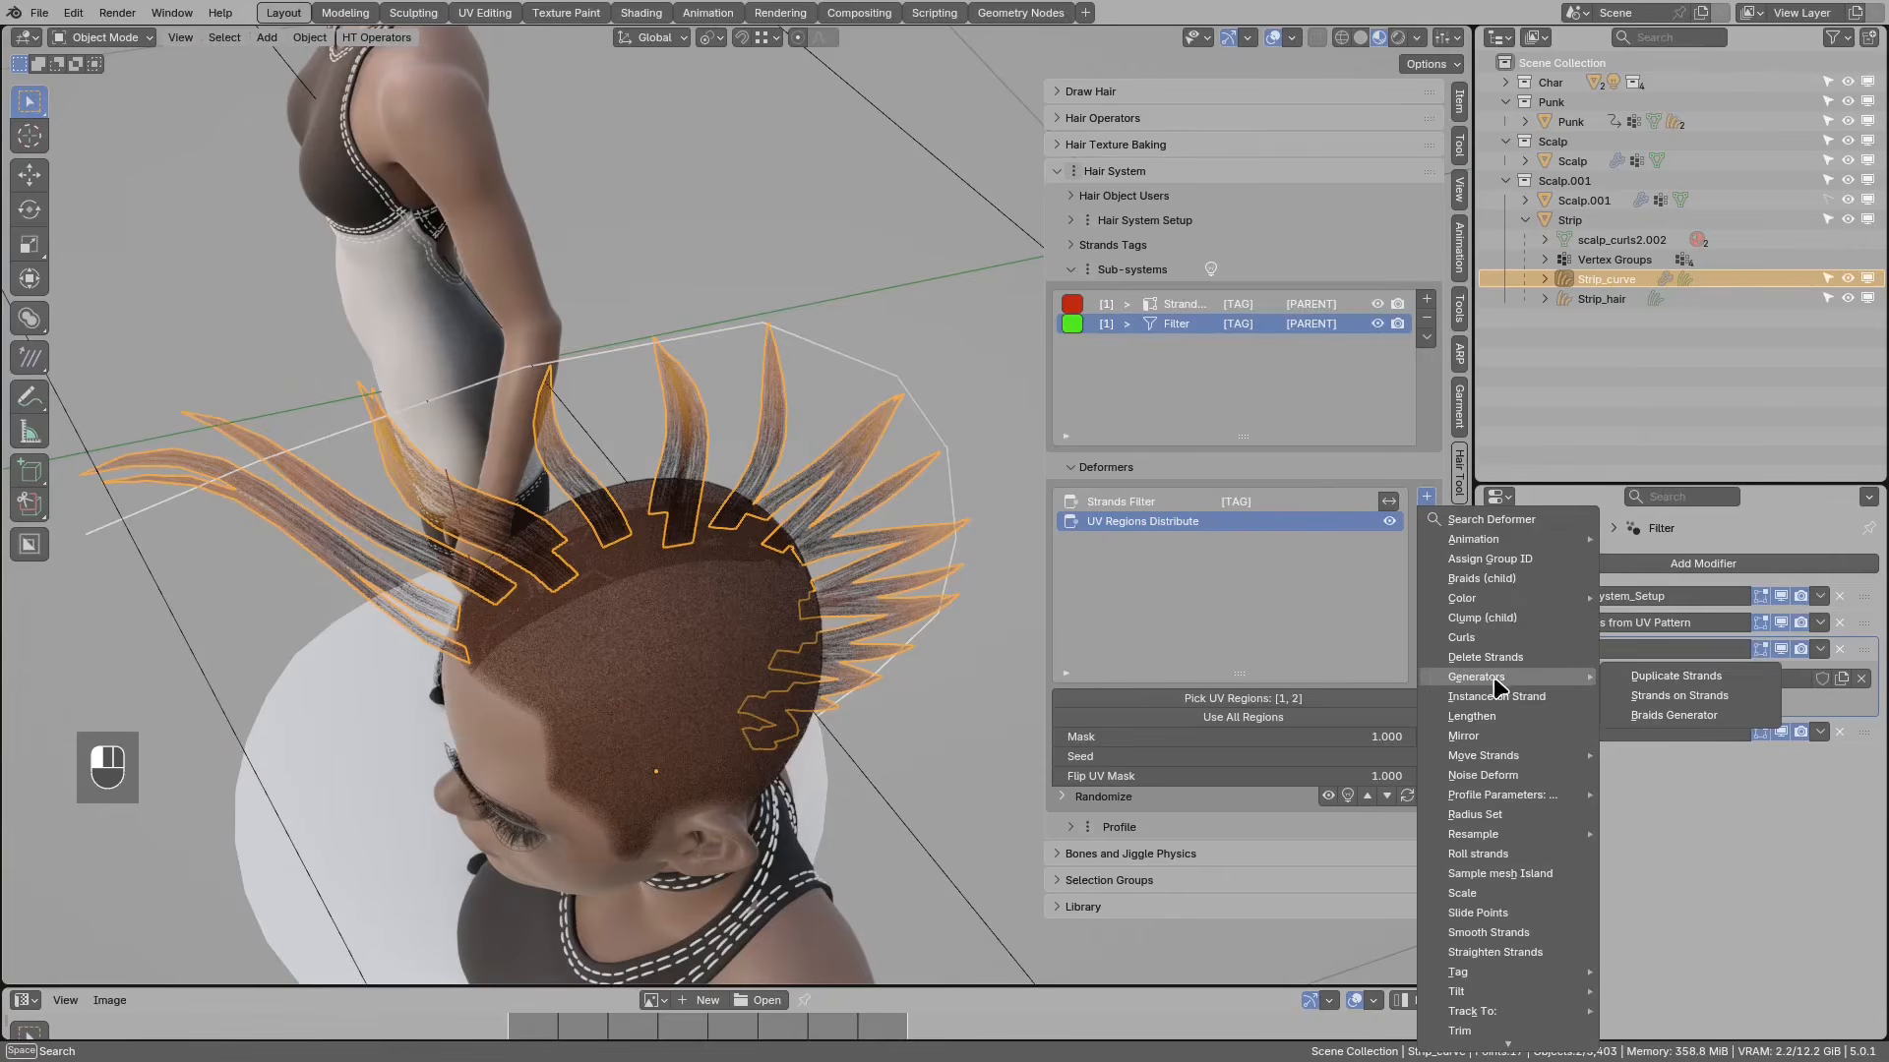
pyautogui.click(1672, 677)
pyautogui.moveTo(708, 422); pyautogui.dragTo(657, 366, button='middle')
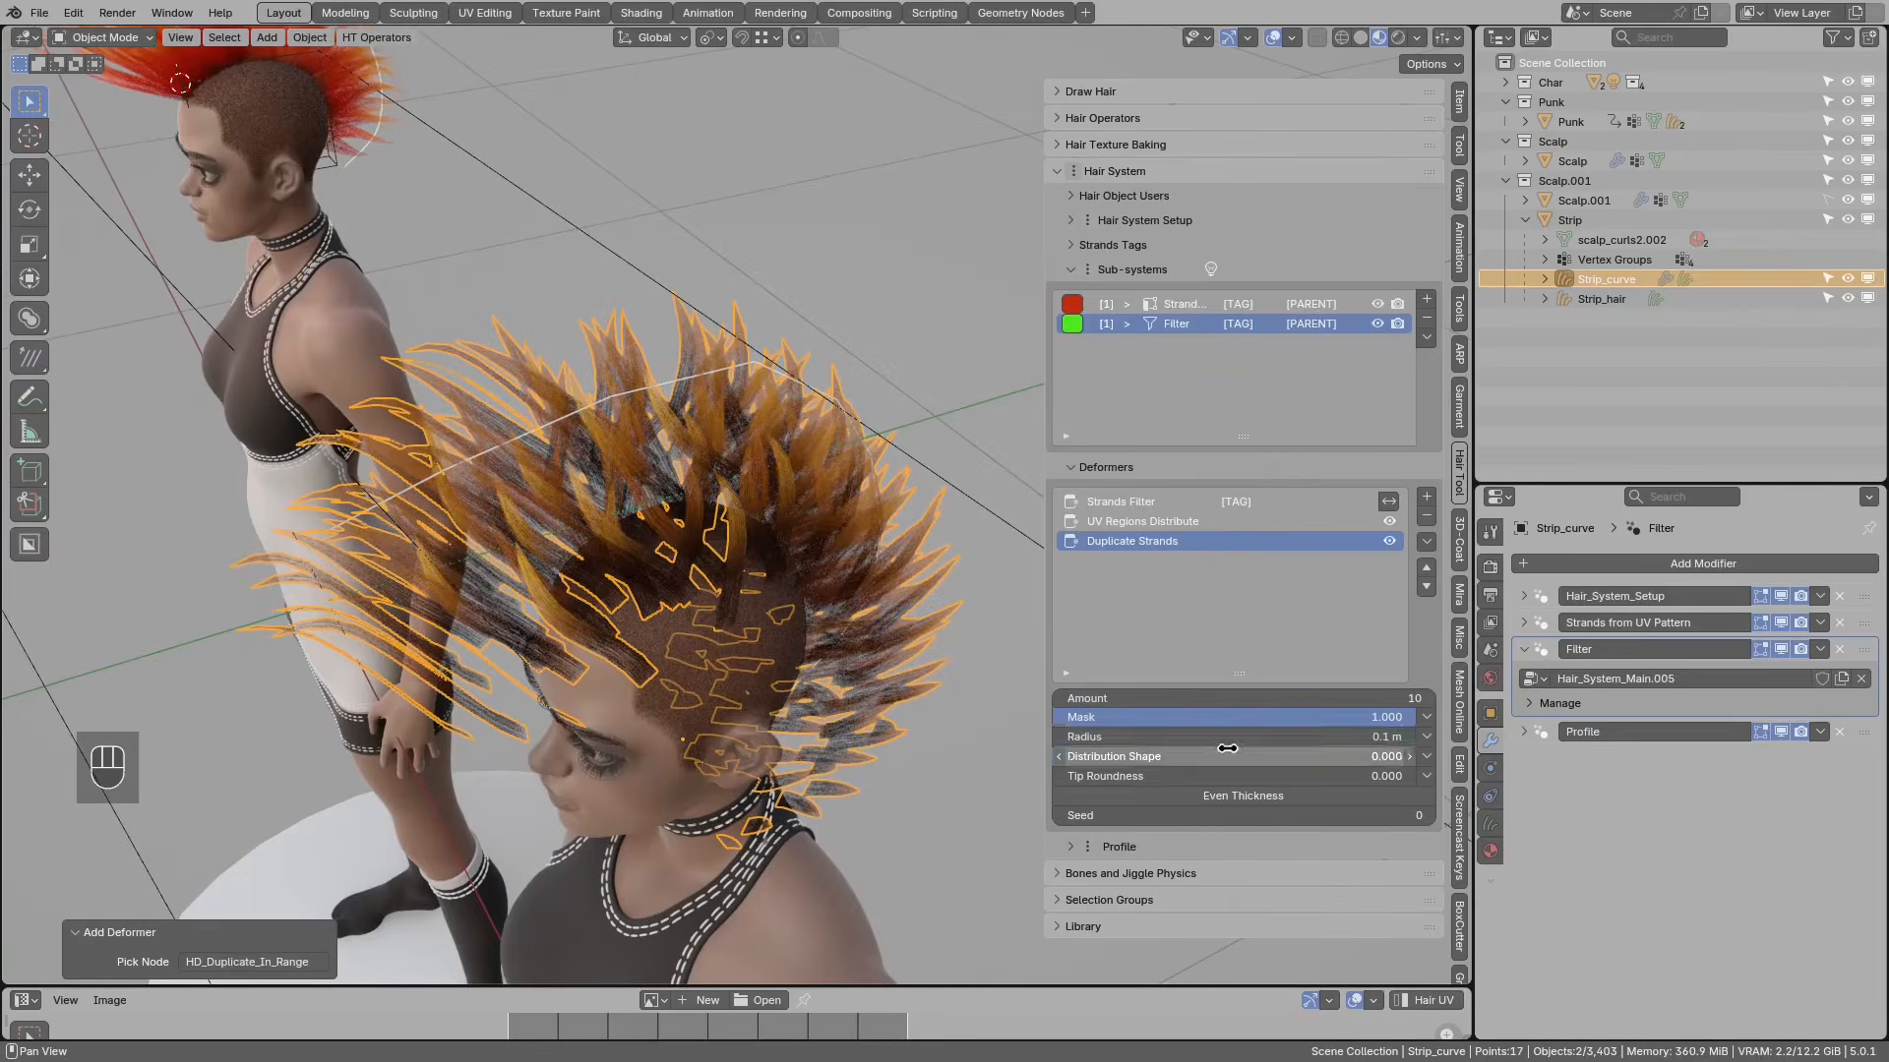
# Step: Try a 0.01 m radius for Duplicate Strands, settling on 0.04 m
pyautogui.keyDown('shift'); pyautogui.moveTo(1146, 737); pyautogui.dragTo(1092, 738); pyautogui.keyUp('shift')
pyautogui.moveTo(596, 371); pyautogui.dragTo(555, 344, button='middle')
pyautogui.scroll(2, 561, 350)
pyautogui.moveTo(785, 544); pyautogui.dragTo(1047, 635, button='middle')
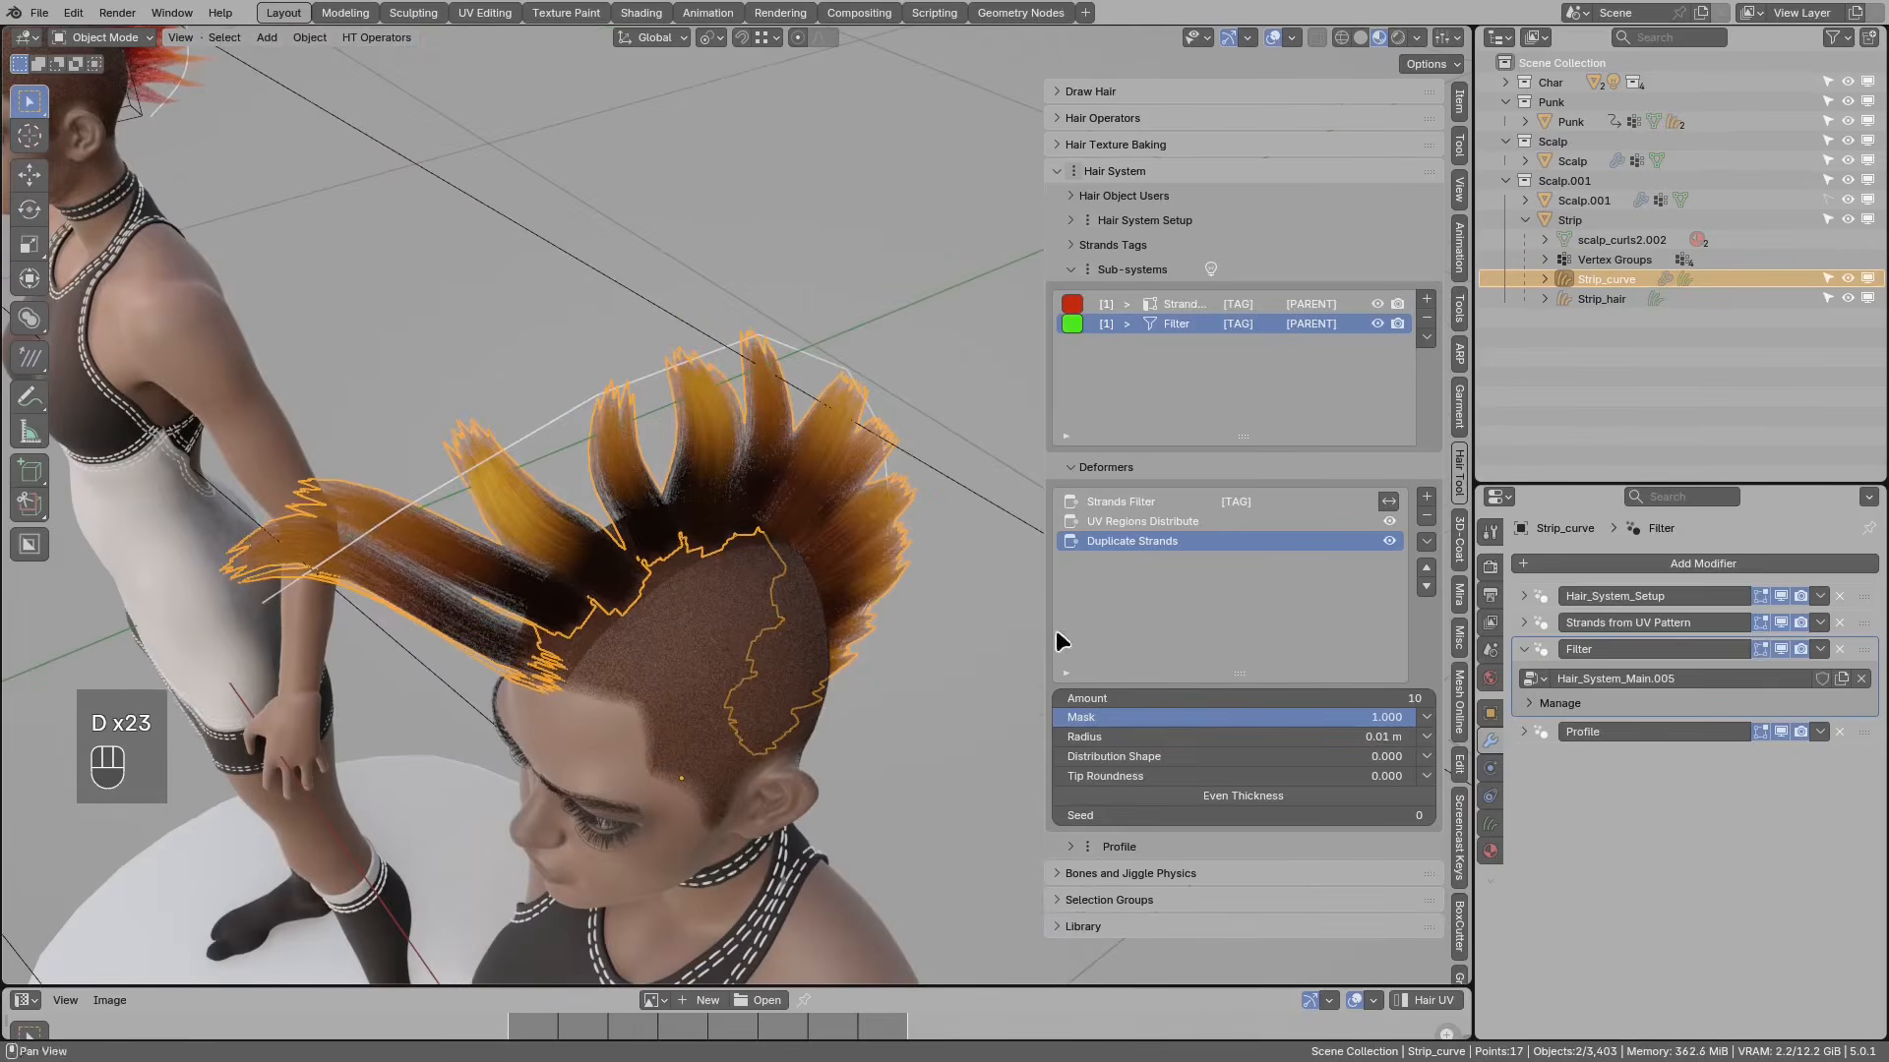
pyautogui.keyDown('shift'); pyautogui.moveTo(1131, 731); pyautogui.dragTo(1167, 737); pyautogui.keyUp('shift')
# Step: Mark the short duplicated strands at the nape with a temporary annotation and erase it
pyautogui.moveTo(843, 662); pyautogui.dragTo(473, 394, button='middle')
pyautogui.moveTo(767, 522)
pyautogui.mouseDown(button='middle')
pyautogui.moveTo(613, 528)
pyautogui.moveTo(688, 551)
pyautogui.moveTo(551, 610)
pyautogui.moveTo(704, 637)
pyautogui.moveTo(738, 688)
pyautogui.mouseUp(button='middle')
pyautogui.press('d')
pyautogui.moveTo(728, 723); pyautogui.dragTo(753, 706)
pyautogui.moveTo(772, 755); pyautogui.dragTo(703, 723, button='right')
pyautogui.moveTo(703, 723); pyautogui.dragTo(665, 699, button='middle')
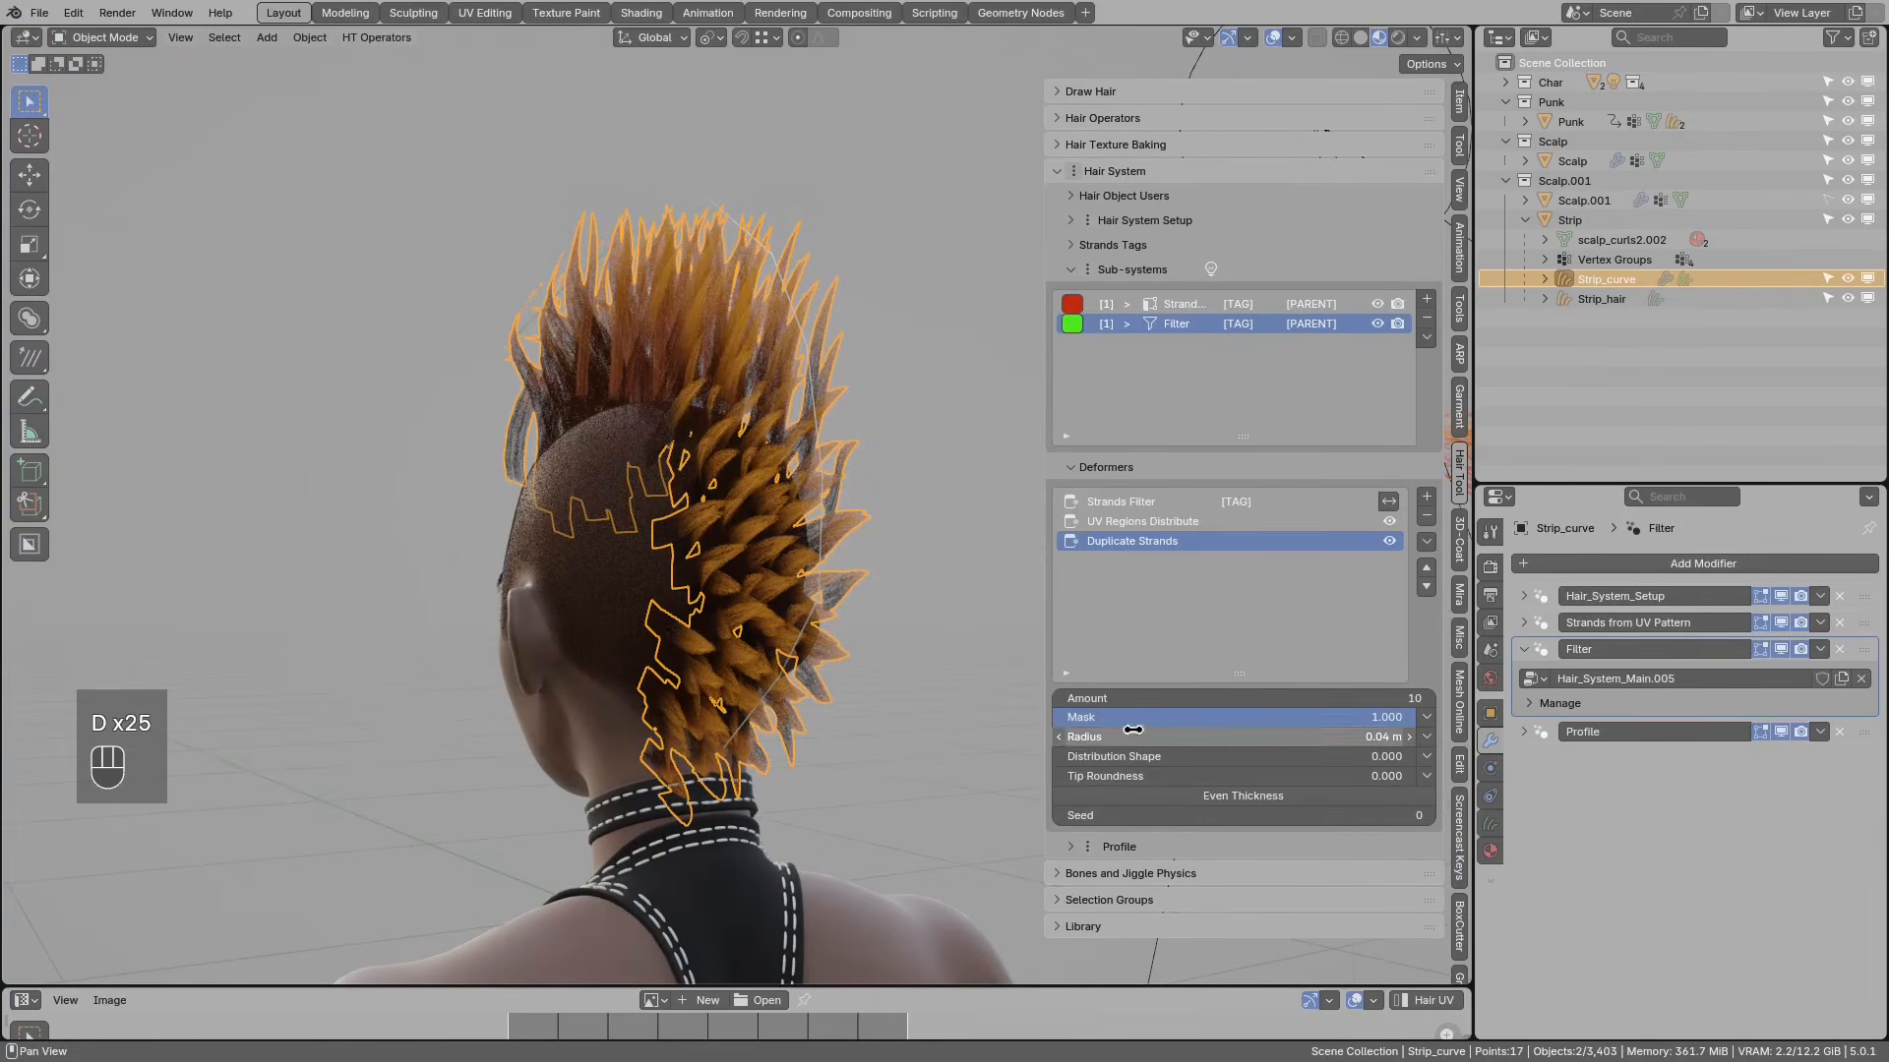
# Step: Add a Length Mask to the Duplicate Strands radius and set its Min to 0.382
pyautogui.click(1428, 737)
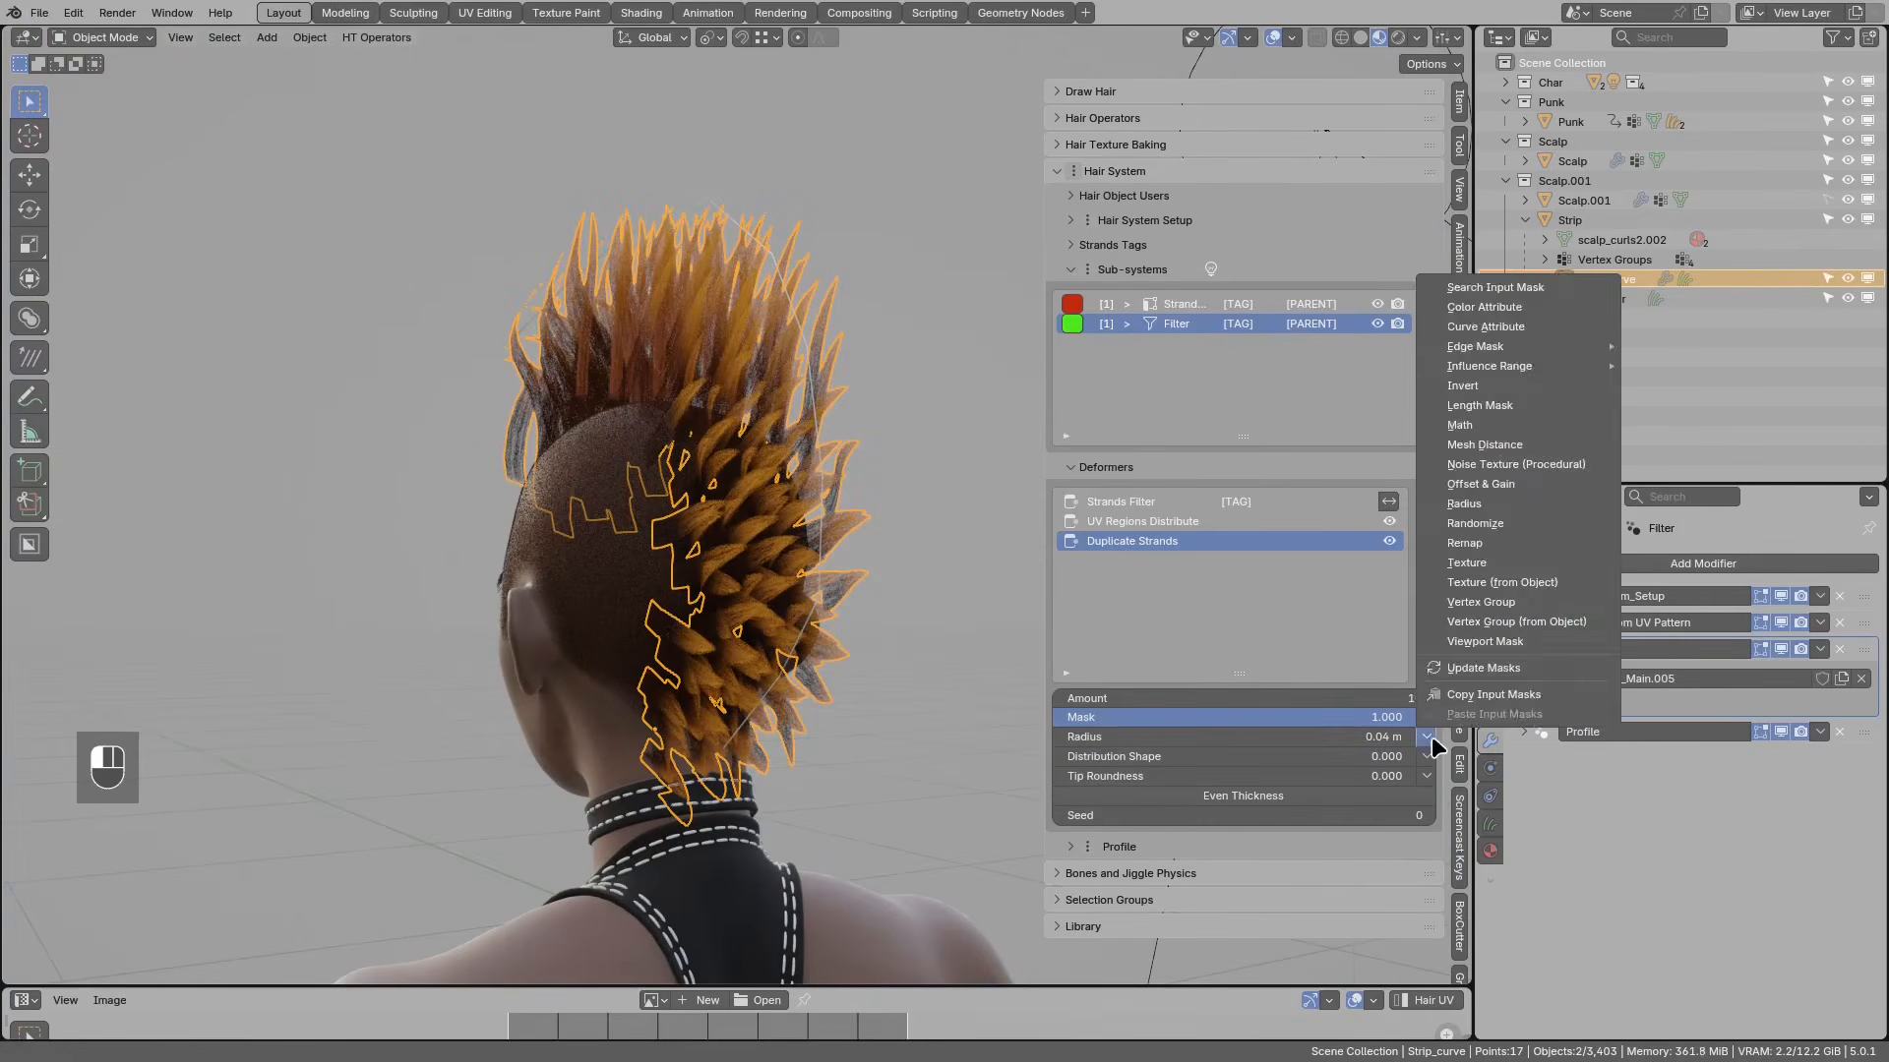
pyautogui.click(1478, 405)
pyautogui.moveTo(886, 590); pyautogui.dragTo(725, 626, button='middle')
pyautogui.moveTo(686, 719); pyautogui.dragTo(707, 733)
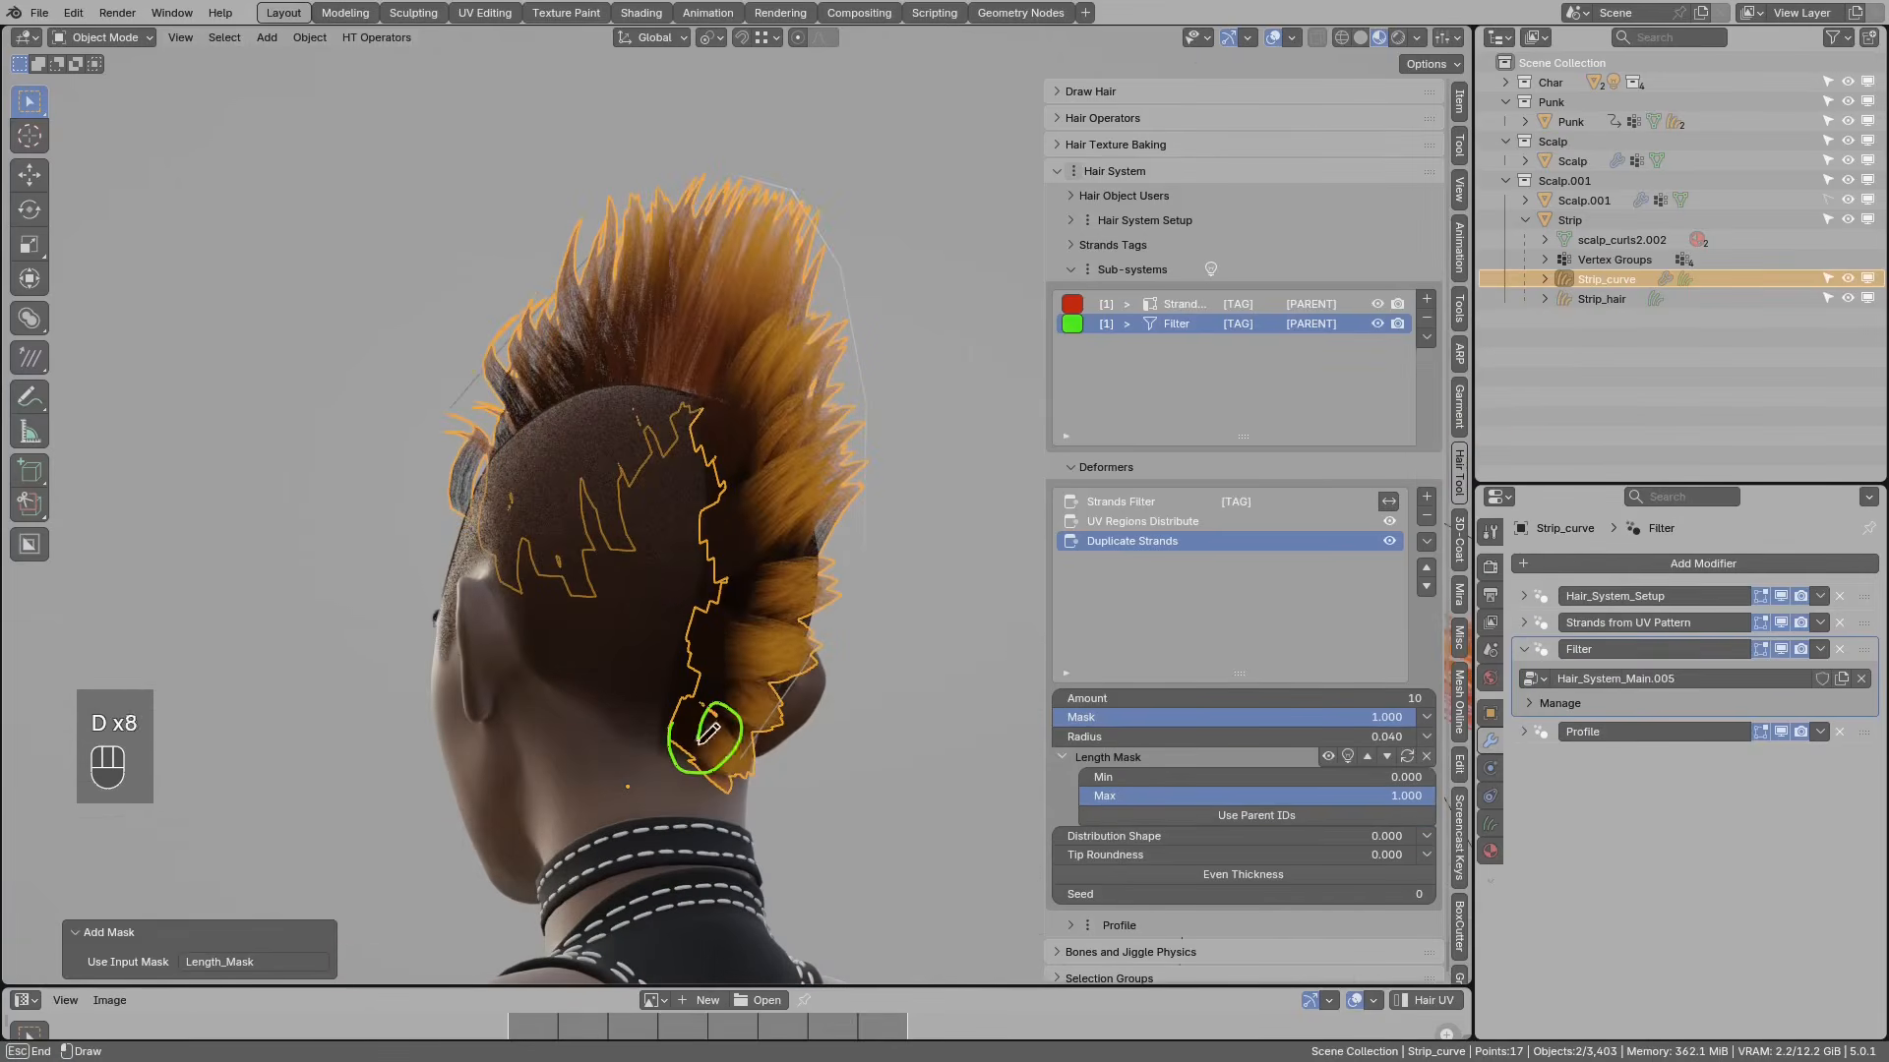
pyautogui.moveTo(723, 728)
pyautogui.mouseDown(button='right')
pyautogui.moveTo(742, 723)
pyautogui.moveTo(683, 705)
pyautogui.moveTo(694, 730)
pyautogui.mouseUp(button='right')
pyautogui.moveTo(1190, 778); pyautogui.dragTo(1324, 778)
pyautogui.moveTo(815, 492); pyautogui.dragTo(890, 396, button='middle')
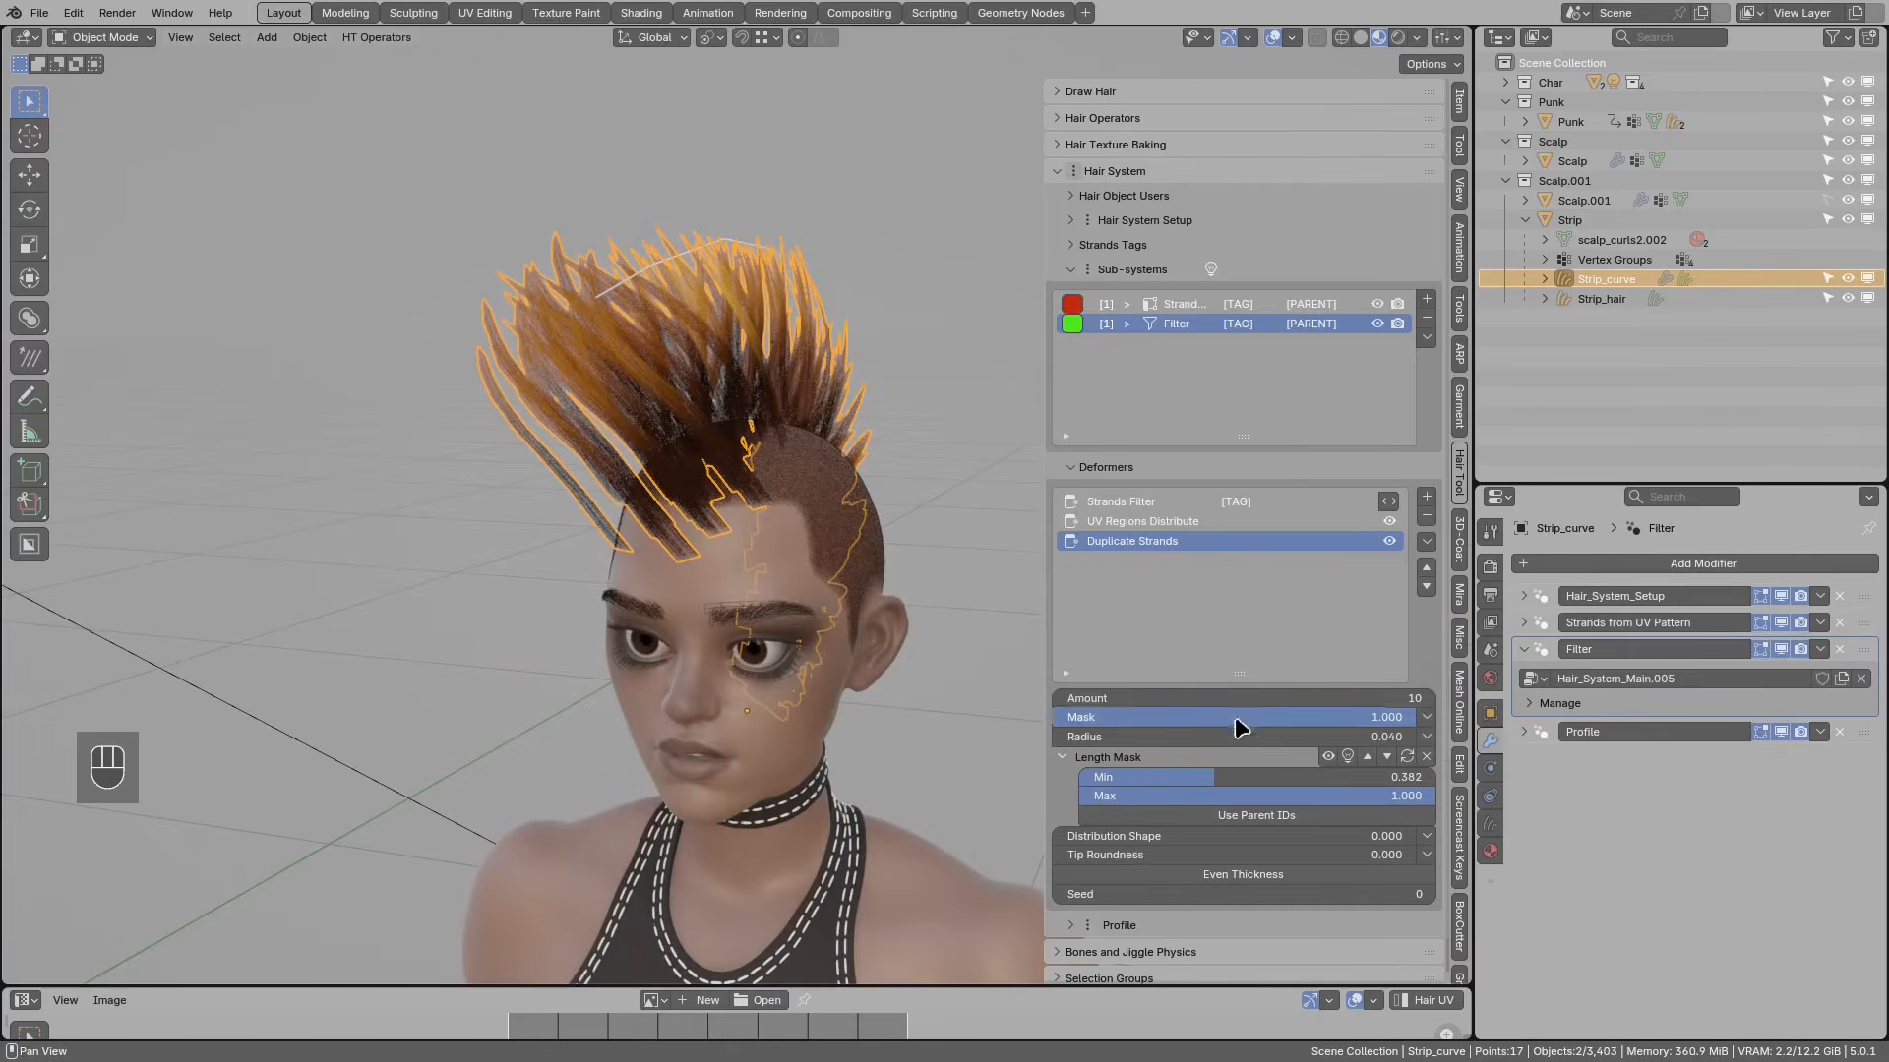
# Step: Add a Clump (child) deformer after Duplicate Strands in the Filter sub-system
pyautogui.scroll(-1, 688, 476)
pyautogui.scroll(3, 688, 477)
pyautogui.moveTo(732, 462); pyautogui.dragTo(600, 497, button='middle')
pyautogui.keyDown('shift'); pyautogui.moveTo(649, 443); pyautogui.dragTo(701, 491, button='middle'); pyautogui.keyUp('shift')
pyautogui.moveTo(701, 492); pyautogui.dragTo(787, 502, button='middle')
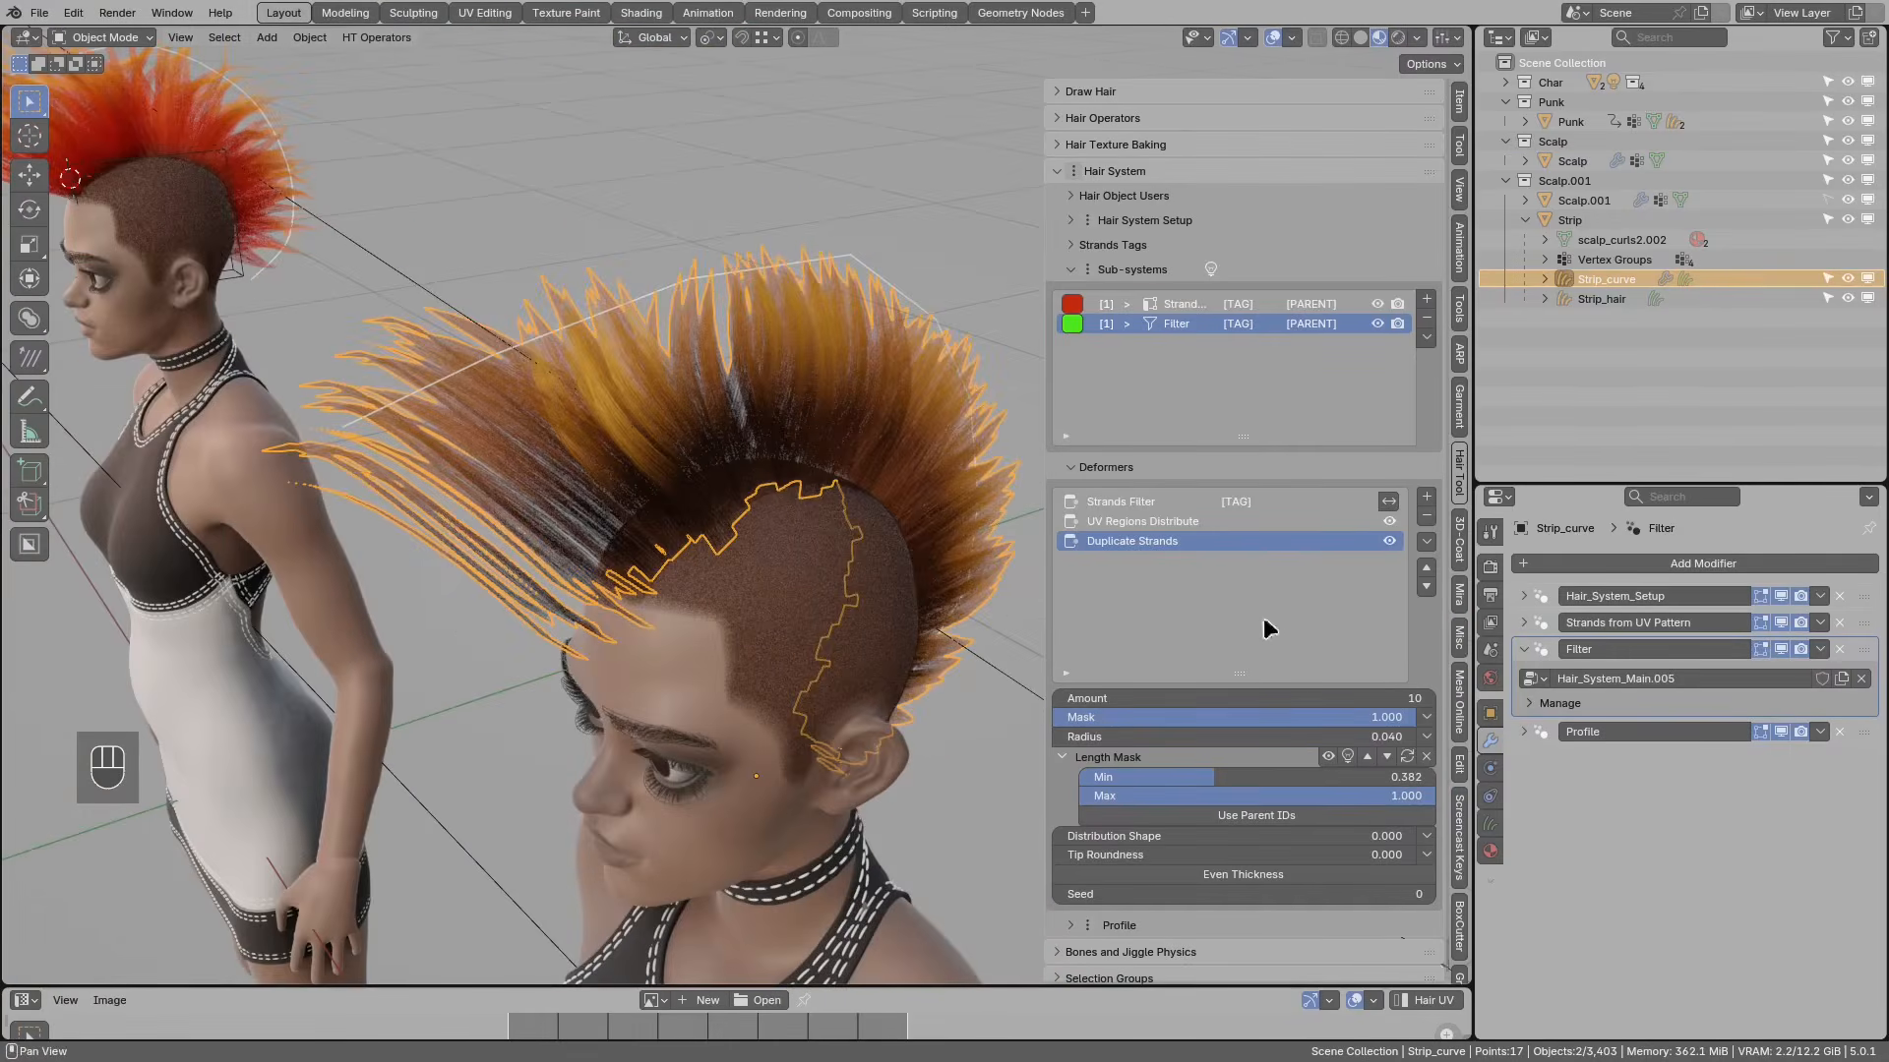
pyautogui.click(1428, 497)
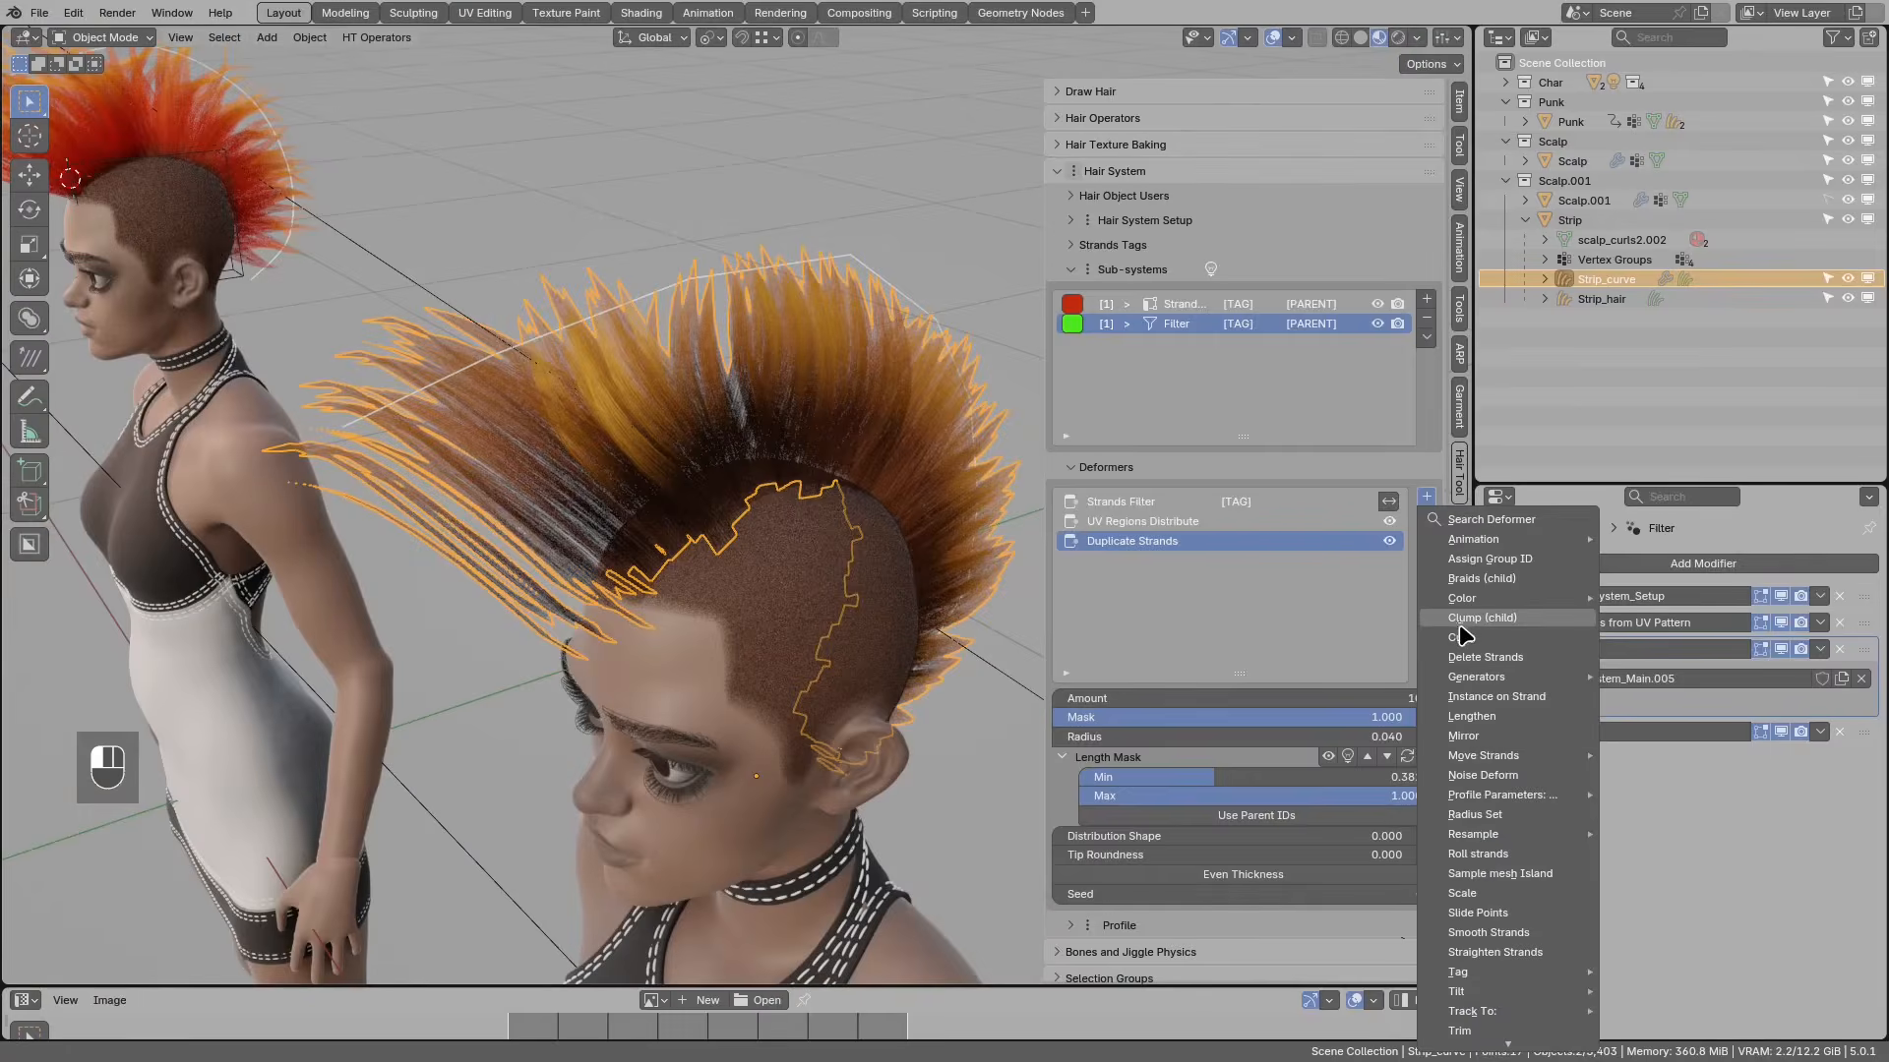
pyautogui.click(1466, 618)
pyautogui.moveTo(885, 473); pyautogui.dragTo(845, 535, button='middle')
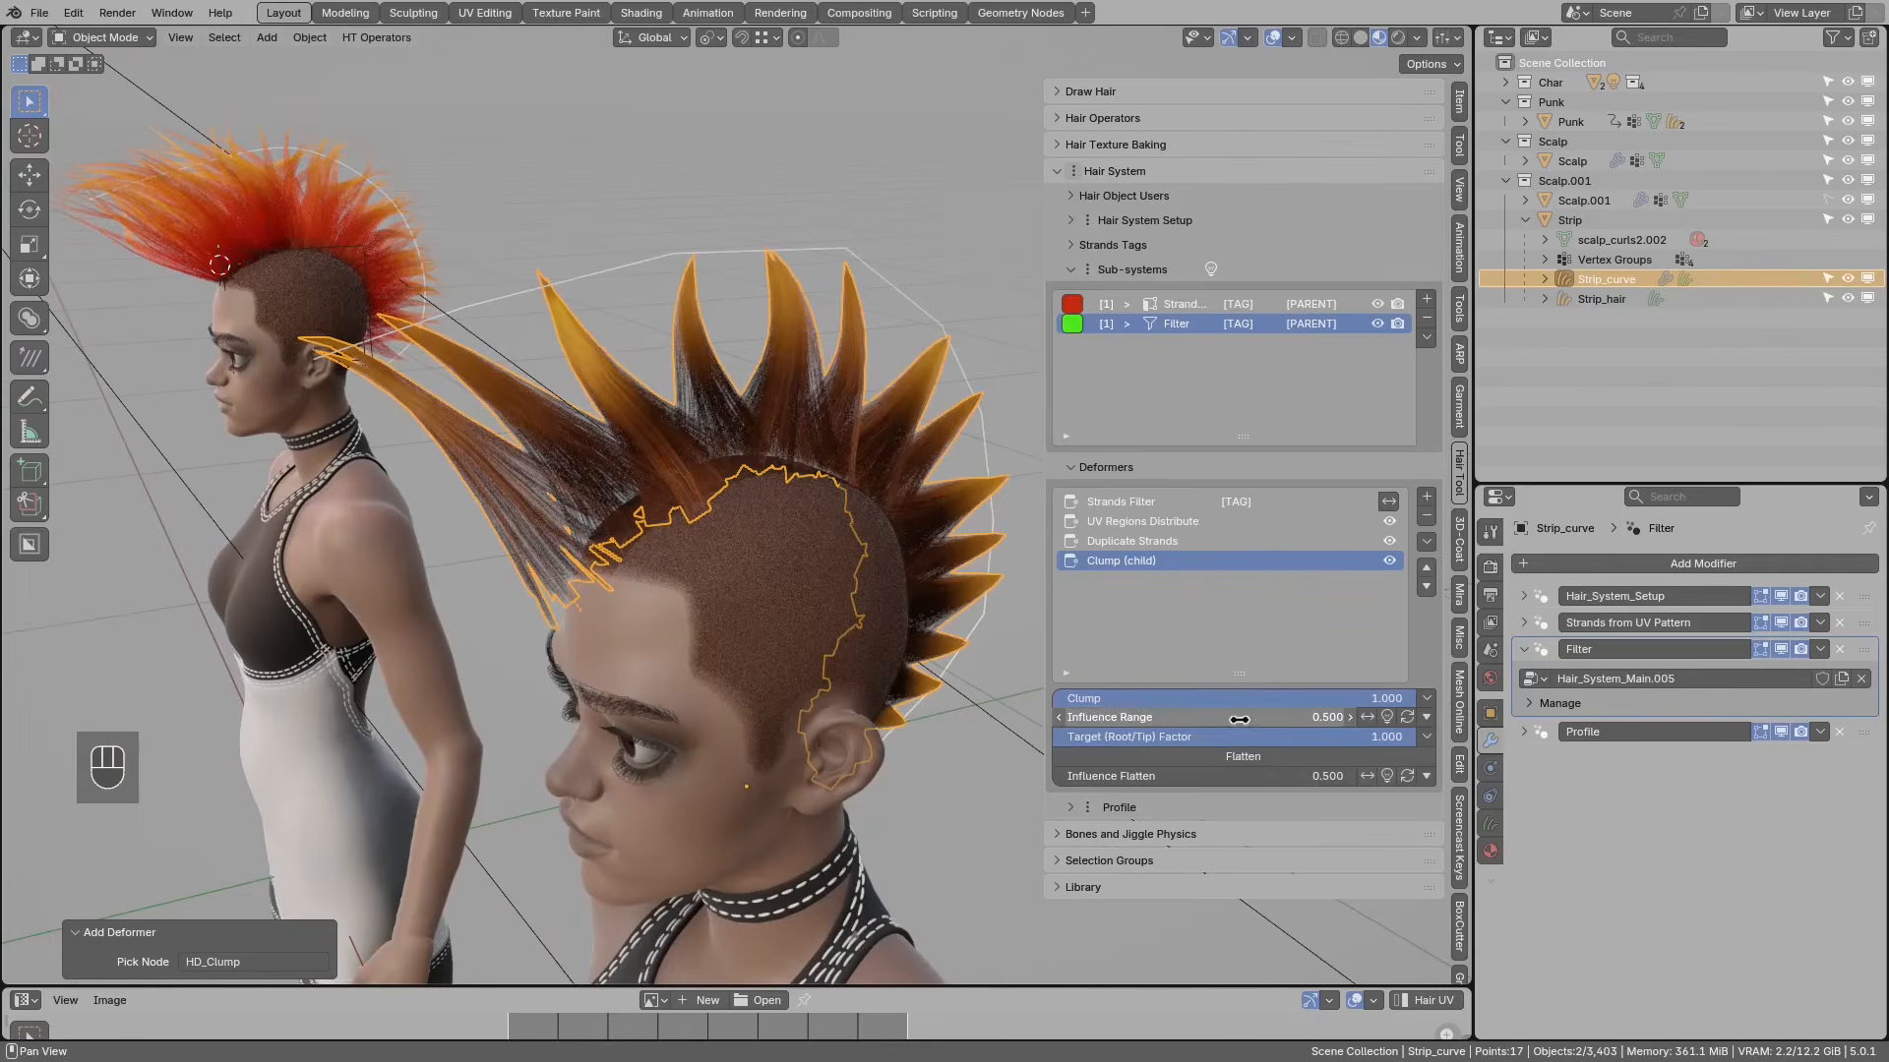
# Step: Preview the Clump influence mask on the hair and set its Influence Range to 0.600
pyautogui.moveTo(811, 451)
pyautogui.mouseDown(button='middle')
pyautogui.moveTo(784, 388)
pyautogui.moveTo(799, 447)
pyautogui.mouseUp(button='middle')
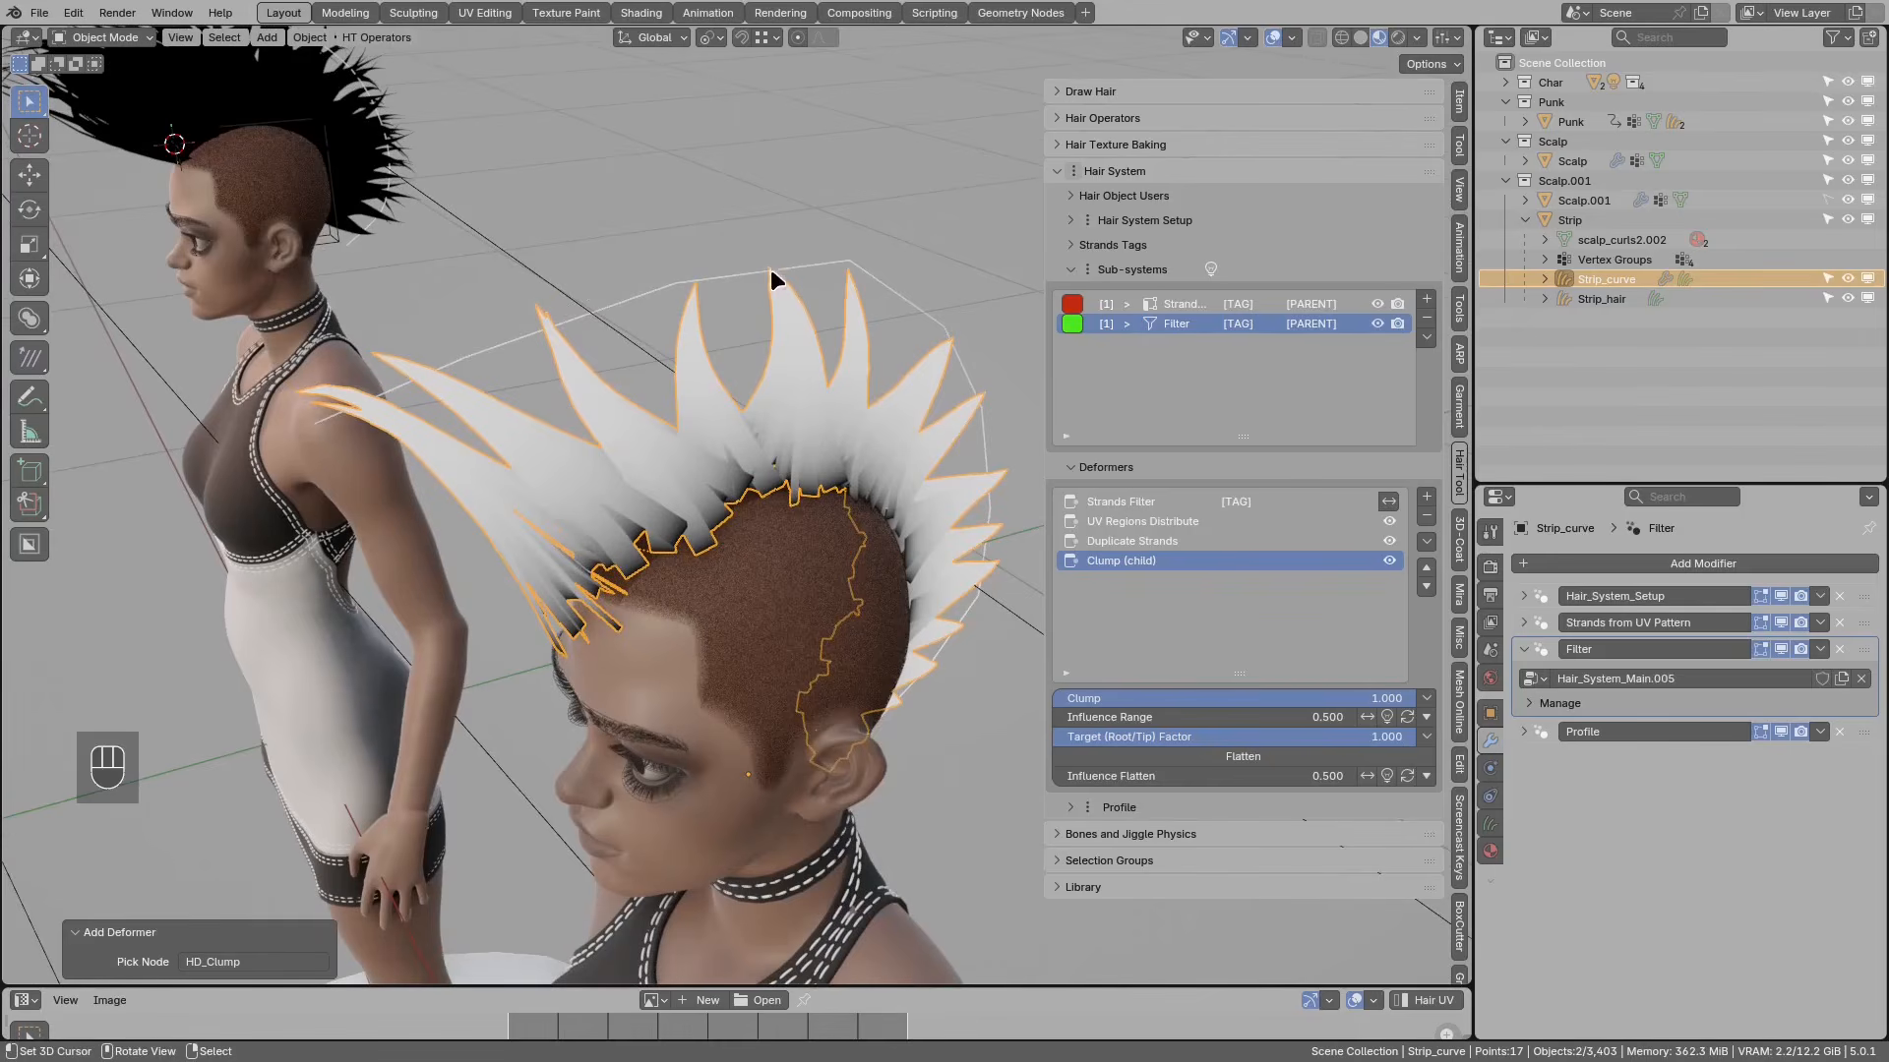
pyautogui.moveTo(799, 417)
pyautogui.mouseDown(button='middle')
pyautogui.moveTo(844, 492)
pyautogui.moveTo(779, 436)
pyautogui.mouseUp(button='middle')
pyautogui.moveTo(876, 498); pyautogui.dragTo(920, 550, button='middle')
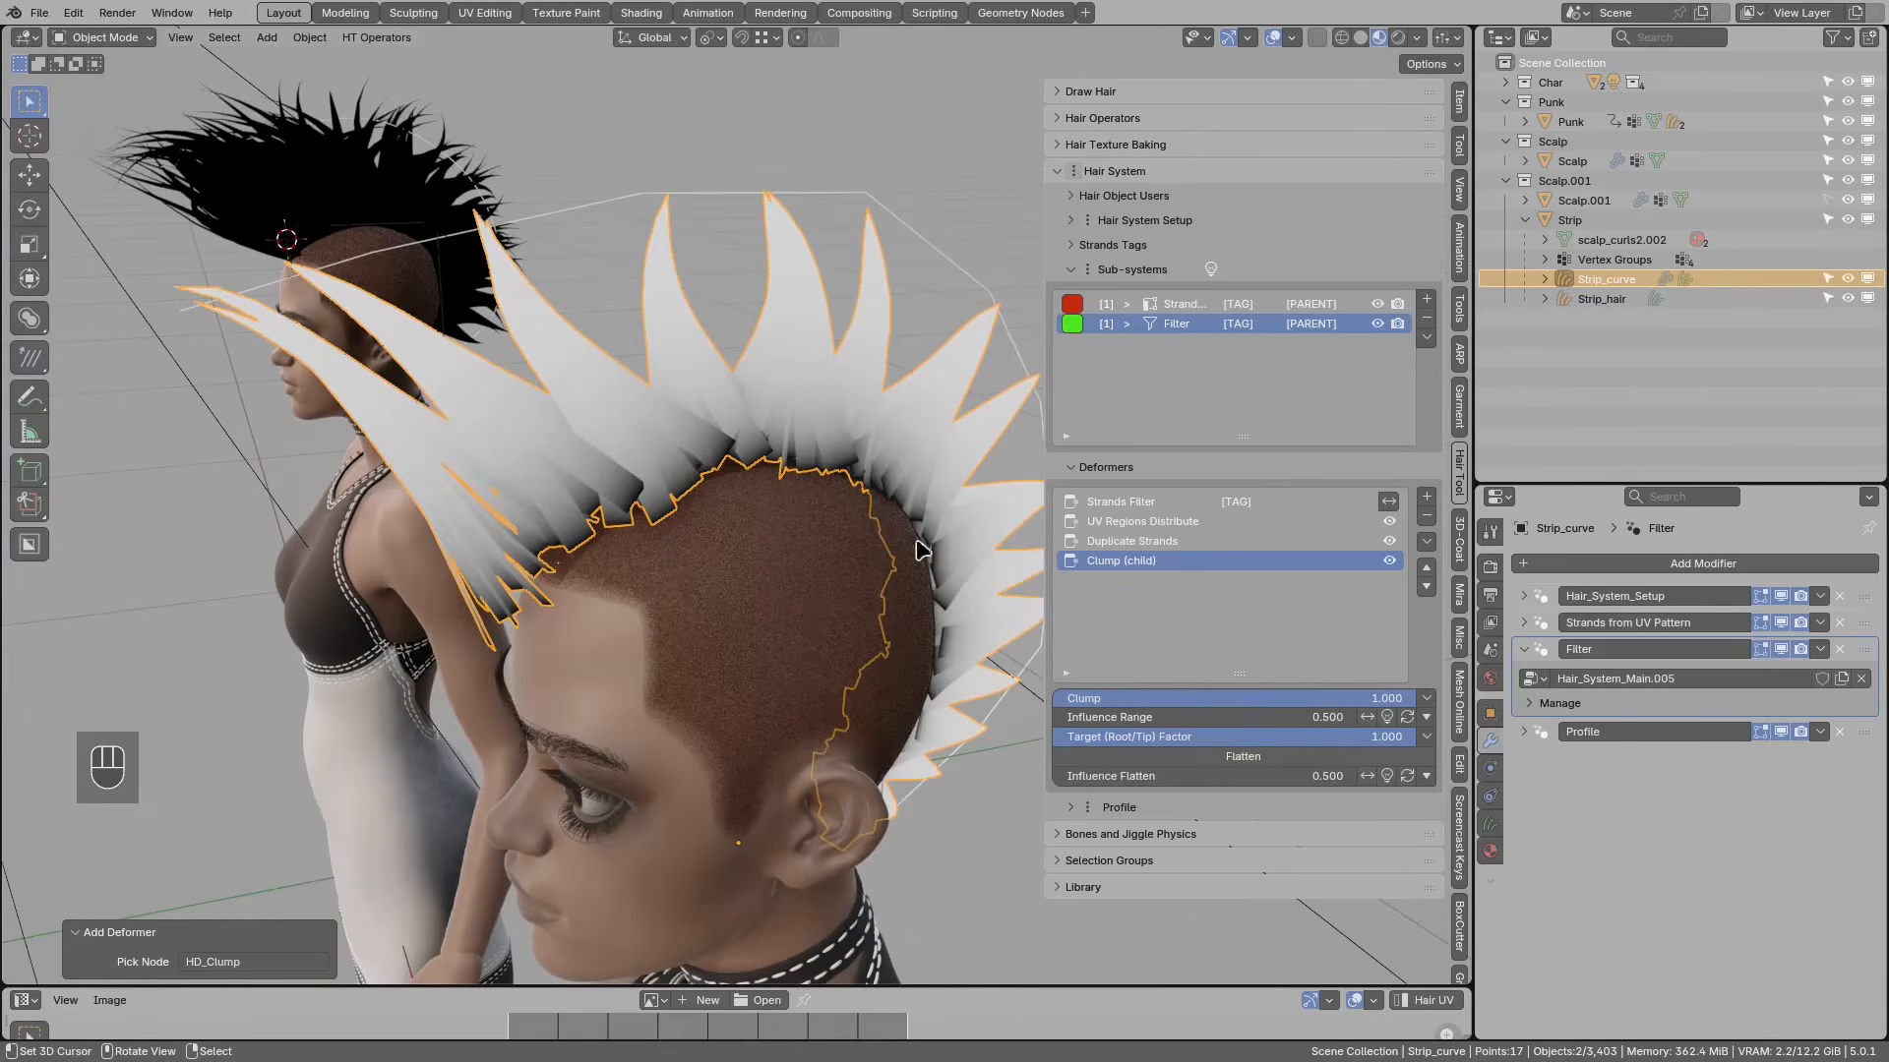
pyautogui.click(1064, 718)
pyautogui.click(1349, 718)
pyautogui.click(1350, 718)
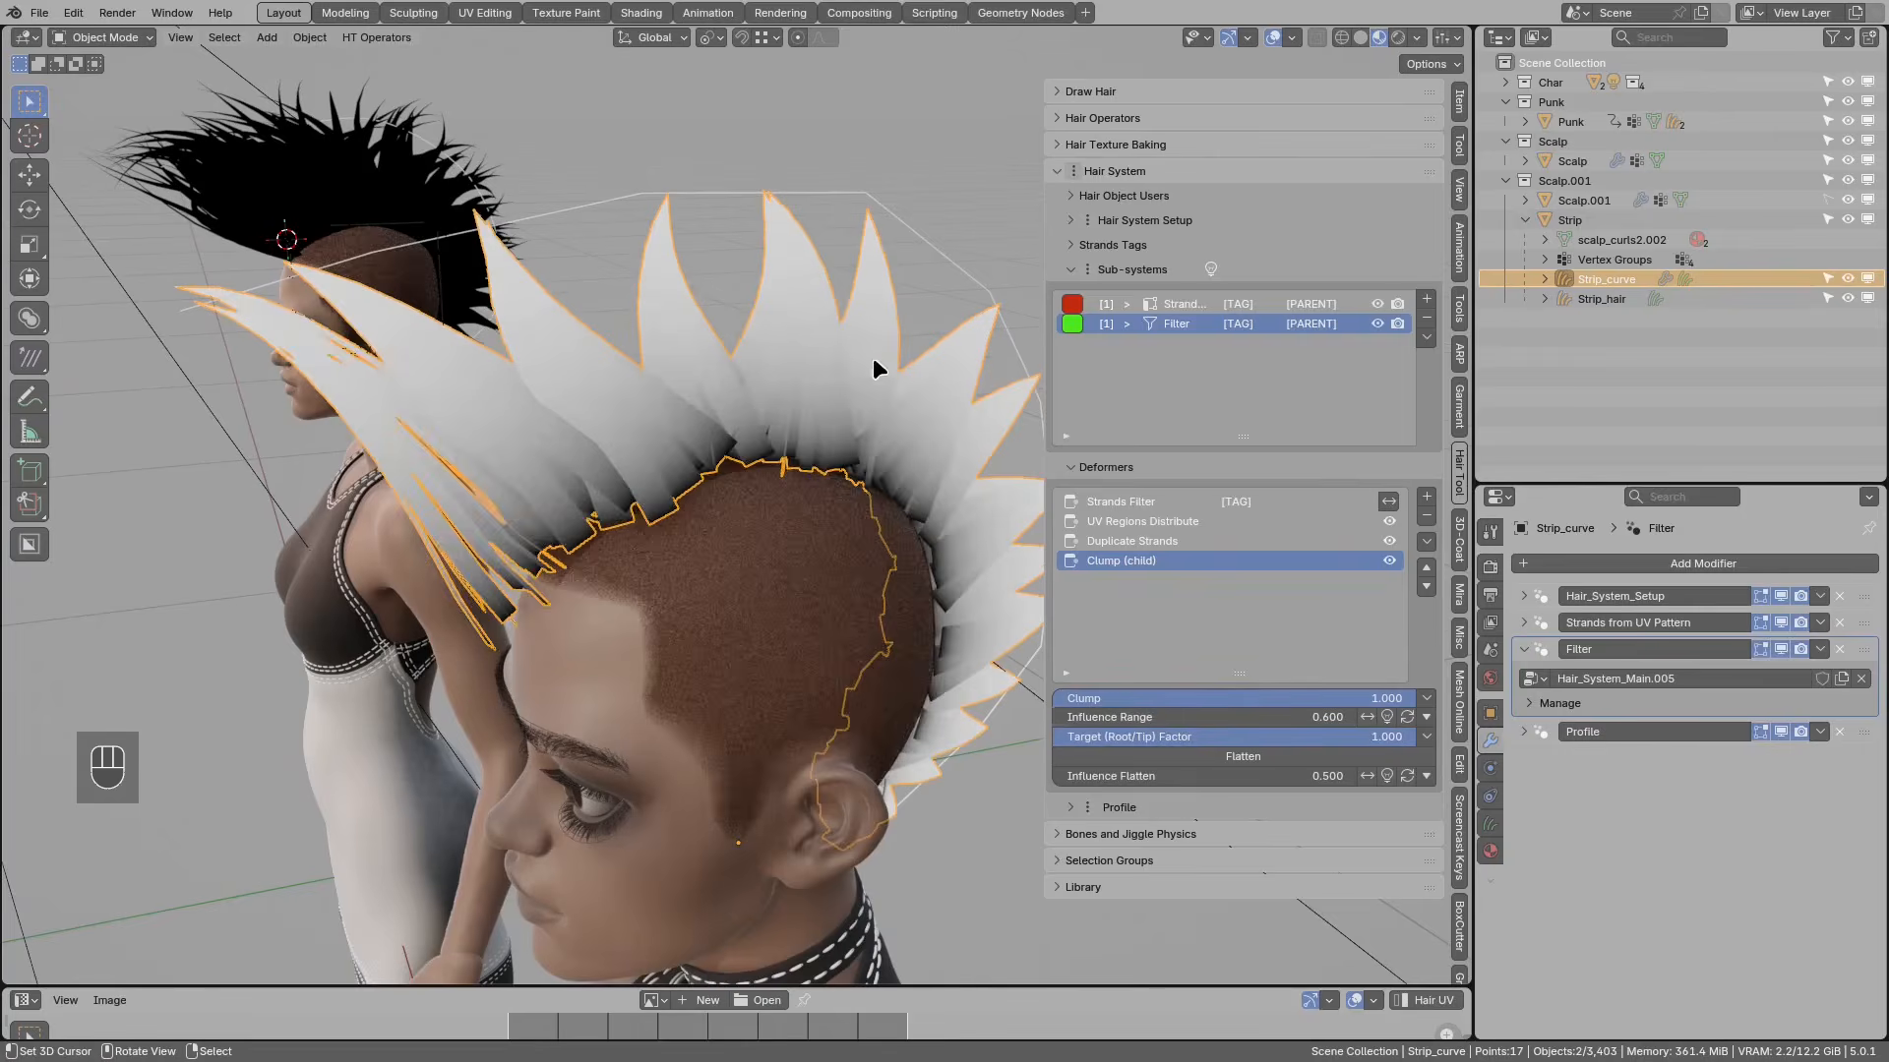
# Step: Switch the Clump deformer's Influence Range to Root > Center > Tip, with Tip Value 1.000 and Center Value 0.000
pyautogui.moveTo(872, 357); pyautogui.dragTo(924, 278, button='middle')
pyautogui.moveTo(672, 285); pyautogui.dragTo(984, 305, button='middle')
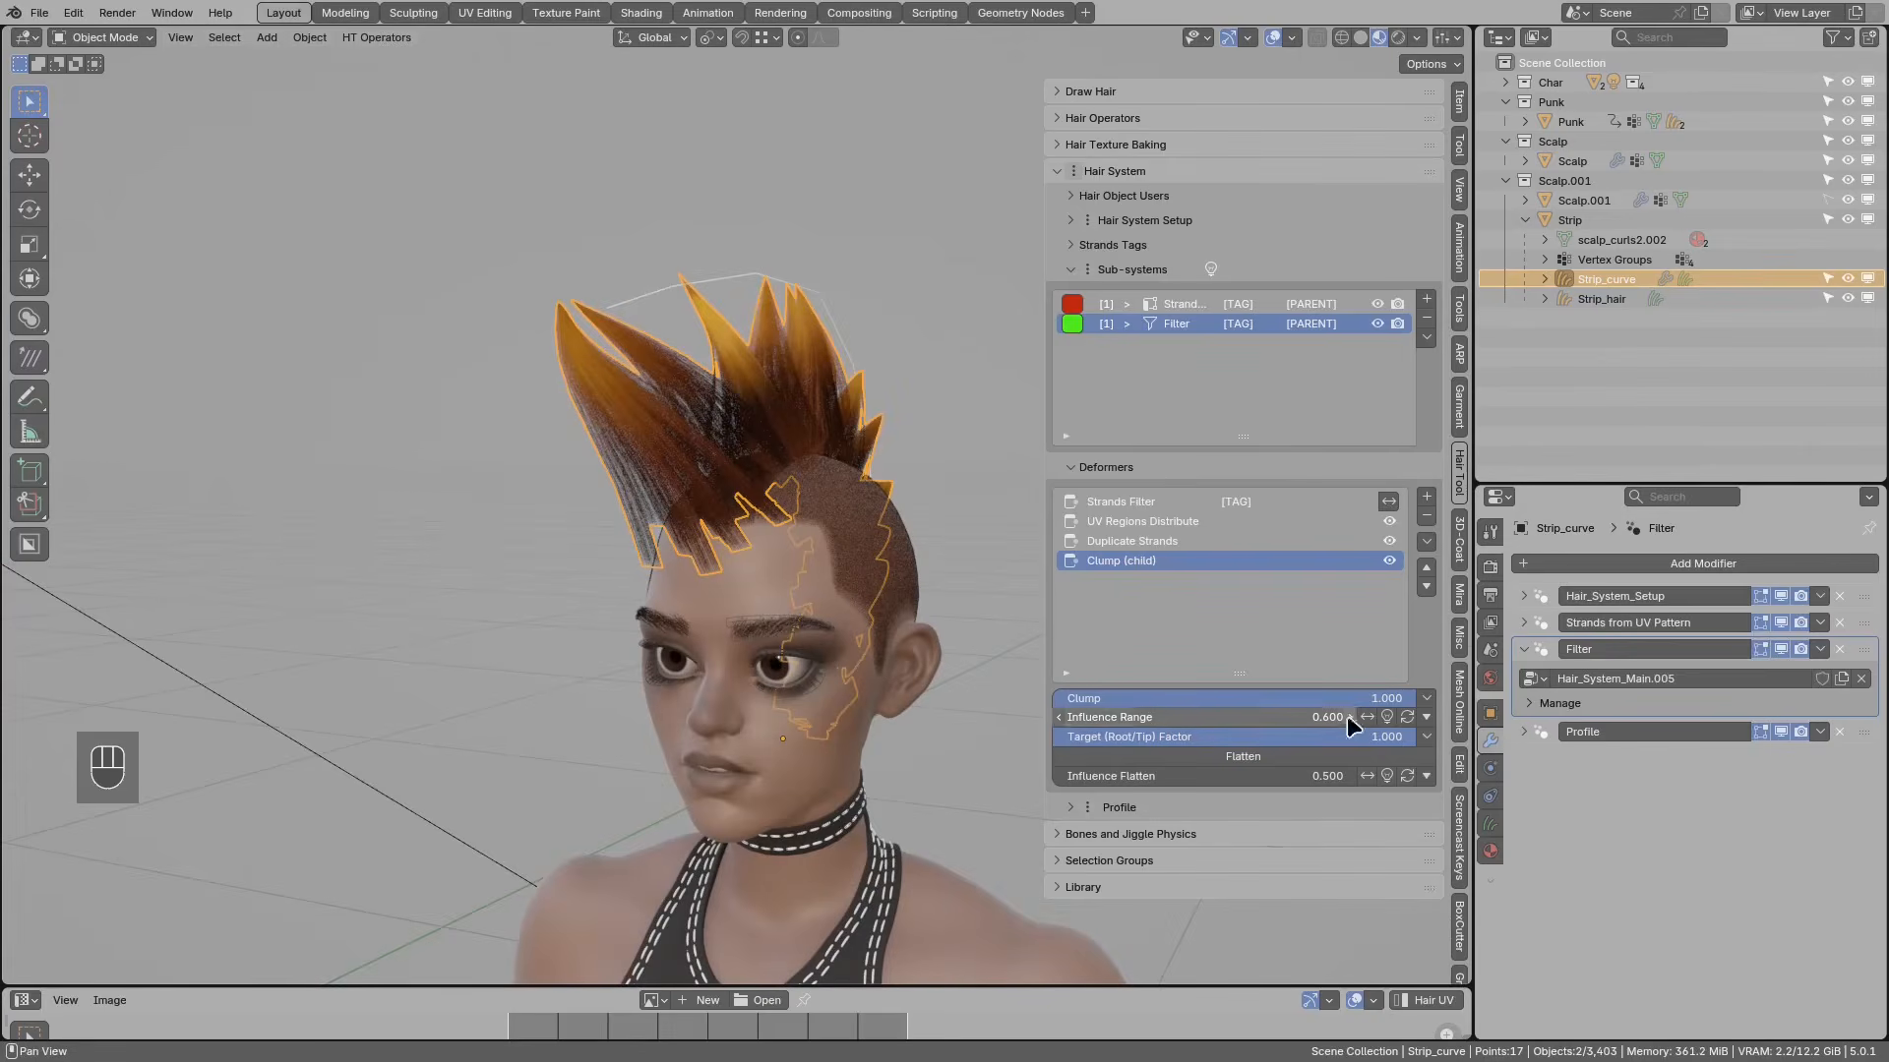
pyautogui.click(1426, 717)
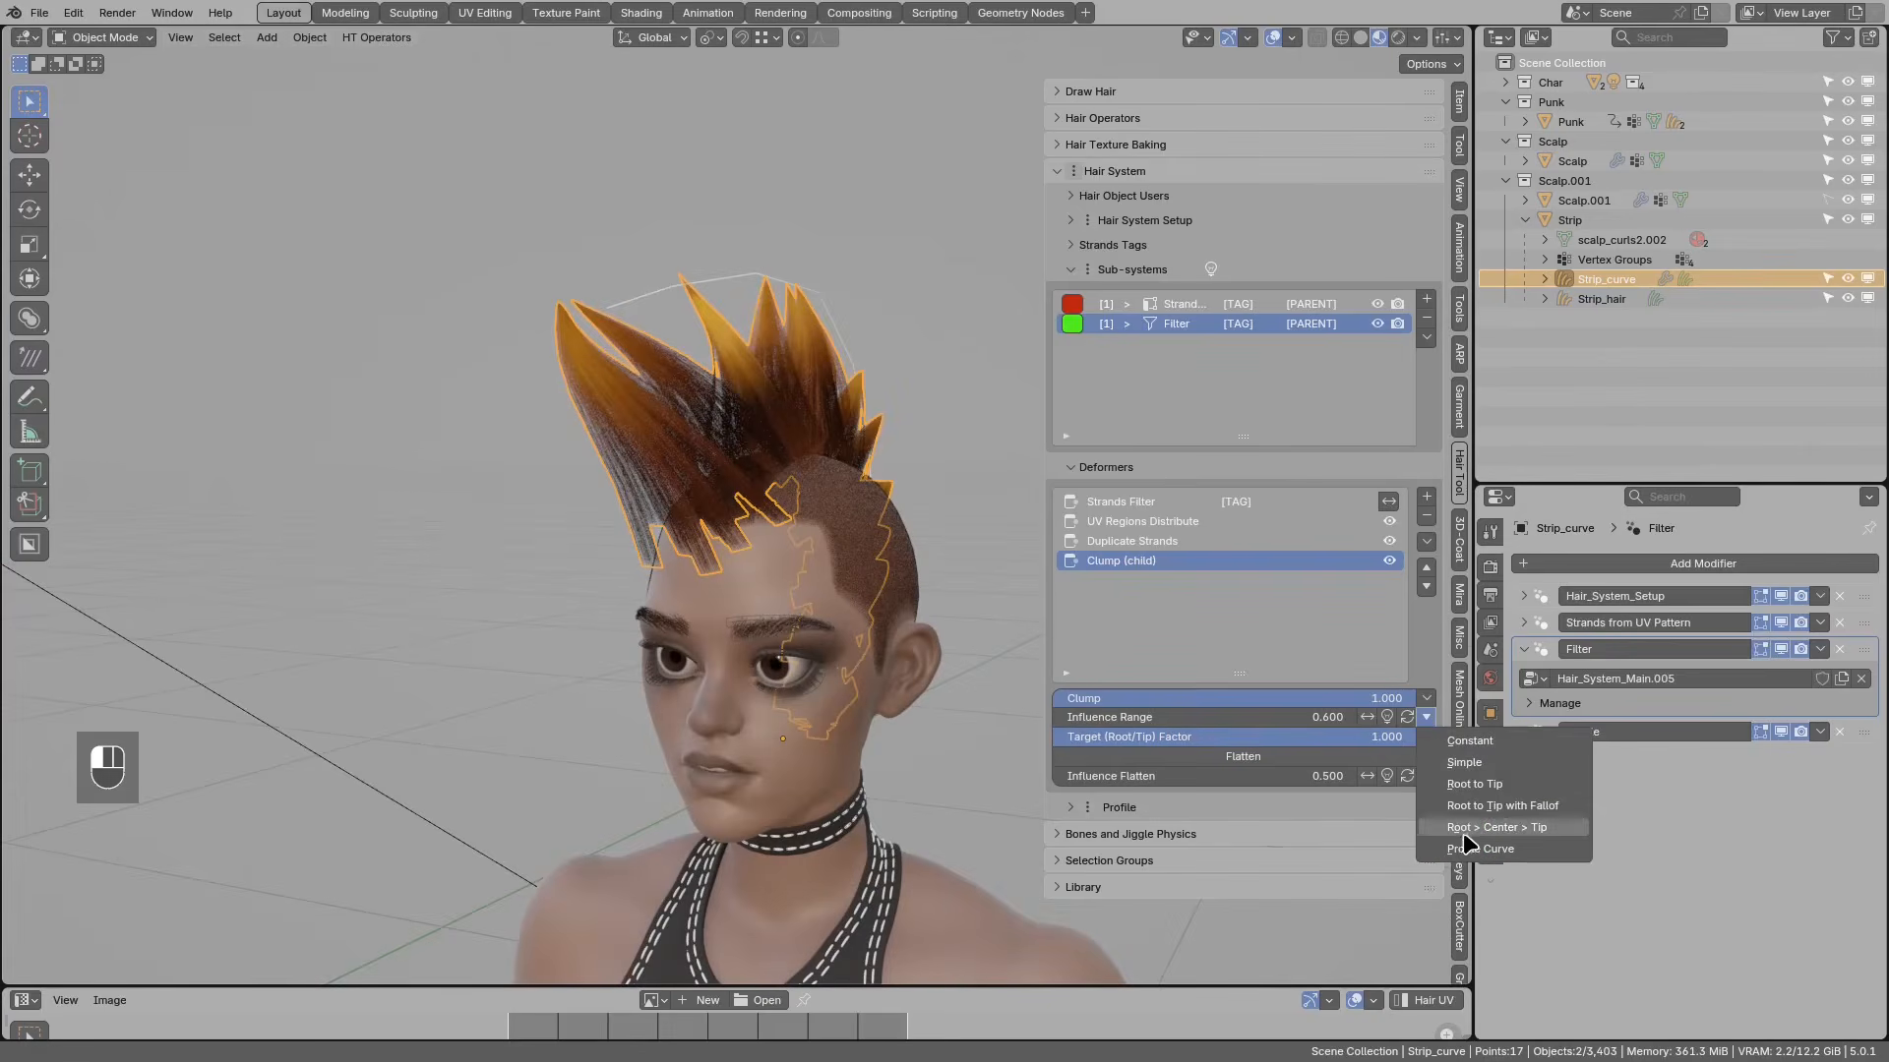
pyautogui.click(1516, 827)
pyautogui.moveTo(856, 521); pyautogui.dragTo(694, 495, button='middle')
pyautogui.moveTo(1141, 776); pyautogui.dragTo(1401, 782)
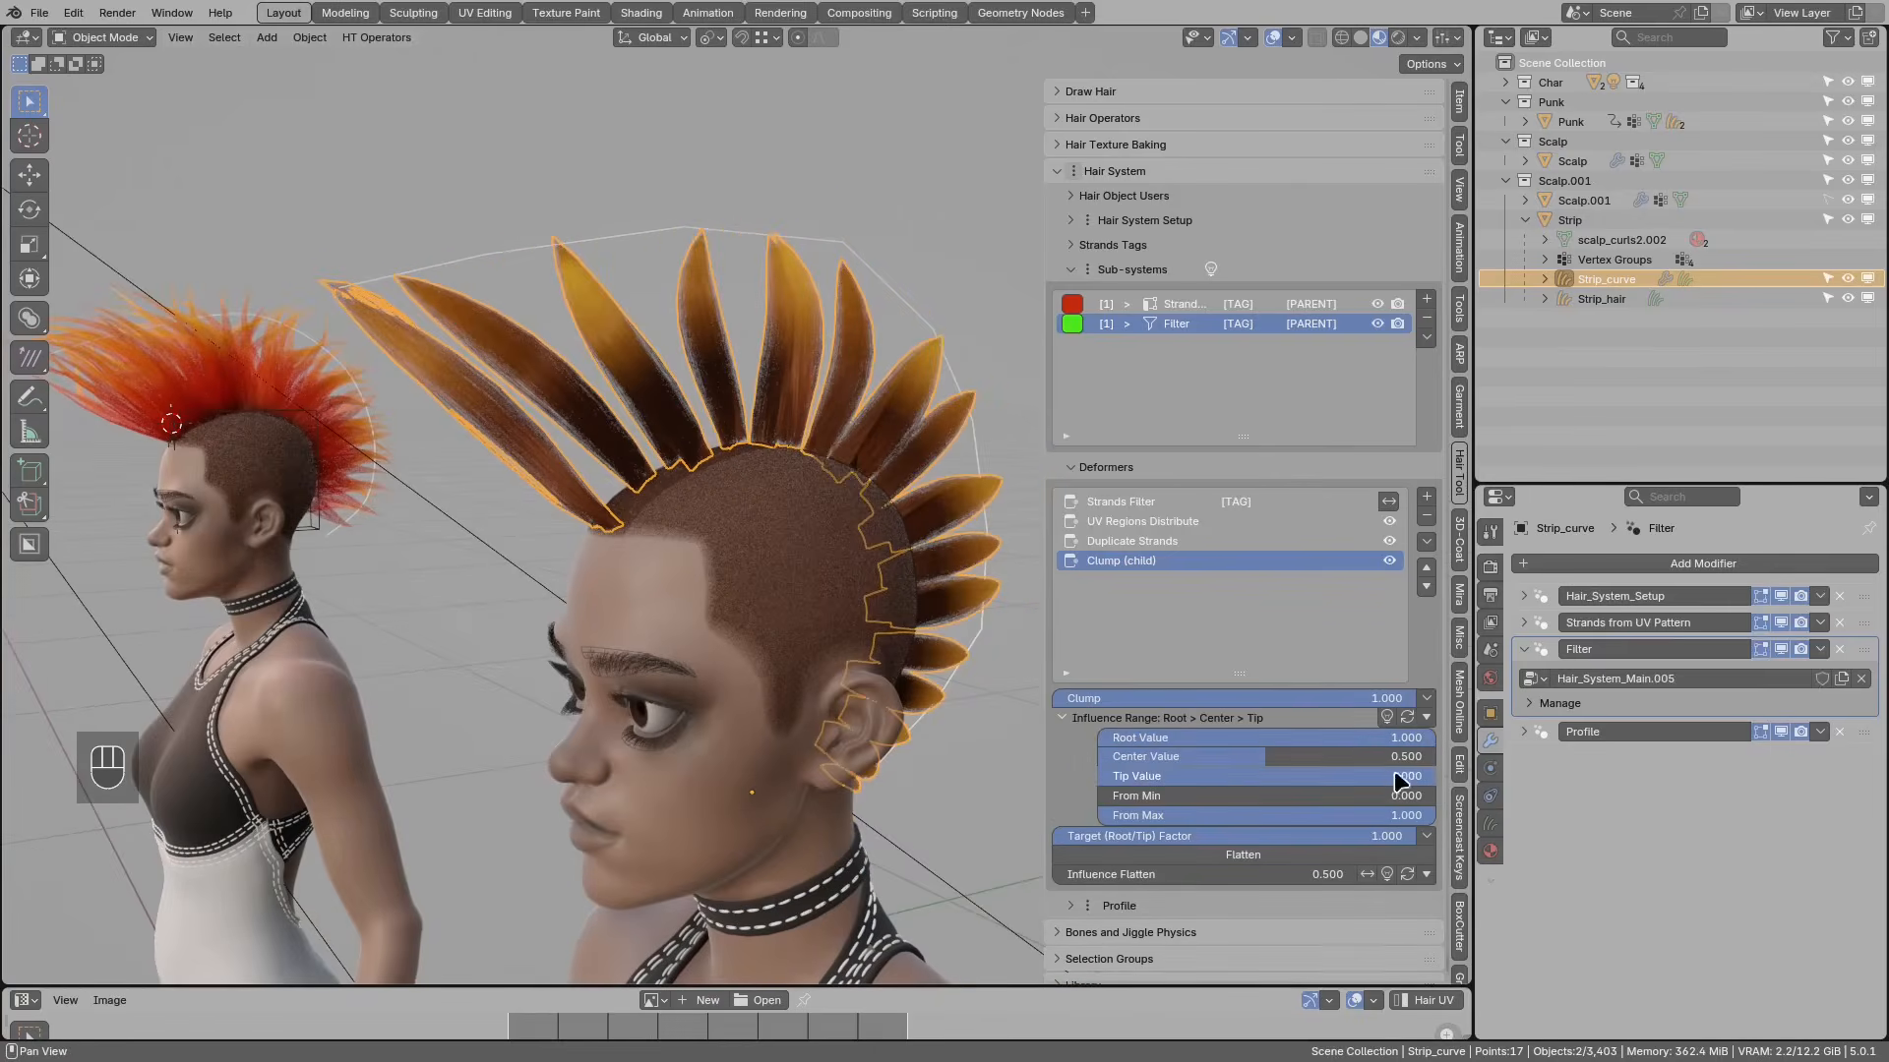
pyautogui.moveTo(1200, 733); pyautogui.dragTo(1111, 756)
# Step: Set the Root Value of the Clump influence to 0.475
pyautogui.moveTo(777, 482); pyautogui.dragTo(549, 295, button='middle')
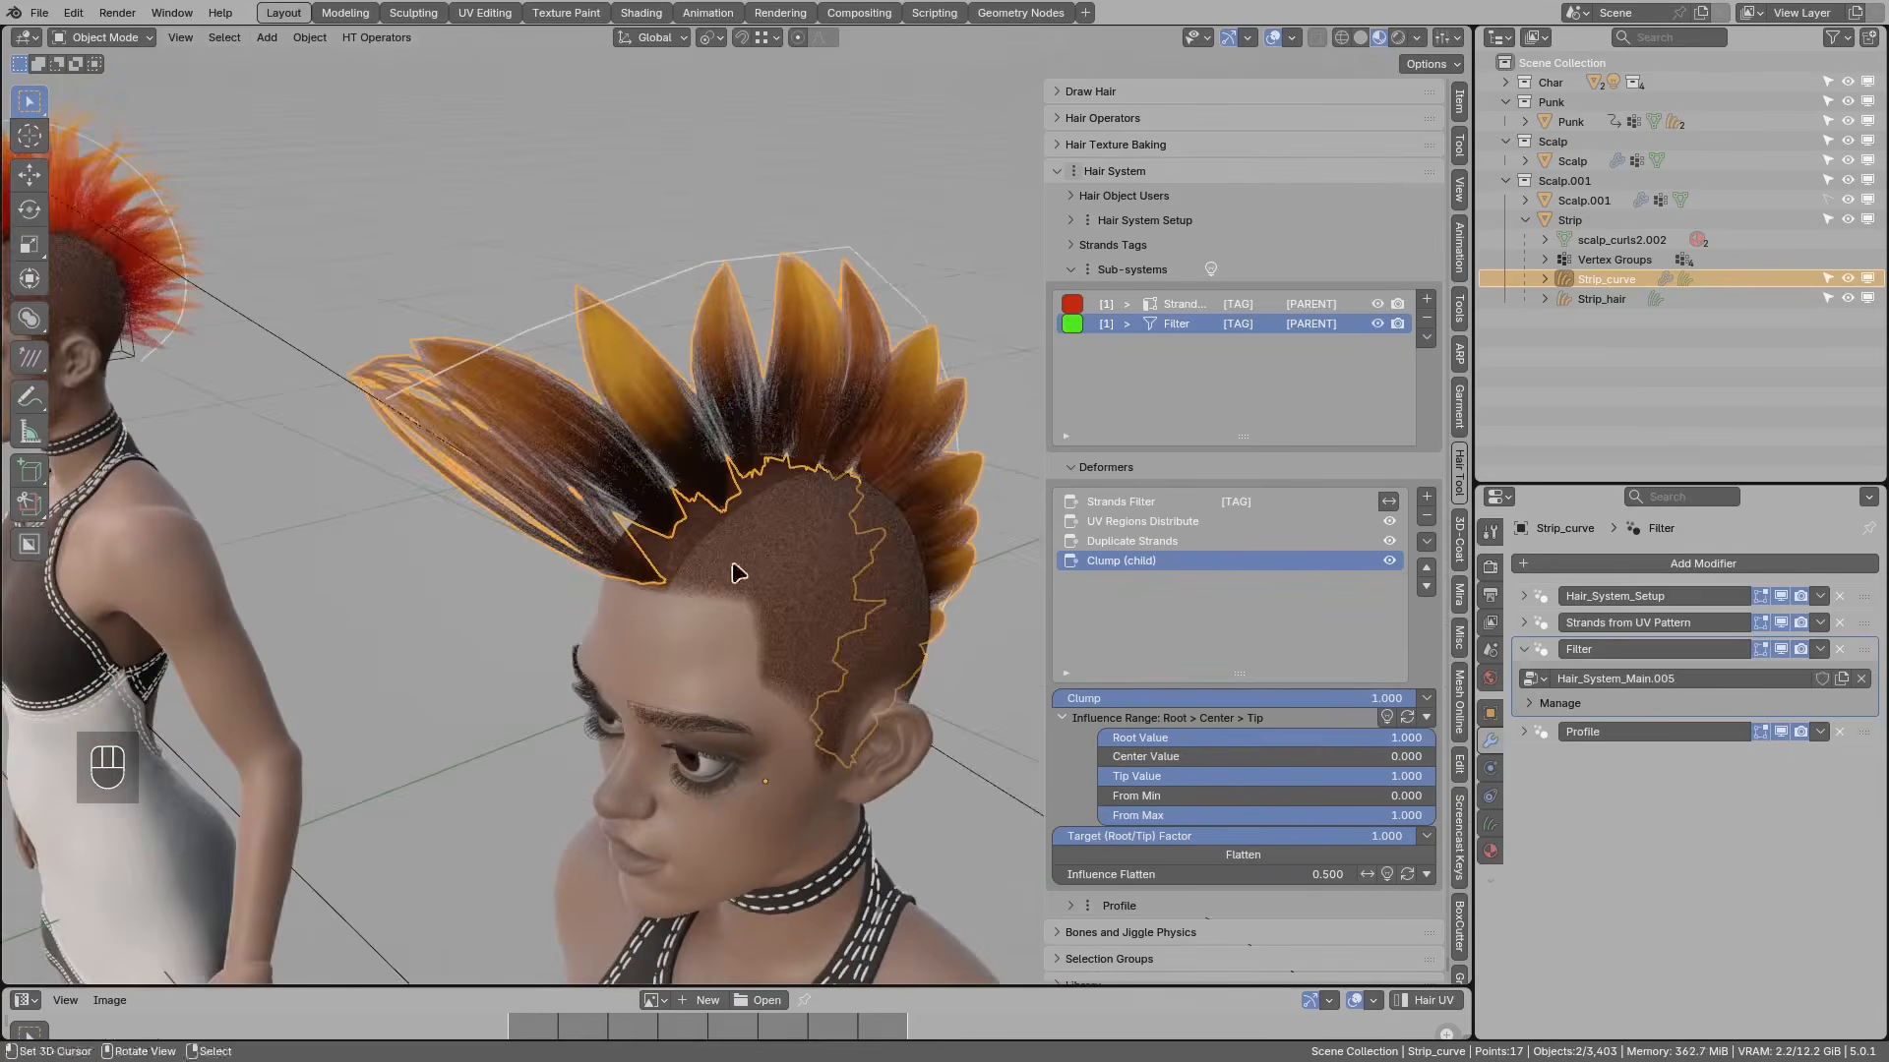
pyautogui.moveTo(734, 567); pyautogui.dragTo(755, 523, button='middle')
pyautogui.moveTo(1361, 744); pyautogui.dragTo(1184, 745)
pyautogui.moveTo(728, 442); pyautogui.dragTo(795, 341, button='middle')
# Step: Set the Duplicate Strands radius to 0.070
pyautogui.click(1161, 542)
pyautogui.keyDown('shift'); pyautogui.moveTo(1117, 737); pyautogui.dragTo(1146, 737); pyautogui.keyUp('shift')
pyautogui.scroll(-1, 689, 285)
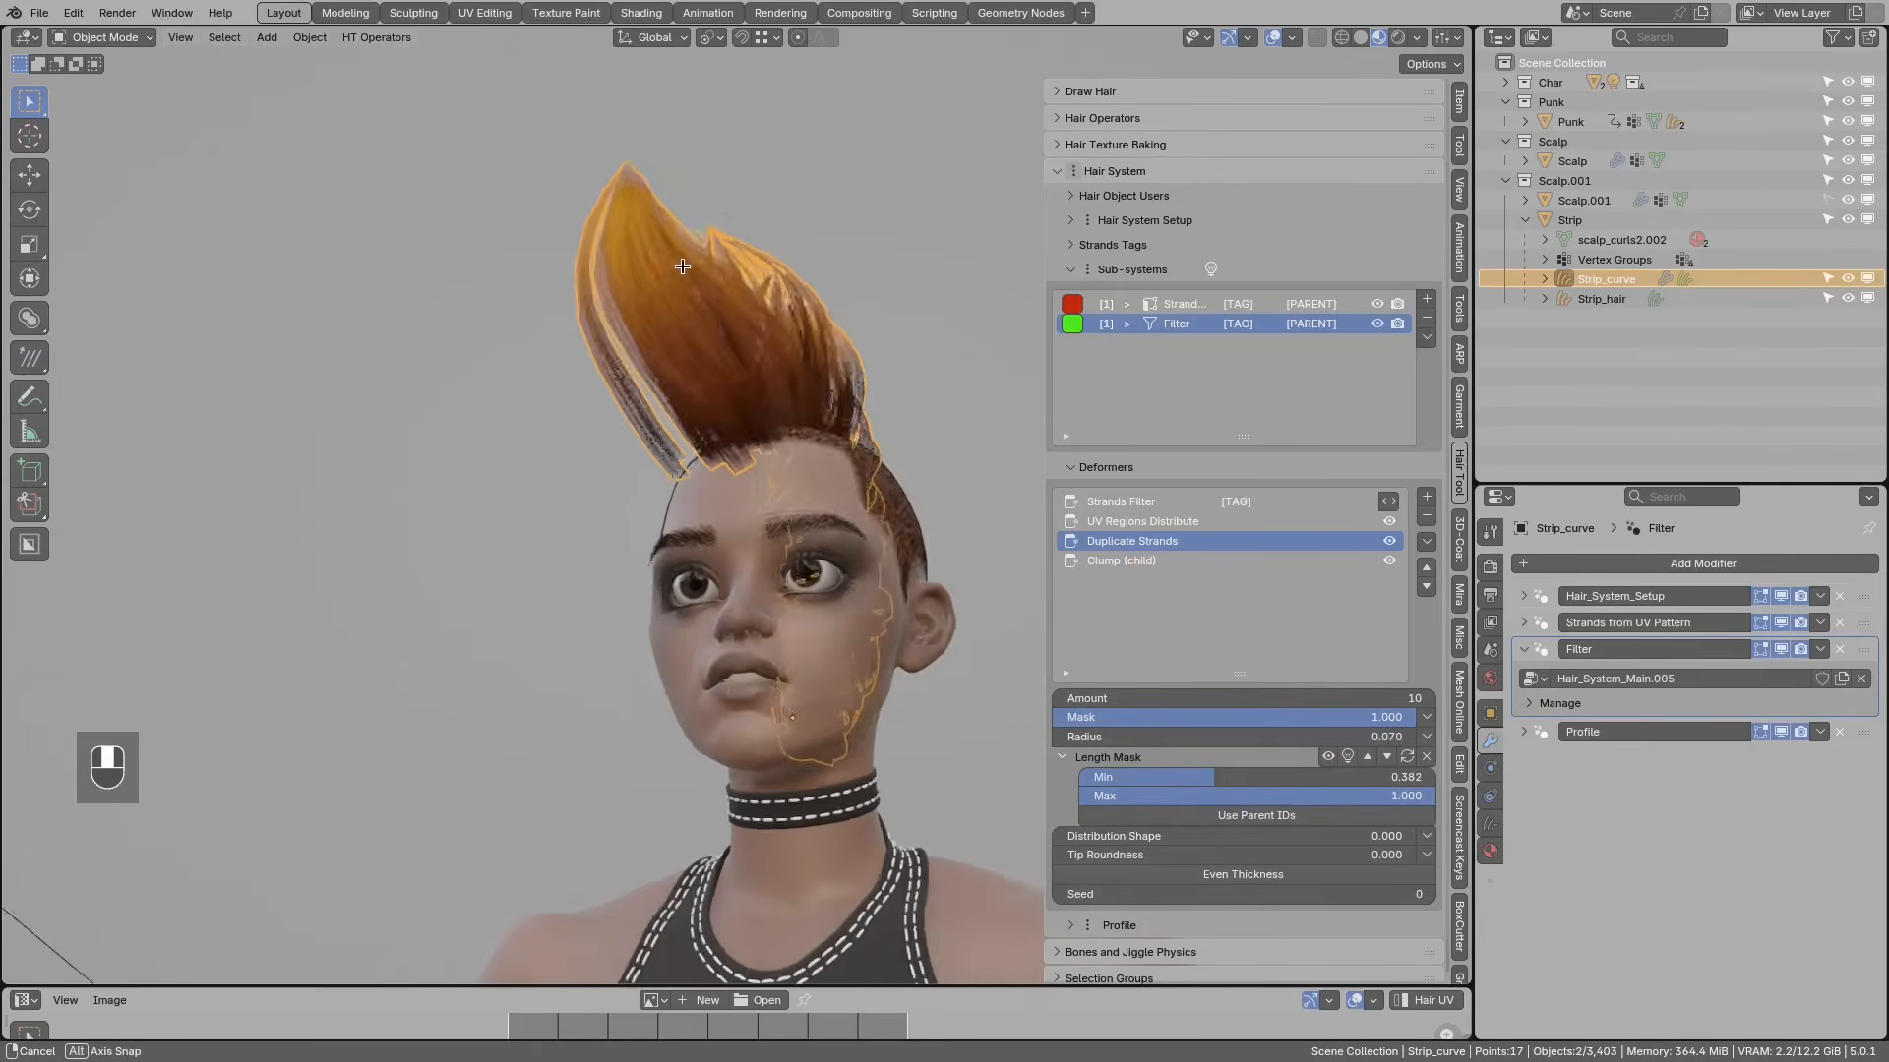
# Step: Trace the strand edge at the front of the mohawk with a temporary annotation and erase it
pyautogui.moveTo(698, 315); pyautogui.dragTo(792, 361, button='middle')
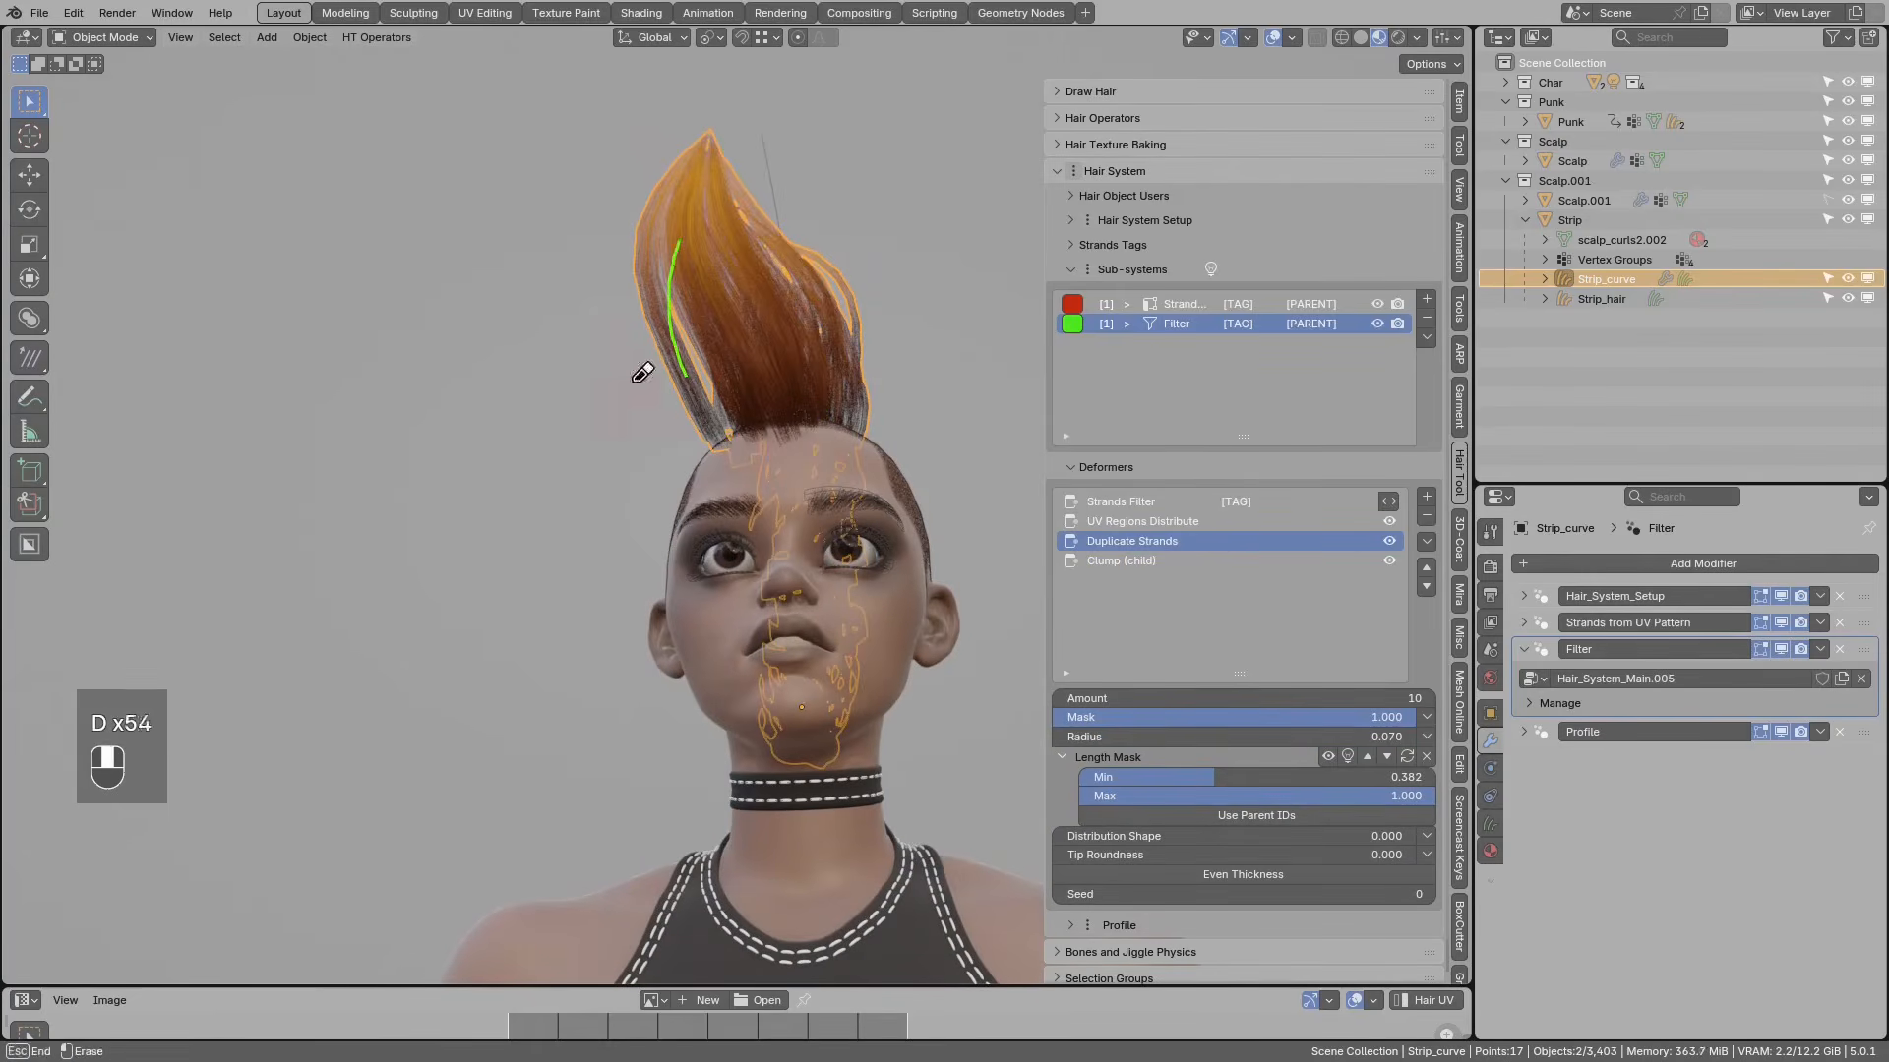
pyautogui.moveTo(840, 410); pyautogui.dragTo(841, 490, button='middle')
pyautogui.moveTo(831, 482); pyautogui.dragTo(718, 533)
pyautogui.moveTo(833, 474); pyautogui.dragTo(710, 509, button='right')
pyautogui.moveTo(799, 445); pyautogui.dragTo(757, 513, button='middle')
# Step: Add an Attach To Surface deformer after Clump (child) in the Filter sub-system
pyautogui.click(1141, 561)
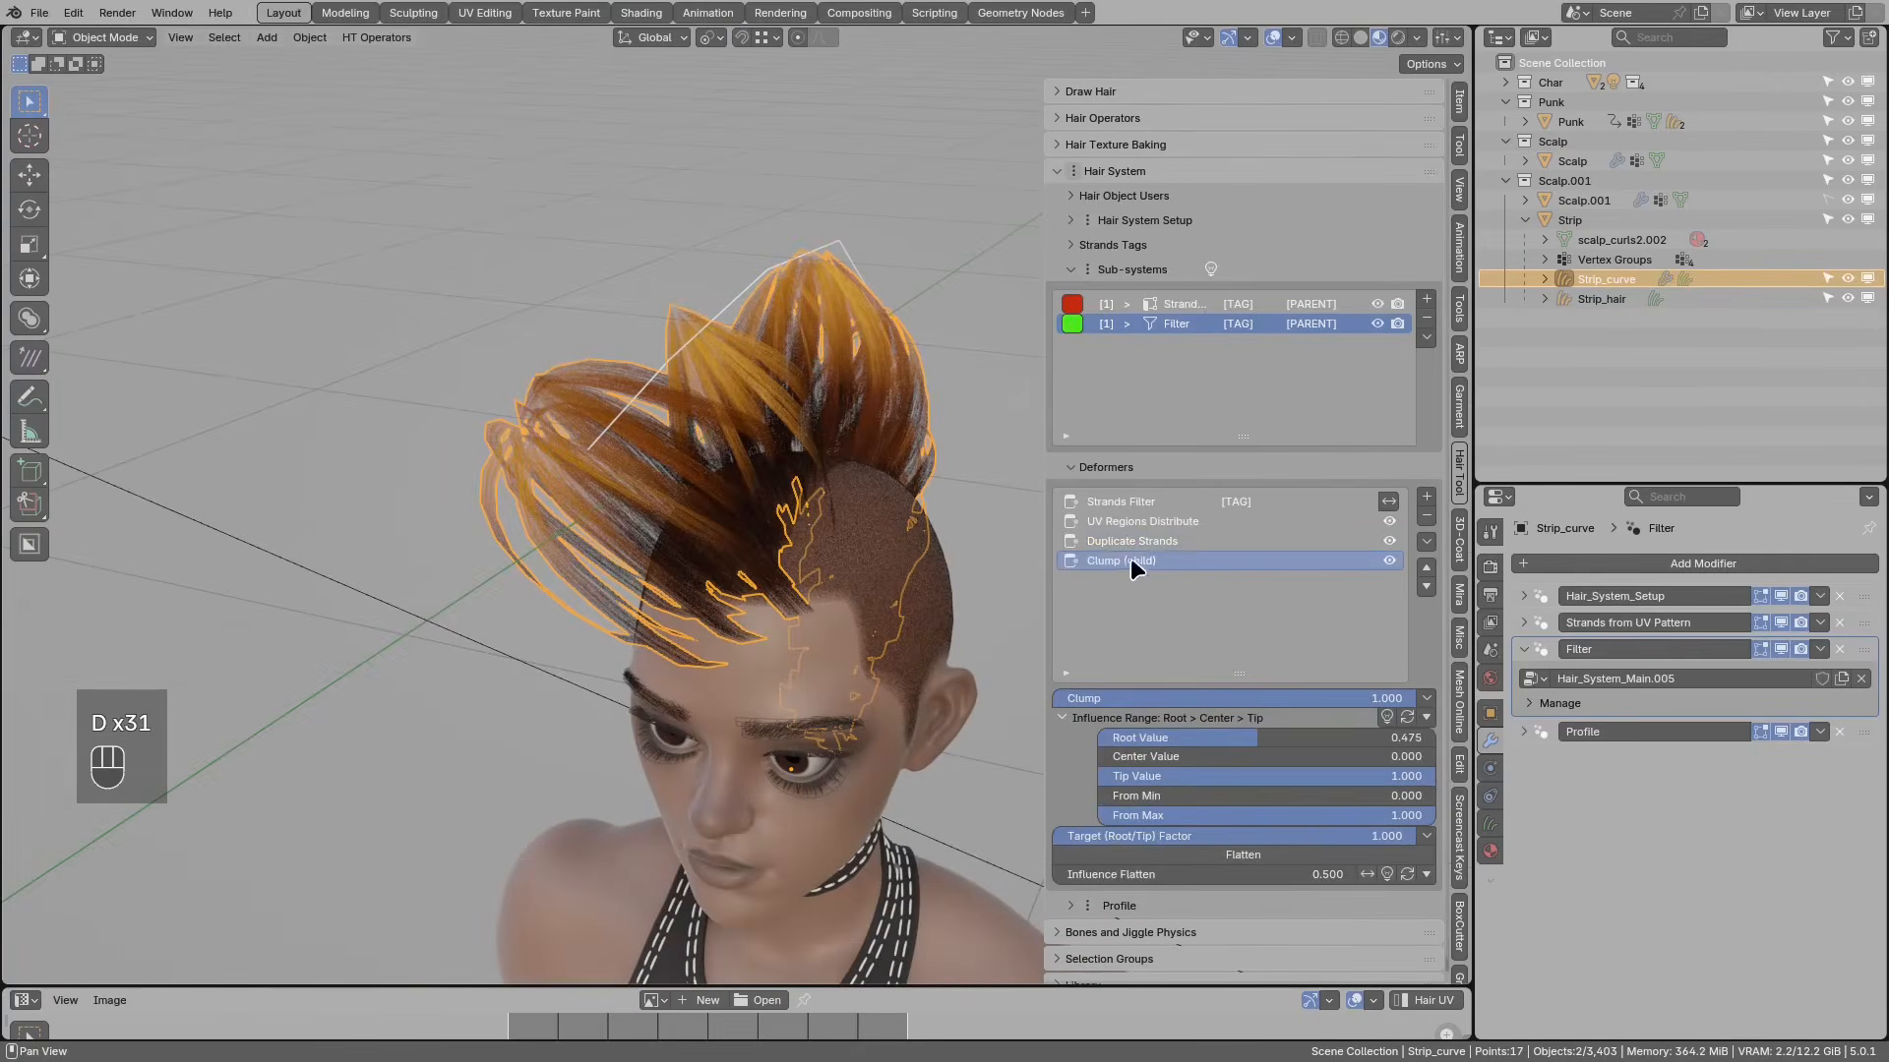
pyautogui.click(1427, 497)
pyautogui.moveTo(1509, 799)
pyautogui.moveTo(1487, 760)
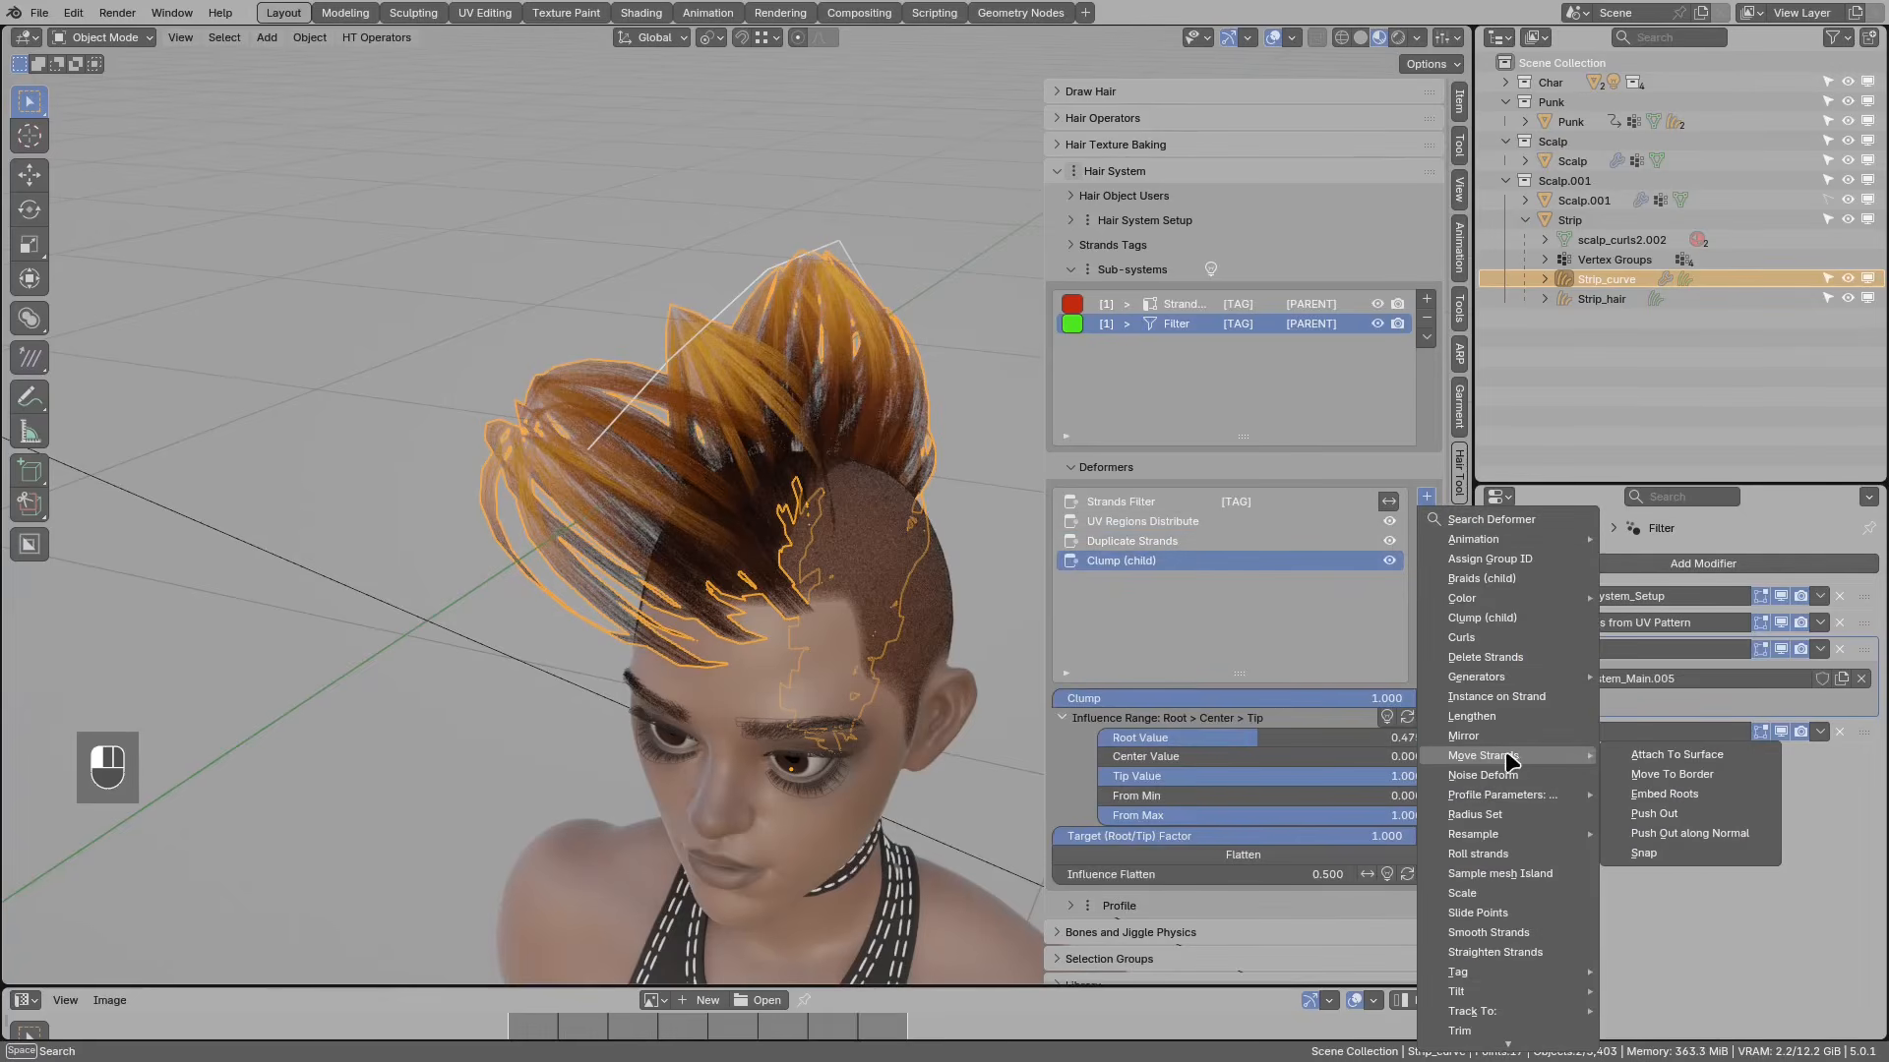
pyautogui.click(1663, 756)
pyautogui.moveTo(865, 583); pyautogui.dragTo(777, 546, button='middle')
pyautogui.scroll(2, 766, 492)
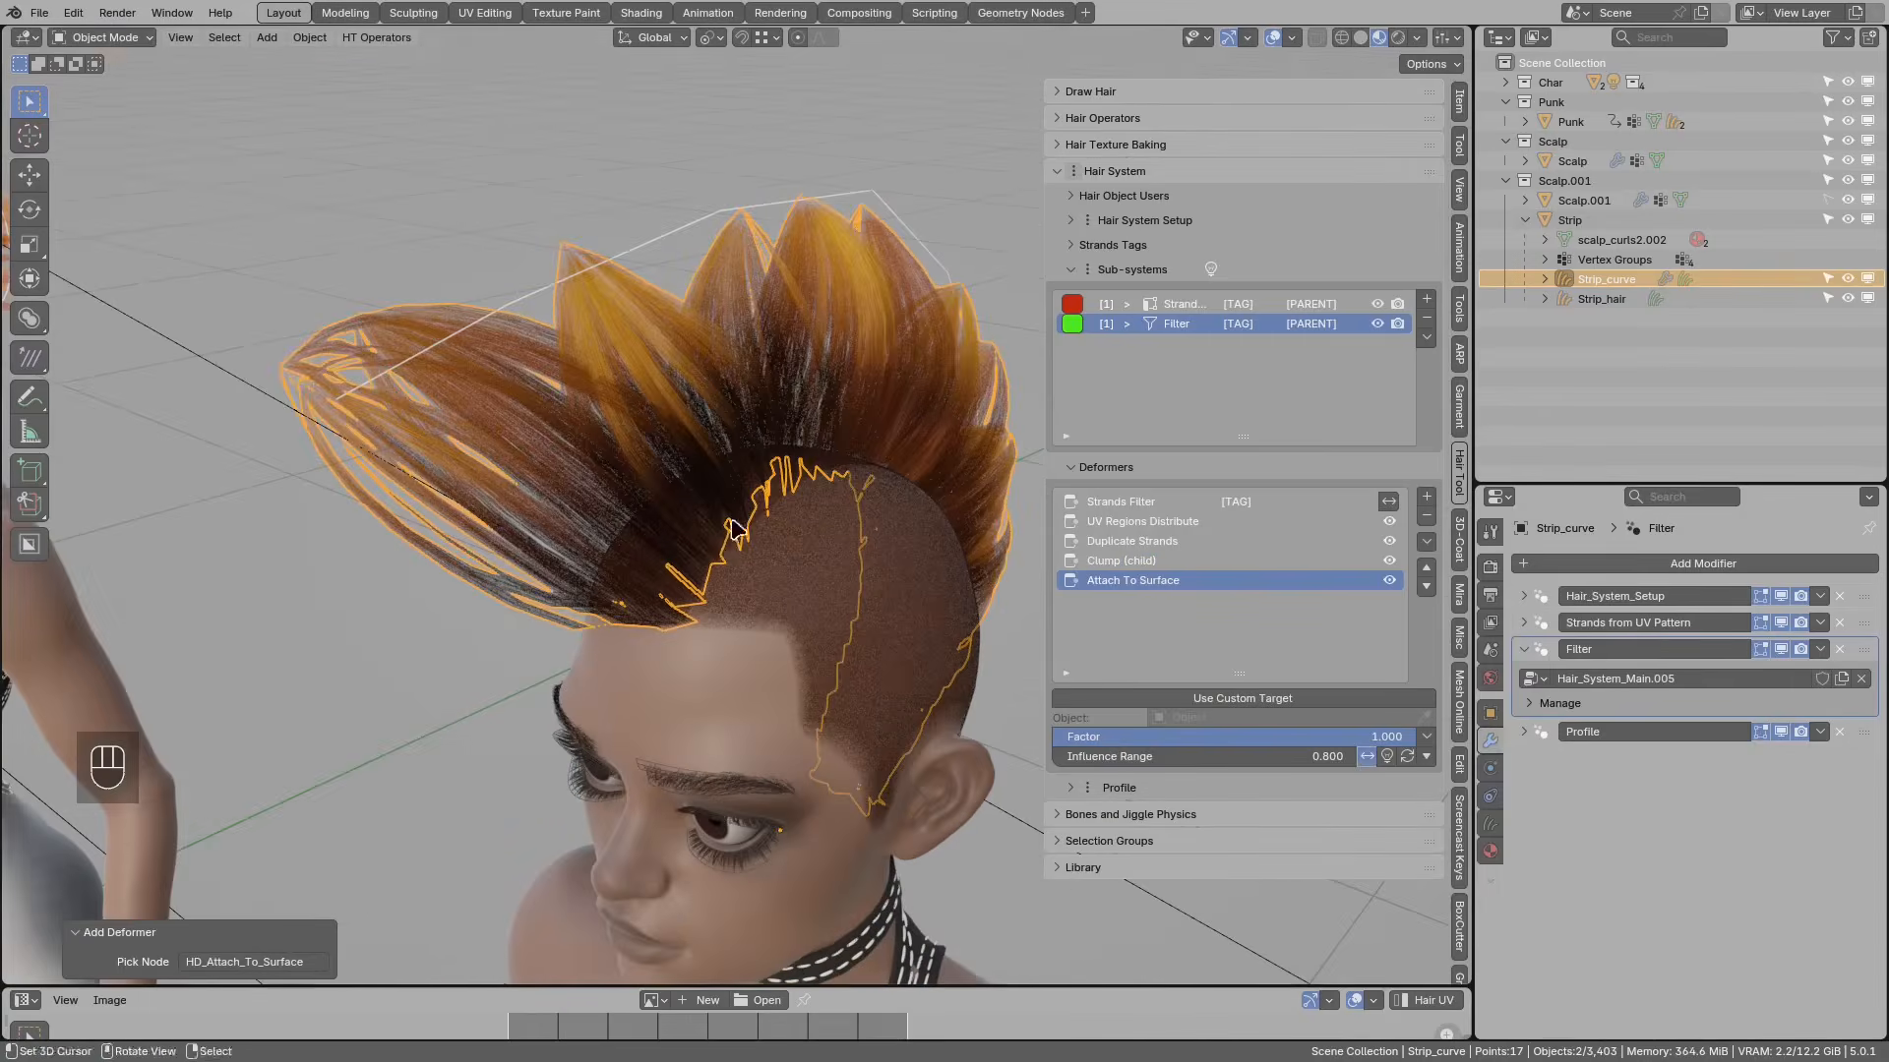
# Step: Turn the Attach To Surface deformer off and on again to compare the strand roots along the hairline
pyautogui.click(1390, 580)
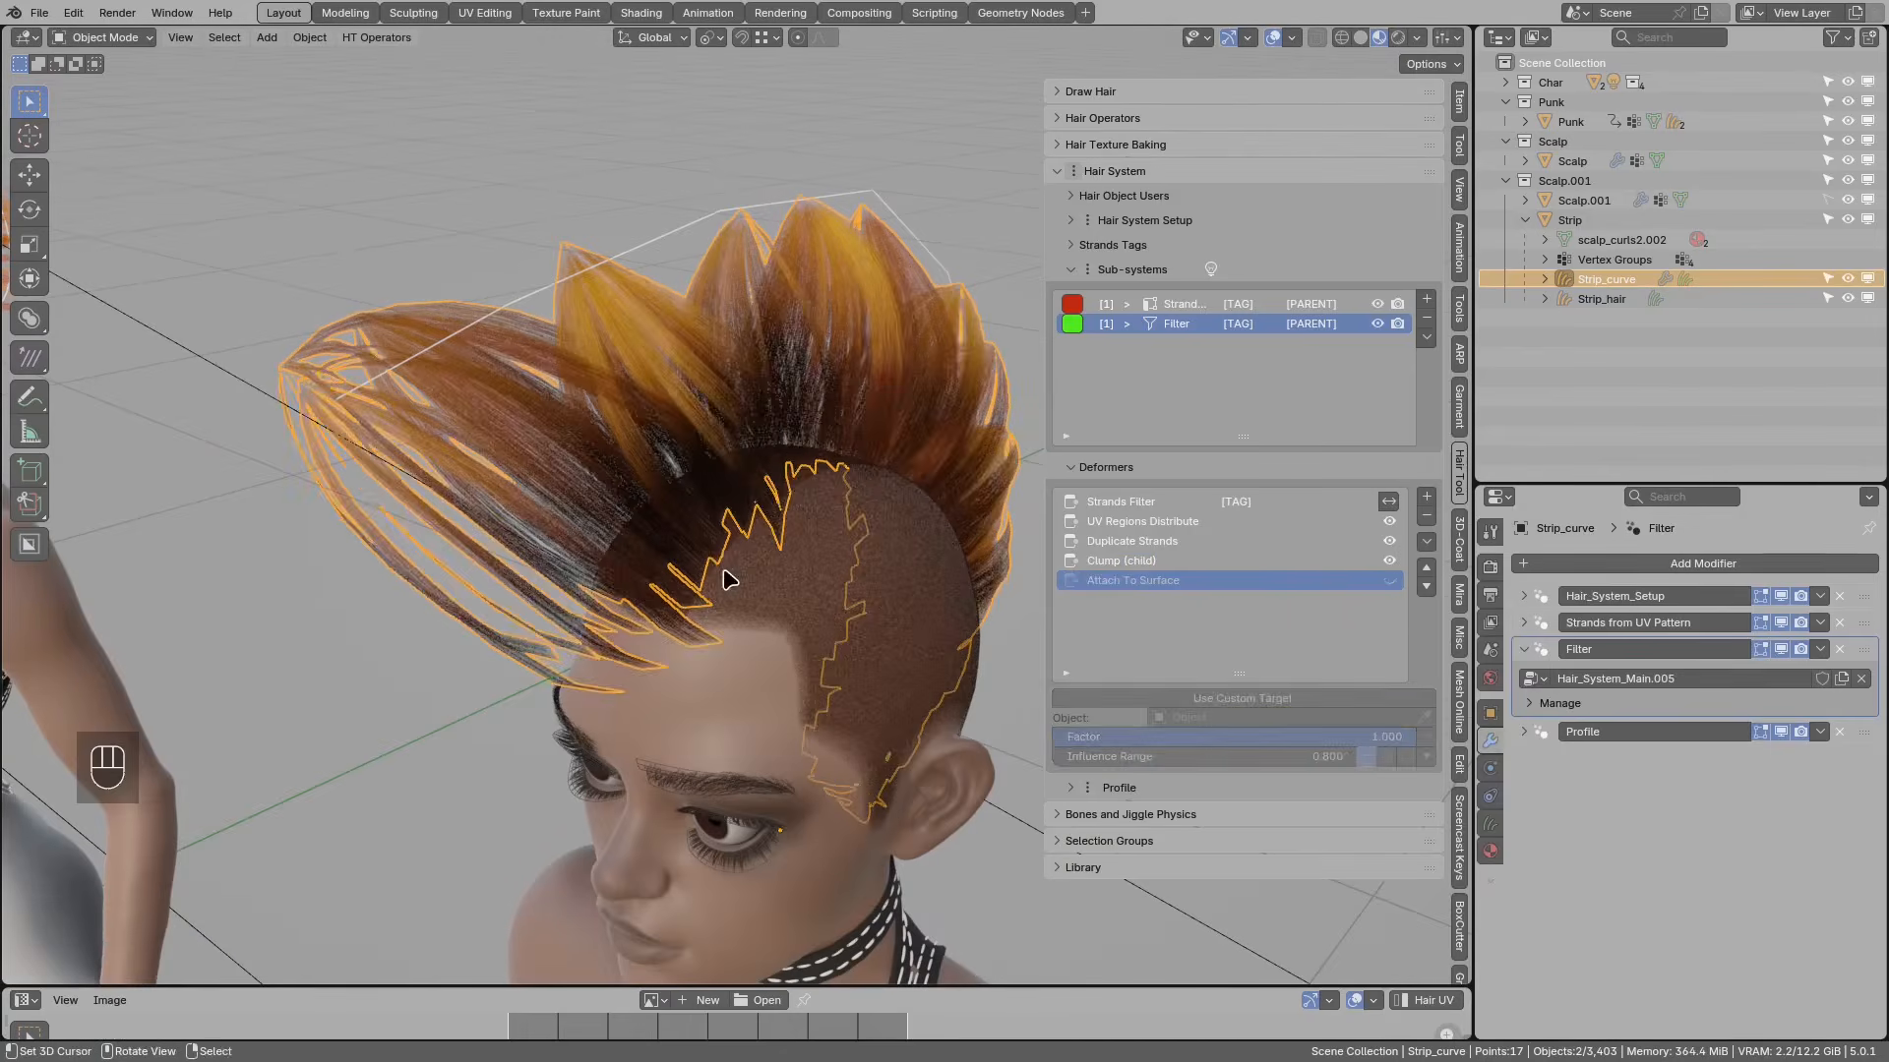
pyautogui.click(1388, 583)
pyautogui.rightClick(682, 560)
pyautogui.moveTo(689, 569); pyautogui.dragTo(697, 457, button='middle')
pyautogui.rightClick(727, 387)
pyautogui.moveTo(727, 388); pyautogui.dragTo(698, 305, button='middle')
# Step: Add a Noise Deform deformer after Attach To Surface and set its Uniform Amplitude to 0.000
pyautogui.click(1426, 496)
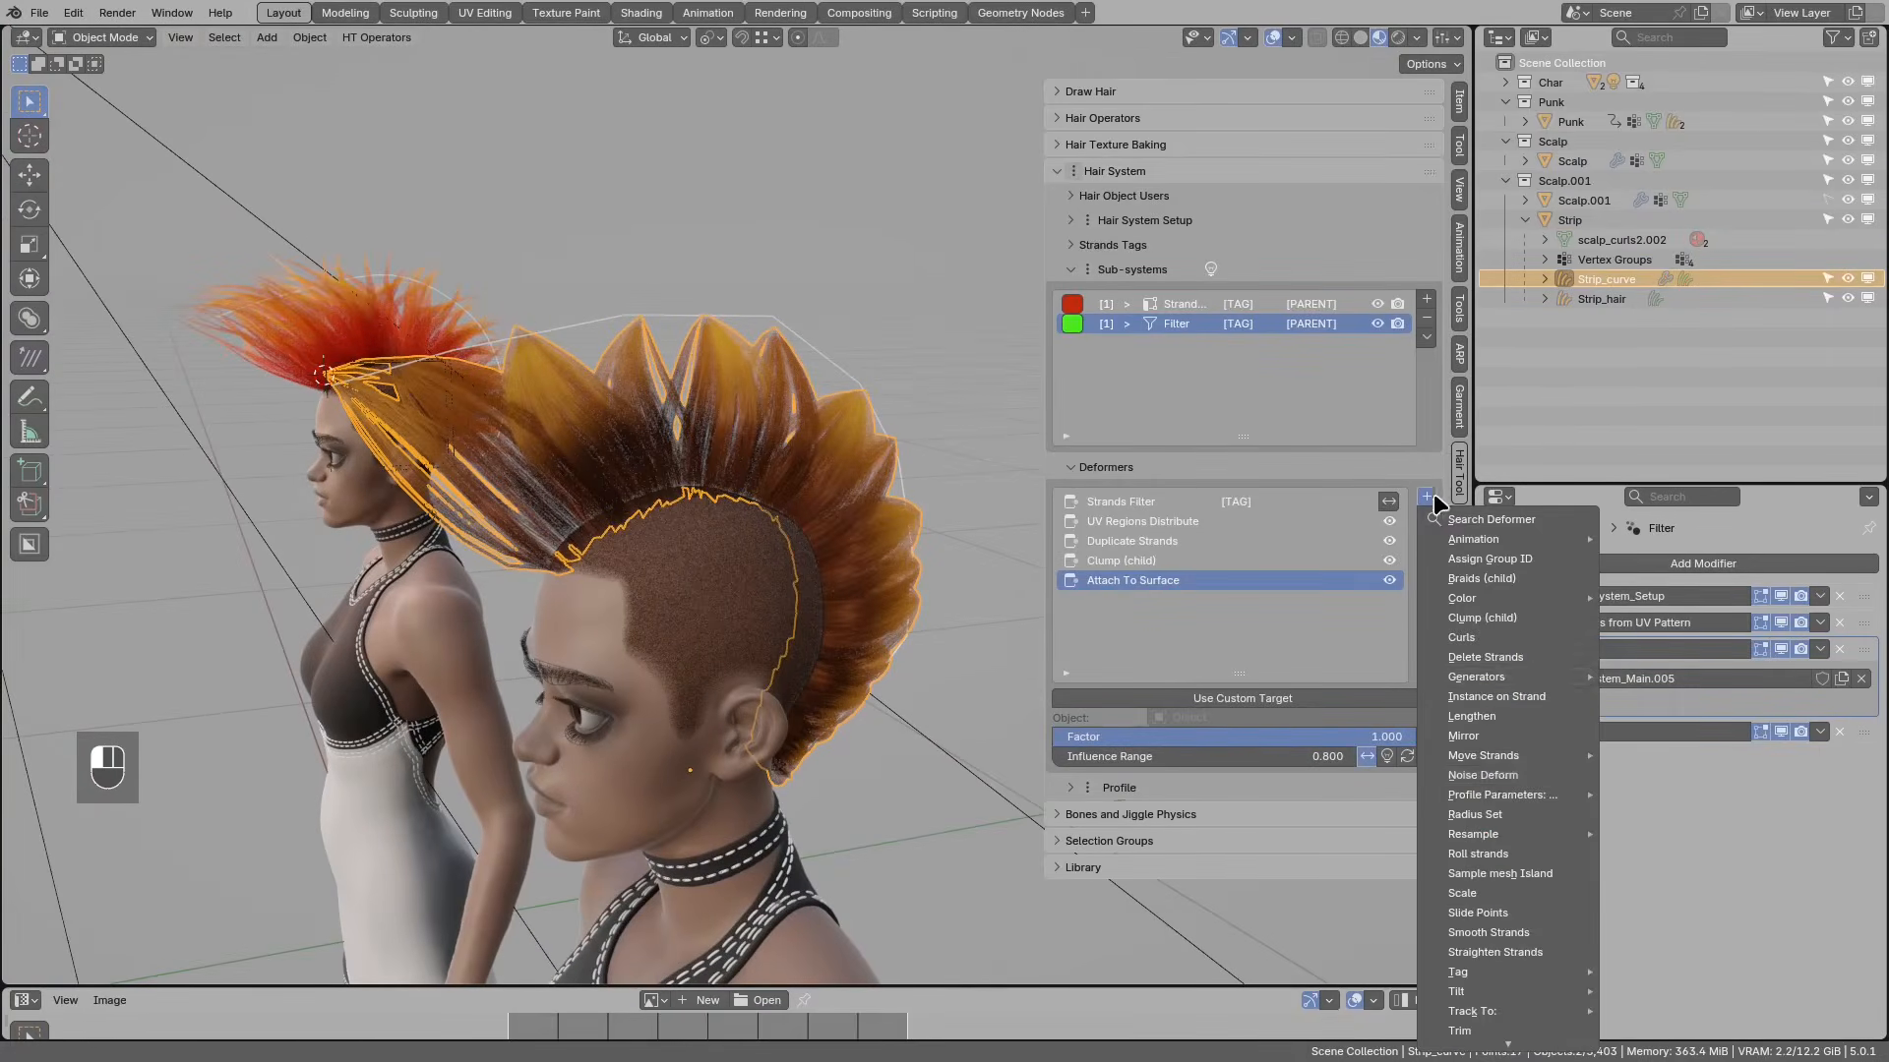
pyautogui.click(1478, 777)
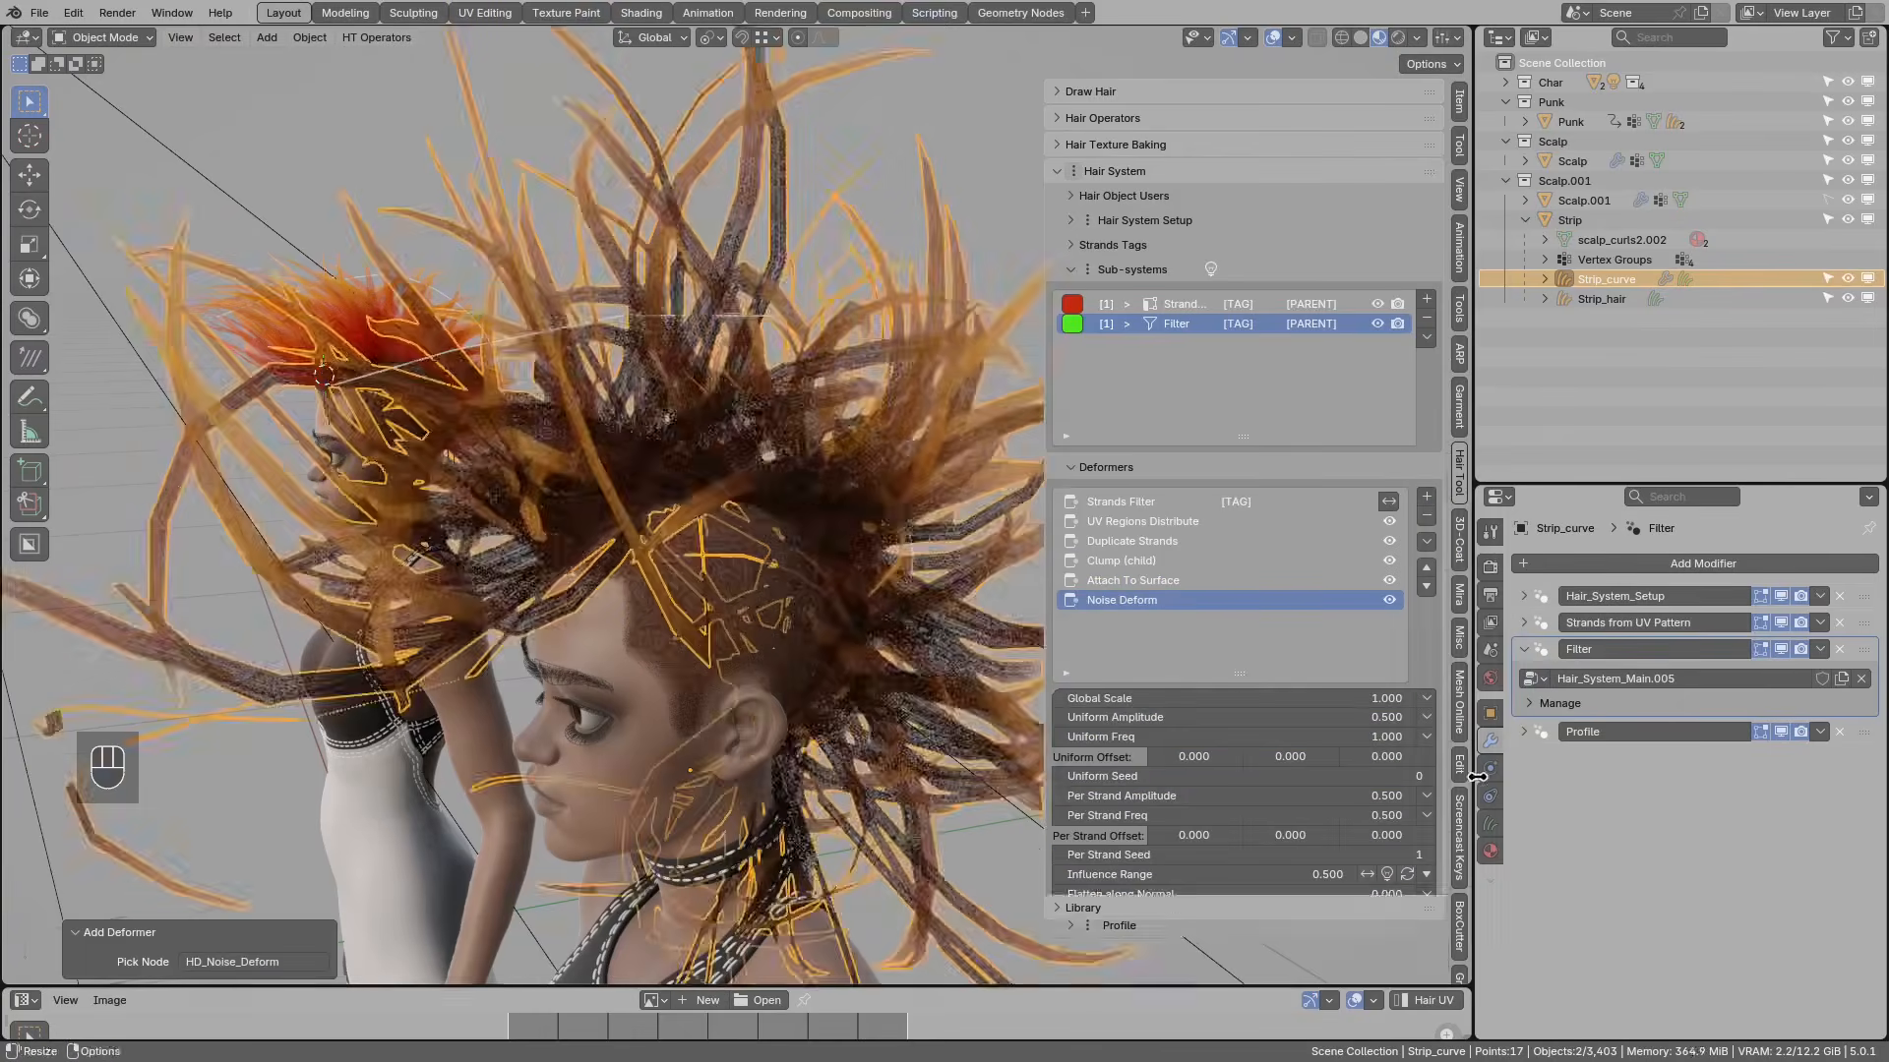
pyautogui.moveTo(812, 543); pyautogui.dragTo(779, 433, button='middle')
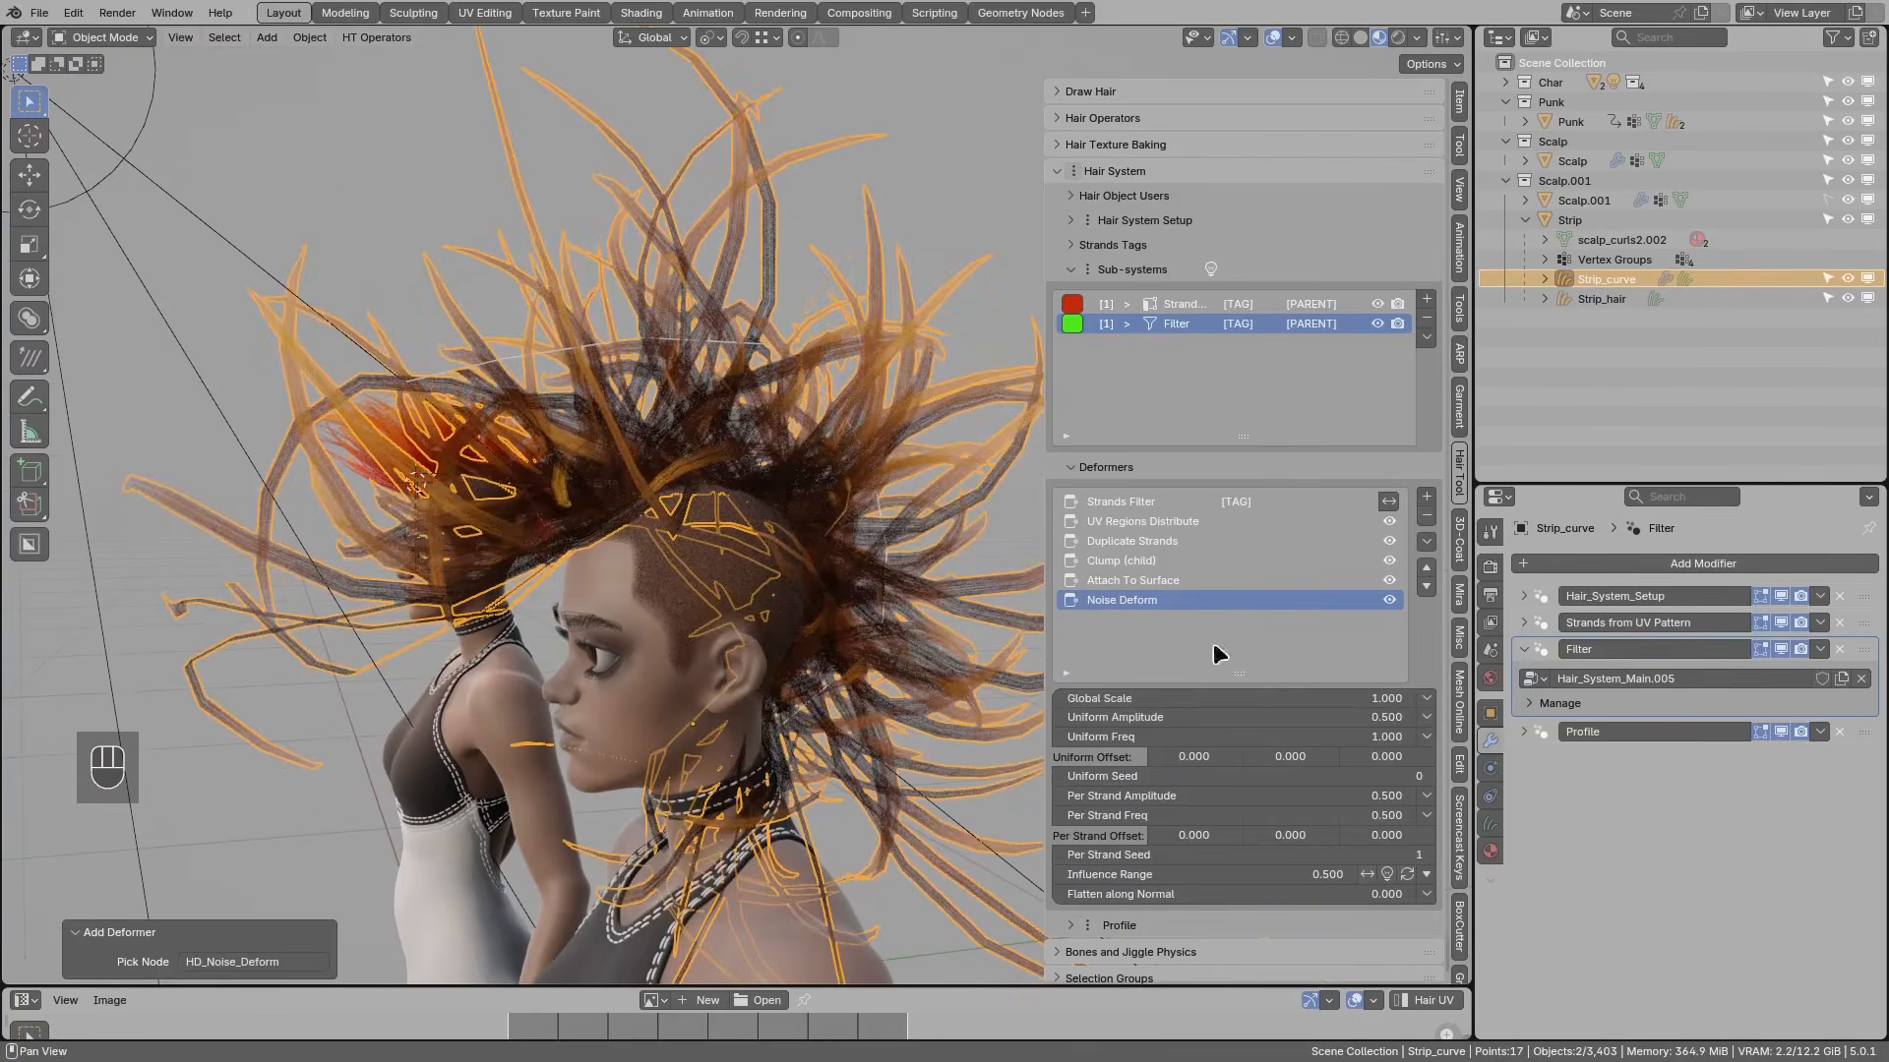
pyautogui.keyDown('shift'); pyautogui.moveTo(897, 674); pyautogui.dragTo(828, 635, button='middle'); pyautogui.keyUp('shift')
pyautogui.scroll(1, 829, 634)
pyautogui.moveTo(1140, 725); pyautogui.dragTo(1247, 719)
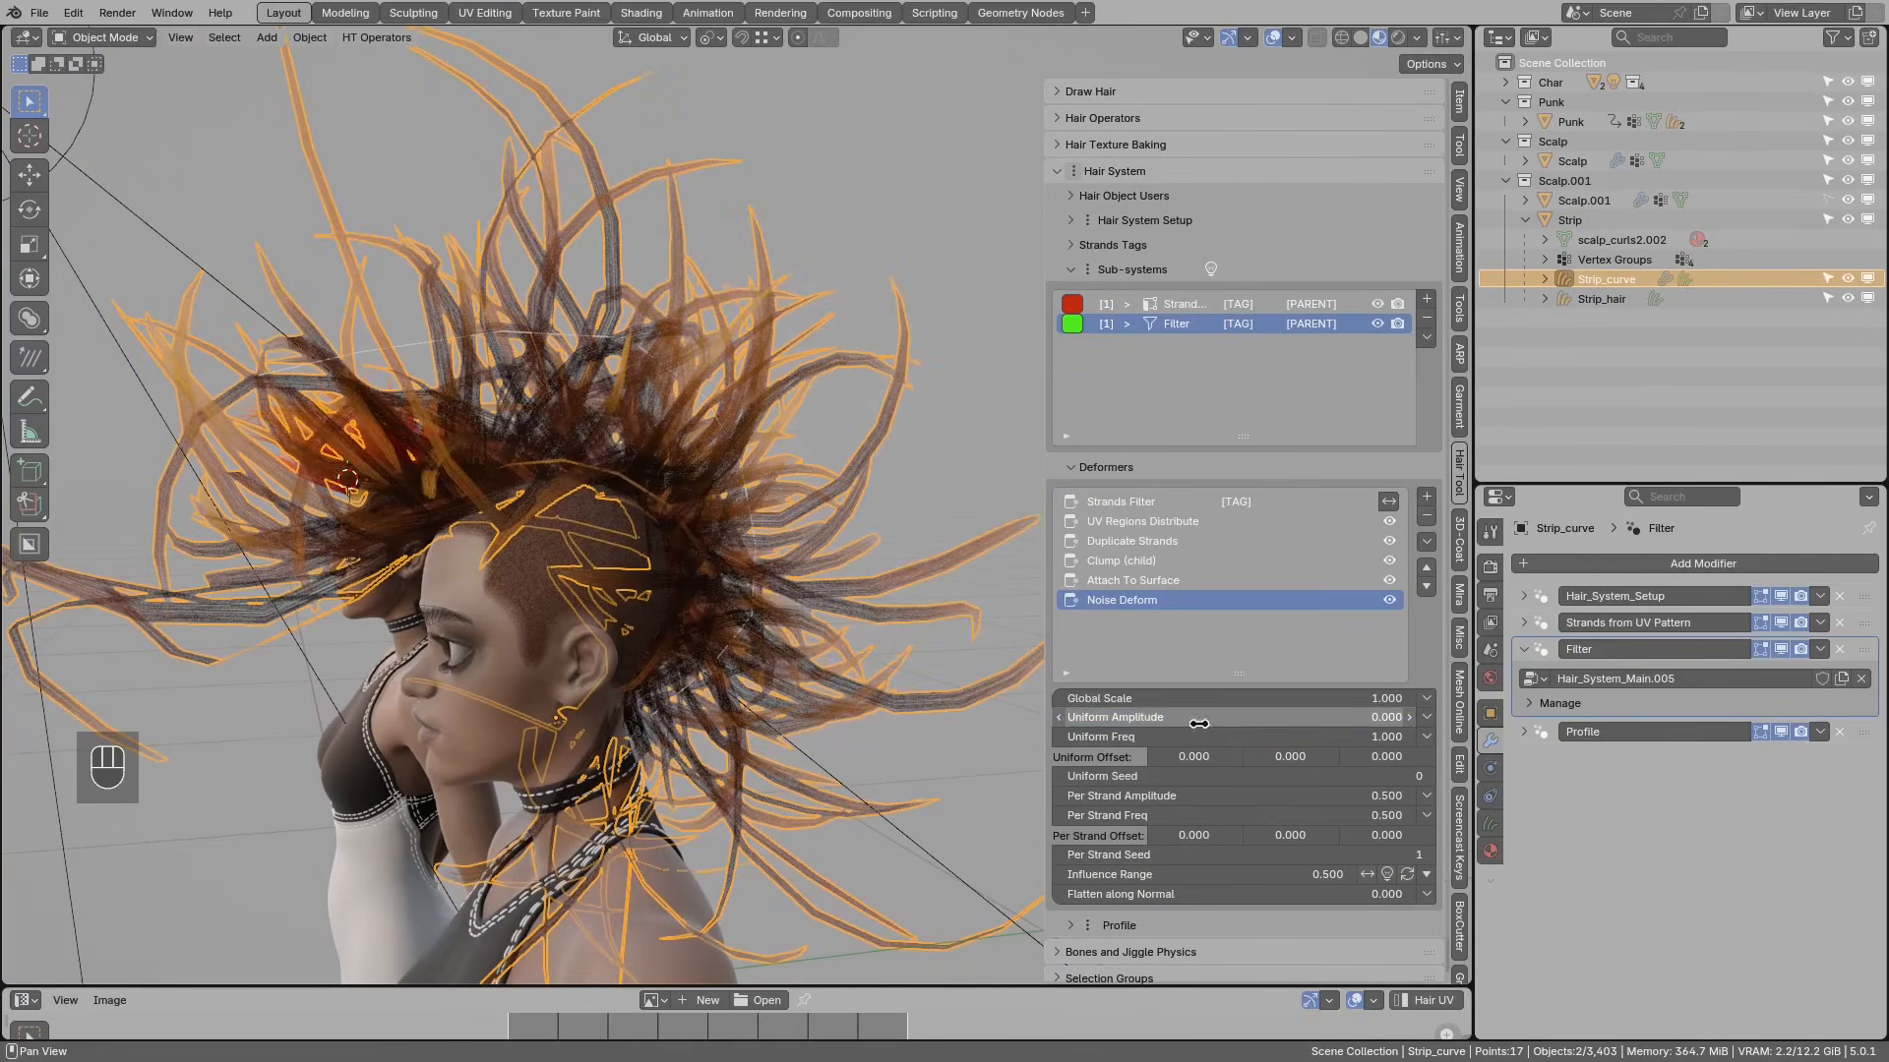
# Step: Set the Global Scale of the Noise Deform deformer to 0.1
pyautogui.click(1136, 698)
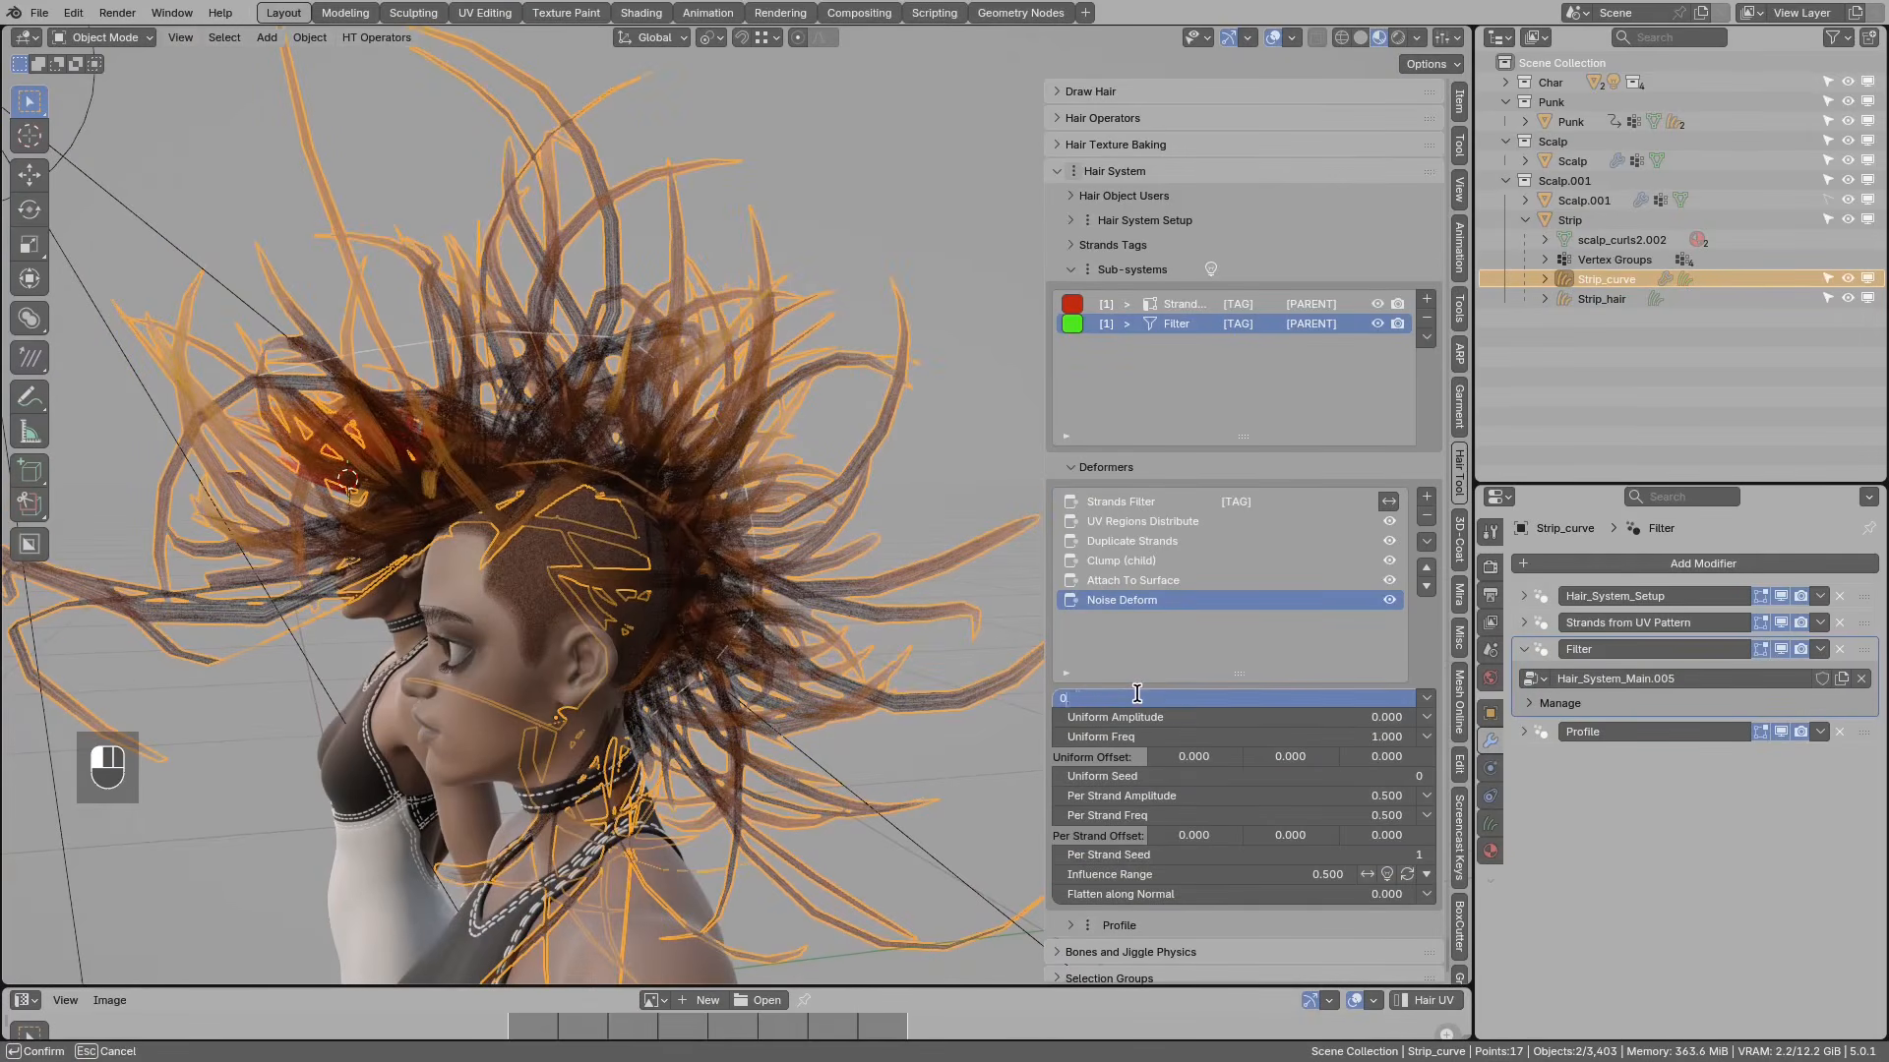
pyautogui.write('0.')
pyautogui.press('BackSpace')
pyautogui.write('1')
pyautogui.press('Return')
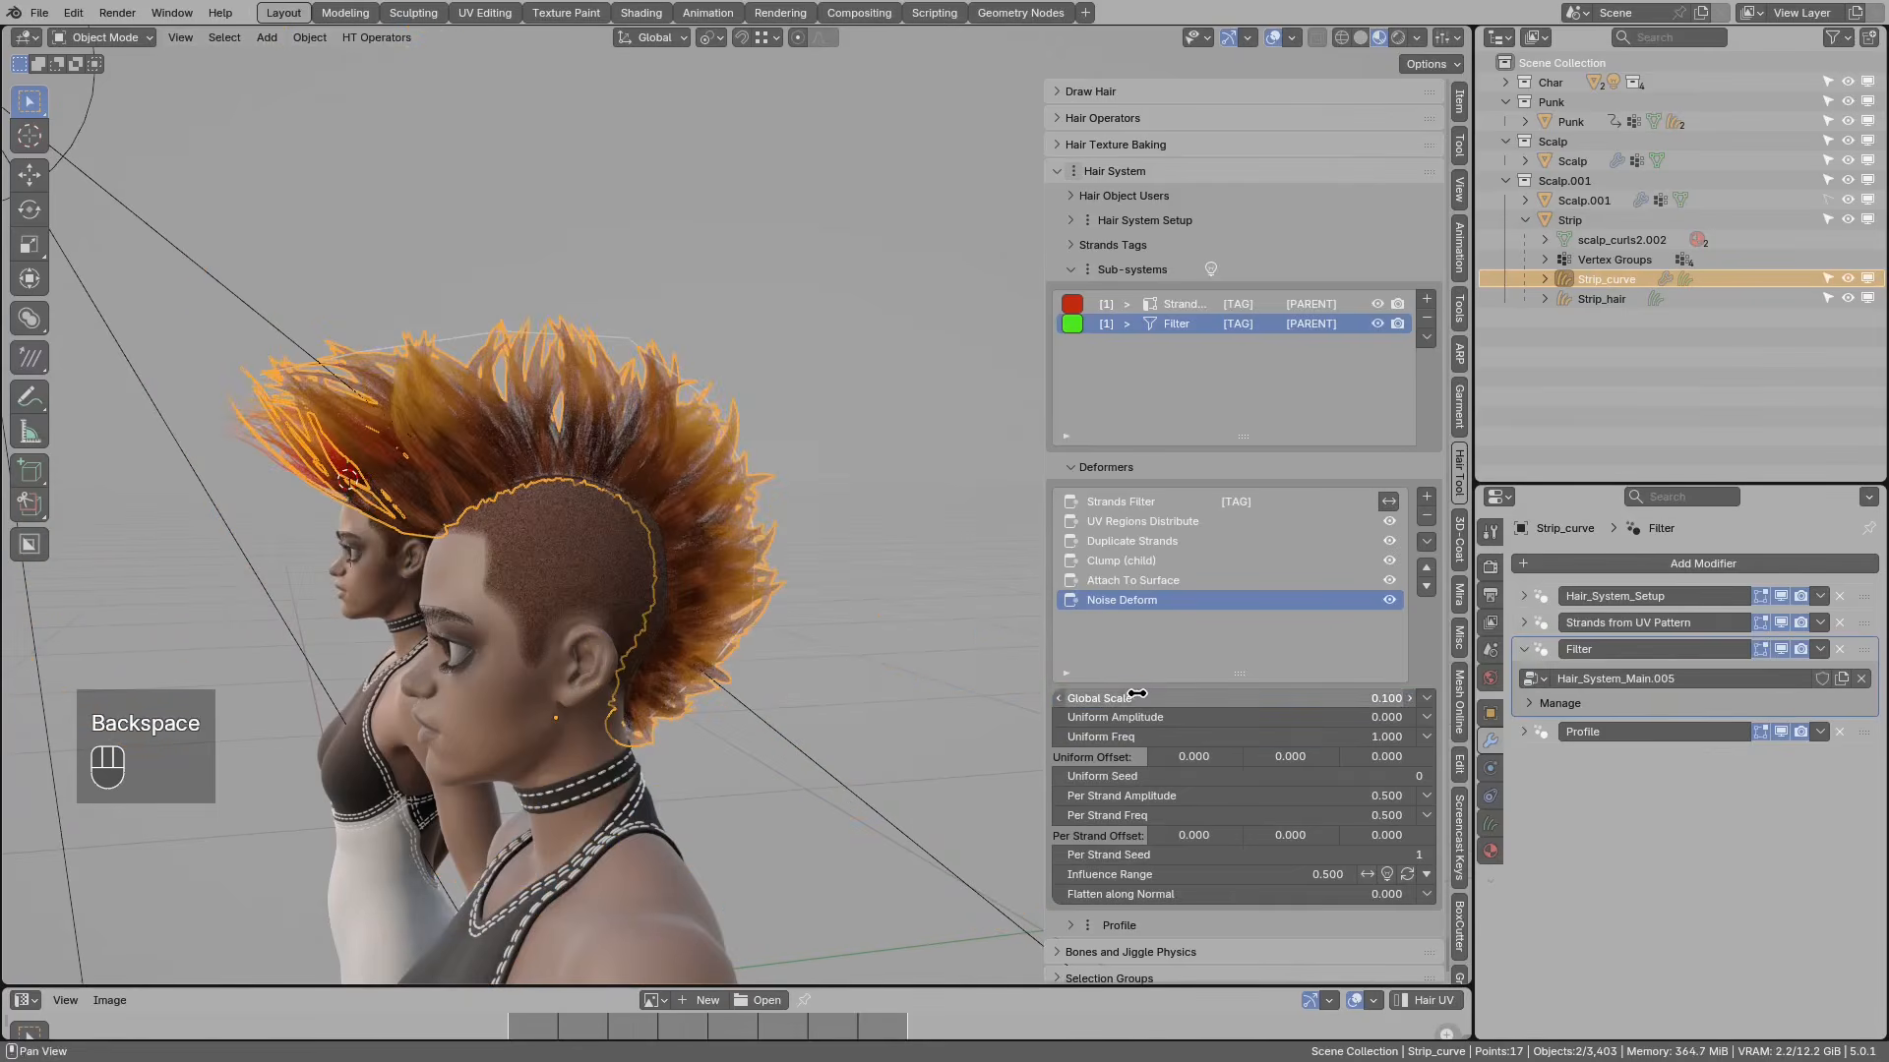
pyautogui.scroll(1, 960, 682)
# Step: Bracket the Uniform and Per Strand noise settings with temporary annotations and erase them
pyautogui.press('d')
pyautogui.moveTo(1027, 707); pyautogui.dragTo(1018, 790)
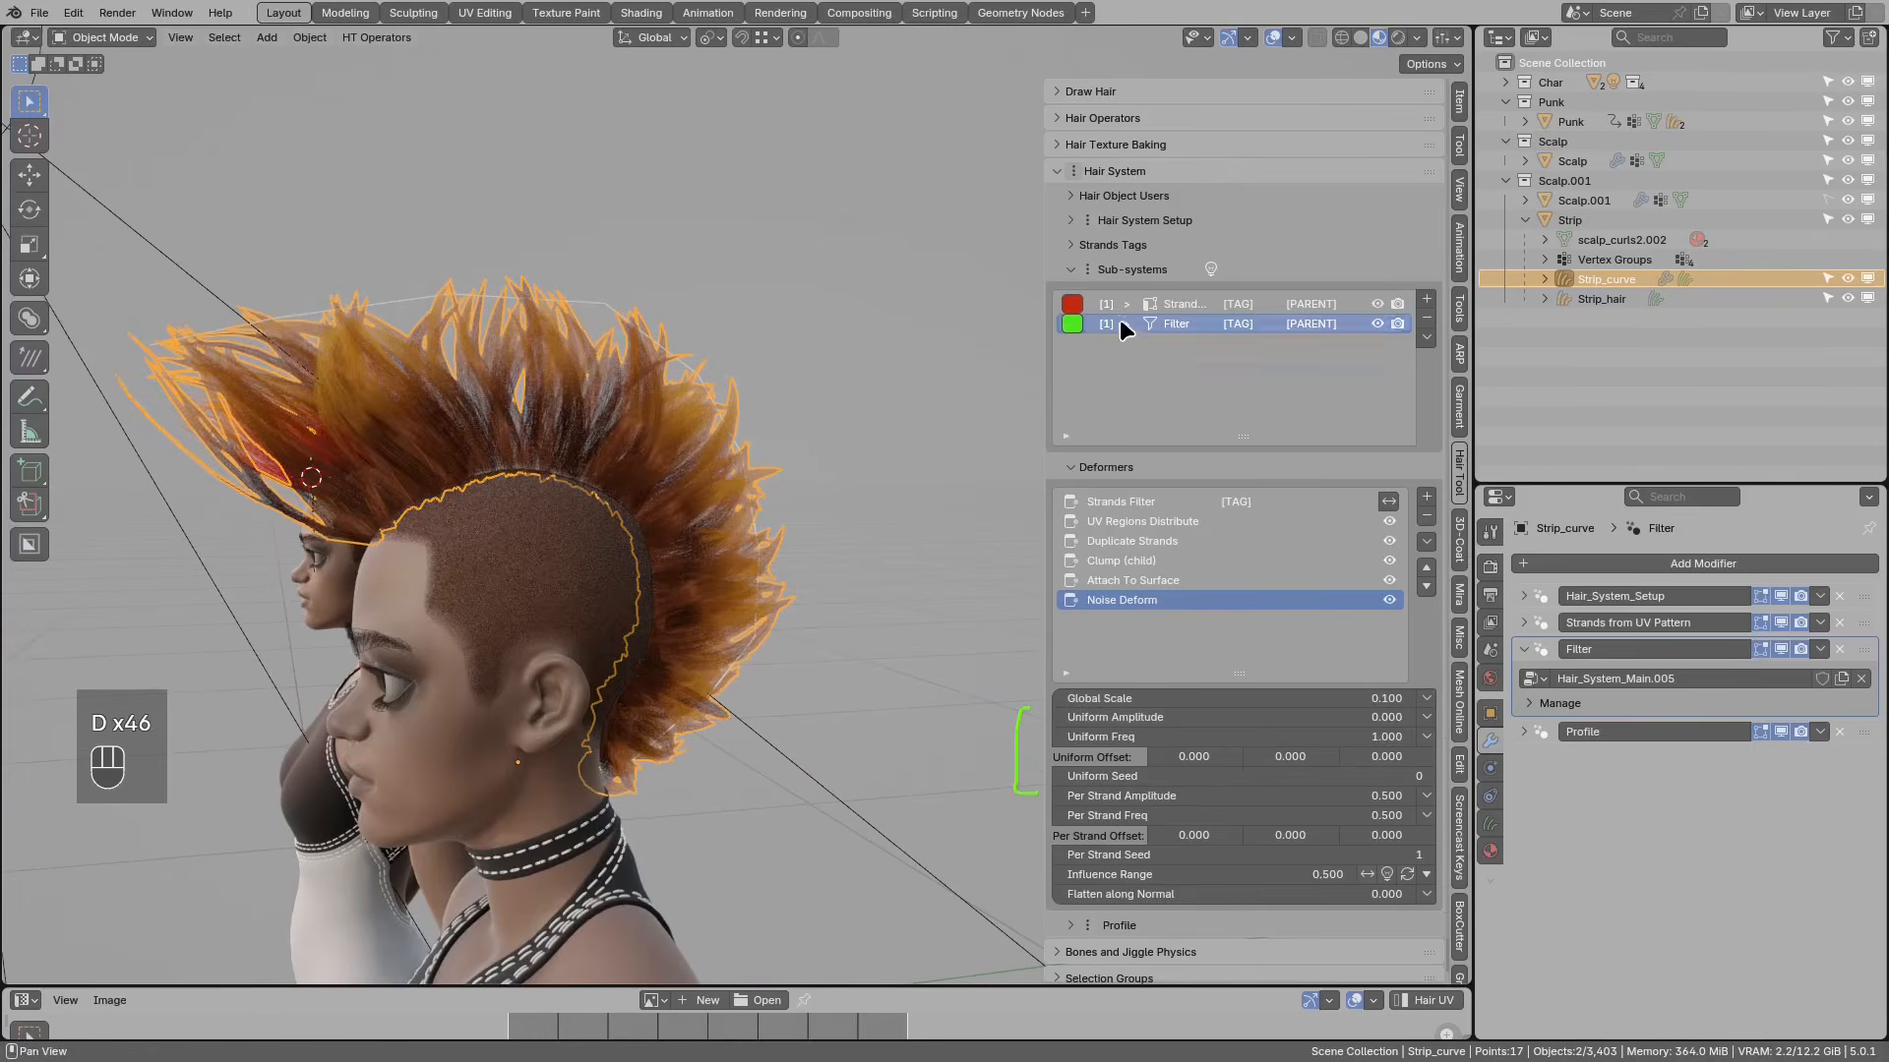
pyautogui.press('d')
pyautogui.moveTo(1023, 711); pyautogui.dragTo(1019, 792, button='right')
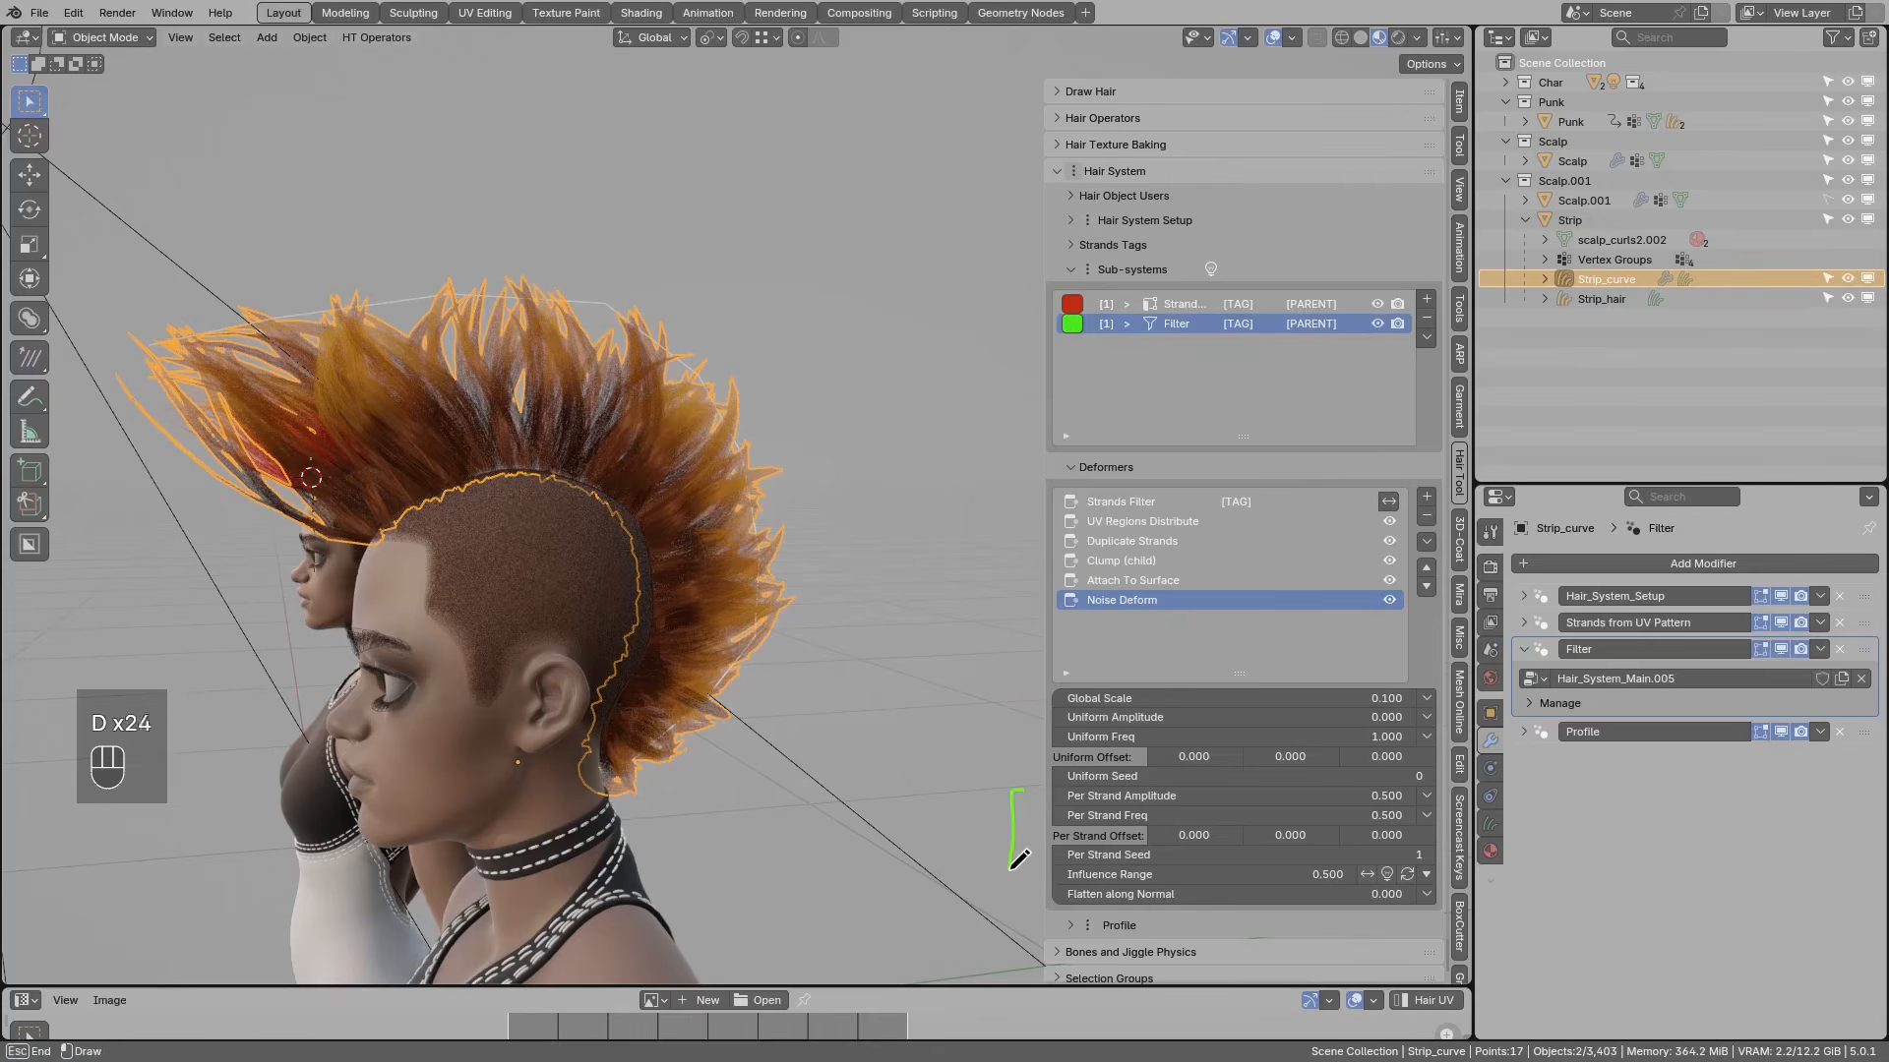
pyautogui.moveTo(1011, 868); pyautogui.dragTo(1023, 882)
pyautogui.press('d')
pyautogui.moveTo(999, 738); pyautogui.dragTo(994, 906, button='right')
# Step: Set the noise's Per Strand Amplitude to 0.710 and its Per Strand Freq to 1
pyautogui.keyDown('shift'); pyautogui.moveTo(1162, 795); pyautogui.dragTo(1263, 795); pyautogui.keyUp('shift')
pyautogui.click(1160, 820)
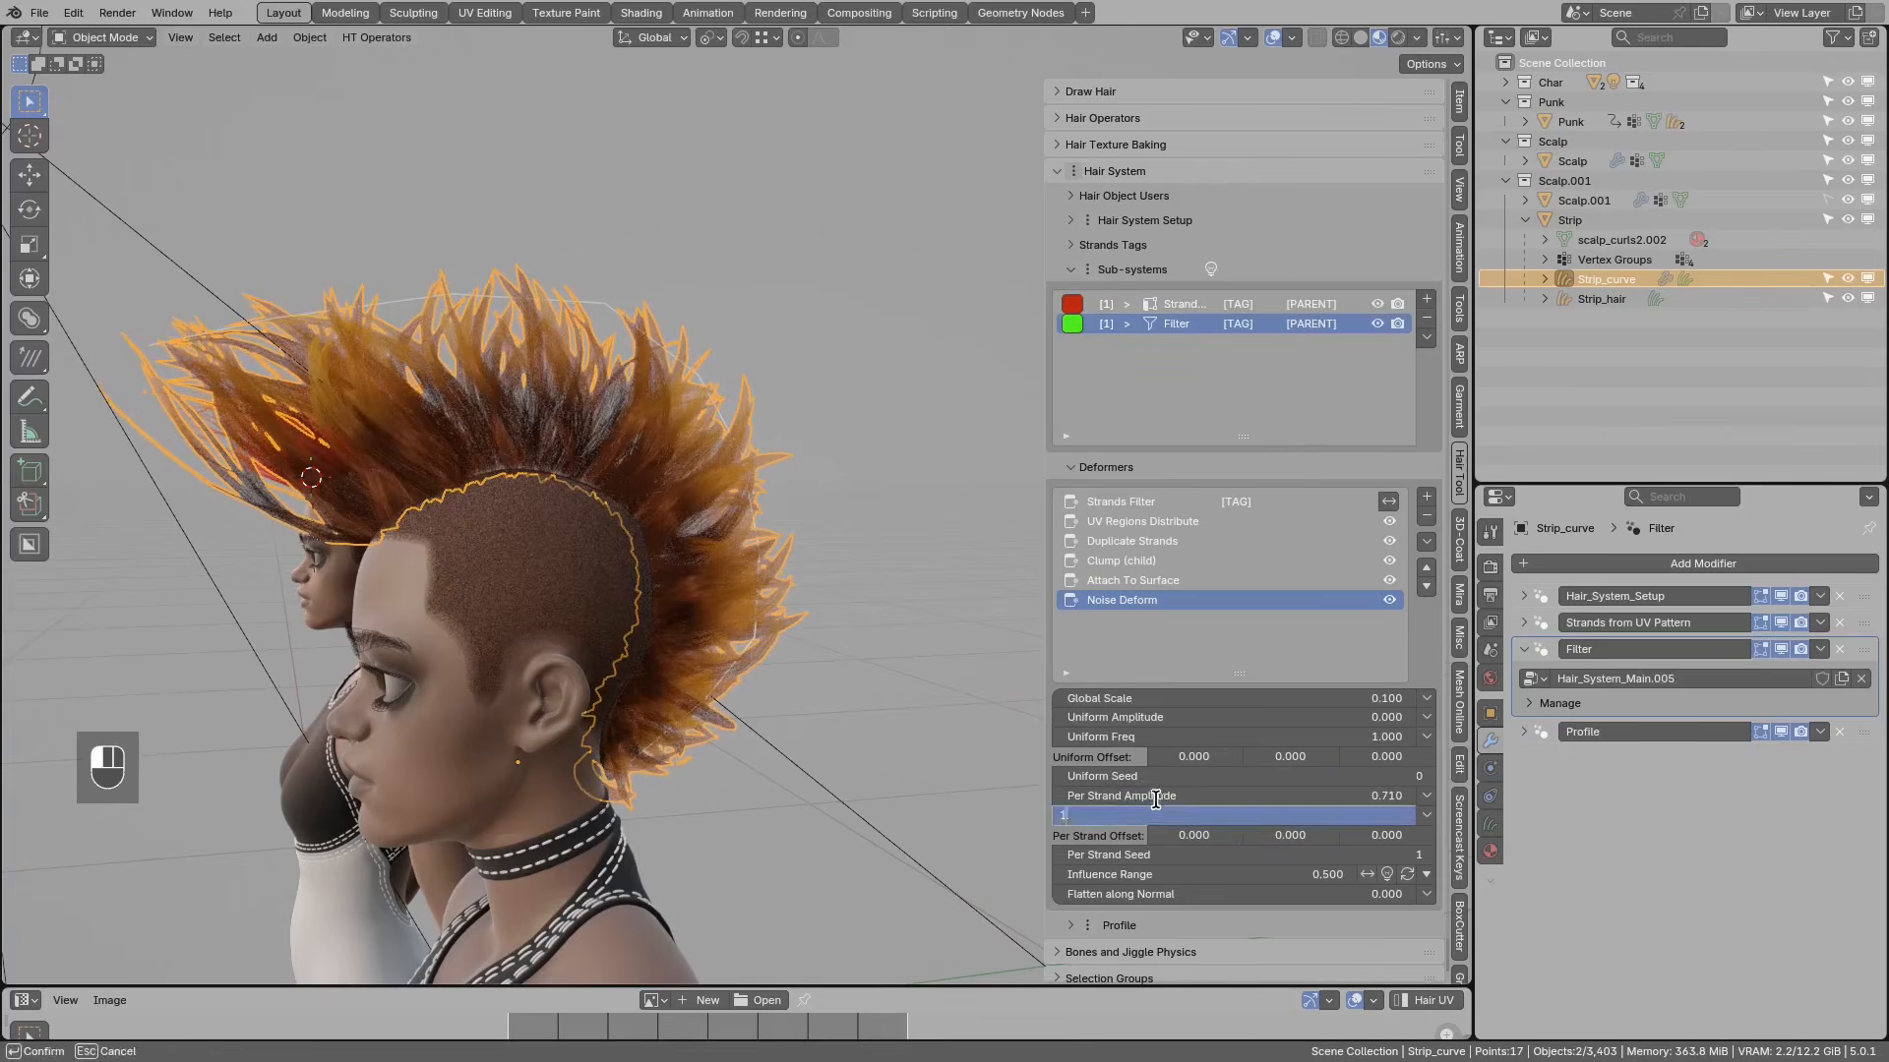
pyautogui.write('1')
pyautogui.press('Return')
pyautogui.moveTo(640, 551); pyautogui.dragTo(748, 615, button='middle')
pyautogui.scroll(2, 757, 620)
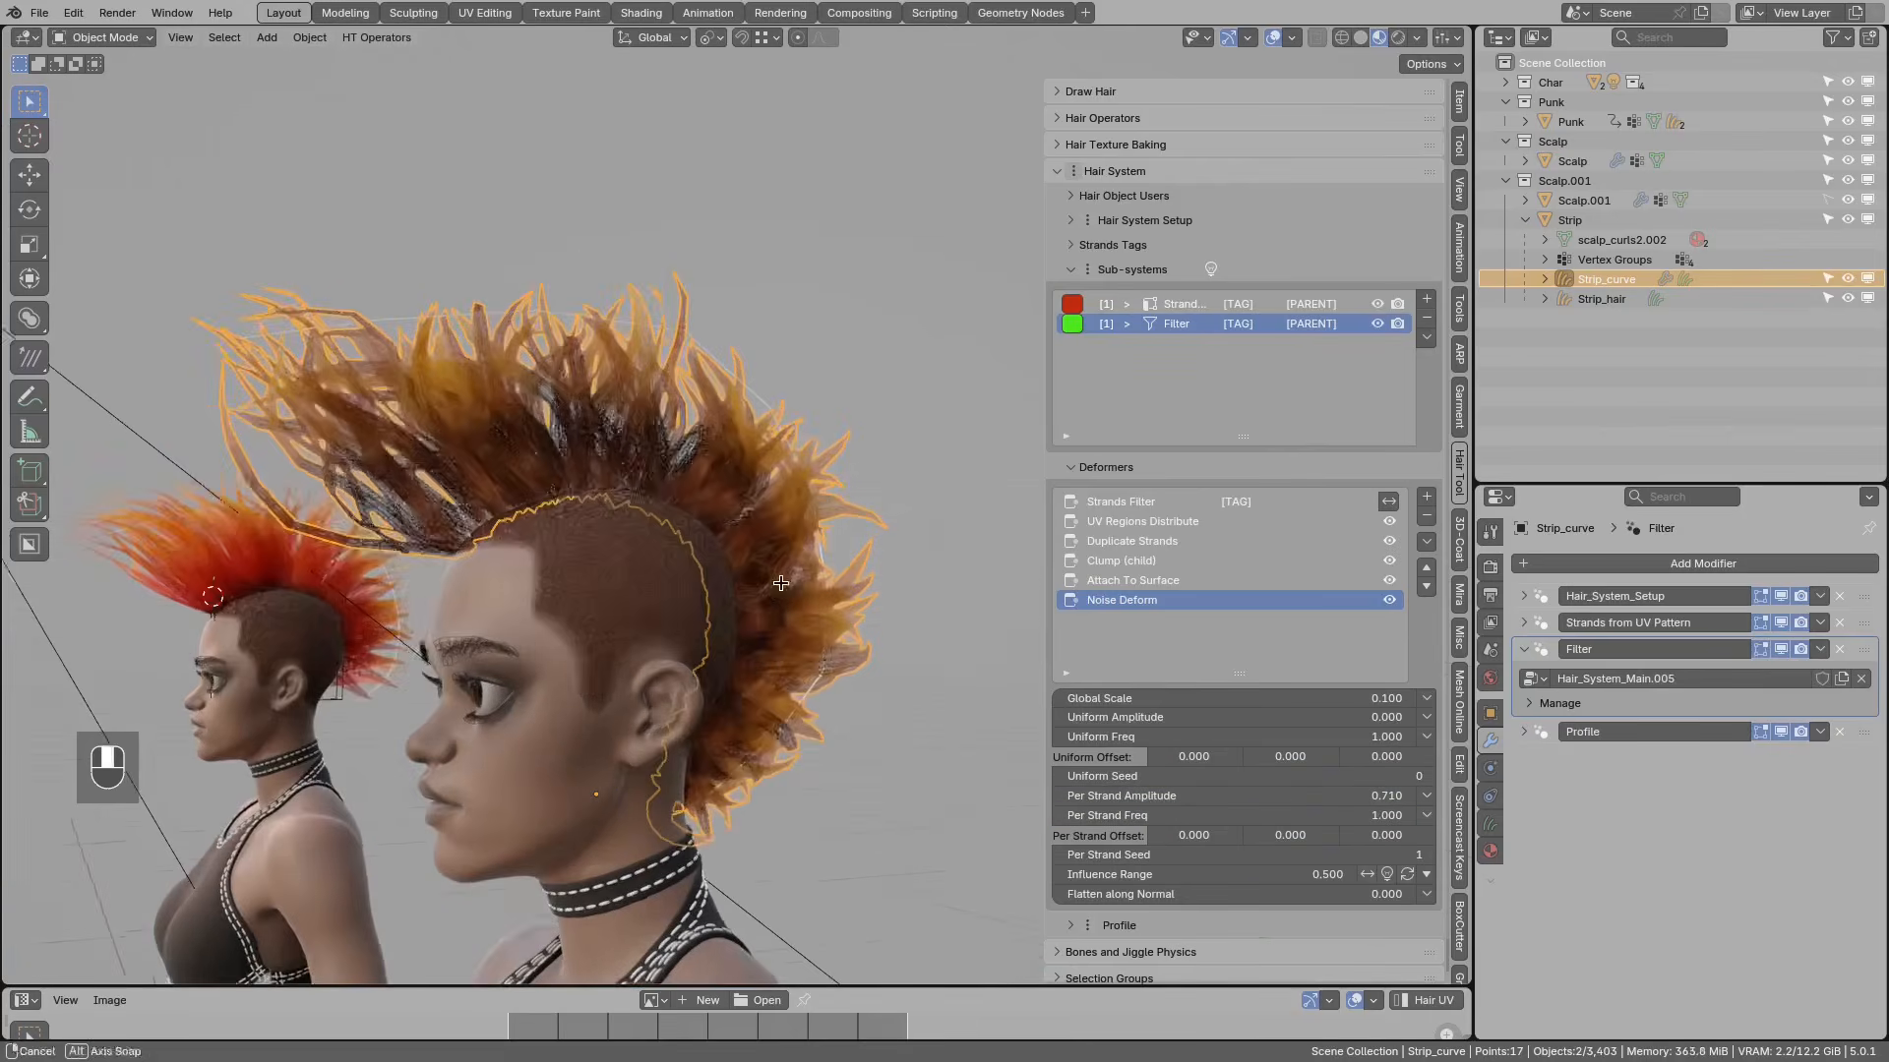
# Step: Preview the noise influence mask on the hair and set its Influence Range to 0.700
pyautogui.click(1387, 874)
pyautogui.moveTo(681, 488); pyautogui.dragTo(716, 522, button='middle')
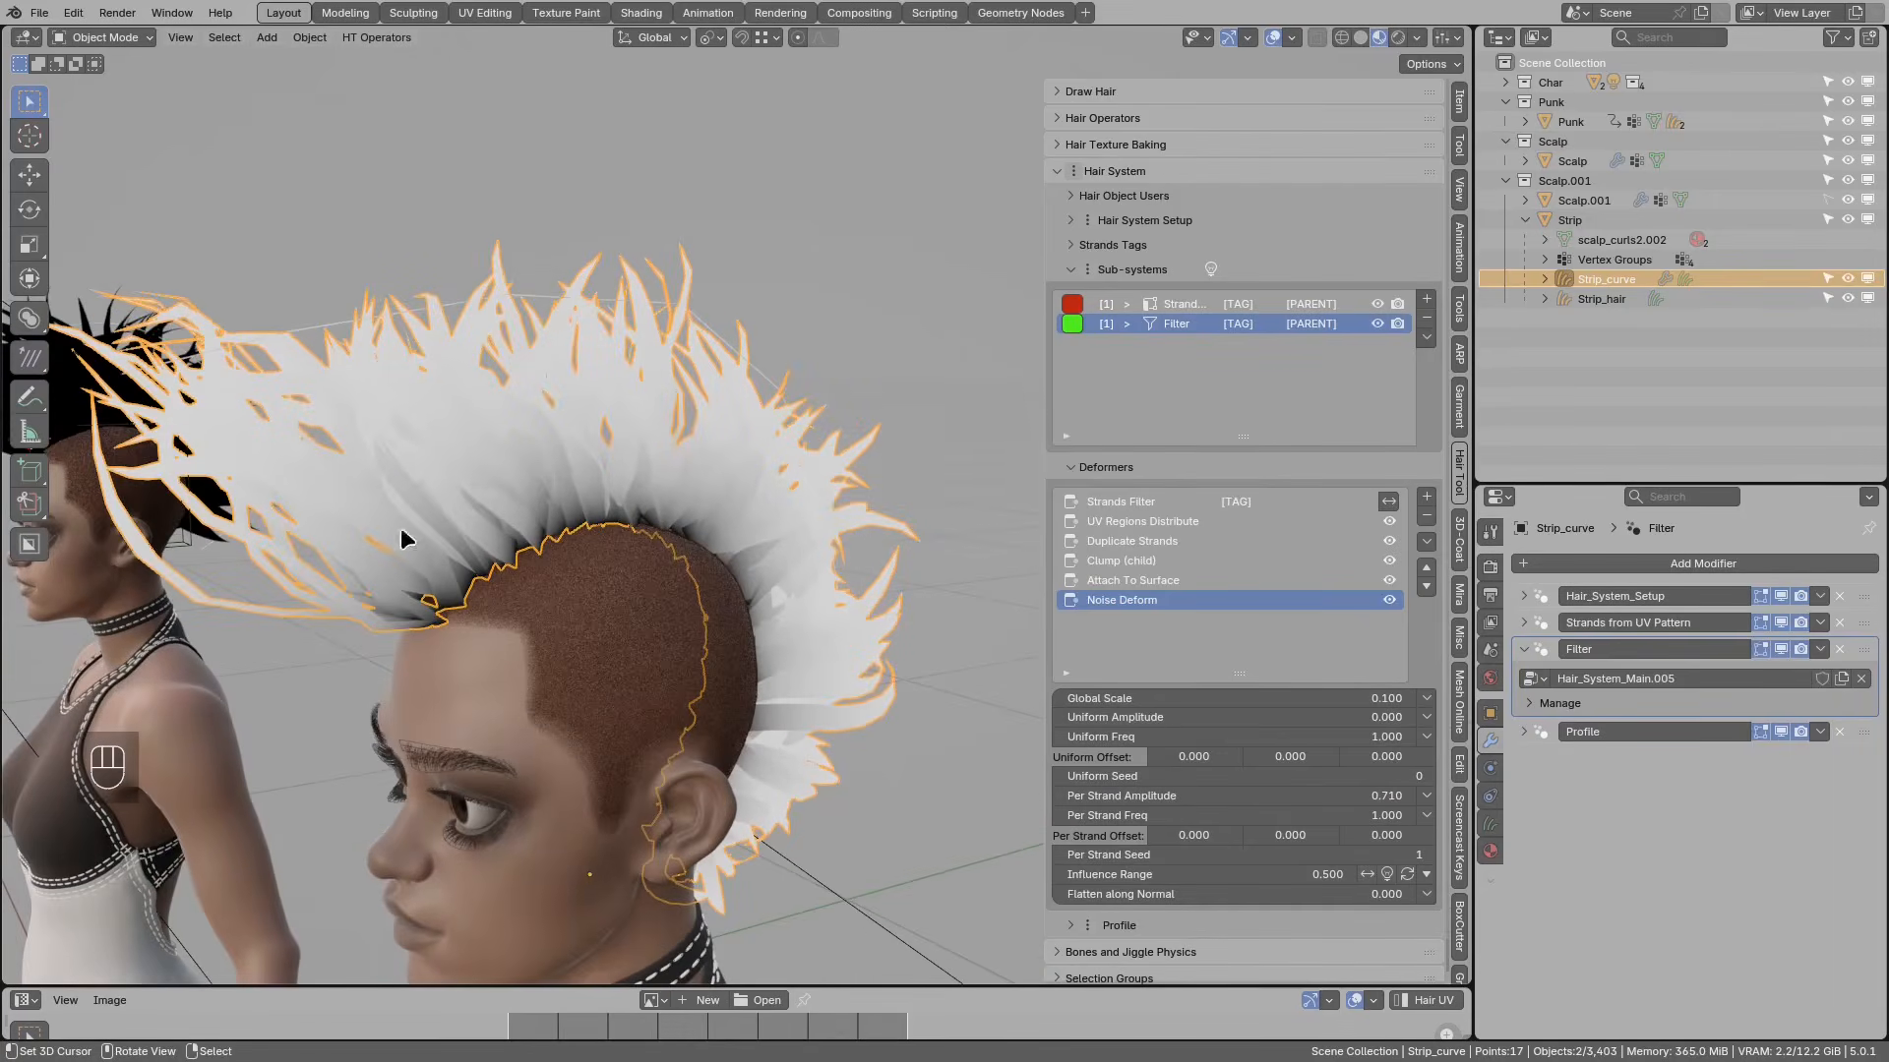
pyautogui.keyDown('shift'); pyautogui.moveTo(676, 518); pyautogui.dragTo(710, 536, button='middle'); pyautogui.keyUp('shift')
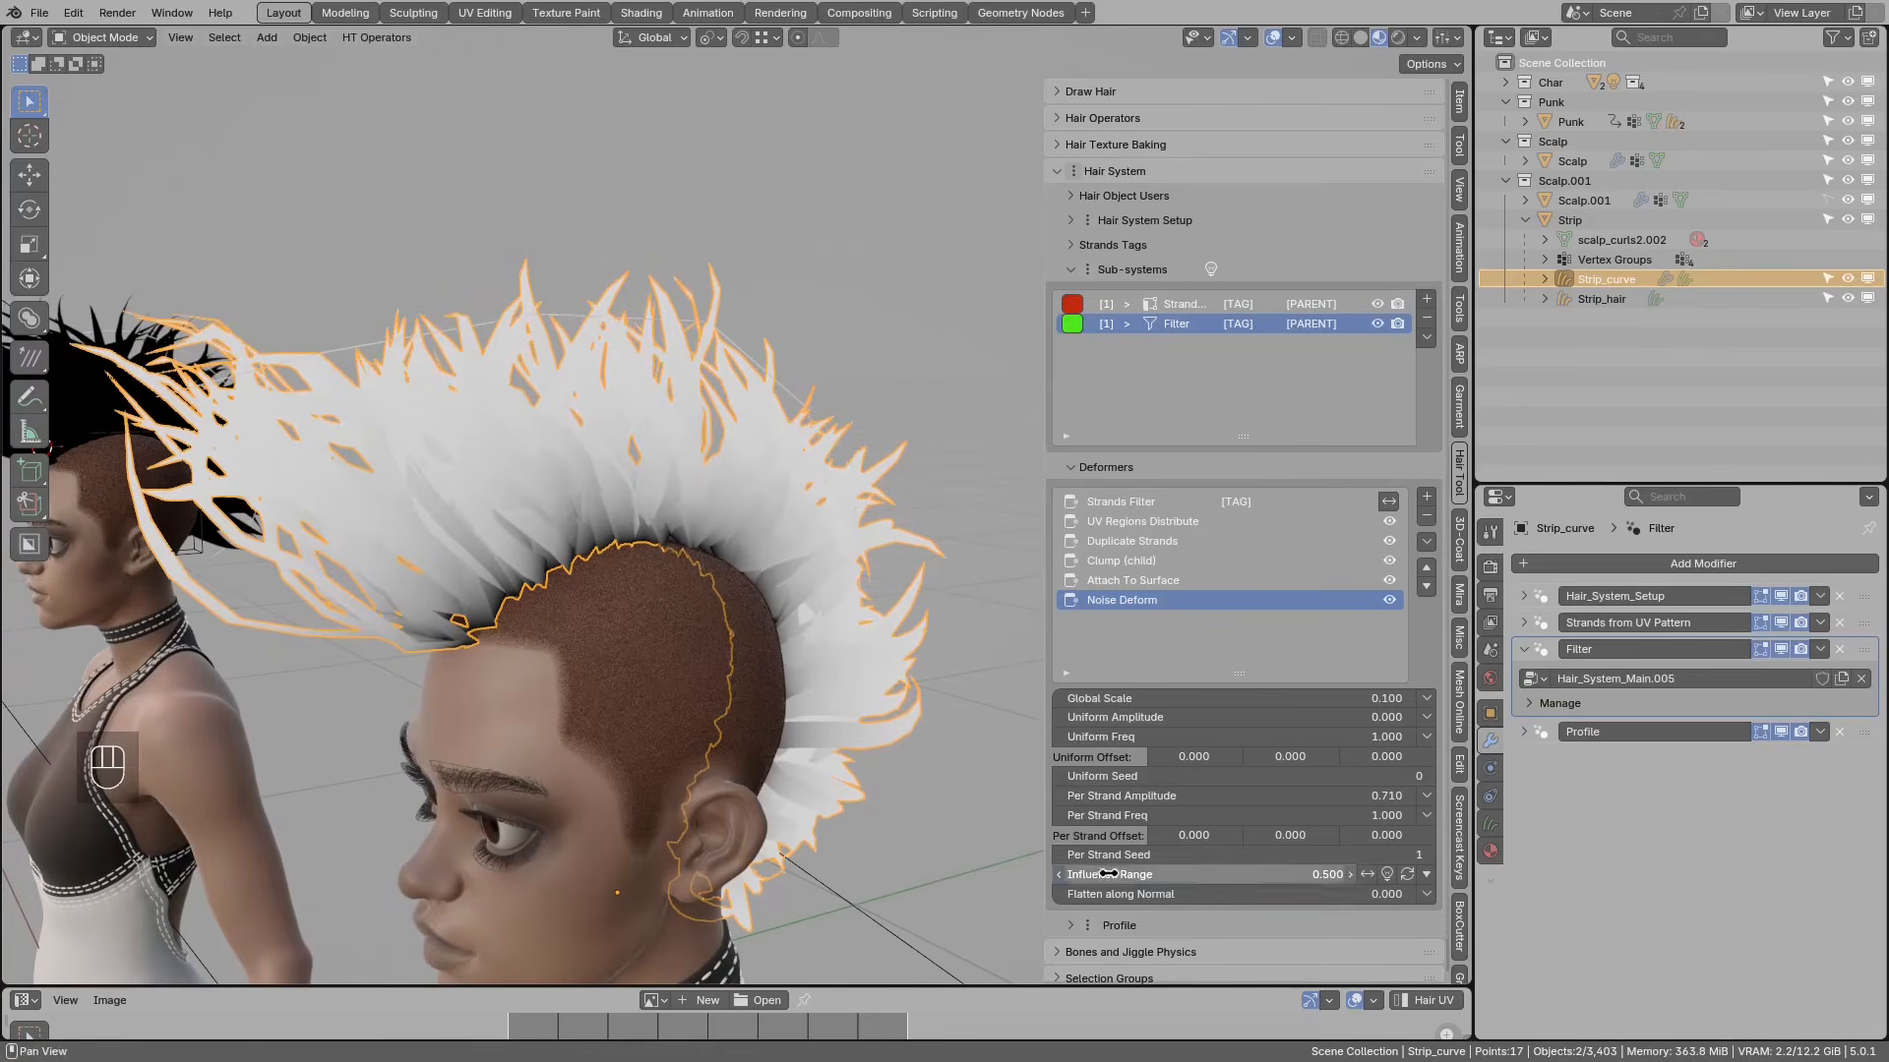
pyautogui.moveTo(1341, 875); pyautogui.dragTo(1387, 874)
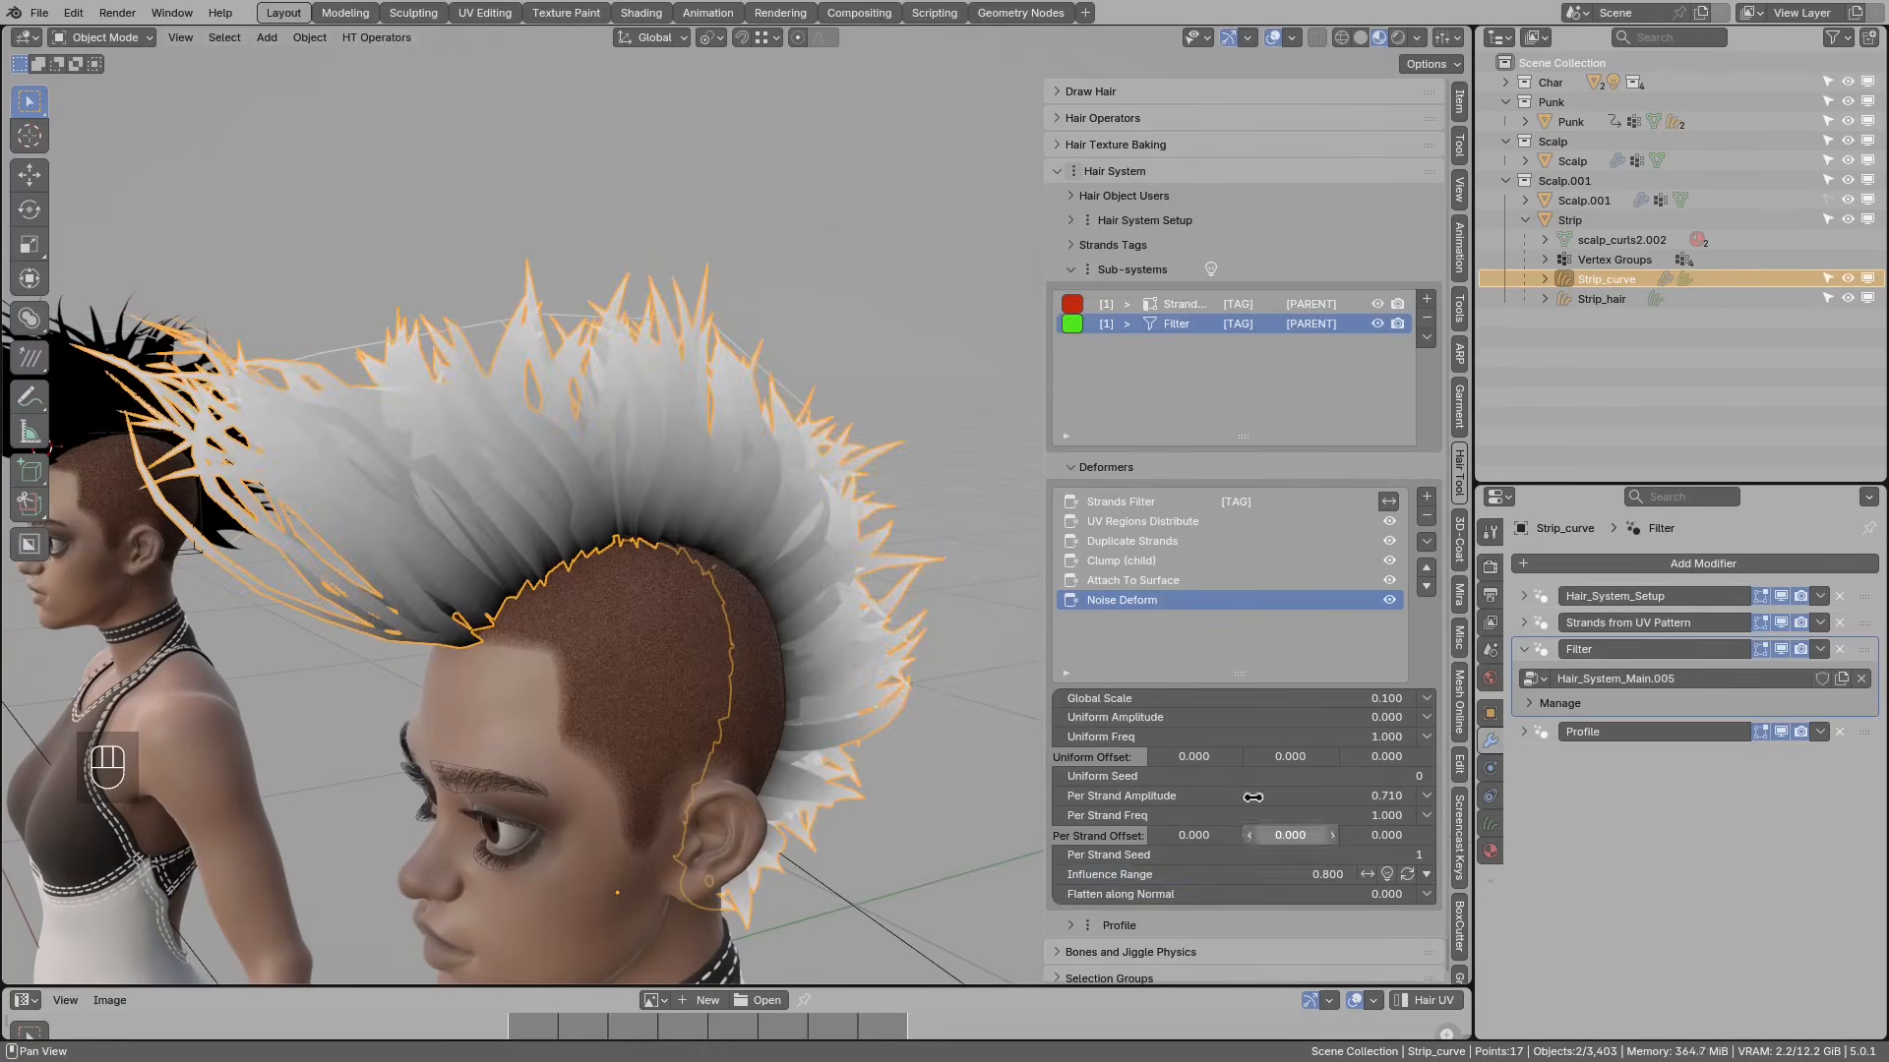
pyautogui.click(1060, 875)
# Step: Circle the noisy short strands at the nape with a temporary annotation and erase it
pyautogui.moveTo(987, 659)
pyautogui.mouseDown(button='middle')
pyautogui.moveTo(752, 529)
pyautogui.moveTo(709, 609)
pyautogui.moveTo(737, 780)
pyautogui.moveTo(597, 576)
pyautogui.moveTo(582, 514)
pyautogui.mouseUp(button='middle')
pyautogui.moveTo(667, 777); pyautogui.dragTo(693, 864)
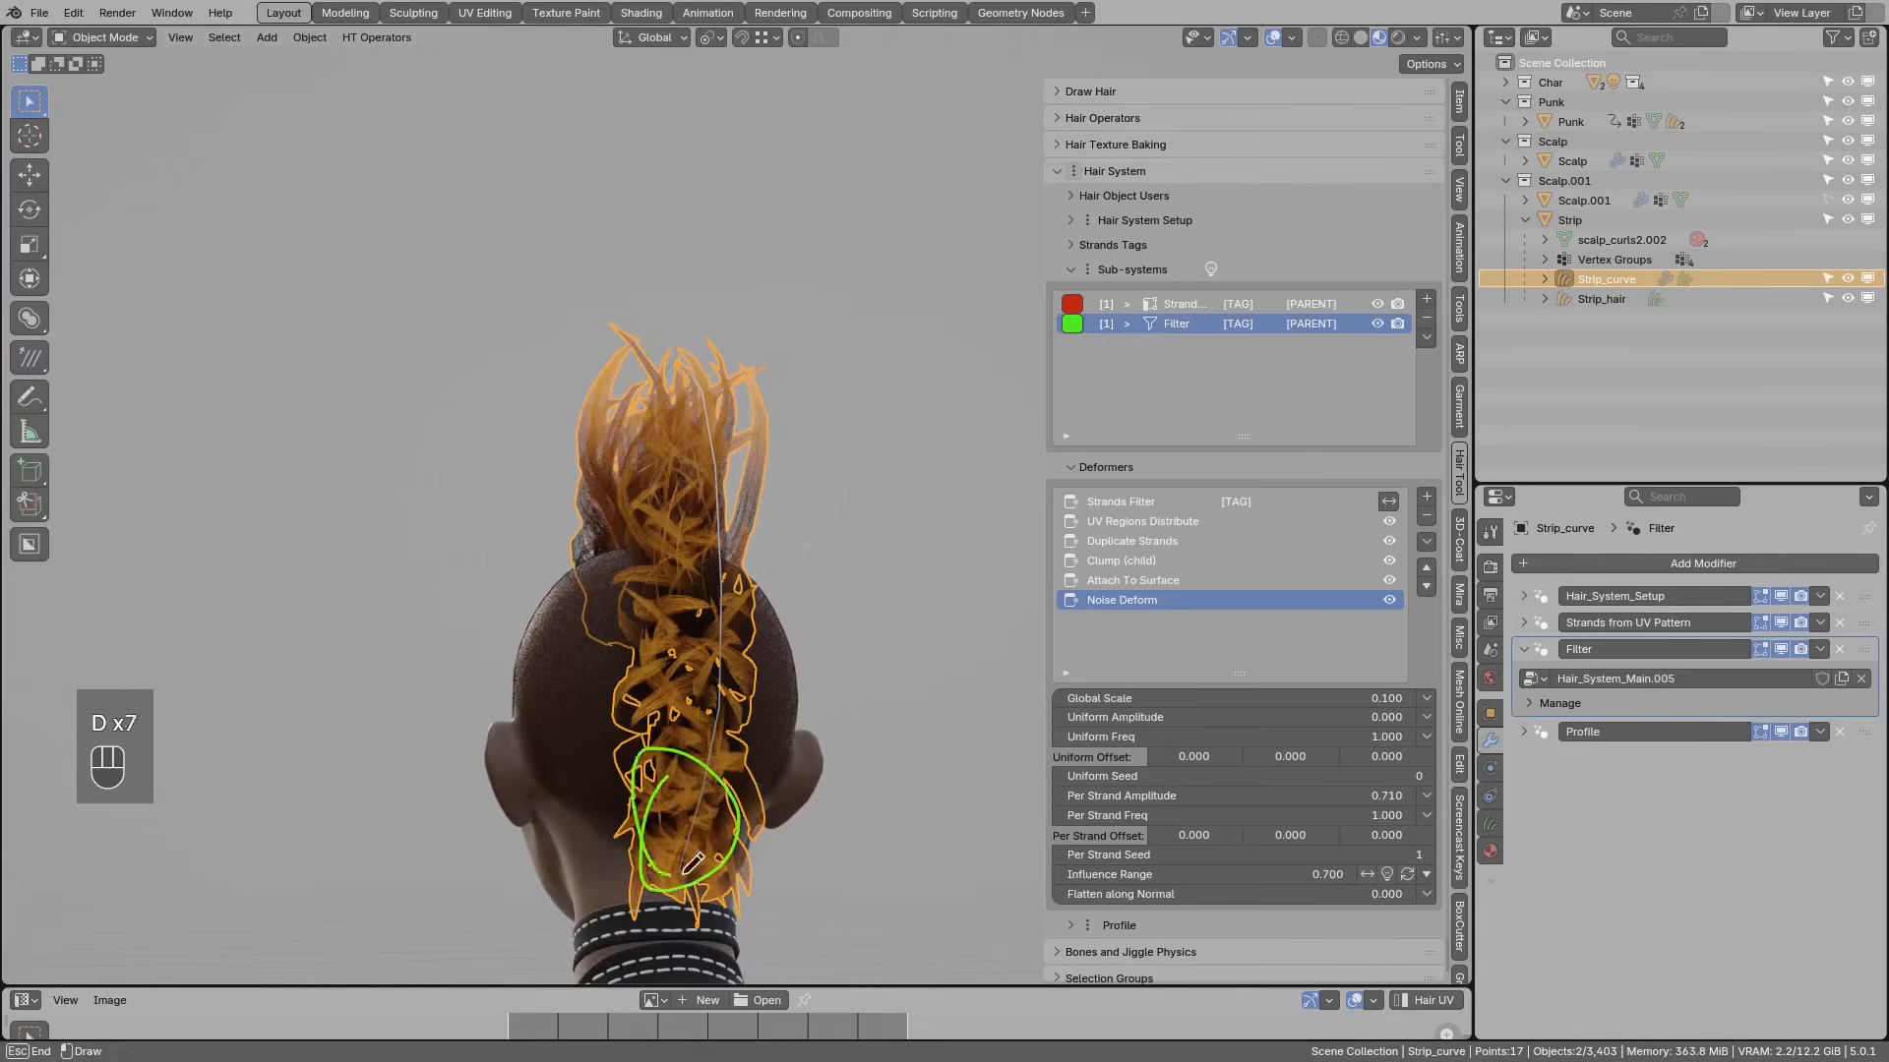
pyautogui.moveTo(692, 863); pyautogui.dragTo(709, 899, button='right')
pyautogui.moveTo(707, 793); pyautogui.dragTo(725, 787, button='middle')
# Step: Deselect the hair and add a Length Mask with Min 0.324 to the noise's Per Strand Amplitude
pyautogui.hotkey('alt', 'a')
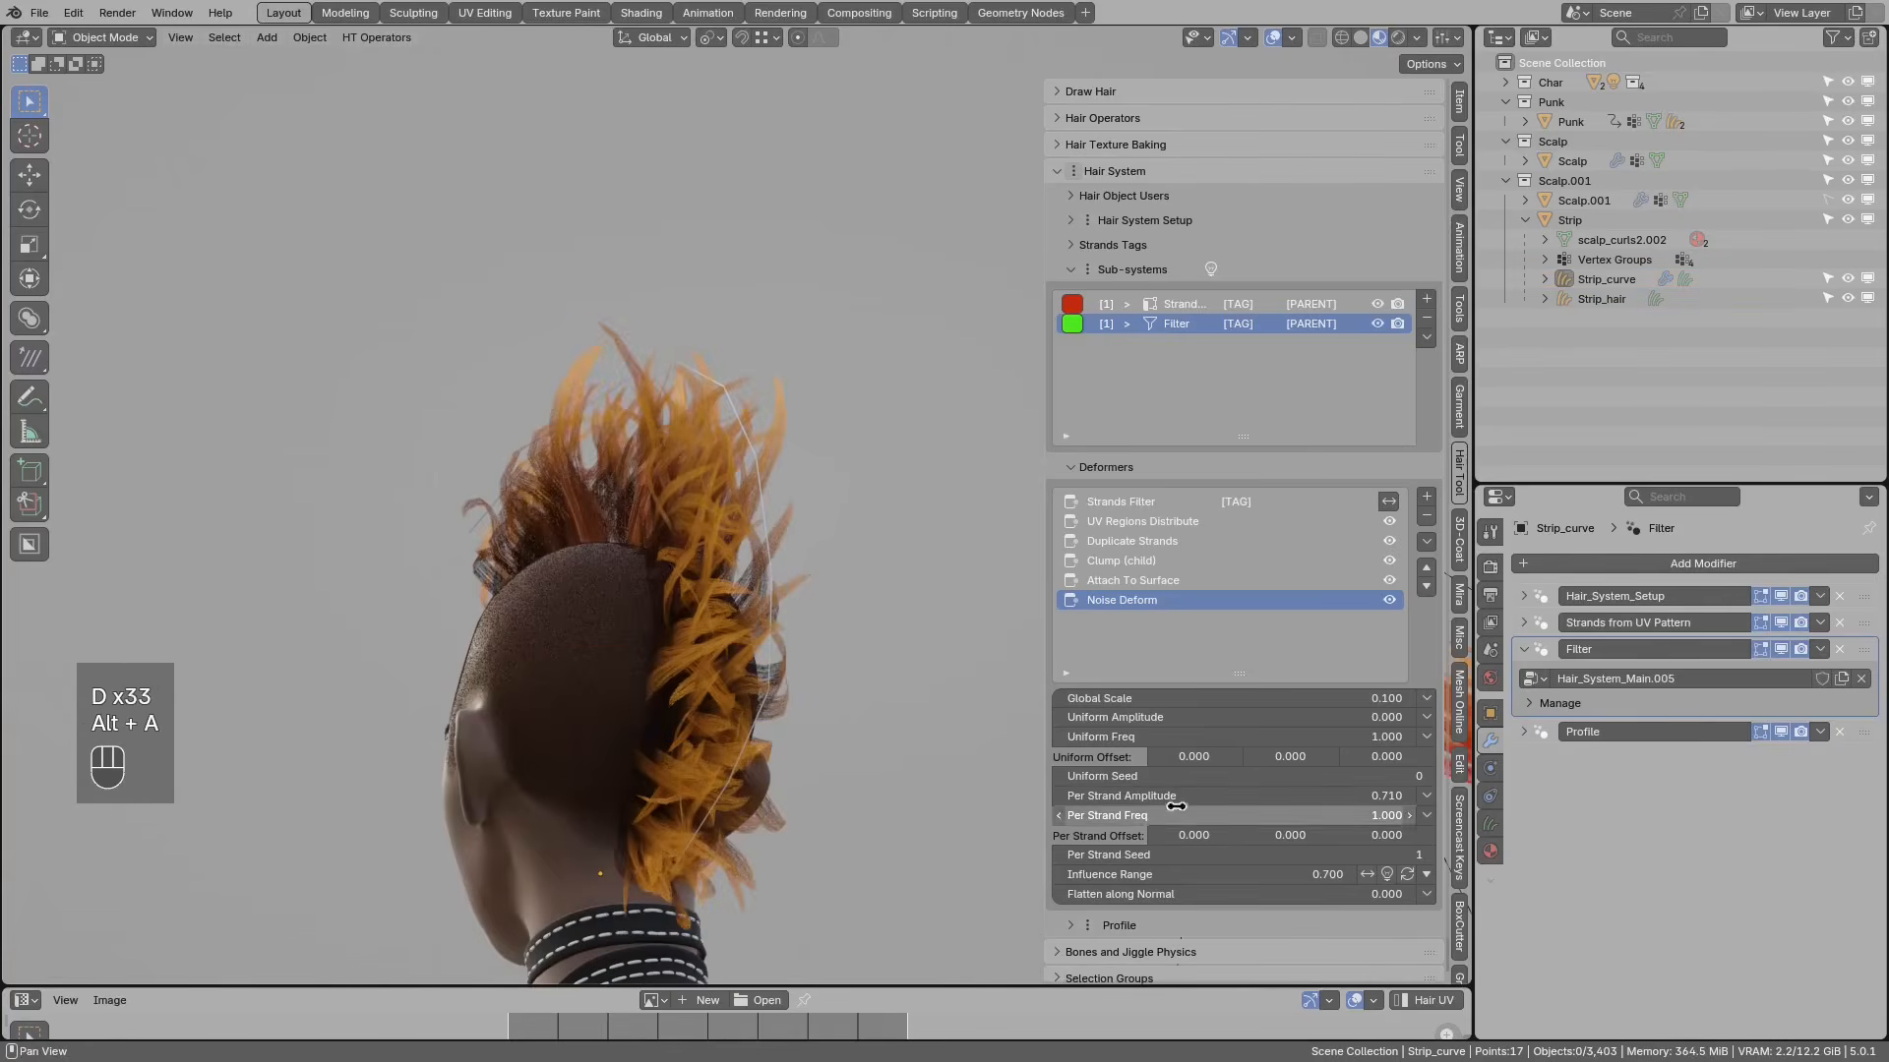
pyautogui.click(1426, 795)
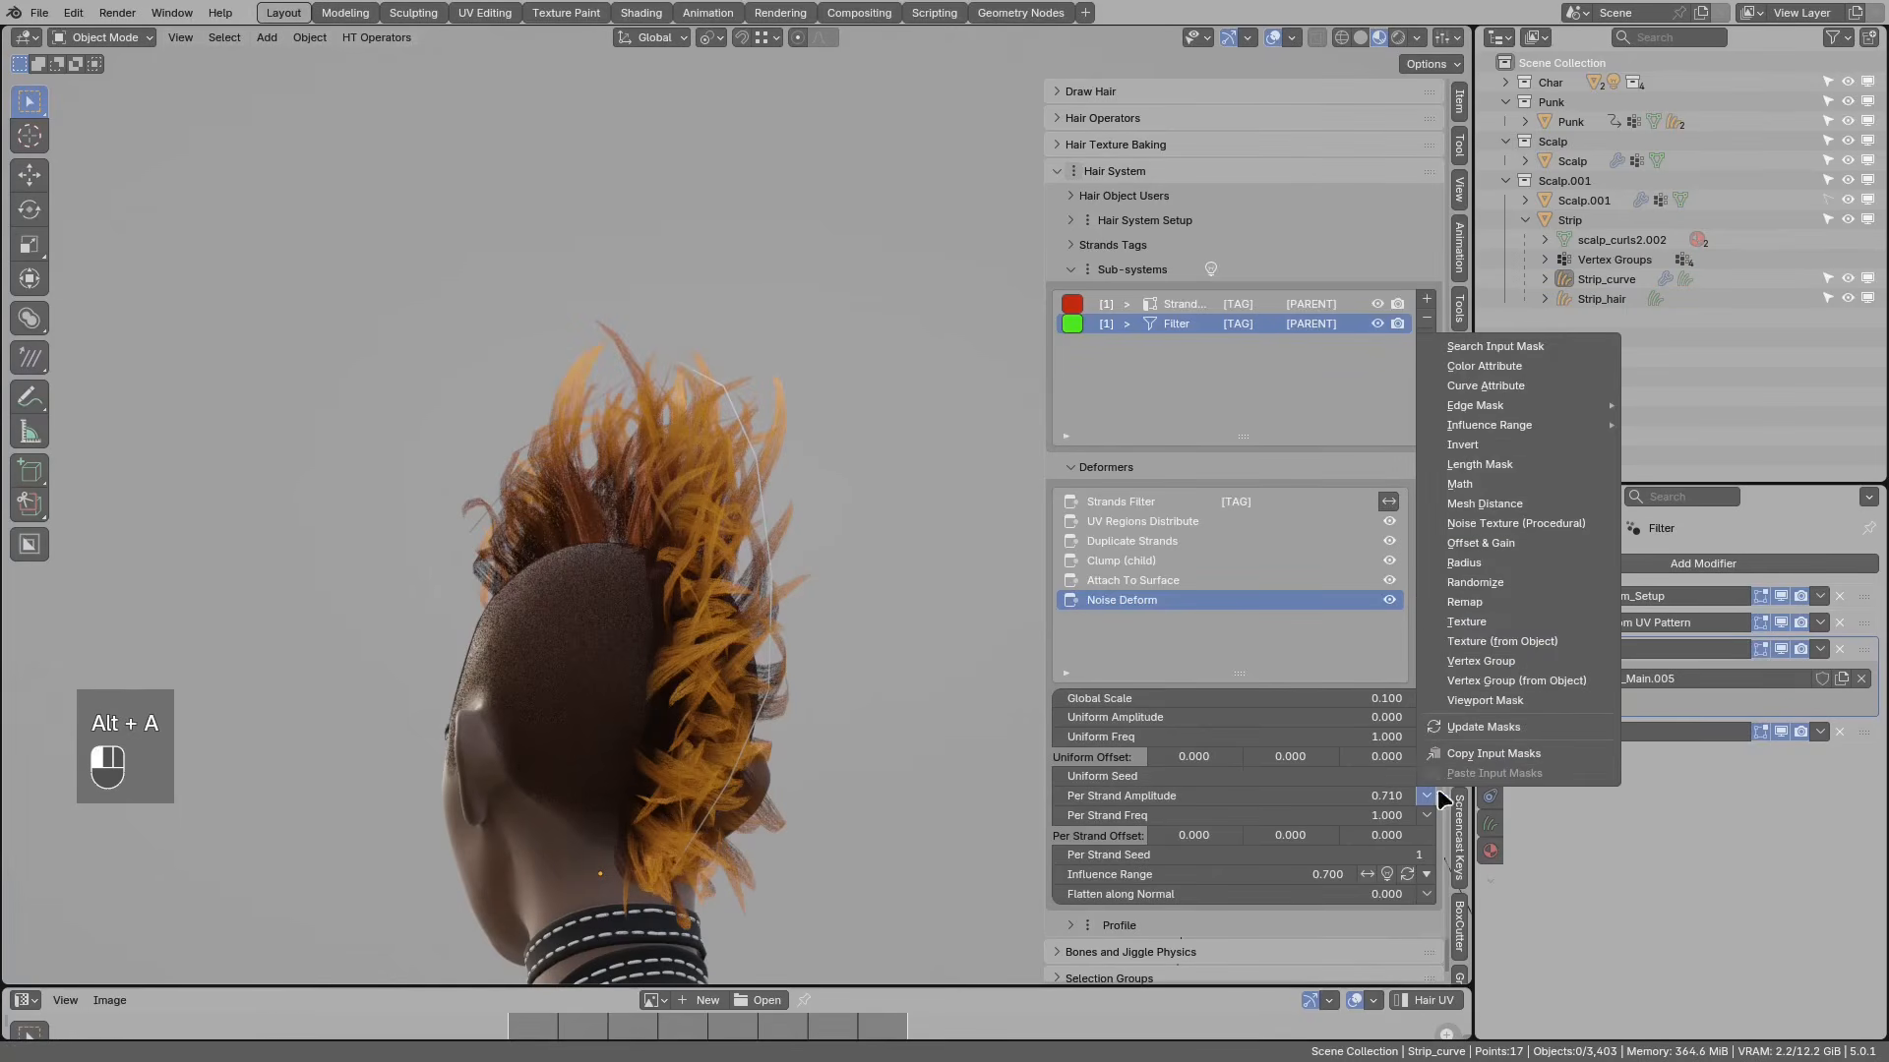
pyautogui.click(1489, 466)
pyautogui.moveTo(984, 718); pyautogui.dragTo(800, 717, button='middle')
pyautogui.moveTo(1111, 835); pyautogui.dragTo(1148, 846)
pyautogui.moveTo(717, 758); pyautogui.dragTo(675, 451, button='middle')
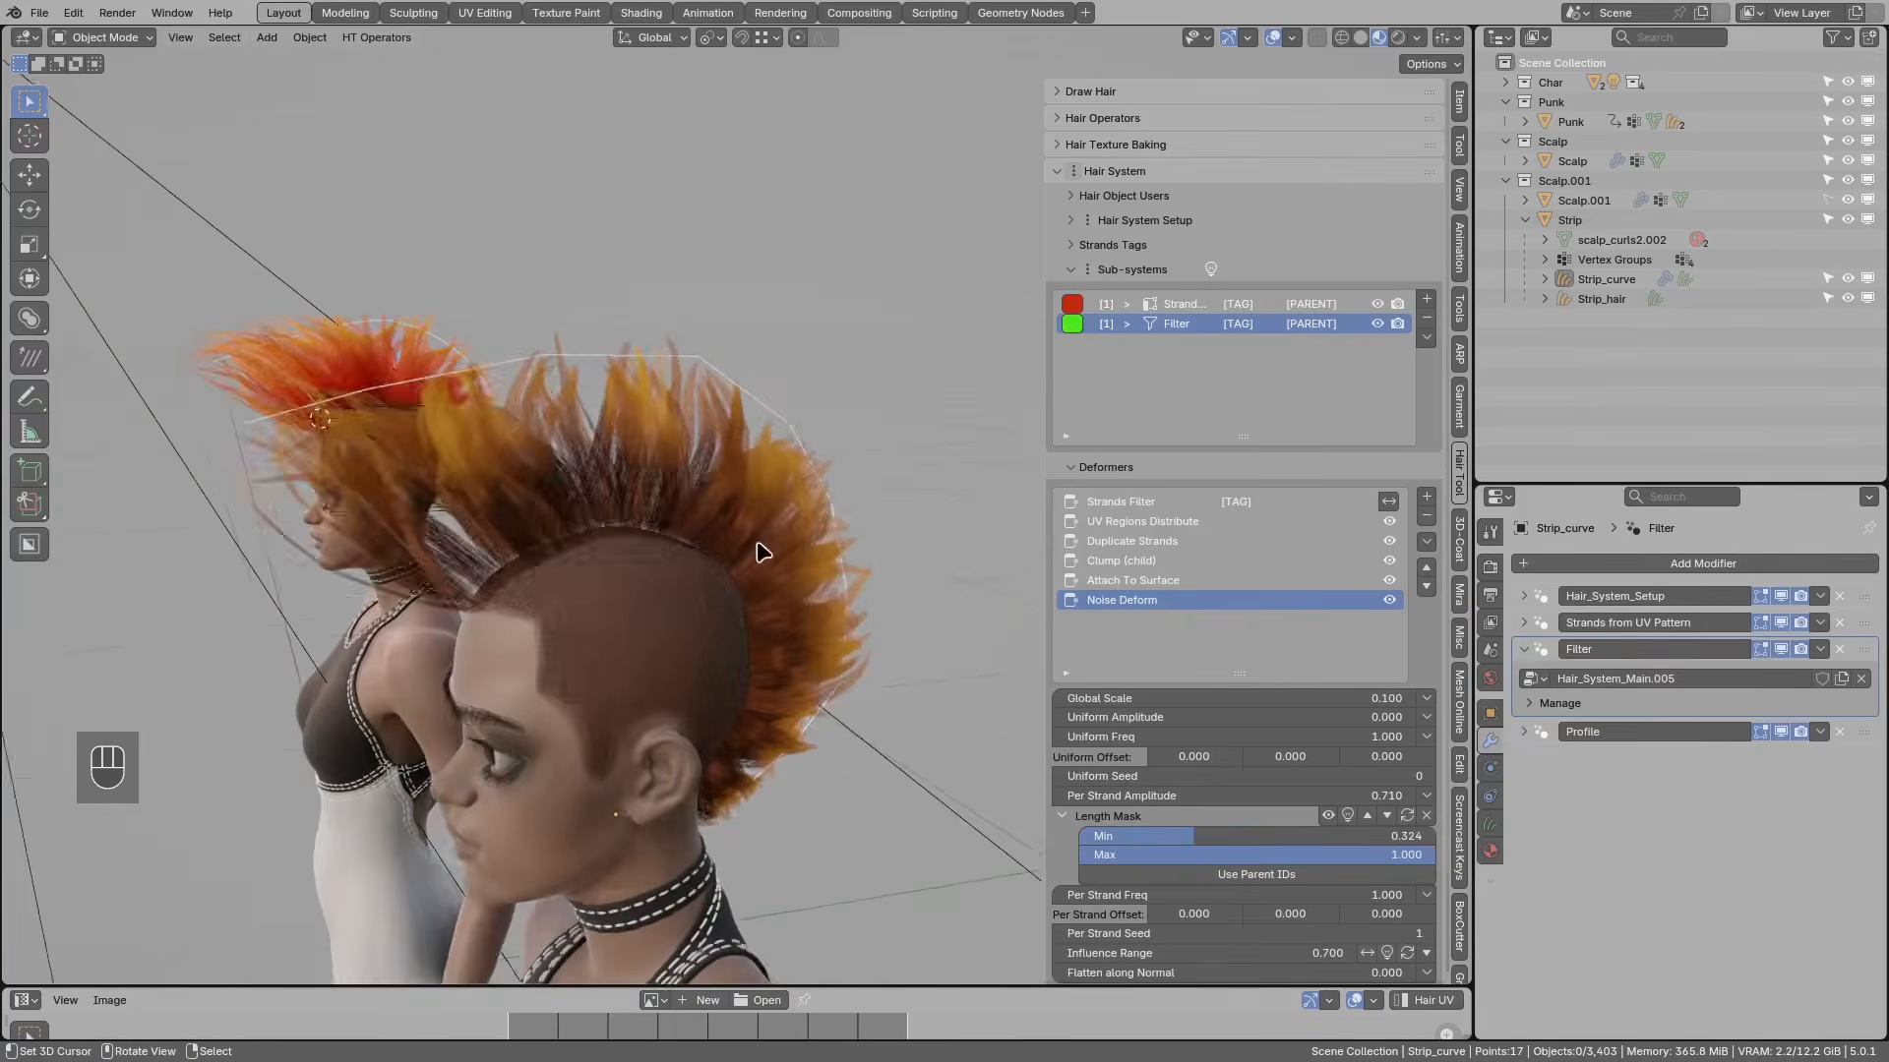
pyautogui.moveTo(718, 511); pyautogui.dragTo(723, 591, button='middle')
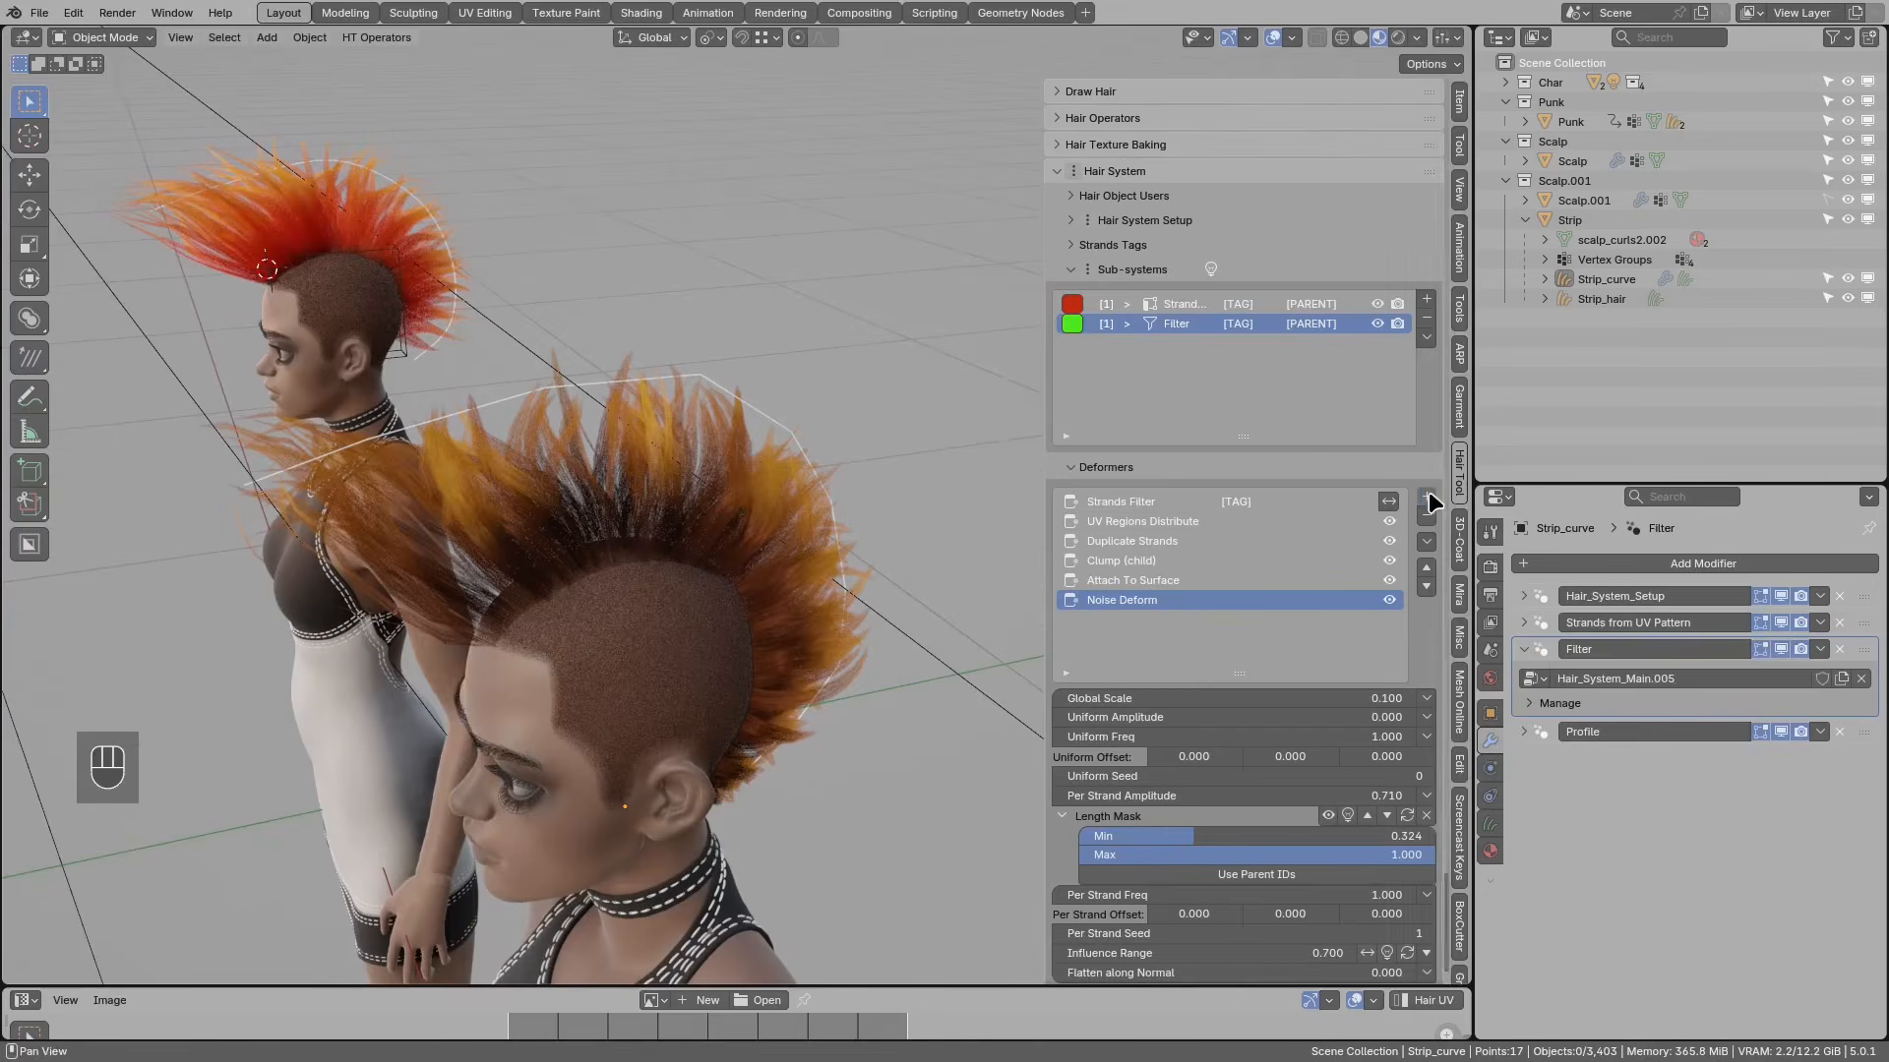
# Step: Add a Lengthen deformer after Noise Deform and set its Extend Fac to 0.321
pyautogui.click(1426, 498)
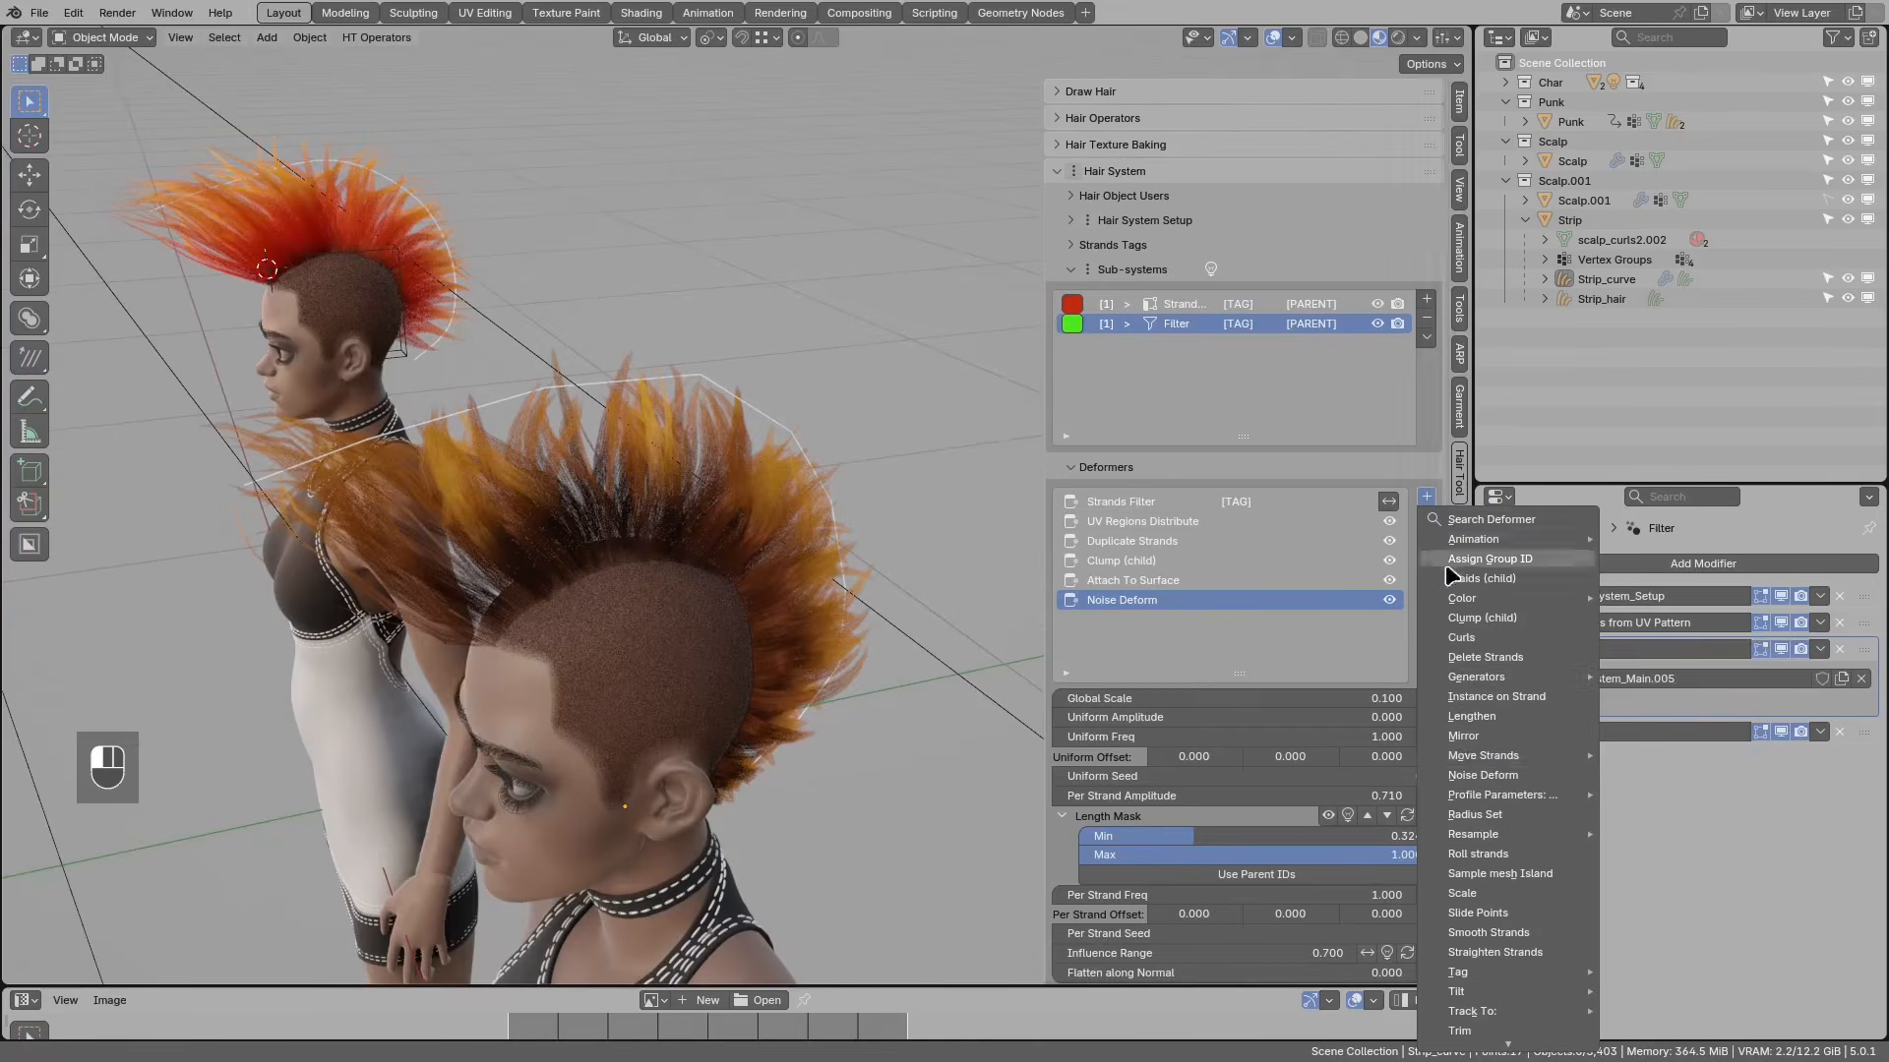
pyautogui.click(1472, 718)
pyautogui.moveTo(1161, 717); pyautogui.dragTo(1211, 718)
# Step: Trace an angular strand at the front tip of the mohawk with a temporary annotation and erase it
pyautogui.moveTo(688, 413); pyautogui.dragTo(521, 531, button='middle')
pyautogui.moveTo(453, 531)
pyautogui.keyDown('shift'); pyautogui.mouseDown(button='middle')
pyautogui.moveTo(624, 615)
pyautogui.moveTo(595, 590)
pyautogui.moveTo(630, 551)
pyautogui.mouseUp(button='middle'); pyautogui.keyUp('shift')
pyautogui.scroll(2, 626, 613)
pyautogui.moveTo(590, 511)
pyautogui.keyDown('shift'); pyautogui.mouseDown(button='middle')
pyautogui.moveTo(704, 570)
pyautogui.moveTo(690, 486)
pyautogui.mouseUp(button='middle'); pyautogui.keyUp('shift')
pyautogui.scroll(2, 704, 571)
pyautogui.press('d')
pyautogui.moveTo(691, 486)
pyautogui.mouseDown()
pyautogui.moveTo(629, 428)
pyautogui.moveTo(504, 410)
pyautogui.mouseUp()
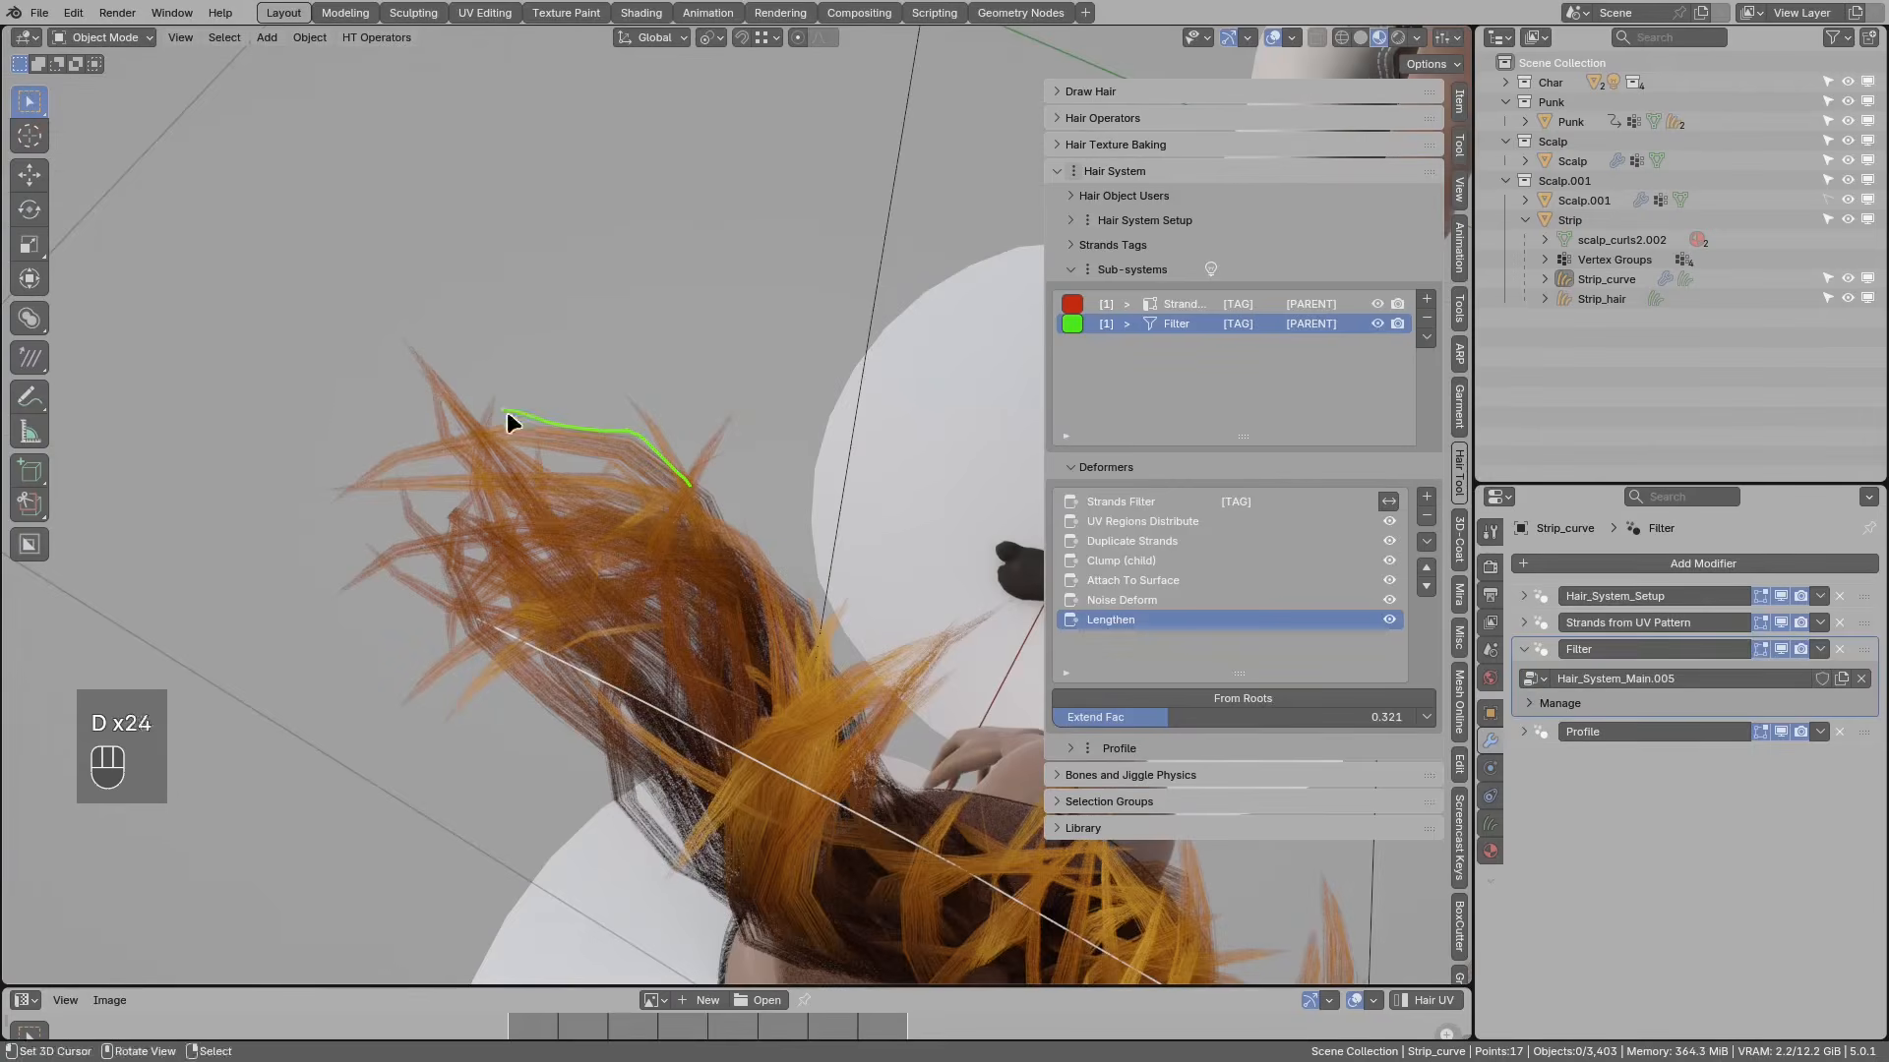
pyautogui.moveTo(468, 436); pyautogui.dragTo(616, 431, button='right')
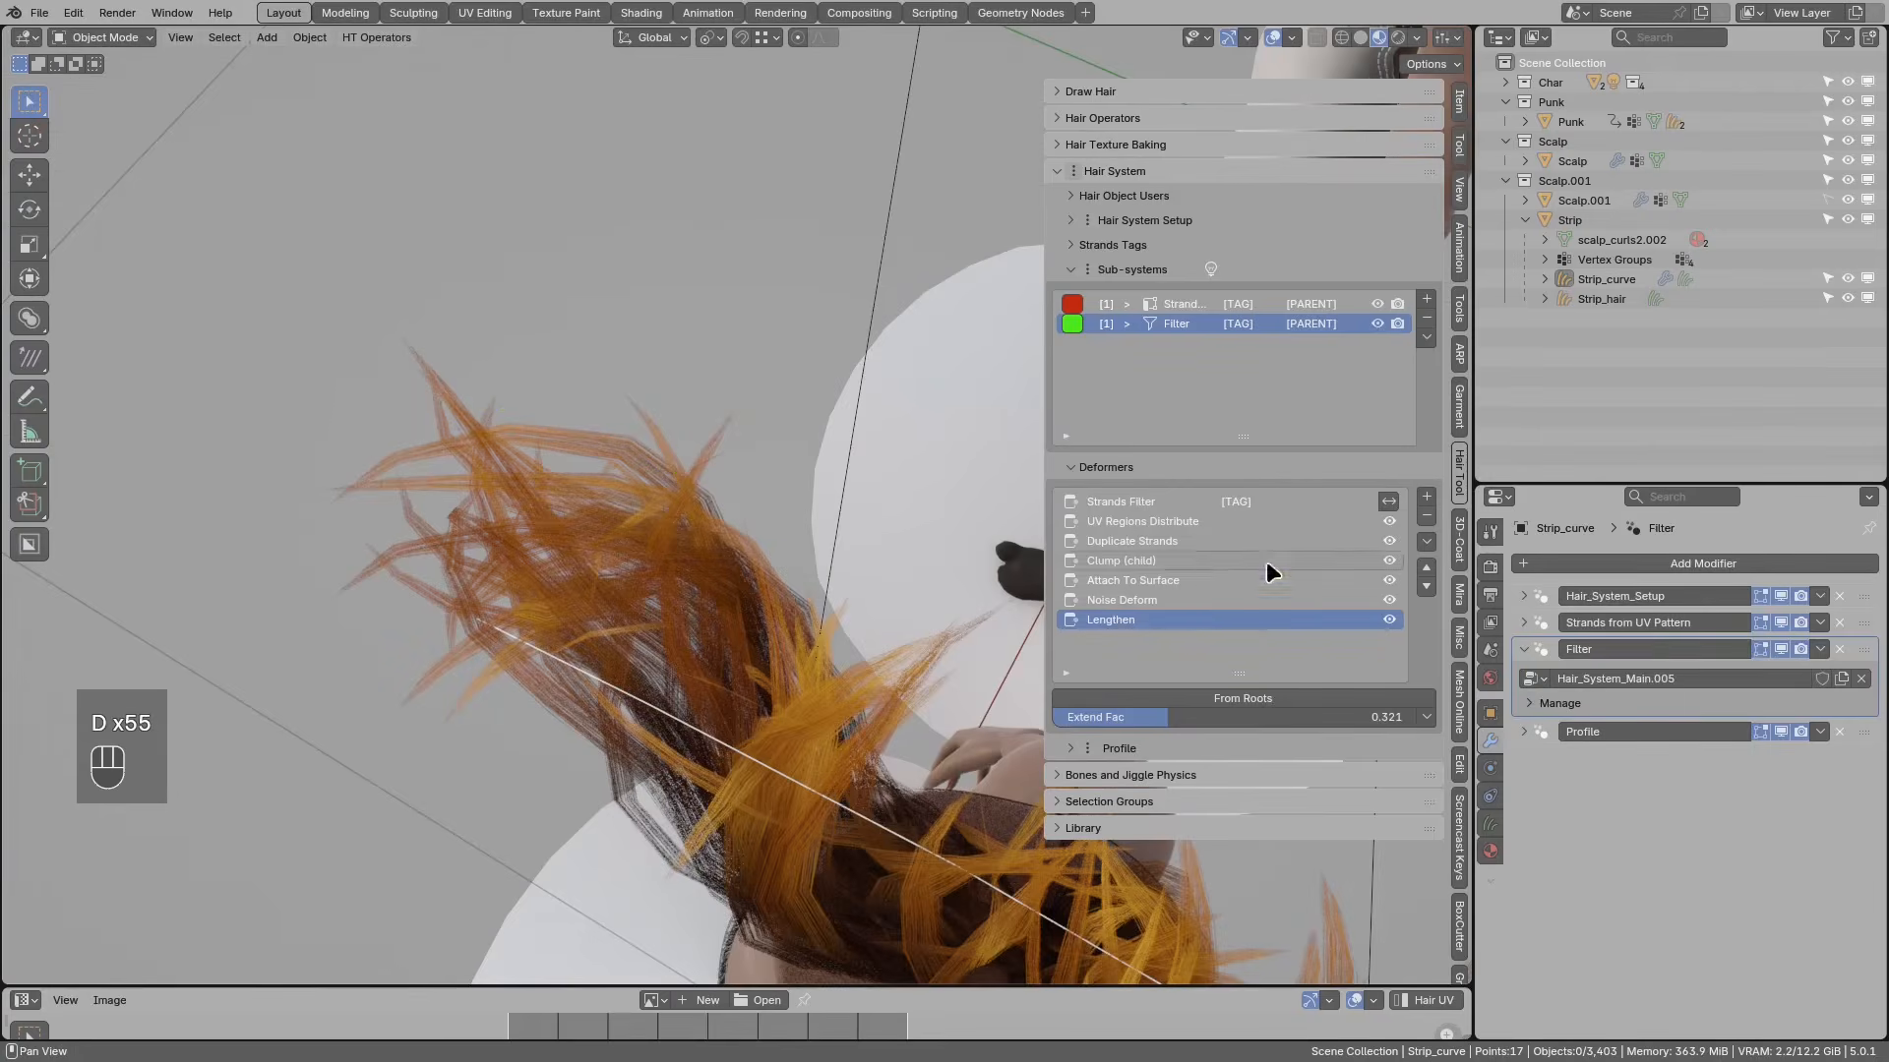
# Step: Try Resample Affected Strands with 4 subdivision steps on the Strands Filter, then turn it off
pyautogui.click(1141, 502)
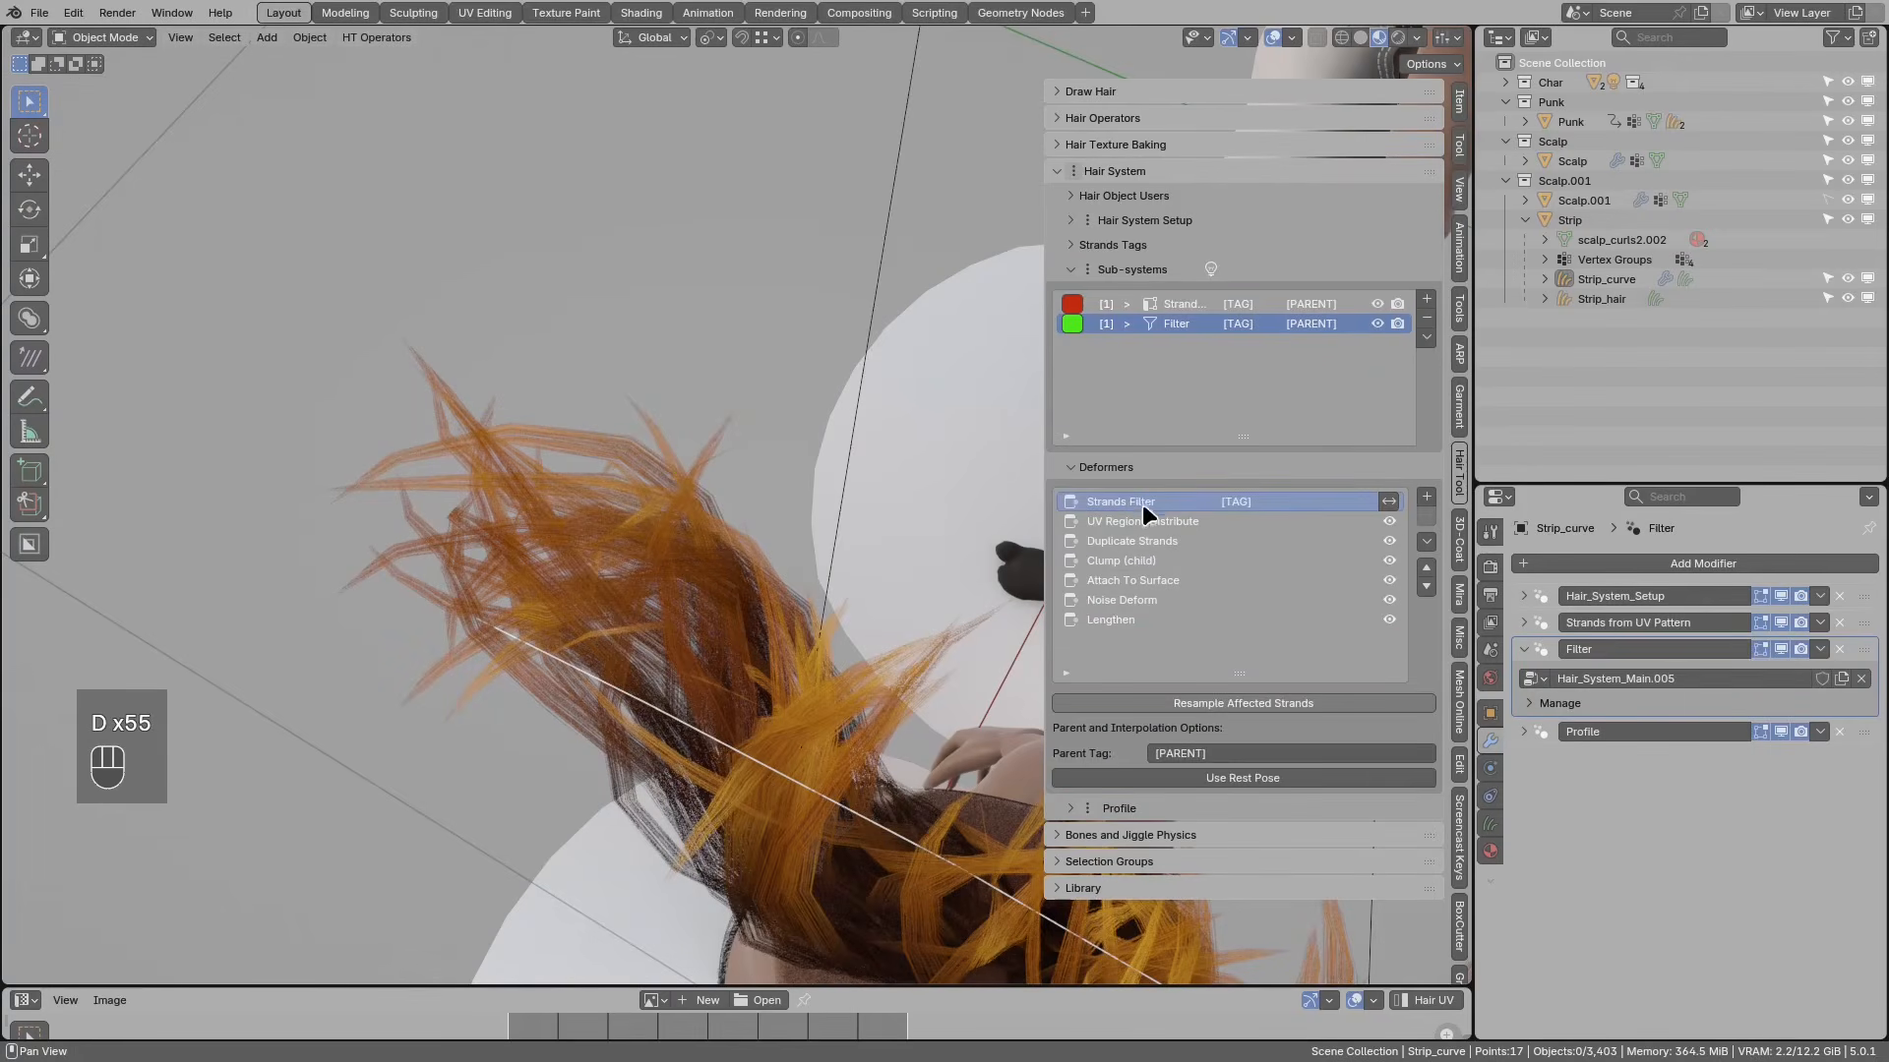
pyautogui.click(1224, 701)
pyautogui.moveTo(1225, 722); pyautogui.dragTo(1415, 736)
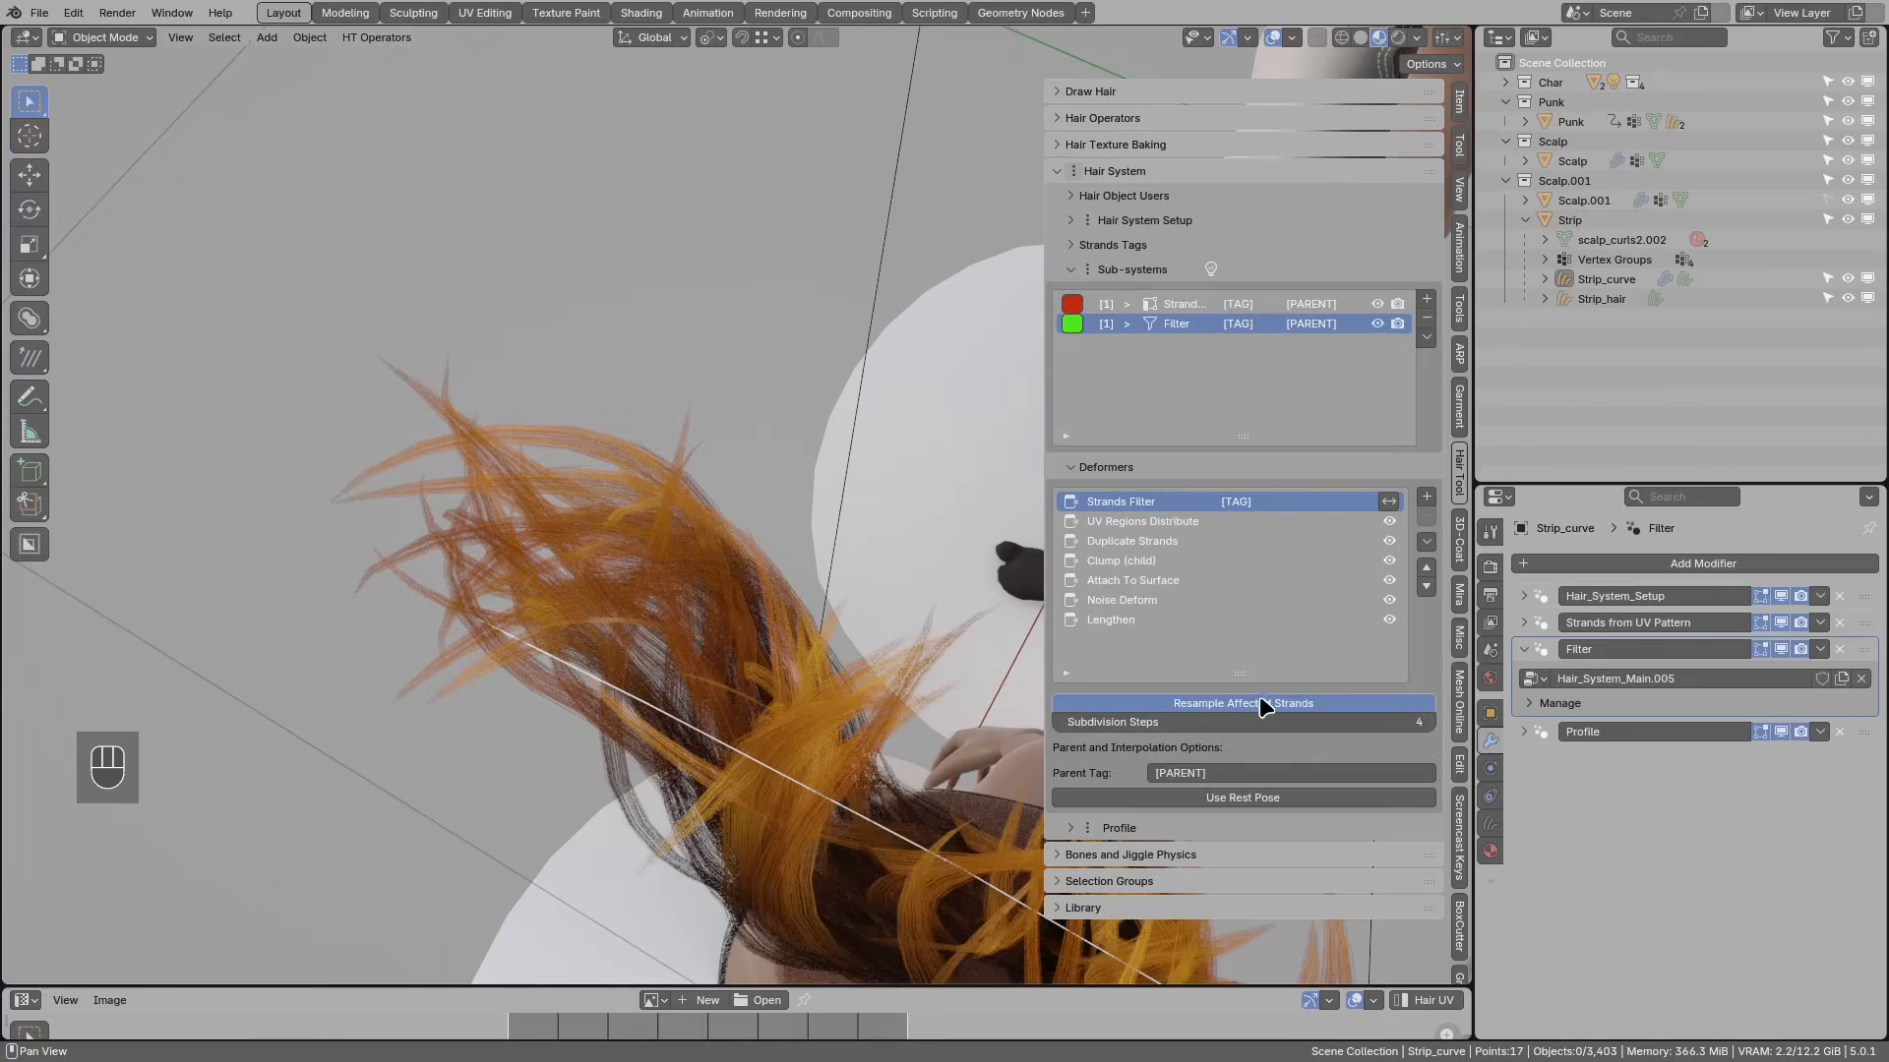
pyautogui.moveTo(880, 642); pyautogui.dragTo(822, 717, button='middle')
pyautogui.click(1198, 705)
pyautogui.scroll(2, 649, 529)
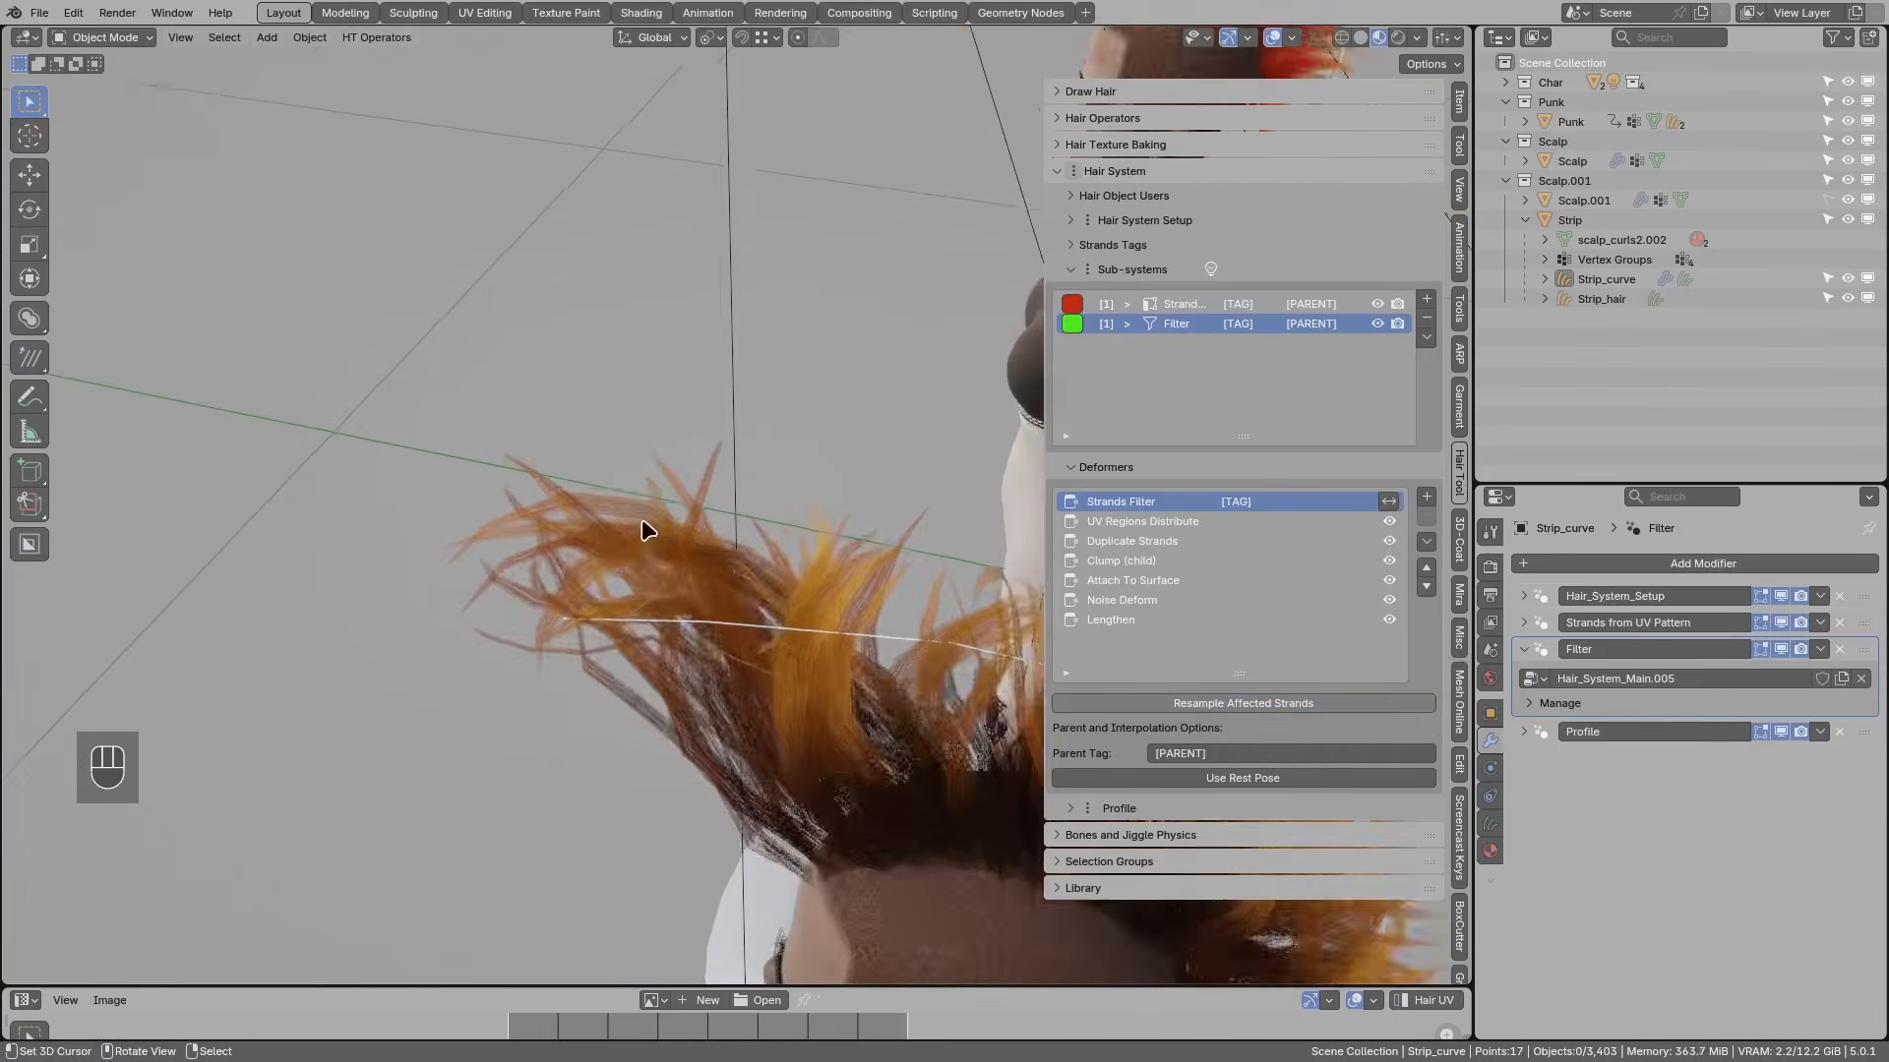
# Step: Add a Subdivide At Angle deformer after Lengthen and set its Angle Threshold to 20°
pyautogui.moveTo(645, 527); pyautogui.dragTo(638, 553, button='middle')
pyautogui.click(1127, 625)
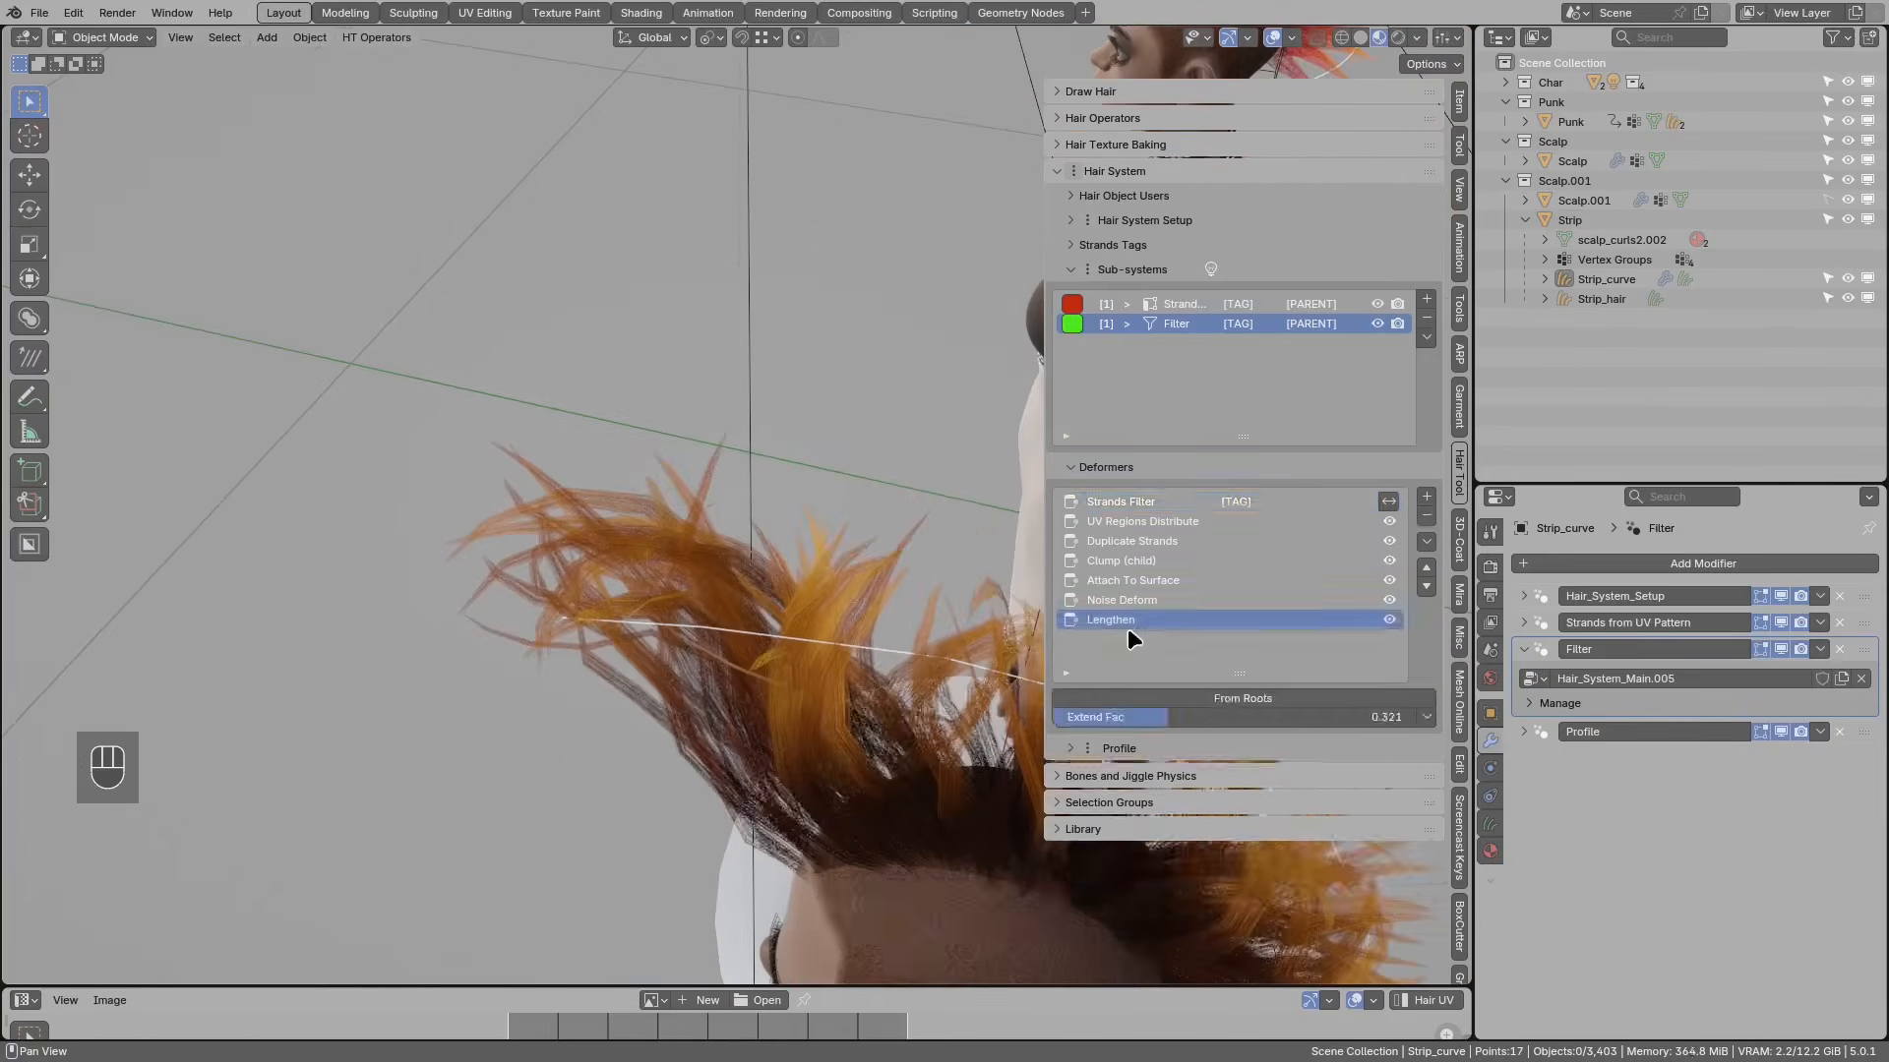
pyautogui.click(1426, 496)
pyautogui.moveTo(1465, 834)
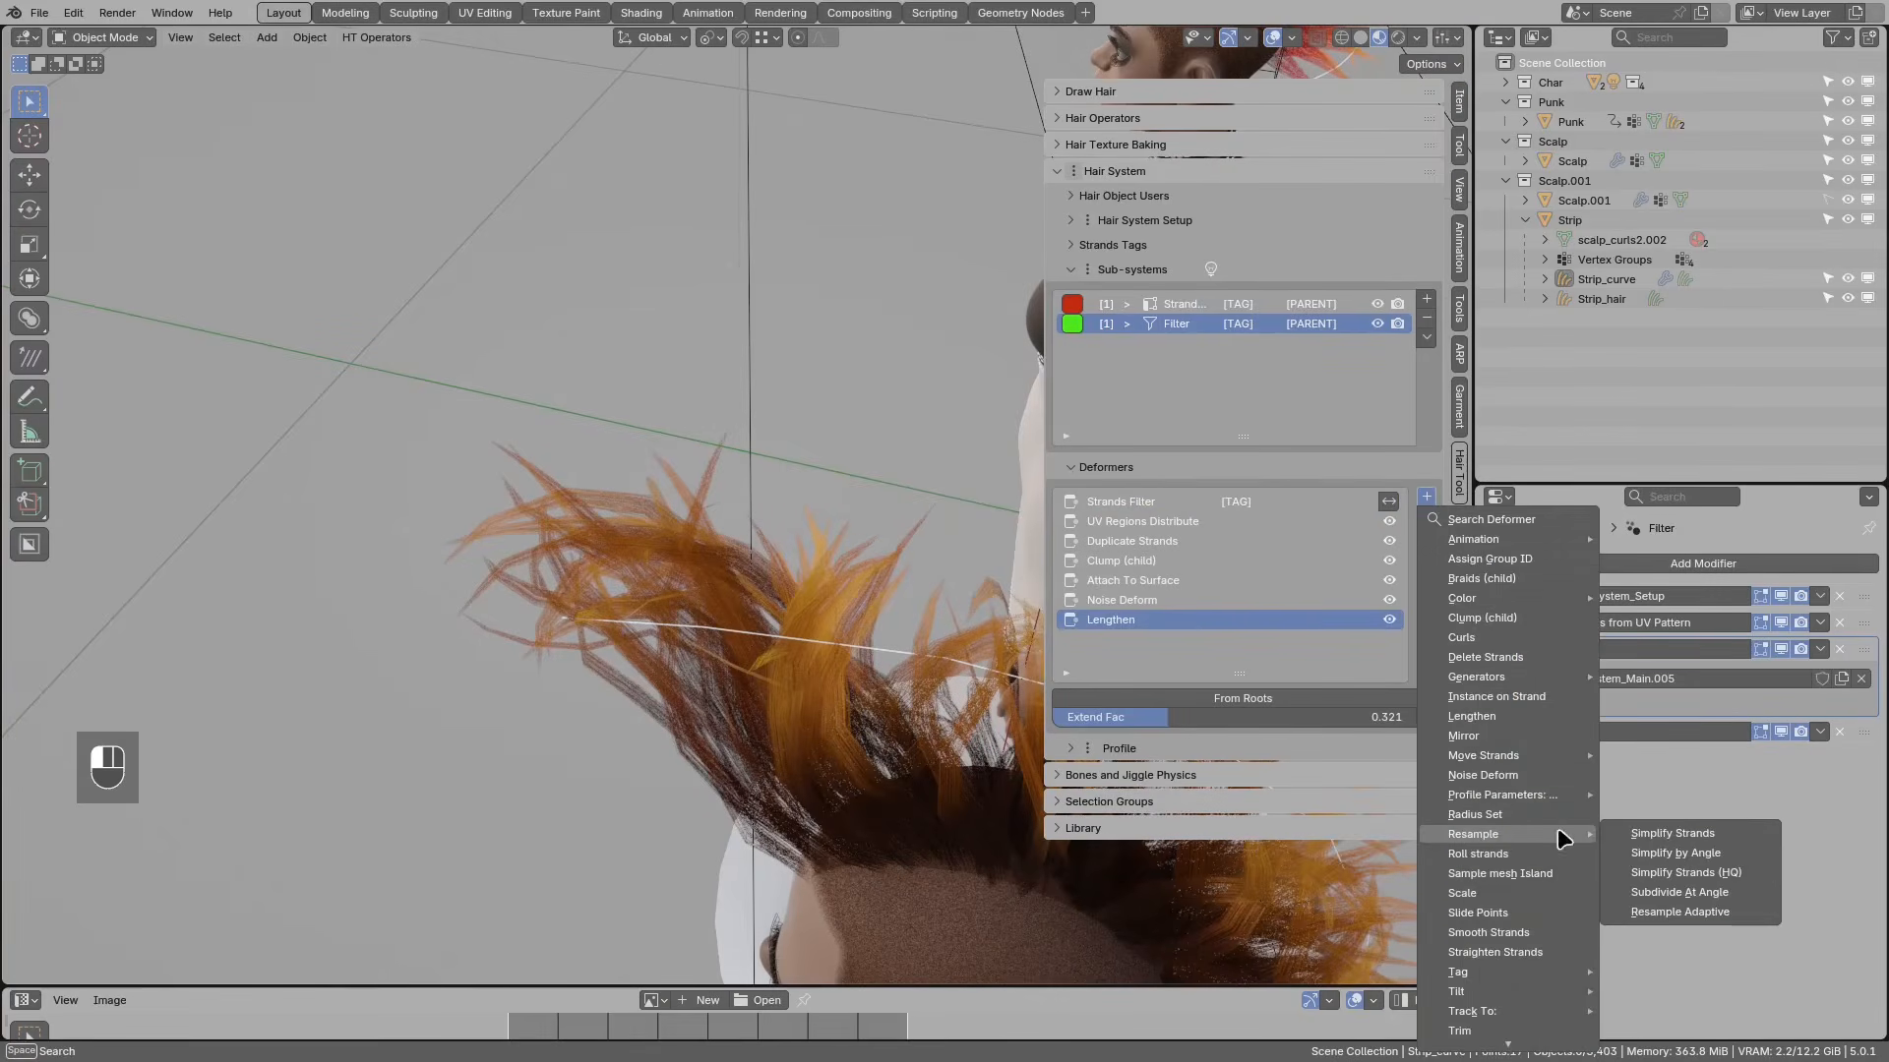
pyautogui.click(1666, 893)
pyautogui.moveTo(989, 694); pyautogui.dragTo(610, 622, button='middle')
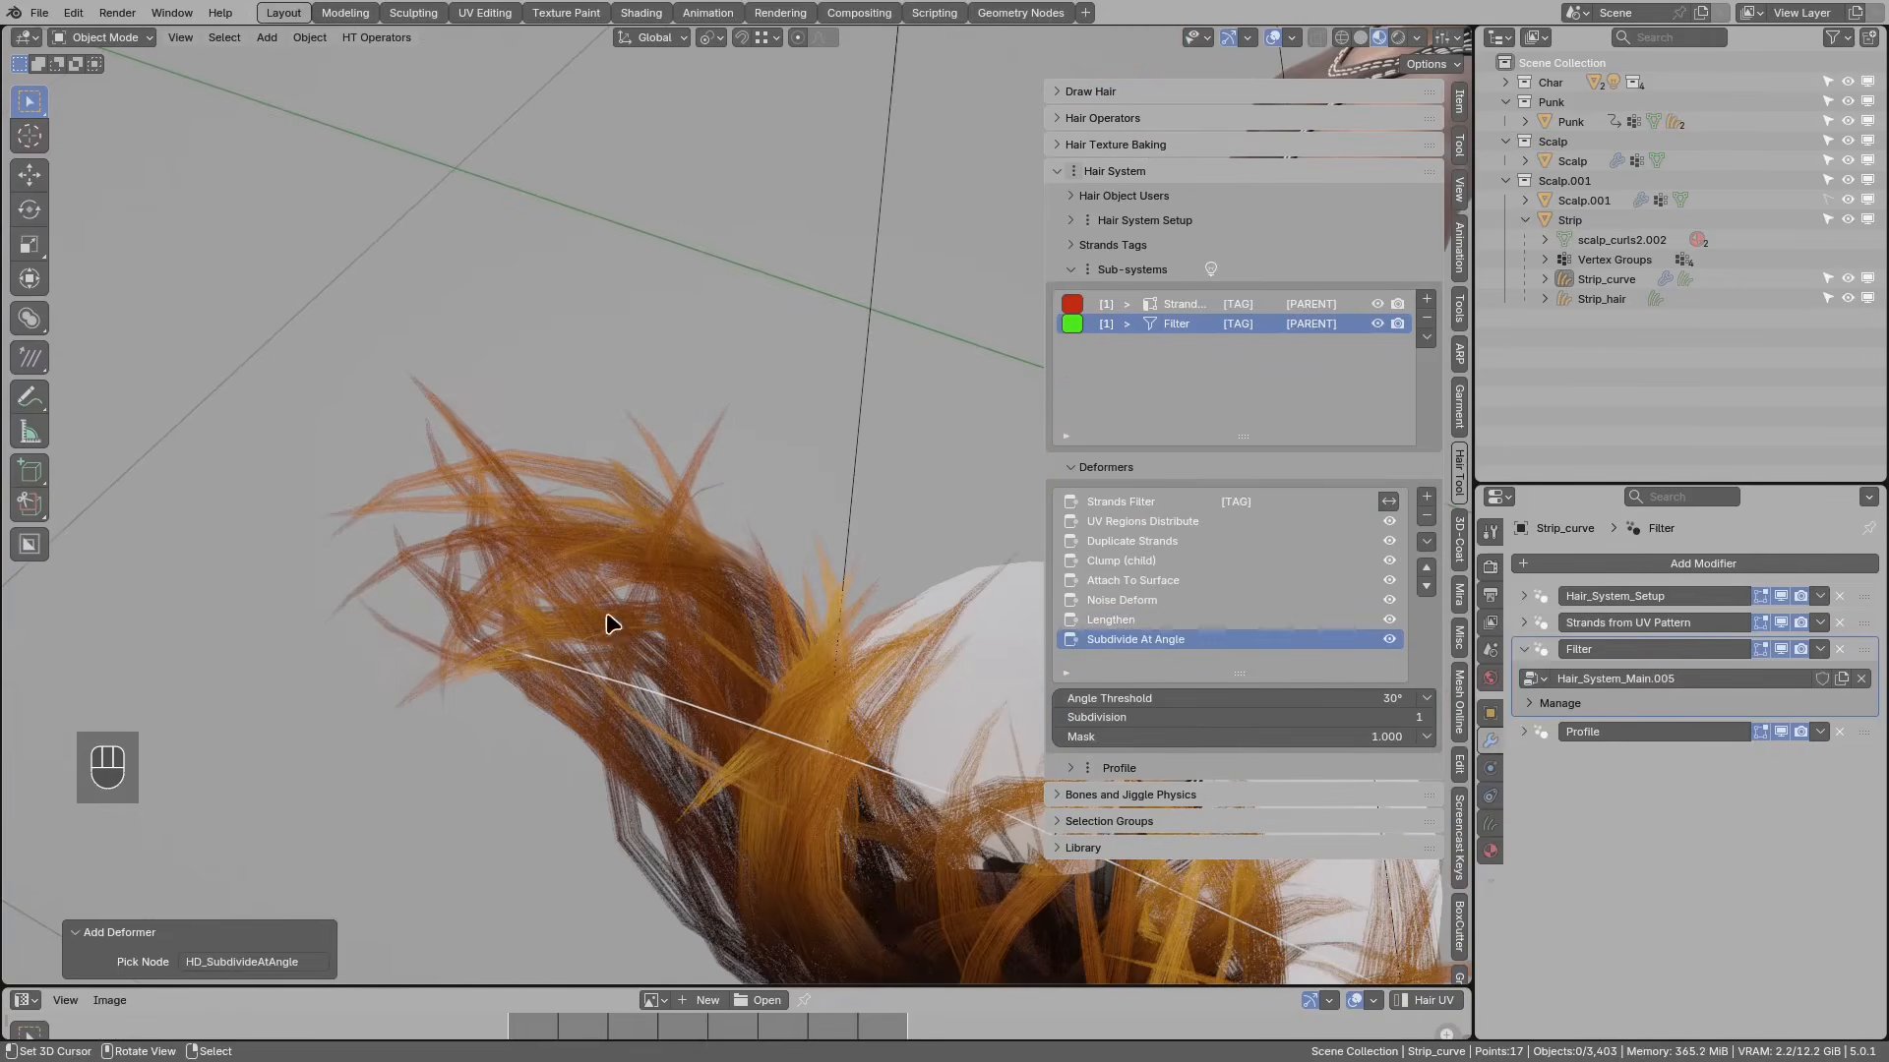
pyautogui.doubleClick(1195, 696)
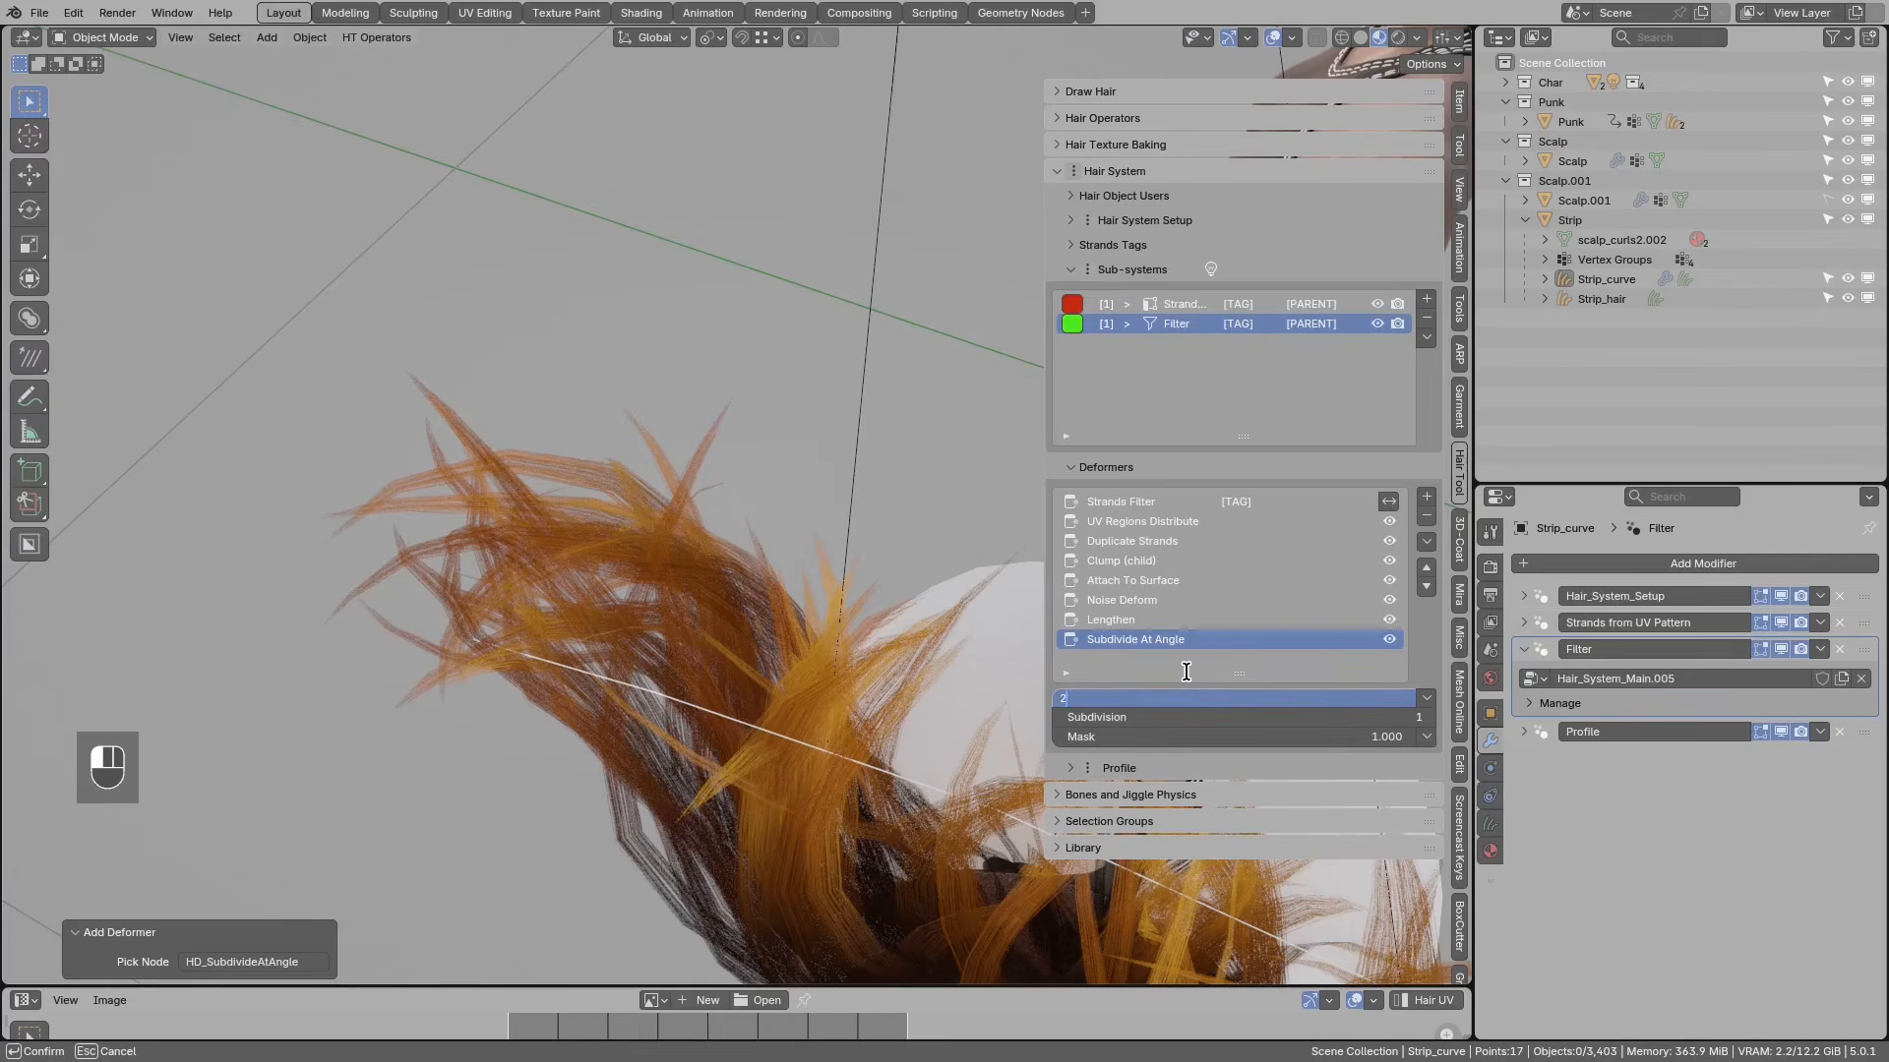
pyautogui.press('Return')
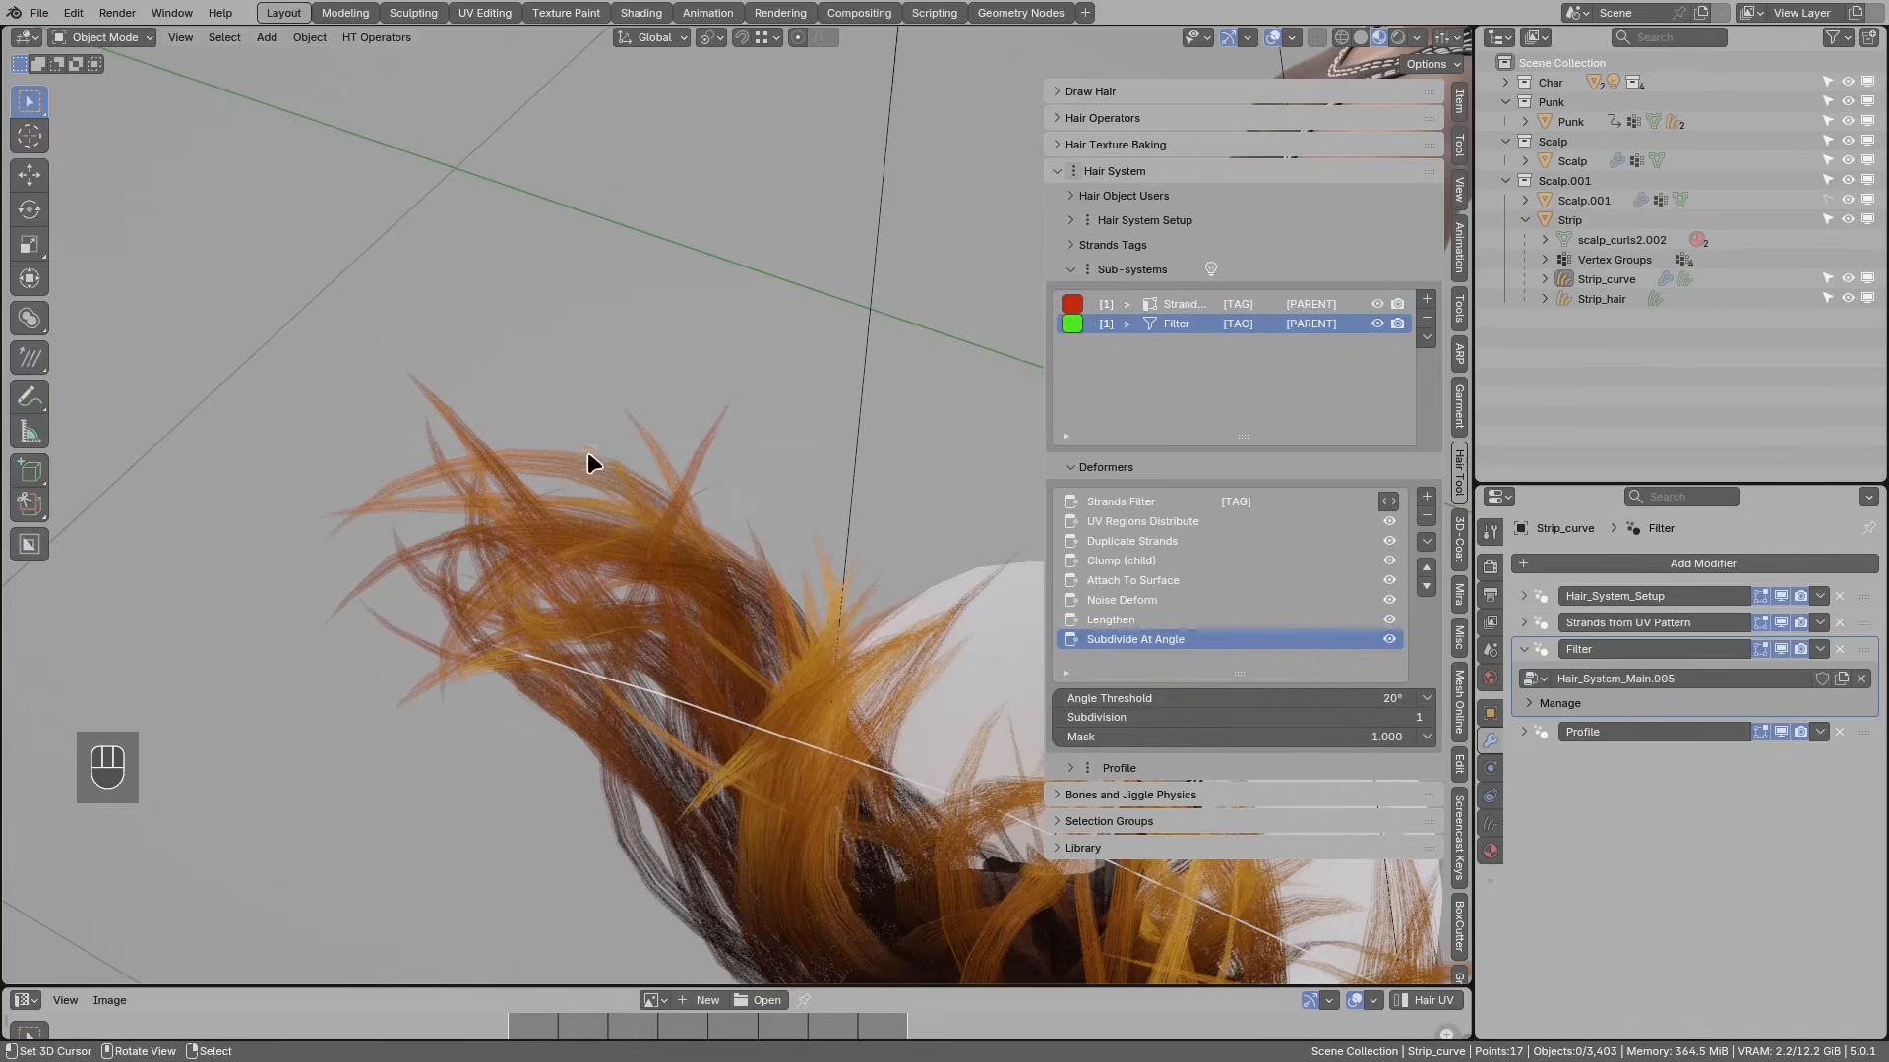
# Step: Trace a strand at the mohawk's front with a temporary annotation, erase it, and compare the hair with Subdivide At Angle off and on
pyautogui.moveTo(617, 469); pyautogui.dragTo(591, 452)
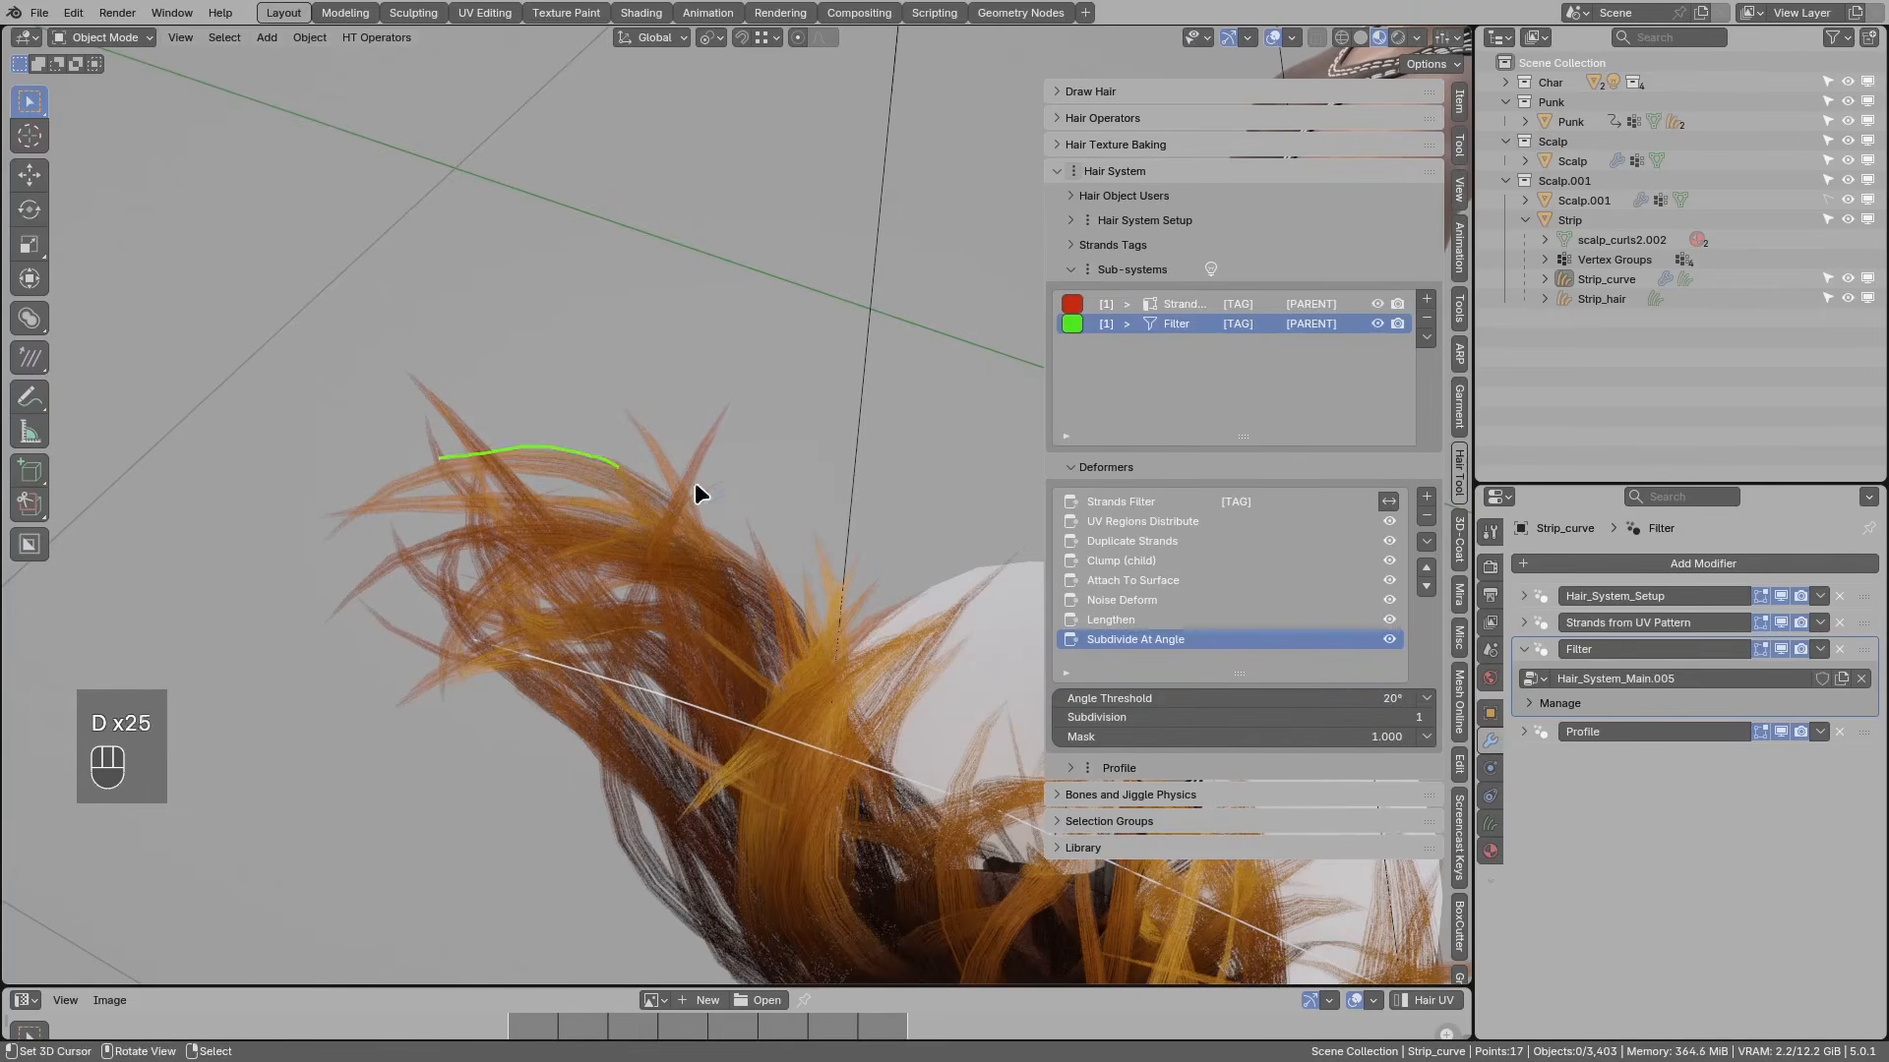
pyautogui.moveTo(477, 422); pyautogui.dragTo(580, 454, button='right')
pyautogui.click(1389, 639)
pyautogui.click(1389, 640)
# Step: Sketch a bent strand with arcs marking its corner angles above the mohawk as a temporary annotation, and erase it
pyautogui.scroll(-3, 584, 479)
pyautogui.moveTo(583, 479); pyautogui.dragTo(482, 389, button='middle')
pyautogui.scroll(-3, 646, 463)
pyautogui.moveTo(482, 389)
pyautogui.keyDown('shift'); pyautogui.mouseDown(button='middle')
pyautogui.moveTo(458, 457)
pyautogui.moveTo(645, 452)
pyautogui.moveTo(729, 506)
pyautogui.mouseUp(button='middle'); pyautogui.keyUp('shift')
pyautogui.moveTo(726, 495); pyautogui.dragTo(721, 454)
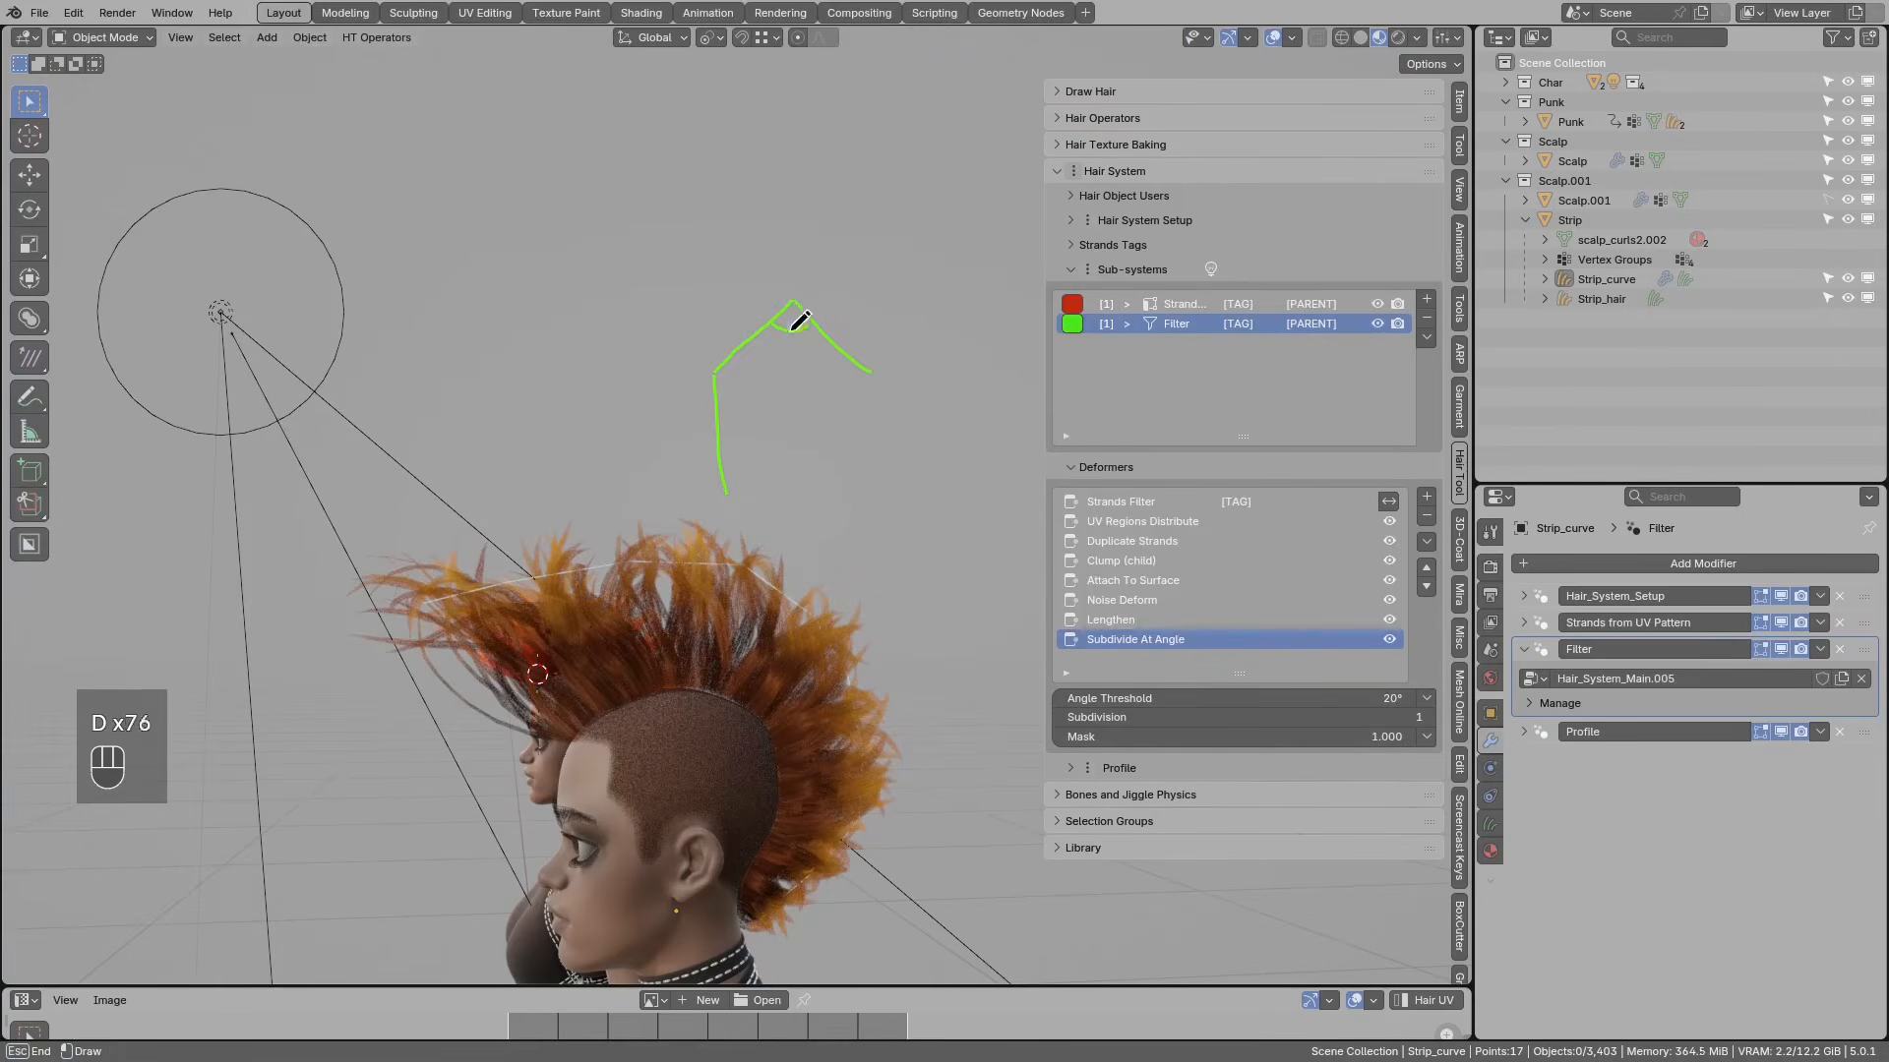
pyautogui.moveTo(830, 319); pyautogui.dragTo(816, 341)
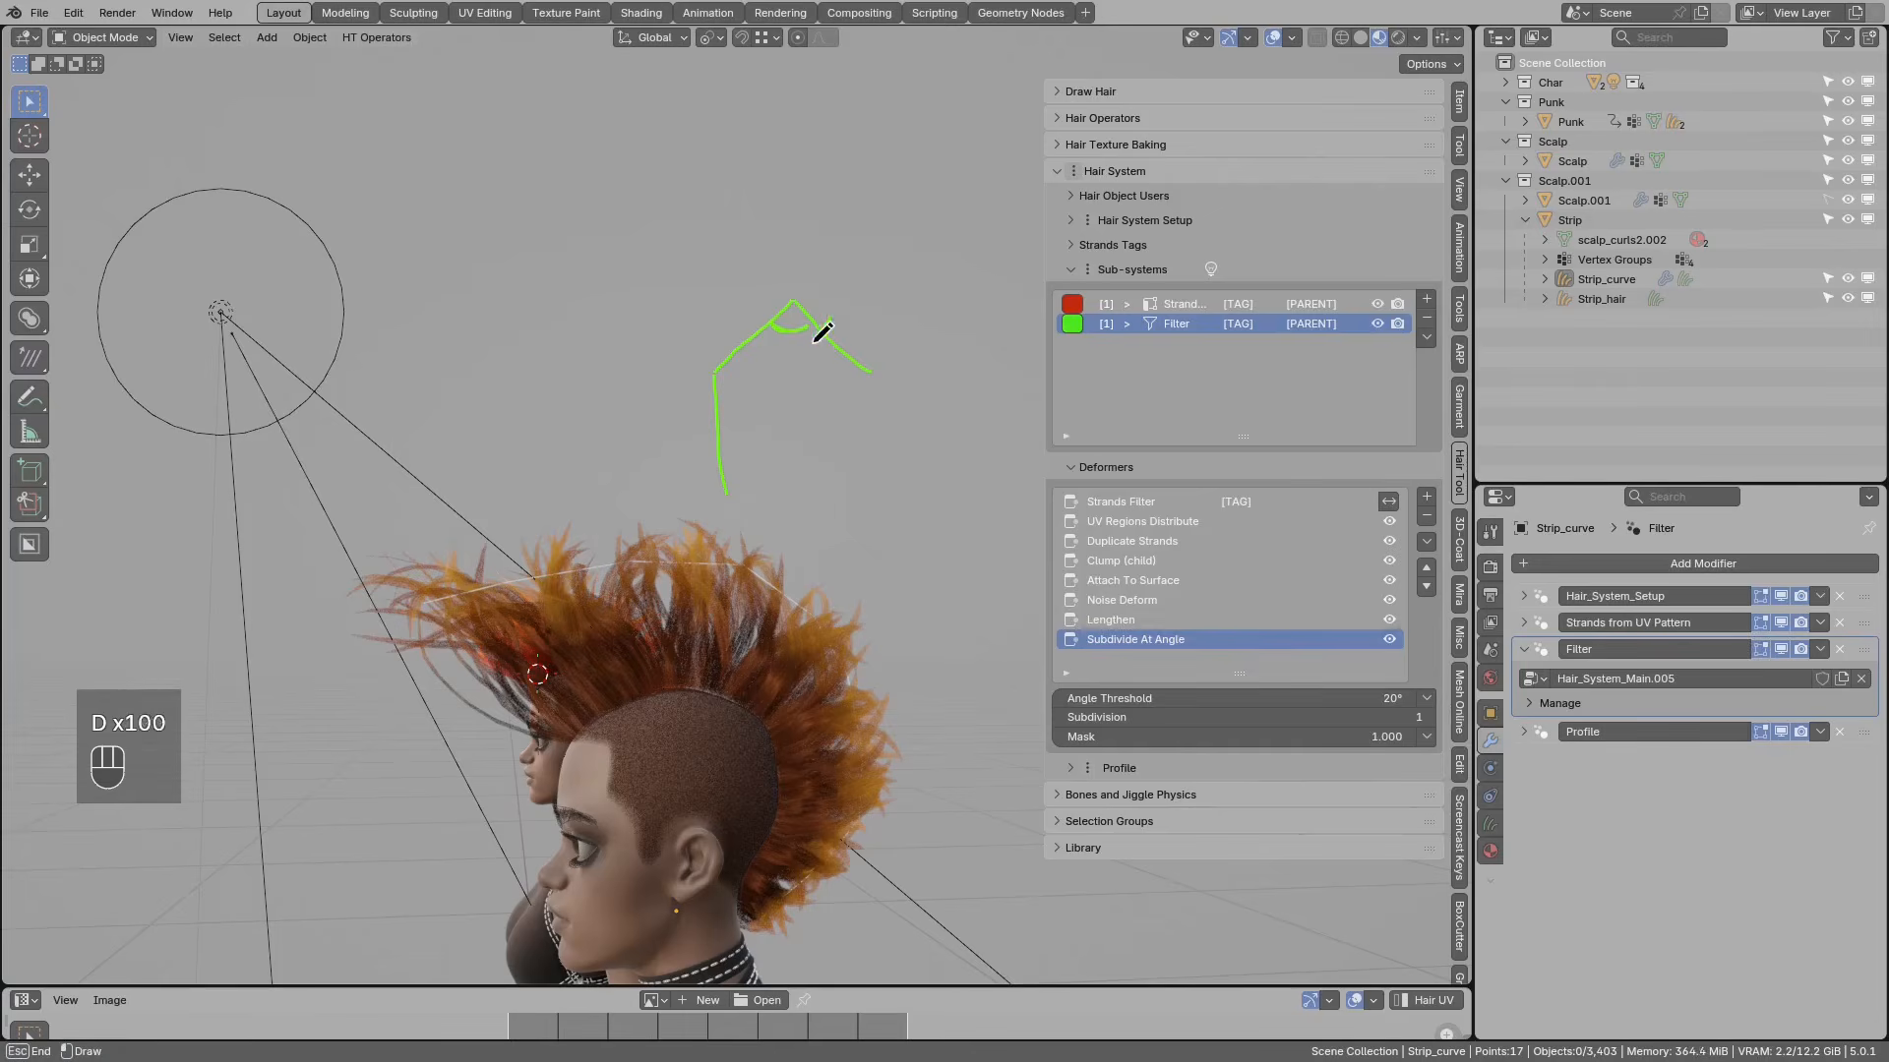
pyautogui.hotkey('ctrl', 'z')
pyautogui.hotkey('ctrl', 'z')
pyautogui.hotkey('ctrl', 'z')
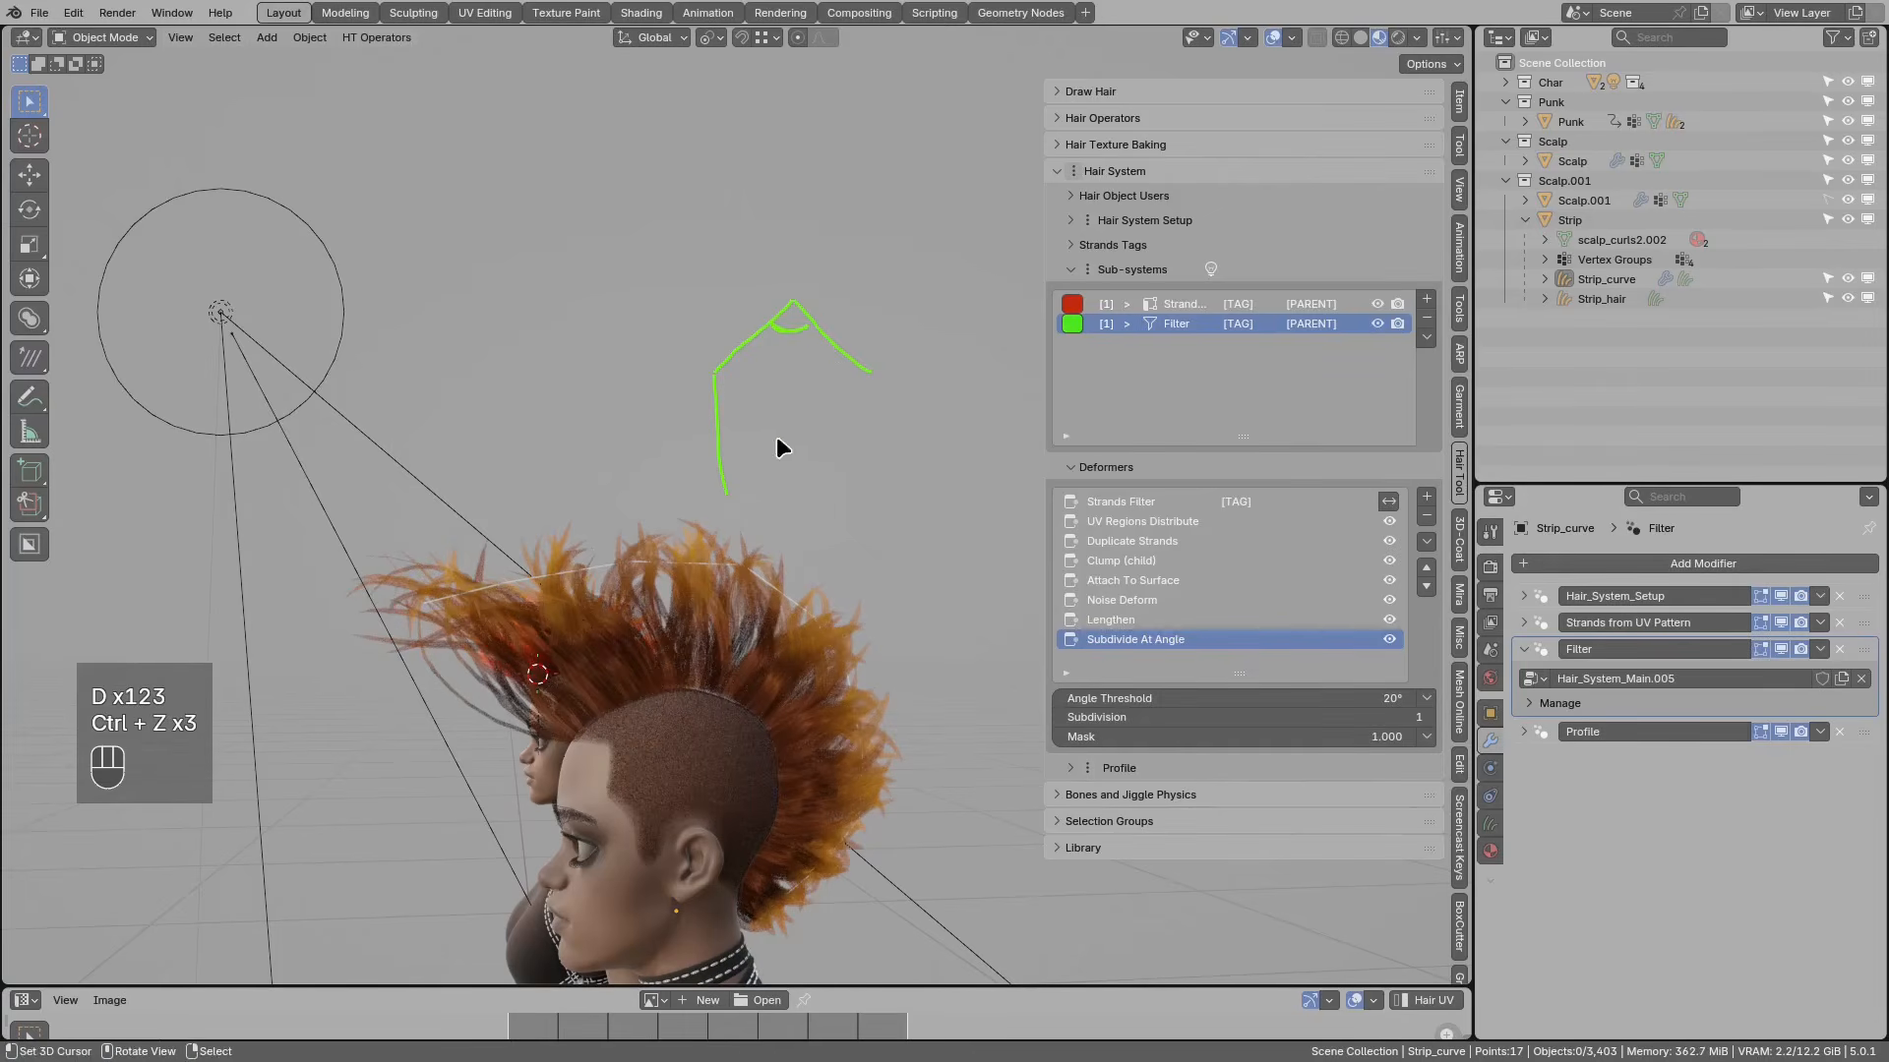
pyautogui.press('d')
pyautogui.moveTo(747, 367); pyautogui.dragTo(727, 392)
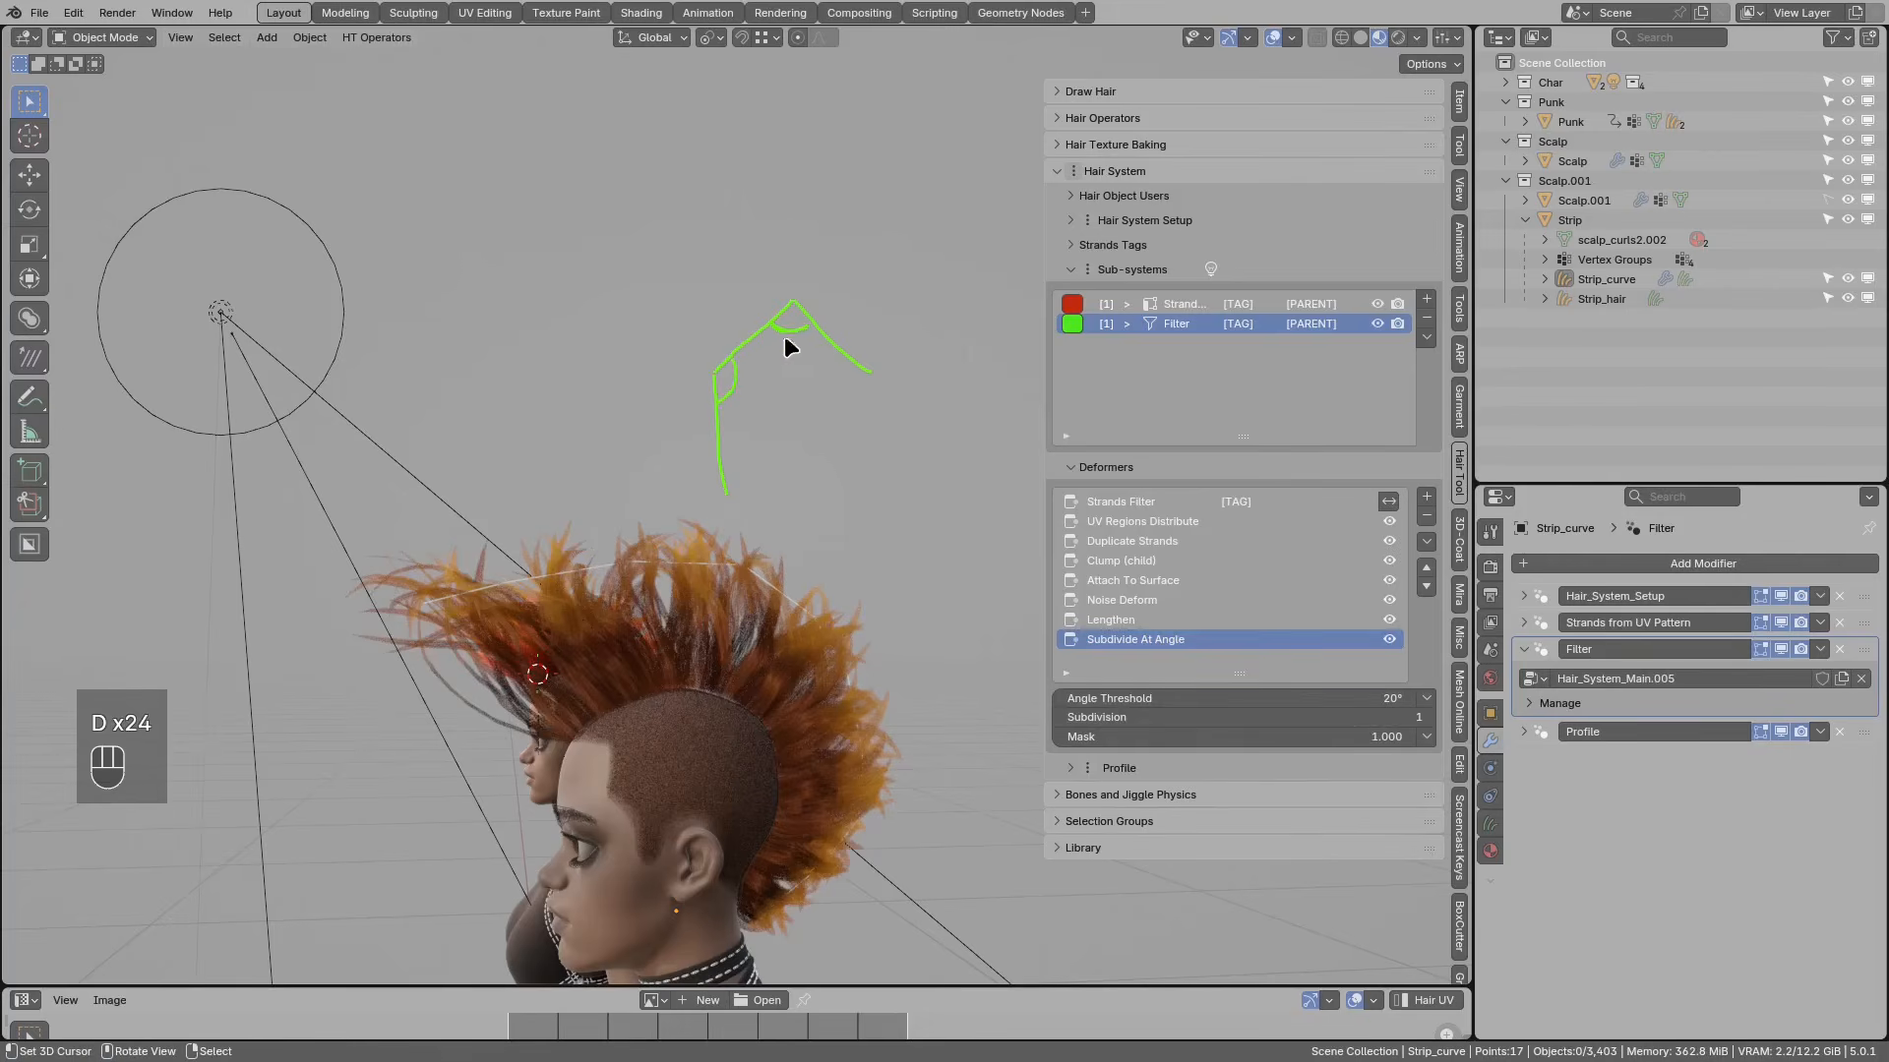
pyautogui.moveTo(878, 399); pyautogui.dragTo(710, 409, button='right')
# Step: Deselect everything and add an Align Tilt To Mesh Border deformer after Subdivide At Angle
pyautogui.moveTo(667, 459); pyautogui.dragTo(772, 582, button='middle')
pyautogui.click(777, 590)
pyautogui.hotkey('alt', 'a')
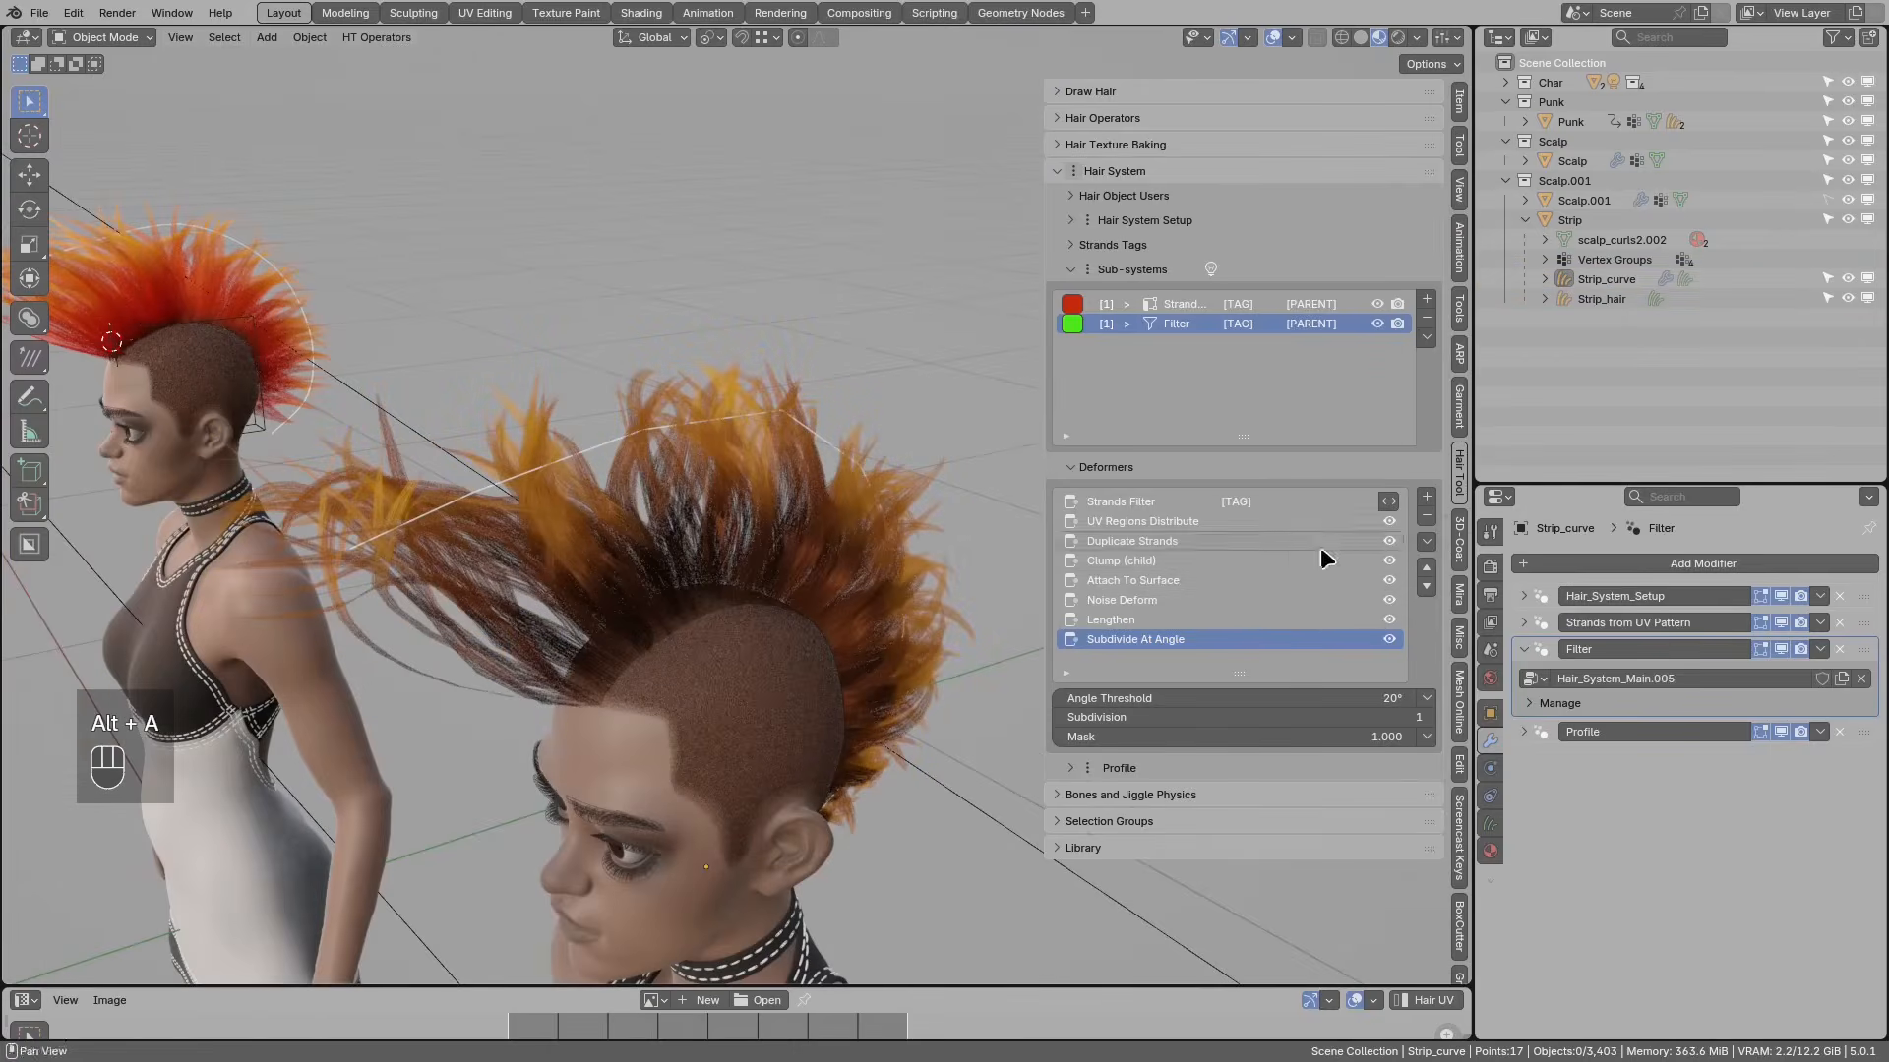
pyautogui.click(1427, 497)
pyautogui.moveTo(1502, 971)
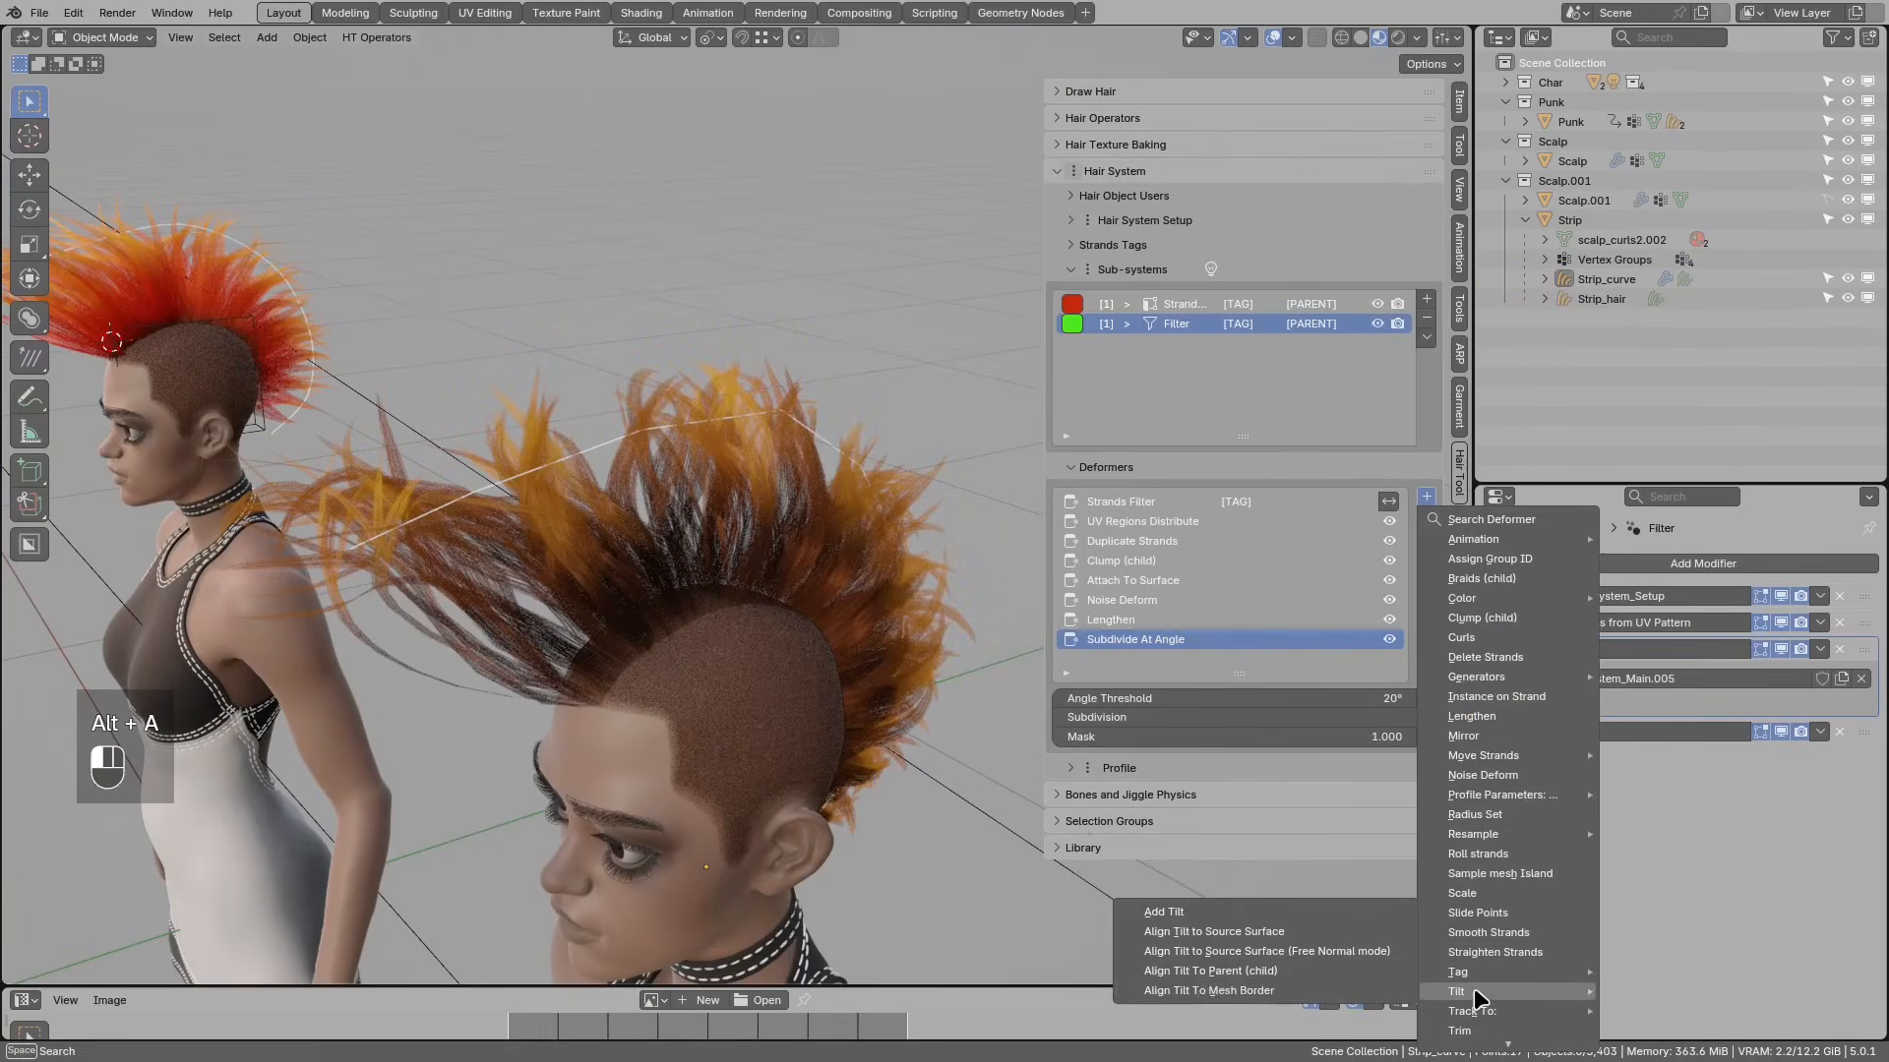
pyautogui.click(1253, 989)
pyautogui.moveTo(900, 880); pyautogui.dragTo(972, 767, button='middle')
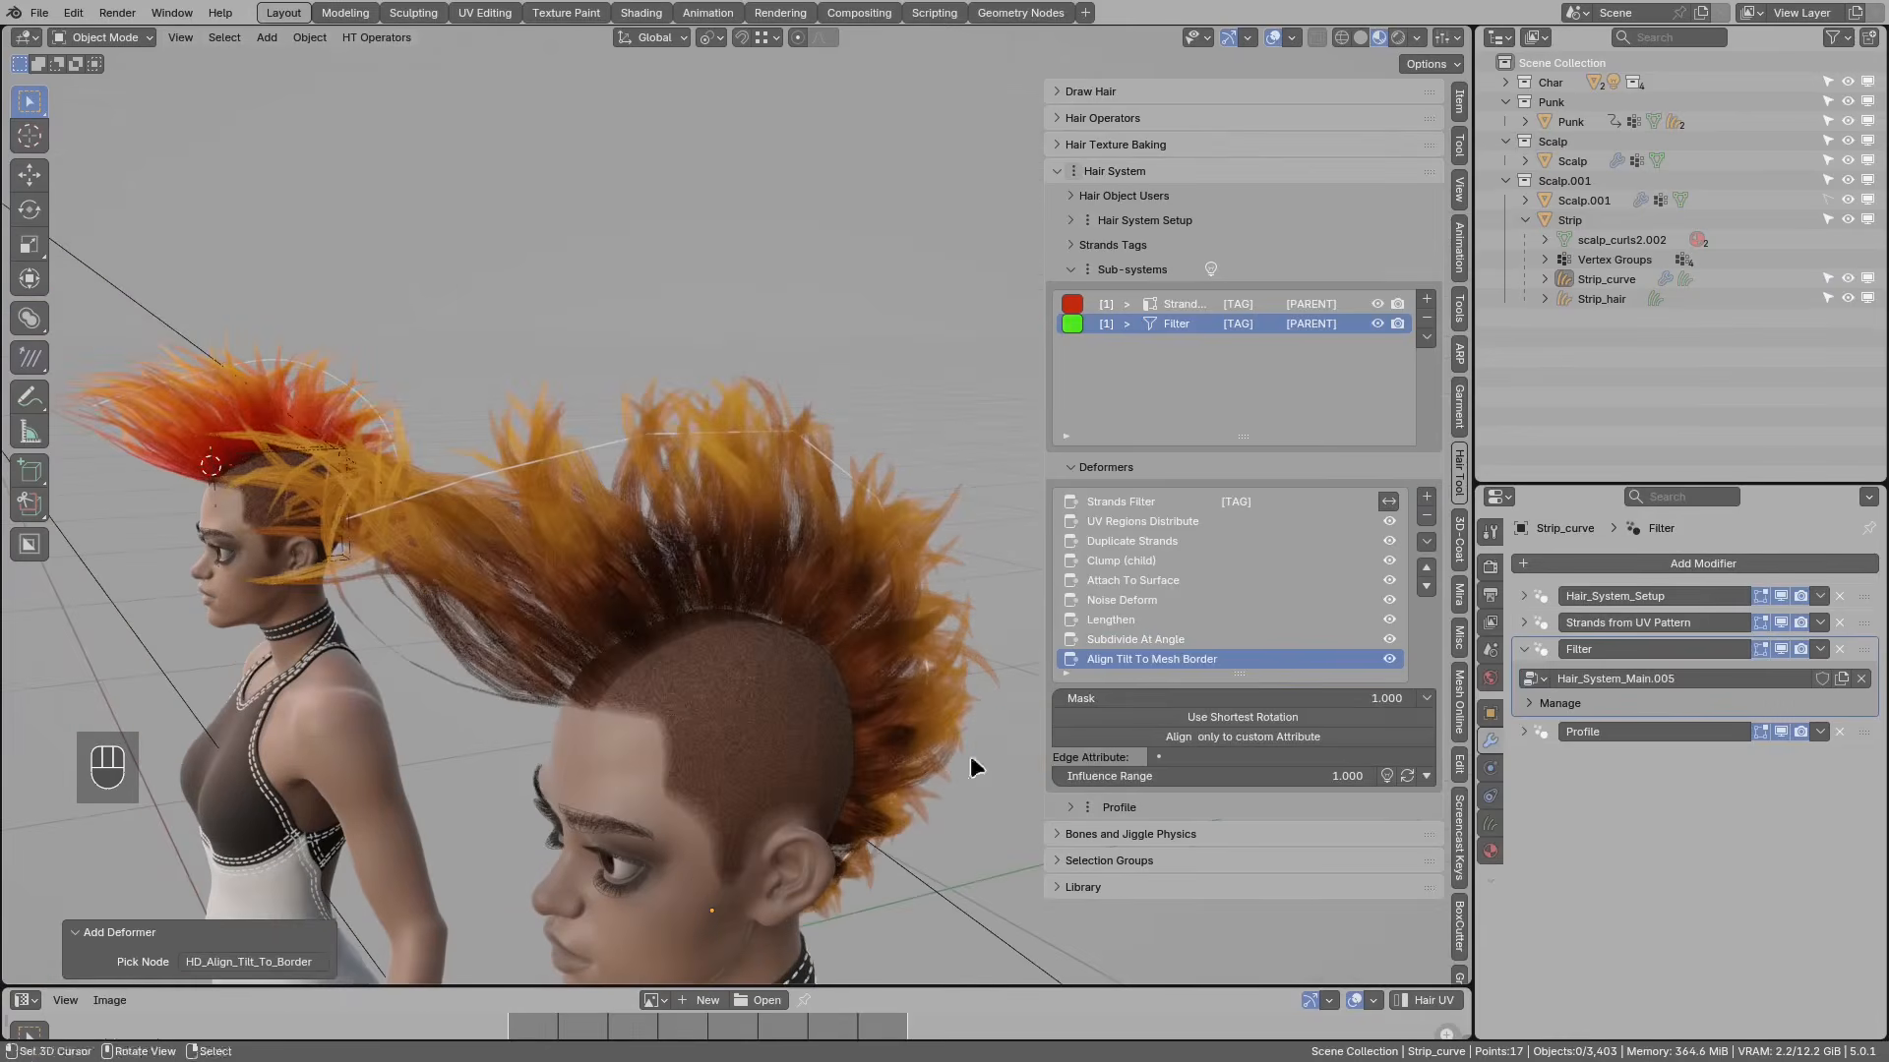
# Step: Compare the hair with Align Tilt To Mesh Border off and on, preview its Influence Range mask, and mark the hair with a temporary annotation
pyautogui.click(1391, 657)
pyautogui.click(1391, 657)
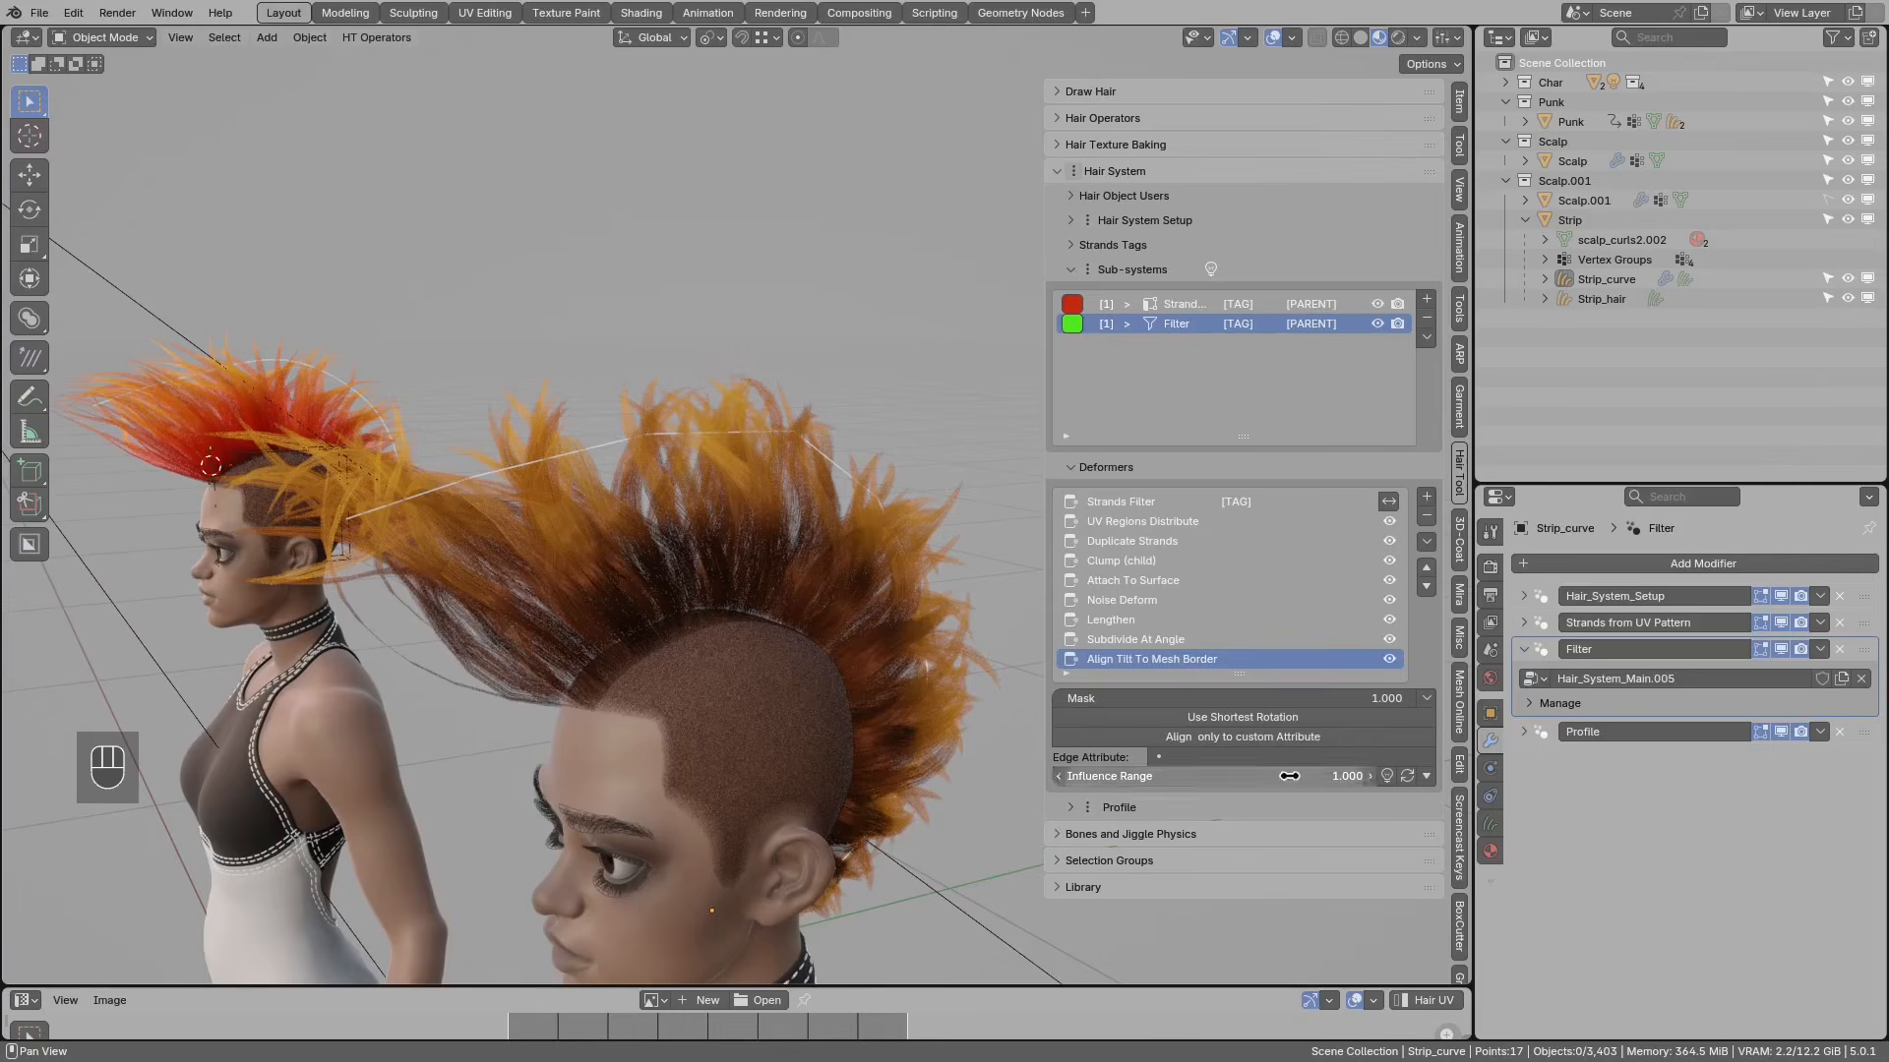
pyautogui.click(1386, 776)
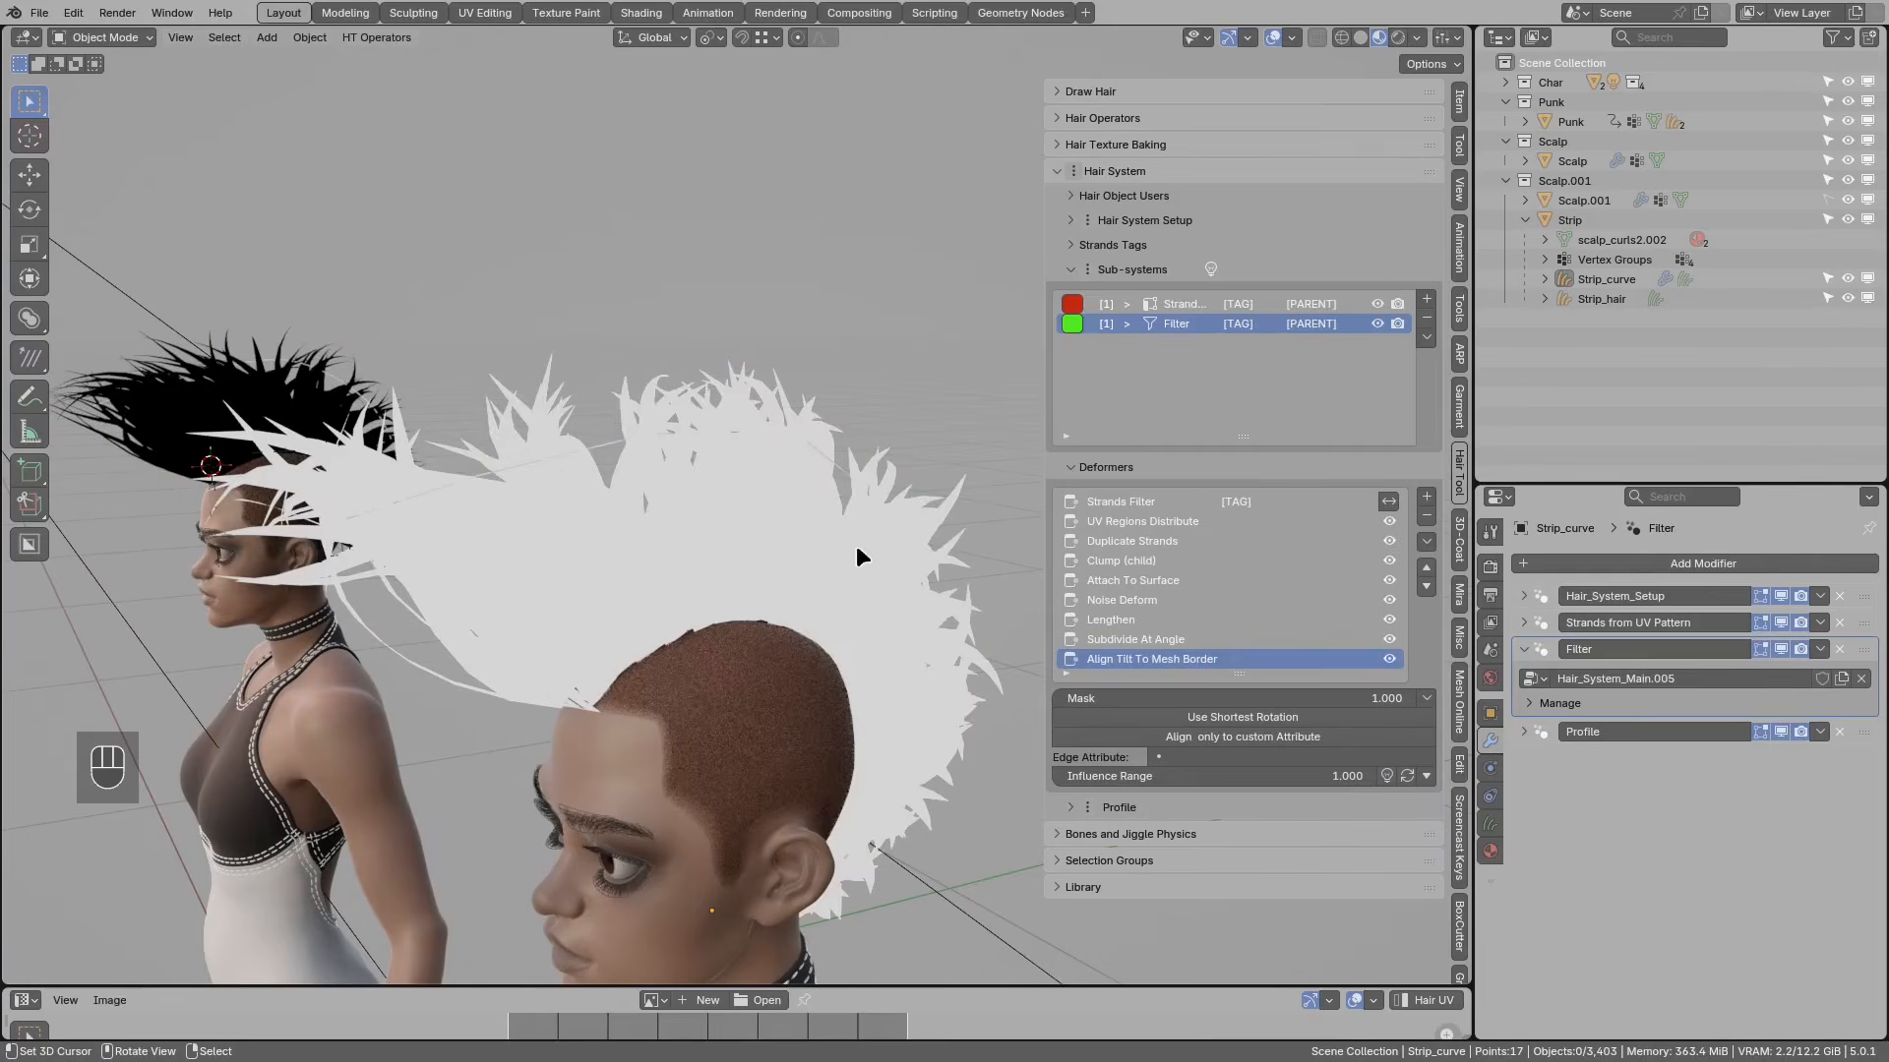
pyautogui.scroll(1, 794, 540)
pyautogui.moveTo(793, 540)
pyautogui.mouseDown(button='middle')
pyautogui.moveTo(822, 564)
pyautogui.moveTo(797, 630)
pyautogui.moveTo(788, 603)
pyautogui.mouseUp(button='middle')
pyautogui.press('d')
pyautogui.moveTo(773, 590); pyautogui.dragTo(763, 592)
pyautogui.scroll(-1, 782, 601)
pyautogui.moveTo(766, 598); pyautogui.dragTo(808, 588, button='right')
pyautogui.moveTo(824, 384); pyautogui.dragTo(825, 384, button='middle')
pyautogui.moveTo(744, 522); pyautogui.dragTo(787, 492, button='middle')
pyautogui.keyDown('shift'); pyautogui.moveTo(787, 492); pyautogui.dragTo(796, 606, button='middle'); pyautogui.keyUp('shift')
pyautogui.scroll(-3, 704, 494)
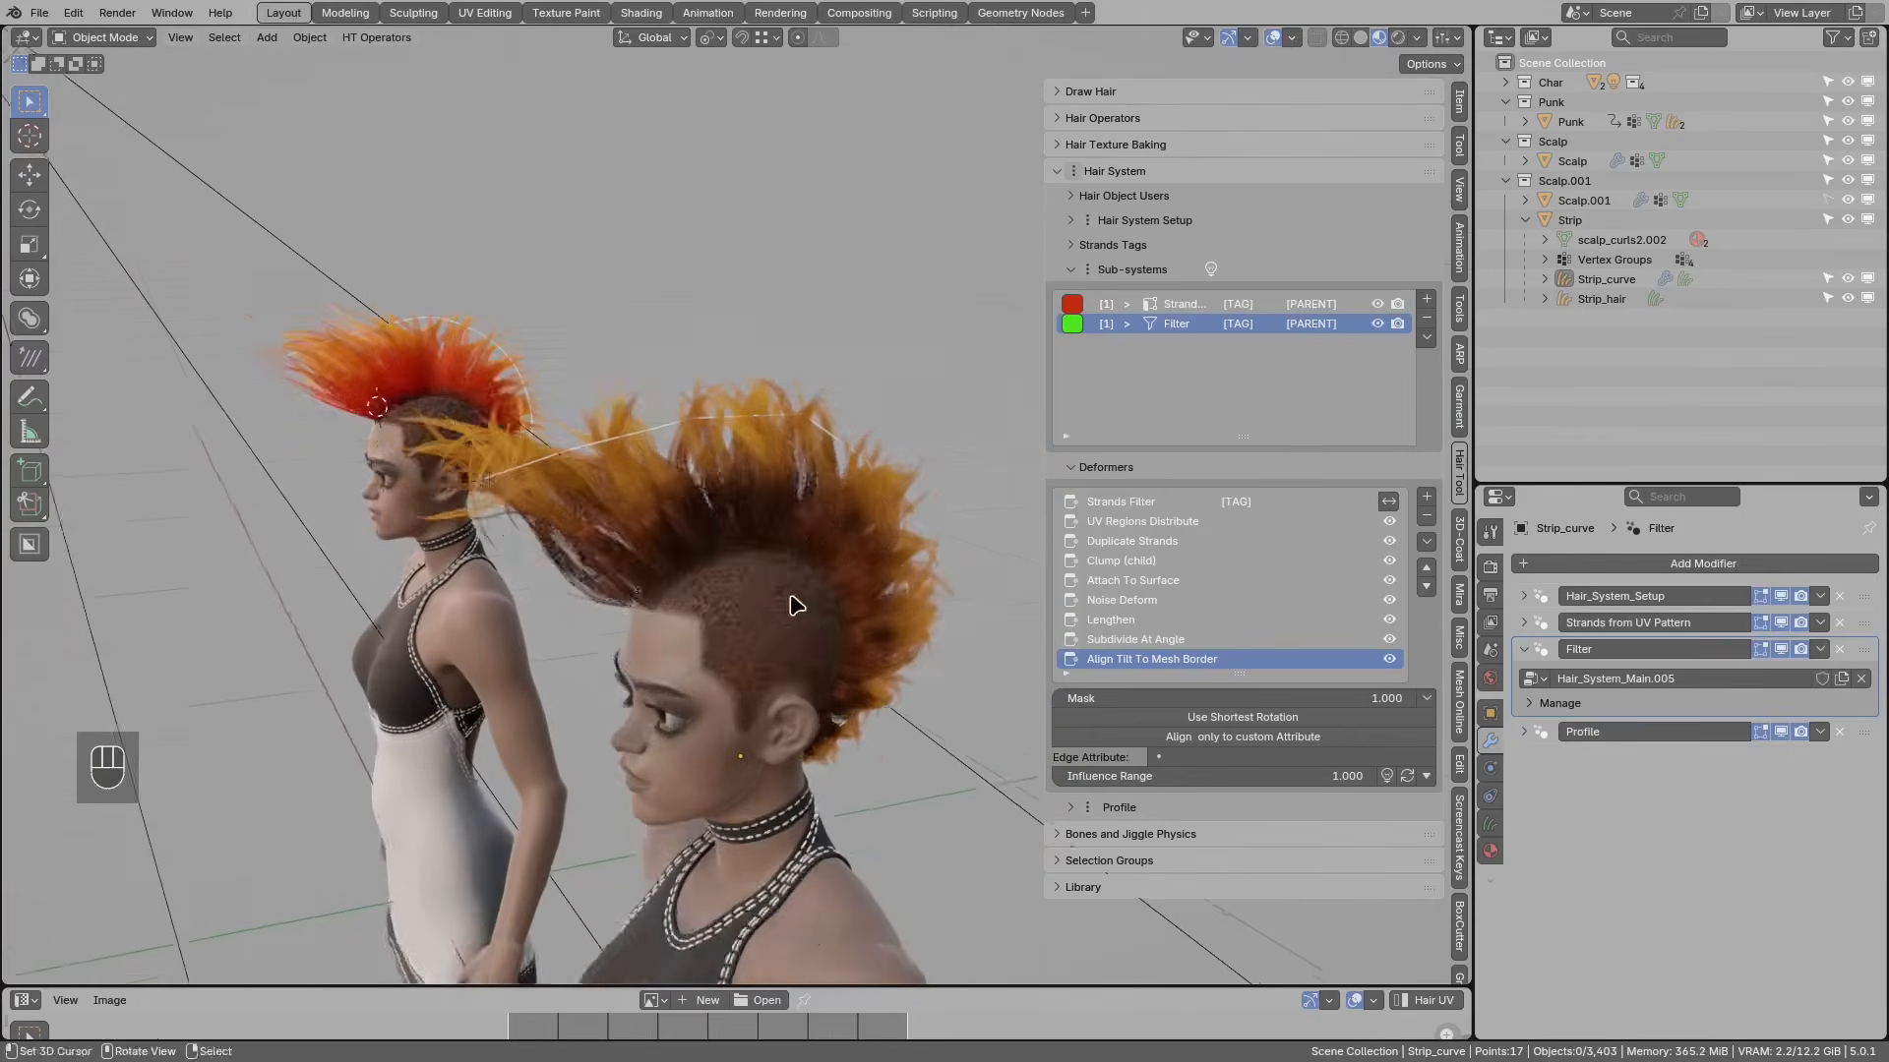
pyautogui.scroll(1, 791, 598)
# Step: Shorten the sub-systems list, lengthen the deformers list, and add a Set 'SystemColor' deformer after Align Tilt To Mesh Border
pyautogui.moveTo(1250, 420); pyautogui.dragTo(1247, 361)
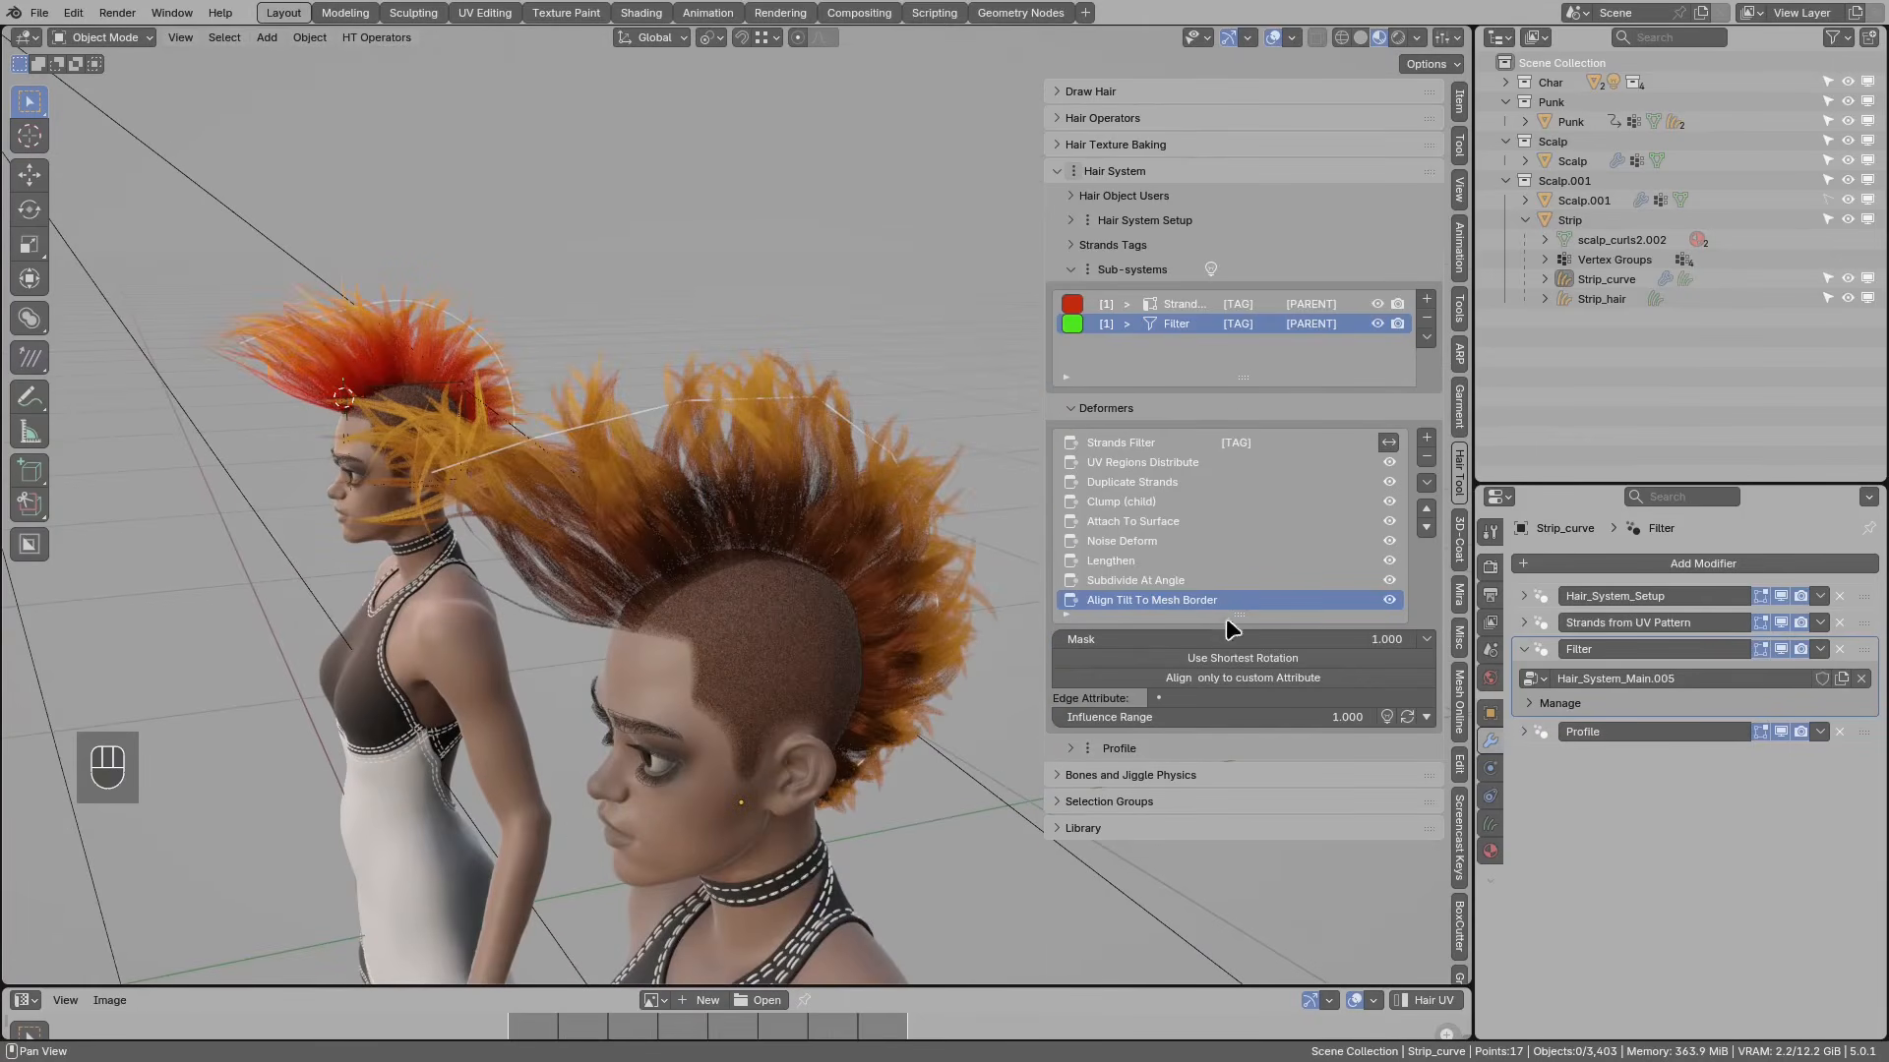
pyautogui.moveTo(1240, 622); pyautogui.dragTo(1240, 681)
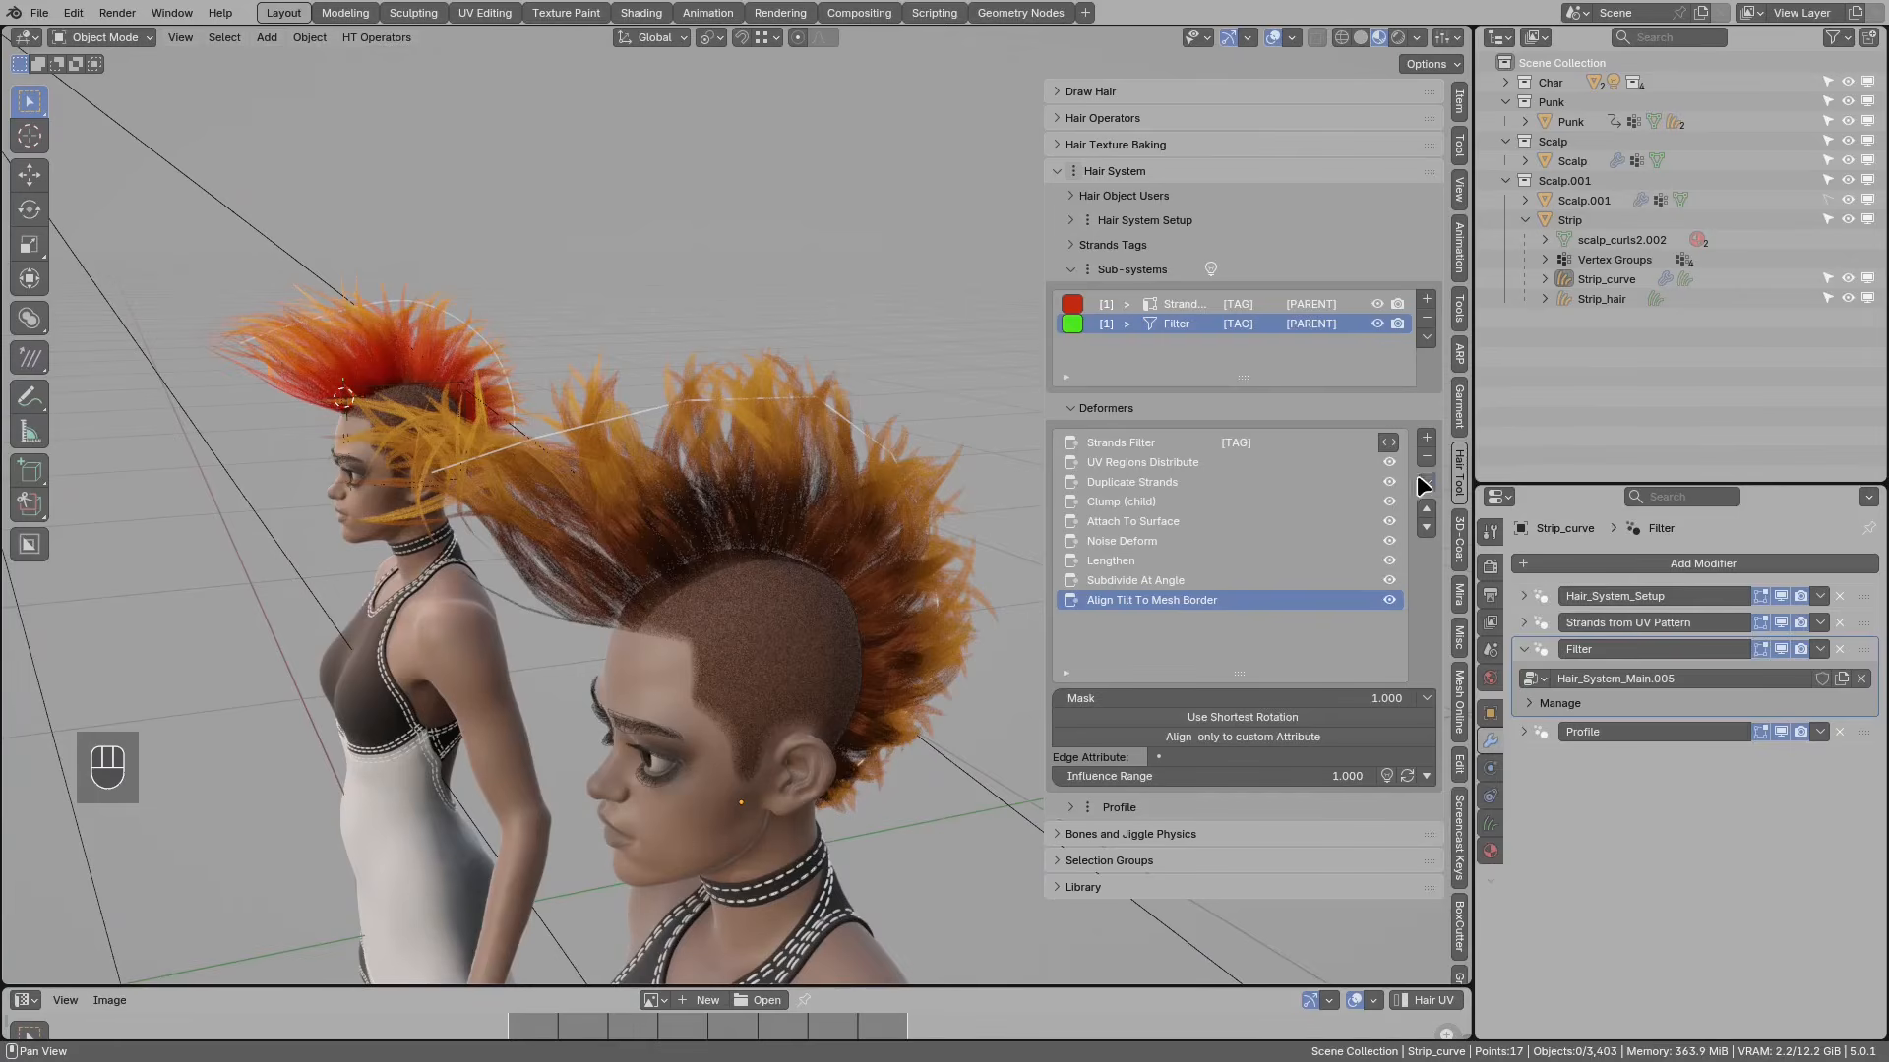
pyautogui.click(1426, 438)
pyautogui.moveTo(1500, 539)
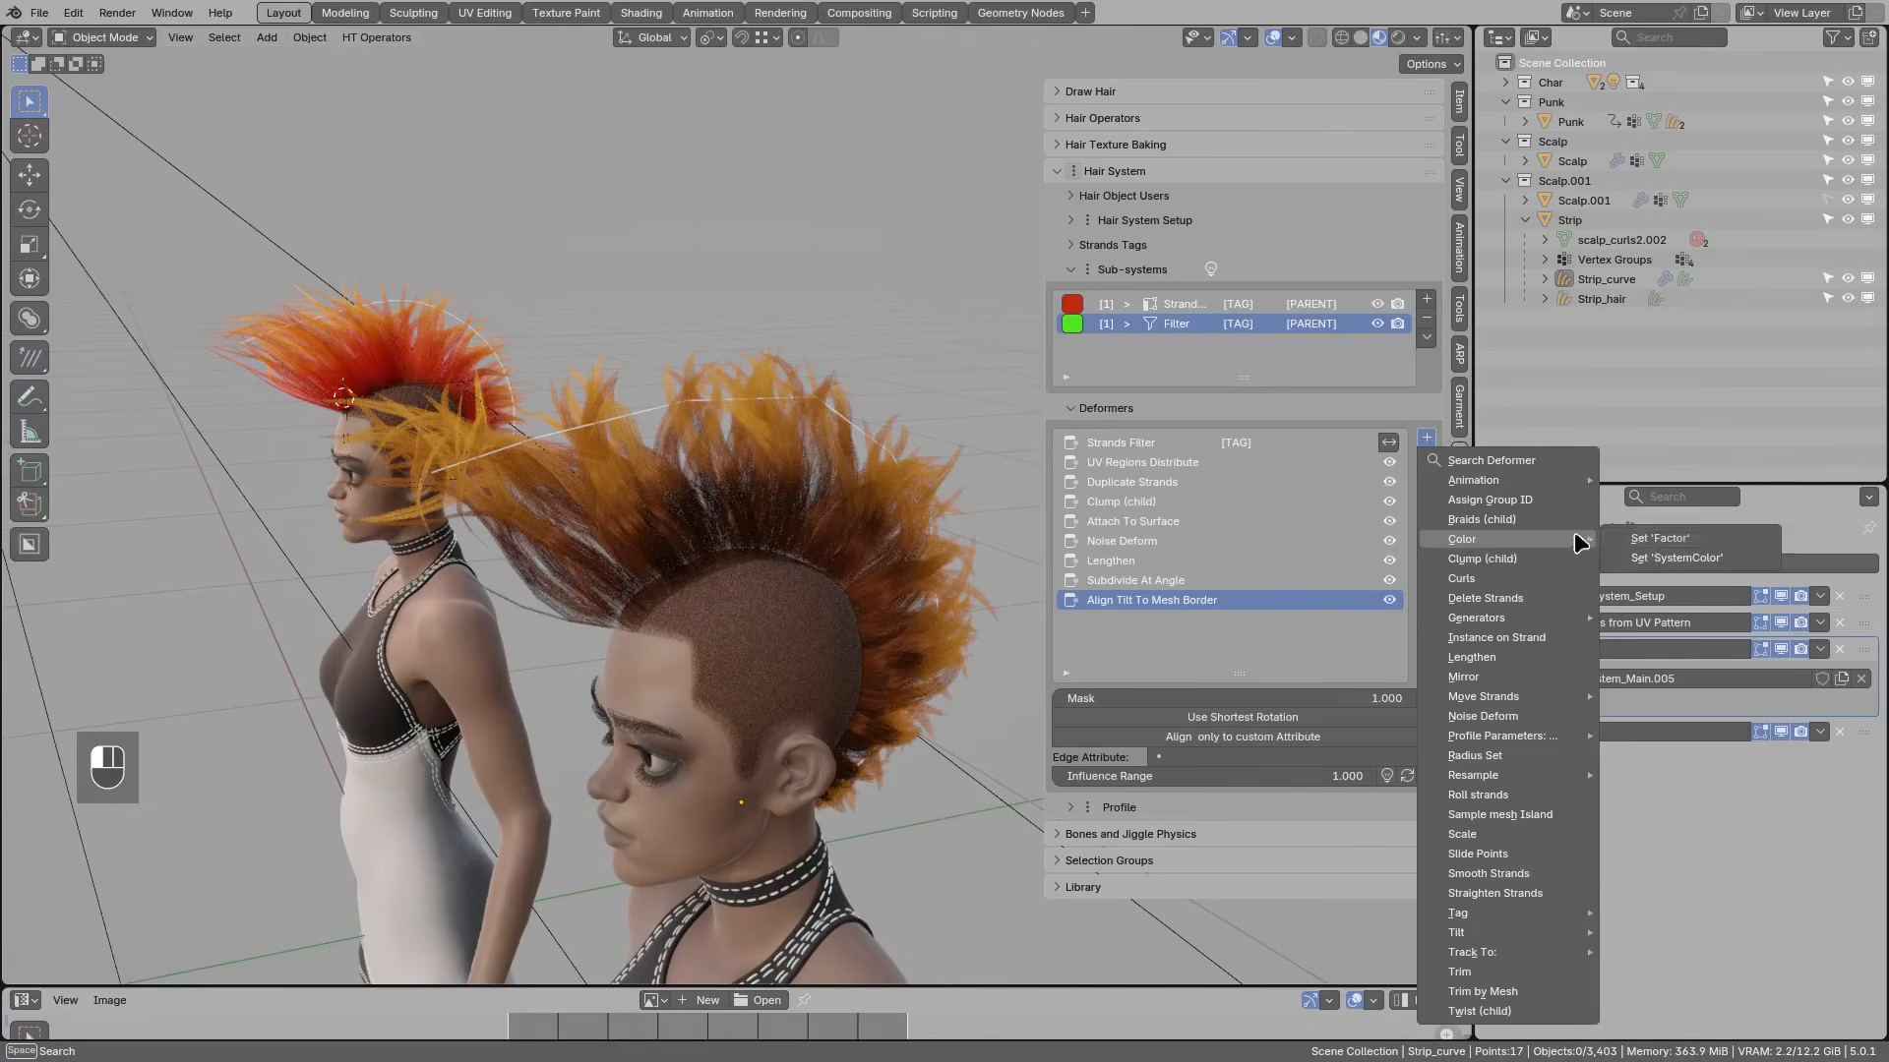
pyautogui.click(1650, 557)
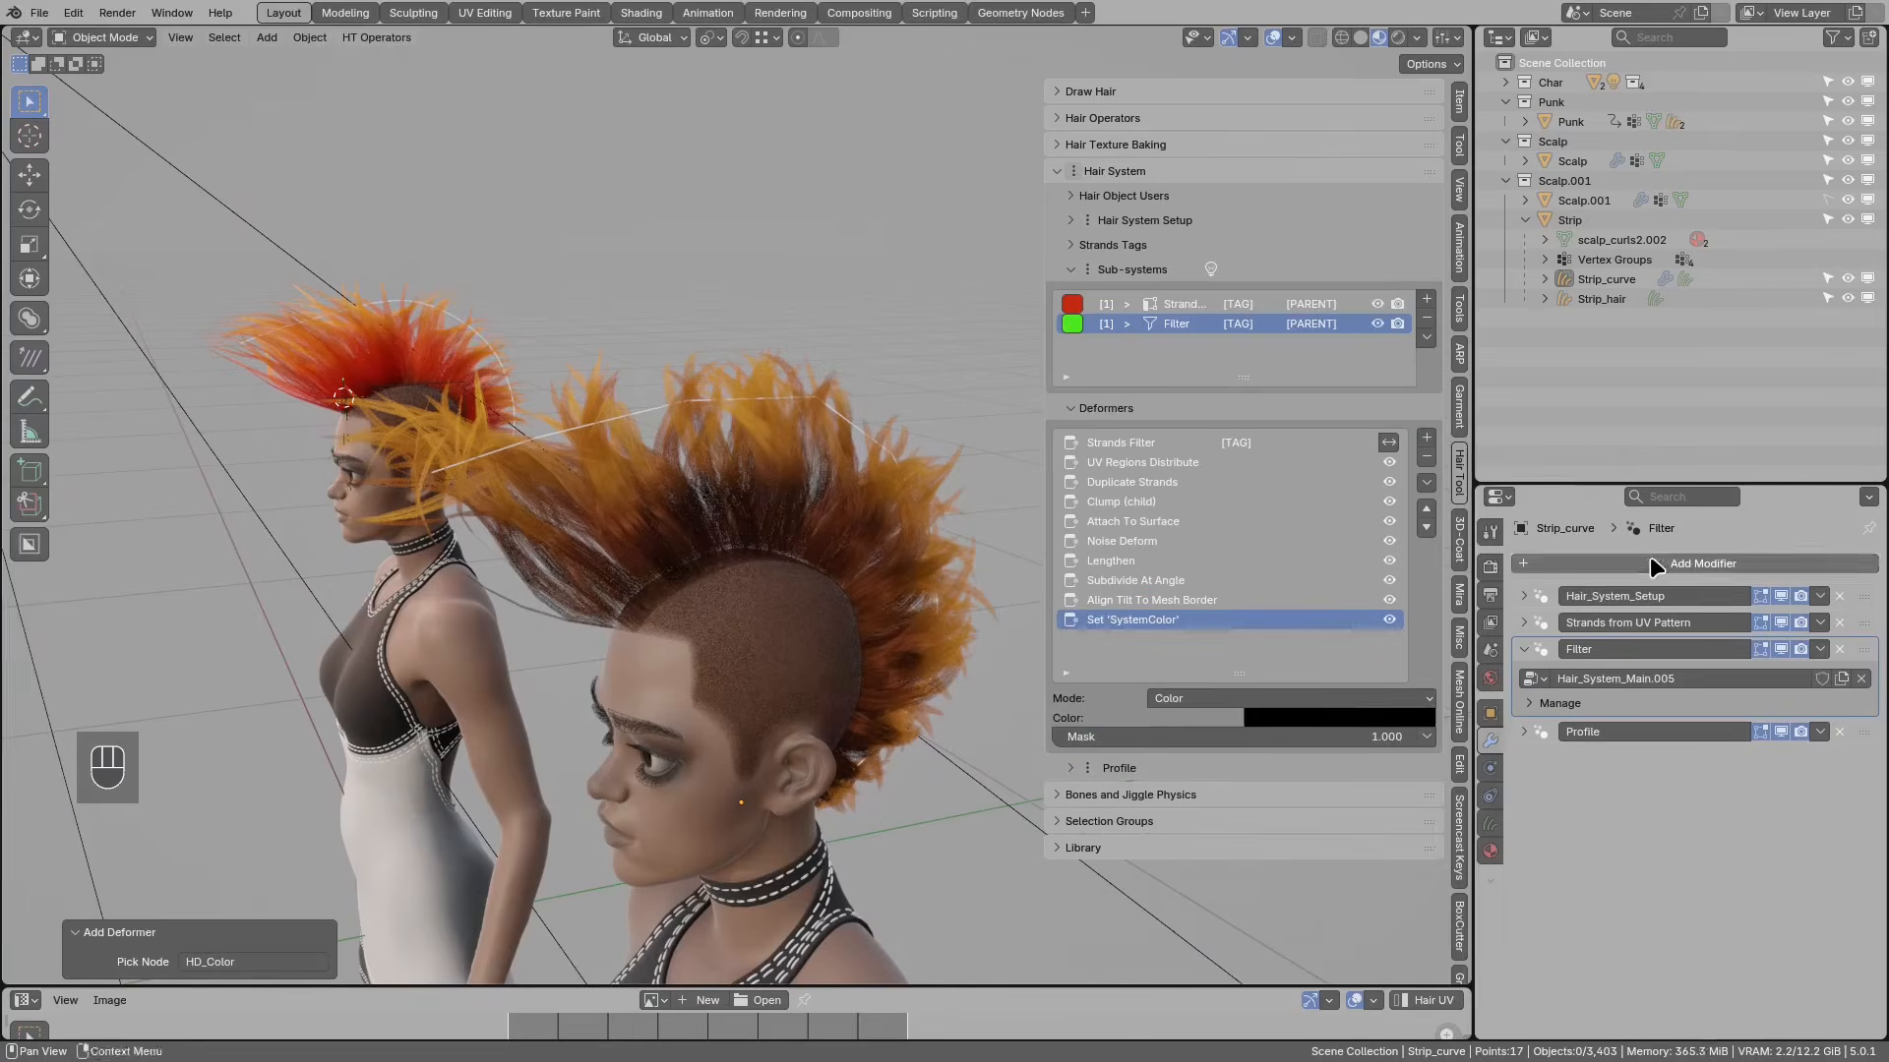
# Step: Try a bright yellow-green system color on the hair, then darken the color back to black
pyautogui.click(1309, 726)
pyautogui.moveTo(1409, 411); pyautogui.dragTo(1425, 405)
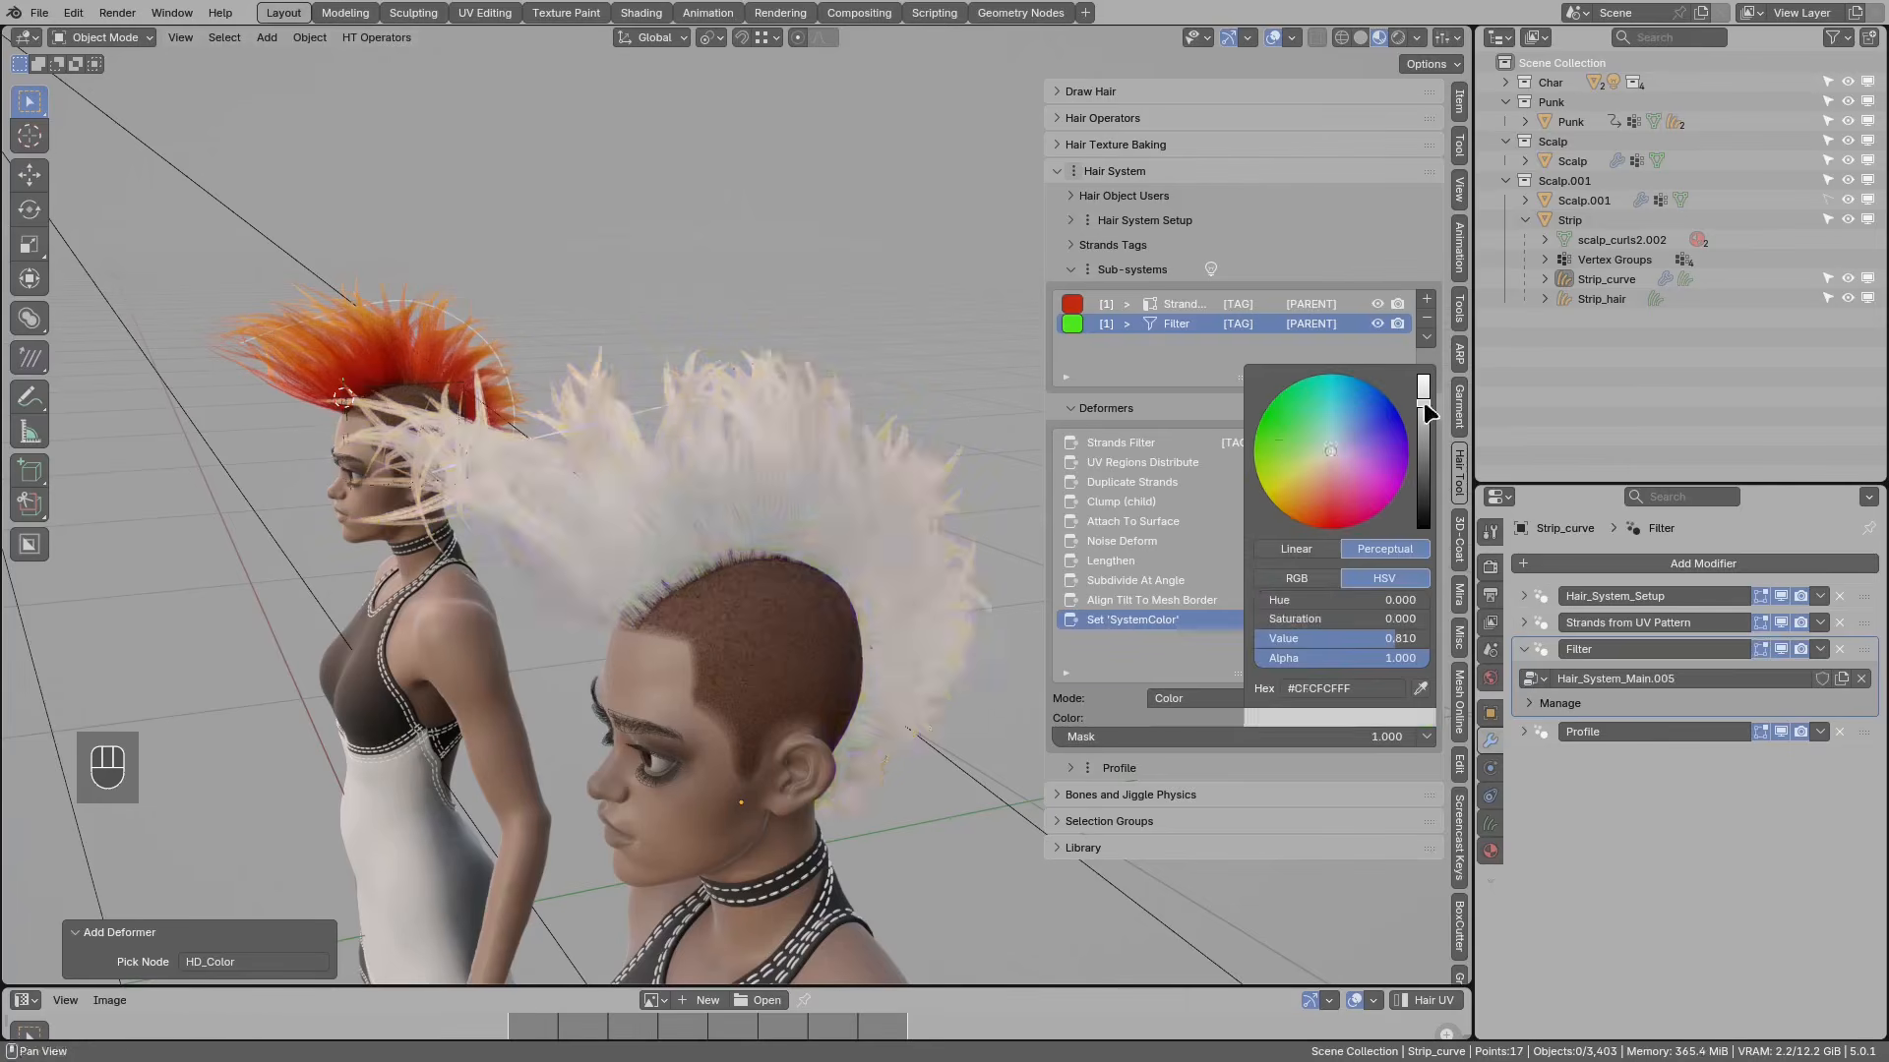
pyautogui.moveTo(1280, 450); pyautogui.dragTo(1267, 472)
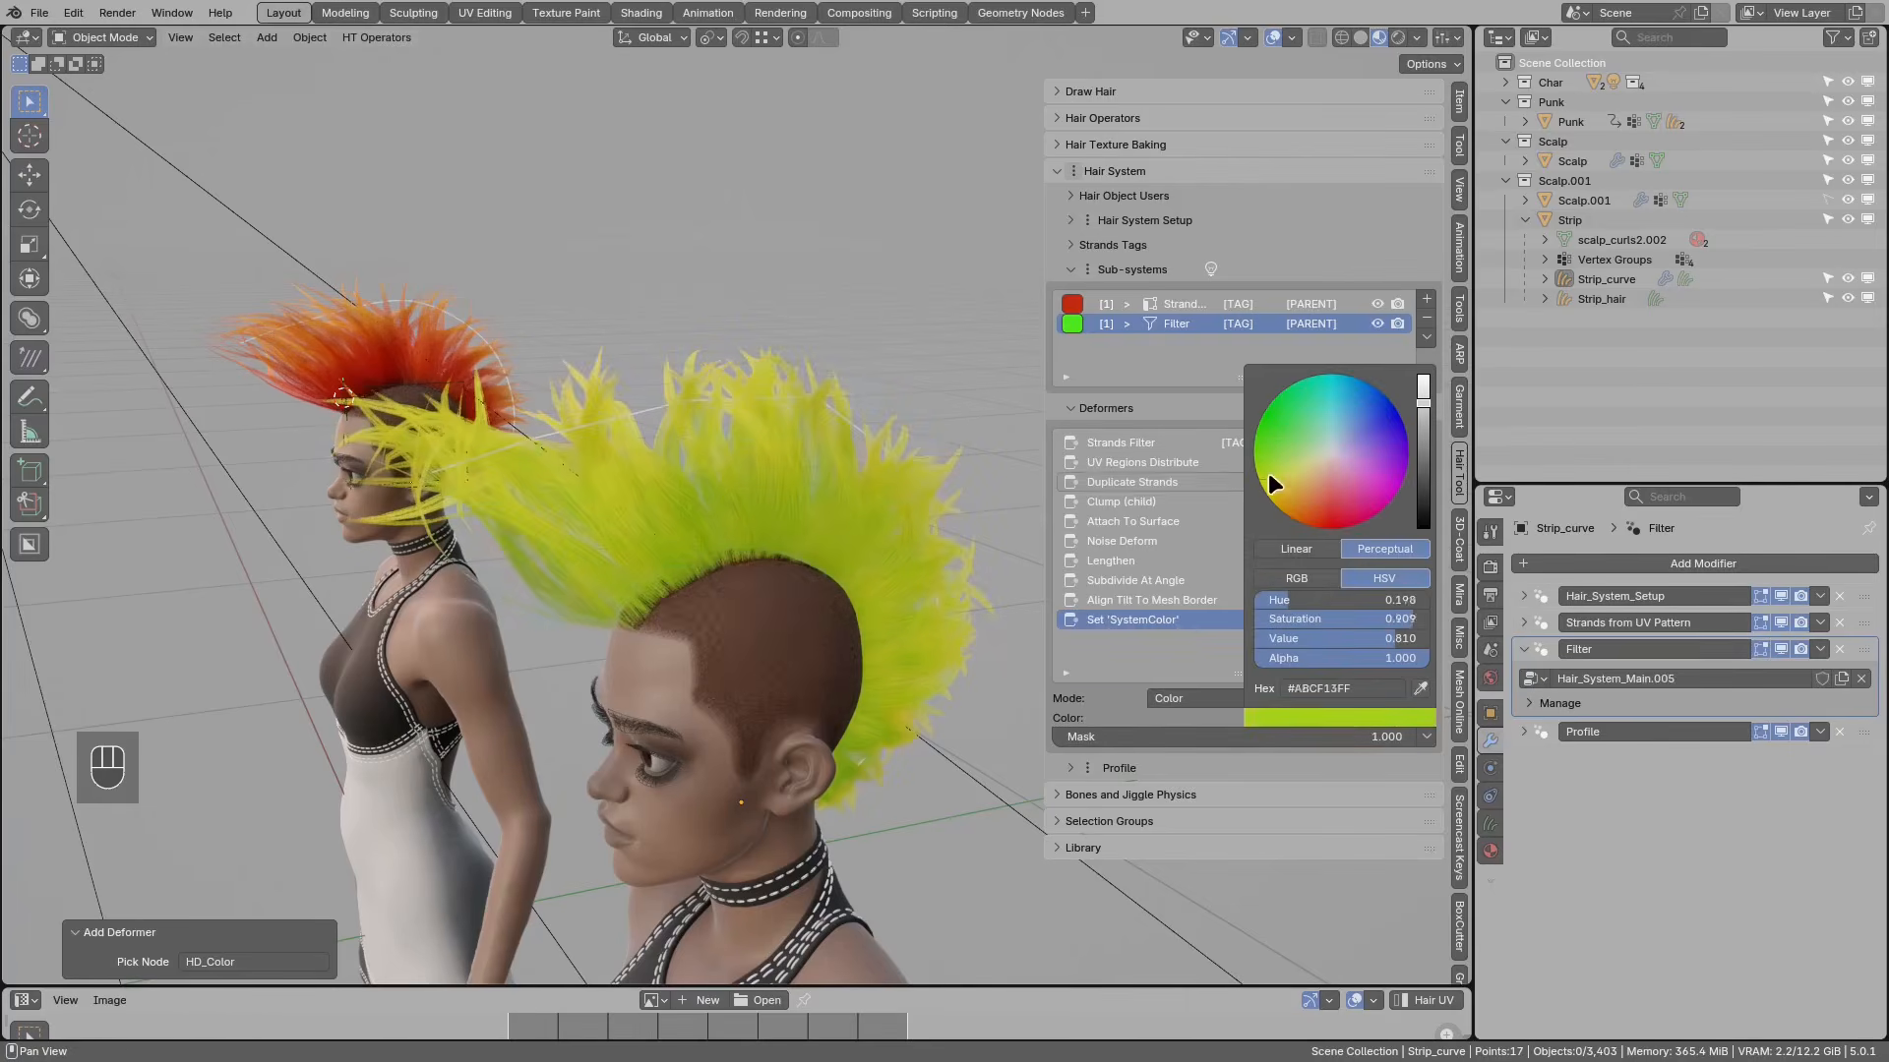
pyautogui.moveTo(689, 552); pyautogui.dragTo(822, 448, button='middle')
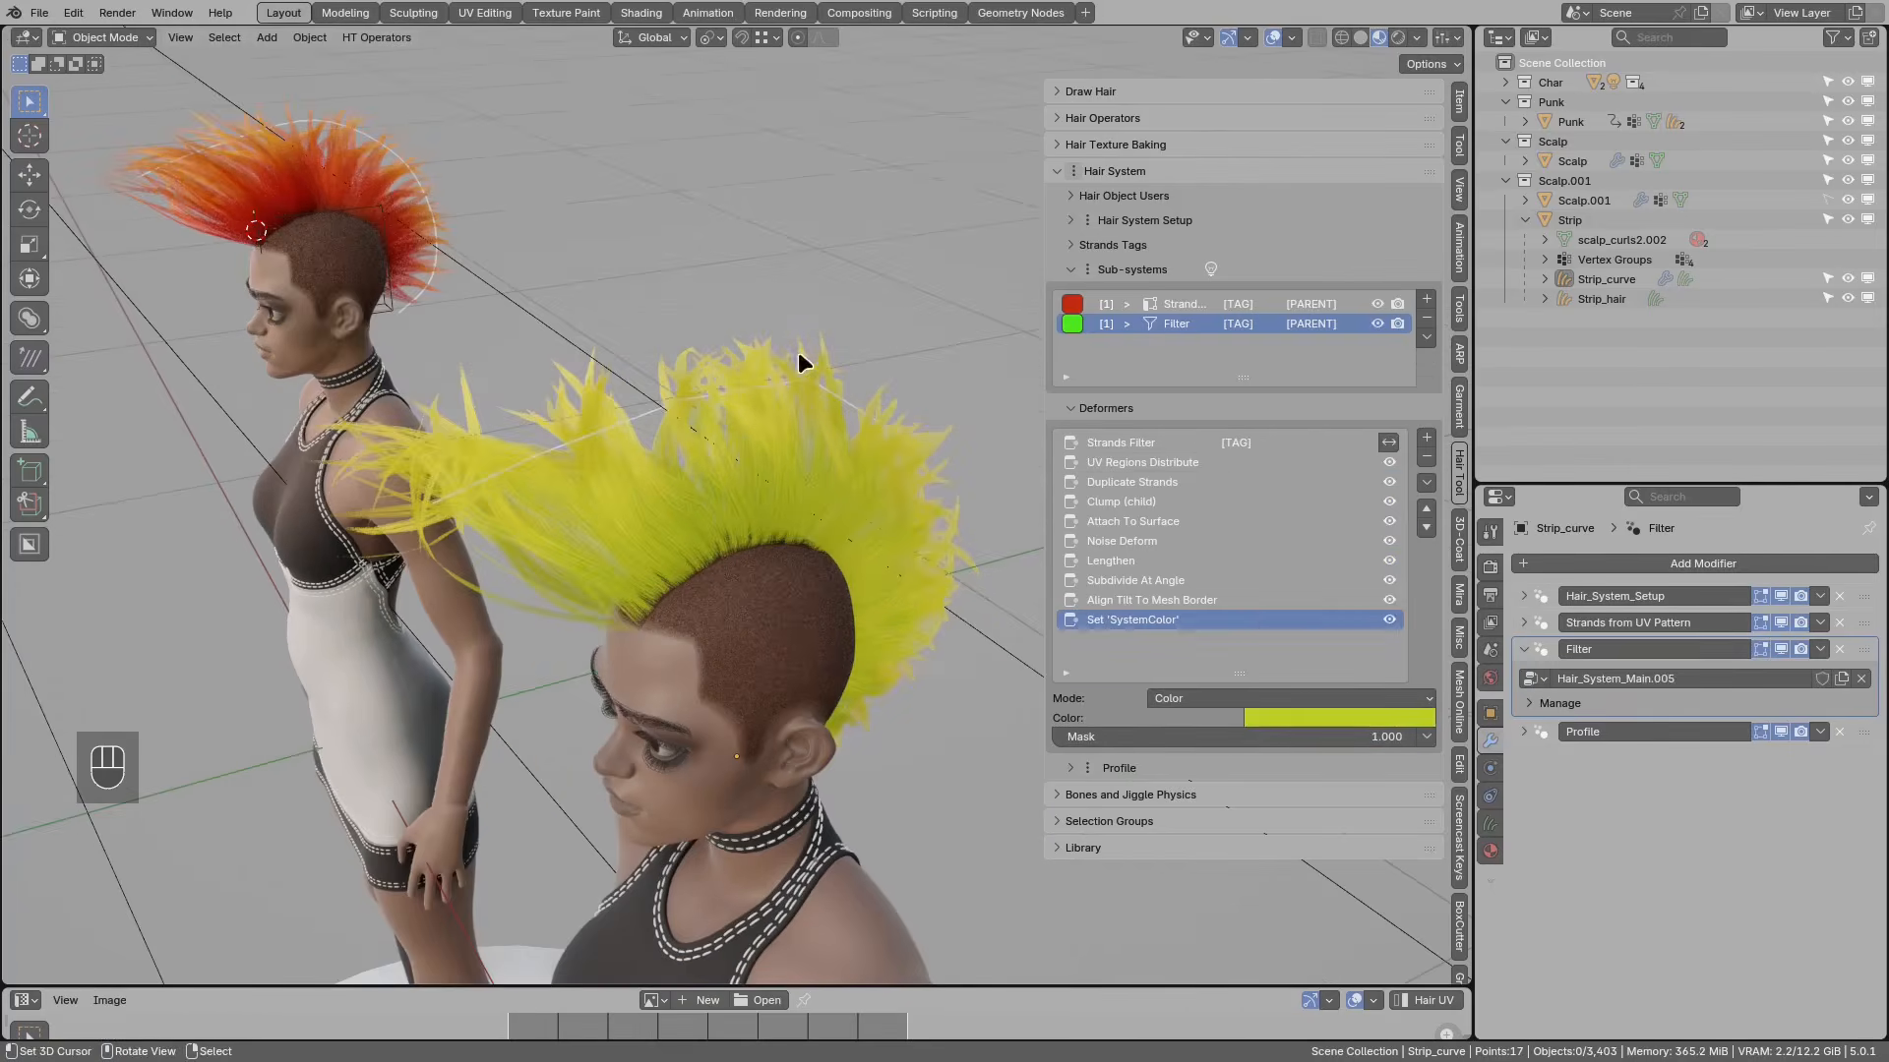
pyautogui.click(1316, 720)
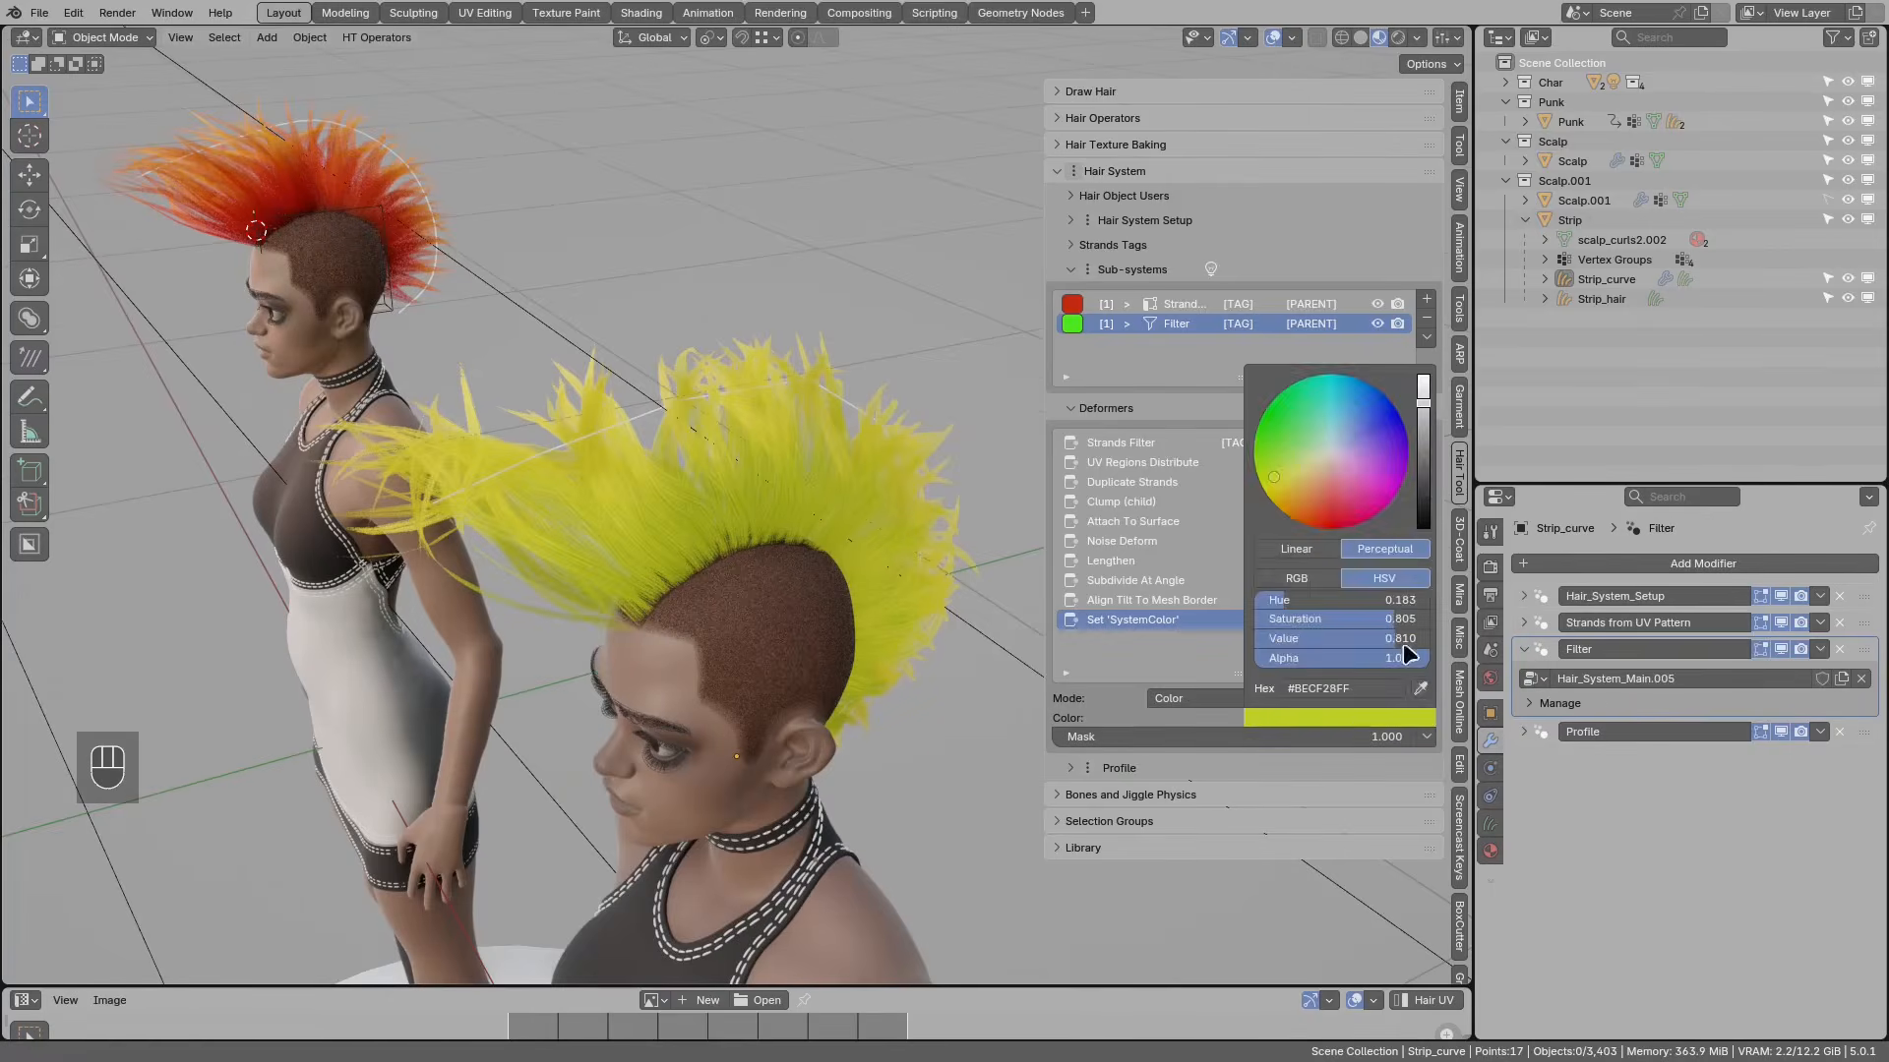
pyautogui.click(1420, 529)
# Step: Select the mohawk hair and switch the Set 'SystemColor' deformer's mode to HSV
pyautogui.click(770, 448)
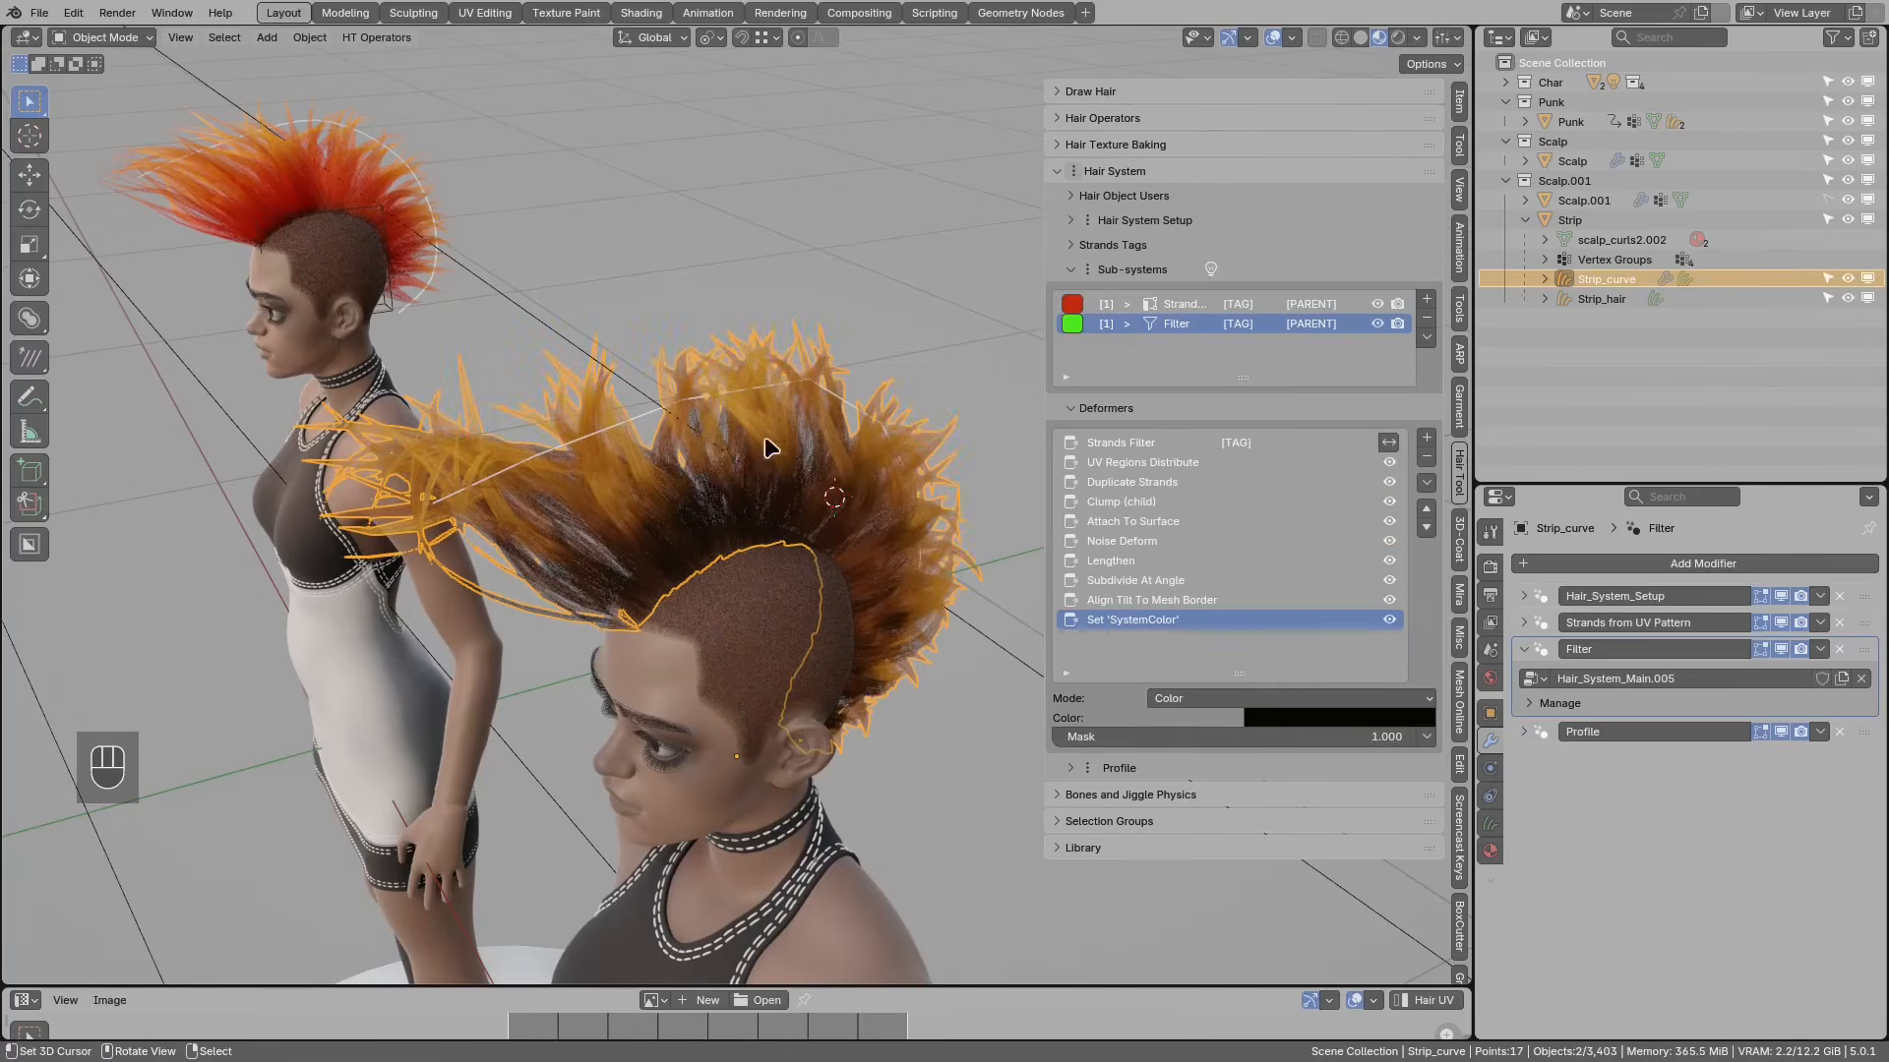
pyautogui.press('d')
pyautogui.rightClick(843, 495)
pyautogui.moveTo(956, 784); pyautogui.dragTo(268, 331, button='middle')
pyautogui.scroll(2, 634, 447)
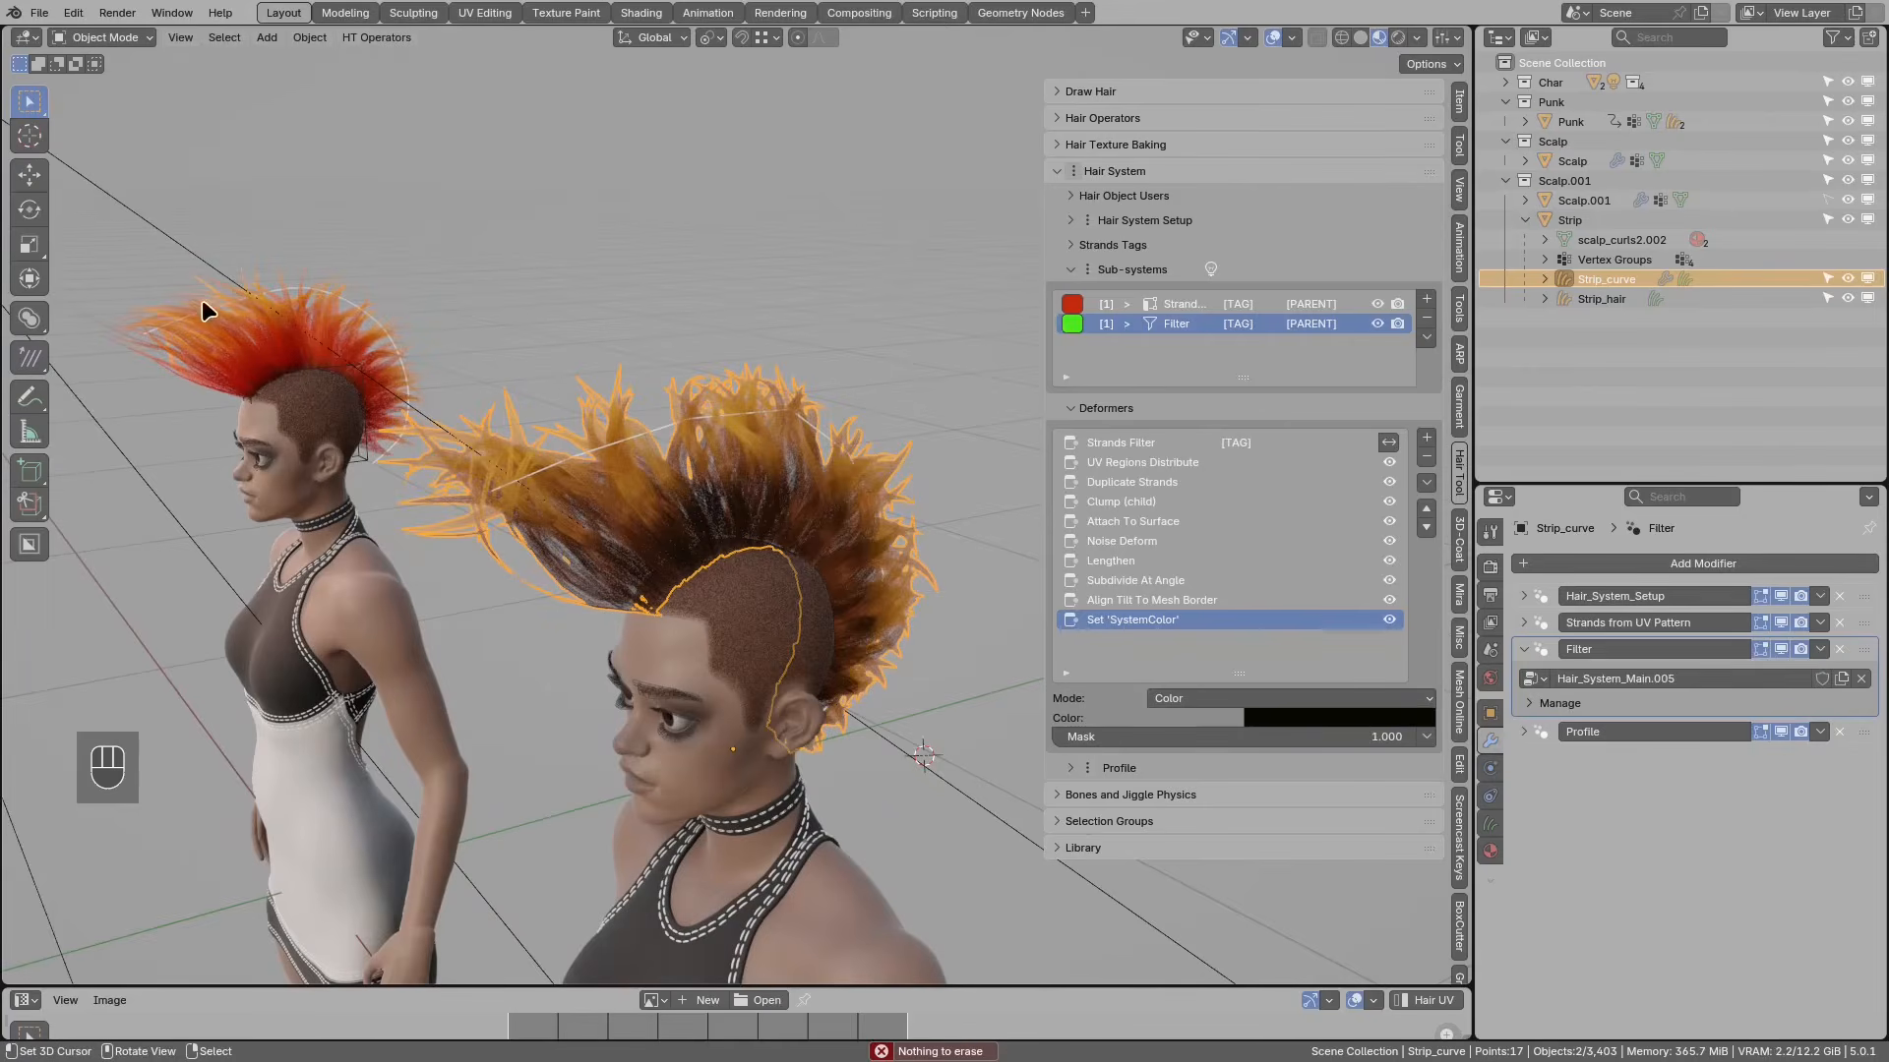
pyautogui.click(1196, 696)
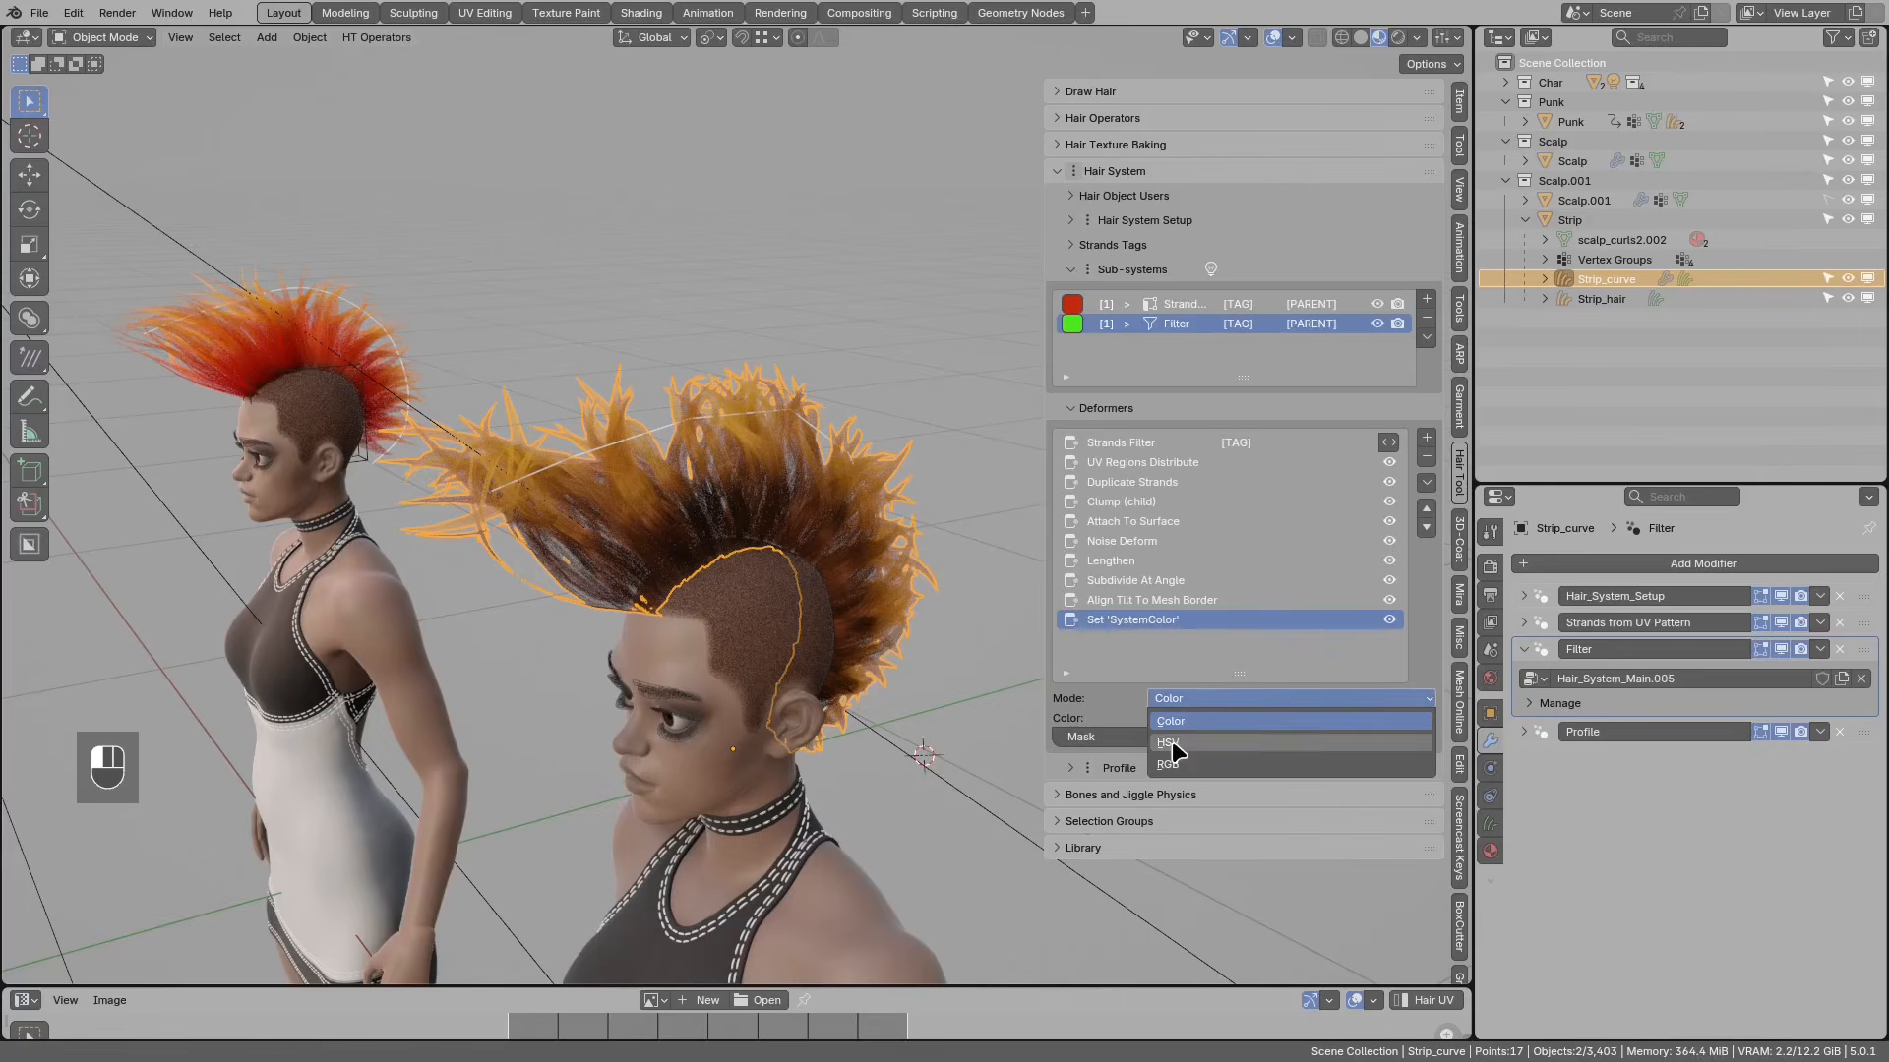
pyautogui.click(1181, 741)
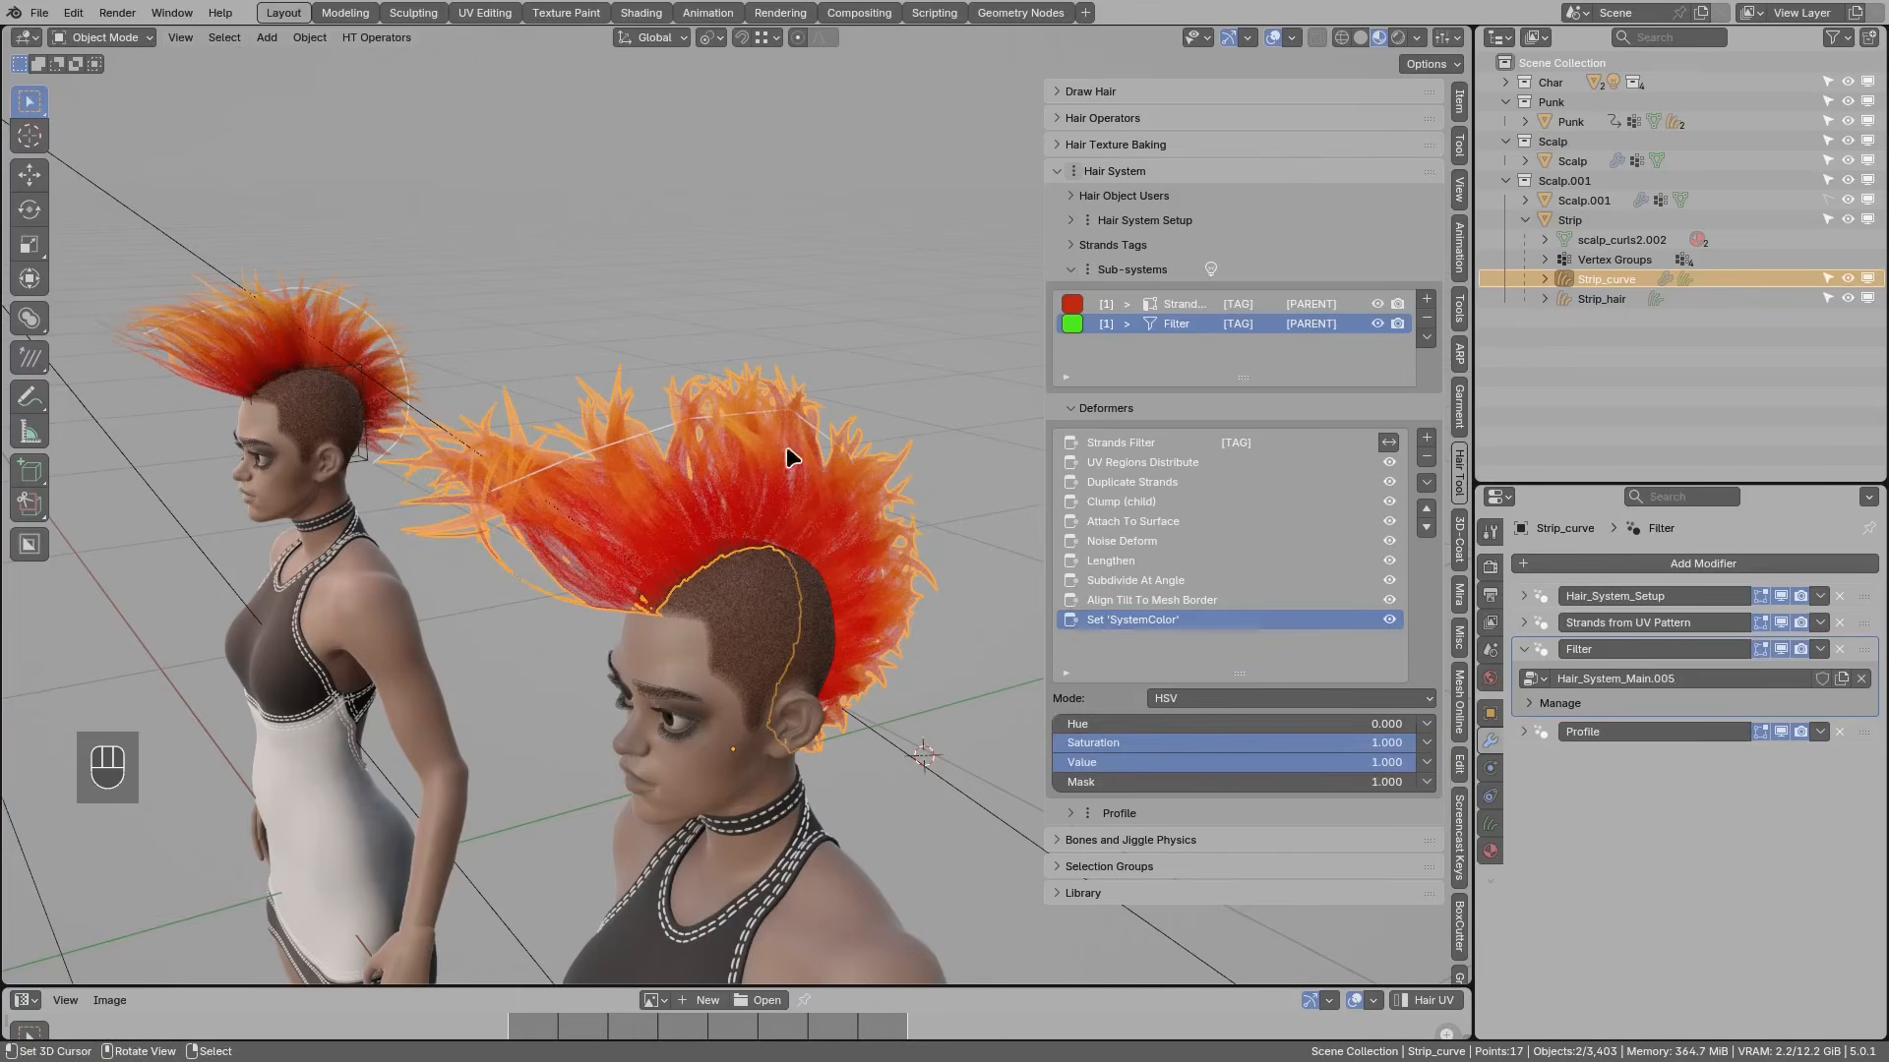
# Step: Try a cyan tone with Hue 0.542 for the system color, then set Hue to 0.100 for yellow hair
pyautogui.moveTo(1098, 724); pyautogui.dragTo(1244, 726)
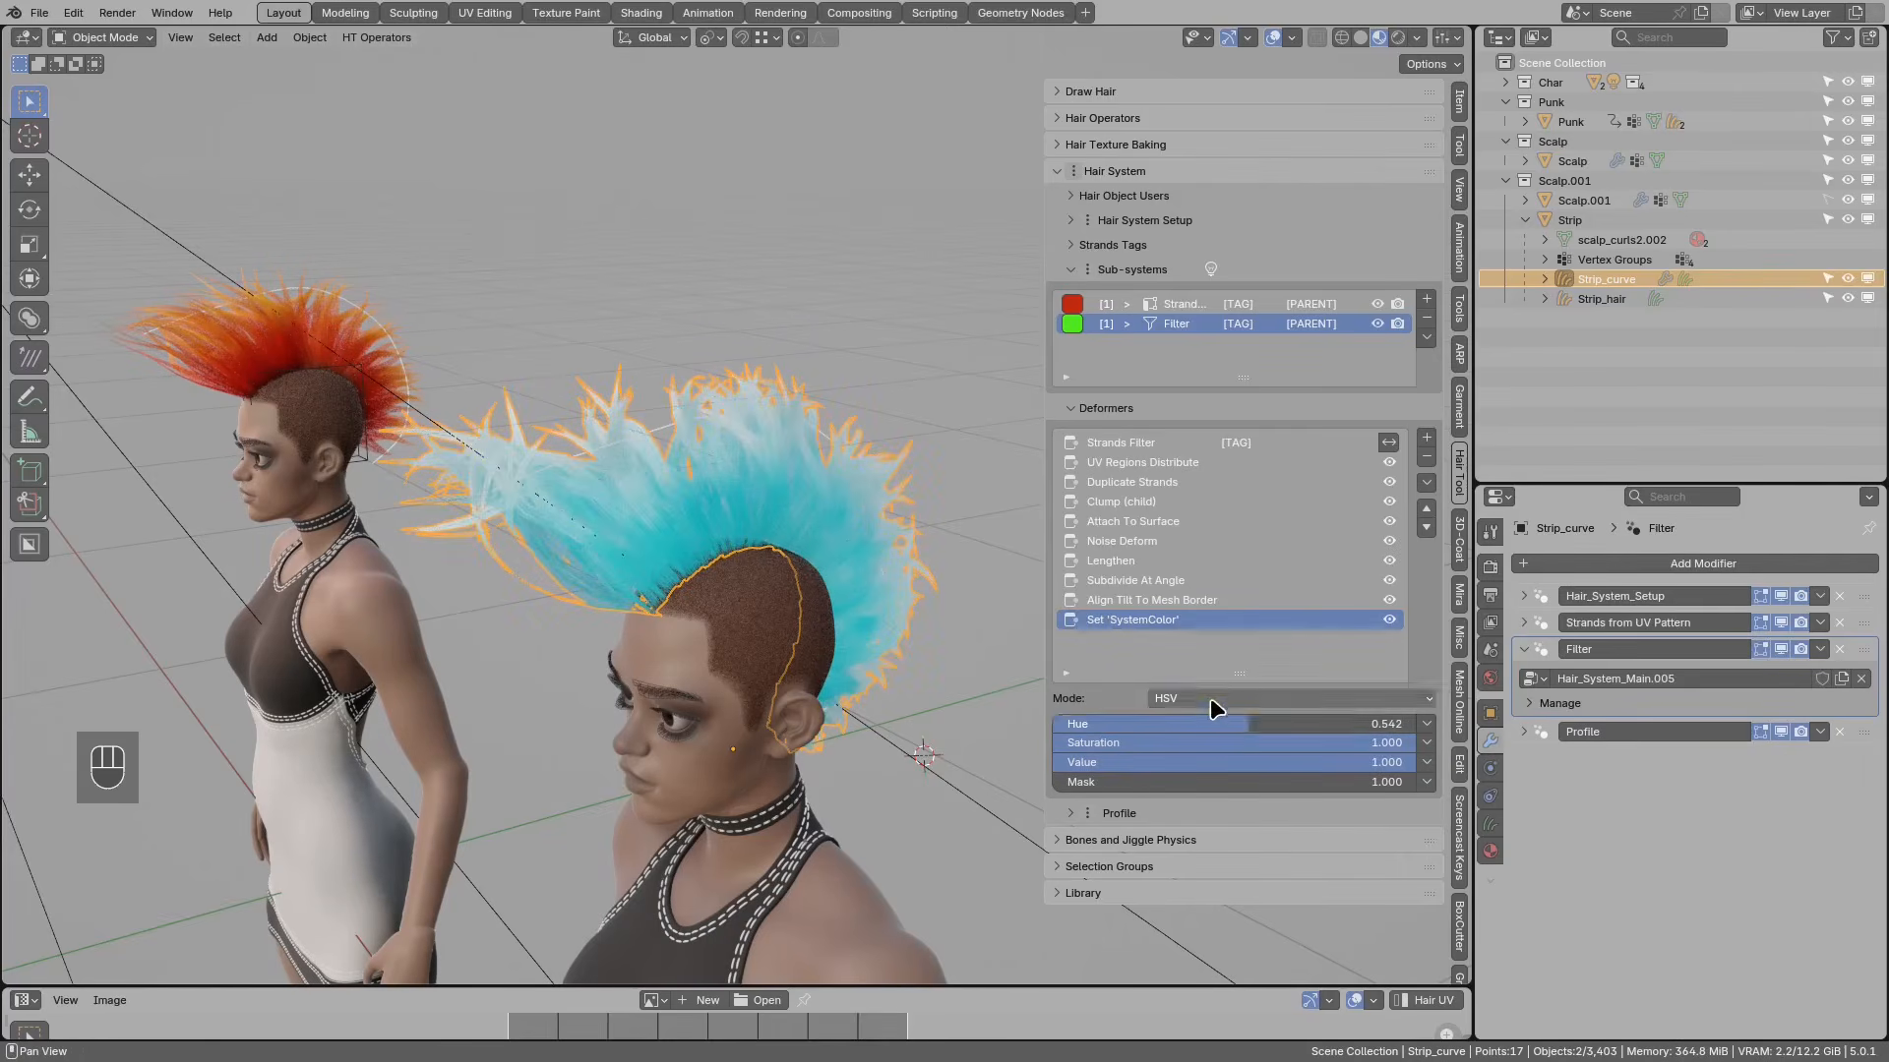
pyautogui.moveTo(1230, 724); pyautogui.dragTo(1054, 726)
pyautogui.moveTo(915, 684); pyautogui.dragTo(848, 658, button='middle')
pyautogui.moveTo(1088, 725)
pyautogui.mouseDown()
pyautogui.moveTo(1122, 725)
pyautogui.moveTo(1088, 722)
pyautogui.mouseUp()
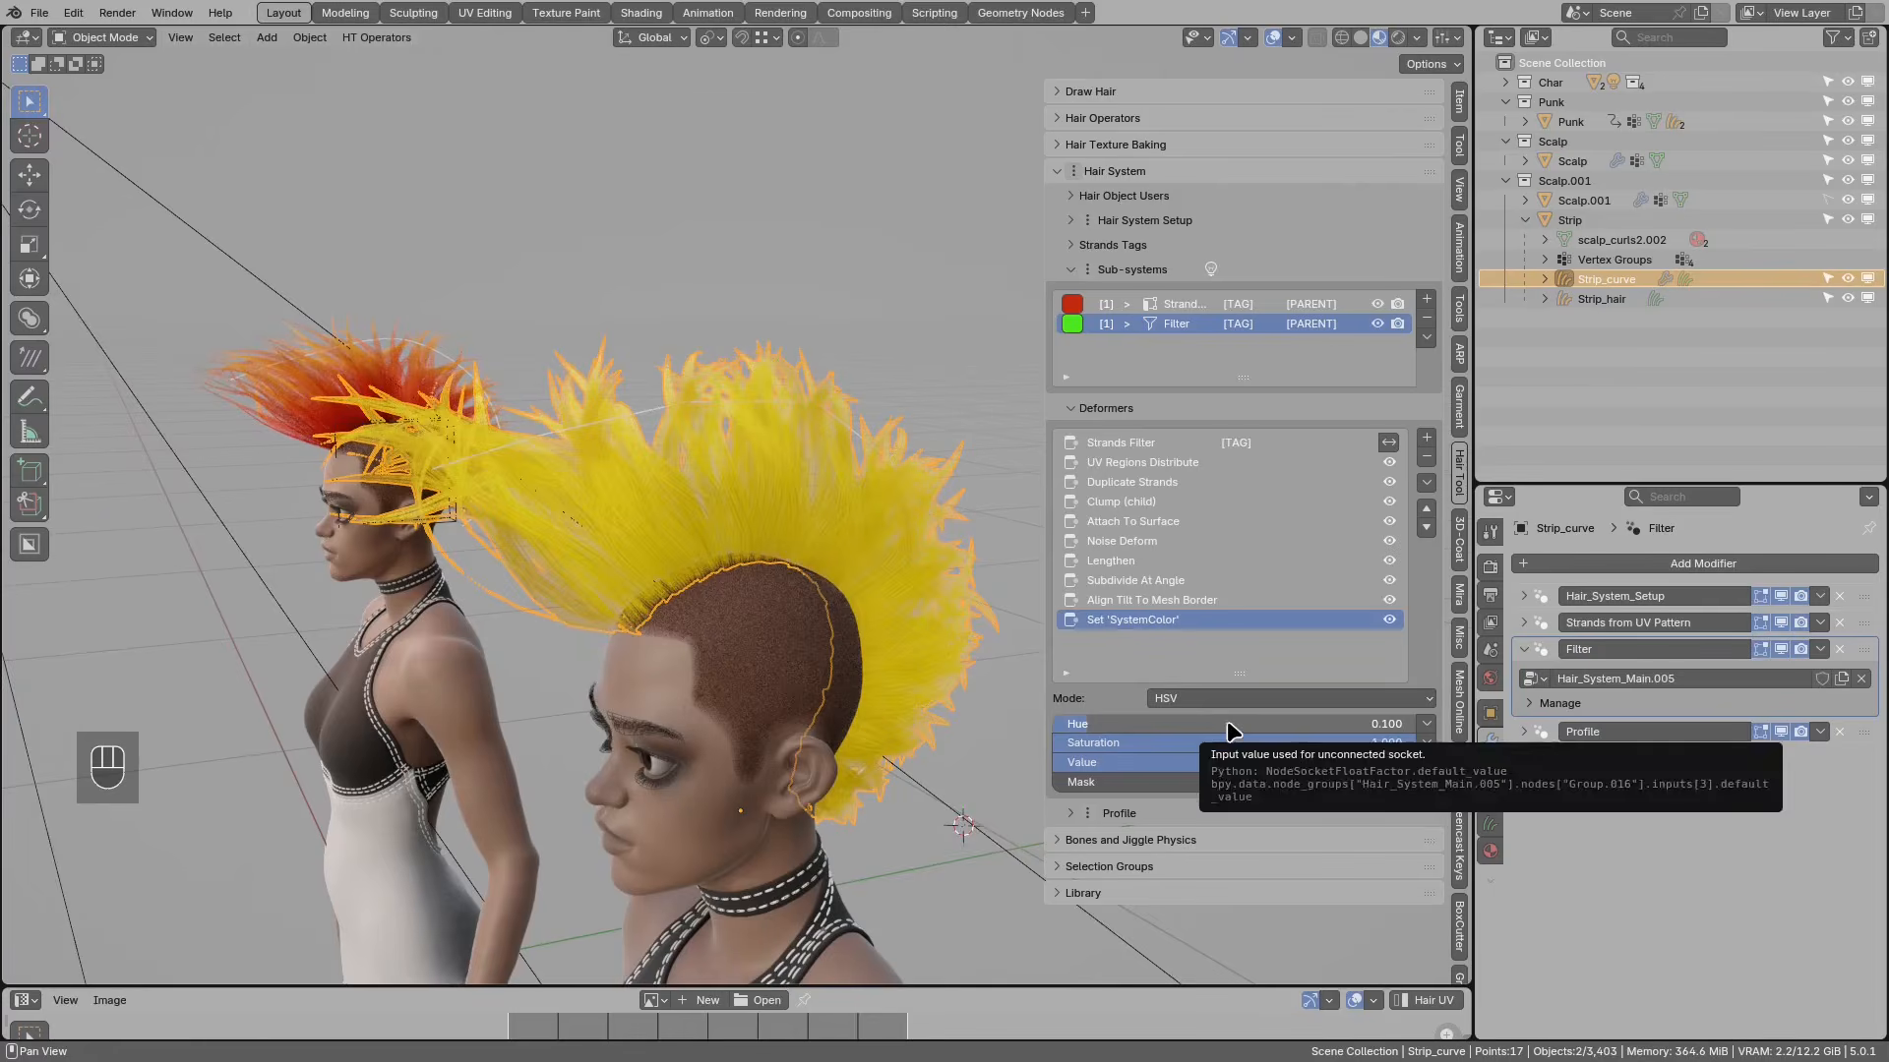
pyautogui.moveTo(838, 600); pyautogui.dragTo(890, 637, button='middle')
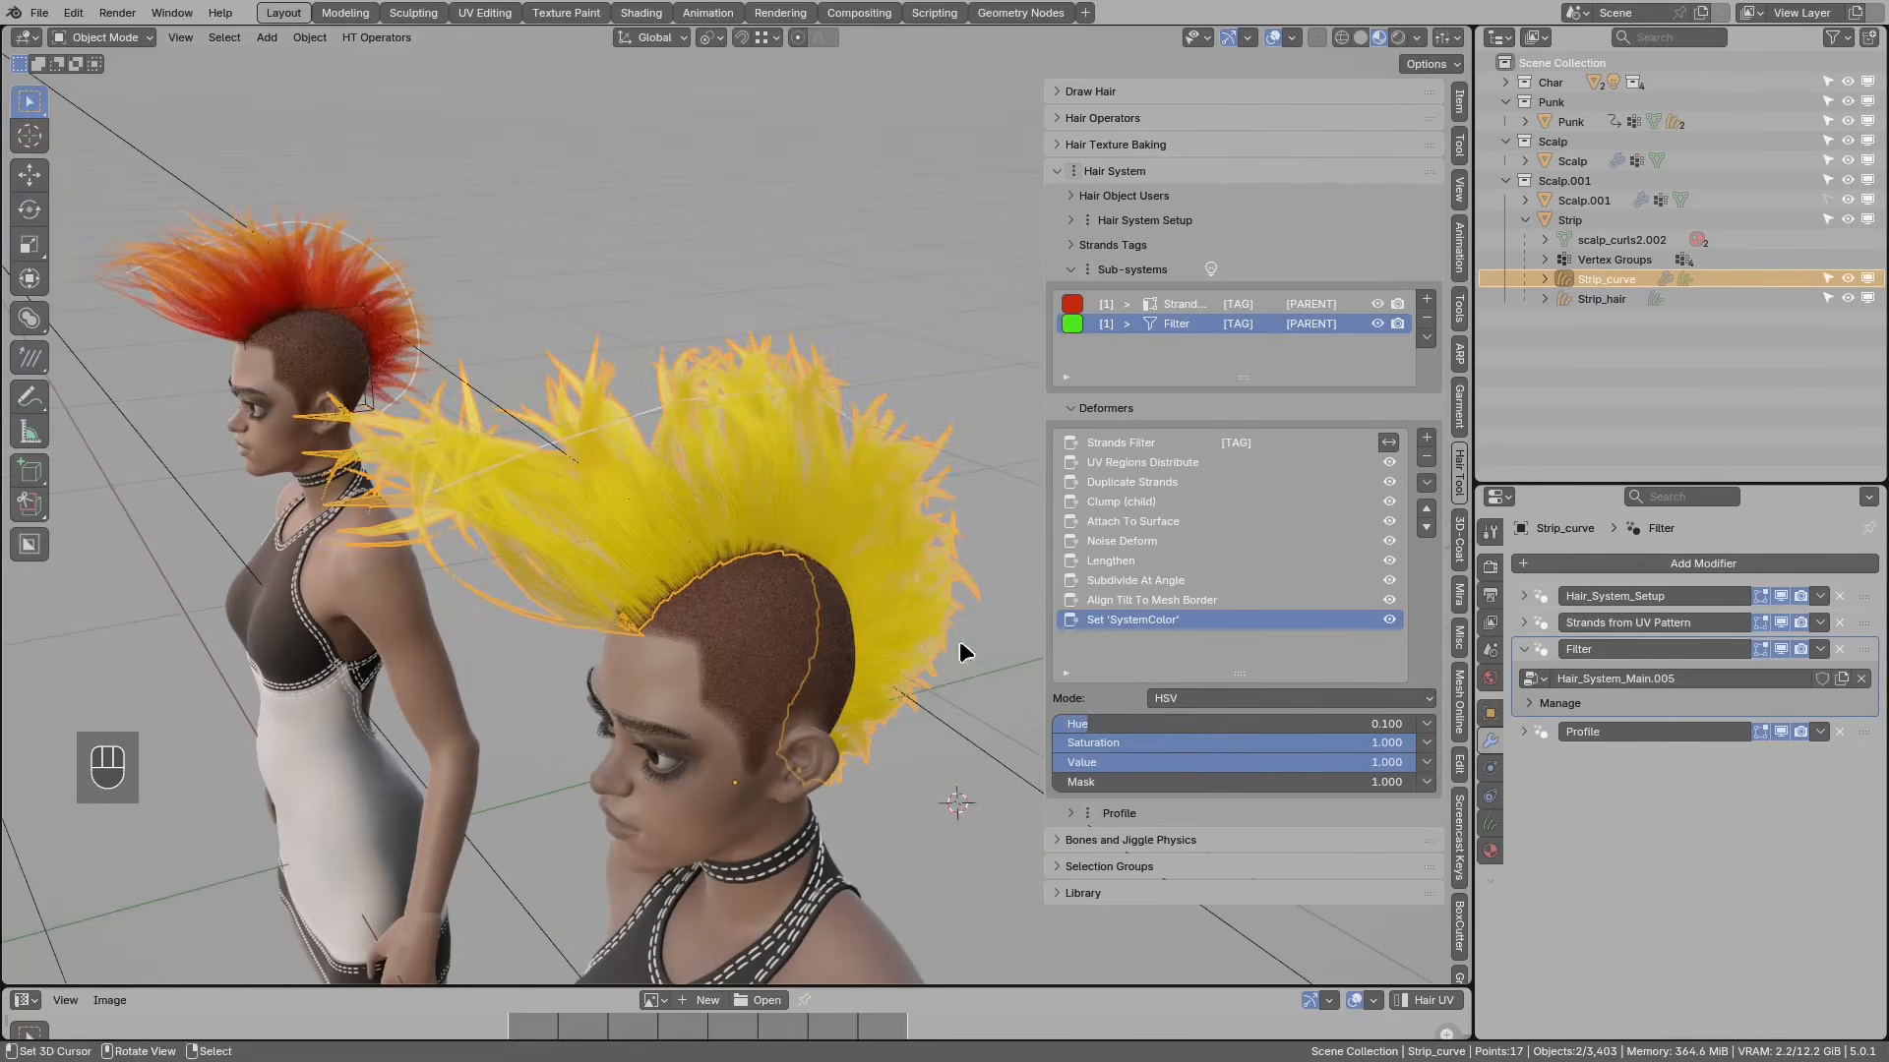
# Step: Add a Root to Tip influence mask to the system color's Hue, with Root Value 1.000 and Tip Value 0.000
pyautogui.click(1426, 724)
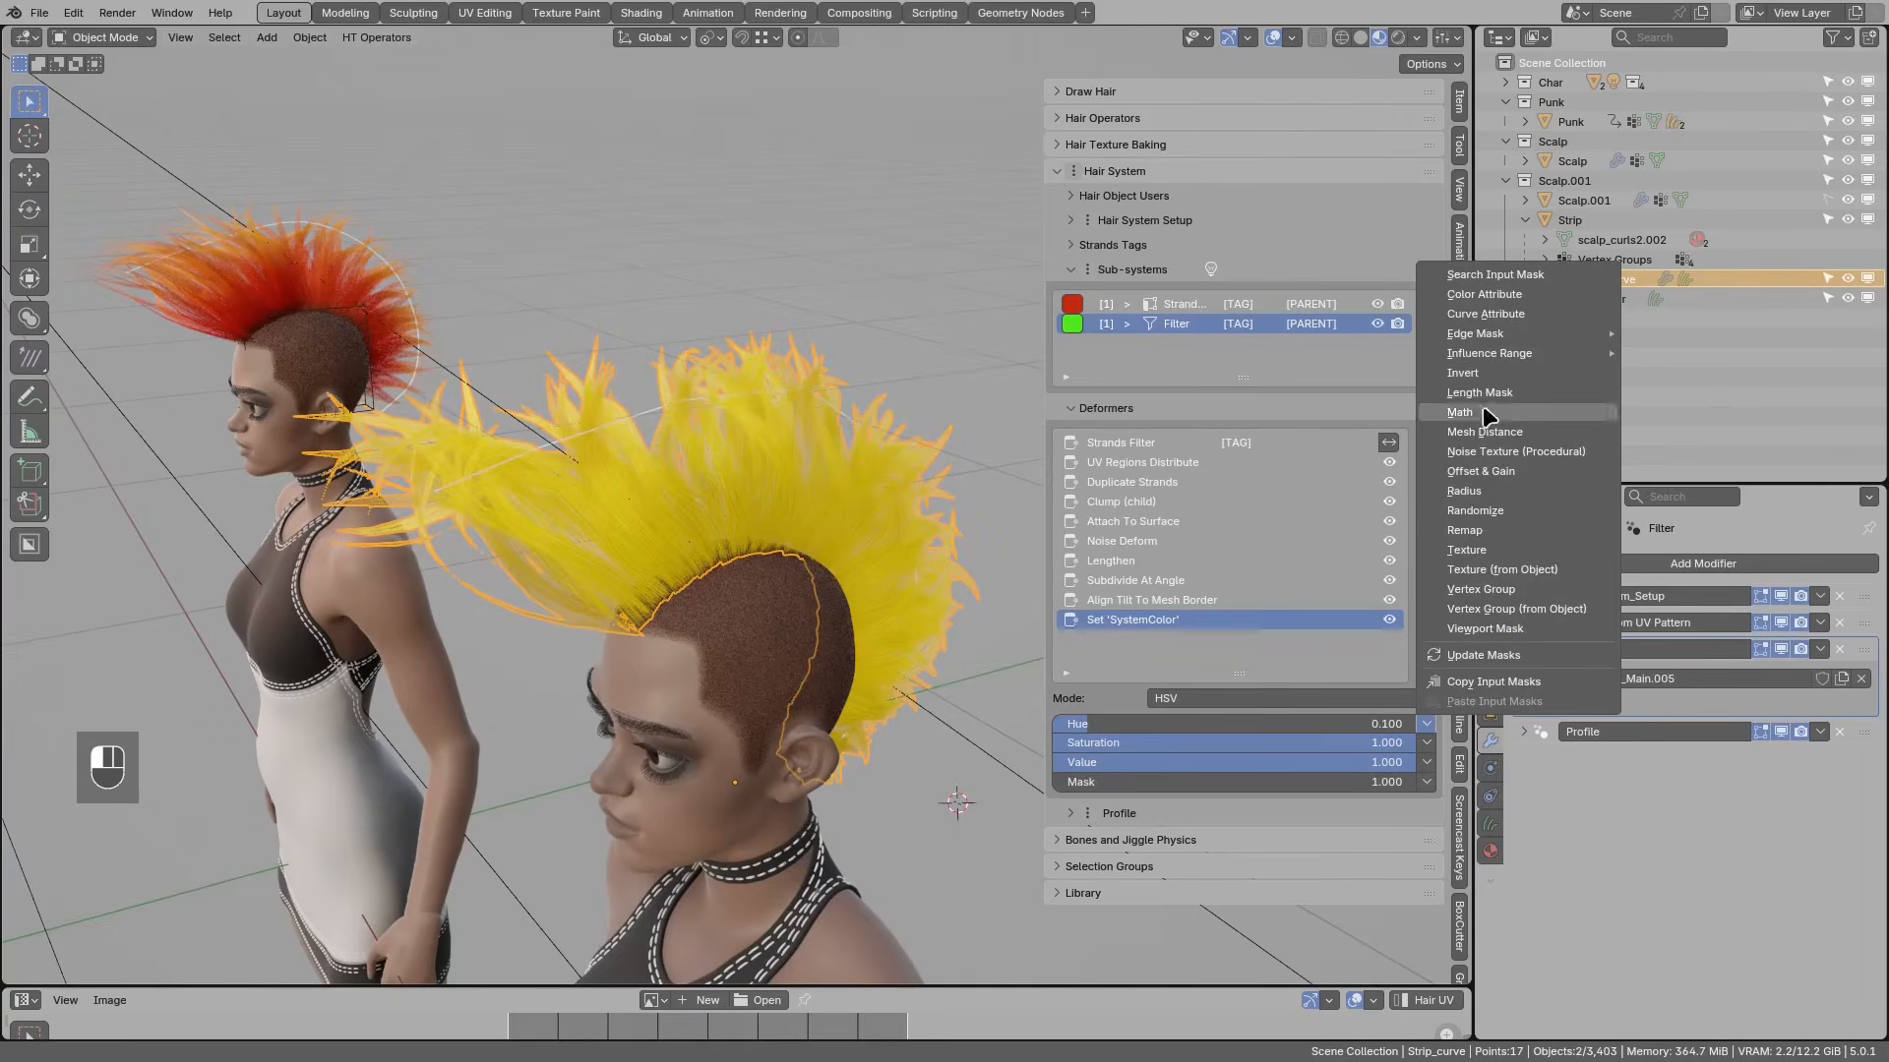
pyautogui.moveTo(1498, 356)
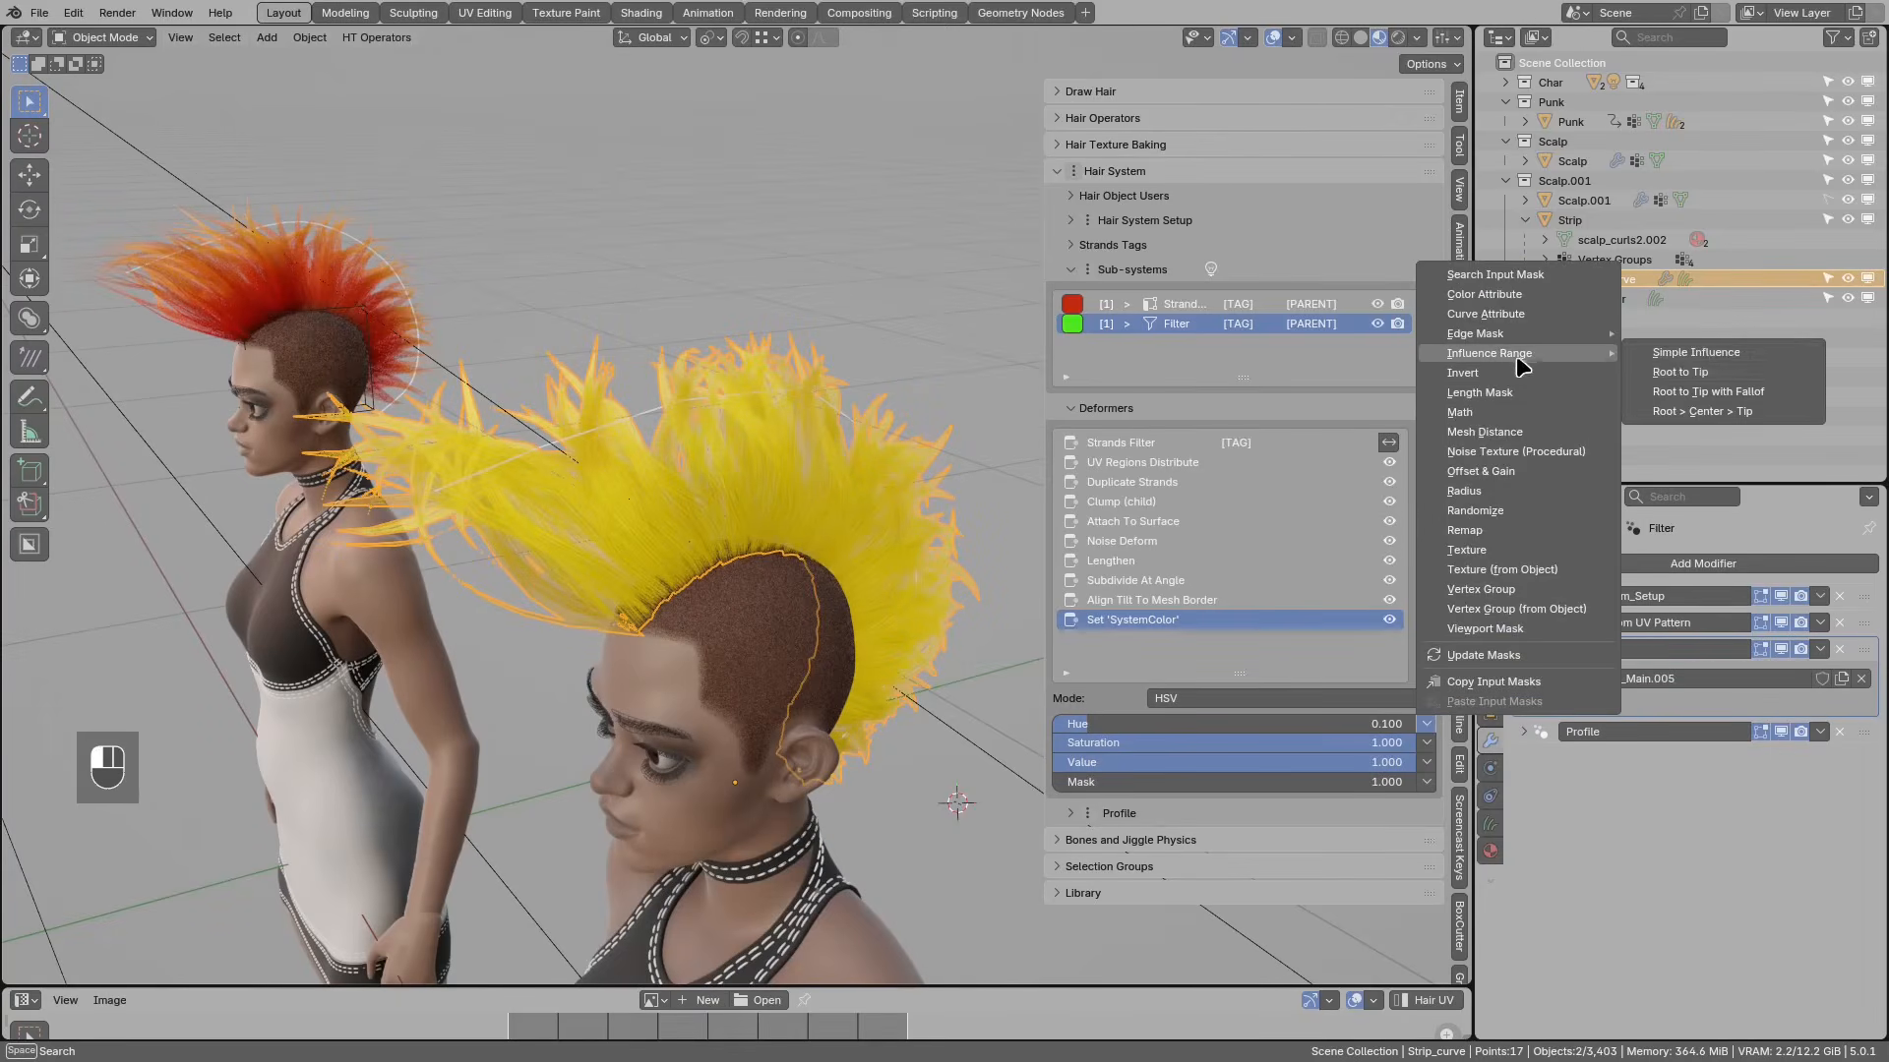
pyautogui.click(1679, 380)
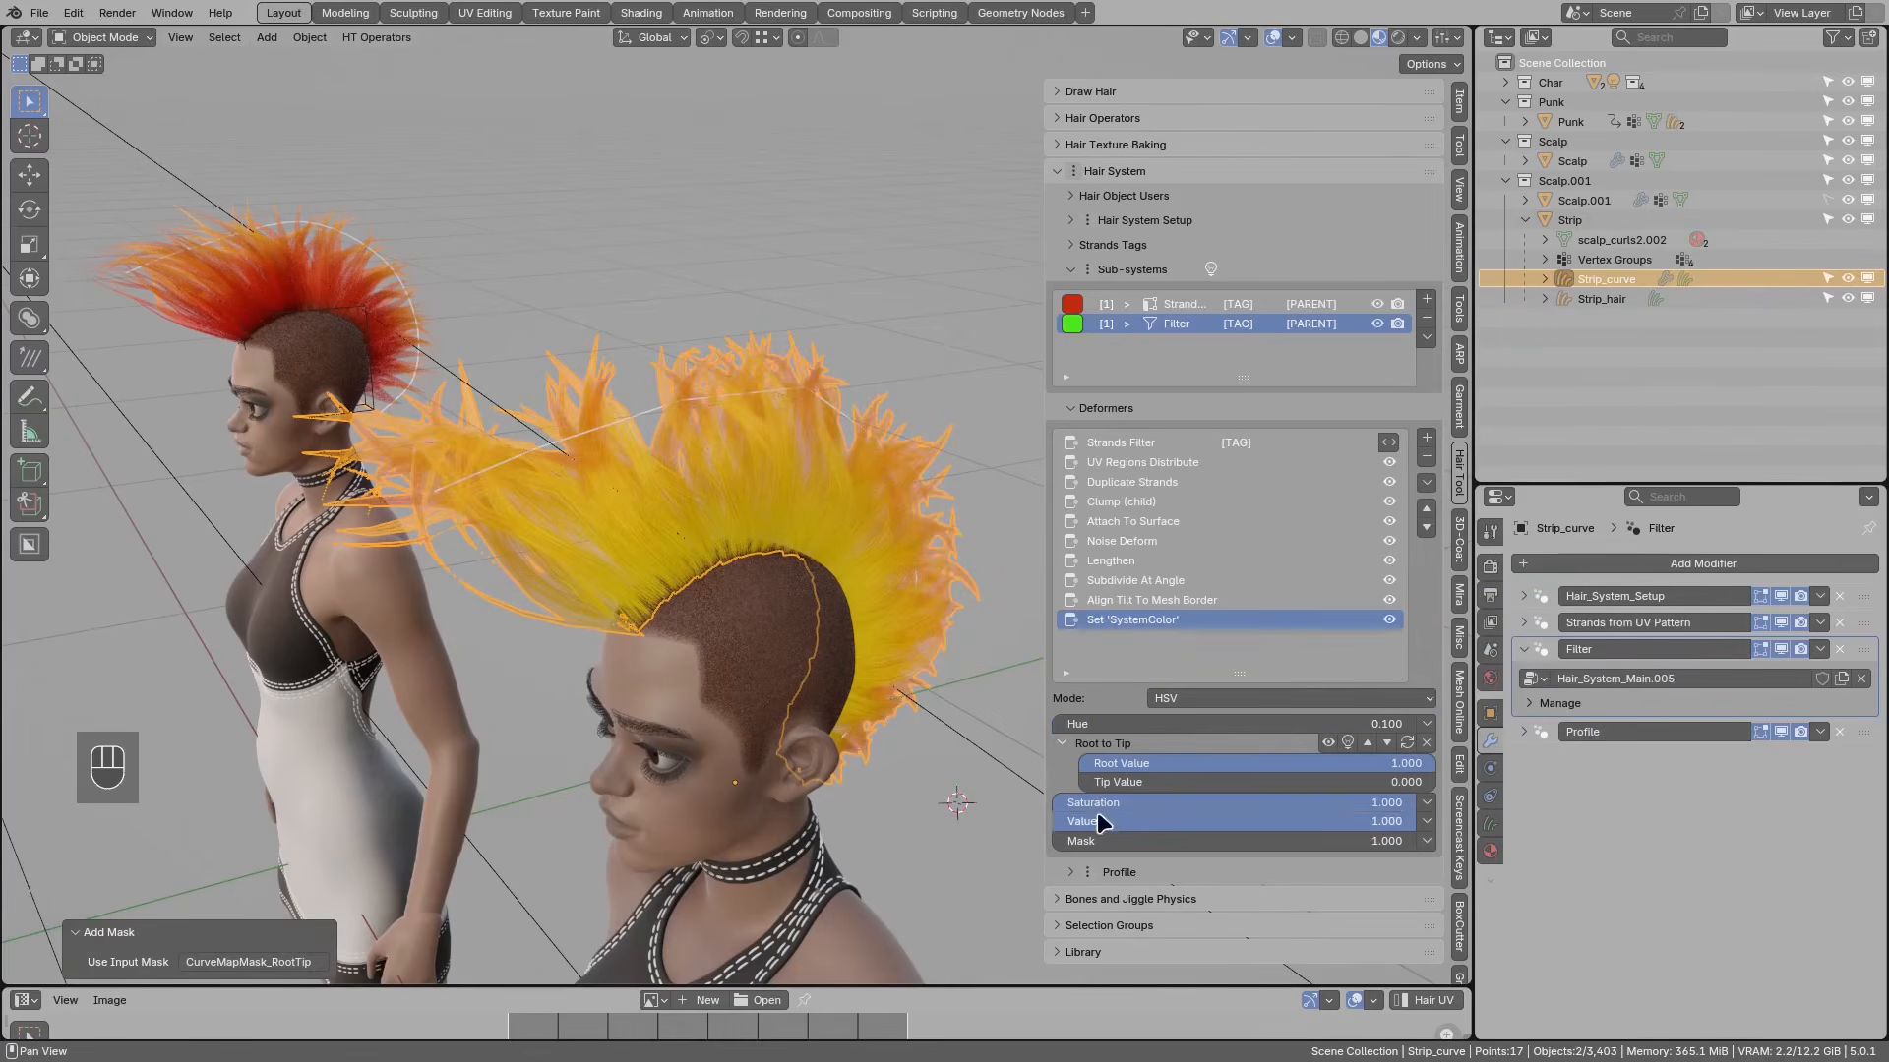
pyautogui.moveTo(801, 659); pyautogui.dragTo(1239, 793, button='middle')
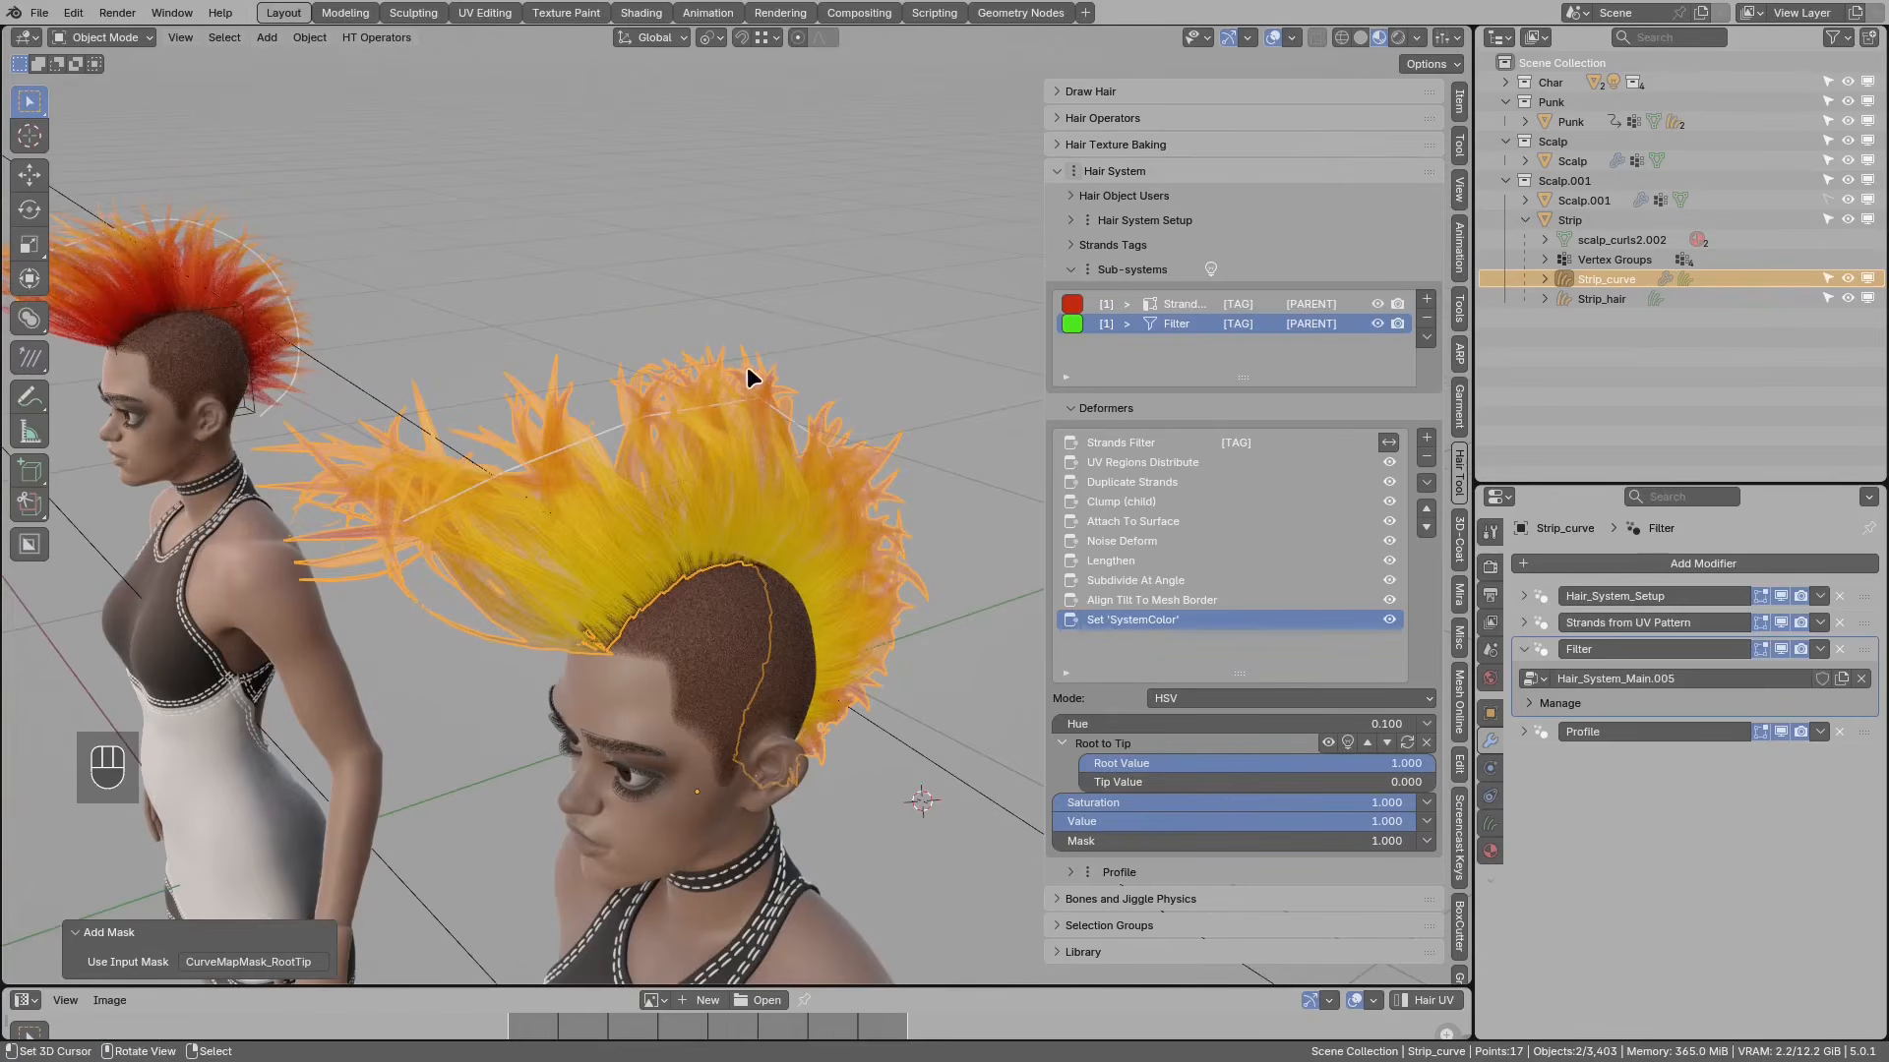
# Step: Annotate the mask values 1 at the hair roots and 0 at the tips, then erase the annotations
pyautogui.moveTo(747, 366); pyautogui.dragTo(773, 366)
pyautogui.moveTo(718, 548)
pyautogui.mouseDown()
pyautogui.moveTo(747, 527)
pyautogui.moveTo(729, 563)
pyautogui.mouseUp()
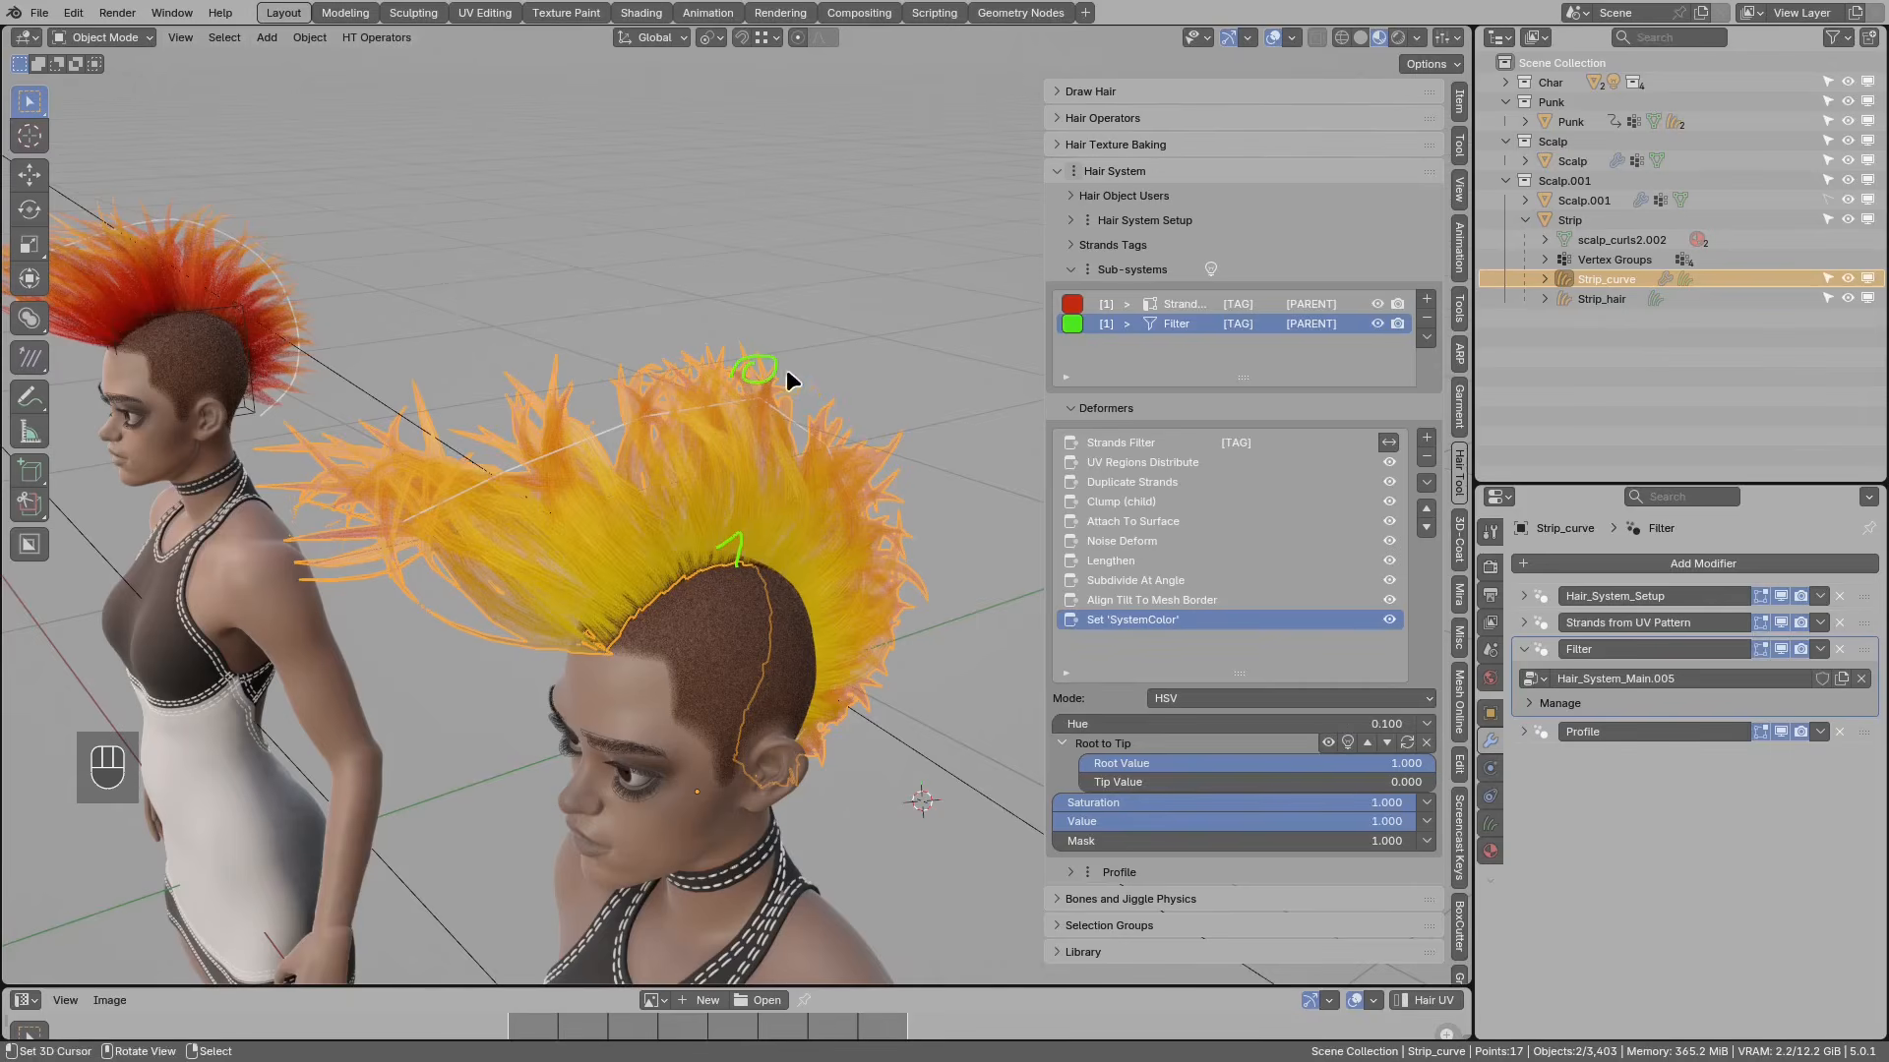
pyautogui.moveTo(787, 374)
pyautogui.mouseDown()
pyautogui.moveTo(856, 417)
pyautogui.moveTo(920, 416)
pyautogui.mouseUp()
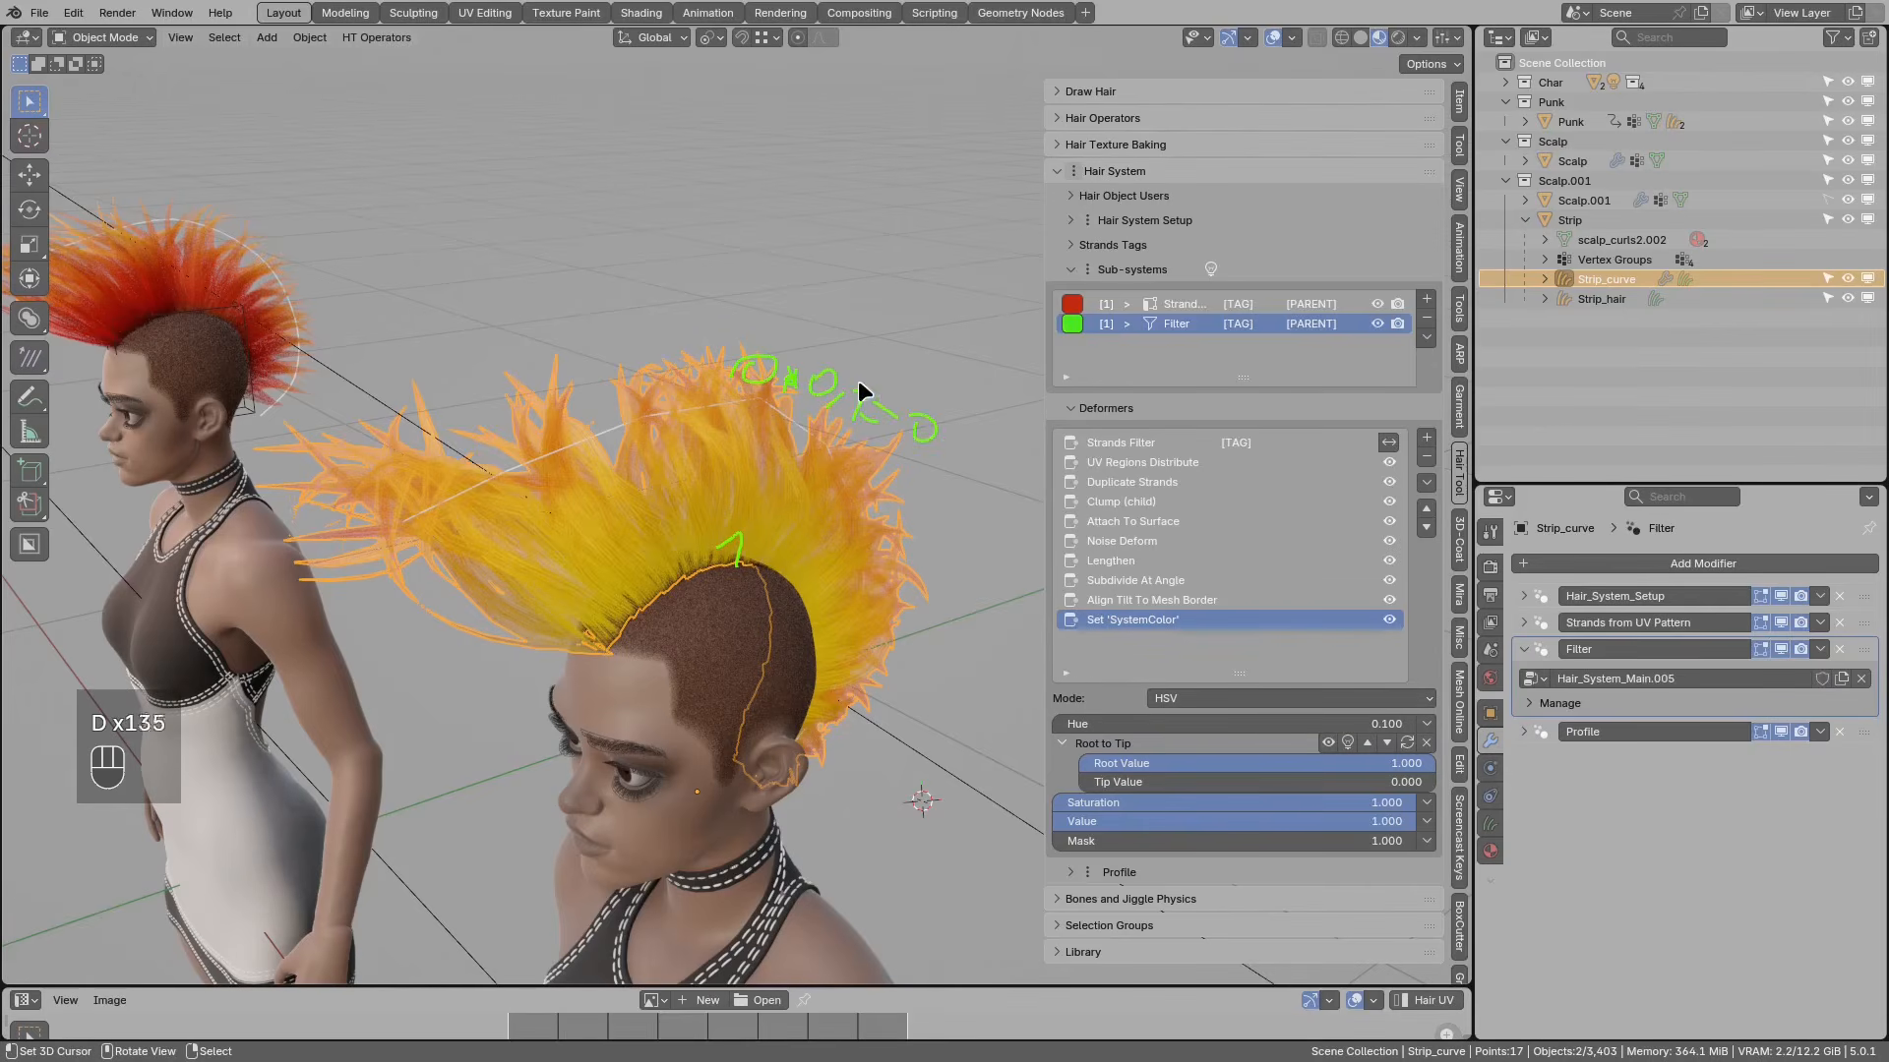
pyautogui.moveTo(833, 368)
pyautogui.mouseDown()
pyautogui.moveTo(865, 409)
pyautogui.moveTo(816, 383)
pyautogui.mouseUp()
pyautogui.moveTo(936, 475)
pyautogui.mouseDown()
pyautogui.moveTo(972, 458)
pyautogui.moveTo(959, 484)
pyautogui.mouseUp()
pyautogui.moveTo(735, 539)
pyautogui.mouseDown()
pyautogui.moveTo(752, 567)
pyautogui.moveTo(801, 535)
pyautogui.moveTo(904, 600)
pyautogui.moveTo(899, 630)
pyautogui.moveTo(934, 635)
pyautogui.mouseUp()
pyautogui.moveTo(994, 635); pyautogui.dragTo(984, 622, button='middle')
pyautogui.moveTo(984, 622)
pyautogui.mouseDown(button='right')
pyautogui.moveTo(872, 413)
pyautogui.moveTo(959, 473)
pyautogui.mouseUp(button='right')
# Step: Try reversing the Hue's Root to Tip mask with Root Value 0.000 and Tip Value 1.000
pyautogui.moveTo(1333, 764)
pyautogui.mouseDown()
pyautogui.moveTo(1077, 759)
pyautogui.moveTo(1283, 782)
pyautogui.mouseUp()
pyautogui.moveTo(629, 565)
pyautogui.mouseDown(button='middle')
pyautogui.moveTo(548, 497)
pyautogui.moveTo(602, 543)
pyautogui.mouseUp(button='middle')
pyautogui.moveTo(805, 512)
pyautogui.mouseDown(button='middle')
pyautogui.moveTo(708, 497)
pyautogui.moveTo(788, 500)
pyautogui.mouseUp(button='middle')
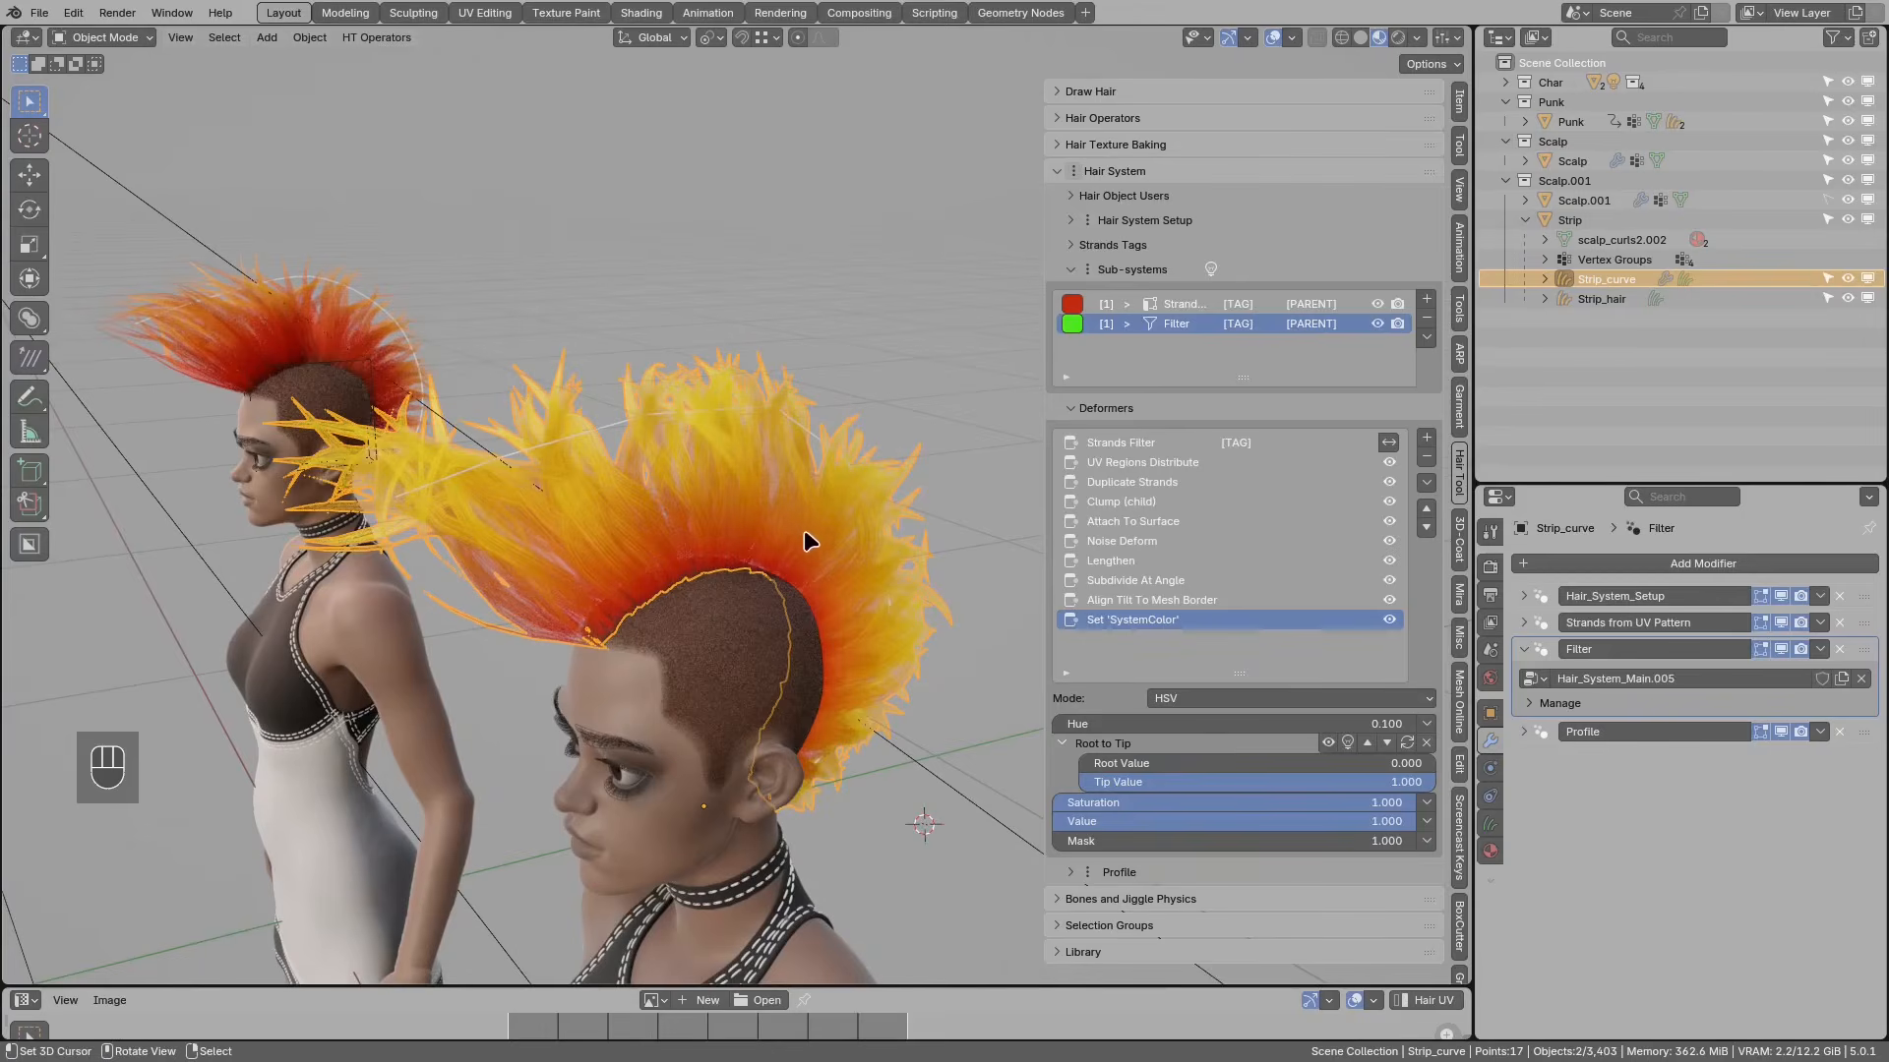
pyautogui.moveTo(1409, 784); pyautogui.dragTo(1309, 784)
# Step: Replace the Hue's Root to Tip mask with a Simple Influence mask and set its Factor to 0.762
pyautogui.click(1427, 743)
pyautogui.click(1427, 723)
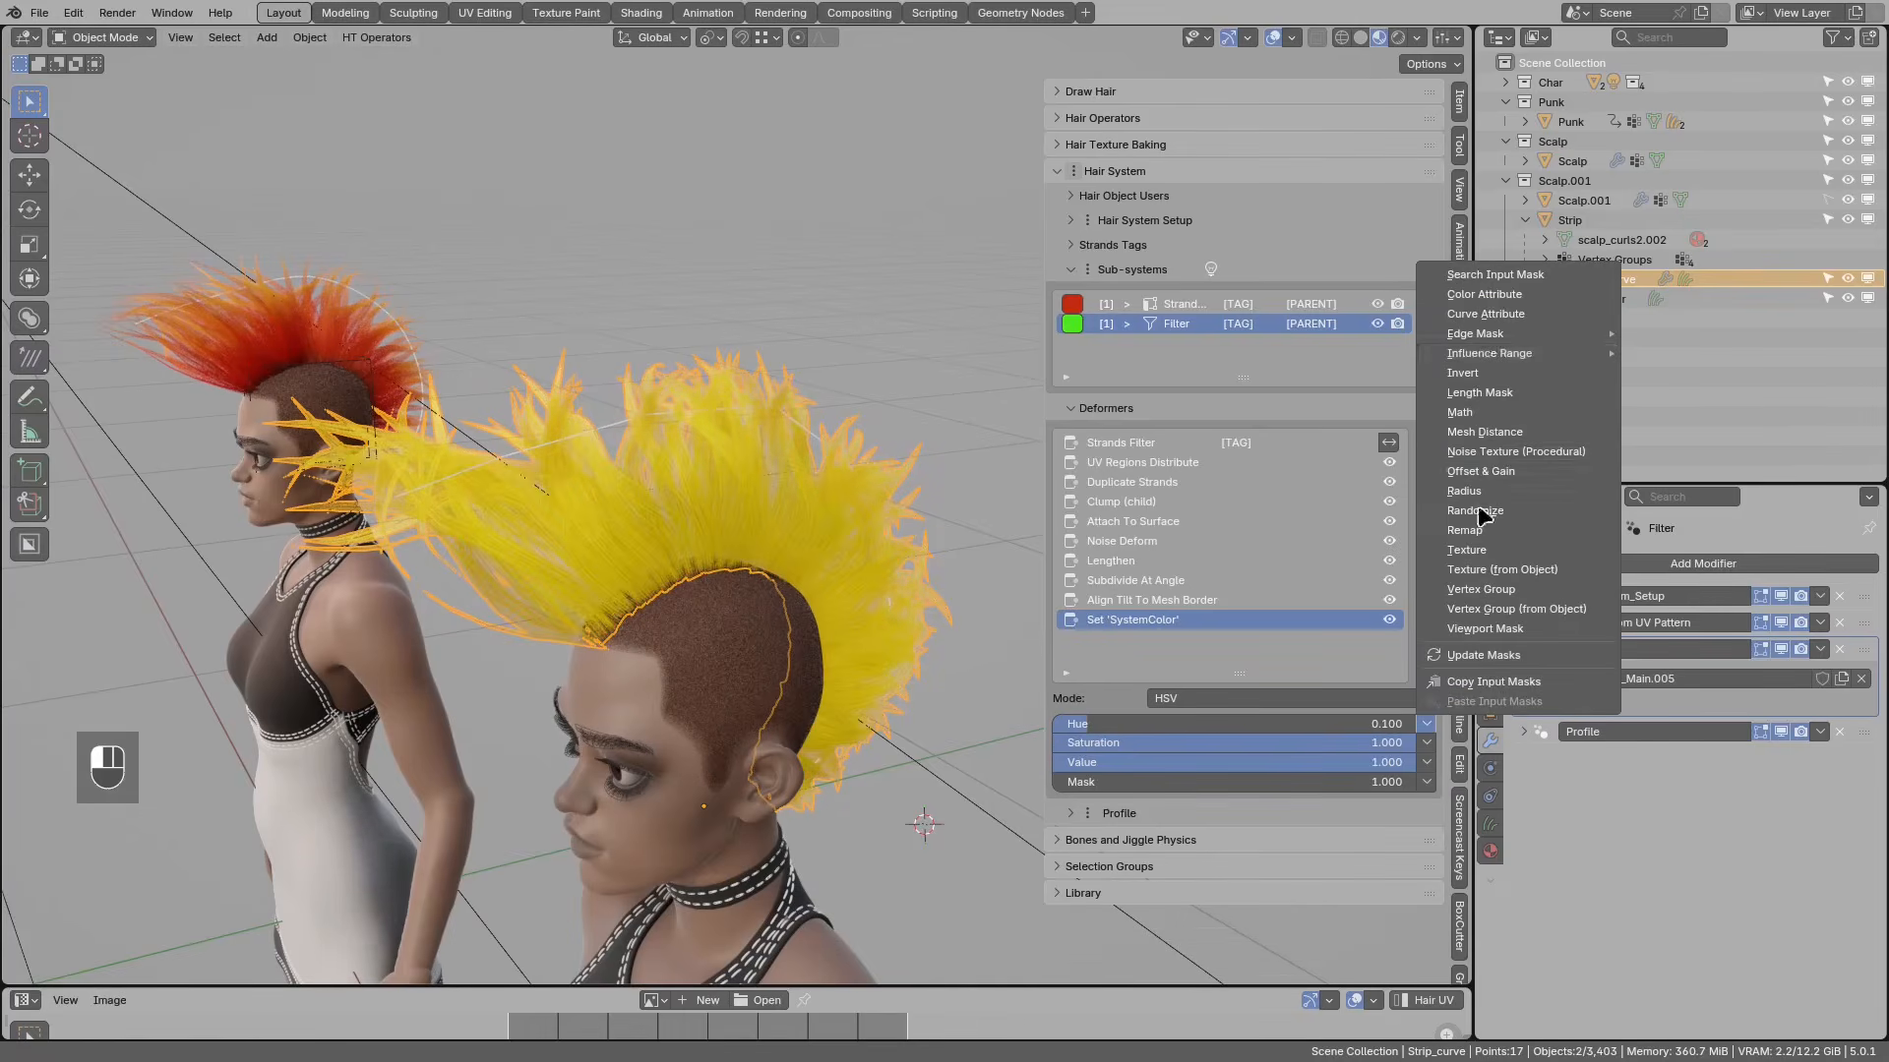
pyautogui.moveTo(1496, 339)
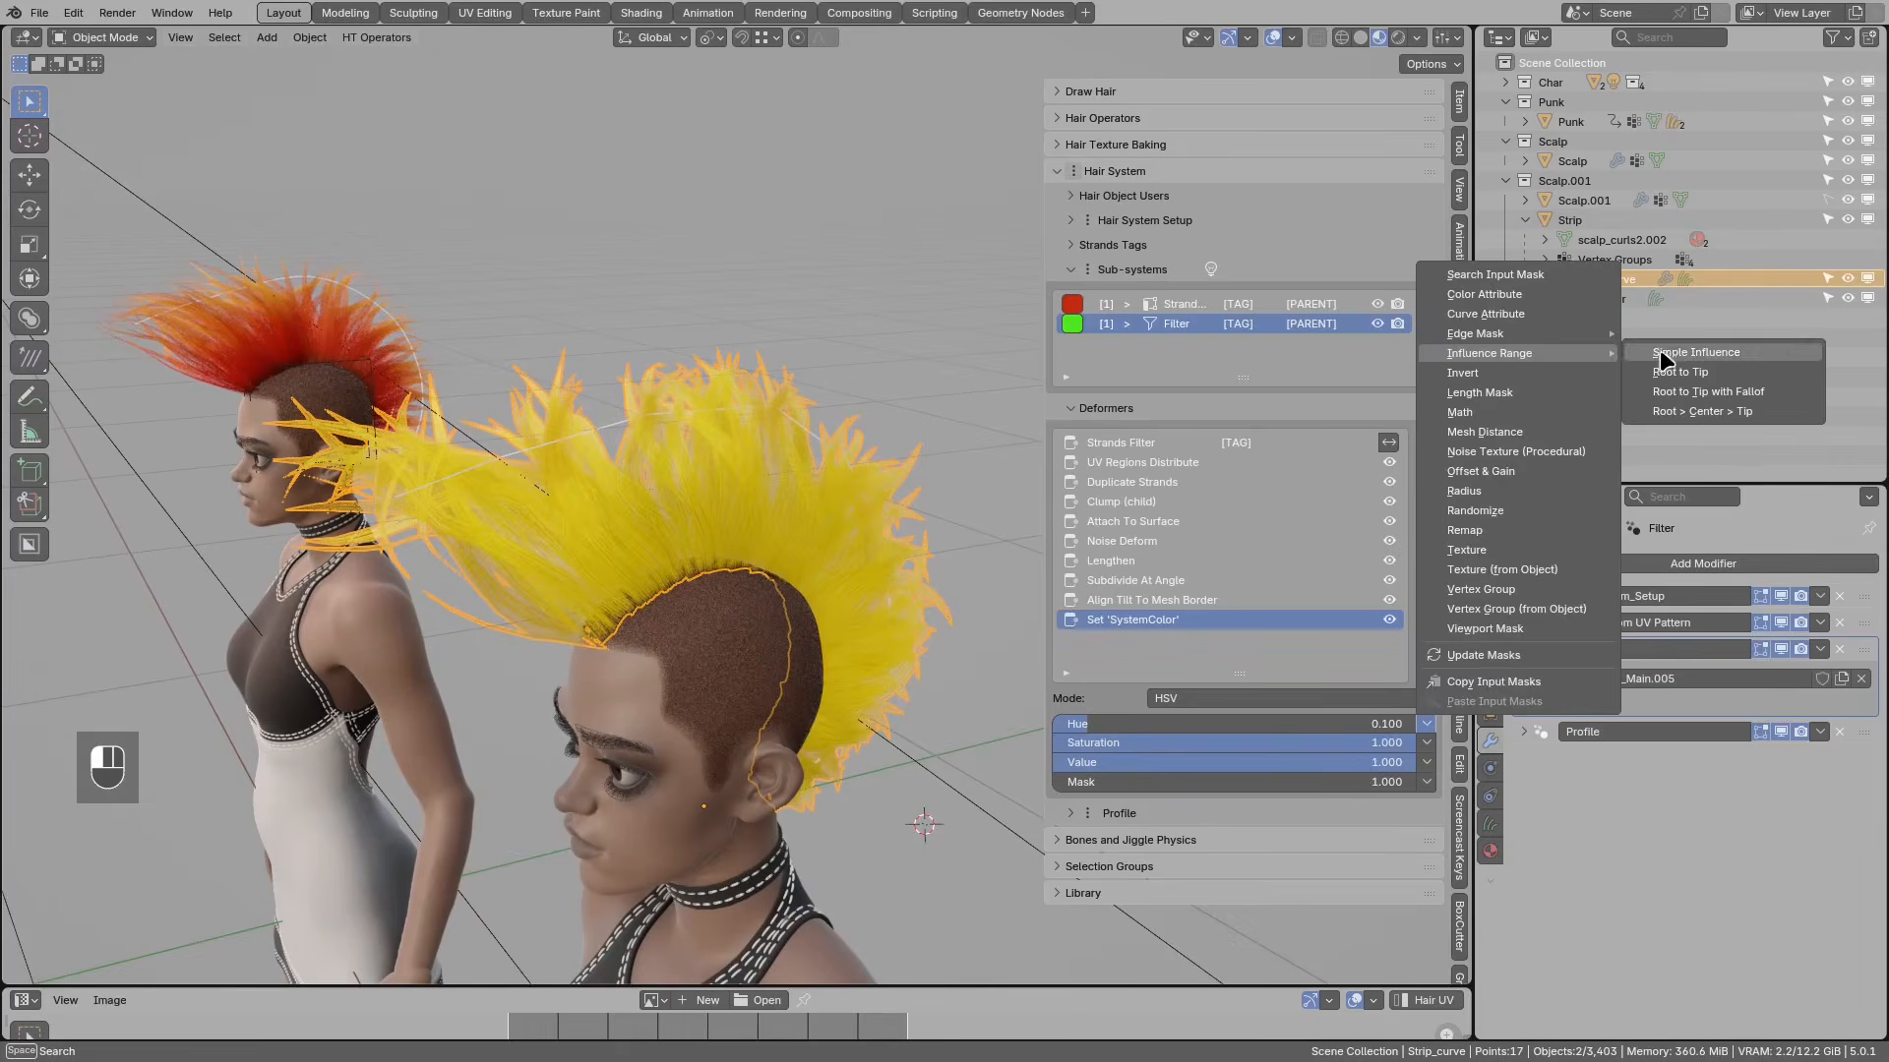
pyautogui.click(1689, 352)
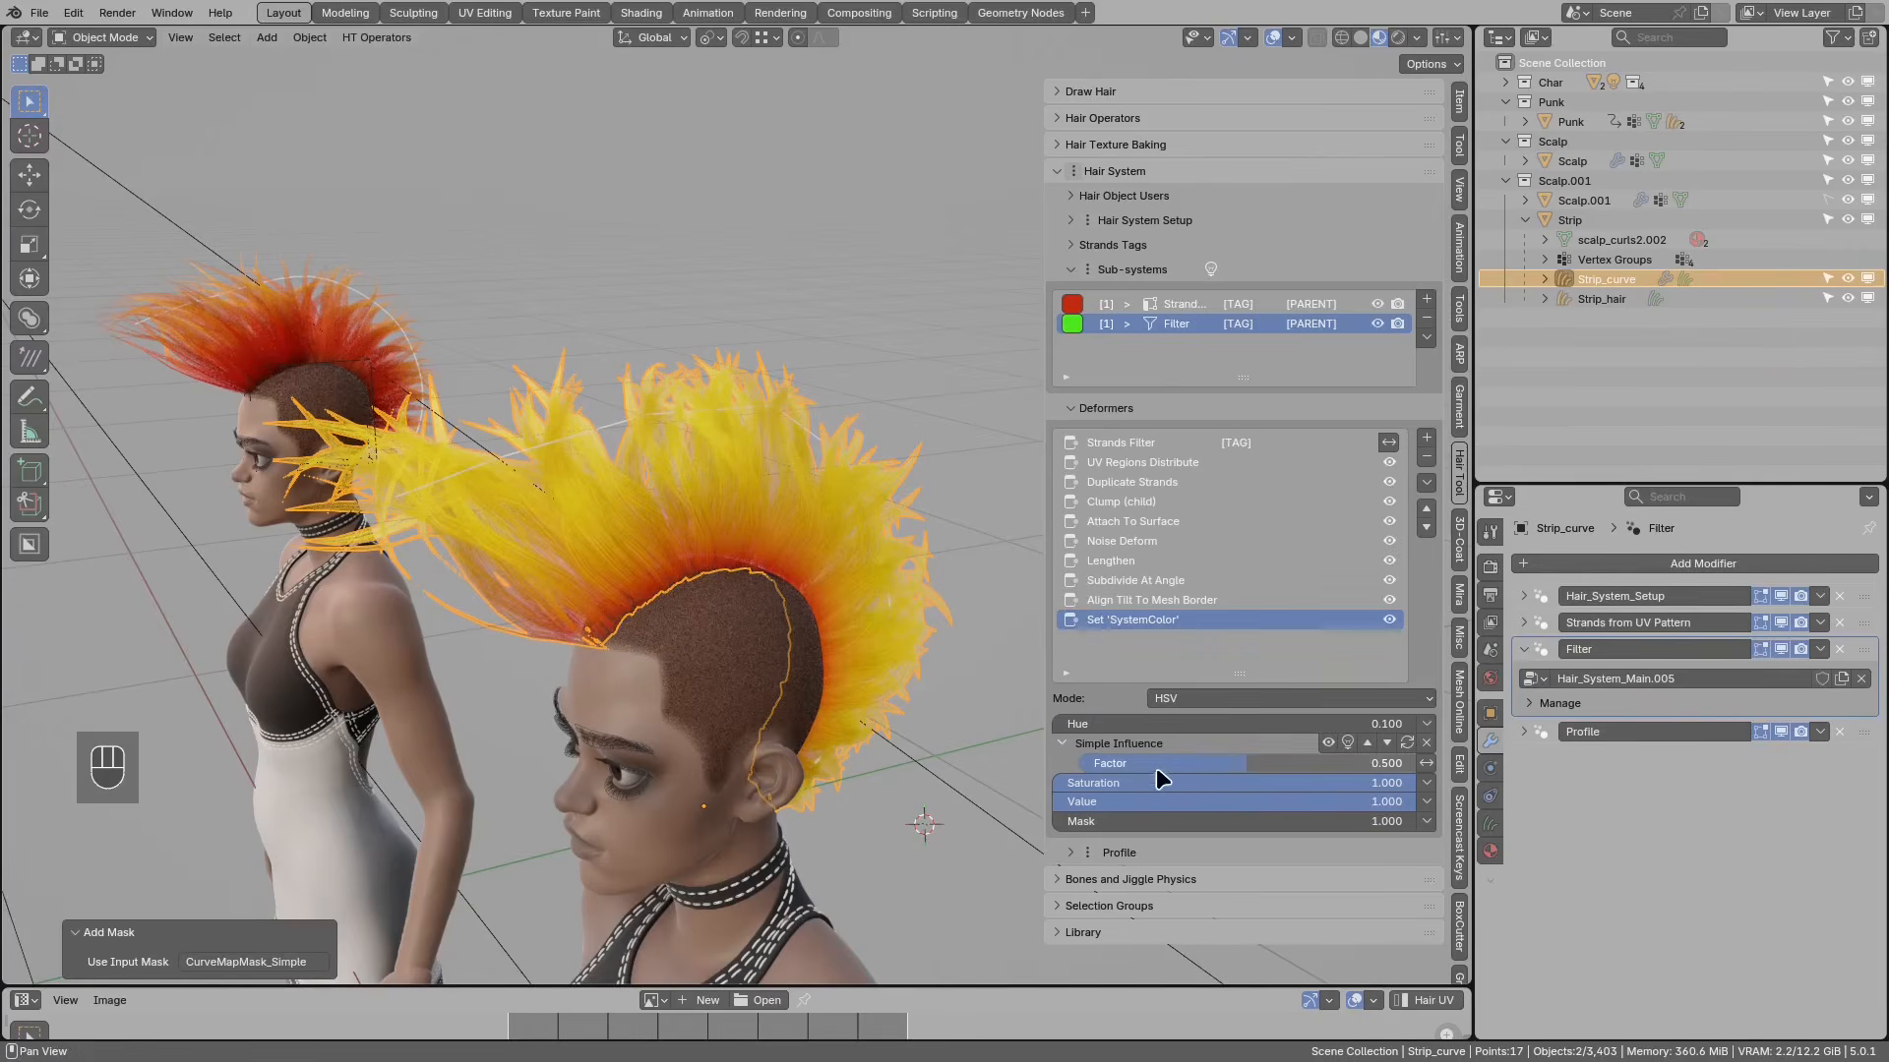
pyautogui.moveTo(1221, 764); pyautogui.dragTo(1336, 764)
pyautogui.moveTo(778, 560)
pyautogui.mouseDown(button='middle')
pyautogui.moveTo(637, 528)
pyautogui.moveTo(748, 568)
pyautogui.mouseUp(button='middle')
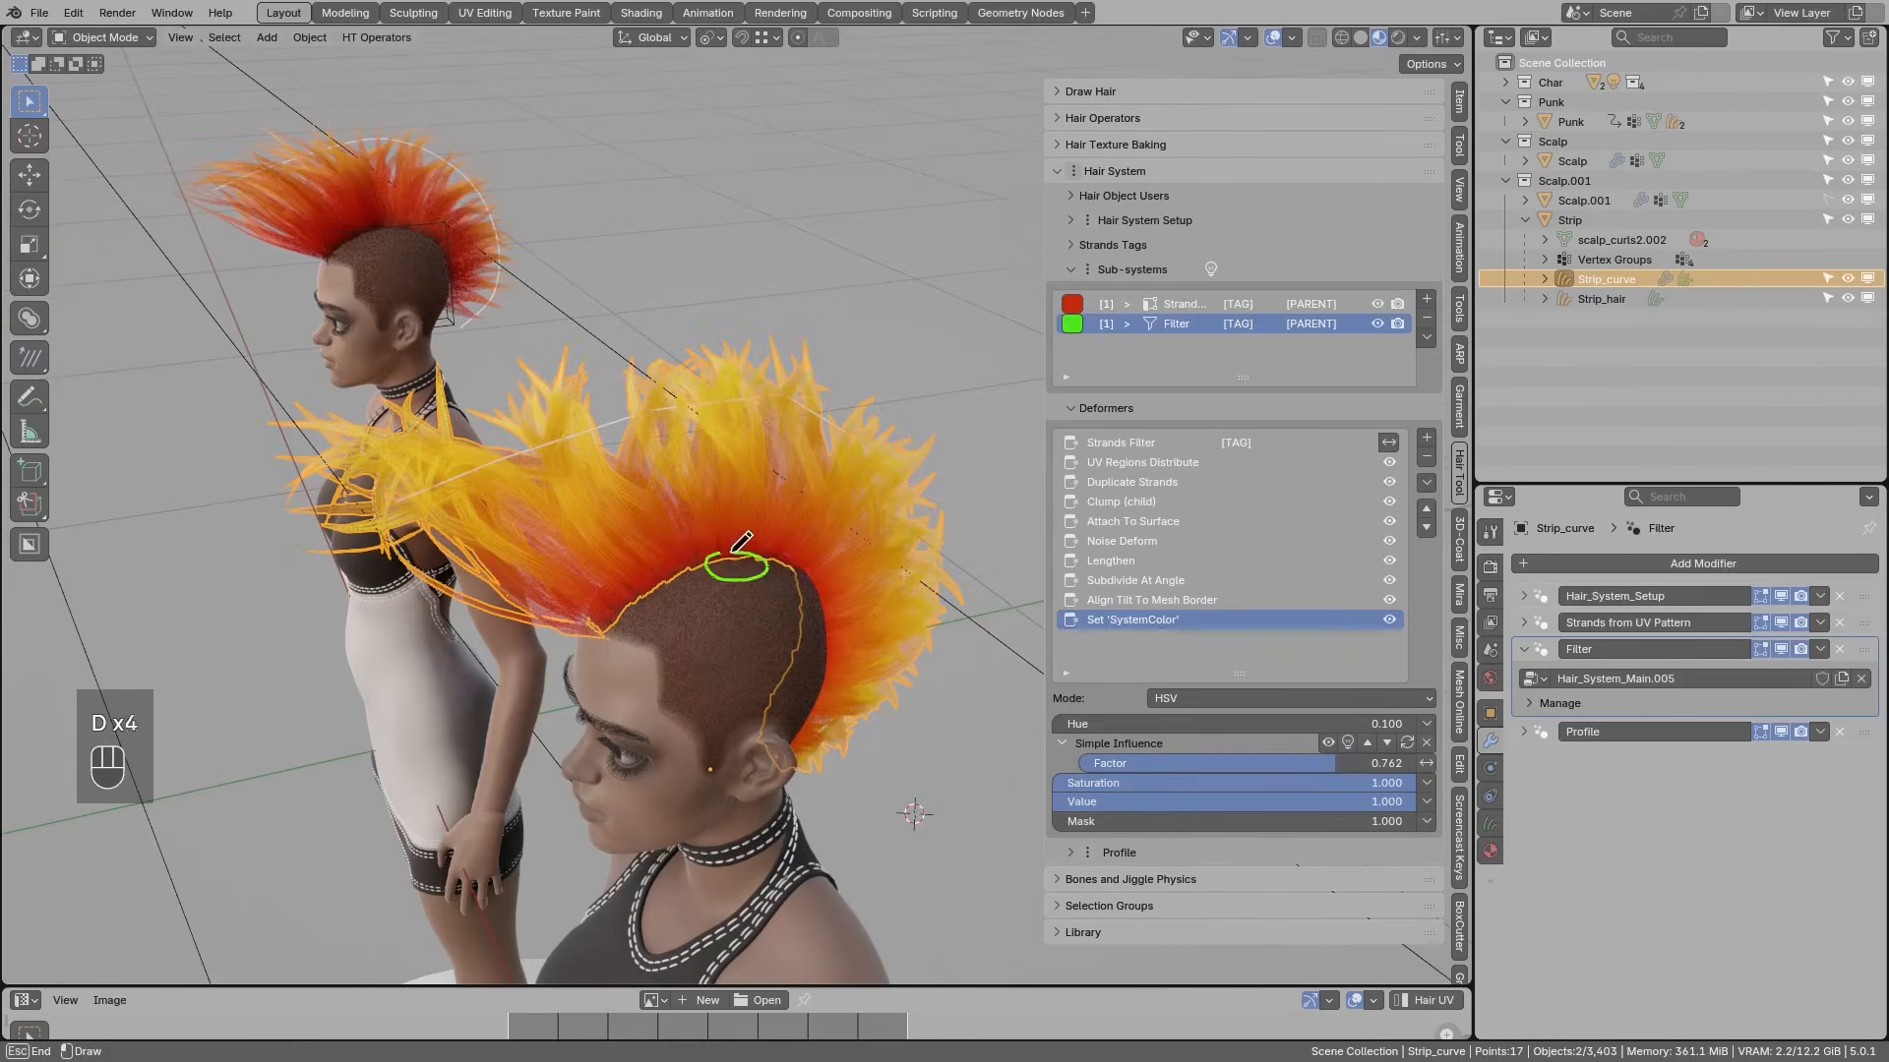
# Step: Add a Simple Influence mask to the system color's Value and set its Factor to 0.369
pyautogui.moveTo(1163, 802)
pyautogui.mouseDown()
pyautogui.moveTo(850, 801)
pyautogui.moveTo(1181, 802)
pyautogui.mouseUp()
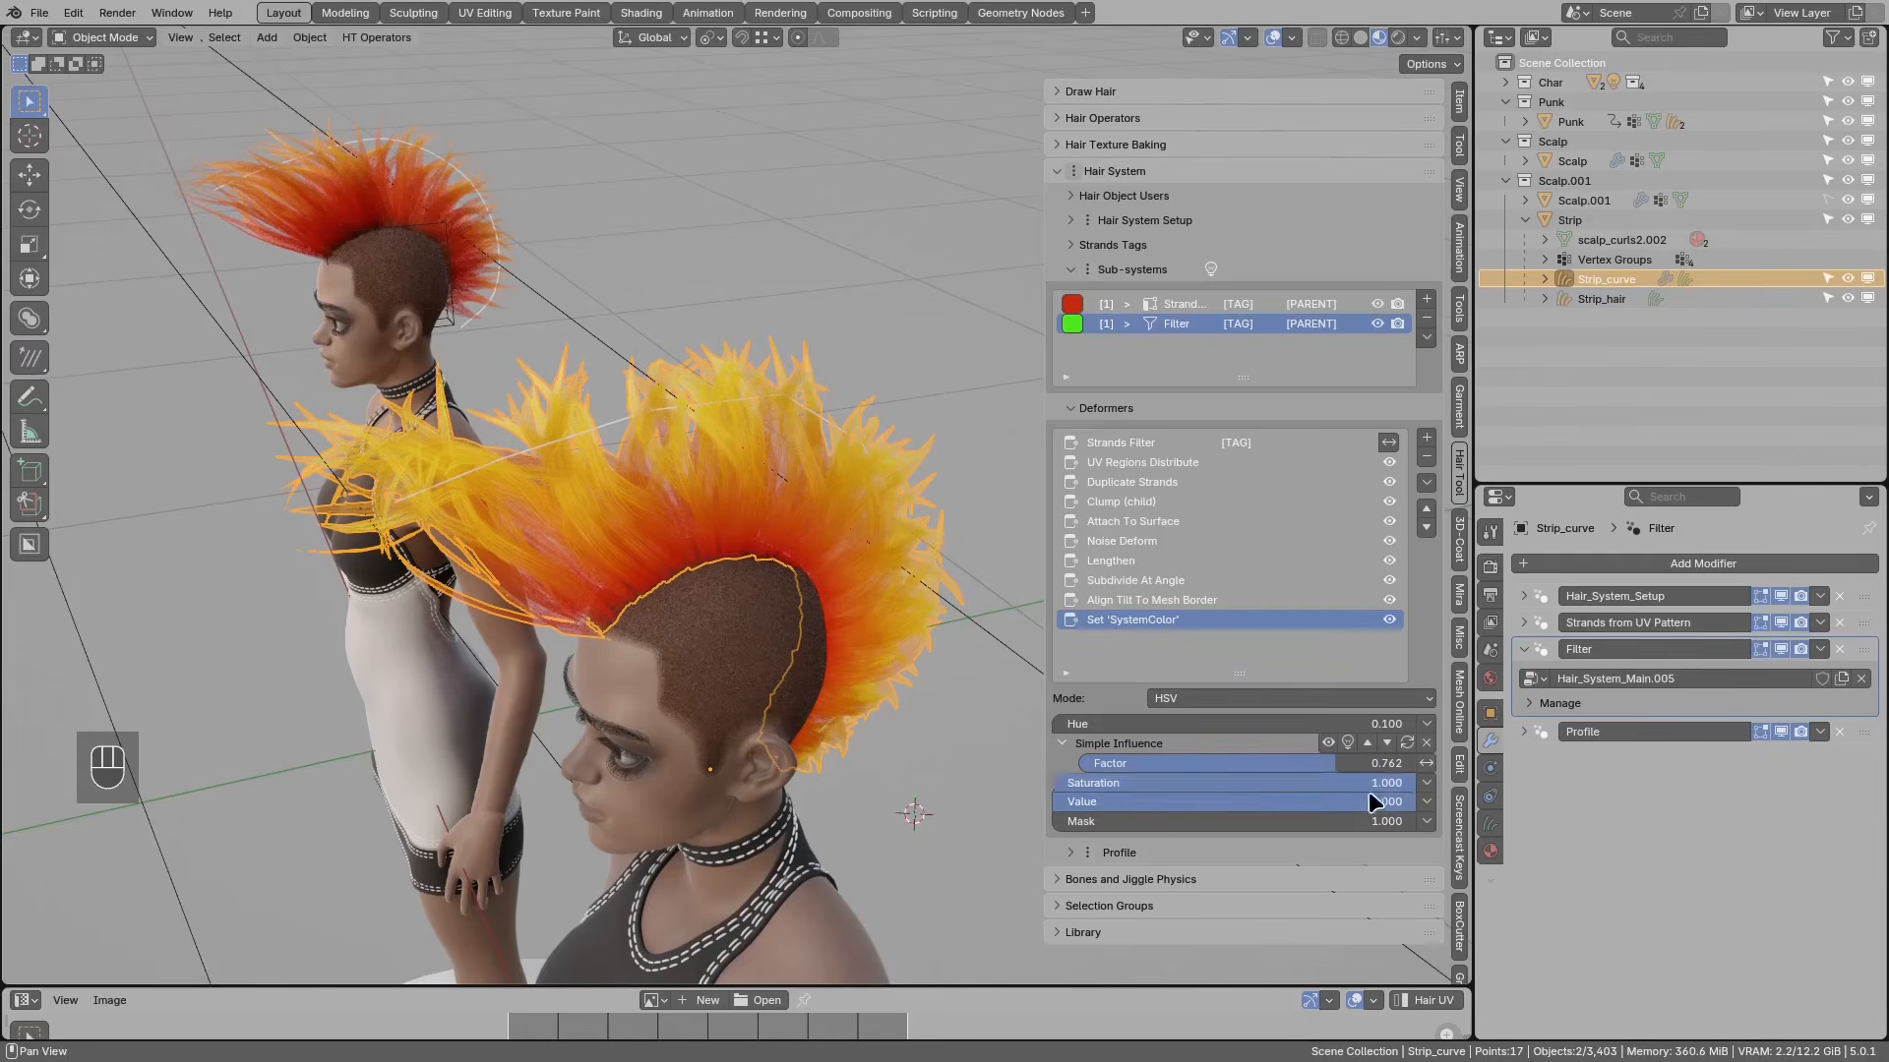
pyautogui.click(1424, 802)
pyautogui.moveTo(1496, 431)
pyautogui.click(1684, 432)
pyautogui.moveTo(747, 590); pyautogui.dragTo(768, 603, button='middle')
pyautogui.moveTo(1286, 843); pyautogui.dragTo(1241, 843)
pyautogui.moveTo(695, 594); pyautogui.dragTo(676, 554, button='middle')
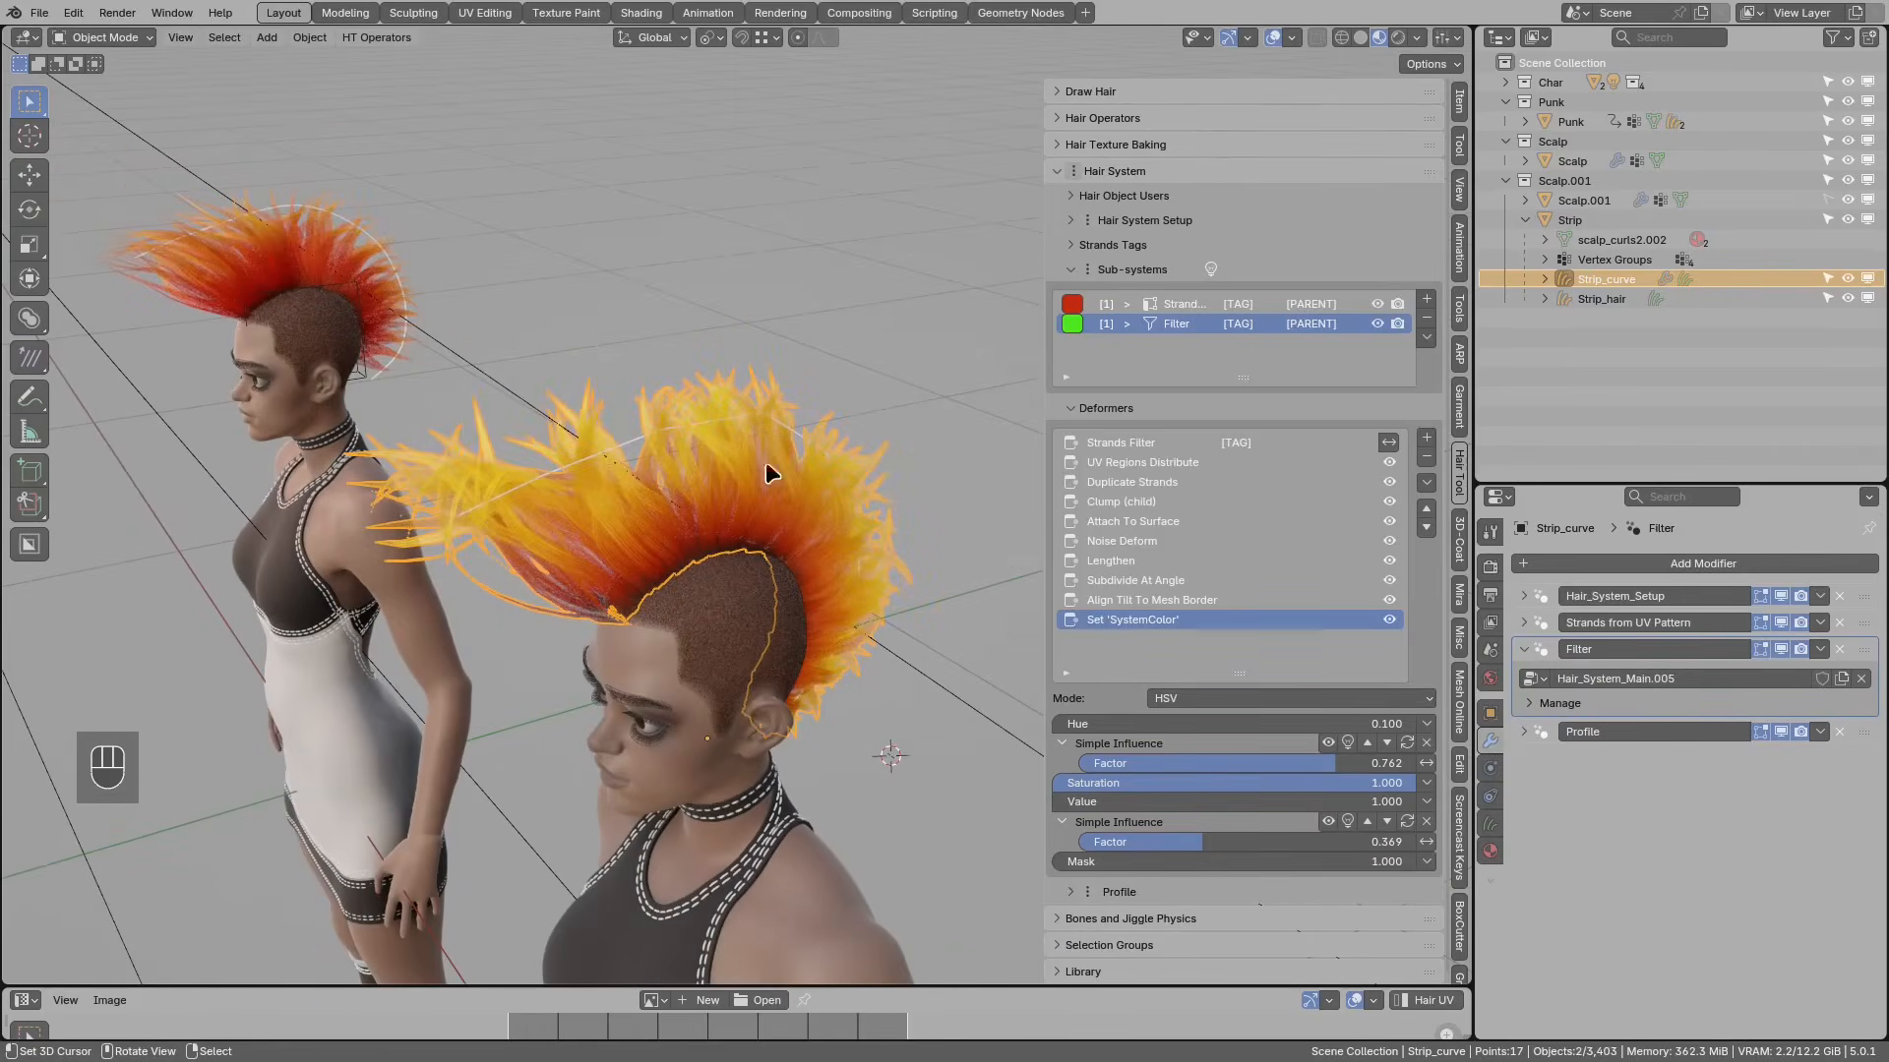
pyautogui.moveTo(771, 473); pyautogui.dragTo(836, 512, button='middle')
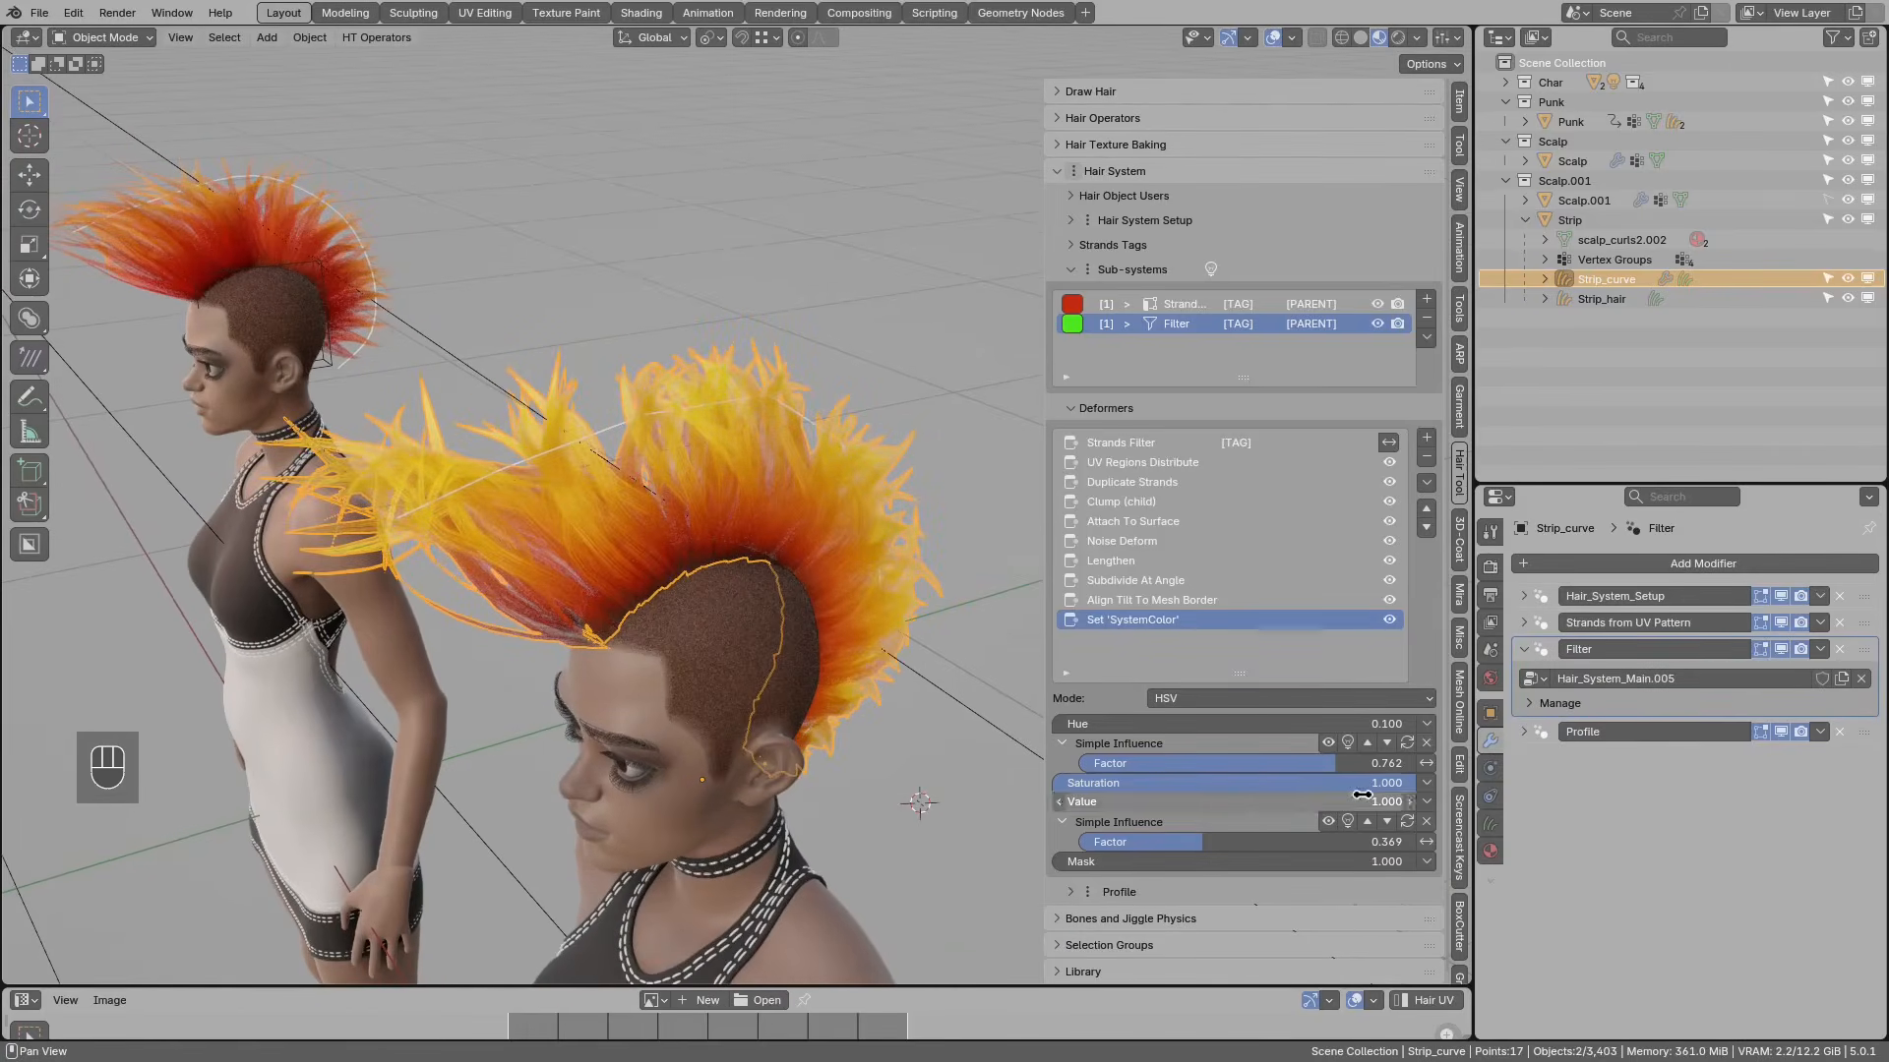
# Step: Add a Randomize mask to the system color's Value with Rand Range 0.299 and Rand Variance 0.264
pyautogui.click(1425, 803)
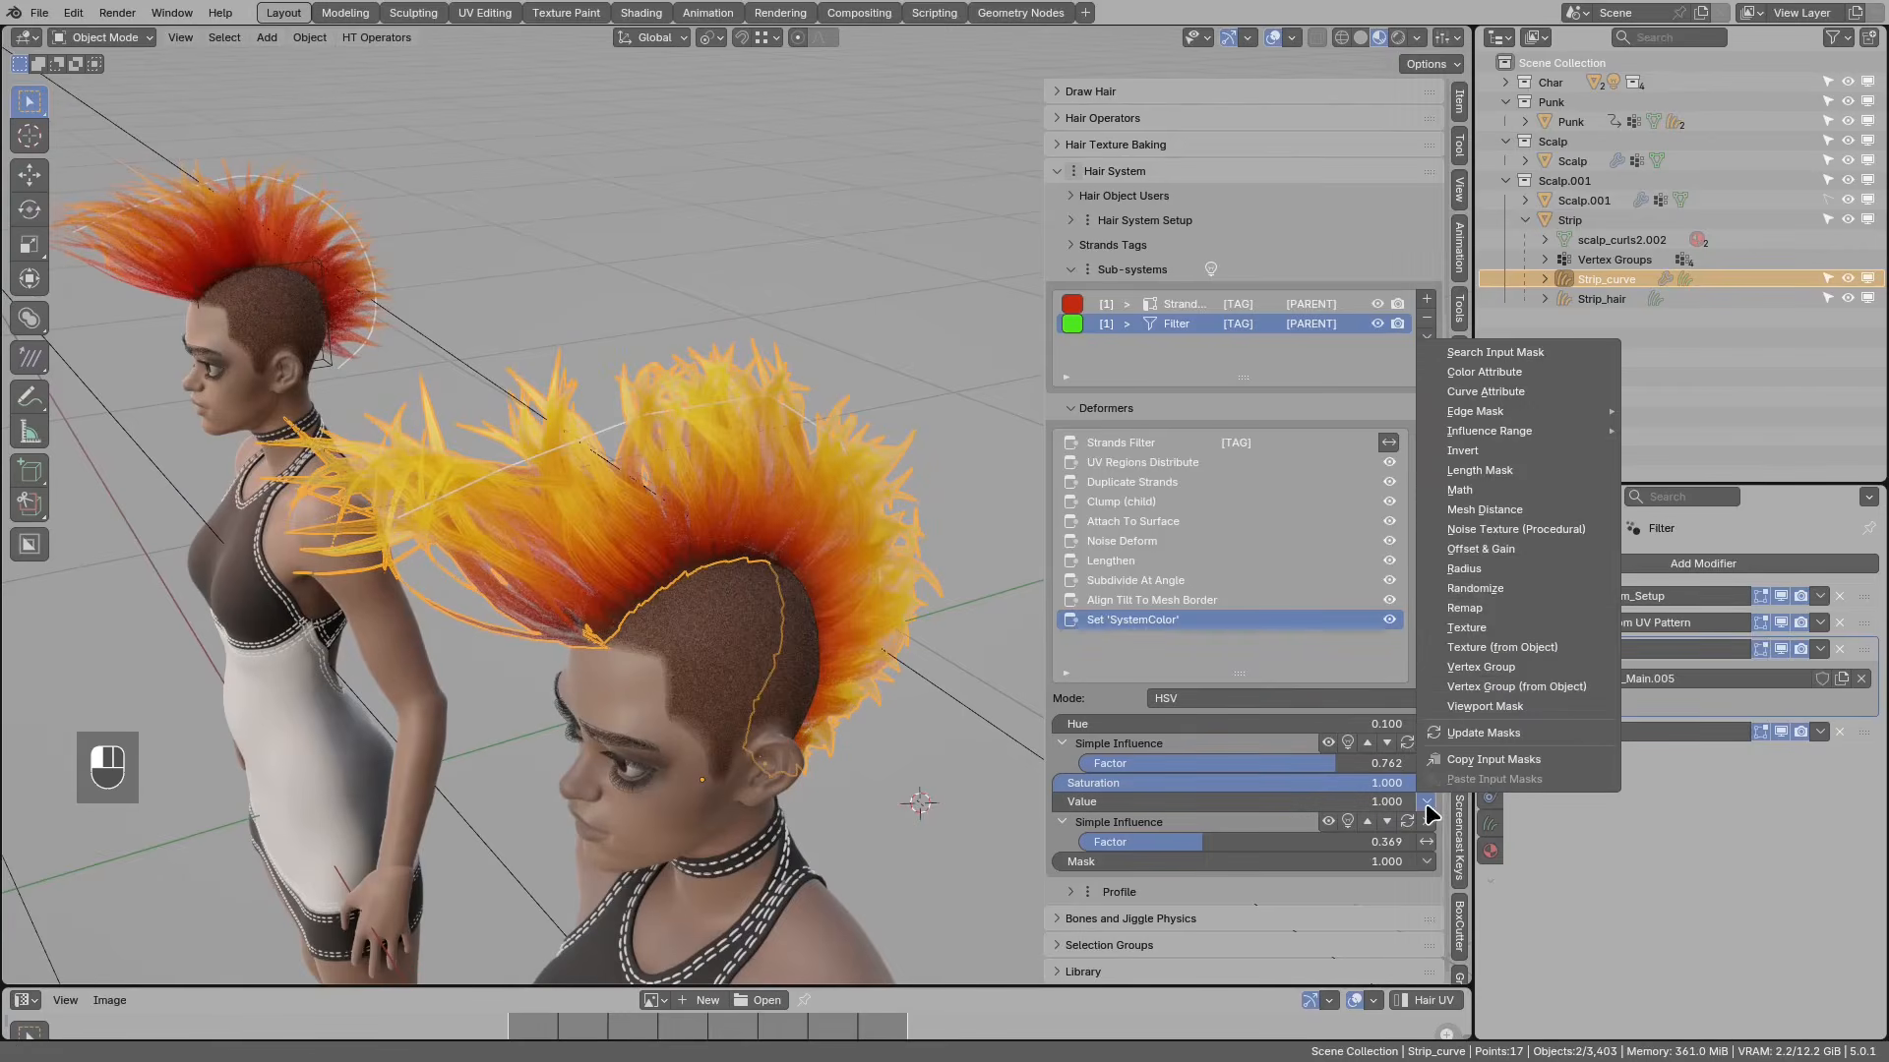
pyautogui.click(1485, 589)
pyautogui.moveTo(1187, 881); pyautogui.dragTo(943, 881)
pyautogui.moveTo(1245, 900); pyautogui.dragTo(1160, 900)
pyautogui.scroll(-2, 768, 591)
pyautogui.moveTo(768, 590)
pyautogui.mouseDown(button='middle')
pyautogui.moveTo(866, 555)
pyautogui.moveTo(758, 594)
pyautogui.mouseUp(button='middle')
# Step: Select the Strip_hair guide curve above the mohawk and activate the interactive hair modeling tool
pyautogui.hotkey('alt', 'a')
pyautogui.click(717, 484)
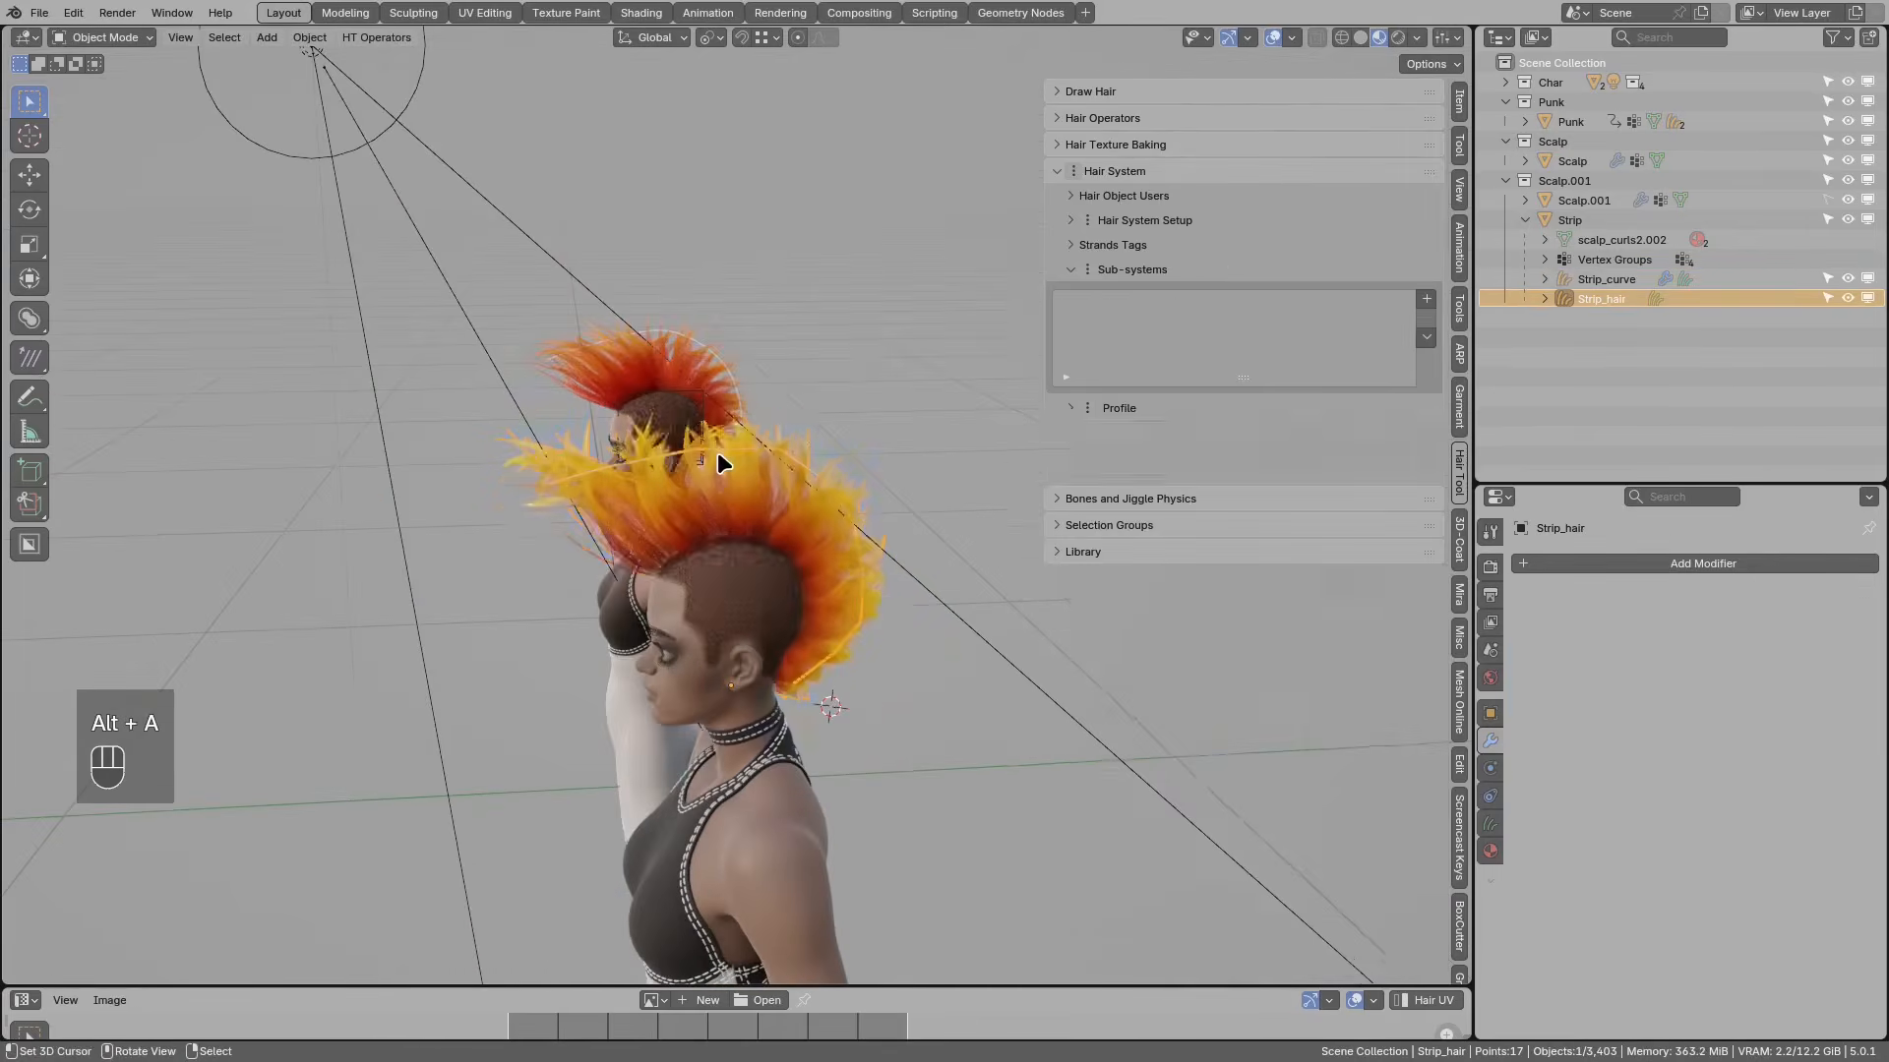
pyautogui.moveTo(730, 474)
pyautogui.mouseDown(button='middle')
pyautogui.moveTo(740, 619)
pyautogui.moveTo(699, 480)
pyautogui.mouseUp(button='middle')
pyautogui.press('g')
pyautogui.rightClick(659, 514)
pyautogui.press('Tab')
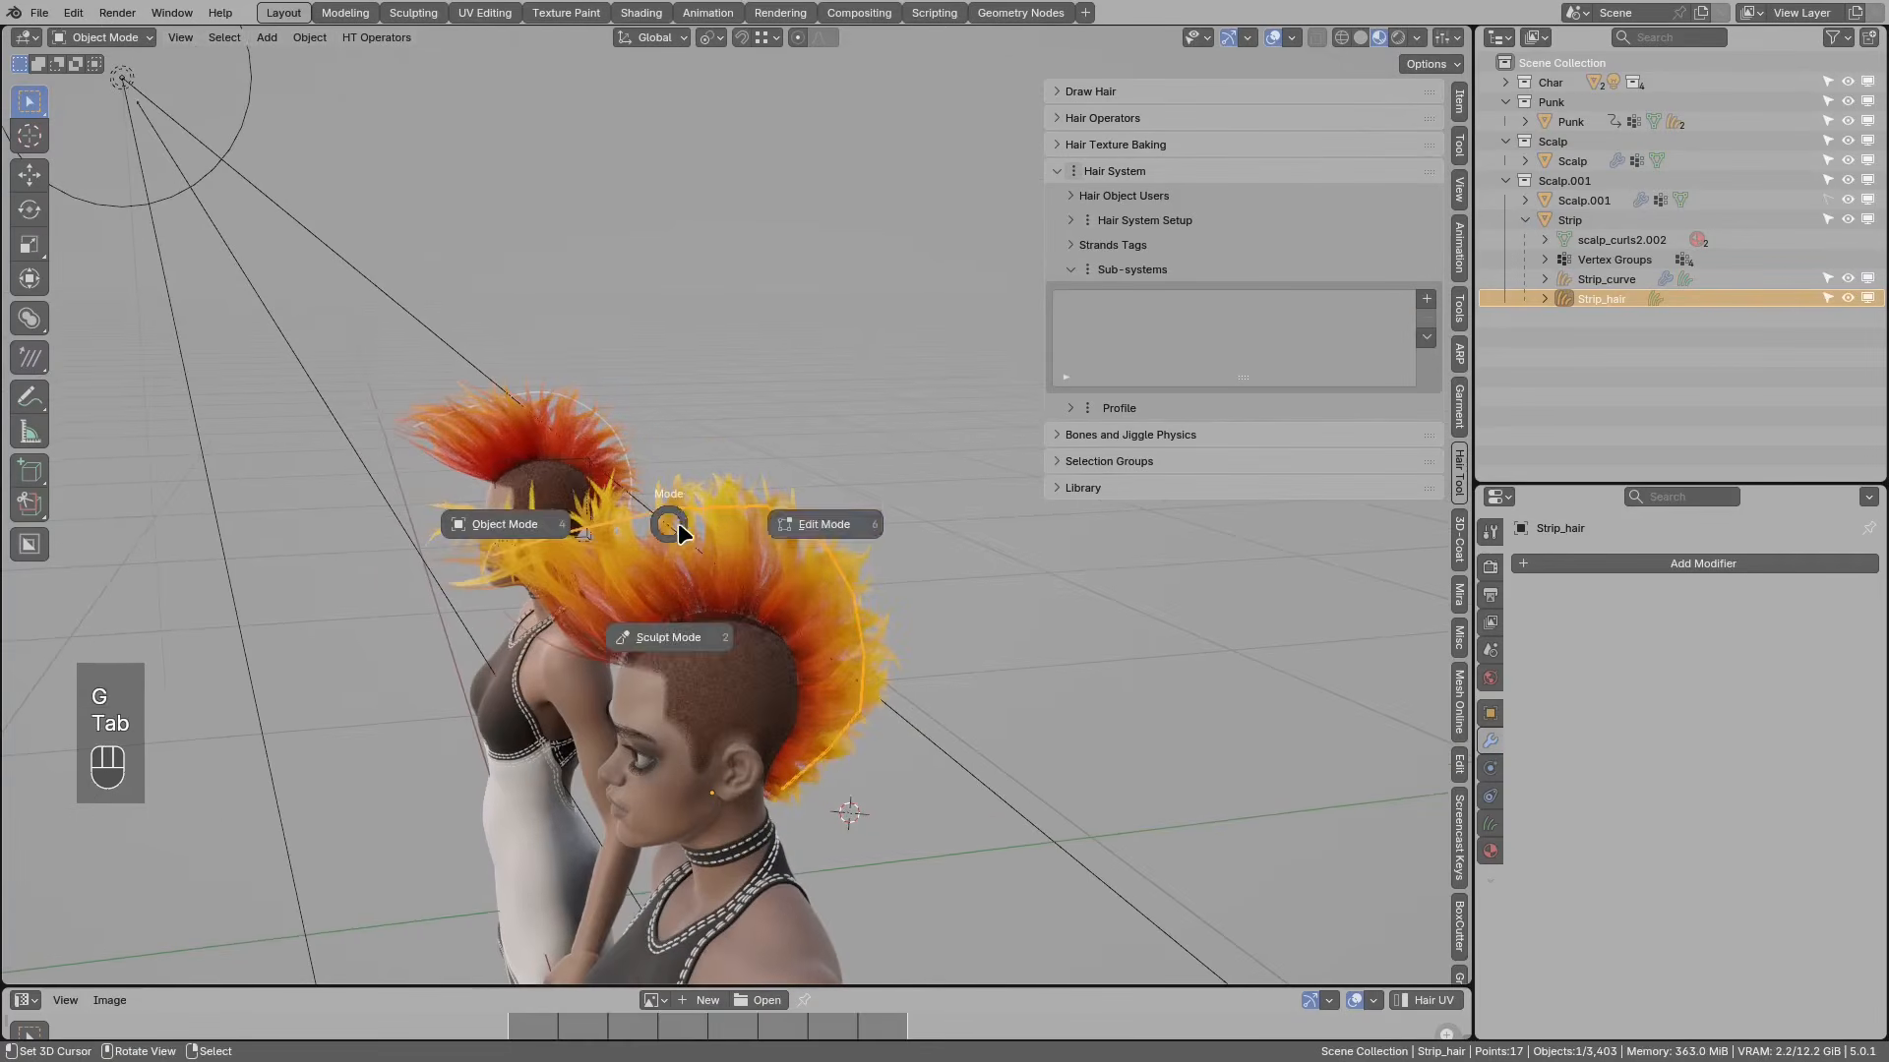
pyautogui.press('Tab')
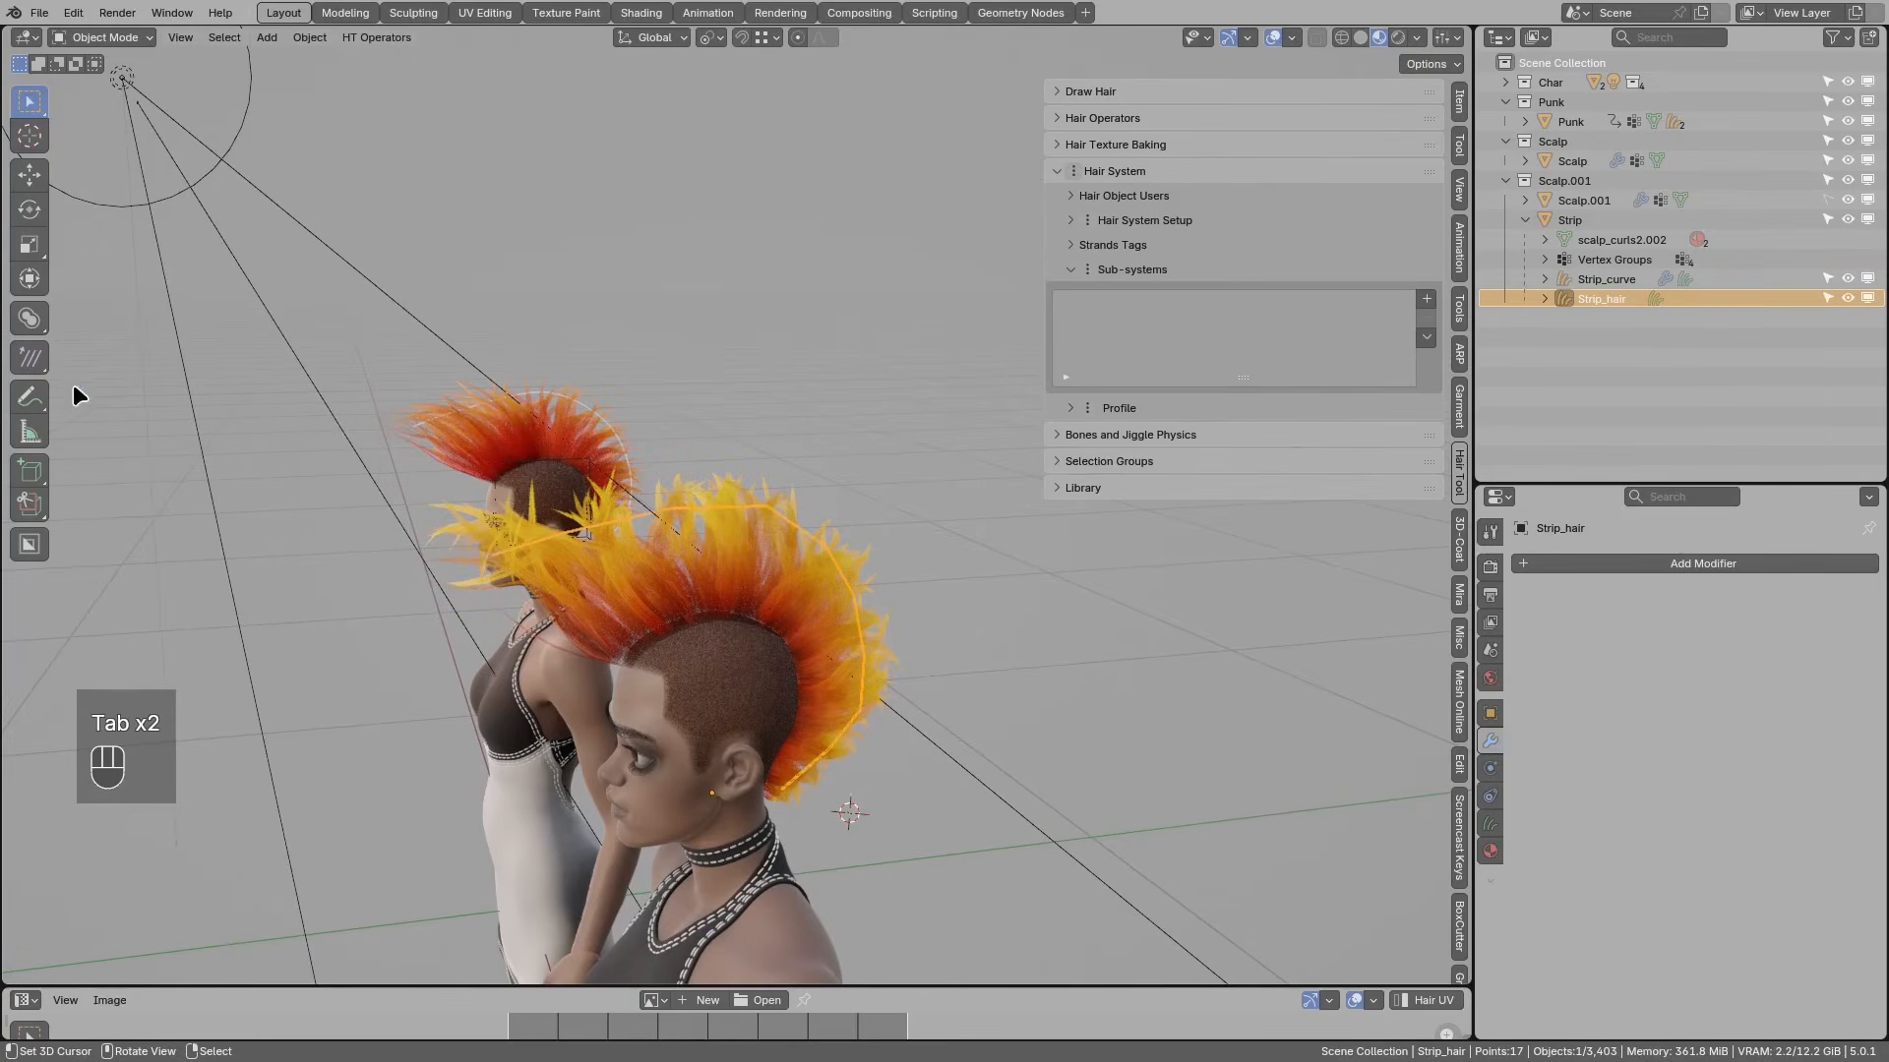
pyautogui.click(33, 361)
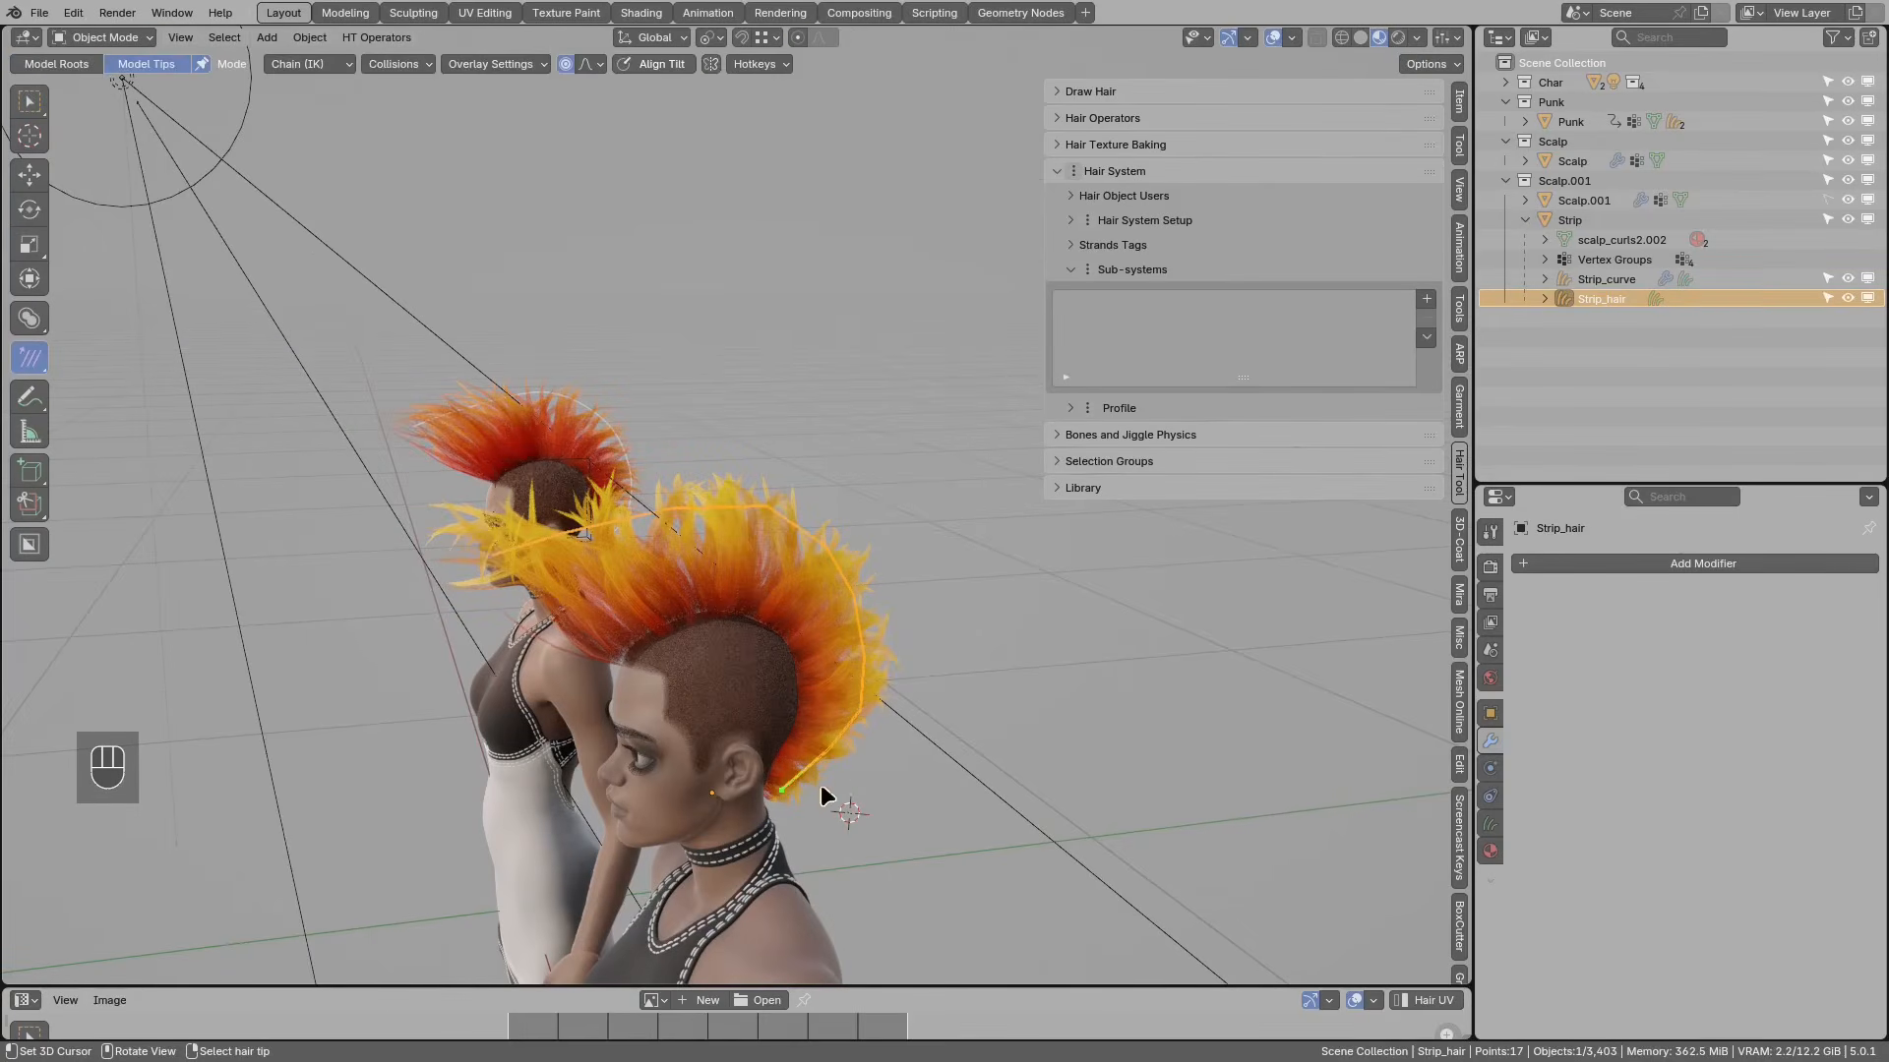
# Step: Try pulling the guide's tip at the nape outward, then undo the move
pyautogui.press('g')
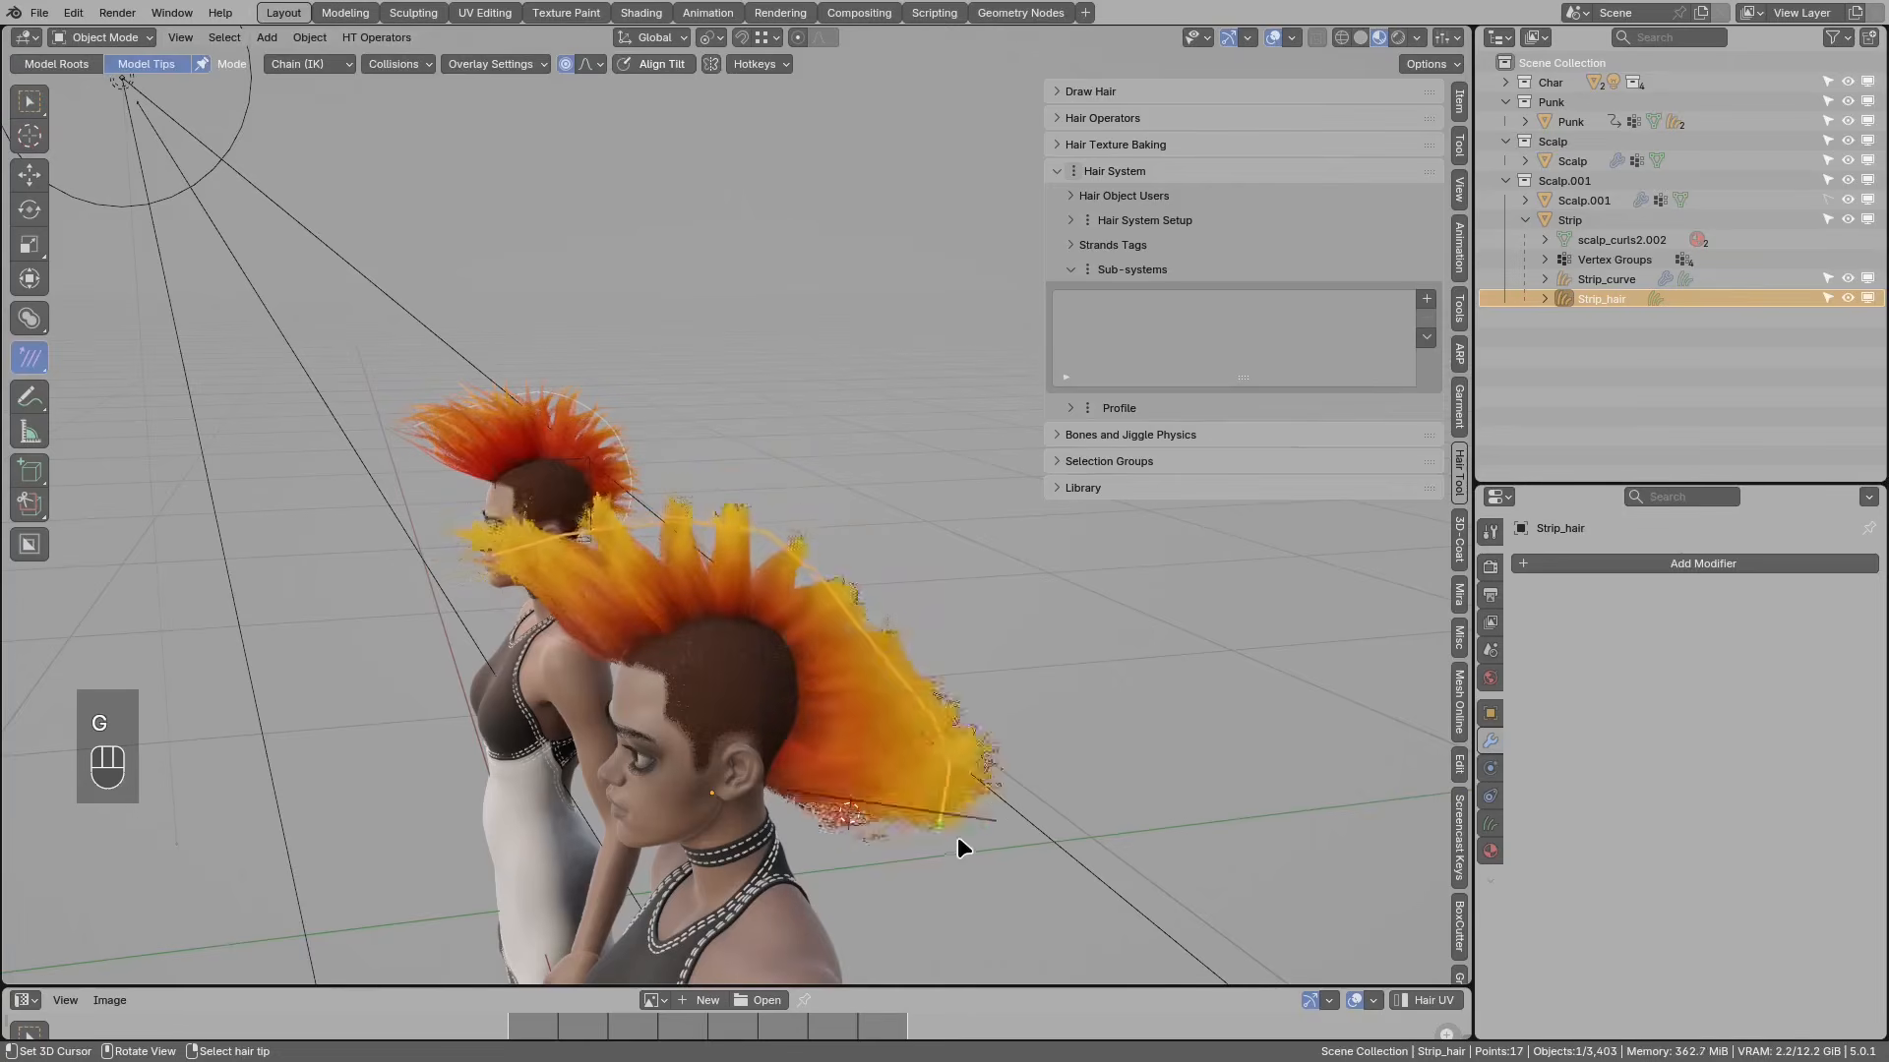
pyautogui.click(882, 765)
pyautogui.hotkey('ctrl', 'z')
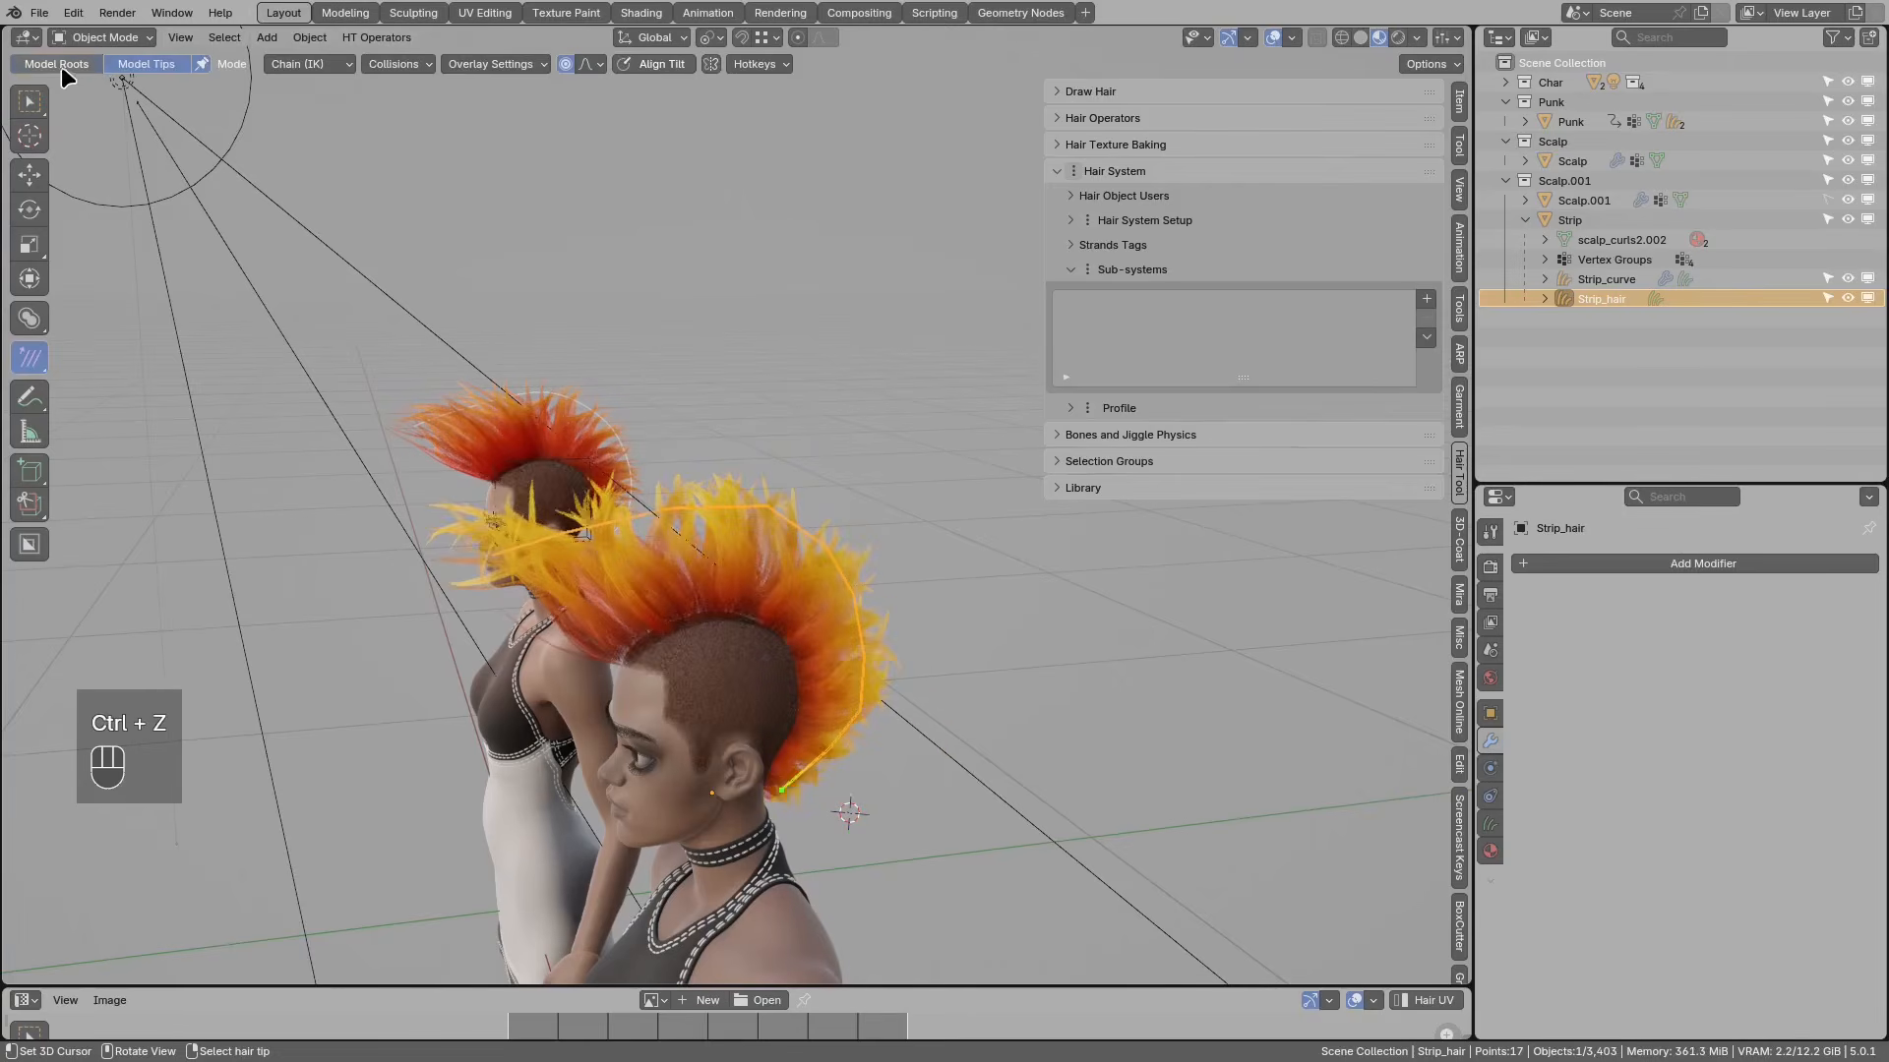
# Step: Switch the hair modeling tool to Model Roots and pull the guide's front end to sweep the mohawk forward
pyautogui.moveTo(495, 569); pyautogui.dragTo(493, 587, button='middle')
pyautogui.press('g')
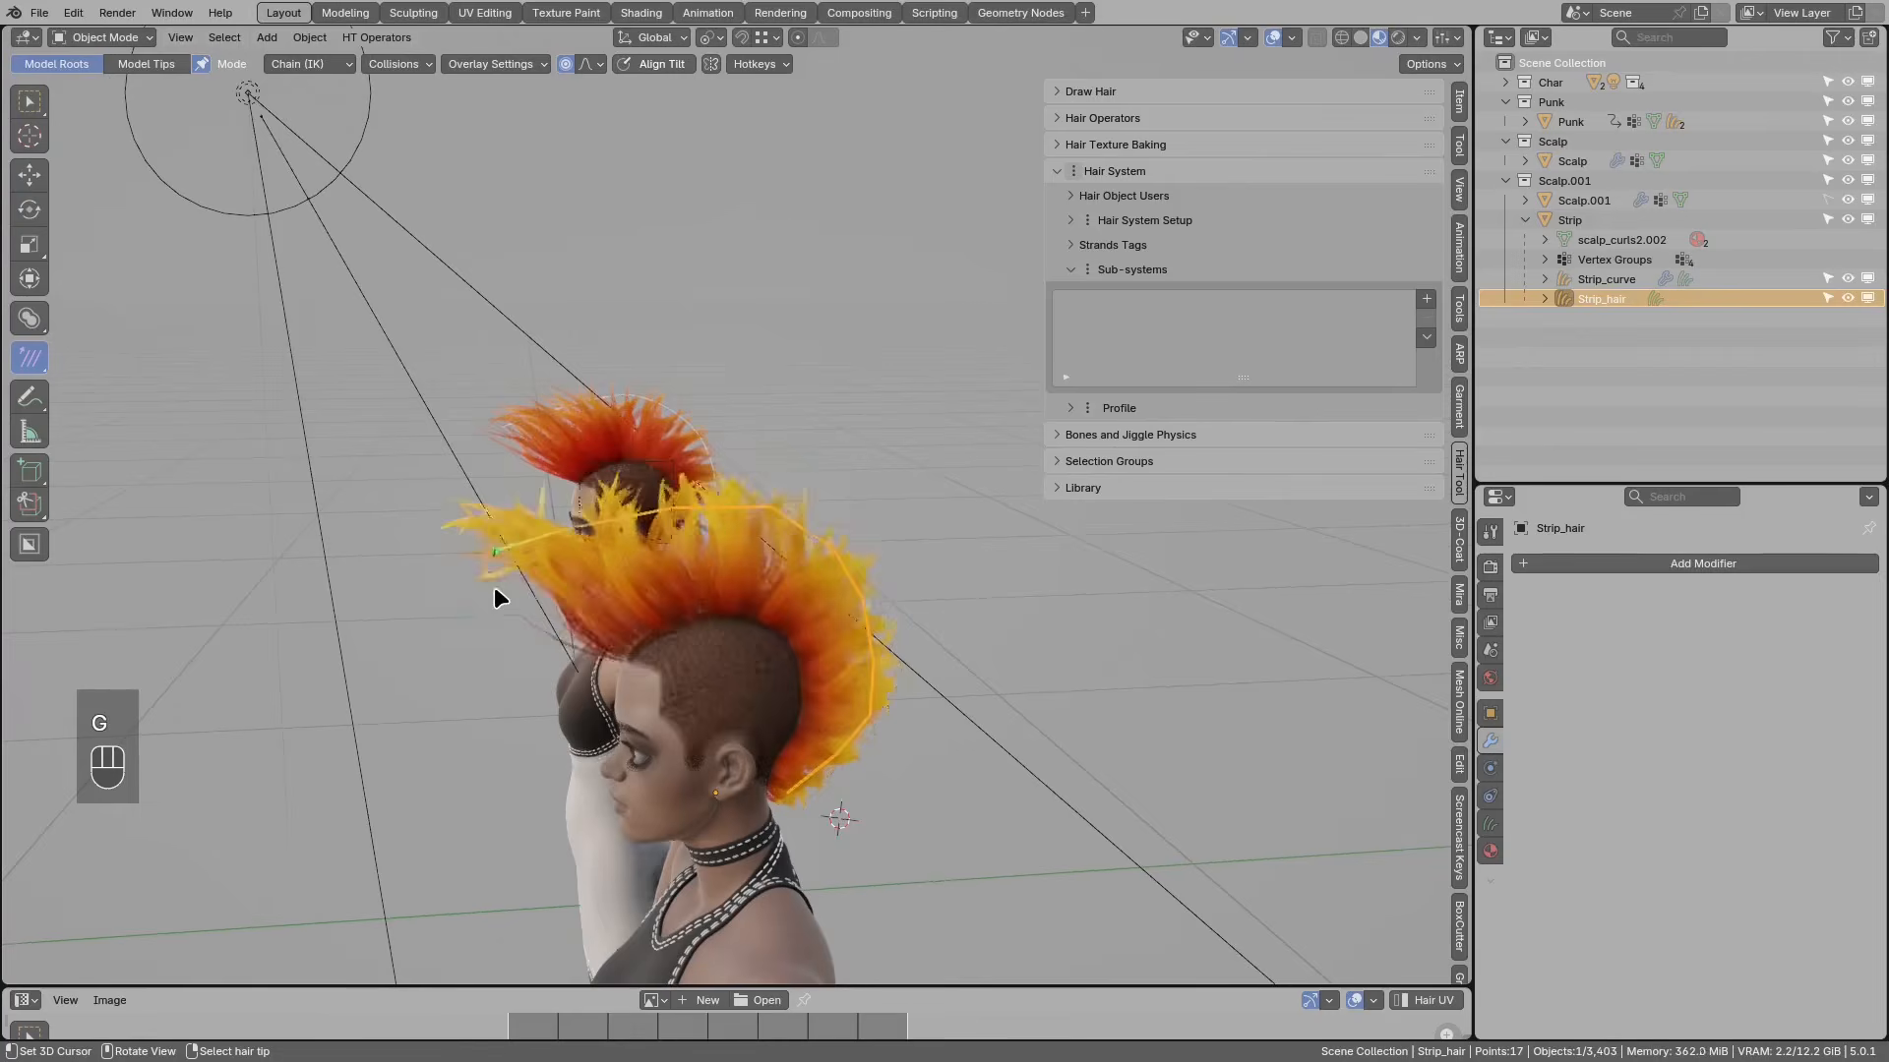
pyautogui.press('r')
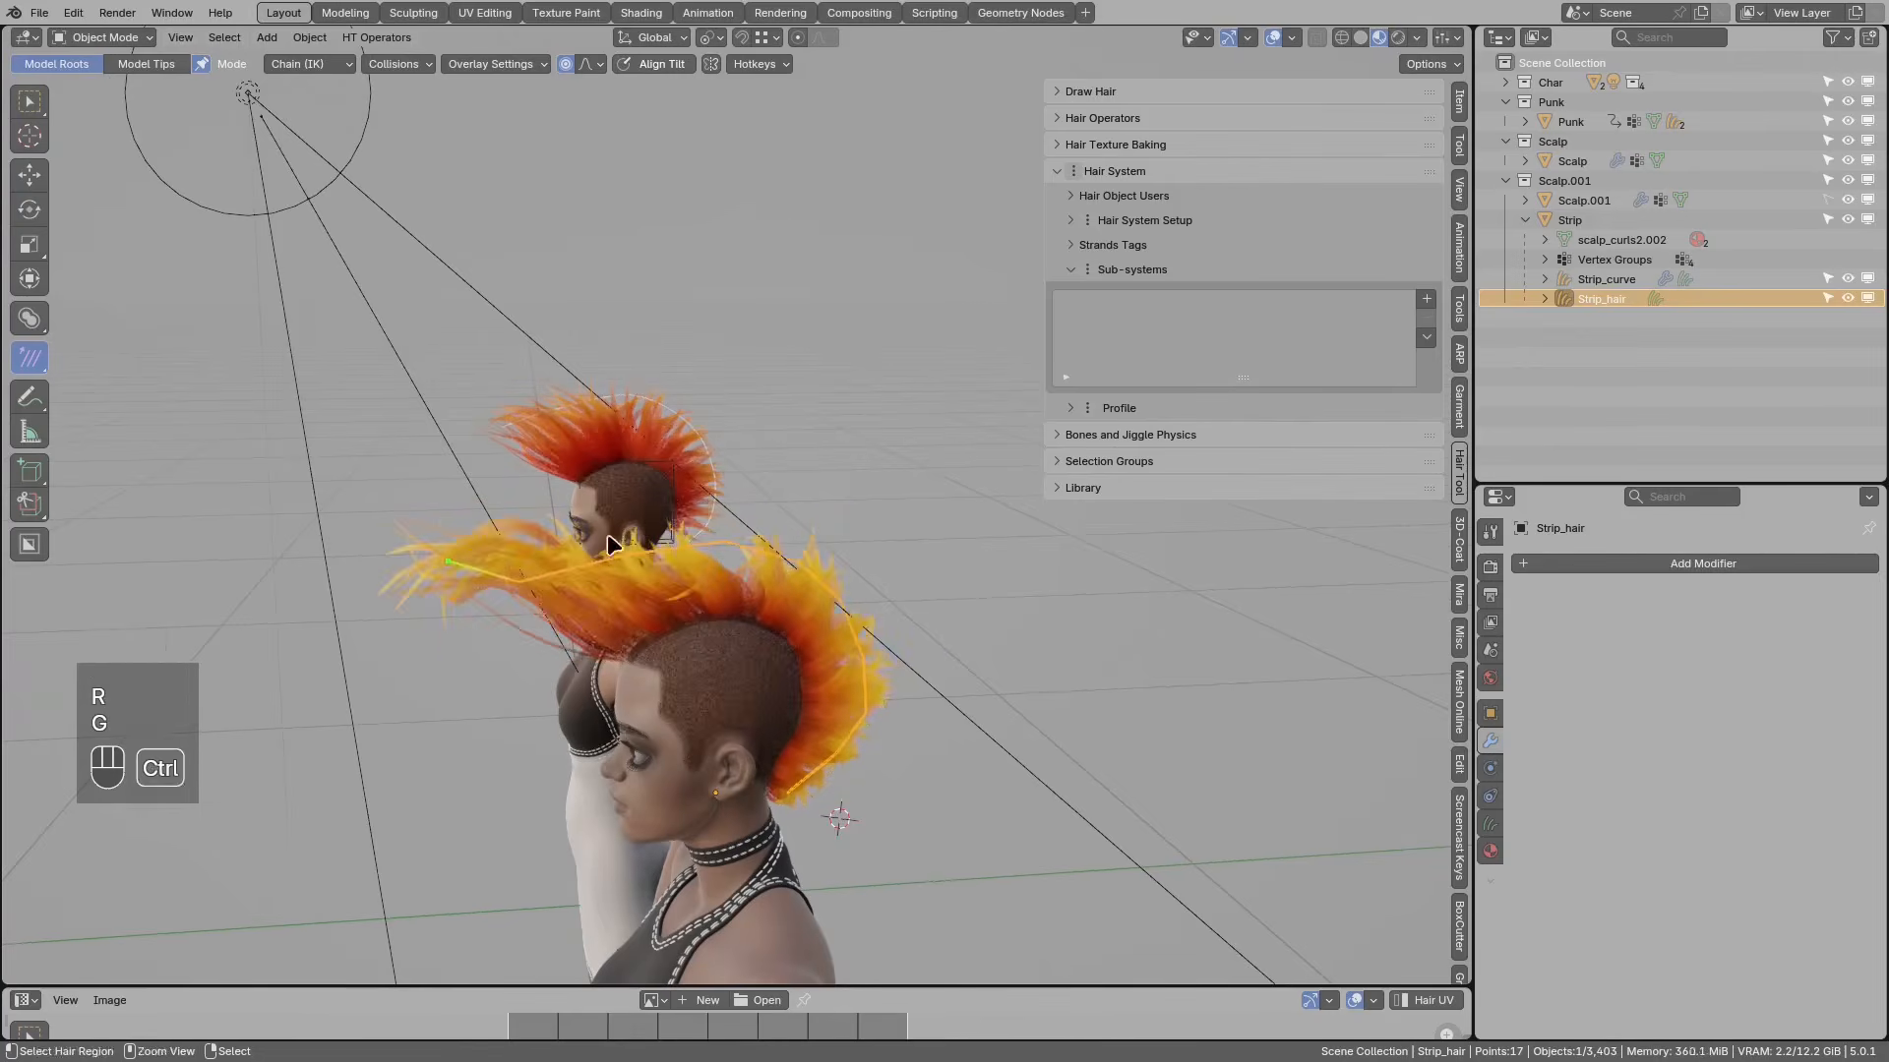
pyautogui.hotkey('ctrl', 'z')
pyautogui.moveTo(594, 557); pyautogui.dragTo(610, 506, button='middle')
pyautogui.press('g')
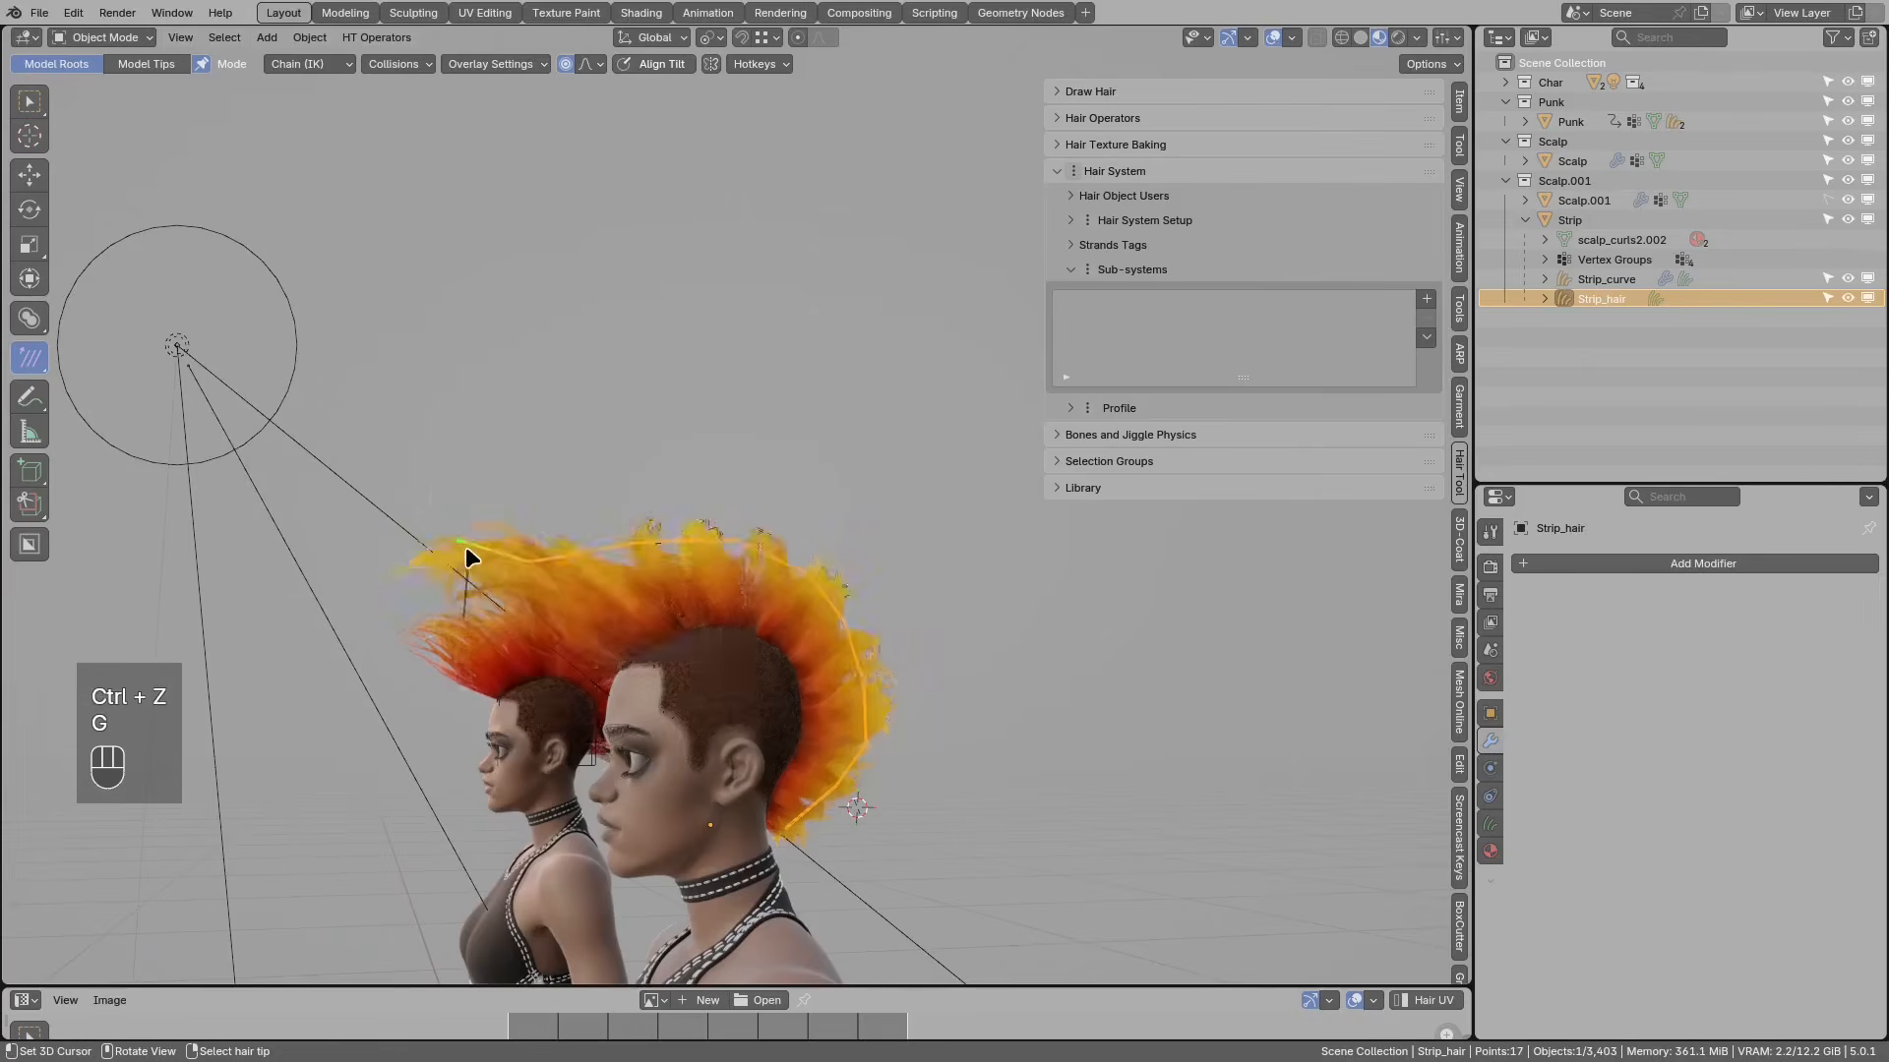
pyautogui.moveTo(675, 624); pyautogui.dragTo(718, 603, button='middle')
# Step: Hide the Strip_curve and Strip_hair objects and select the Strip scalp mesh
pyautogui.keyDown('alt'); pyautogui.click(703, 586); pyautogui.keyUp('alt')
pyautogui.click(630, 575)
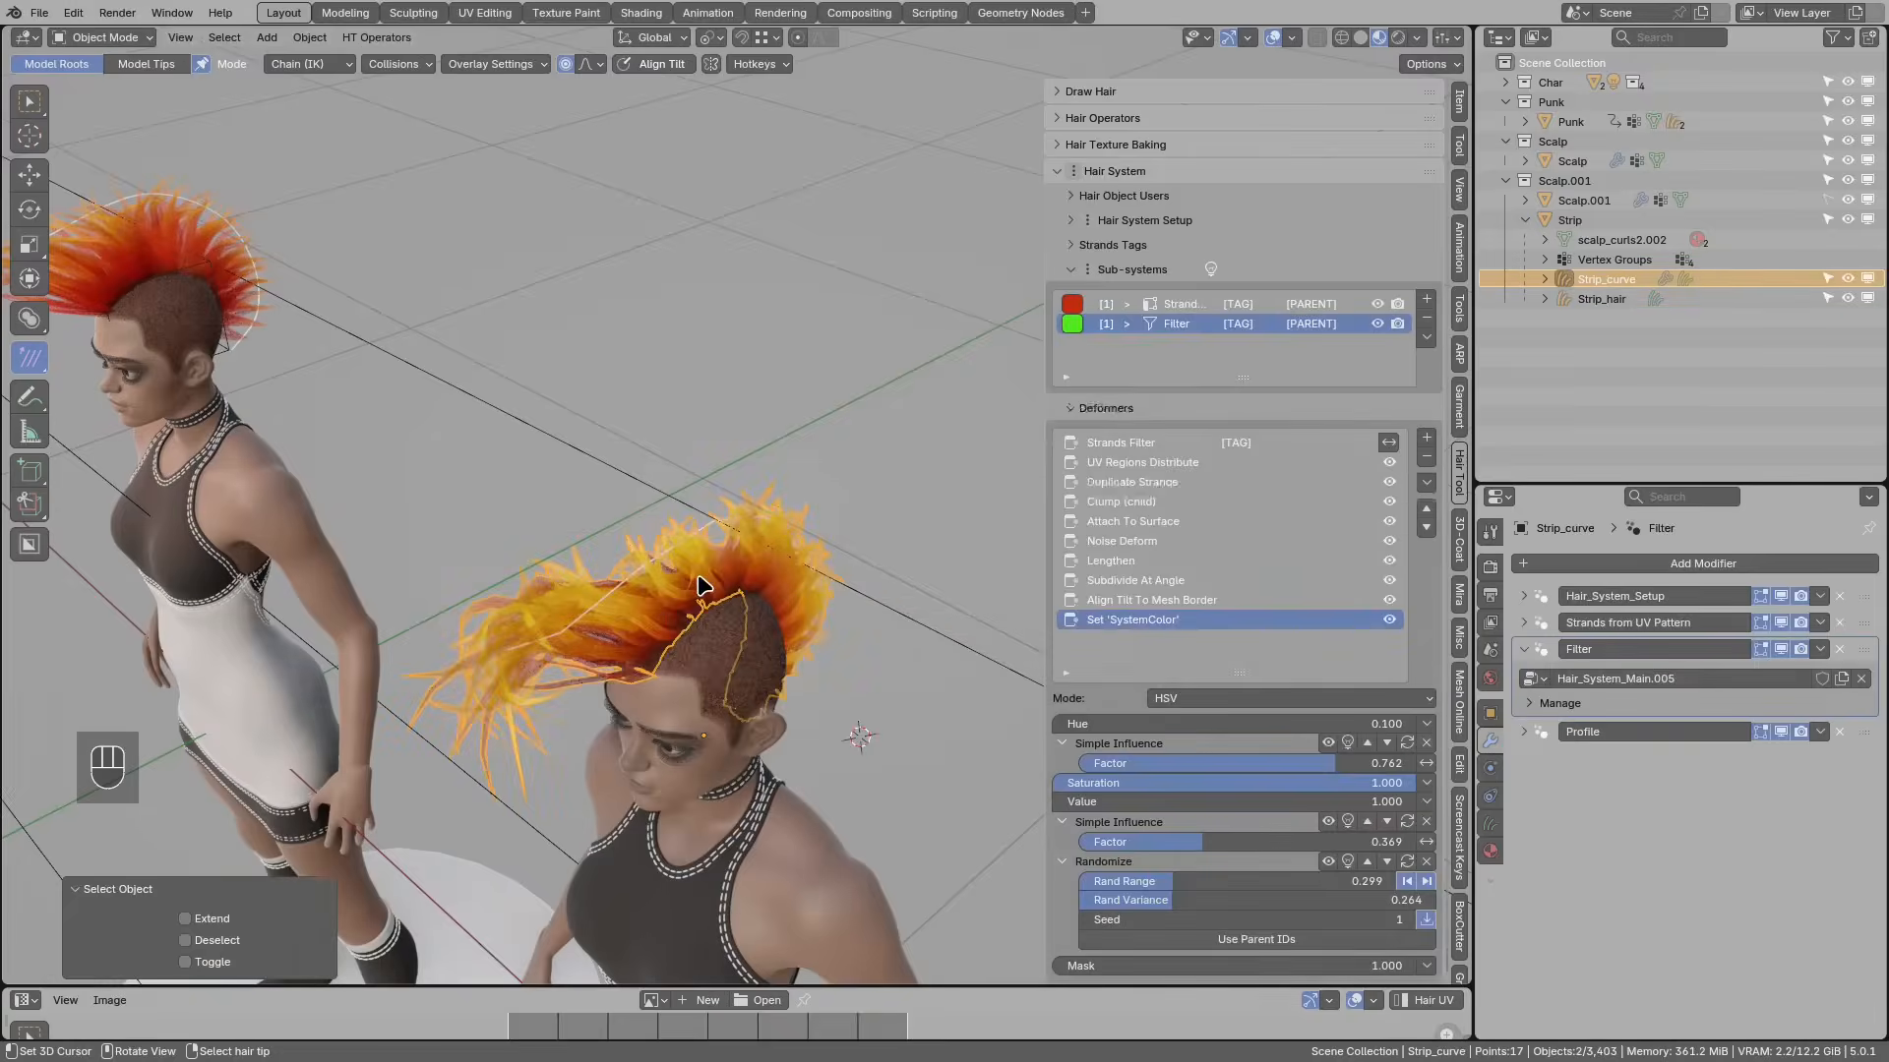
pyautogui.press('h')
pyautogui.click(711, 526)
pyautogui.press('h')
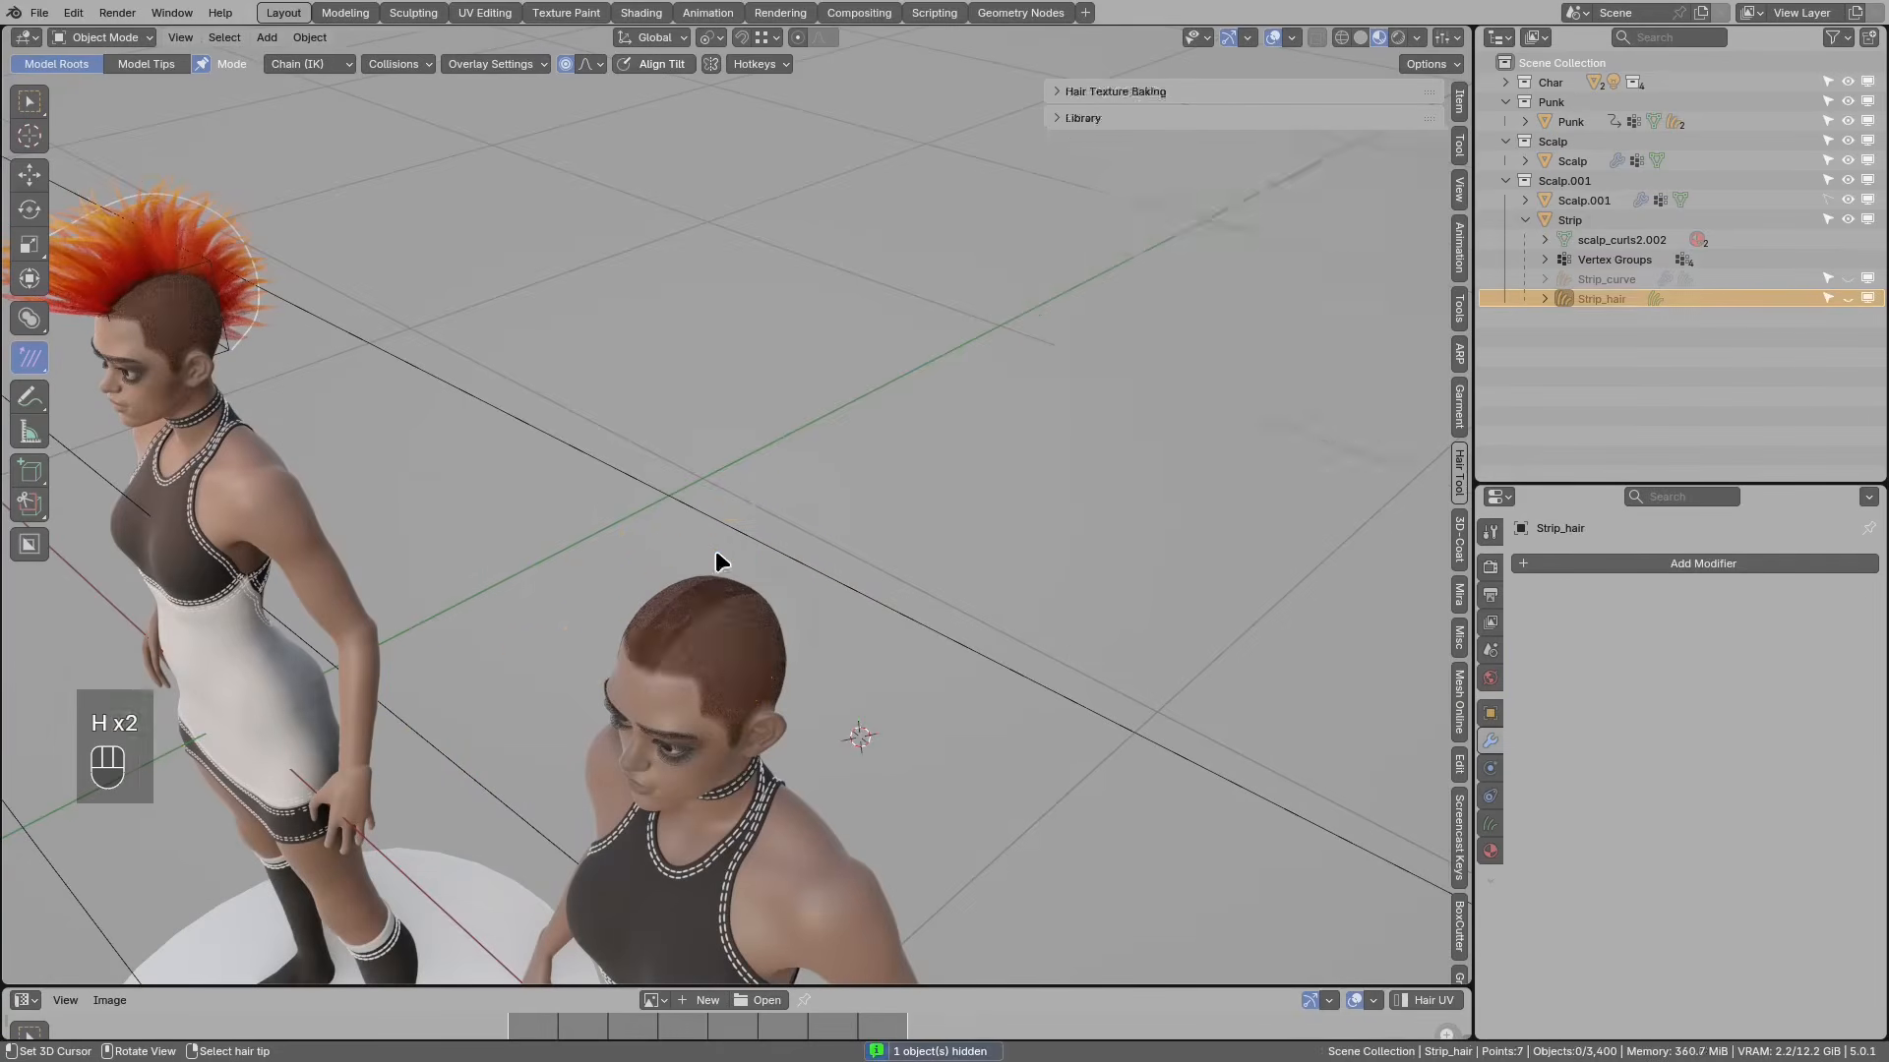
pyautogui.click(713, 590)
pyautogui.scroll(2, 746, 597)
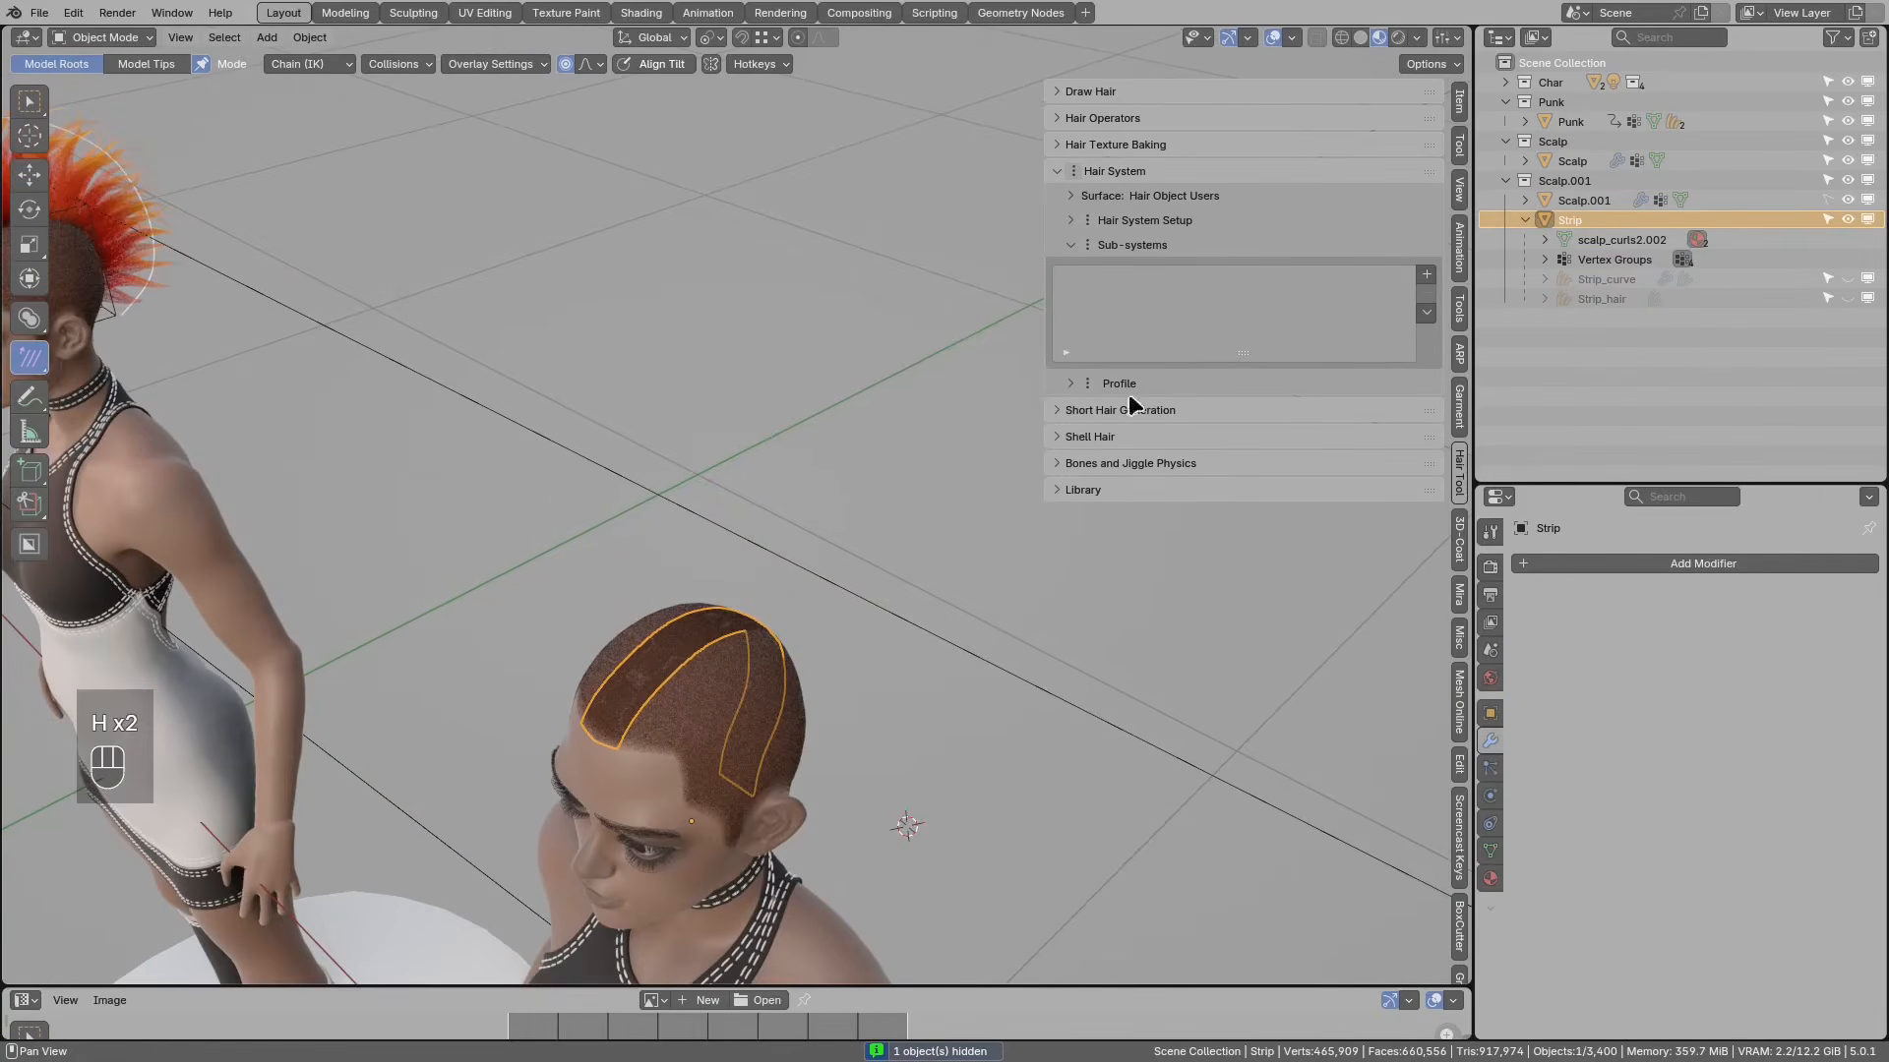
# Step: Draw several separate hair strands on the Strip mesh from the forehead to the nape
pyautogui.click(1090, 94)
pyautogui.press('KP_1')
pyautogui.press('d')
pyautogui.moveTo(657, 729); pyautogui.dragTo(445, 654)
pyautogui.press('d')
pyautogui.moveTo(509, 541); pyautogui.dragTo(723, 694, button='middle')
pyautogui.hotkey('ctrl', 'z')
pyautogui.press('d')
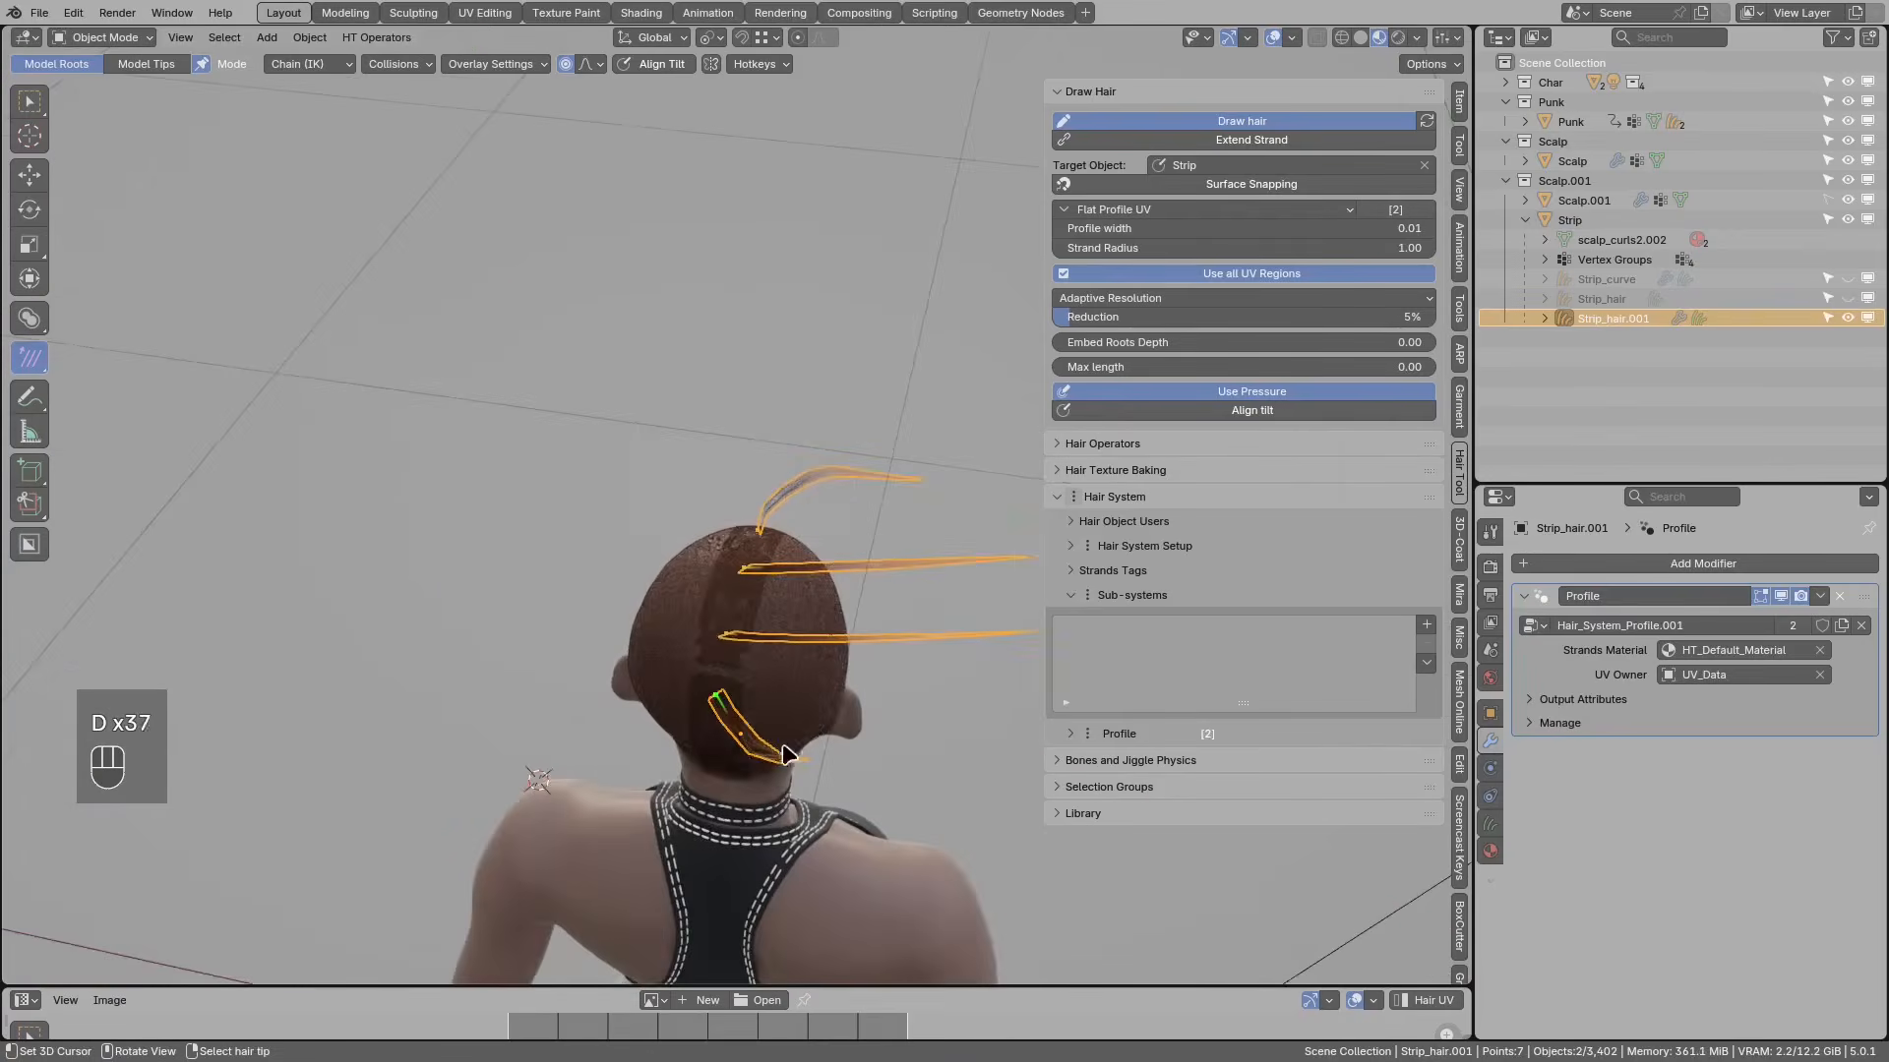
pyautogui.moveTo(766, 813); pyautogui.dragTo(1018, 514, button='middle')
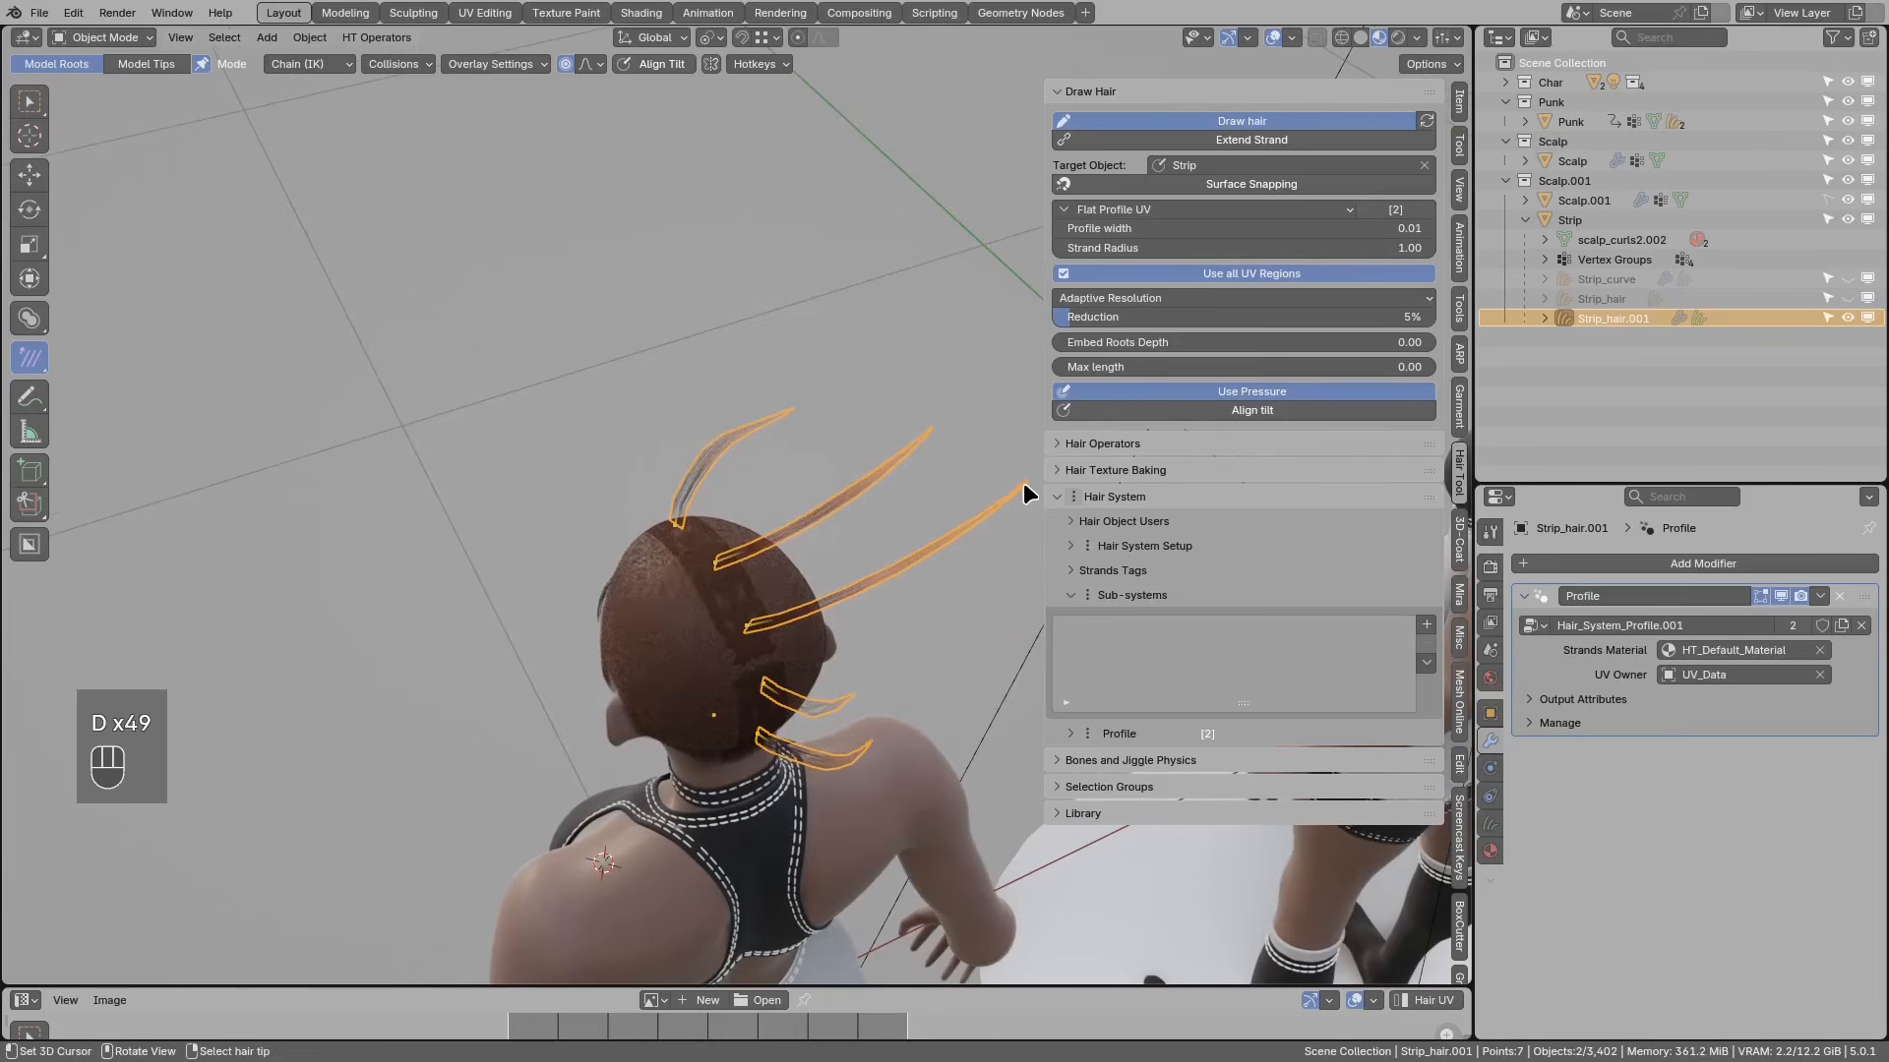
pyautogui.scroll(-2, 1019, 499)
pyautogui.keyDown('shift'); pyautogui.moveTo(949, 567); pyautogui.dragTo(793, 637, button='middle'); pyautogui.keyUp('shift')
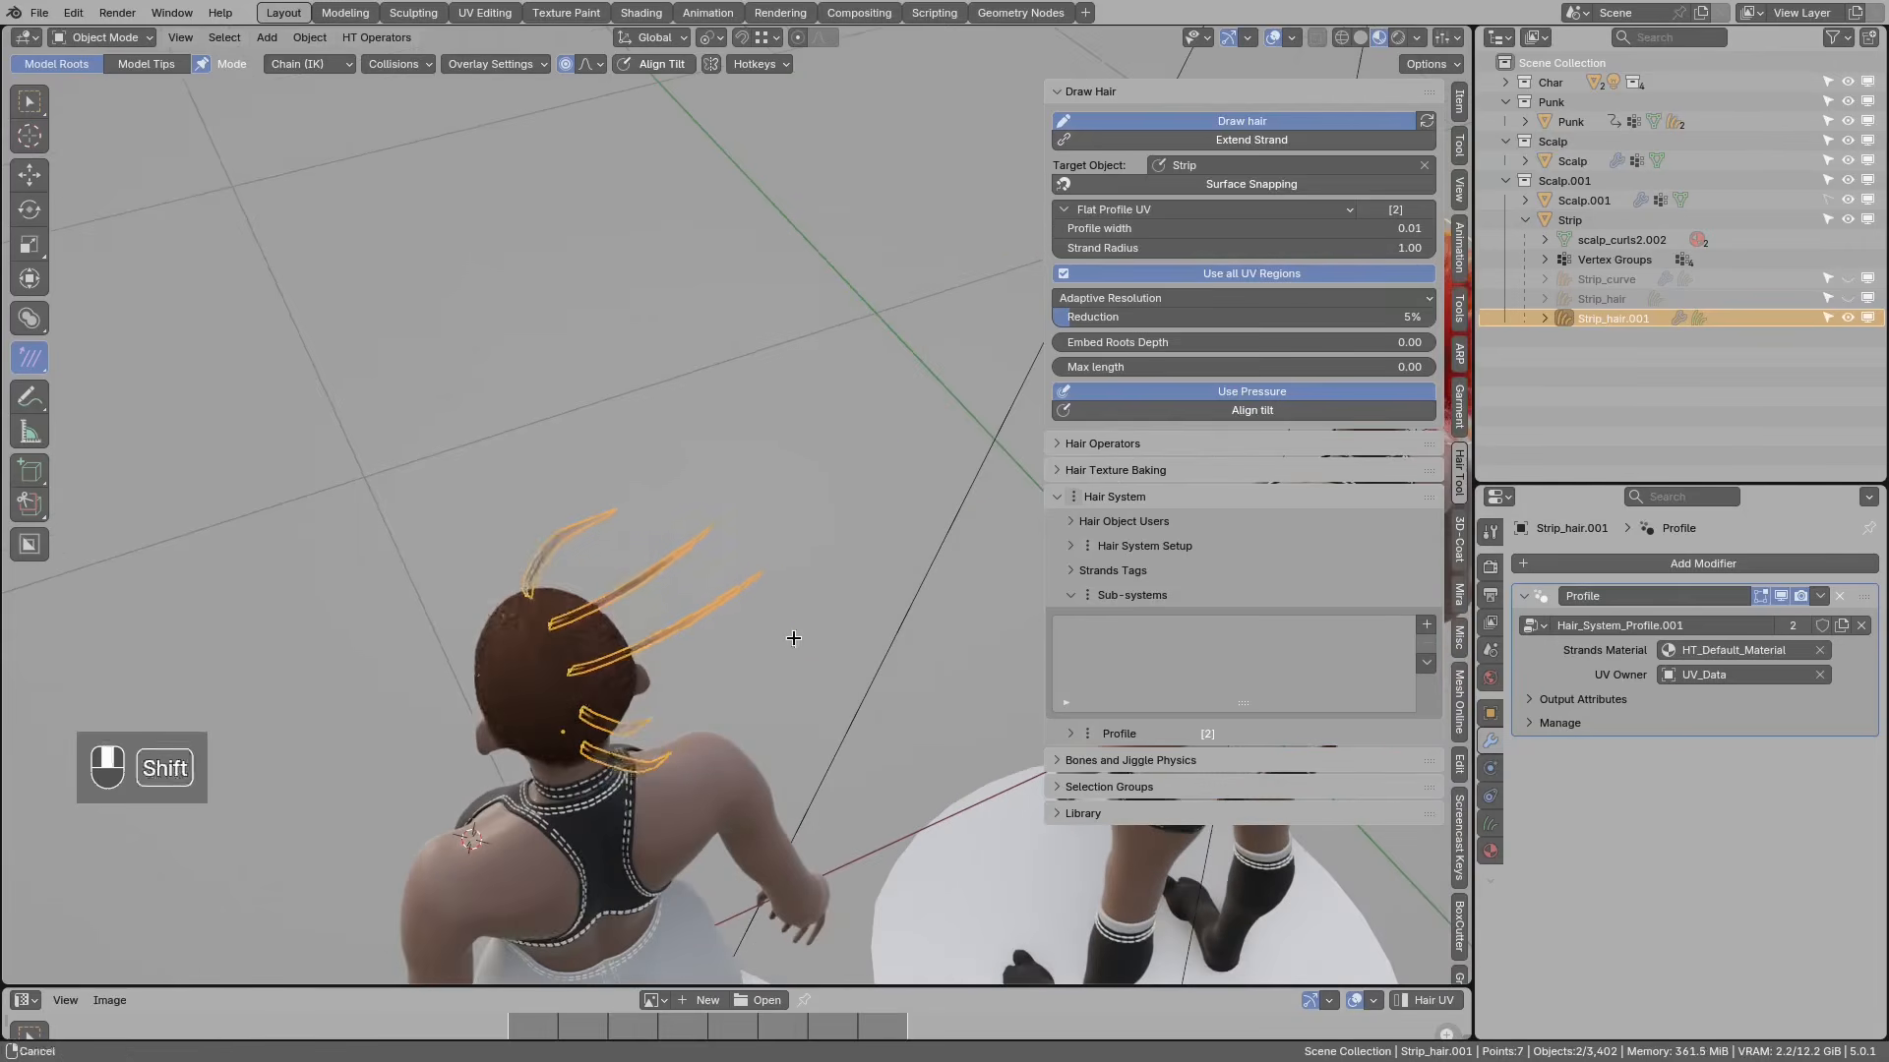
# Step: Switch the modeling tool to Model Tips, select the drawn strands' tips and reposition them
pyautogui.hotkey('alt', 'a')
pyautogui.press('b')
pyautogui.moveTo(752, 547); pyautogui.dragTo(827, 635)
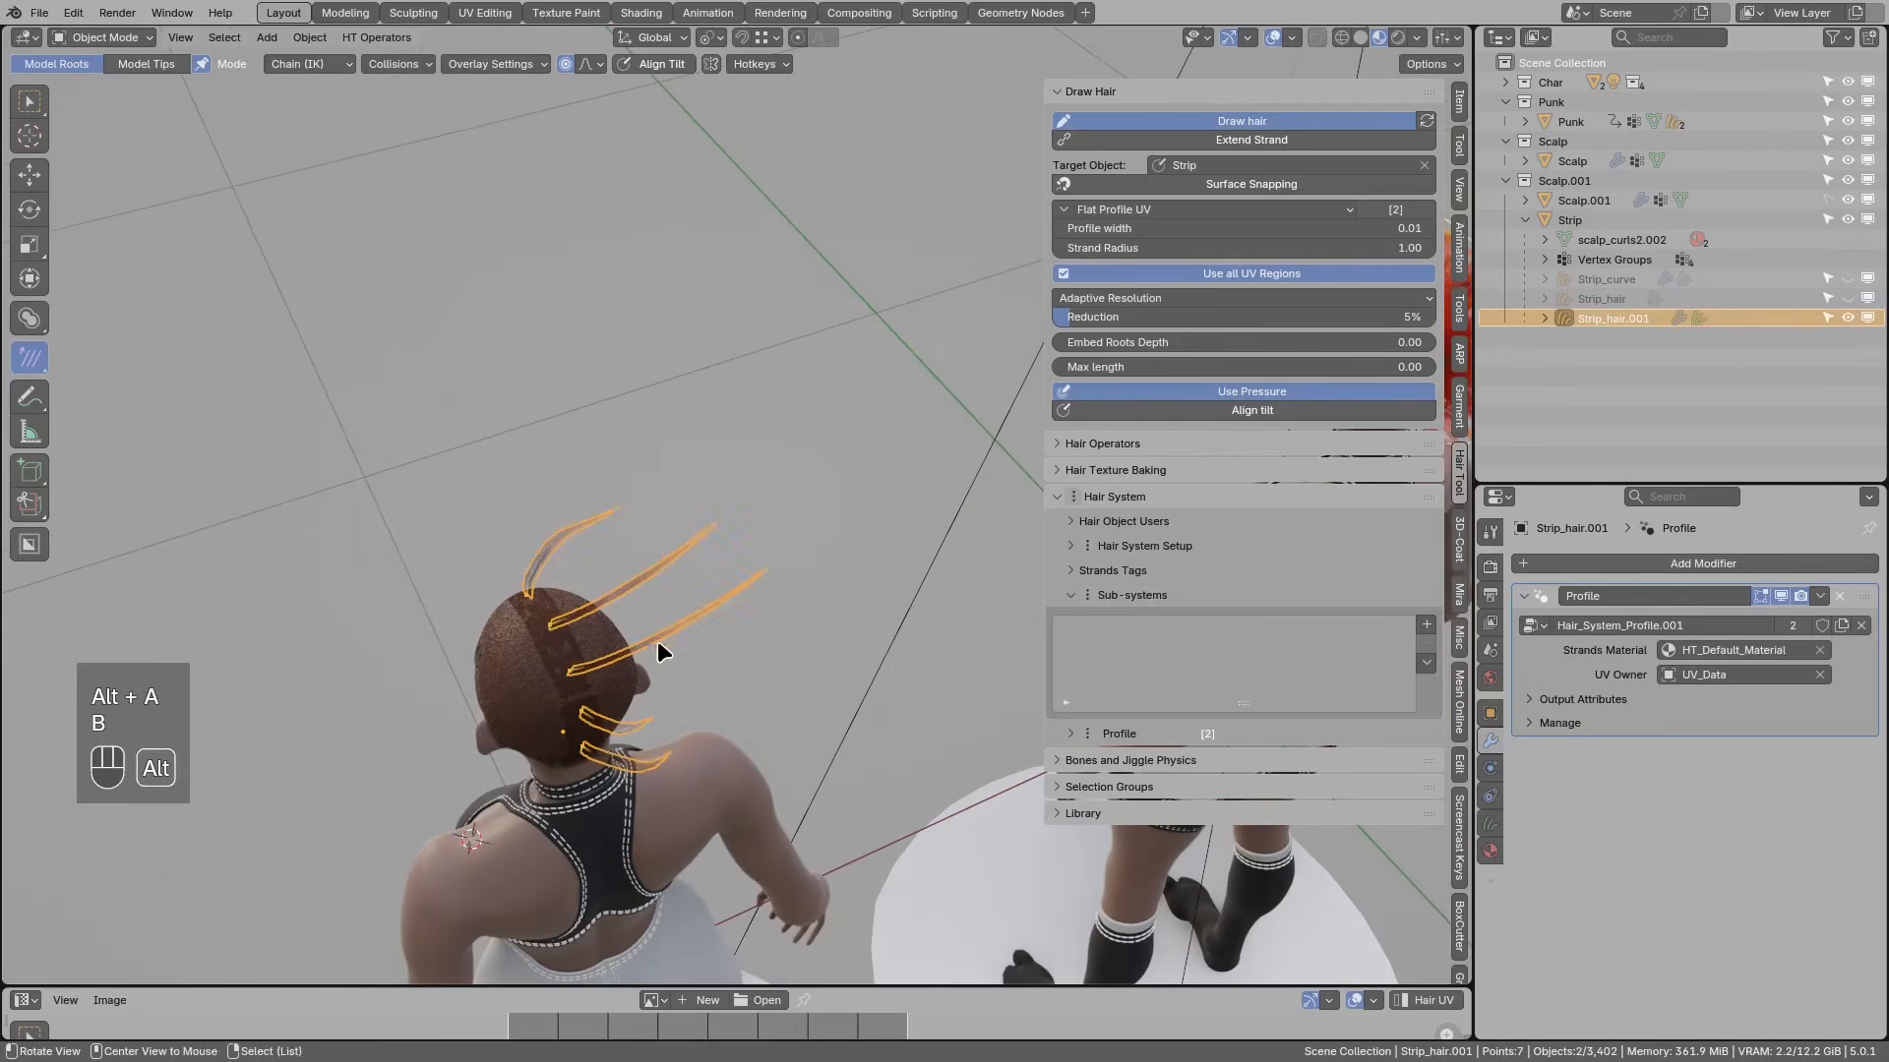
pyautogui.click(158, 63)
pyautogui.hotkey('alt', 'a')
pyautogui.press('b')
pyautogui.moveTo(759, 530); pyautogui.dragTo(825, 574)
pyautogui.press('e')
pyautogui.click(611, 675)
pyautogui.press('a')
pyautogui.moveTo(620, 671); pyautogui.dragTo(835, 736, button='middle')
pyautogui.press('g')
pyautogui.click(700, 553)
# Step: Enable the Draw Strands Overlay option in the viewport overlays
pyautogui.click(1291, 37)
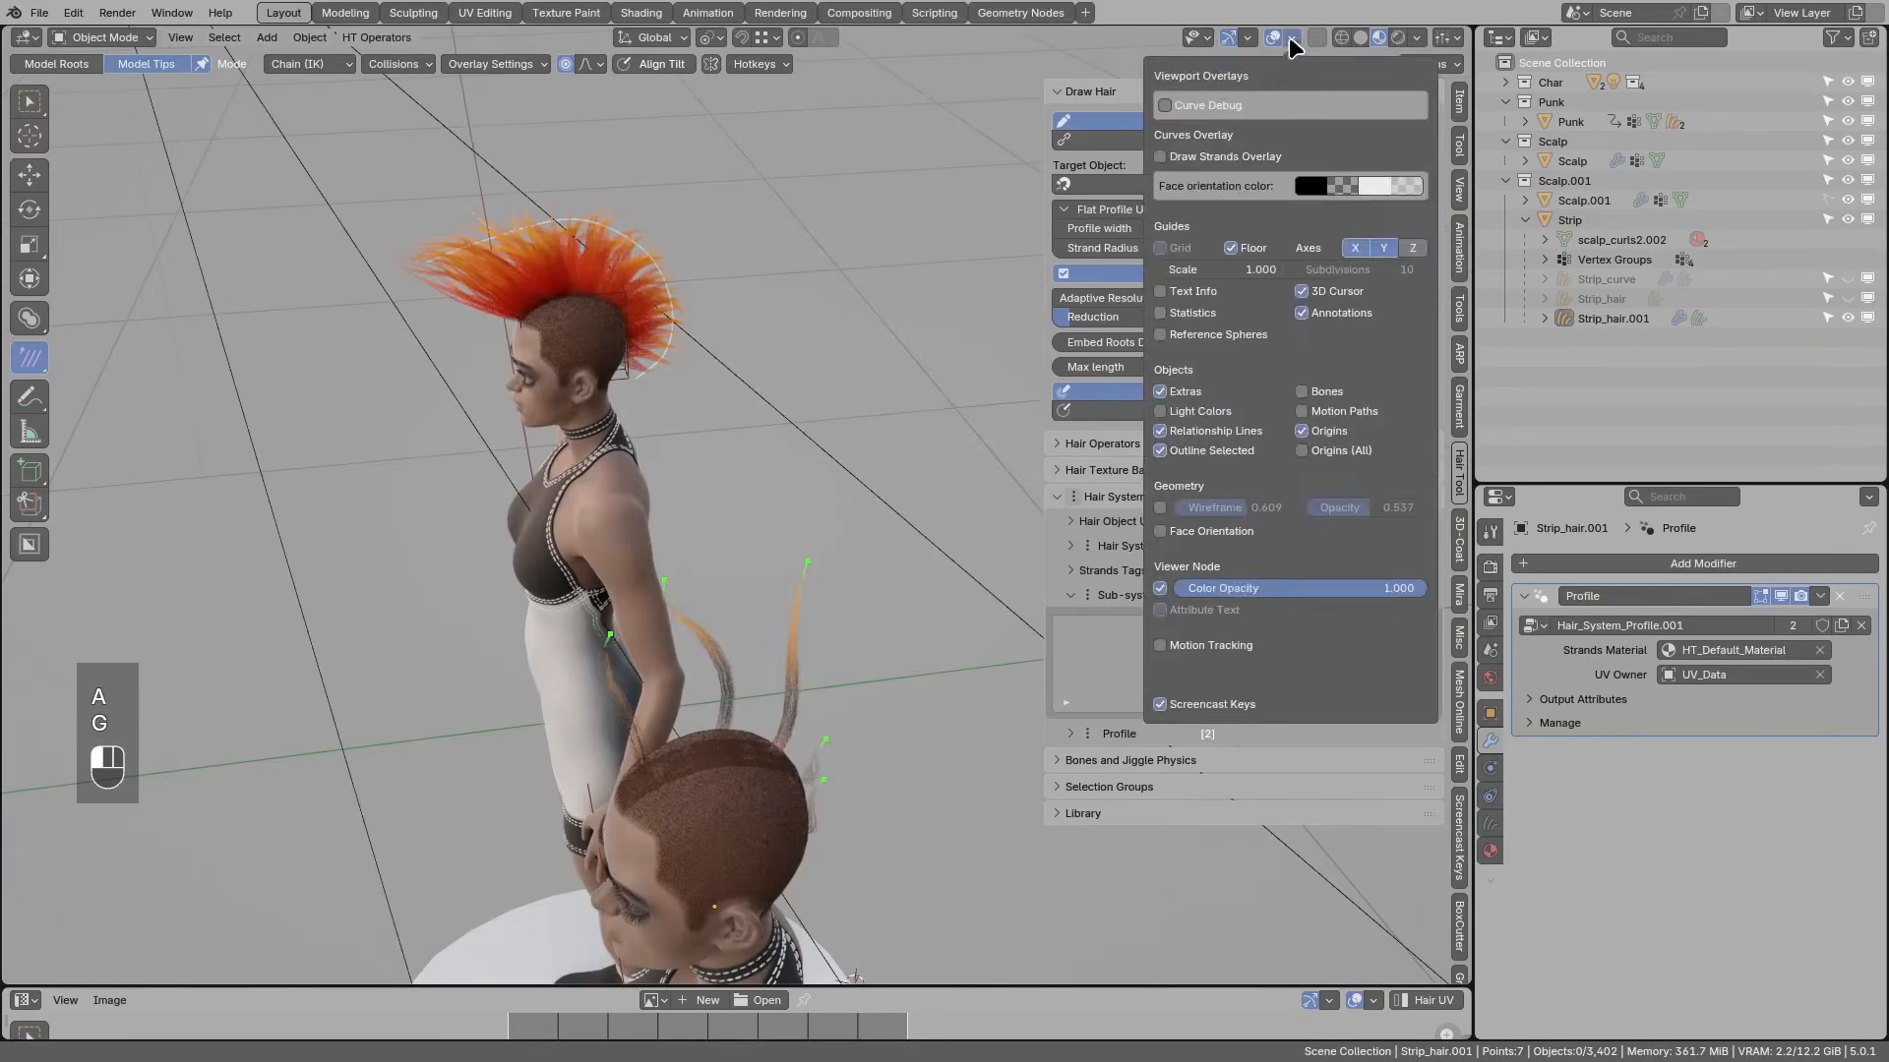
pyautogui.click(1214, 157)
pyautogui.moveTo(718, 602)
pyautogui.keyDown('shift'); pyautogui.mouseDown(button='middle')
pyautogui.moveTo(686, 489)
pyautogui.moveTo(640, 443)
pyautogui.mouseUp(button='middle'); pyautogui.keyUp('shift')
pyautogui.moveTo(634, 452)
pyautogui.mouseDown(button='middle')
pyautogui.moveTo(624, 584)
pyautogui.moveTo(645, 700)
pyautogui.mouseUp(button='middle')
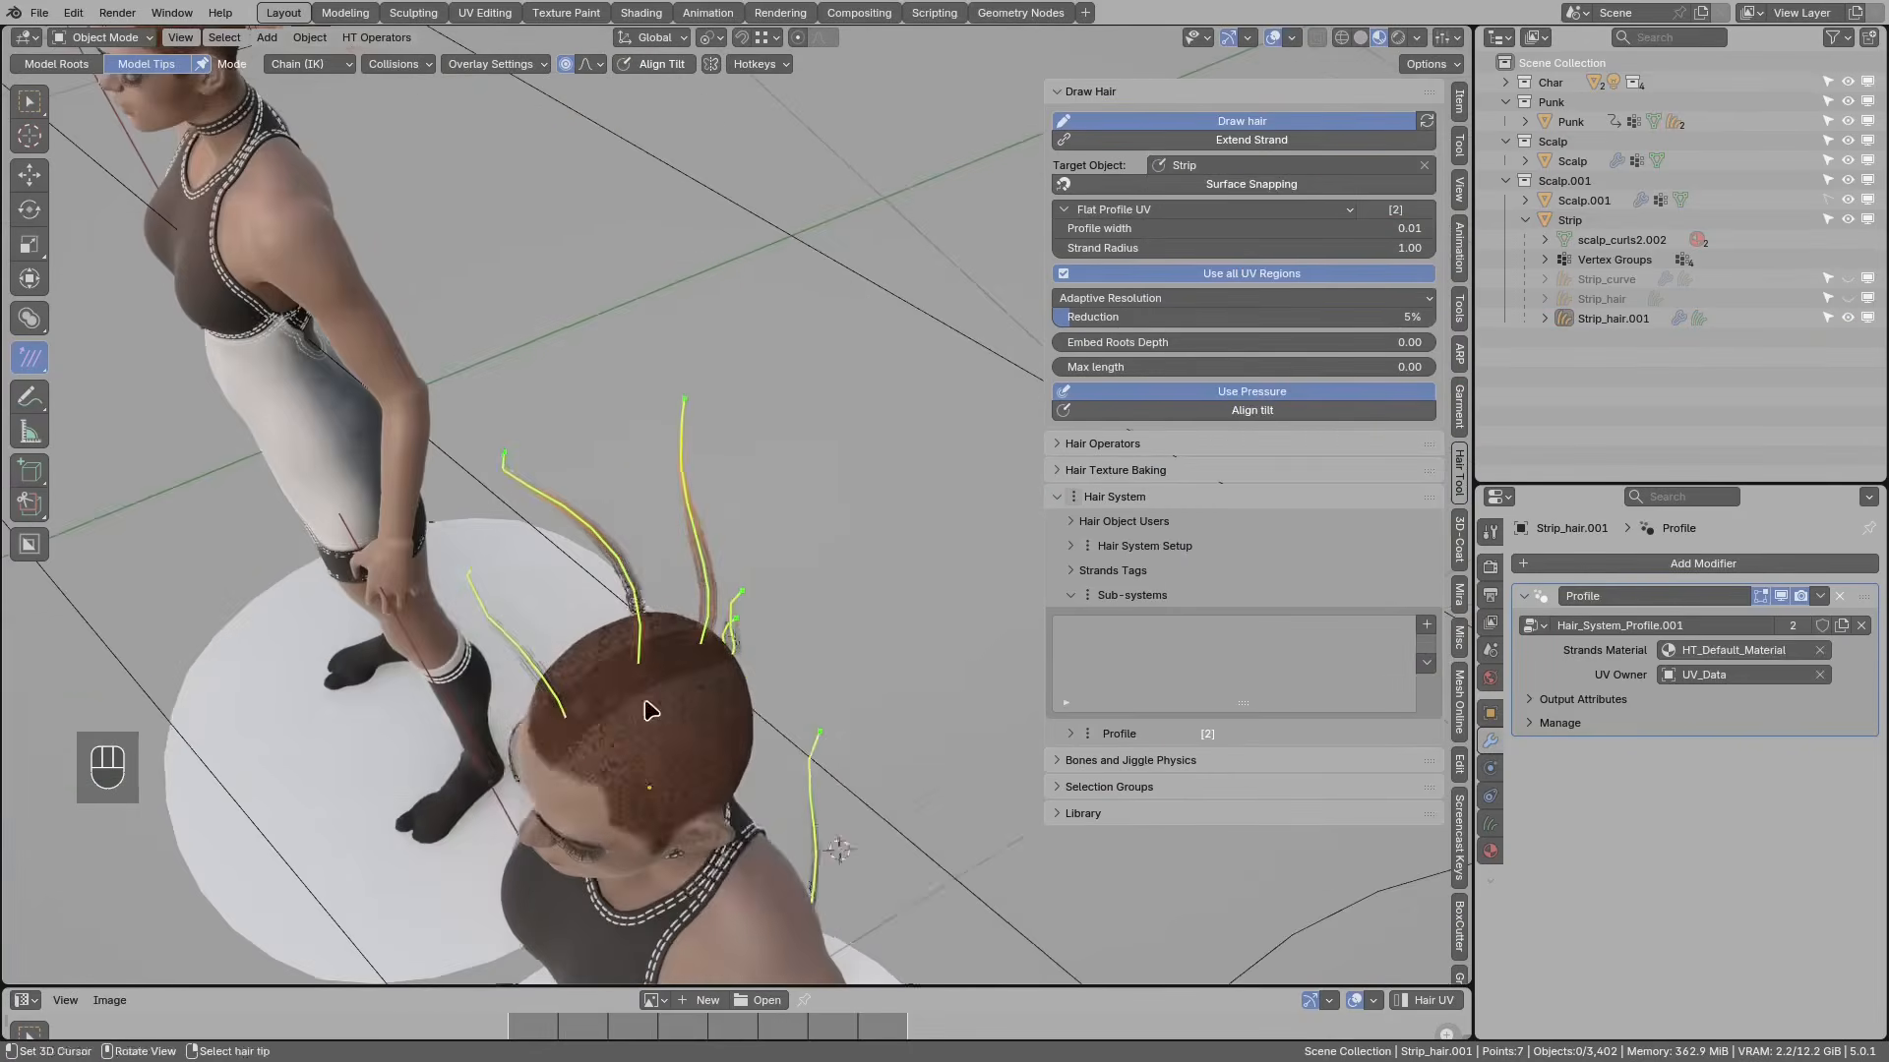
# Step: Add a Strands Generator hair system to the drawn strands and adjust its Random distribution amount
pyautogui.hotkey('ctrl', 'shift', 'h')
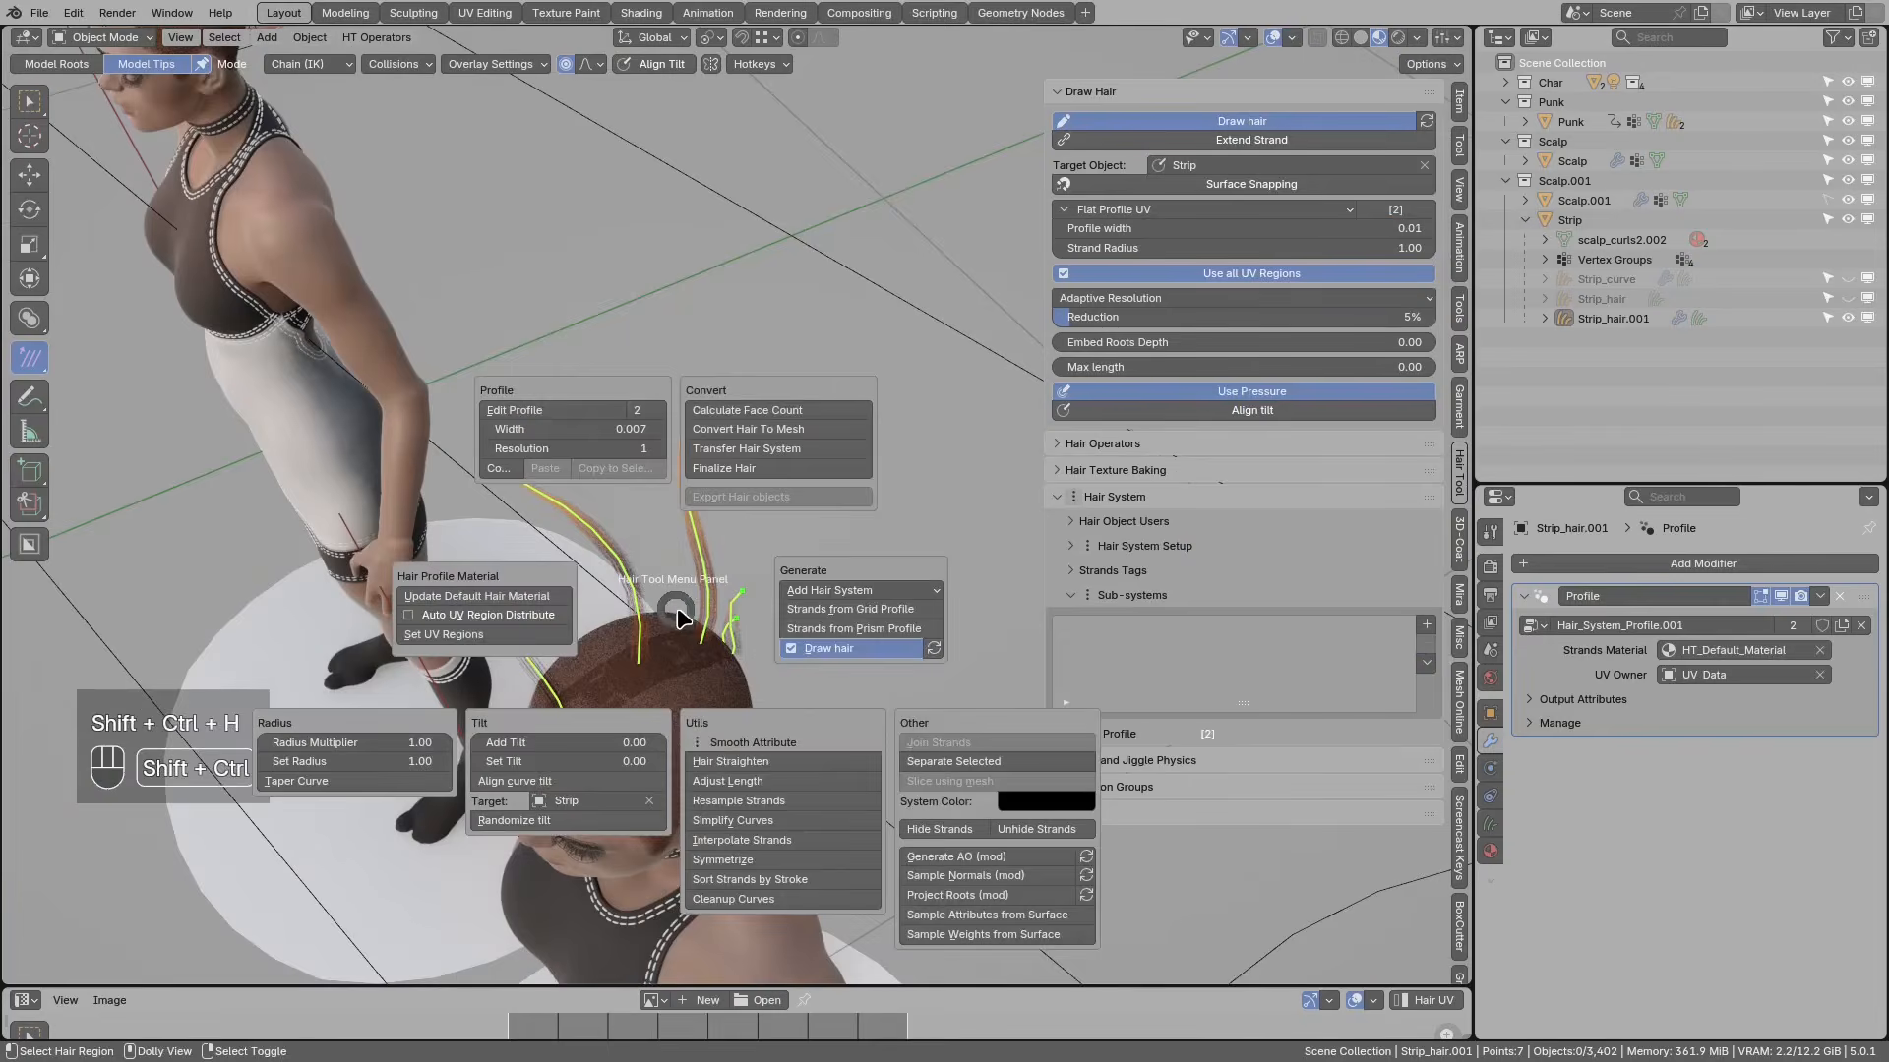
pyautogui.click(875, 596)
pyautogui.click(974, 612)
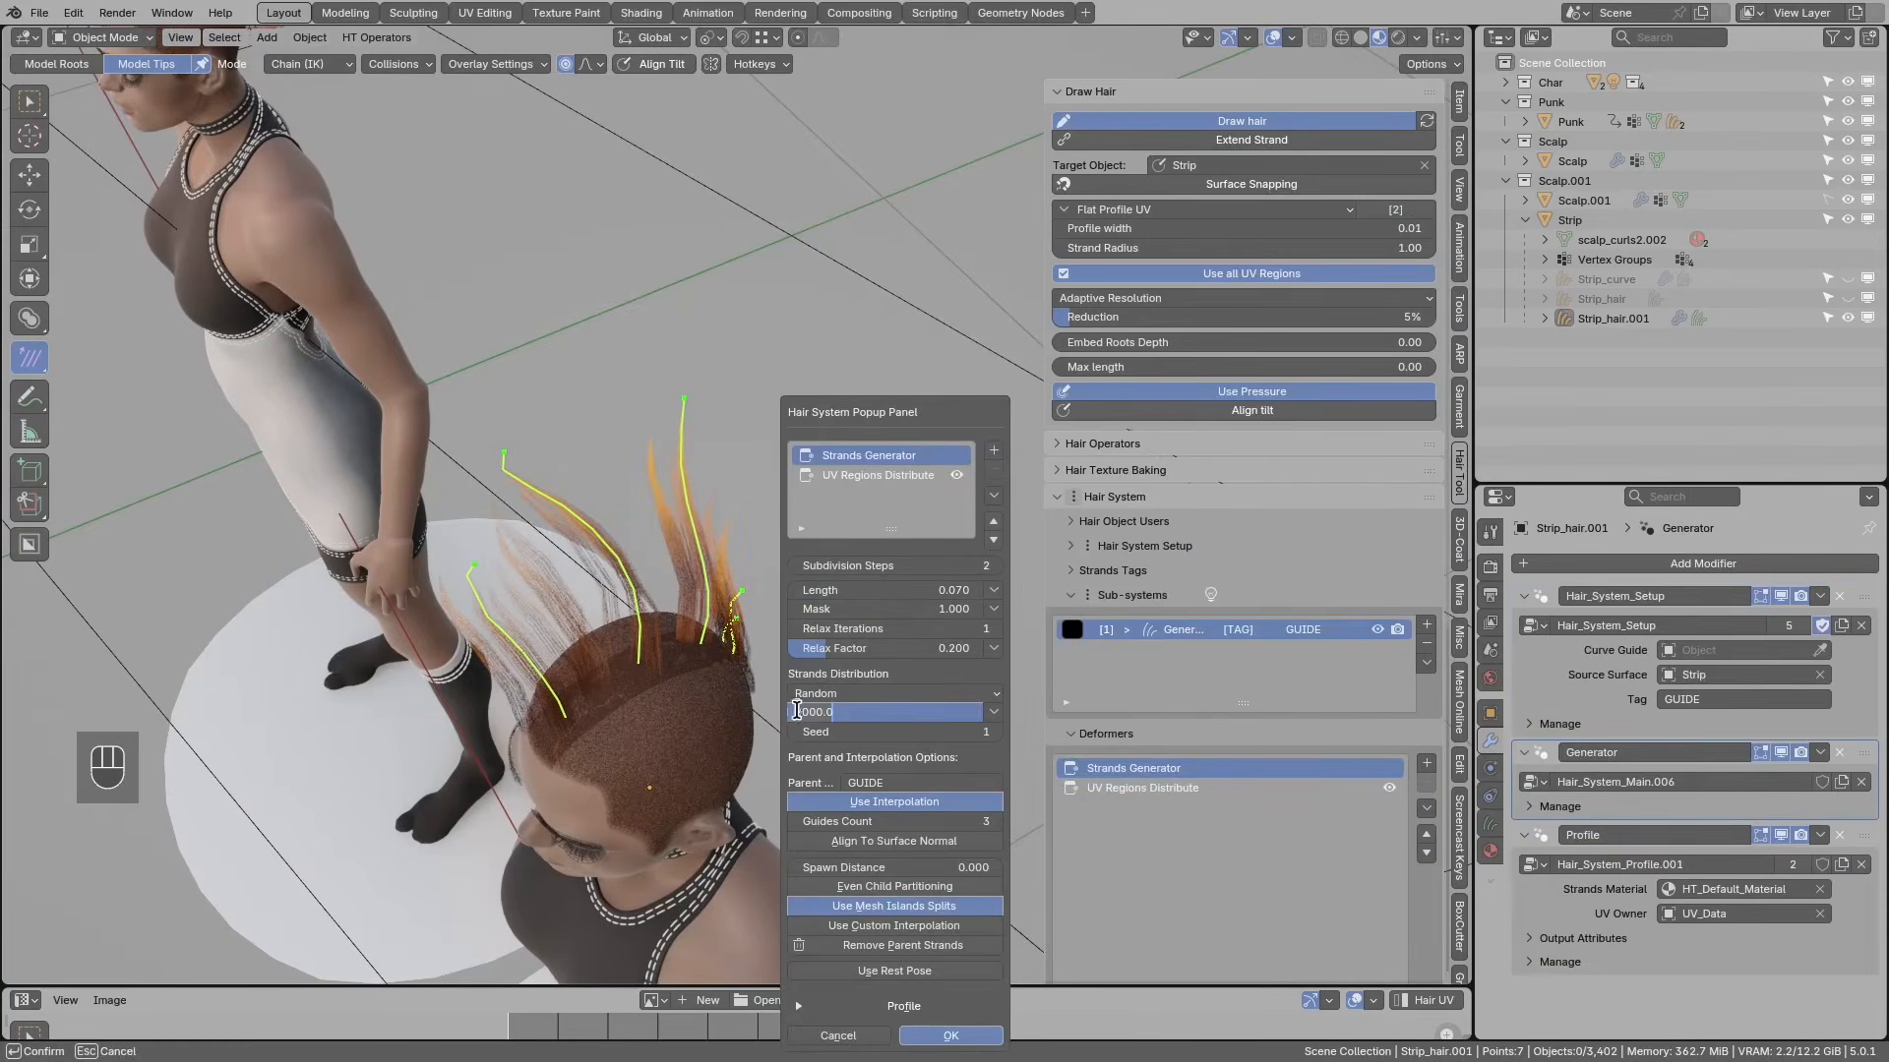
pyautogui.press('Return')
# Step: Move the tips of individual guide strands from nape to forehead to reshape the generated mohawk
pyautogui.moveTo(545, 618); pyautogui.dragTo(717, 563, button='middle')
pyautogui.press('g')
pyautogui.click(740, 572)
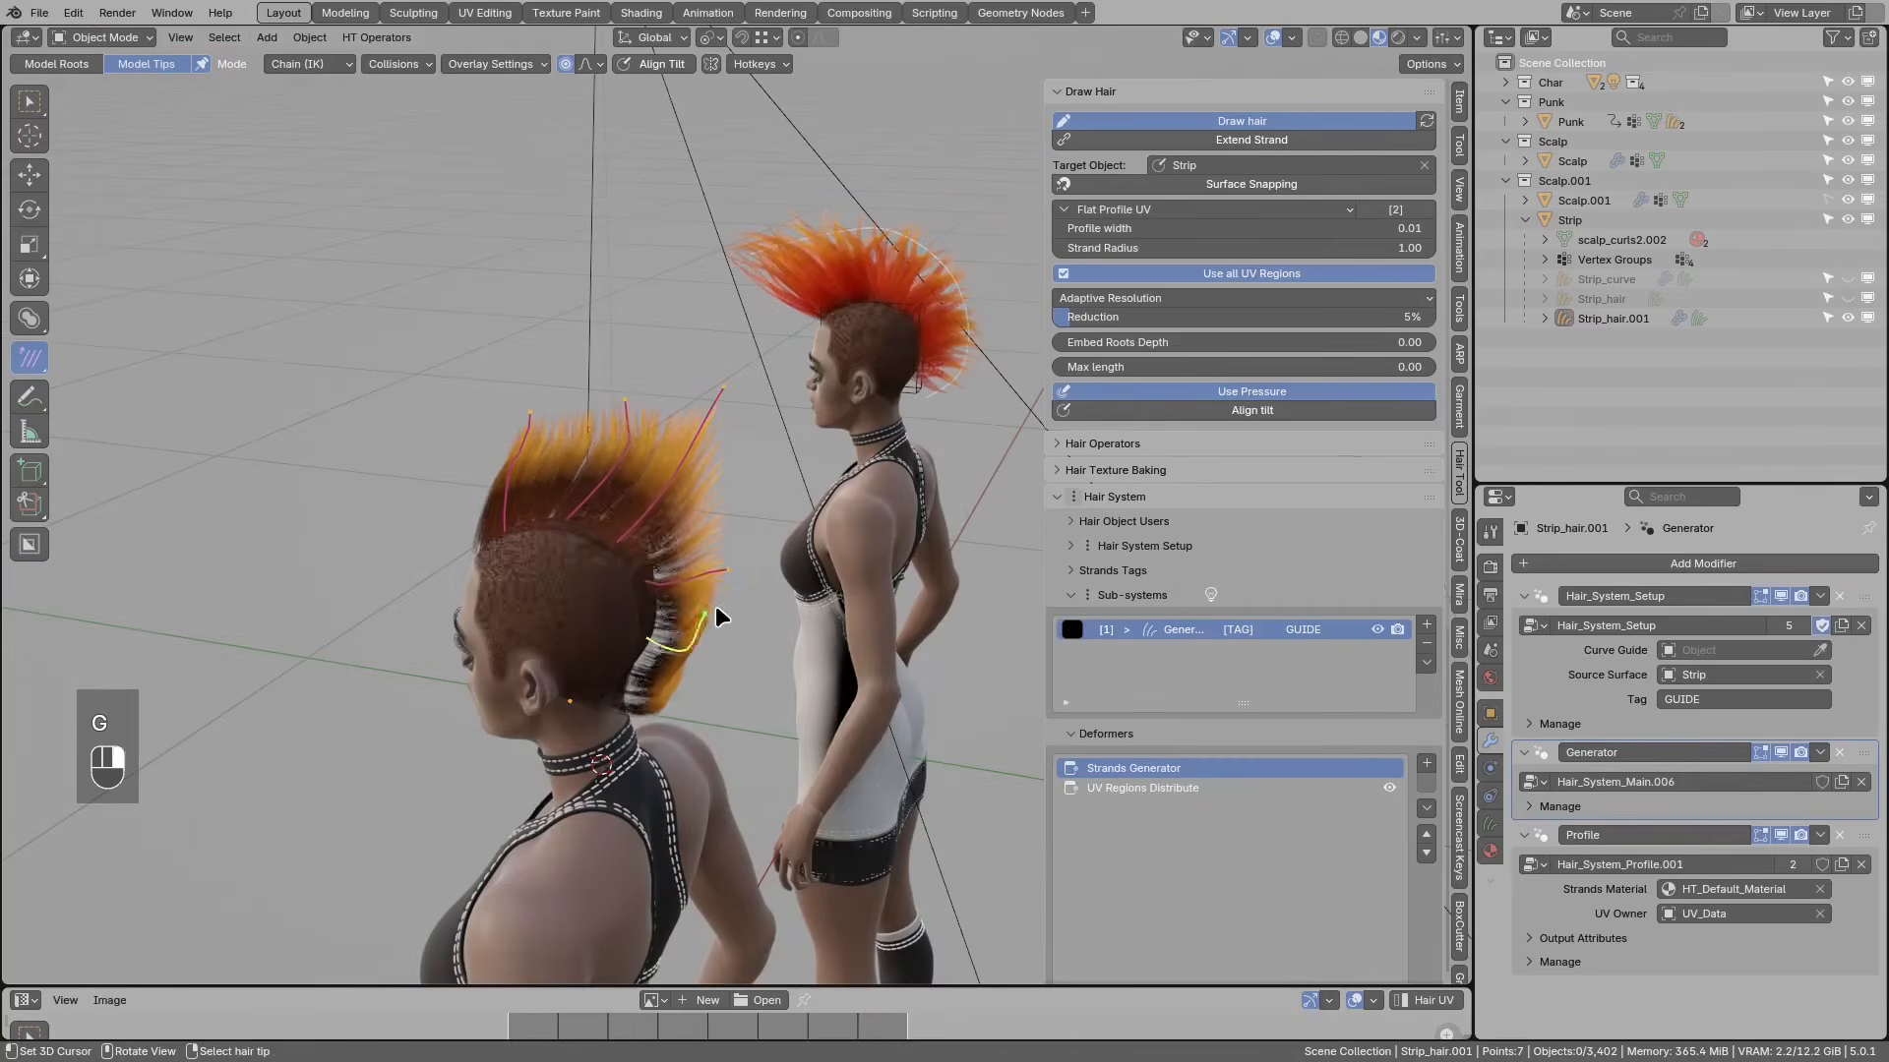
pyautogui.moveTo(695, 636); pyautogui.dragTo(612, 579, button='middle')
pyautogui.press('g')
pyautogui.click(702, 667)
pyautogui.moveTo(472, 285); pyautogui.dragTo(854, 511, button='middle')
pyautogui.rightClick(564, 412)
pyautogui.press('g')
pyautogui.click(1181, 212)
pyautogui.press('g')
pyautogui.click(825, 392)
pyautogui.rightClick(653, 565)
pyautogui.moveTo(653, 564); pyautogui.dragTo(681, 740, button='middle')
pyautogui.rightClick(654, 565)
pyautogui.press('g')
pyautogui.click(702, 836)
pyautogui.moveTo(703, 836); pyautogui.dragTo(602, 543, button='middle')
# Step: Delete the newly drawn Strip_hair.001 strands and clear the selection
pyautogui.keyDown('alt'); pyautogui.click(600, 541); pyautogui.keyUp('alt')
pyautogui.click(594, 532)
pyautogui.press('x')
pyautogui.click(596, 539)
pyautogui.hotkey('alt', 'a')
pyautogui.moveTo(588, 551); pyautogui.dragTo(674, 547, button='middle')
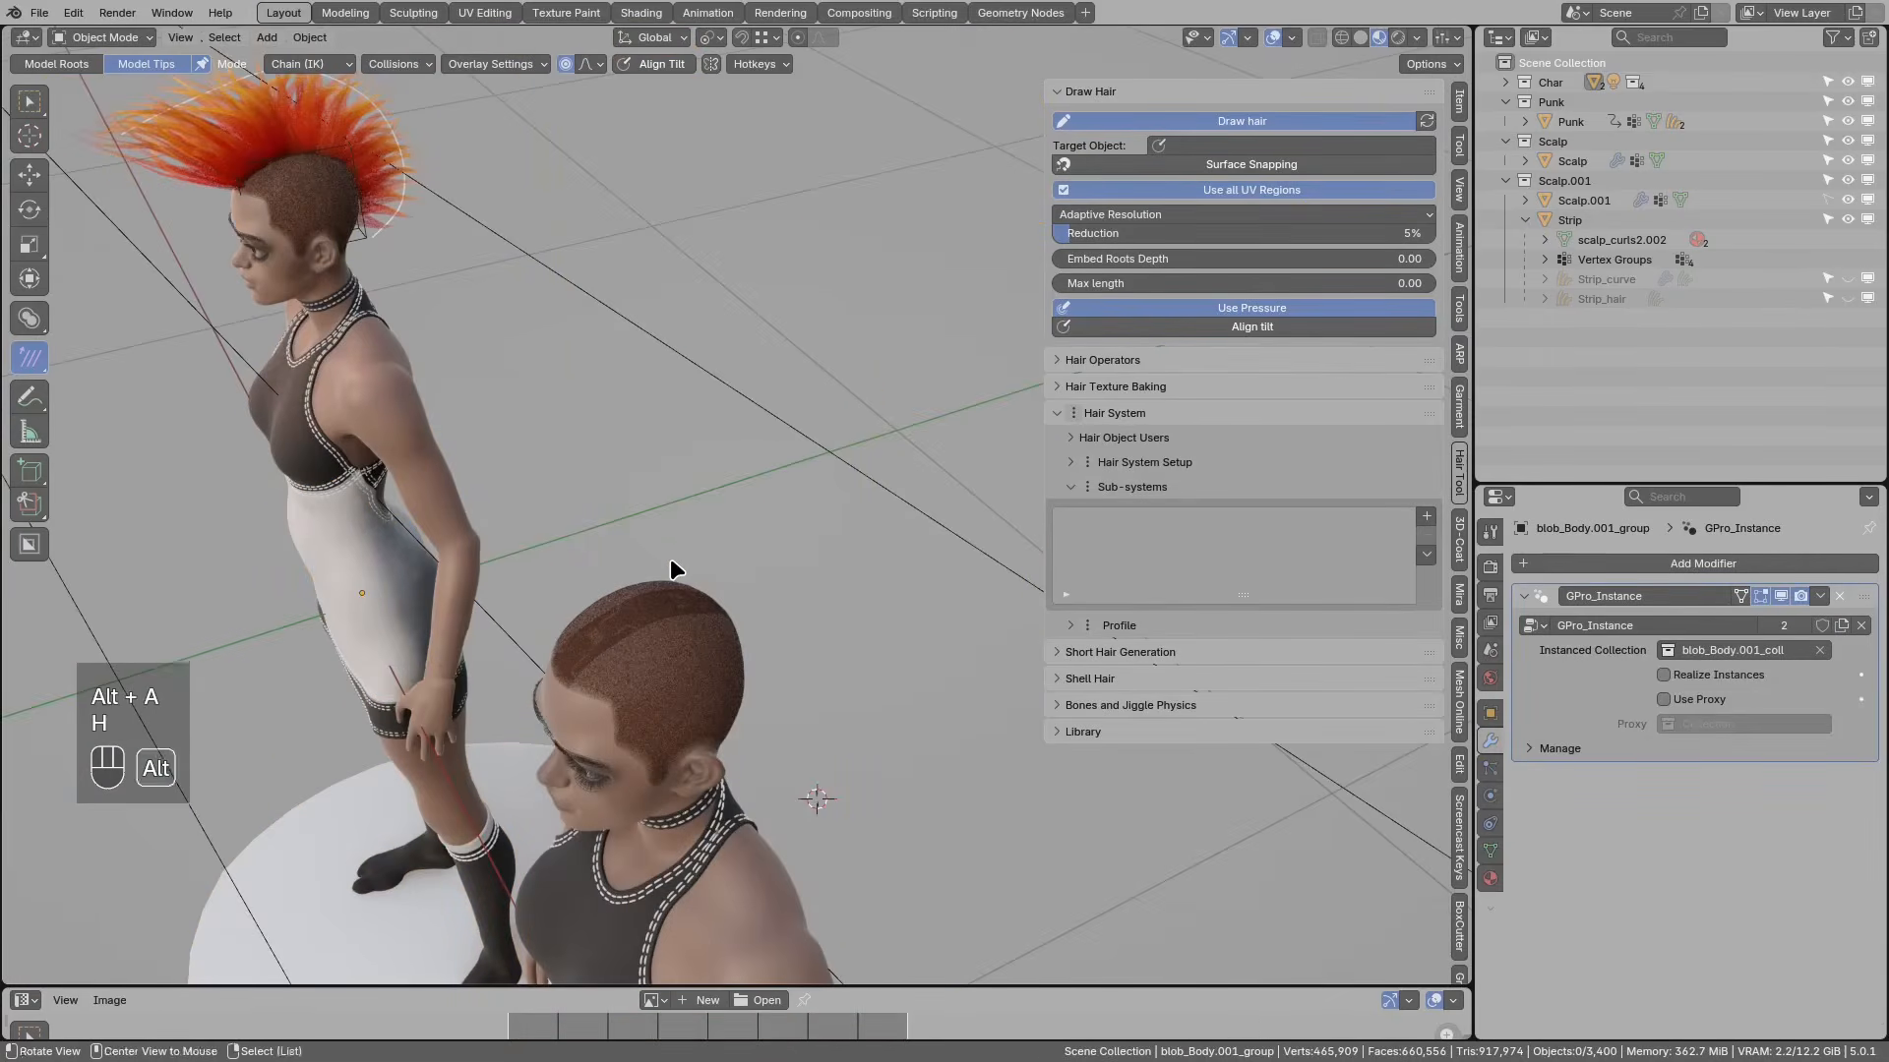
# Step: Unhide the original mohawk objects and select the Strip_hair guide curve
pyautogui.hotkey('alt', 'h')
pyautogui.click(653, 542)
pyautogui.moveTo(653, 542); pyautogui.dragTo(434, 588, button='middle')
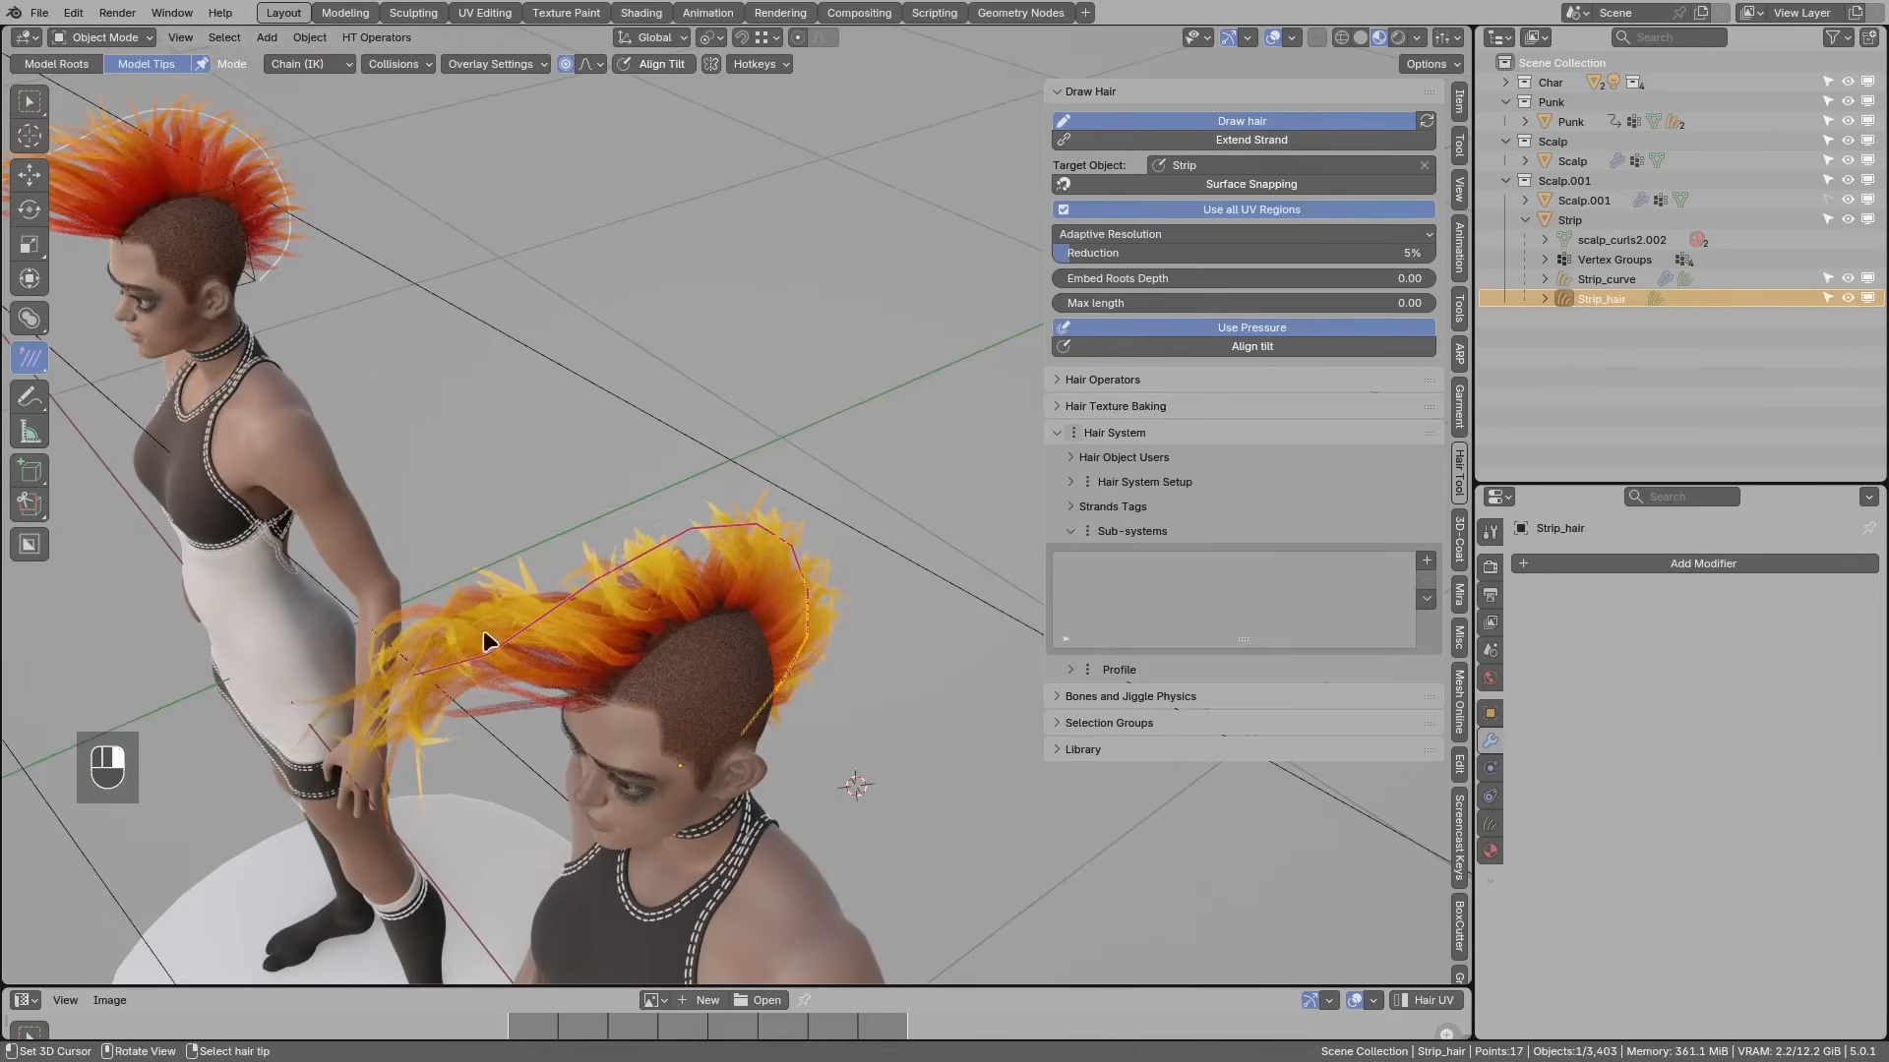
pyautogui.click(657, 570)
pyautogui.rightClick(415, 673)
pyautogui.moveTo(590, 595); pyautogui.dragTo(654, 596, button='middle')
pyautogui.keyDown('shift'); pyautogui.moveTo(654, 595); pyautogui.dragTo(721, 524, button='middle'); pyautogui.keyUp('shift')
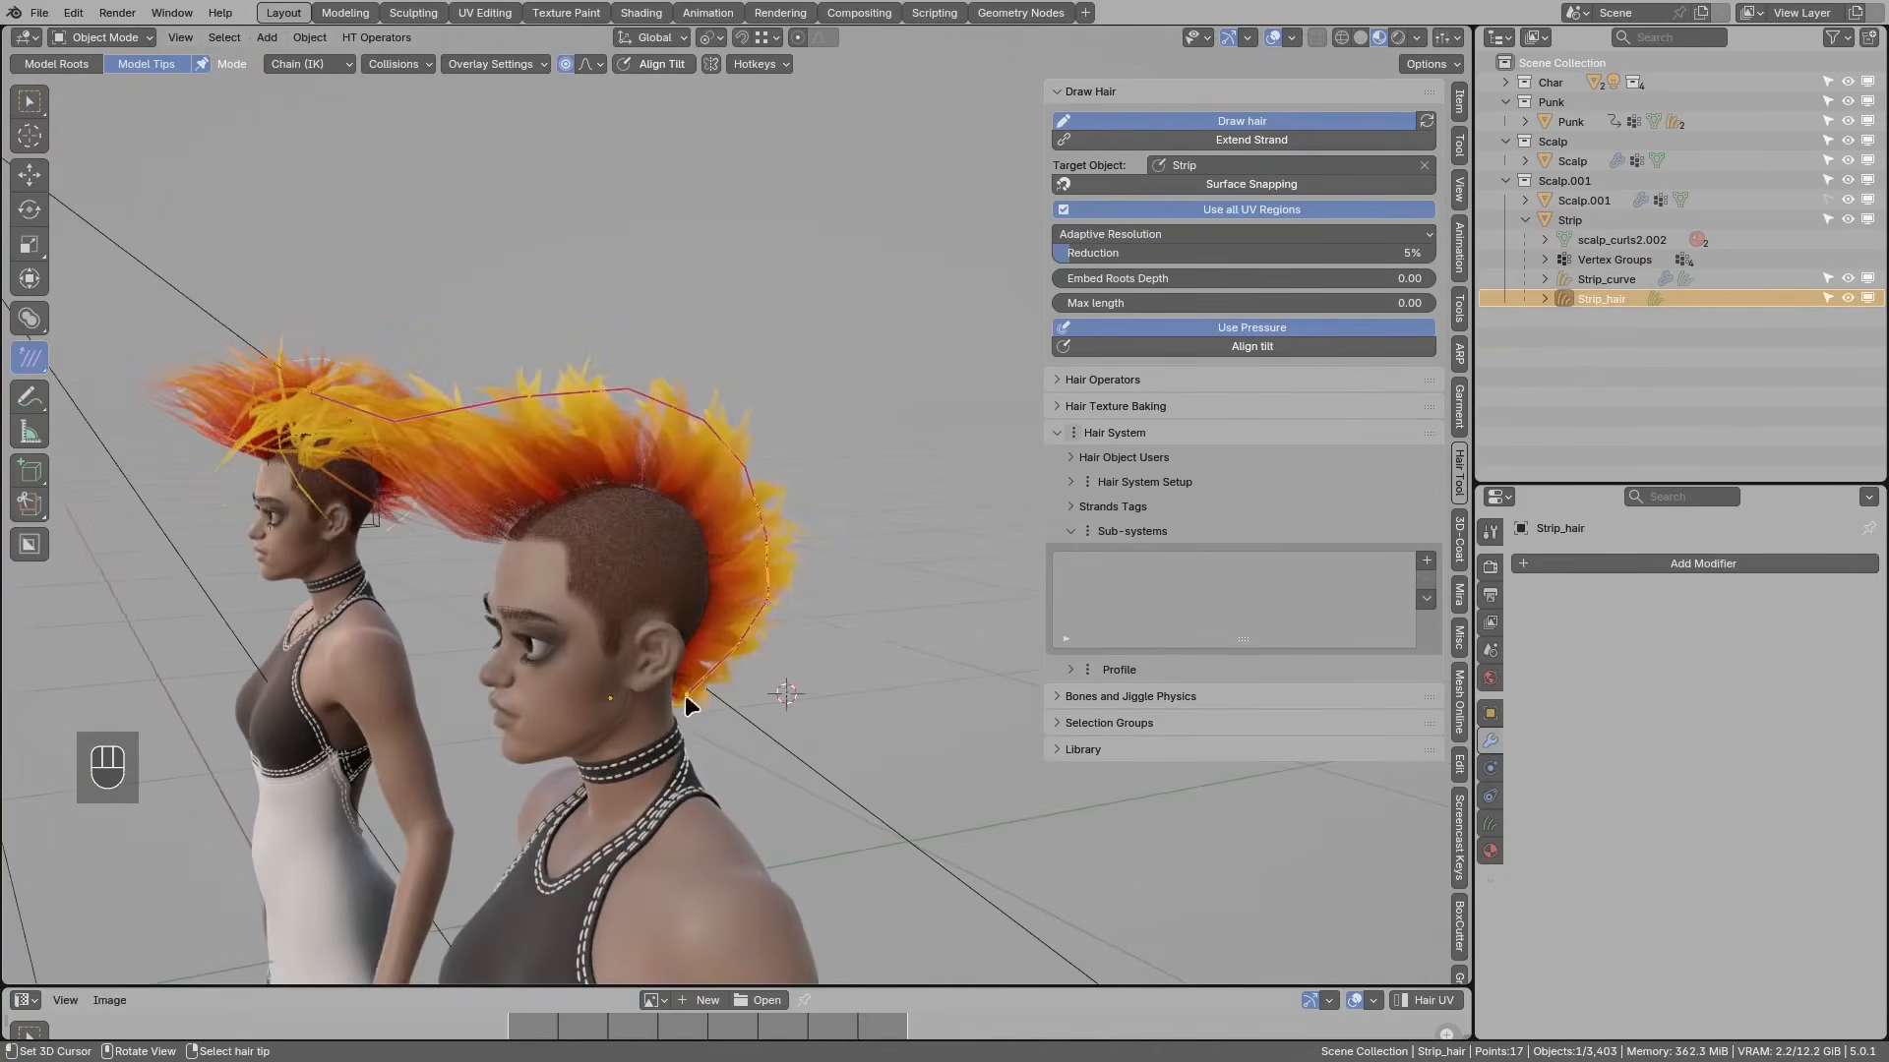
pyautogui.scroll(1, 264, 194)
# Step: Enter Edit Mode on the guide and move its front points with proportional editing at size 0.135
pyautogui.press('Tab')
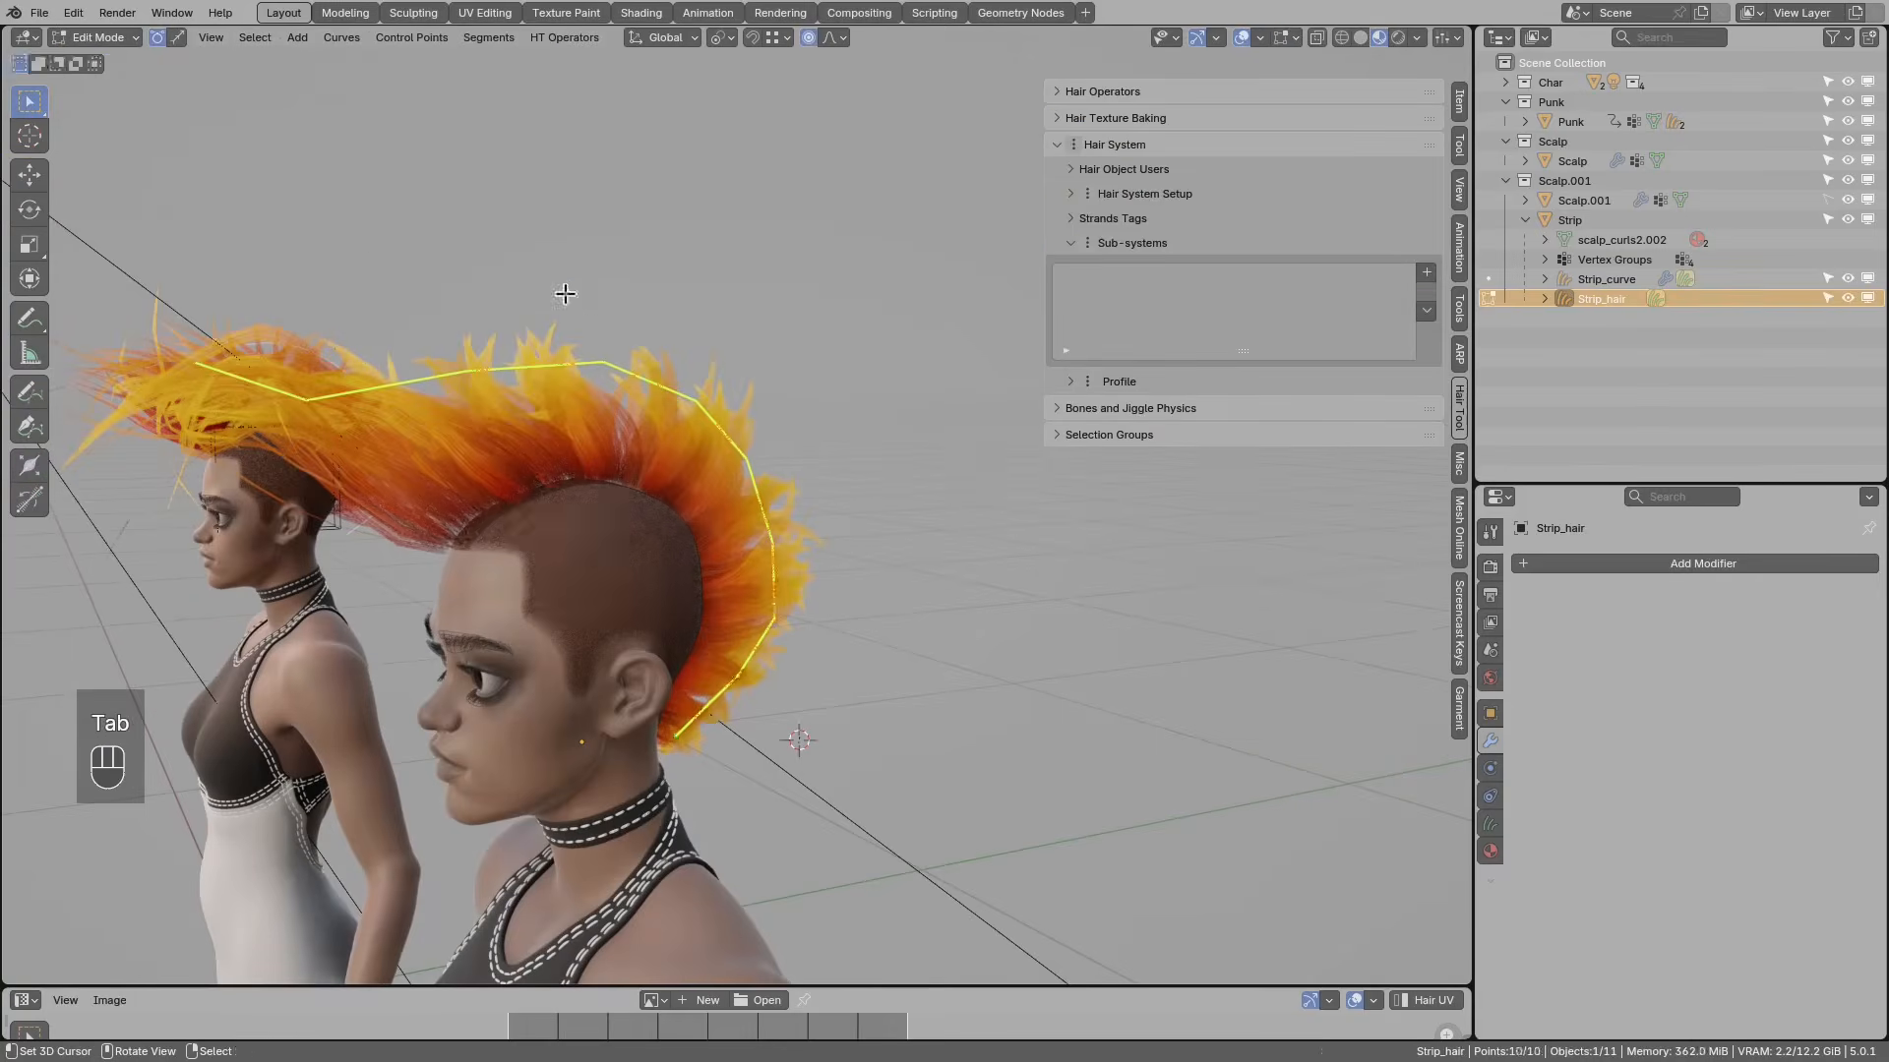
pyautogui.press('g')
pyautogui.scroll(-3, 492, 320)
pyautogui.click(497, 317)
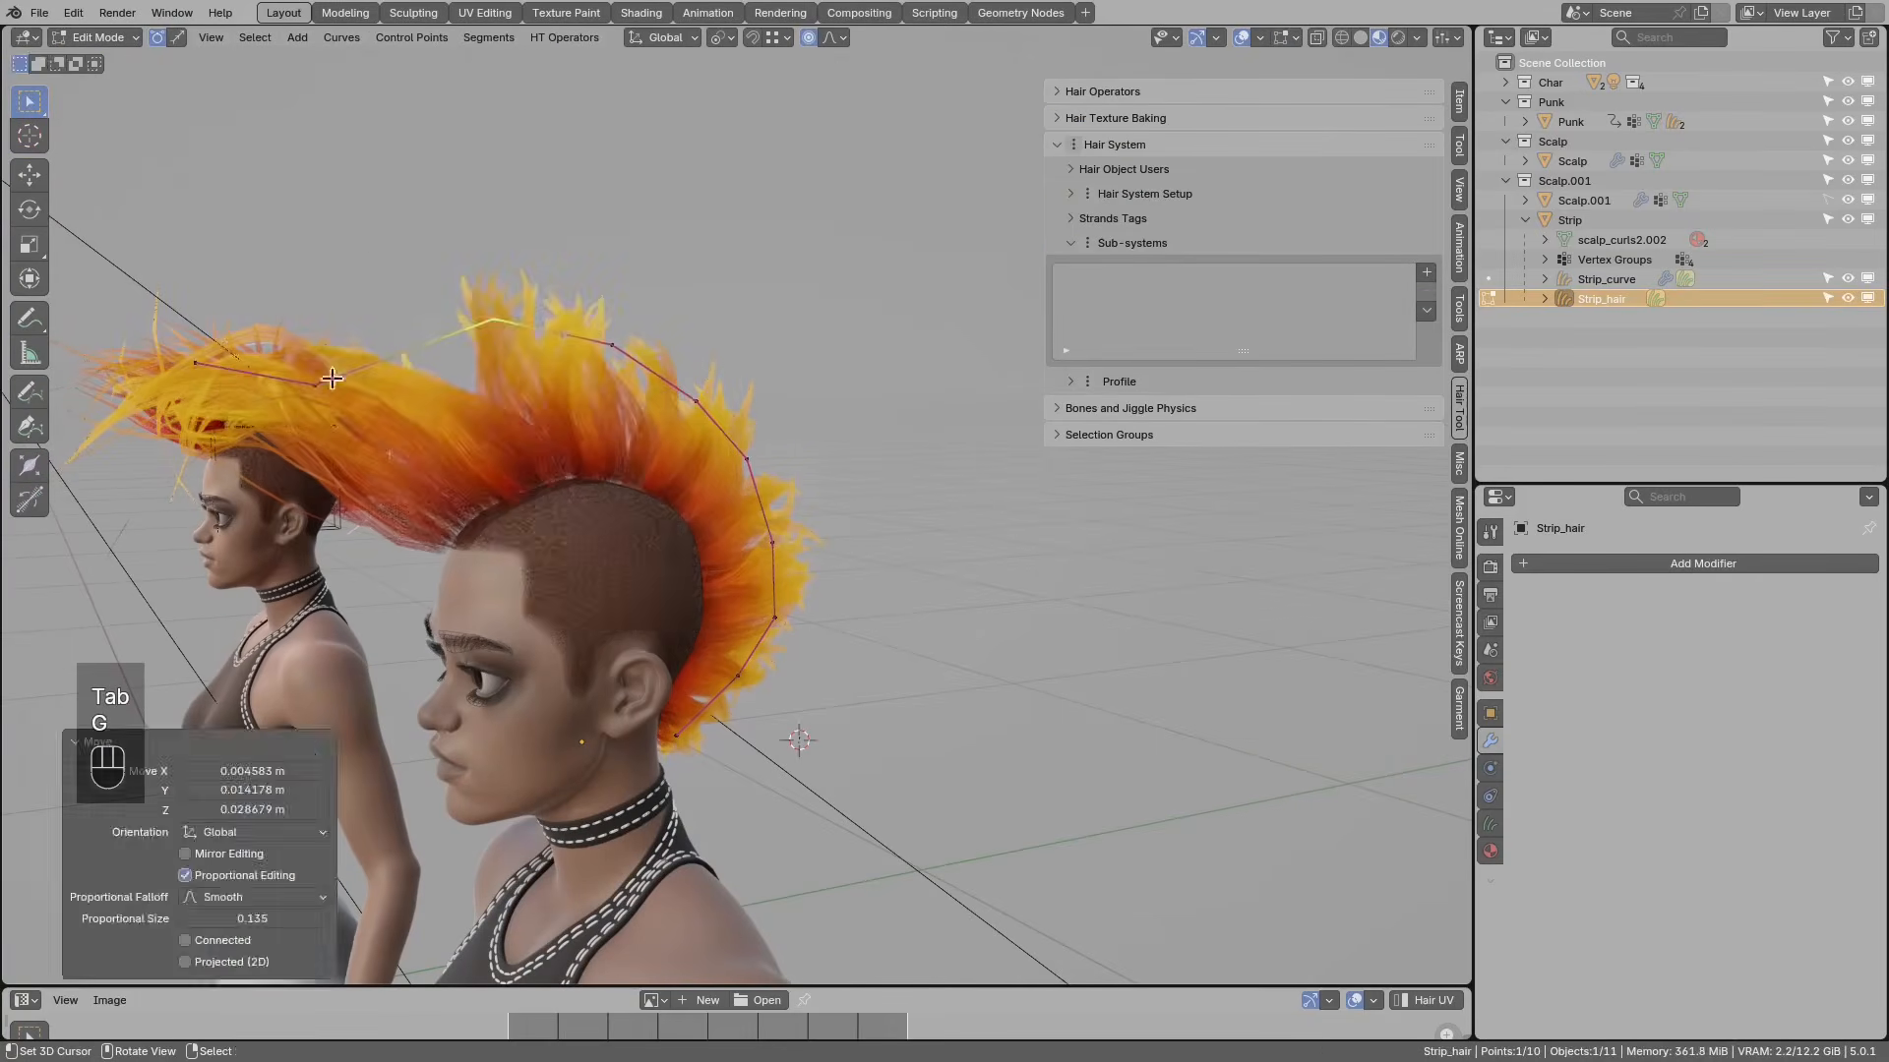
pyautogui.rightClick(333, 378)
pyautogui.press('g')
pyautogui.click(426, 346)
# Step: Adjust the guide points above the crown to refine the mohawk's crest, then return to Object Mode
pyautogui.rightClick(691, 371)
pyautogui.press('g')
pyautogui.click(709, 364)
pyautogui.rightClick(636, 349)
pyautogui.press('g')
pyautogui.click(639, 356)
pyautogui.moveTo(639, 356); pyautogui.dragTo(784, 454, button='middle')
pyautogui.press('Tab')
# Step: Deselect all hair and turn off the viewport overlays to view the finished mohawk
pyautogui.moveTo(784, 454); pyautogui.dragTo(768, 523, button='middle')
pyautogui.keyDown('shift'); pyautogui.moveTo(767, 523); pyautogui.dragTo(885, 615, button='middle'); pyautogui.keyUp('shift')
pyautogui.hotkey('alt', 'a')
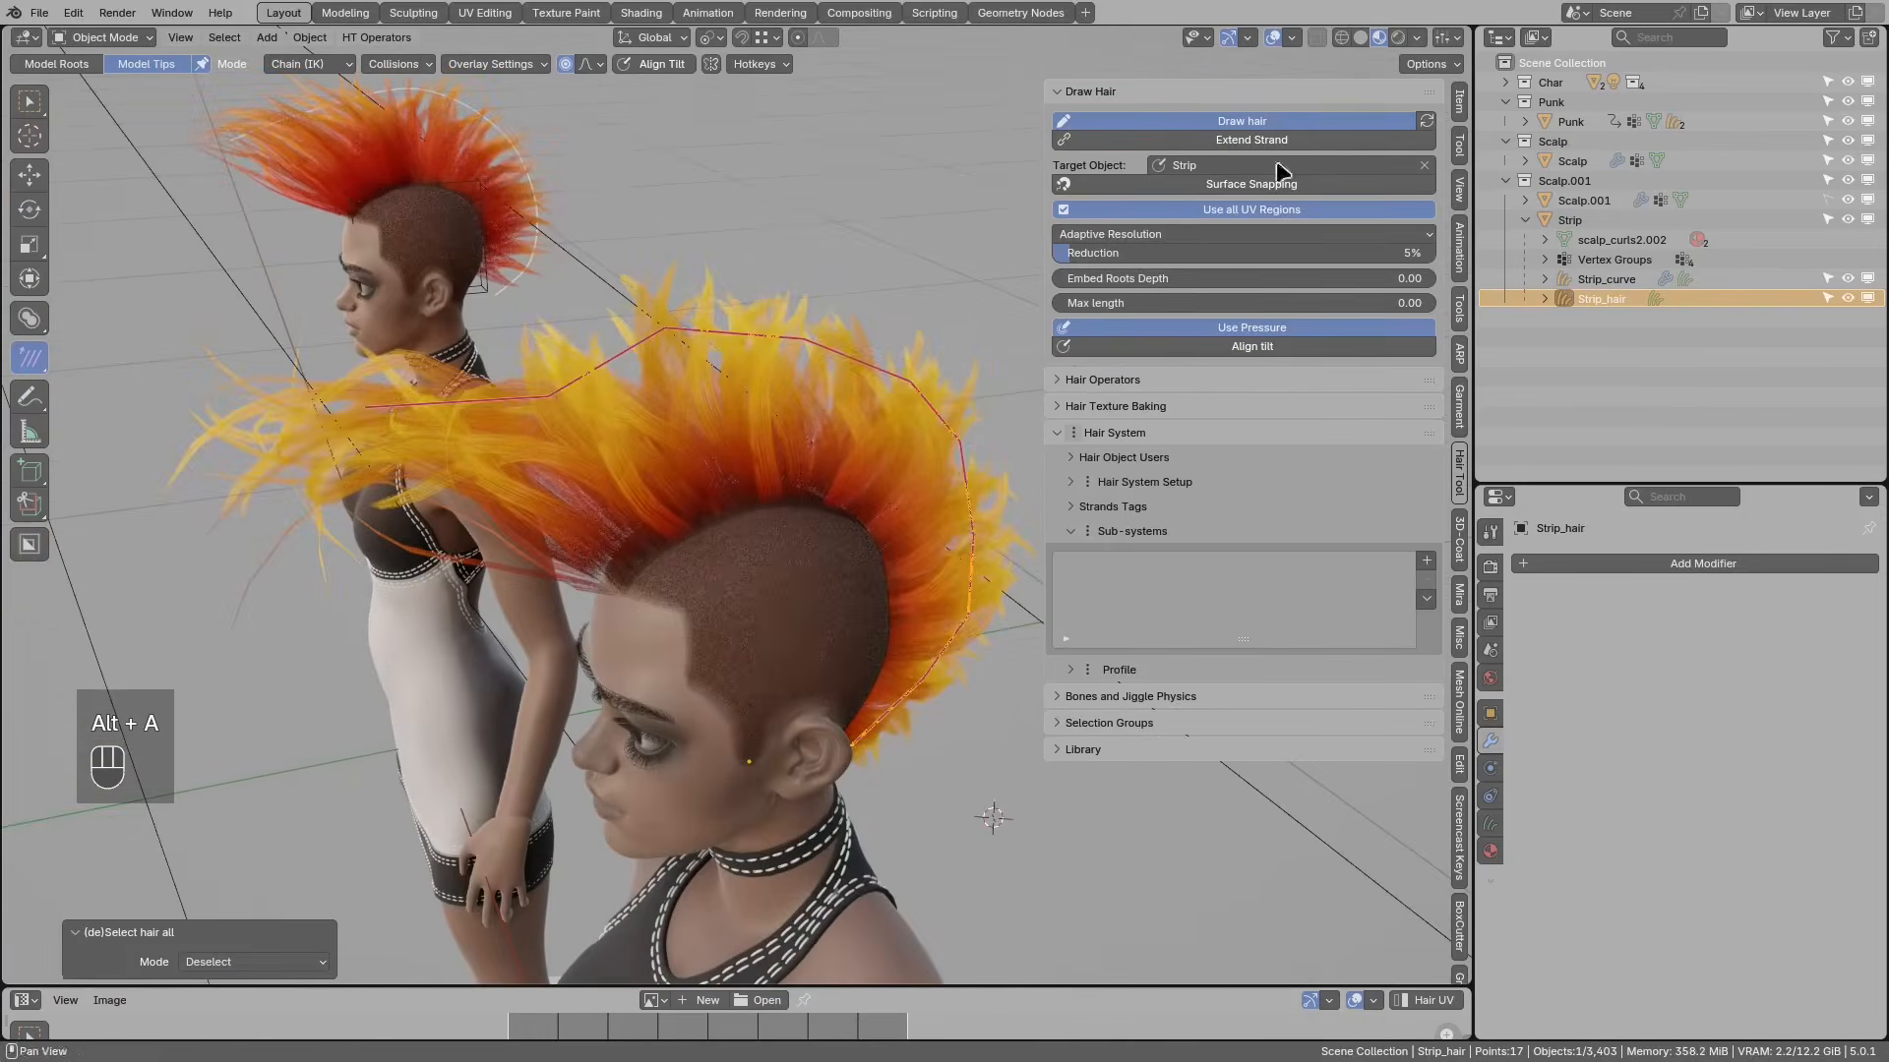
pyautogui.click(1270, 41)
pyautogui.moveTo(844, 423)
pyautogui.mouseDown(button='middle')
pyautogui.moveTo(886, 358)
pyautogui.moveTo(866, 393)
pyautogui.mouseUp(button='middle')
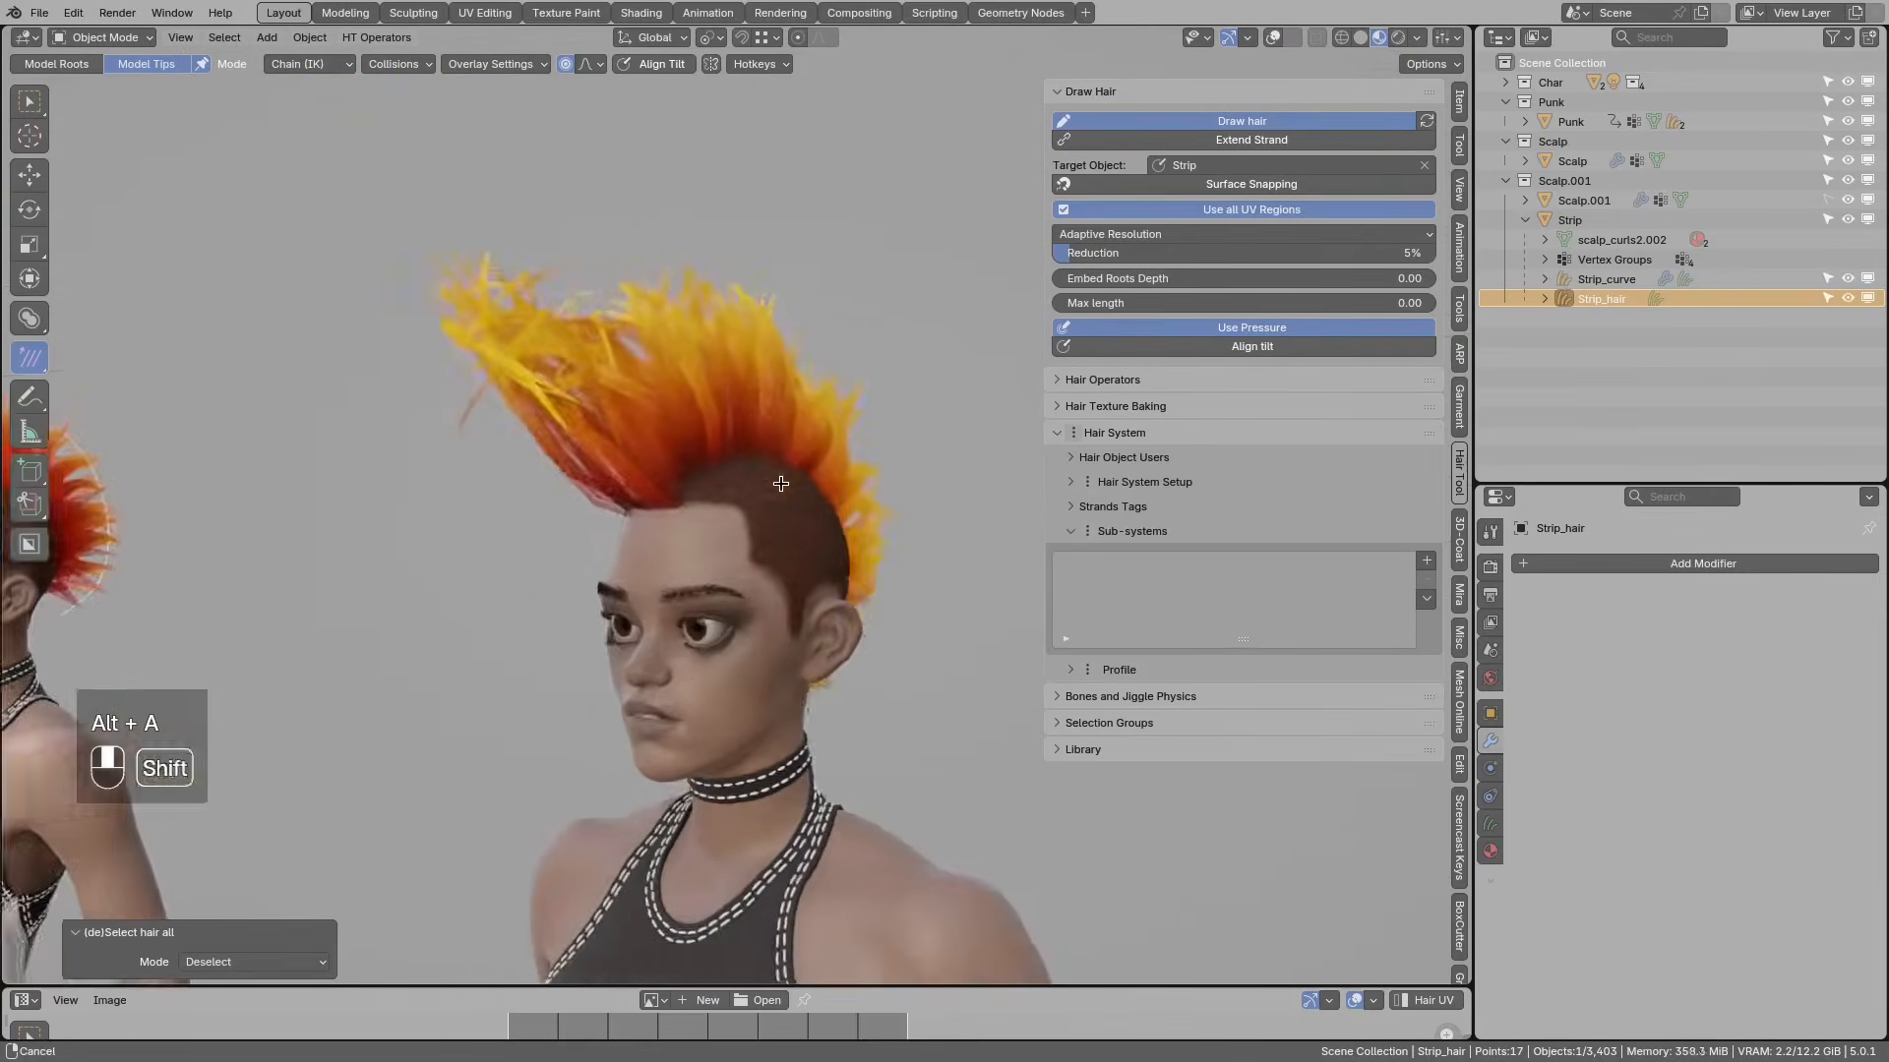